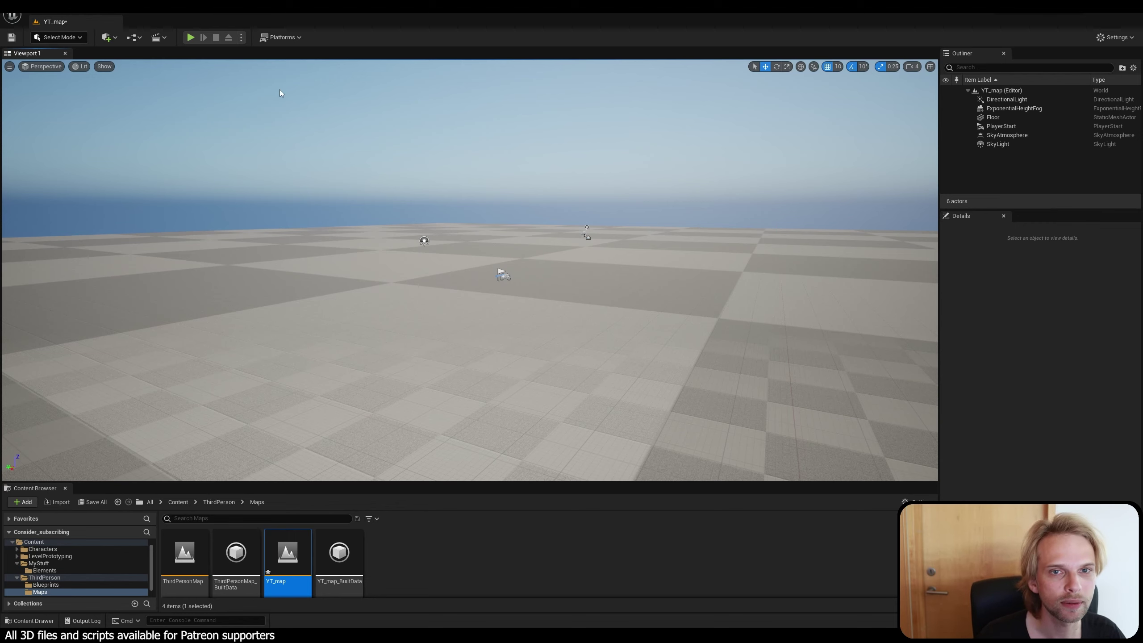
Play-test the YT_map level, run the character around the generated structures, and stop the session.
left_click(190, 38)
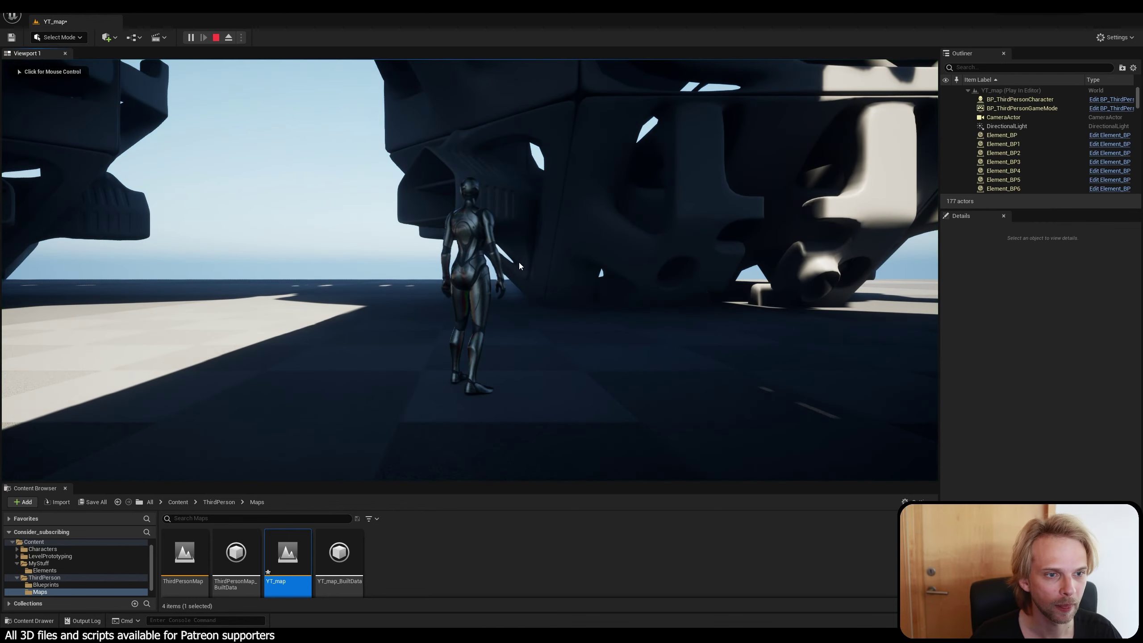
key("s")
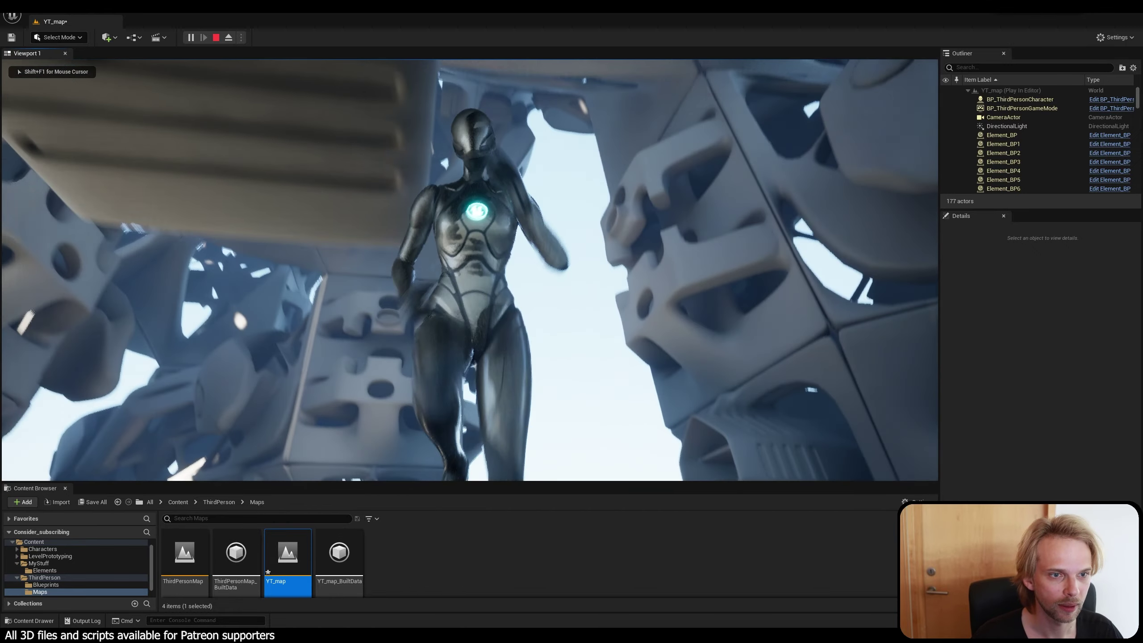
key("d")
key("w")
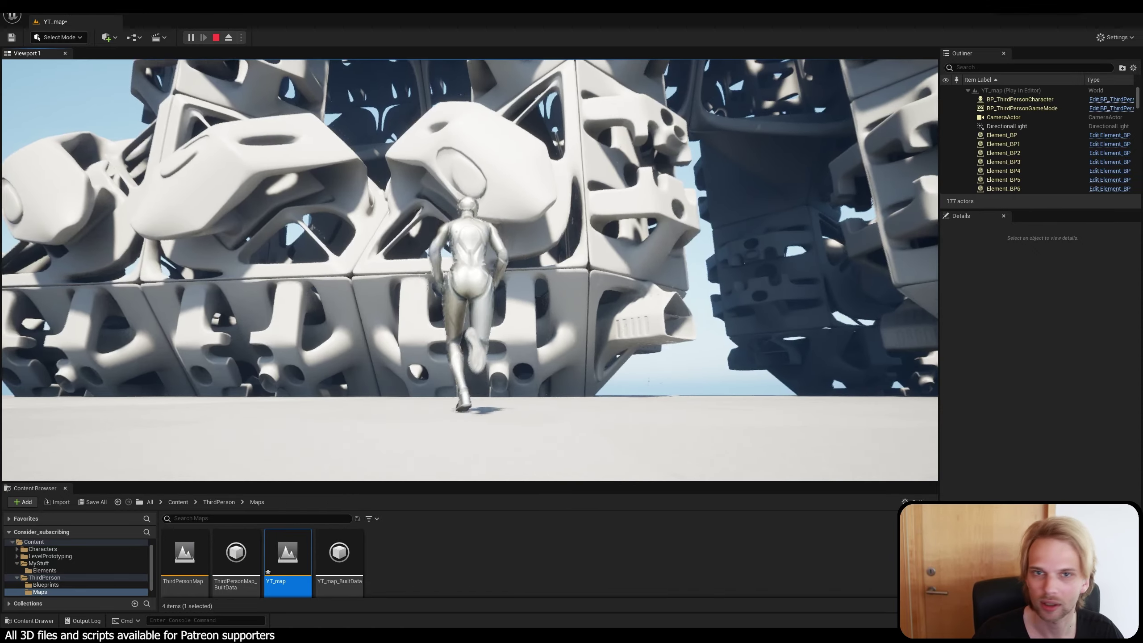
key("Escape")
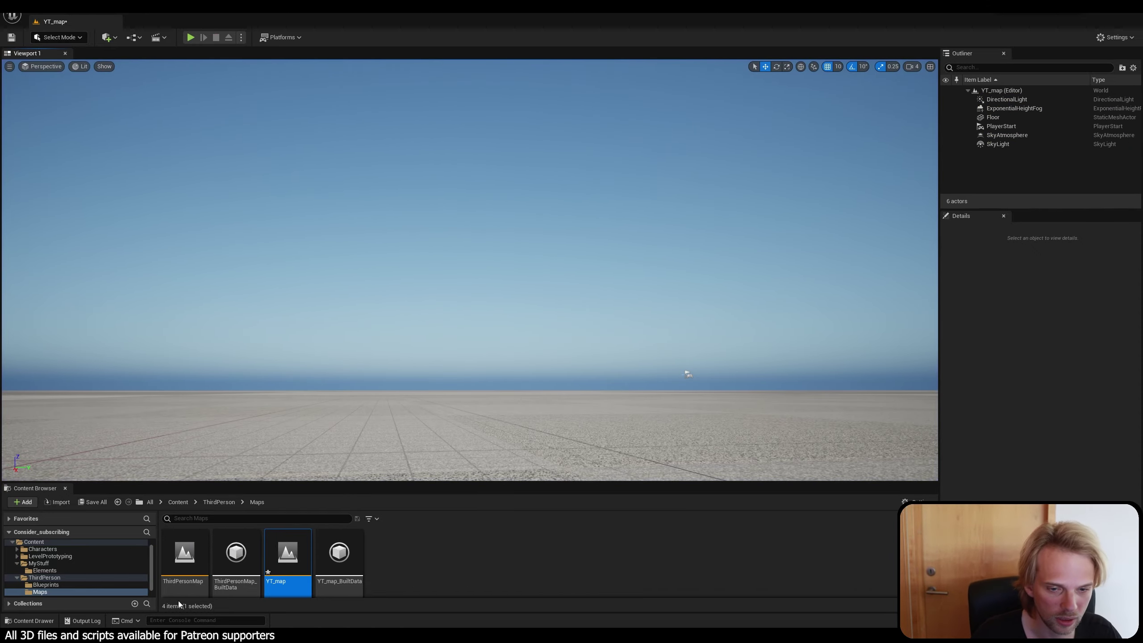
Display the frame rate and frame timing statistics with the console commands stat fps and stat unit.
left_click(176, 620)
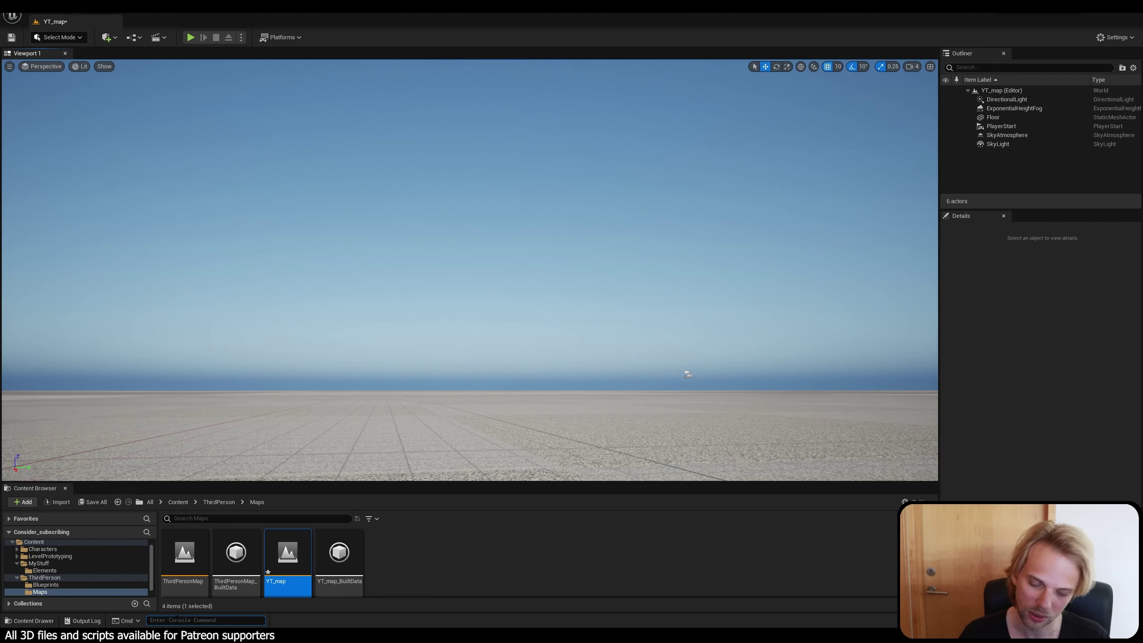
type("staa")
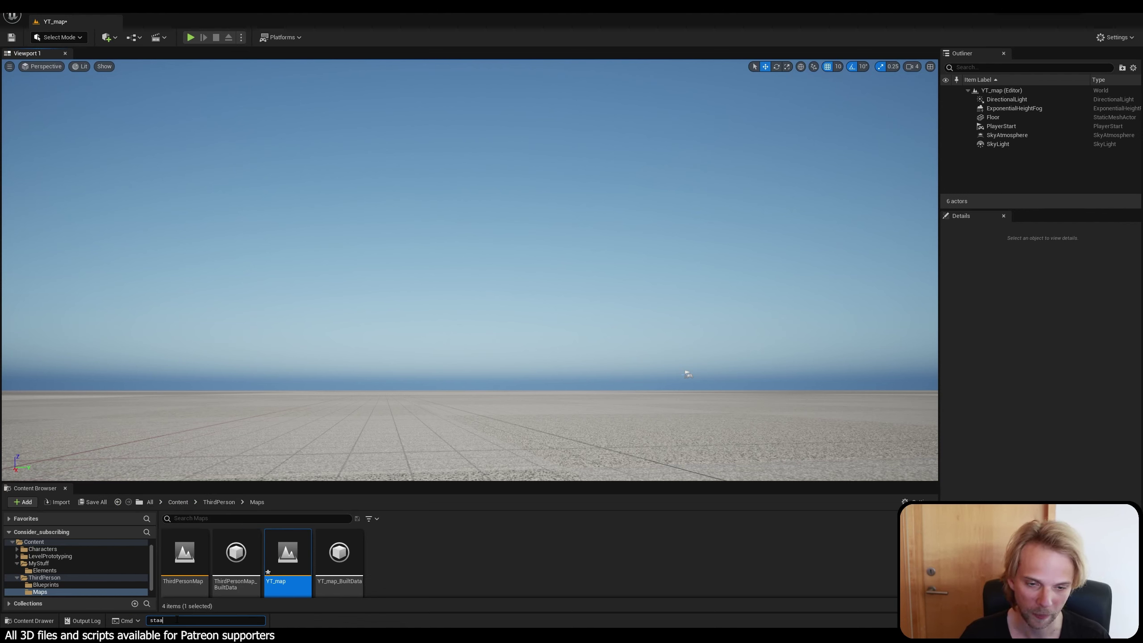
key("BackSpace")
type("t fps")
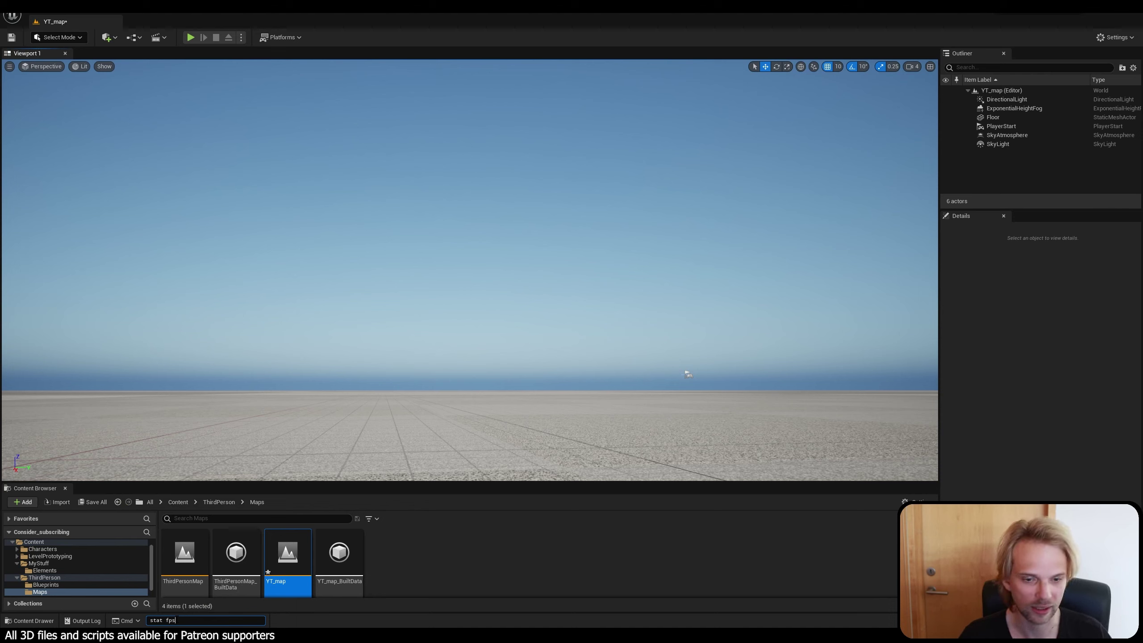
key("Return")
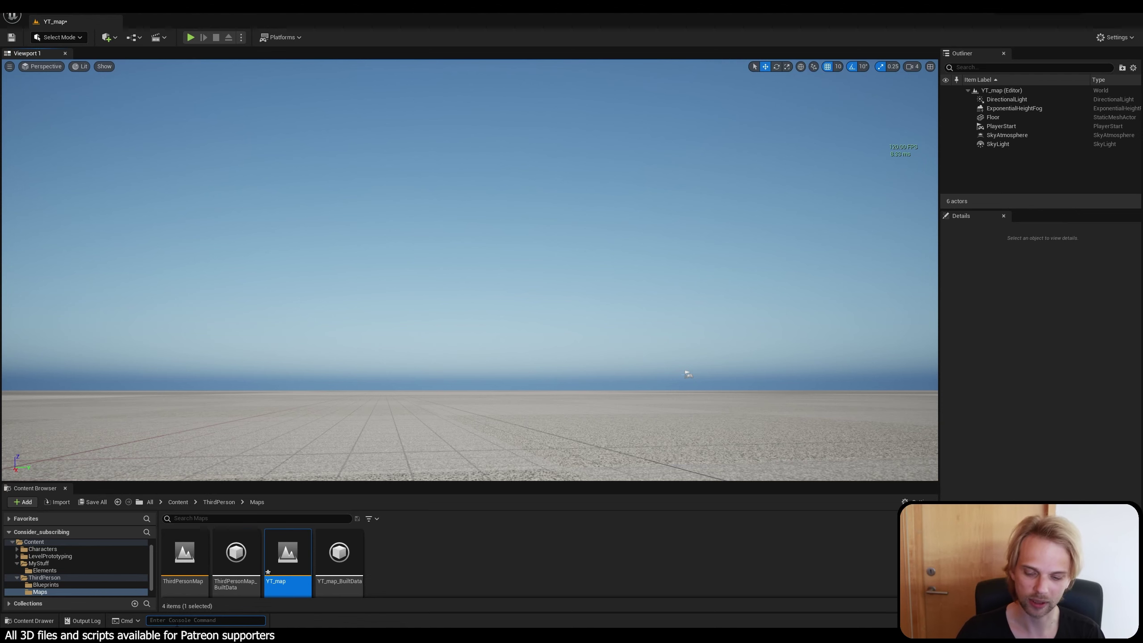
type("stat uni")
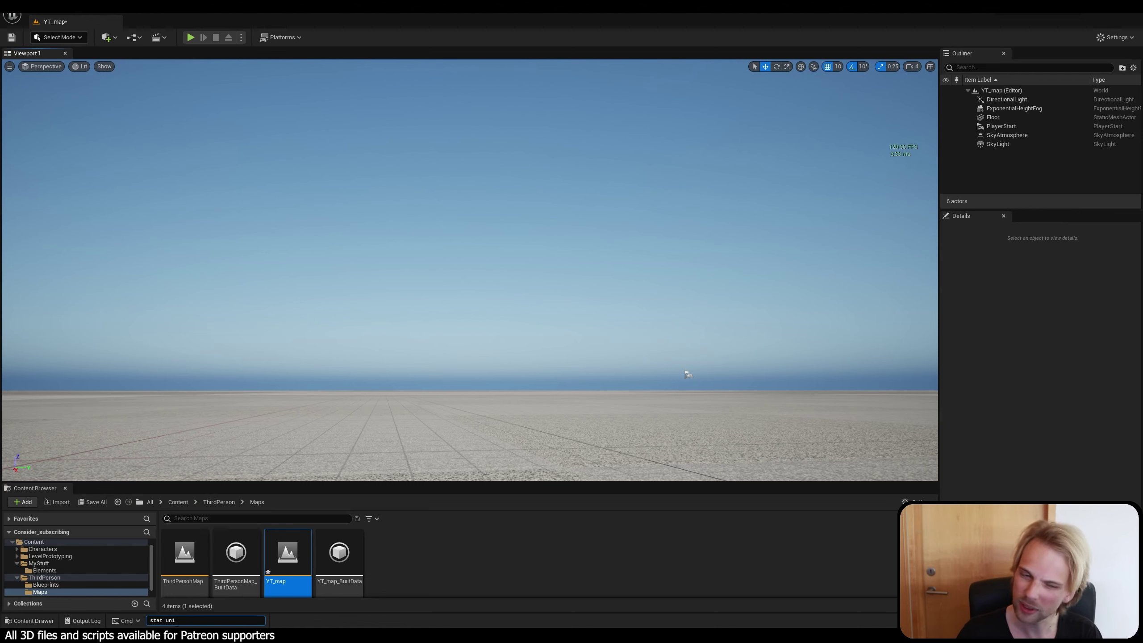
type("ts")
key("Return")
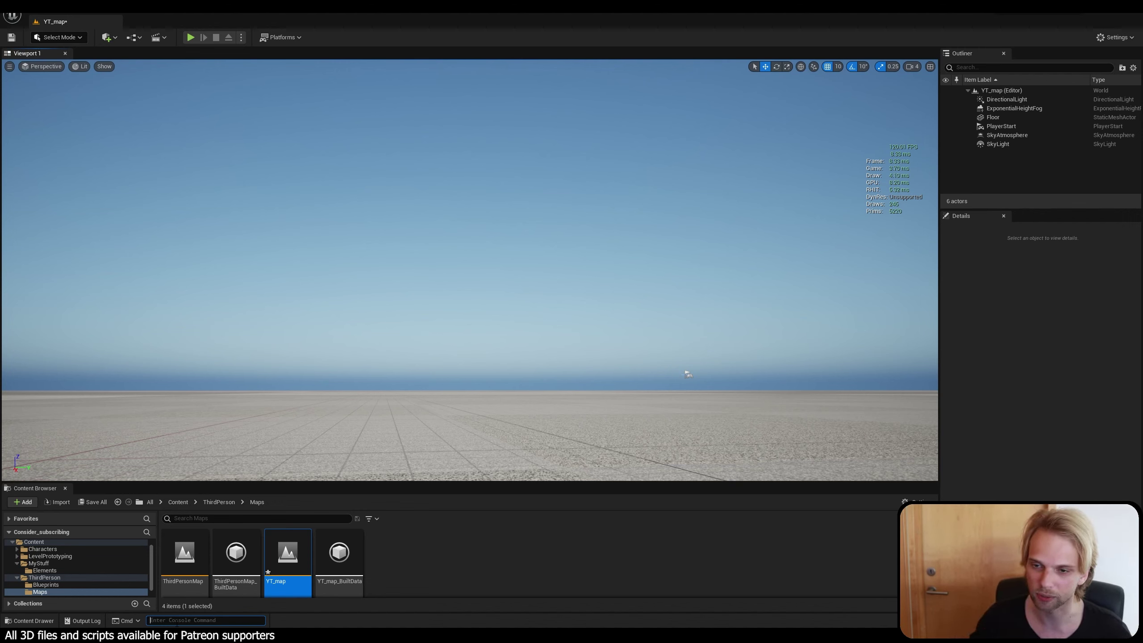
Play-test YT_map with the statistics shown, run around the structures to check performance, and stop the session.
left_click(191, 38)
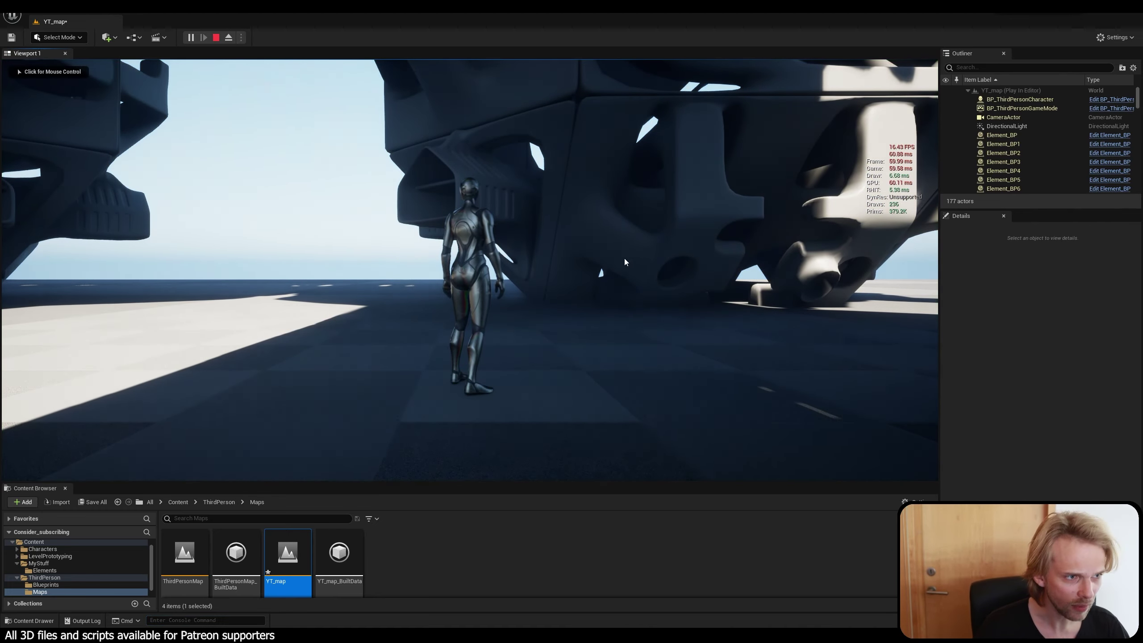
left_click(694, 297)
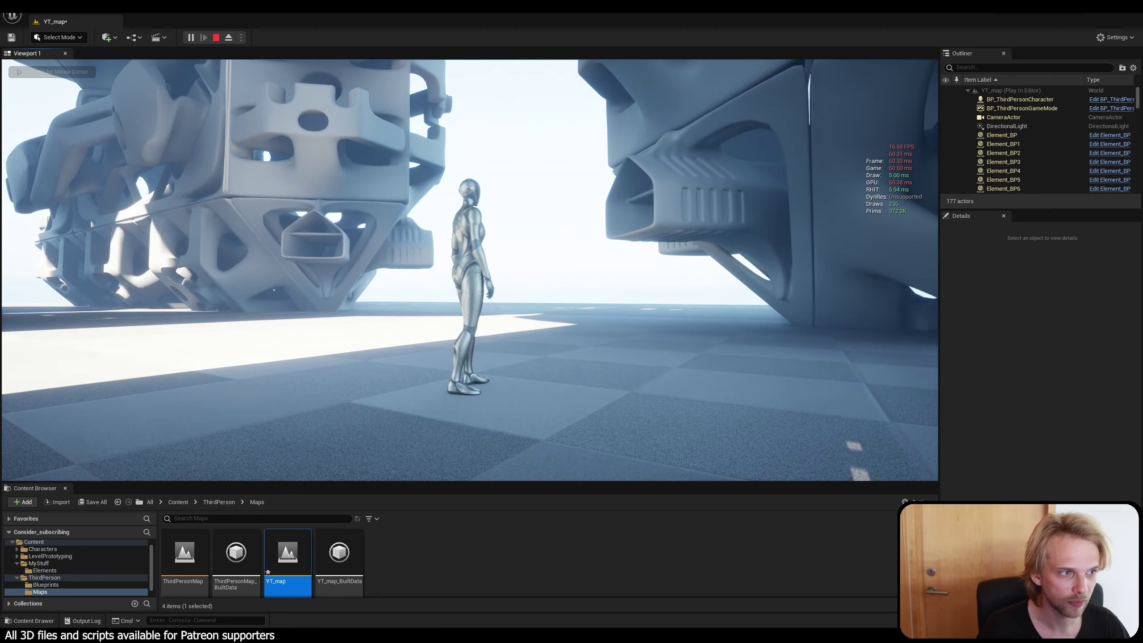
key("w")
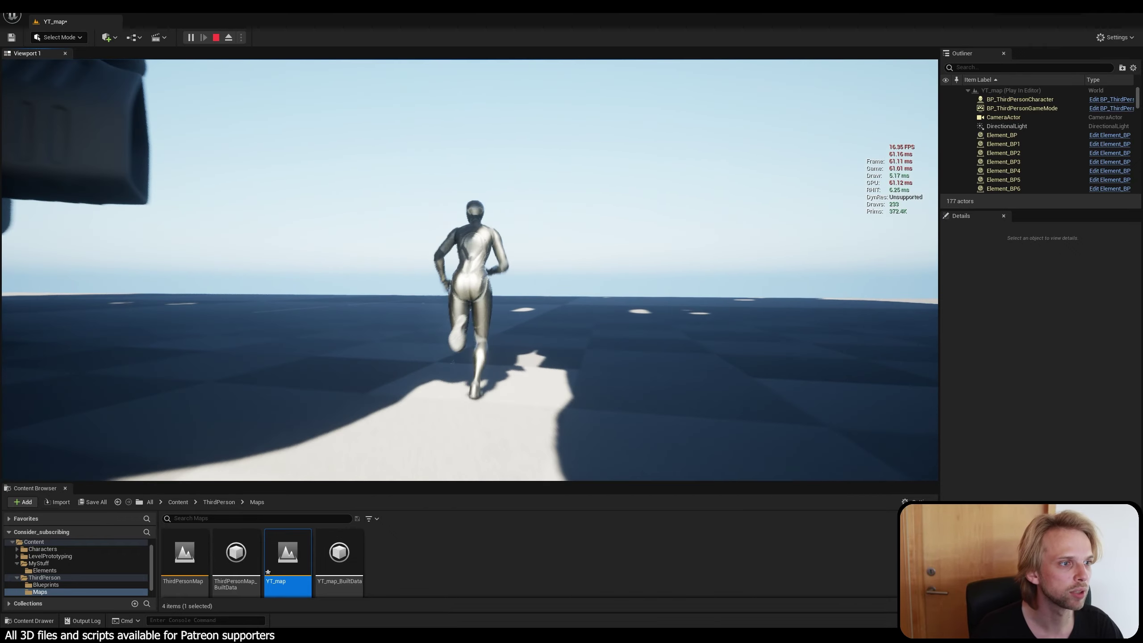
key("d")
key("s")
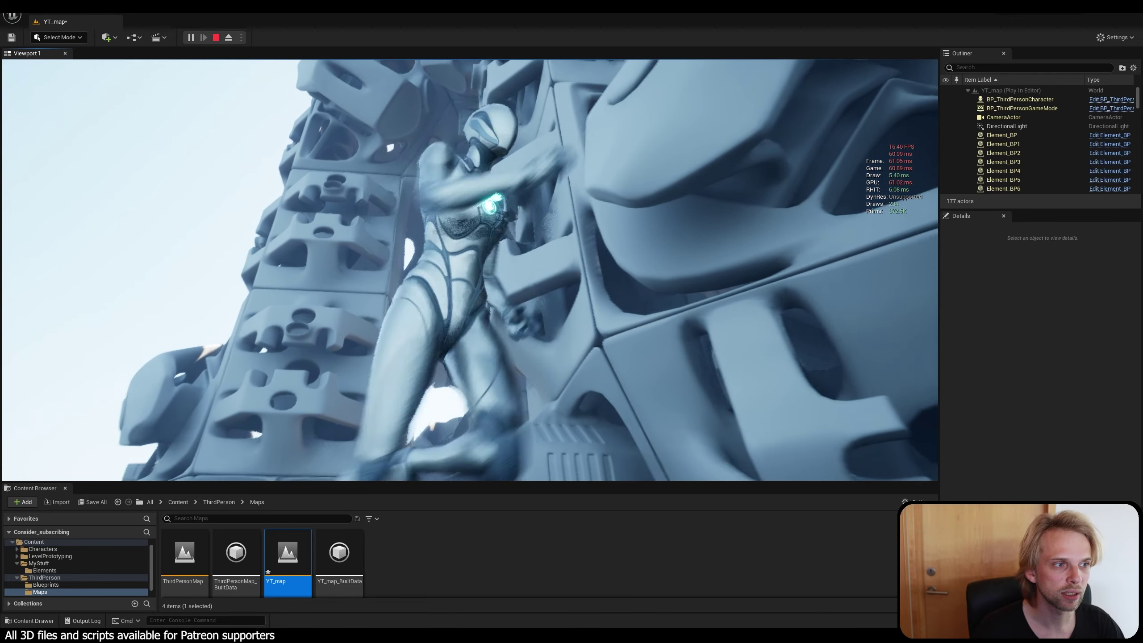
key("a")
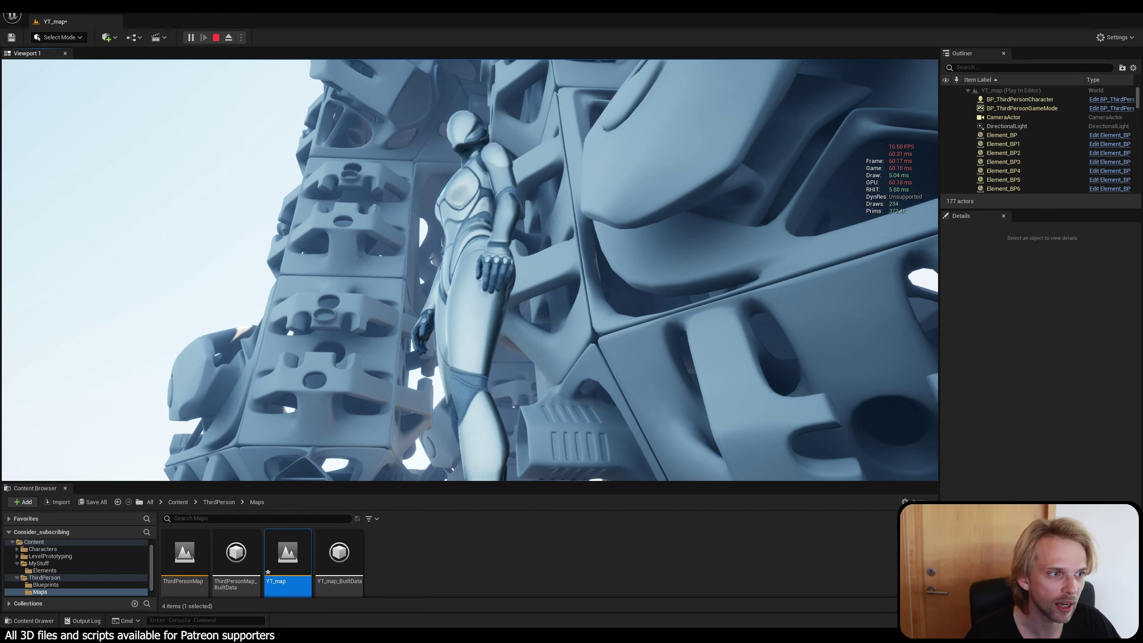
key("a")
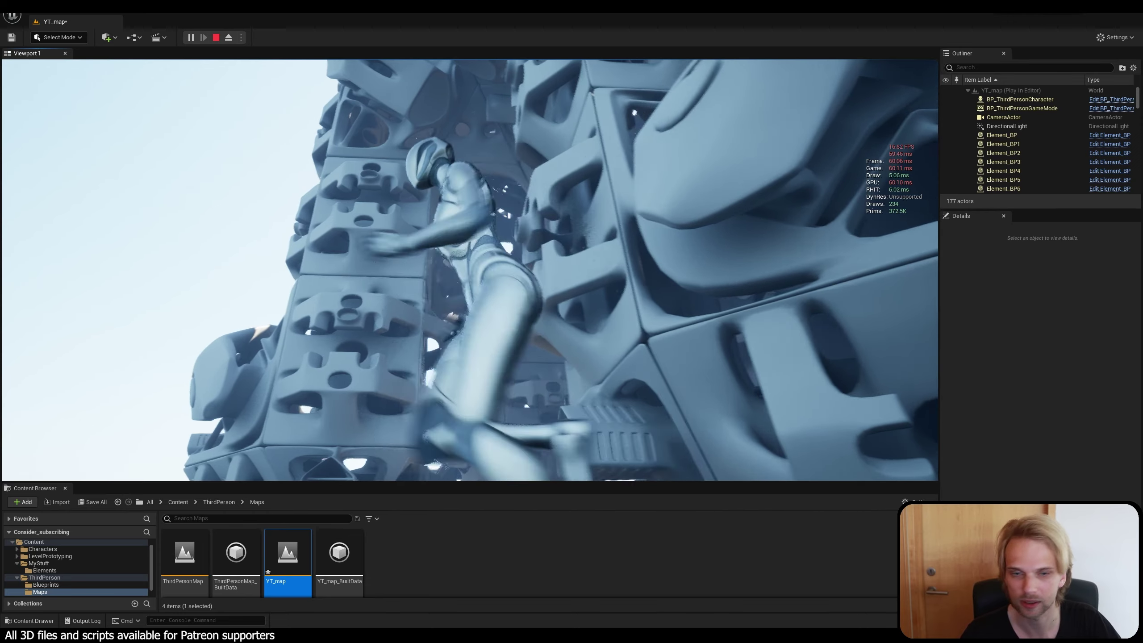
key("w")
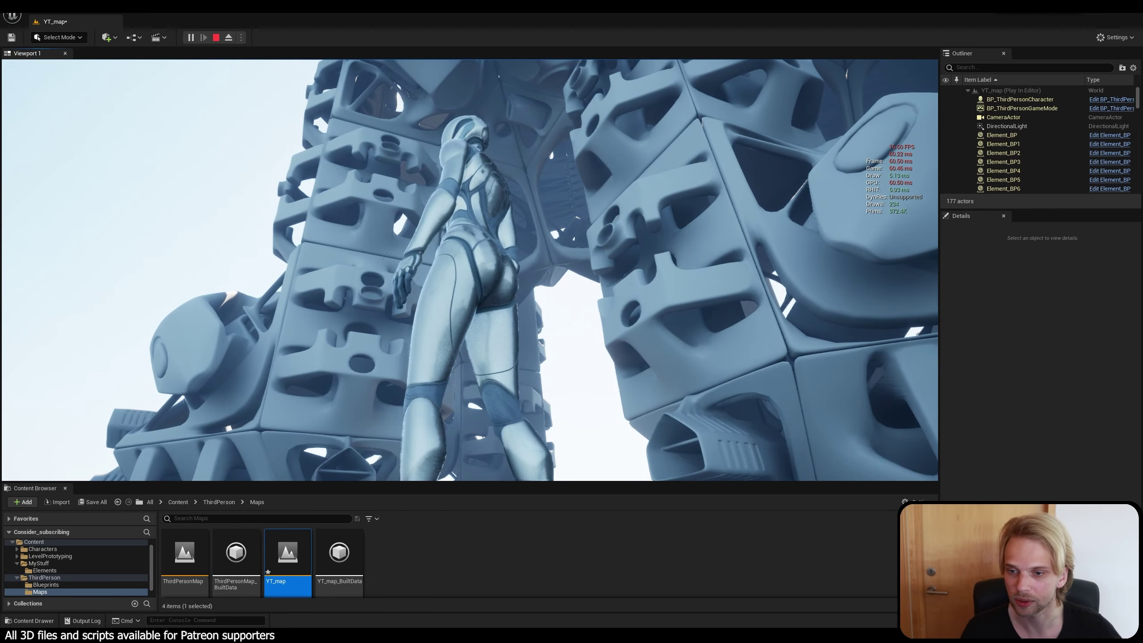
key("Escape")
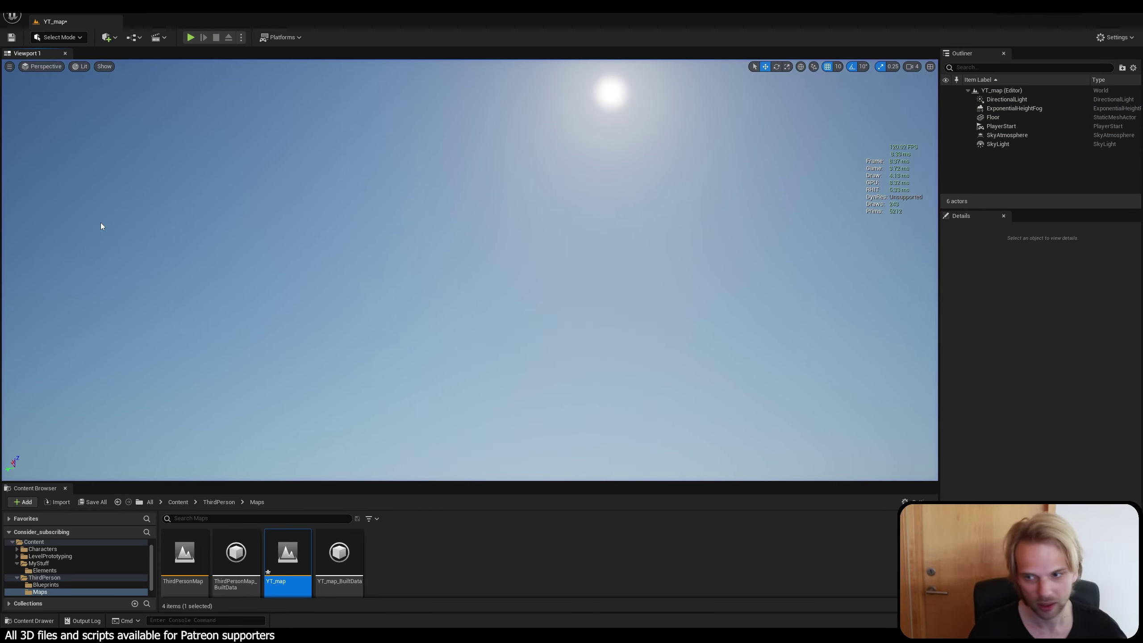
Switch to the testing_char project and play-test ThirdPersonExampleMap, checking performance around the purple structures before stopping the session.
right_click_drag(552, 355, 593, 320)
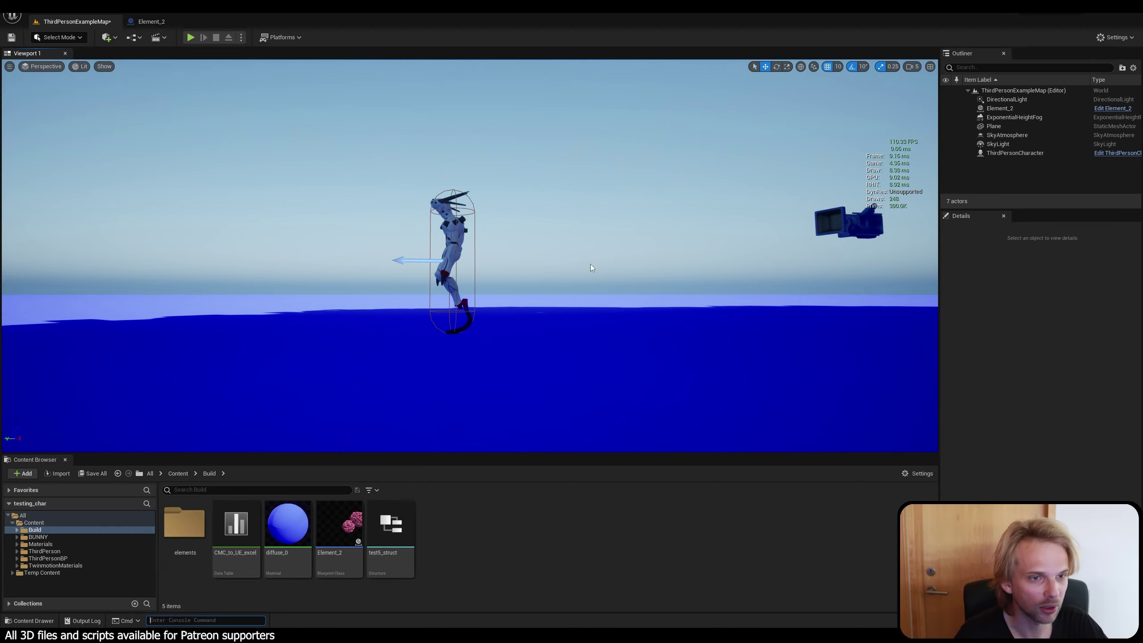
key("s")
mouse_move(590, 265)
right_mouse_down()
mouse_move(630, 266)
mouse_move(496, 261)
mouse_move(683, 262)
mouse_move(585, 268)
mouse_move(595, 268)
right_mouse_up()
key("w")
key("w")
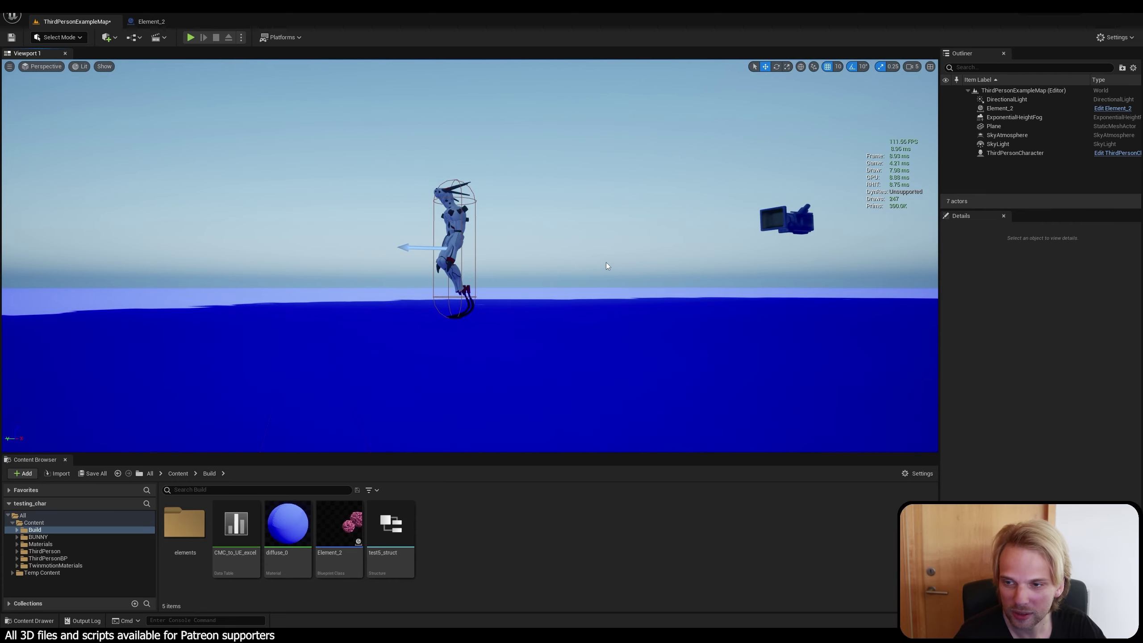
left_click(190, 39)
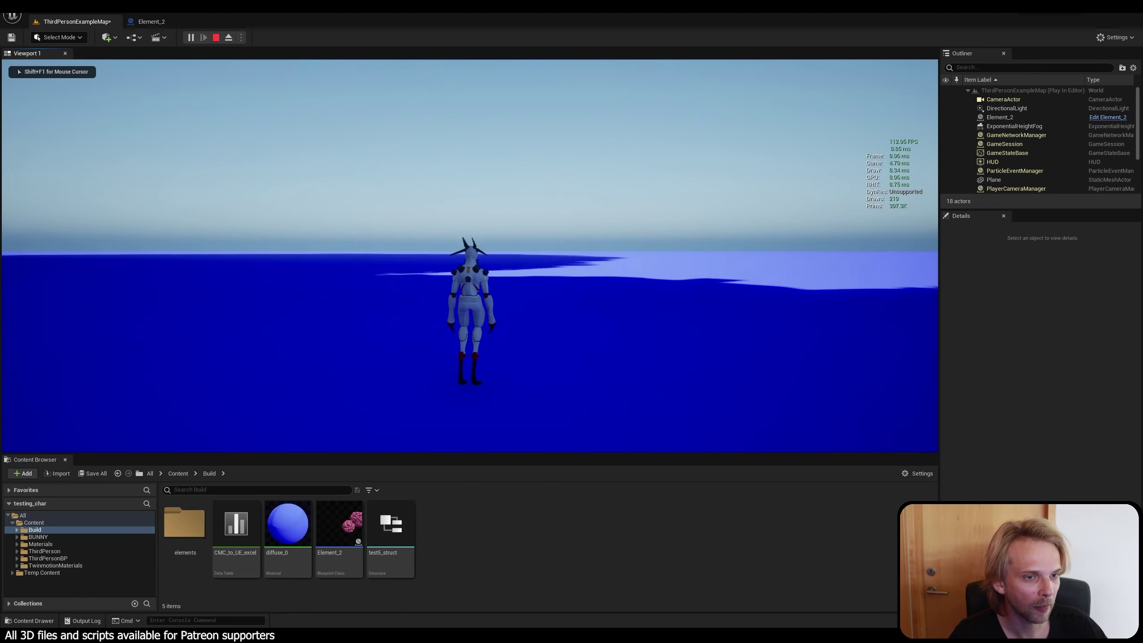
key("d")
key("space")
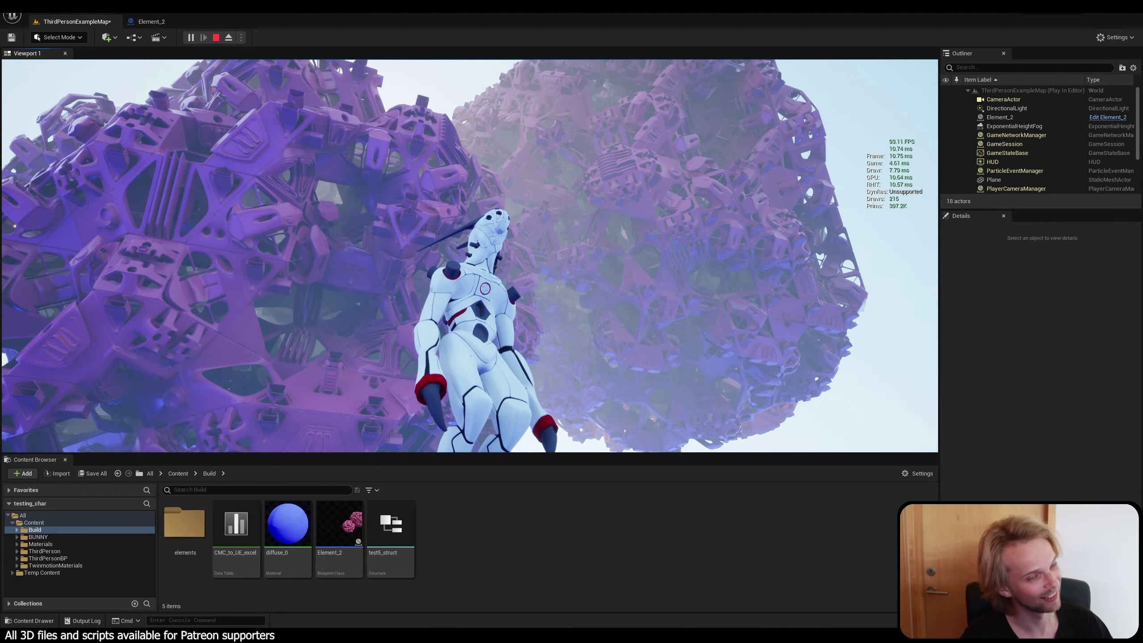
key("d")
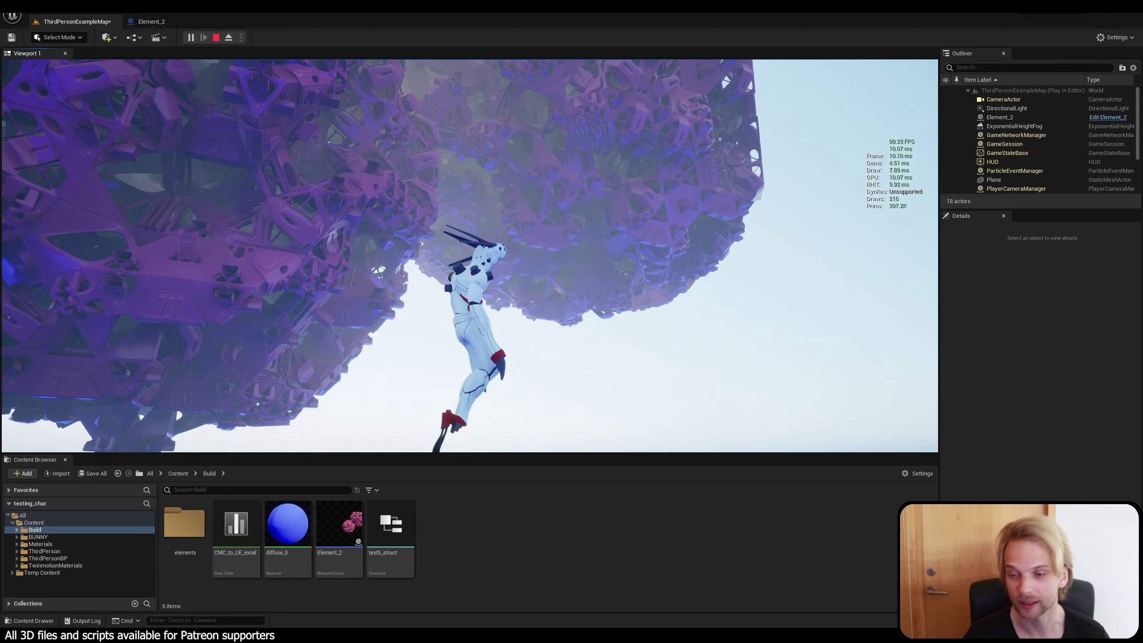
key("w")
key("Escape")
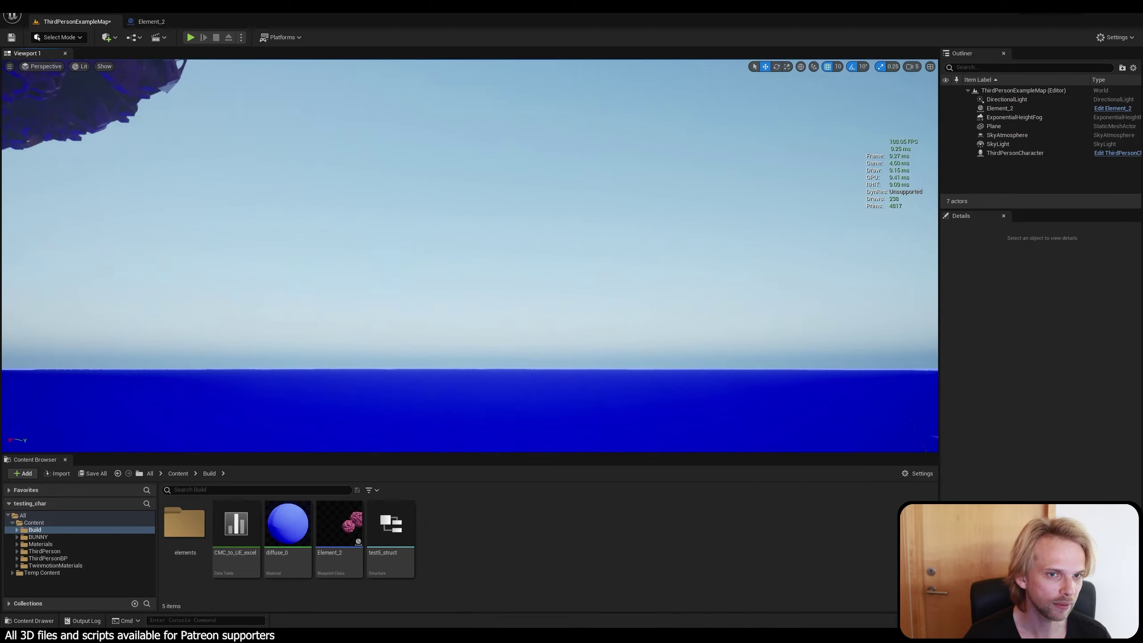
Inspect the Element_2 structure from the editor viewport of ThirdPersonExampleMap.
right_click_drag(470, 256, 347, 198)
key("w")
key("w")
key("w")
key("s")
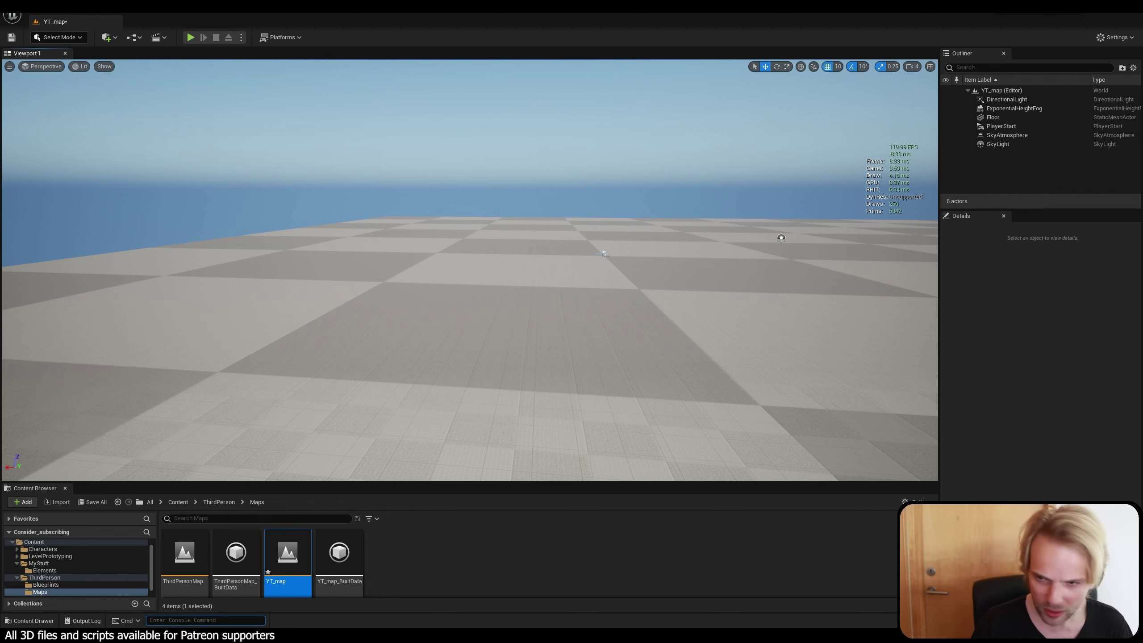
Switch to Rhino and Grasshopper and examine the points arranged below the red wireframe cube.
mouse_move(515, 634)
left_click(515, 590)
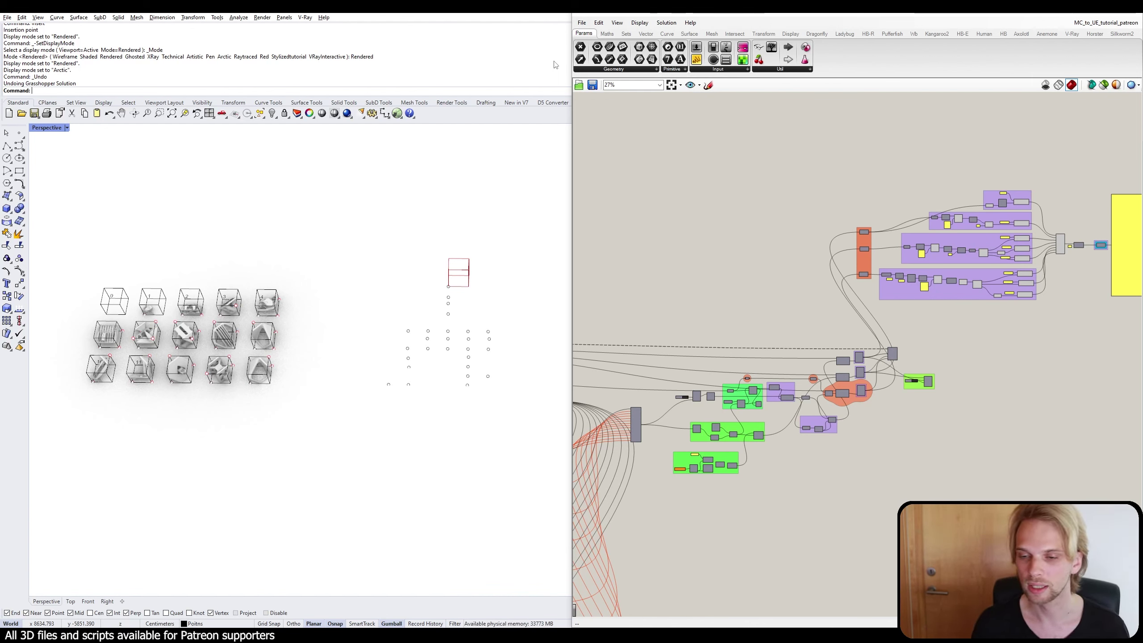
right_click_drag(434, 331, 415, 266, "shift")
scroll(355, 329, "up", 4)
left_click_drag(235, 207, 534, 493)
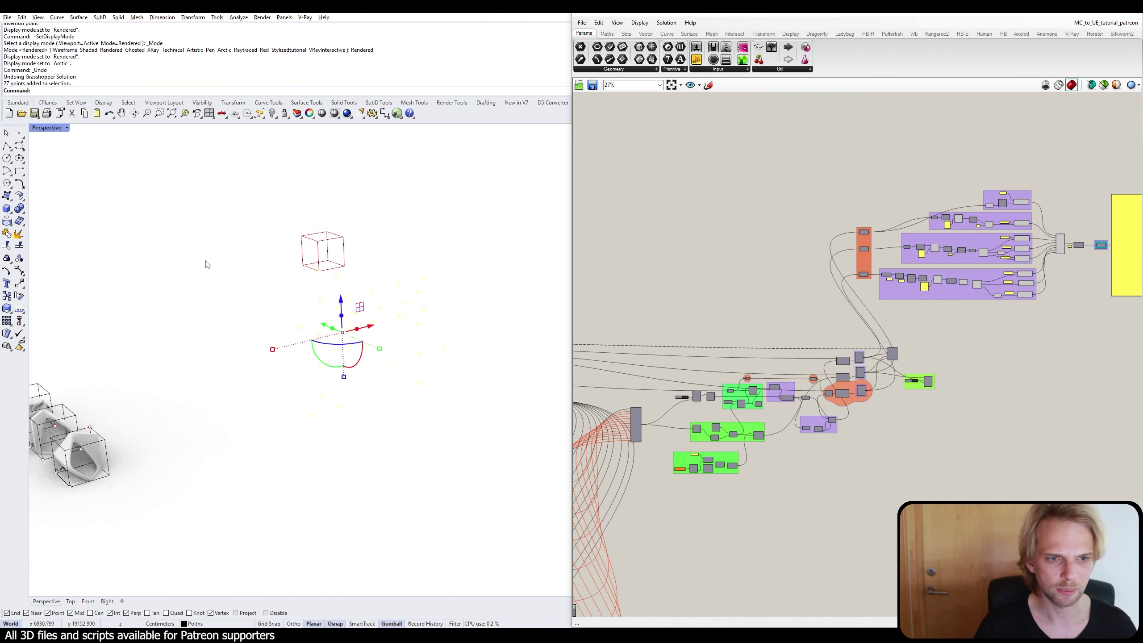
left_click(464, 403)
right_click_drag(464, 403, 423, 416)
scroll(256, 313, "up", 2)
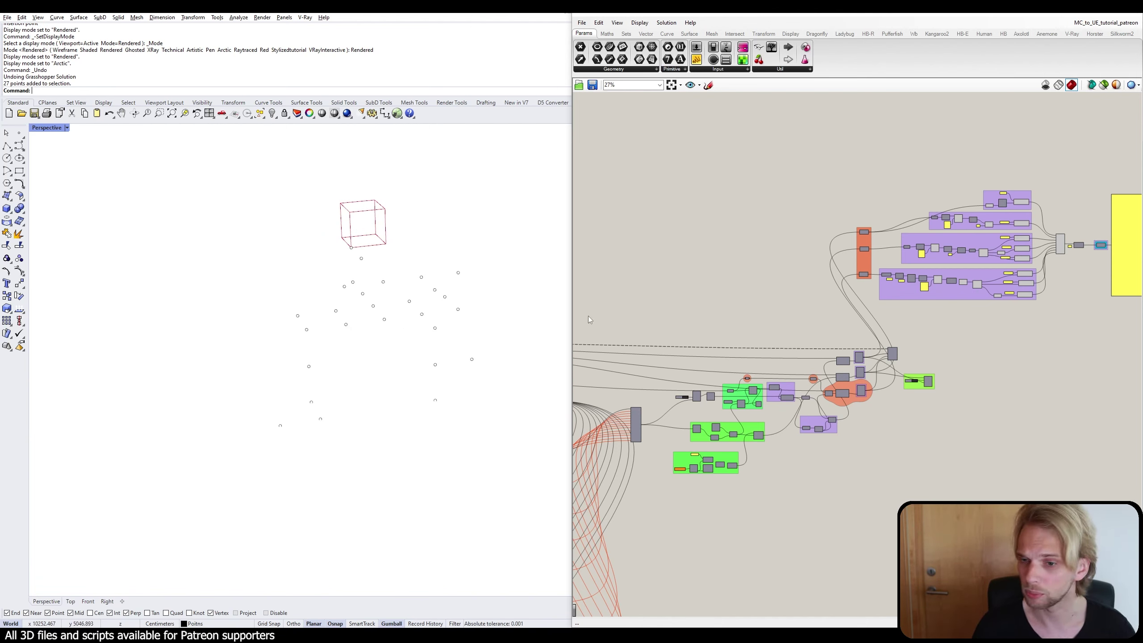
Bake the blocks with the Button wired to the PlaceBlock component, inspect them in the viewport, and undo the bake.
scroll(913, 387, "up", 10)
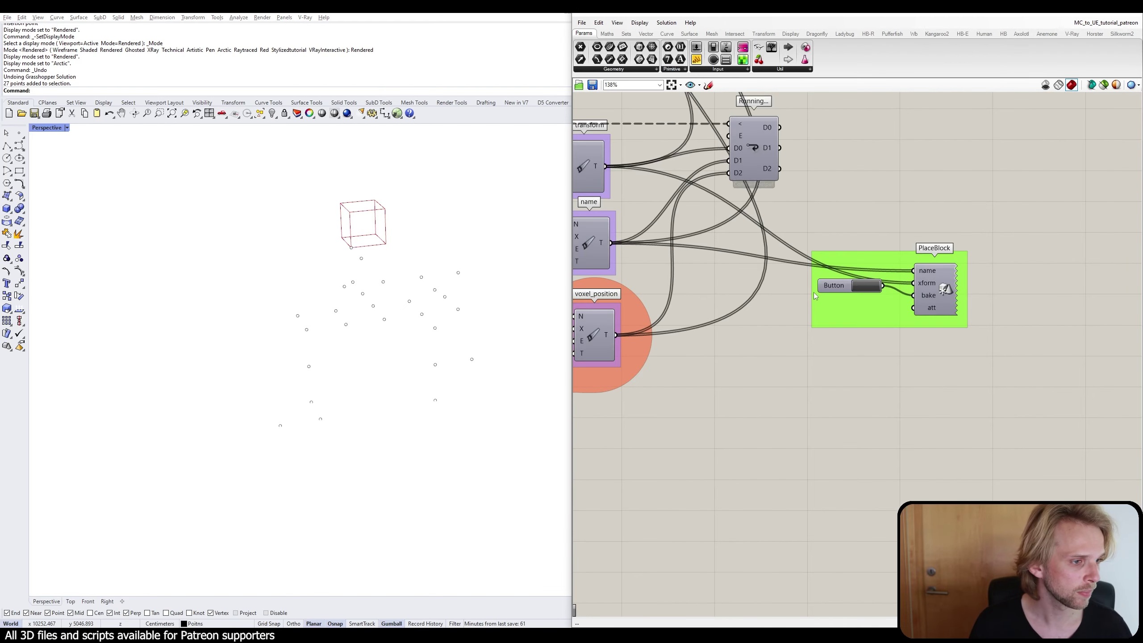
left_click(876, 295)
right_click_drag(210, 316, 320, 225)
scroll(410, 297, "up", 3)
key("ctrl+z")
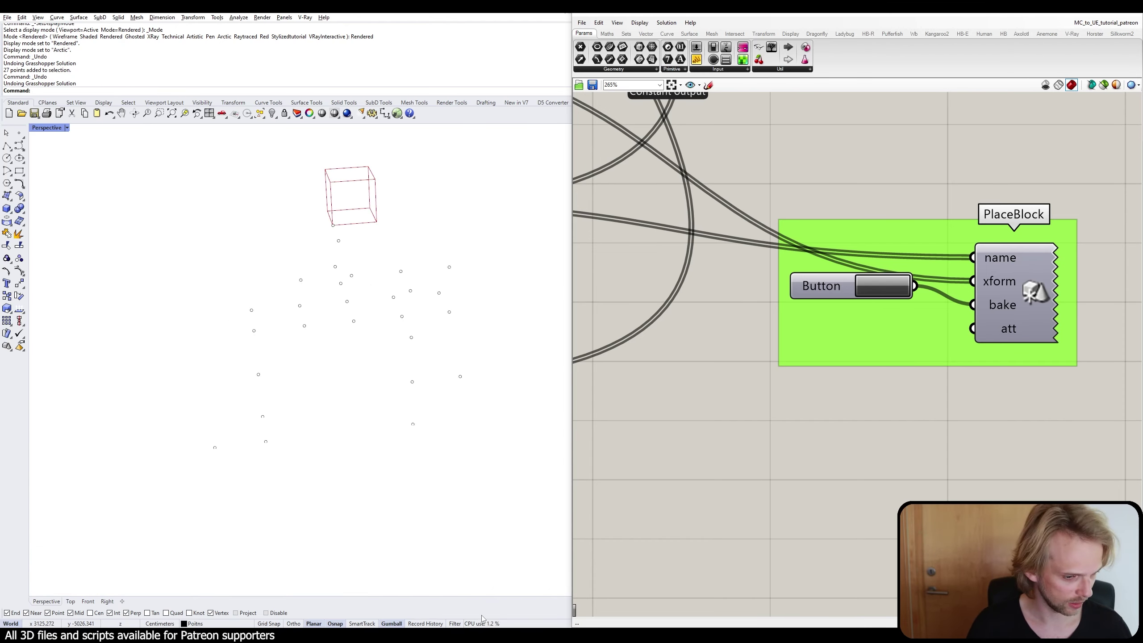
Examine the Grasshopper groups that feed the final merge and the large yellow output panel.
scroll(782, 422, "down", 10)
scroll(858, 290, "up", 3)
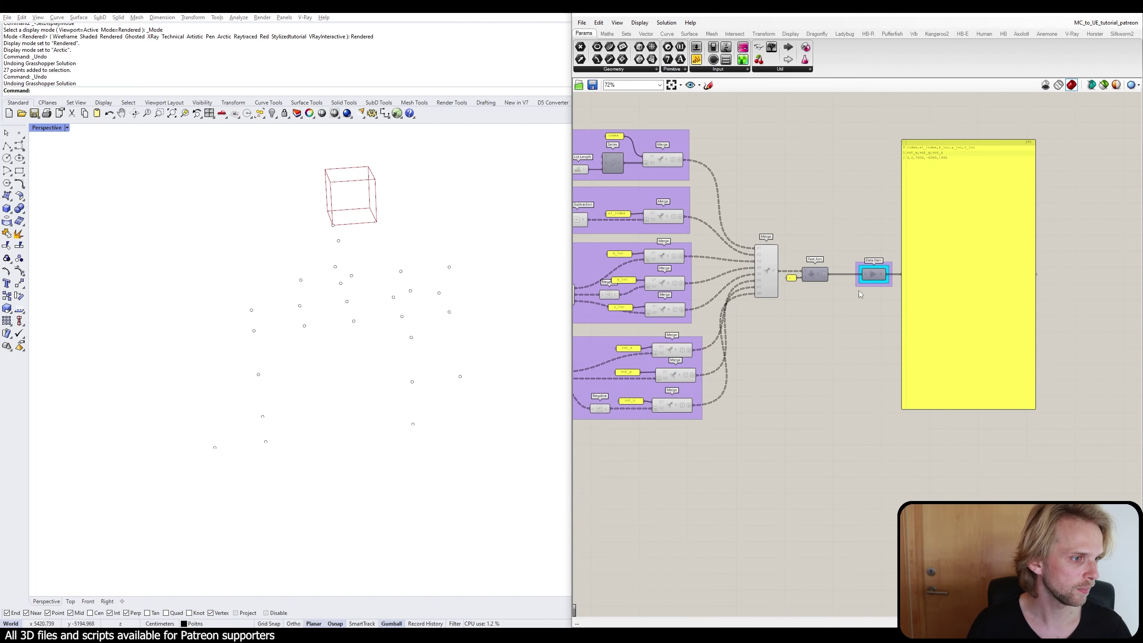
scroll(861, 289, "up", 3)
scroll(861, 289, "down", 5)
right_click_drag(748, 335, 959, 295)
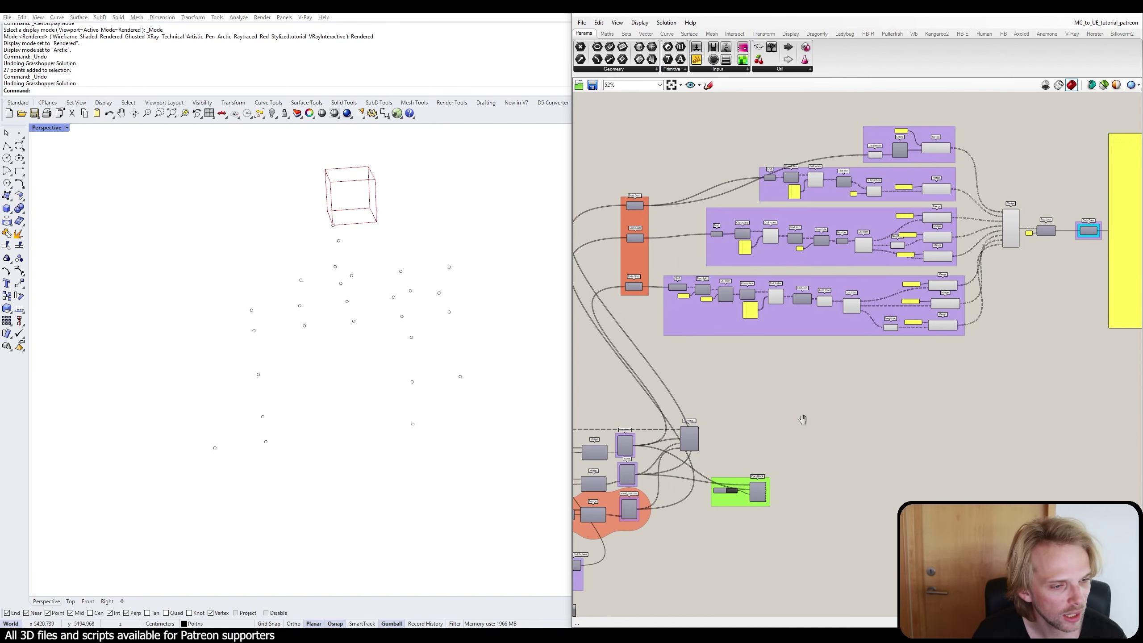
right_click_drag(801, 418, 909, 367)
Review the points in the Rhino viewport and the Data Dam components that feed the text-splitting groups.
left_click_drag(160, 176, 521, 520)
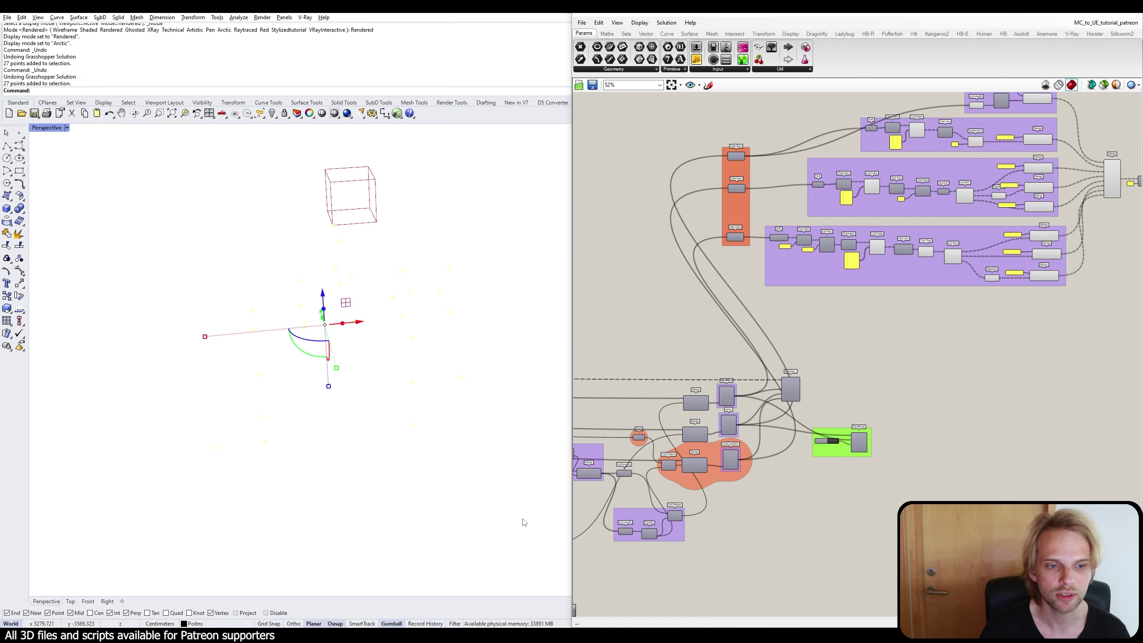
left_click(502, 483)
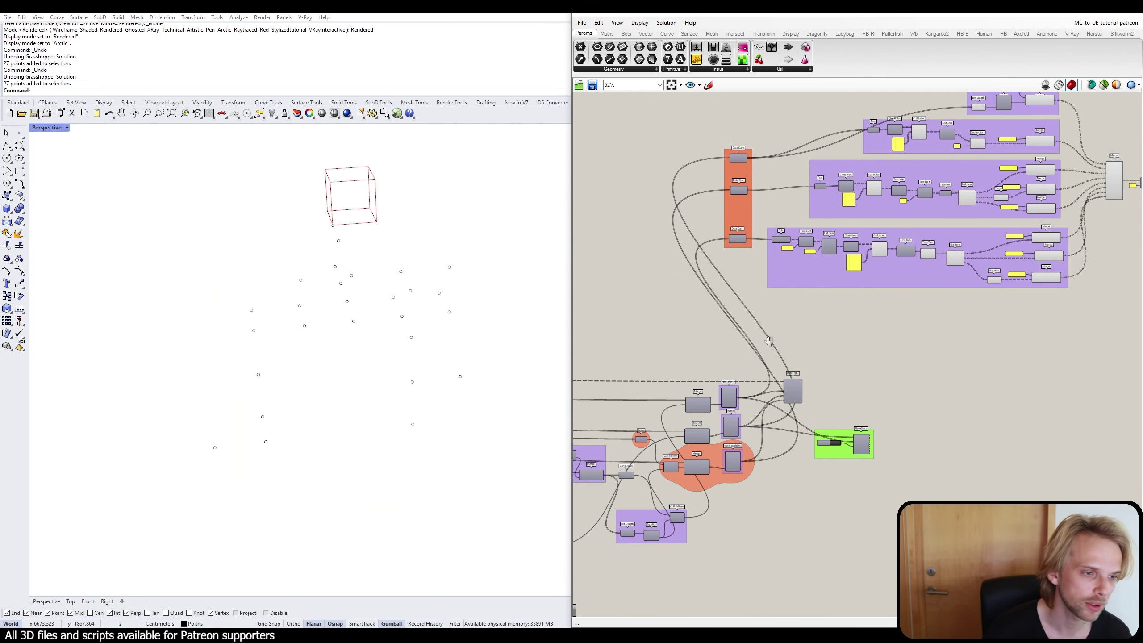
right_click_drag(733, 323, 736, 373)
scroll(757, 297, "up", 5)
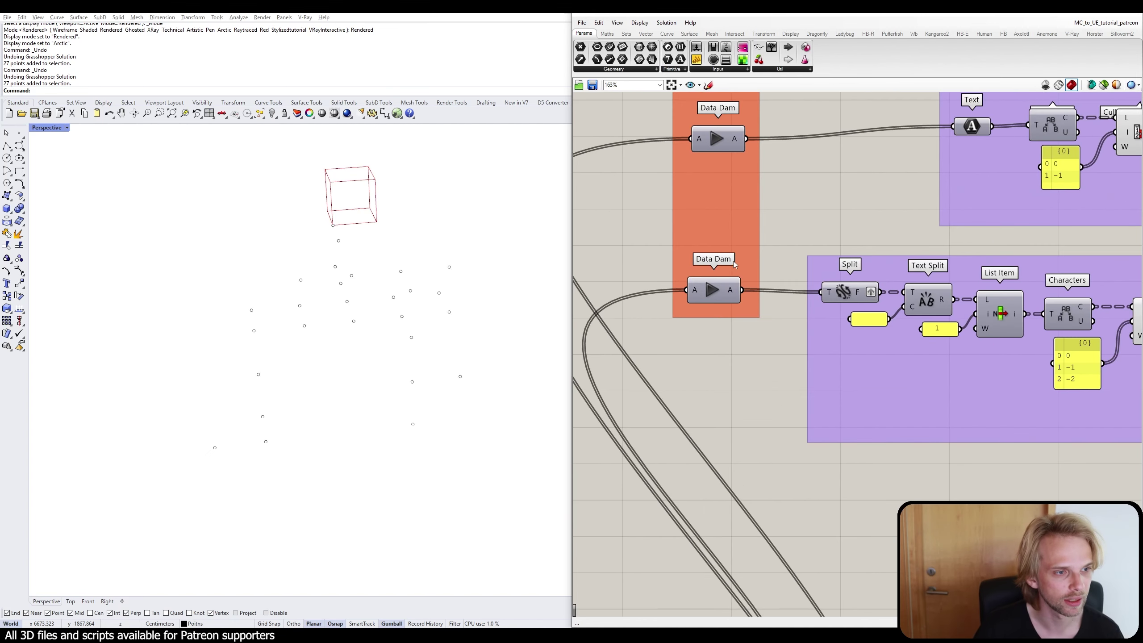
Examine the orange Data Dam group and the four purple text-processing groups it feeds, highlighting each set of components.
right_click_drag(743, 261, 765, 375)
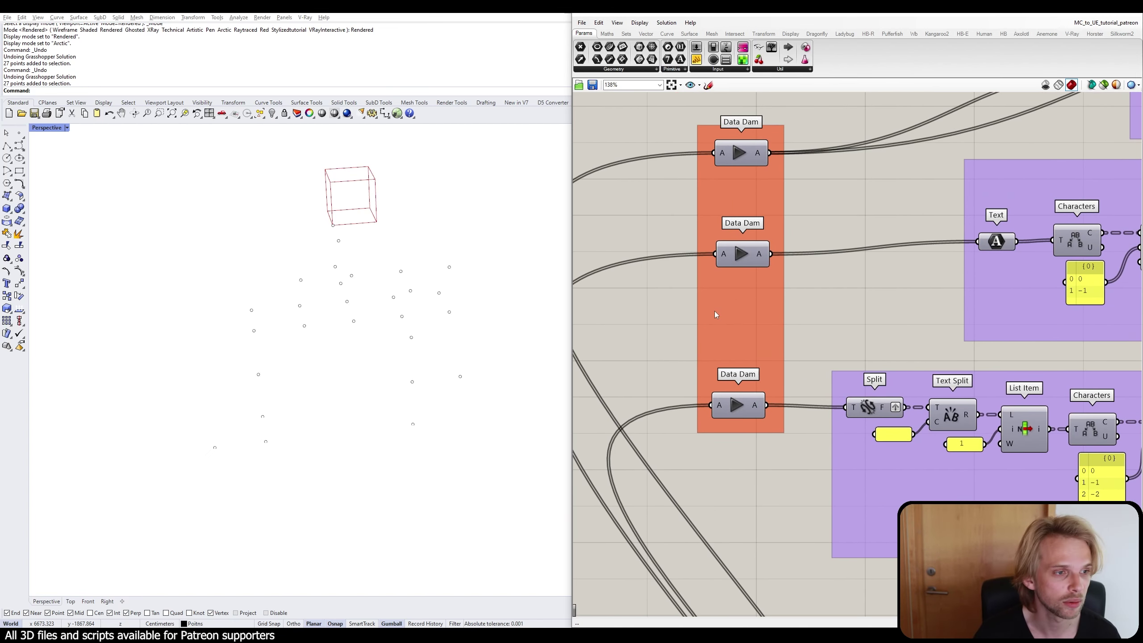
scroll(715, 311, "down", 2)
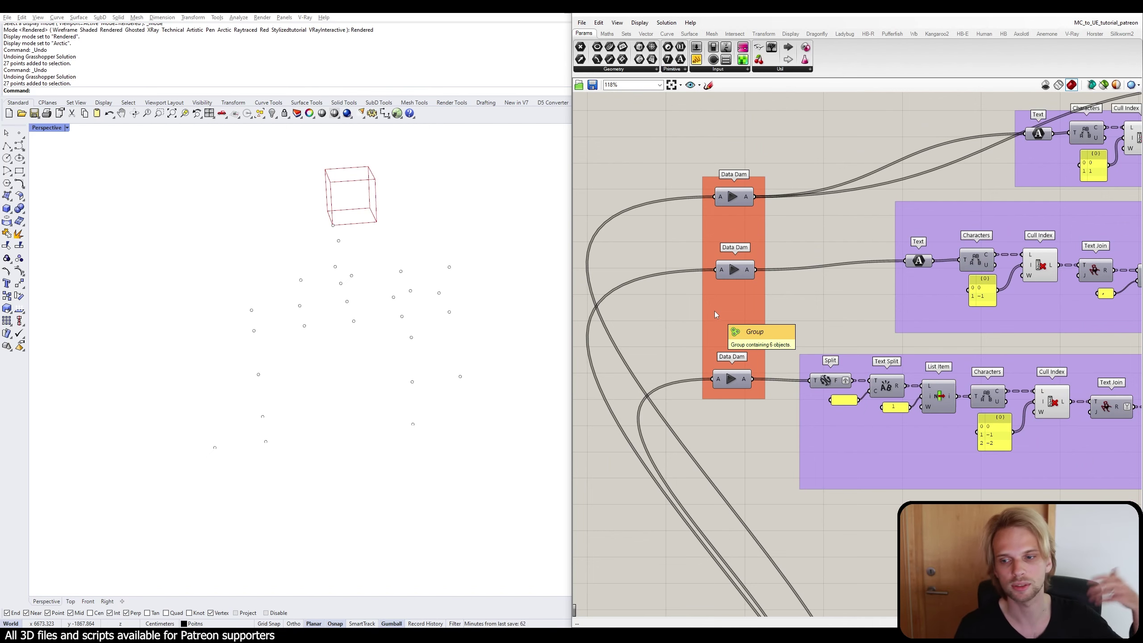
scroll(787, 255, "down", 2)
scroll(786, 255, "down", 1)
right_click_drag(787, 254, 691, 276)
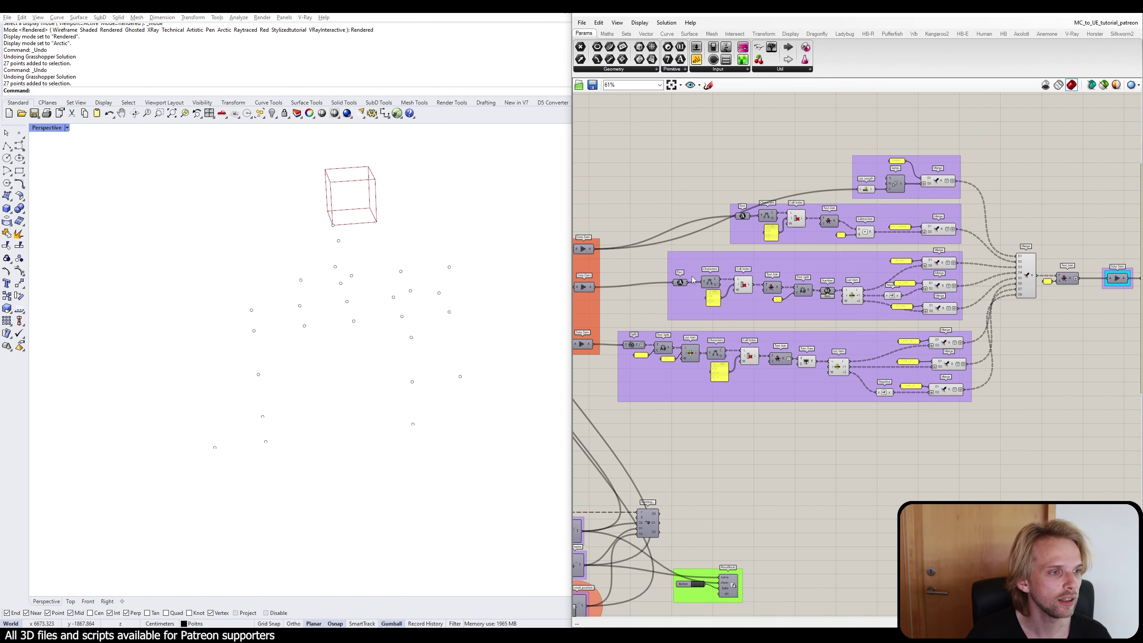
left_click_drag(628, 112, 985, 450)
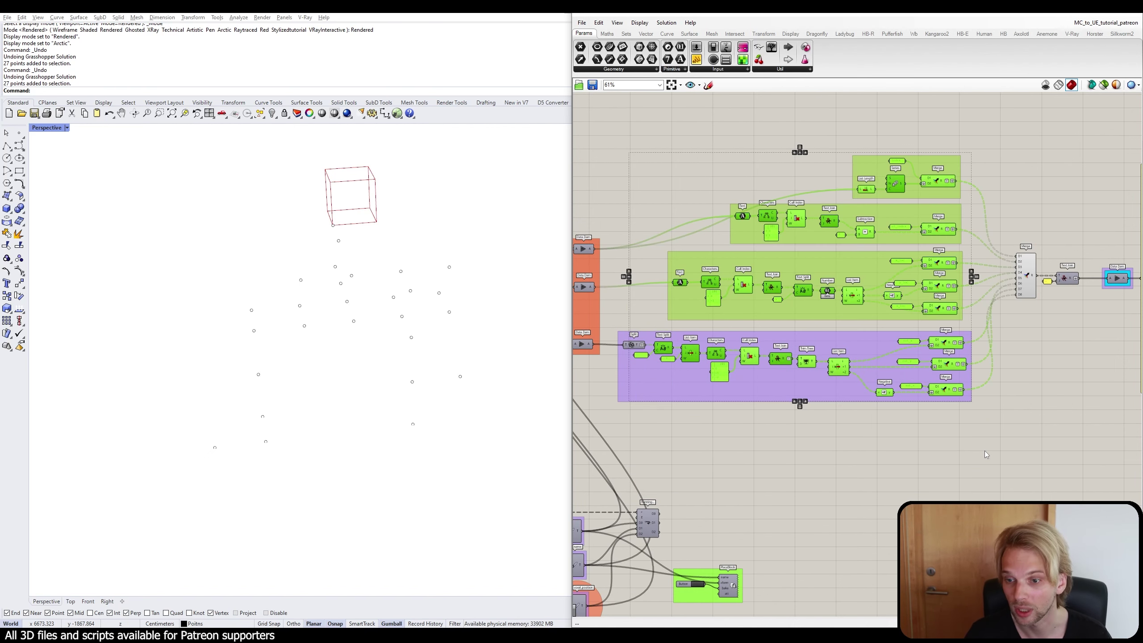
left_click(984, 450)
right_click_drag(724, 452, 812, 430)
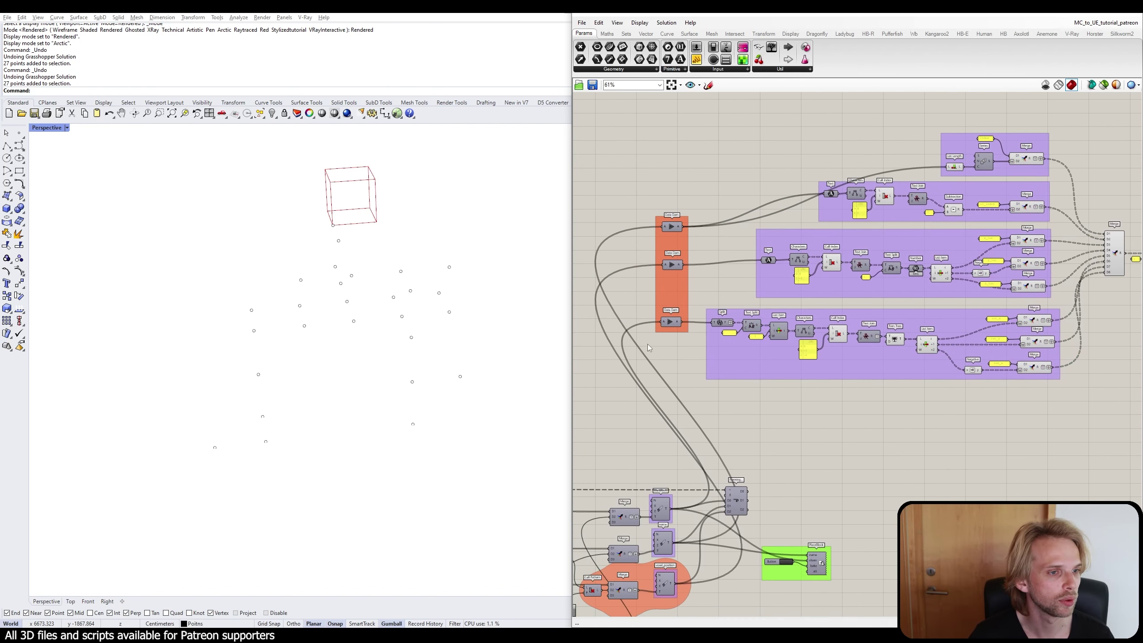
left_click_drag(652, 182, 696, 379)
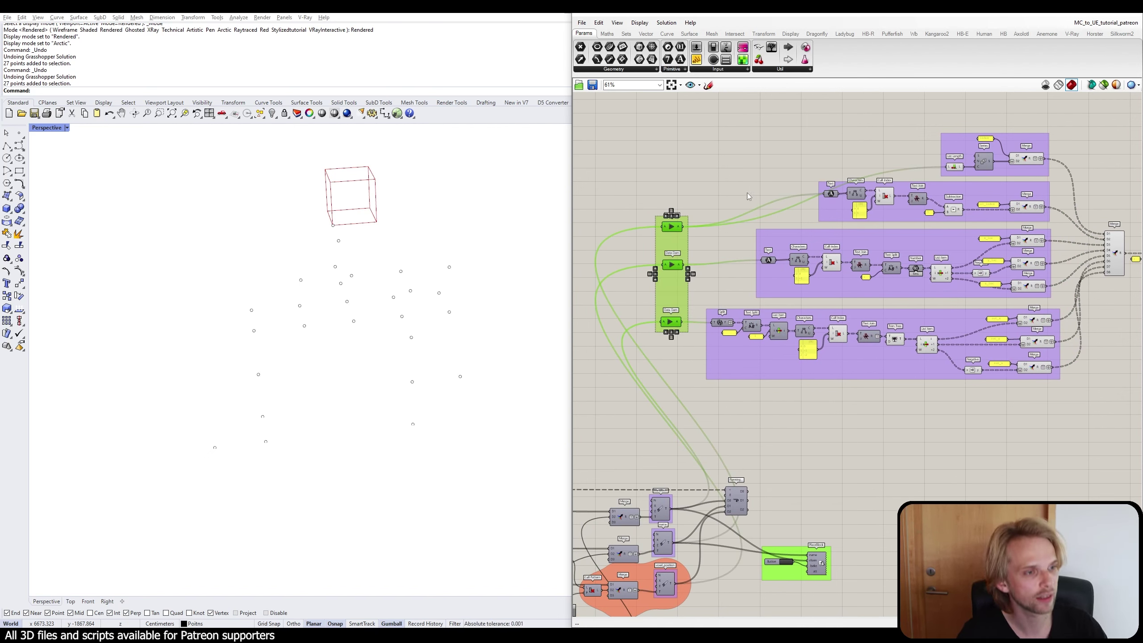
left_click_drag(680, 116, 1062, 442)
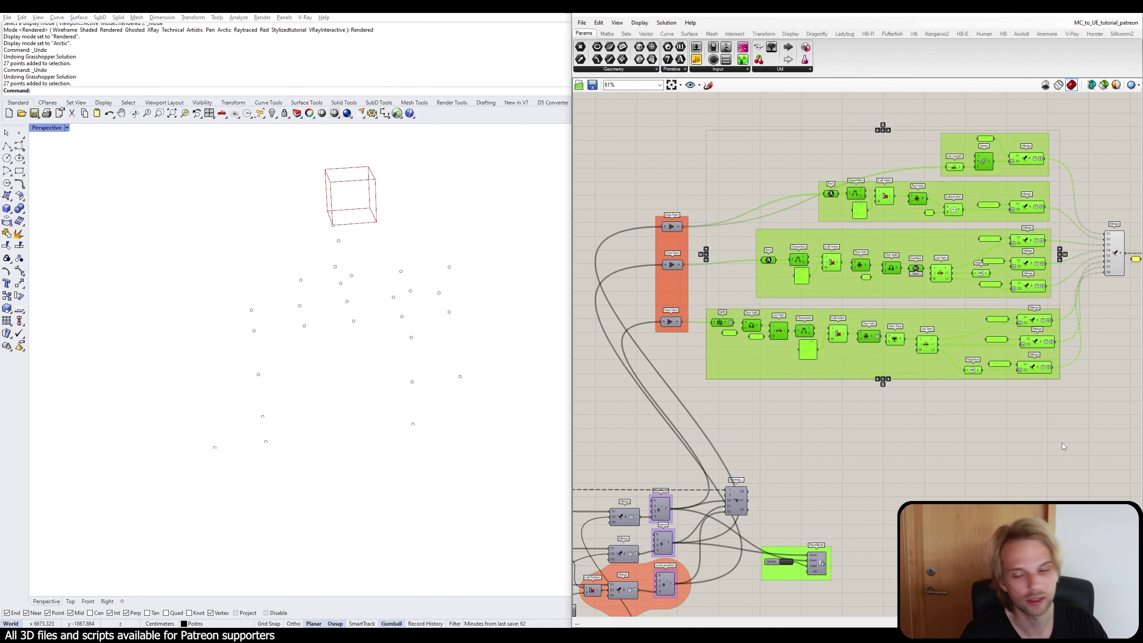
left_click(610, 195)
Release the data through all three Data Dam components in the orange group.
scroll(641, 227, "up", 2)
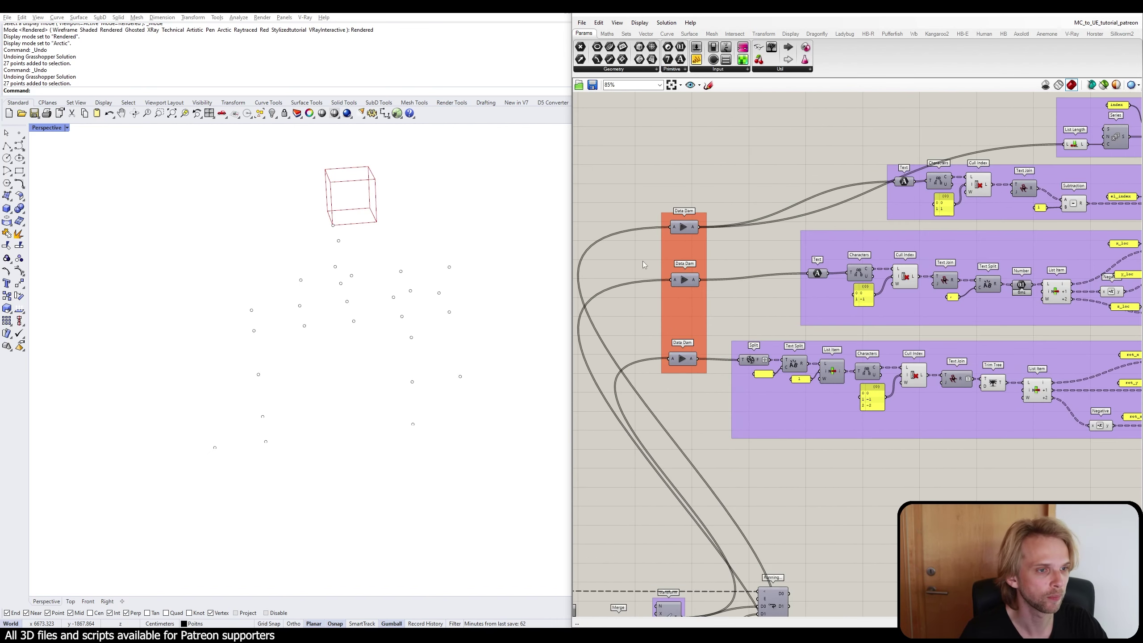
right_click_drag(642, 261, 693, 205)
scroll(844, 373, "down", 4)
scroll(845, 377, "up", 5)
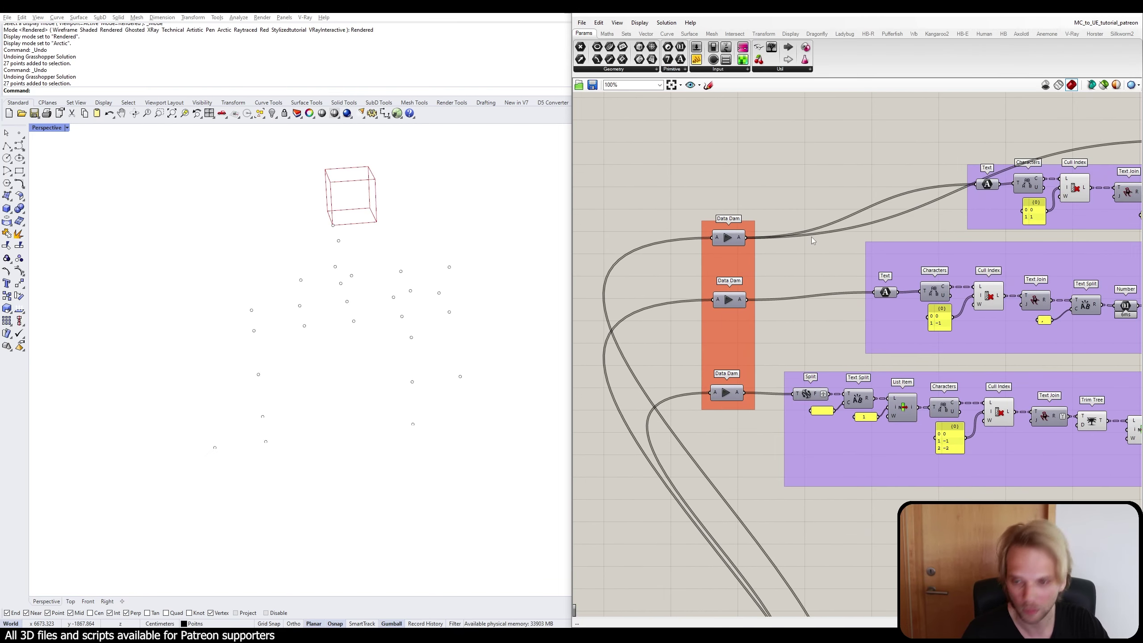
scroll(762, 256, "up", 1)
right_click_drag(721, 253, 777, 211)
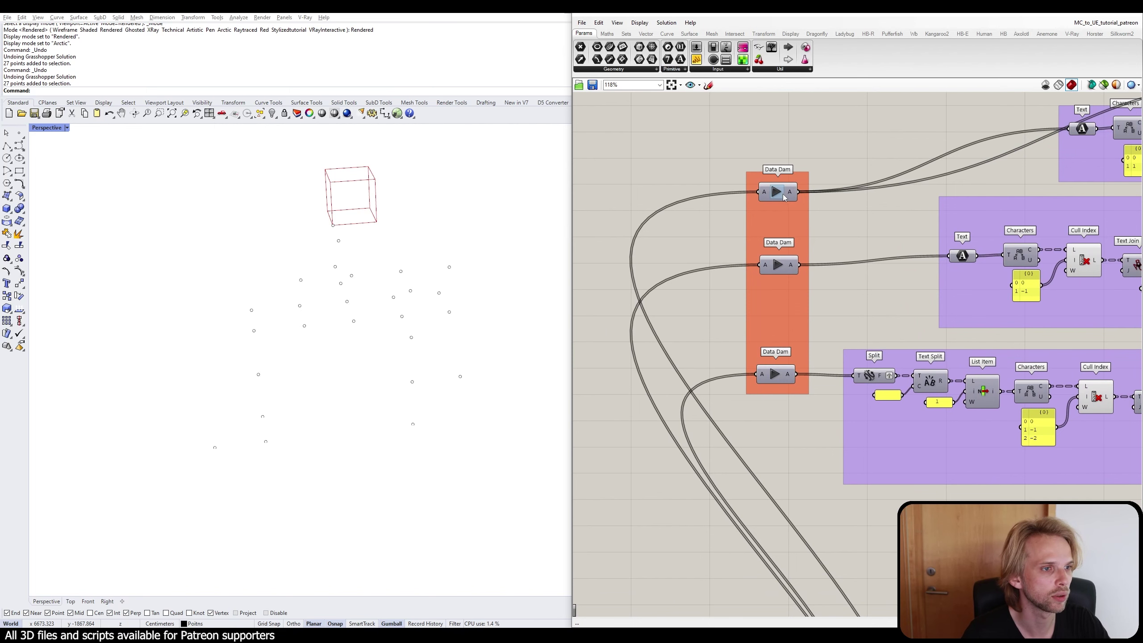
left_click(777, 192)
left_click(776, 265)
left_click(774, 374)
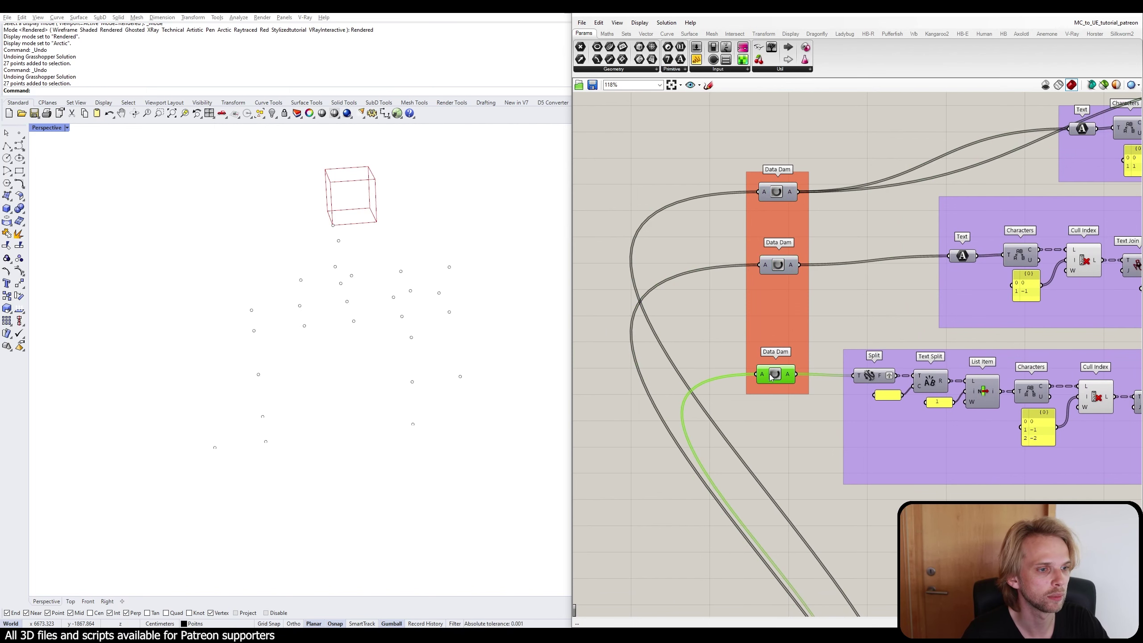
Release the data through the final Data Dam between the Text Join component and the large output panel.
scroll(840, 399, "down", 5)
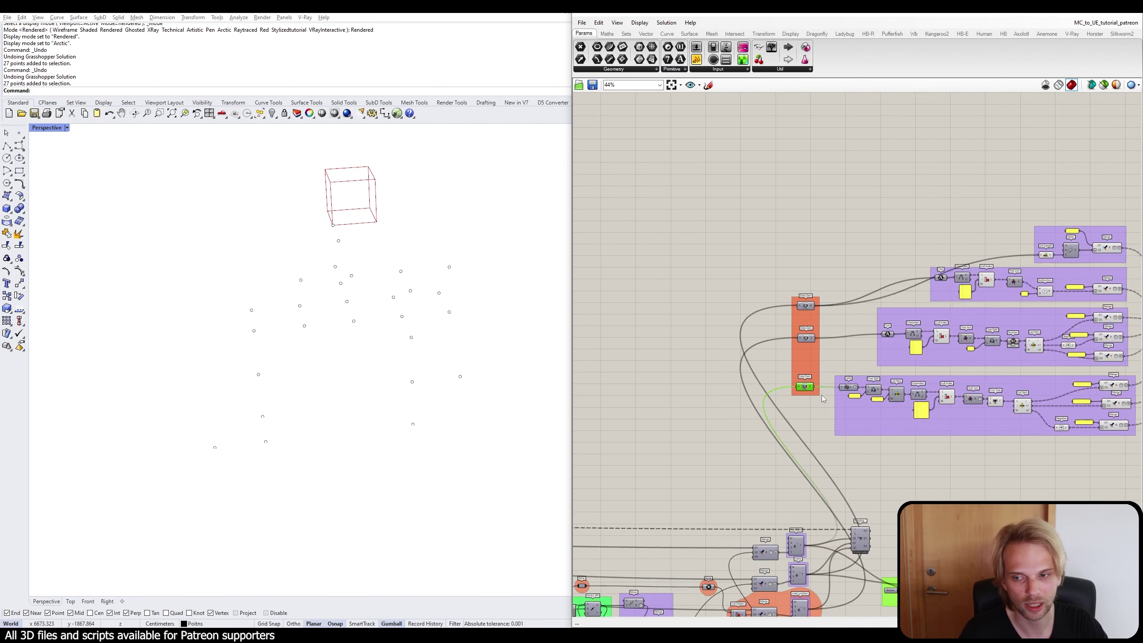
right_click_drag(821, 395, 808, 291)
scroll(771, 191, "up", 3)
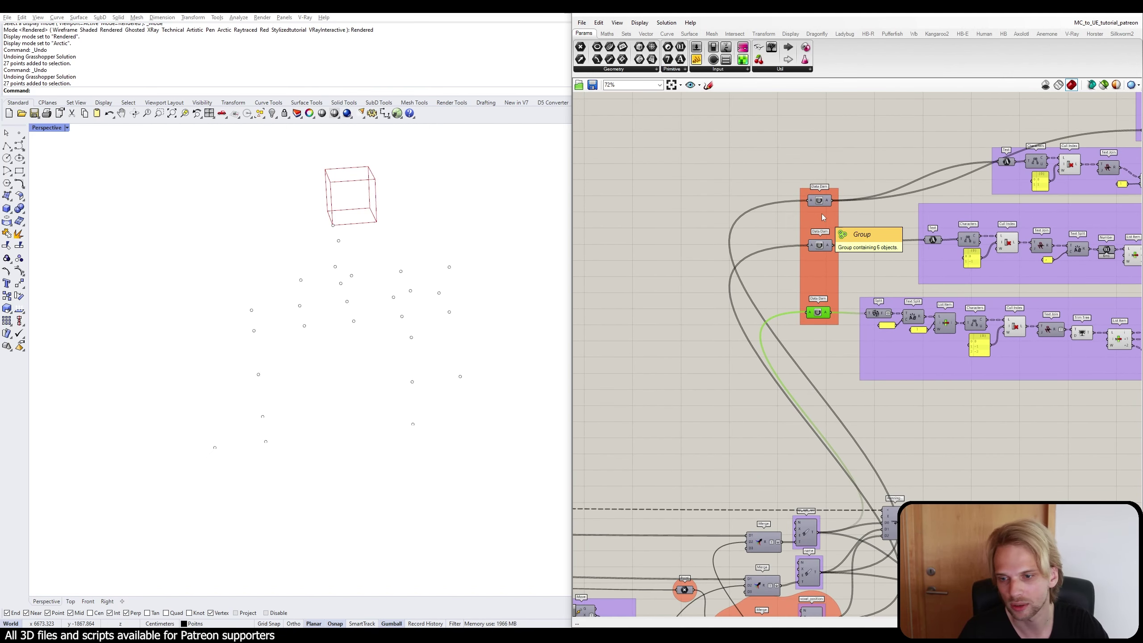
scroll(821, 217, "down", 3)
right_click_drag(979, 303, 868, 315)
scroll(1094, 242, "up", 3)
right_click_drag(1093, 242, 667, 335)
scroll(972, 264, "up", 3)
left_click(704, 324)
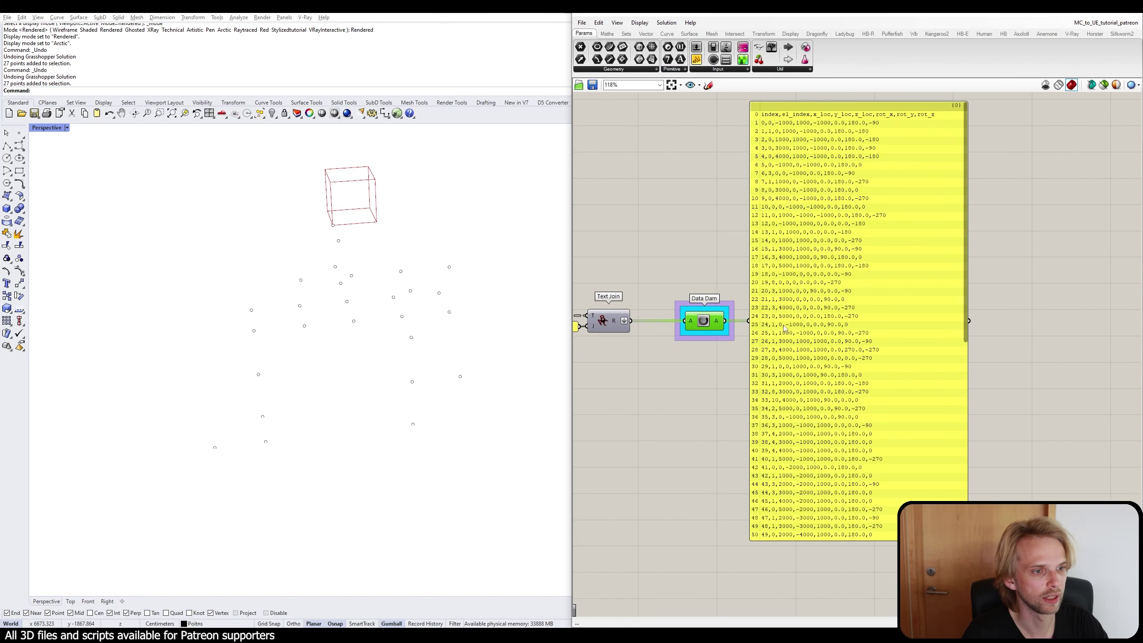
Check the output panel's stream destination, the CMC_to_UE_excel file in My_excel_lives_here, and leave the file dialog without saving.
left_click_drag(646, 227, 741, 394)
left_click(701, 398)
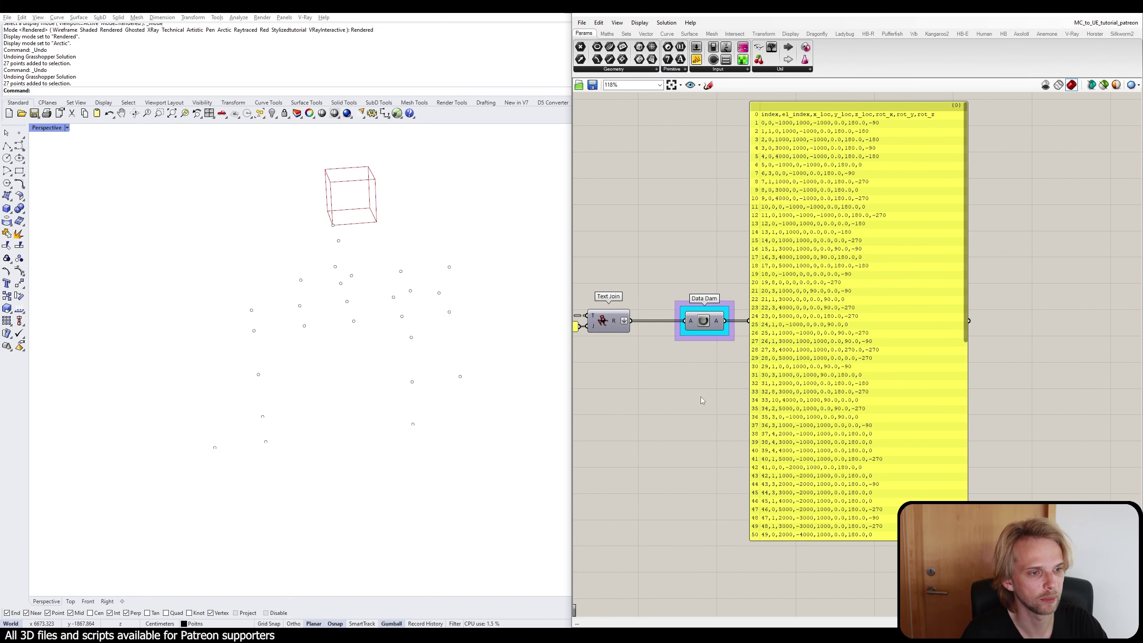
right_click_drag(702, 398, 793, 392)
right_click_drag(975, 210, 920, 233)
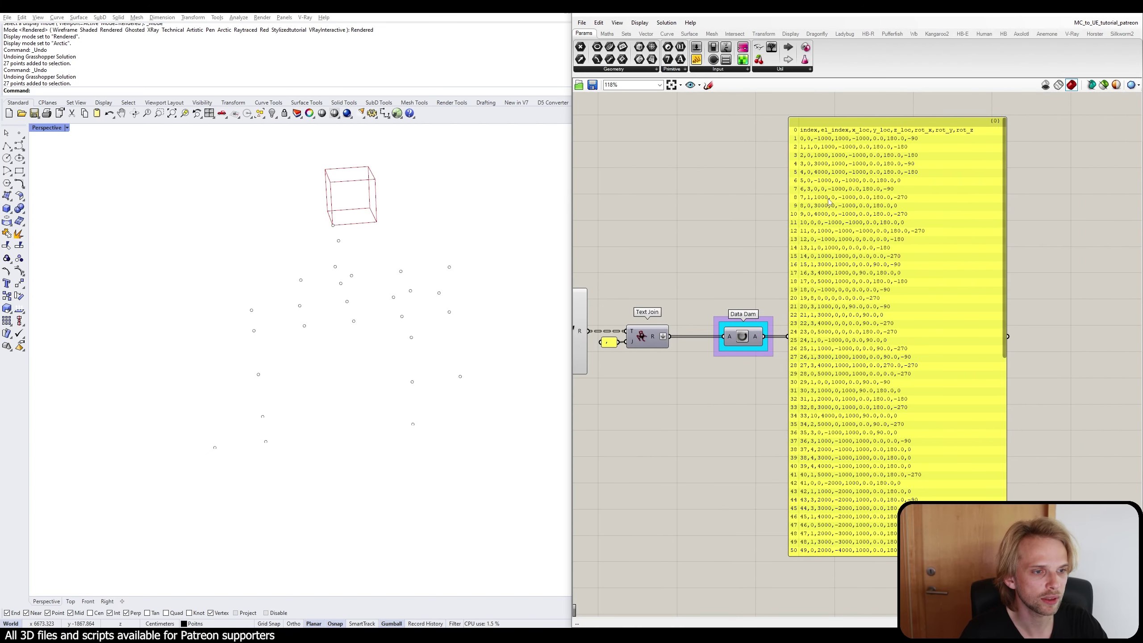
right_click(873, 343)
left_click(884, 522)
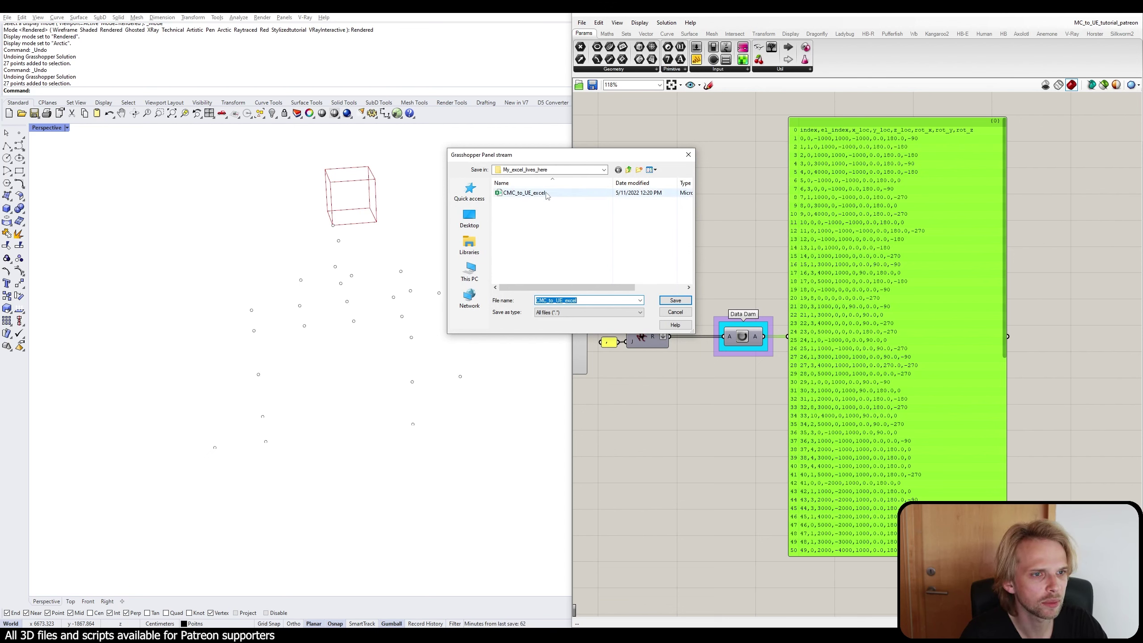
left_click(689, 157)
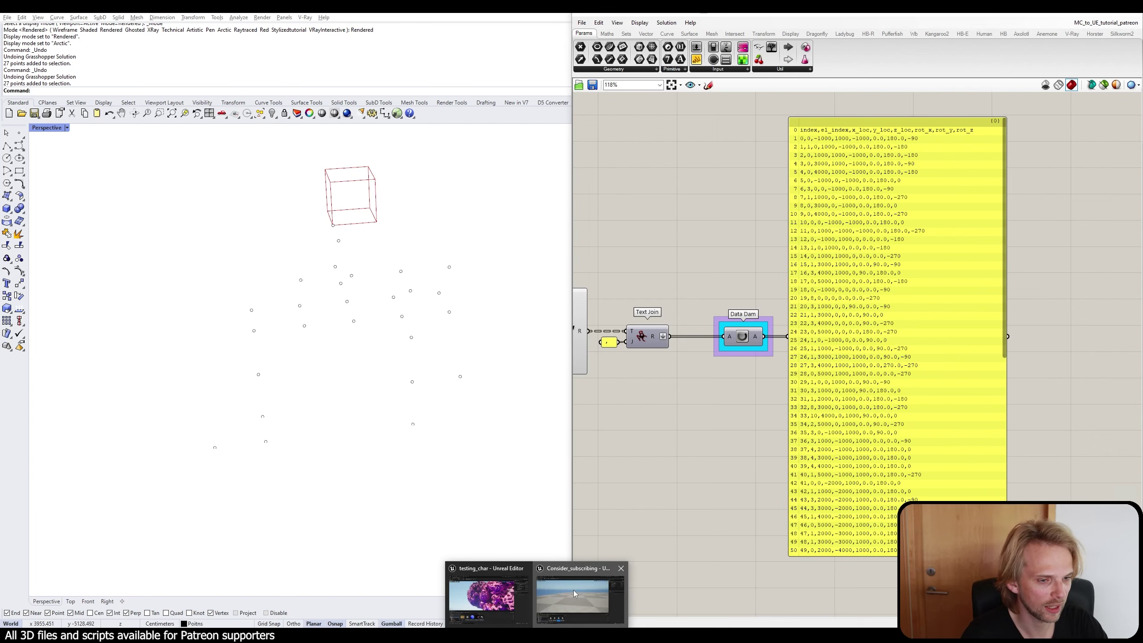
Switch to the Consider_subscribing project in Unreal Editor, open the MyStuff content folder, and enlarge the asset area.
left_click(573, 590)
left_click(528, 557)
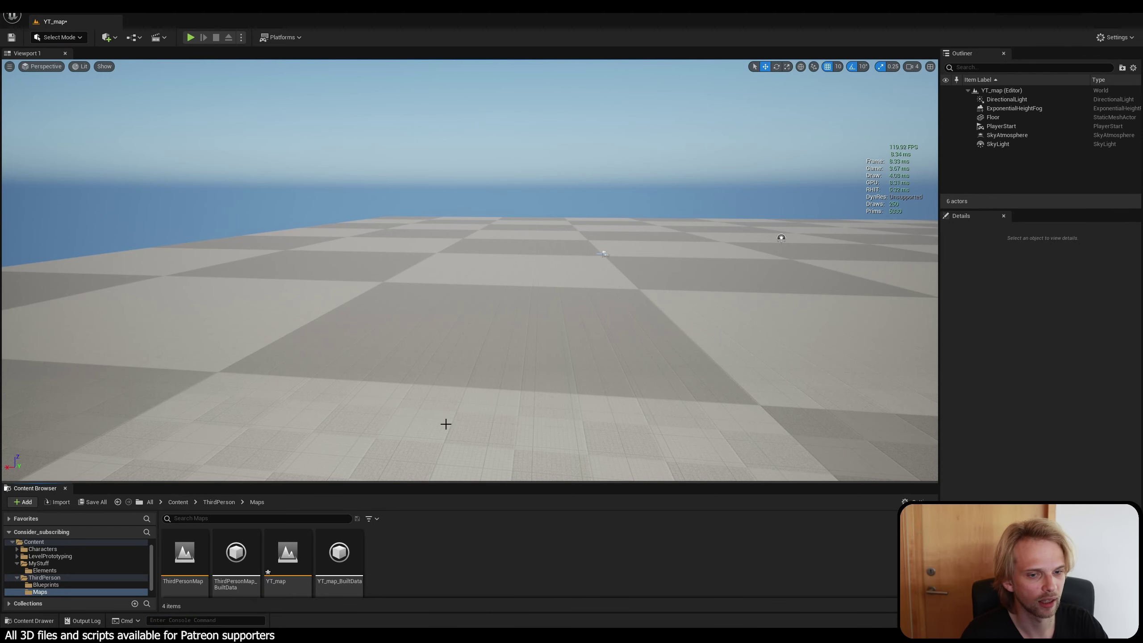
left_click(17, 578)
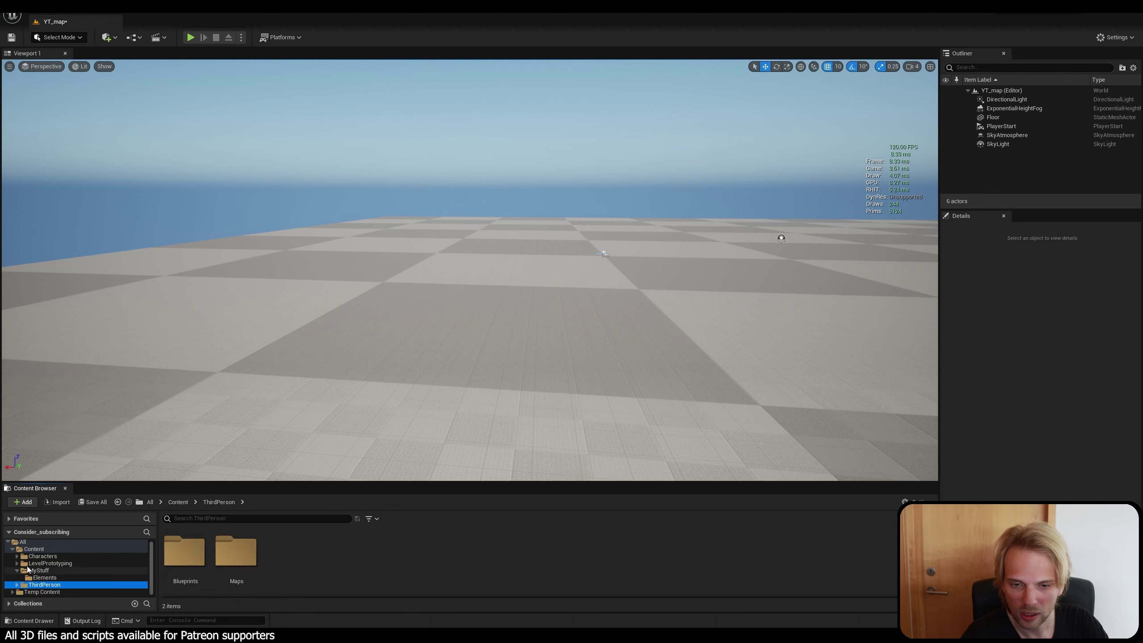
left_click(17, 570)
left_click(51, 558)
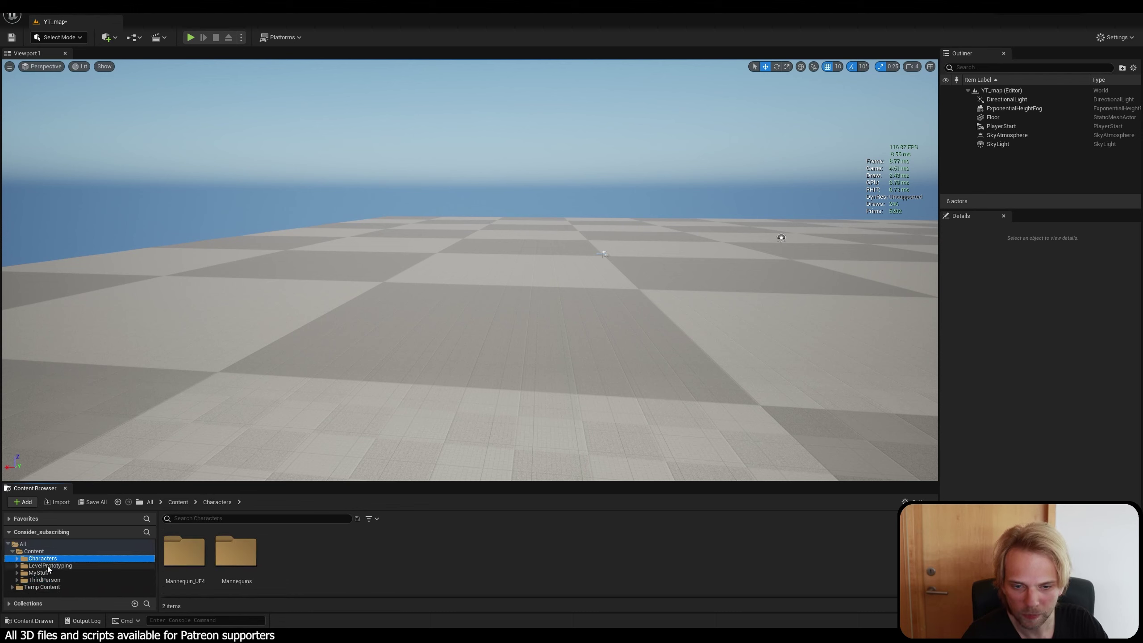
left_click(39, 574)
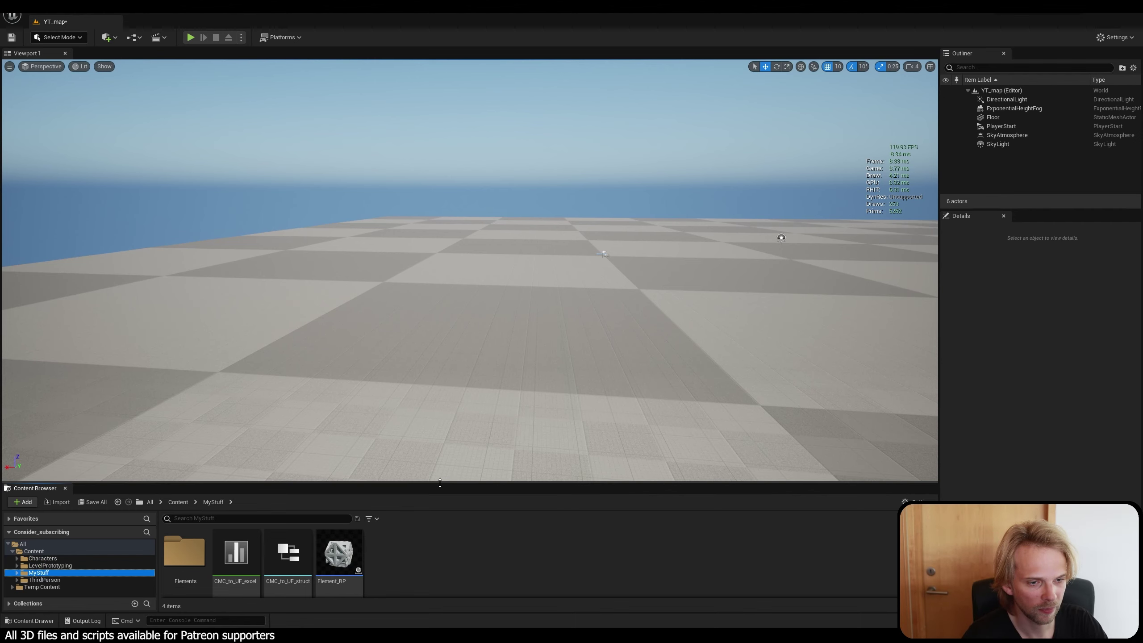
left_click_drag(440, 482, 441, 423)
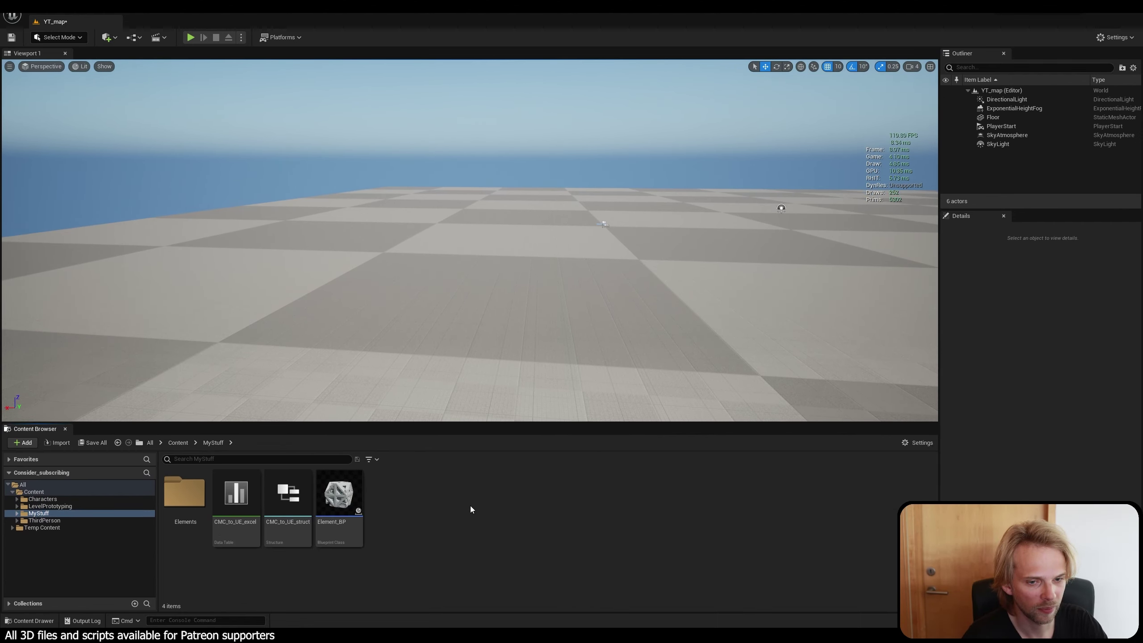
Reimport the CMC_to_UE_excel data table from its source file.
left_click(225, 501)
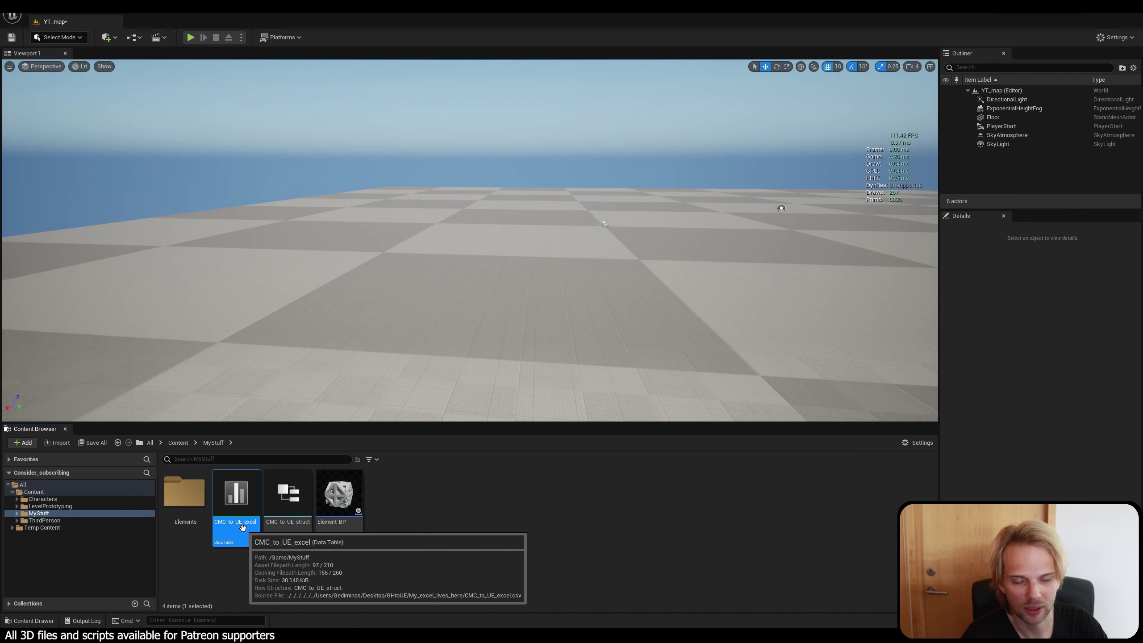
right_click(234, 498)
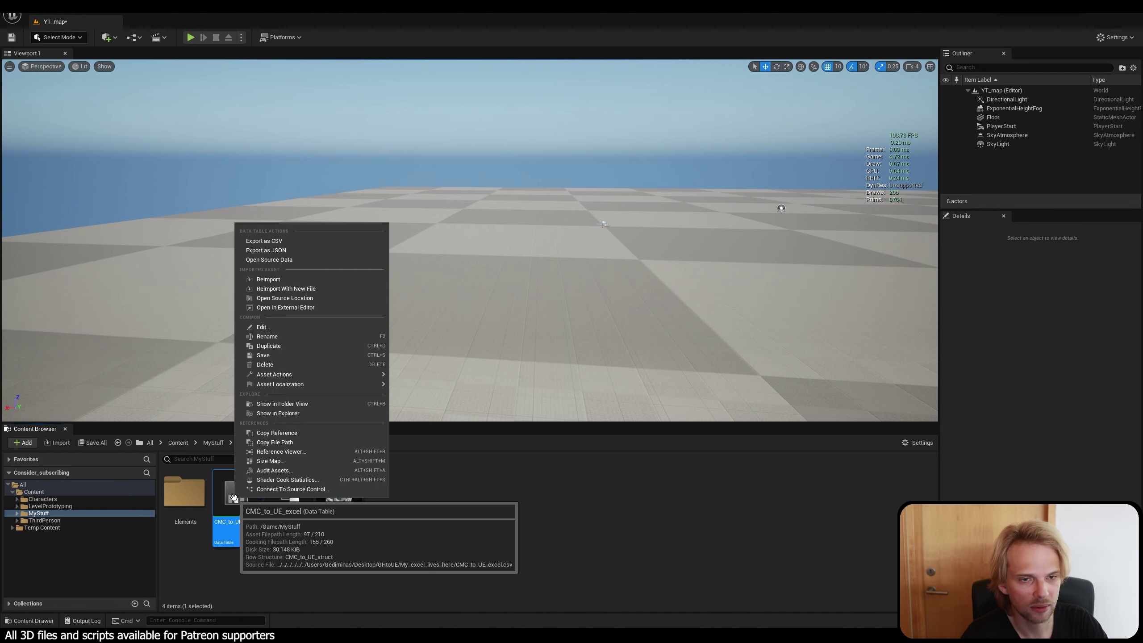
left_click(310, 278)
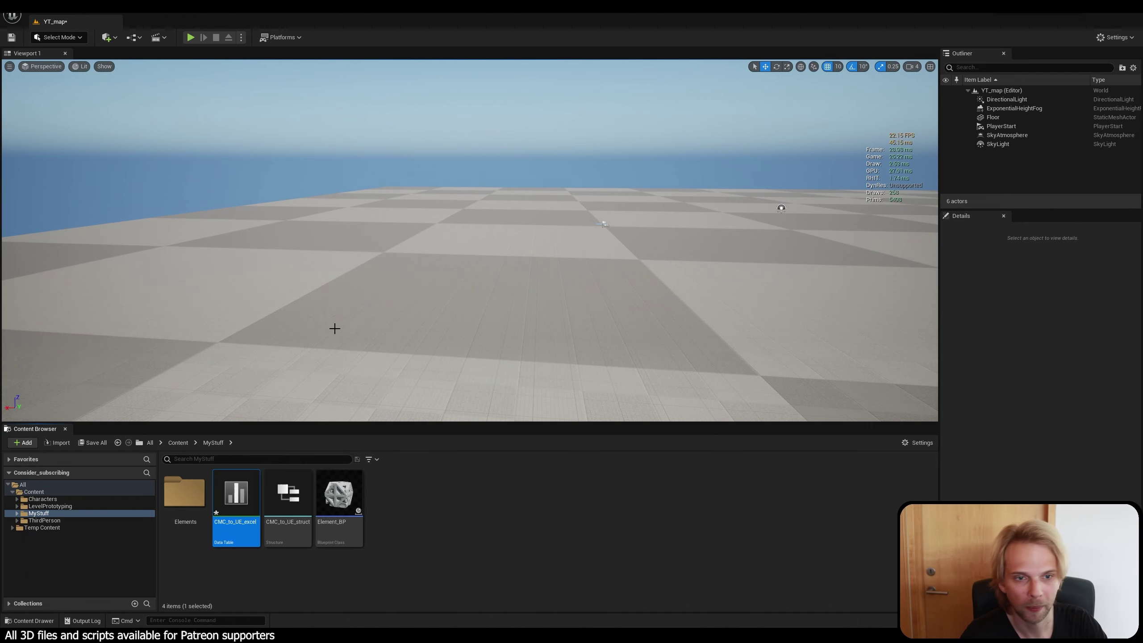
left_click(554, 531)
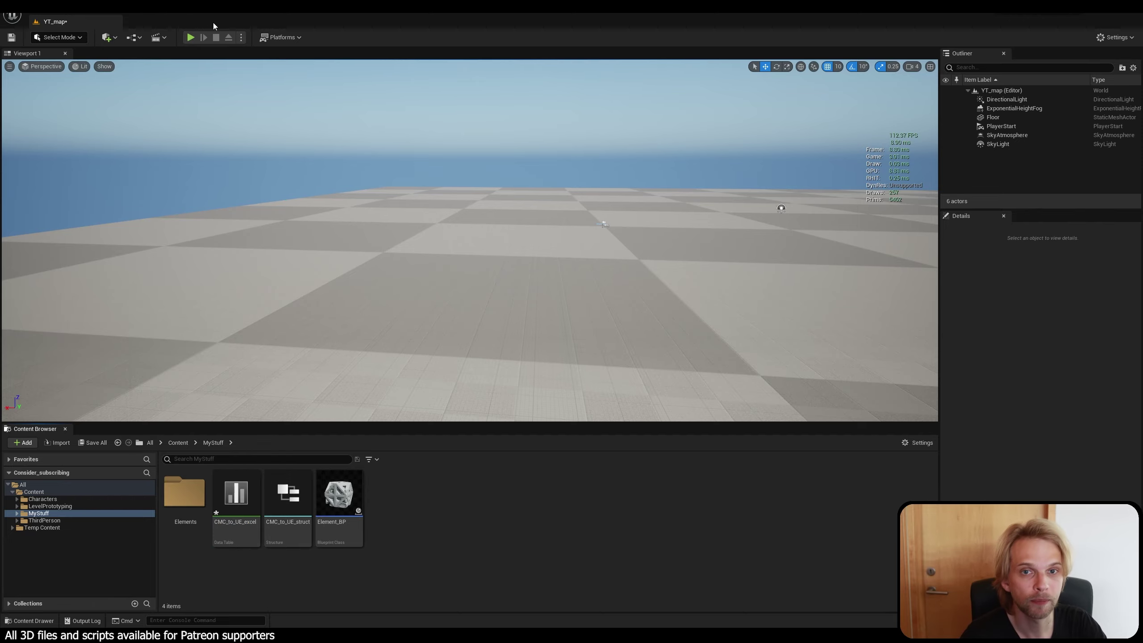
Play the level, run the character around the generated structure to inspect it, and stop the session.
left_click(190, 38)
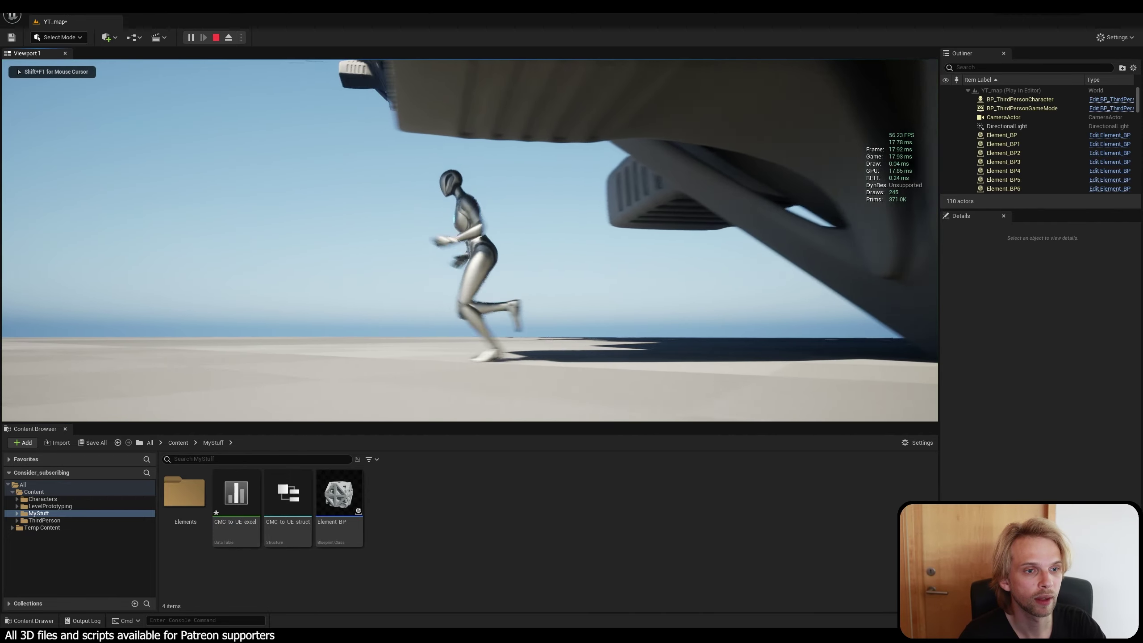
key("w")
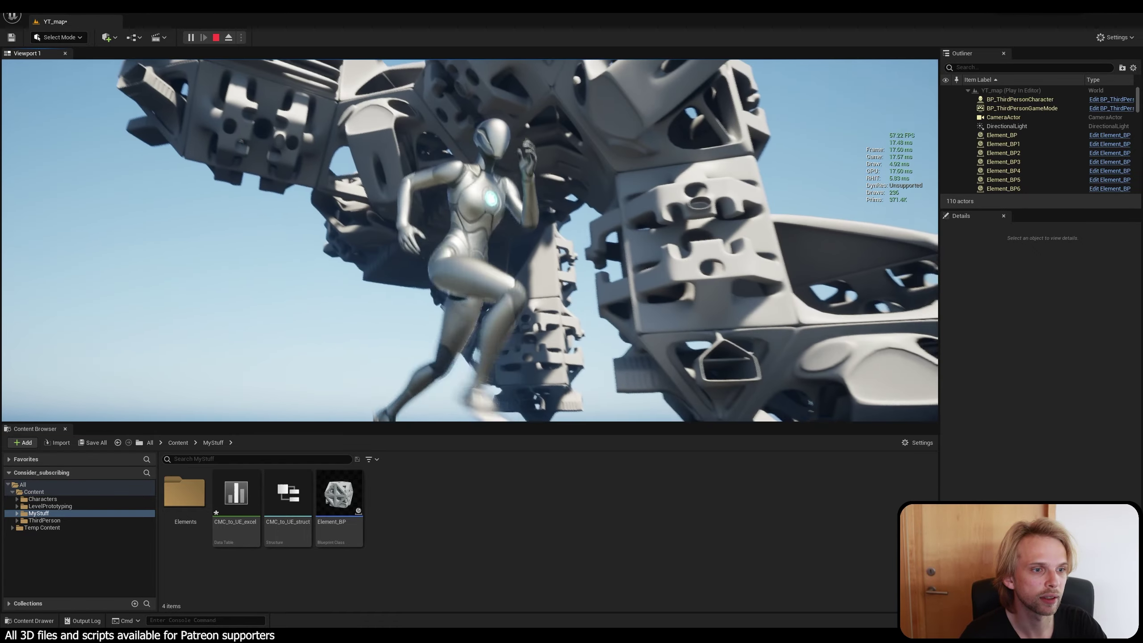
key("s")
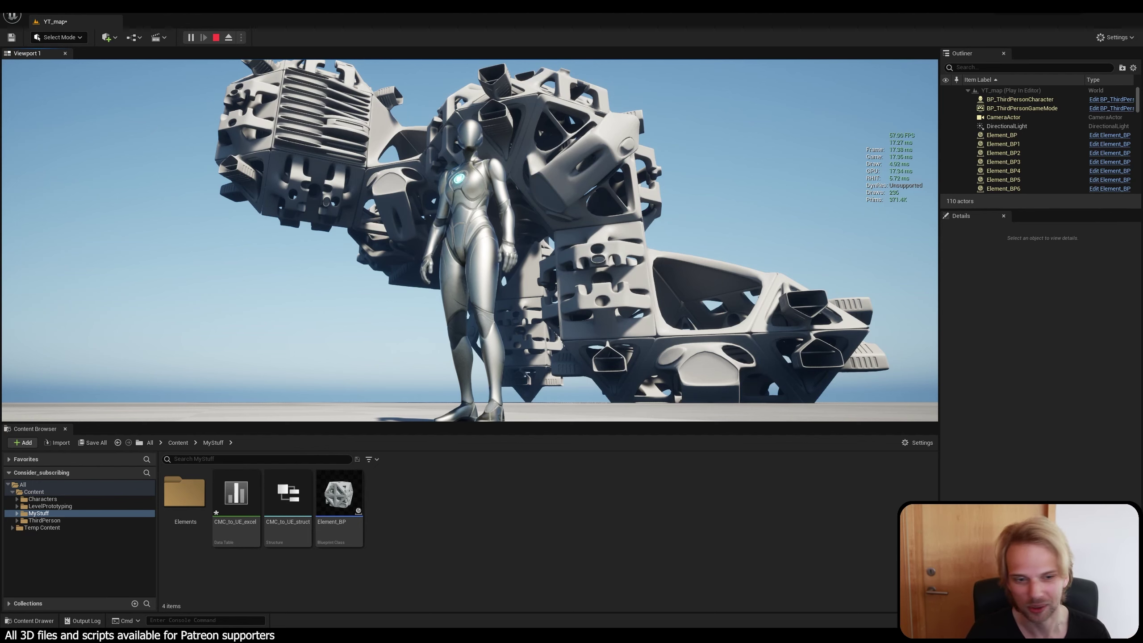
key("Escape")
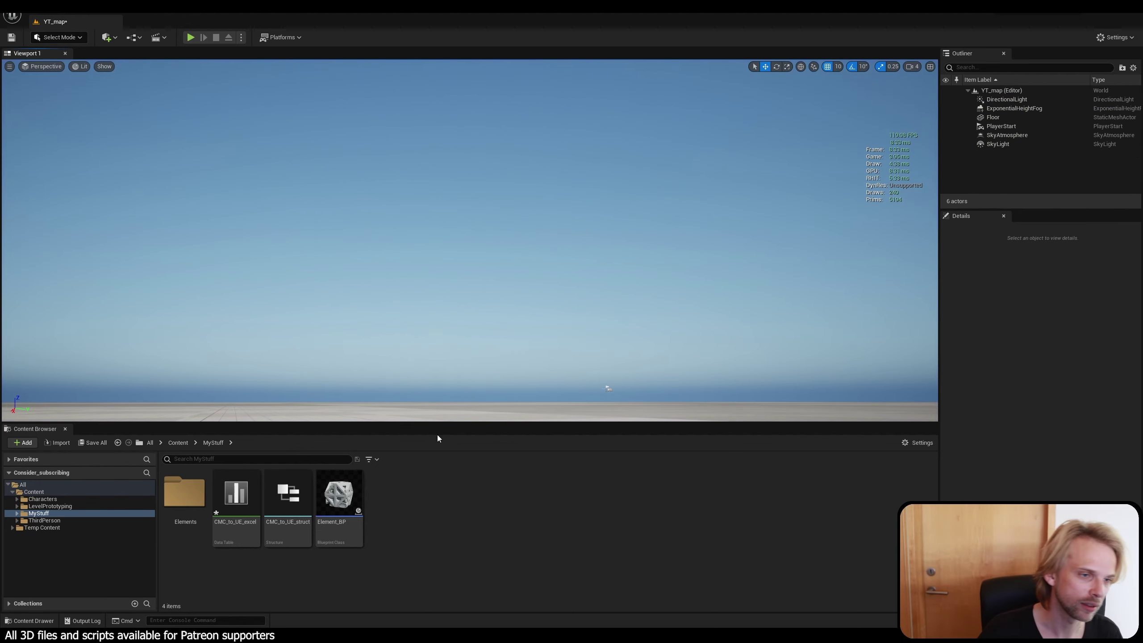
Switch back to Rhino and Grasshopper and survey the whole definition, from the output panel to its starting groups.
key("alt+Tab")
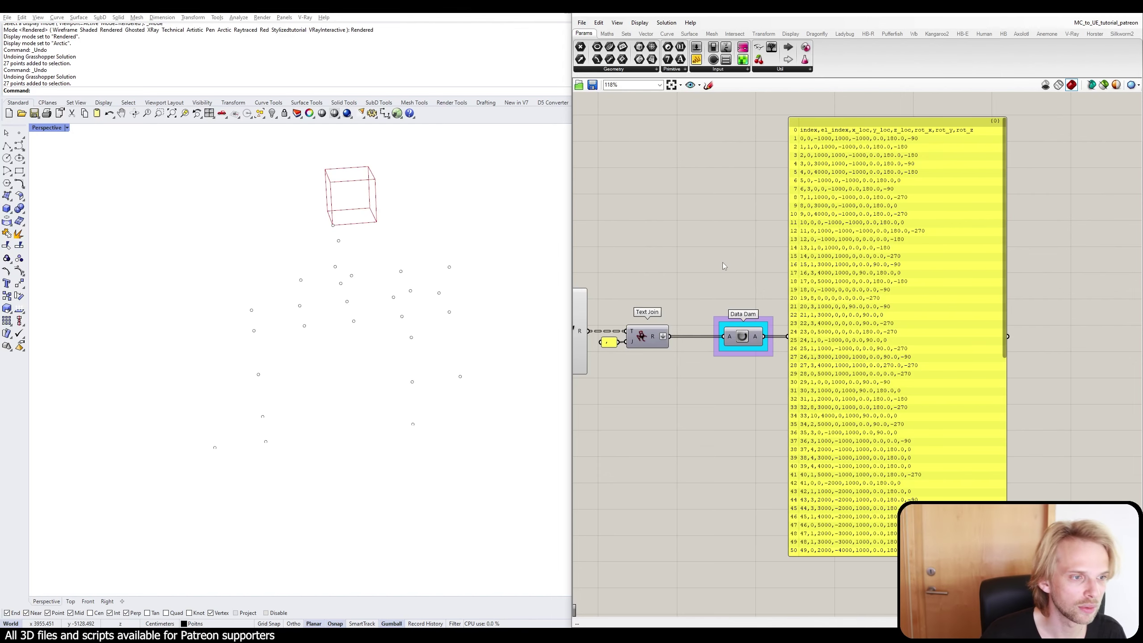
scroll(724, 266, "down", 8)
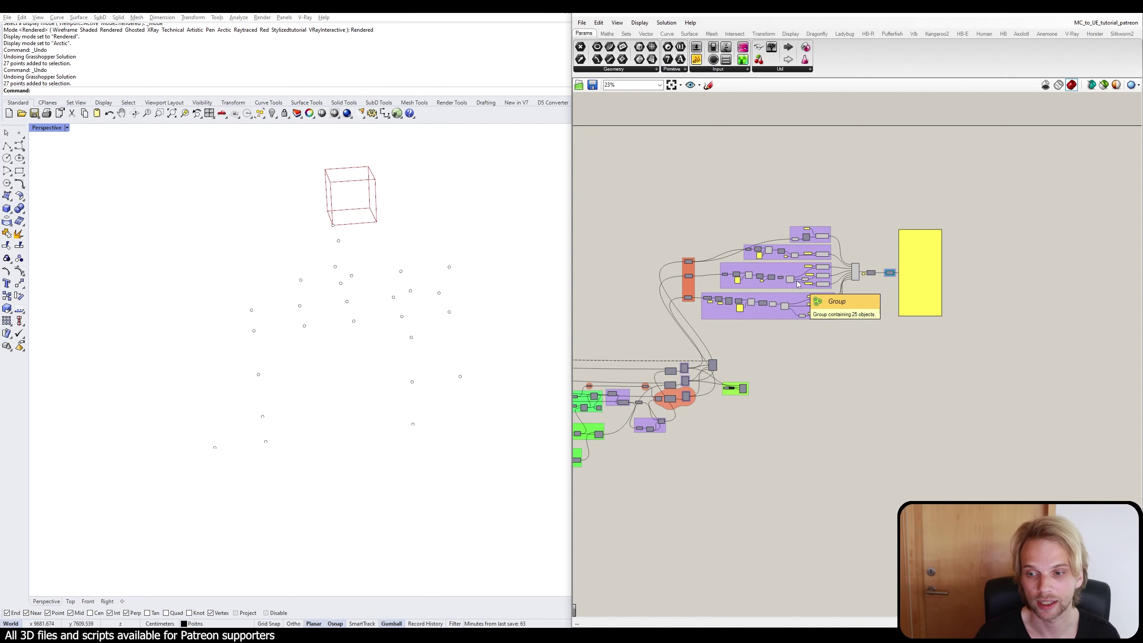
scroll(663, 285, "down", 4)
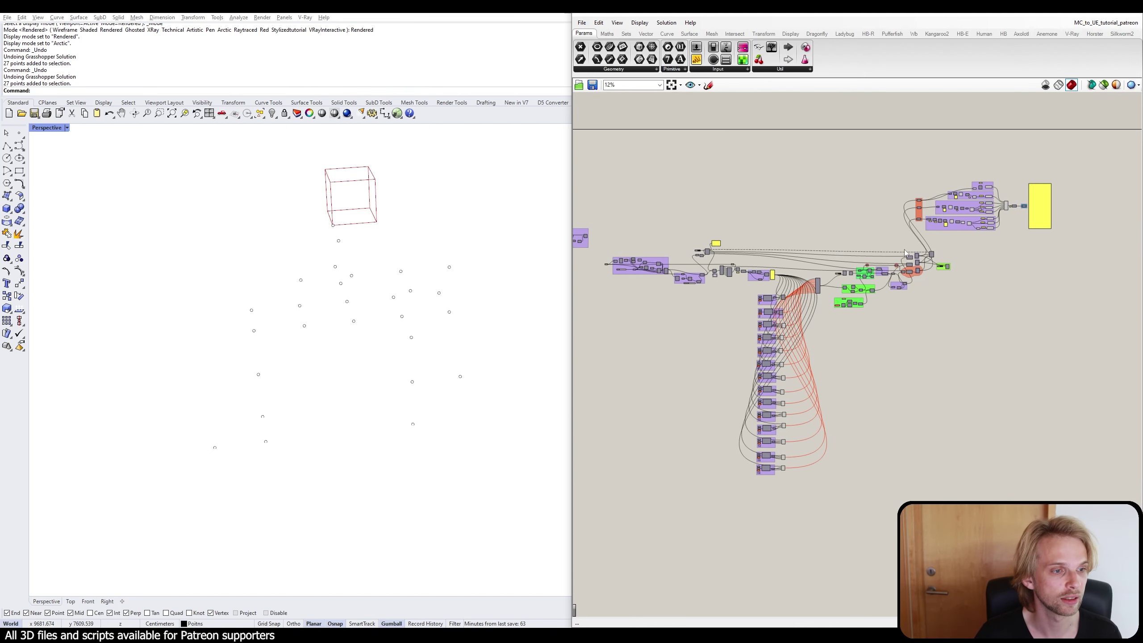
scroll(759, 280, "up", 10)
left_click_drag(666, 194, 1063, 385)
left_click(1025, 379)
scroll(1027, 383, "down", 6)
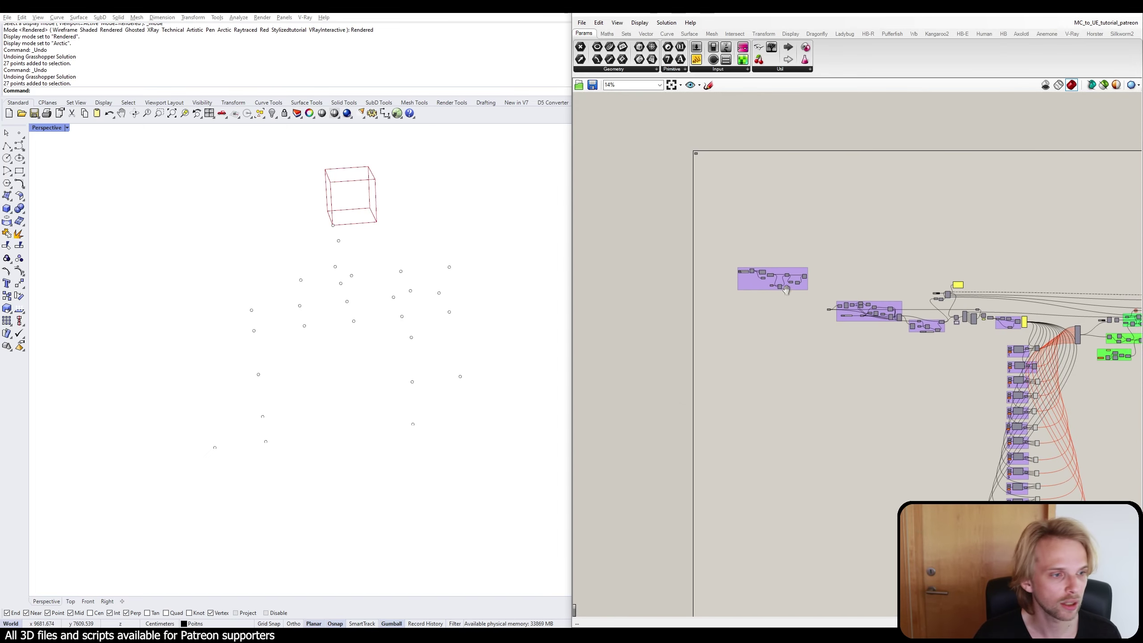
Survey the rest of the Grasshopper definition and switch to the Consider_subscribing project in Unreal Editor.
right_click_drag(934, 341, 774, 334)
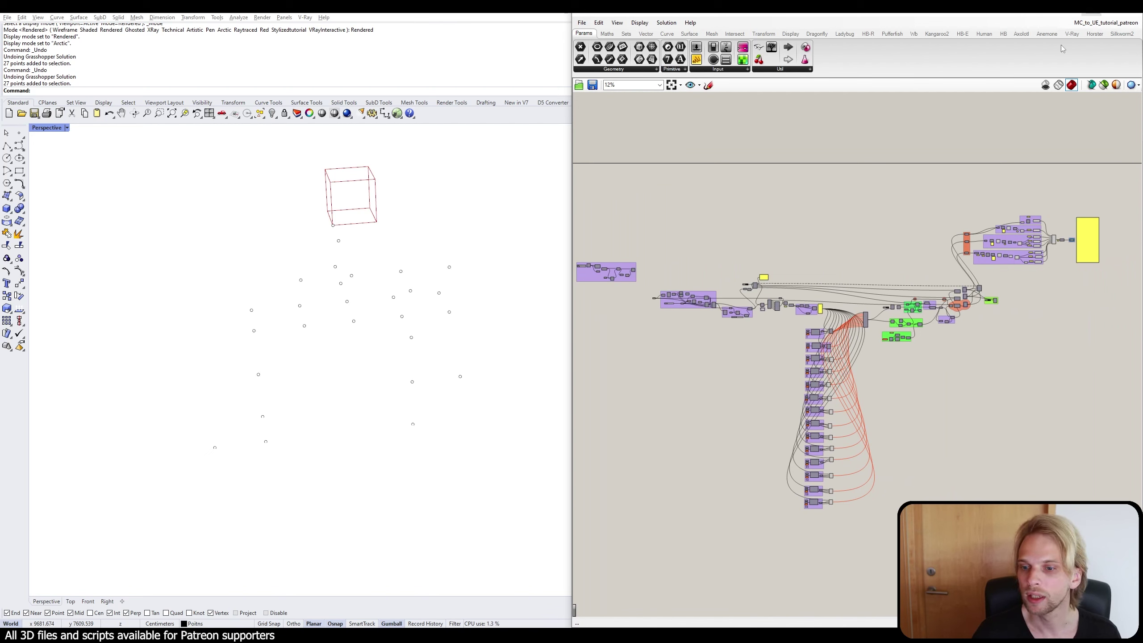
left_click(536, 635)
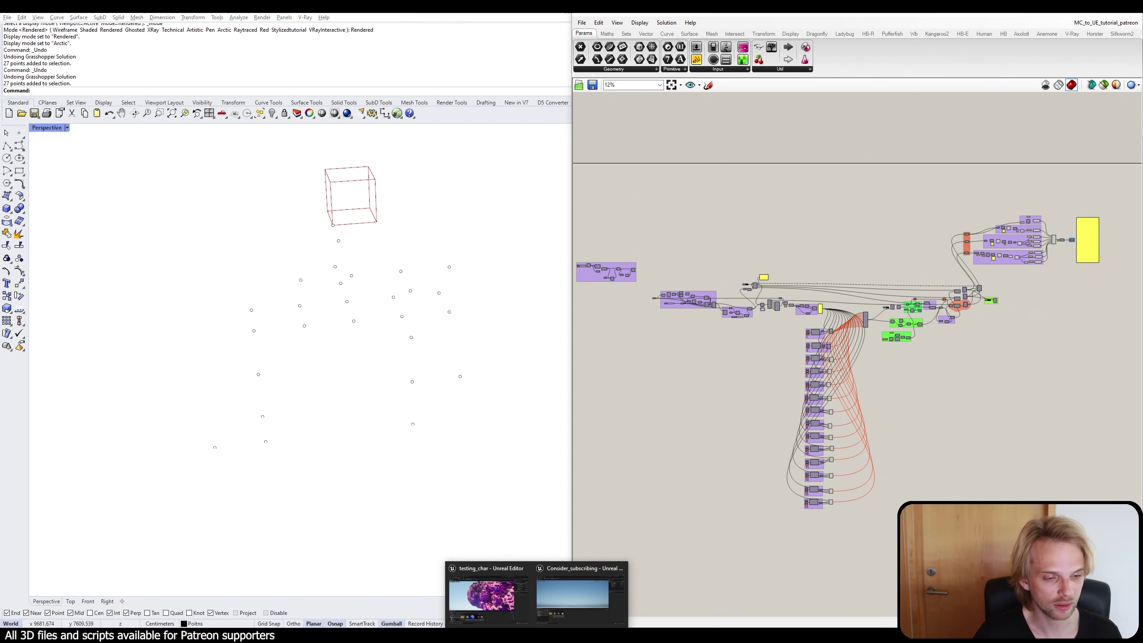
left_click(576, 620)
mouse_move(536, 635)
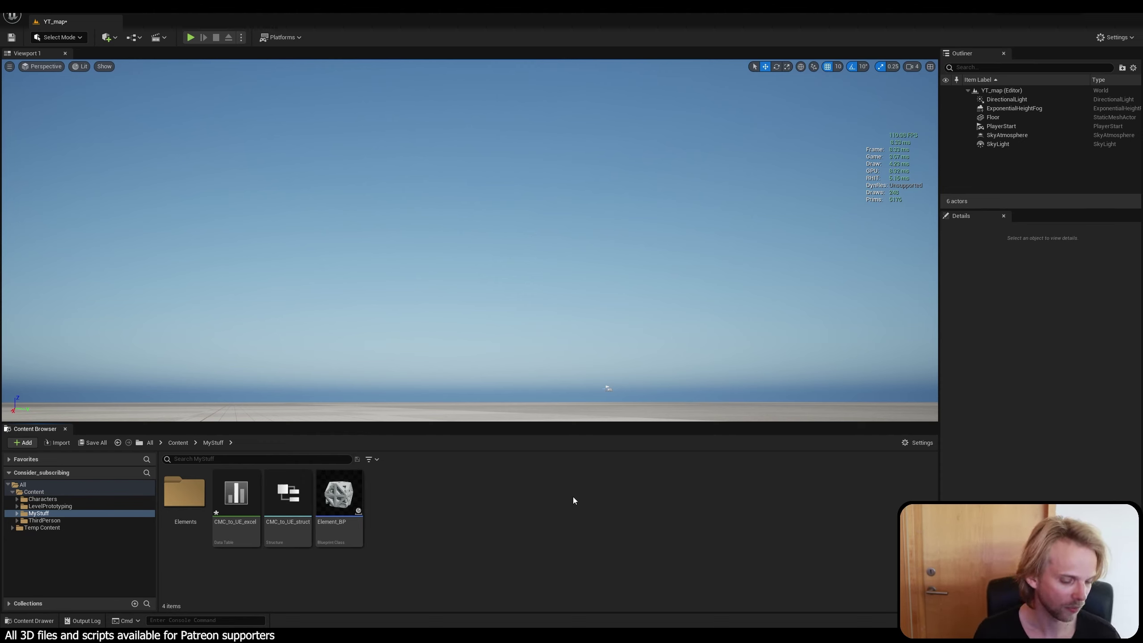
Place an instance of Element_BP in the level, raise it above the floor, and view it up close.
left_click(340, 509)
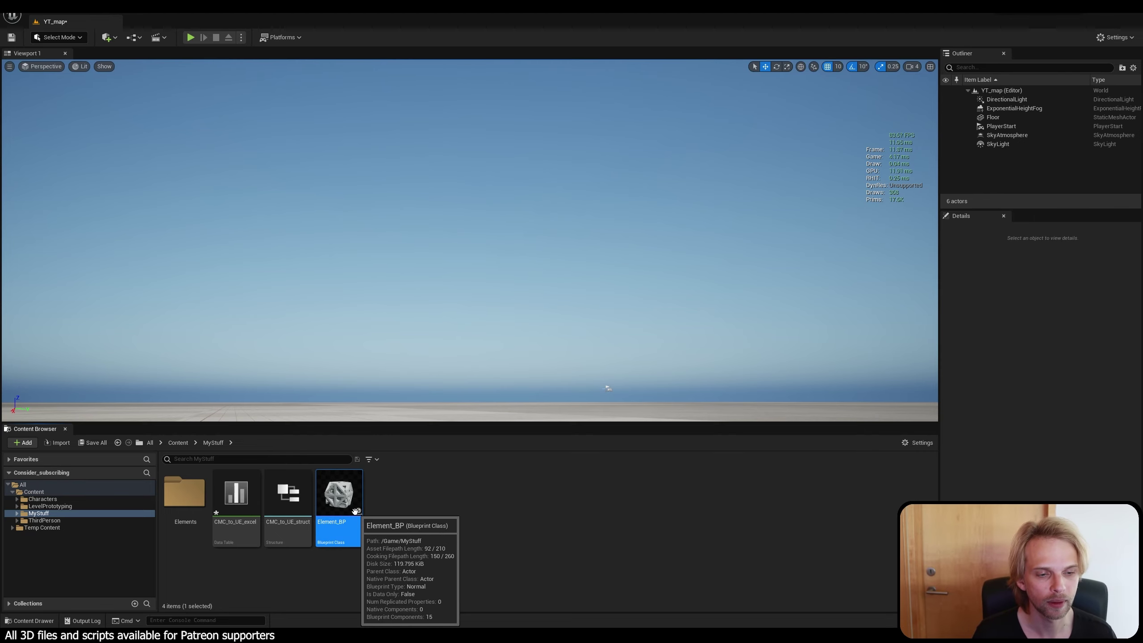
right_click_drag(437, 349, 454, 418)
left_click_drag(349, 499, 477, 243)
mouse_move(477, 243)
right_mouse_down()
mouse_move(448, 288)
mouse_move(472, 250)
mouse_move(454, 225)
mouse_move(463, 229)
right_mouse_up()
key("s")
left_click_drag(522, 221, 521, 118)
key("w")
mouse_move(521, 118)
right_mouse_down()
mouse_move(522, 92)
mouse_move(510, 120)
right_mouse_up()
key("s")
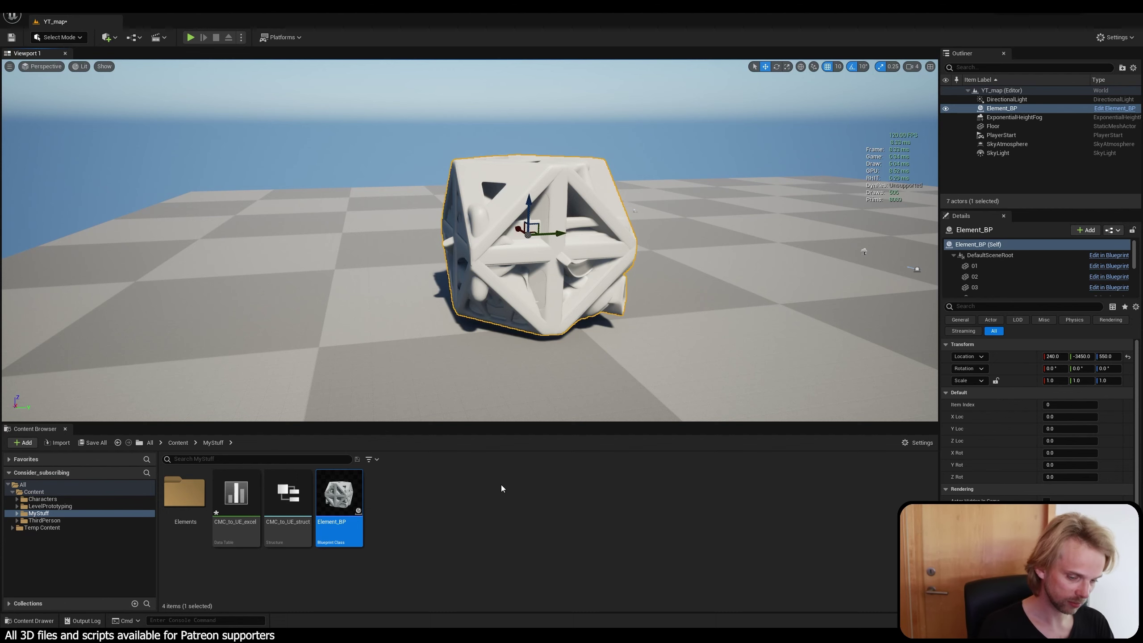
Delete the Element_BP instance from the level and look over the empty floor.
mouse_move(556, 309)
right_mouse_down()
mouse_move(585, 298)
mouse_move(556, 309)
right_mouse_up()
key("Delete")
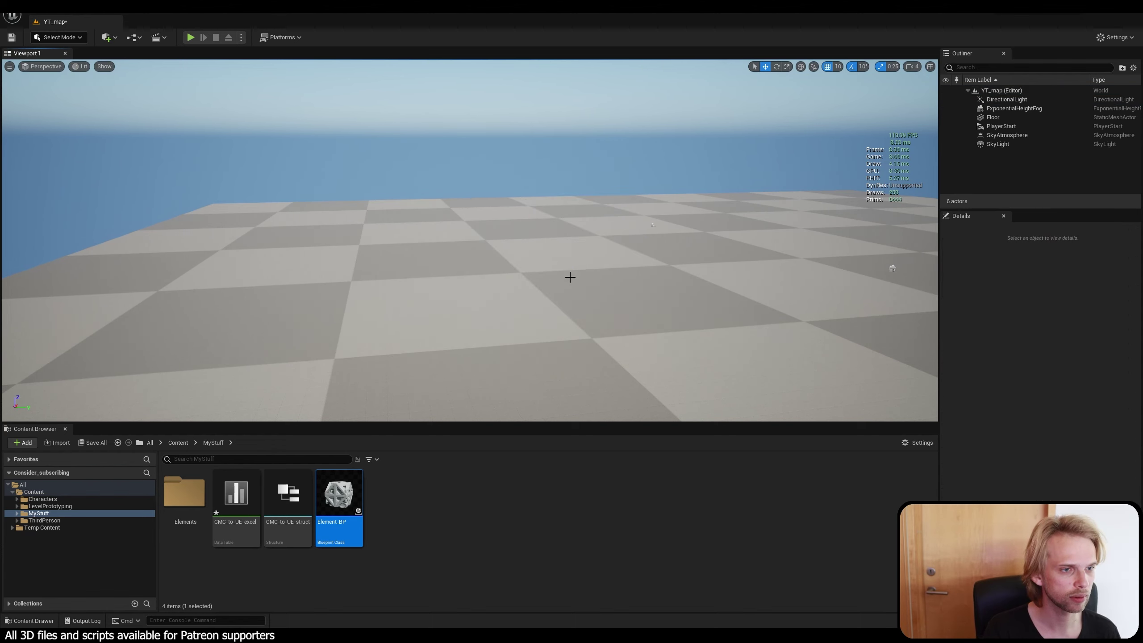
left_click(541, 493)
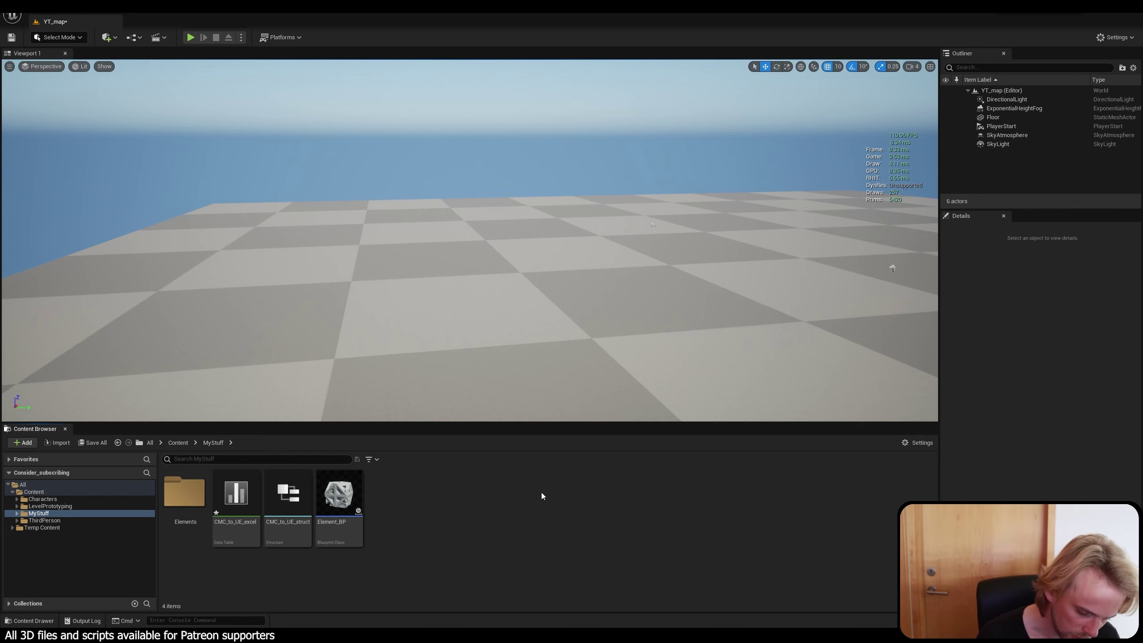
right_click_drag(463, 288, 536, 294)
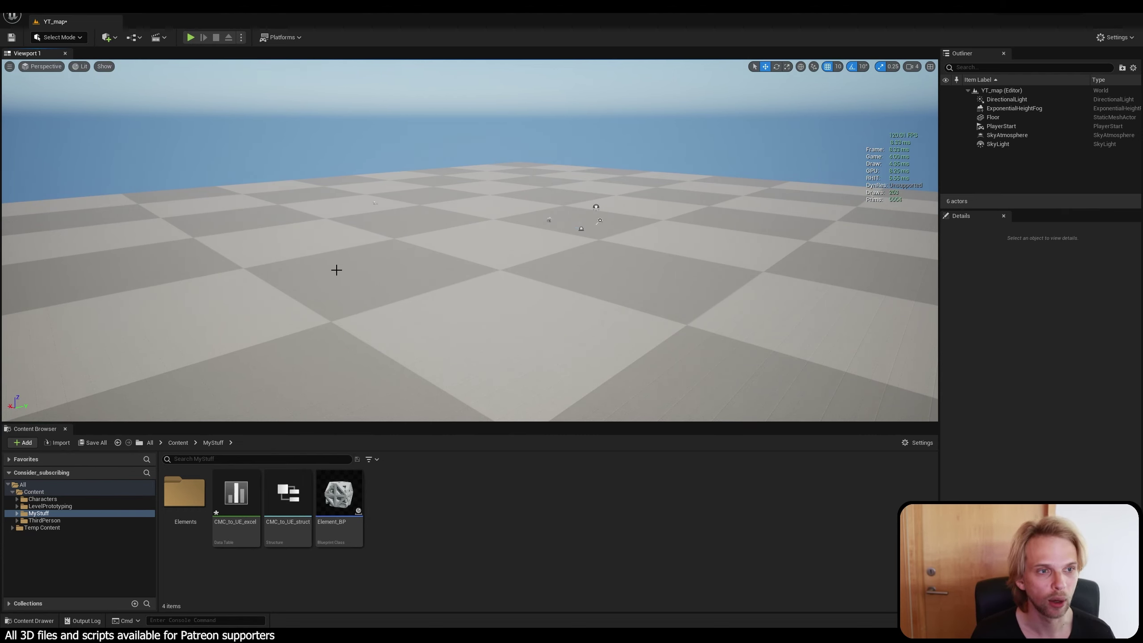
mouse_move(533, 220)
right_mouse_down()
mouse_move(533, 189)
mouse_move(534, 221)
right_mouse_up()
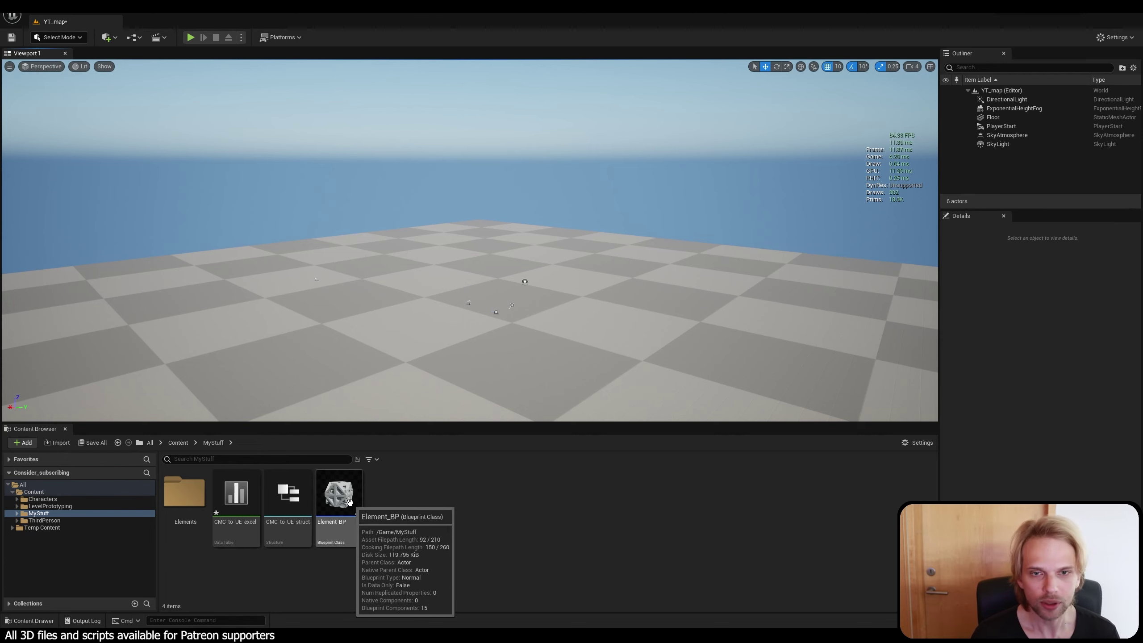
Open the Element_BP blueprint and look over the nodes in its event graph.
left_click(353, 522)
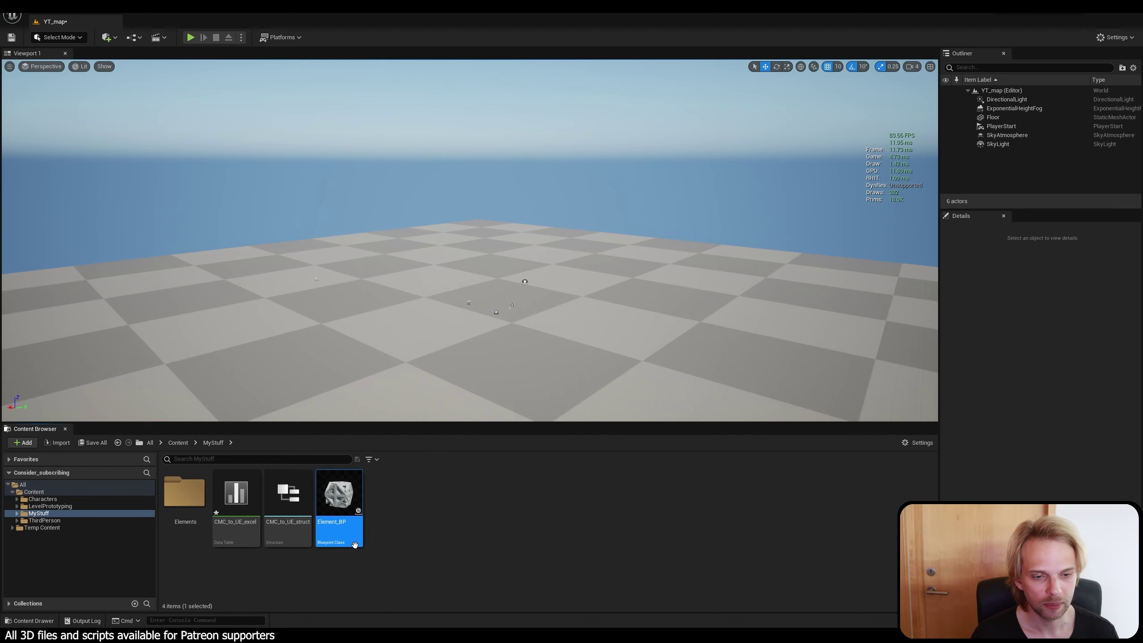
double_click(349, 492)
right_click_drag(632, 254, 571, 379)
scroll(525, 326, "down", 3)
left_click_drag(349, 122, 518, 307)
left_click(578, 230)
scroll(555, 340, "up", 3)
left_click_drag(555, 340, 435, 291)
left_click(601, 206)
left_click(506, 357)
scroll(424, 287, "down", 1)
right_click_drag(506, 357, 436, 193)
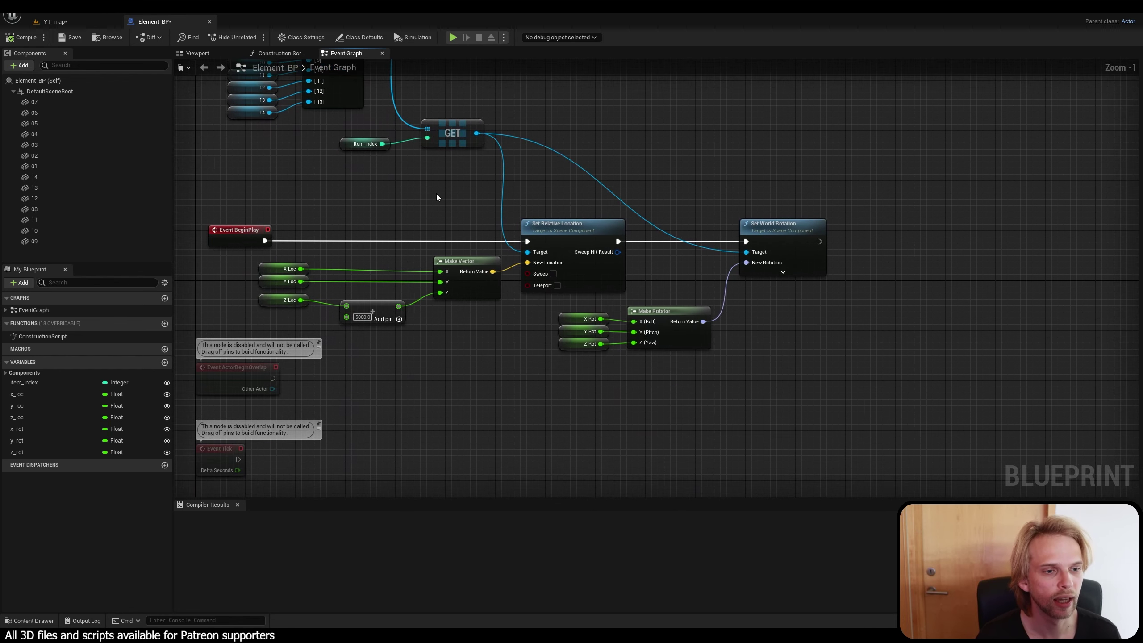
Examine the Set Relative Location and Set World Rotation nodes, the component array, and the Event BeginPlay node that starts the chain.
left_click(565, 230)
left_click(779, 227)
right_click_drag(713, 142, 714, 248)
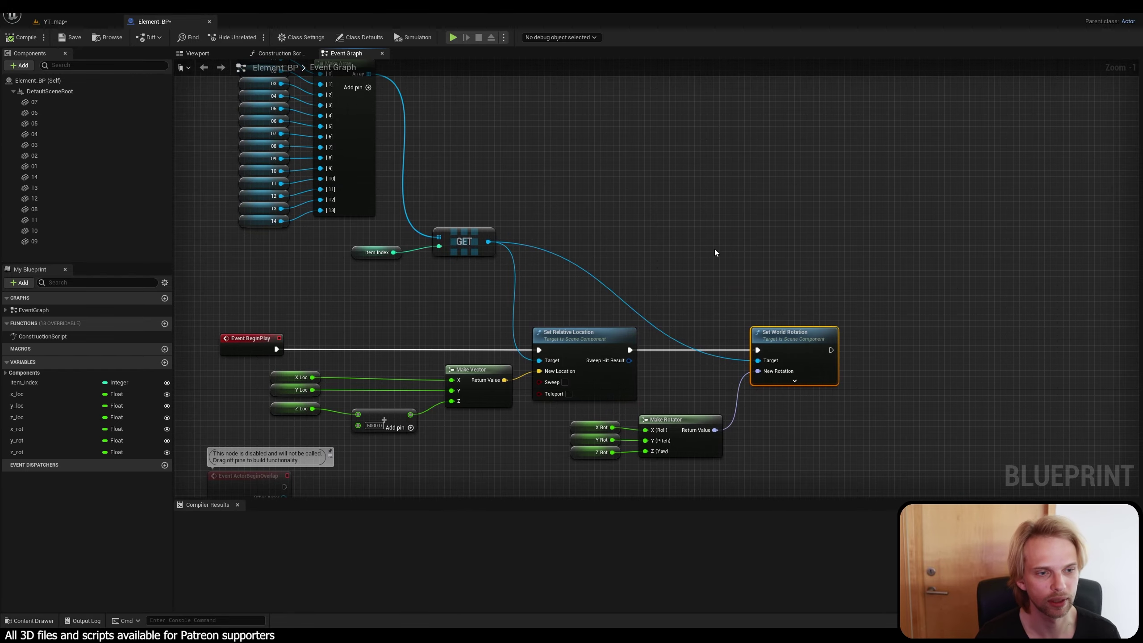
left_click(715, 249)
scroll(439, 211, "down", 2)
right_click_drag(439, 211, 495, 301)
right_click_drag(283, 272, 334, 160)
scroll(386, 307, "up", 3)
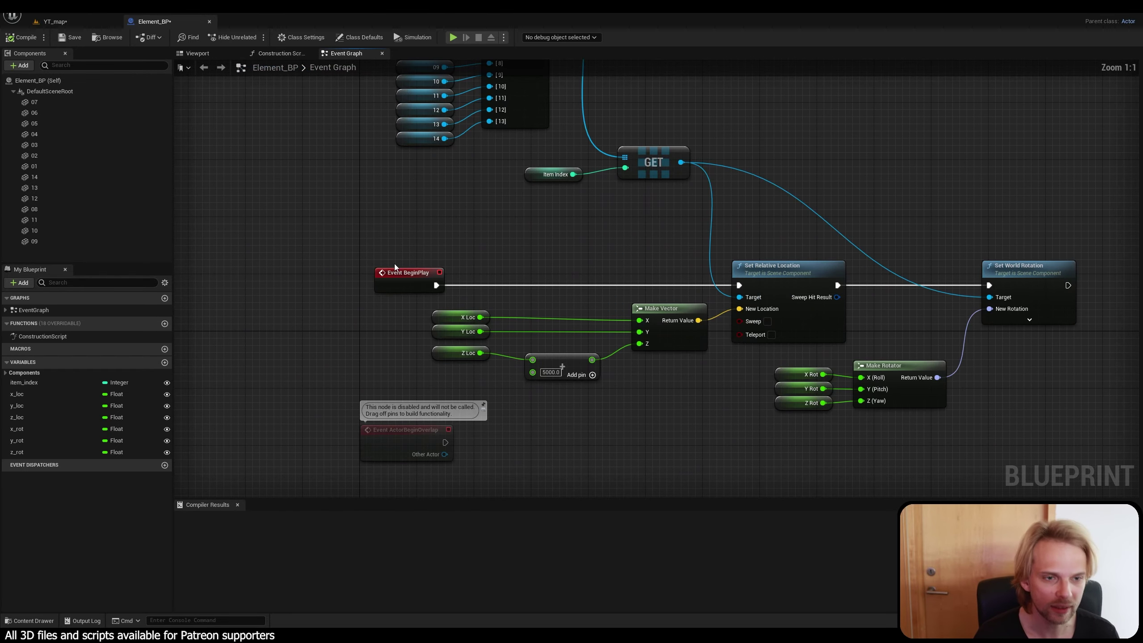
mouse_move(397, 277)
left_mouse_down()
mouse_move(422, 257)
mouse_move(387, 287)
left_mouse_up()
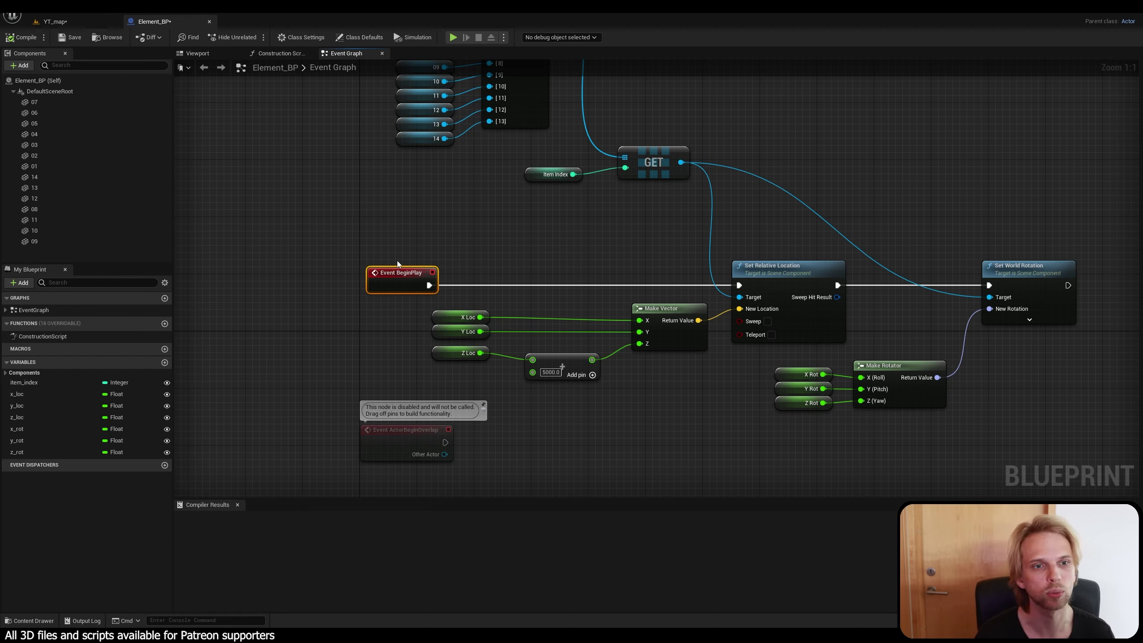
left_click(410, 234)
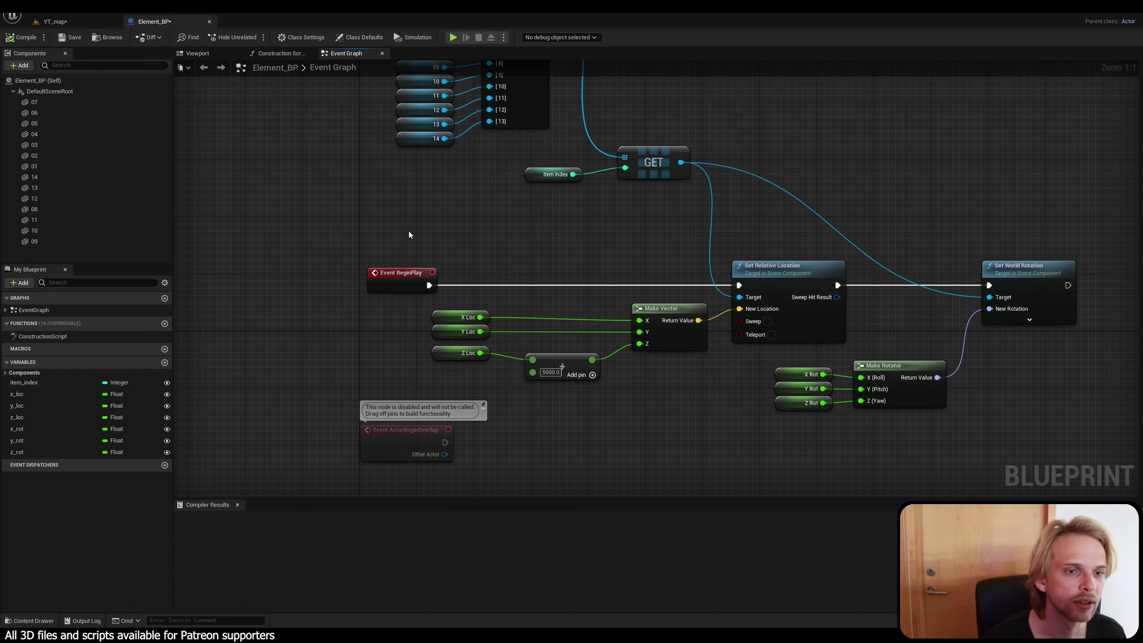
Compare the blueprint's construction script, event graph and viewport, and return to the event graph.
left_click(280, 54)
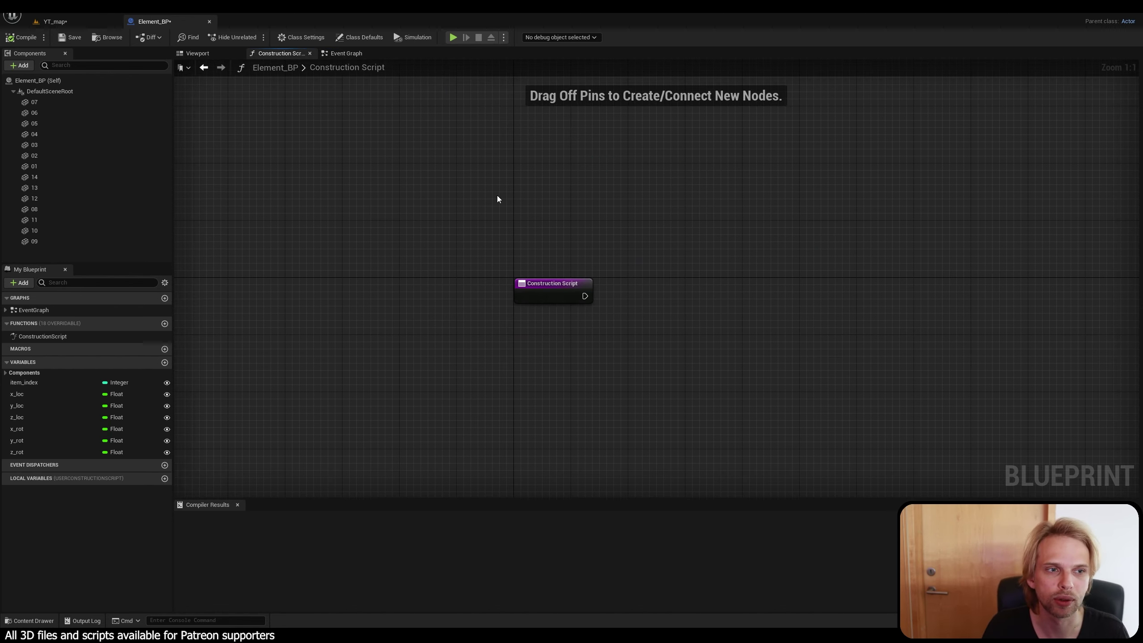
left_click(346, 54)
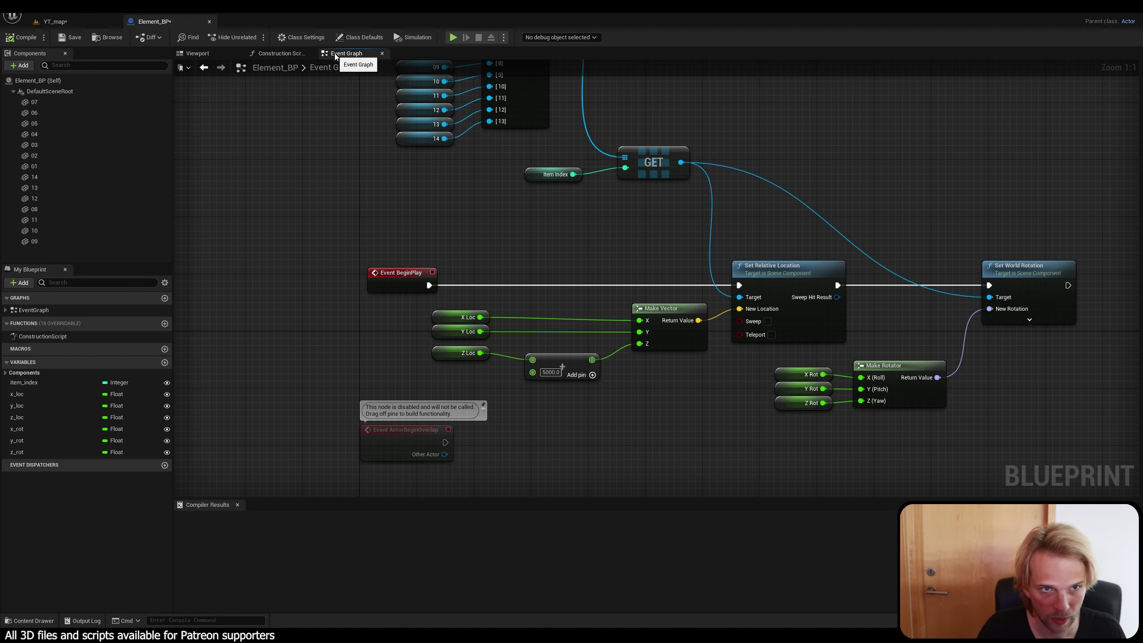
left_click(278, 56)
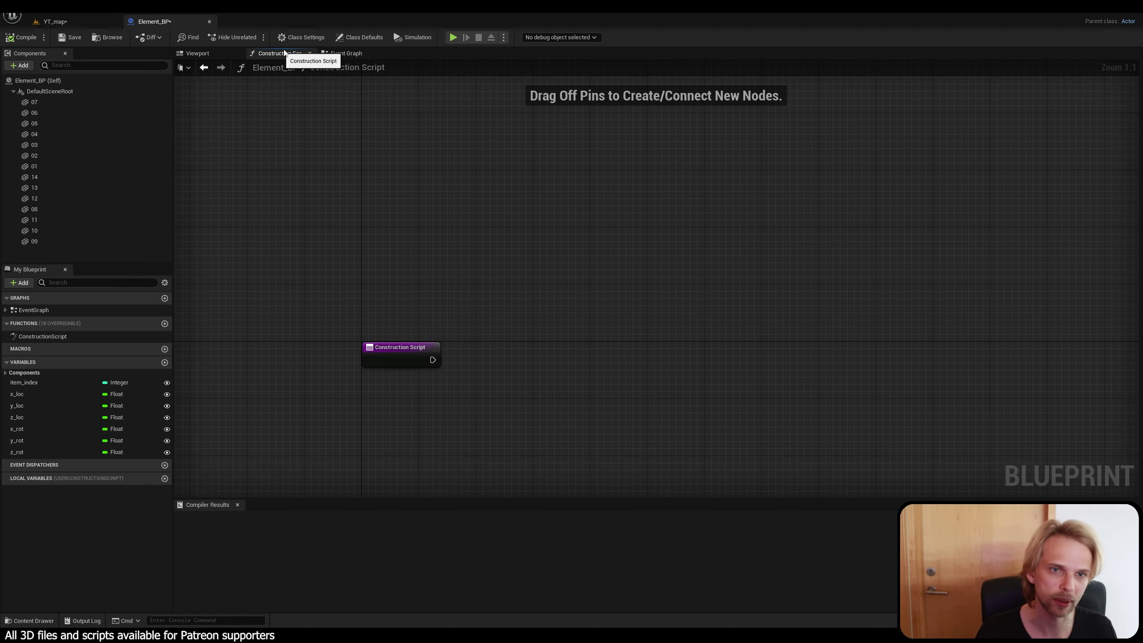
left_click(341, 55)
left_click(268, 56)
left_click(218, 53)
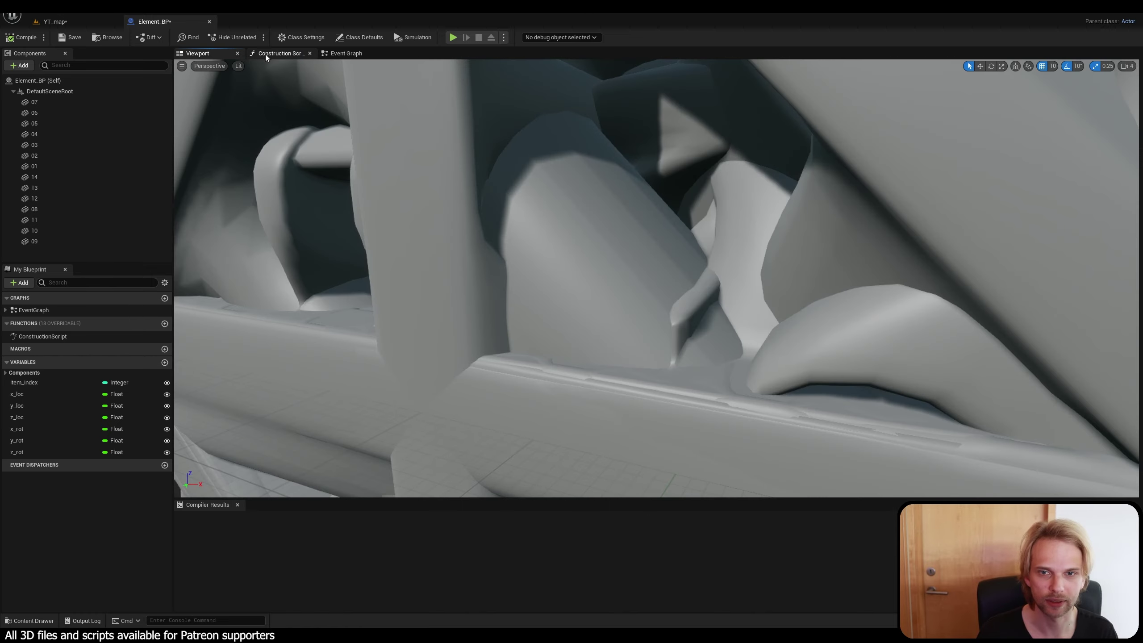
left_click(284, 53)
left_click(344, 54)
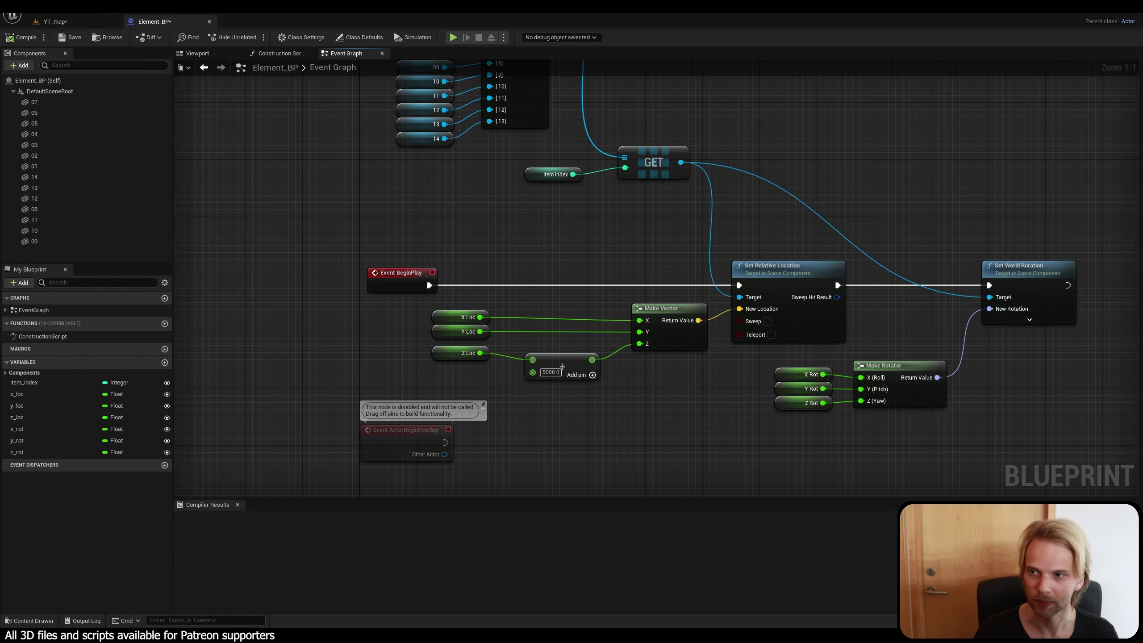
Delete the whole node network attached to Event BeginPlay and align that event above the other default events.
scroll(351, 248, "down", 3)
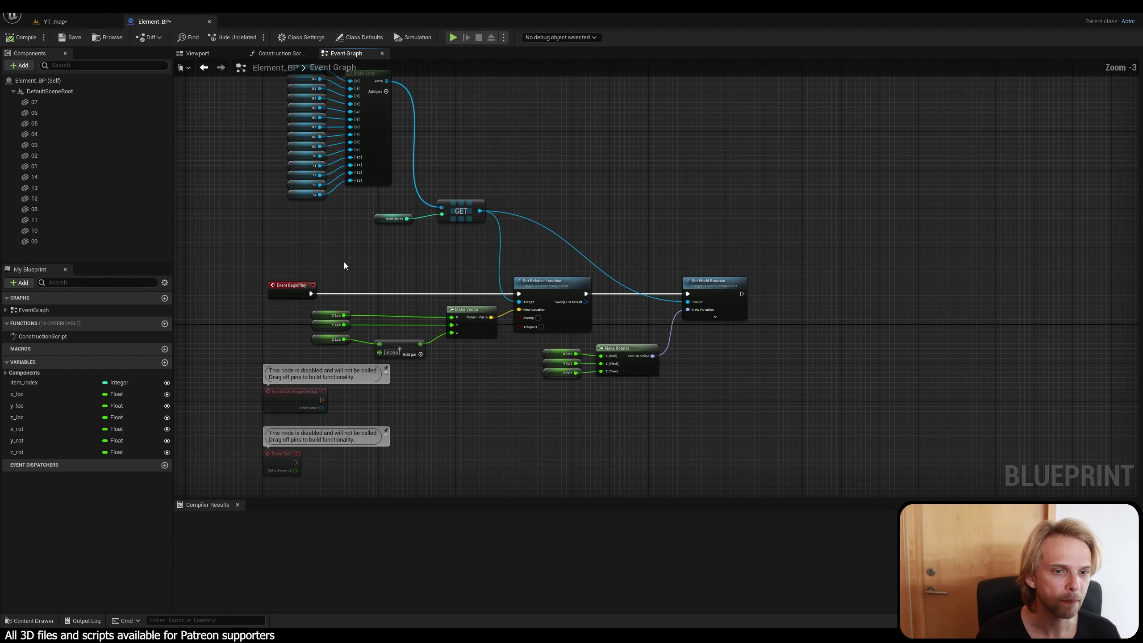
right_click_drag(359, 307, 318, 298)
left_click_drag(313, 316, 250, 316)
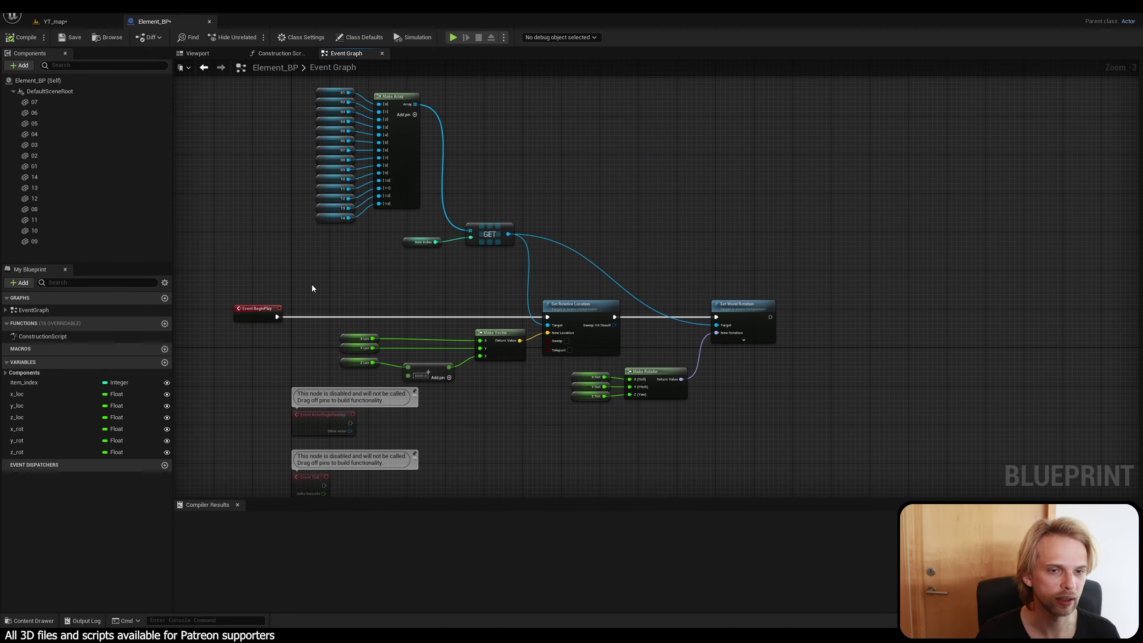
left_click_drag(755, 383, 323, 89)
right_click_drag(579, 402, 583, 352)
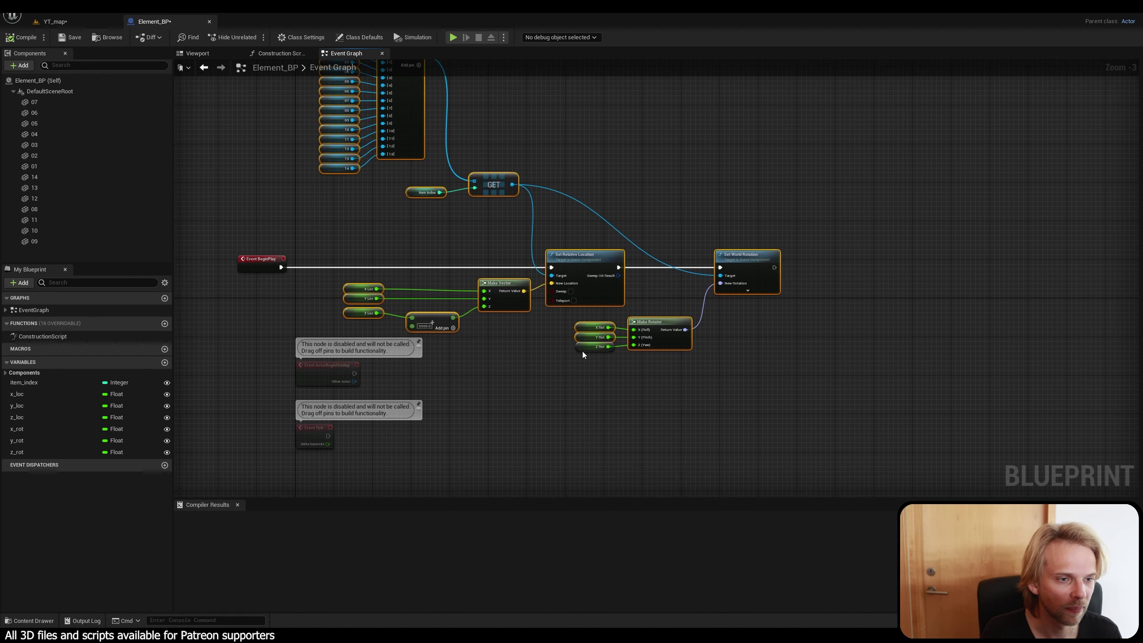
key("Delete")
left_click_drag(588, 320, 566, 311)
key("Delete")
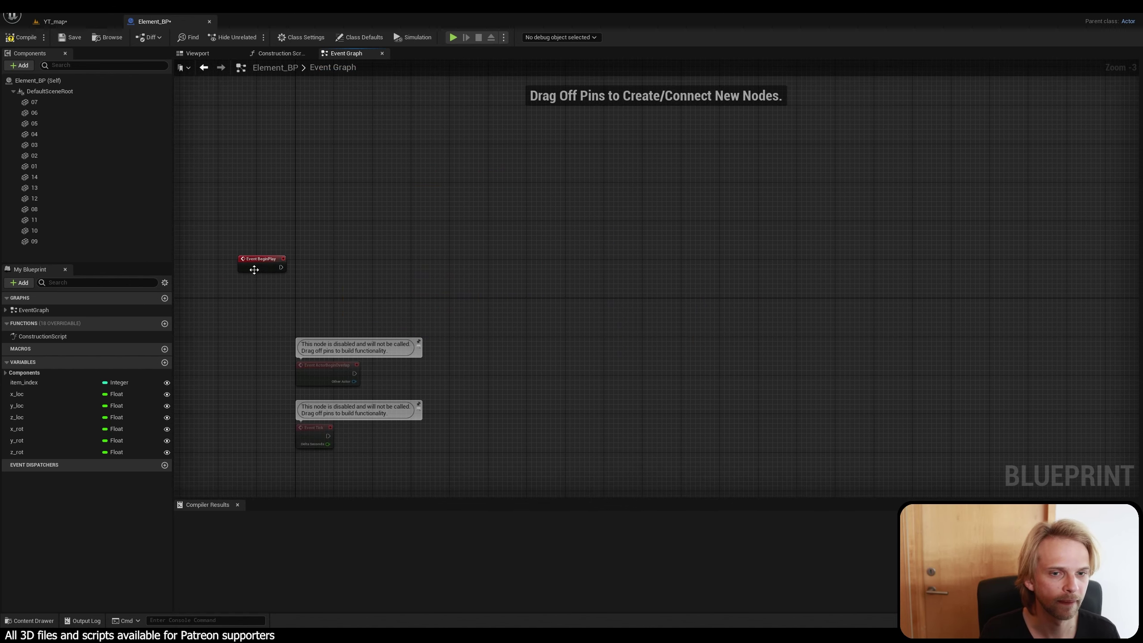
left_click_drag(254, 270, 312, 299)
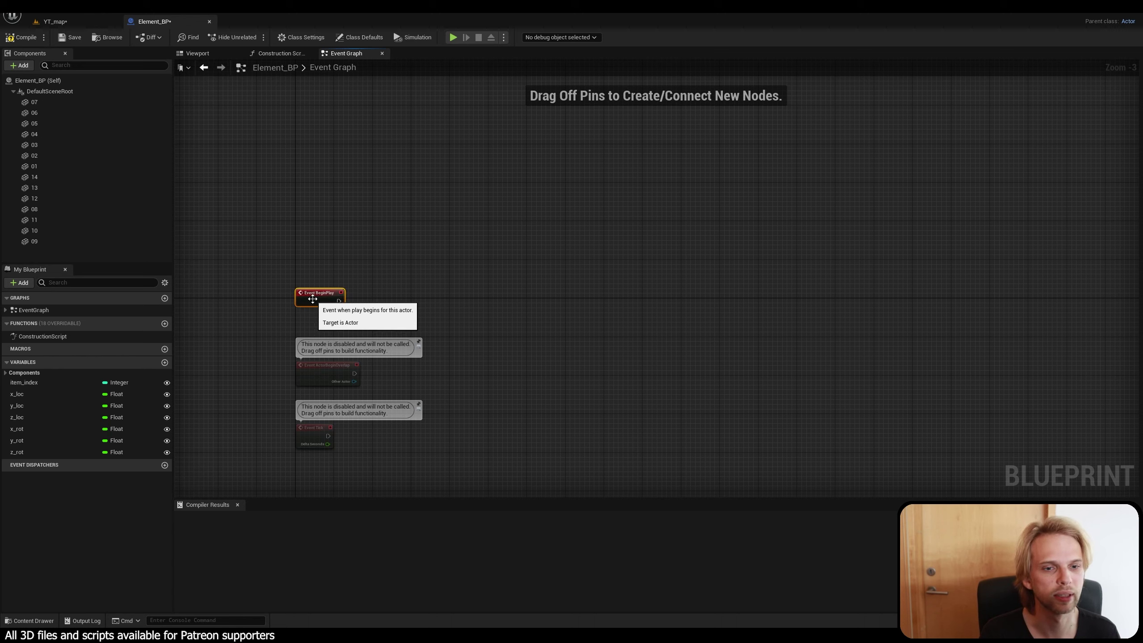
left_click(347, 248)
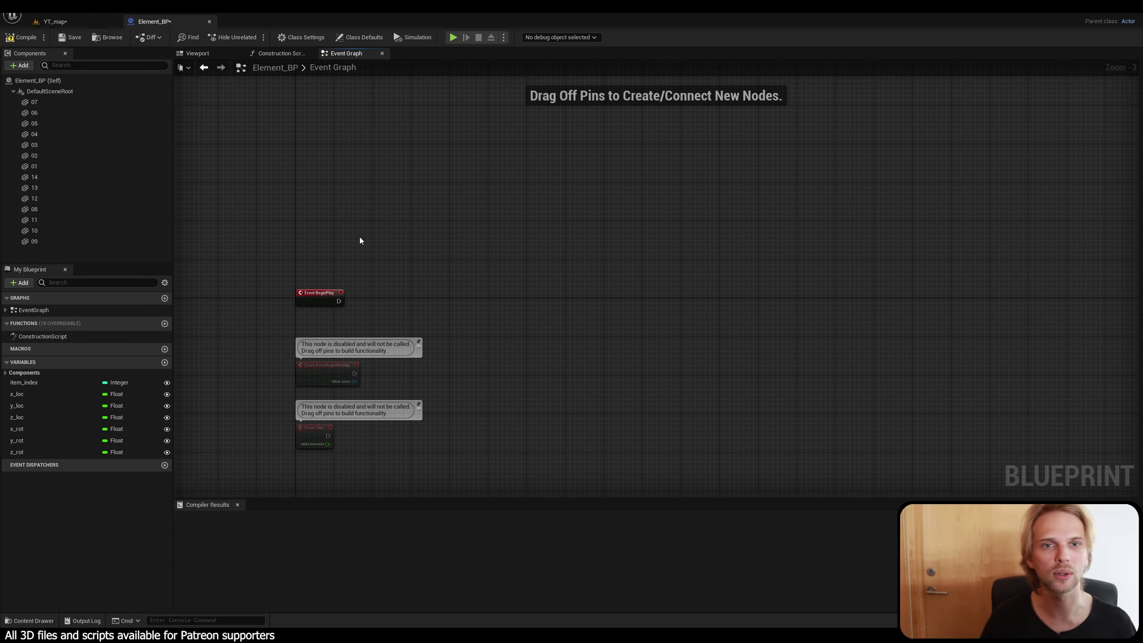
Delete the remaining default event nodes so the event graph is empty.
left_click(268, 54)
left_click(347, 55)
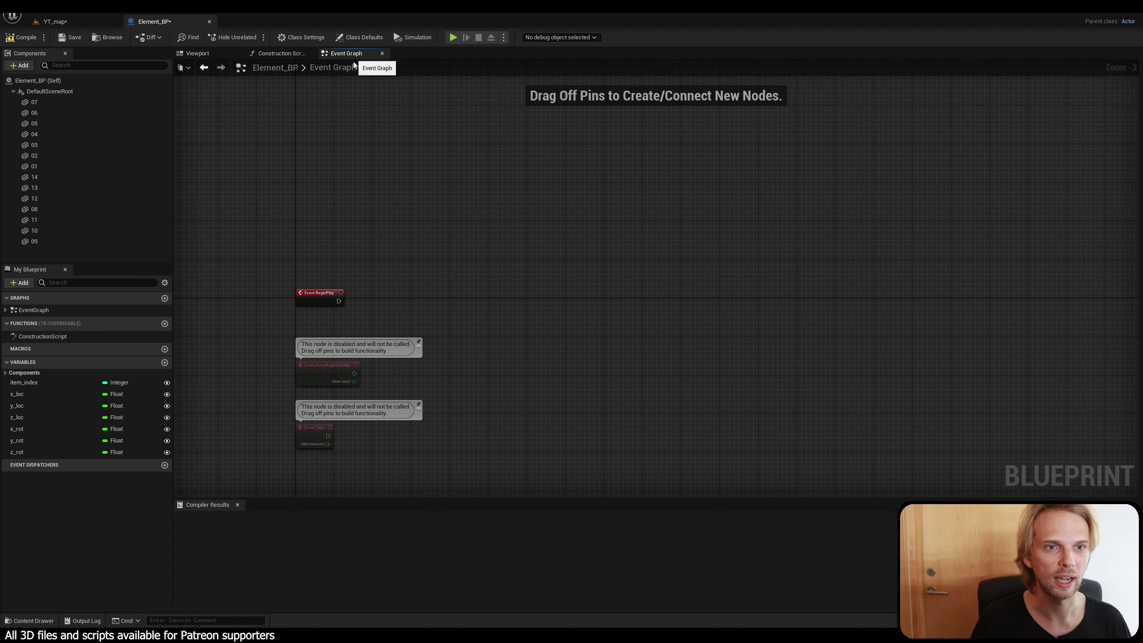
scroll(561, 213, "up", 2)
left_click_drag(556, 395, 279, 111)
key("Delete")
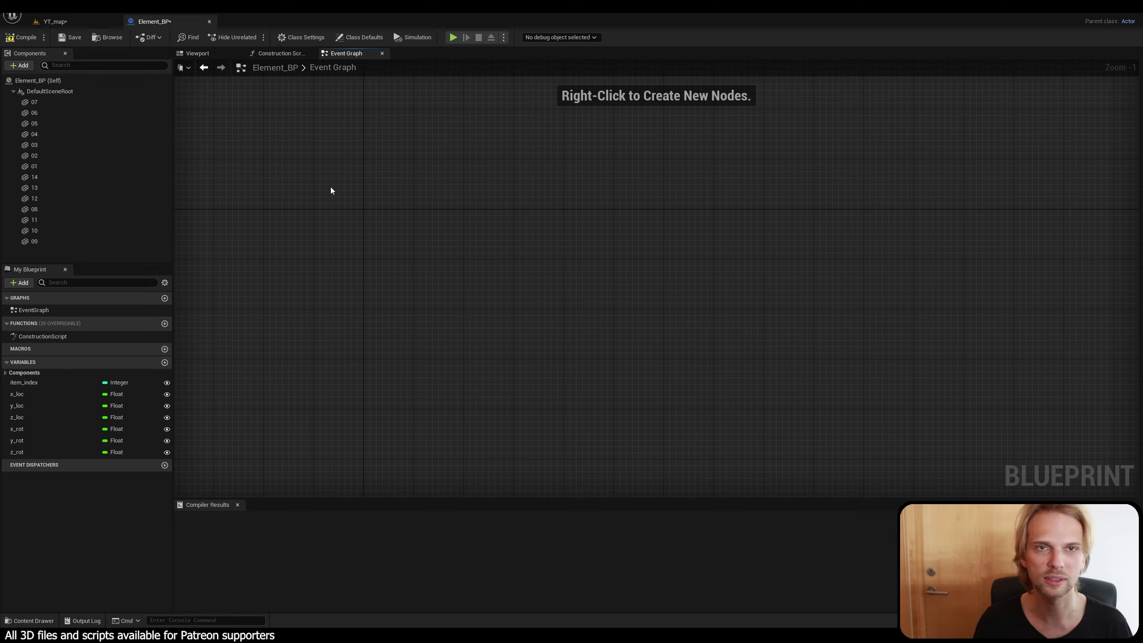
scroll(352, 266, "down", 4)
left_click_drag(691, 370, 221, 153)
scroll(507, 270, "down", 2)
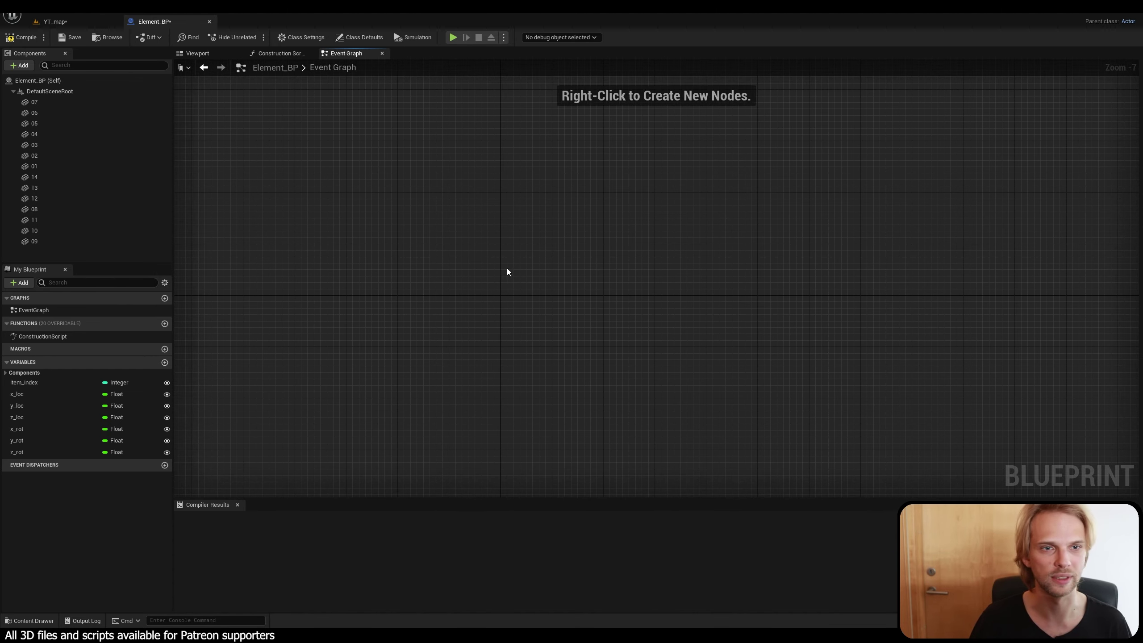
Open the construction script and shift its entry node slightly.
left_click(288, 54)
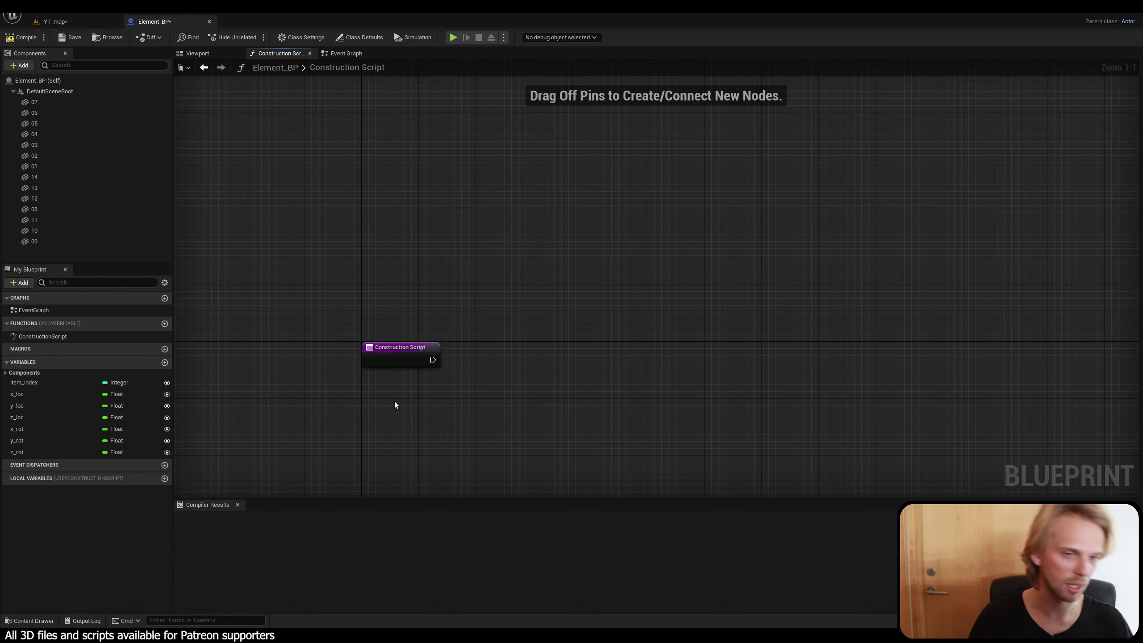
left_click_drag(403, 363, 396, 364)
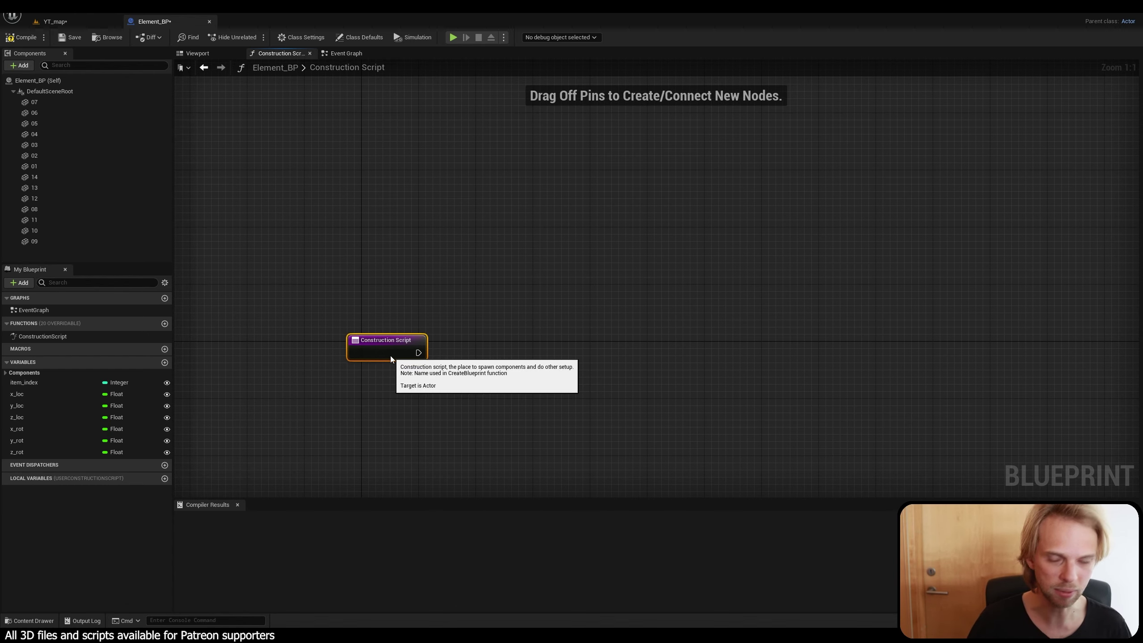
left_click(361, 382)
right_click_drag(361, 387, 393, 292)
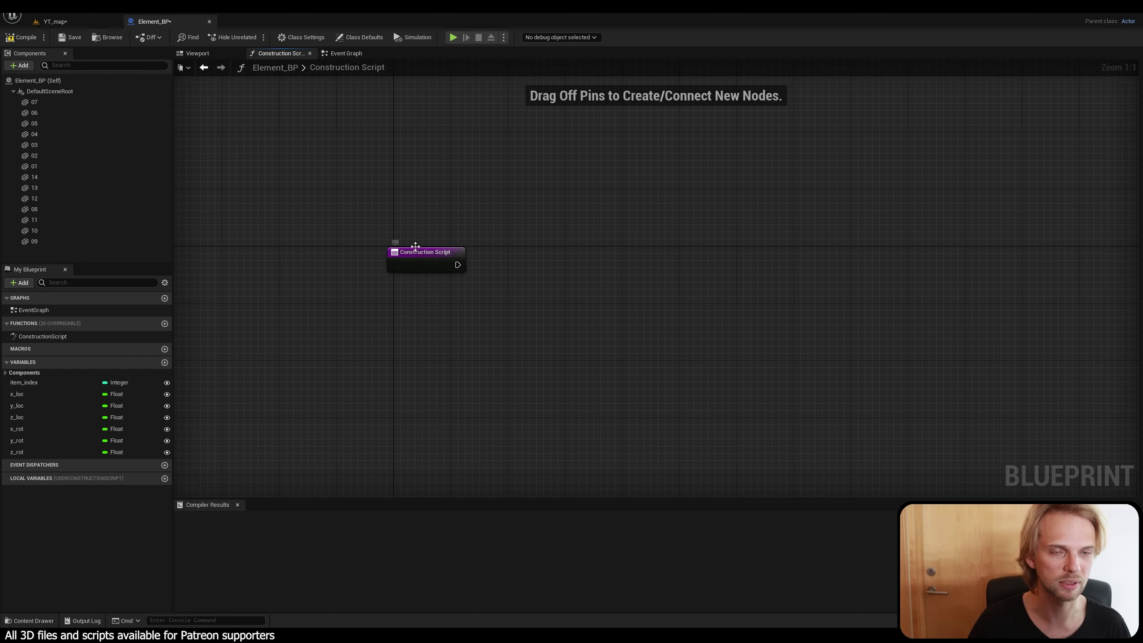
right_click_drag(227, 205, 260, 205)
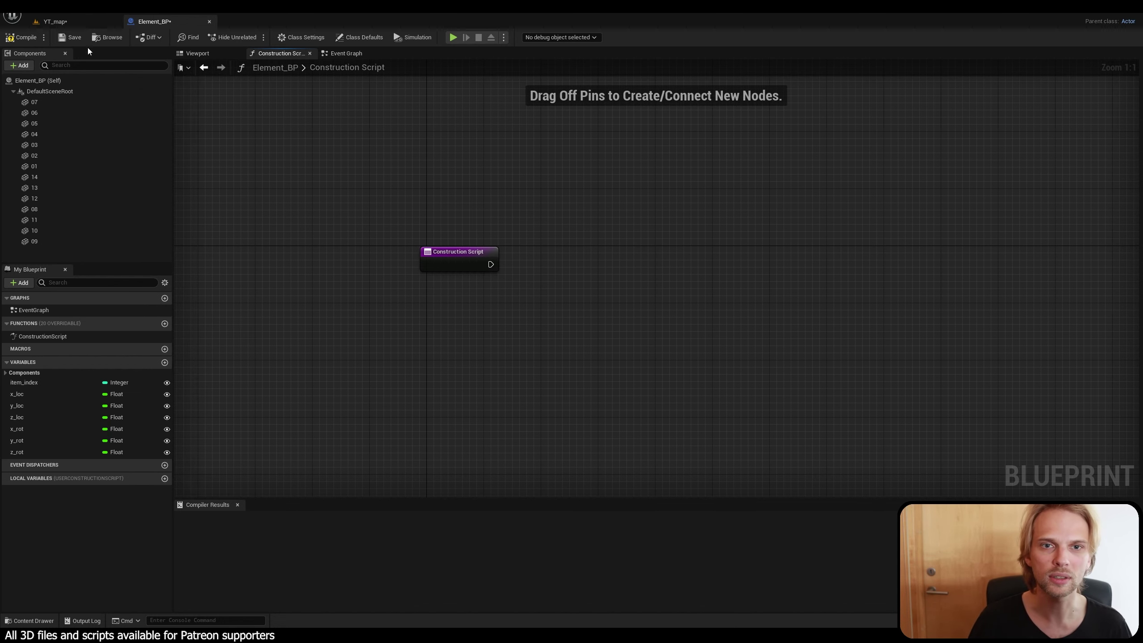
Delete all the numbered mesh components, 01 to 14, from Element_BP so only the default scene root is left.
left_click(203, 54)
left_click(32, 102)
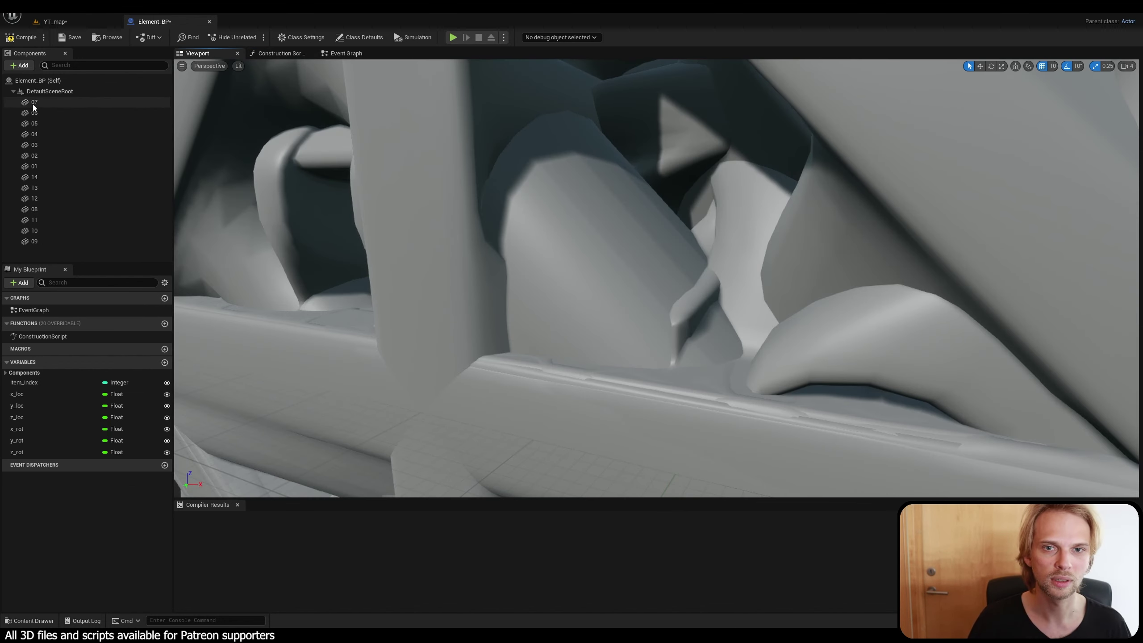
left_click(28, 242, "shift")
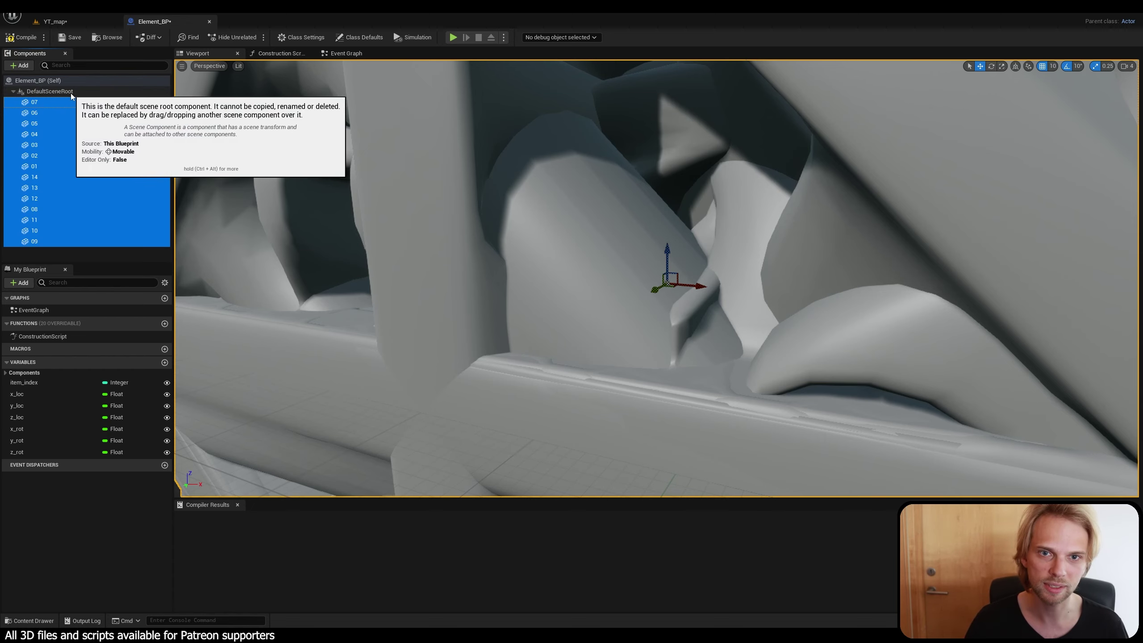
left_click(45, 103)
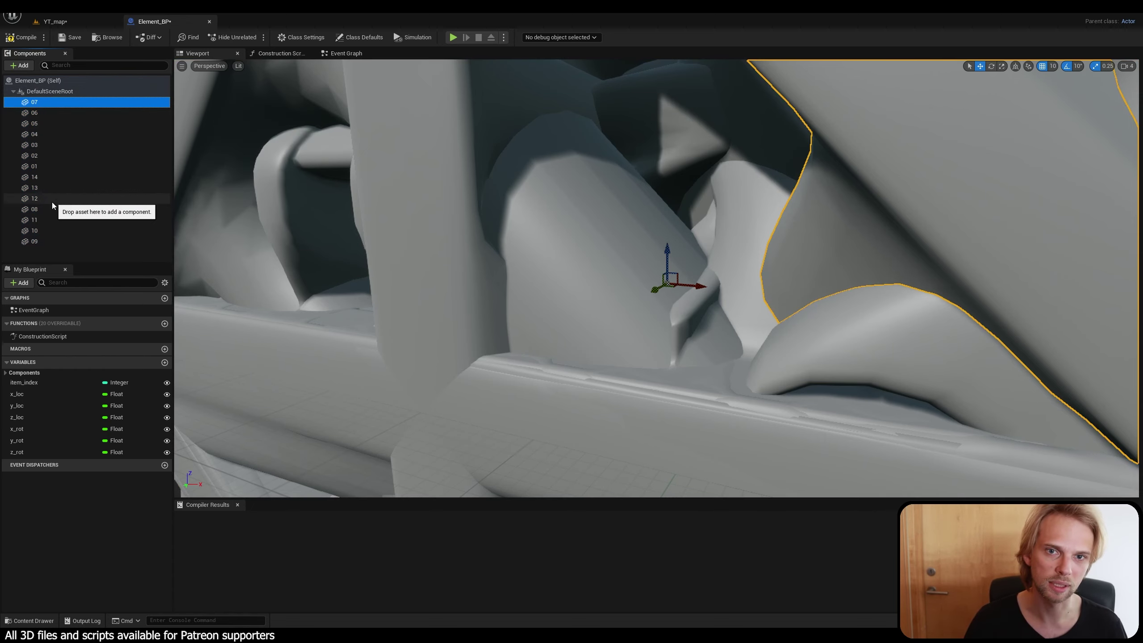
left_click(52, 242, "shift")
key("Delete")
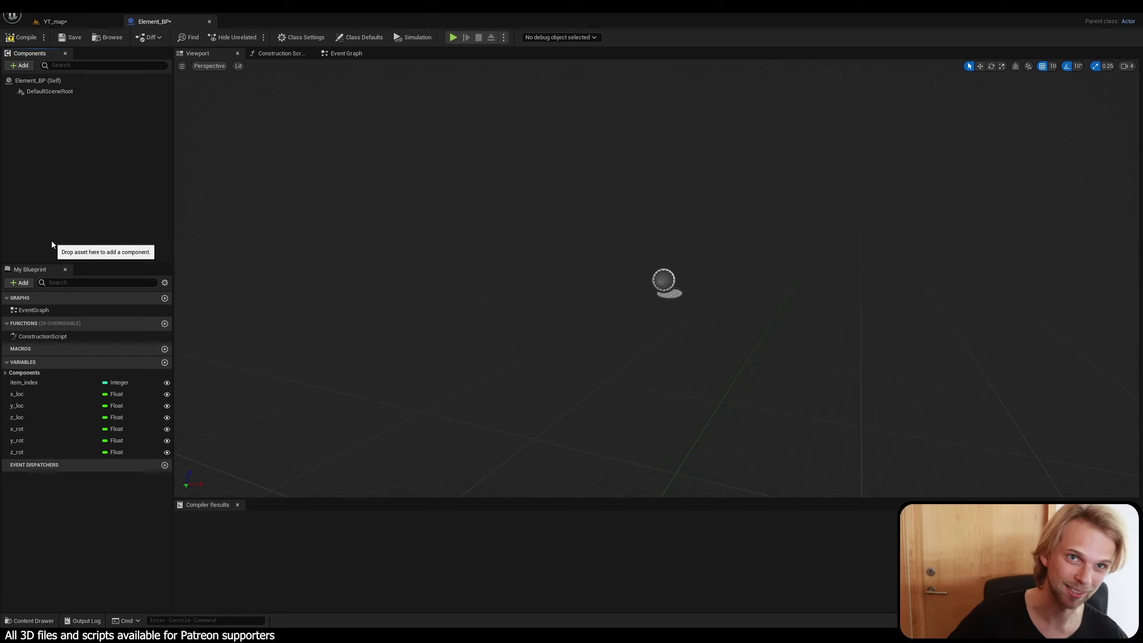
right_click_drag(784, 242, 738, 251)
scroll(773, 230, "down", 5)
scroll(635, 355, "up", 5)
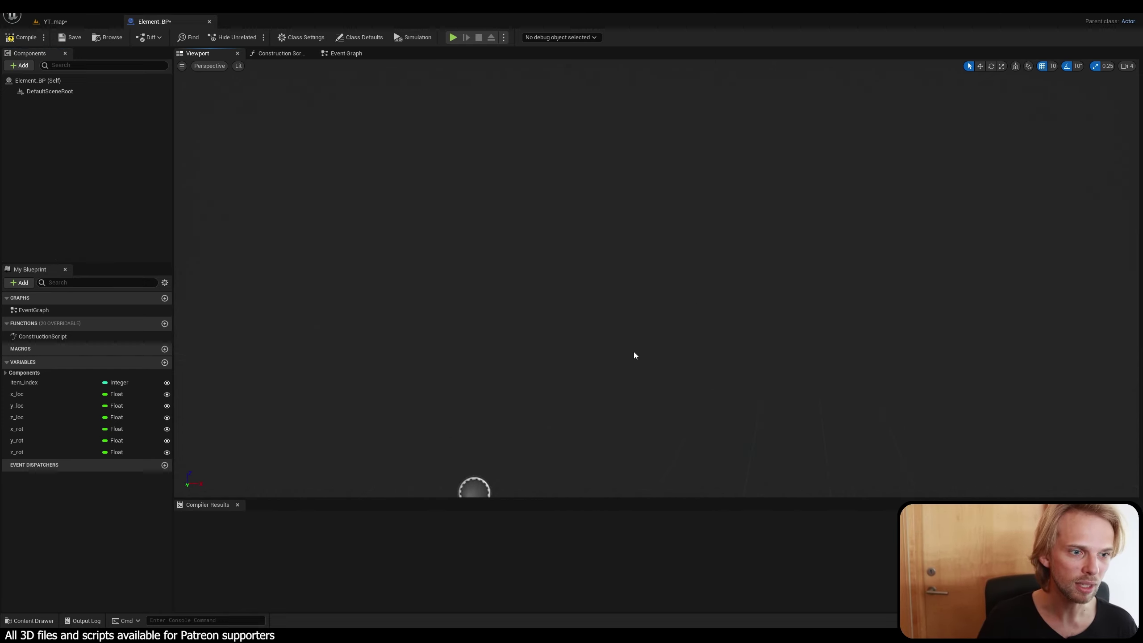
right_click_drag(635, 355, 639, 392)
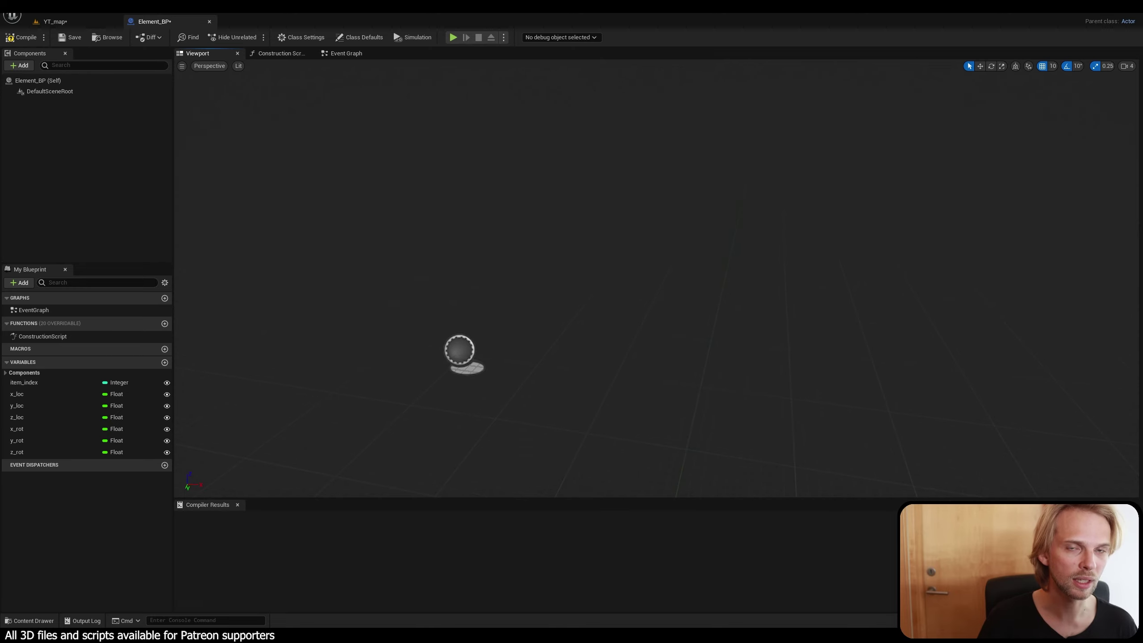
Open YT_map's level blueprint and examine the node network that spawns Element BP actors from the data table rows.
left_click(65, 26)
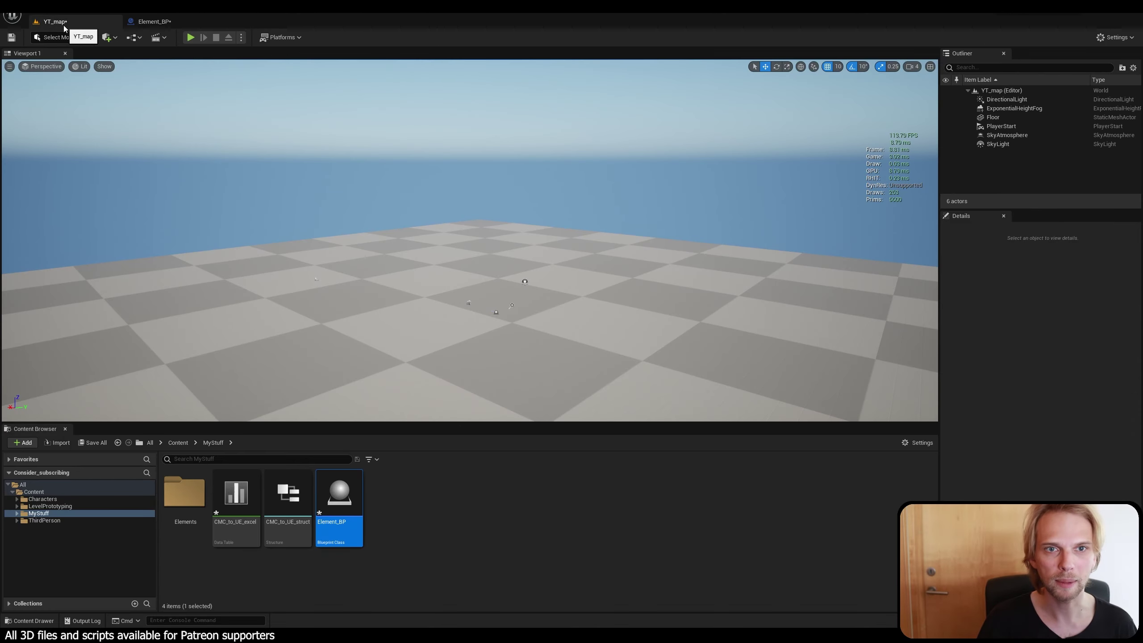
left_click(130, 38)
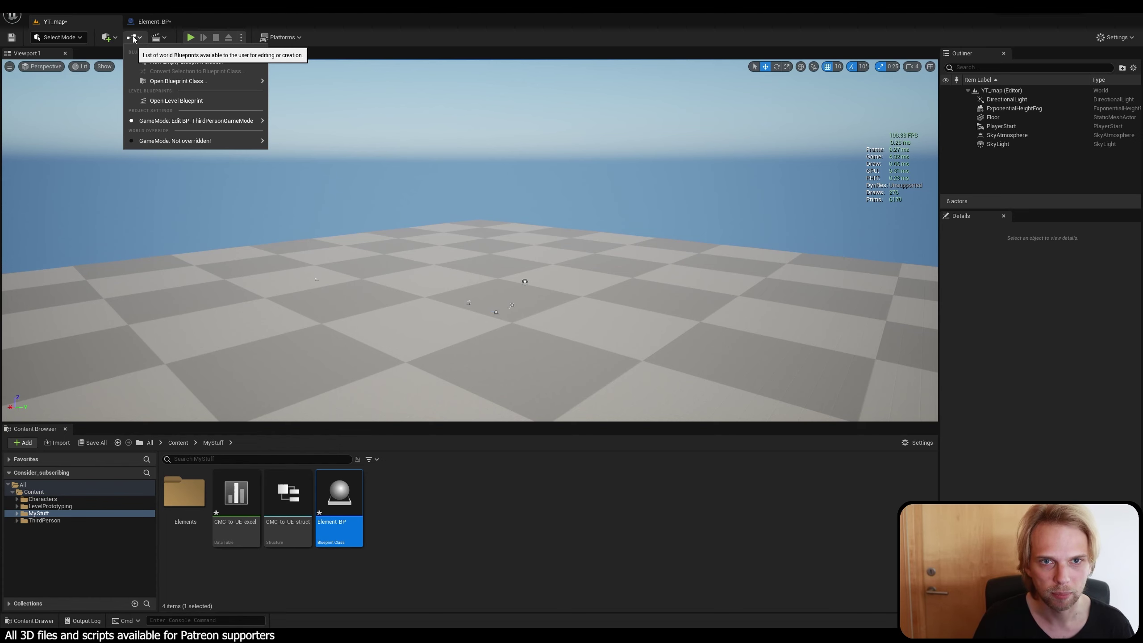
left_click(172, 102)
scroll(482, 277, "down", 5)
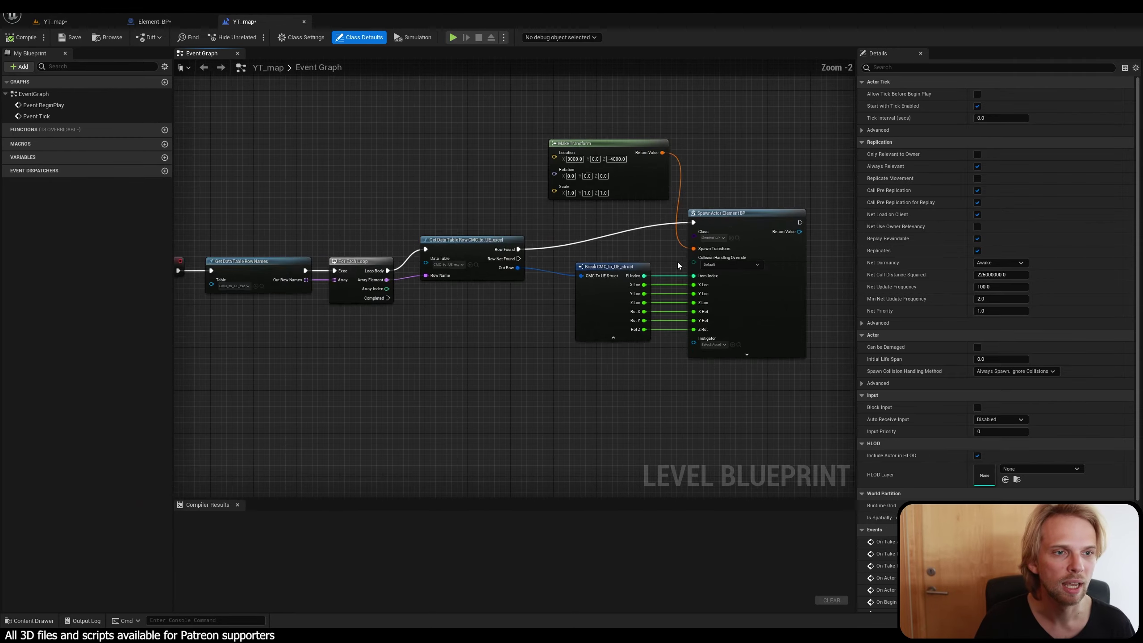
right_click_drag(455, 232, 327, 182)
scroll(327, 182, "up", 4)
right_click_drag(355, 262, 350, 229)
scroll(407, 203, "down", 2)
right_click_drag(407, 202, 386, 262)
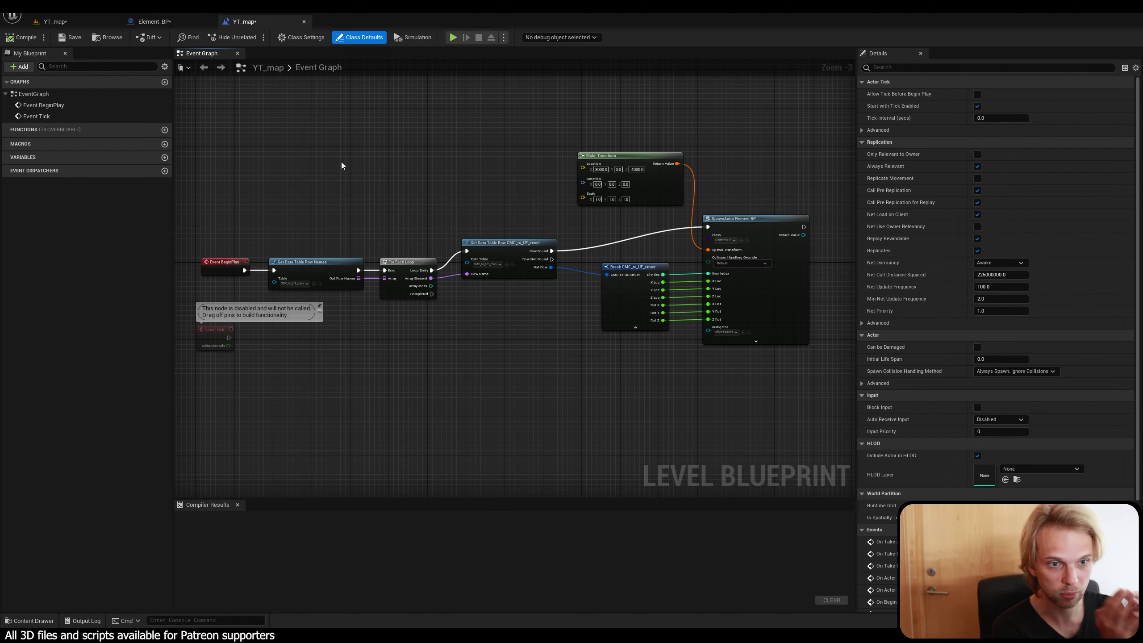
Delete the Make Transform, SpawnActor Element BP and Break CMC_to_UE_struct nodes from the level blueprint.
right_click_drag(644, 177, 504, 165)
scroll(504, 165, "up", 3)
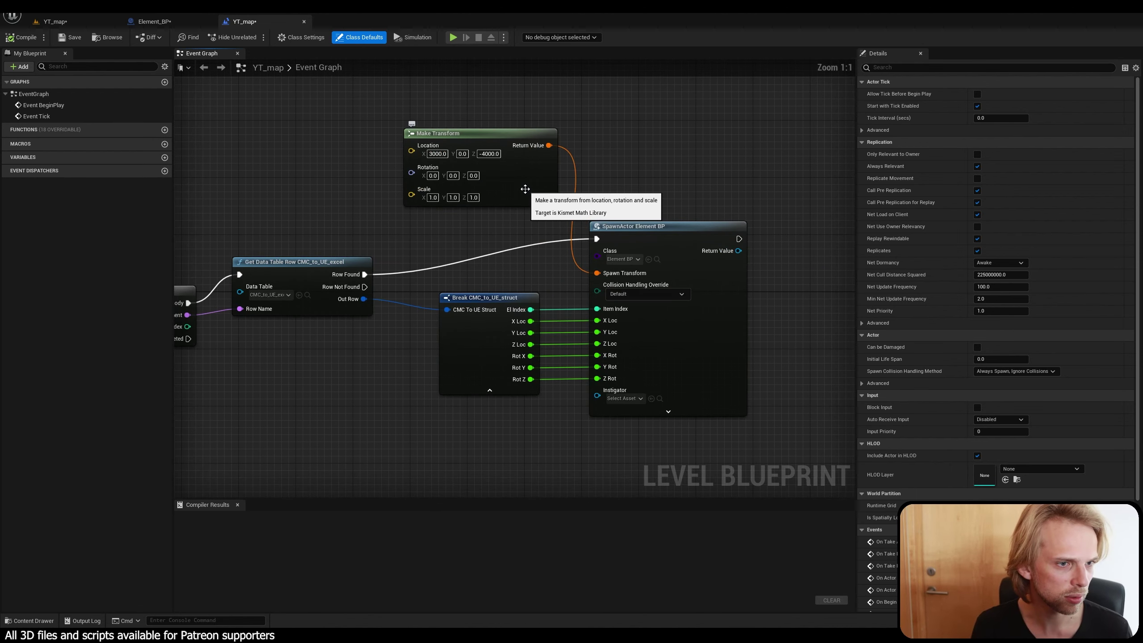
left_click(524, 187)
right_click_drag(550, 272, 611, 193)
right_click_drag(559, 162, 602, 175)
key("Delete")
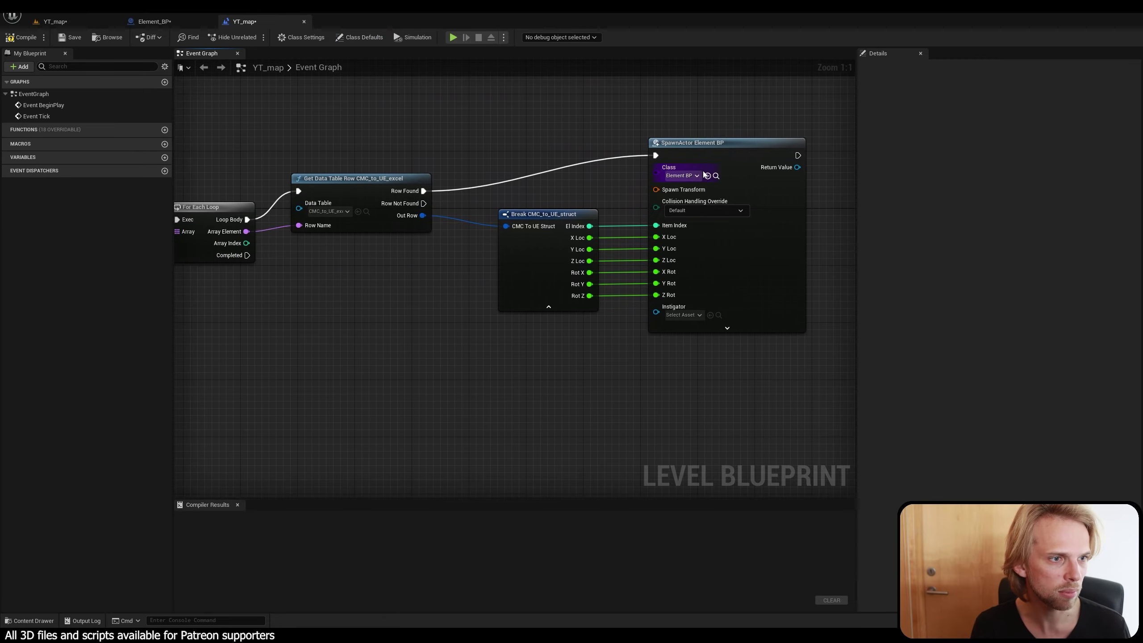
left_click(682, 150)
key("Delete")
right_click_drag(529, 266, 648, 264)
left_click(643, 210)
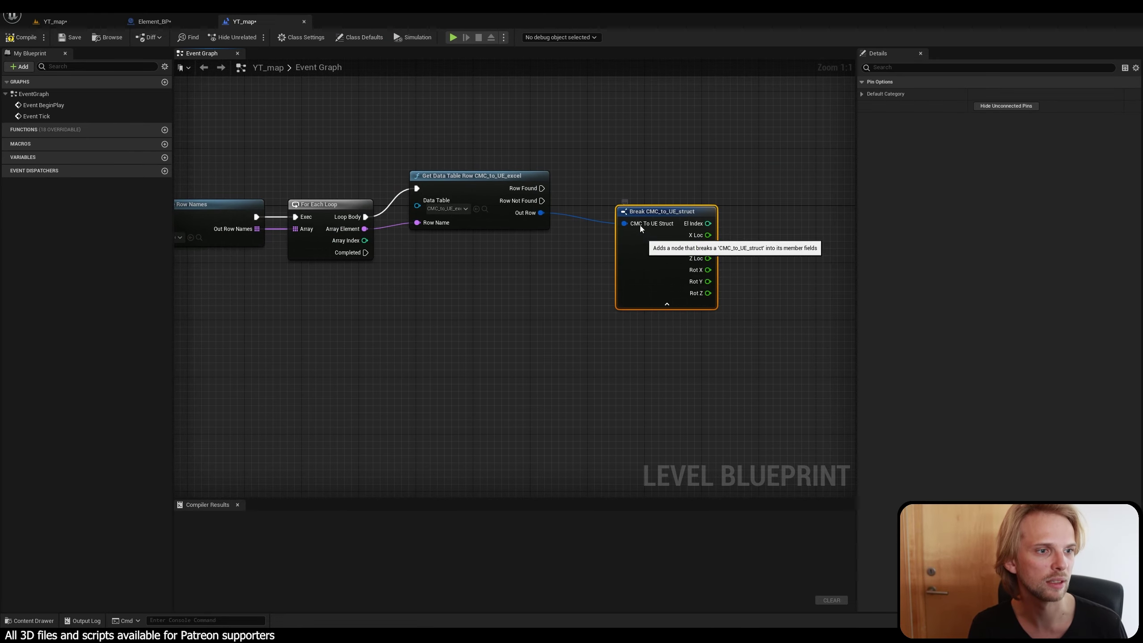
key("Delete")
Cut the Get Data Table Row Names, For Each Loop and Get Data Table Row nodes from the level blueprint.
right_click_drag(499, 301, 694, 306)
left_click_drag(761, 280, 362, 135)
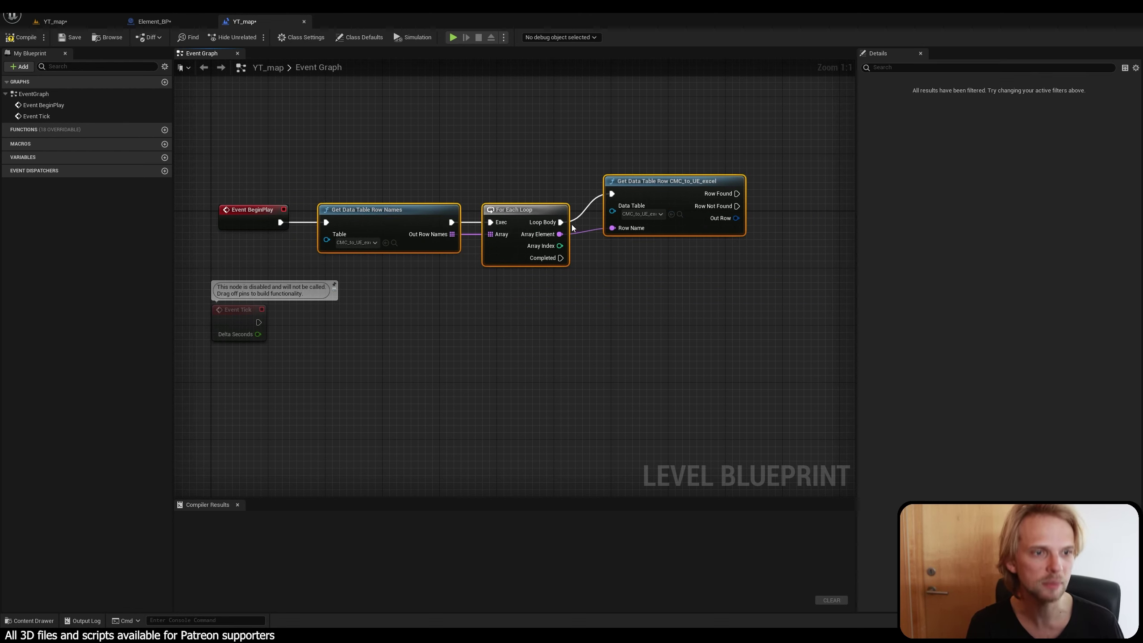
left_click_drag(676, 185, 677, 178)
left_click(648, 159)
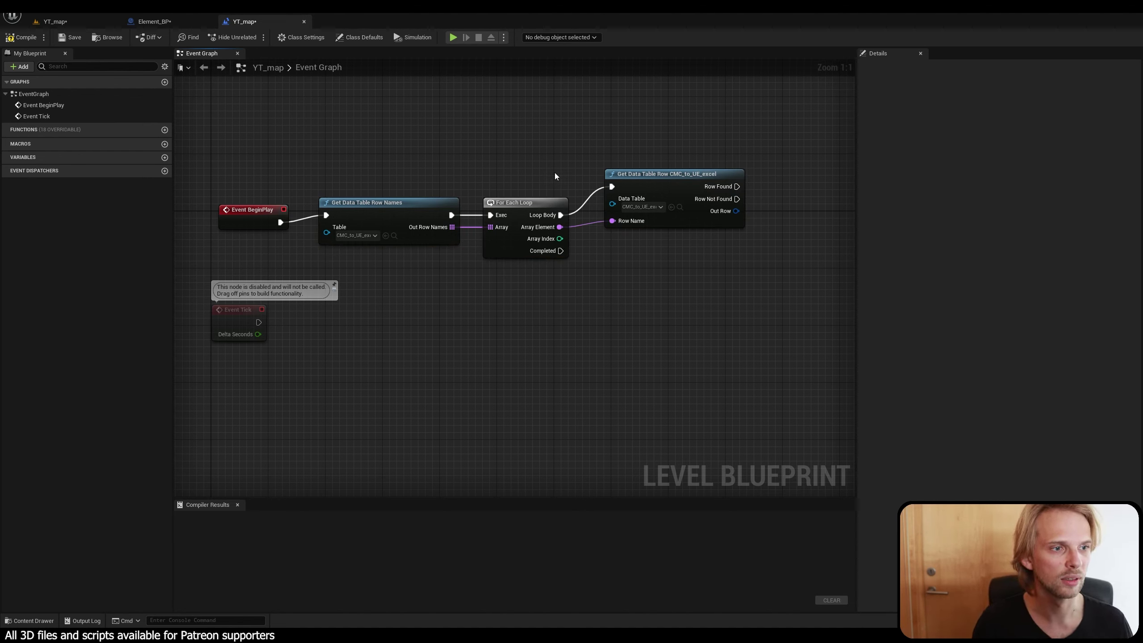
left_click_drag(704, 266, 349, 110)
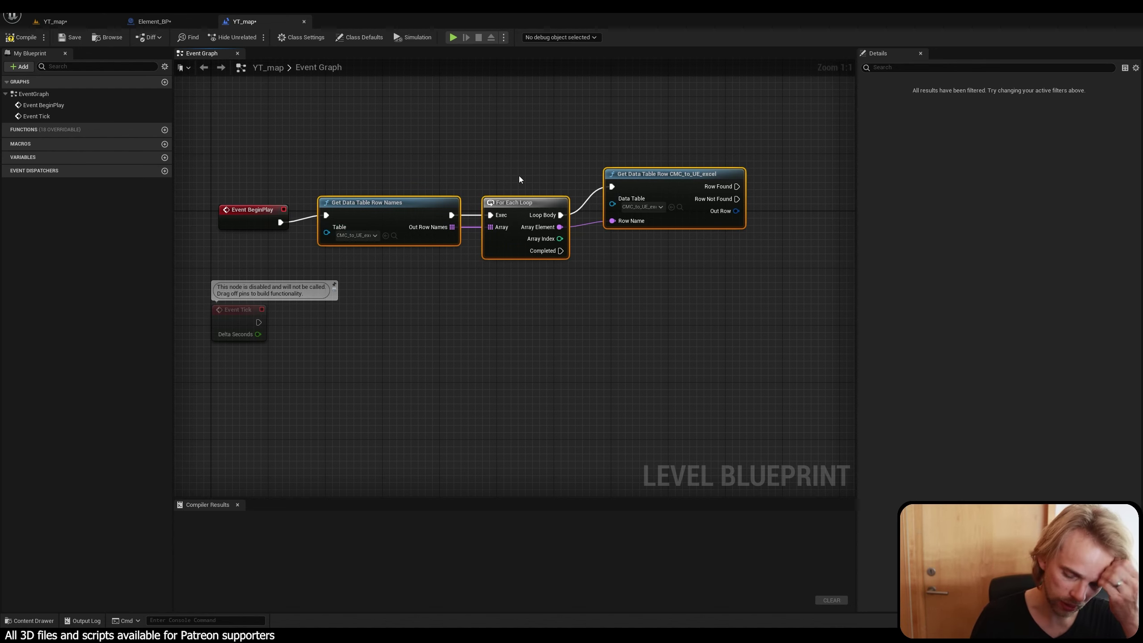
key("Delete")
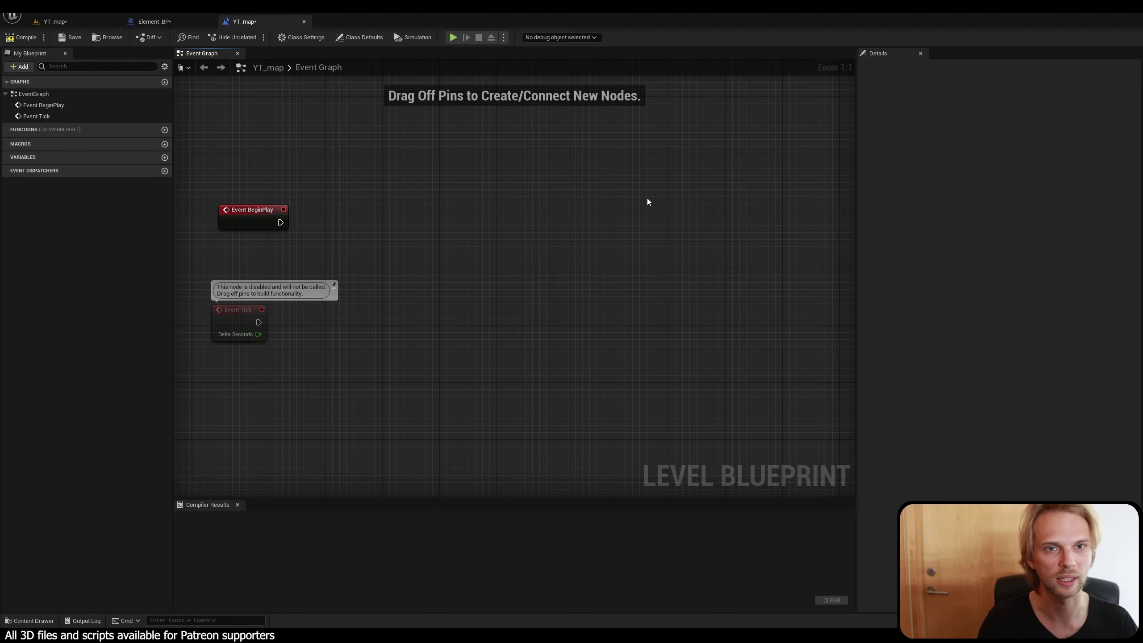
Paste the data table row and loop nodes into Element_BP's construction script and place them beside the entry node.
left_click(156, 22)
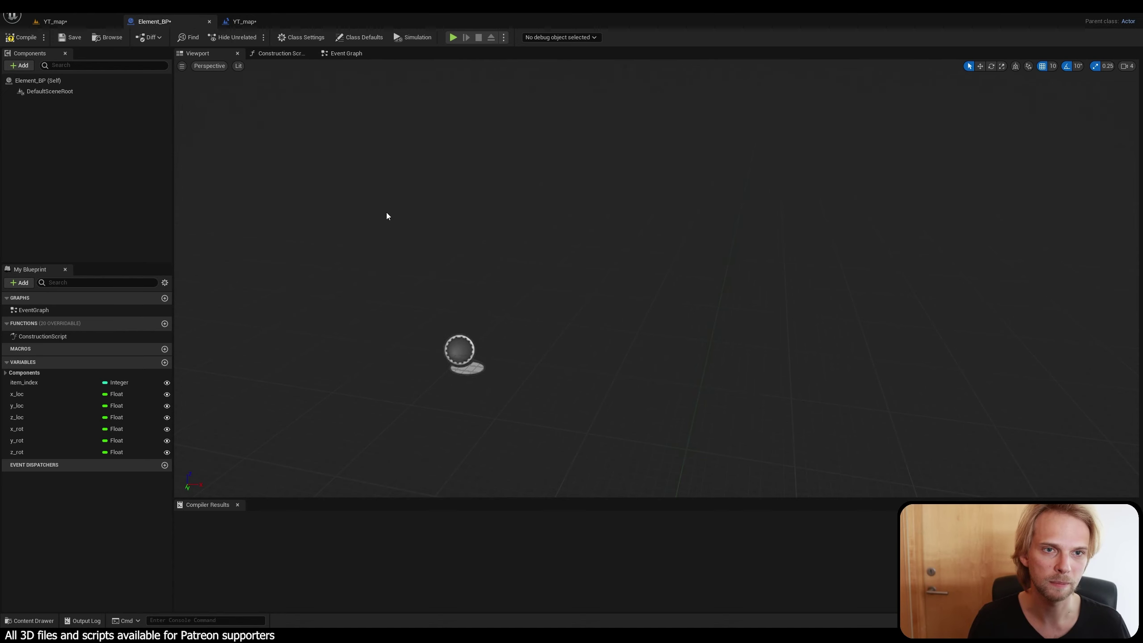
right_click_drag(385, 215, 363, 168)
left_click(283, 54)
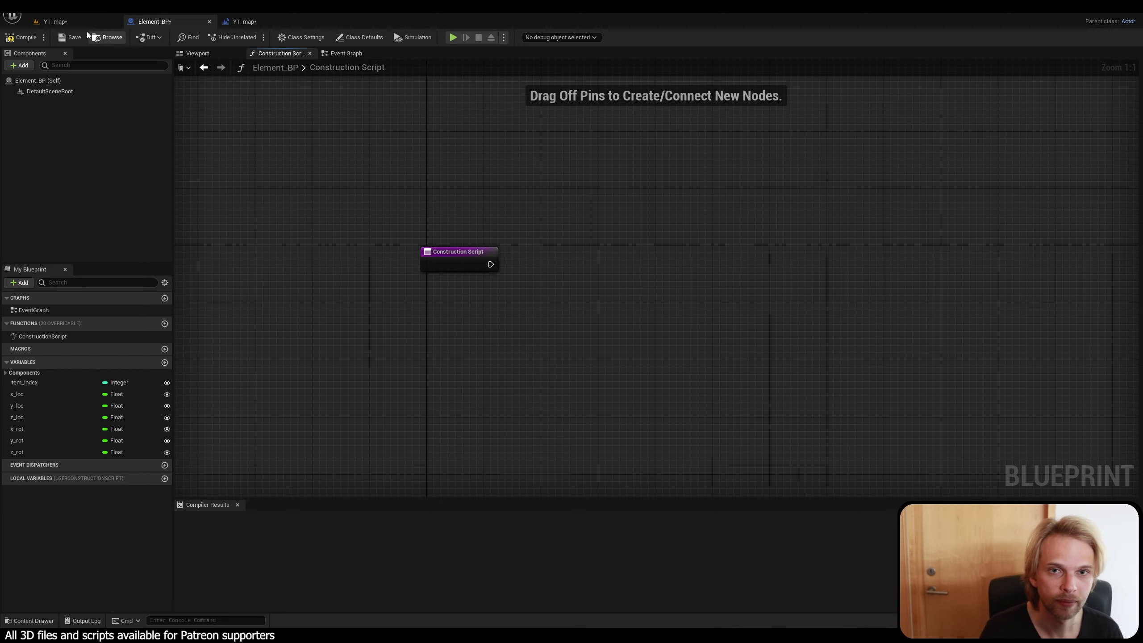
left_click(70, 23)
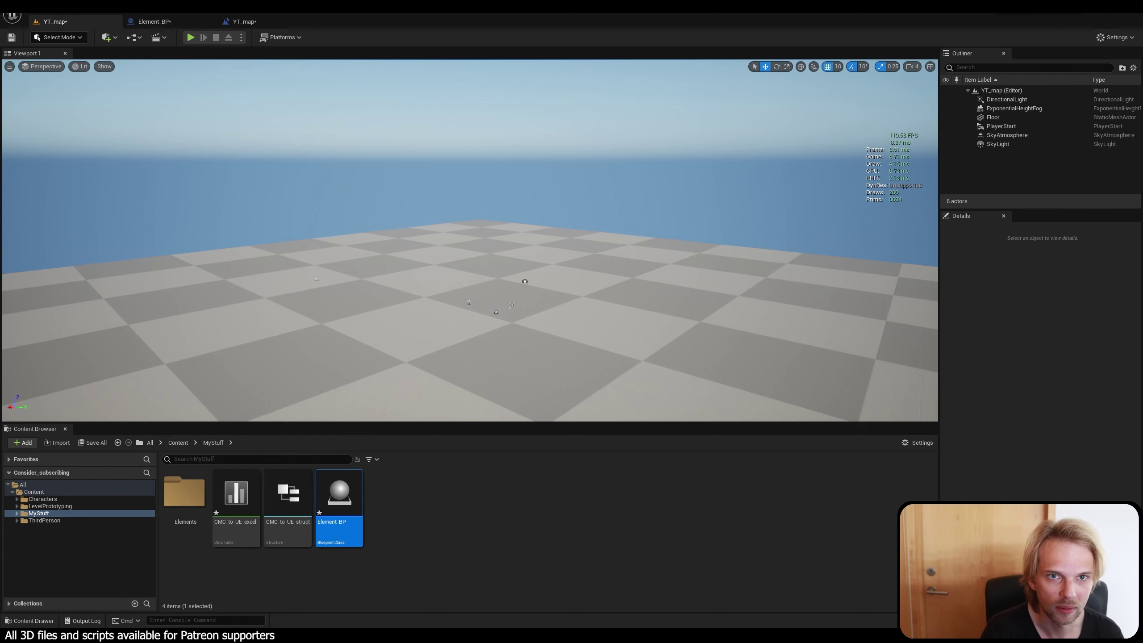
left_click(154, 21)
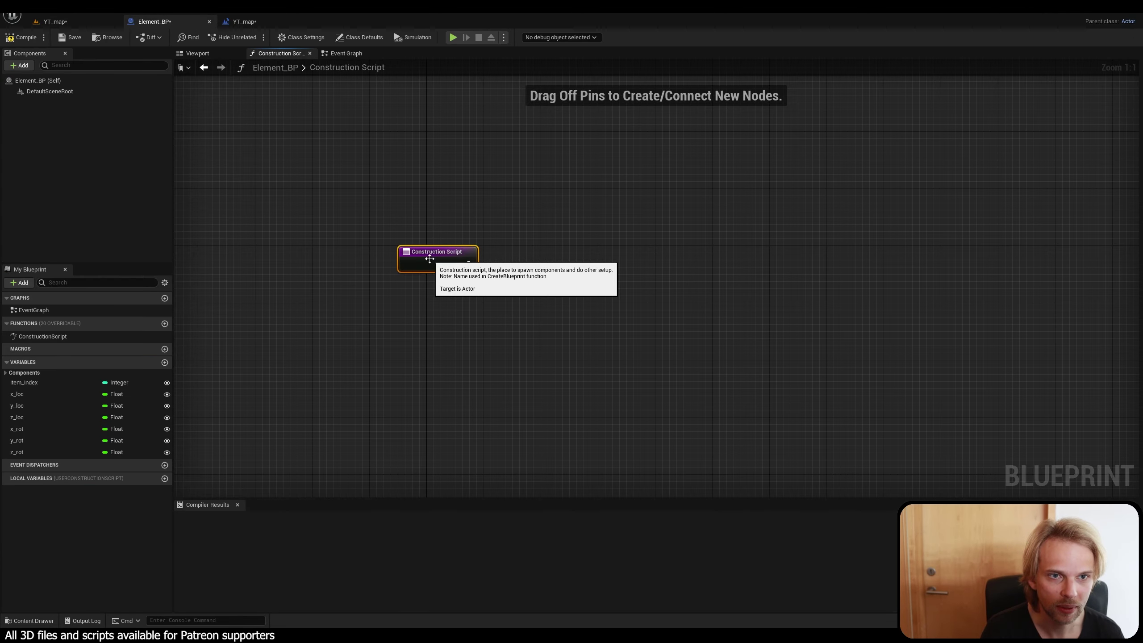
right_click_drag(601, 318, 475, 319)
left_click(519, 323)
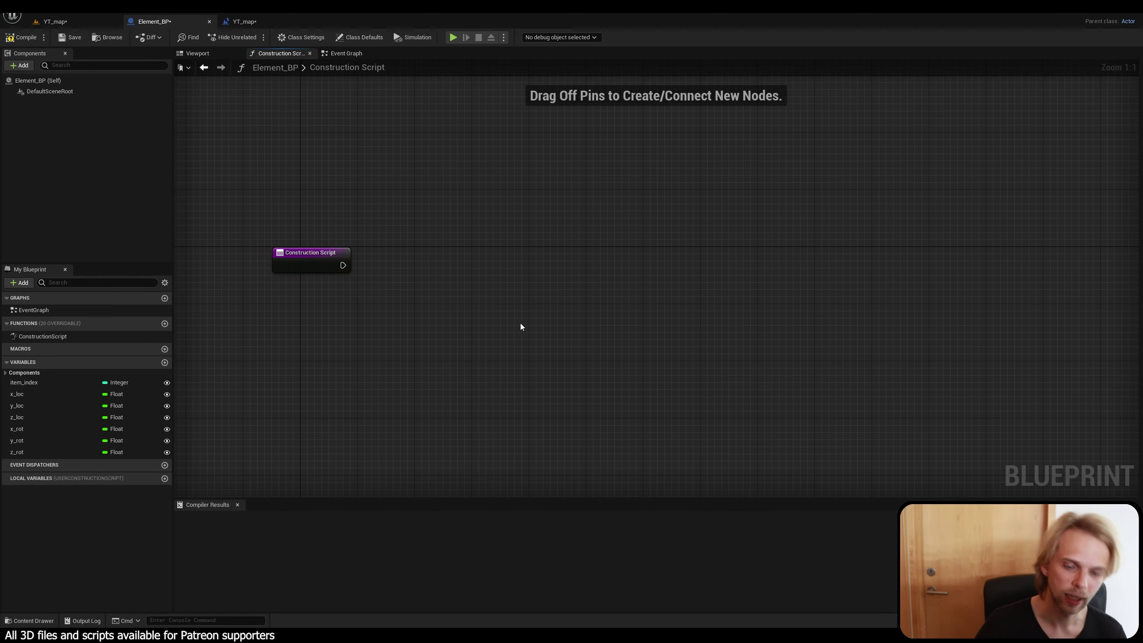
key("ctrl+v")
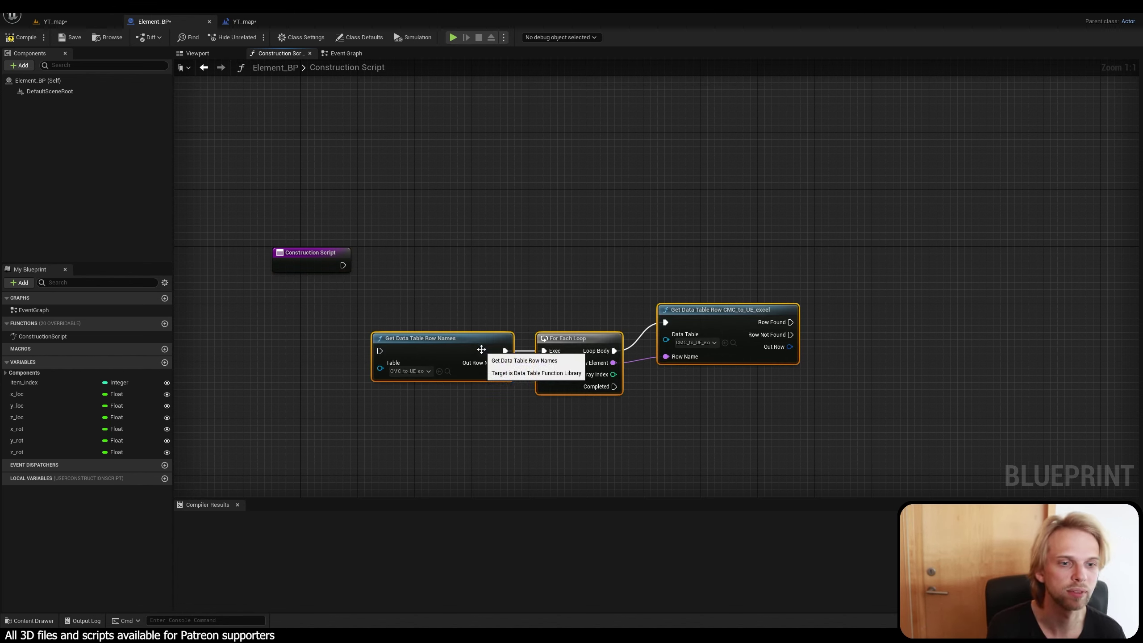
left_click_drag(480, 346, 510, 262)
left_click(498, 201)
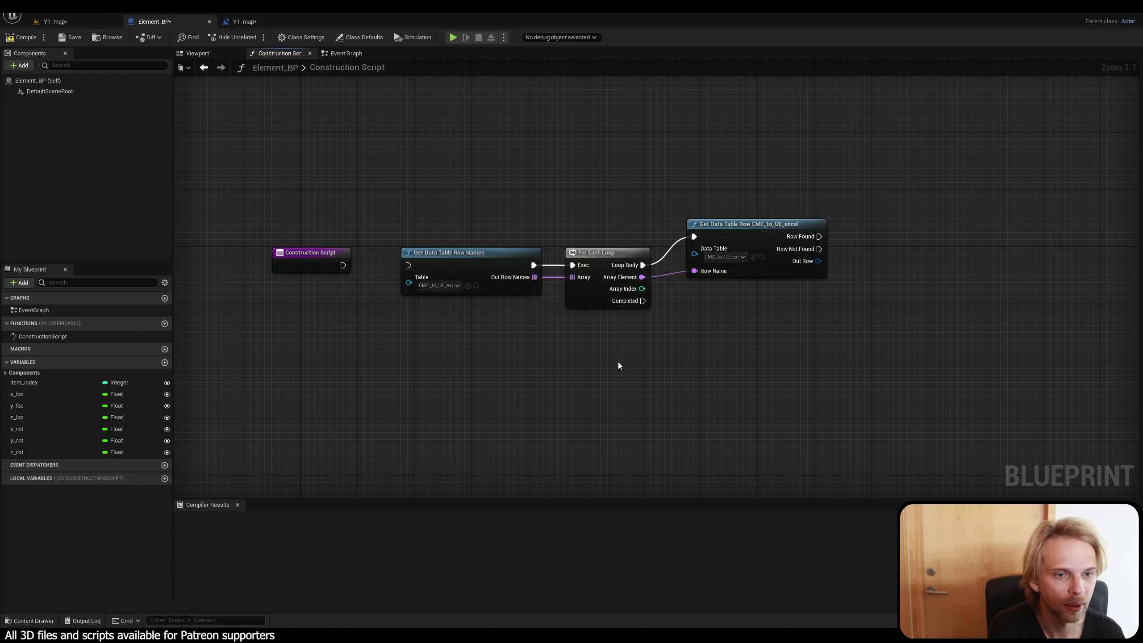
Move the pasted nodes slightly below the Construction Script entry and connect its execution output to Get Data Table Row Names.
left_click_drag(874, 344, 481, 203)
left_click(452, 293)
left_click_drag(693, 291, 434, 217)
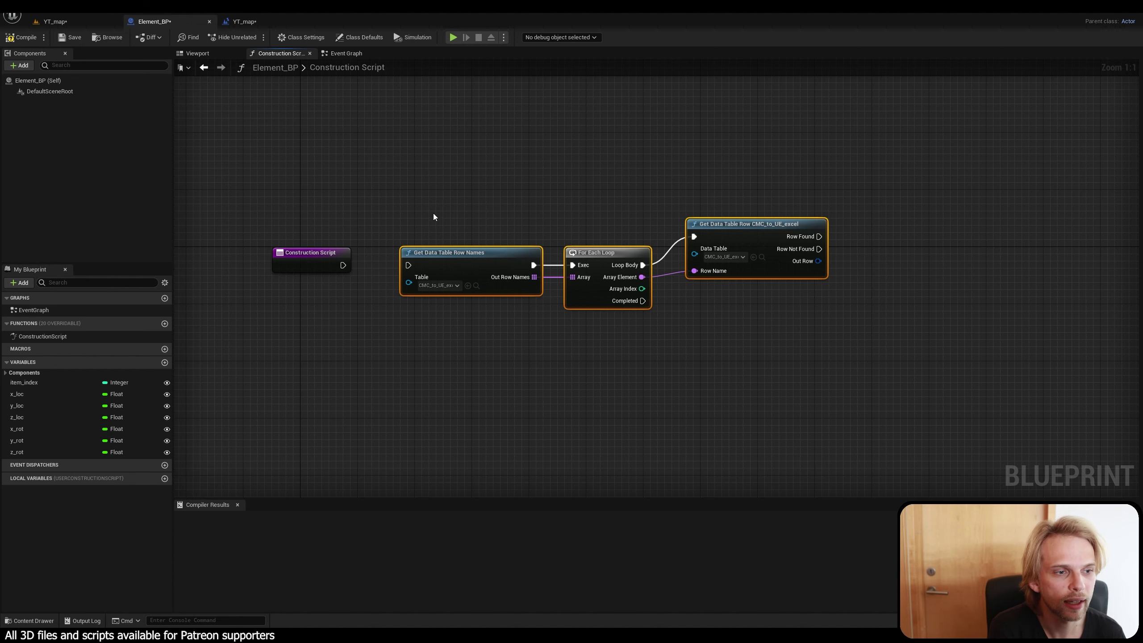
left_click_drag(475, 253, 468, 297)
left_click(476, 219)
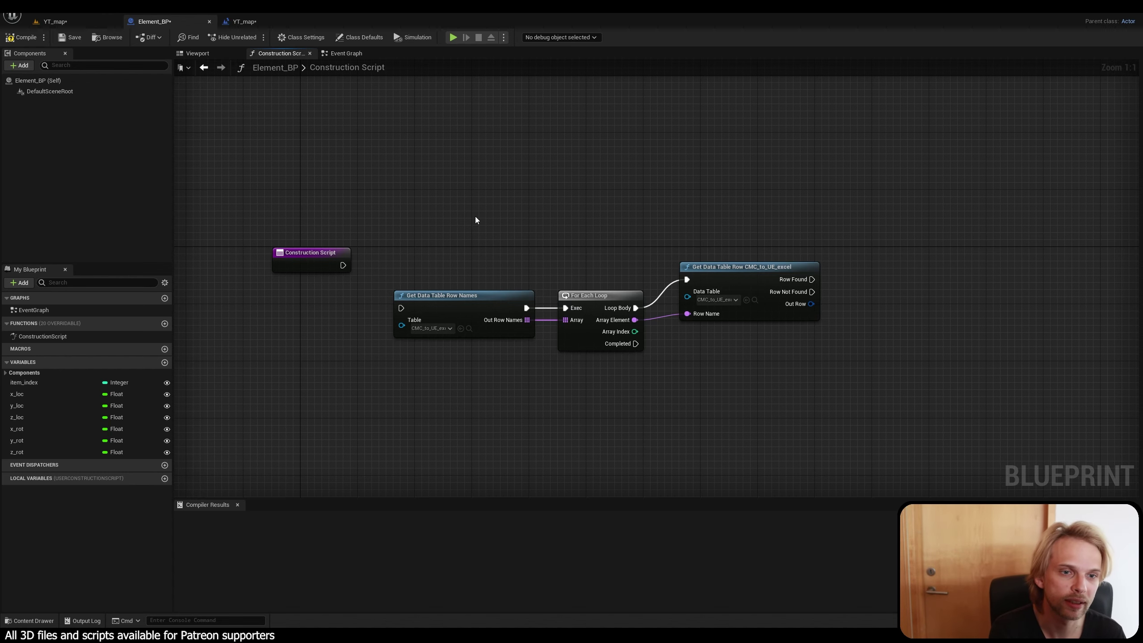
scroll(322, 301, "up", 1)
right_click_drag(322, 305, 360, 269)
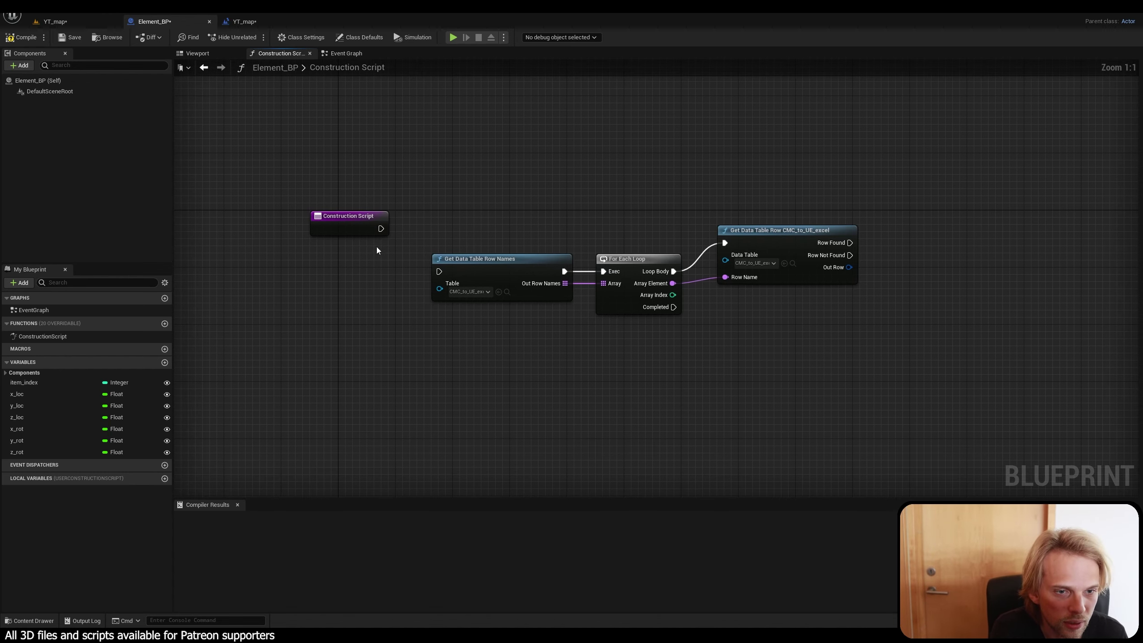
left_click_drag(381, 228, 439, 271)
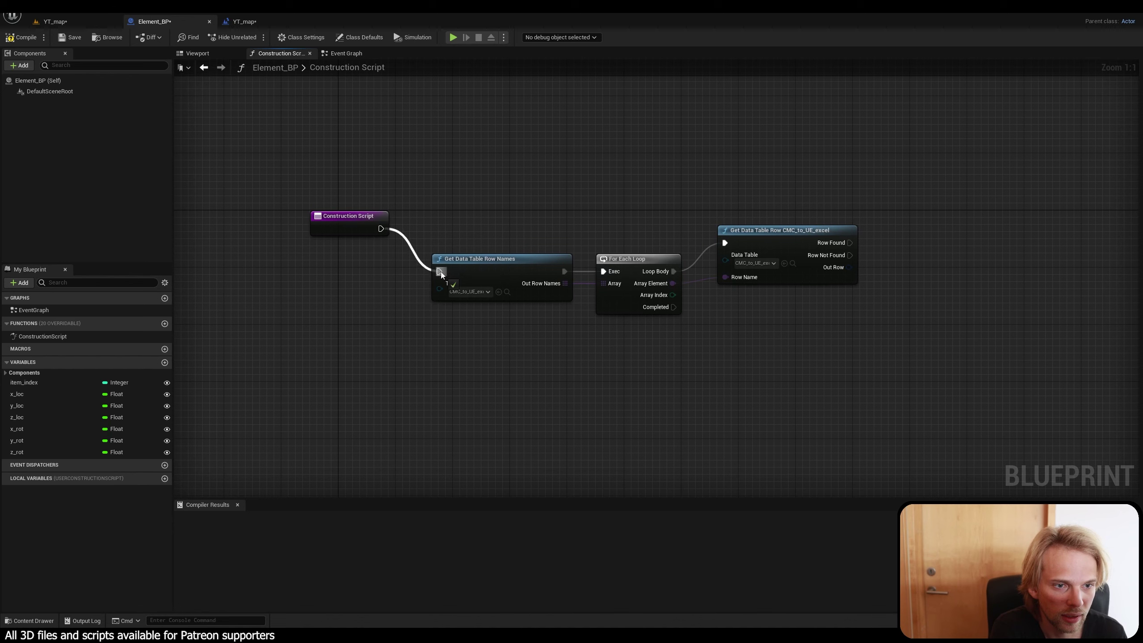
Align the pasted node chain with the Construction Script entry and move Get Data Table Row closer to For Each Loop.
left_click_drag(857, 401, 502, 225)
left_click_drag(487, 267, 475, 227)
left_click(486, 183)
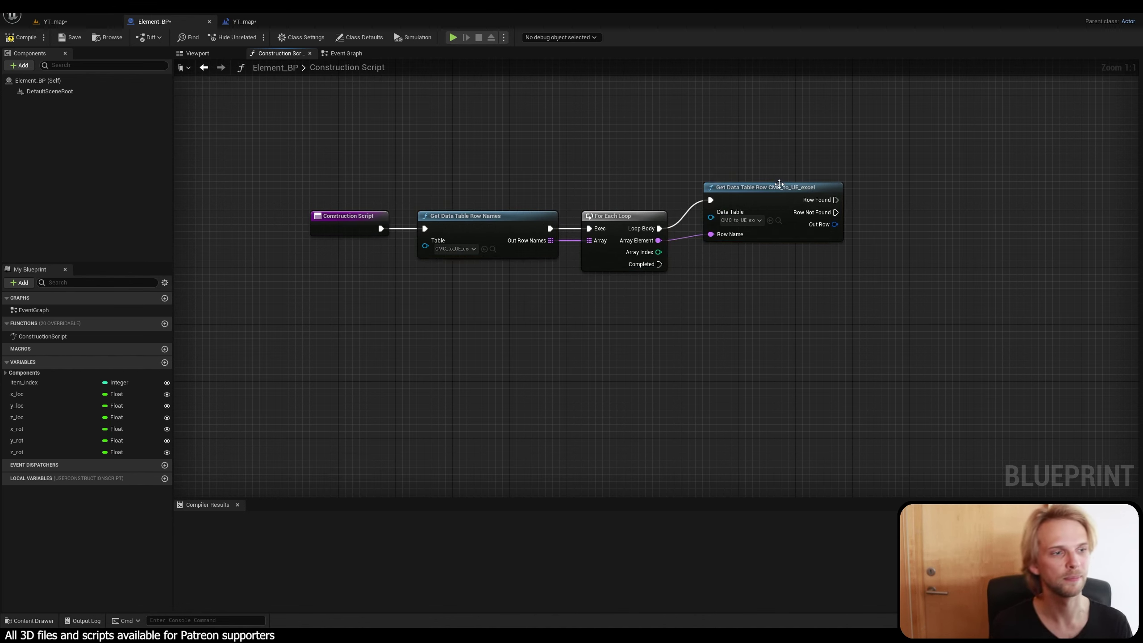
left_click_drag(775, 186, 760, 208)
left_click(761, 188)
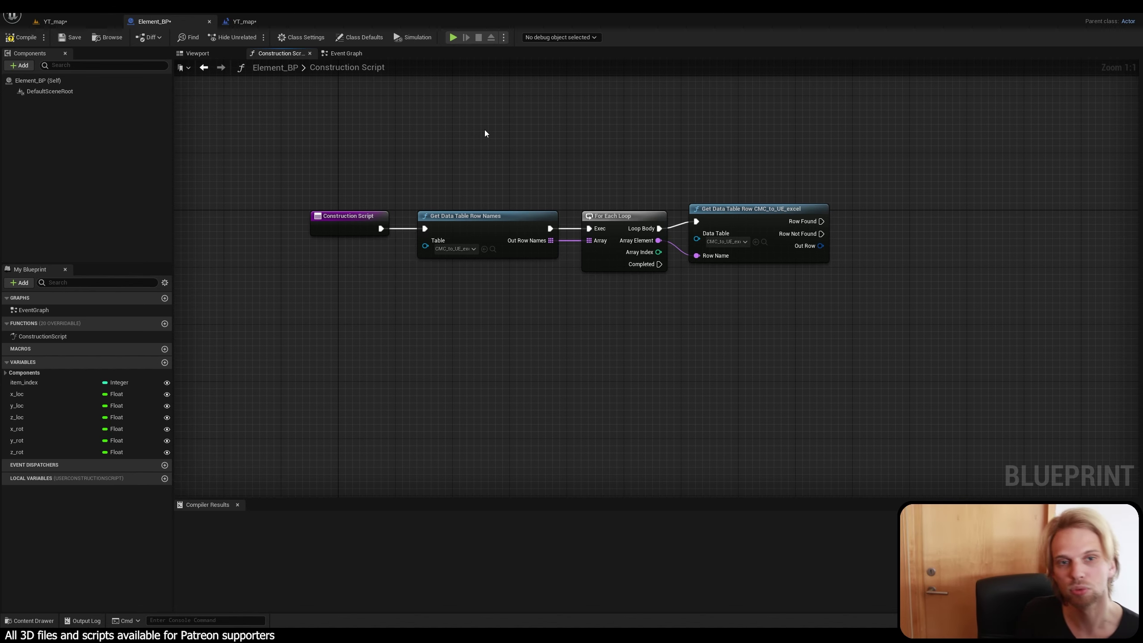
Add a Break CMC_to_UE_struct node from the Out Row output of Get Data Table Row.
right_click_drag(496, 155, 424, 160)
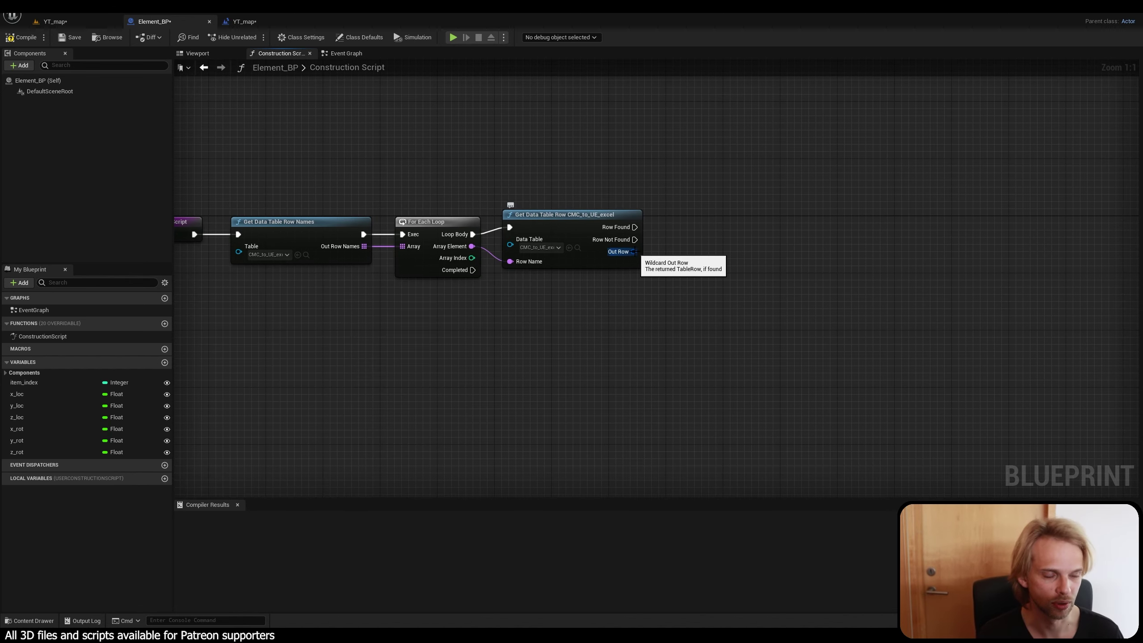
left_click_drag(635, 253, 636, 256)
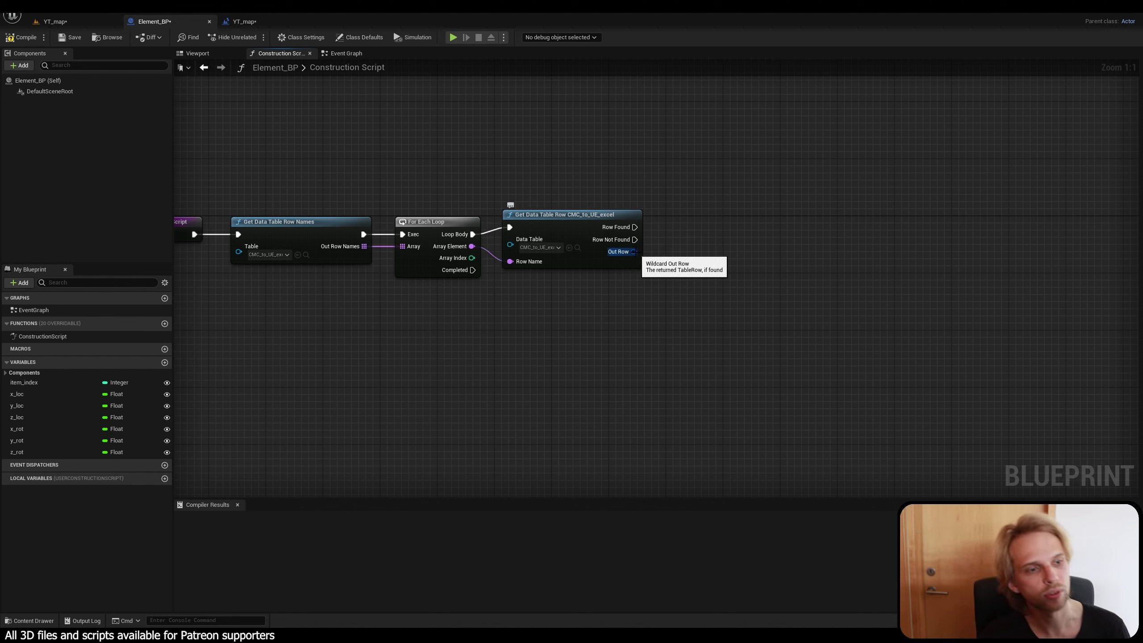
left_click_drag(634, 252, 708, 305)
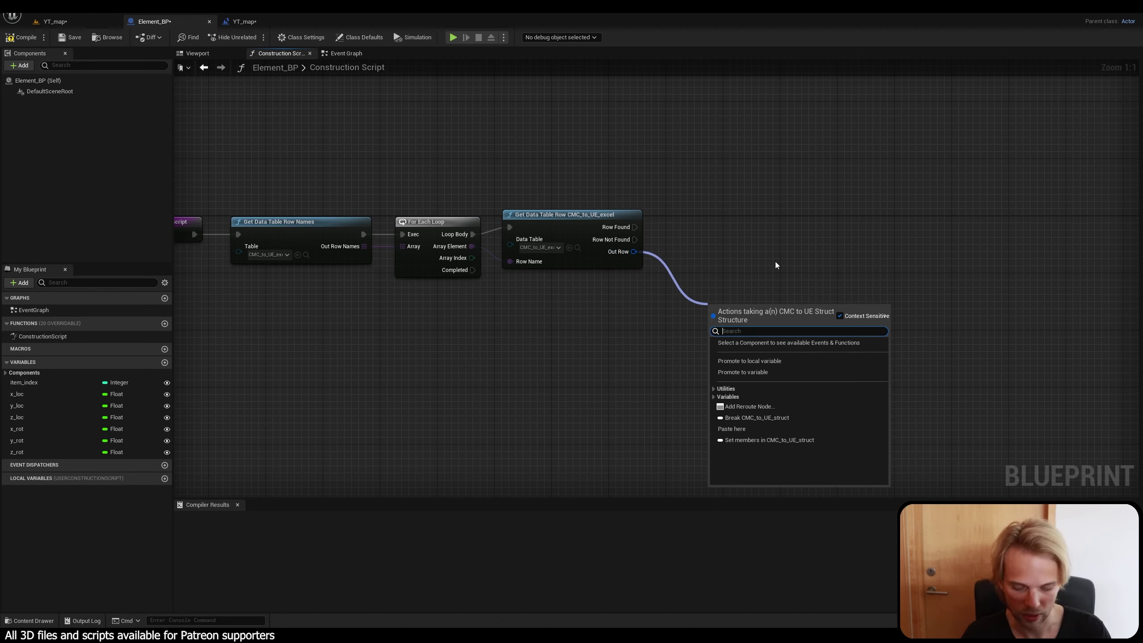
type("break")
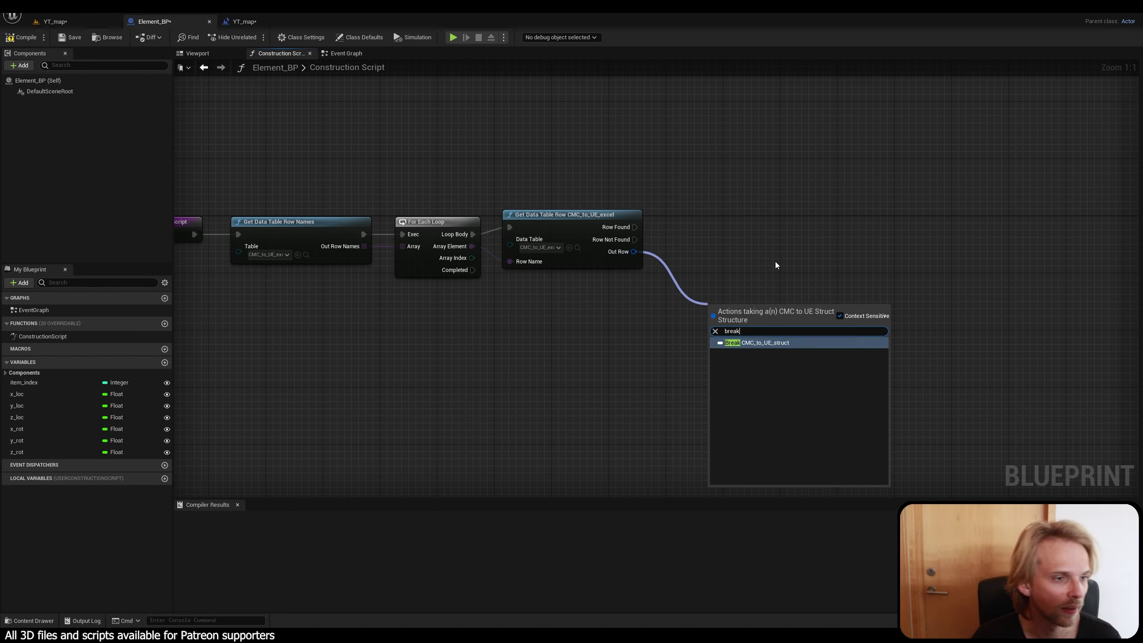
left_click(790, 342)
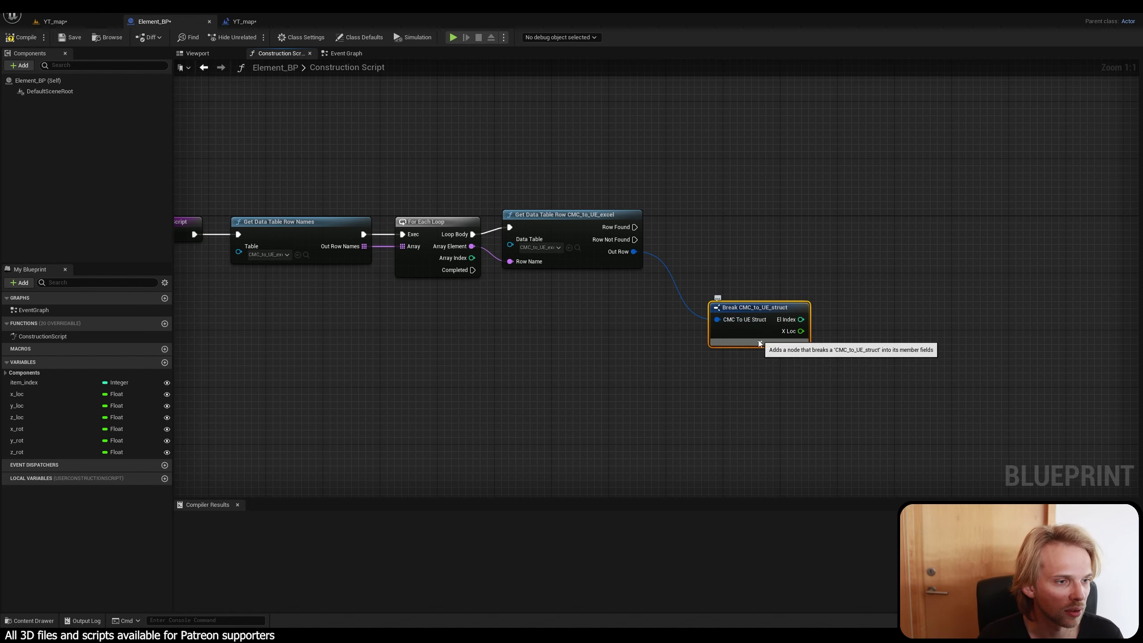
Expand the Break CMC_to_UE_struct node to expose all its outputs and place it just below and beside Get Data Table Row.
right_click_drag(760, 350, 681, 321)
left_click(680, 312)
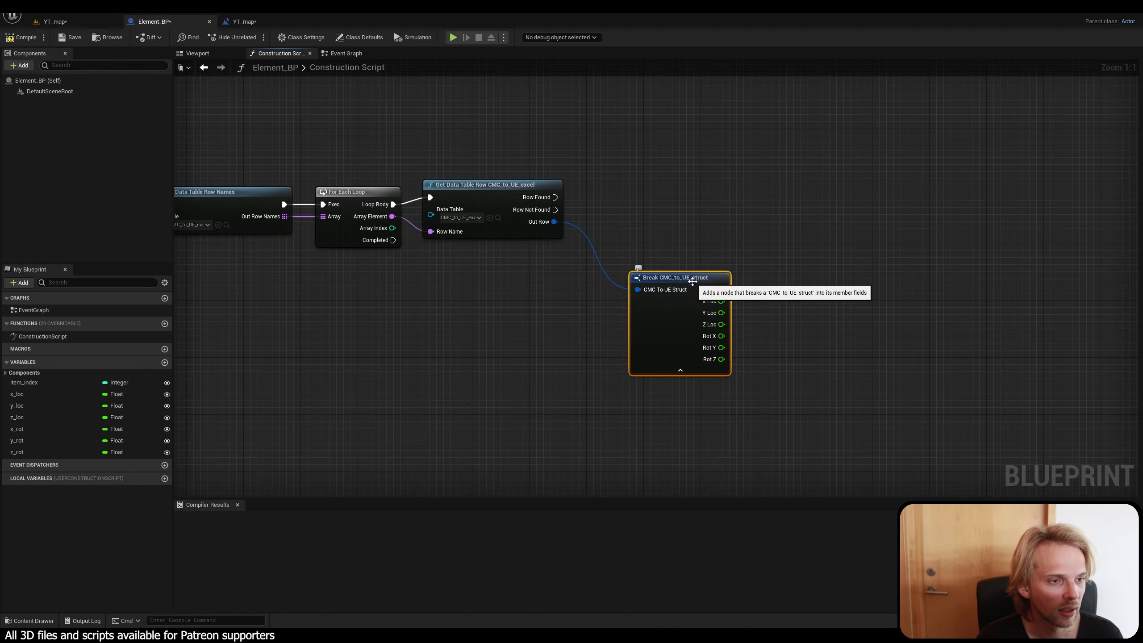
left_click_drag(689, 279, 646, 214)
right_click_drag(647, 214, 667, 248)
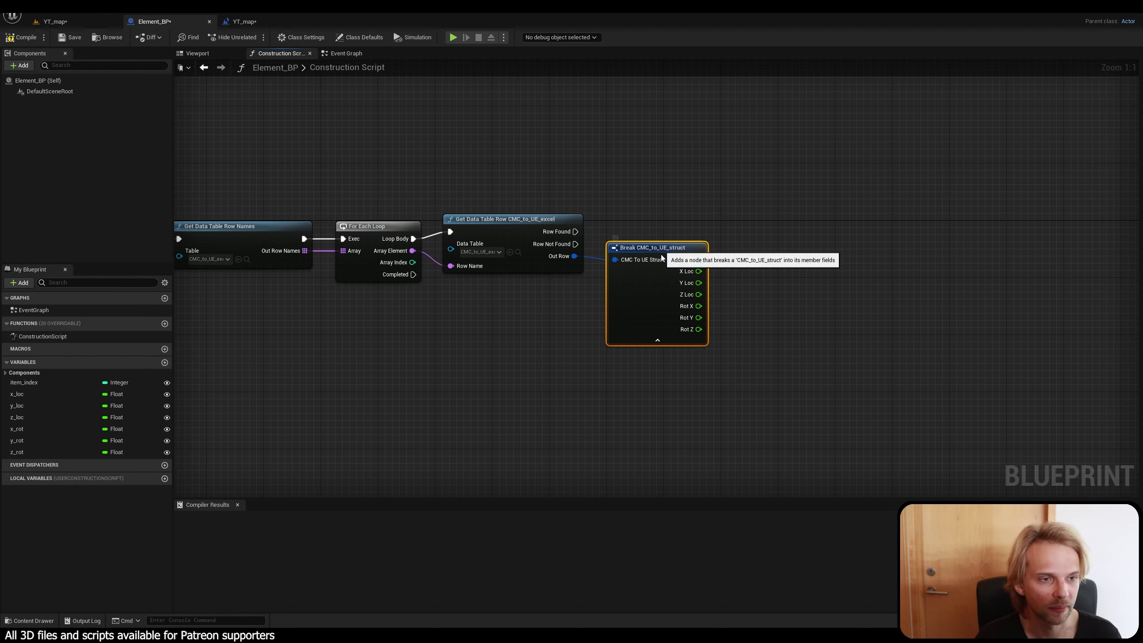
left_click_drag(660, 248, 660, 268)
right_click_drag(660, 213, 715, 228)
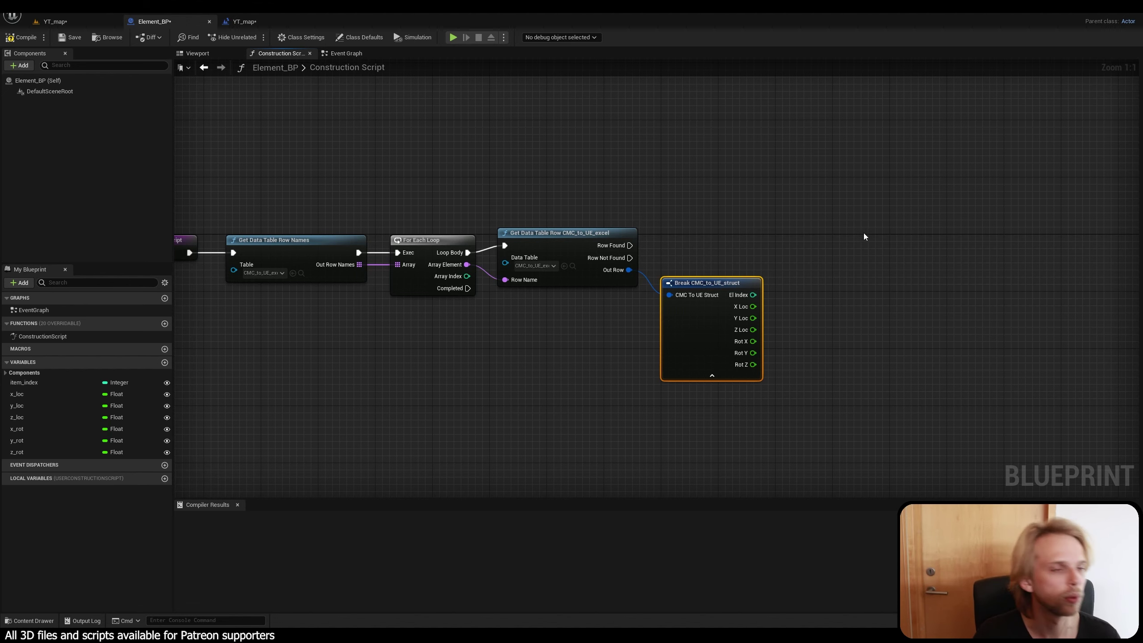
Add an Add Instanced Static Mesh Component node to the construction script and place it beyond the Break CMC_to_UE_struct node.
right_click_drag(914, 198, 807, 239)
right_click(807, 242)
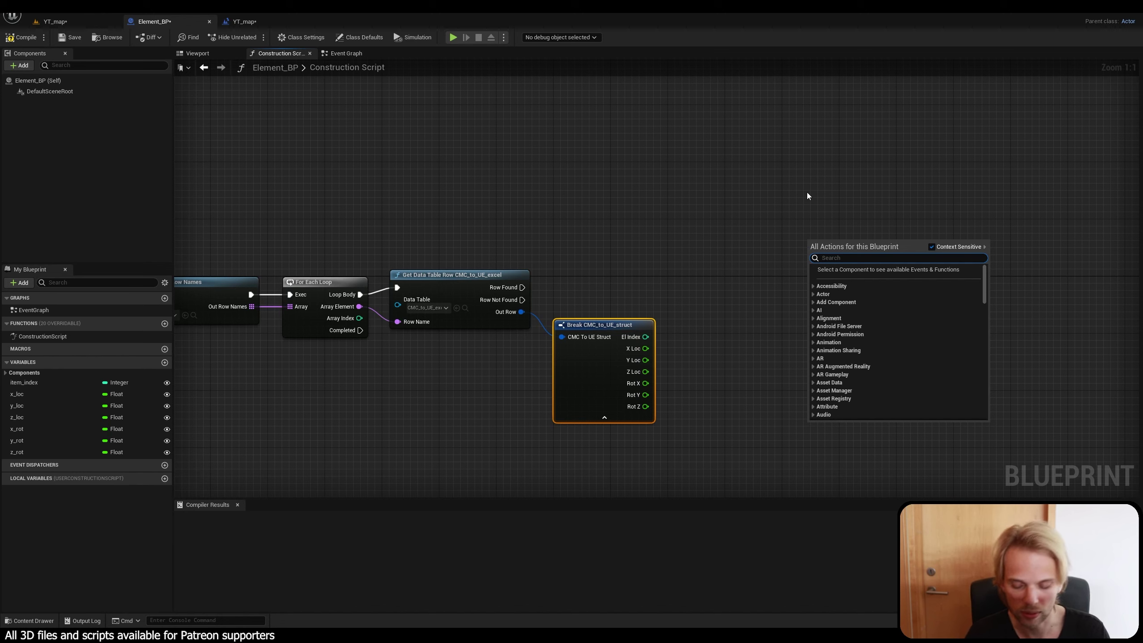
type("add insta")
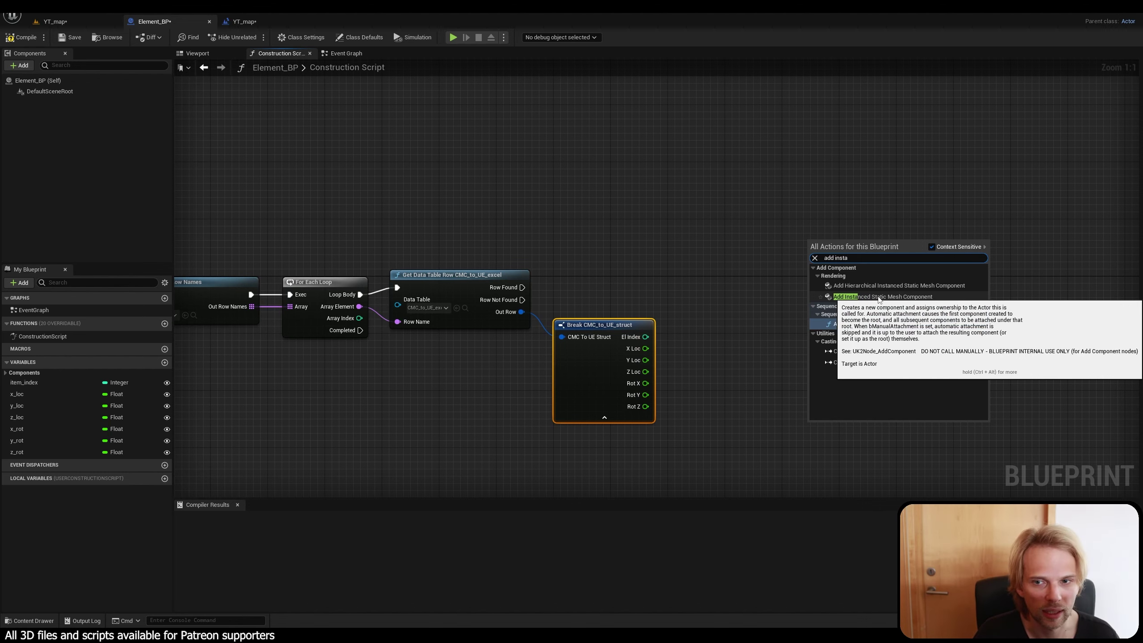
left_click(879, 298)
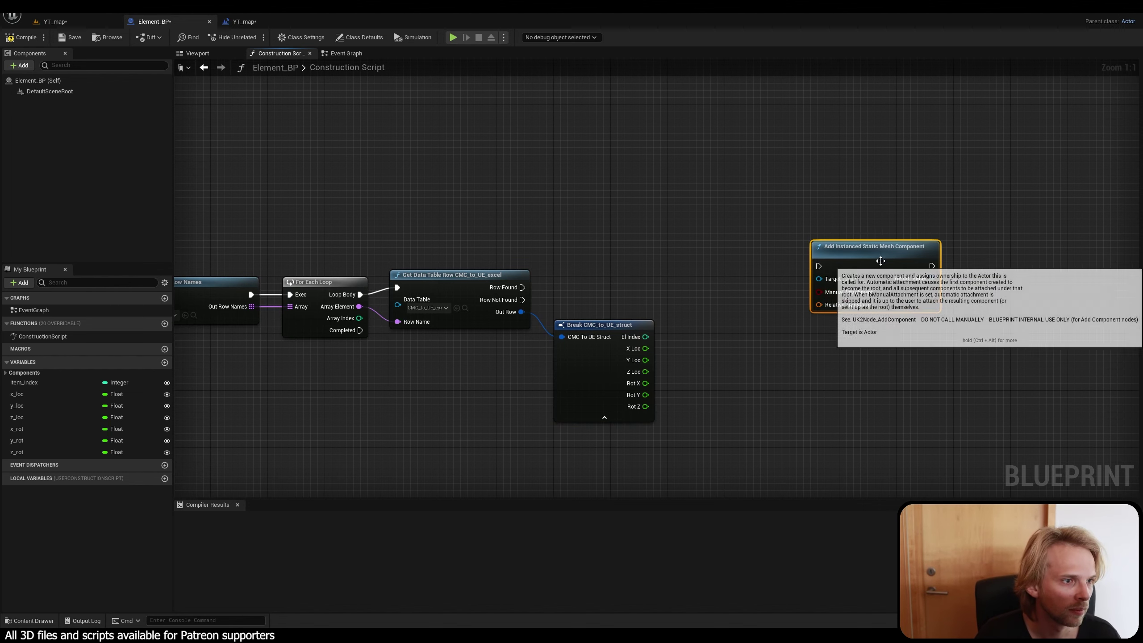
left_click(716, 261)
right_click_drag(696, 265, 765, 275)
left_click_drag(937, 266, 956, 292)
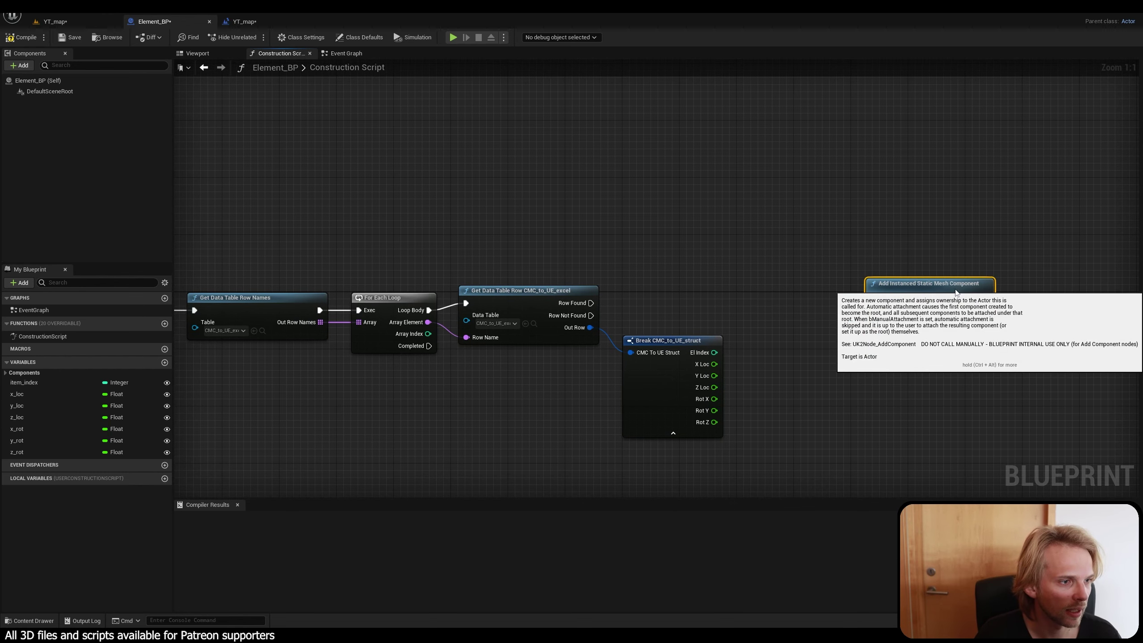
right_click_drag(956, 292, 963, 258)
Connect Row Found of Get Data Table Row to Add Instanced Static Mesh Component and move that node farther along the chain.
left_click(553, 262)
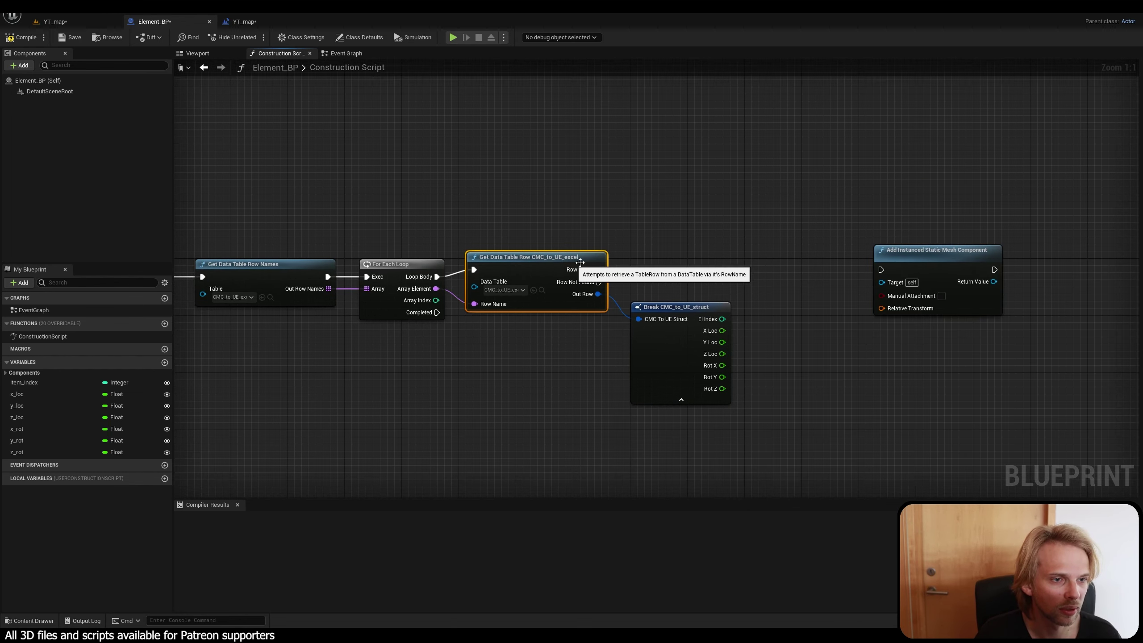
right_click_drag(579, 262, 516, 247)
left_click_drag(536, 255, 899, 247)
right_click_drag(834, 283, 751, 258)
right_click_drag(808, 324, 743, 279)
left_click_drag(758, 179, 858, 181)
left_click(666, 310)
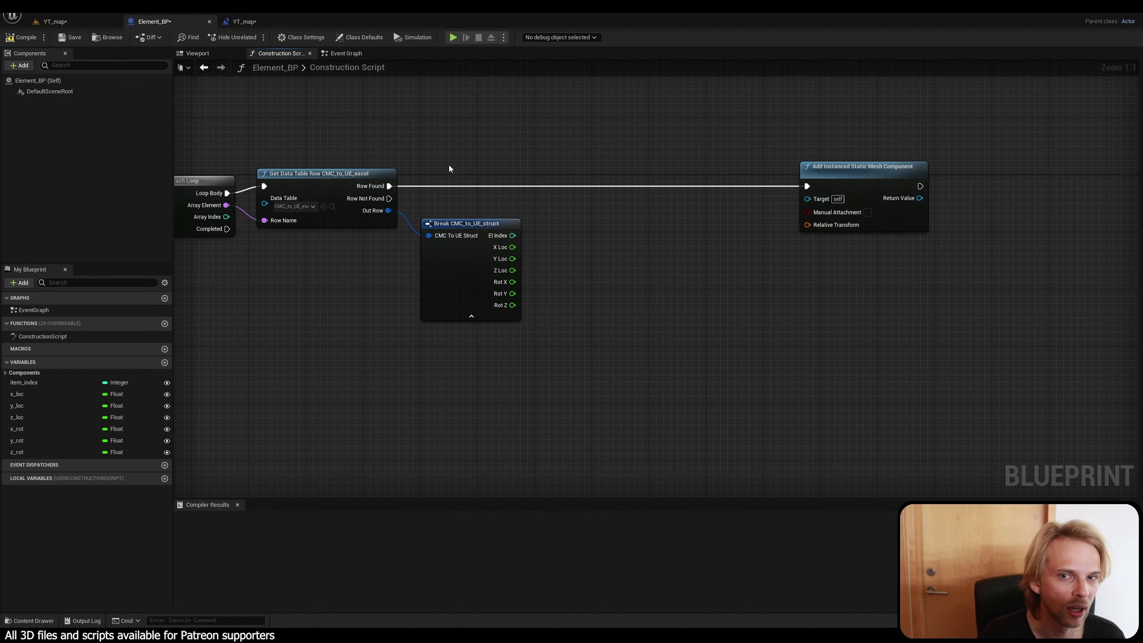
right_click_drag(448, 164, 602, 257)
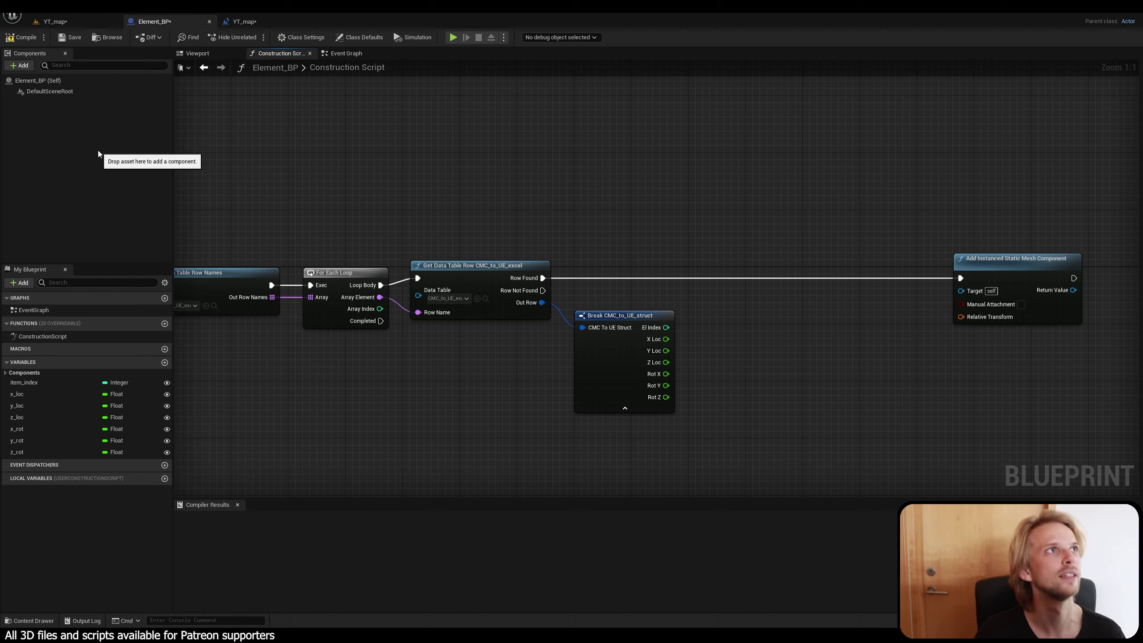
Add an Instanced Static Mesh component under DefaultSceneRoot and name it 01.
left_click(73, 92)
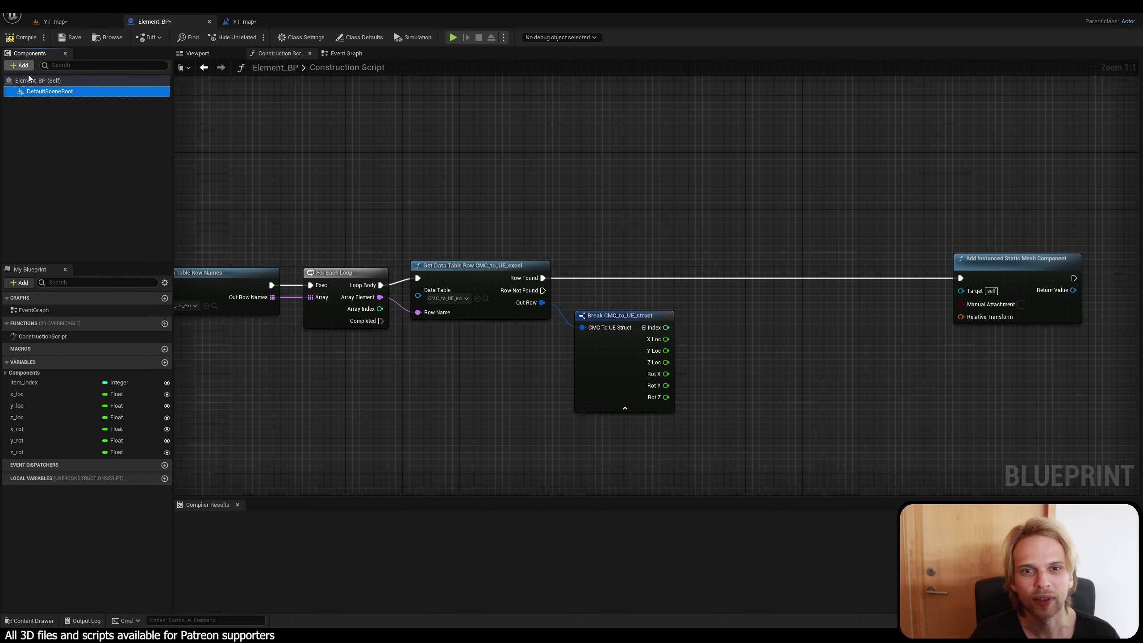
left_click(202, 53)
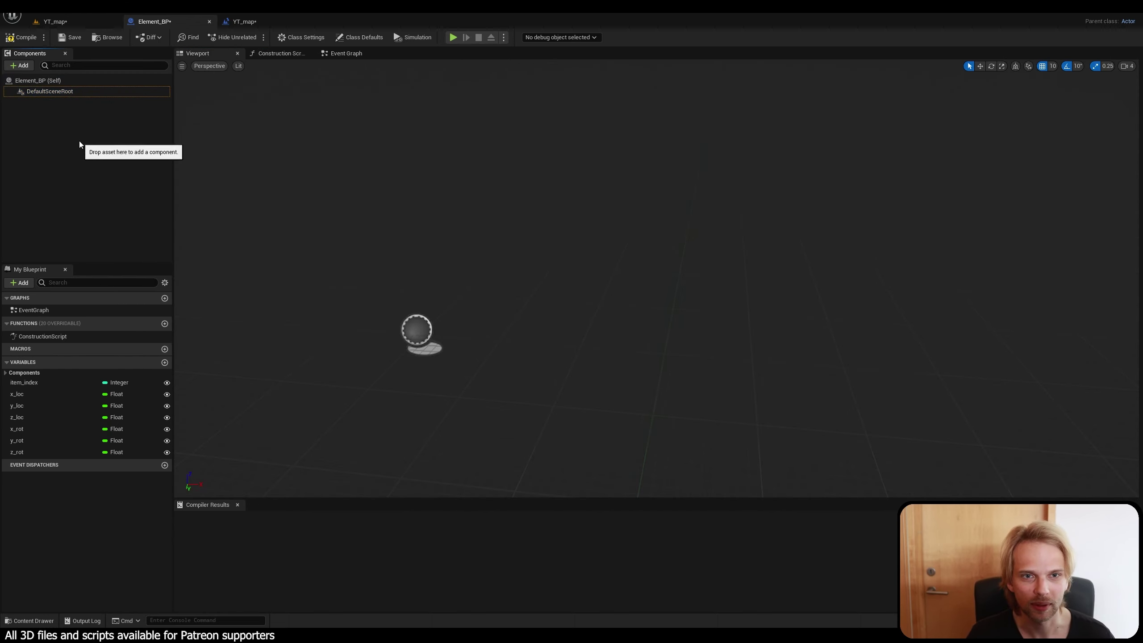
left_click(41, 93)
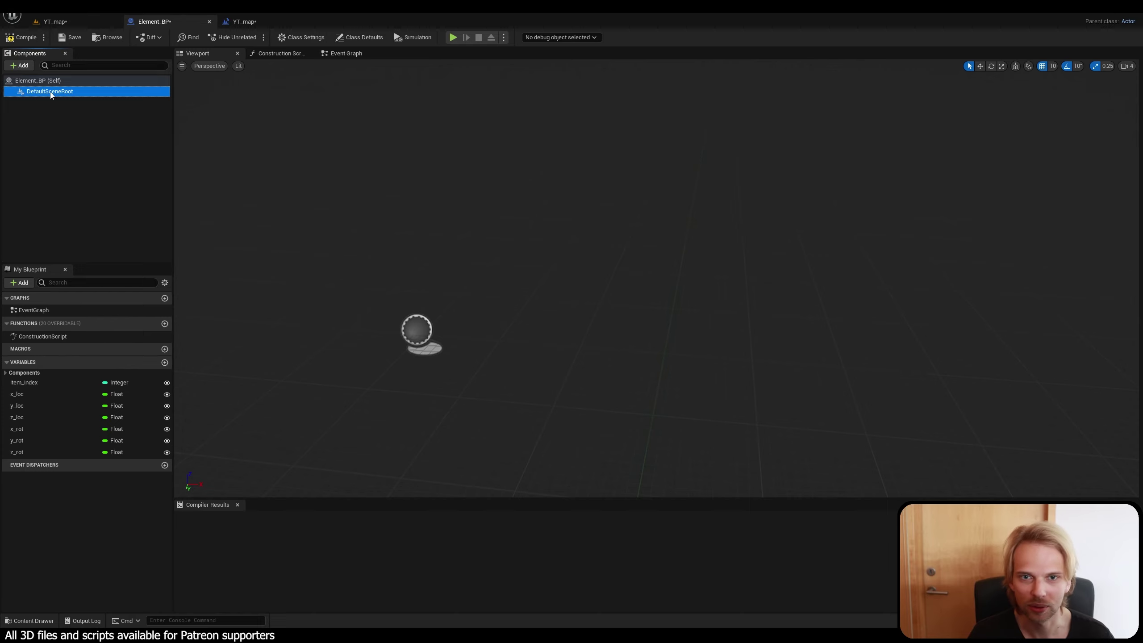
left_click(28, 69)
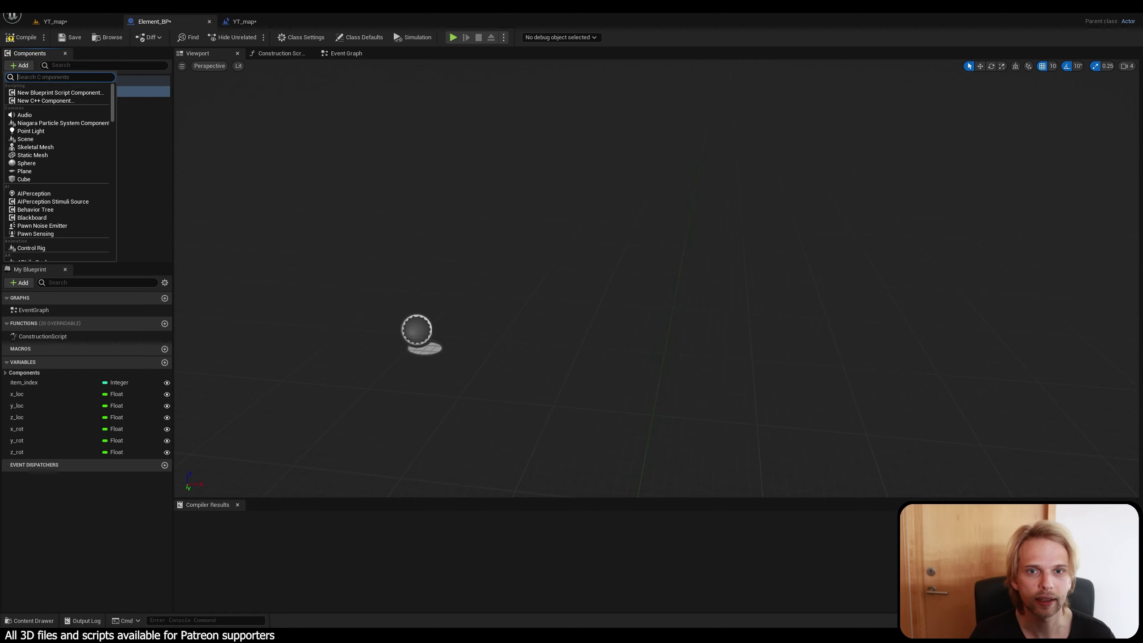
type("in")
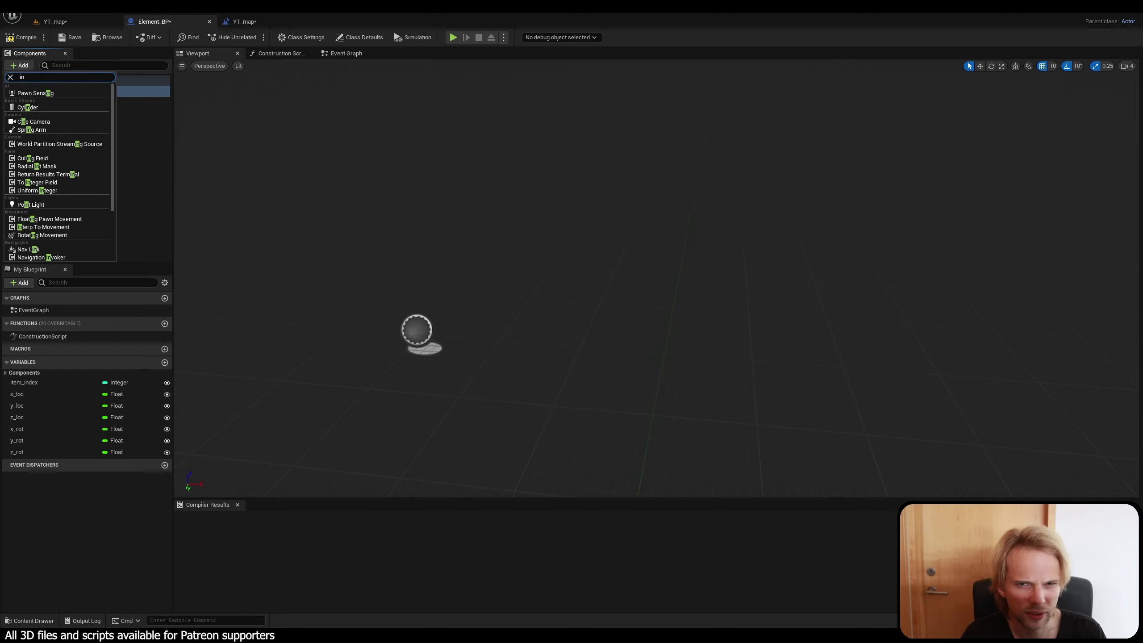
type("sta")
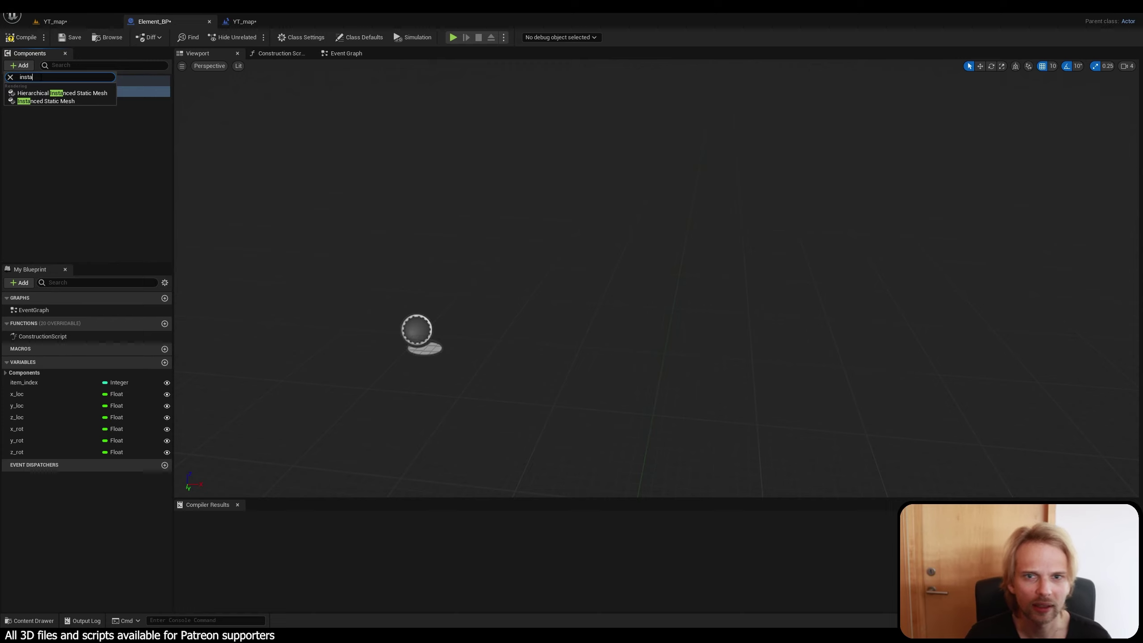
left_click(47, 102)
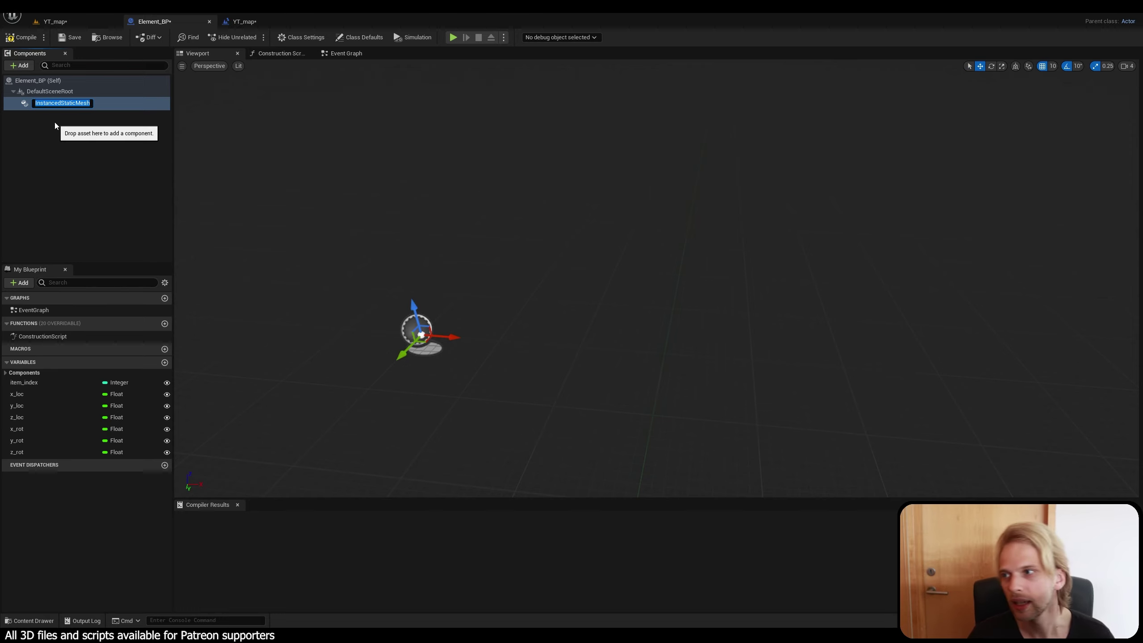
type("01")
key("Return")
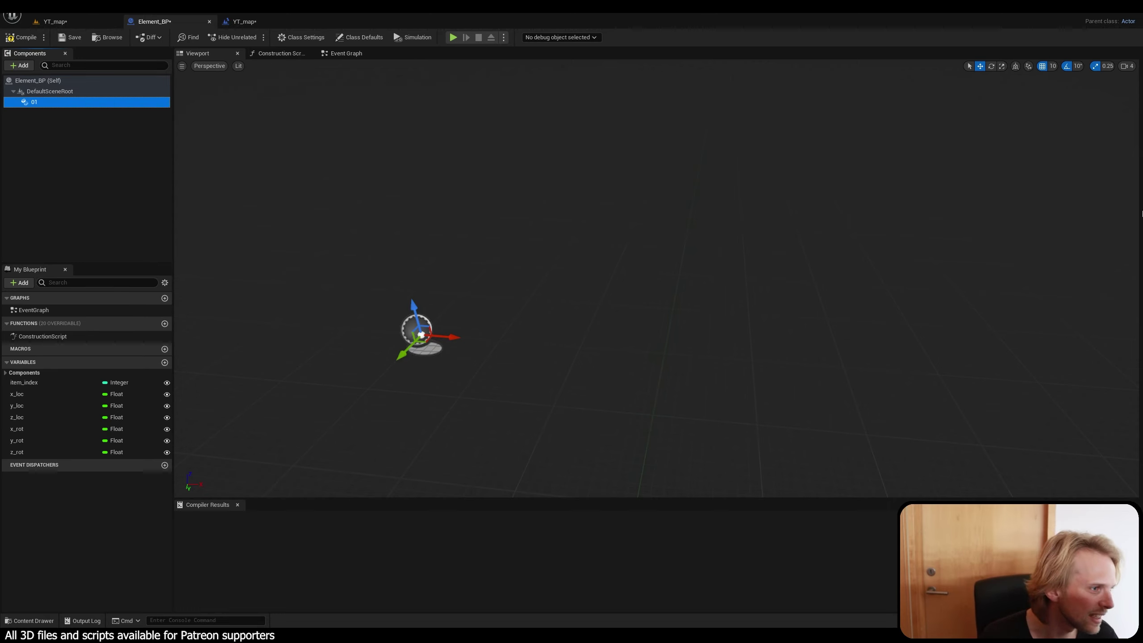
Reveal the component details and assign static mesh 01 to the 01 component.
left_click_drag(1139, 211, 901, 214)
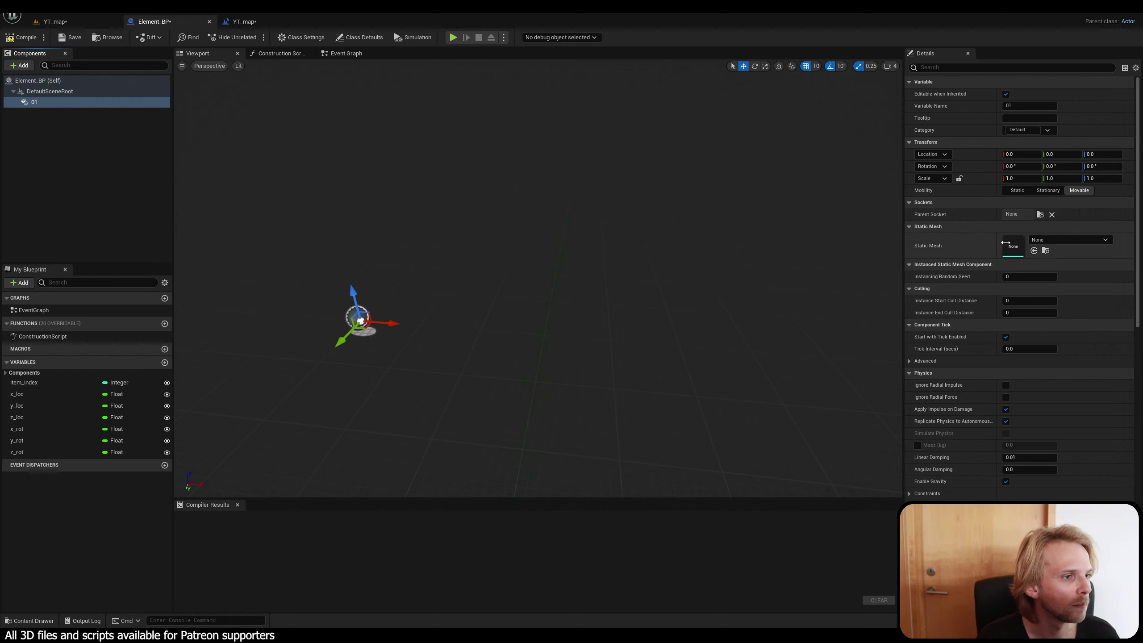
left_click(51, 133)
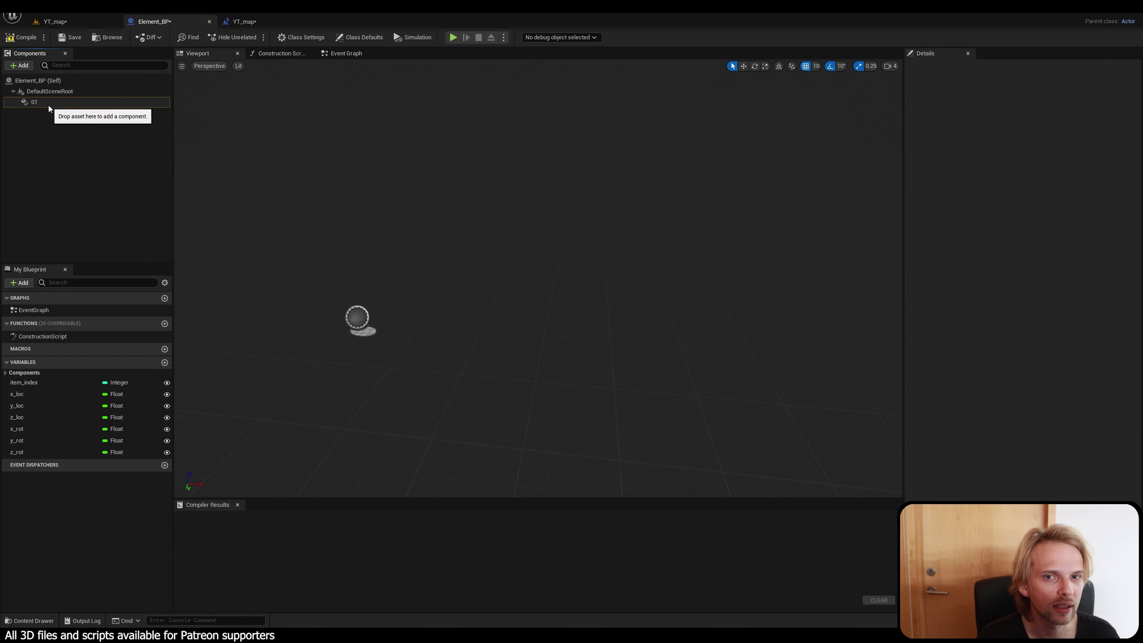
left_click(36, 103)
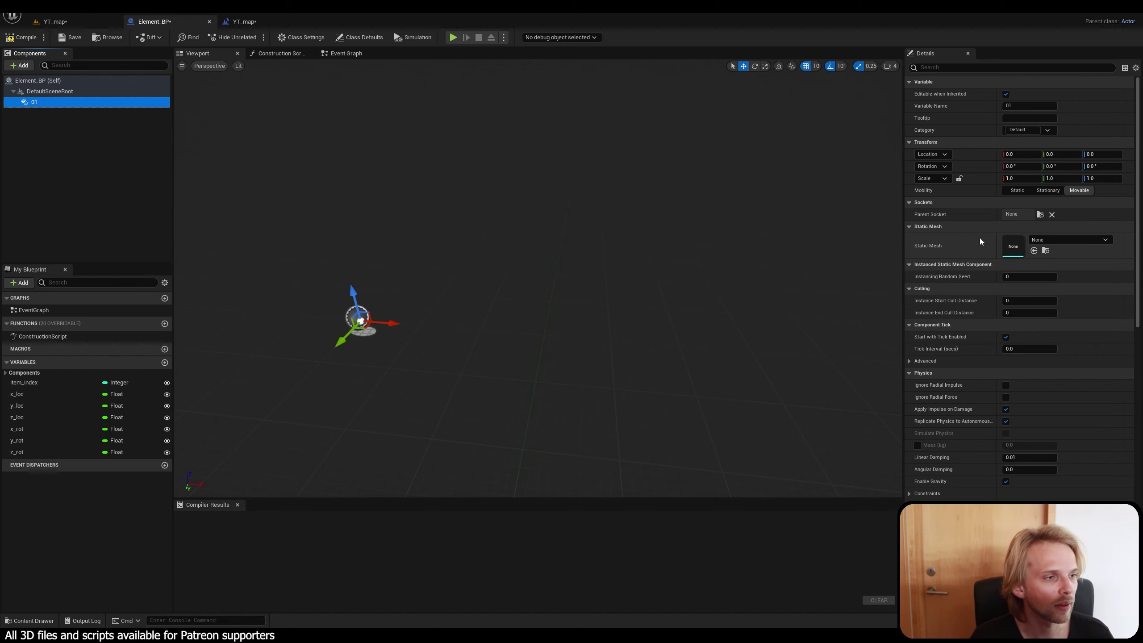
left_click(1085, 241)
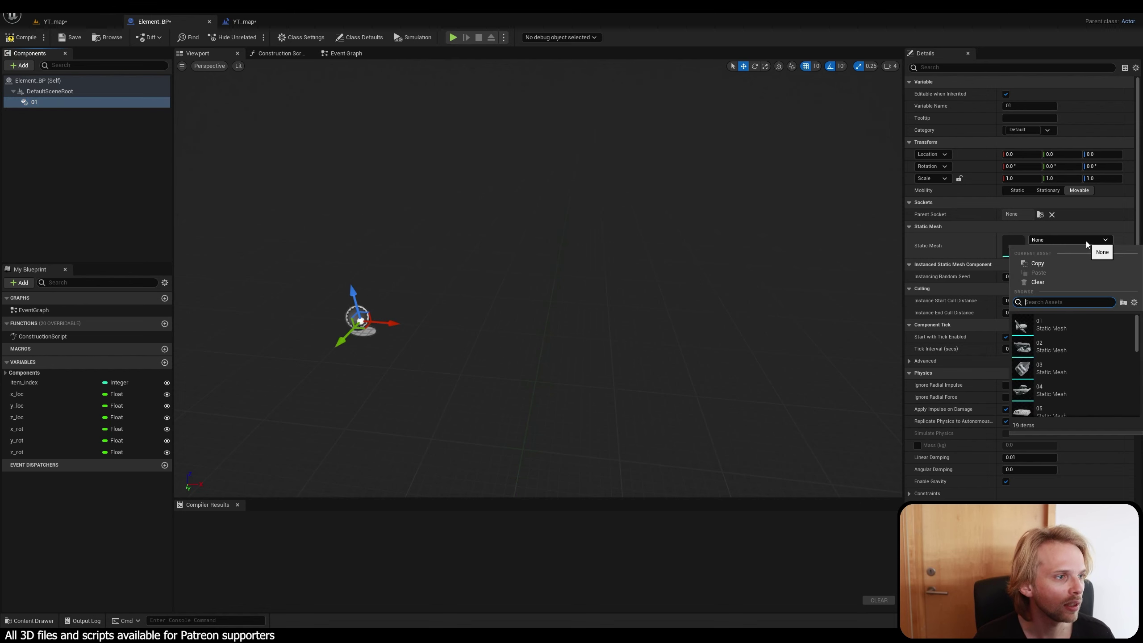
left_click(1058, 326)
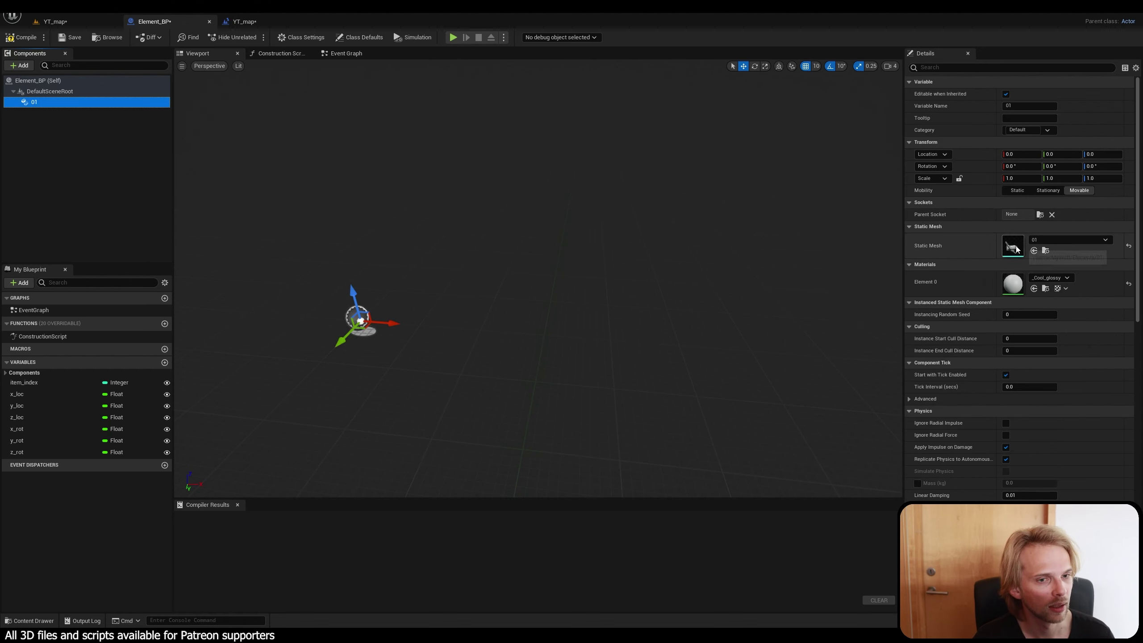
left_click(98, 140)
left_click(41, 102)
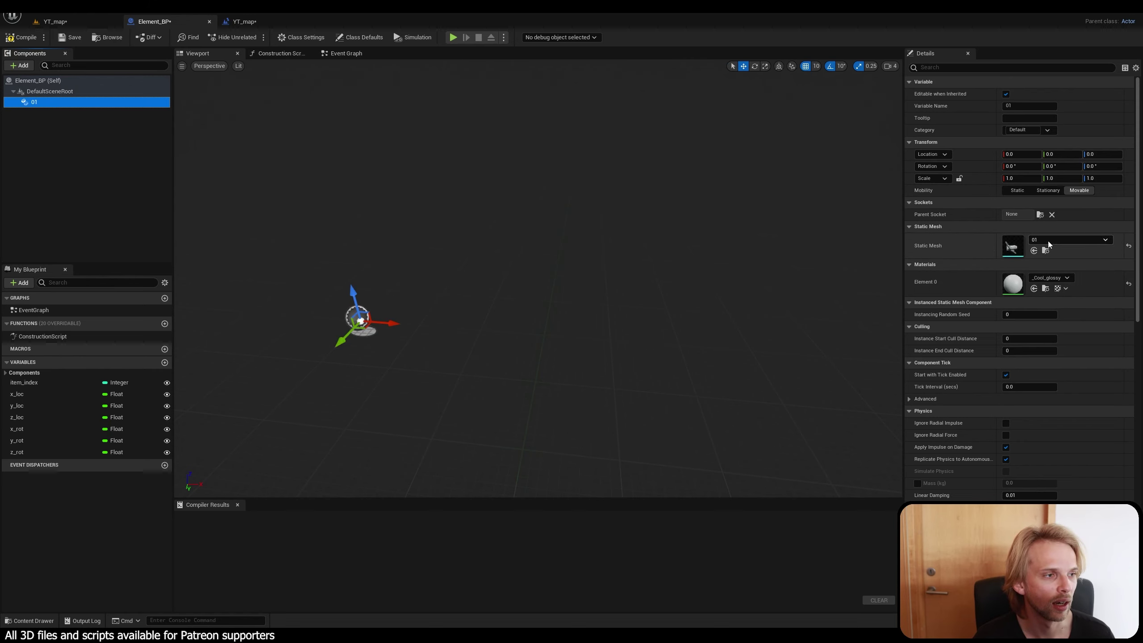
left_click(62, 143)
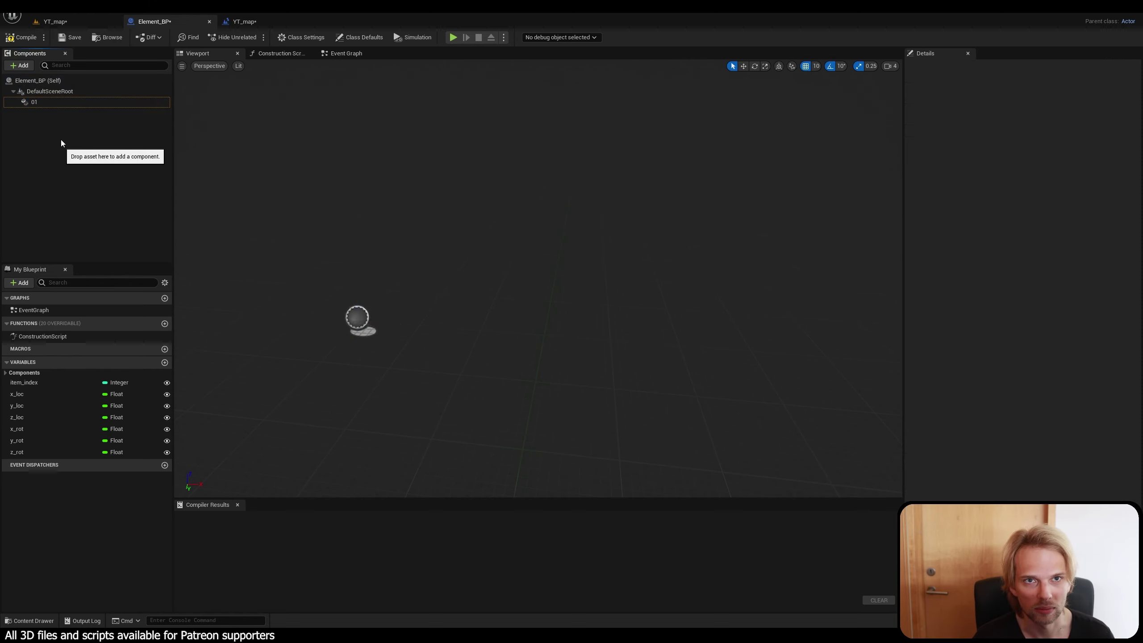
Duplicate the 01 component thirteen times so there are 14 instanced static mesh components under DefaultSceneRoot.
left_click(52, 105)
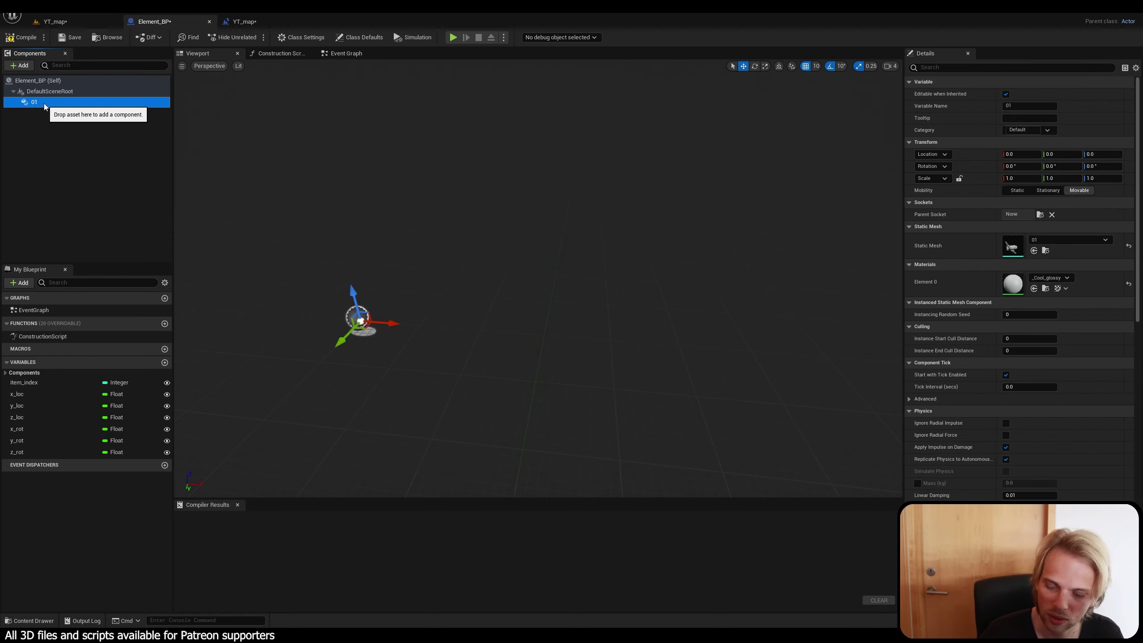
key("ctrl+d")
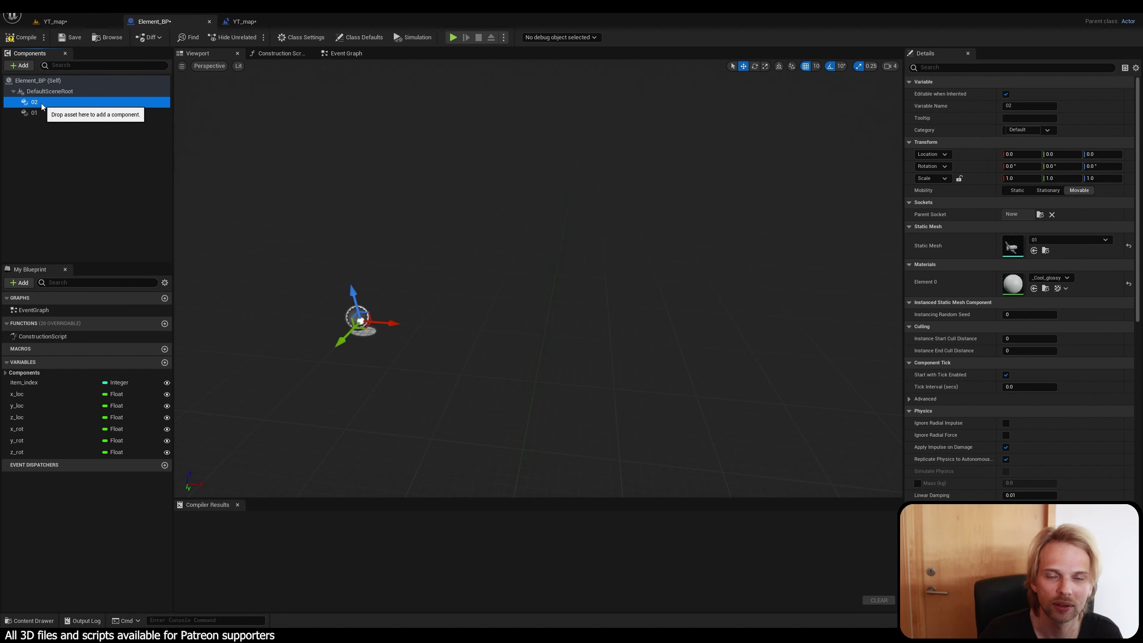
key("ctrl+d")
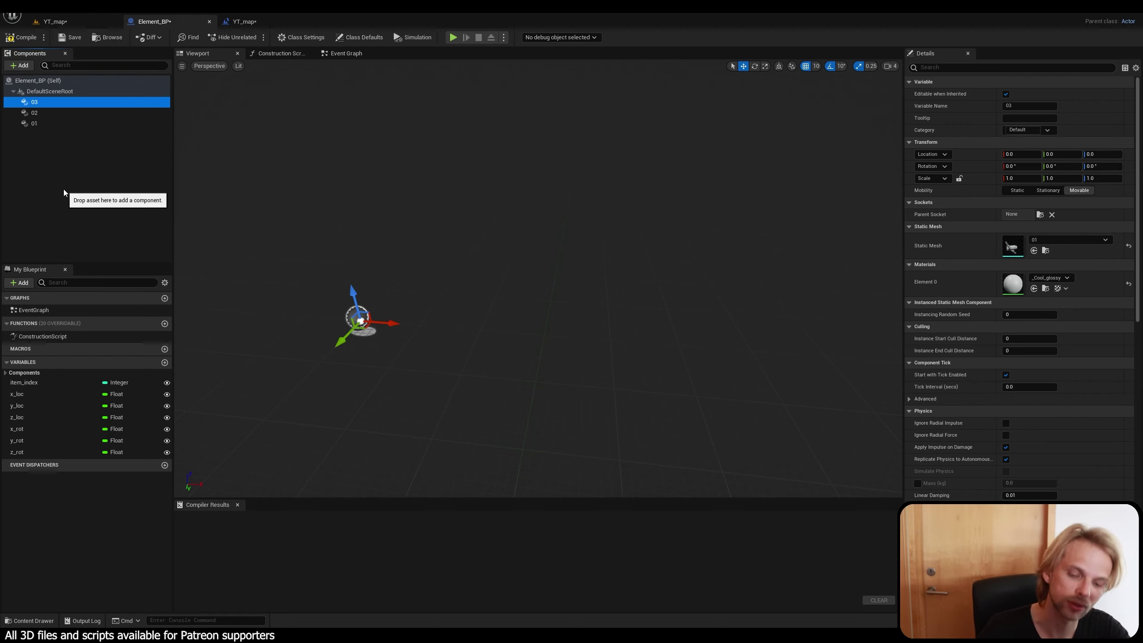
key("ctrl+d")
key("ctrl+d")
key("ctrl+d")
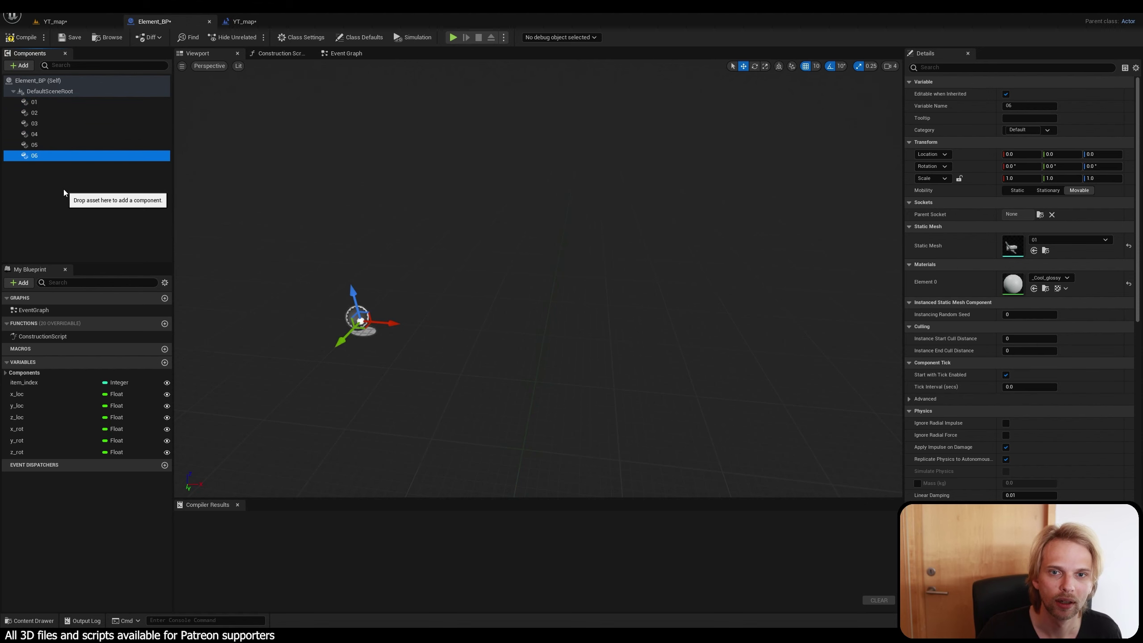
key("ctrl+d")
key("ctrl+d")
key("ctrl+d")
key("ctrl+d")
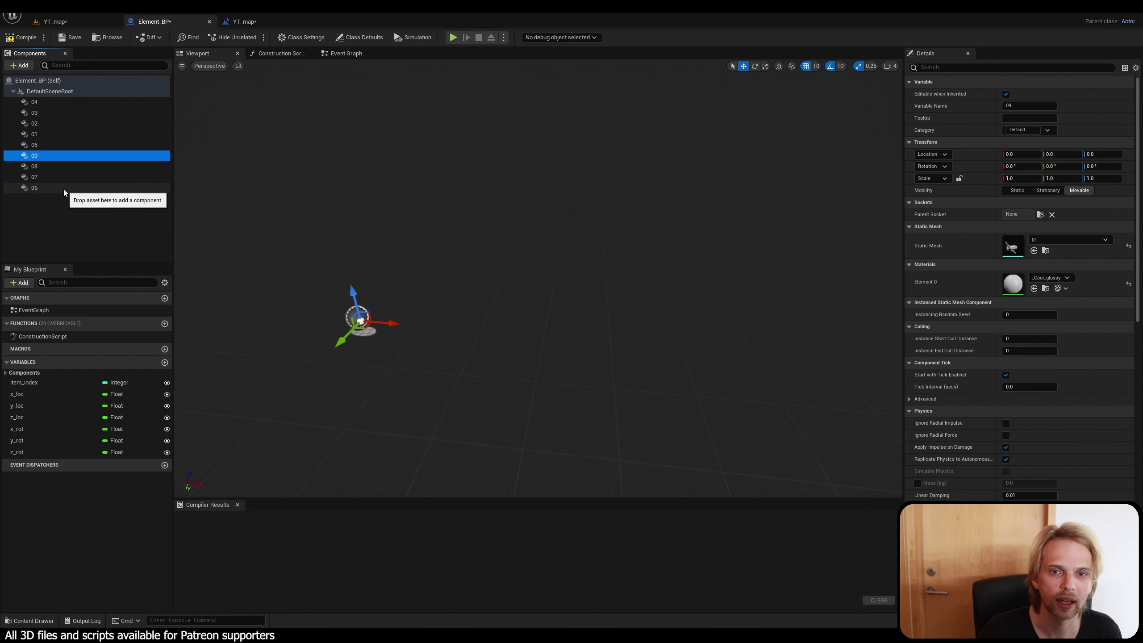
key("ctrl+d")
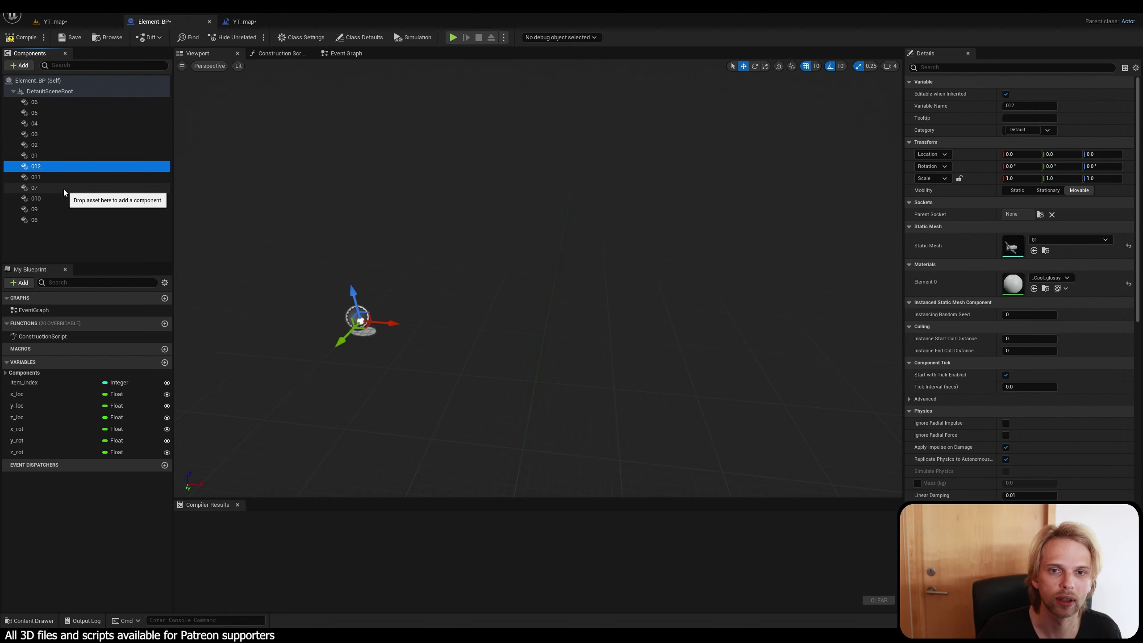
key("ctrl+d")
key("ctrl+d")
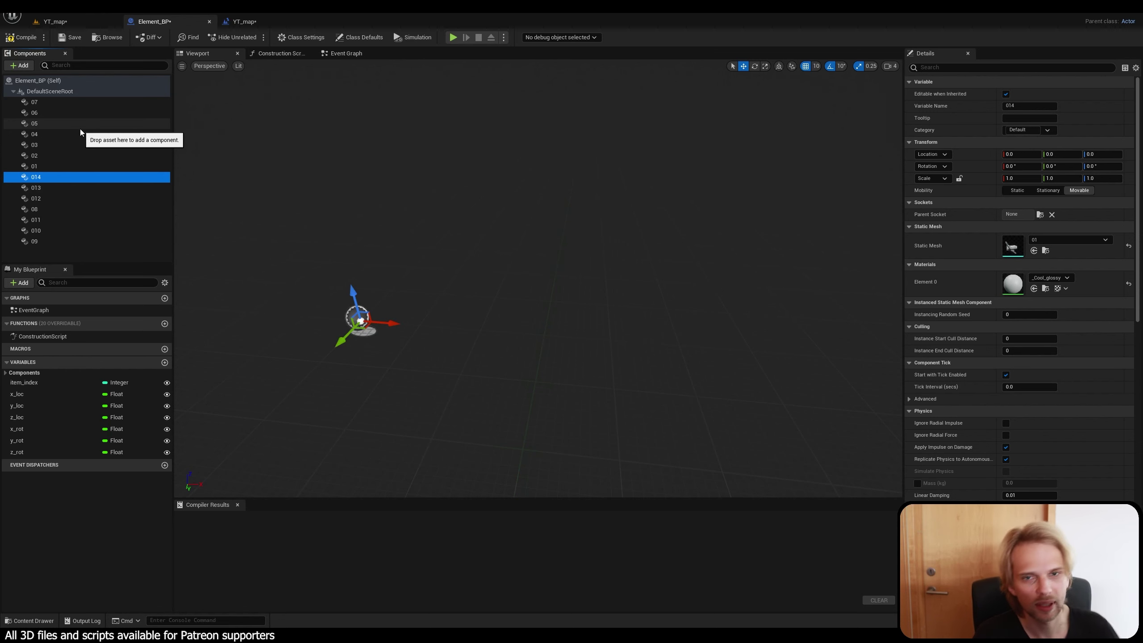
Open the static mesh choices for the 02 component, and assign static mesh 03 to the 03 component.
left_click(57, 166)
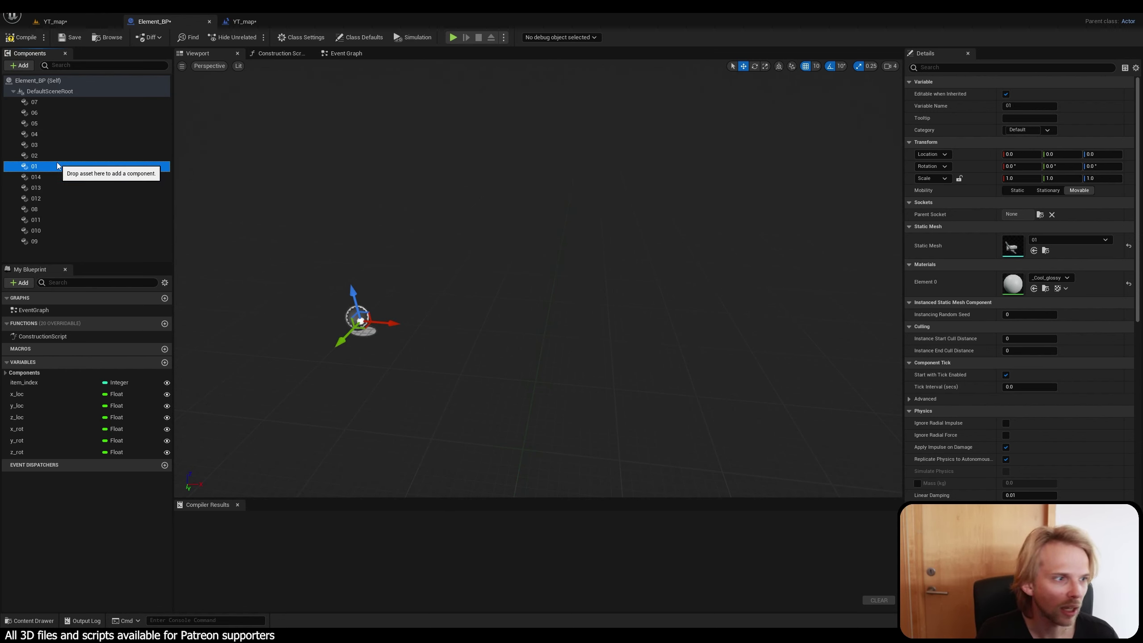
left_click(54, 155)
right_click(1010, 247)
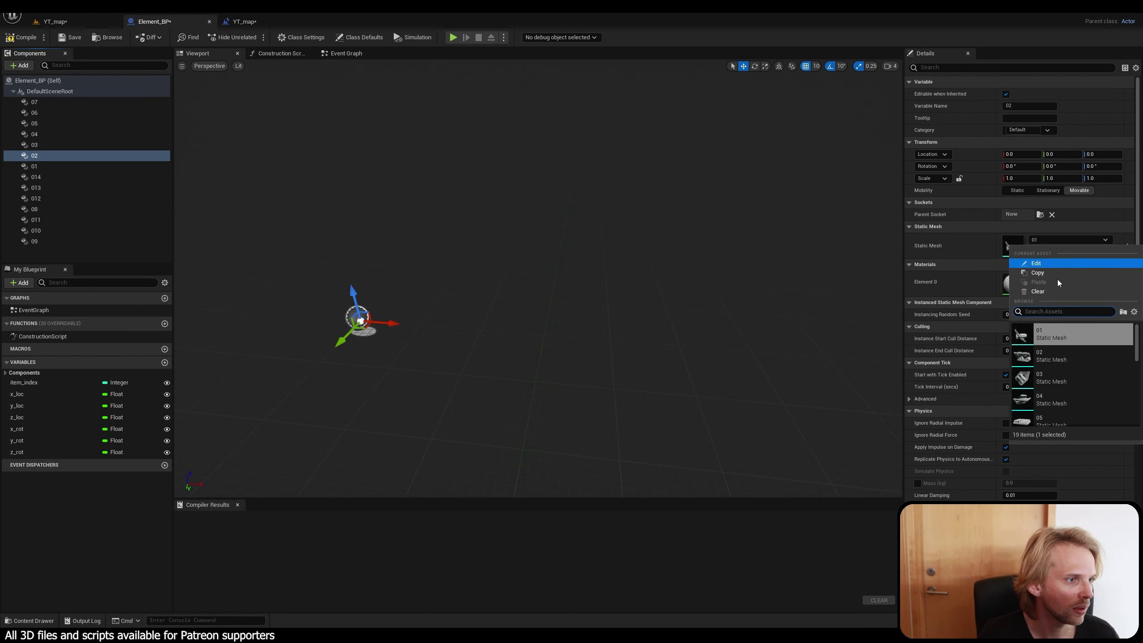
key("Escape")
left_click(62, 146)
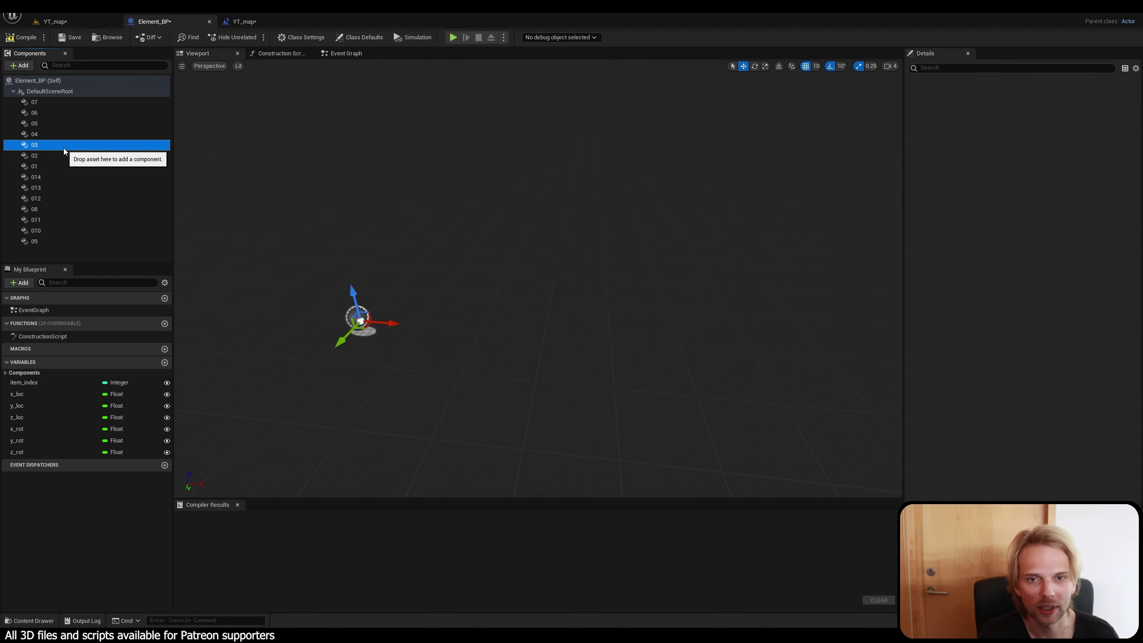
left_click(1080, 240)
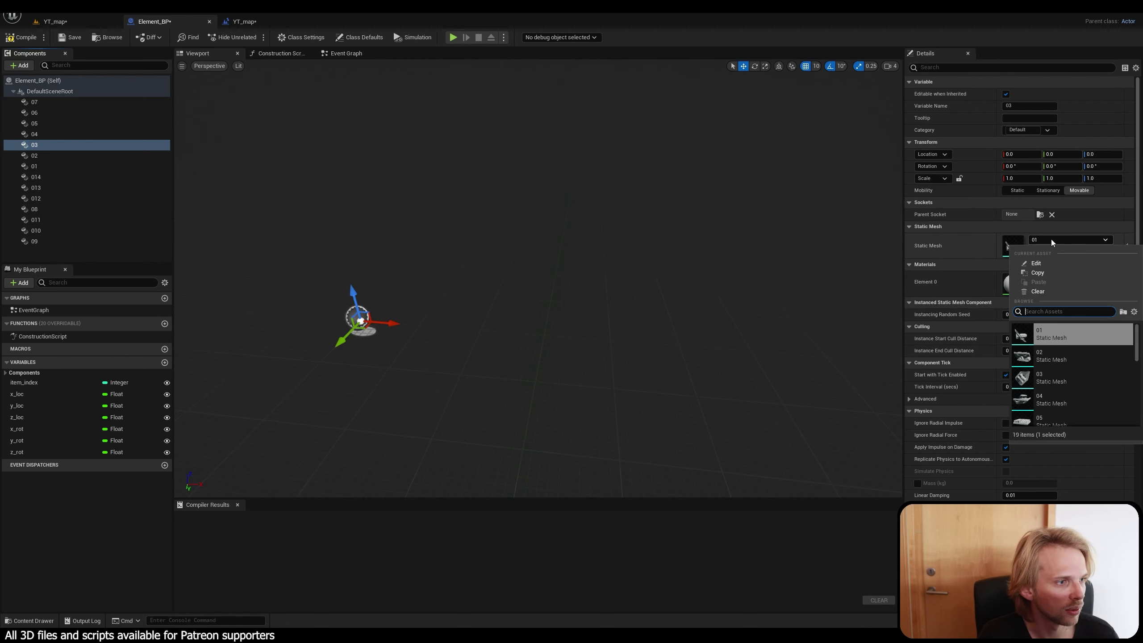
left_click(1059, 381)
Assign static mesh 04 to the 04 instanced static mesh component.
left_click(54, 134)
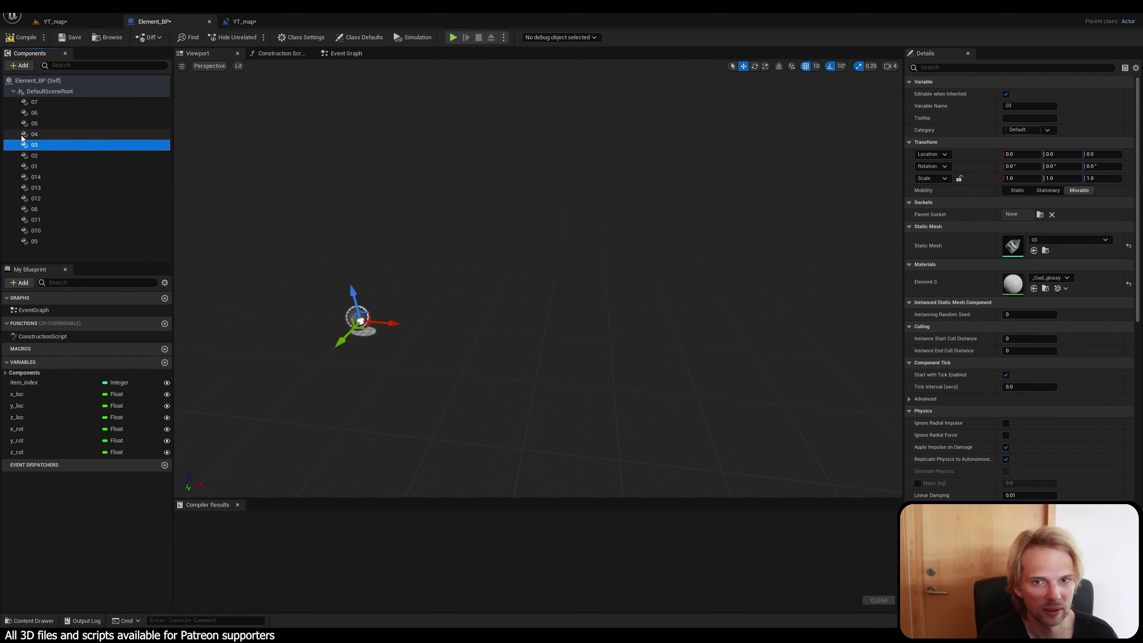
left_click(1058, 241)
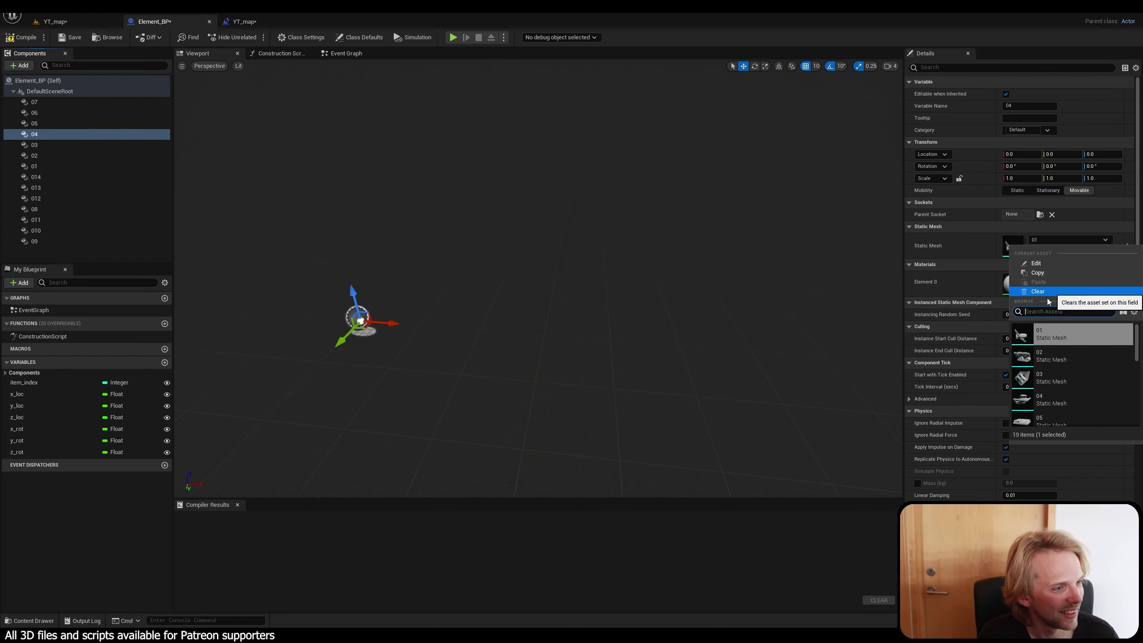
left_click(1058, 378)
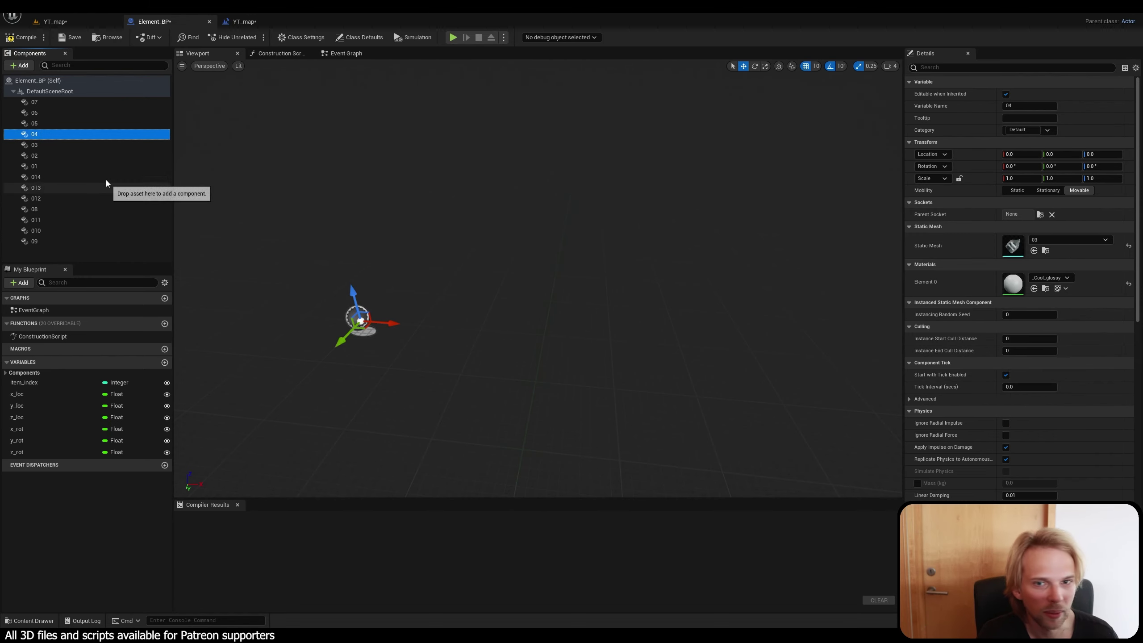
left_click(1048, 239)
left_click(1071, 400)
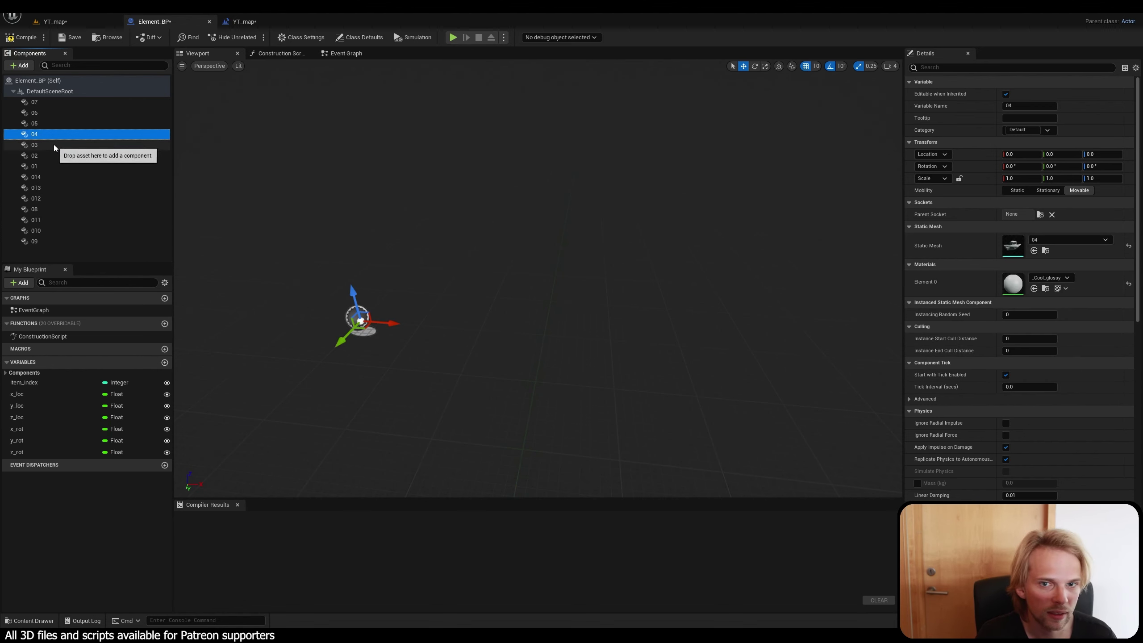
Assign static mesh 05 to the 05 component and static mesh 06 to the 06 component.
left_click(36, 123)
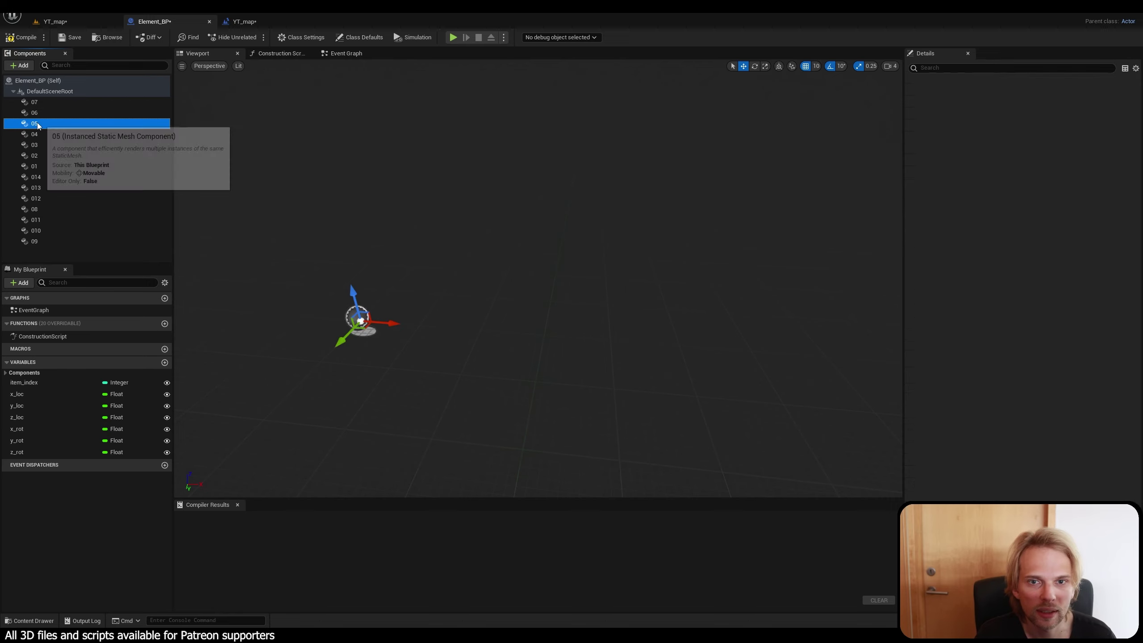
left_click(1067, 240)
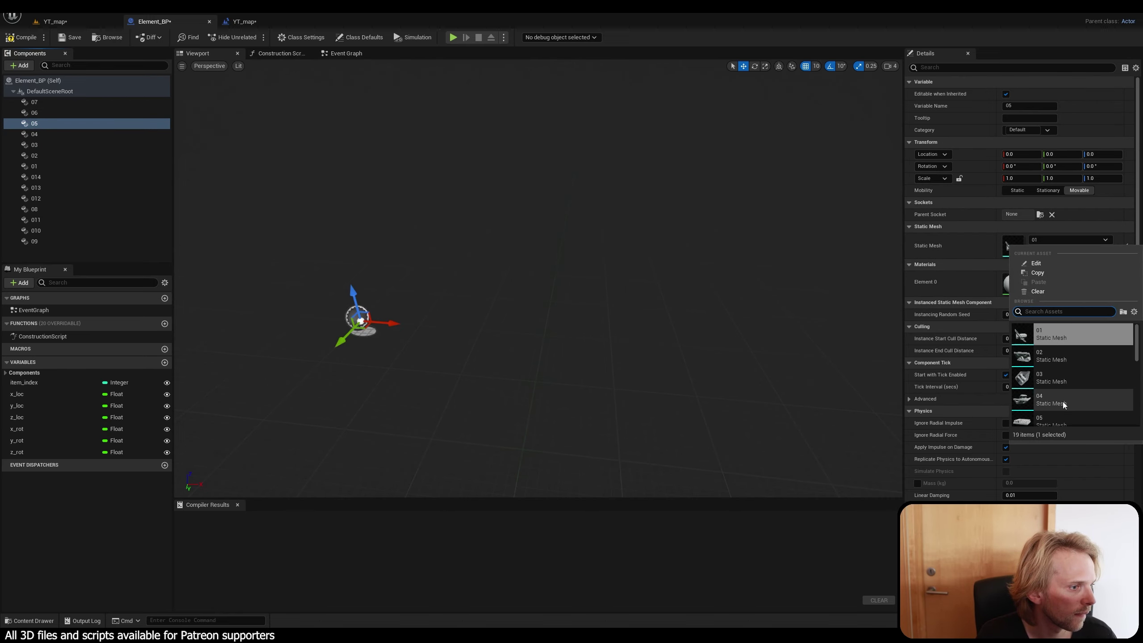
left_click(1044, 421)
left_click(127, 124)
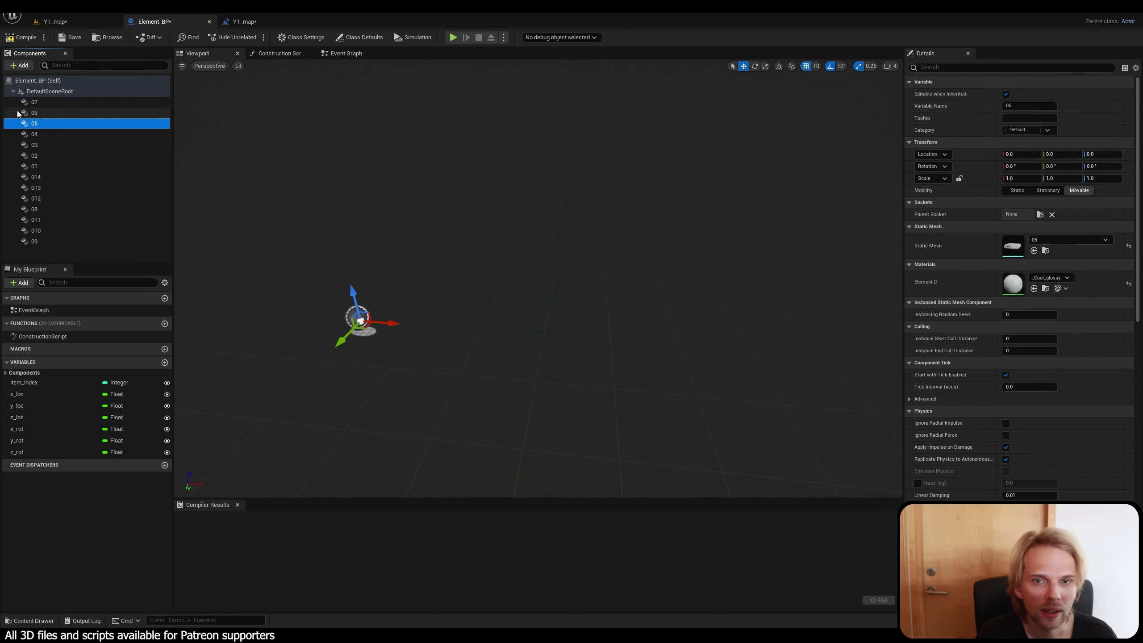
left_click(18, 114)
left_click(1079, 241)
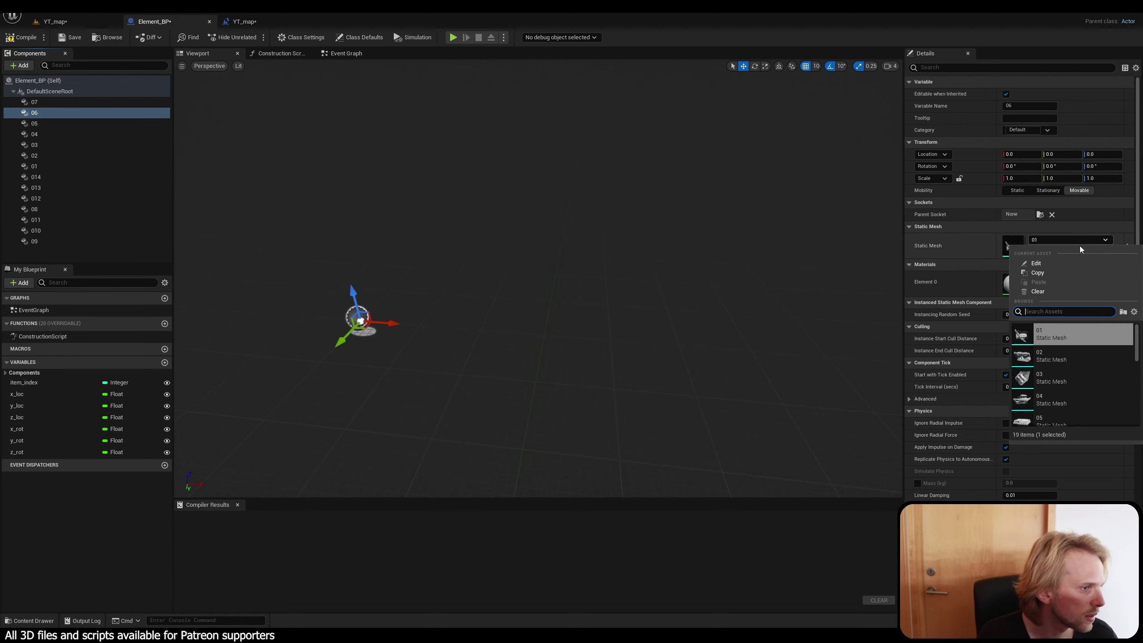
scroll(1071, 388, "down", 1)
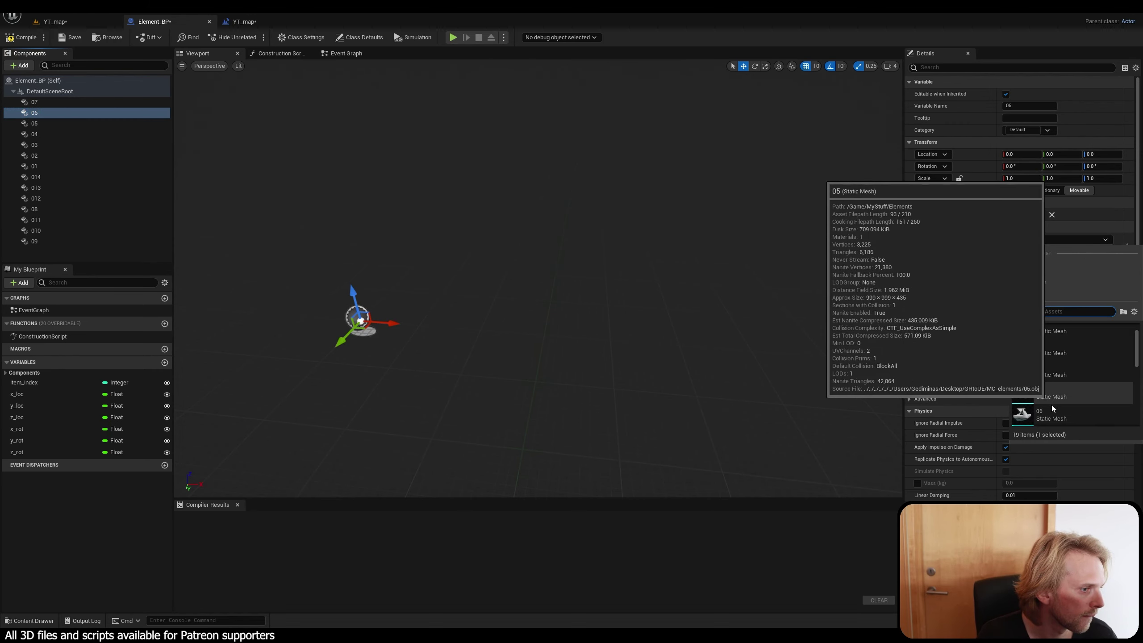
left_click(1048, 412)
Assign static mesh 07 to the 07 component and static mesh 08 to the 08 component.
left_click(35, 101)
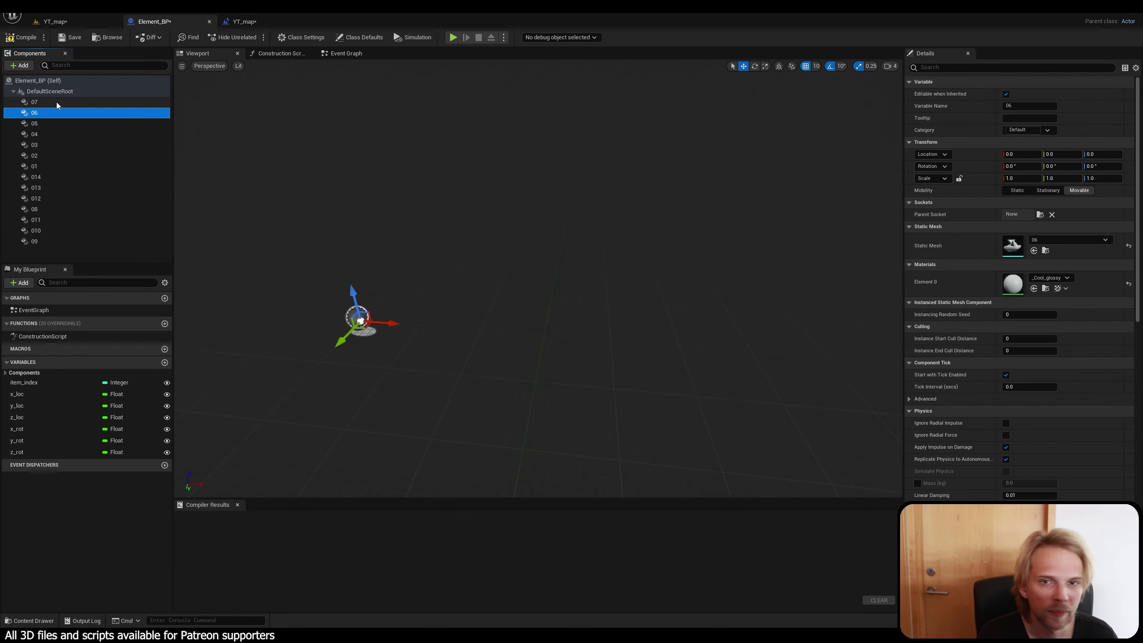
left_click(1072, 242)
scroll(1076, 378, "down", 2)
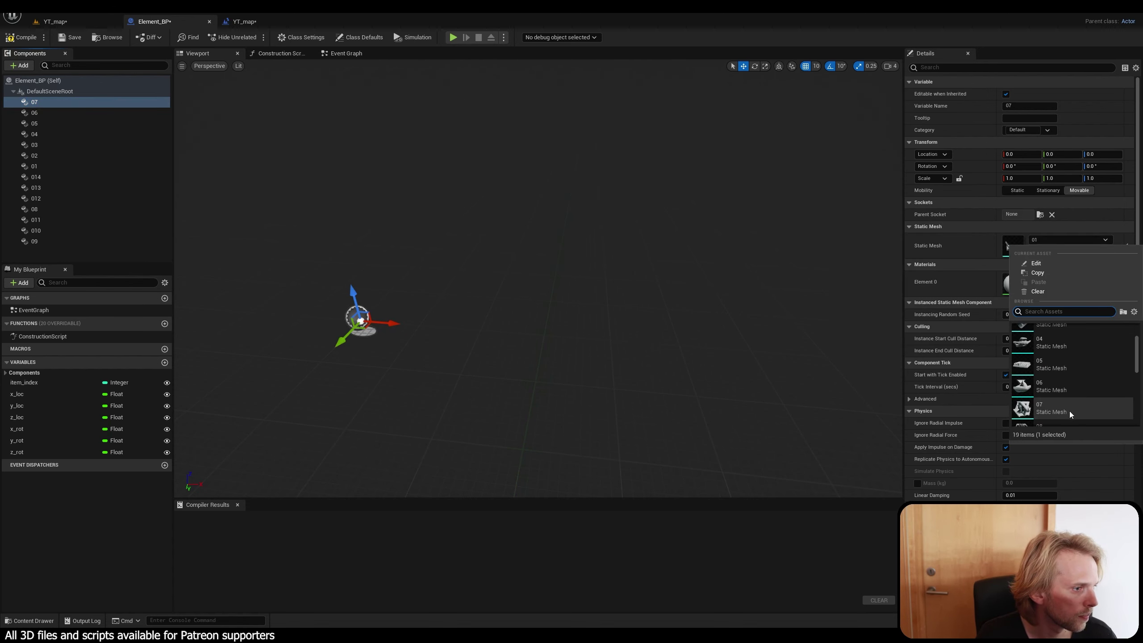
left_click(1070, 412)
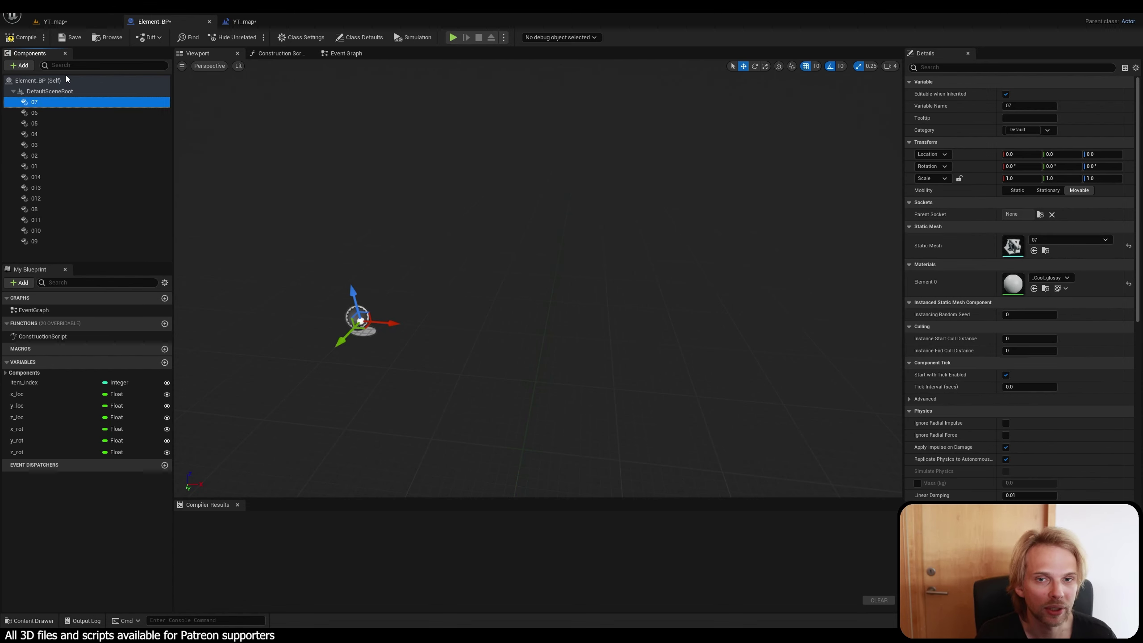
left_click(44, 210)
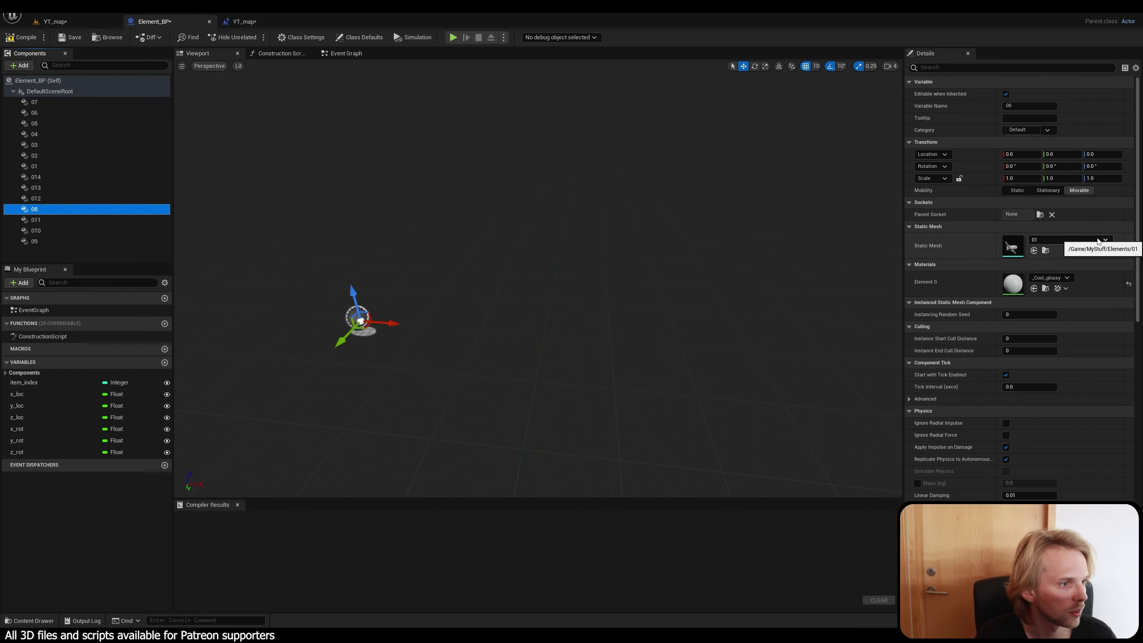
left_click(1066, 239)
scroll(1084, 379, "down", 2)
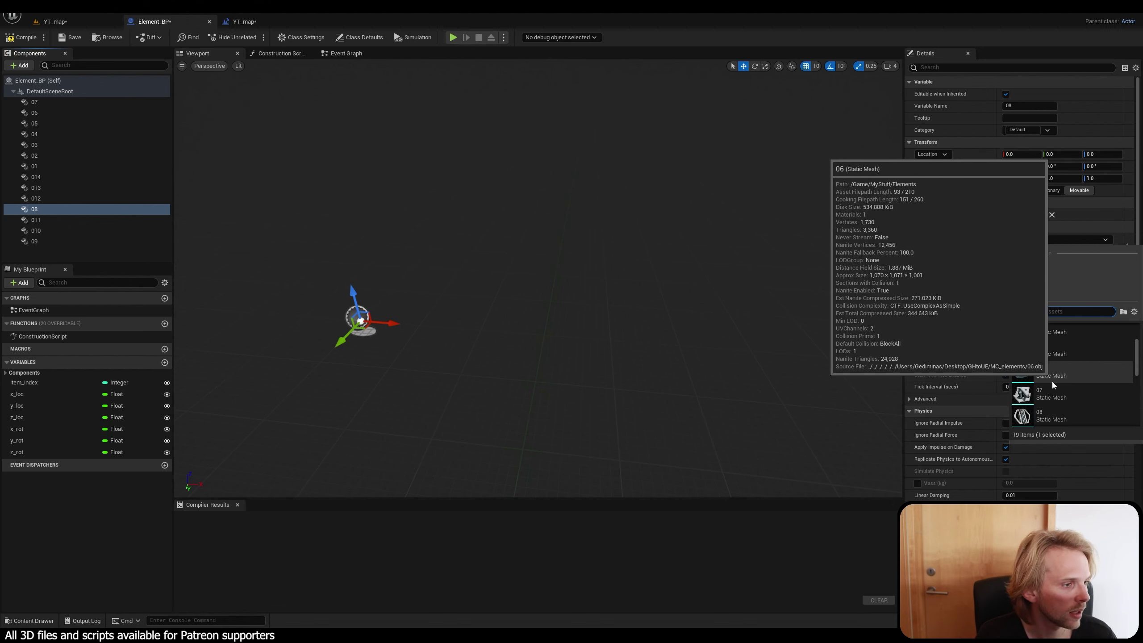
left_click(1060, 419)
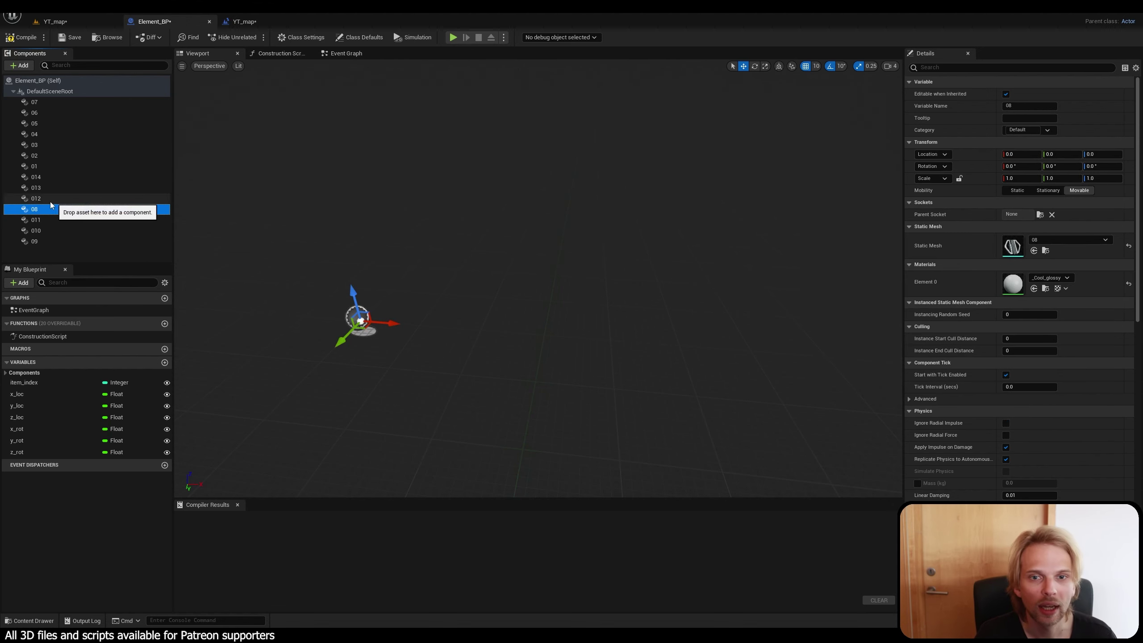
Assign static mesh 09 to the 09 component and static mesh 10 to the 010 component.
left_click(37, 241)
left_click(1084, 239)
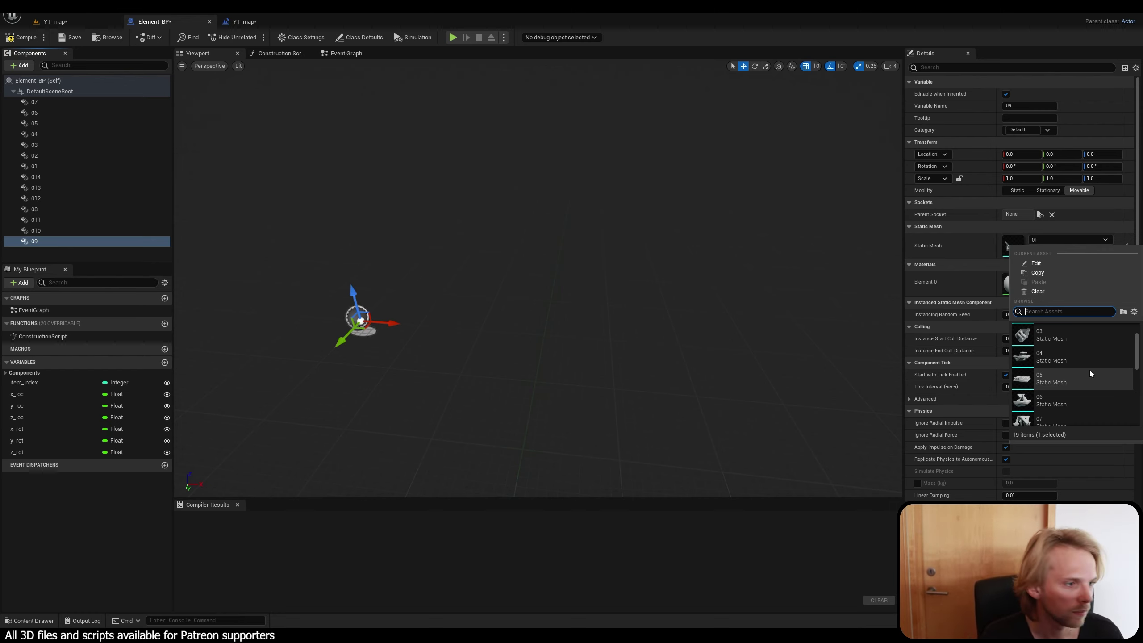
scroll(1089, 370, "down", 3)
left_click(1066, 411)
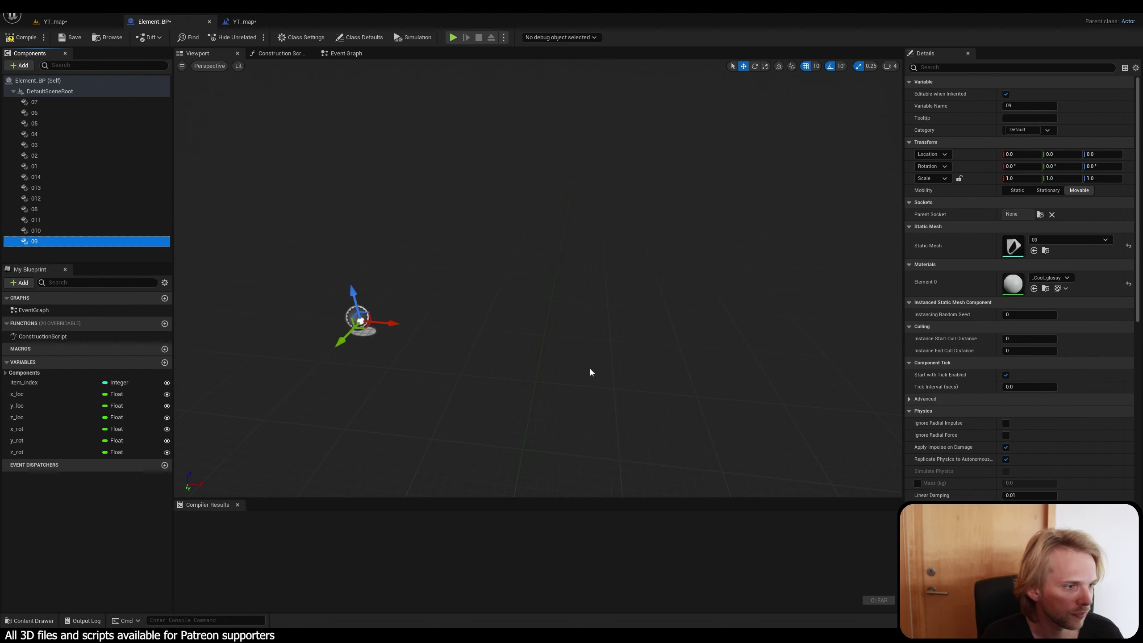
left_click(36, 230)
left_click(1055, 243)
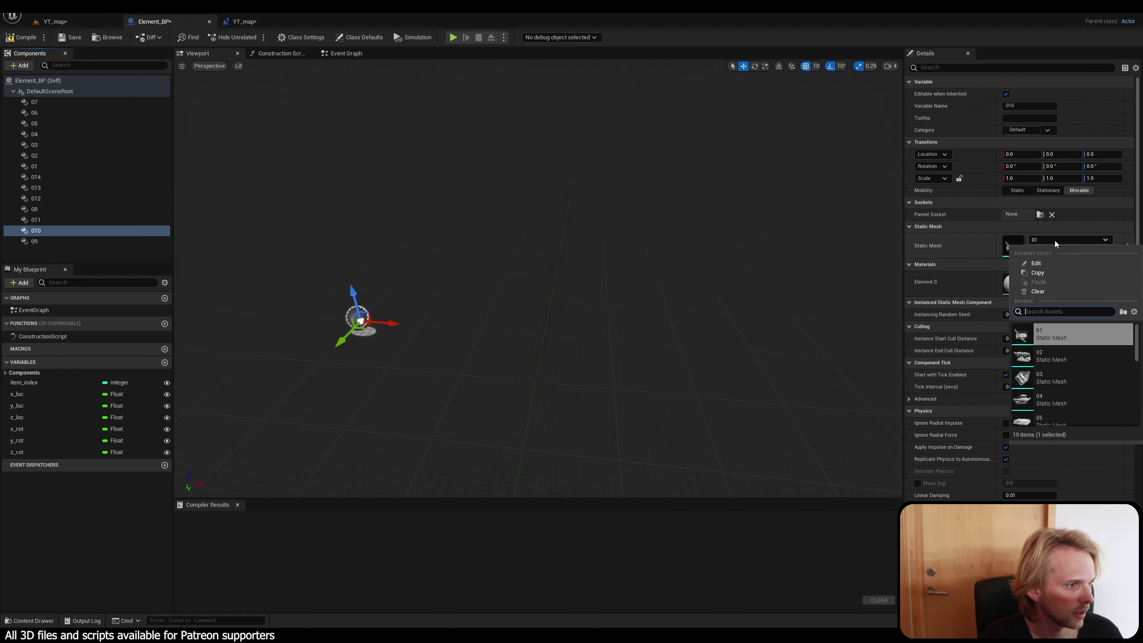
scroll(1062, 410, "down", 2)
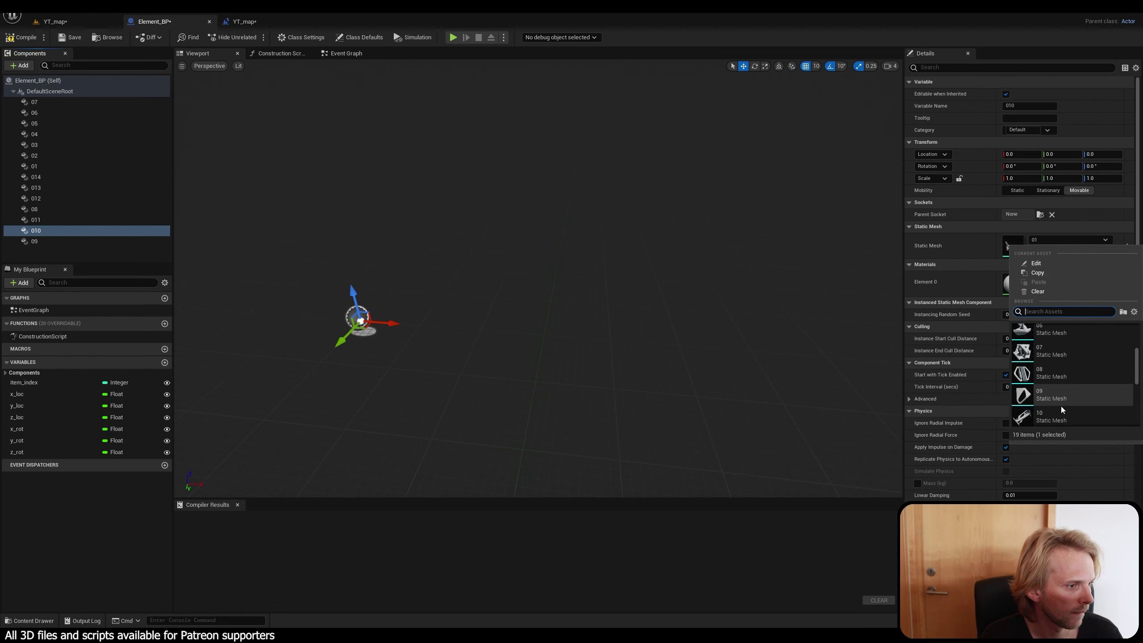
left_click(1062, 410)
Assign static mesh 11 to the 011 instanced static mesh component.
left_click(37, 220)
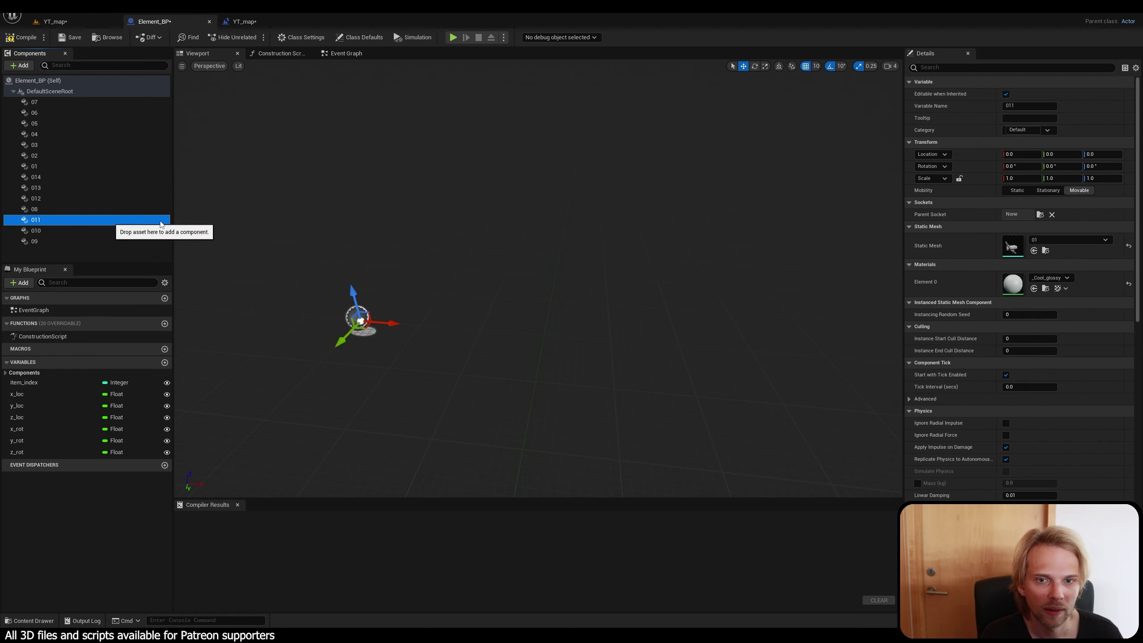
left_click(1086, 244)
scroll(1078, 373, "down", 2)
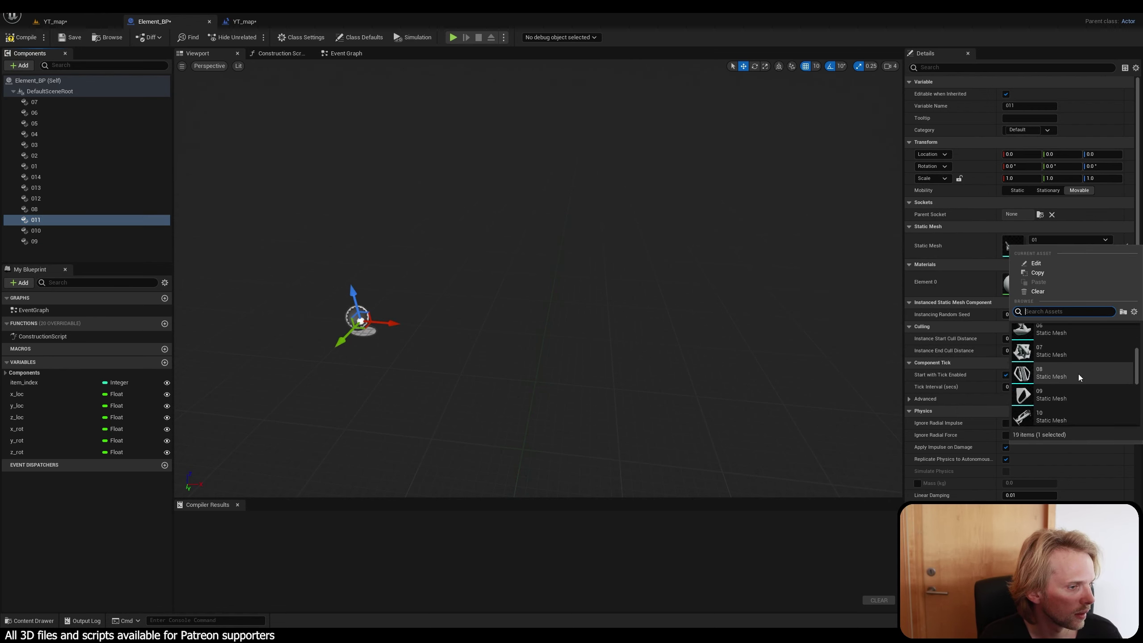
scroll(1079, 373, "down", 1)
left_click(1071, 408)
Assign static mesh 12 to the 012 instanced static mesh component.
left_click(41, 200)
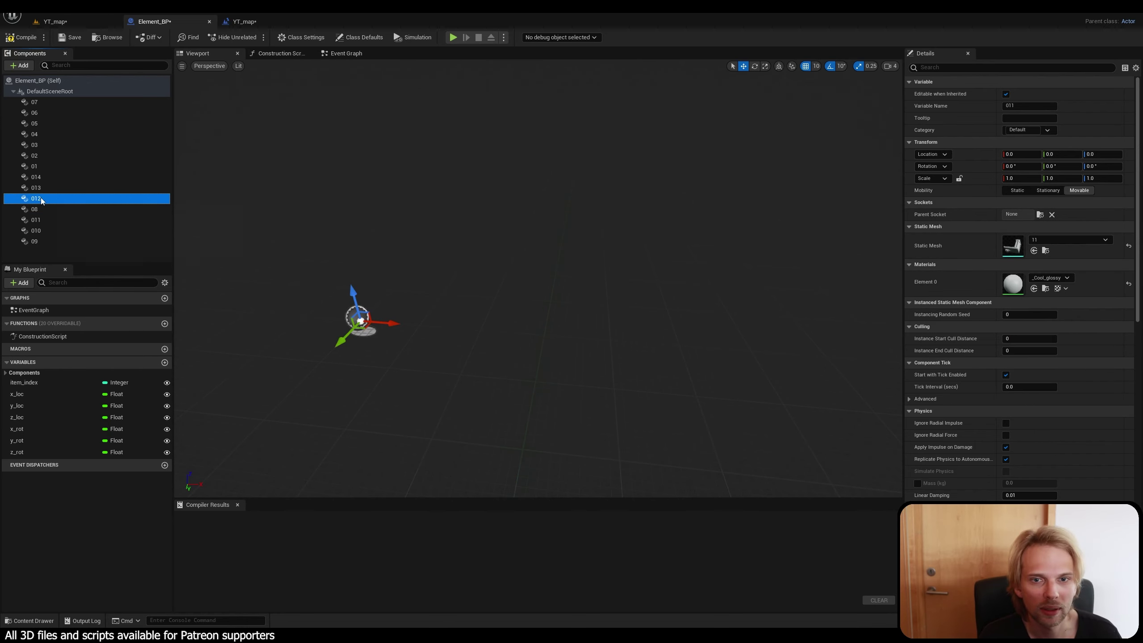
left_click(1098, 241)
scroll(1066, 368, "down", 3)
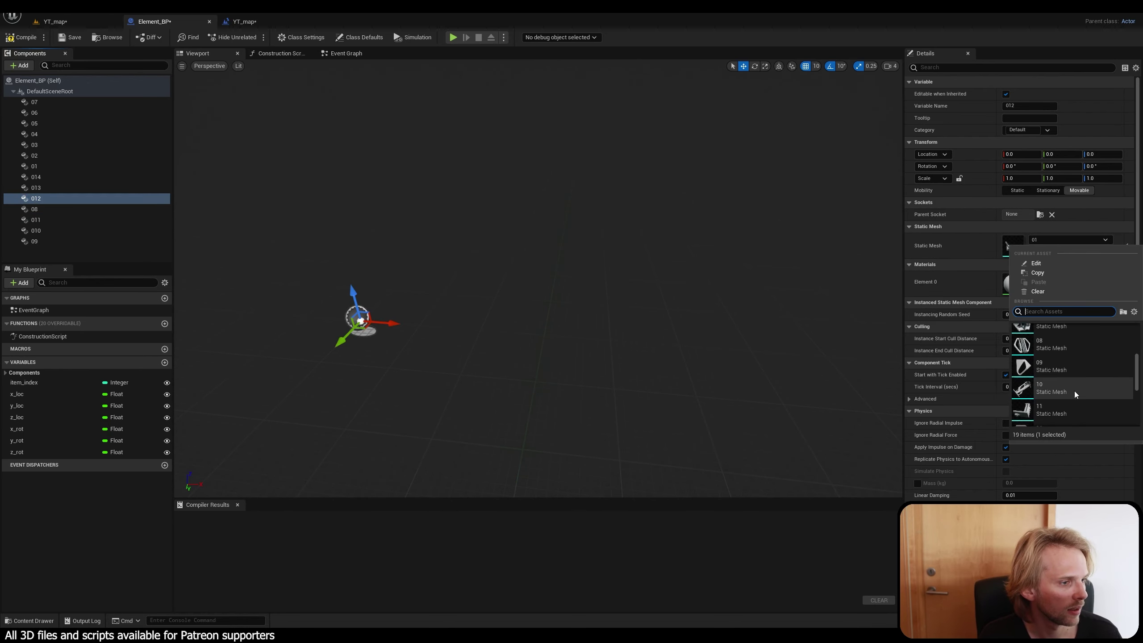
scroll(1074, 391, "down", 1)
left_click(1052, 407)
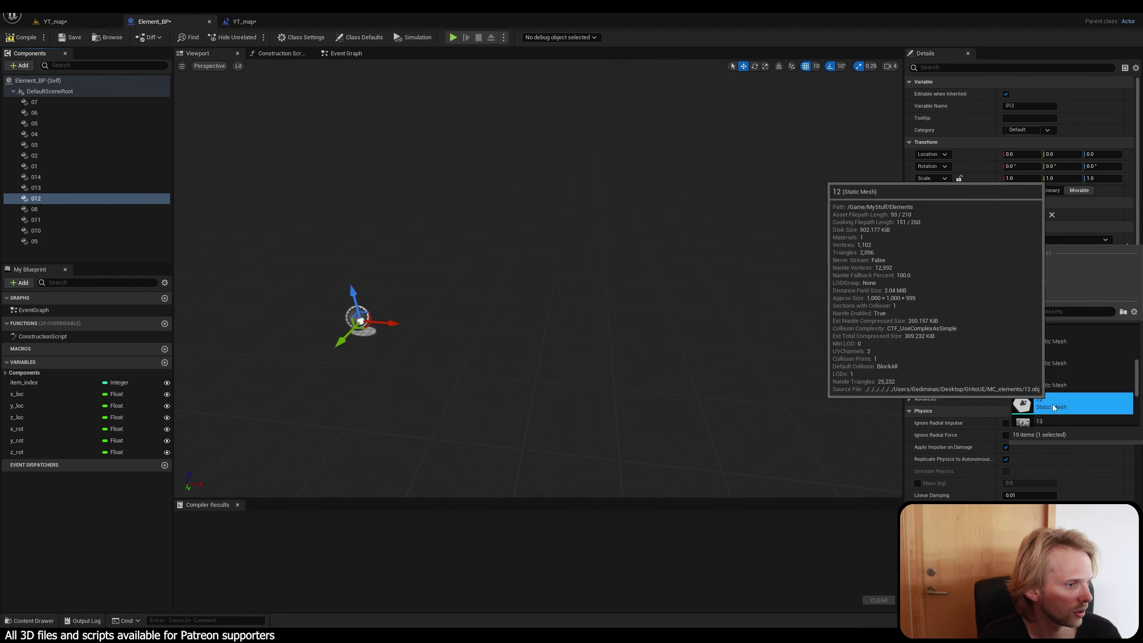
Assign static mesh 13 to the 013 instanced static mesh component.
left_click(166, 187)
left_click(1069, 240)
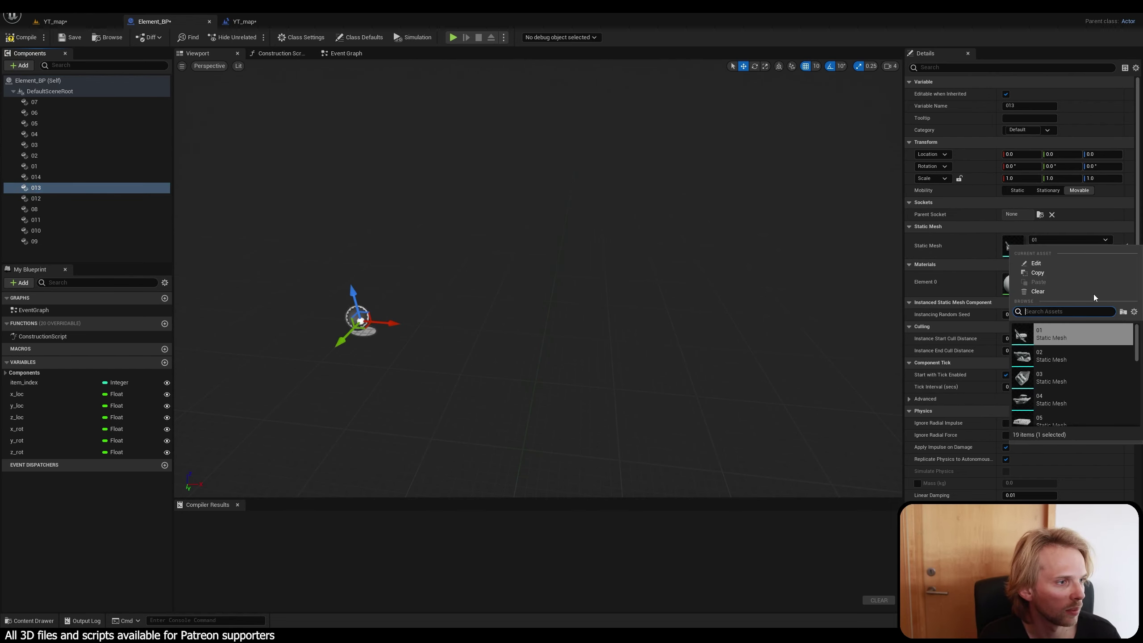
scroll(1062, 372, "down", 2)
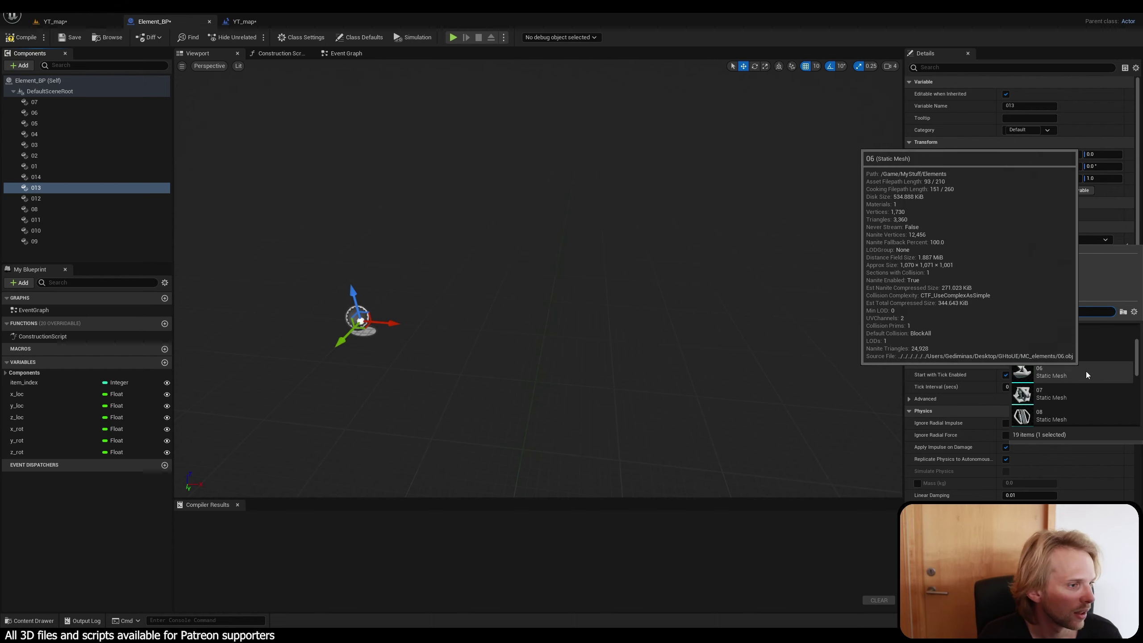
scroll(1086, 372, "down", 4)
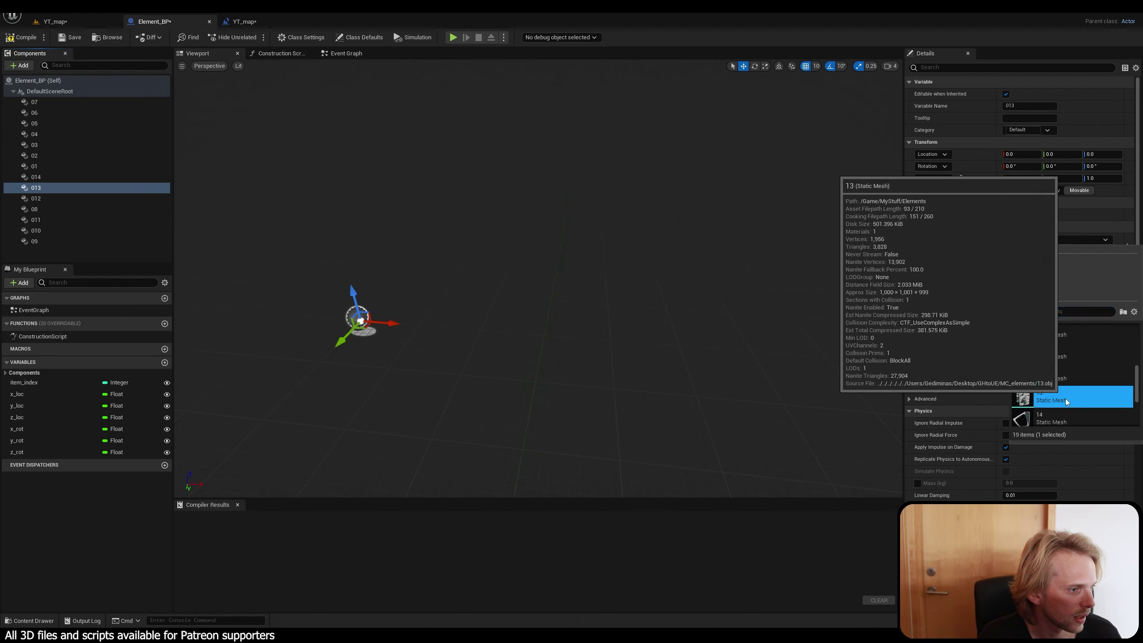
left_click(1065, 399)
Assign static mesh 14 to the 014 instanced static mesh component.
left_click(37, 177)
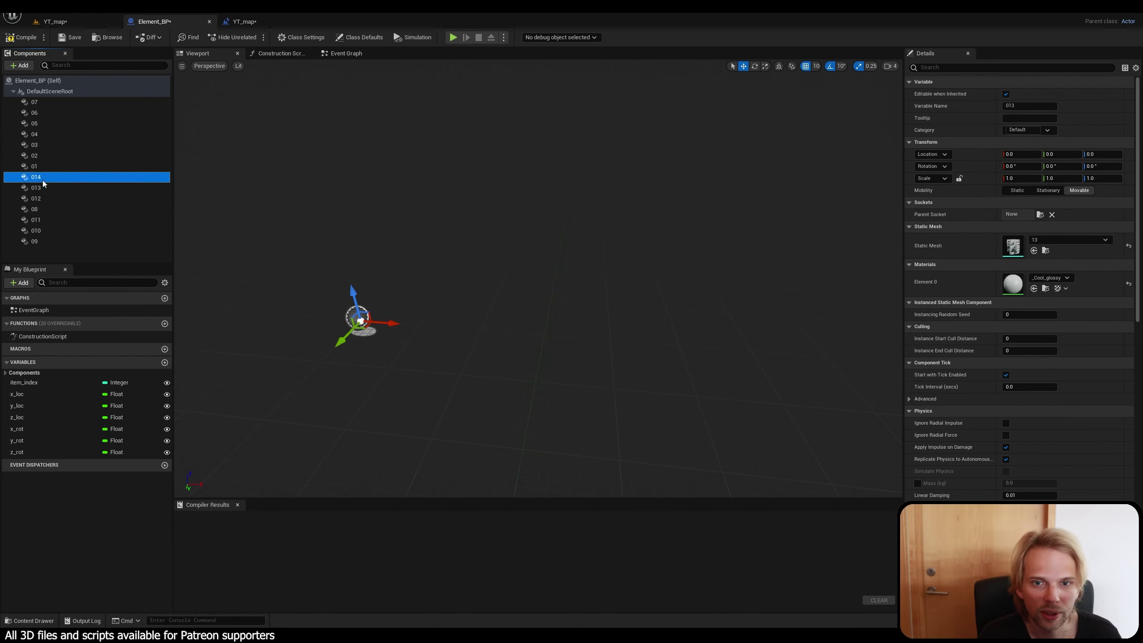
left_click(1079, 244)
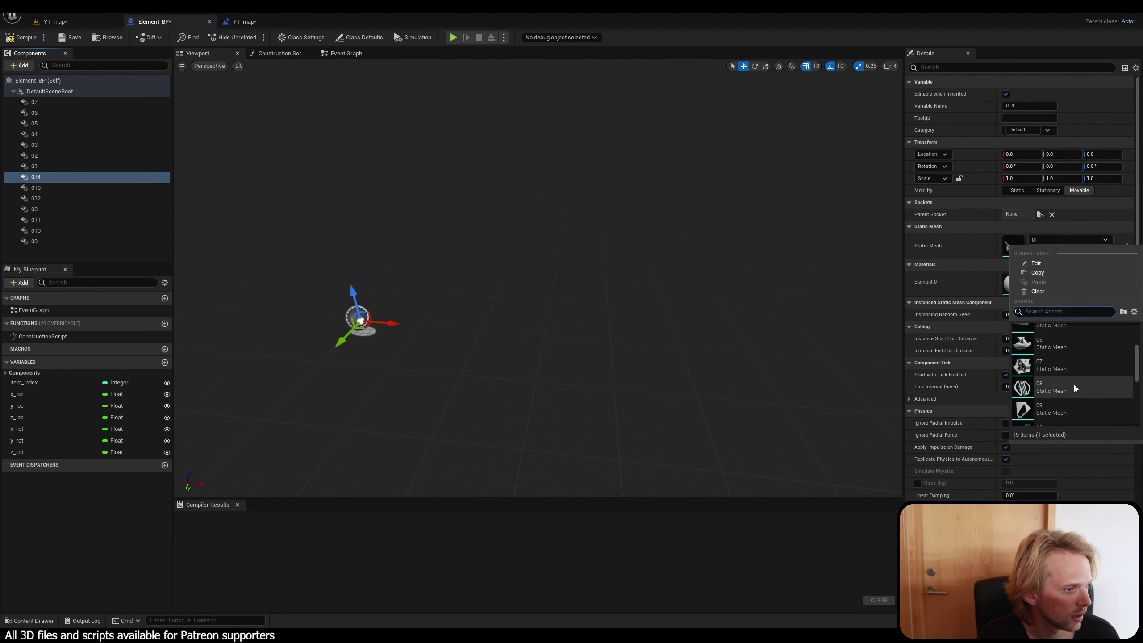
scroll(1073, 385, "down", 3)
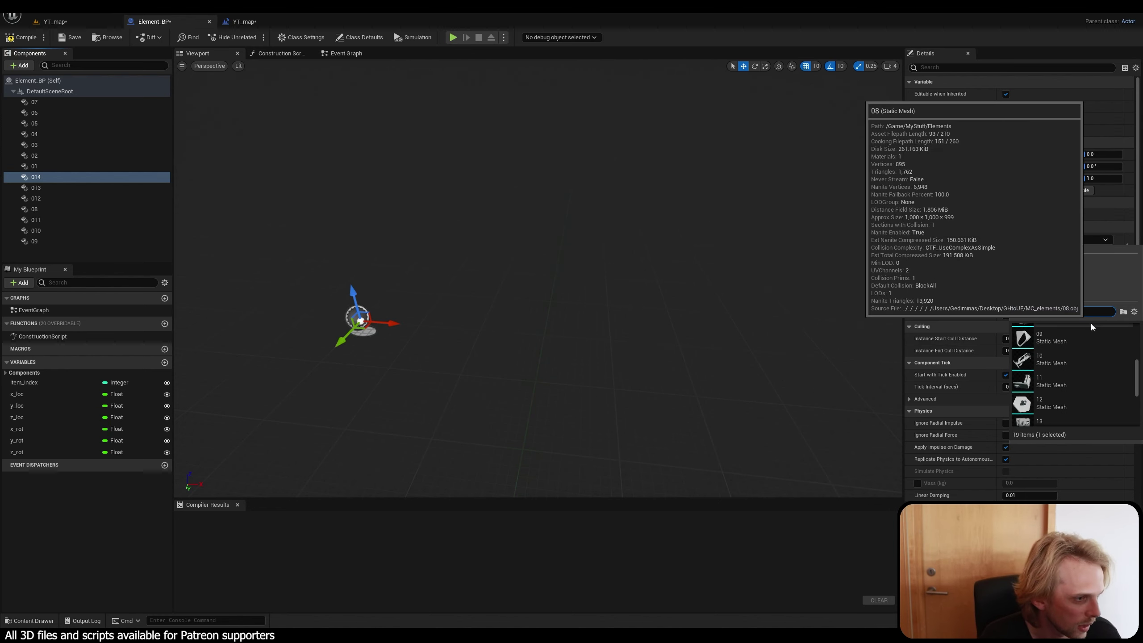
scroll(1082, 383, "down", 2)
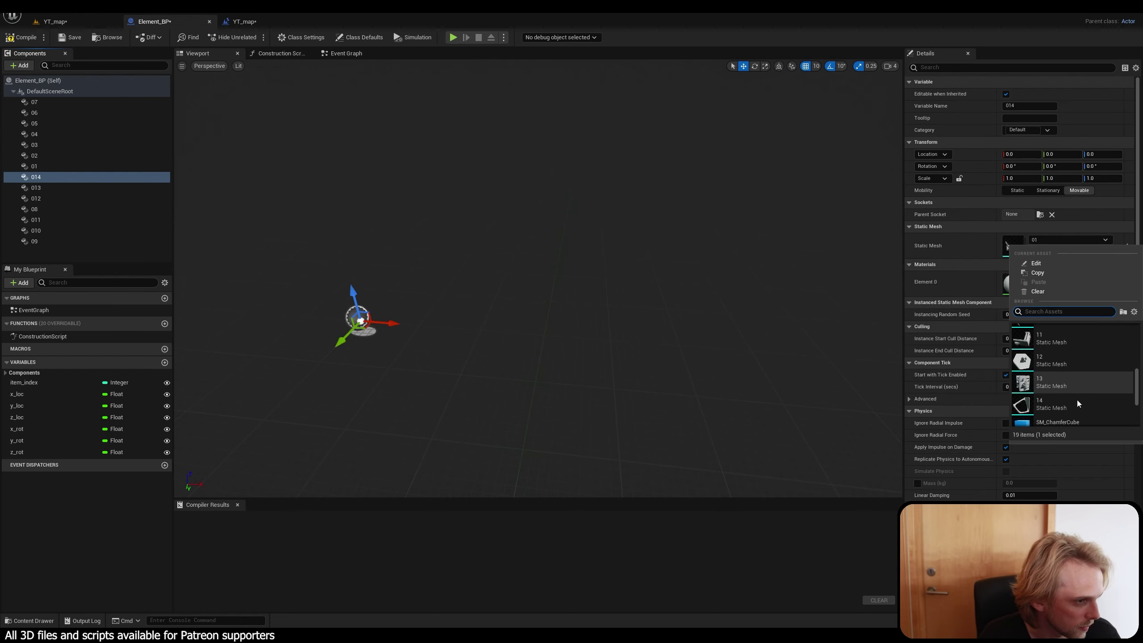
left_click(1064, 406)
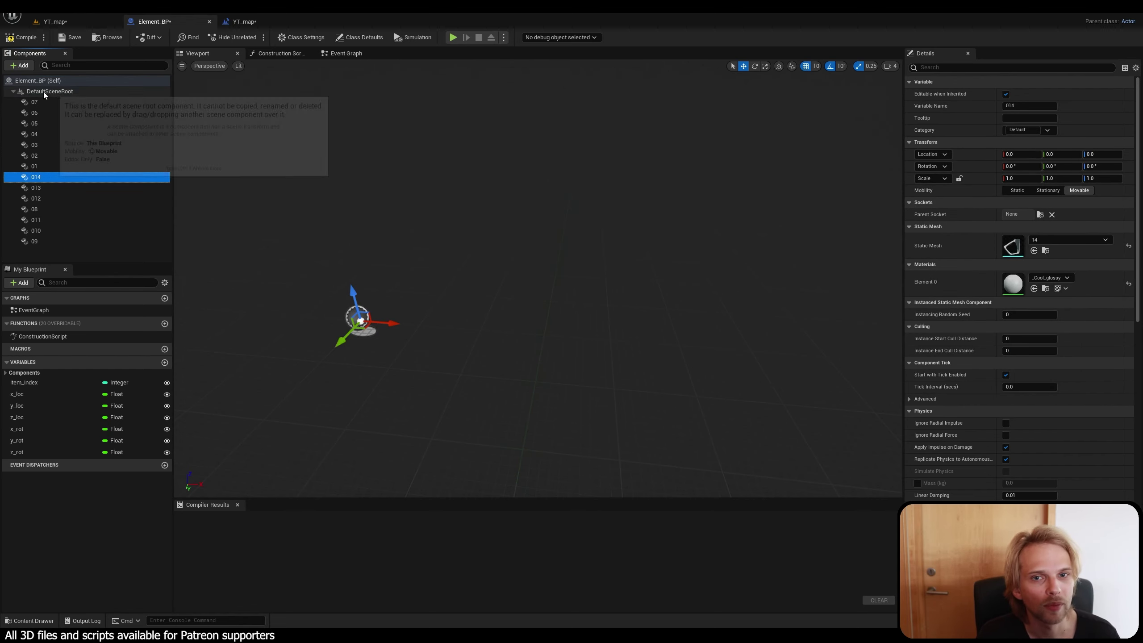
Check the static mesh assignments of several components, including 08, 013 and 07.
left_click(34, 112)
left_click(35, 210)
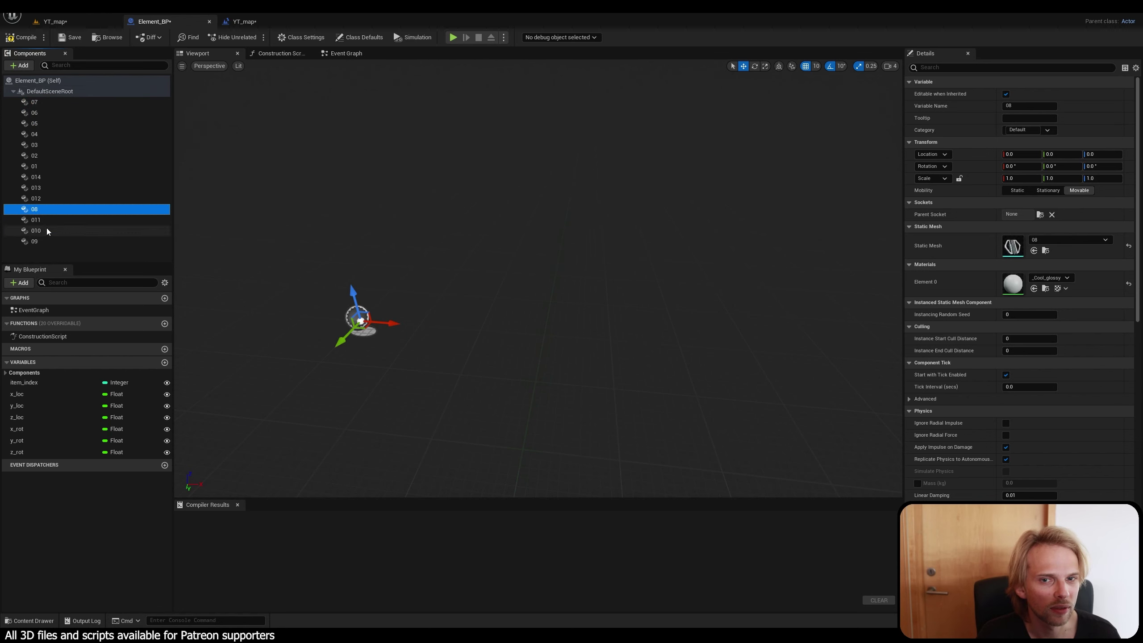
left_click(75, 168)
left_click_drag(75, 174, 45, 184)
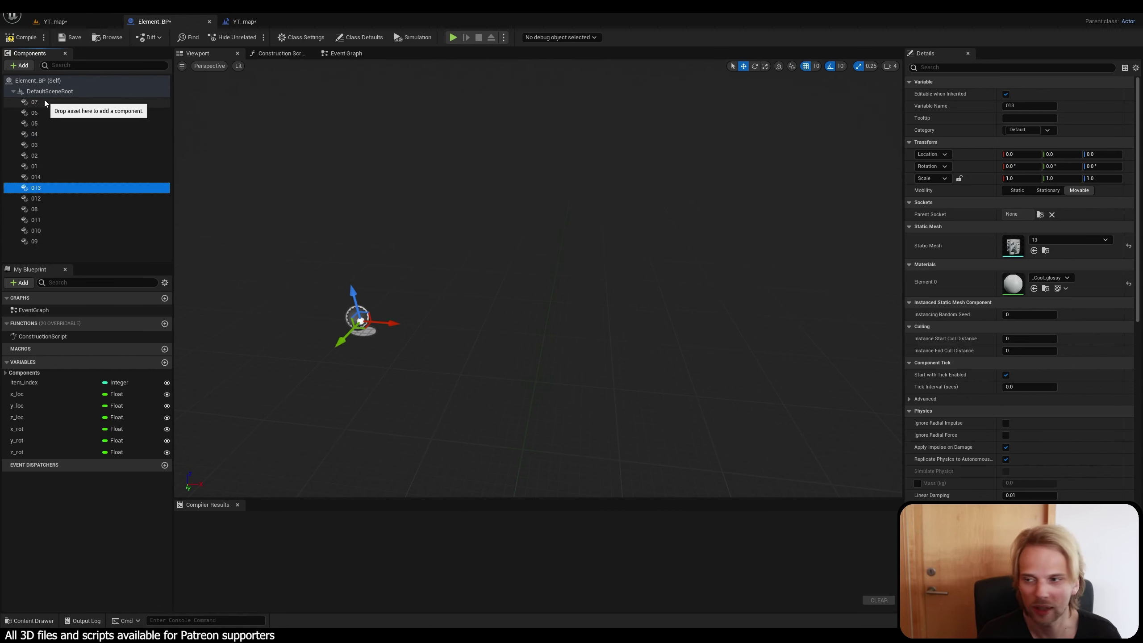
left_click(41, 253)
left_click_drag(56, 178, 63, 98)
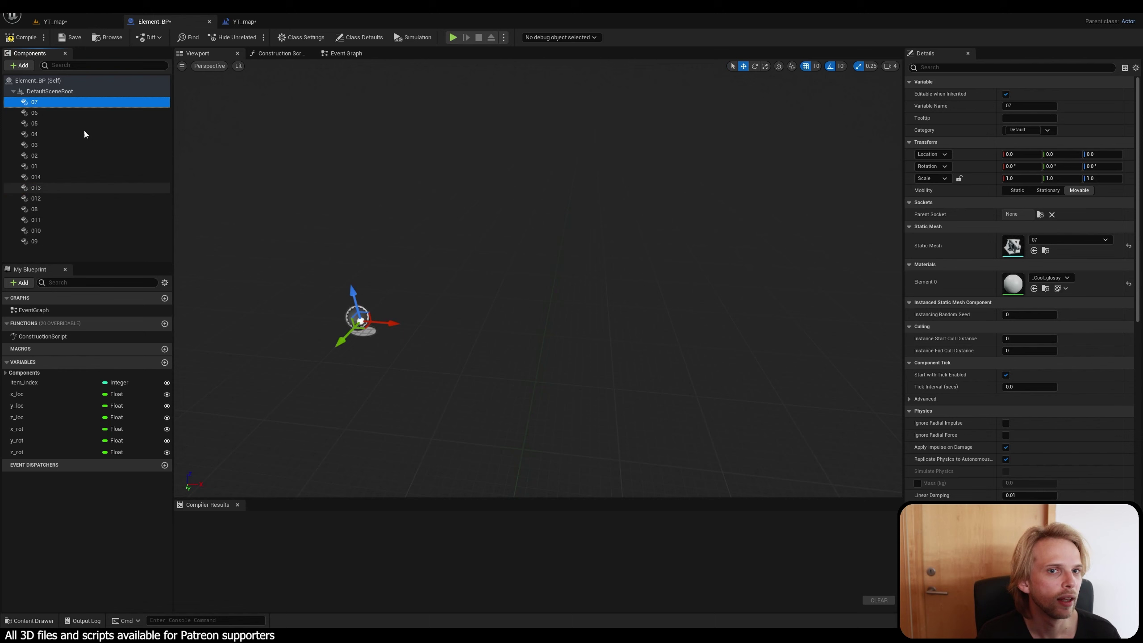
Compile and save the YT_map level blueprint, and close its editor.
left_click(236, 22)
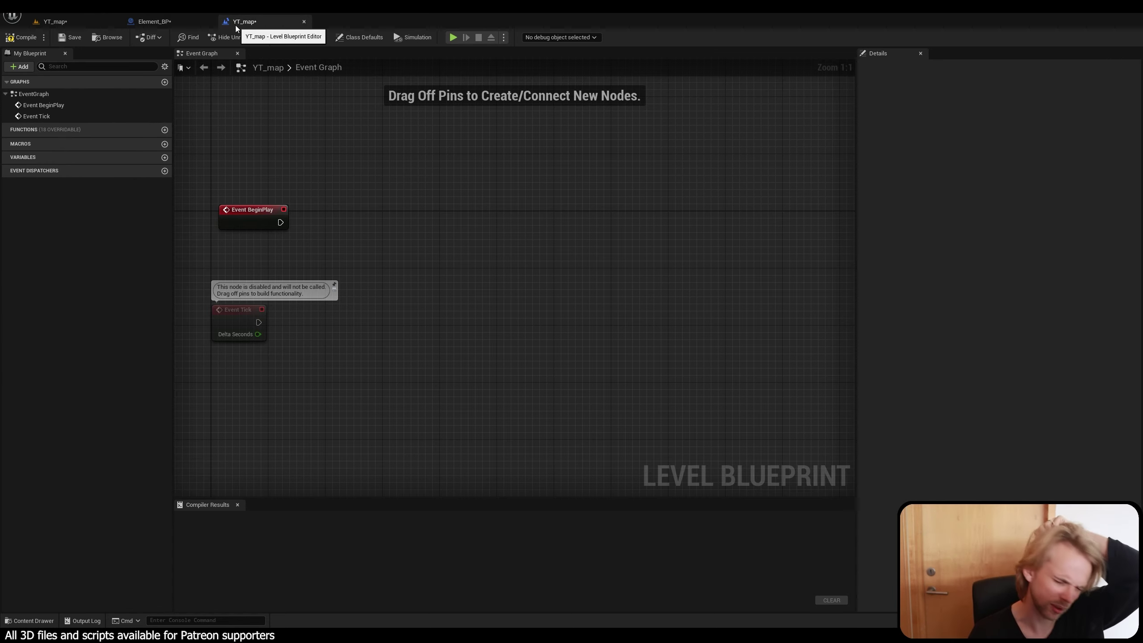
left_click(26, 38)
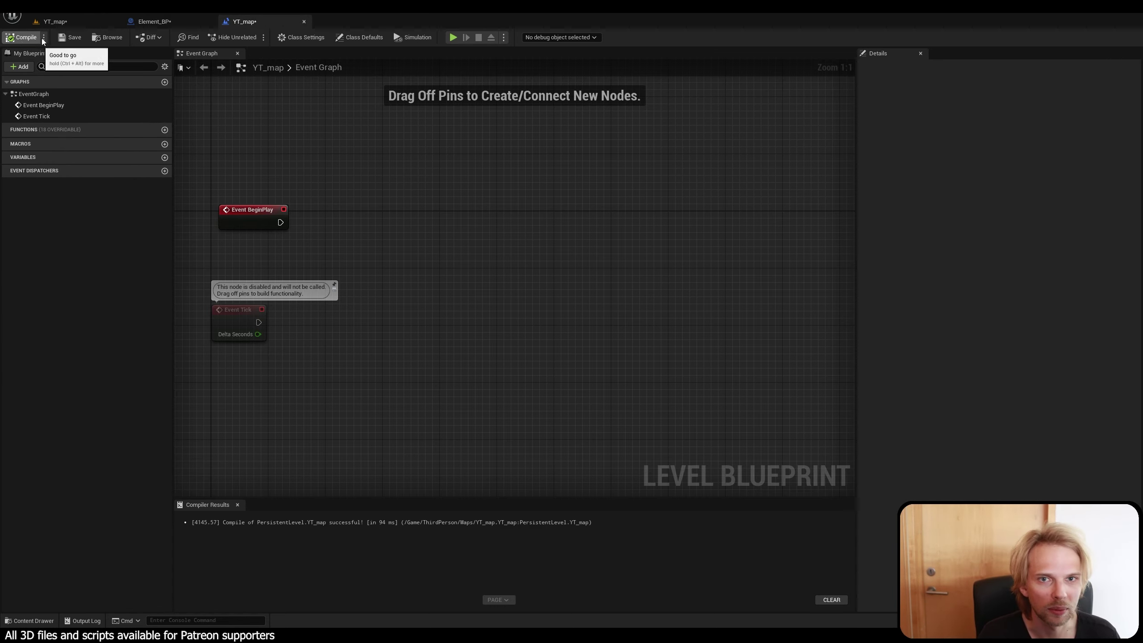
left_click(70, 38)
left_click(303, 21)
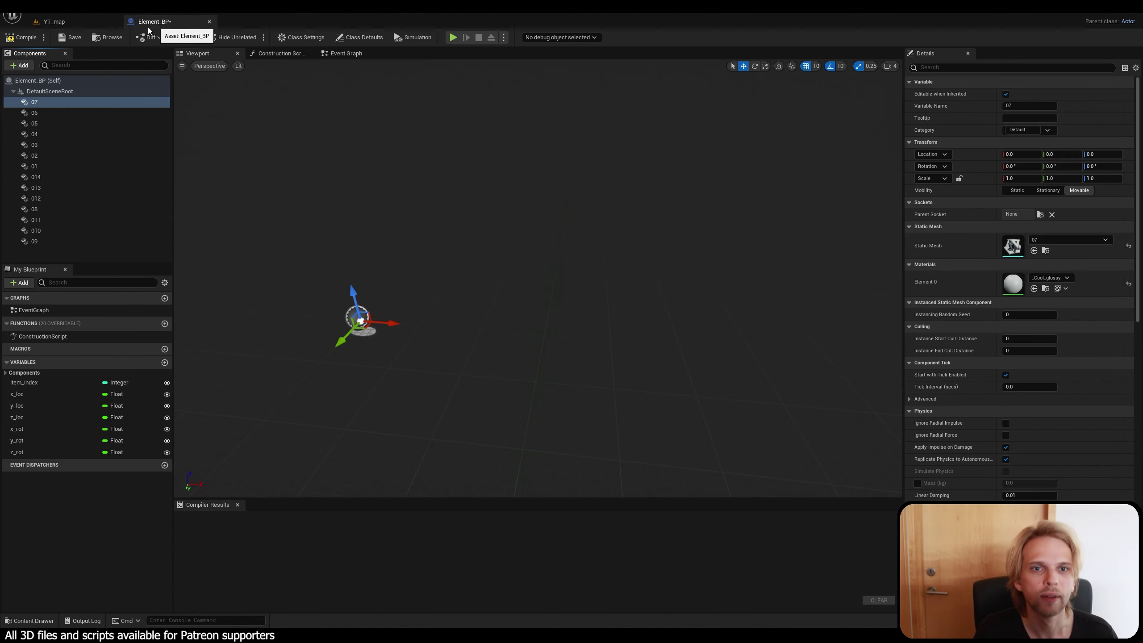
Examine Element_BP's Construction Script graph from its entry node to the Add Instanced Static Mesh Component node.
left_click(278, 52)
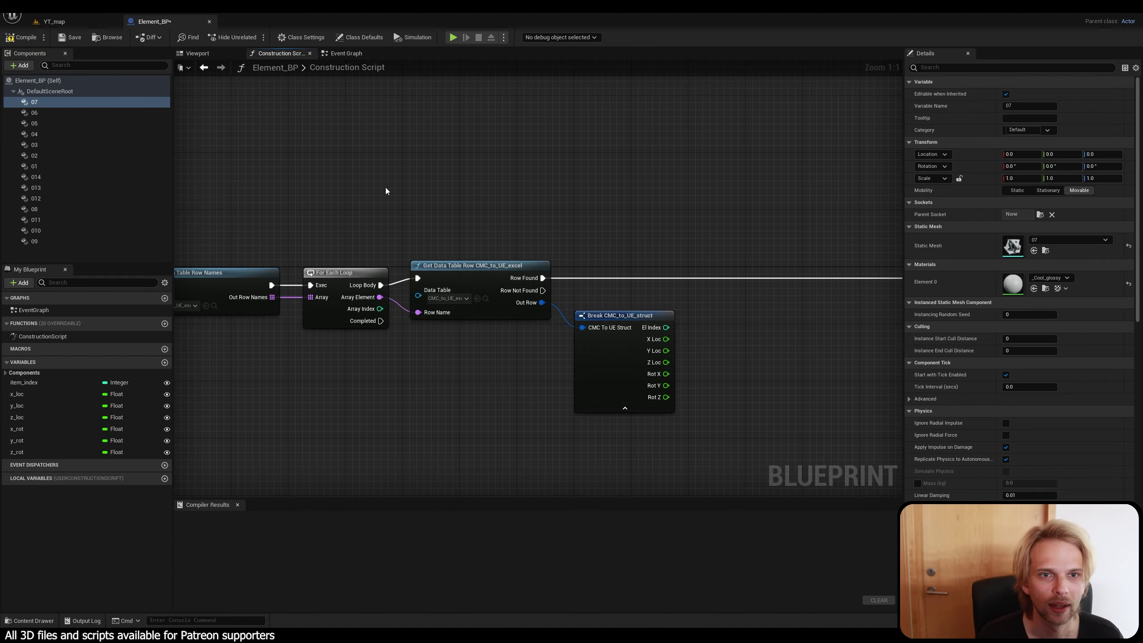
scroll(450, 189, "down", 5)
scroll(625, 293, "up", 3)
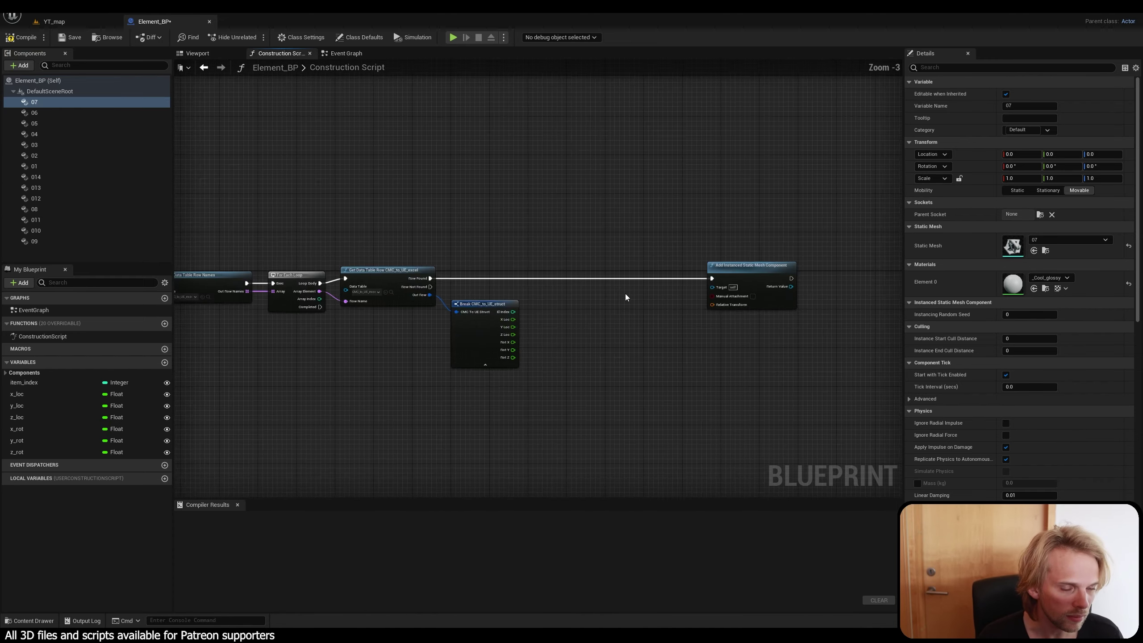
left_click(637, 269)
left_click(673, 210)
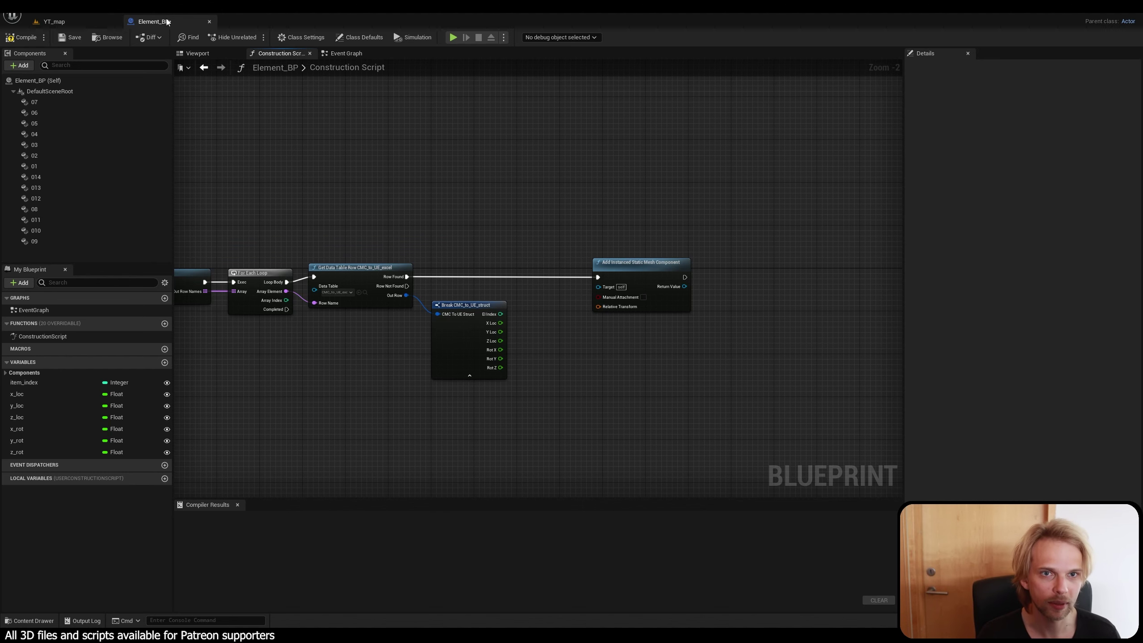
right_click_drag(277, 201, 477, 198)
scroll(477, 198, "down", 1)
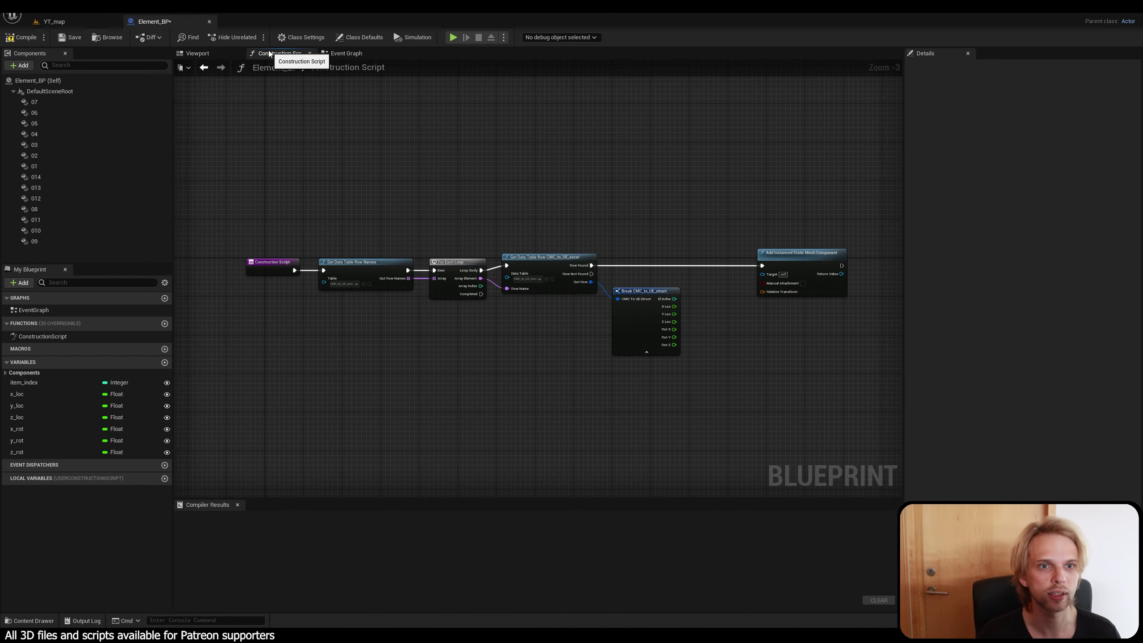
double_click(369, 68)
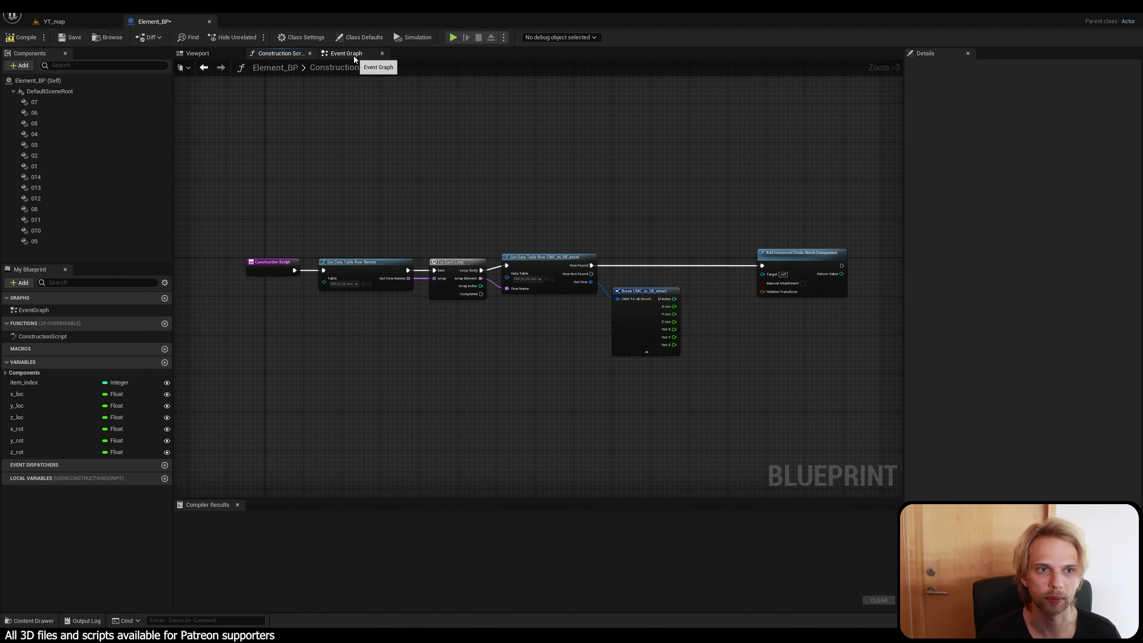
left_click(354, 56)
left_click(271, 50)
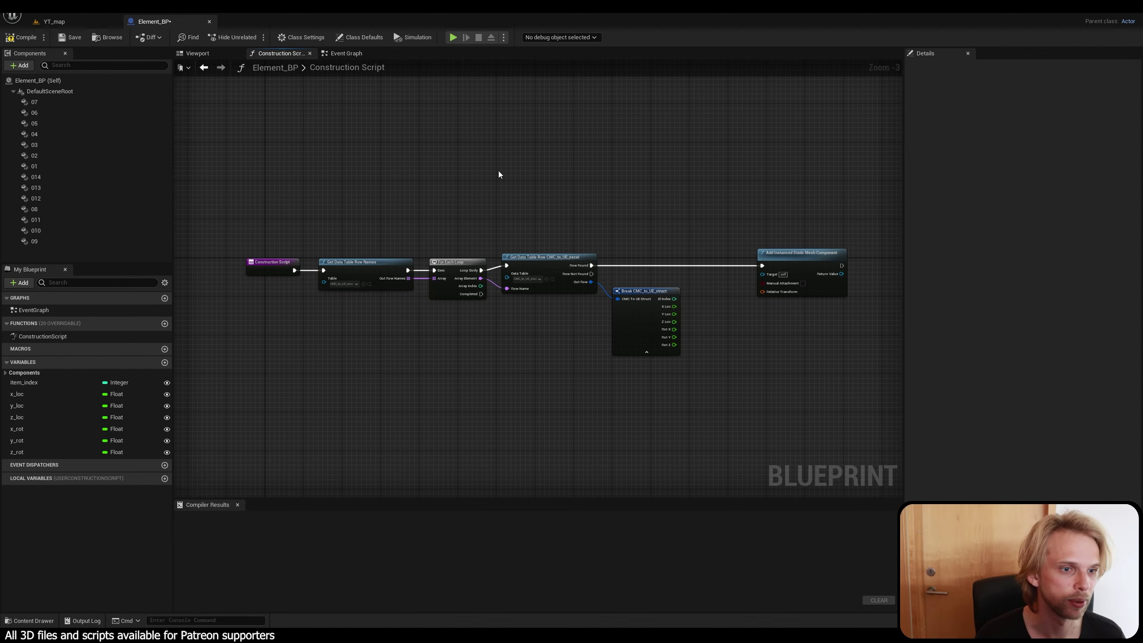
right_click_drag(414, 217, 473, 242)
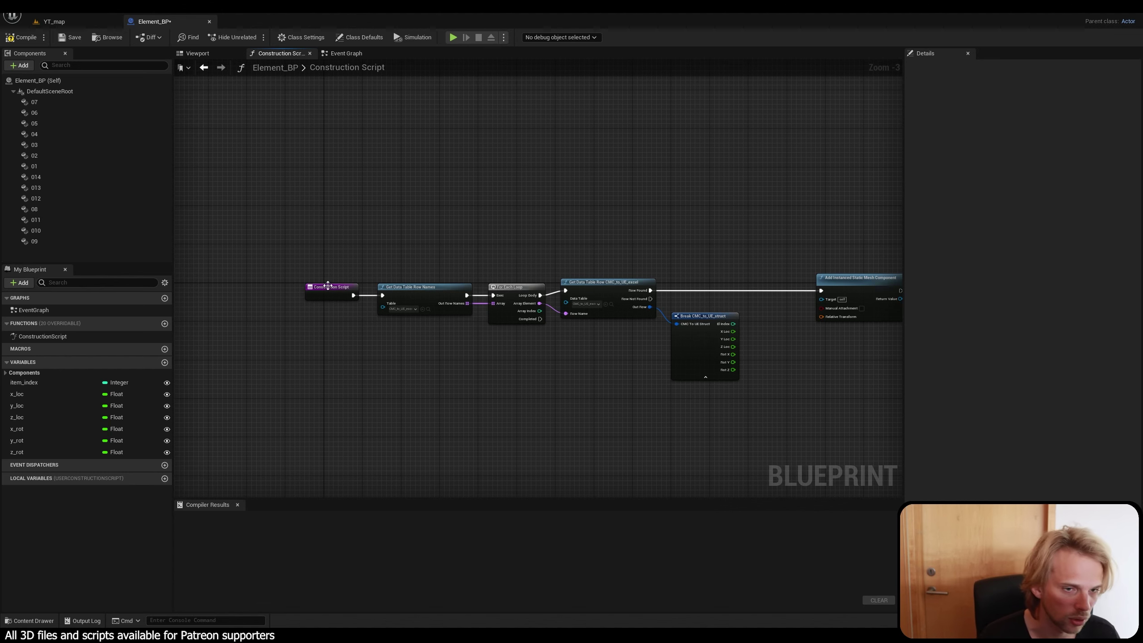
left_click_drag(327, 288, 317, 250)
right_click_drag(361, 224, 353, 279)
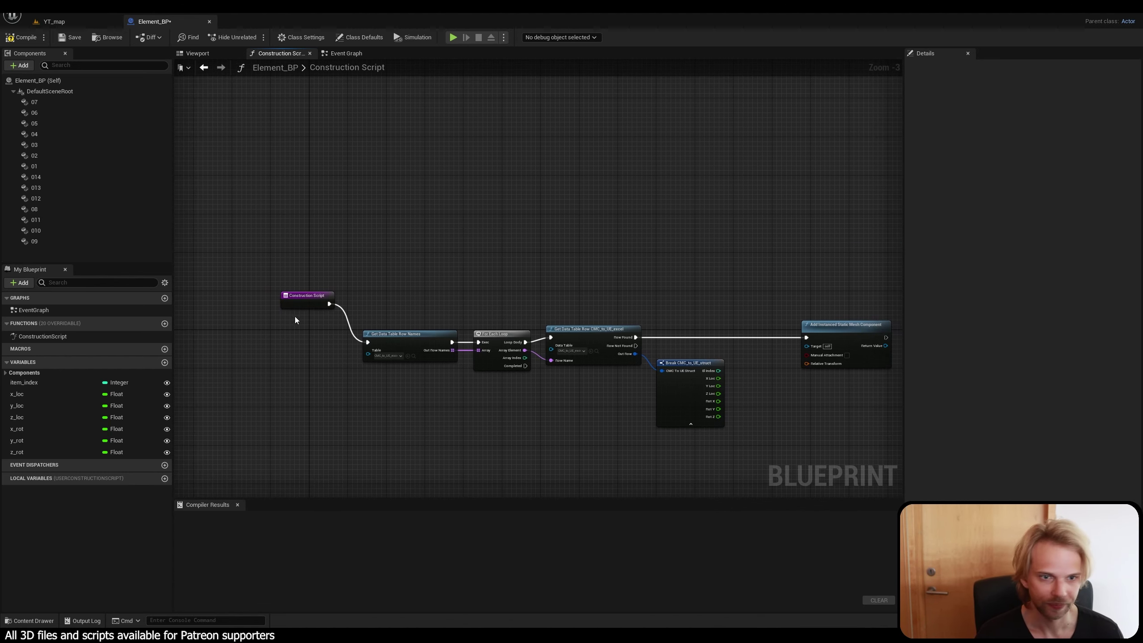
left_click_drag(301, 305, 301, 343)
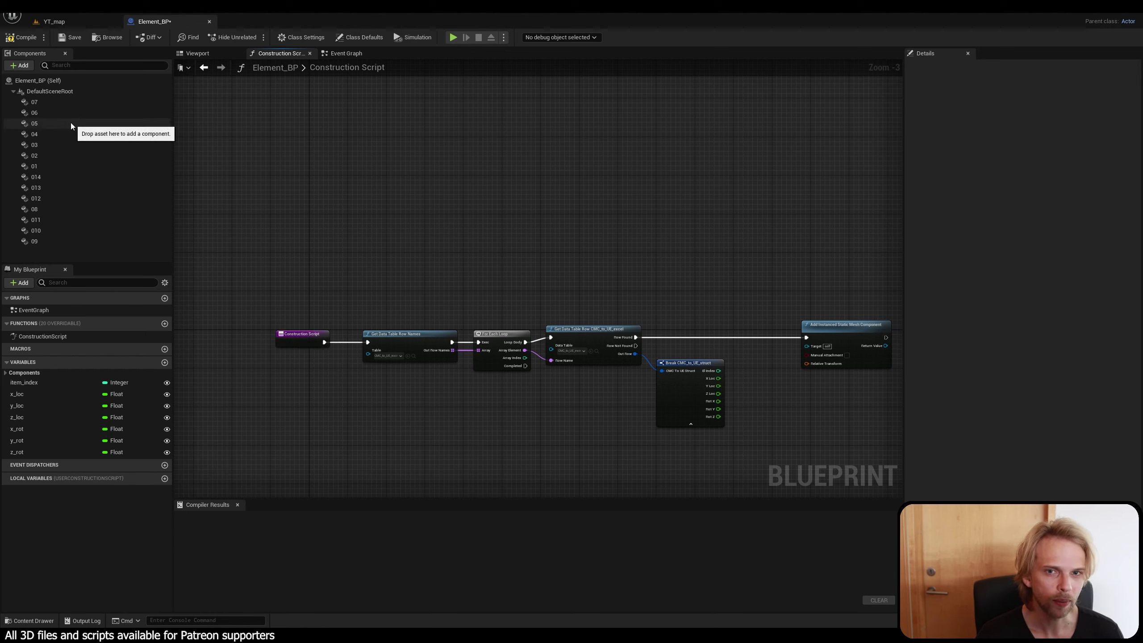
Add reference nodes for all 14 instanced static mesh components to the Construction Script and place them above the Get Data Table Row node.
left_click(45, 102)
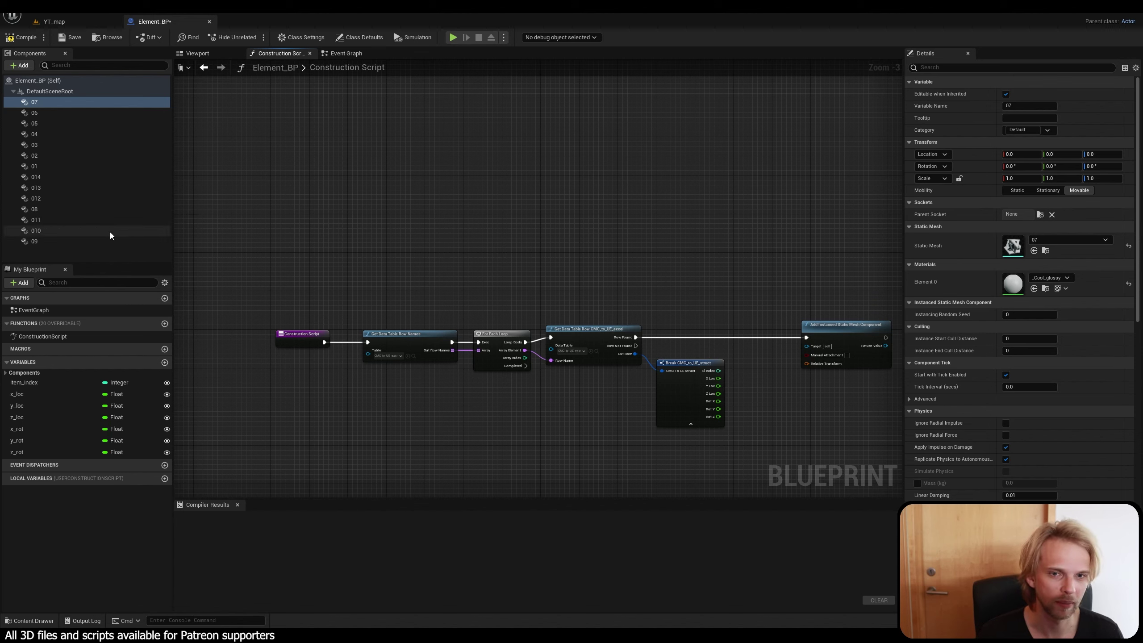
left_click(50, 242, "shift")
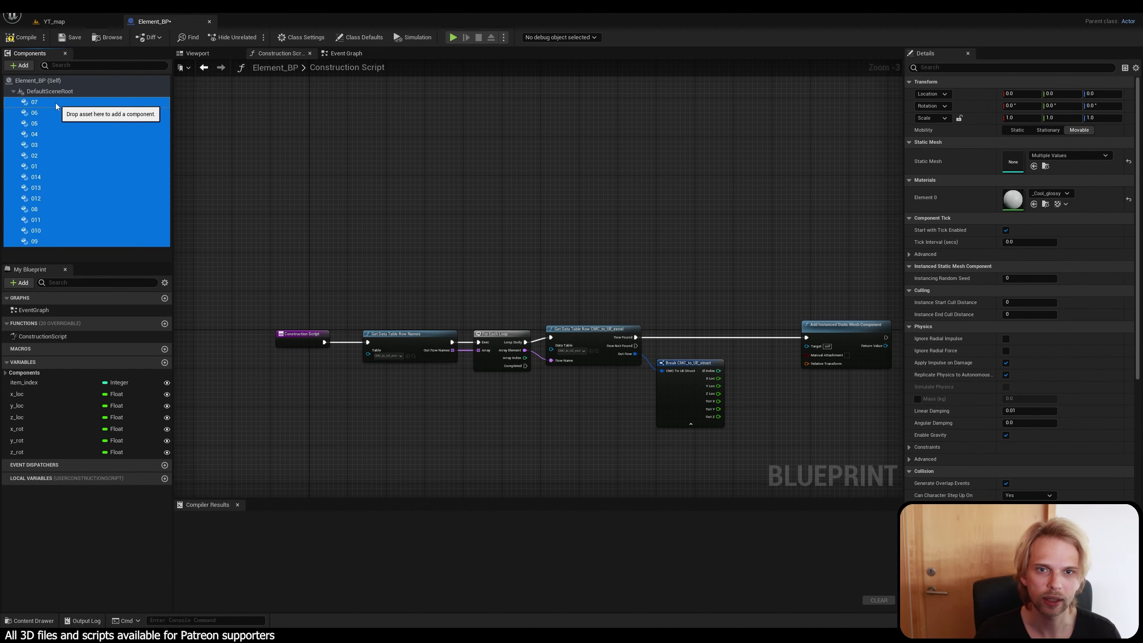
left_click_drag(56, 103, 569, 178)
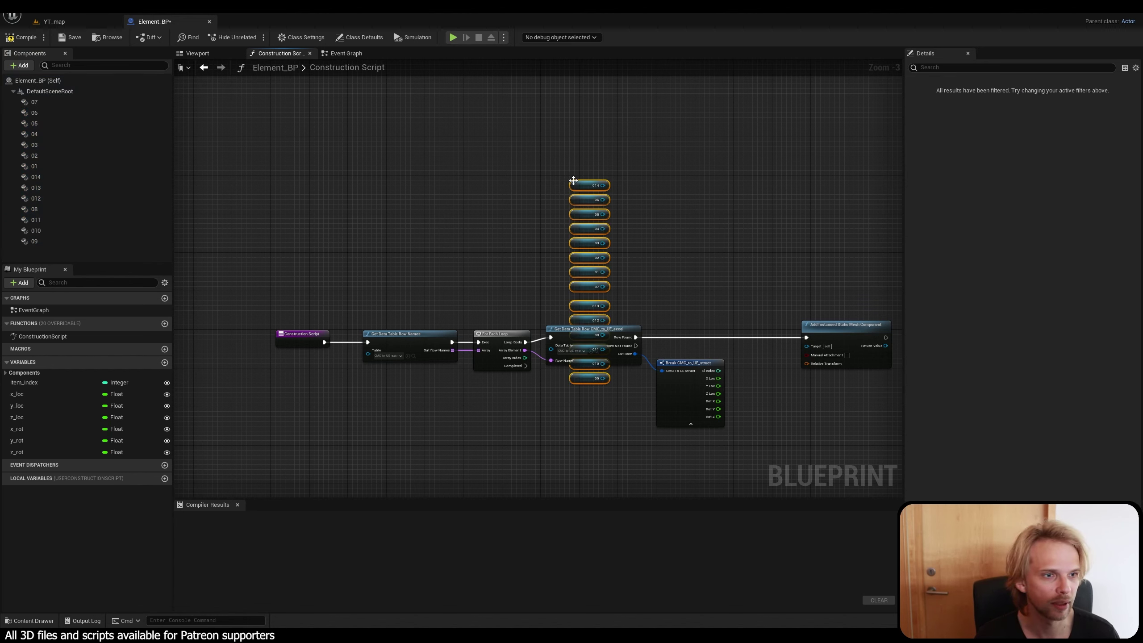
left_click_drag(568, 131, 567, 112)
left_click(517, 115)
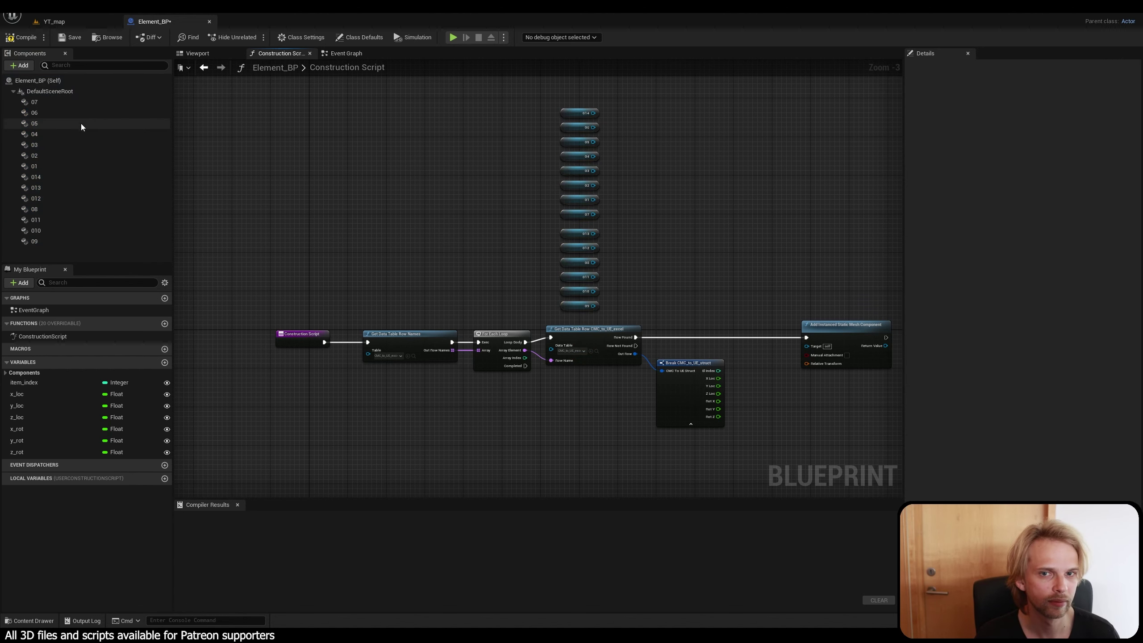
left_click(31, 243)
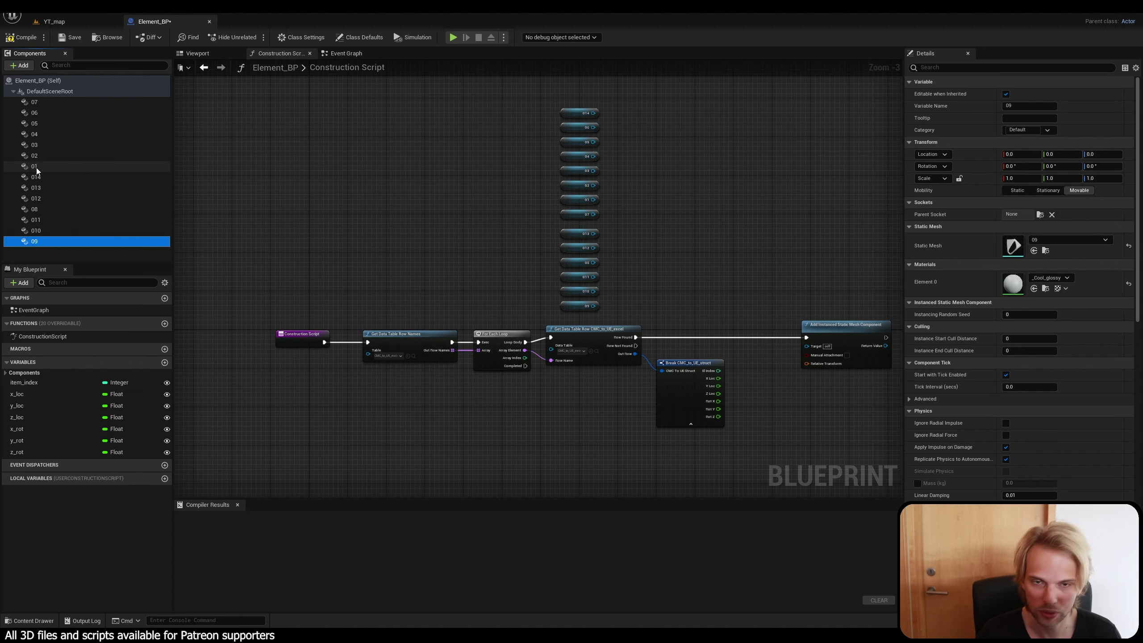
left_click(34, 102, "shift")
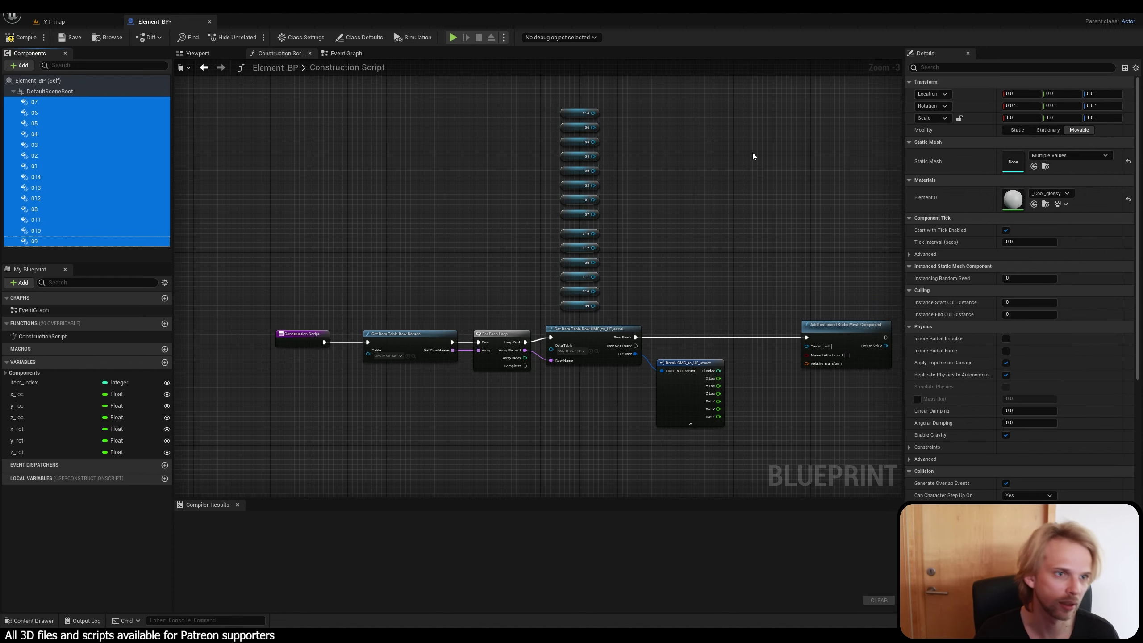
Stack the component reference nodes 01 through 07 in numerical order in a separate column beside the unsorted ones.
scroll(523, 136, "up", 2)
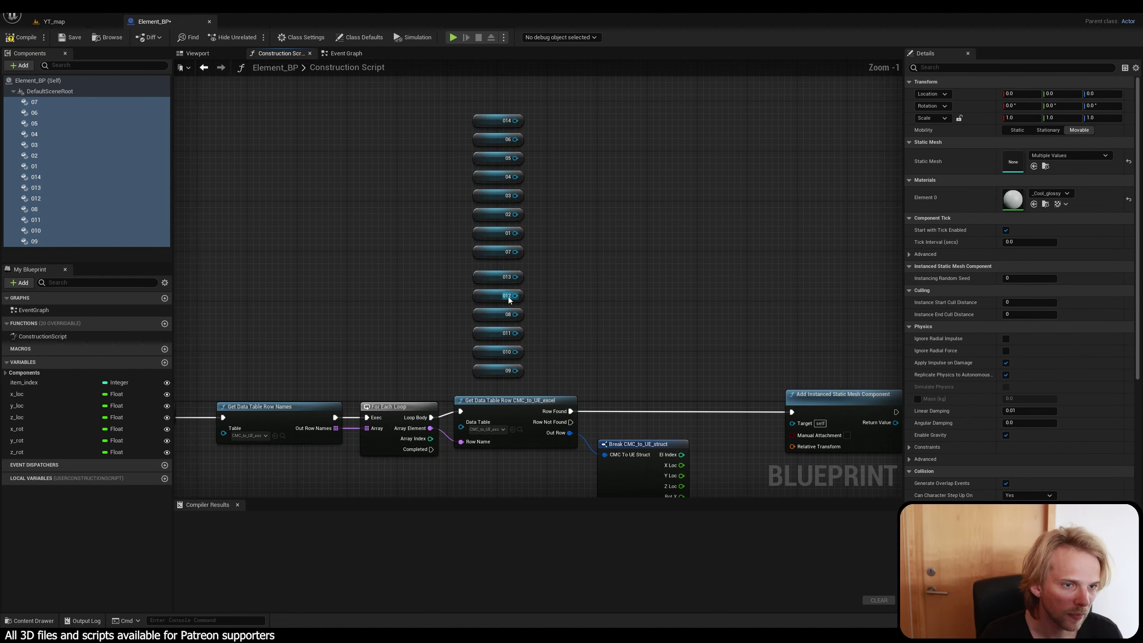
left_click_drag(492, 237, 392, 150)
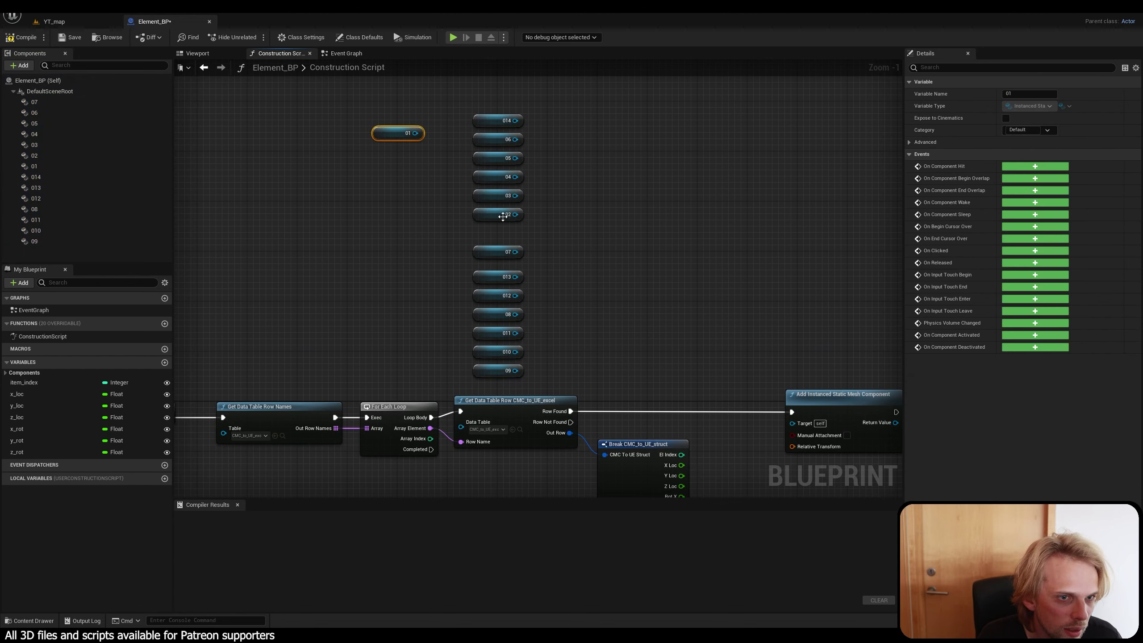
left_click_drag(502, 216, 402, 147)
left_click_drag(493, 194, 394, 159)
left_click_drag(495, 177, 402, 173)
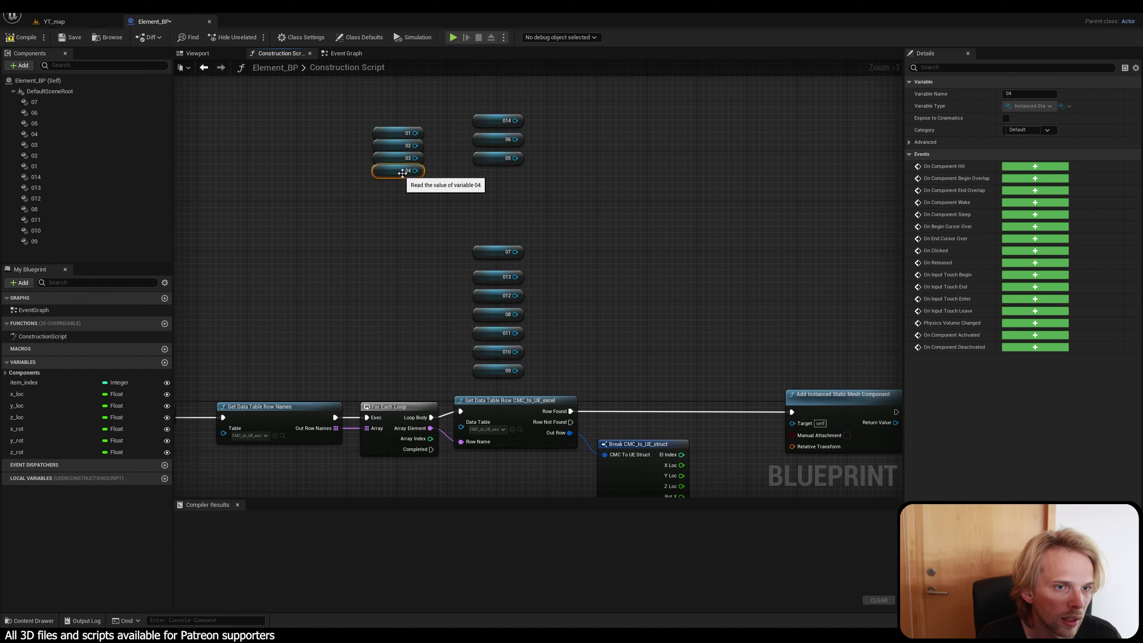
left_click_drag(494, 160, 393, 185)
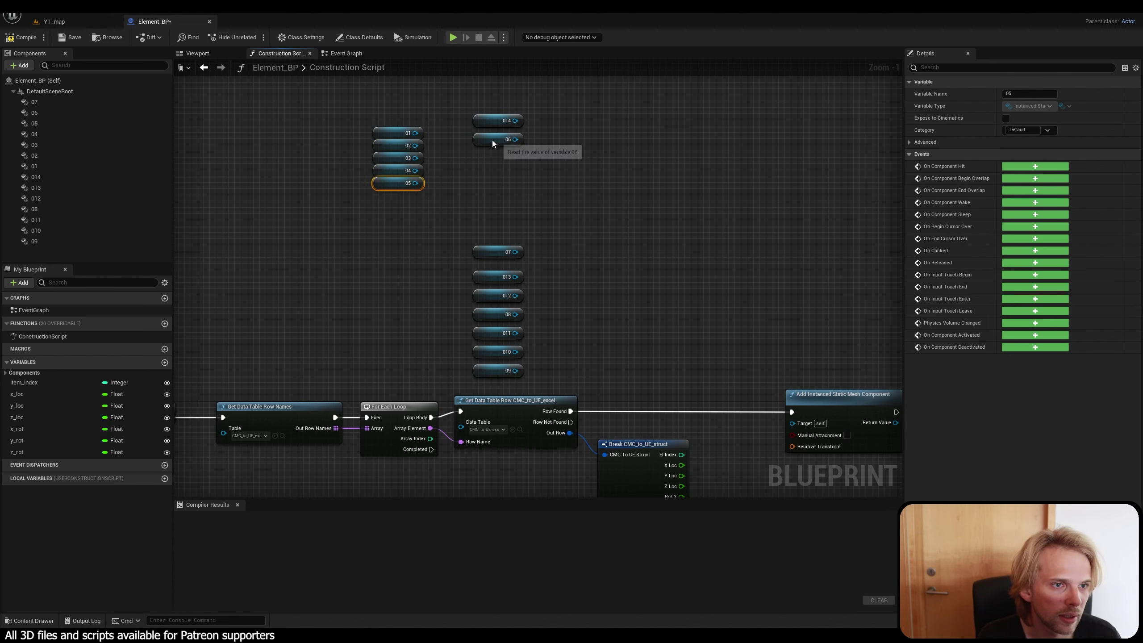
left_click_drag(492, 139, 392, 197)
left_click_drag(478, 248, 378, 204)
Move the component reference nodes 08 through 014 into the sorted column below 07, stacked in numerical order.
left_click(481, 325)
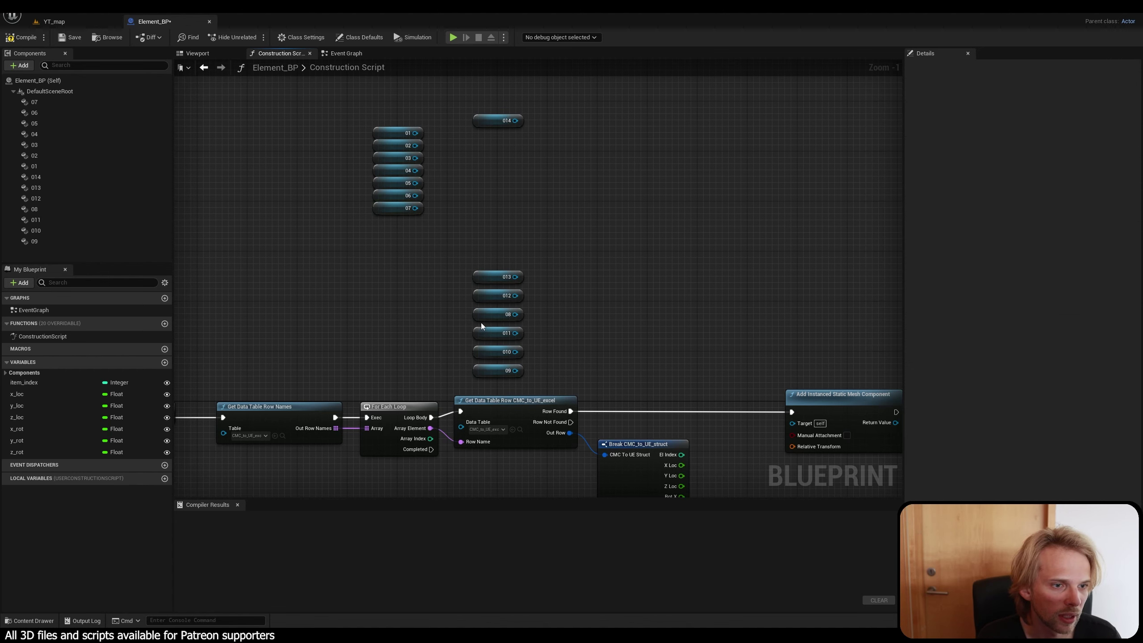
left_click_drag(481, 316, 386, 222)
left_click(475, 314)
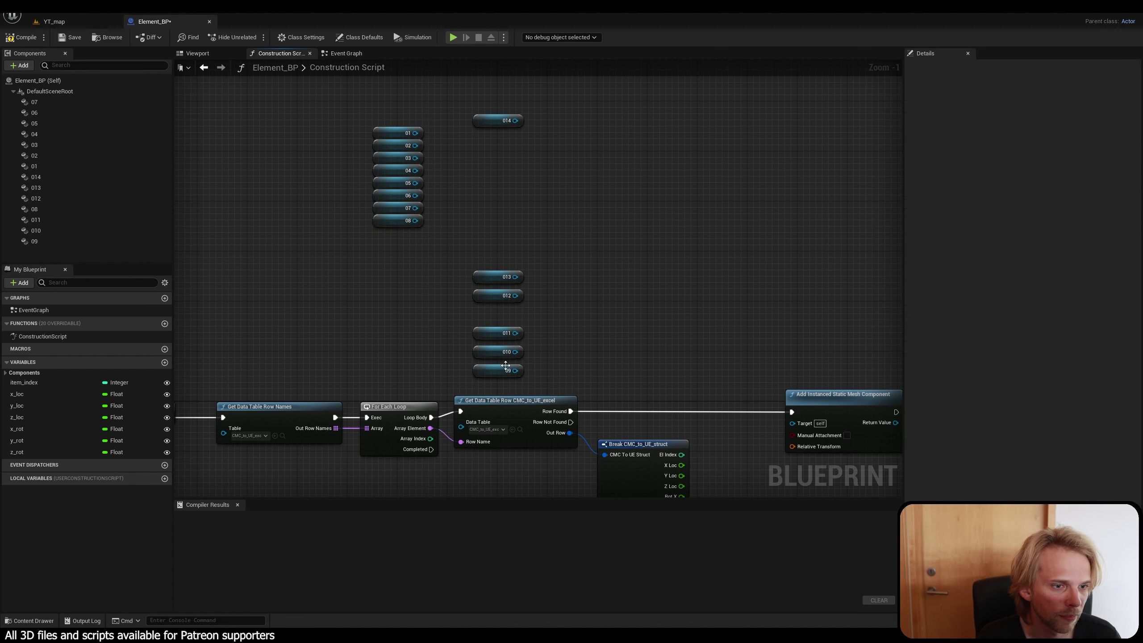
left_click_drag(506, 366, 406, 227)
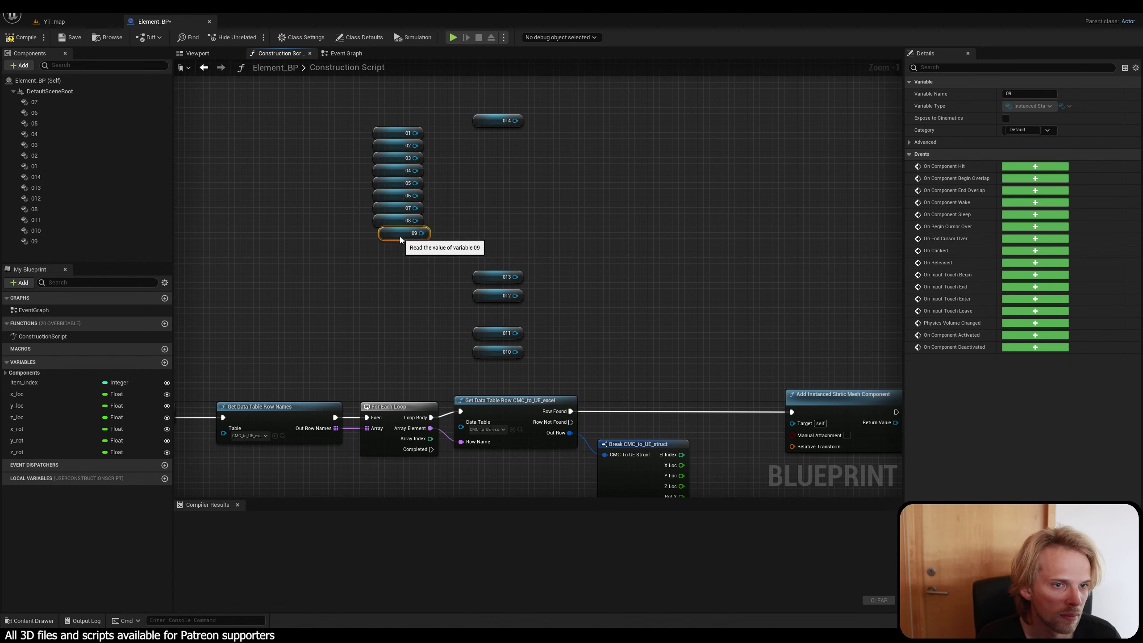
left_click(499, 234)
left_click_drag(492, 356, 393, 252)
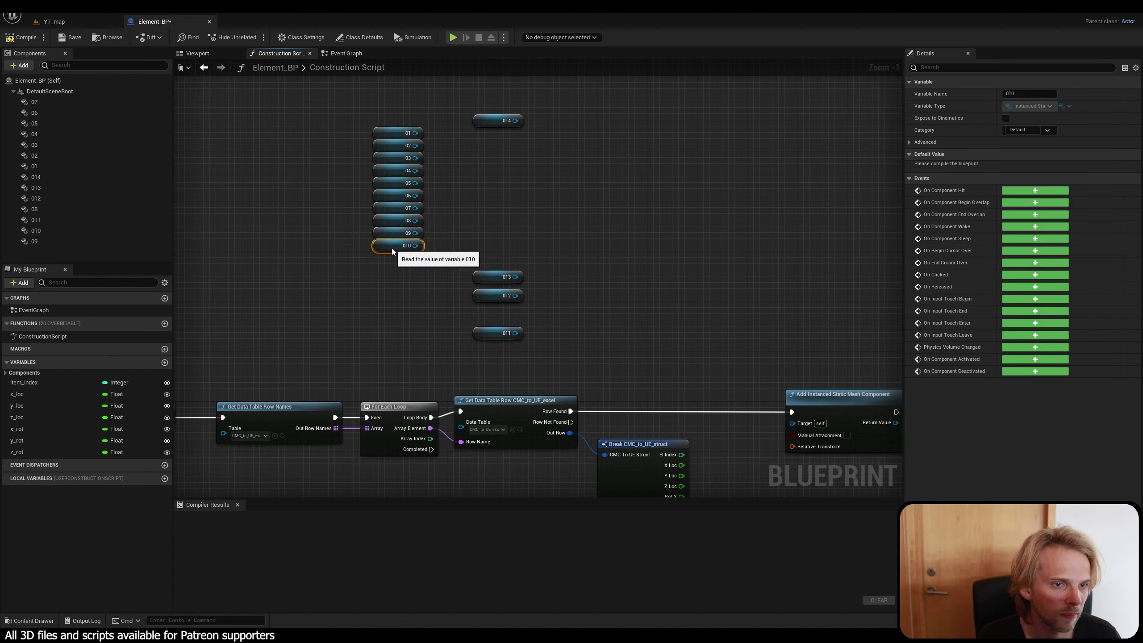
left_click(459, 269)
left_click_drag(491, 334, 382, 259)
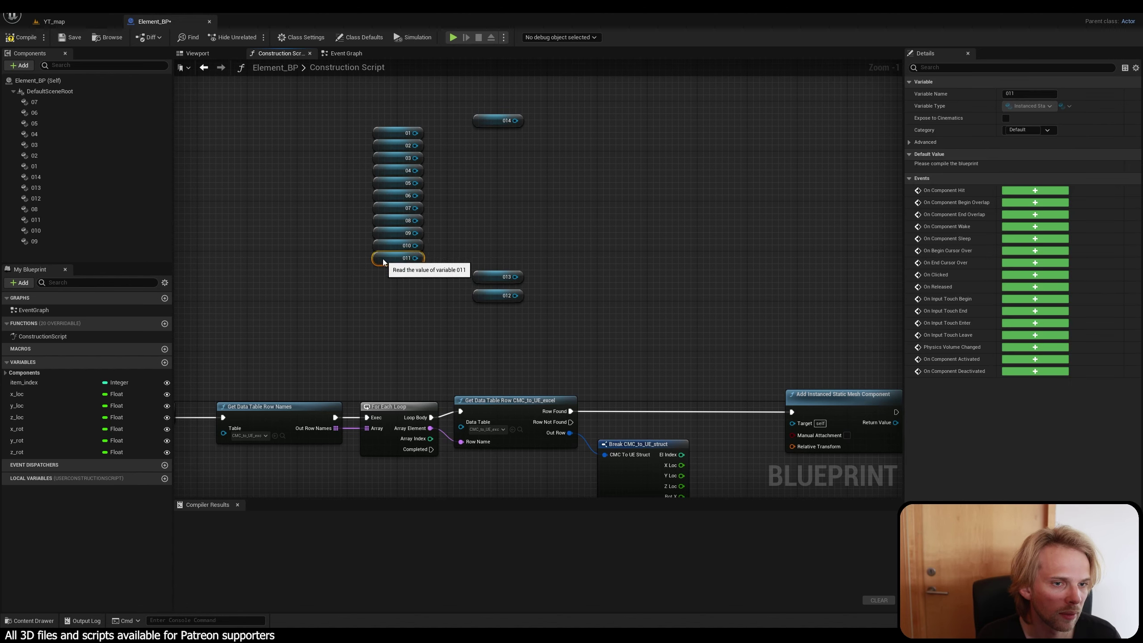
left_click_drag(478, 297, 391, 275)
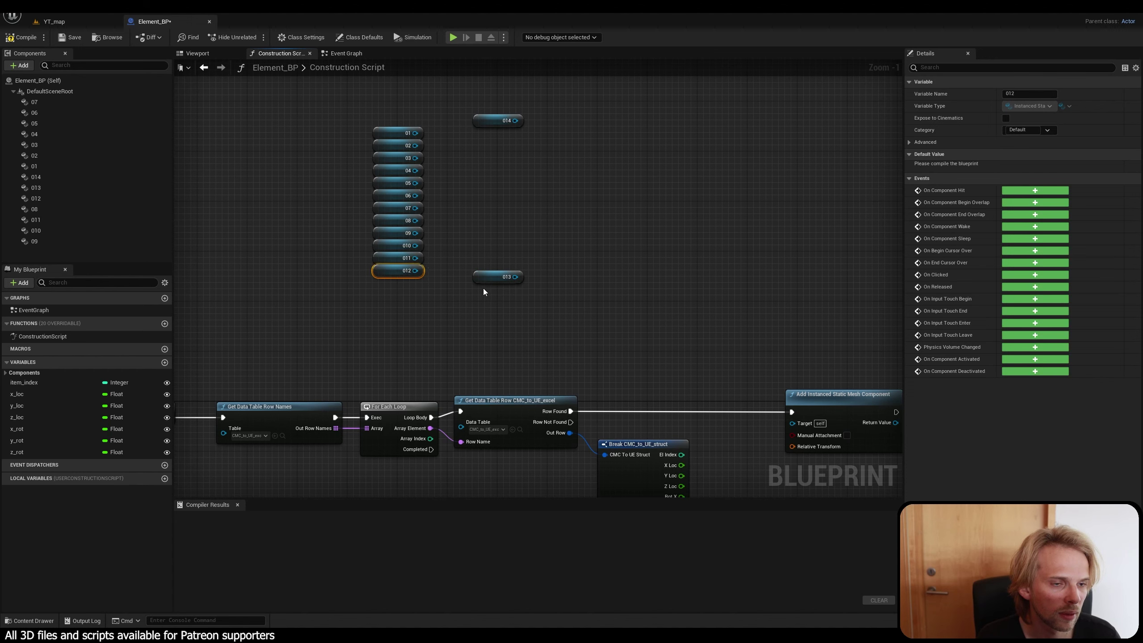
left_click_drag(484, 280, 398, 286)
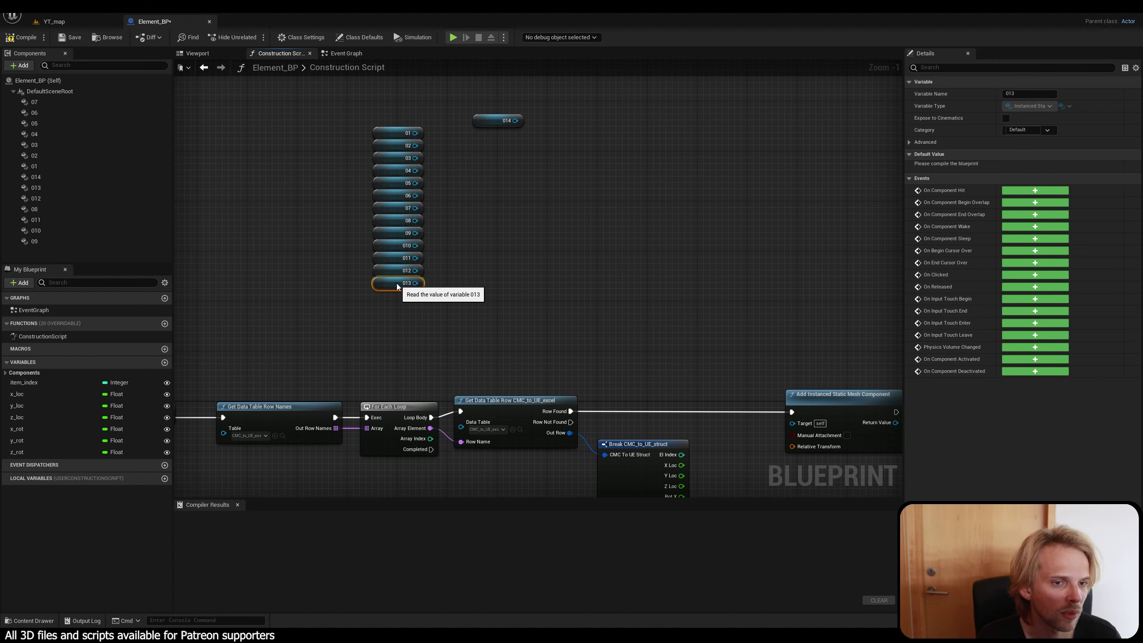
left_click_drag(493, 121, 393, 296)
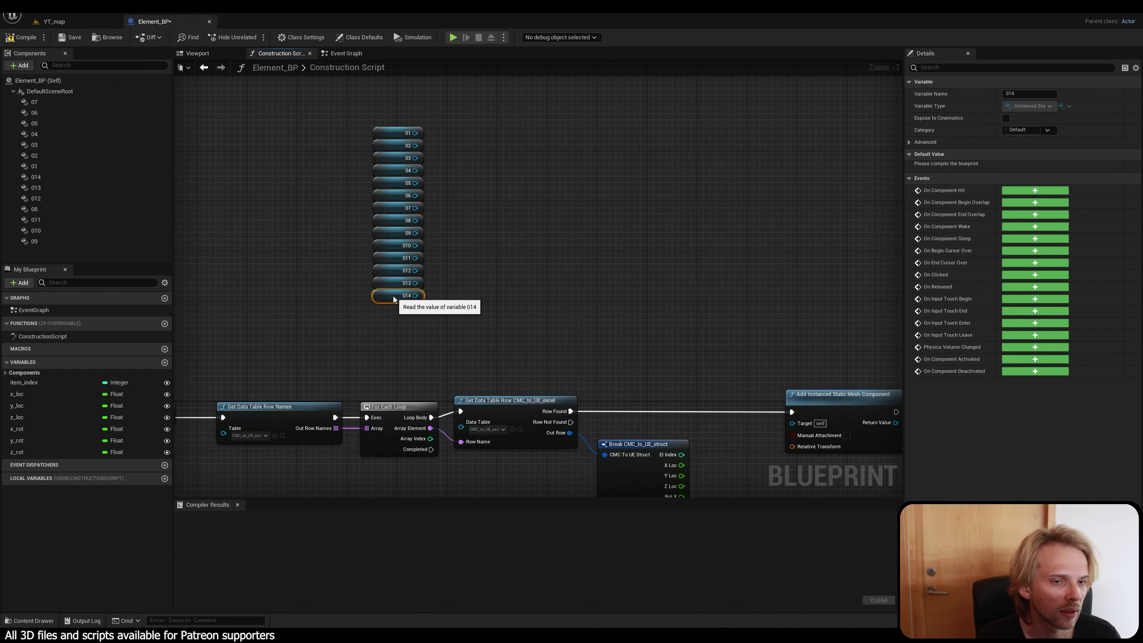
left_click(518, 214)
Add a Make Array node beside the column of component reference nodes.
left_click_drag(414, 132, 496, 143)
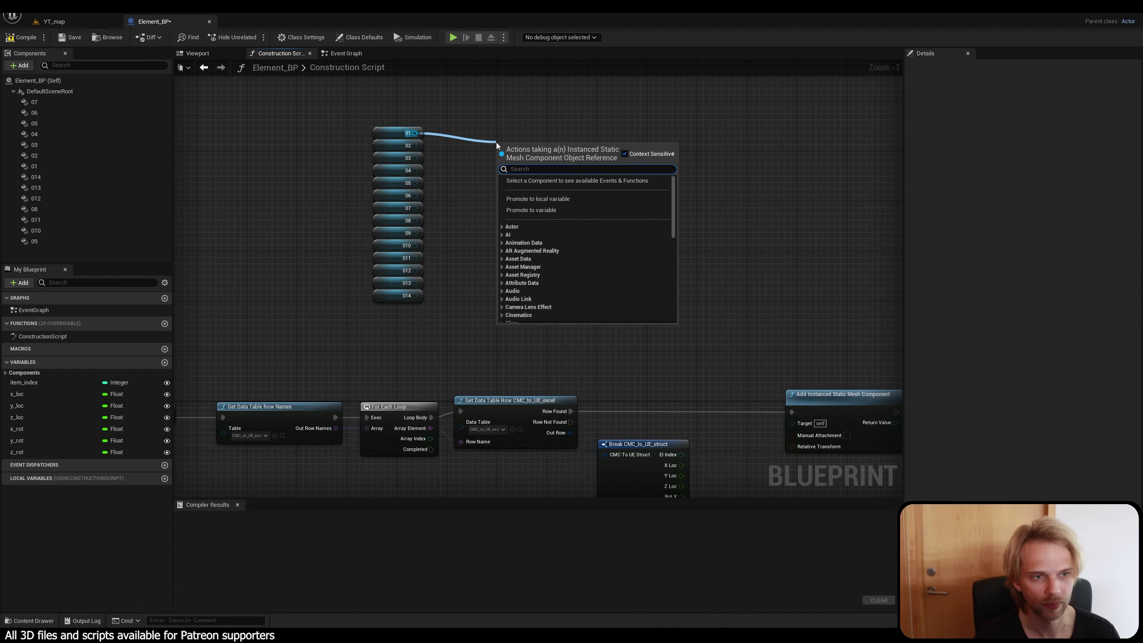
left_click(471, 149)
right_click(471, 149)
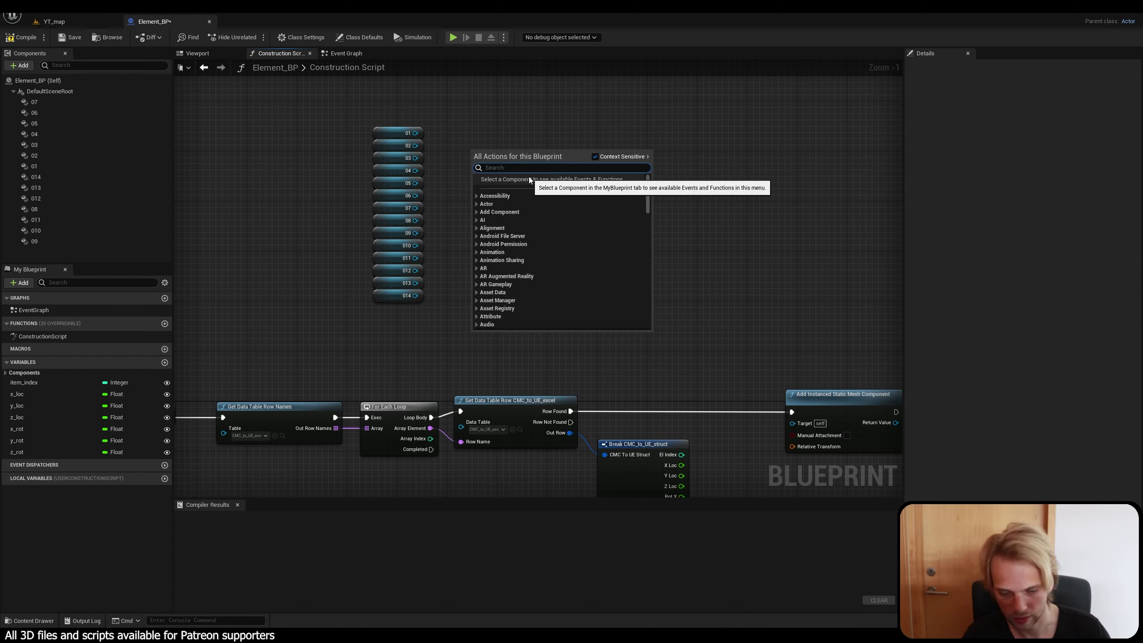
type("make array")
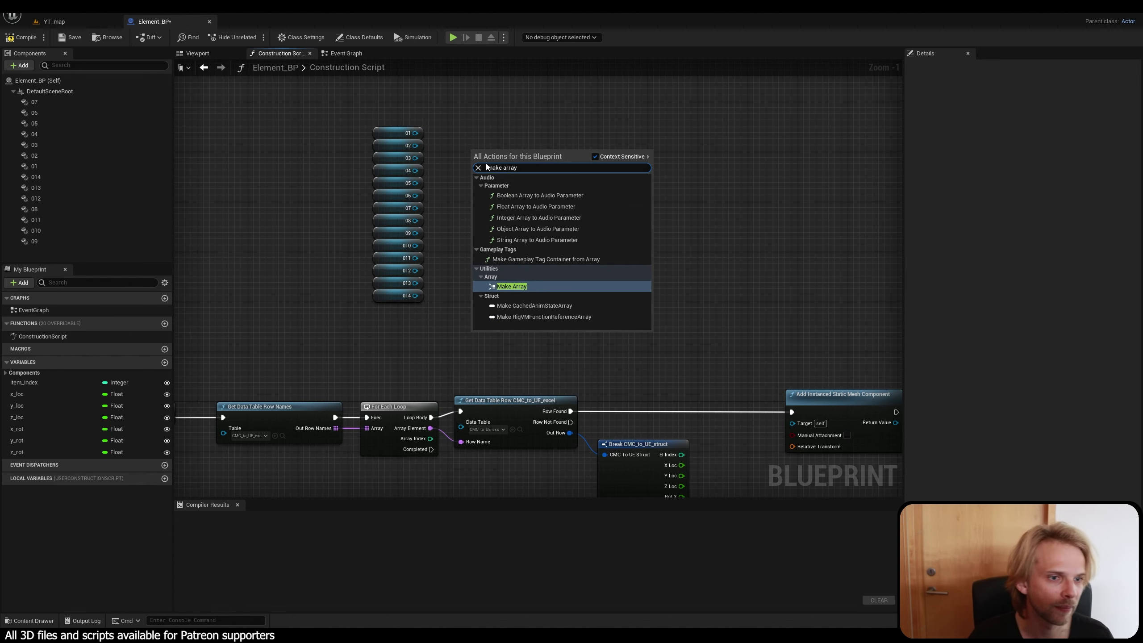
left_click(511, 286)
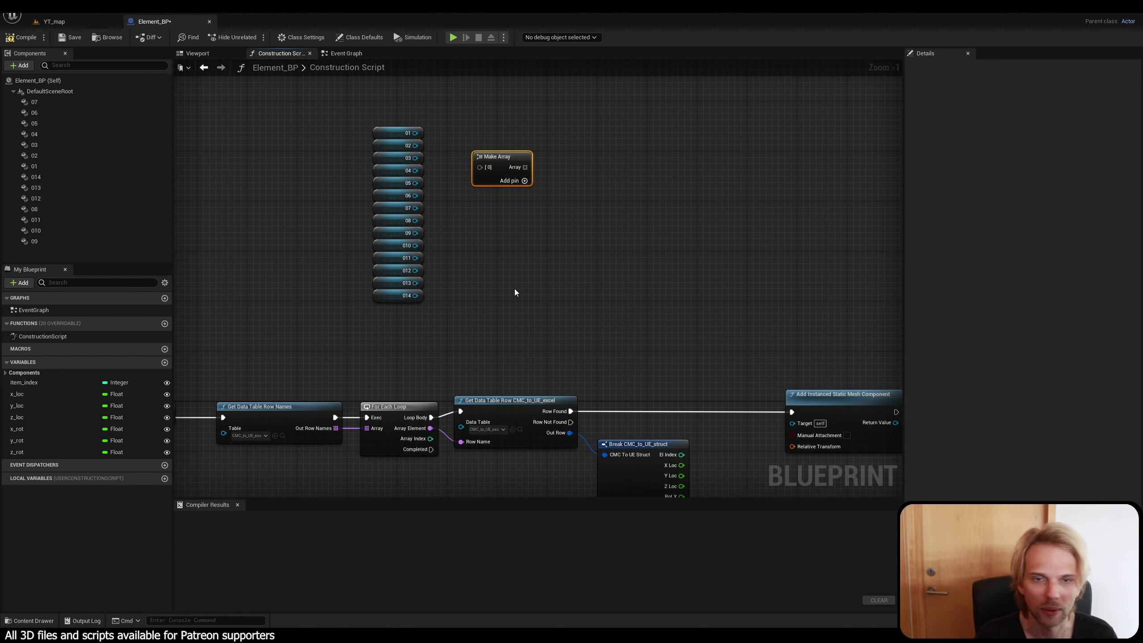
Connect component reference 01 to Make Array's [0] input and extend the array with inputs up to [9].
scroll(446, 138, "up", 1)
left_click_drag(411, 132, 485, 171)
left_click(532, 186)
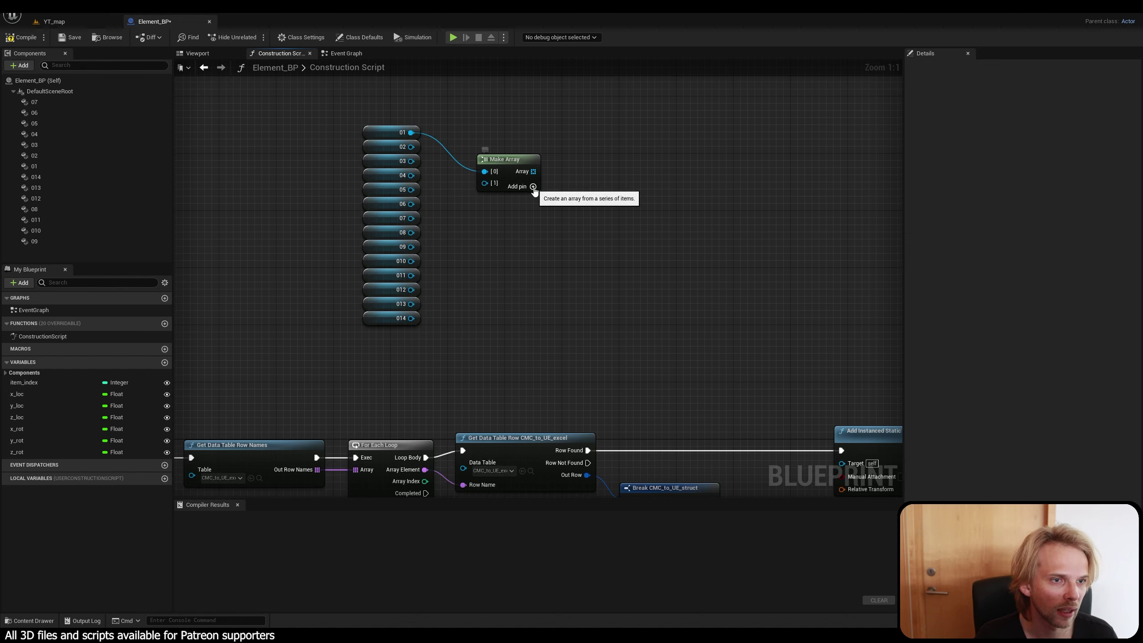
double_click(532, 186)
left_click(532, 186)
double_click(532, 186)
left_click(532, 186)
double_click(532, 187)
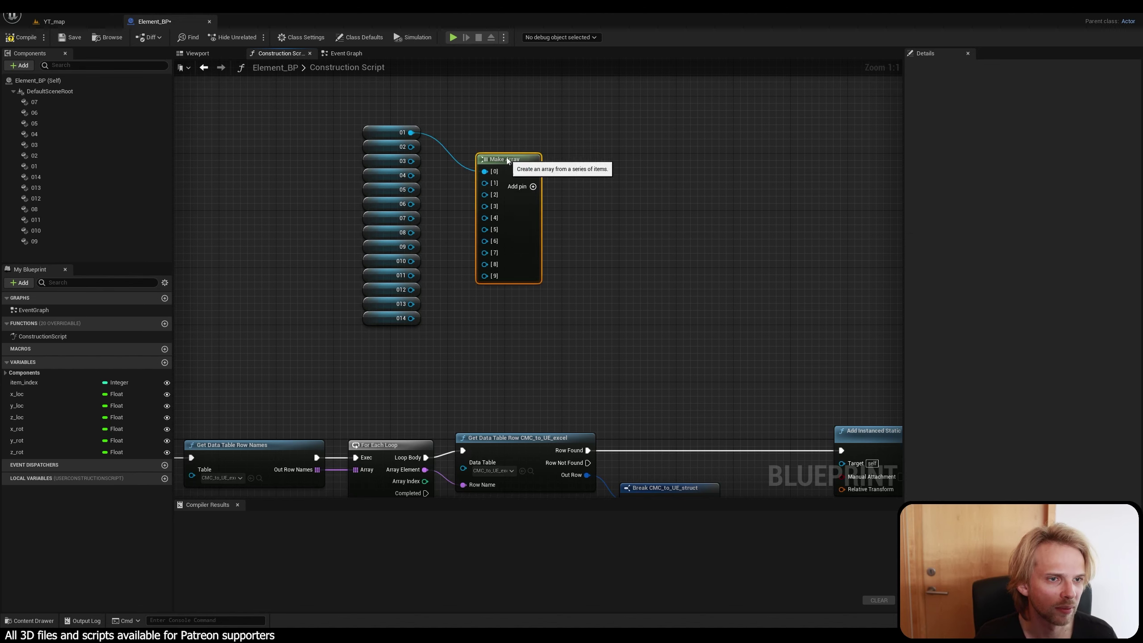
Align the Make Array node with the reference column and connect references 02 through 010 to inputs [1] through [9].
left_click_drag(506, 158, 485, 128)
right_click_drag(408, 170, 402, 231)
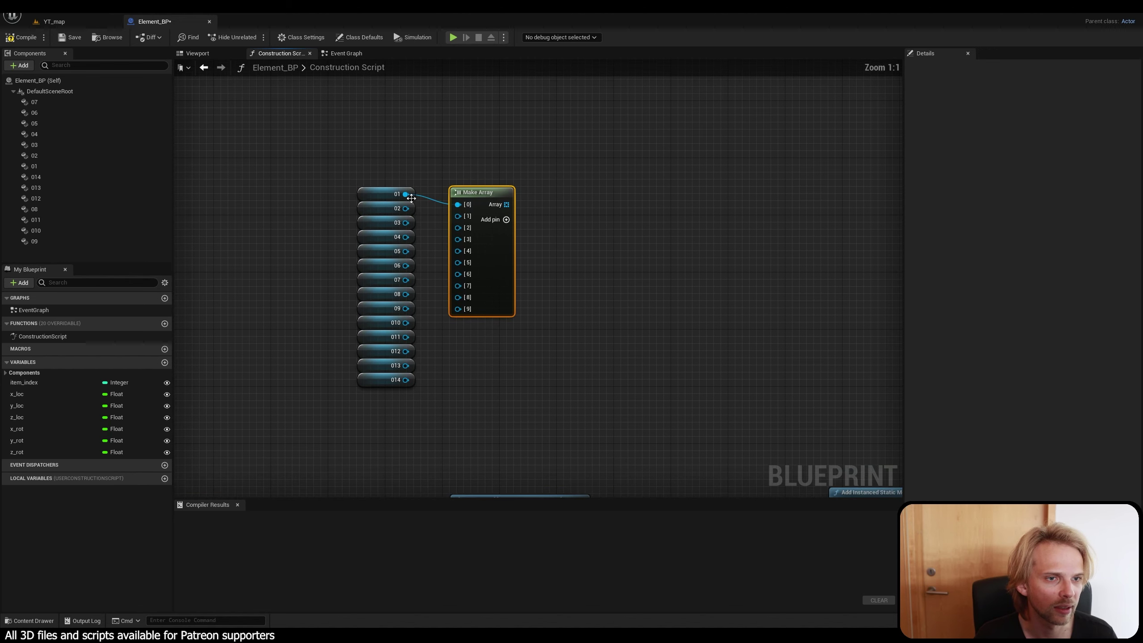
left_click_drag(406, 208, 458, 251)
left_click_drag(406, 266, 458, 297)
left_click_drag(405, 322, 457, 309)
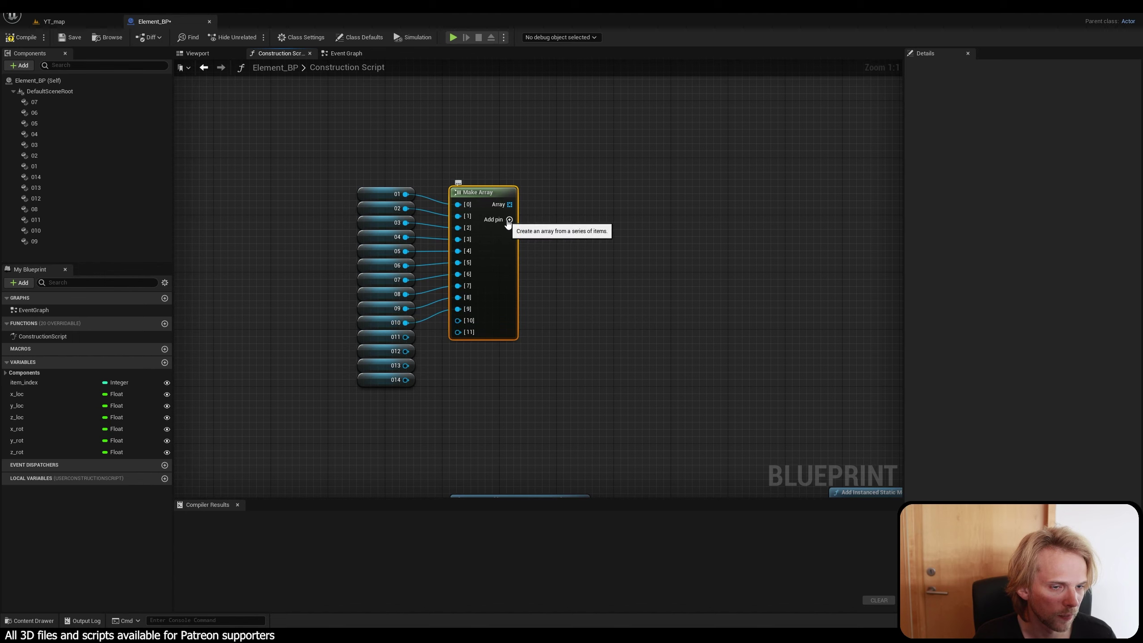
Extend Make Array with inputs up to [13] and connect references 011 through 014 to inputs [10] through [13].
left_click(508, 220)
left_click(508, 220)
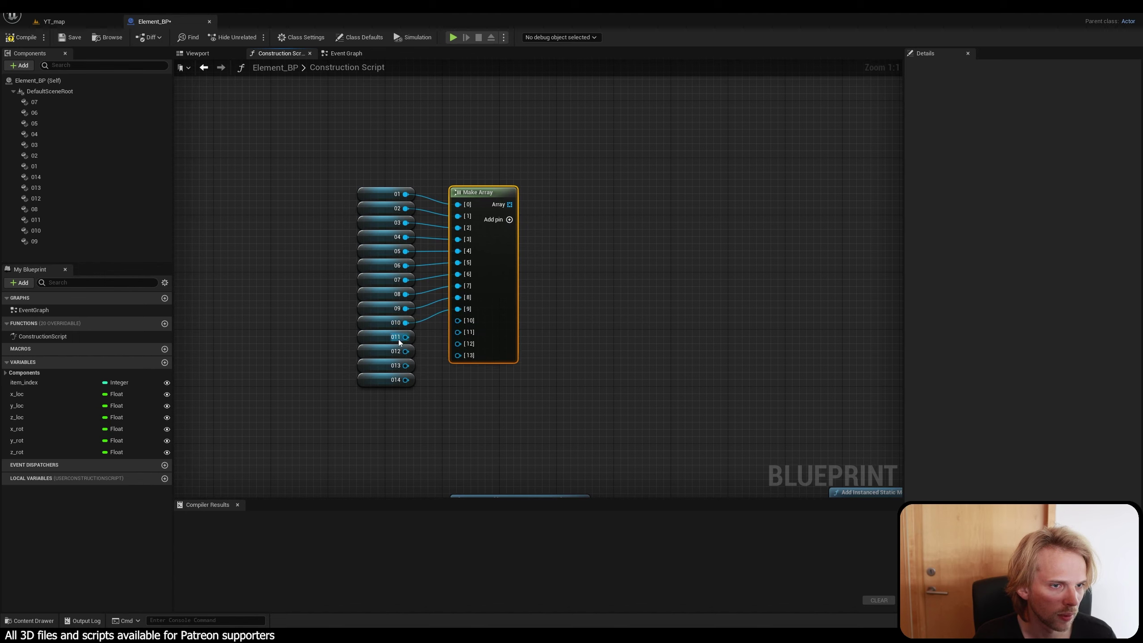
left_click_drag(408, 336, 457, 331)
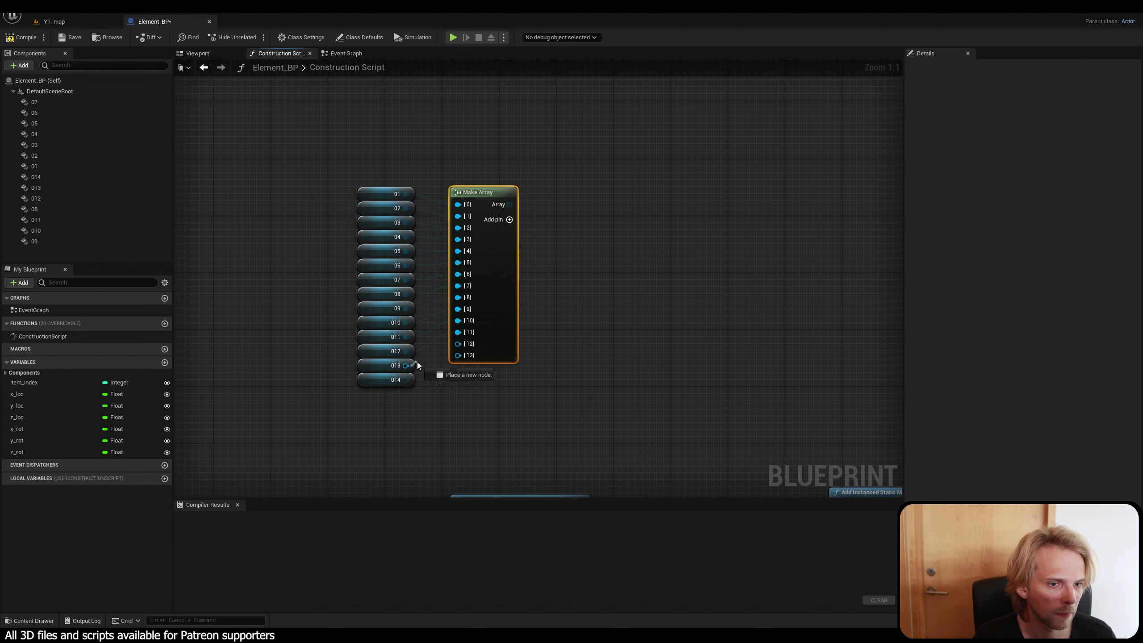
left_click_drag(405, 365, 458, 343)
left_click(433, 367)
left_click_drag(406, 380, 457, 356)
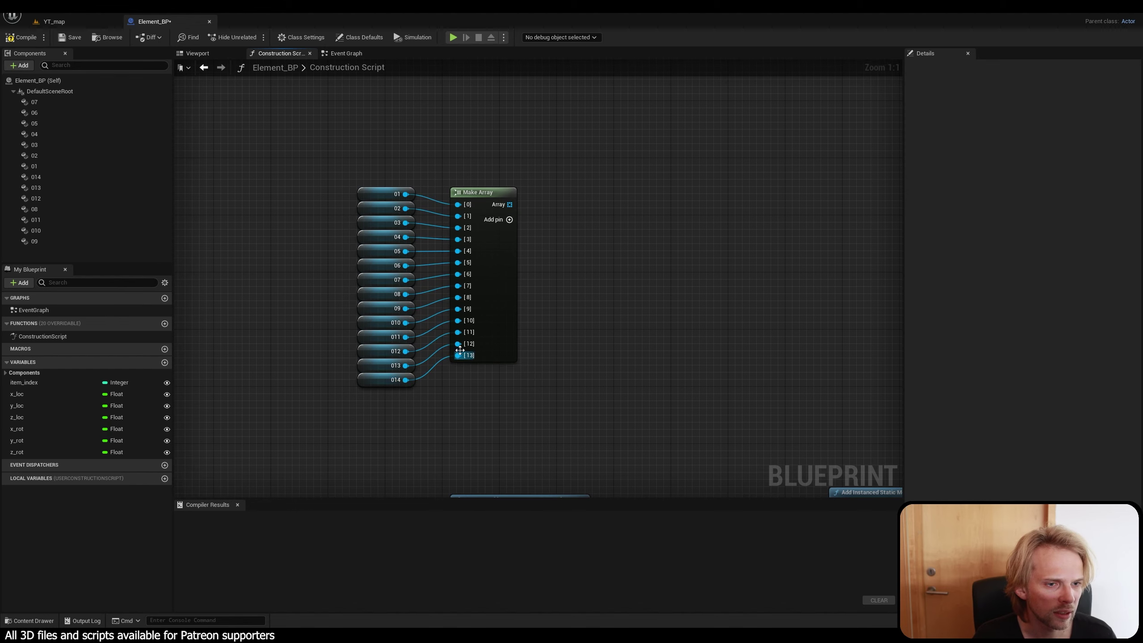
Reposition the Make Array node and its 14 component references as a group above the Get Data Table Row node.
left_click_drag(490, 201, 474, 208)
left_click(616, 388)
left_click_drag(584, 424, 375, 189)
scroll(580, 287, "down", 1)
right_click_drag(581, 287, 471, 163)
scroll(470, 161, "down", 1)
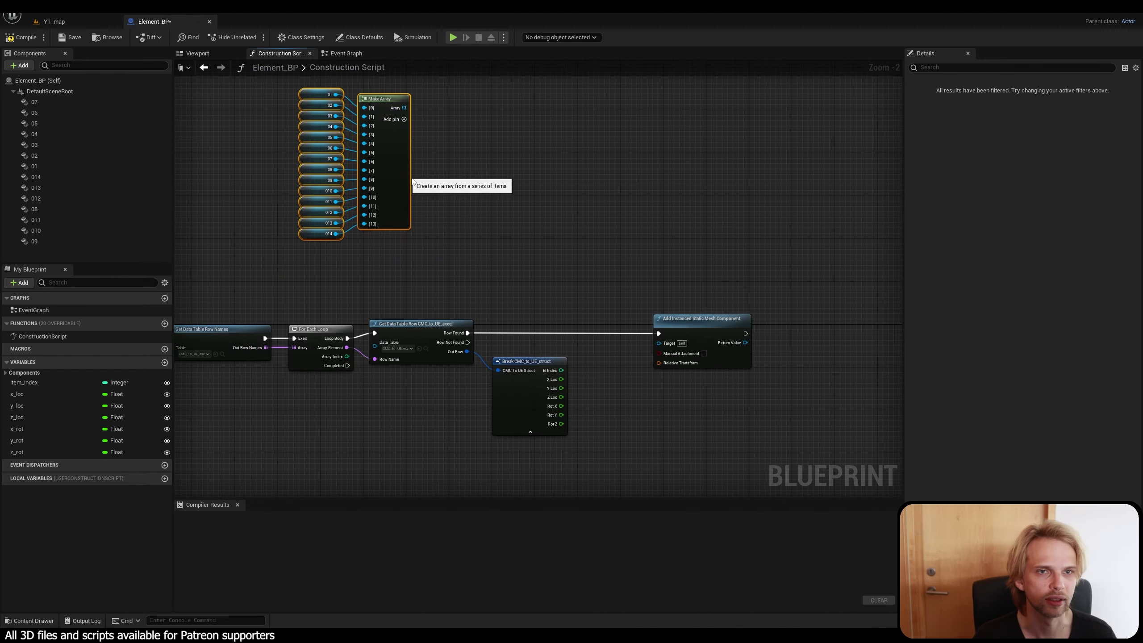
left_click_drag(410, 174, 444, 170)
left_click(574, 179)
right_click_drag(574, 180, 554, 238)
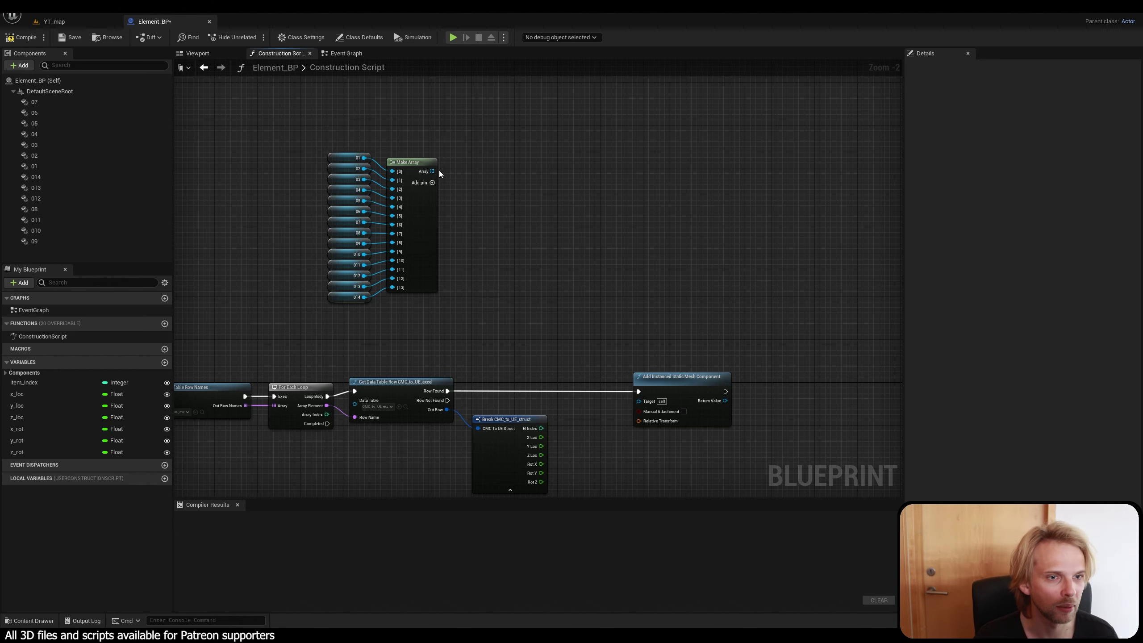
Add a Get (a copy) node from Make Array's output and place it above the Break CMC_to_UE_struct node.
scroll(439, 171, "up", 2)
right_click_drag(456, 195, 410, 112)
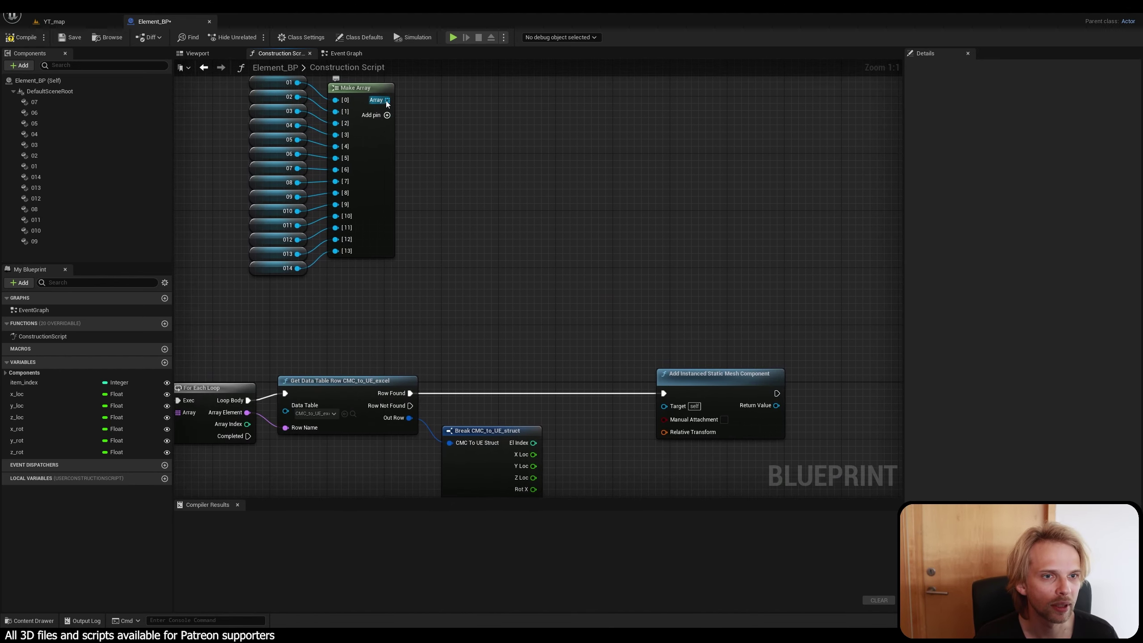
left_click_drag(387, 100, 470, 176)
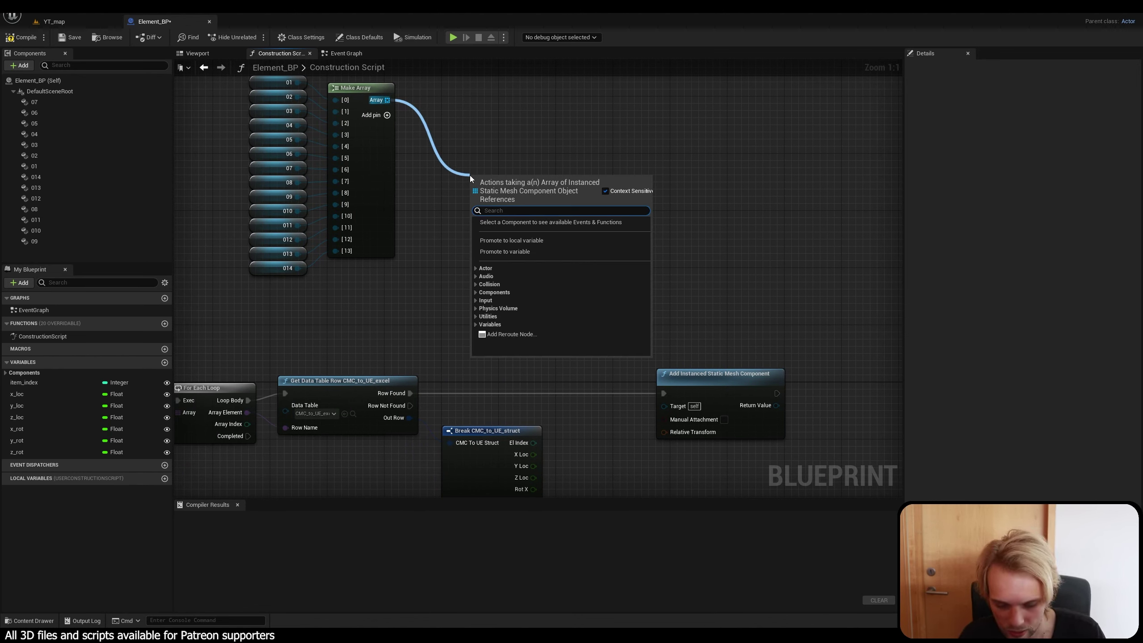
type("get")
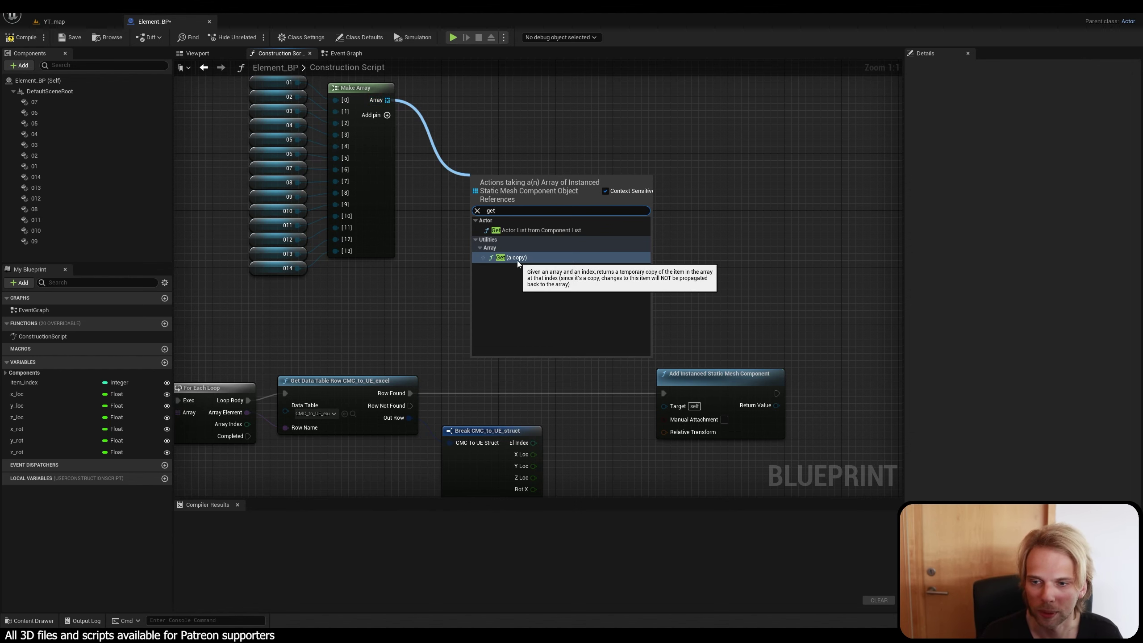
left_click(517, 258)
left_click_drag(517, 195, 531, 284)
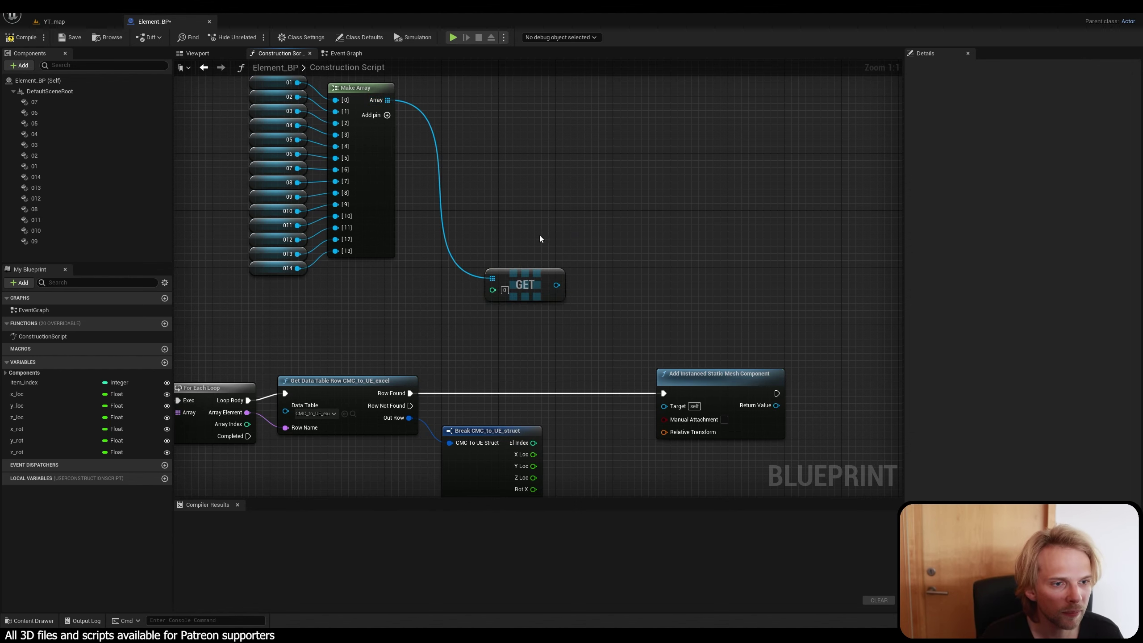
Connect the El Index output of Break CMC_to_UE_struct to the GET node's index input.
right_click_drag(539, 239, 503, 215)
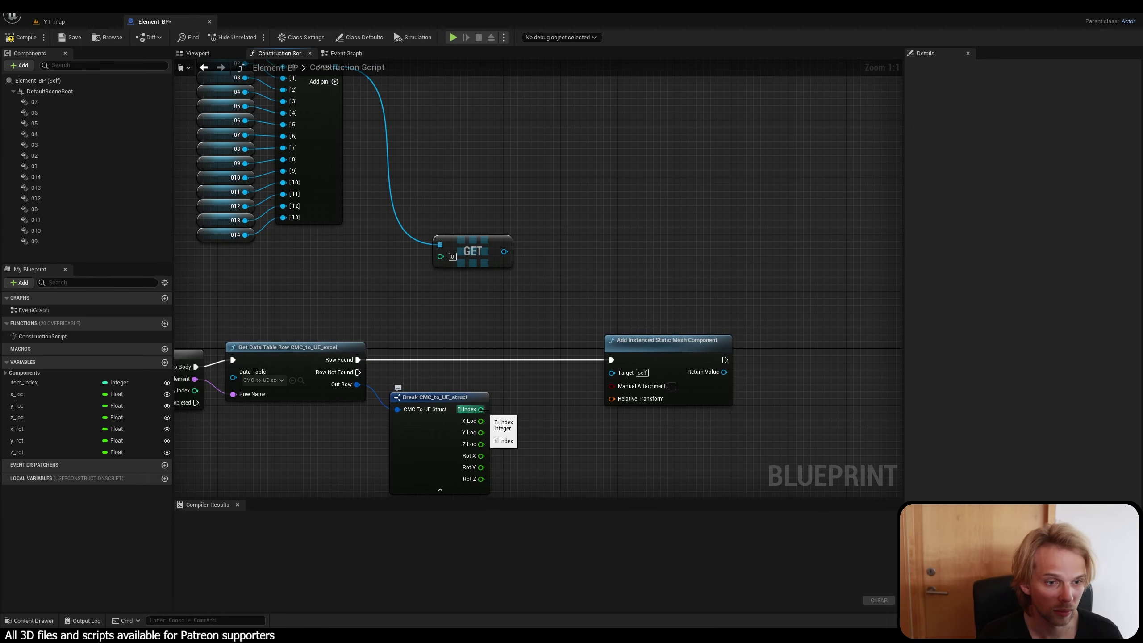
left_click_drag(481, 409, 534, 233)
right_click_drag(716, 206, 661, 135)
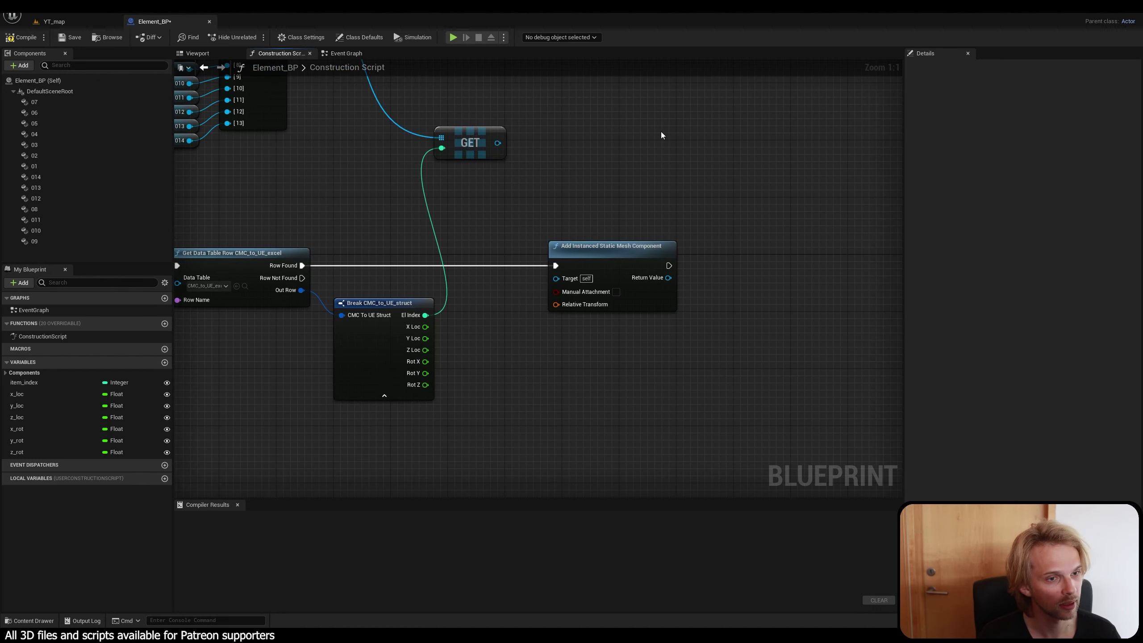
Try to connect the GET node's output to the Target input of Add Instanced Static Mesh Component.
left_click_drag(503, 147, 557, 279)
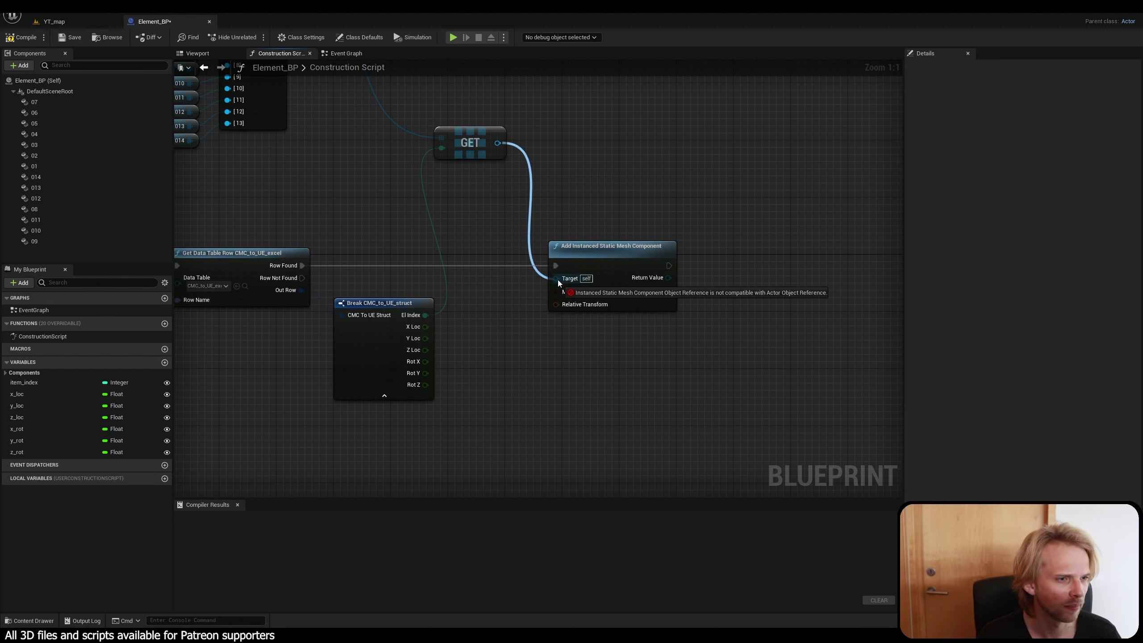
left_click_drag(557, 280, 567, 193)
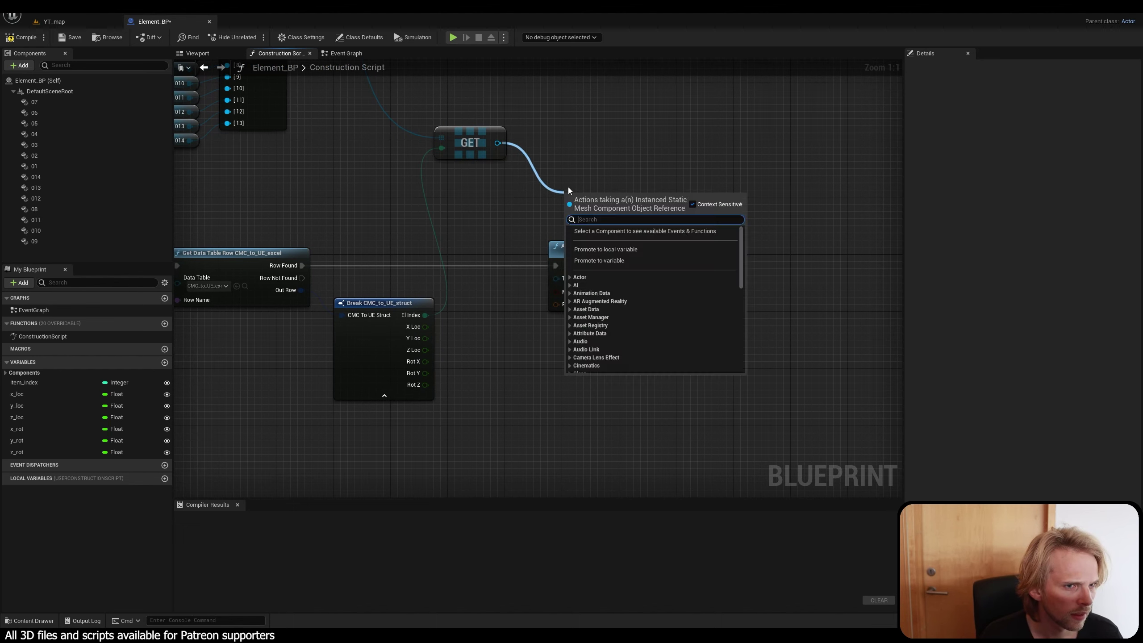
left_click(568, 186)
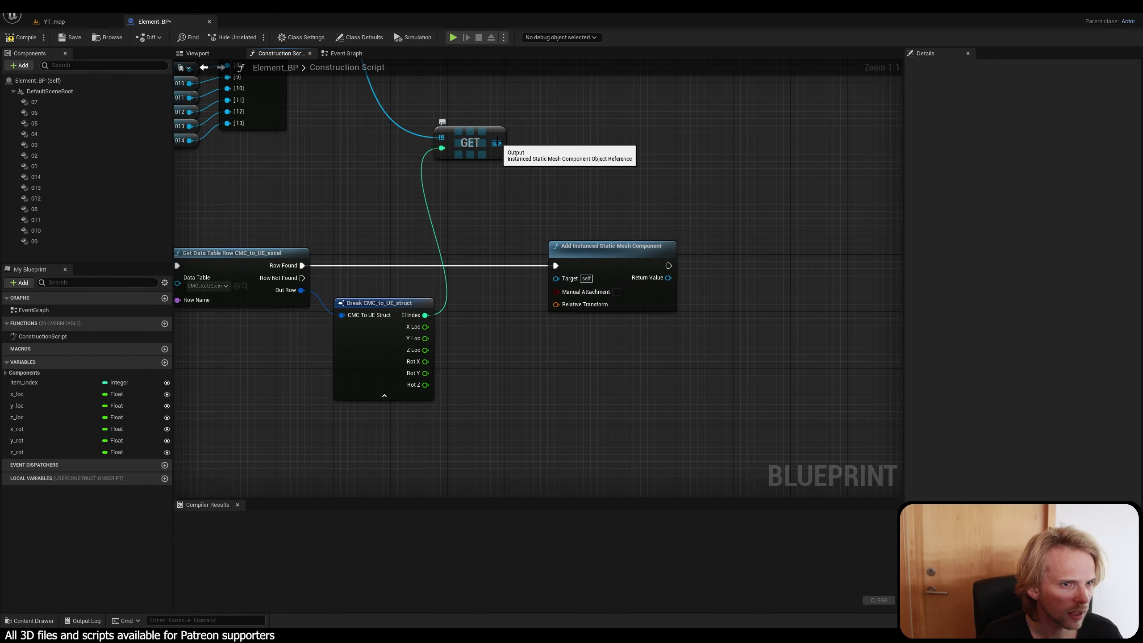
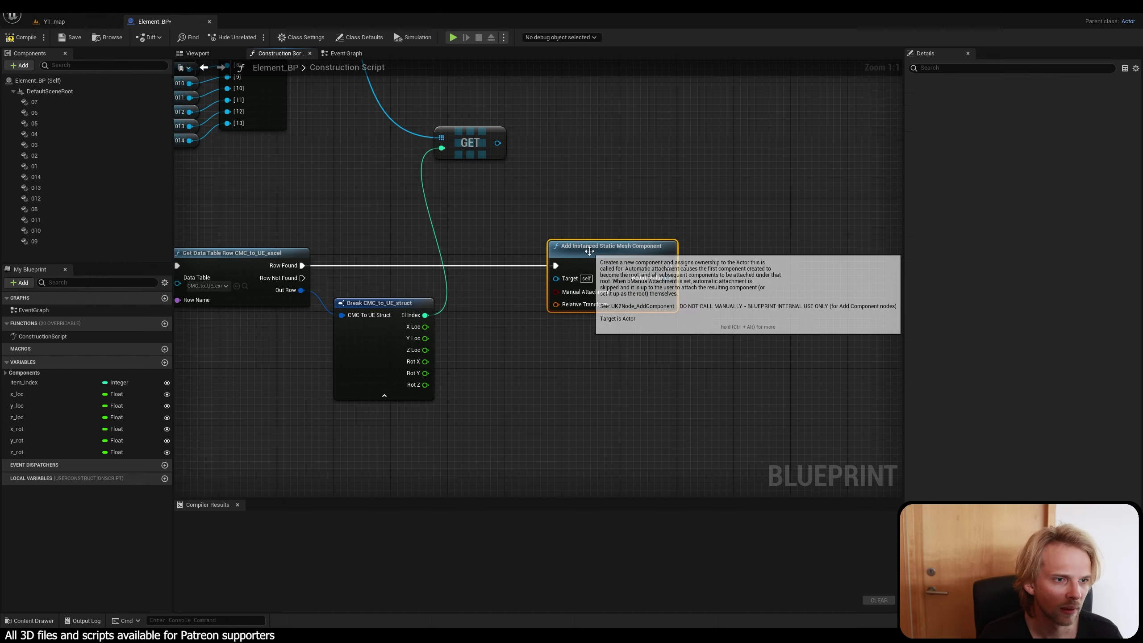
Move the Add Instanced Static Mesh Component node slightly farther along the graph and retry linking the GET output to its Target.
right_click(590, 253)
left_click(611, 216)
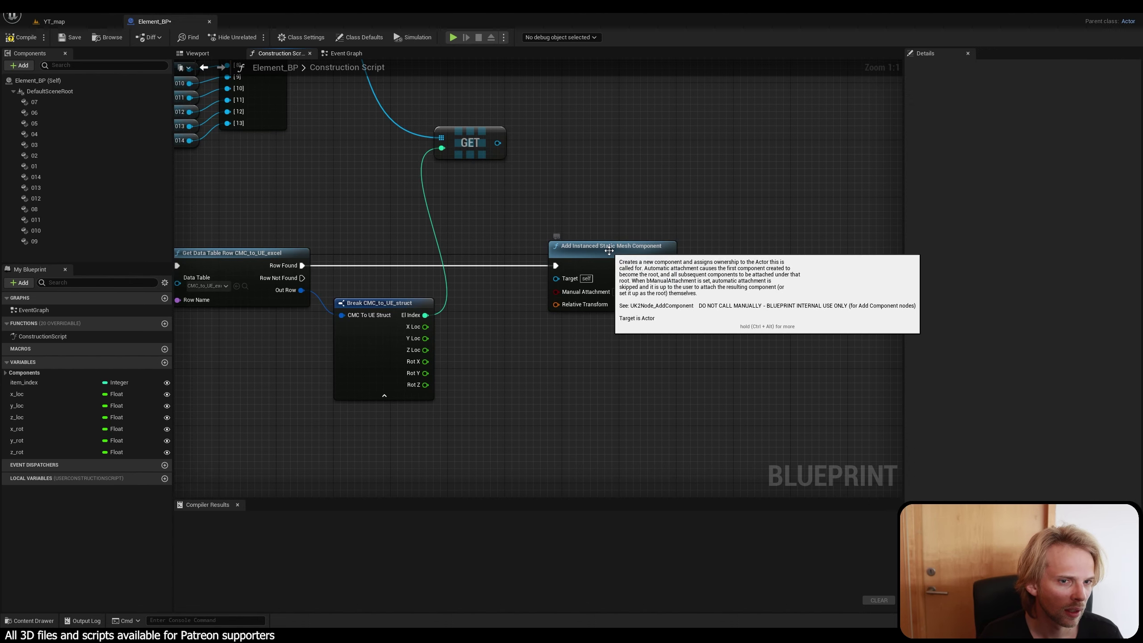
left_click(609, 251)
right_click_drag(677, 226, 722, 302)
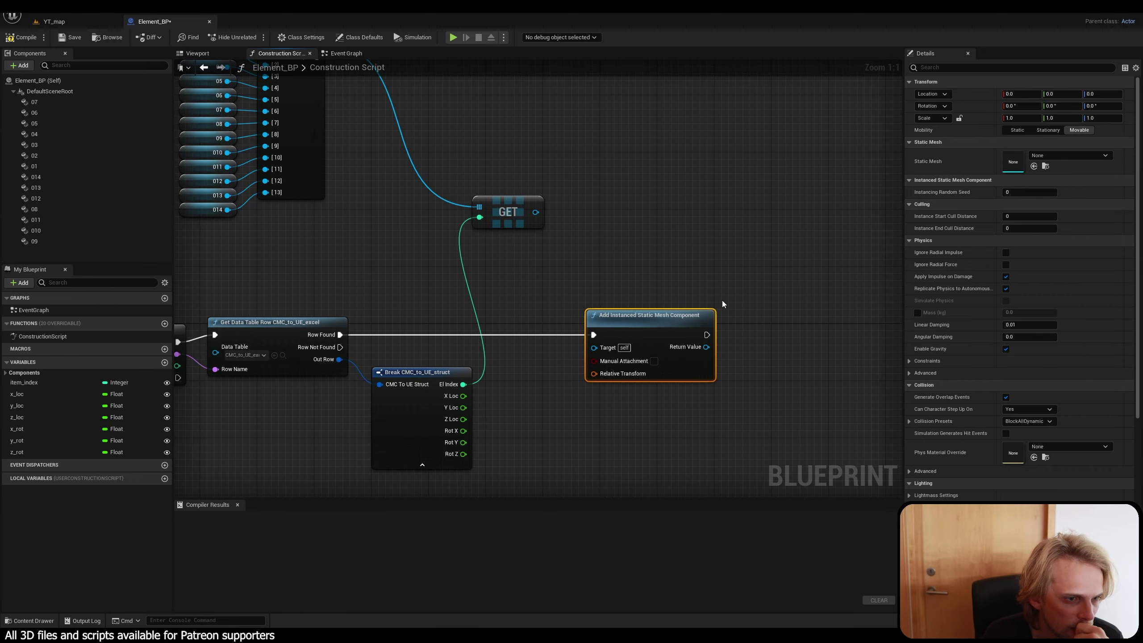
left_click_drag(640, 337, 684, 323)
left_click(682, 283)
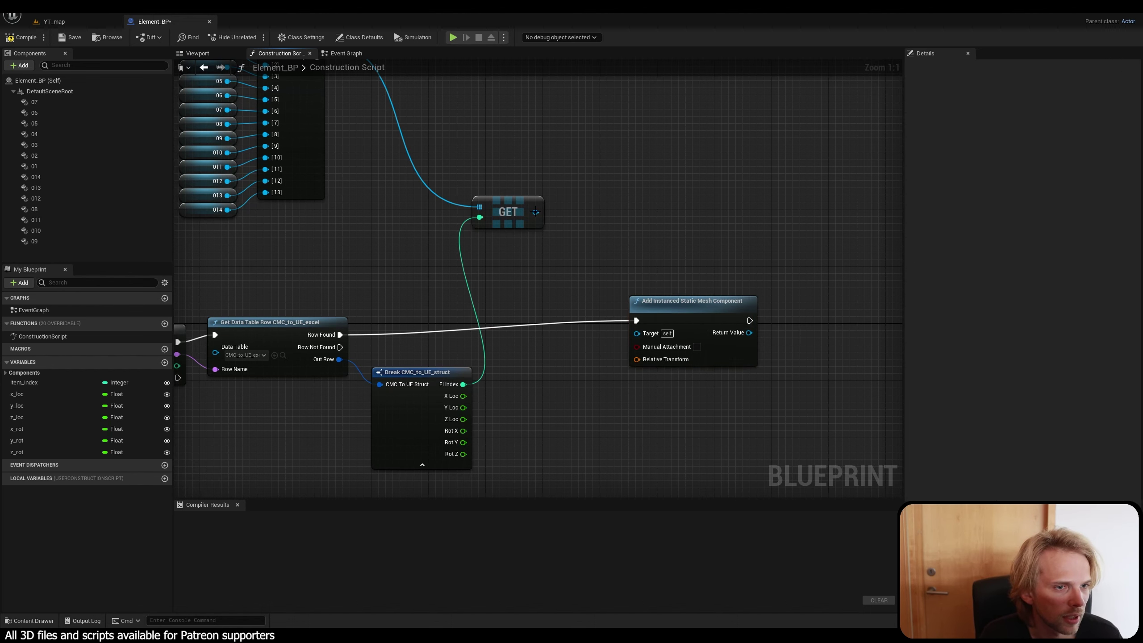
left_click_drag(535, 212, 639, 335)
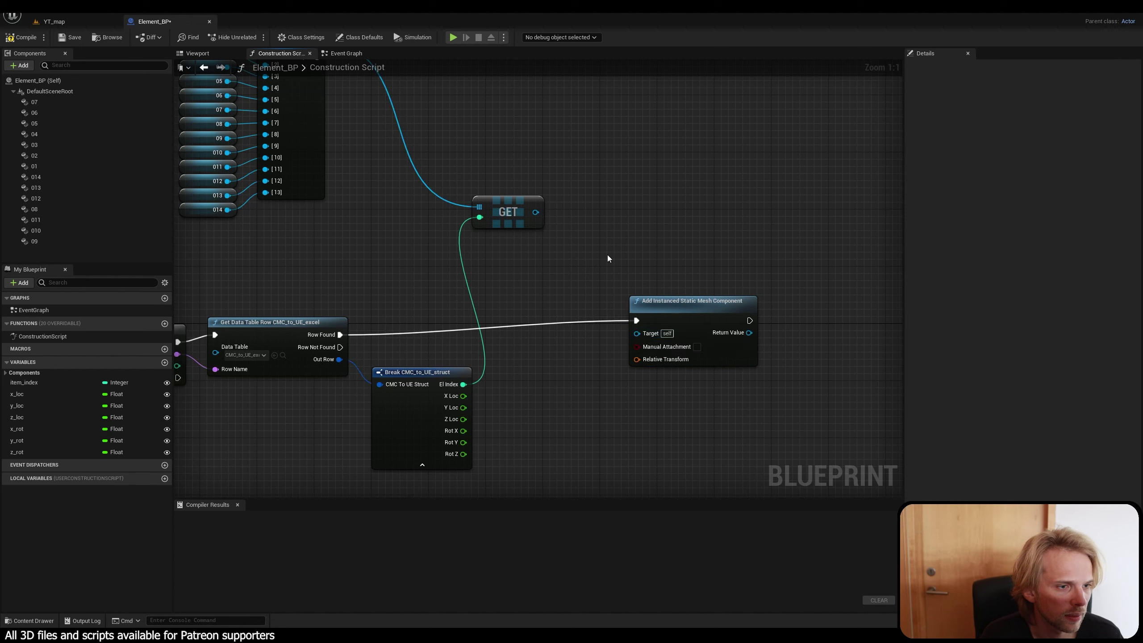
Replace the Add Instanced Static Mesh Component node with an Add Instance (01) node in the same spot.
left_click(691, 314)
key("Delete")
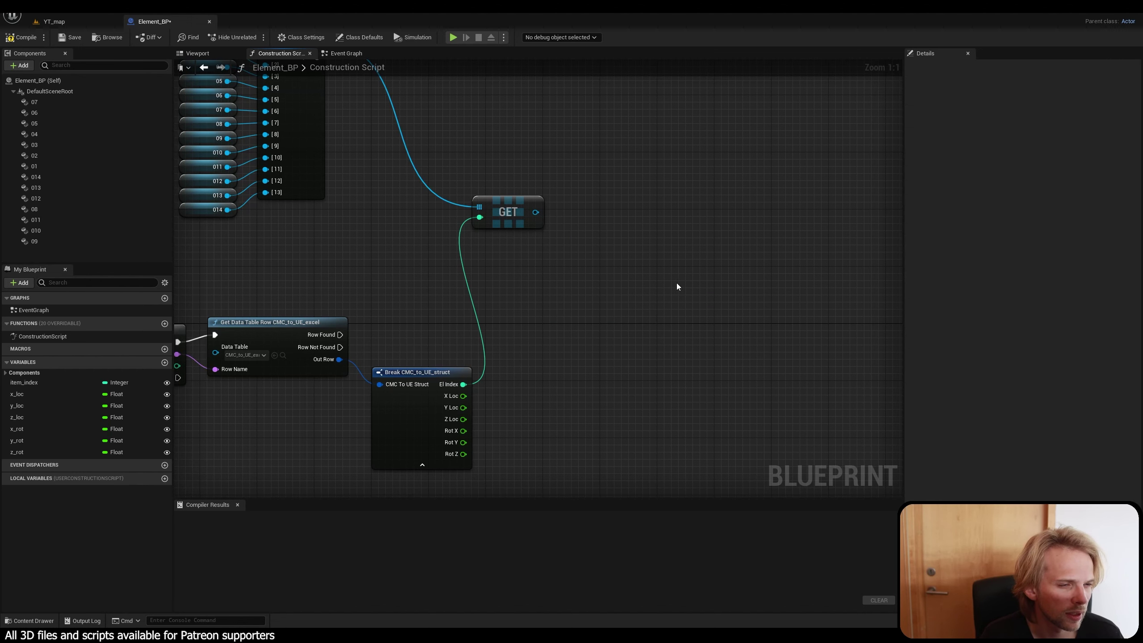
right_click(630, 300)
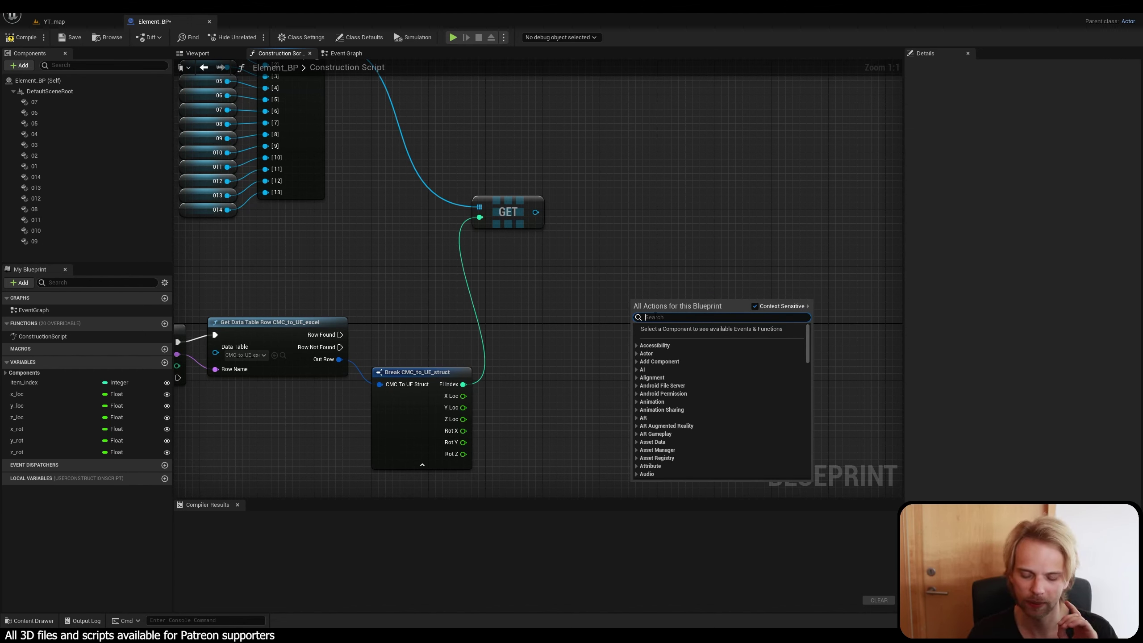
type("add insta")
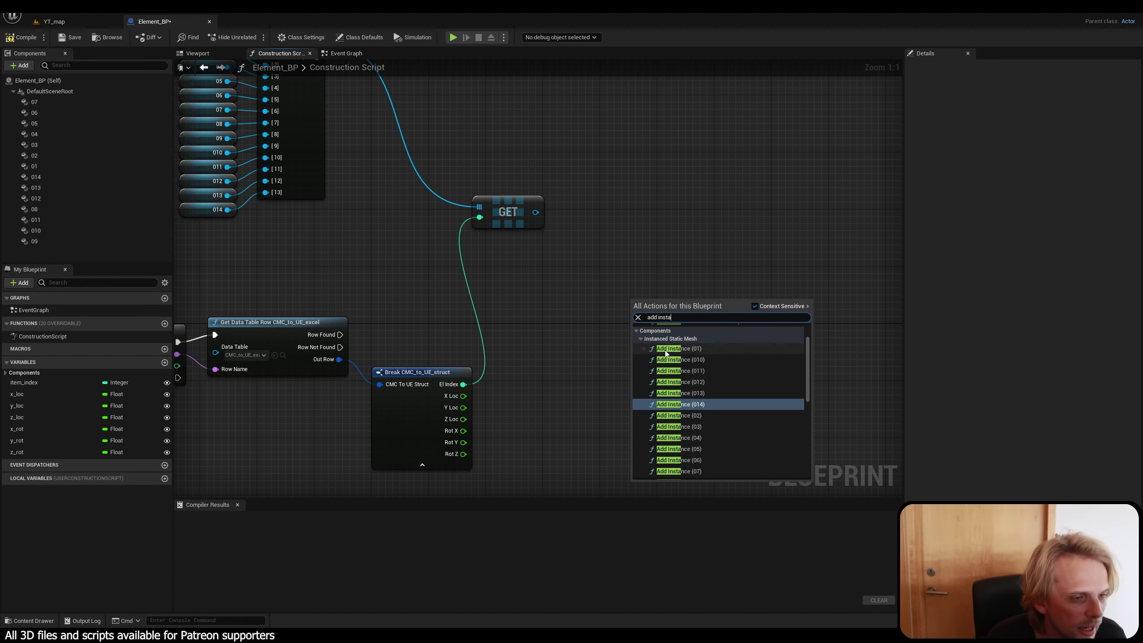
scroll(728, 413, "down", 2)
scroll(727, 413, "up", 3)
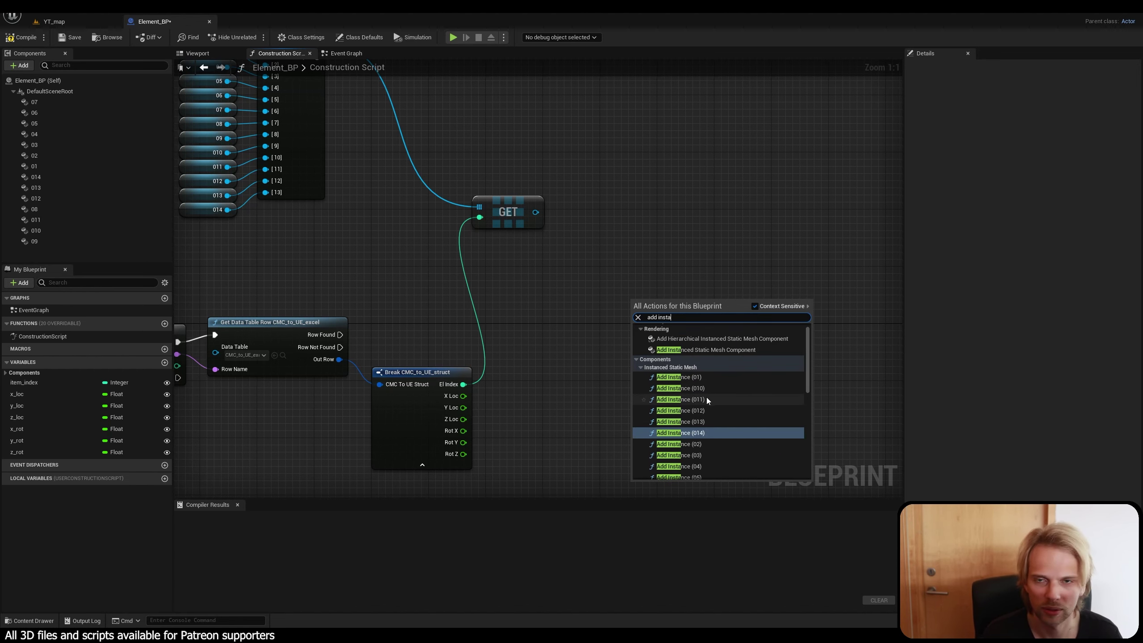
left_click(679, 378)
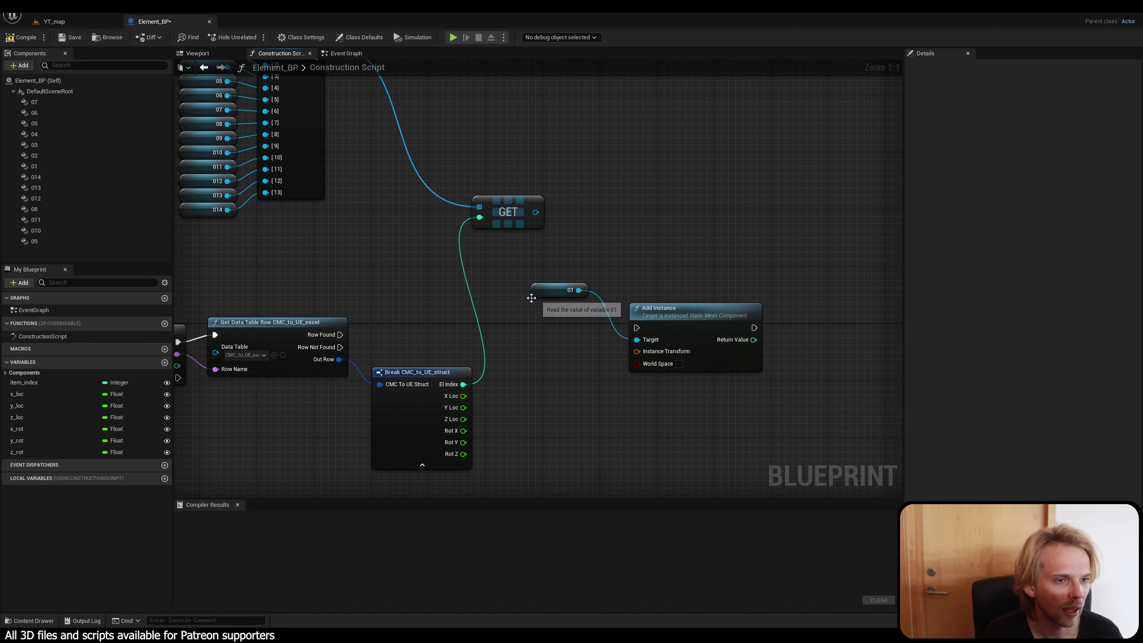
Delete the 01 variable node feeding Add Instance and connect the GET node's output to its Target.
left_click_drag(555, 285, 555, 306)
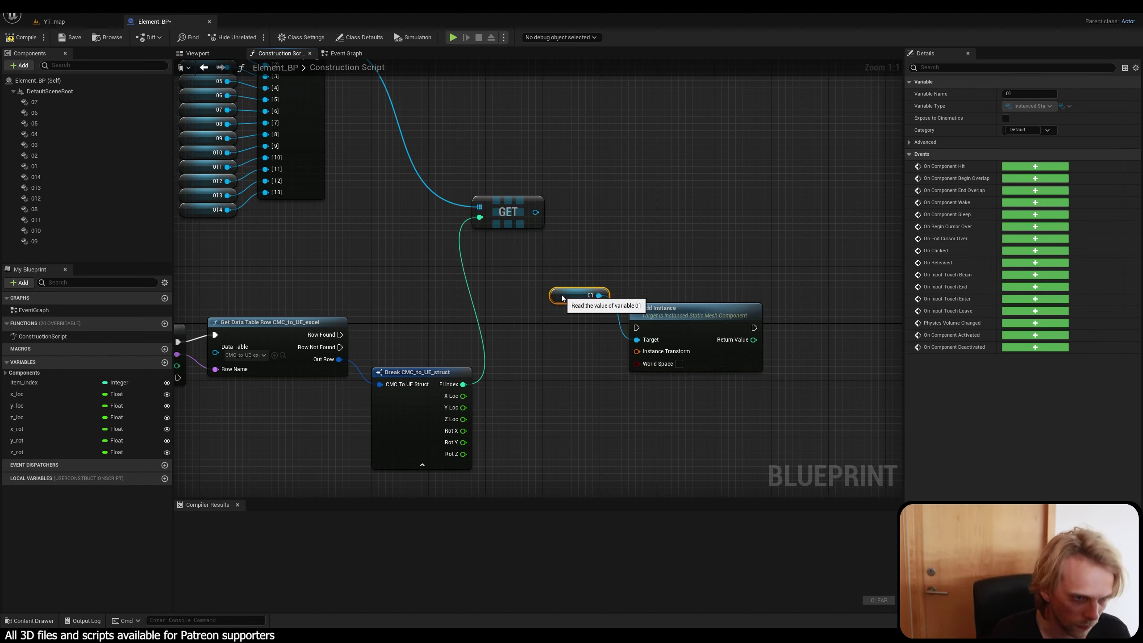
key("Delete")
left_click_drag(536, 213, 704, 304)
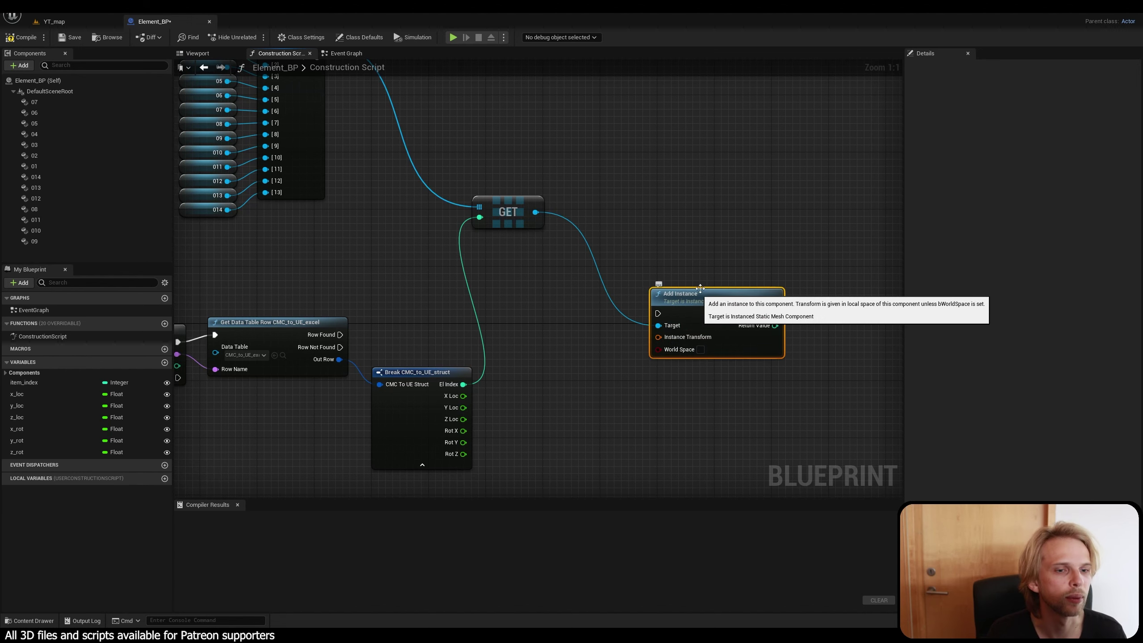
Connect Row Found of Get Data Table Row to Add Instance's execution input and align the node with that wire.
left_click_drag(338, 334, 697, 327)
left_click(645, 334)
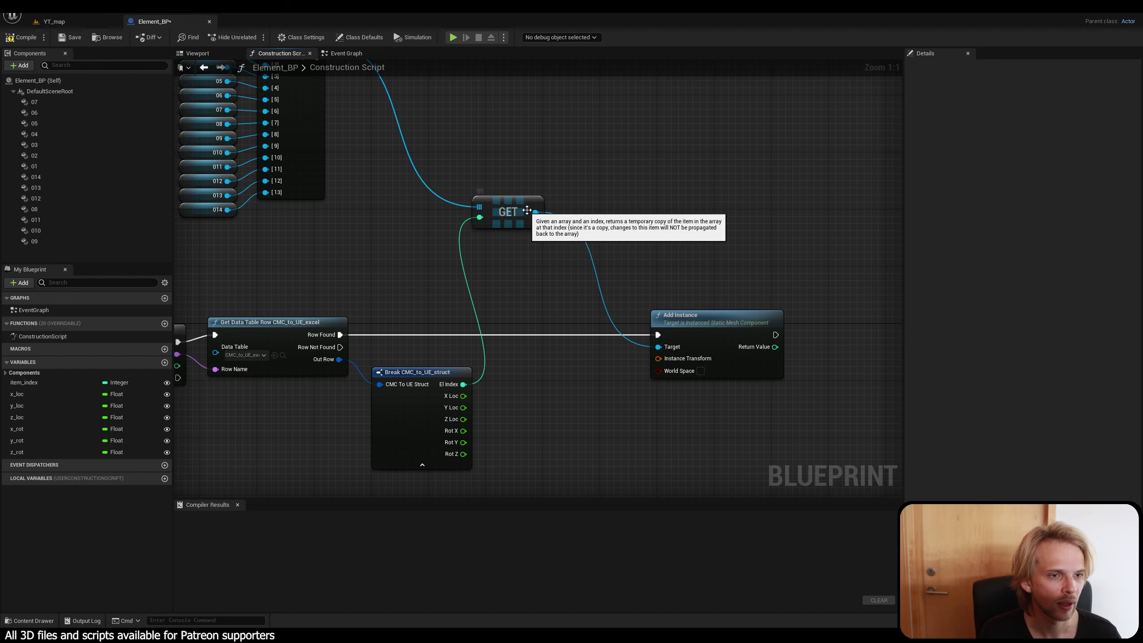
left_click(675, 319)
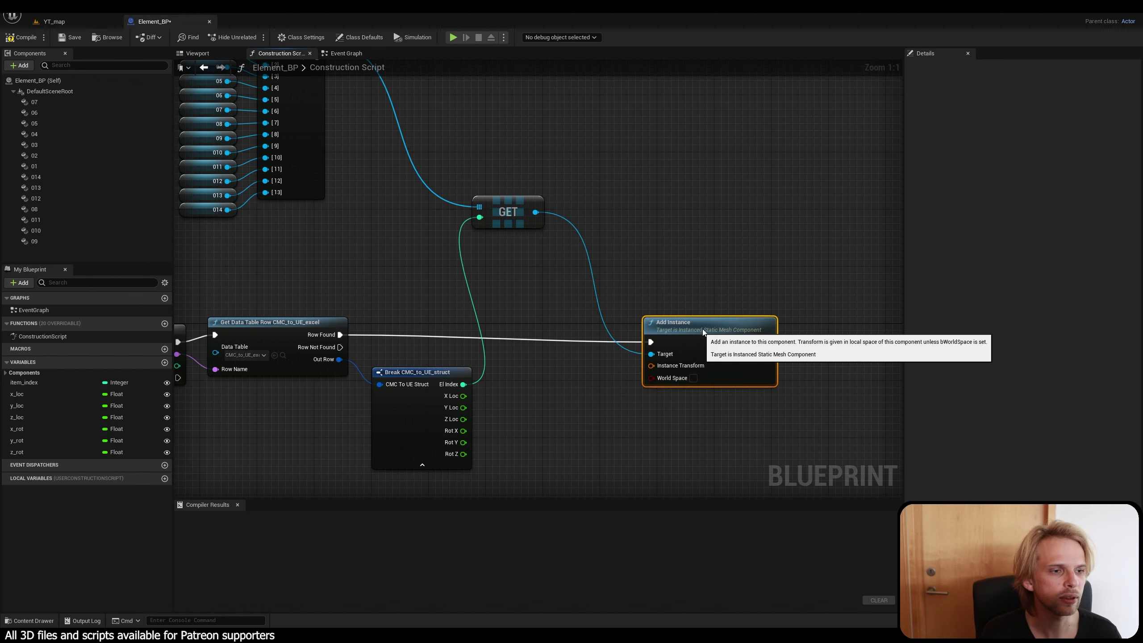
left_click(715, 291)
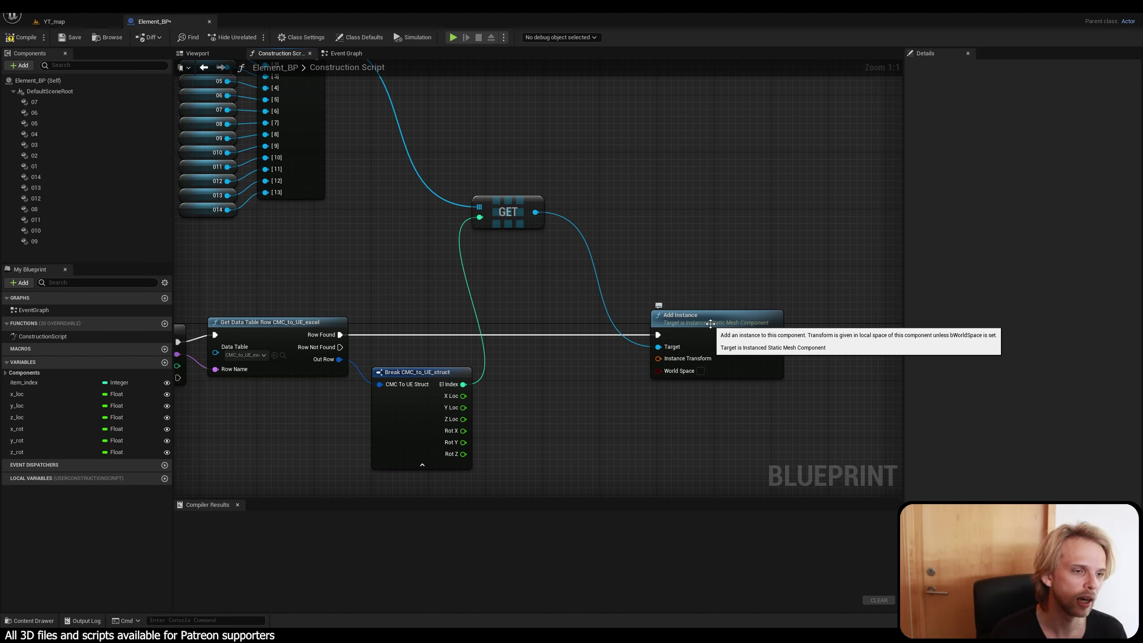
right_click(677, 348)
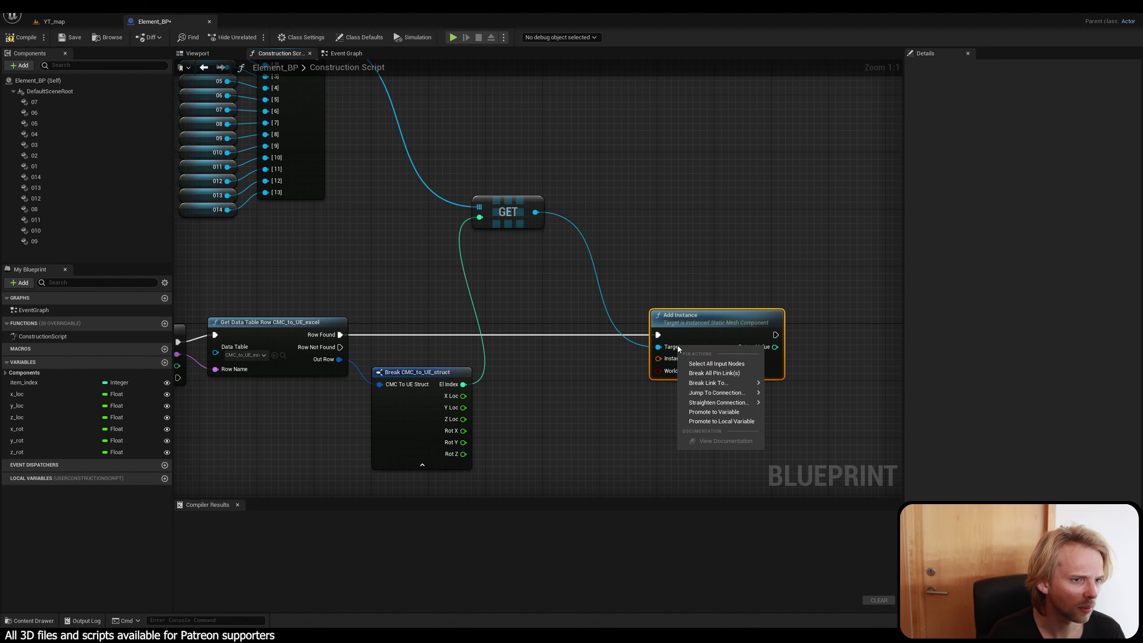
key("Escape")
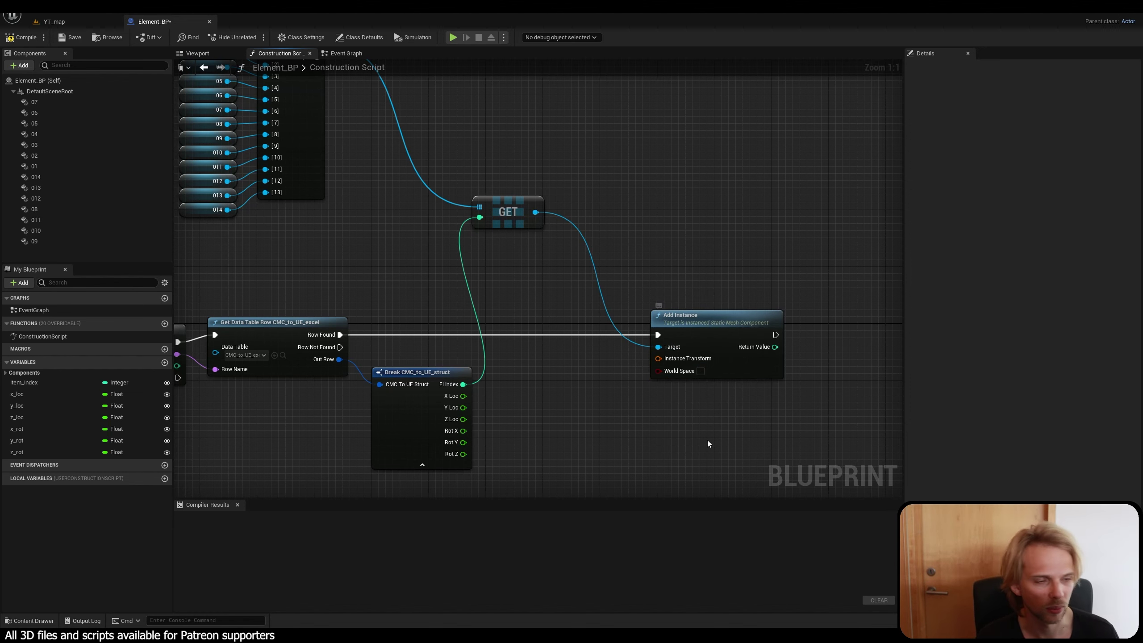
Shift Add Instance farther along the graph and feed its Instance Transform from a Make Transform node placed below the execution wire.
right_click_drag(688, 408, 562, 276)
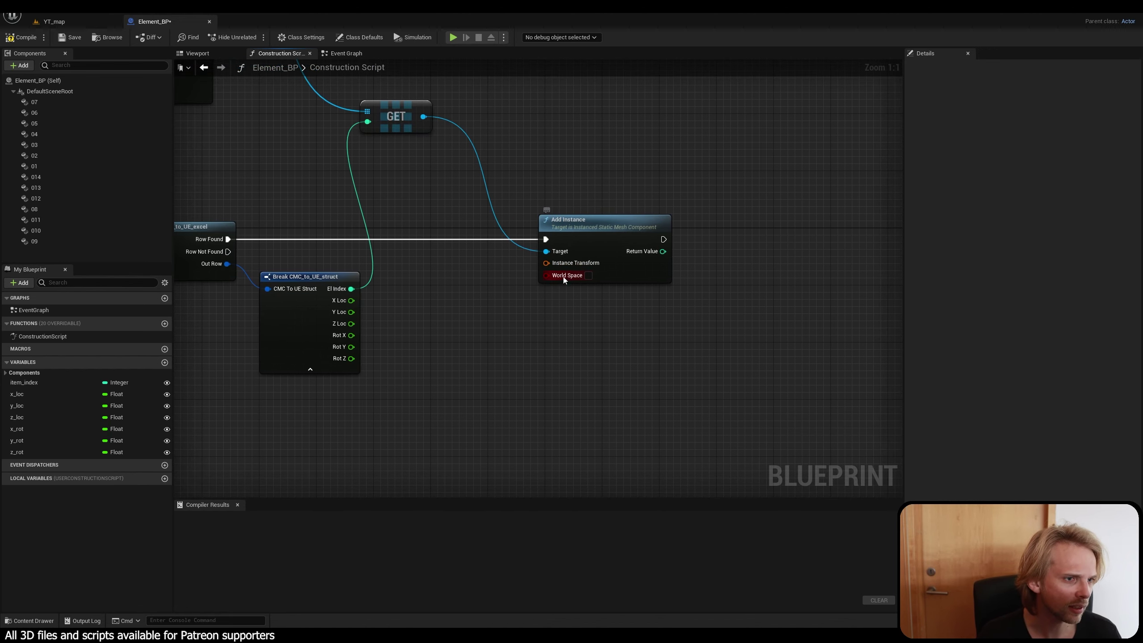
left_click_drag(602, 224, 695, 225)
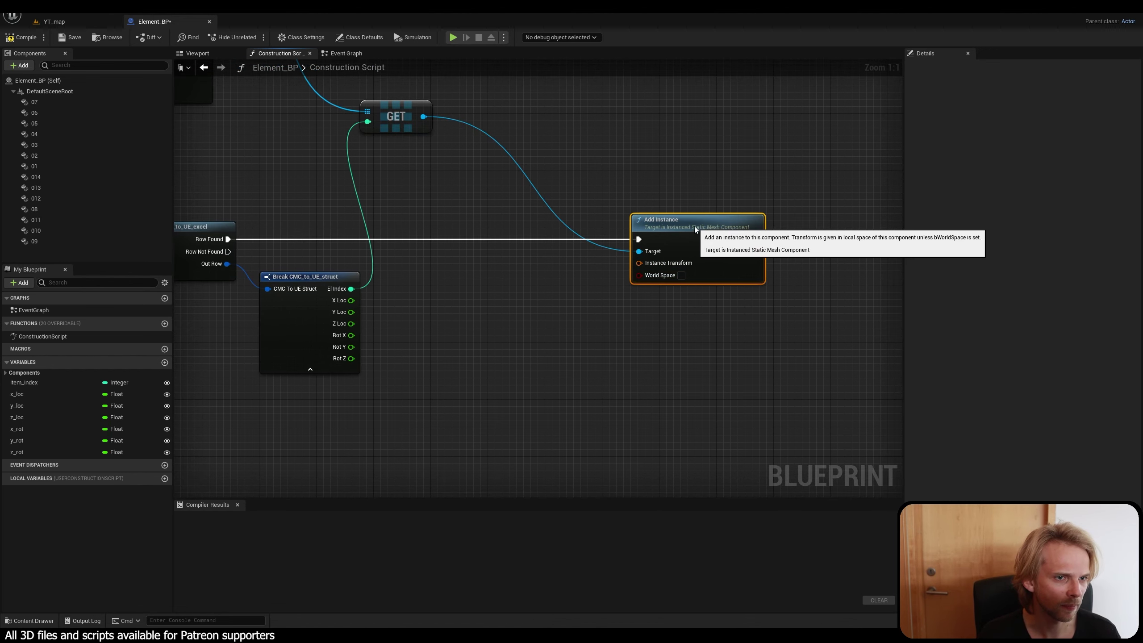
left_click_drag(638, 263, 560, 334)
type("mask")
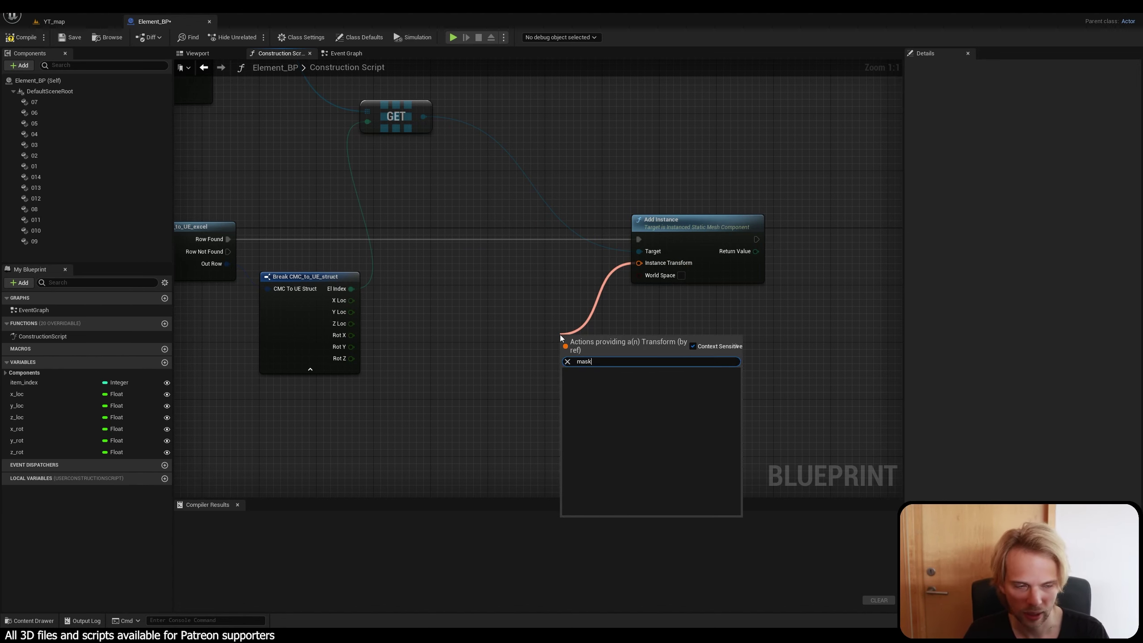
key("BackSpace")
key("BackSpace")
type("ke tra")
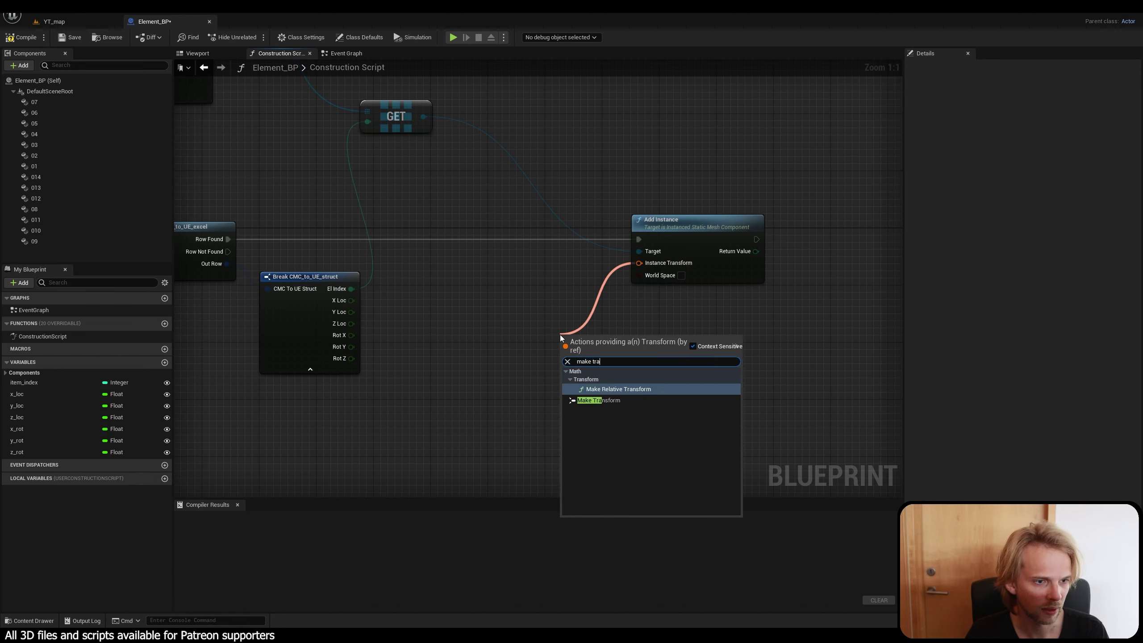
left_click(609, 401)
left_click_drag(638, 338, 562, 291)
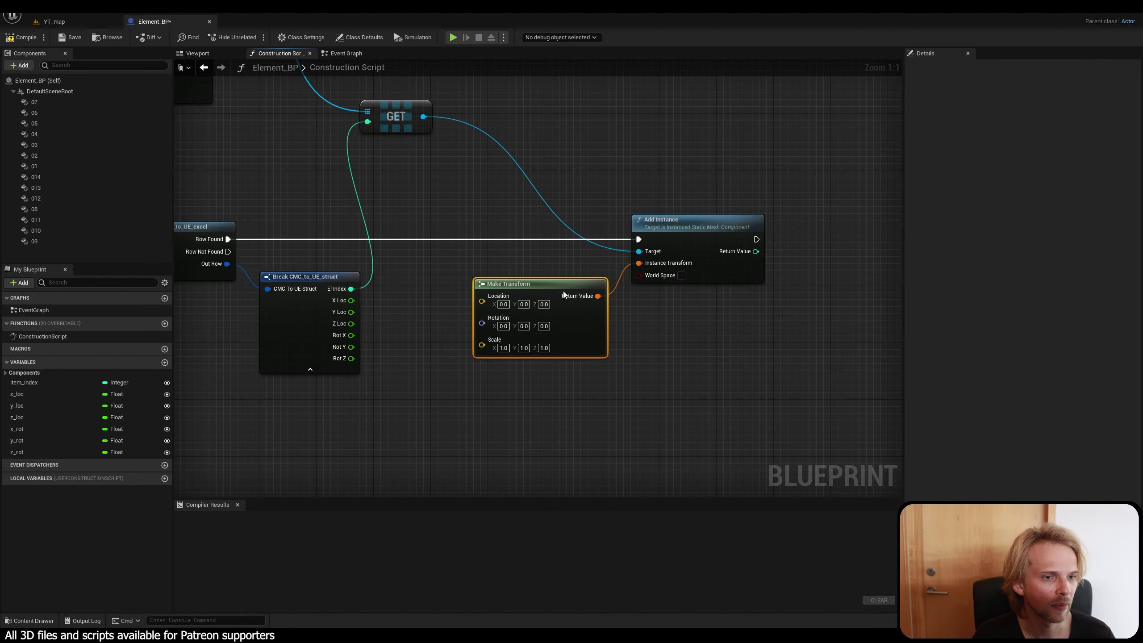
Move the Make Transform and Add Instance nodes together farther from Break CMC_to_UE_struct to free up space between them.
left_click(498, 216)
right_click_drag(443, 283, 315, 268)
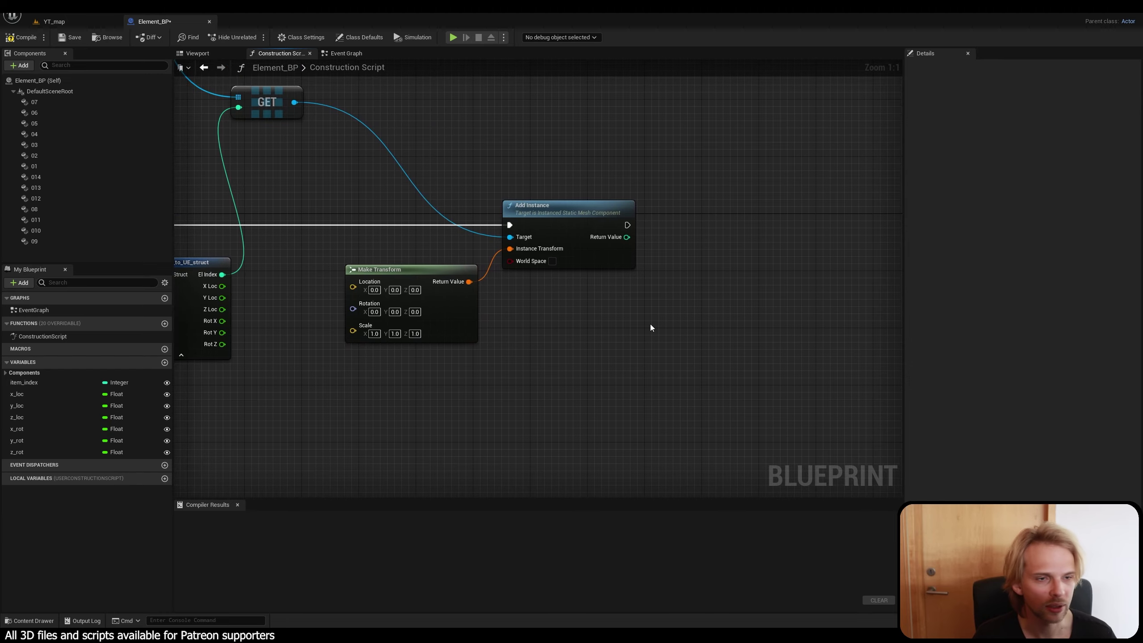
left_click_drag(651, 326, 372, 192)
left_click_drag(553, 208, 675, 216)
left_click(581, 194)
right_click_drag(518, 228, 608, 218)
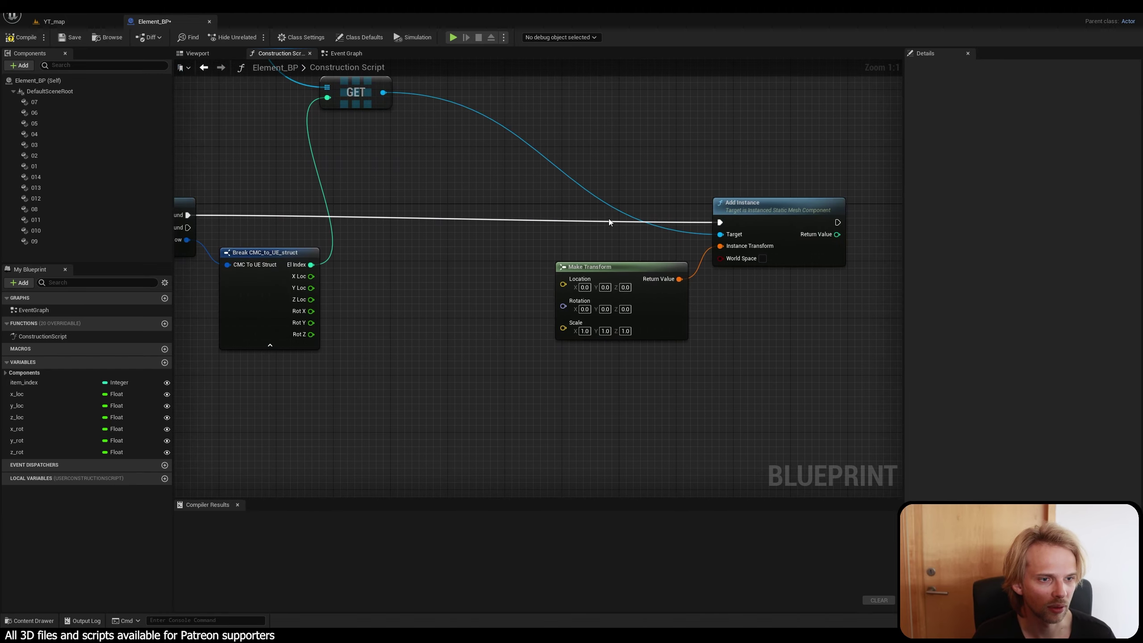
Add a Make Vector node feeding Make Transform's Location and place it between the Break CMC_to_UE_struct and Make Transform nodes.
left_click_drag(563, 283, 513, 269)
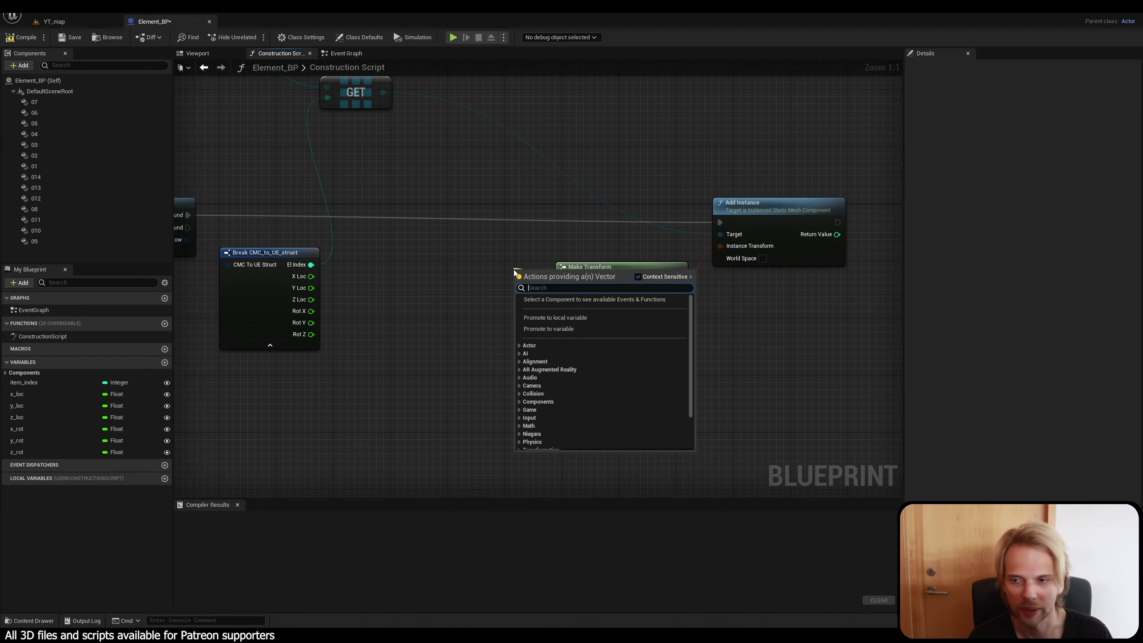
type("make ve")
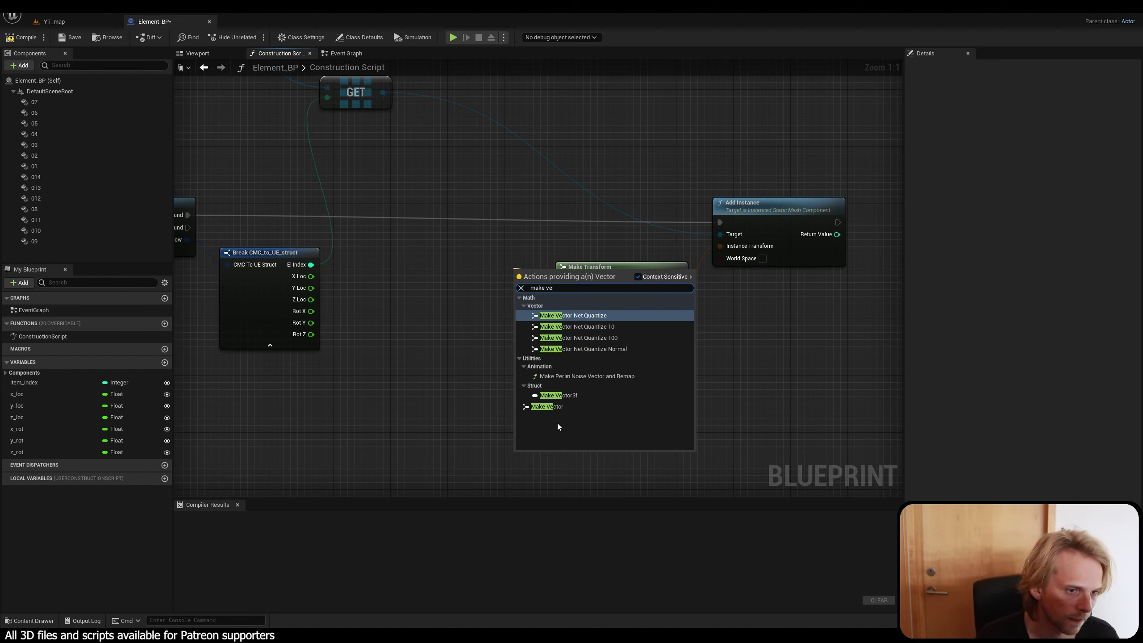
left_click(547, 406)
left_click_drag(543, 273, 461, 249)
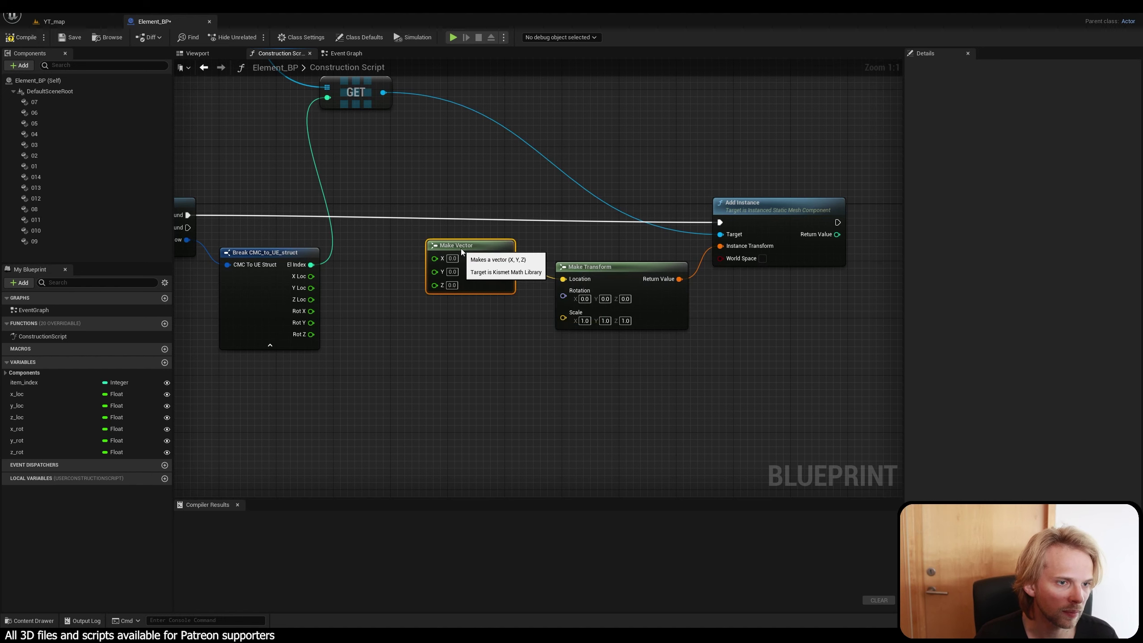
left_click(469, 369)
Add a Make Rotator node feeding Make Transform's Rotation and place it below the Make Vector node.
left_click_drag(563, 297, 475, 345)
type("make rotao")
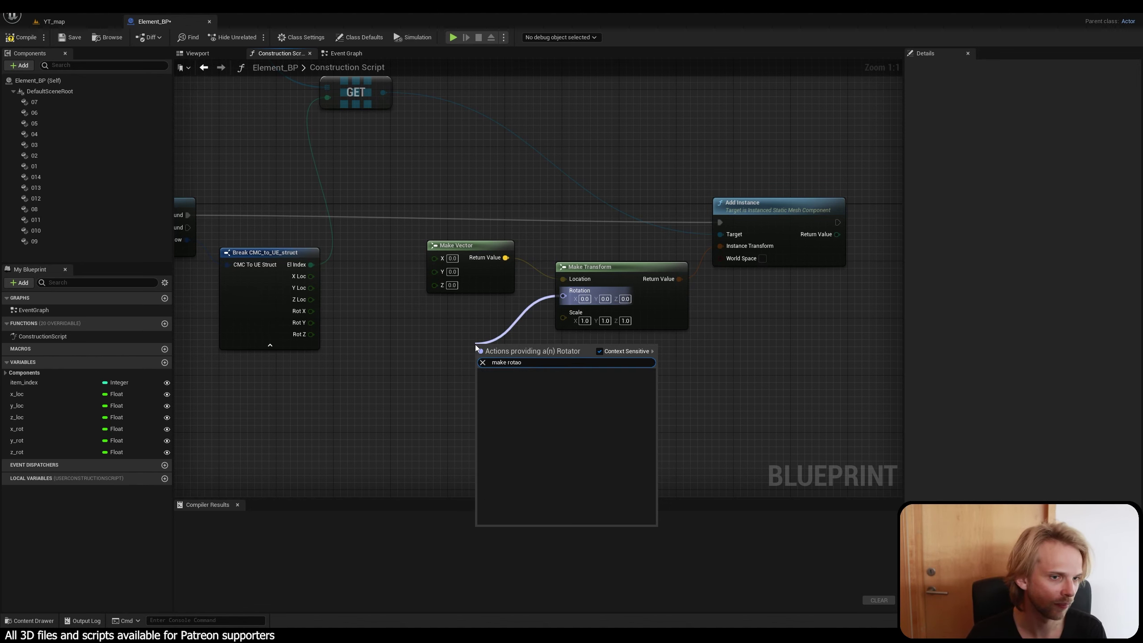
key("BackSpace")
type("to")
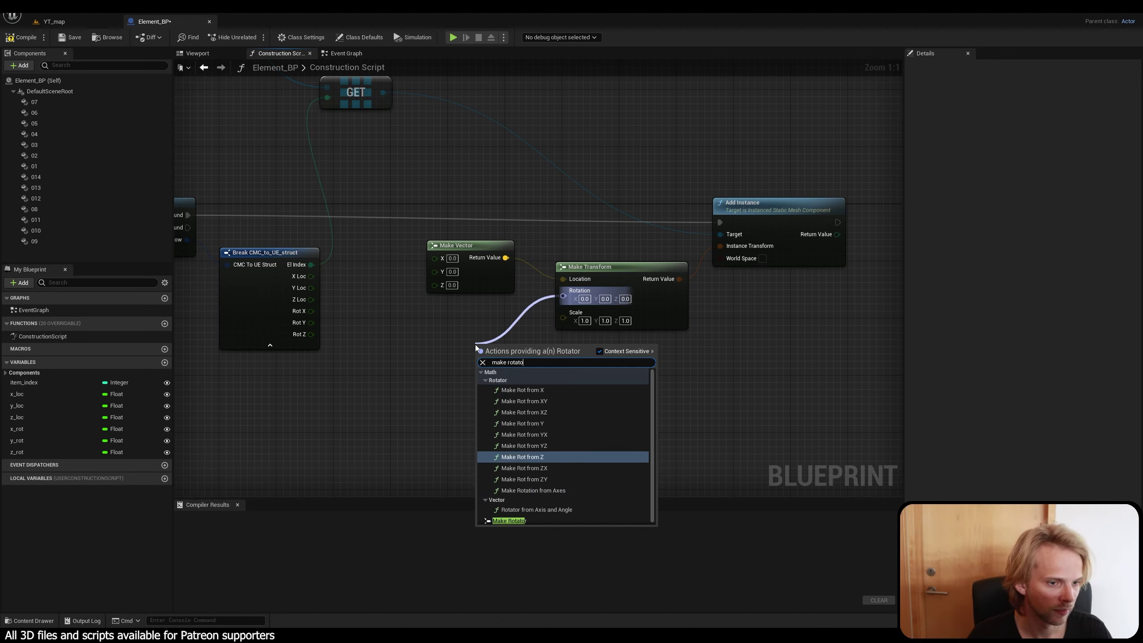
key("Down")
key("Down")
key("Down")
key("Down")
key("Down")
key("Down")
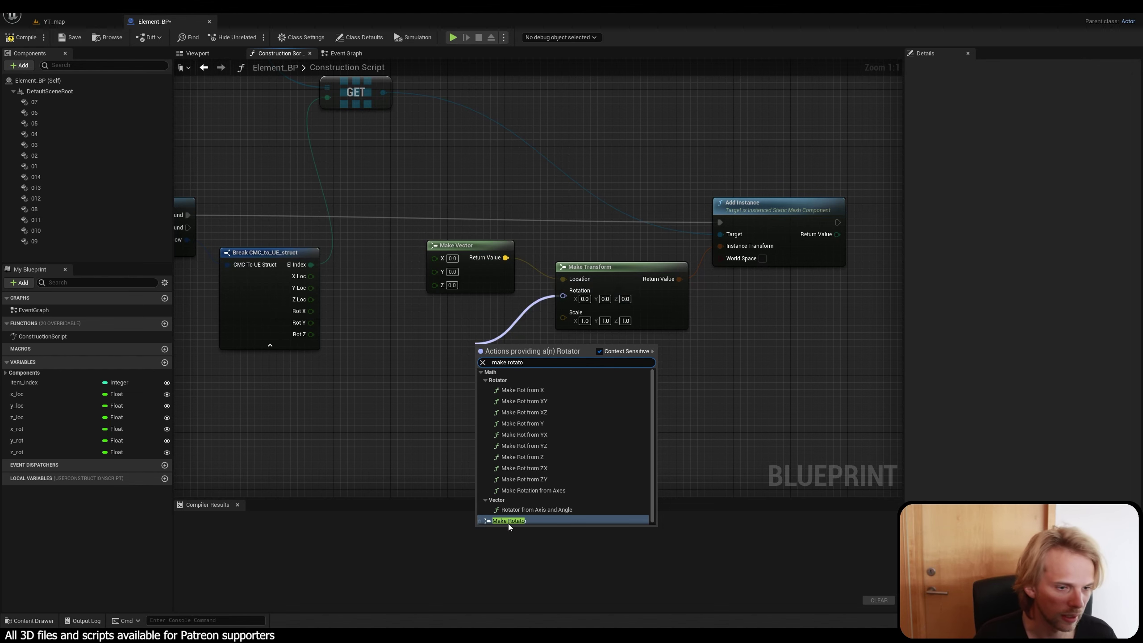
left_click(521, 521)
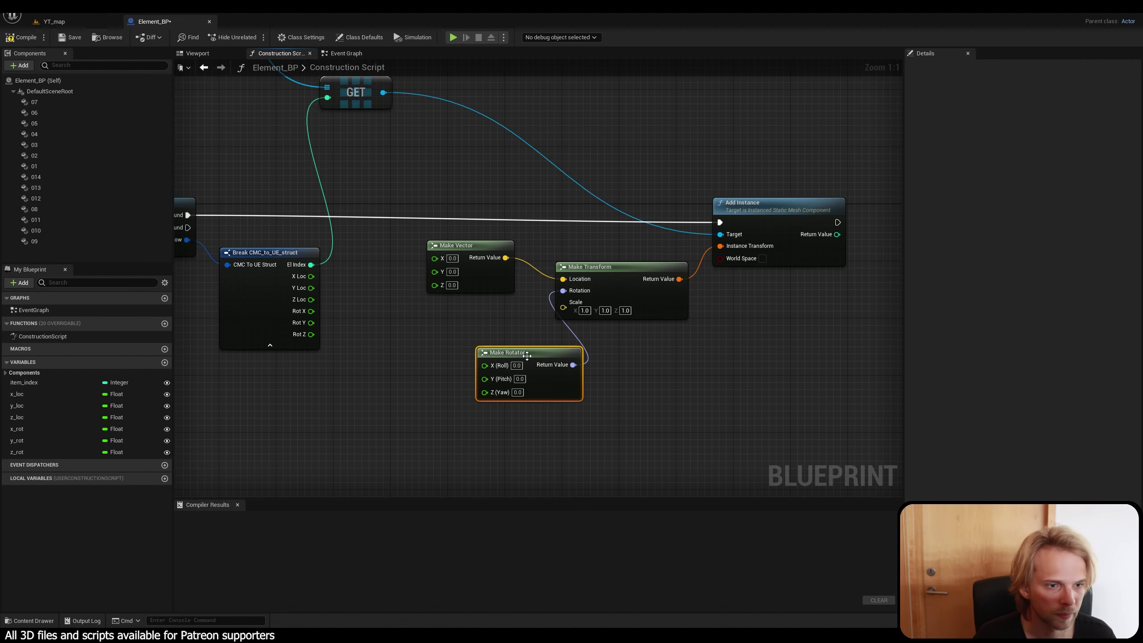
left_click_drag(529, 353, 469, 317)
Wire the struct's X, Y and Z Loc outputs to Make Vector, and Rot X, Y and Z to Make Rotator's Roll, Pitch and Yaw.
left_click(350, 276)
right_click_drag(350, 275, 386, 311)
left_click_drag(347, 310, 470, 305)
left_click_drag(346, 333, 470, 315)
left_click_drag(347, 345, 464, 375)
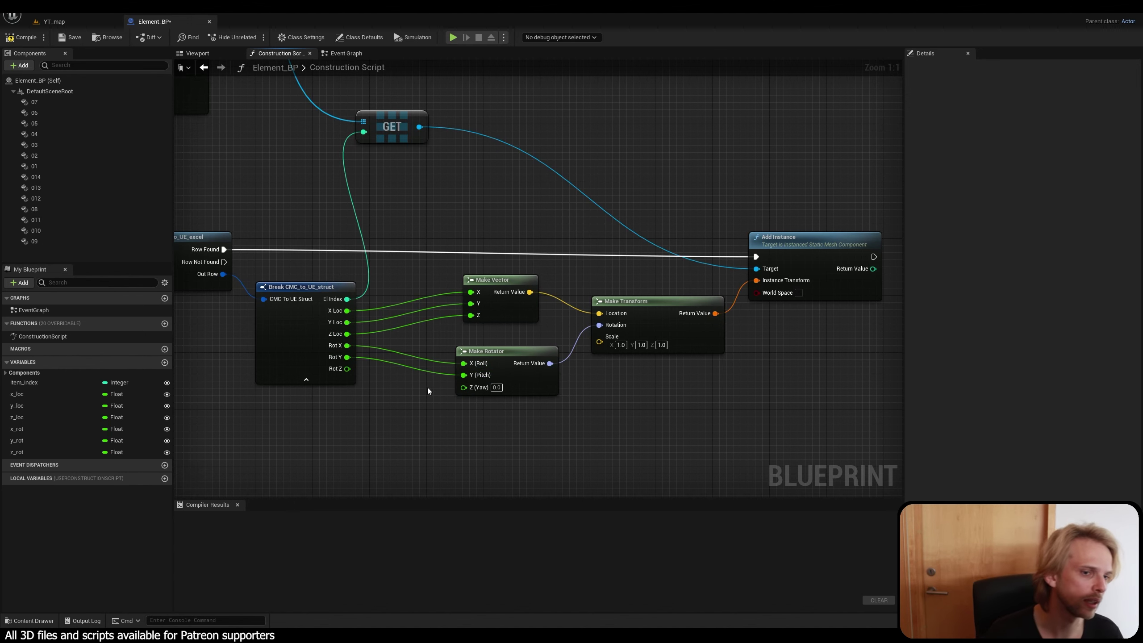
left_click_drag(350, 369, 466, 387)
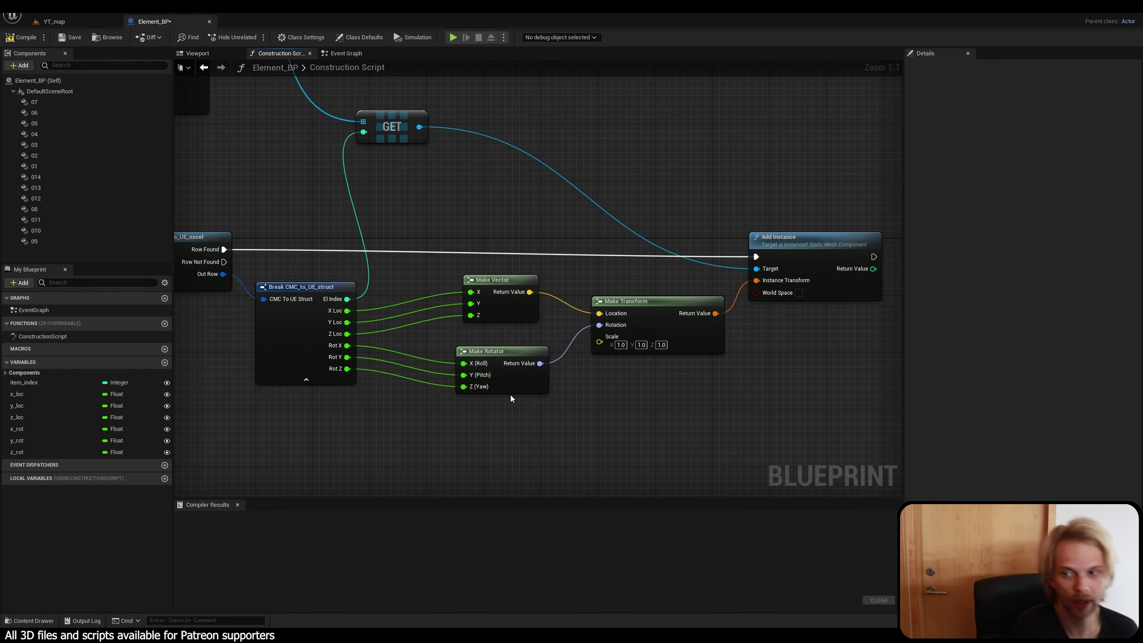
Compile and save the Element_BP blueprint.
right_click_drag(511, 394, 696, 363)
scroll(735, 315, "down", 4)
scroll(645, 313, "down", 1)
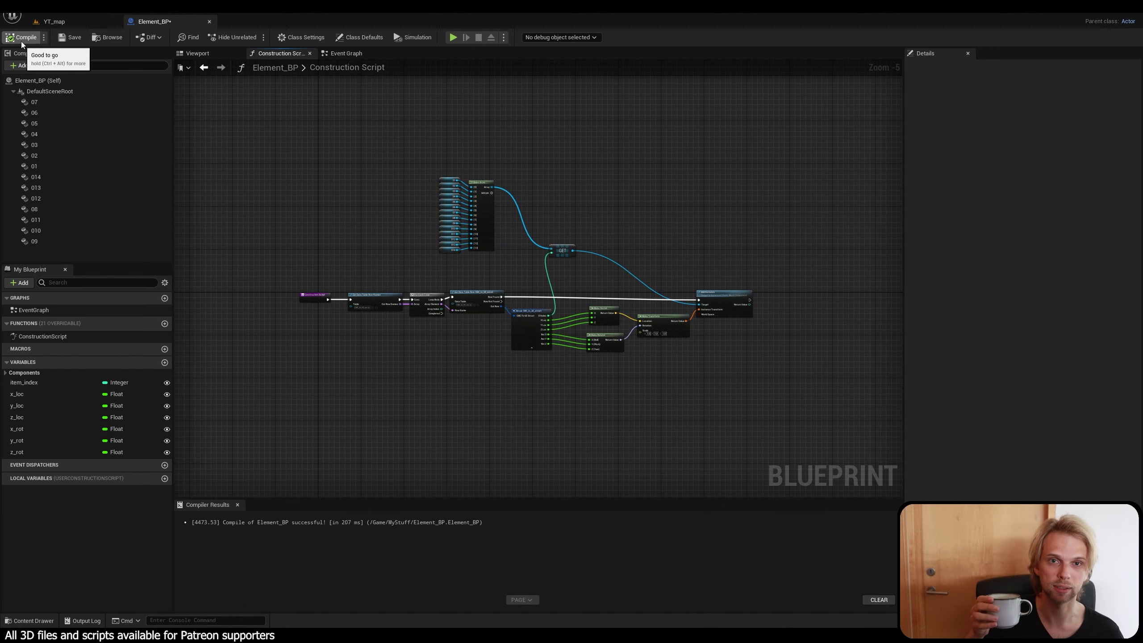
left_click(75, 37)
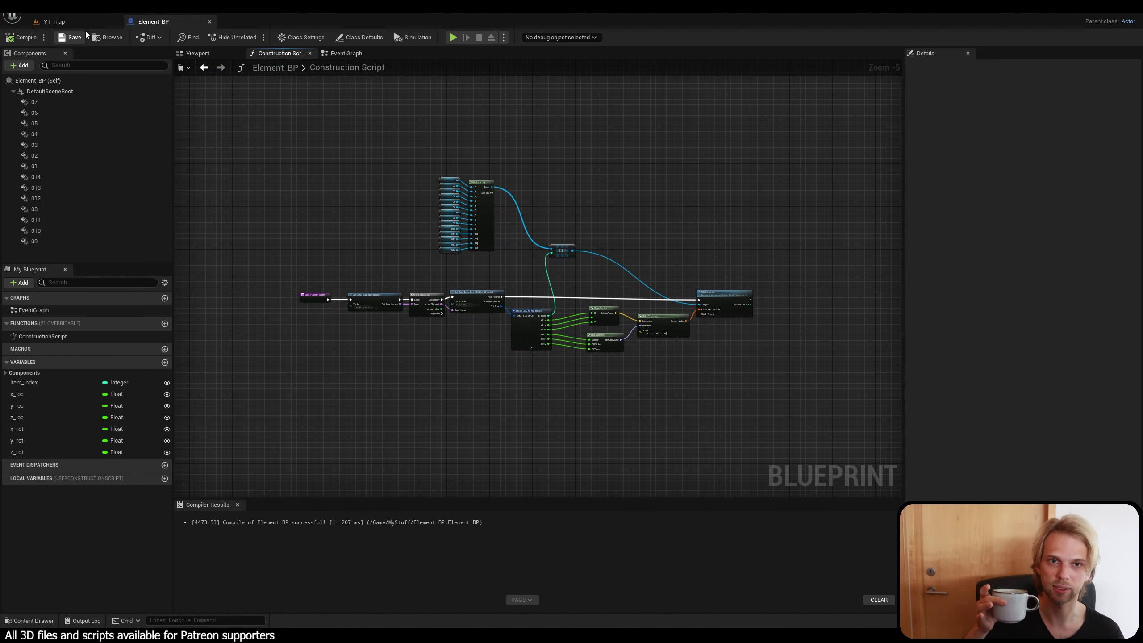
Return to the YT_map level and place an Element_BP actor from the MyStuff folder above the floor.
left_click(89, 23)
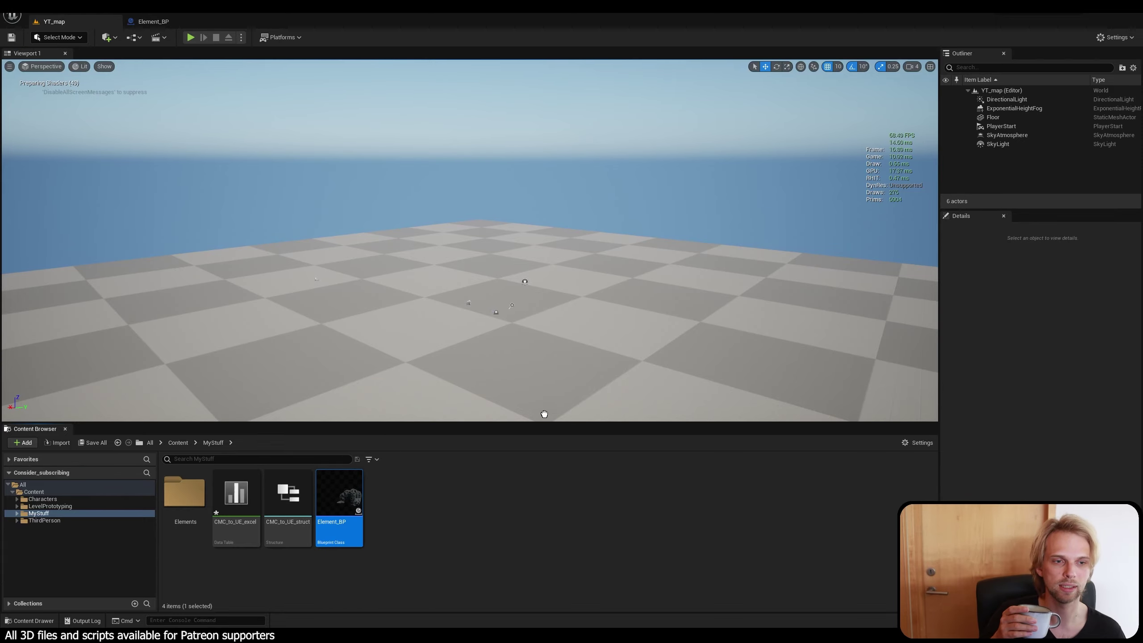
left_click_drag(544, 413, 527, 180)
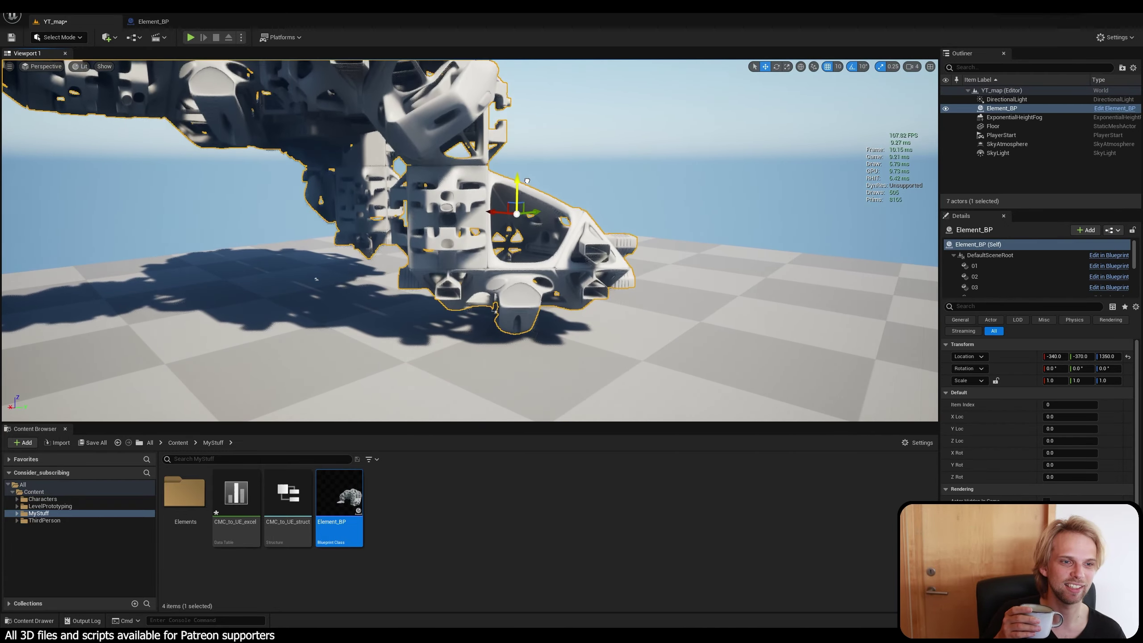
left_click(669, 164)
right_click_drag(669, 164, 613, 204)
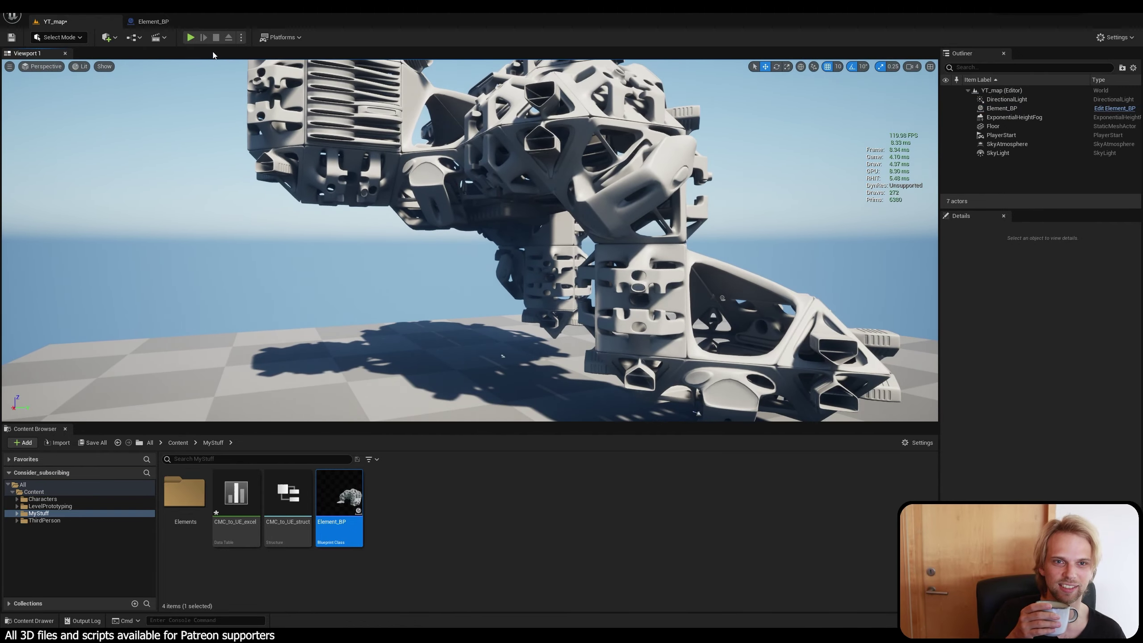
Play the YT_map level, run the character beneath and around the placed structure, and end the play session.
left_click(190, 38)
key("w")
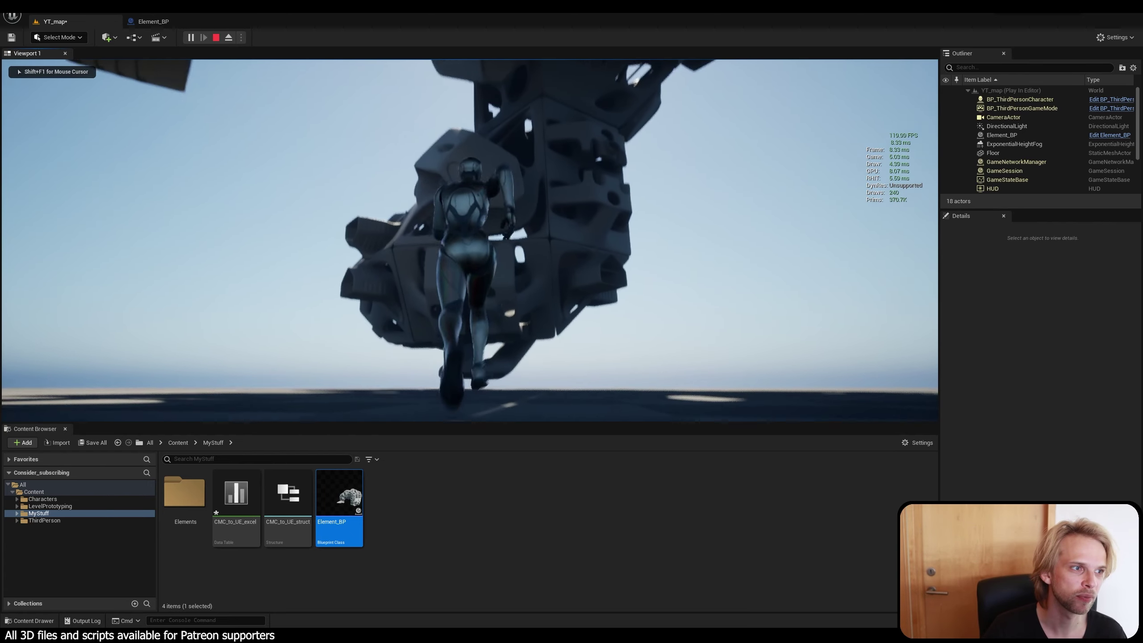
key("w")
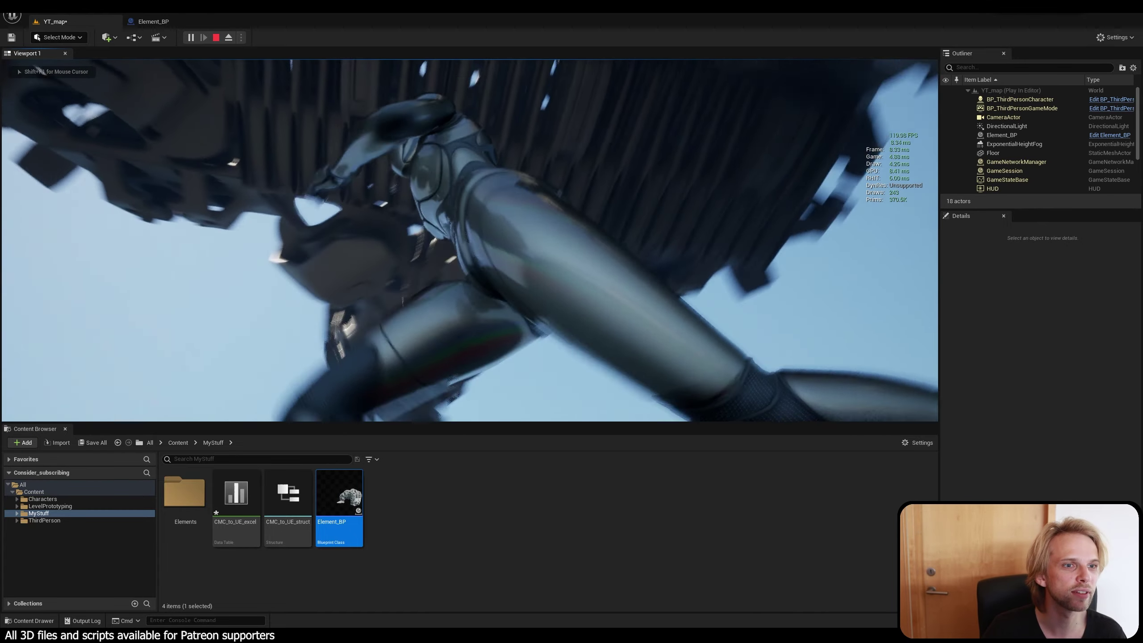
key("w")
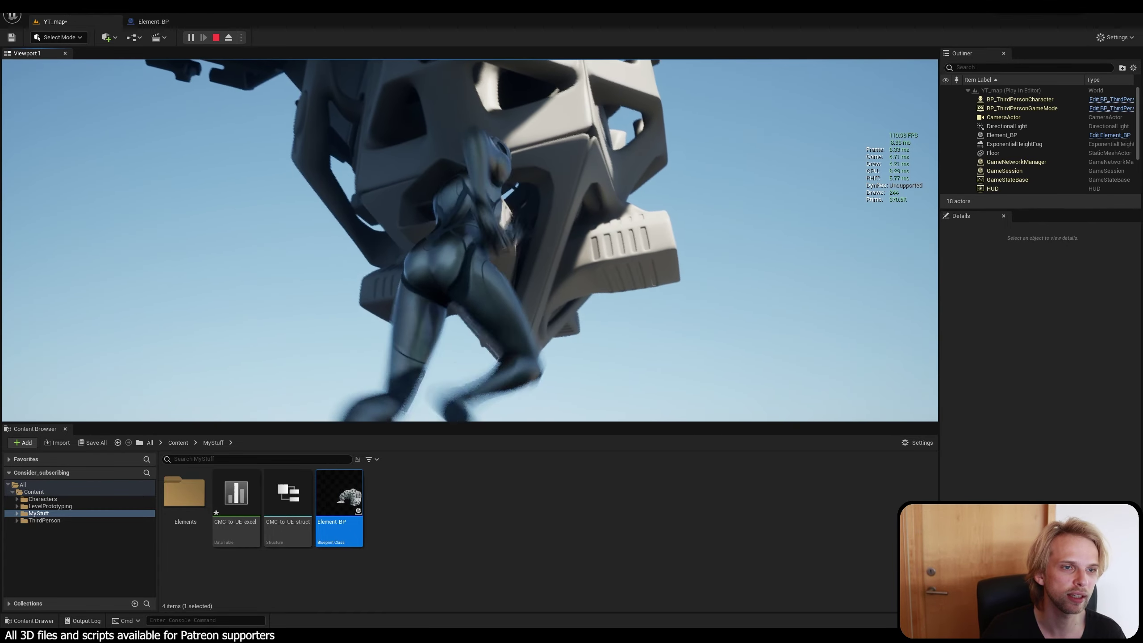
key("w")
key("s")
key("w")
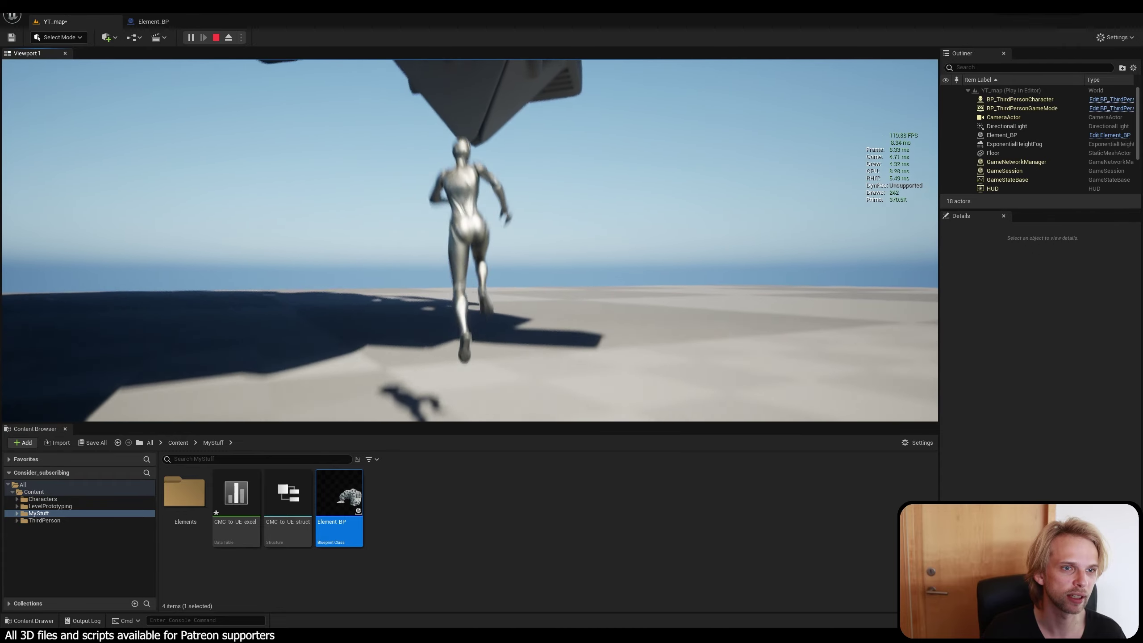
key("w")
key("Escape")
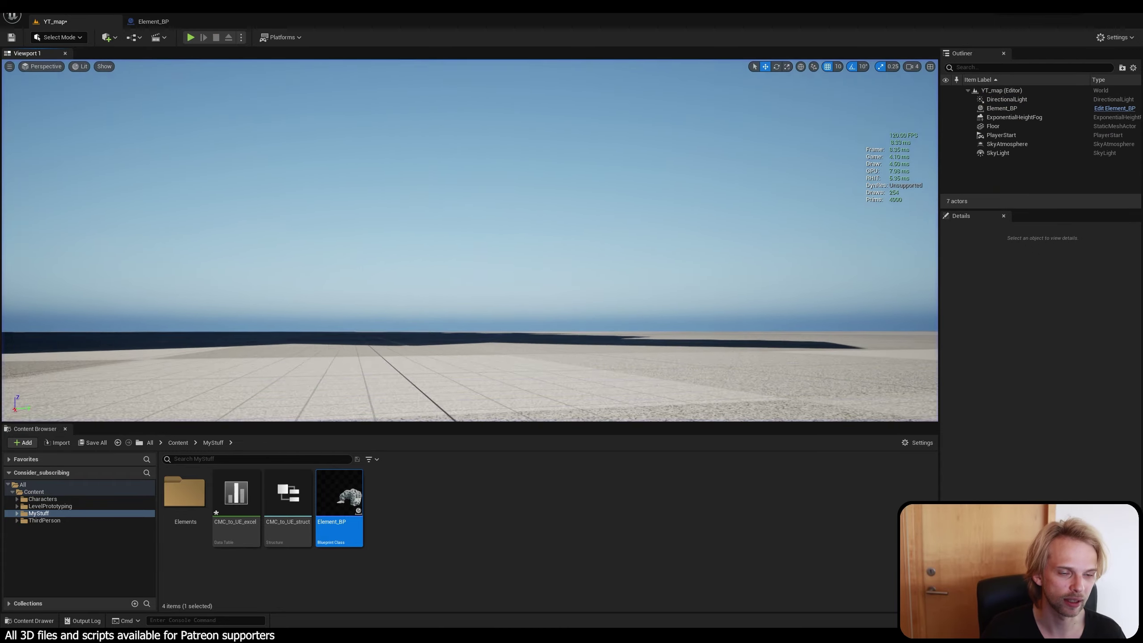
Select the PlayerStart actor and move it up above the structure, to about X 3440 and Z 4810.
key("s")
right_click_drag(469, 240, 128, 253)
key("a")
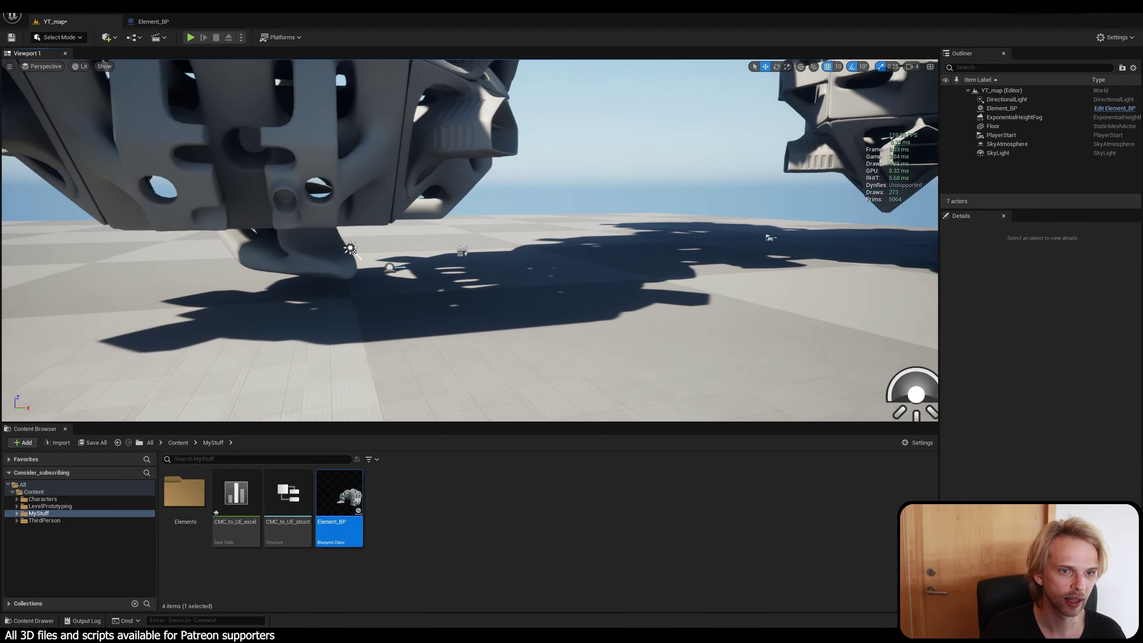
right_click_drag(913, 394, 689, 393)
left_click(717, 239)
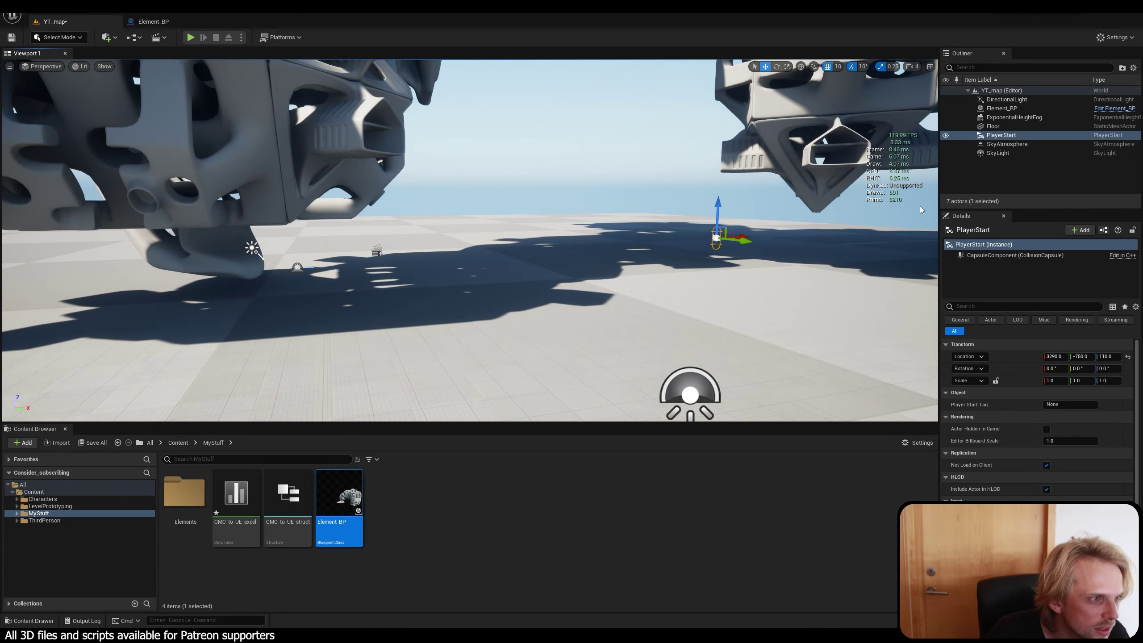
key("d")
right_click_drag(810, 202, 720, 248)
key("s")
key("e")
right_click_drag(859, 360, 495, 268)
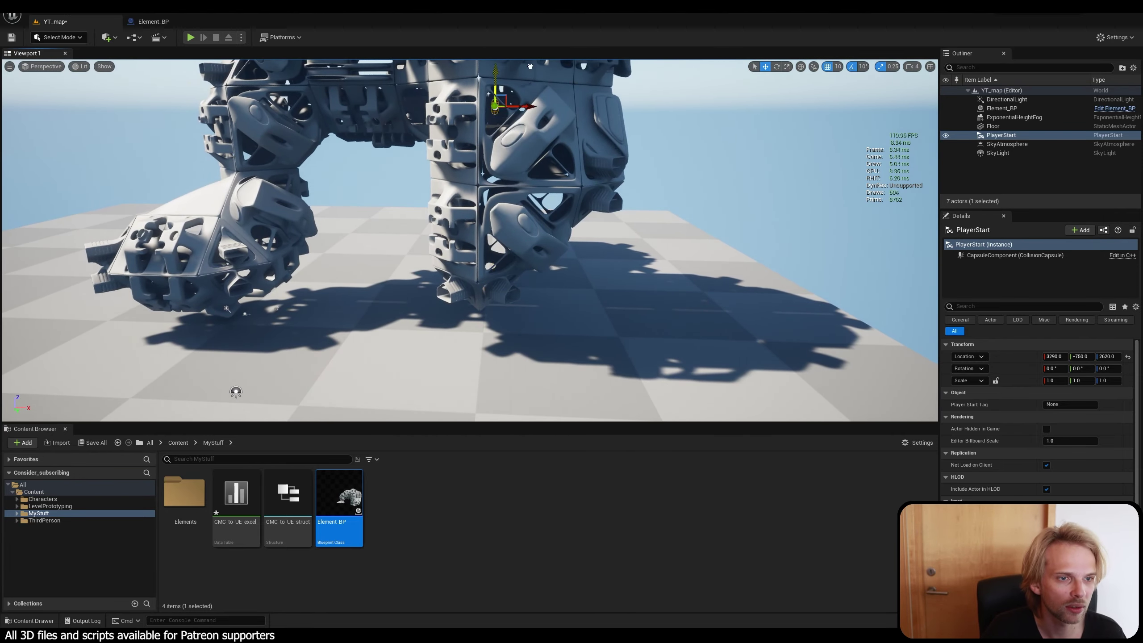
key("e")
right_click_drag(547, 146, 533, 199)
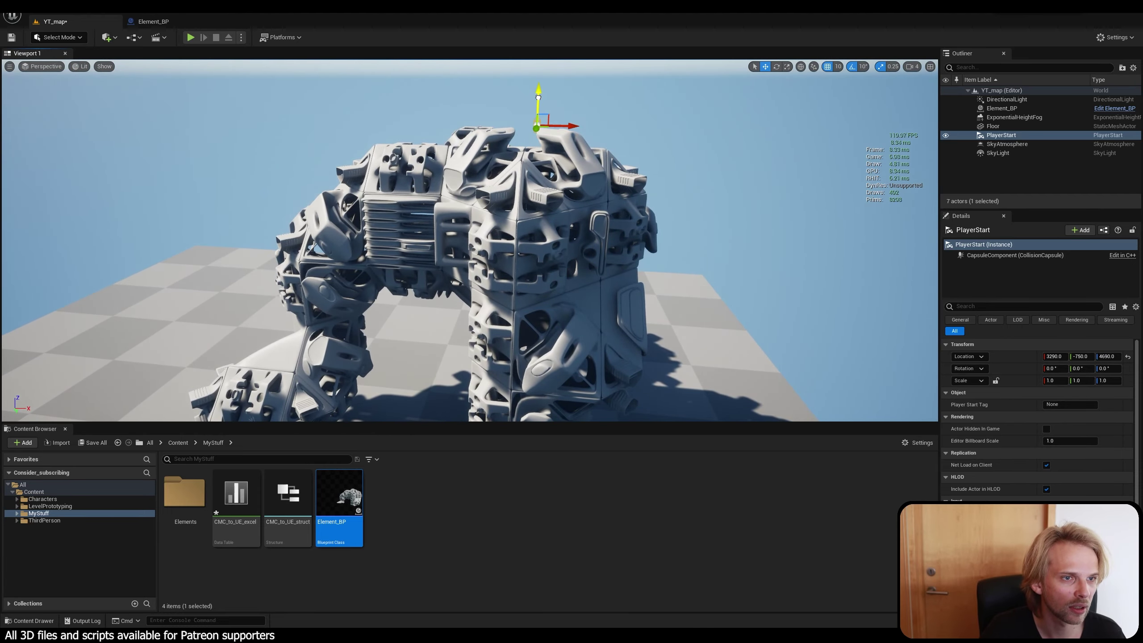
mouse_move(613, 132)
right_mouse_down()
mouse_move(680, 124)
mouse_move(623, 129)
right_mouse_up()
key("w")
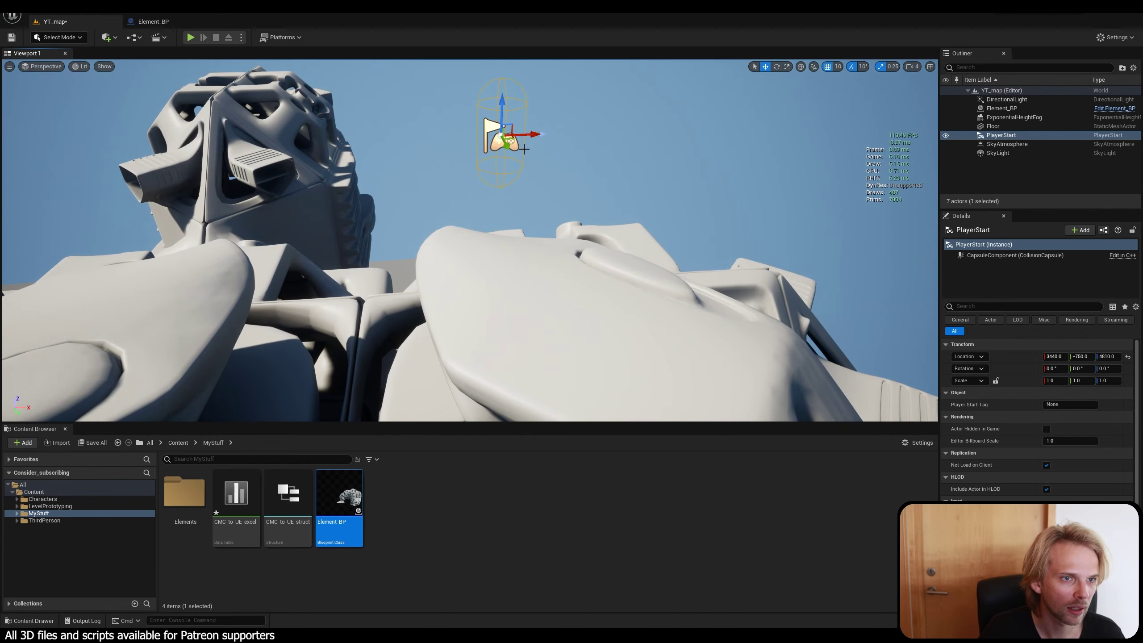
Shift the PlayerStart along the Y axis over the structure's rounded upper elements and deselect it.
left_click_drag(505, 146, 577, 269)
key("a")
right_click_drag(516, 296, 601, 317)
key("s")
key("w")
right_click_drag(522, 270, 537, 299)
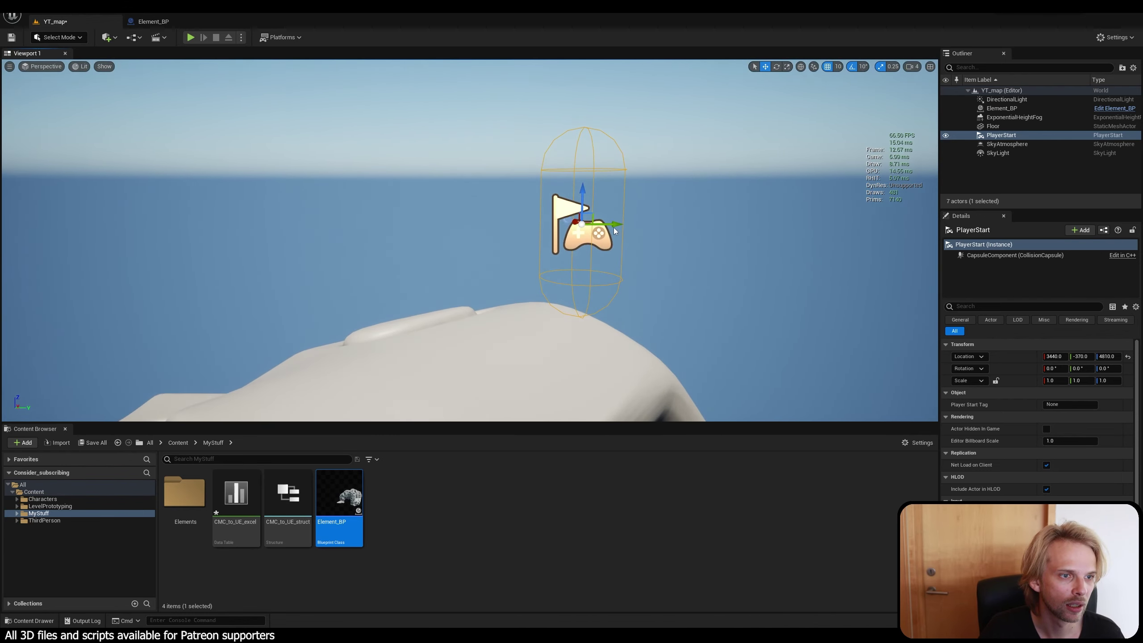
left_click_drag(615, 230, 439, 230)
left_click(532, 152)
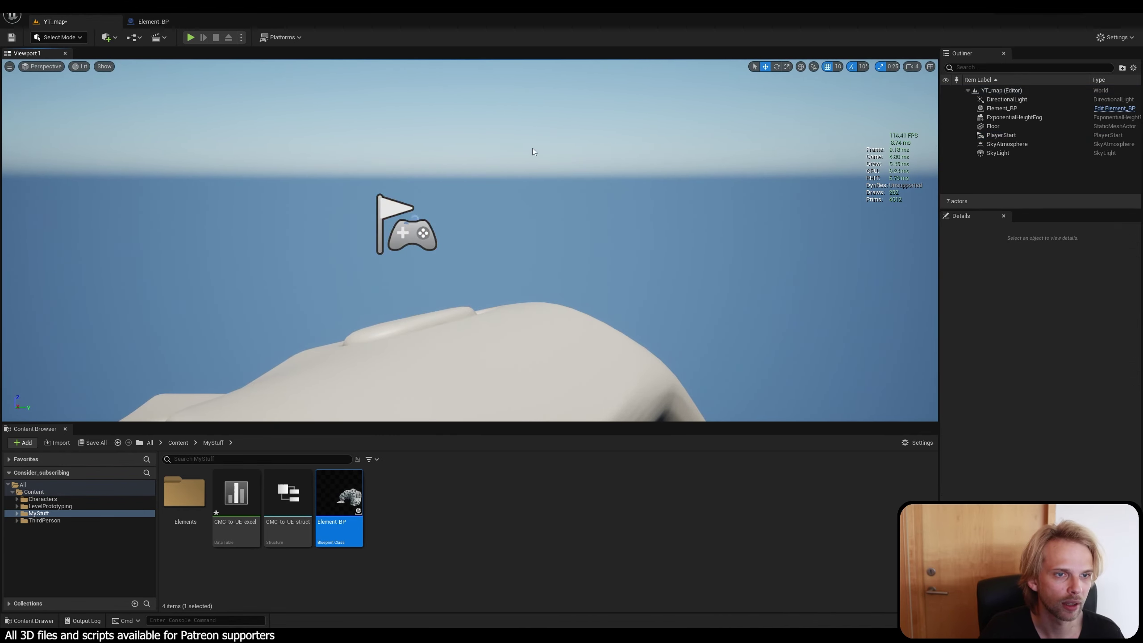
Play the level from the new start point, run and jump the character across the structure's upper elements to test collision, and end the session.
left_click(191, 37)
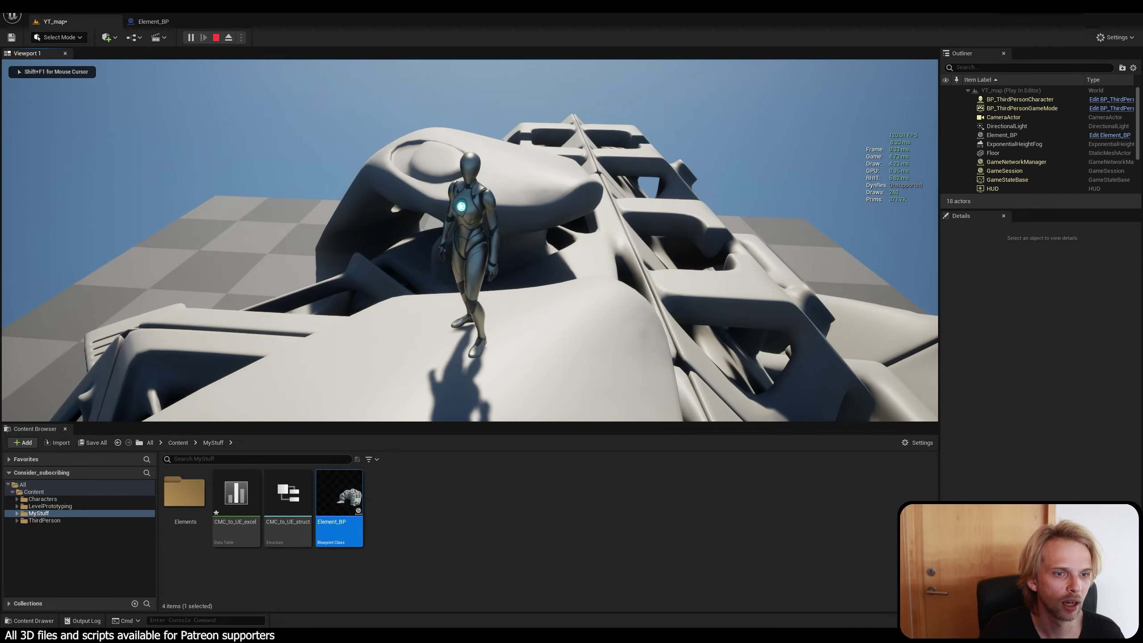
key("space")
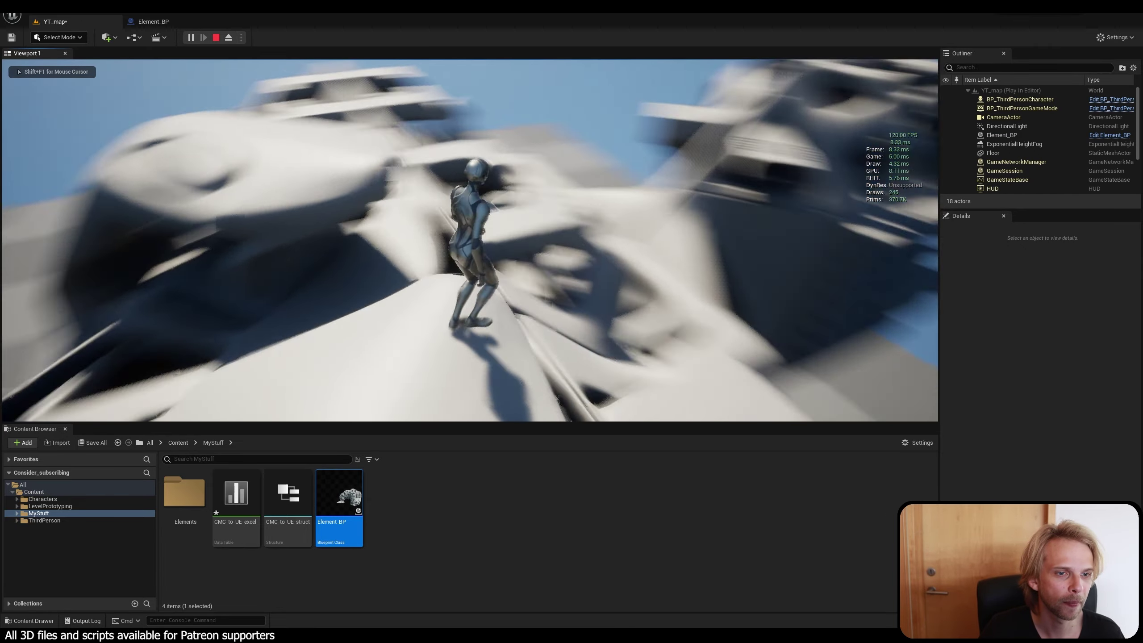
key("w")
key("space")
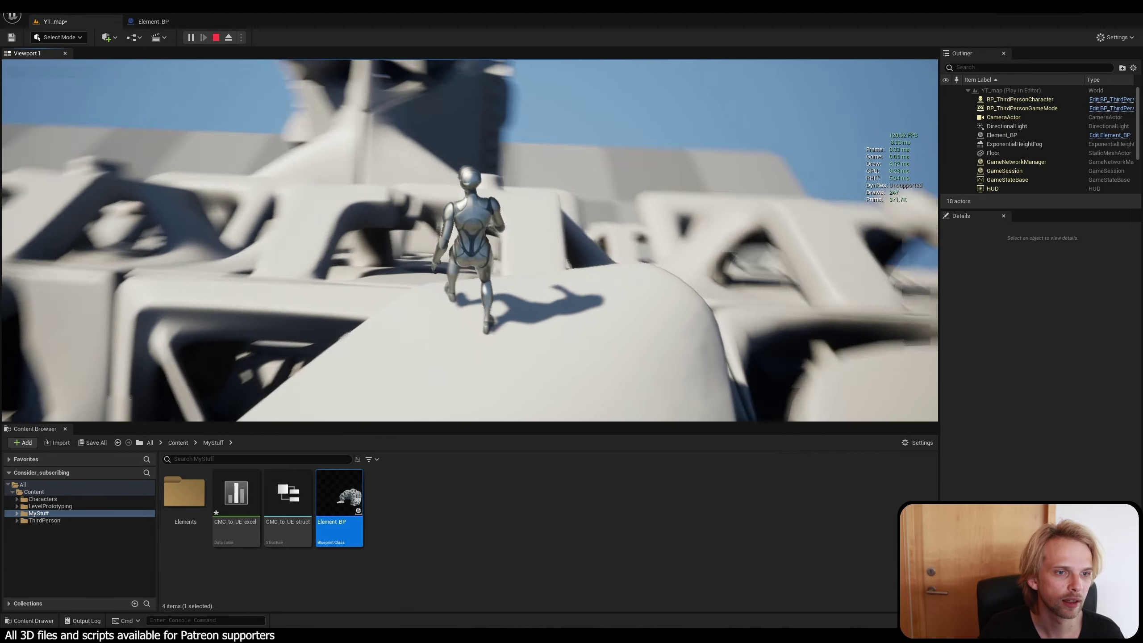
key("w")
key("space")
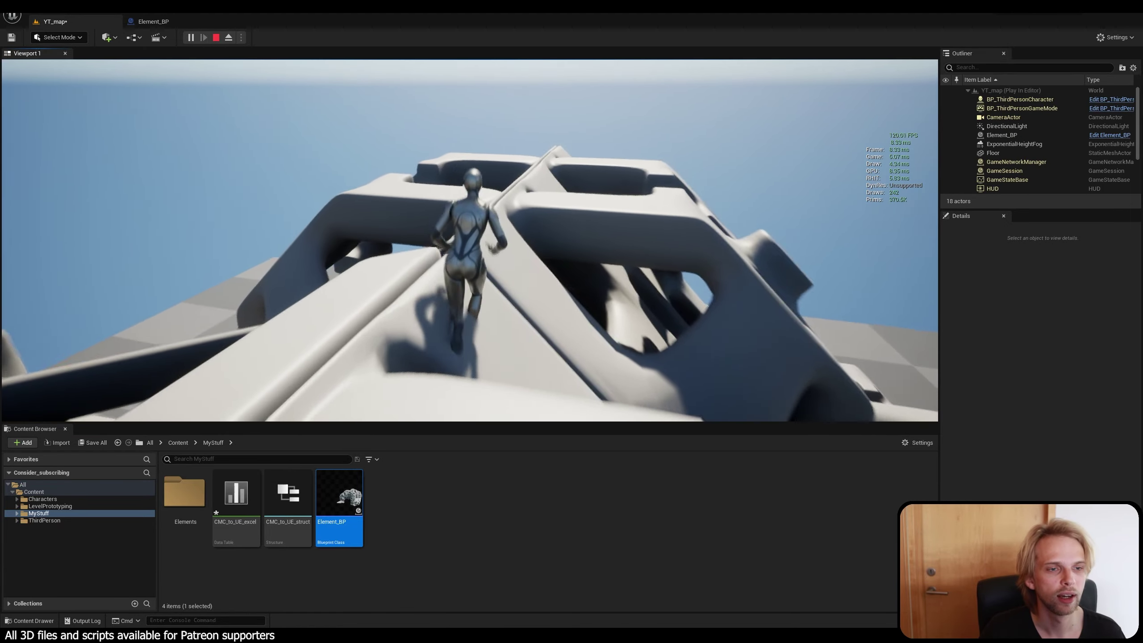
key("w")
key("space")
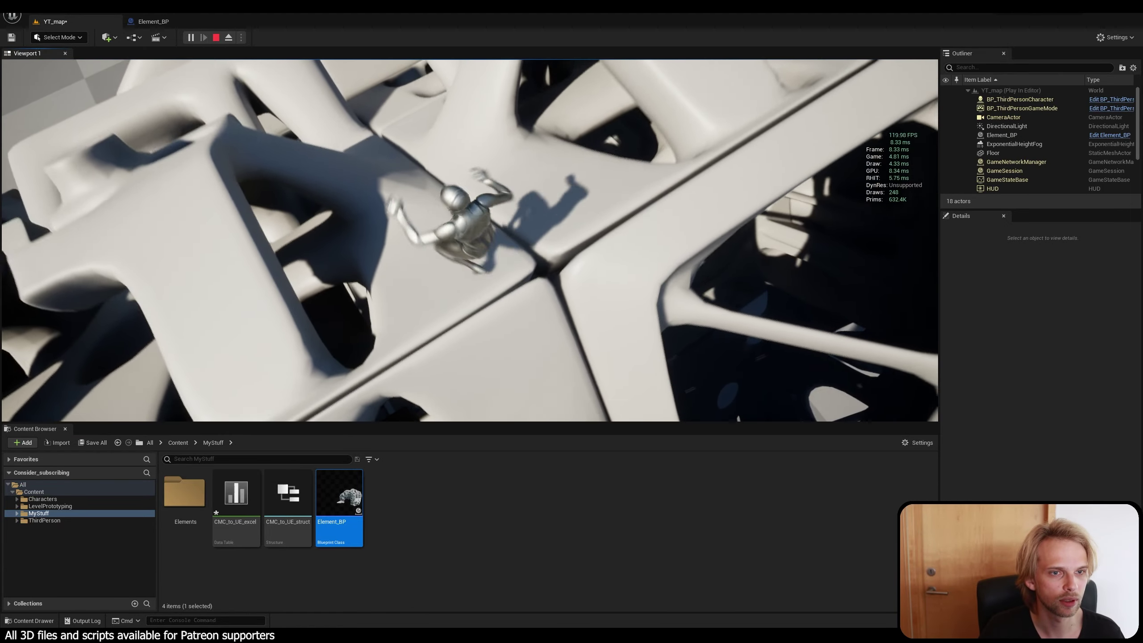
key("w")
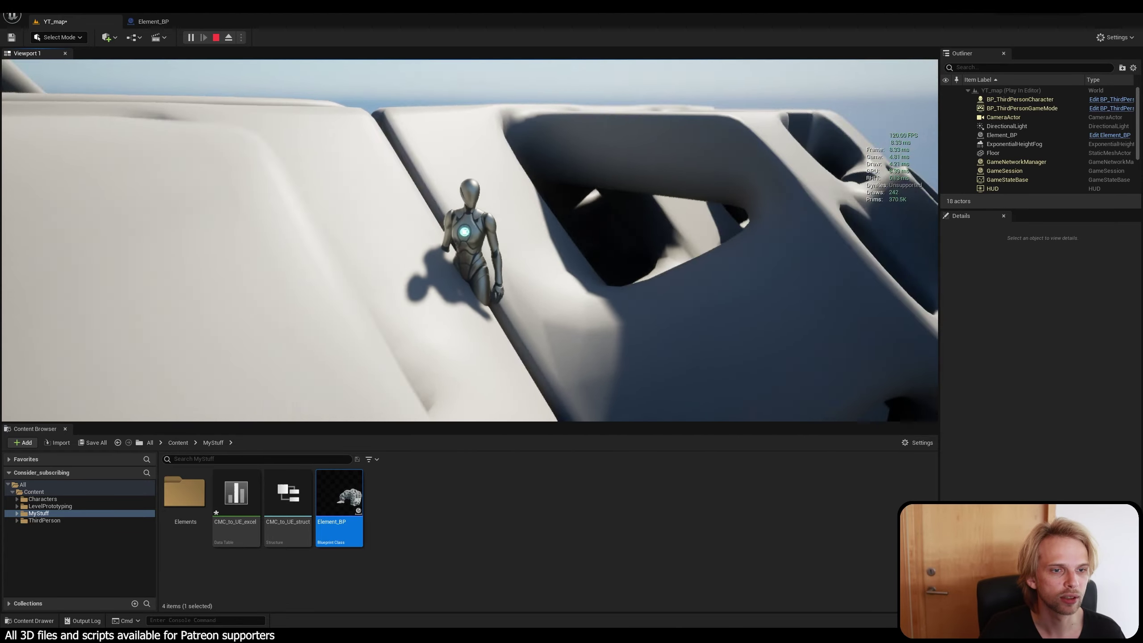
key("w")
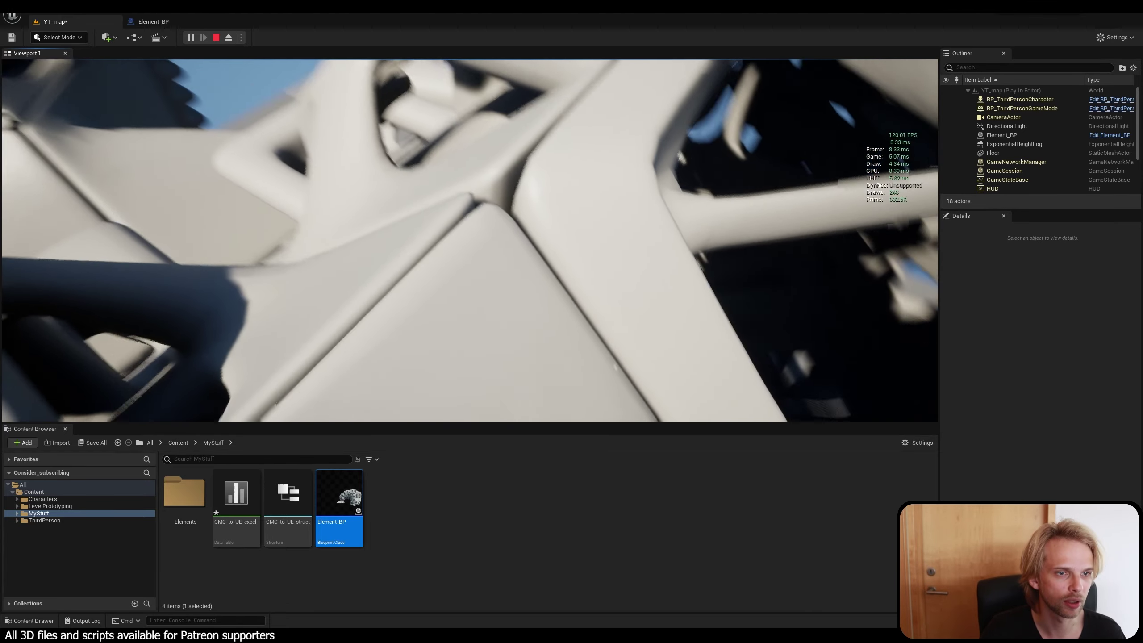
key("w")
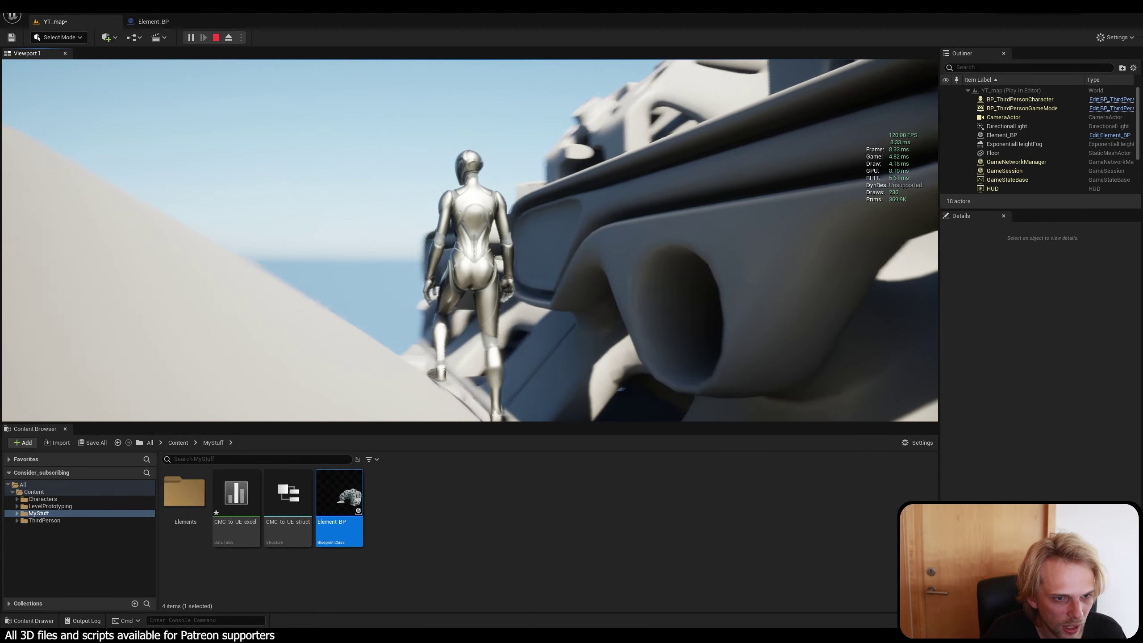
key("w")
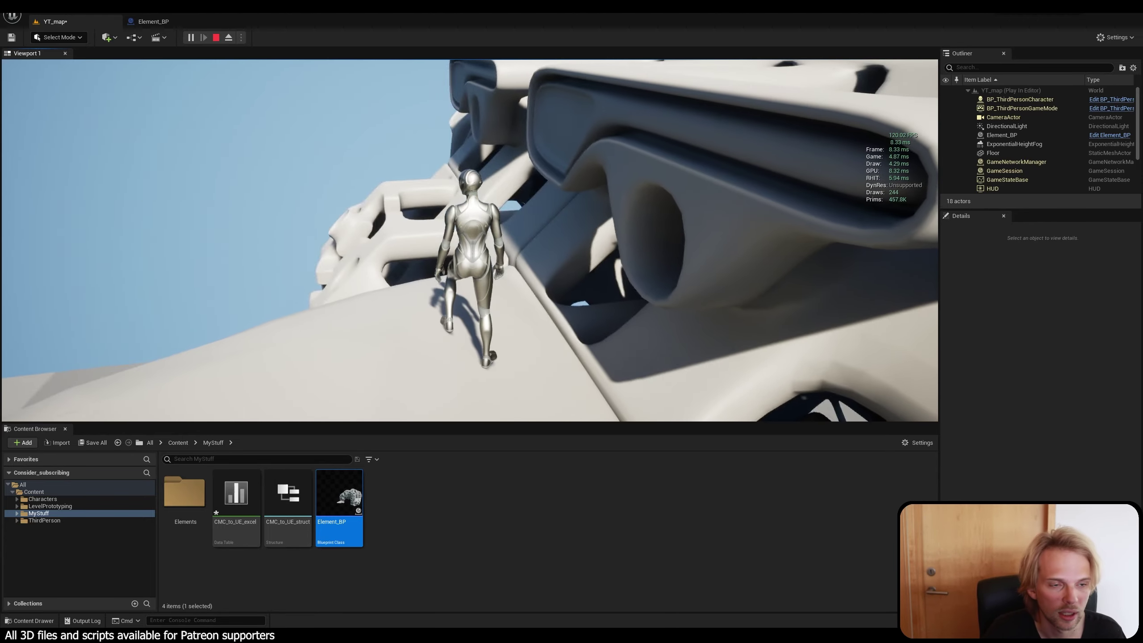
key("d")
key("w")
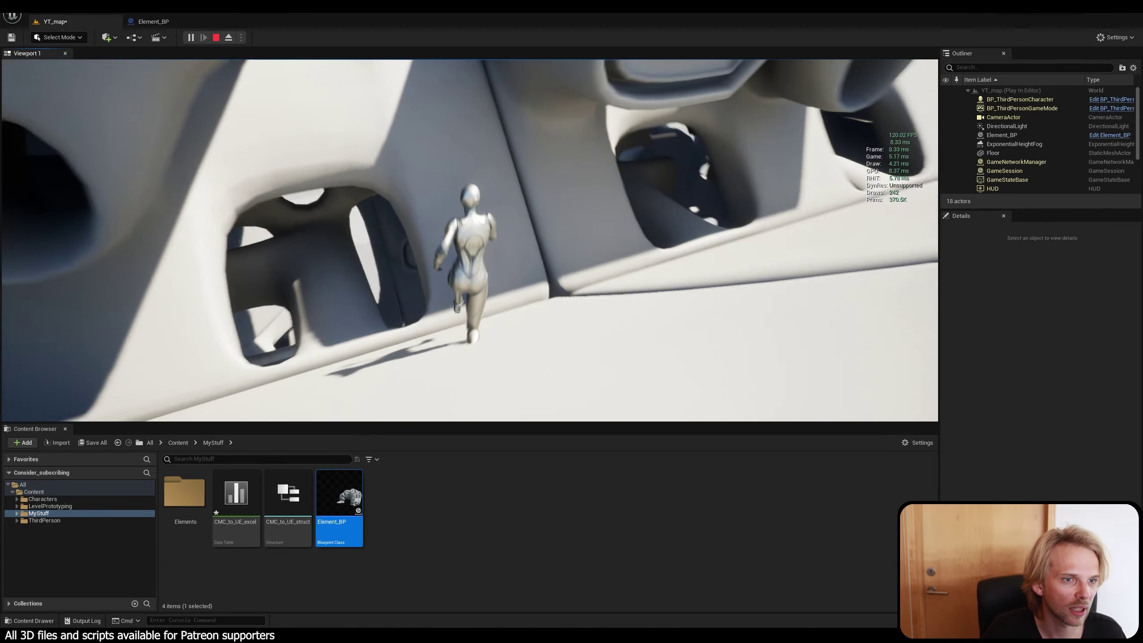
key("space")
key("w")
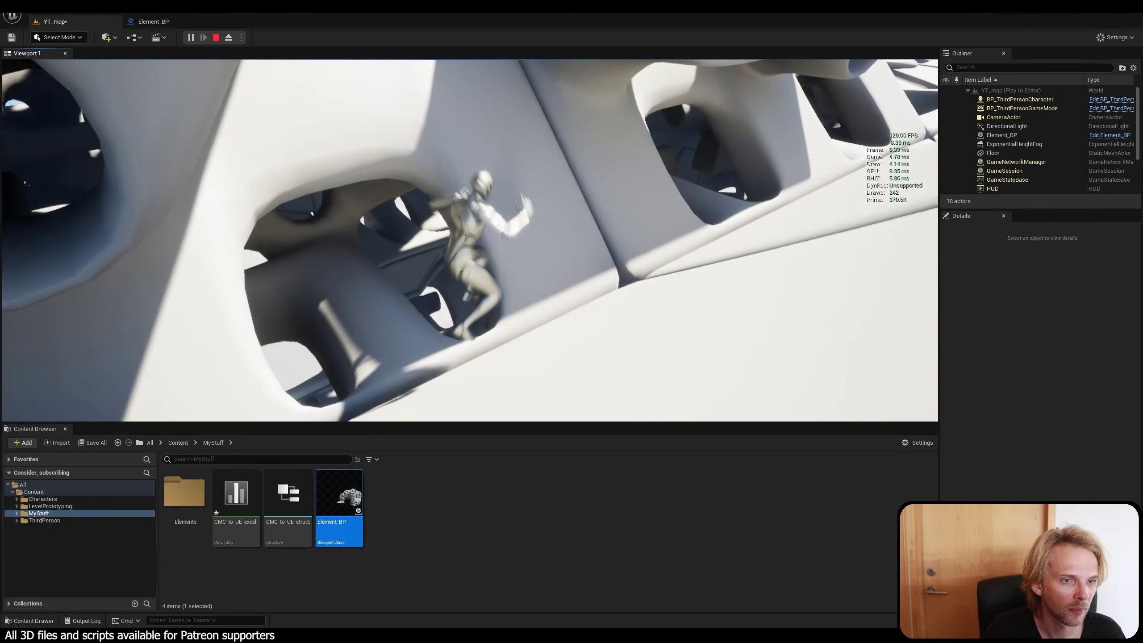
key("space")
key("w")
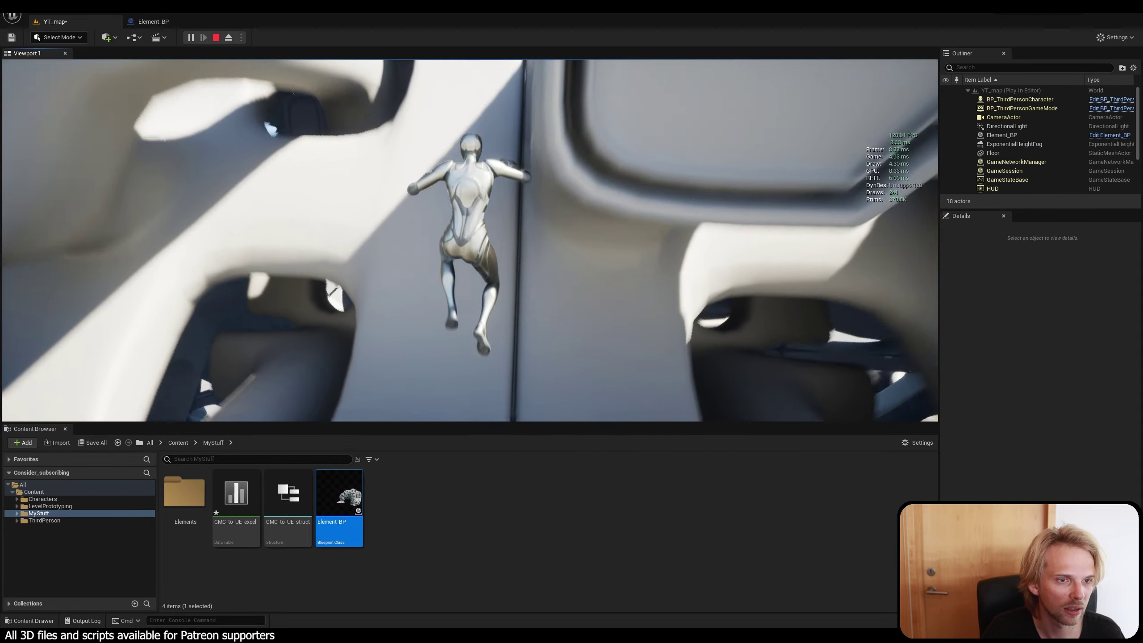
key("w")
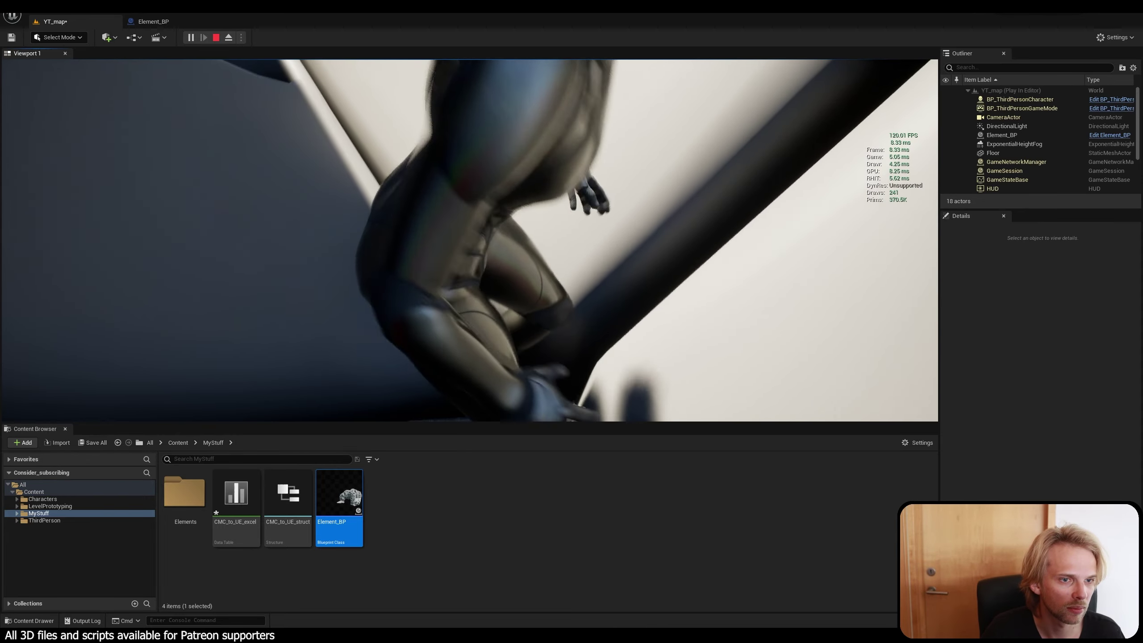
key("space")
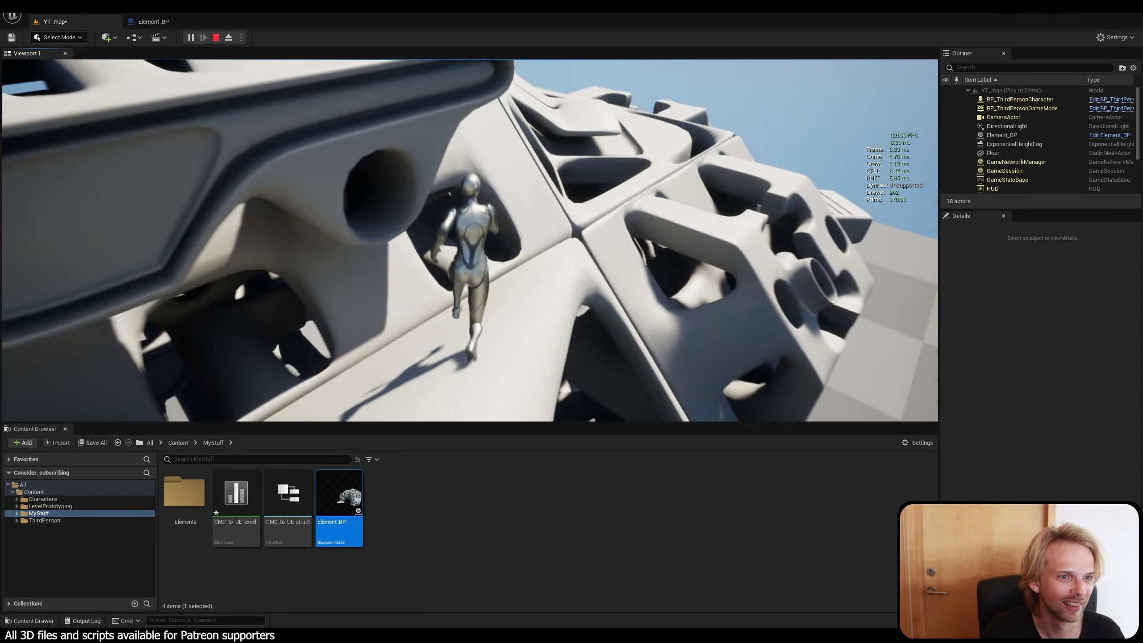
key("Escape")
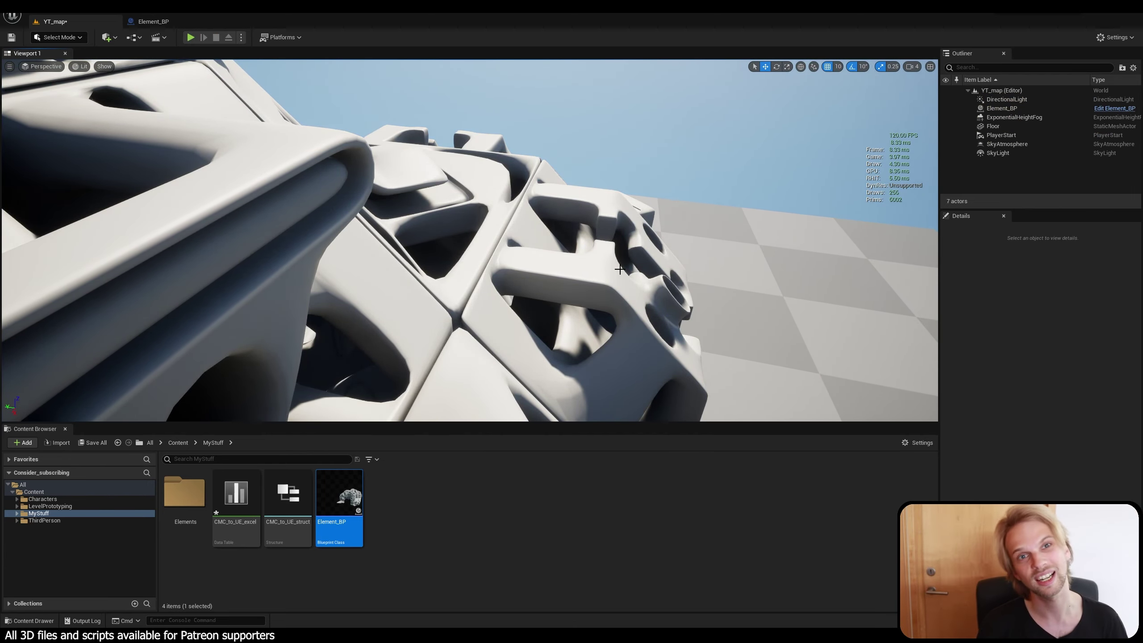
right_click_drag(523, 227, 405, 211)
key("s")
key("s")
right_click_drag(475, 264, 475, 264)
left_click(475, 264)
key("Escape")
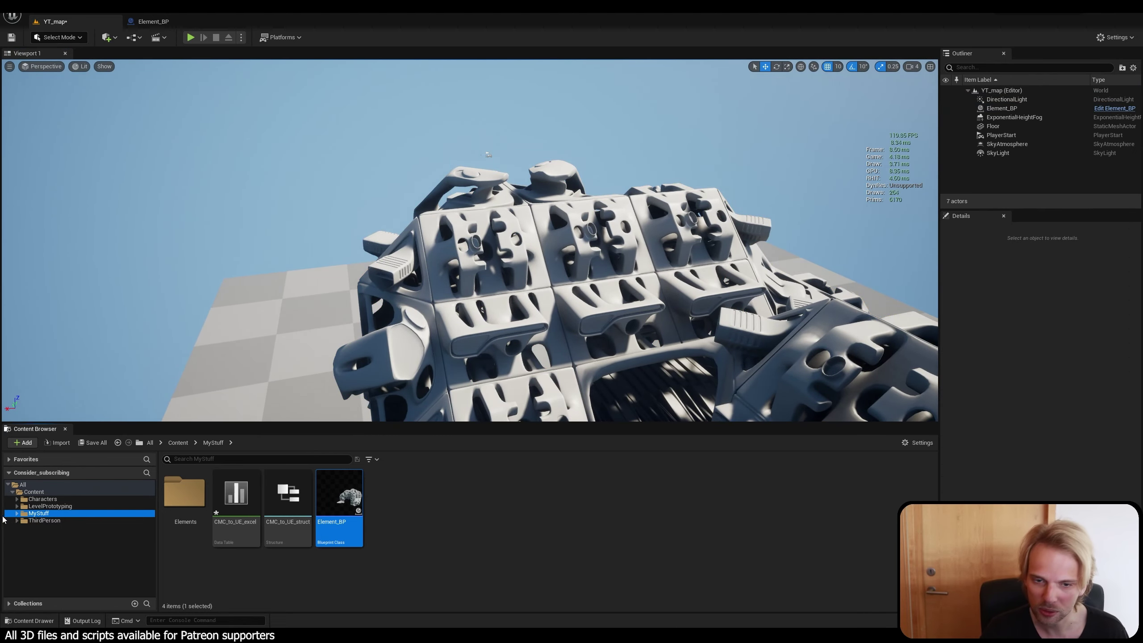
Open static mesh 02 from the Elements folder inside MyStuff in its mesh editor.
left_click(45, 520)
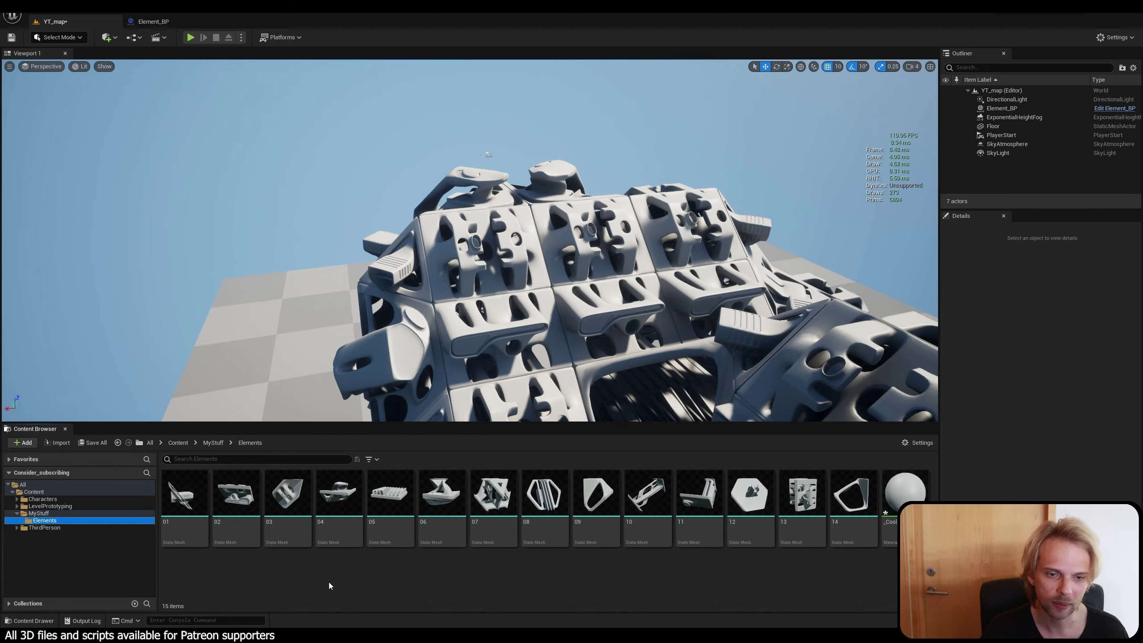
left_click(236, 500)
double_click(237, 500)
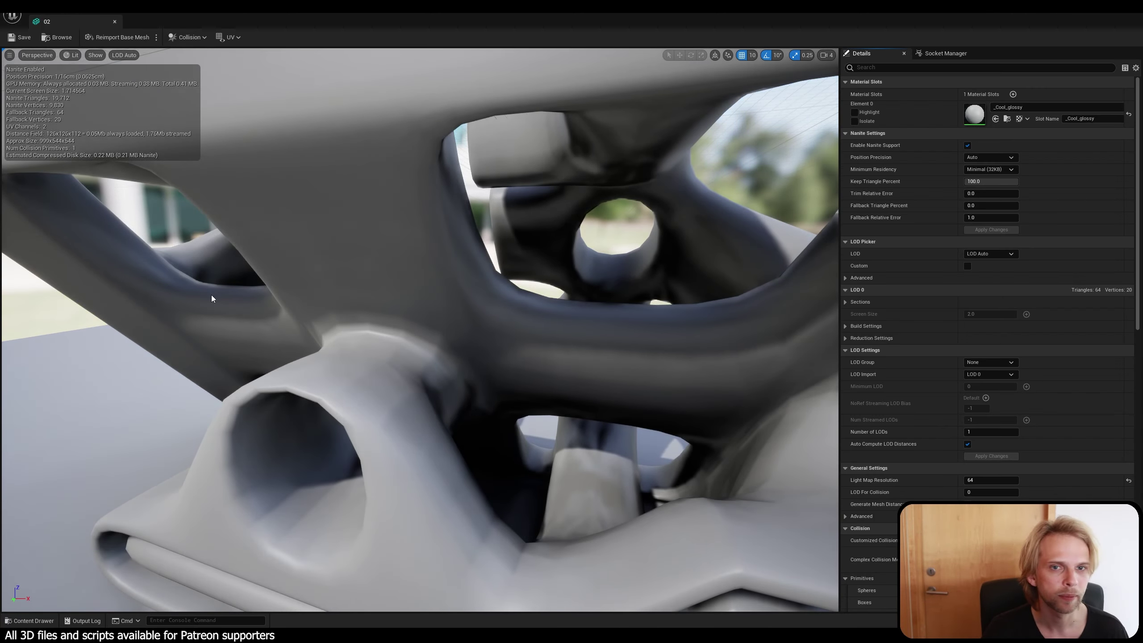
Filter mesh 02's details by "colli" to check the Collision Complexity setting, and clear the filter.
mouse_move(212, 296)
right_mouse_down()
mouse_move(135, 297)
mouse_move(212, 296)
right_mouse_up()
key("s")
left_click_drag(702, 333, 643, 315)
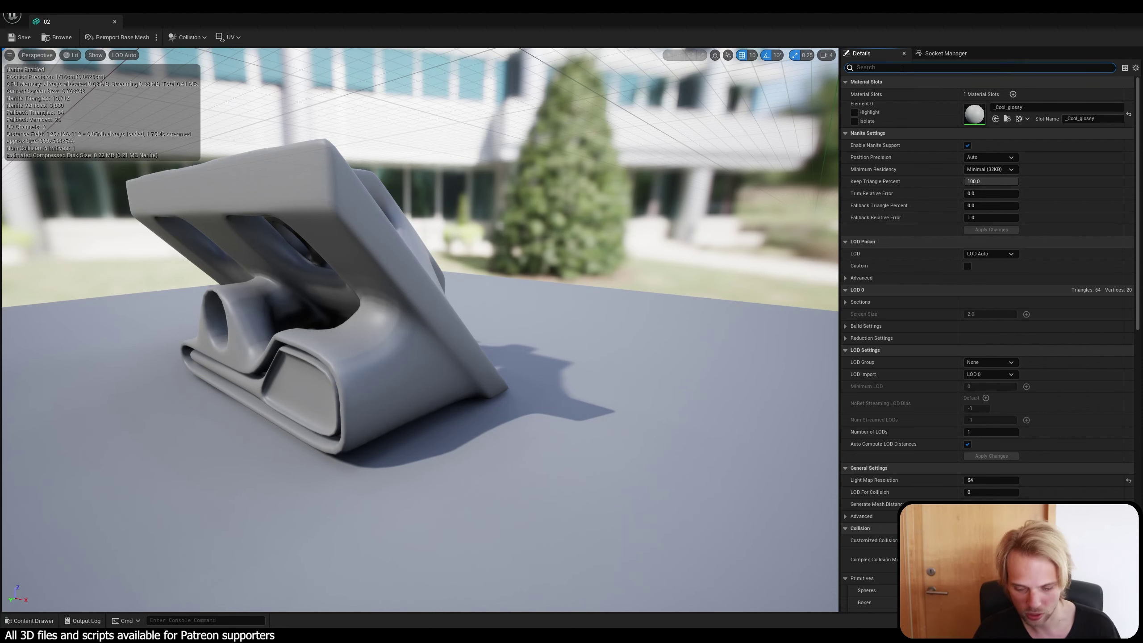
type("colli")
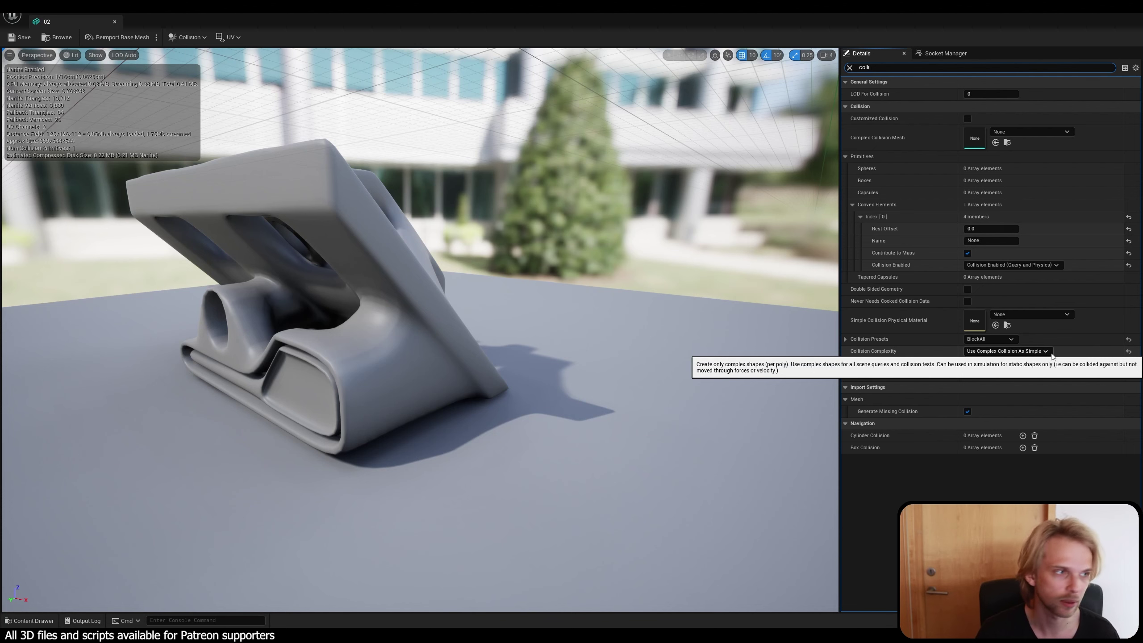
left_click(849, 68)
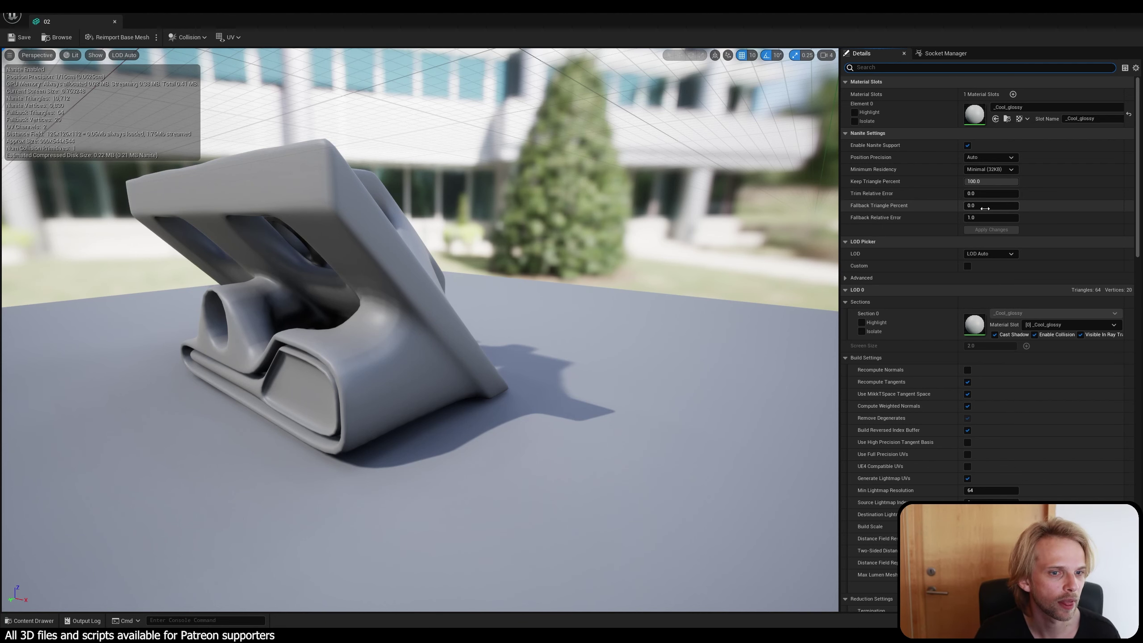
Try a Nanite Fallback Triangle Percent of 100 on mesh 02 and return it to 0 without applying.
left_click_drag(985, 208, 1021, 208)
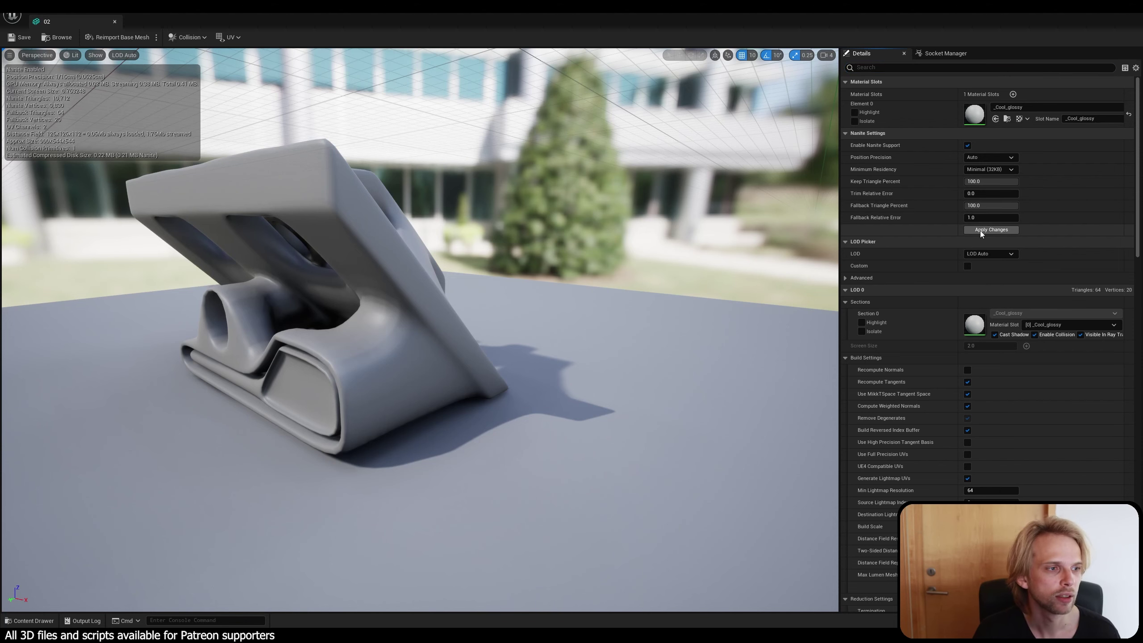
left_click_drag(1009, 207, 964, 207)
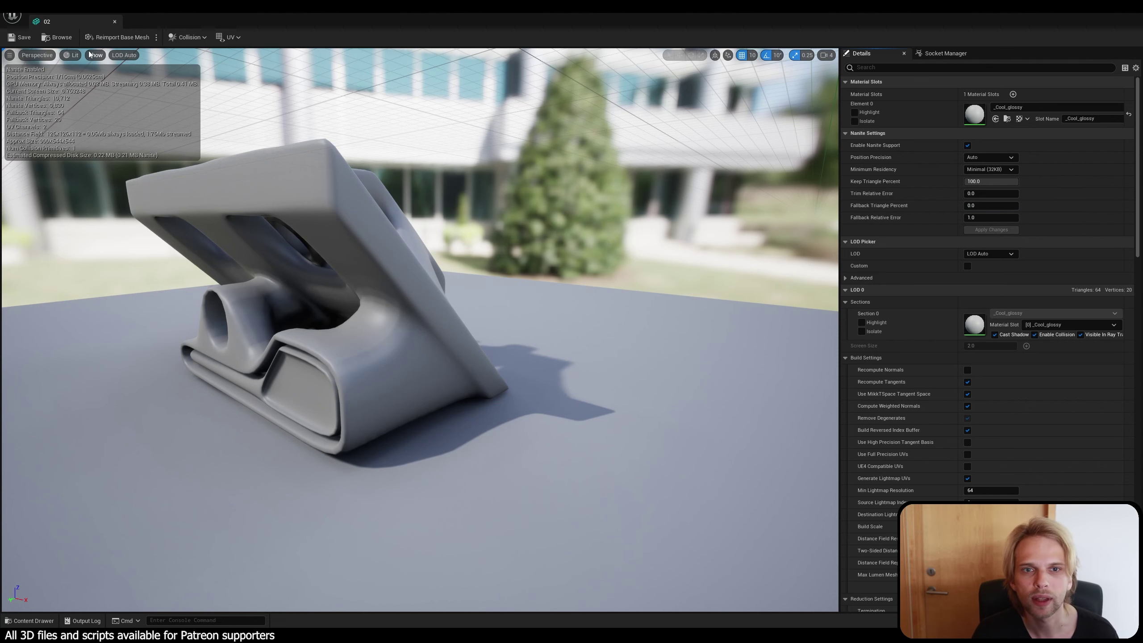
Switch mesh 02's preview to Wireframe and examine how its Nanite triangle density varies with viewing distance.
left_click(75, 55)
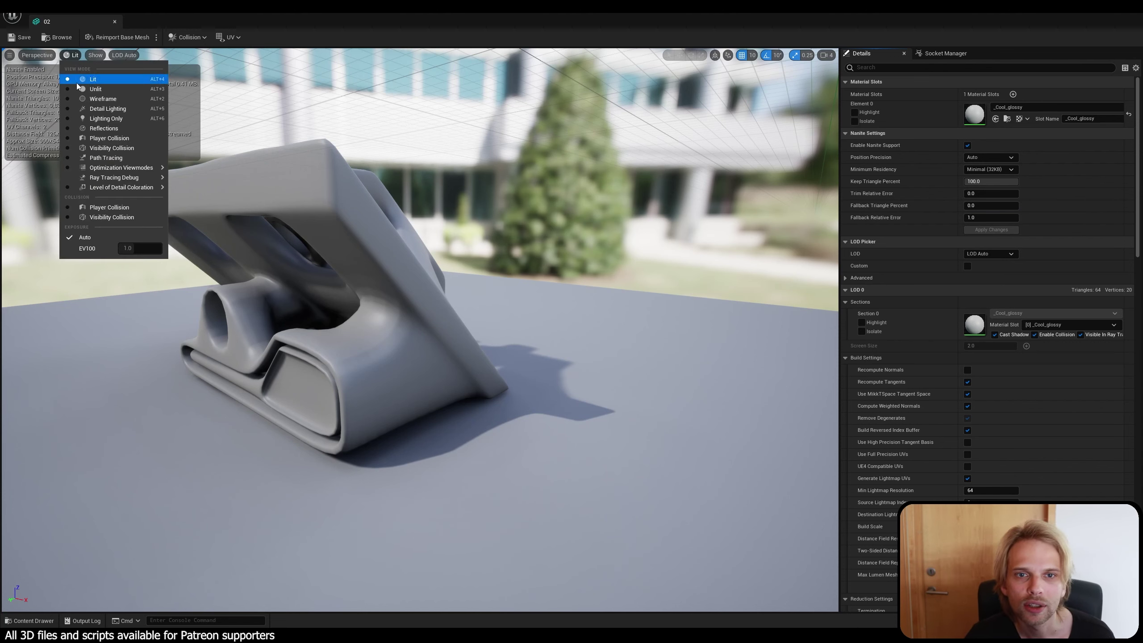
left_click(104, 99)
left_click_drag(396, 199, 860, 316)
left_click_drag(421, 330, 432, 388)
left_click_drag(450, 310, 389, 318)
right_click_drag(391, 288, 351, 306)
key("s")
right_click_drag(420, 329, 518, 329)
left_click_drag(382, 311, 427, 322)
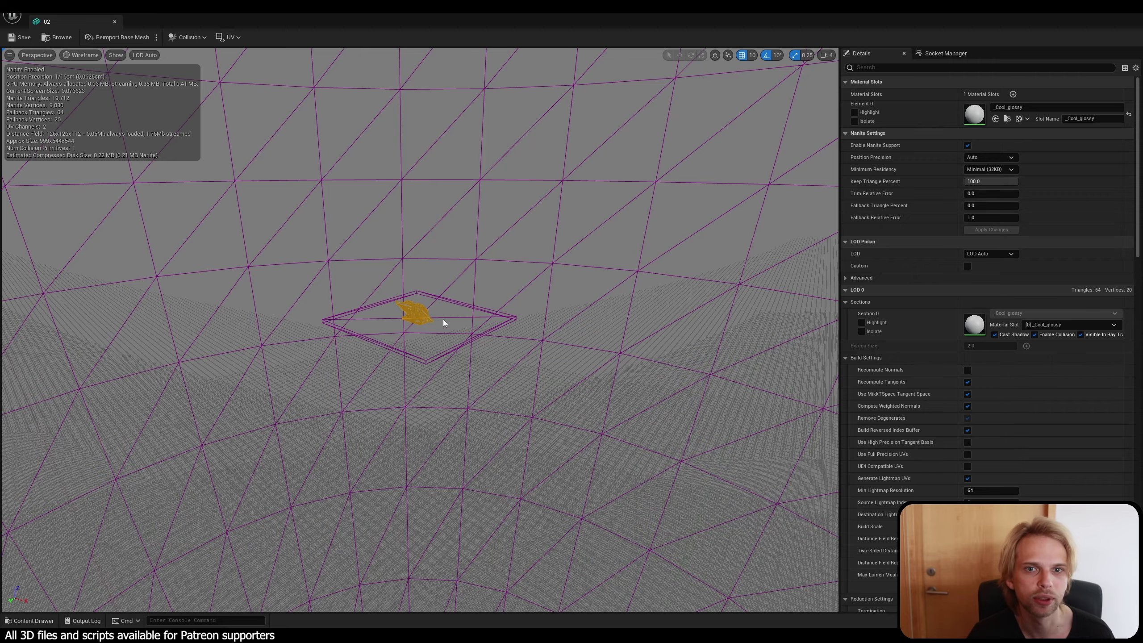
left_click_drag(427, 311, 405, 322)
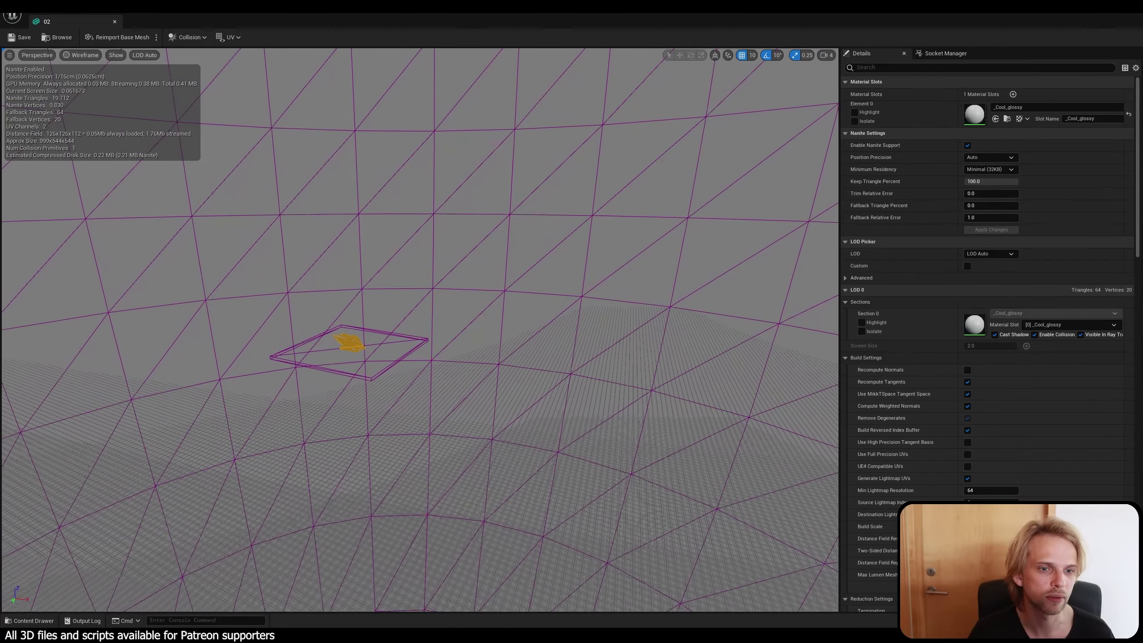
Set the mesh's Nanite Fallback Triangle Percent to 100 and apply the changes.
right_click_drag(405, 322, 489, 289)
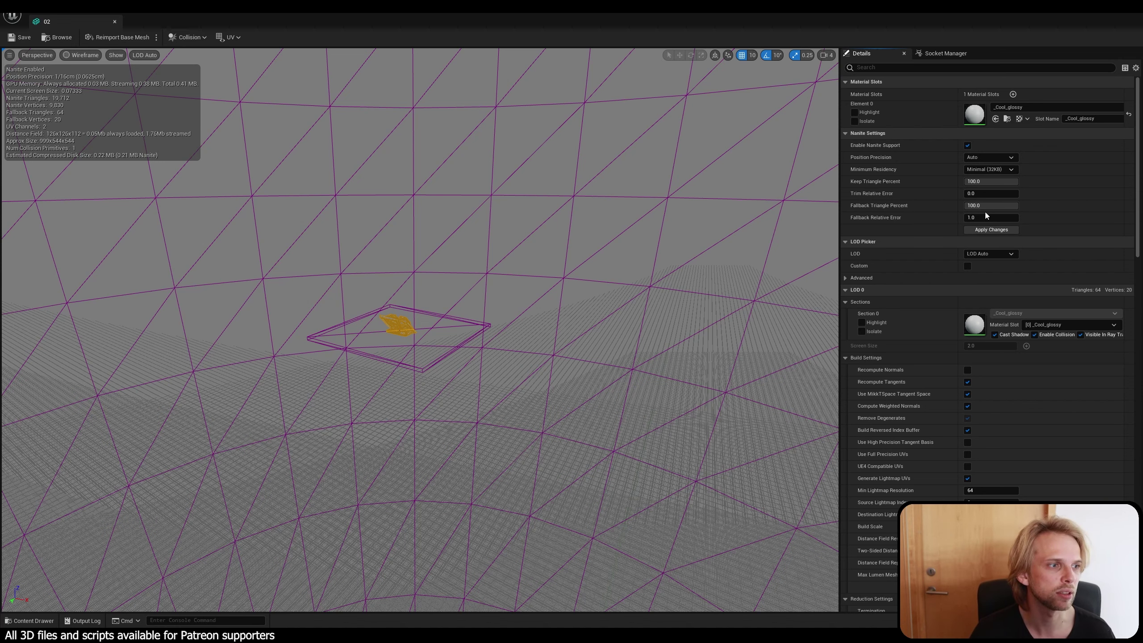
left_click(978, 228)
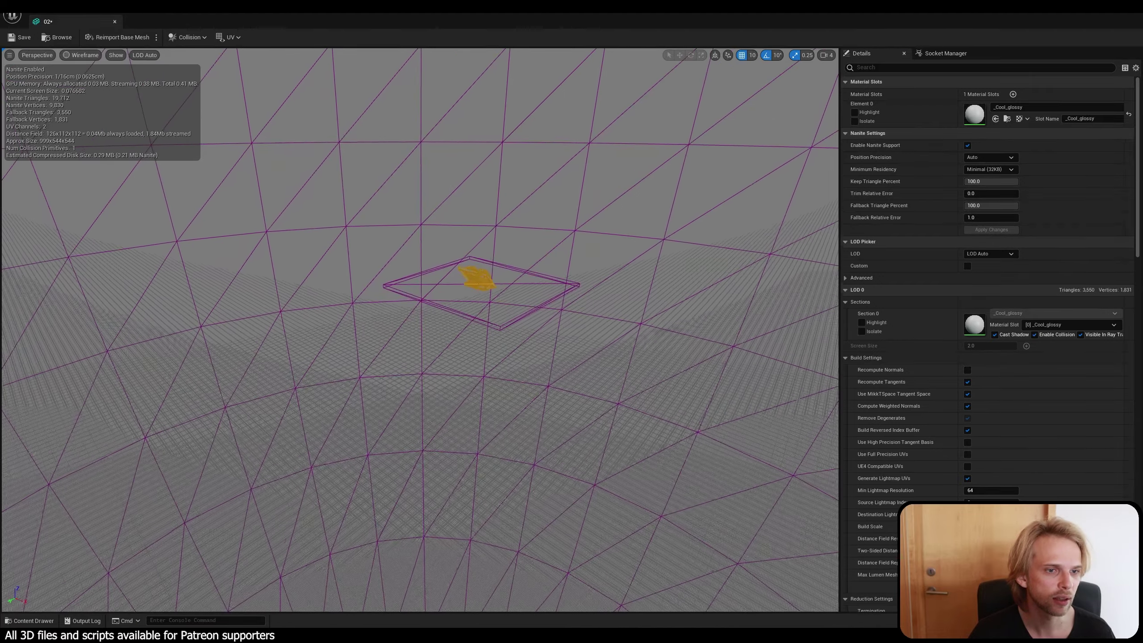
Examine the mesh's fallback wireframe from several distances.
key("w")
right_click_drag(509, 273, 557, 234)
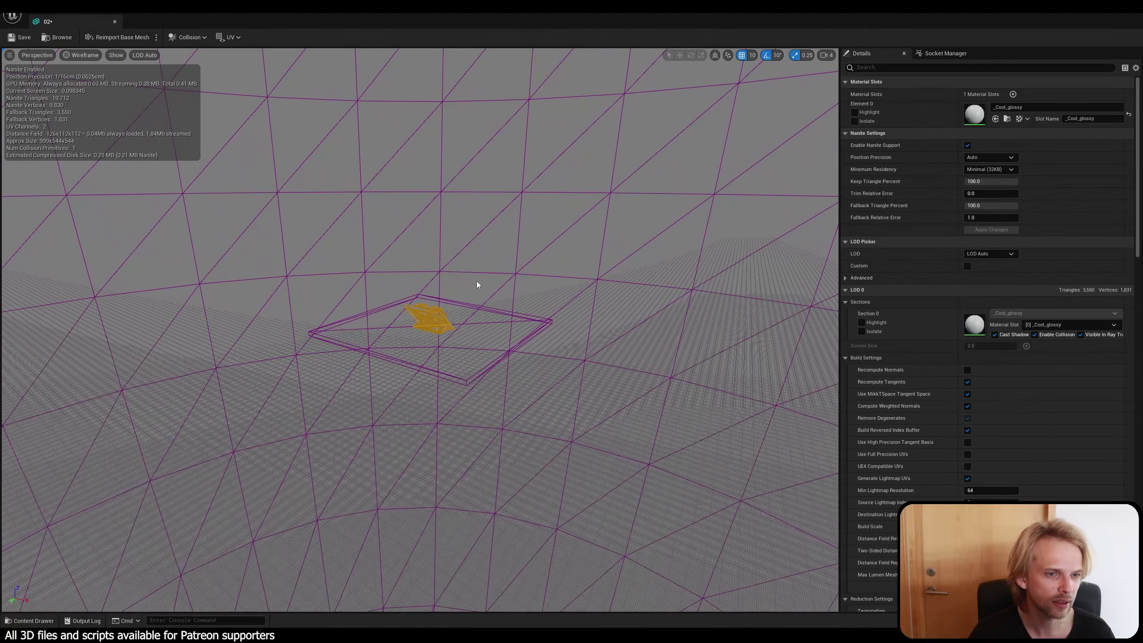
left_click_drag(476, 284, 477, 285)
key("w")
right_click_drag(420, 329, 403, 310)
key("w")
key("s")
key("s")
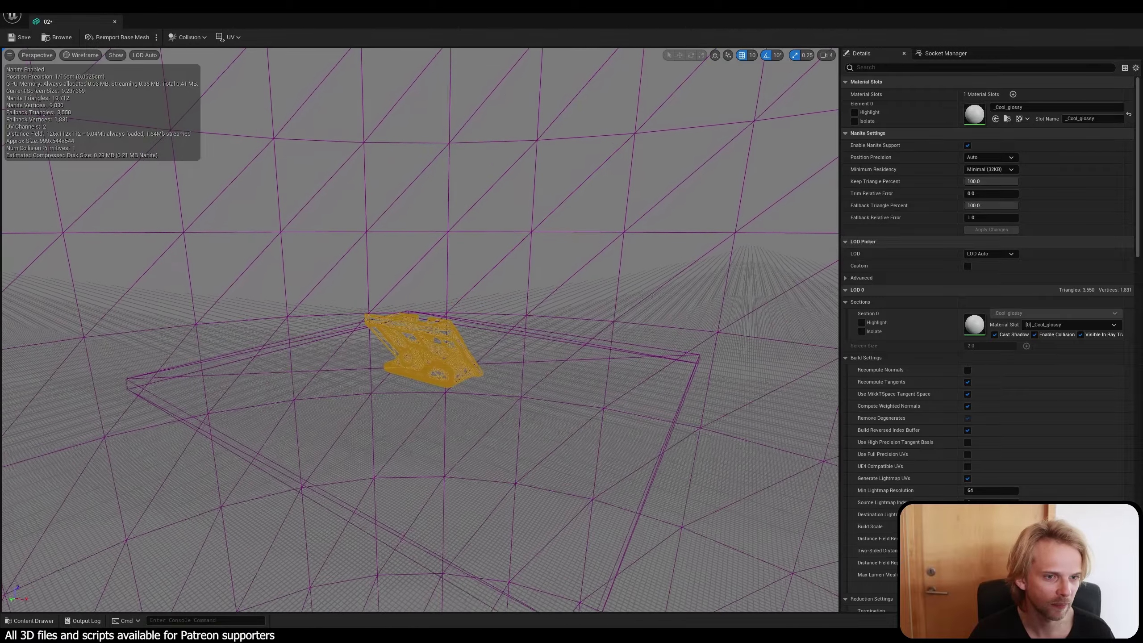
key("s")
right_click_drag(403, 310, 402, 308)
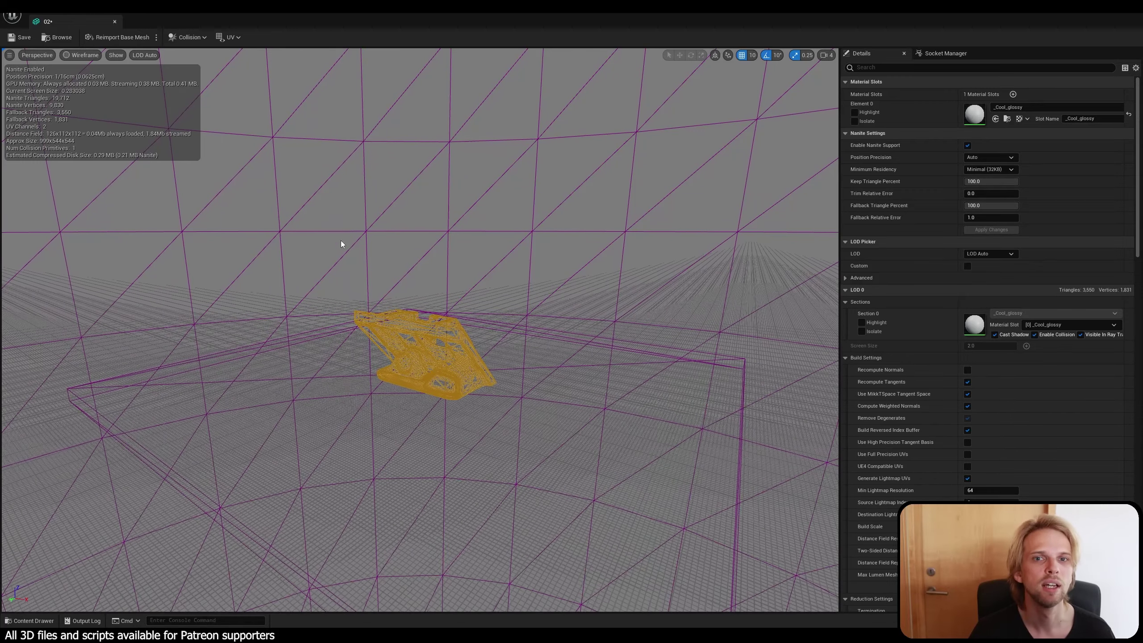
Switch the mesh preview from wireframe to Lit shading, inspect the part, and close the mesh 02 editor.
left_click(83, 55)
left_click(93, 79)
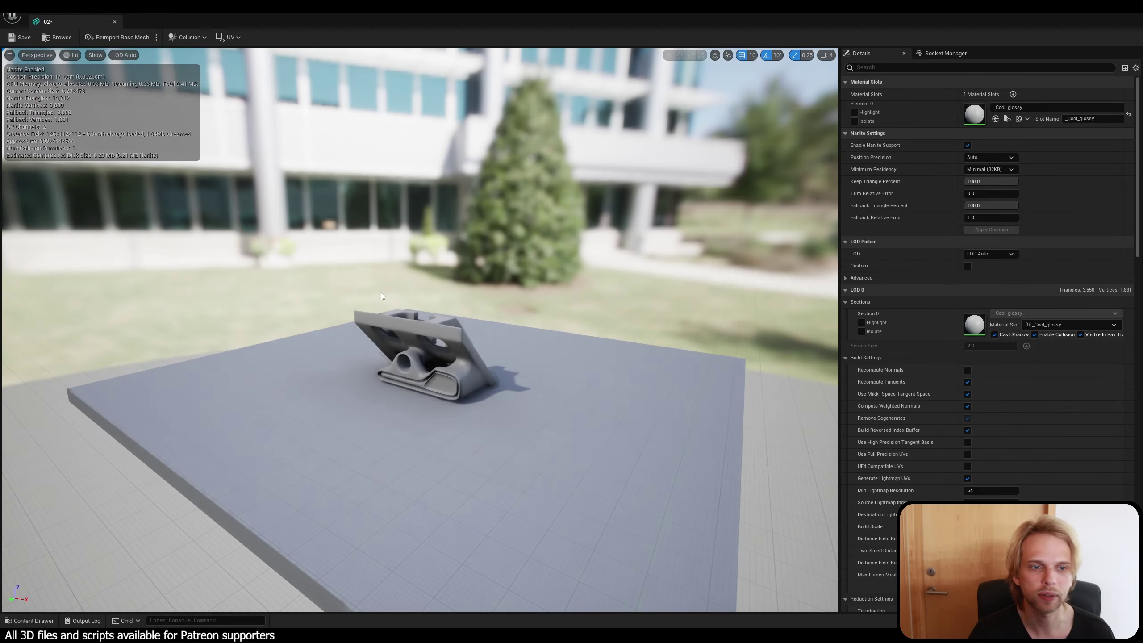
scroll(418, 328, "down", 6)
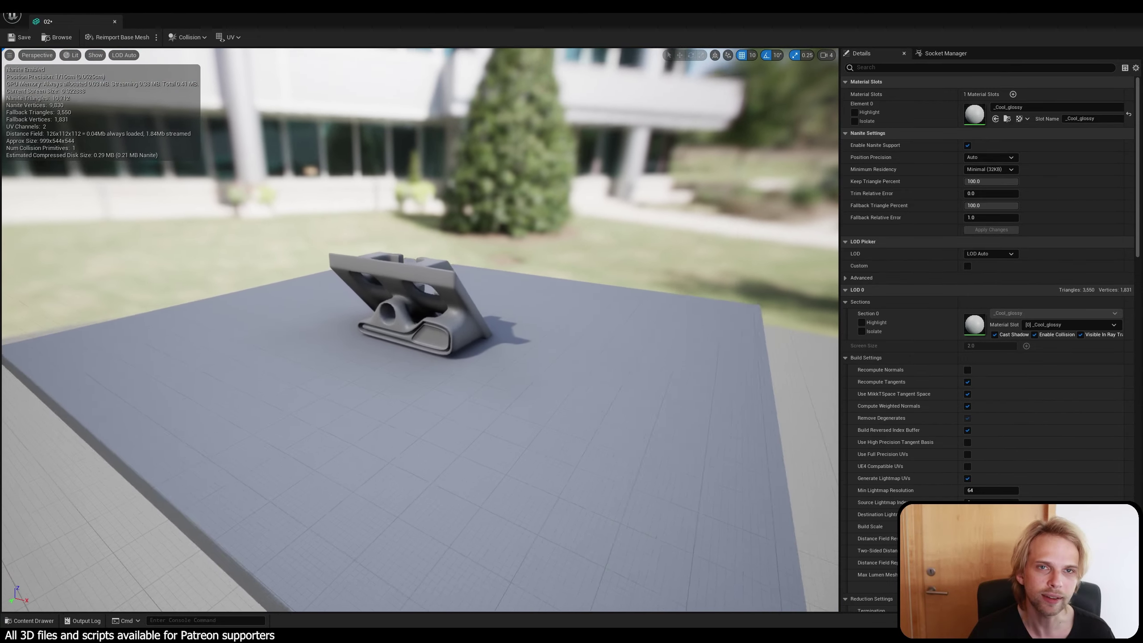
scroll(419, 329, "down", 4)
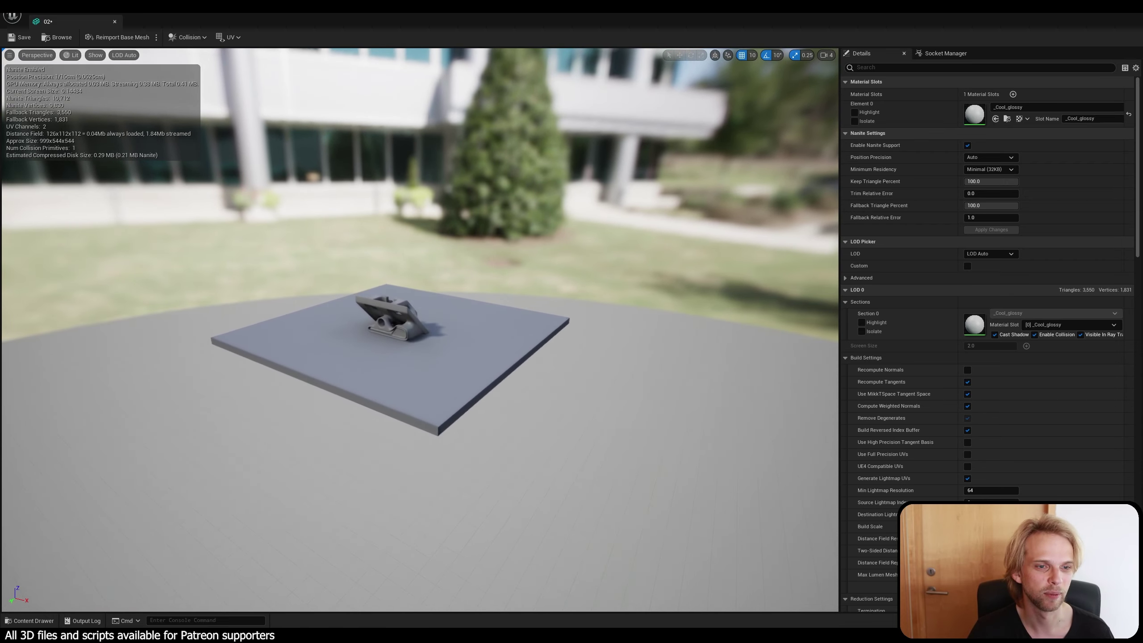
key("w")
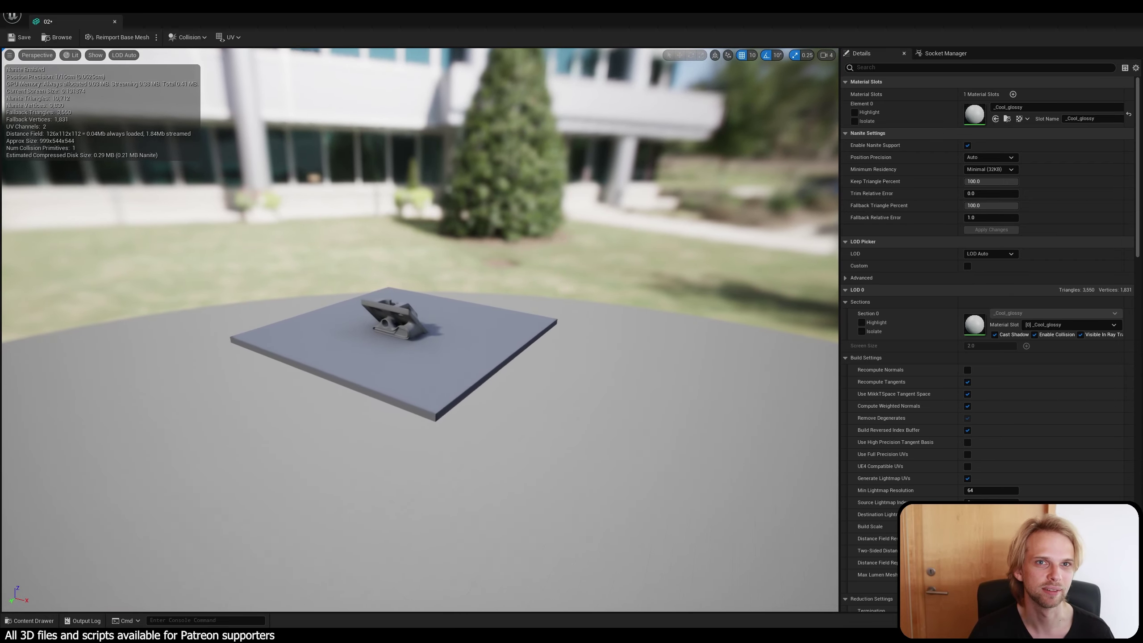
right_click_drag(420, 329, 418, 264)
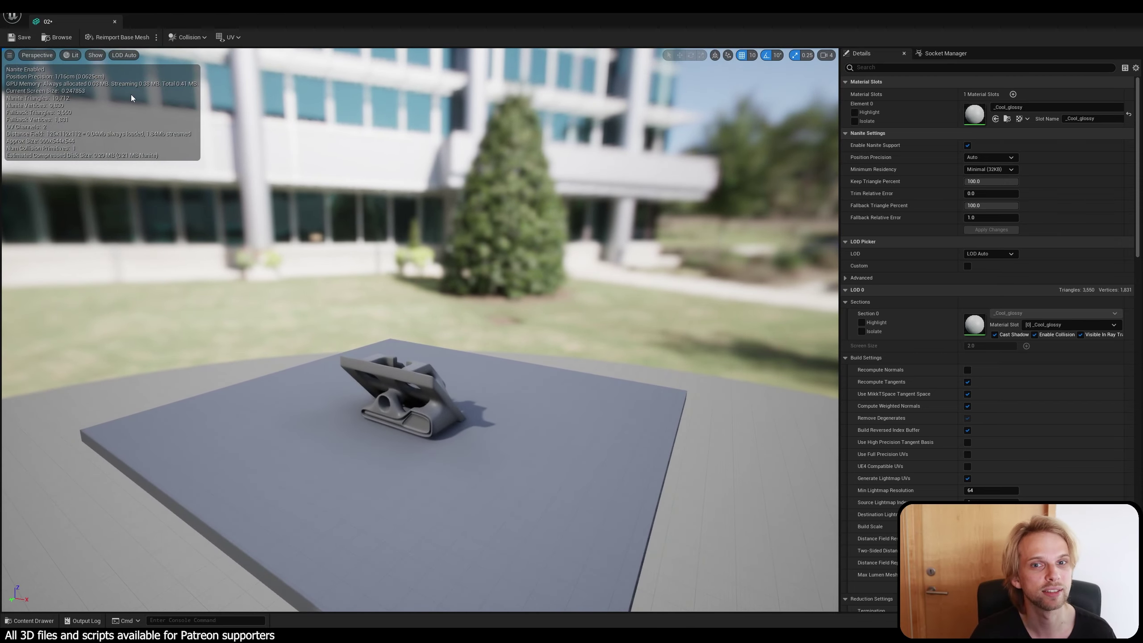
left_click(114, 21)
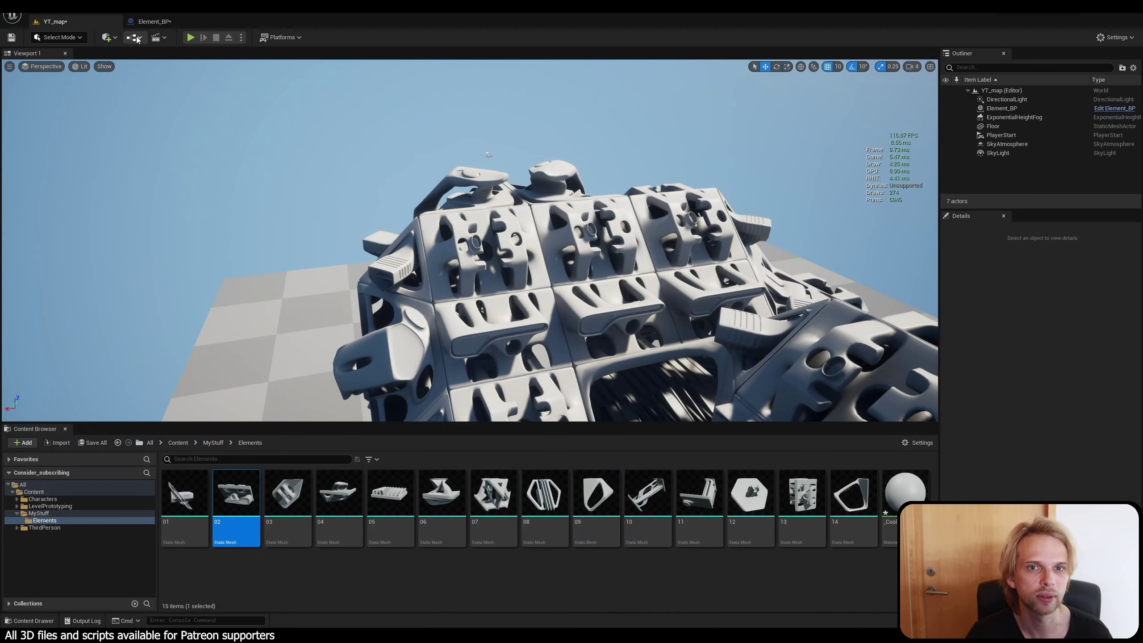
Play-test the level by running and jumping the character across the assembled structure's surfaces, and end the play session.
left_click(191, 38)
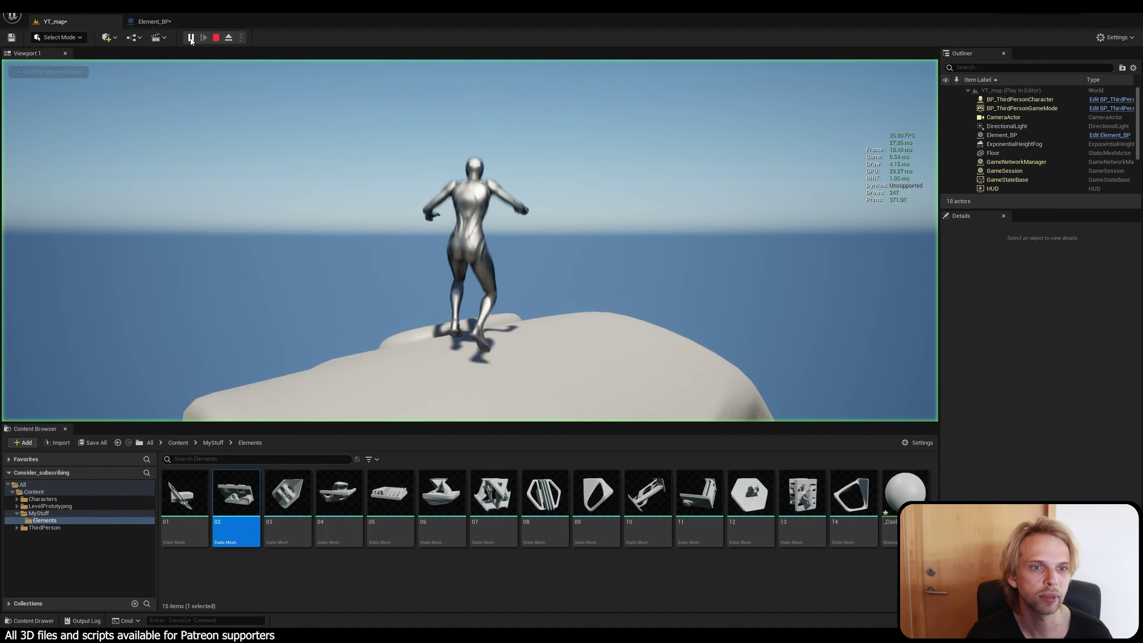
key("w")
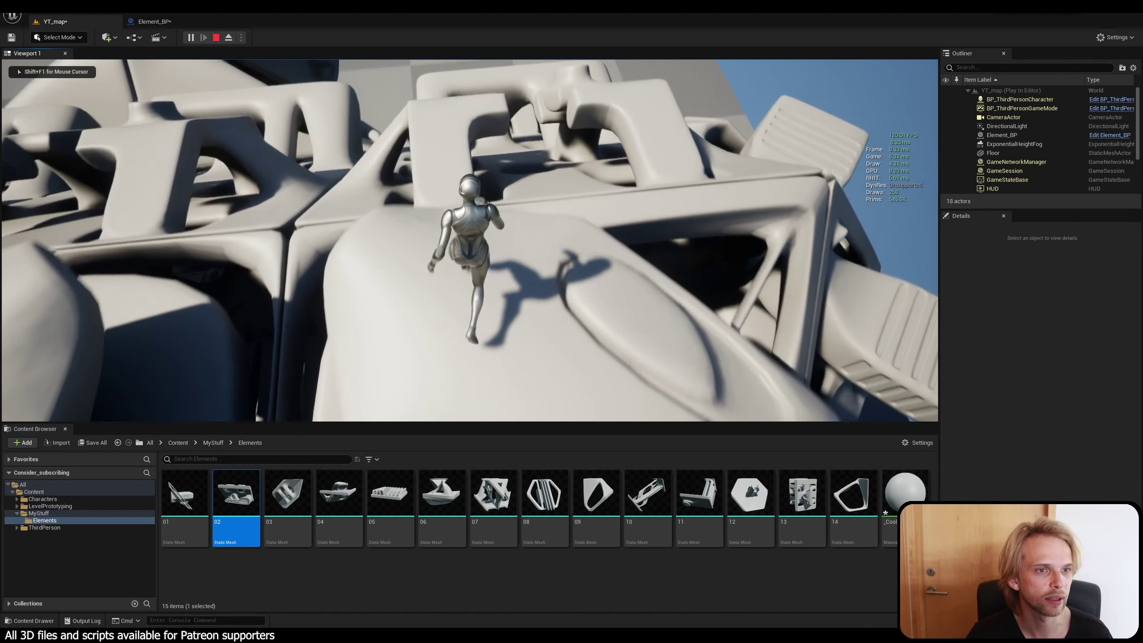
key("space")
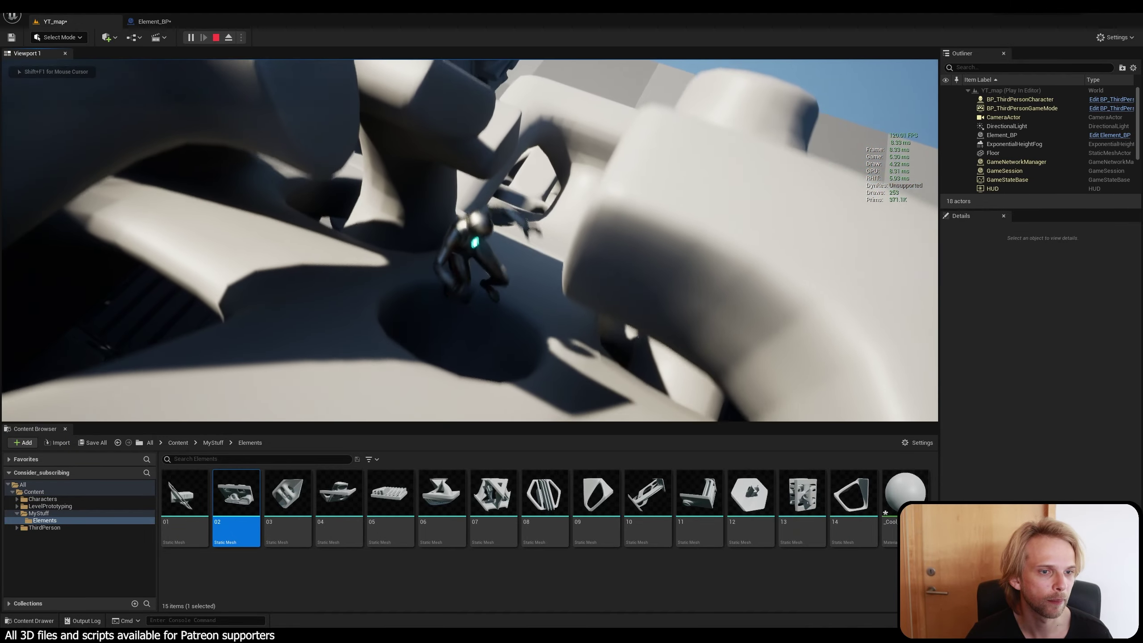
key("w")
key("space")
key("w")
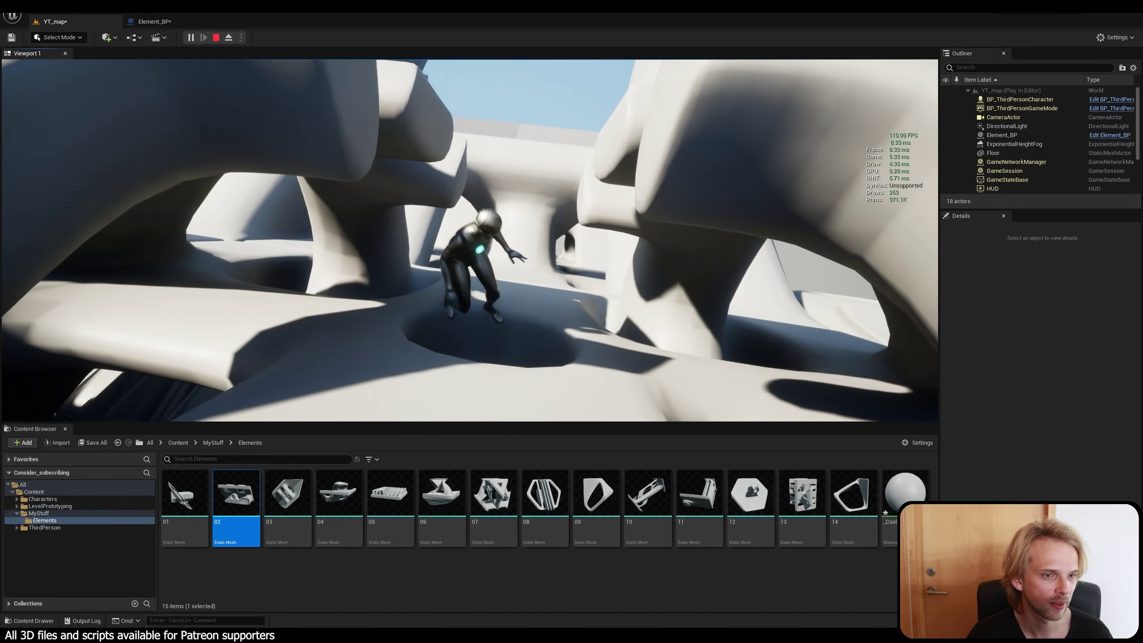
key("w")
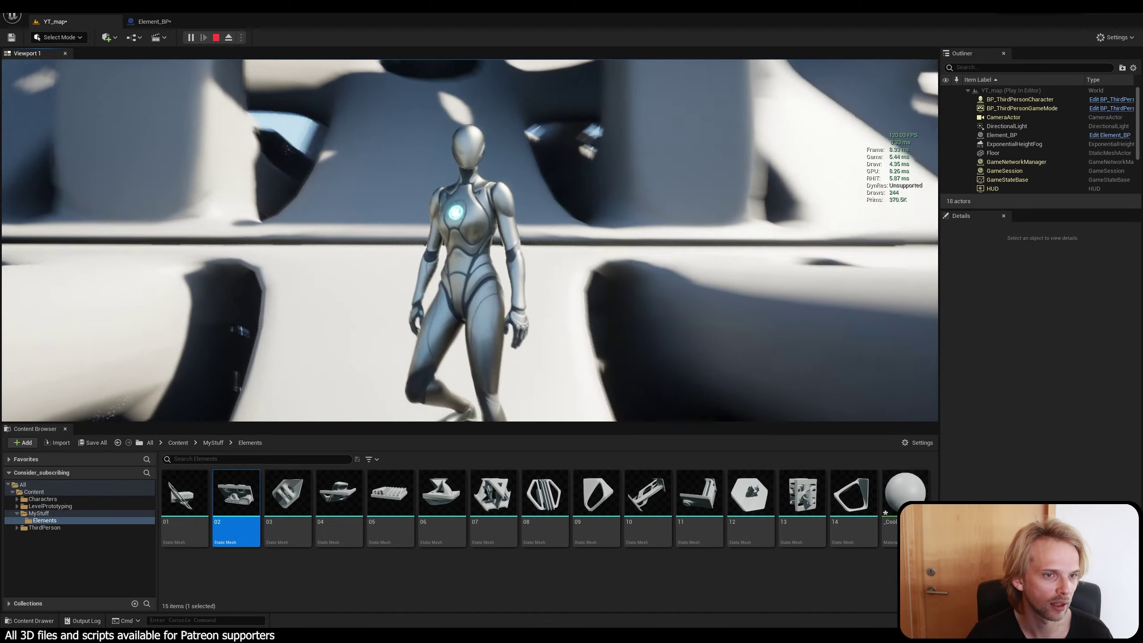
key("w")
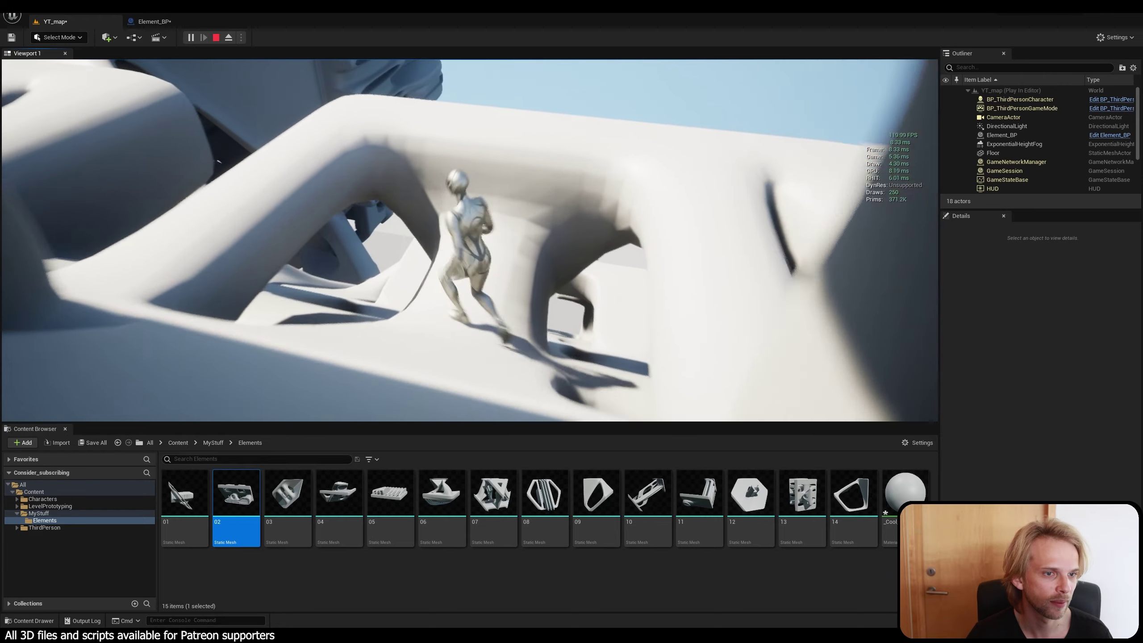
key("w")
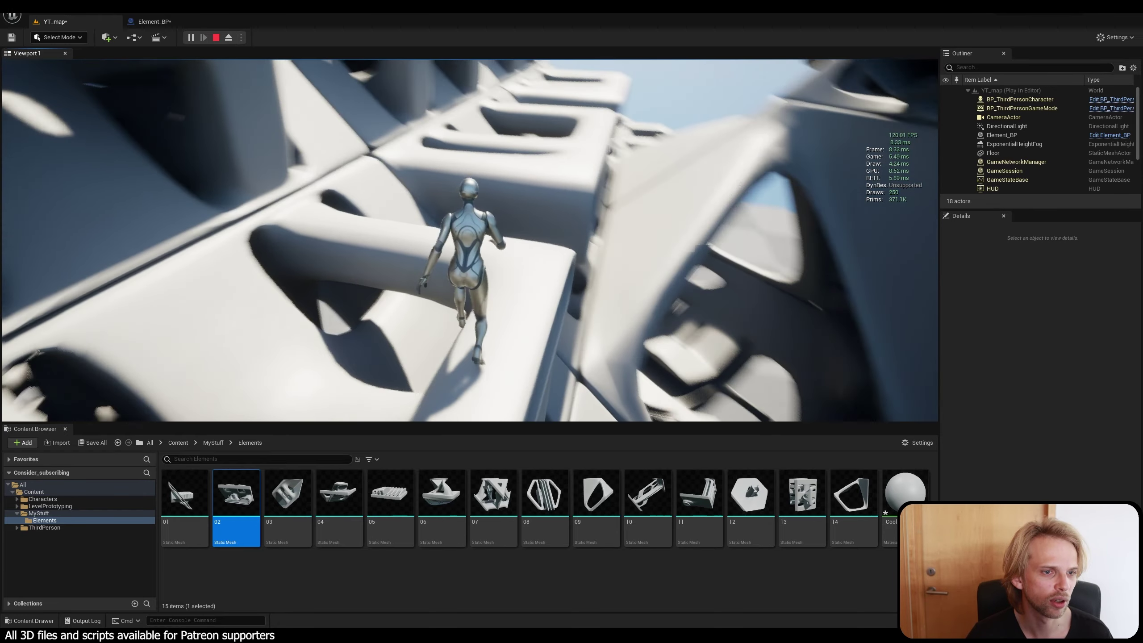
key("w")
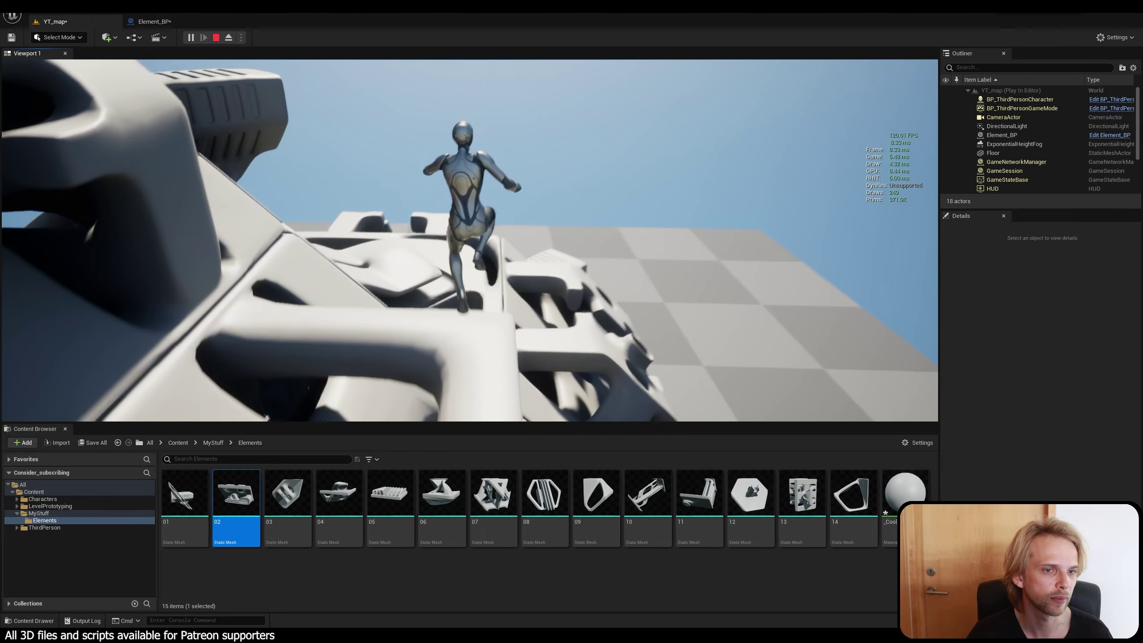
key("w")
key("space")
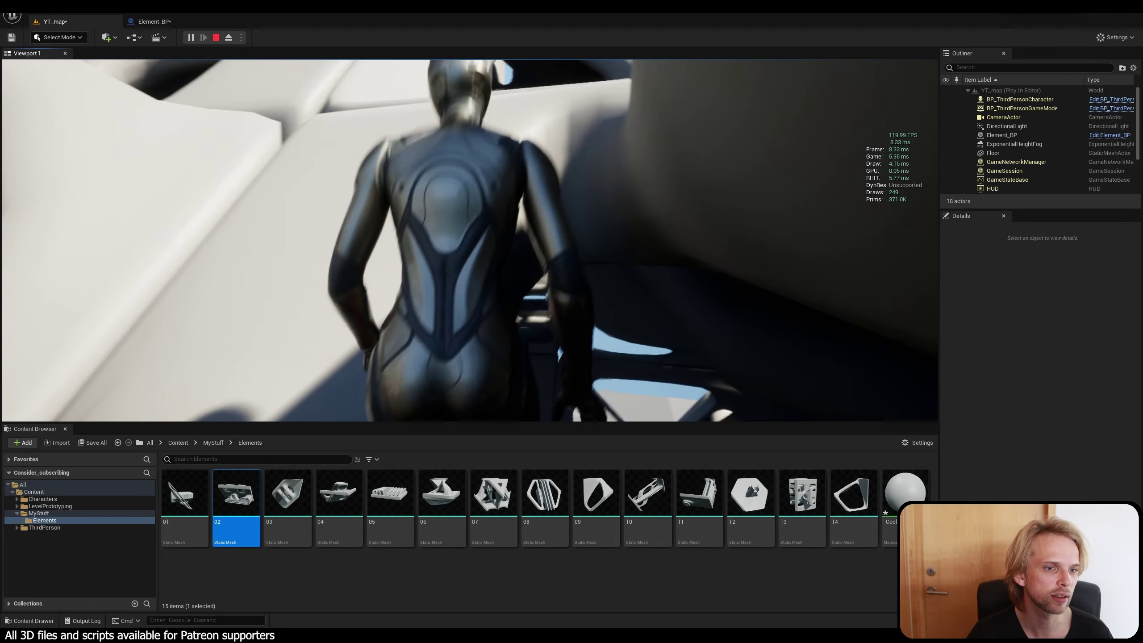
key("w")
key("space")
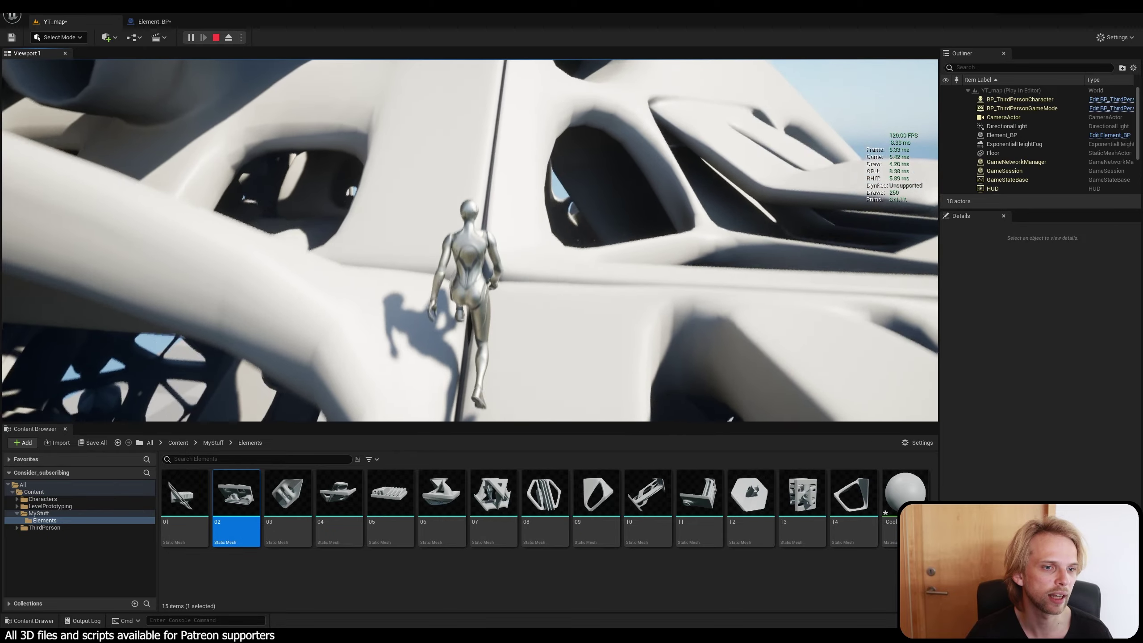
key("w")
key("space")
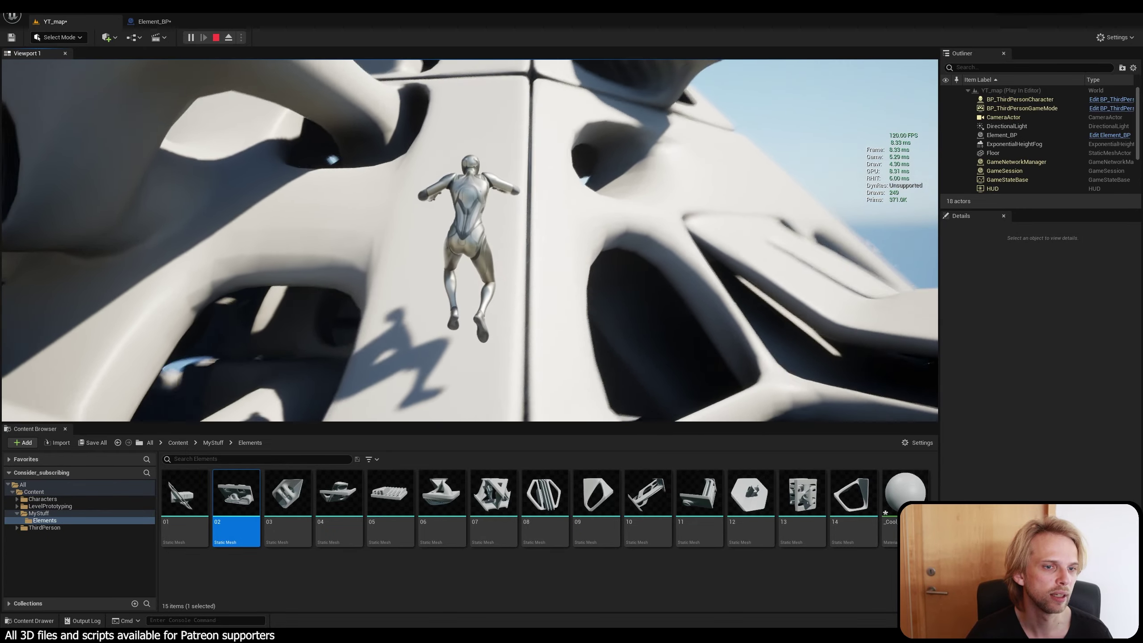
key("w")
key("Escape")
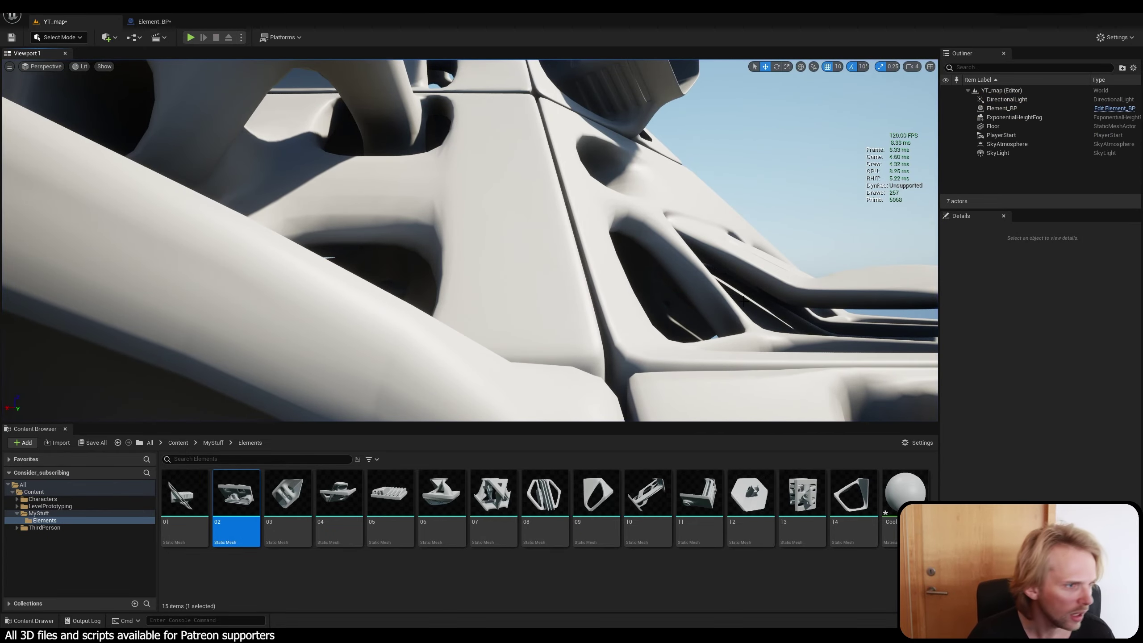
Select the PlayerStart actor and look through its properties.
left_click(1112, 300)
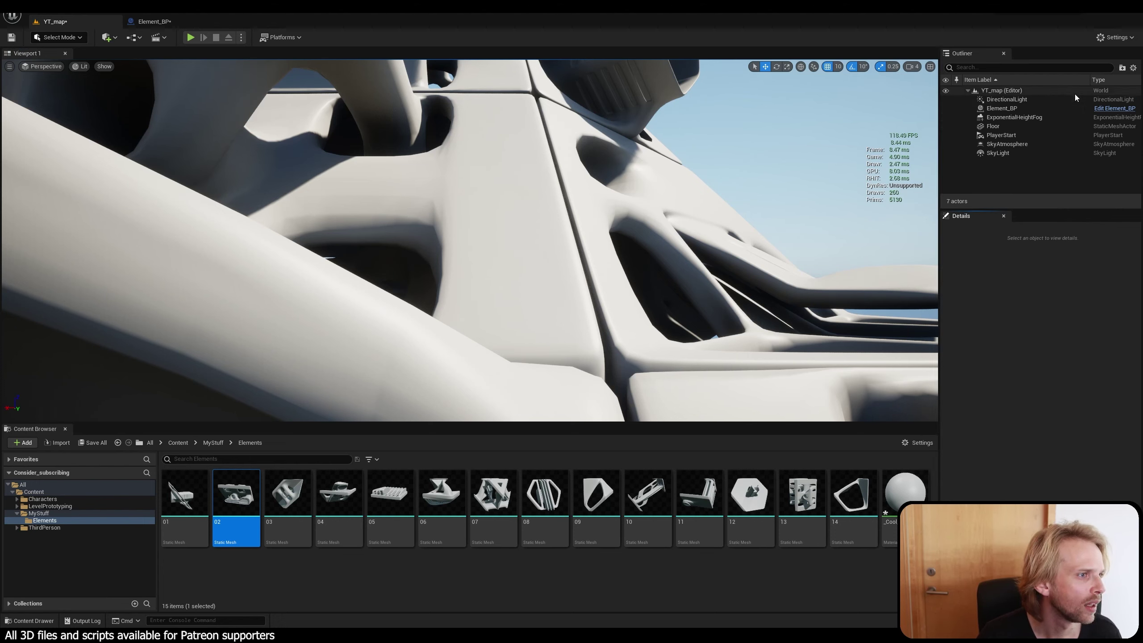
left_click(1001, 135)
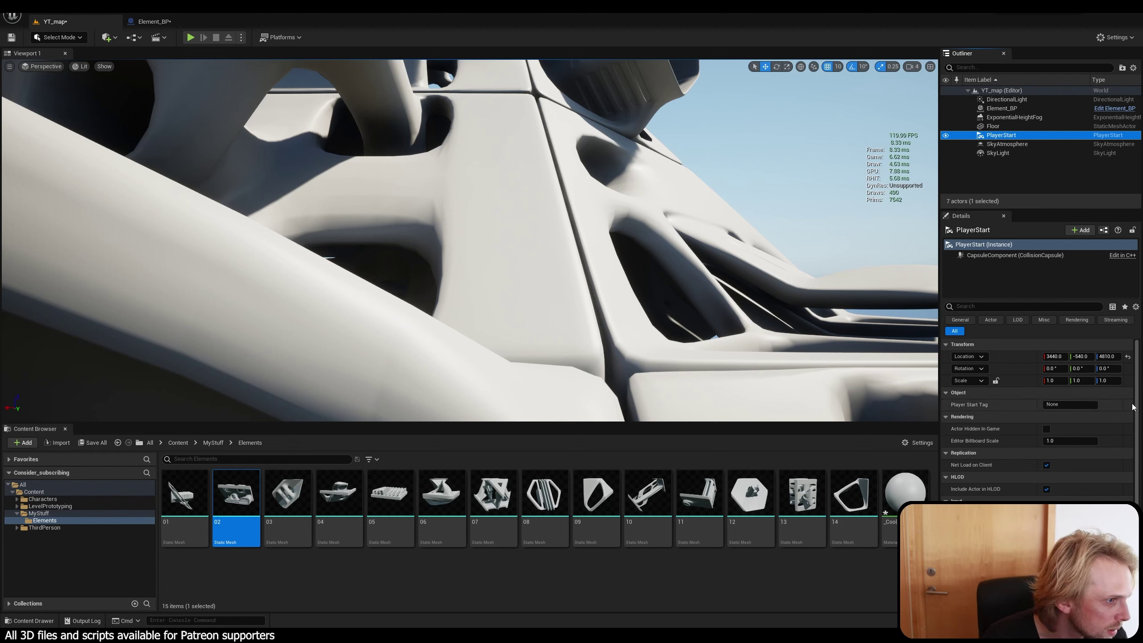
scroll(1139, 417, "down", 2)
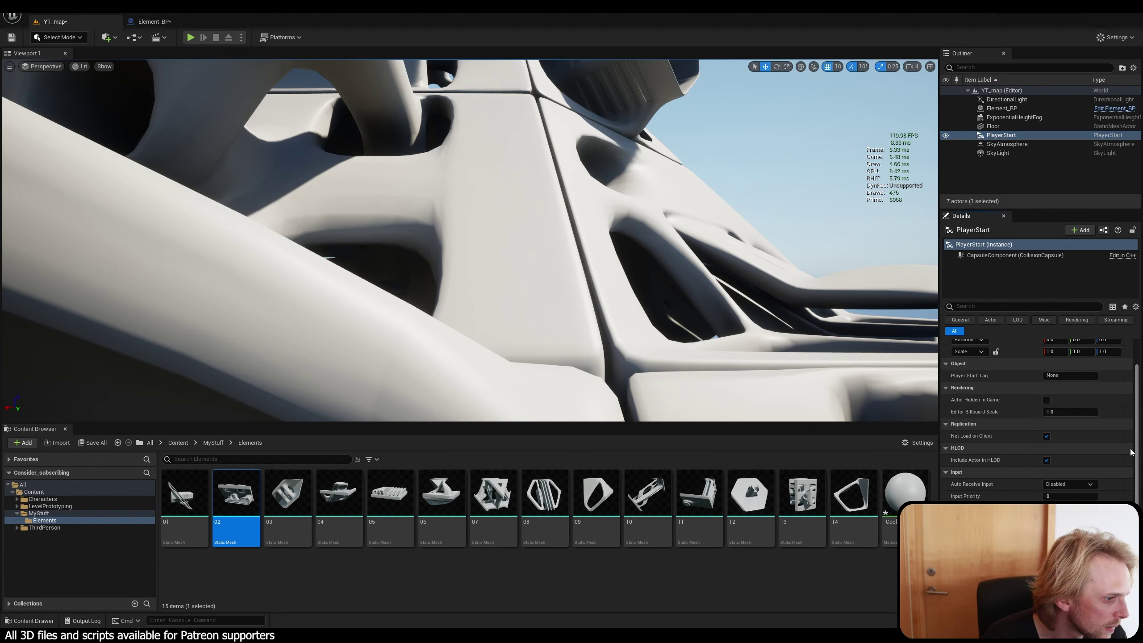
left_click_drag(1133, 434, 1138, 359)
Deselect PlayerStart and view the whole assembled structure from a distance.
right_click_drag(610, 247, 635, 315)
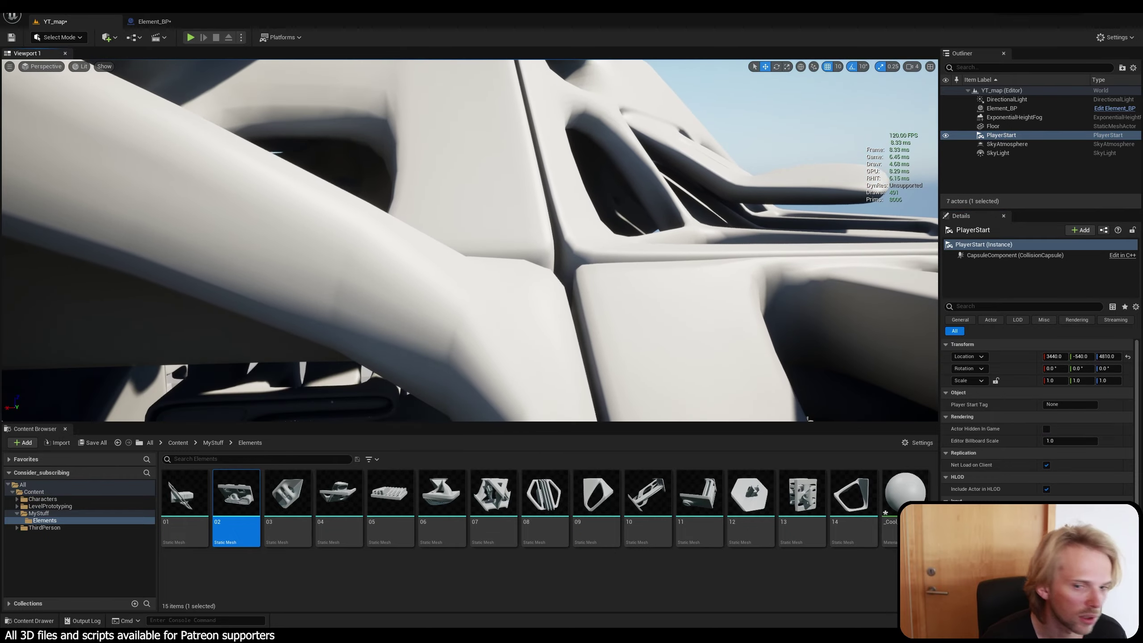
key("s")
right_click_drag(609, 244, 554, 258)
left_click(742, 160)
key("s")
mouse_move(746, 158)
right_mouse_down()
mouse_move(693, 183)
mouse_move(736, 163)
right_mouse_up()
key("s")
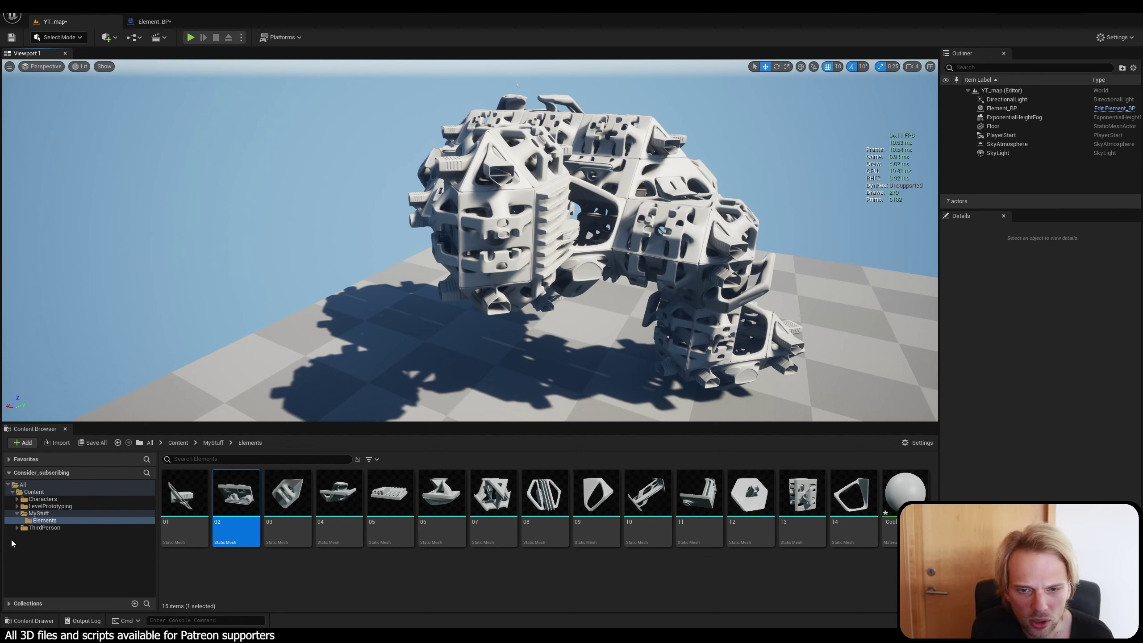
Look through the project's content folders and select the BP_ThirdPersonCharacter blueprint in ThirdPerson/Blueprints.
left_click(17, 514)
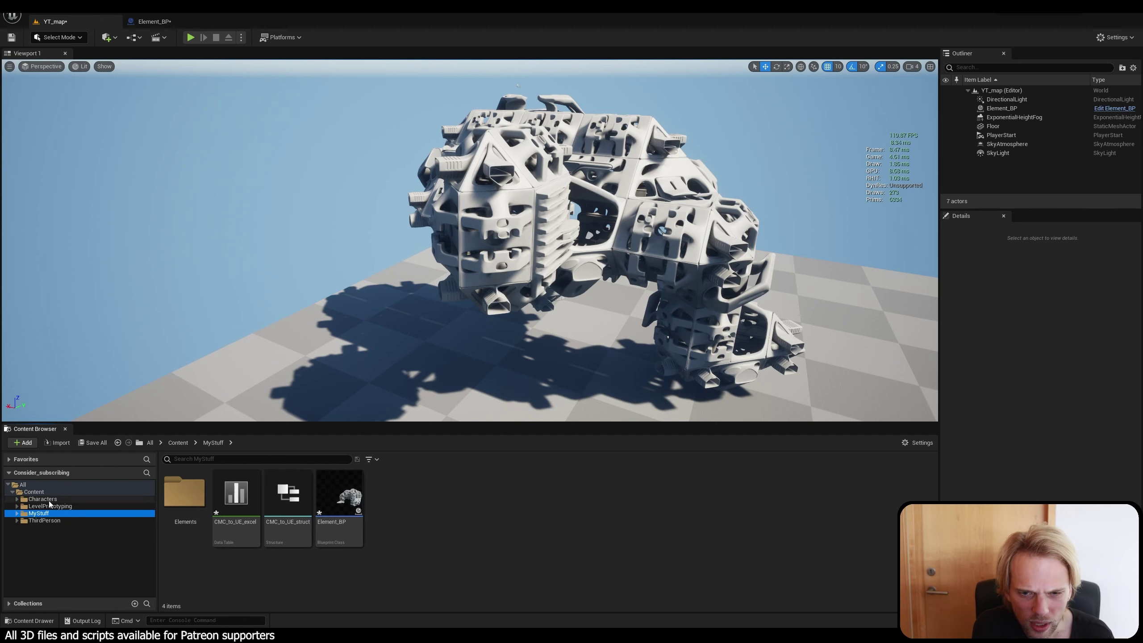
left_click(42, 499)
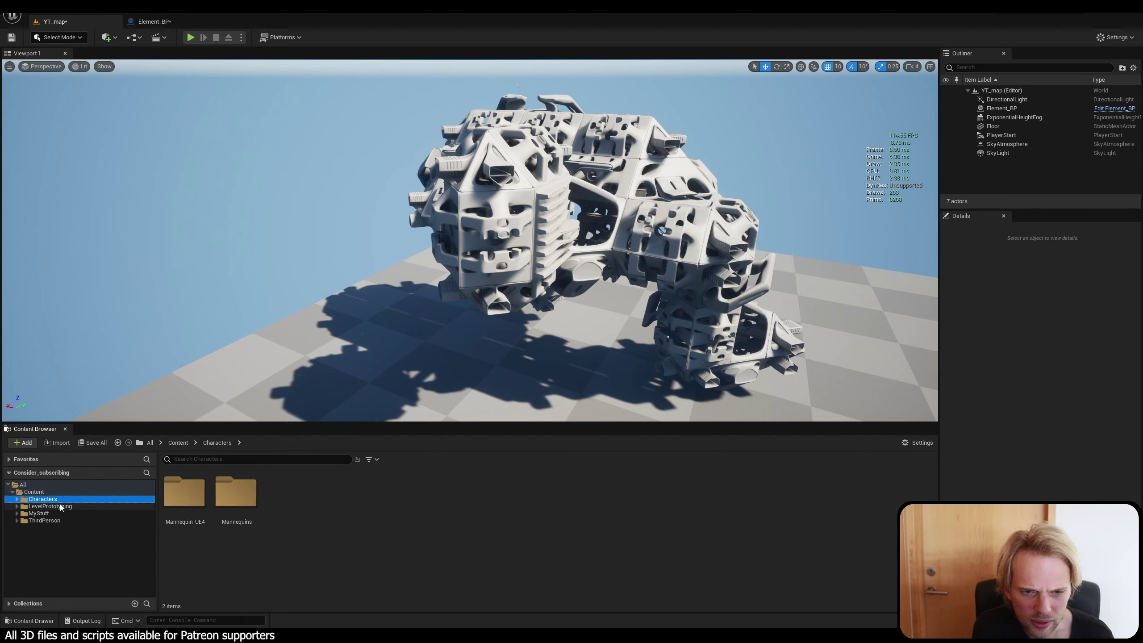
left_click(17, 499)
left_click(47, 514)
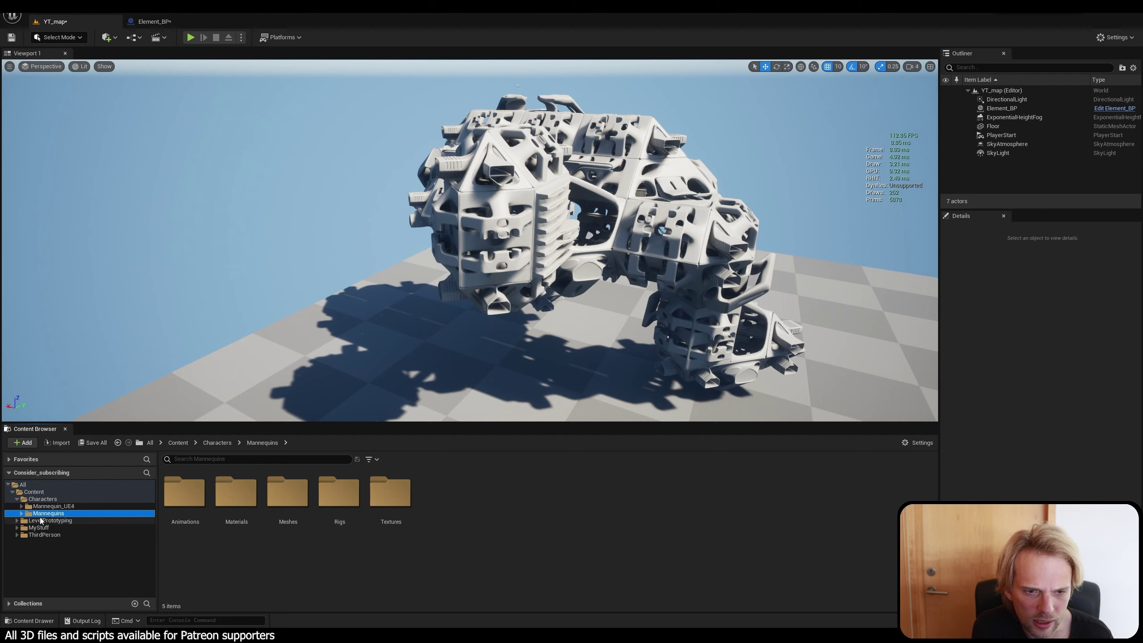
left_click(17, 500)
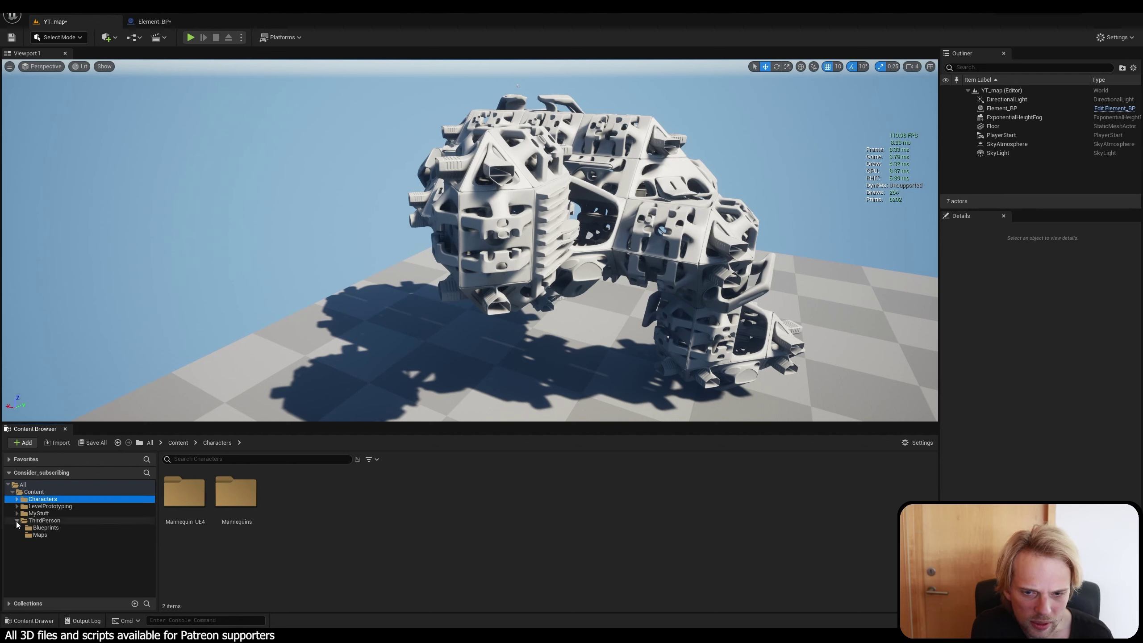
left_click(40, 521)
left_click(45, 528)
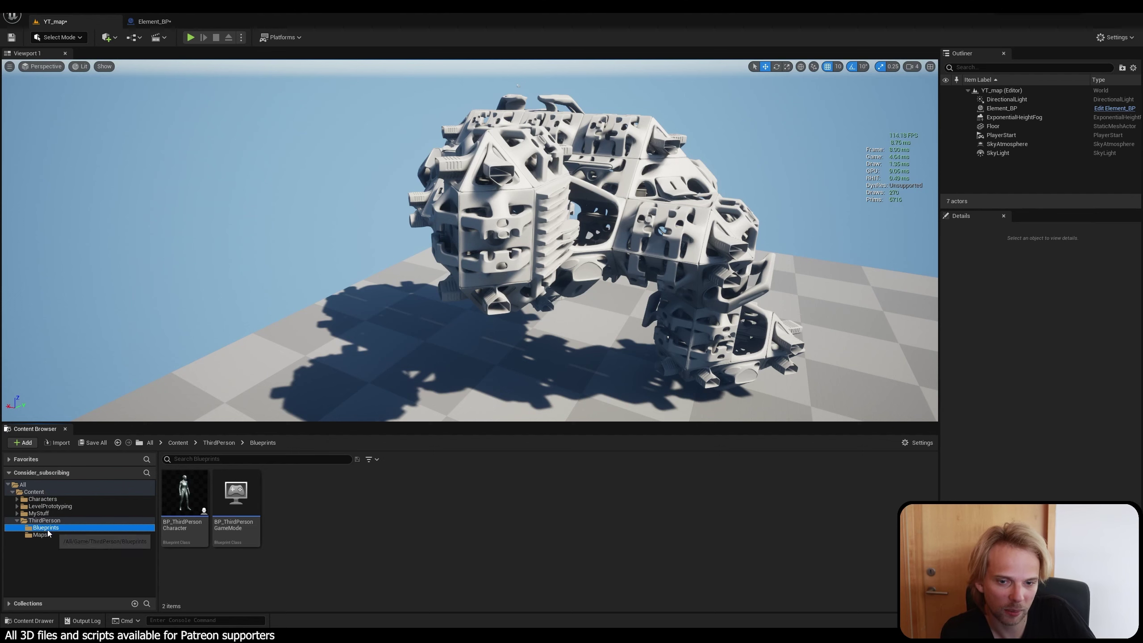
left_click(193, 511)
left_click(397, 565)
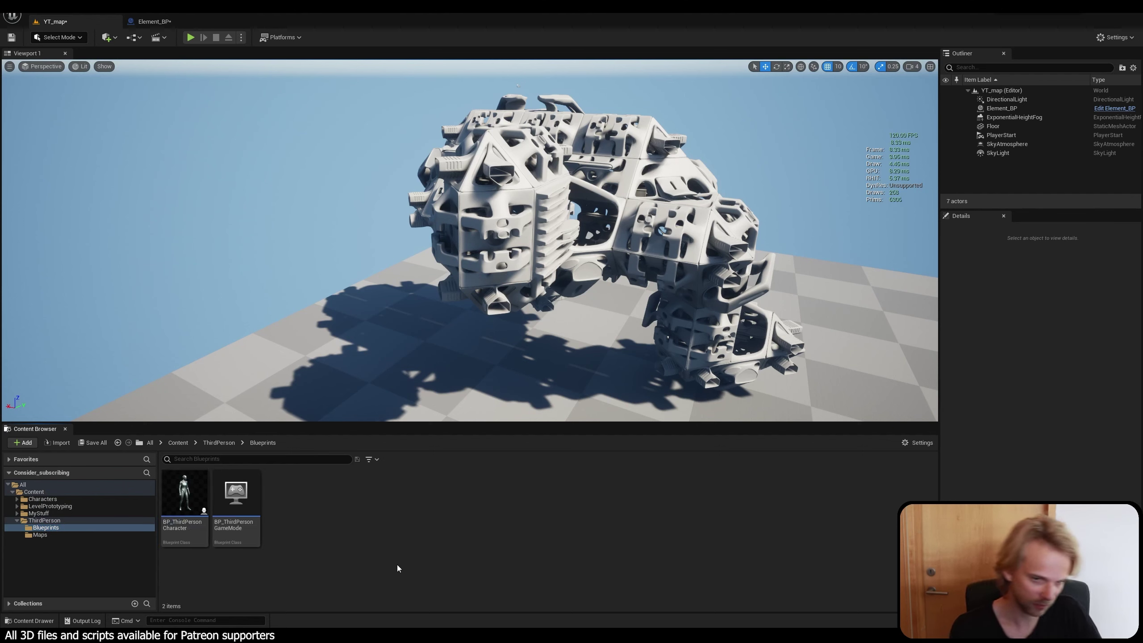
left_click(188, 496)
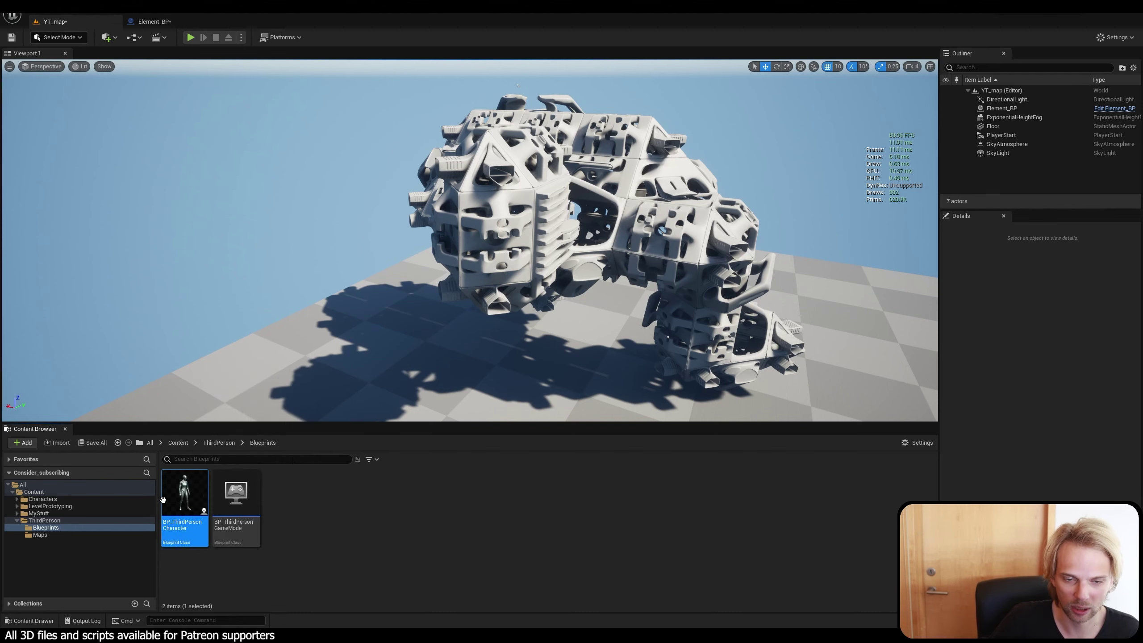
Open the BP_ThirdPersonCharacter blueprint and look over its event graph and the character in its 3D preview.
double_click(185, 492)
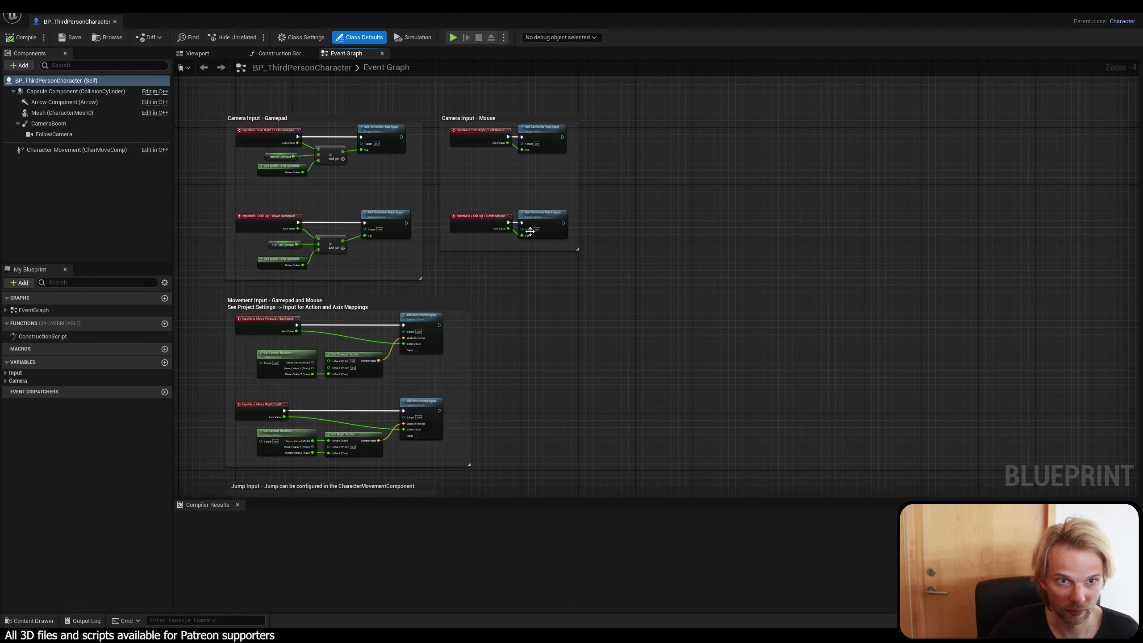
left_click(197, 53)
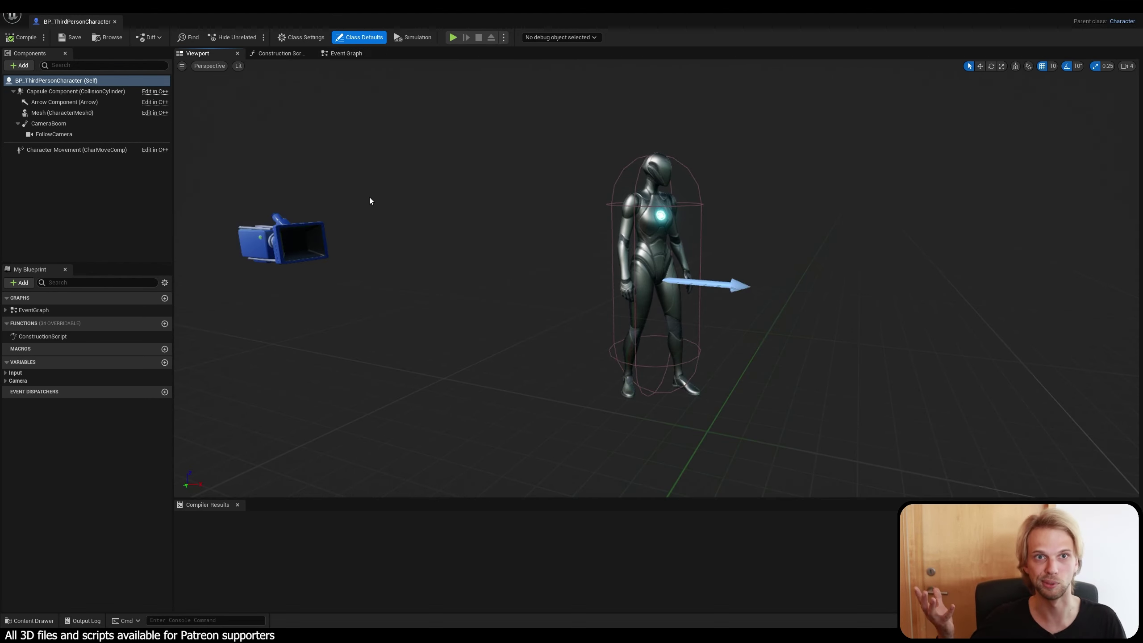
left_click(296, 57)
left_click(345, 53)
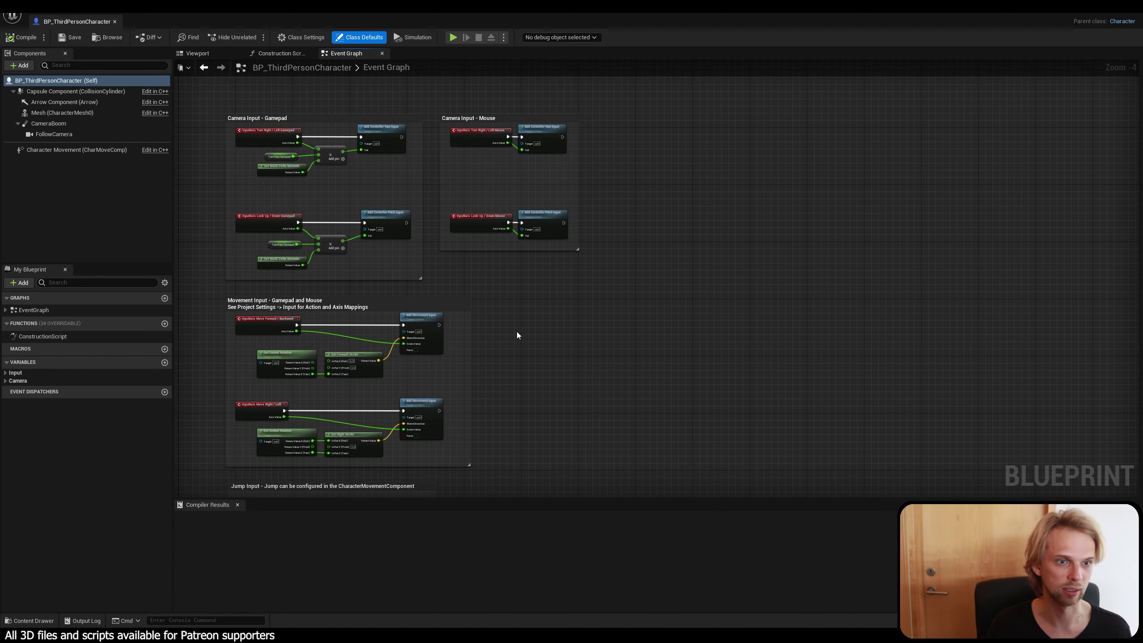
right_click_drag(437, 251, 539, 309)
scroll(442, 304, "down", 2)
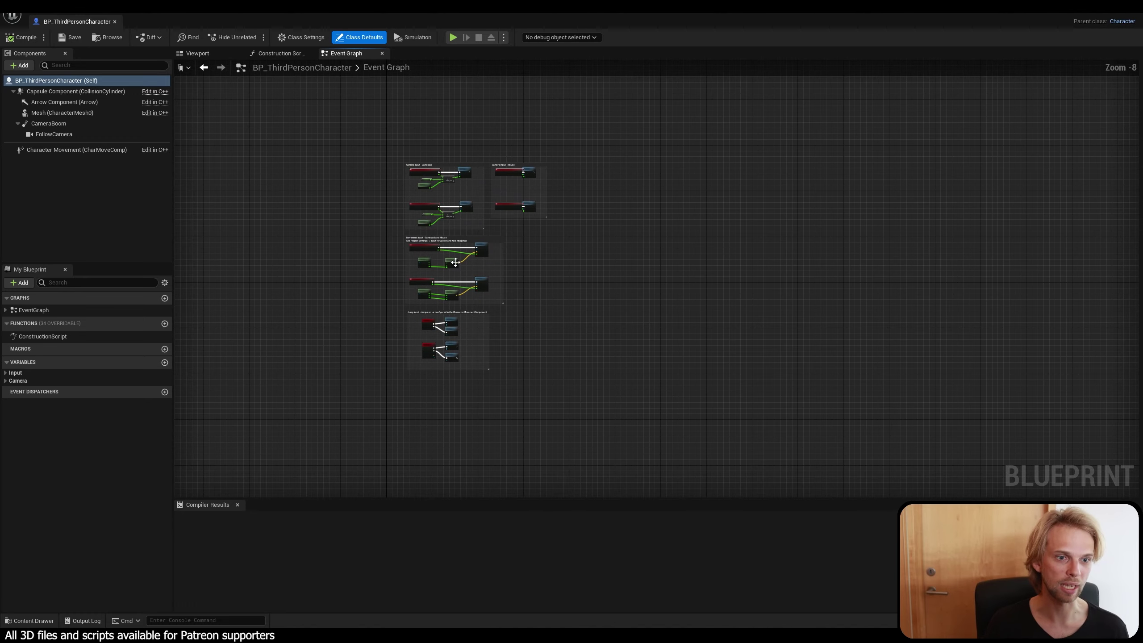
left_click(203, 56)
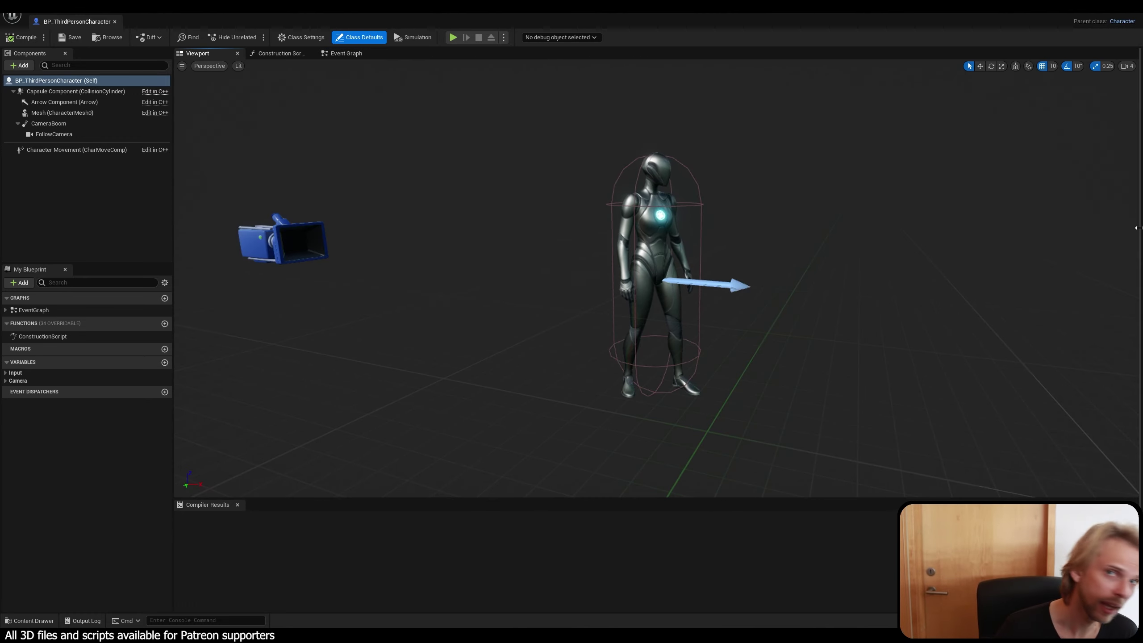
Reveal the blueprint's hidden property details and search the class defaults for walk settings.
left_click_drag(1139, 228, 755, 239)
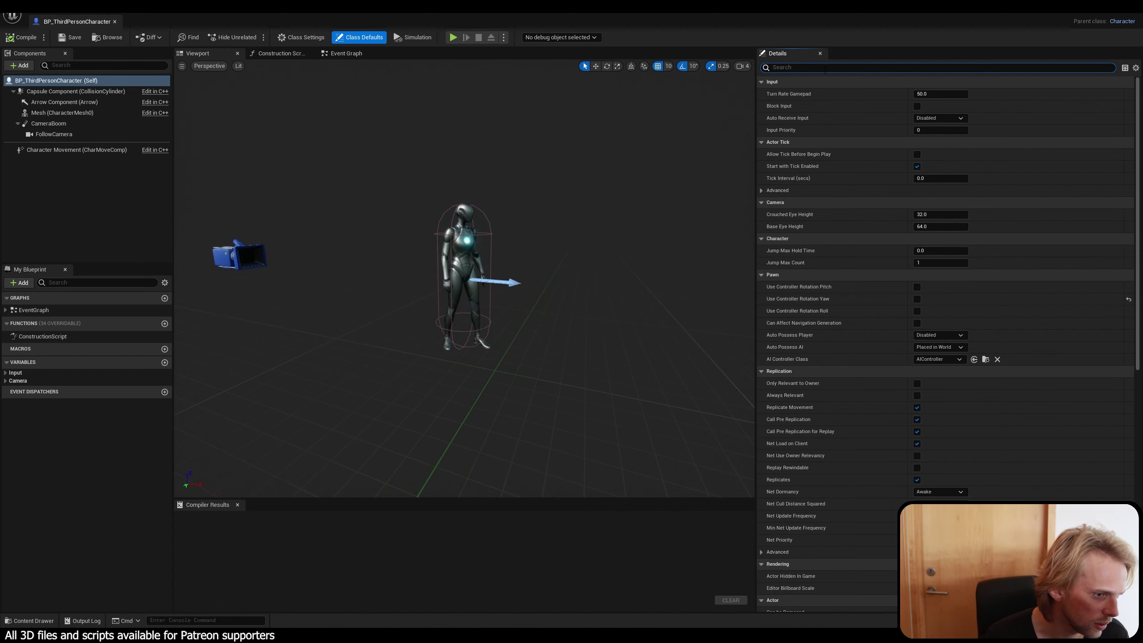
type("op")
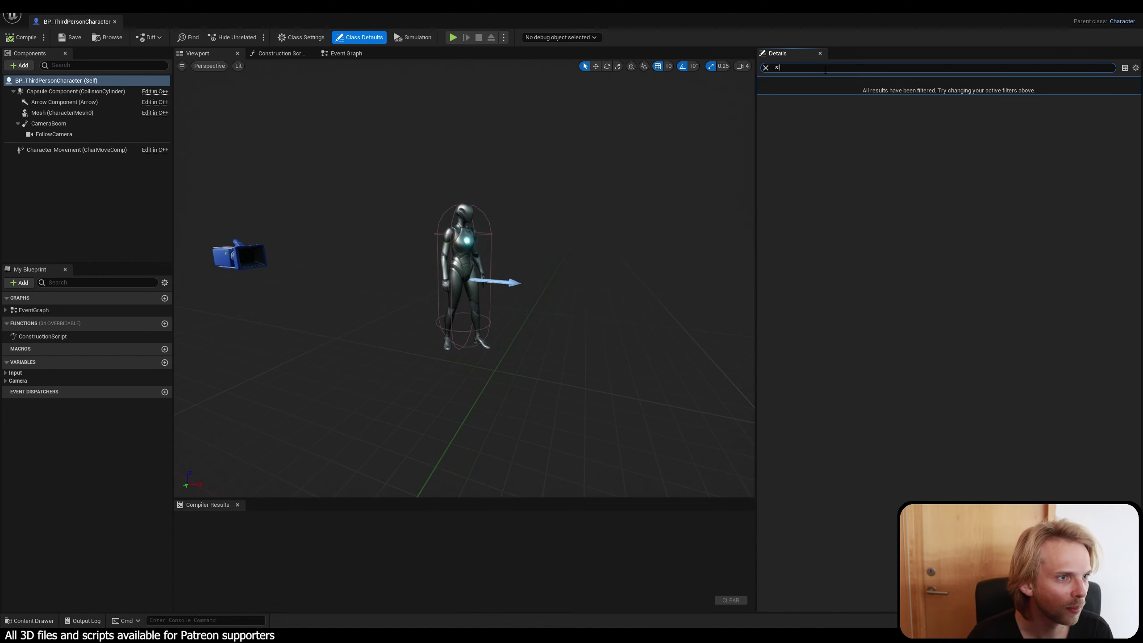
key("BackSpace")
key("BackSpace")
type("w")
key("BackSpace")
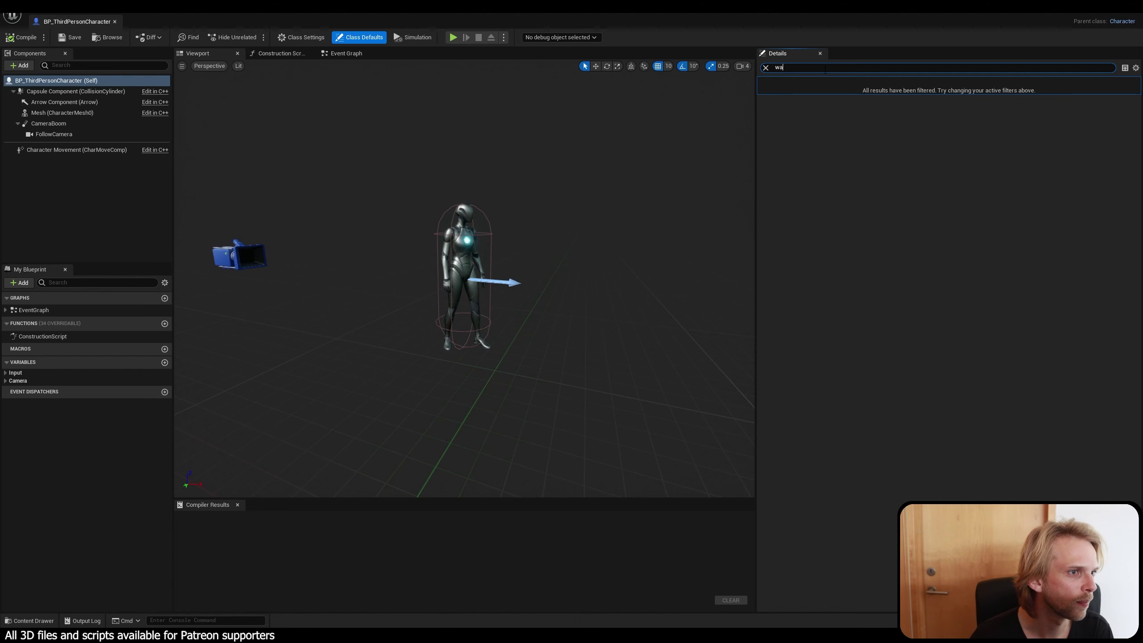
type("lk")
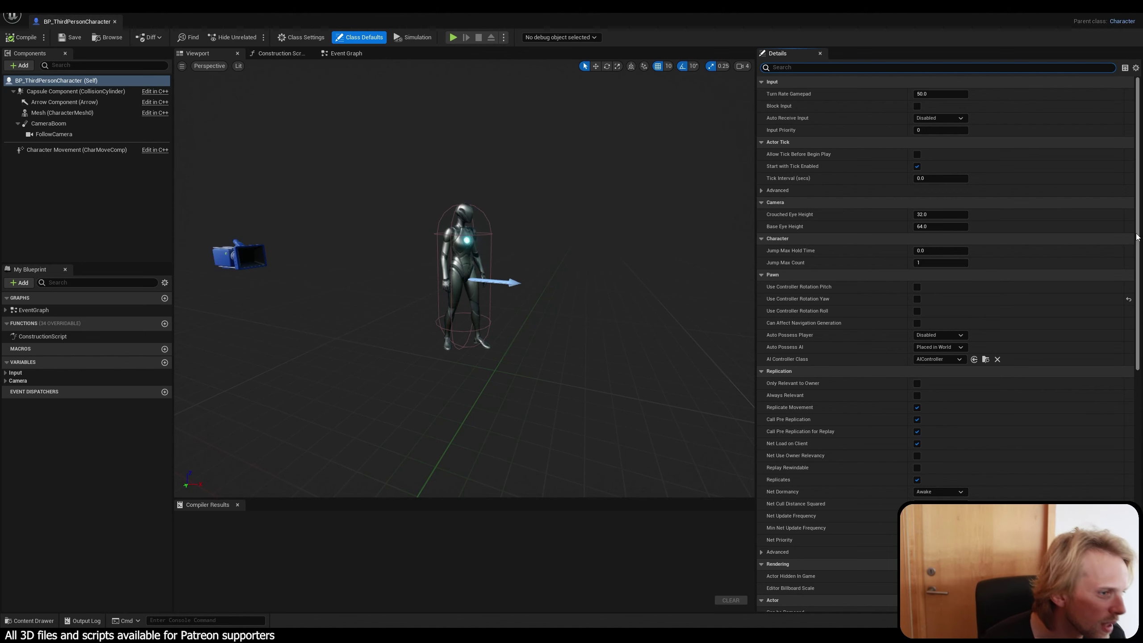
Return to the event graph and look through the properties of the capsule component.
left_click(344, 54)
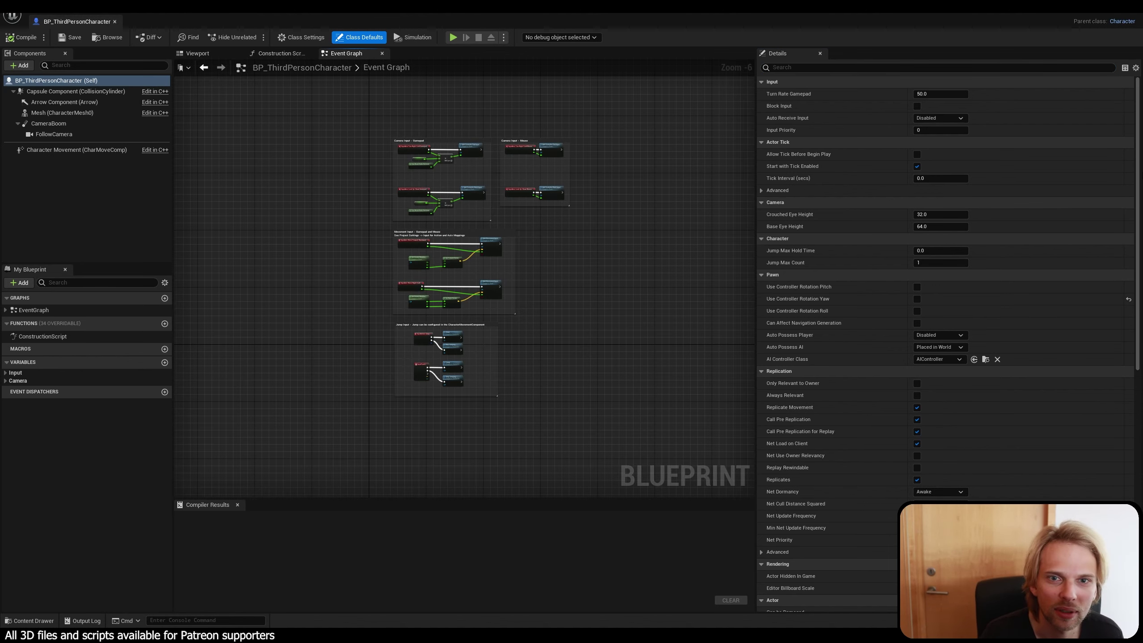
left_click(78, 92)
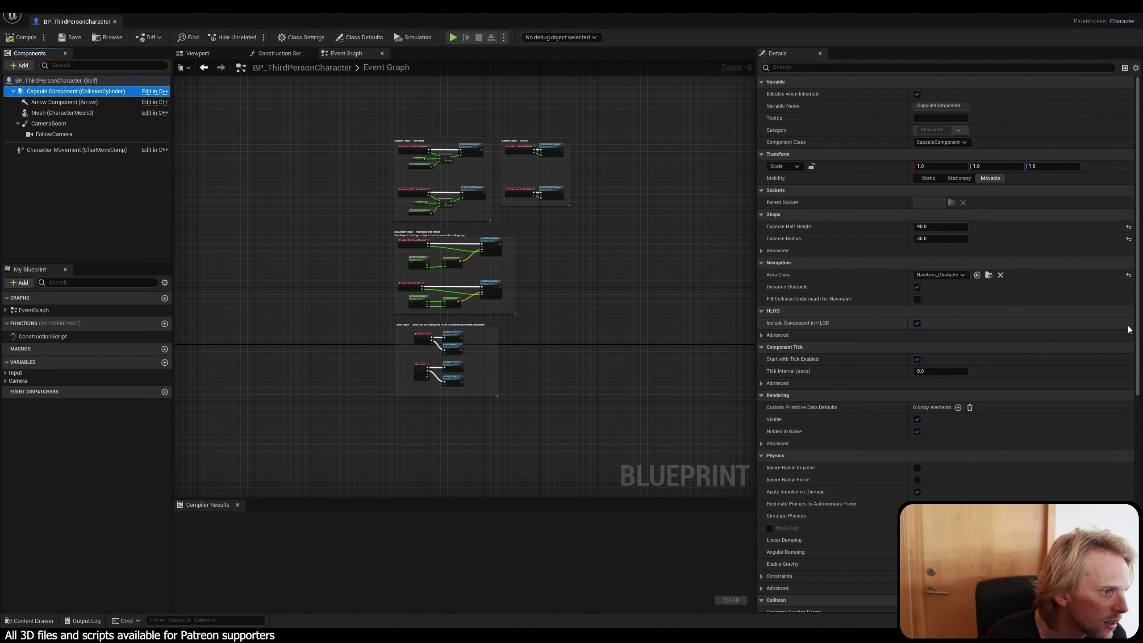
left_click_drag(1137, 326, 1133, 211)
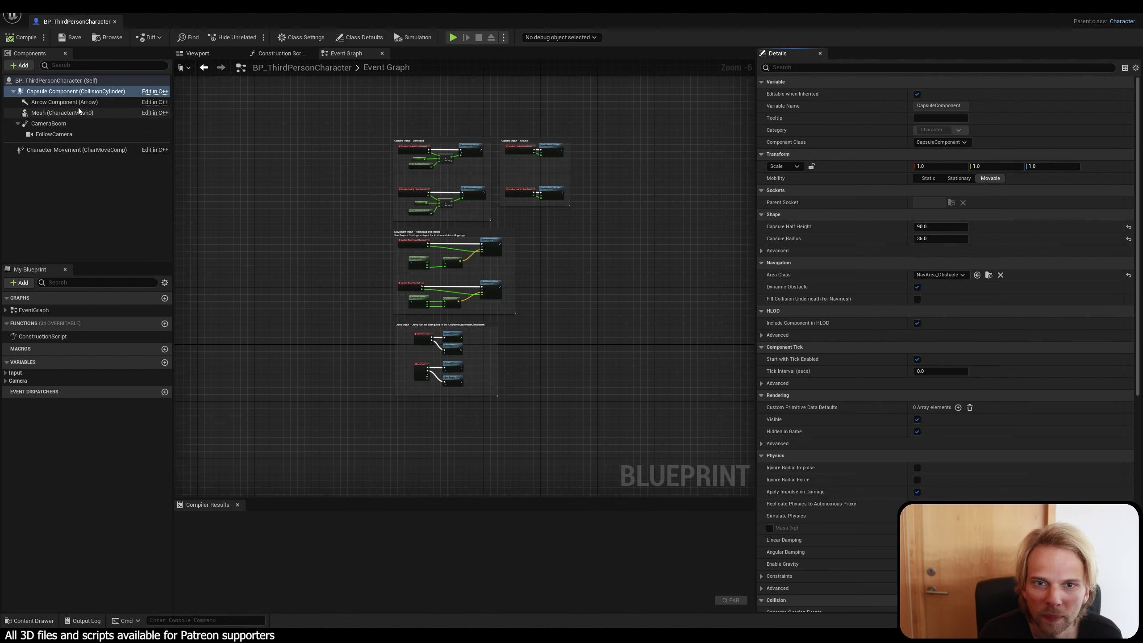
Set the Max Step Height of the Character Movement component to 60 cm.
left_click(68, 150)
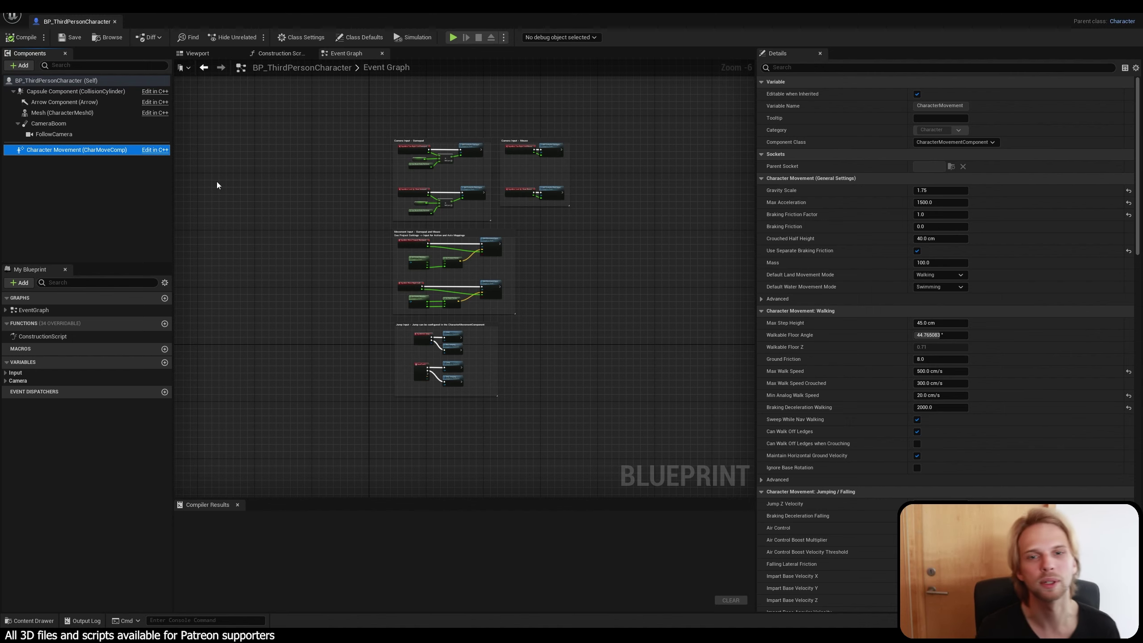
left_click(80, 176)
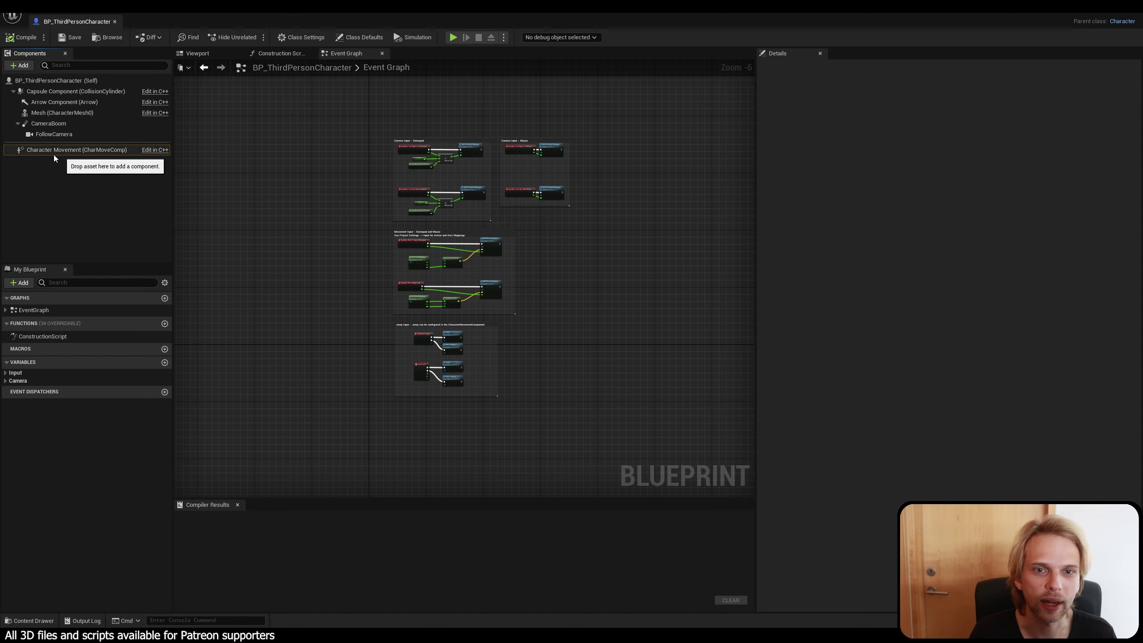
left_click(40, 153)
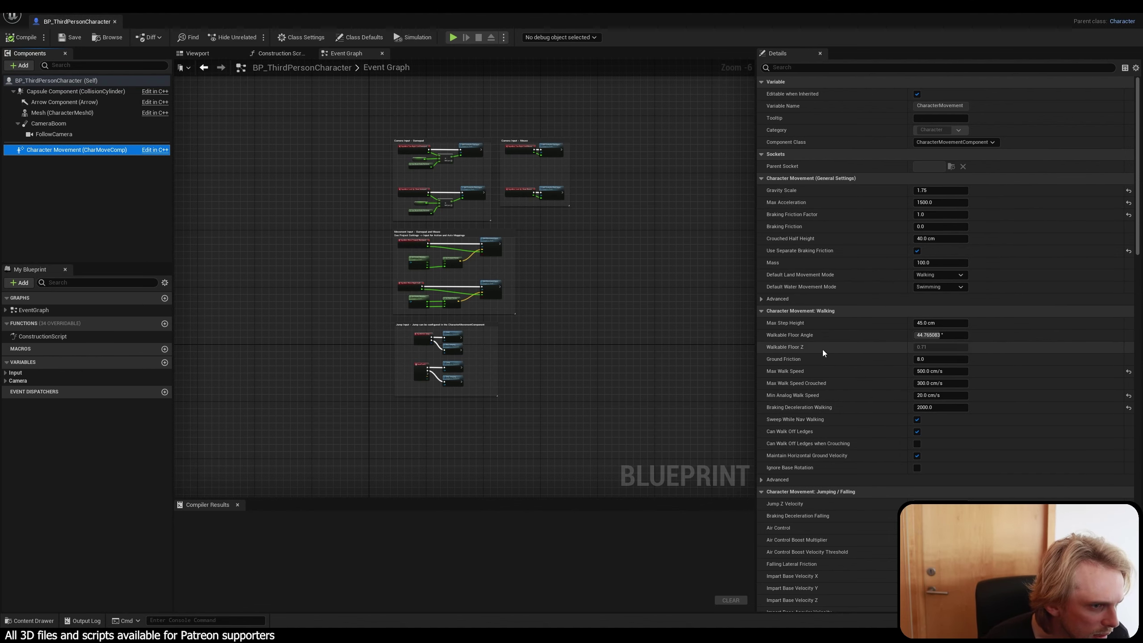
left_click(940, 323)
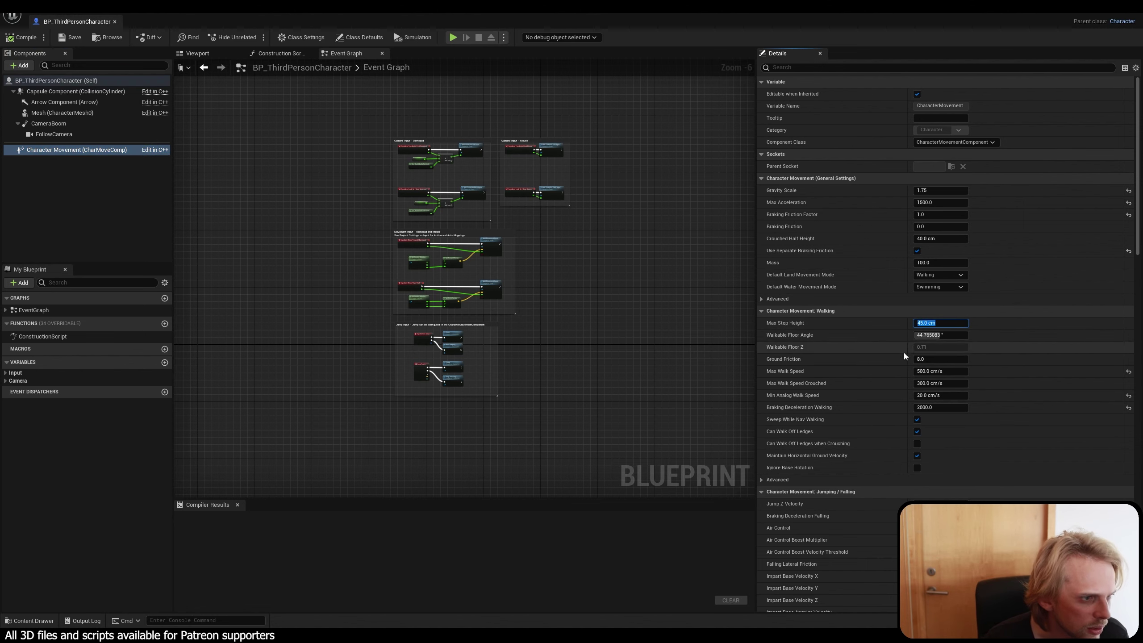
left_click(995, 437)
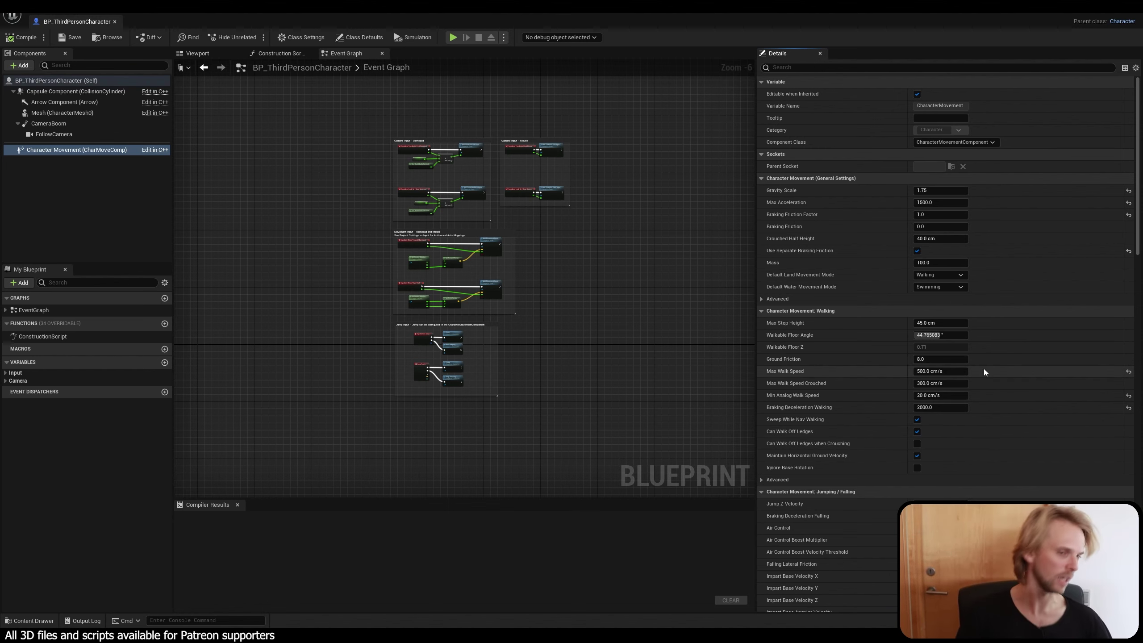
left_click(941, 323)
type("60")
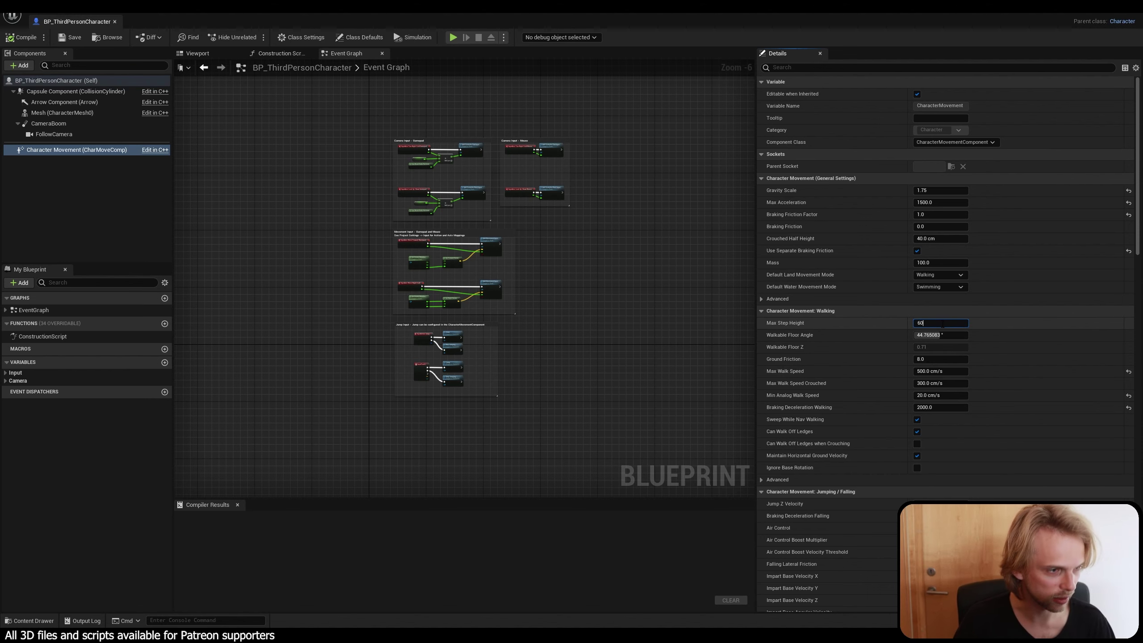
key("Return")
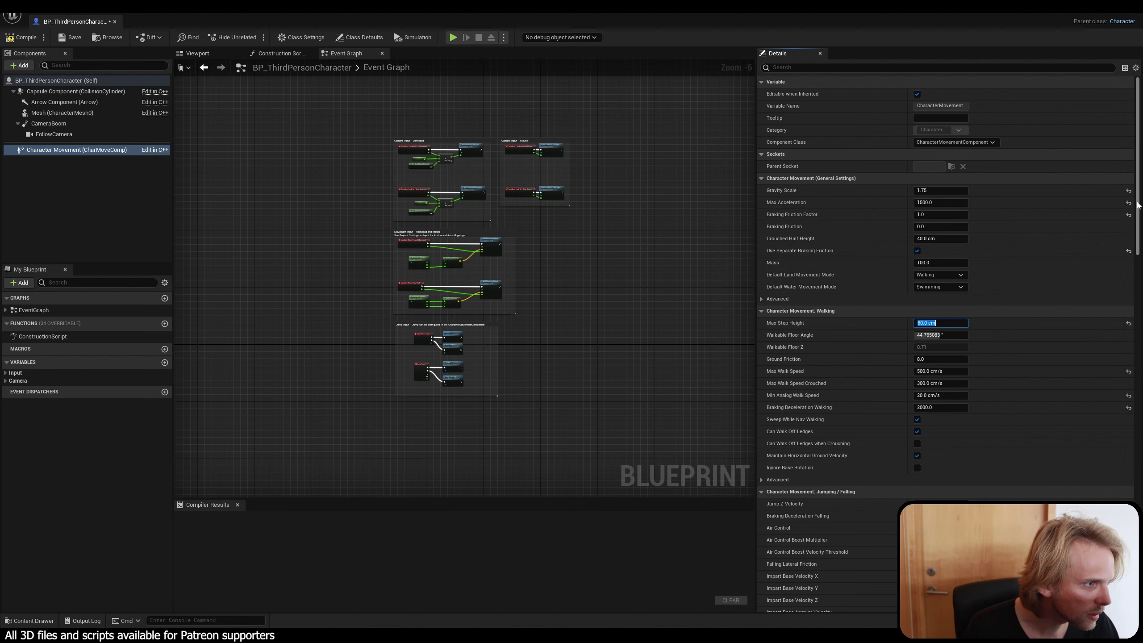
Search the Character Movement properties for "slope", and replace that search with "walk".
left_click_drag(1137, 198, 847, 110)
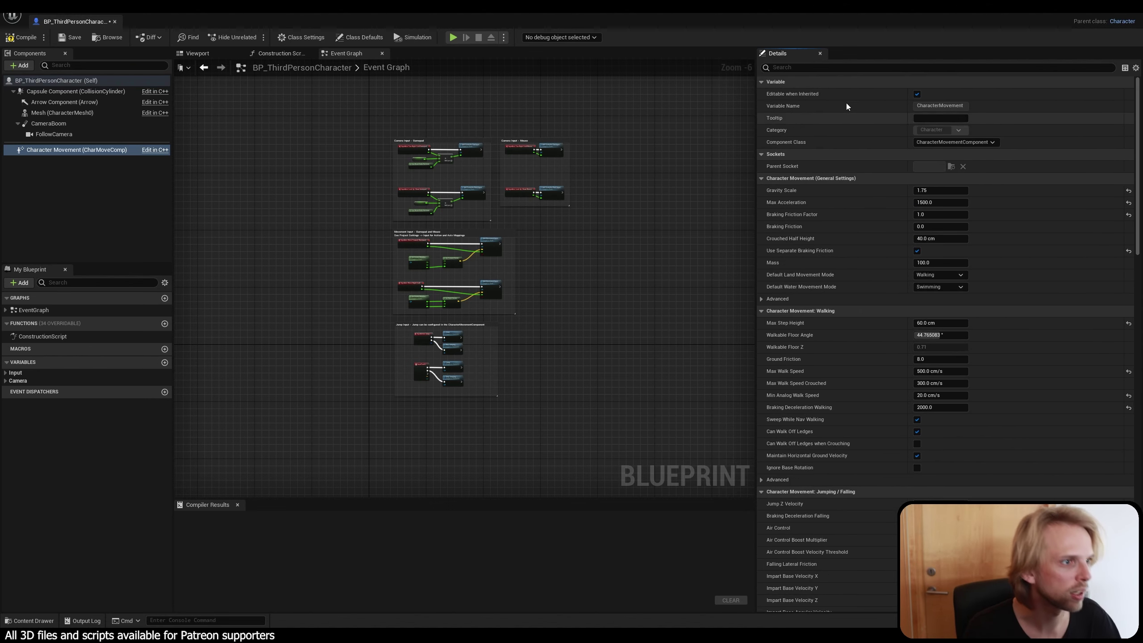
left_click(819, 67)
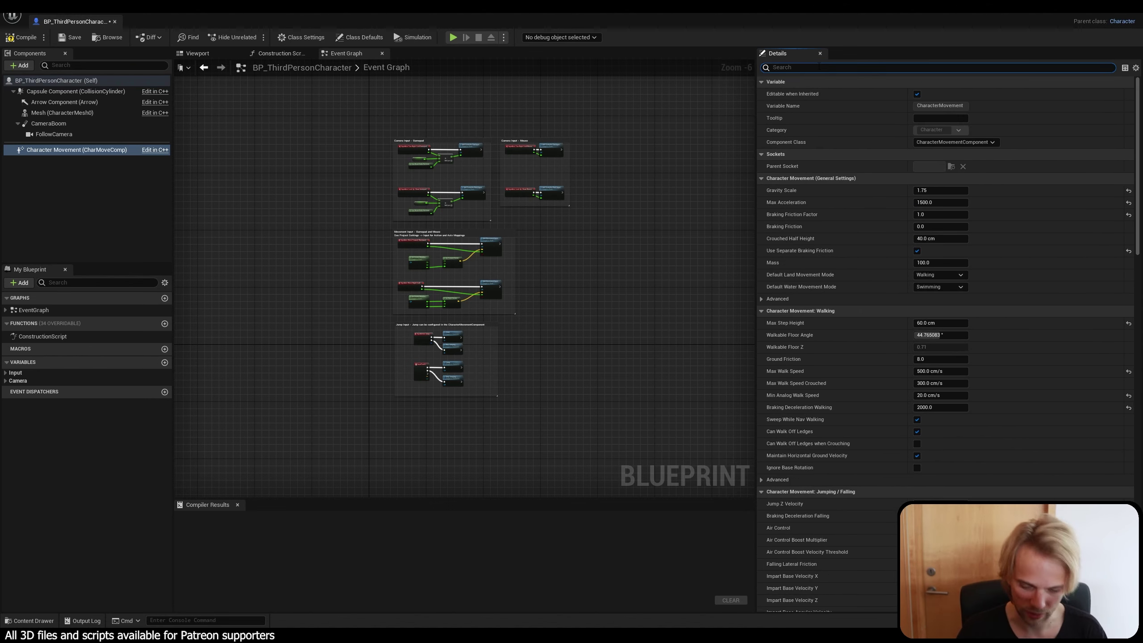
type("slope")
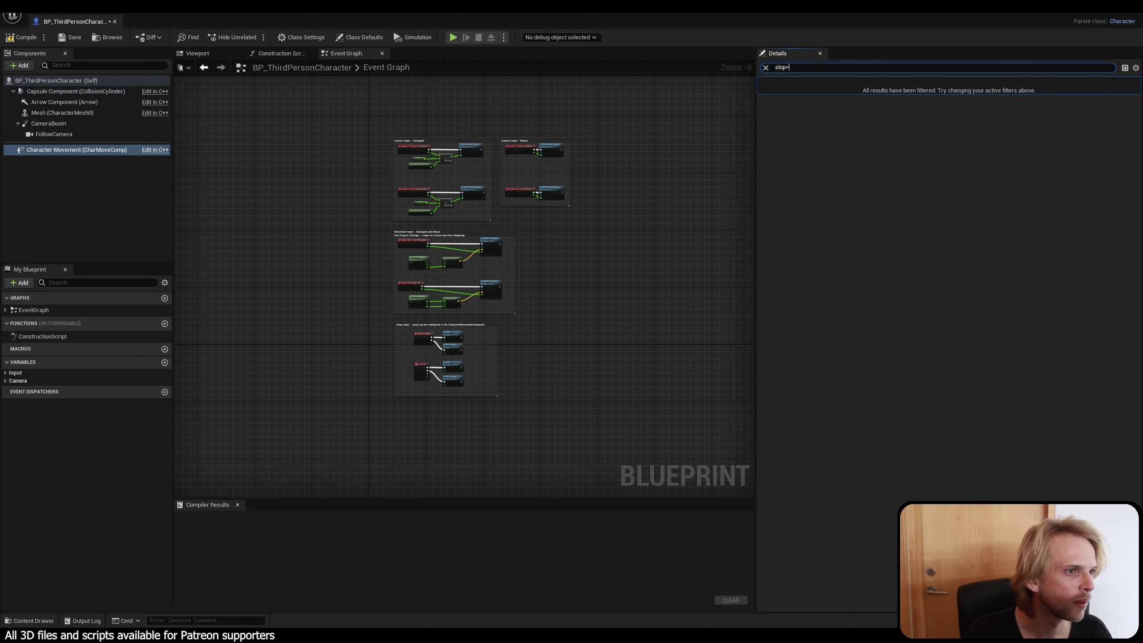
key("BackSpace")
key("BackSpace")
key("BackSpace")
key("BackSpace")
key("BackSpace")
type("walk")
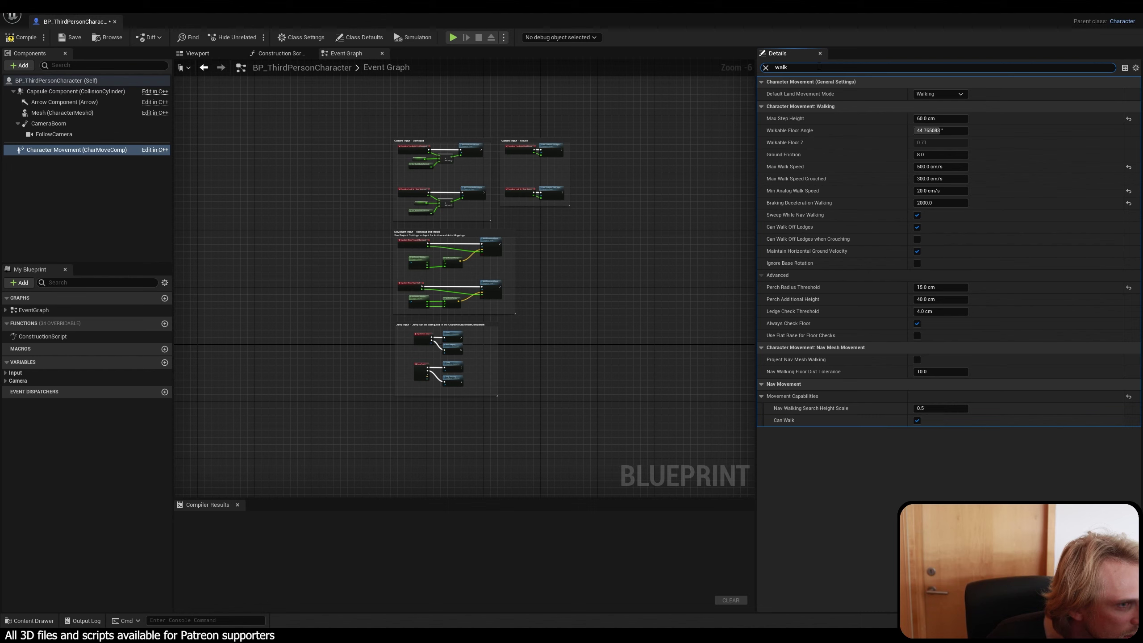
Set the Walkable Floor Angle of the Character Movement component to 61 degrees and clear the property search.
mouse_move(801, 135)
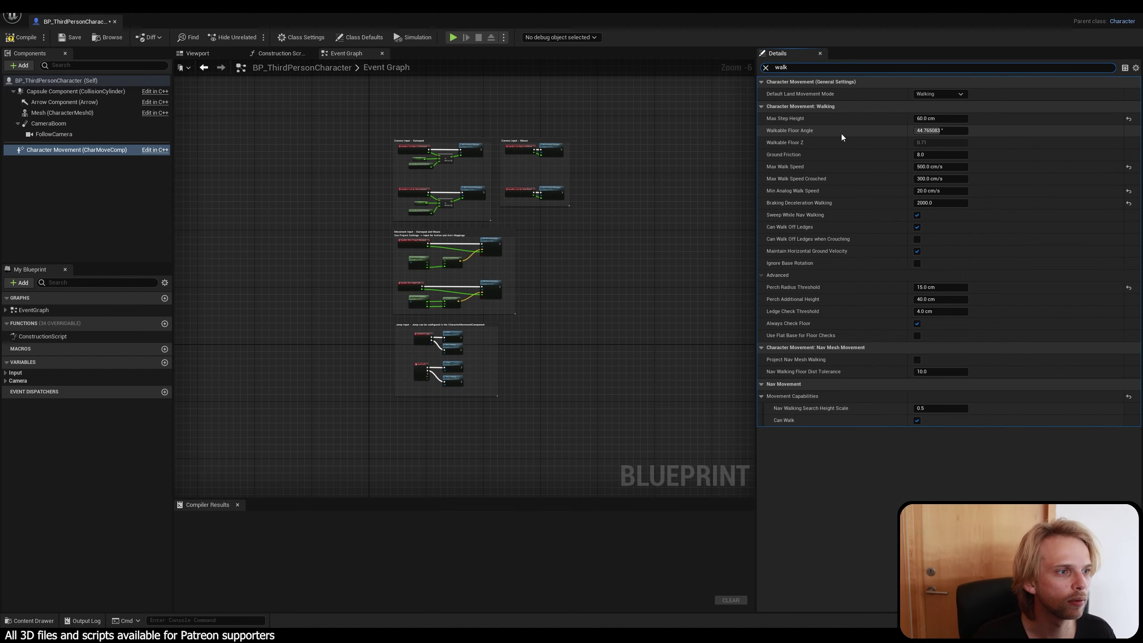
left_click(945, 130)
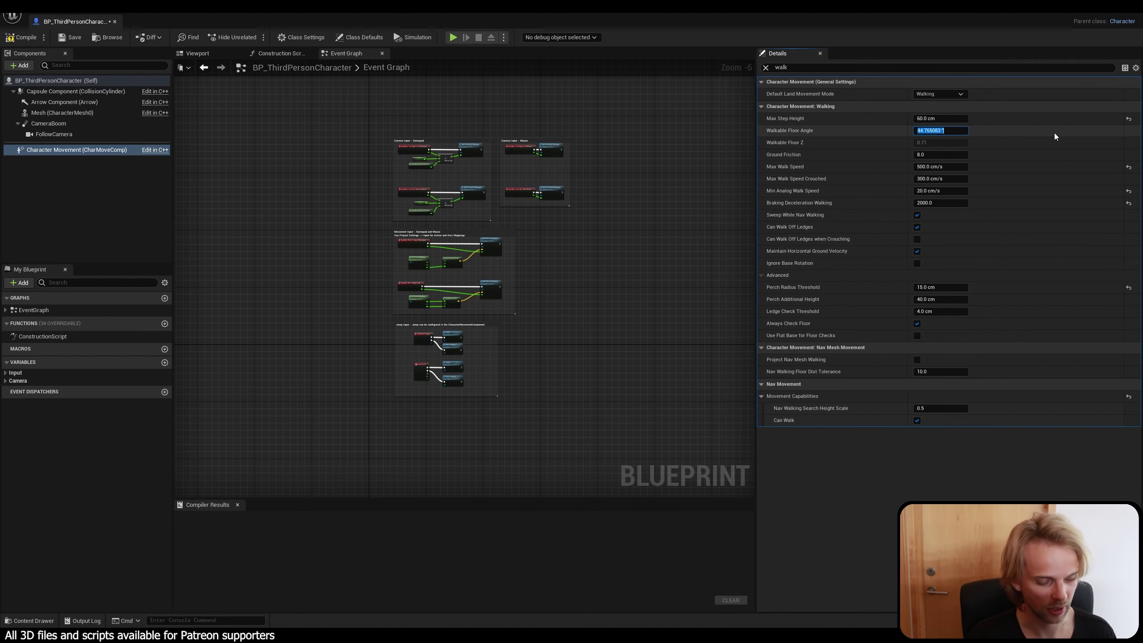
type("60")
key("Return")
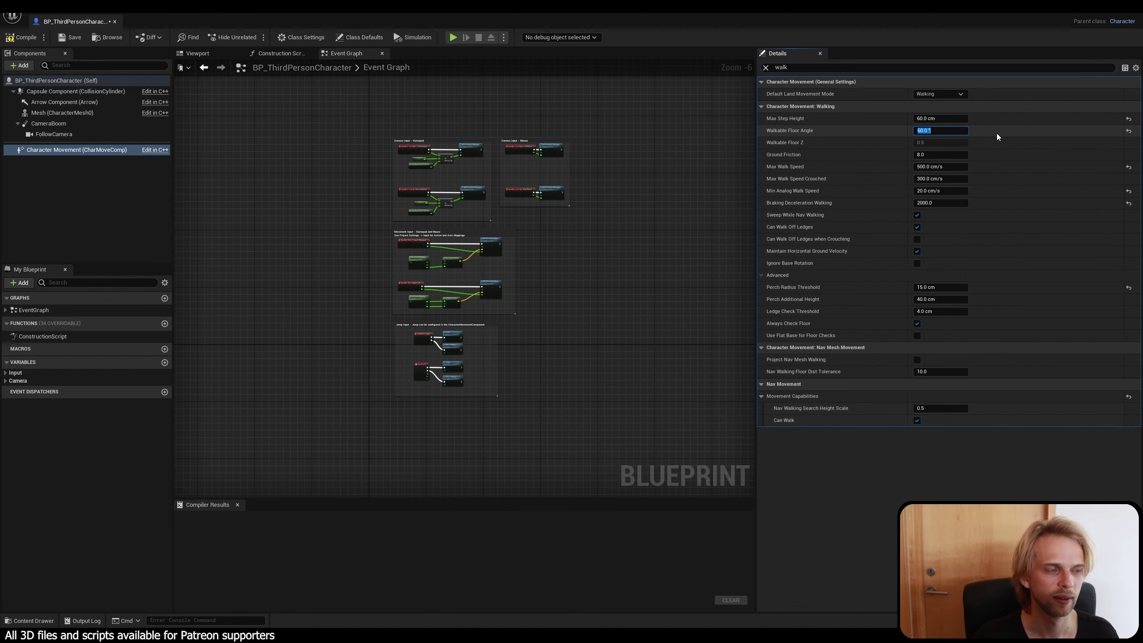
type("61")
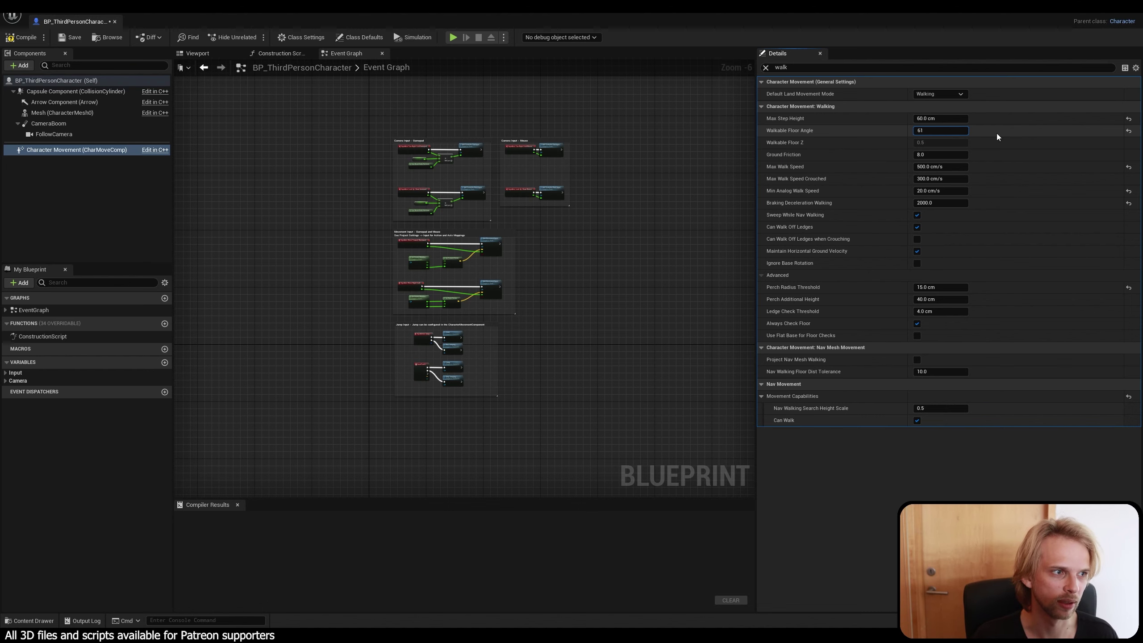
key("Return")
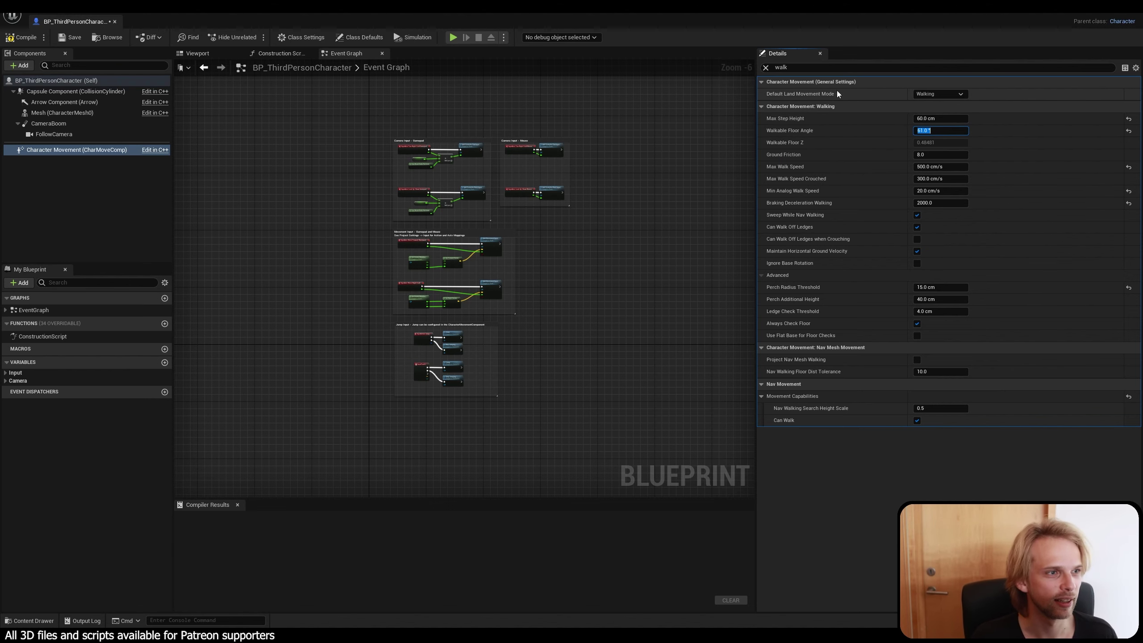
left_click(765, 67)
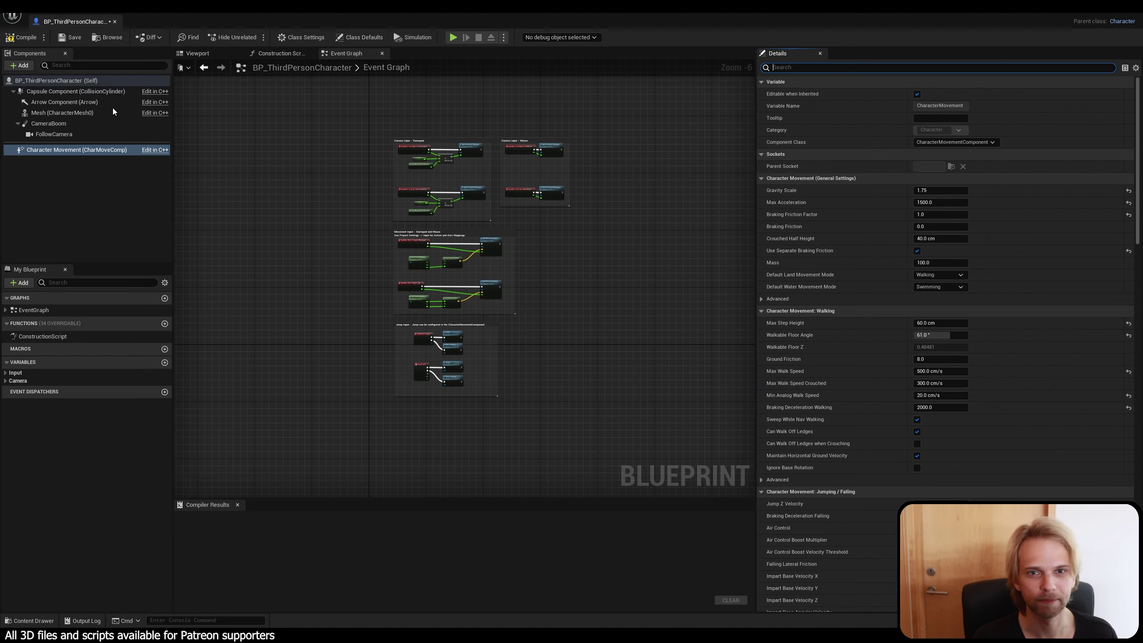
Compile and save the BP_ThirdPersonCharacter blueprint, and close it to return to the level.
left_click(20, 37)
left_click(70, 40)
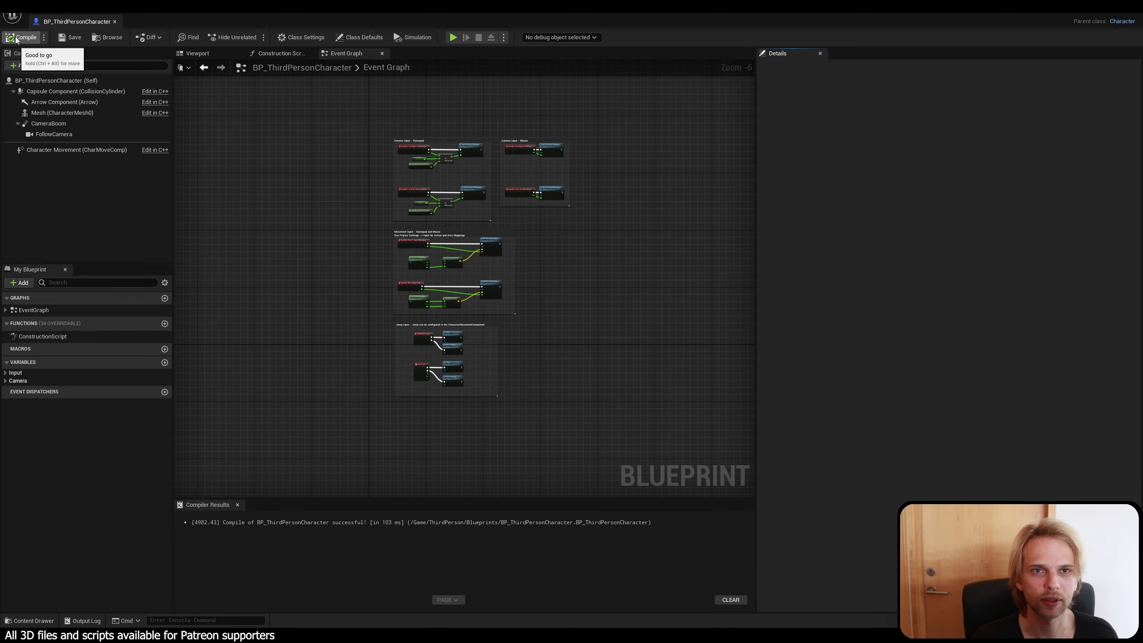
left_click(115, 21)
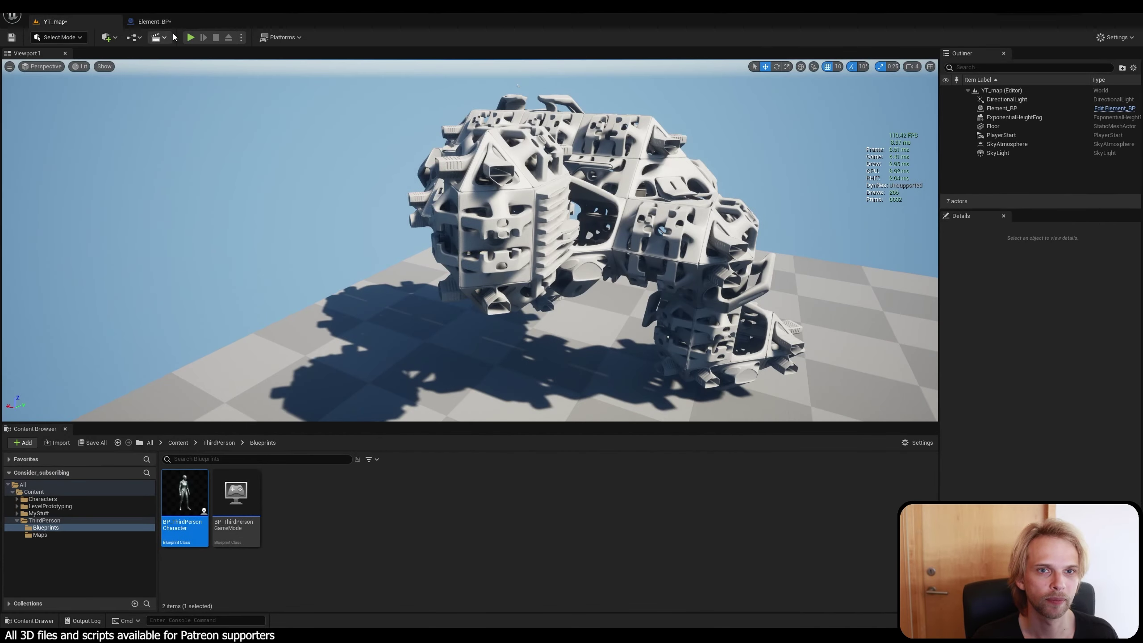
Play-test the level by running and jumping the character across and through the assembled structure, and end the play session.
left_click(190, 37)
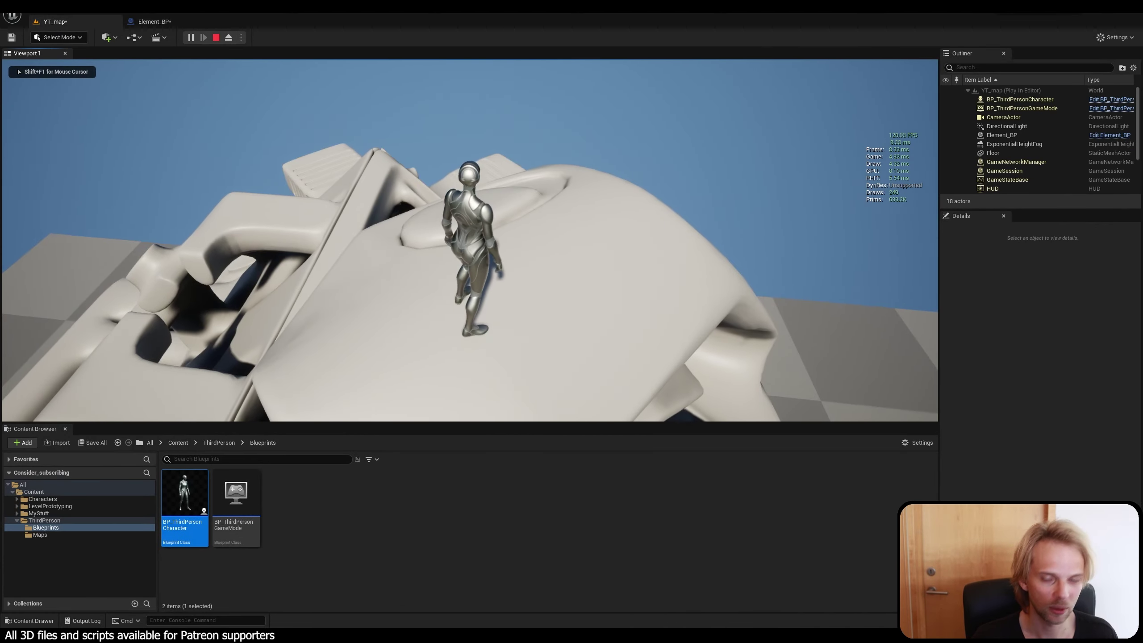
key("w")
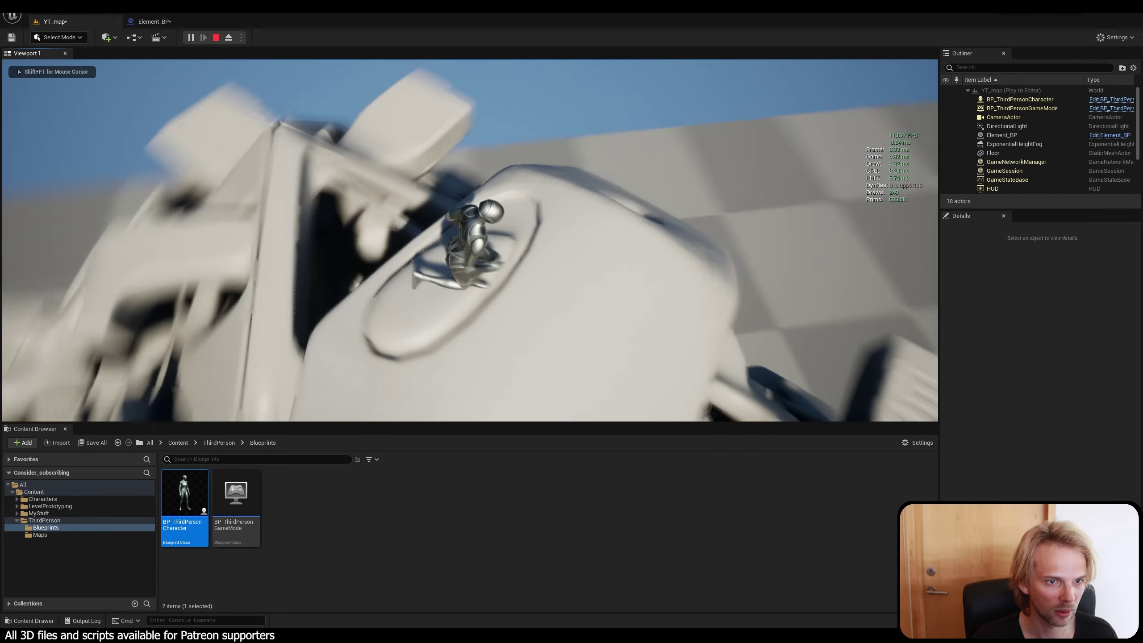
key("space")
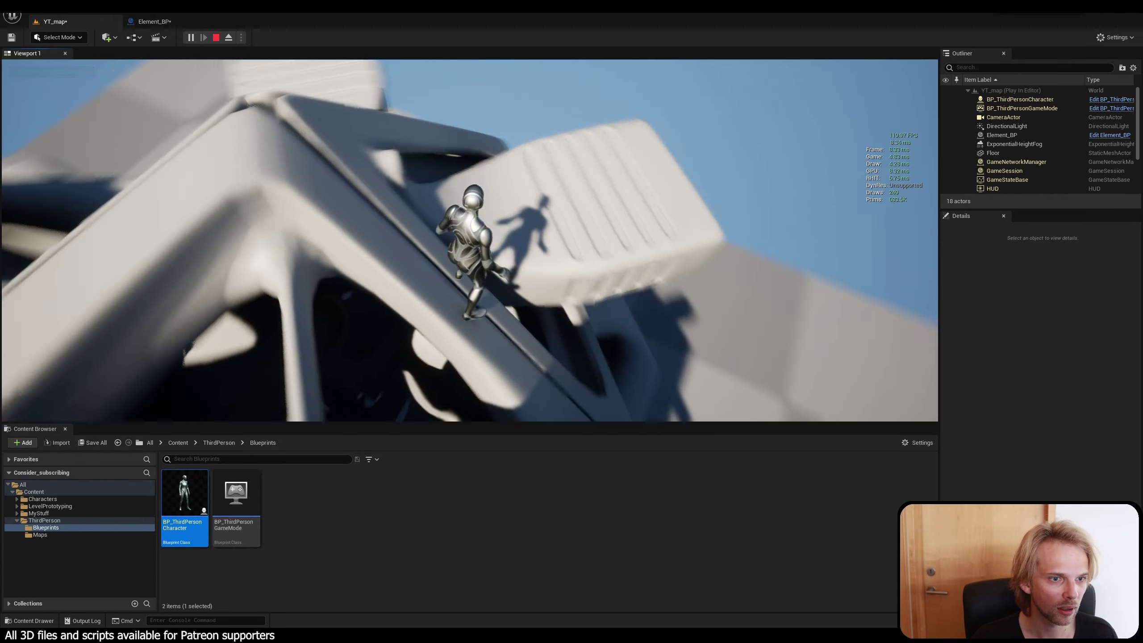
key("w")
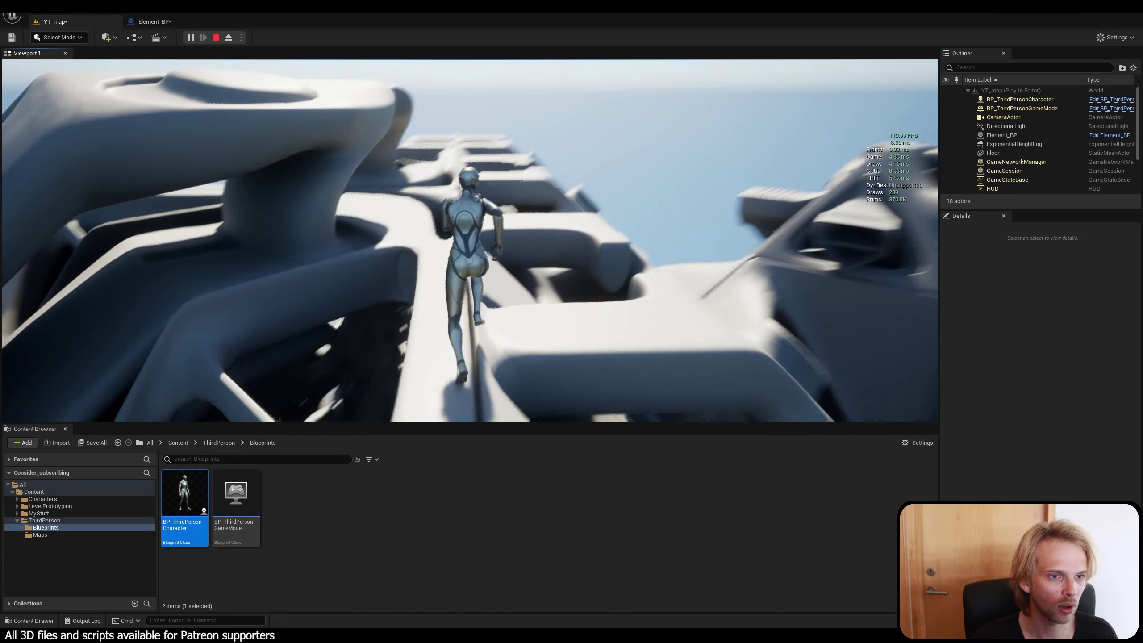
key("w")
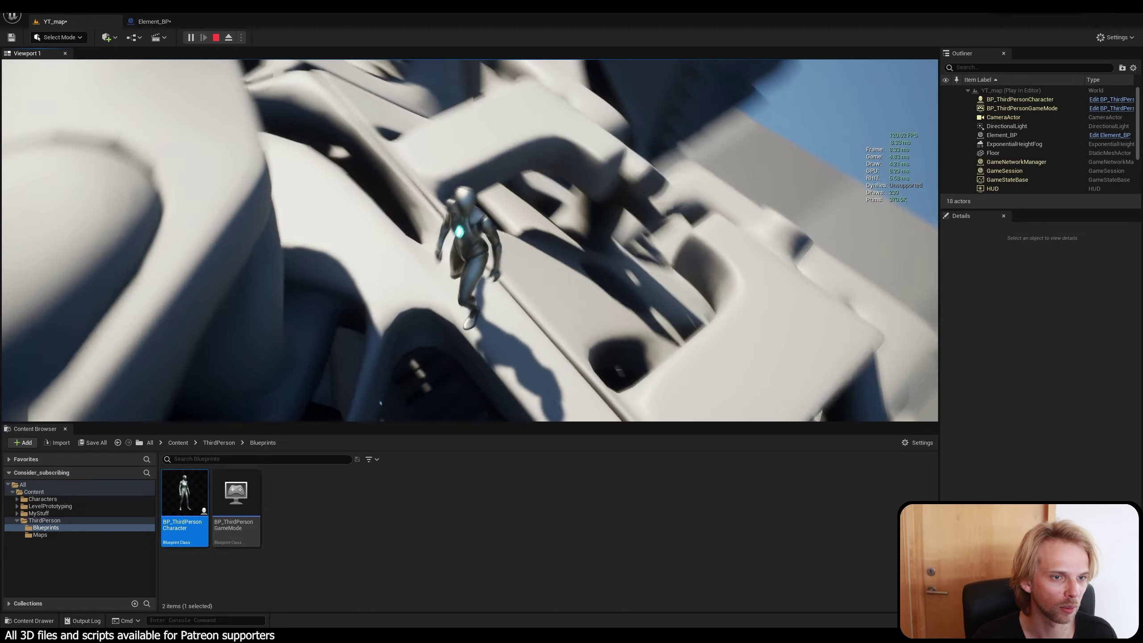
key("w")
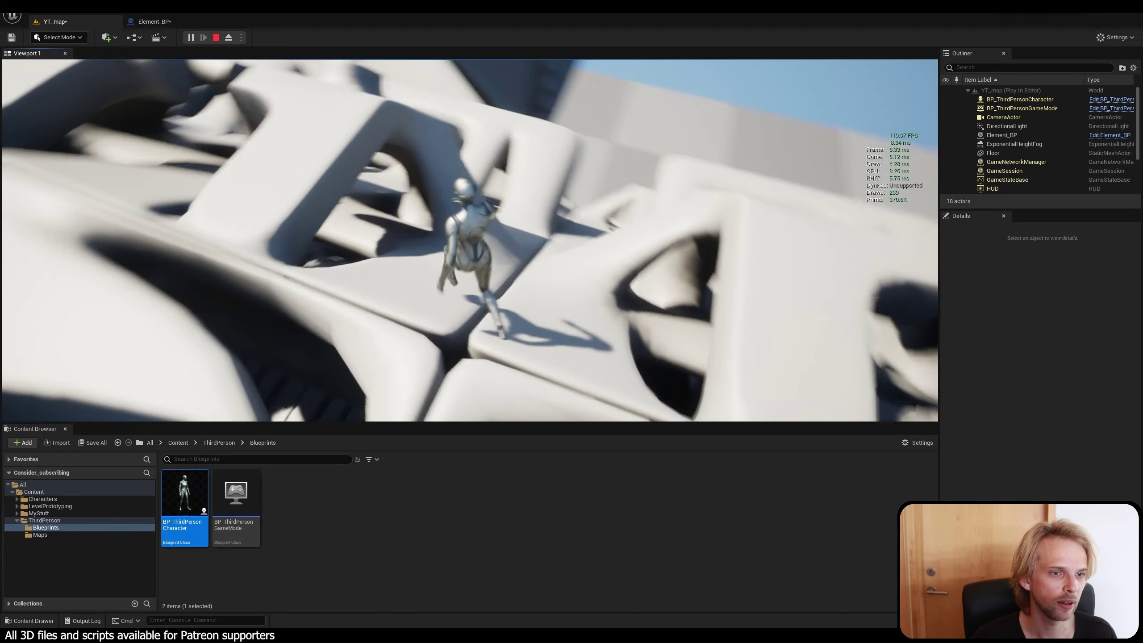
key("w")
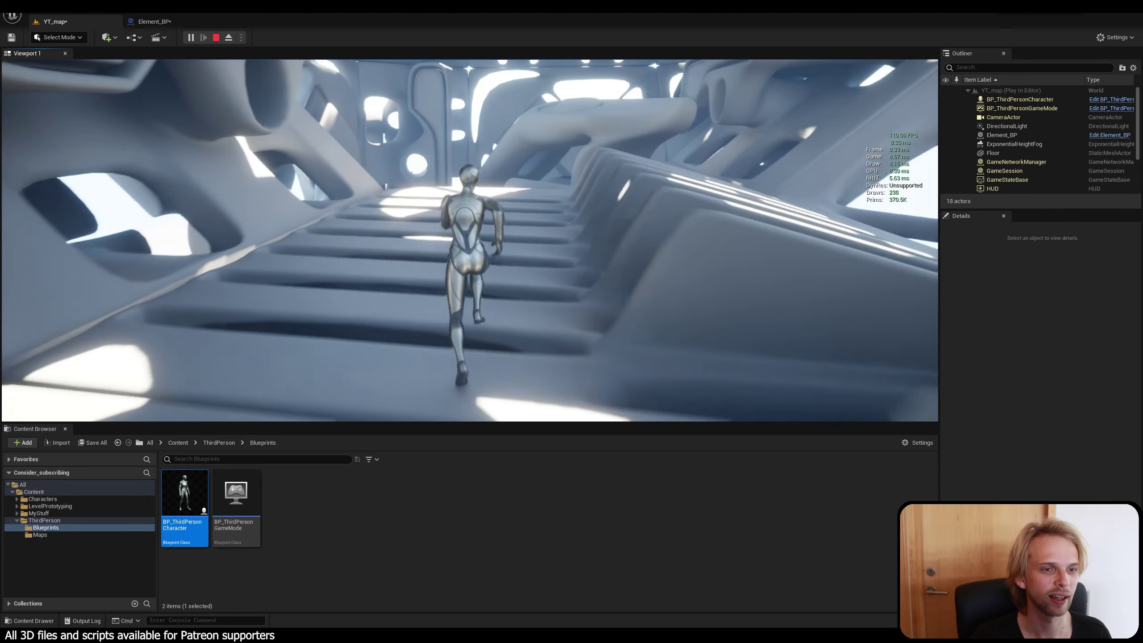
key("Escape")
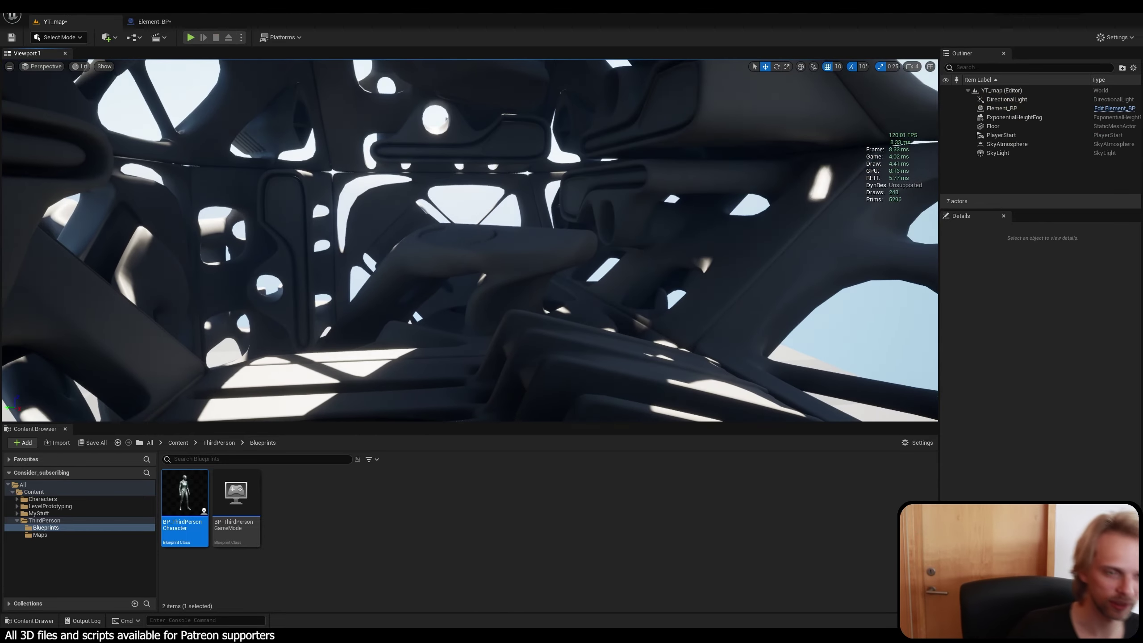
Open the MyStuff folder in the project content.
right_click_drag(469, 240, 376, 303)
left_click(381, 527)
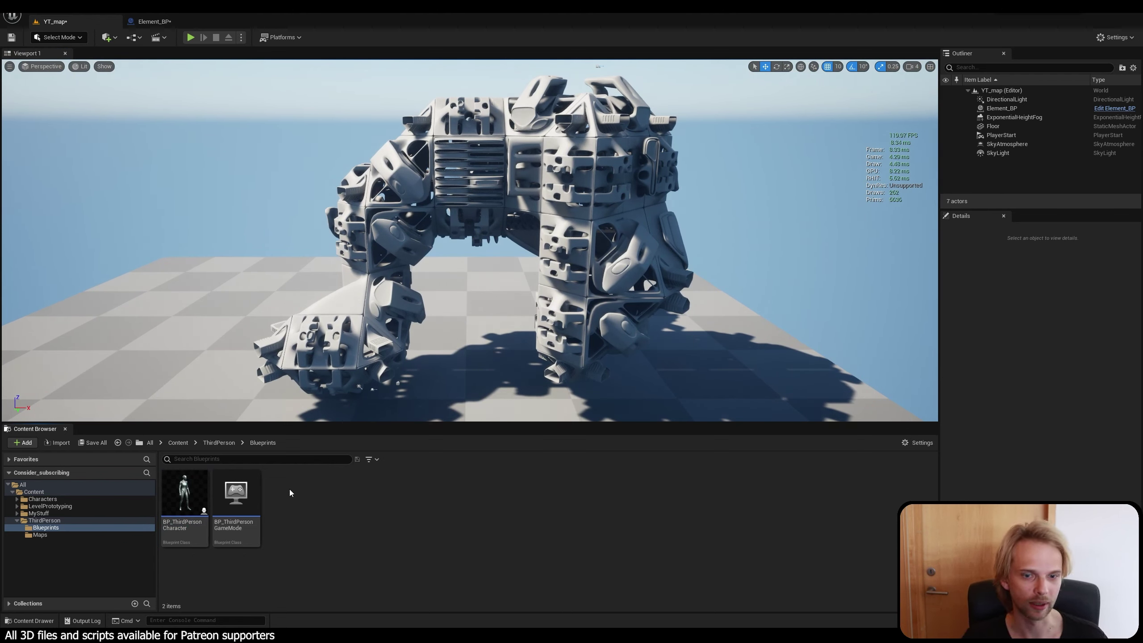
left_click(48, 506)
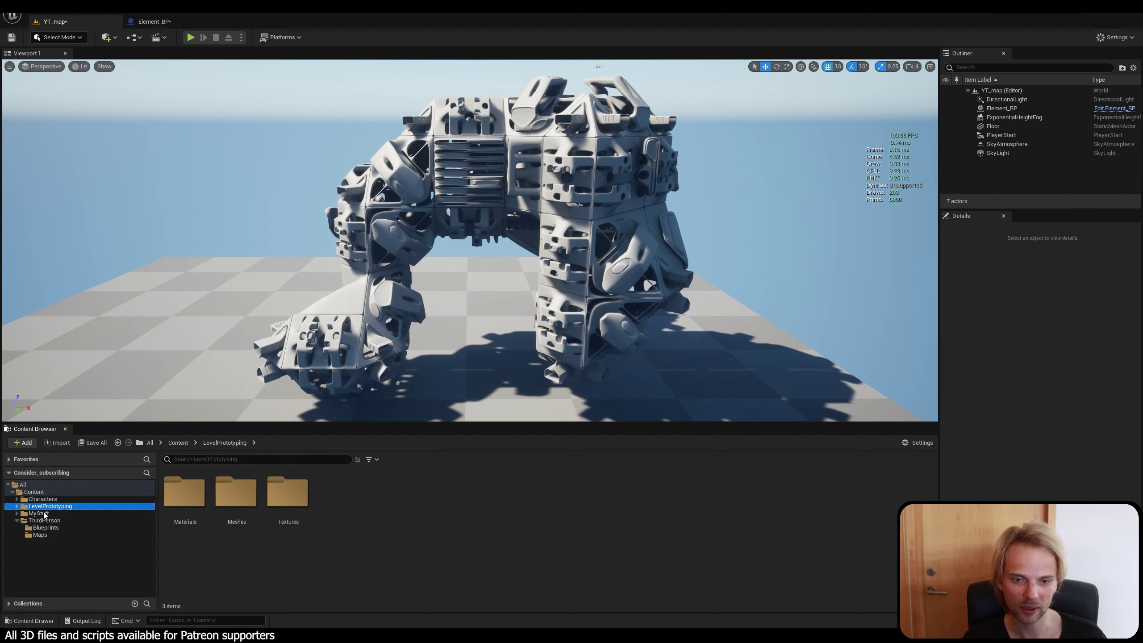
left_click(44, 514)
left_click(336, 487)
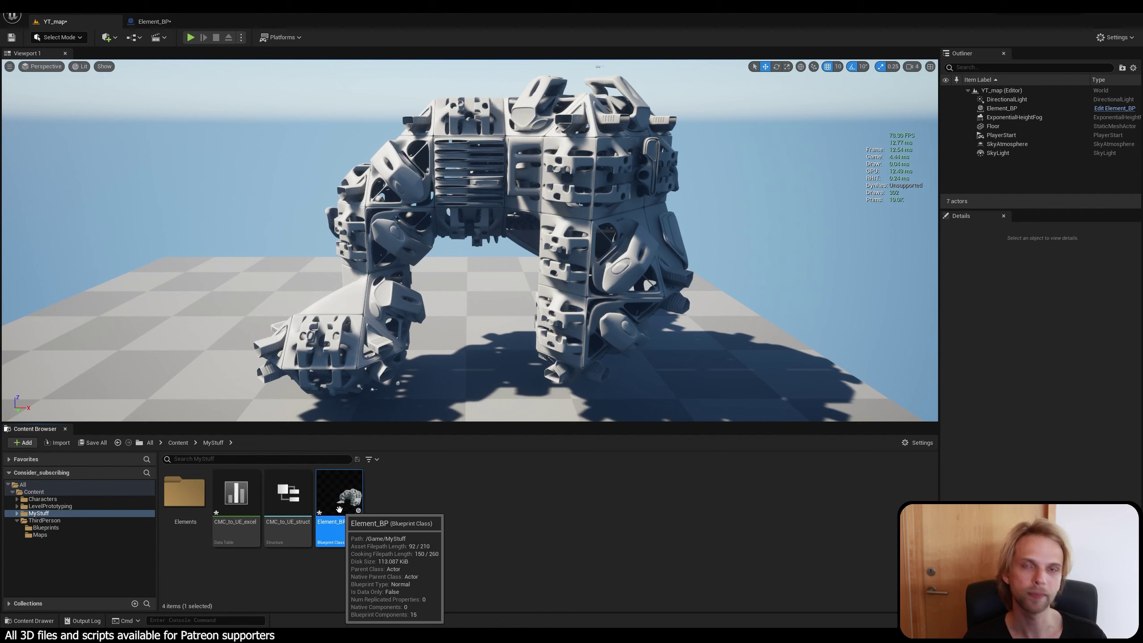
left_click(452, 532)
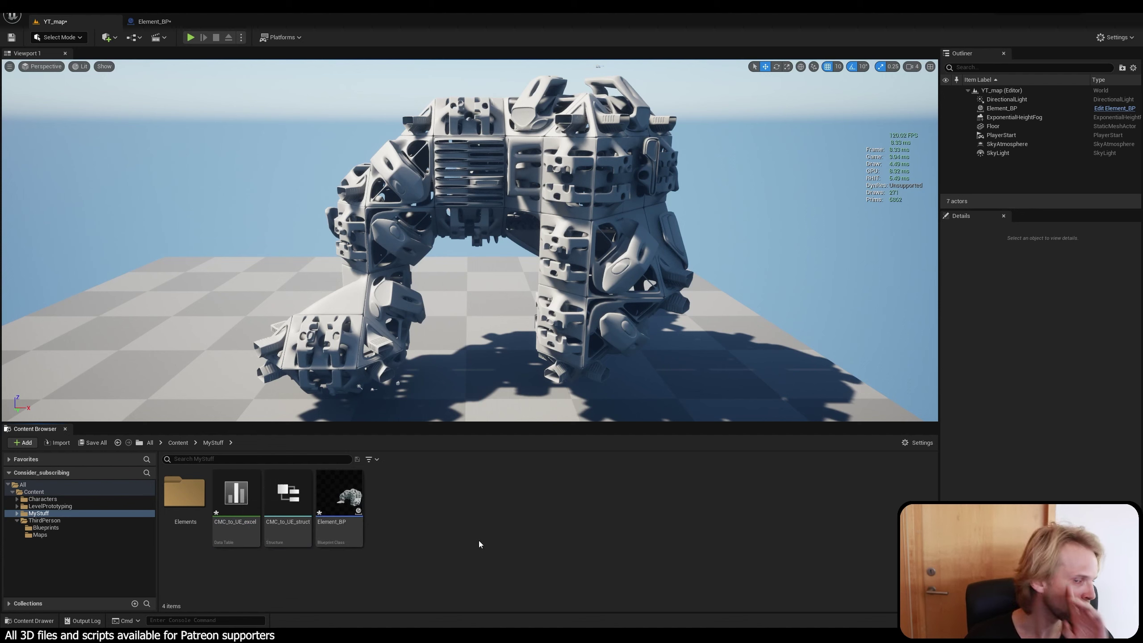
left_click(419, 160)
left_click(282, 123)
Open the _Cool_glossy material from the Elements folder and dock its editor next to the Element_BP editor.
double_click(185, 493)
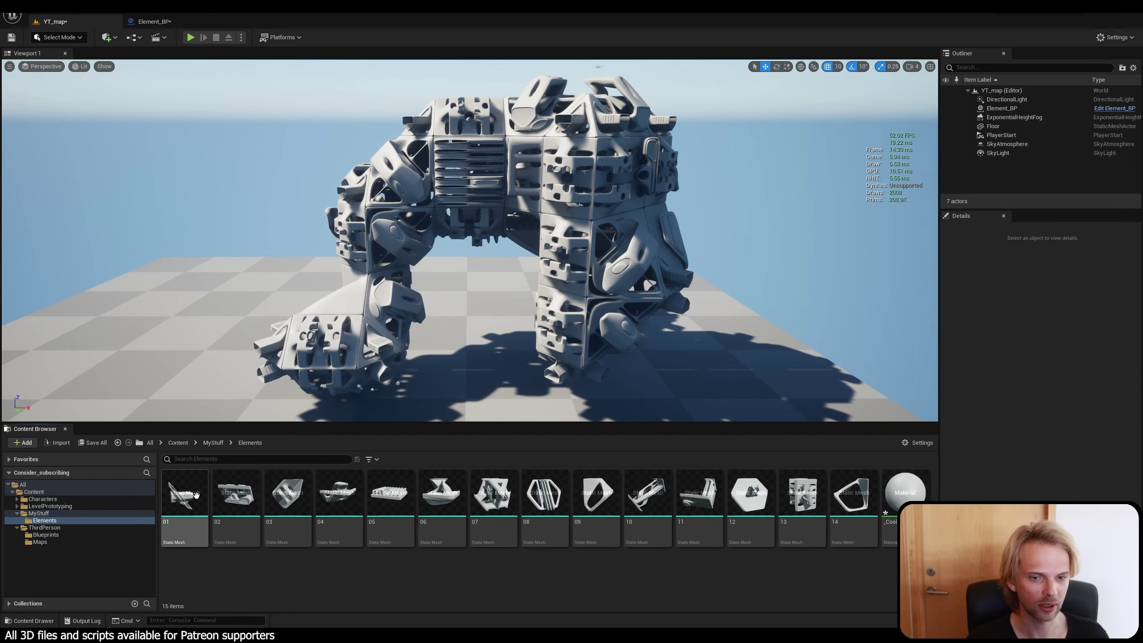
left_click(907, 494)
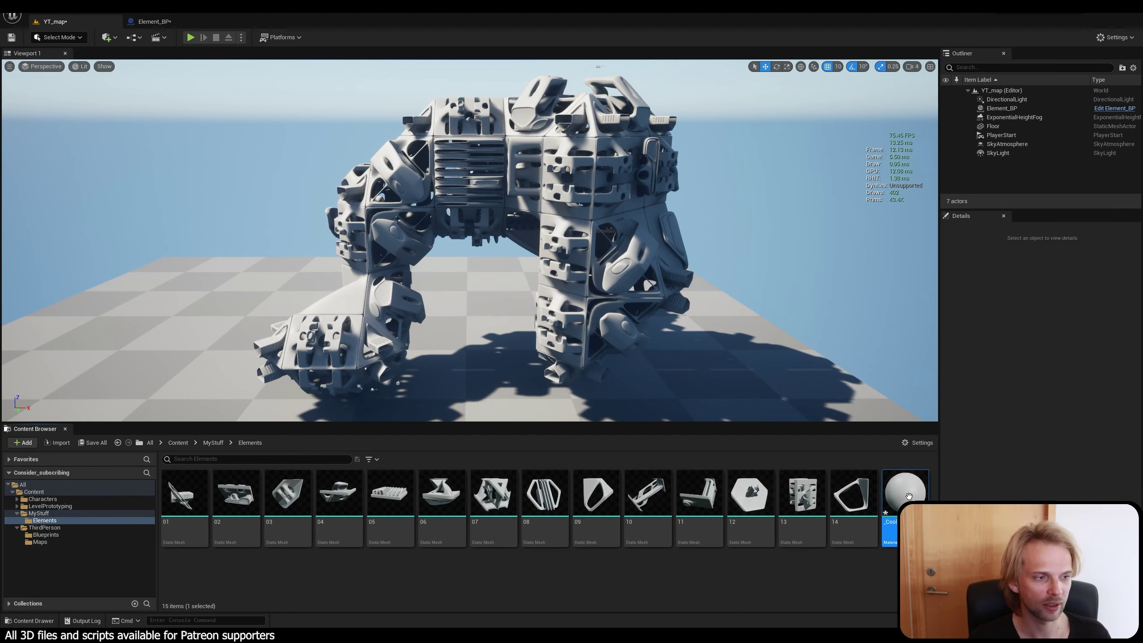
double_click(908, 496)
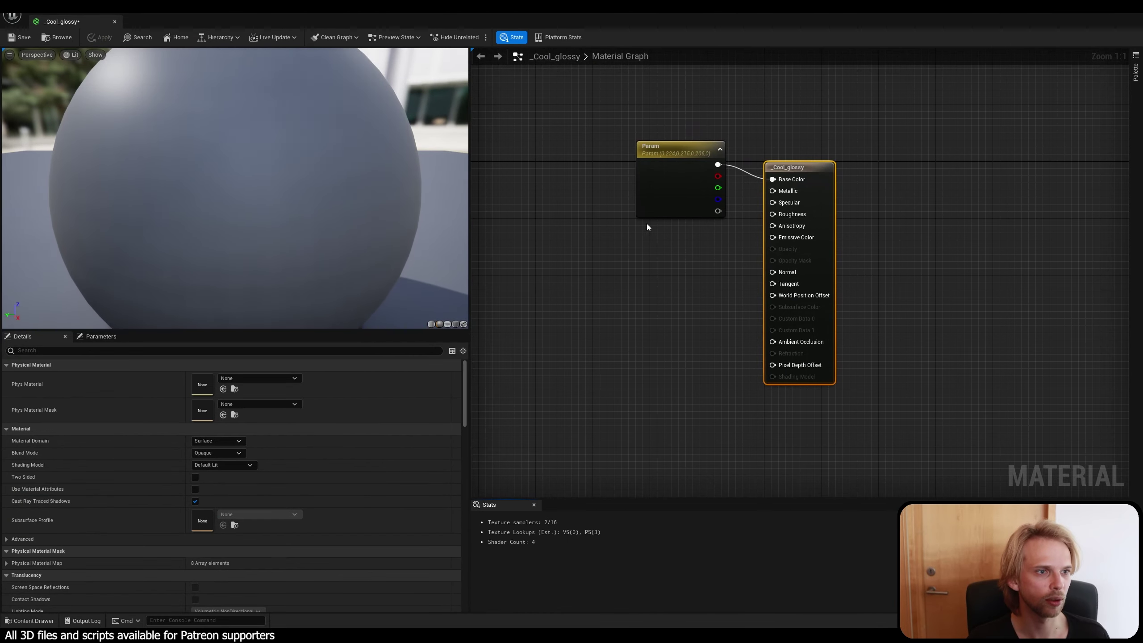
left_click_drag(684, 161, 663, 146)
left_click(853, 103)
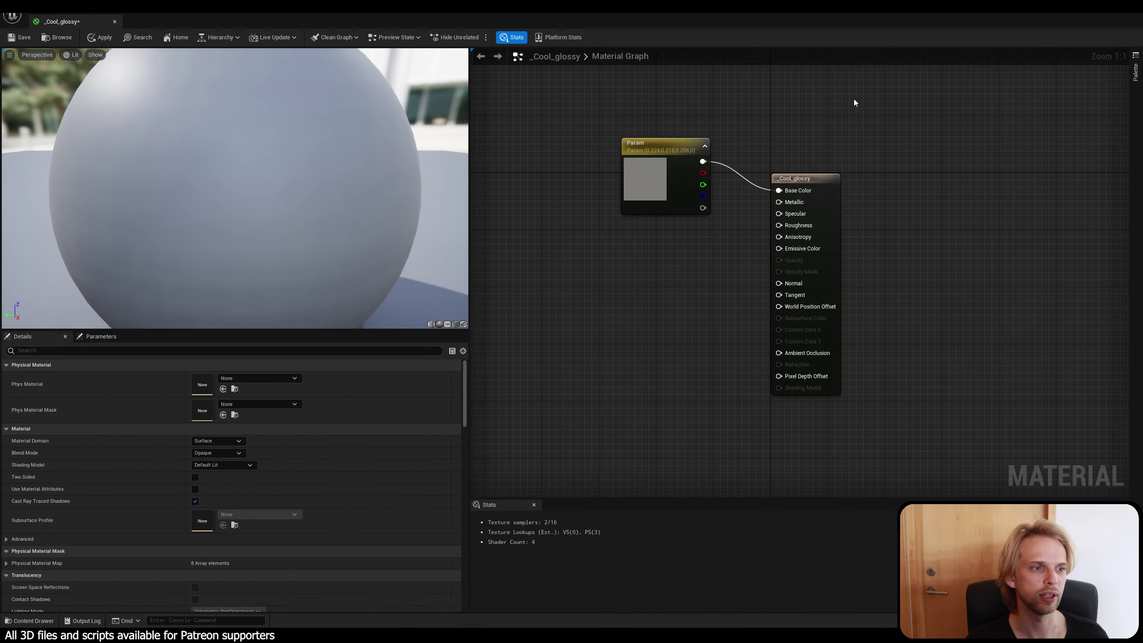
right_click_drag(848, 104, 819, 141)
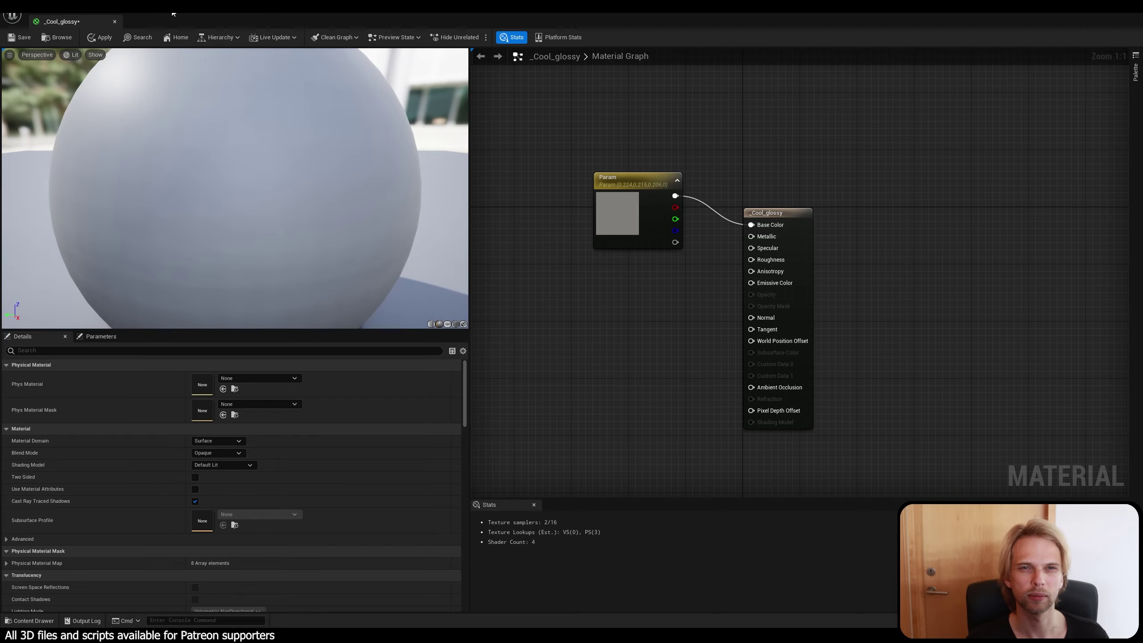
left_click_drag(71, 21, 259, 22)
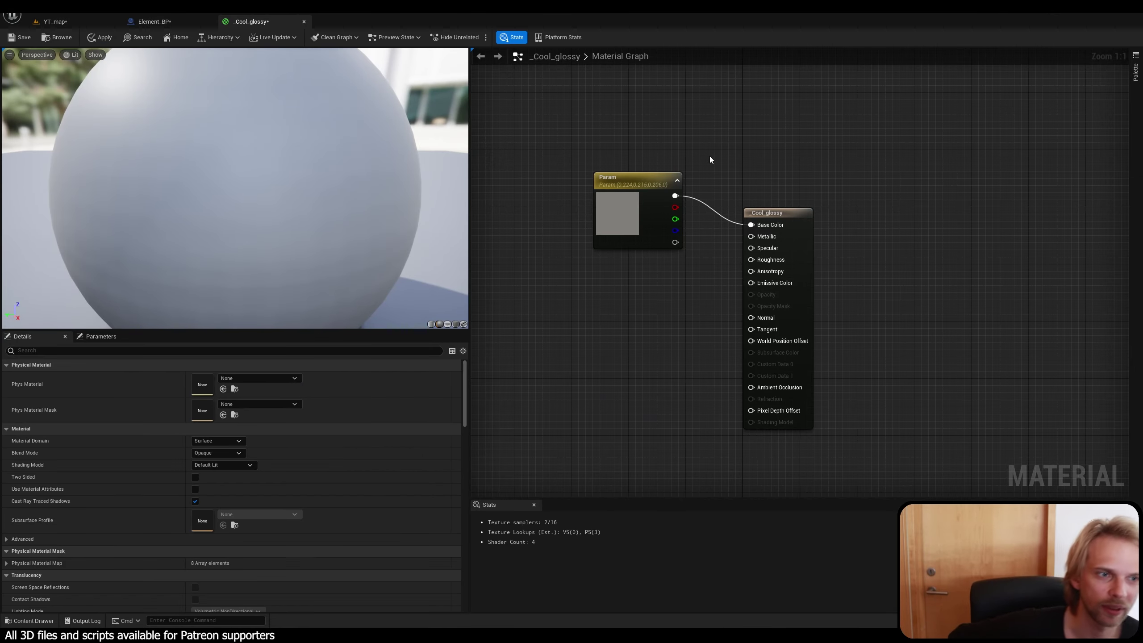
Set the default colour of the Base Color parameter to a dark purple, about RGB 0.22, 0.03, 0.22.
left_click(633, 219)
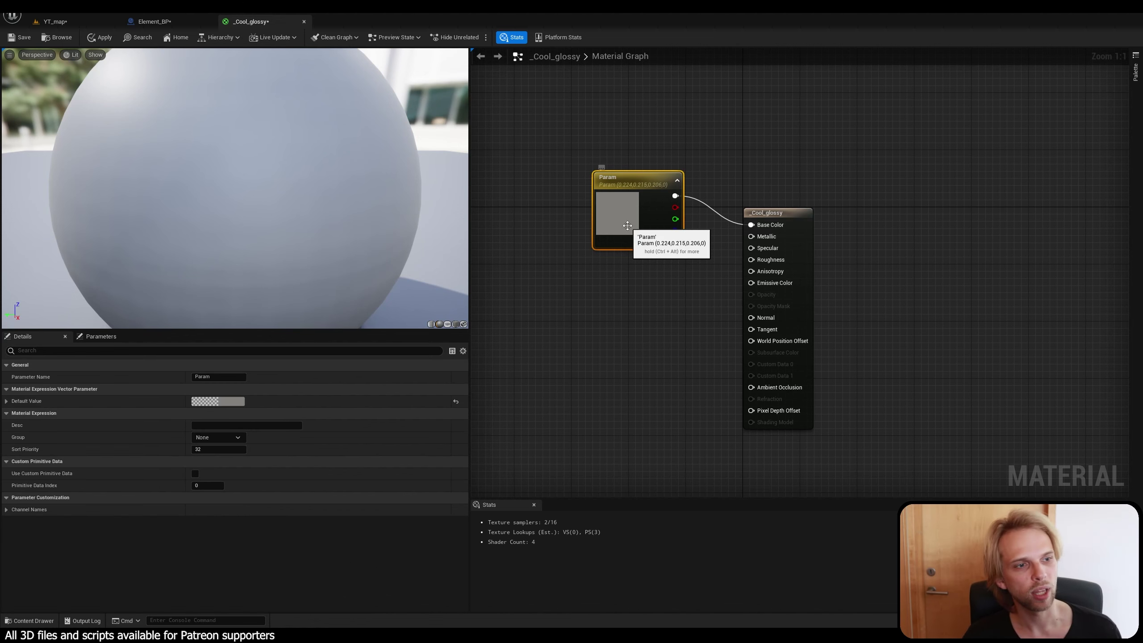
left_click_drag(629, 183, 645, 172)
left_click(645, 168)
left_click(622, 193)
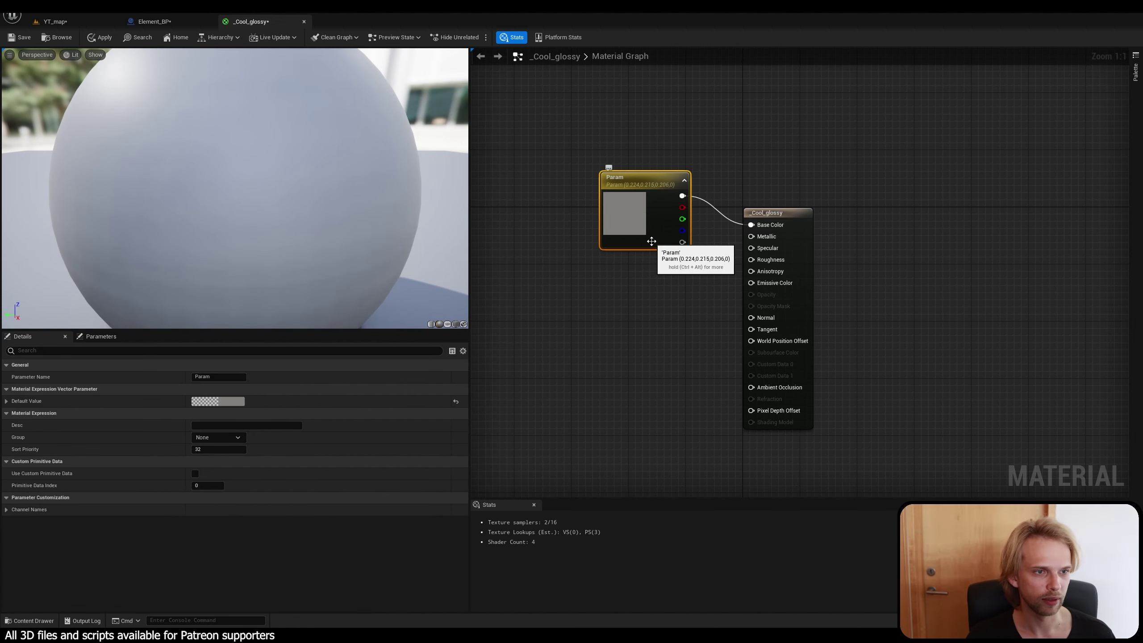
left_click(228, 401)
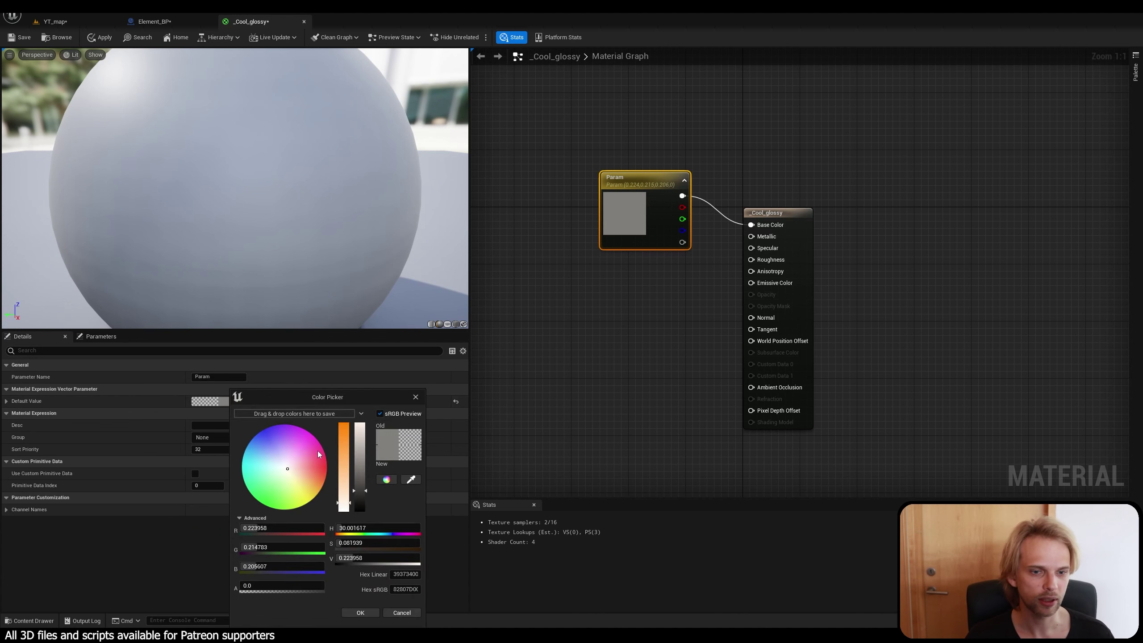
left_click_drag(318, 450, 299, 437)
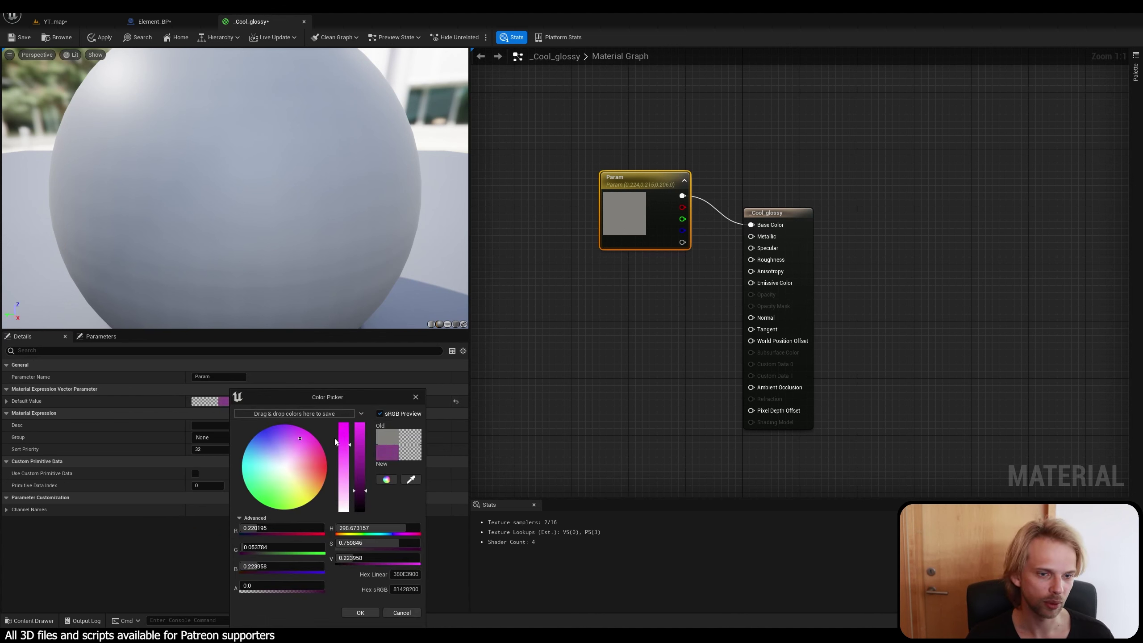
left_click(344, 433)
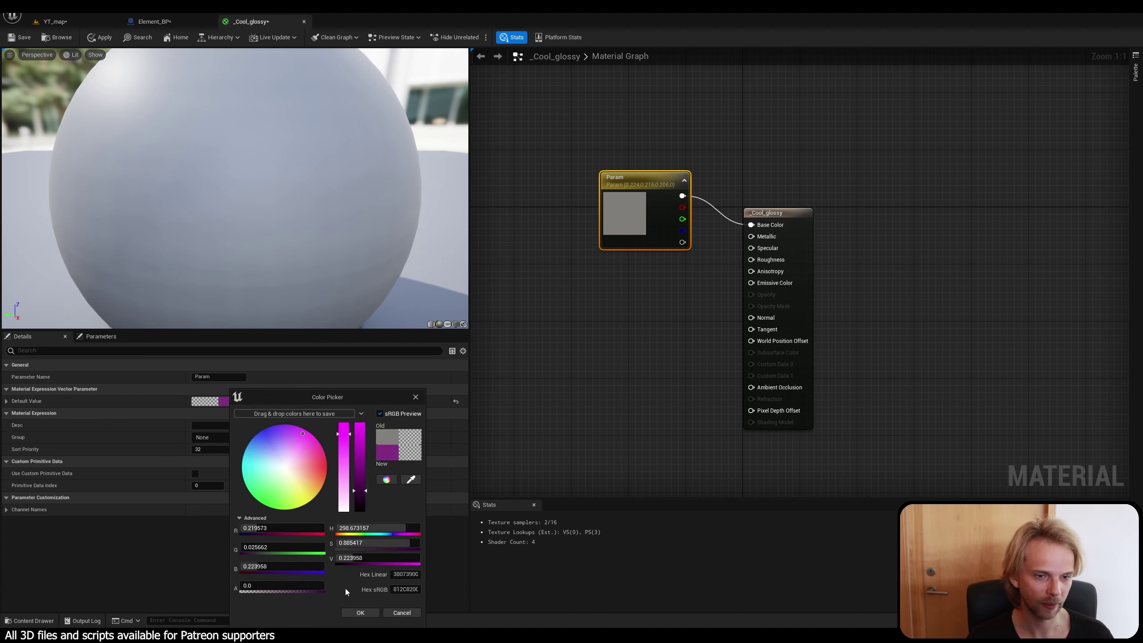
left_click(359, 612)
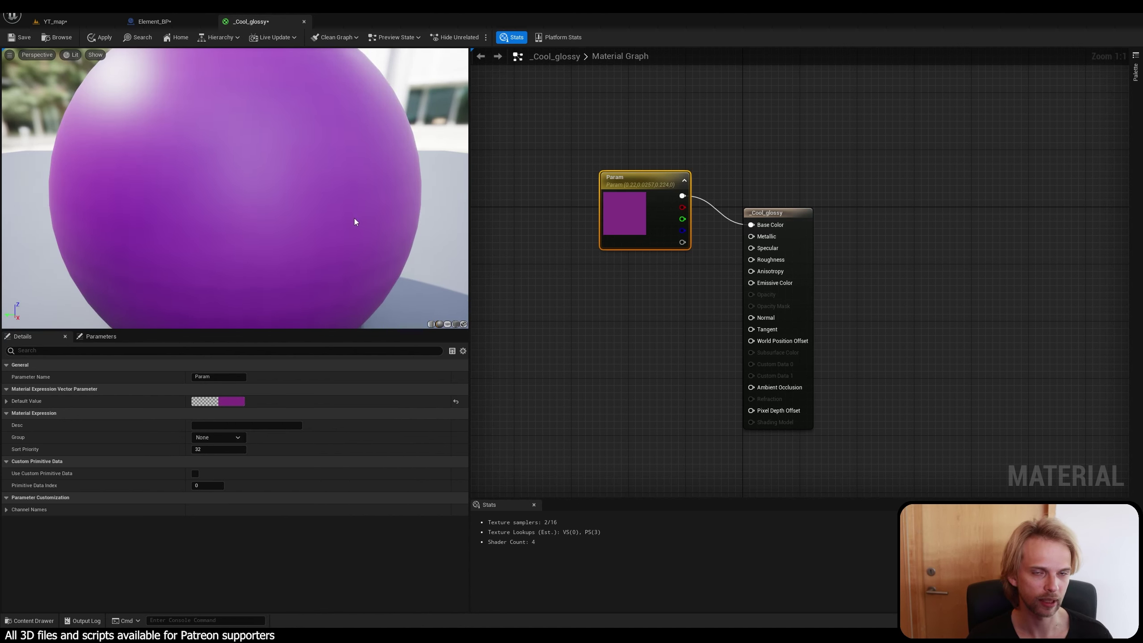
Set the default colour of the Base Color parameter to a bright magenta, about RGB 0.71, 0.04, 0.77.
scroll(325, 217, "down", 5)
scroll(242, 175, "up", 4)
scroll(242, 175, "down", 2)
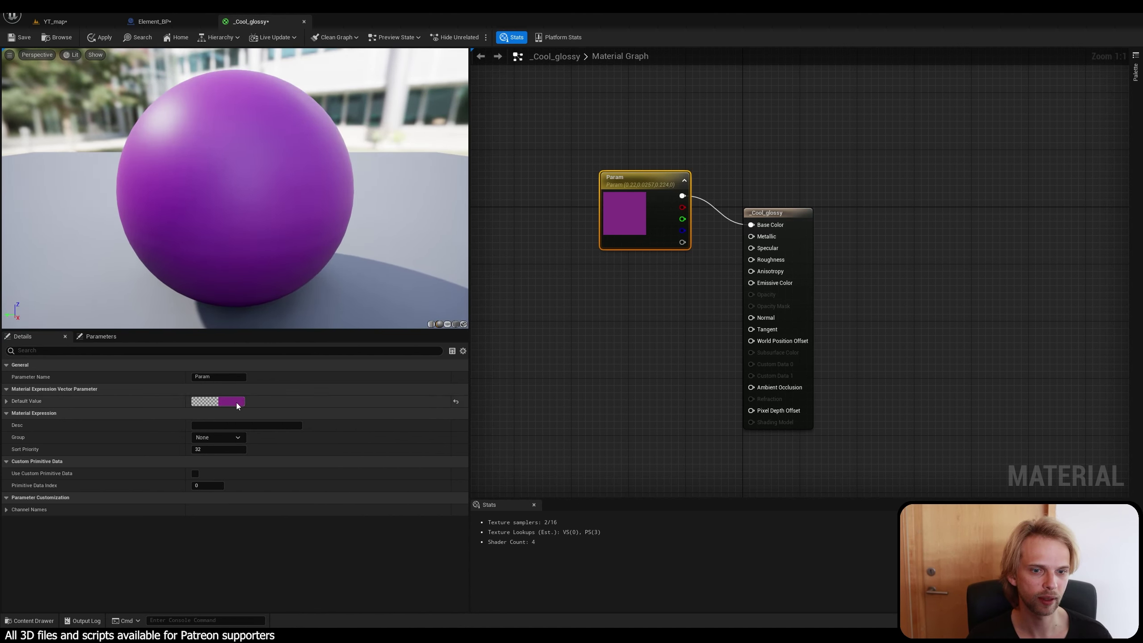
left_click(238, 402)
left_click(346, 430)
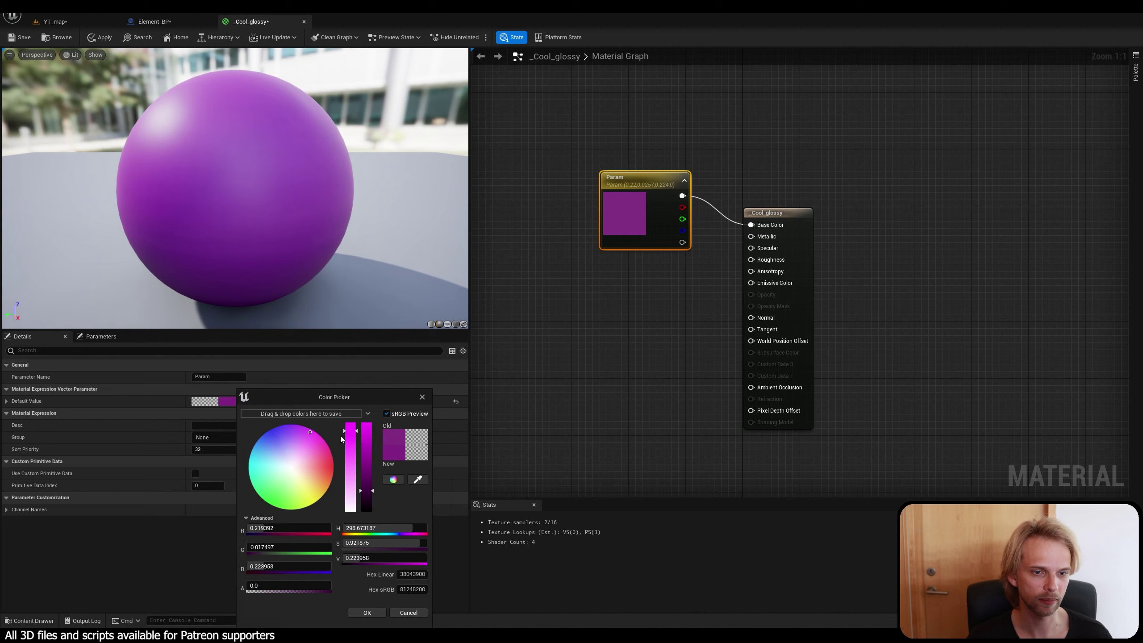
left_click_drag(305, 443, 303, 441)
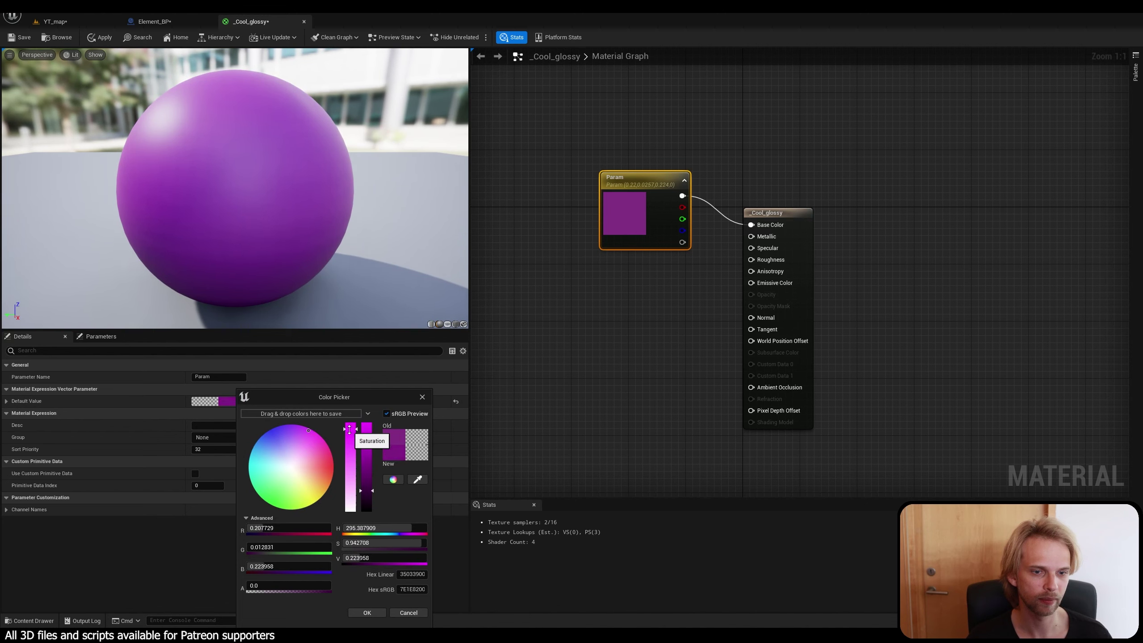
mouse_move(363, 502)
left_mouse_down()
mouse_move(366, 442)
mouse_move(365, 455)
left_mouse_up()
left_click(366, 612)
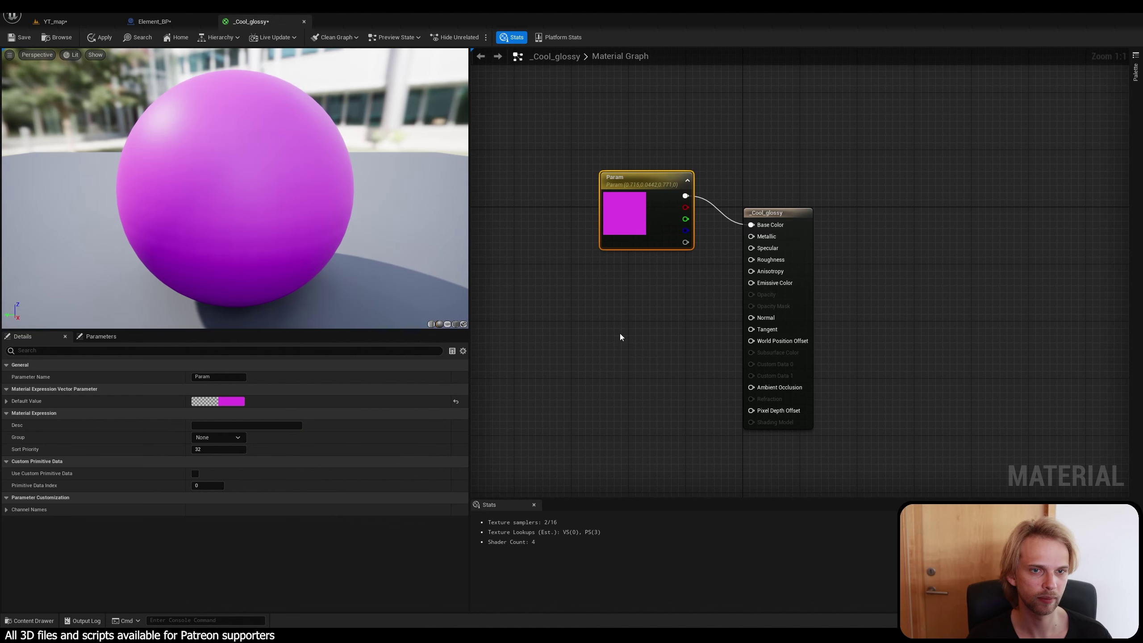
Move the colour parameter node higher in the graph and add a ScalarParameter node connected to the material's Specular input.
left_click(626, 287)
left_click_drag(638, 194, 632, 158)
left_click(708, 294)
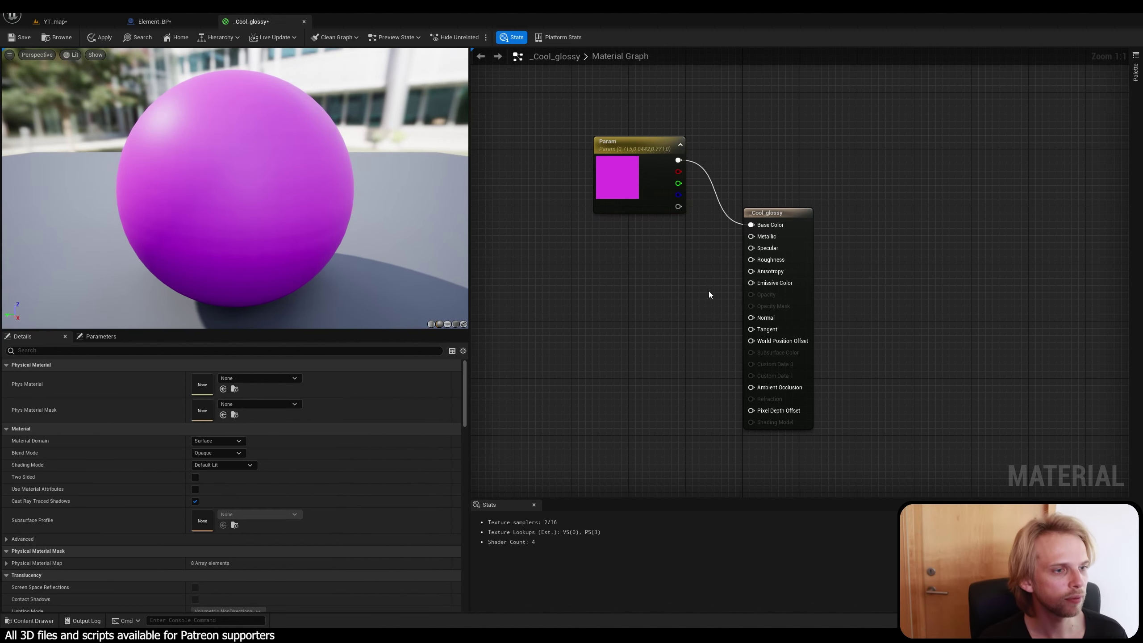
left_click_drag(751, 248, 688, 277)
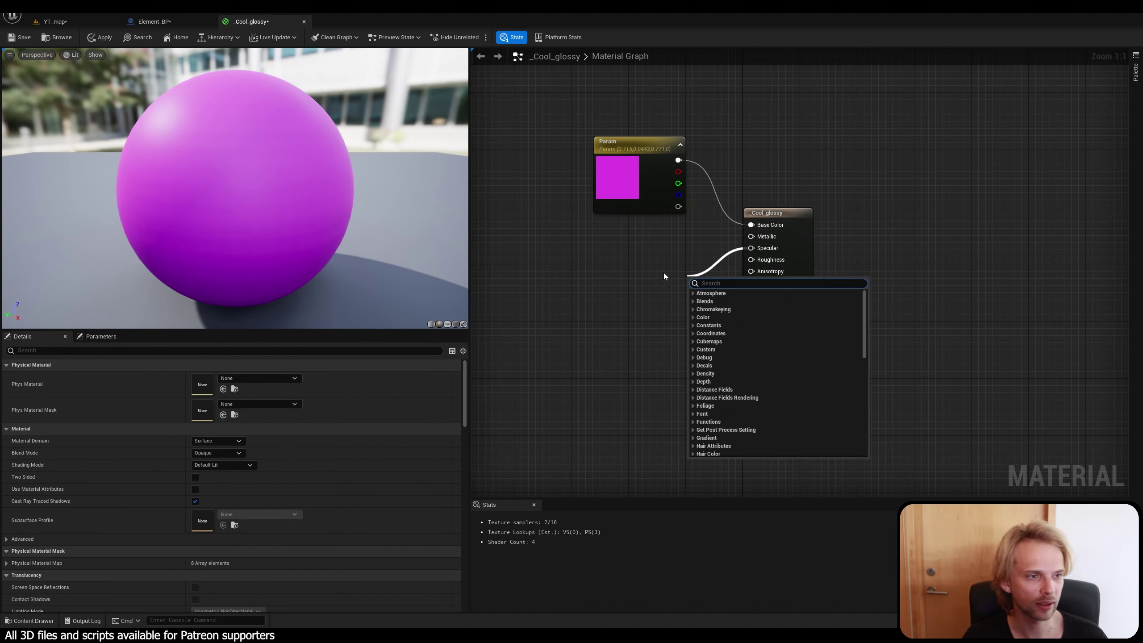
type("scal")
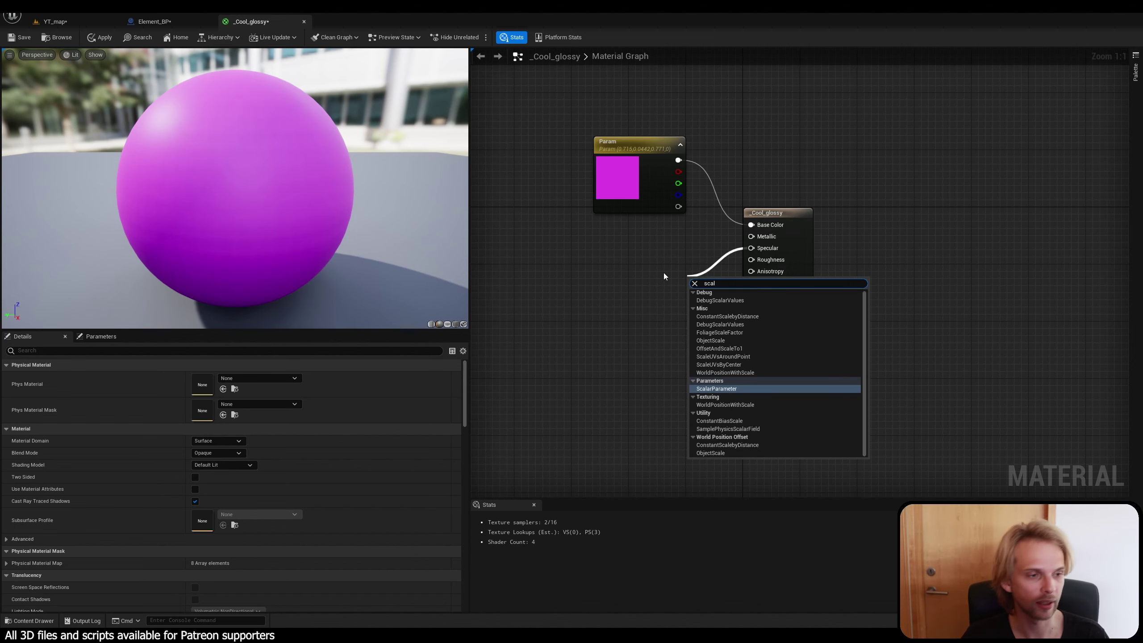
left_click(726, 390)
left_click_drag(711, 292, 669, 276)
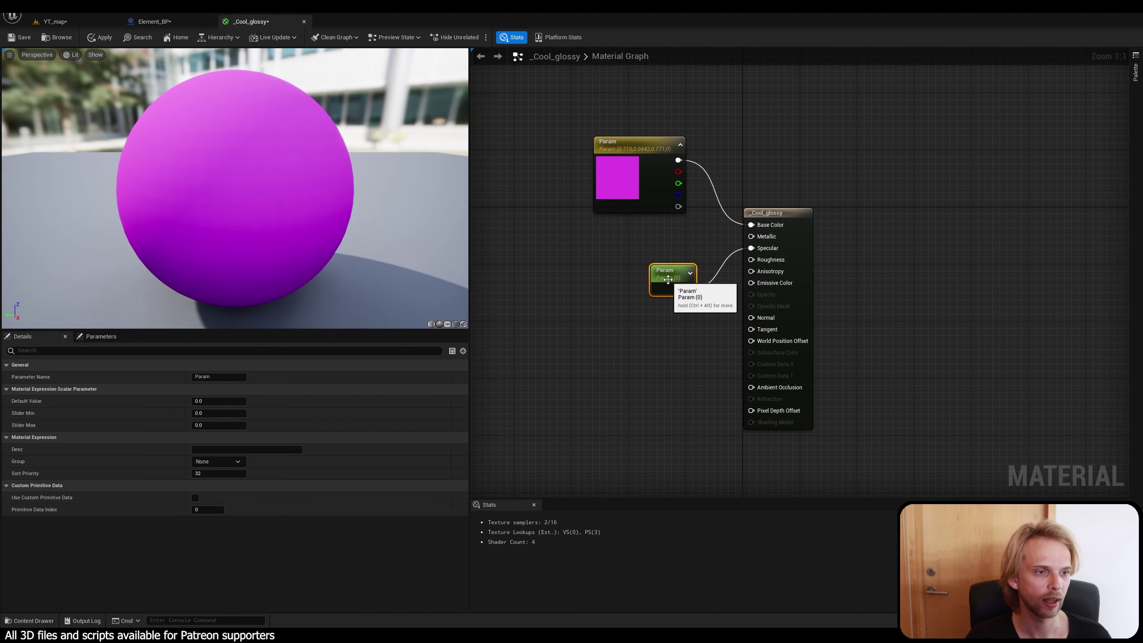
Give the scalar parameter a default value of 0.5 and a Slider Max of 1.0.
left_click(206, 400)
type("0.5")
key("Return")
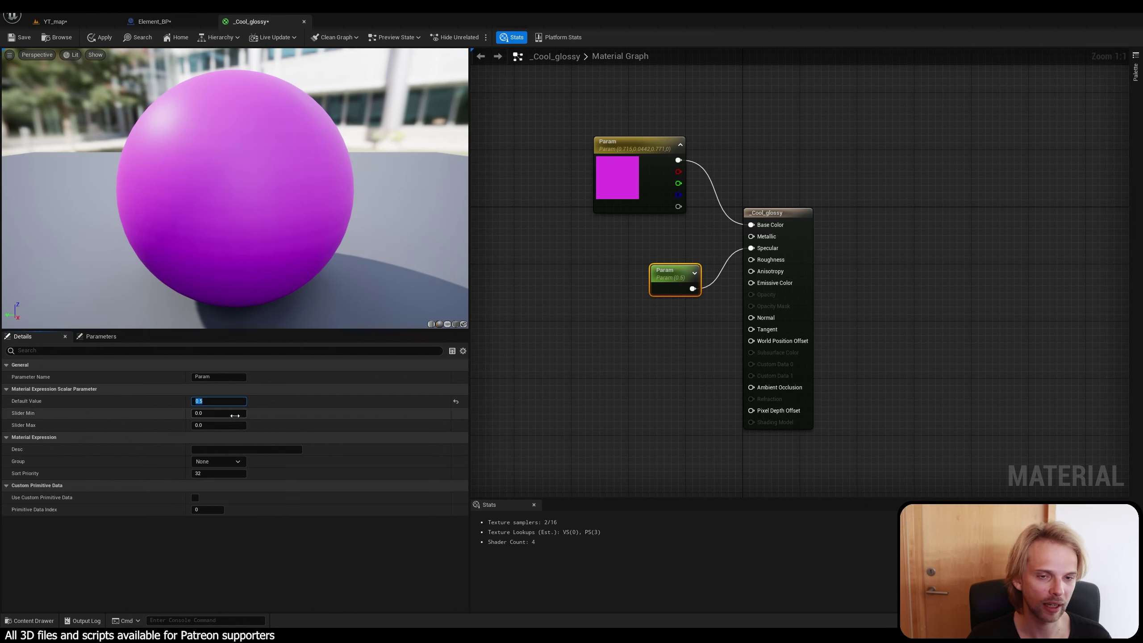
left_click(216, 410)
left_click(221, 425)
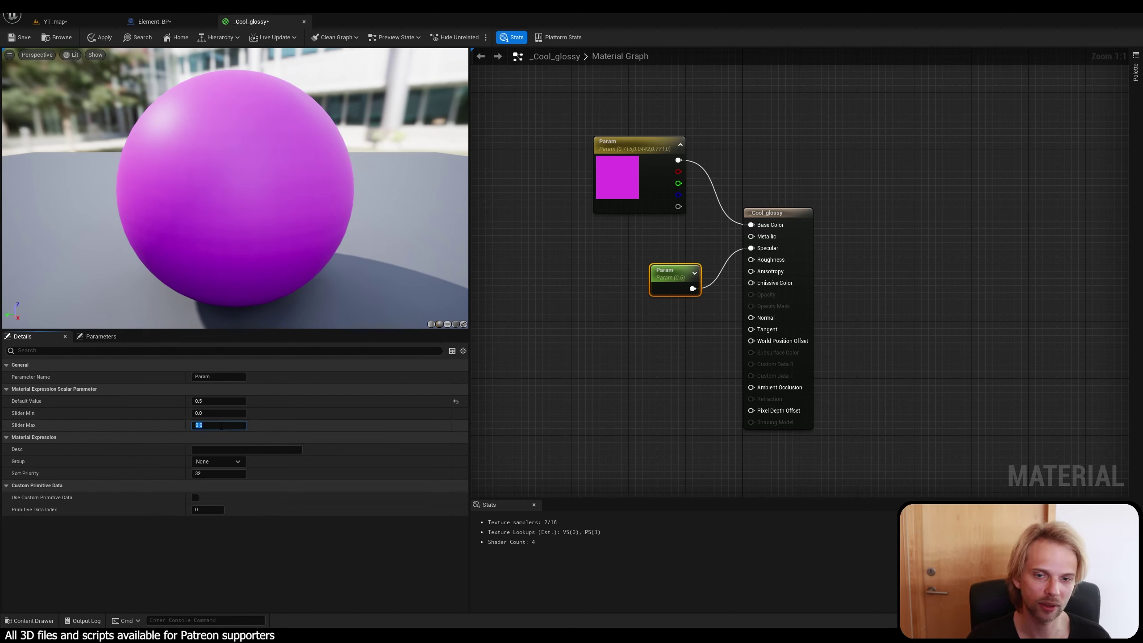
left_click(597, 386)
Rename the scalar parameter as Spec and position its node beside the material's Specular input, below the colour parameter.
left_click_drag(668, 273, 656, 245)
left_click(201, 377)
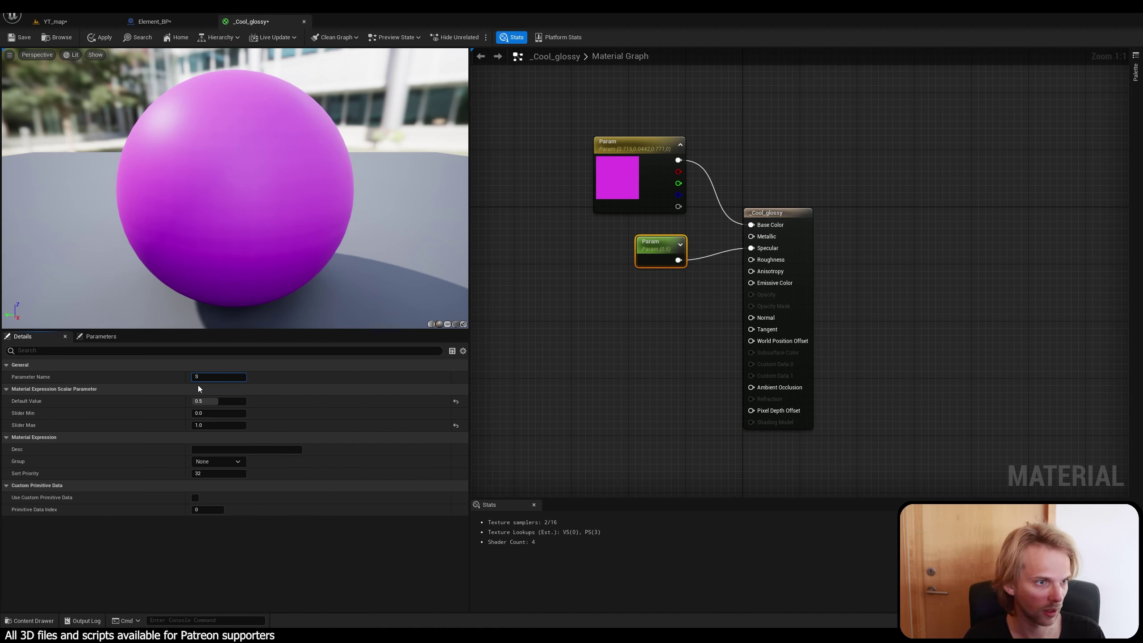
left_click(655, 332)
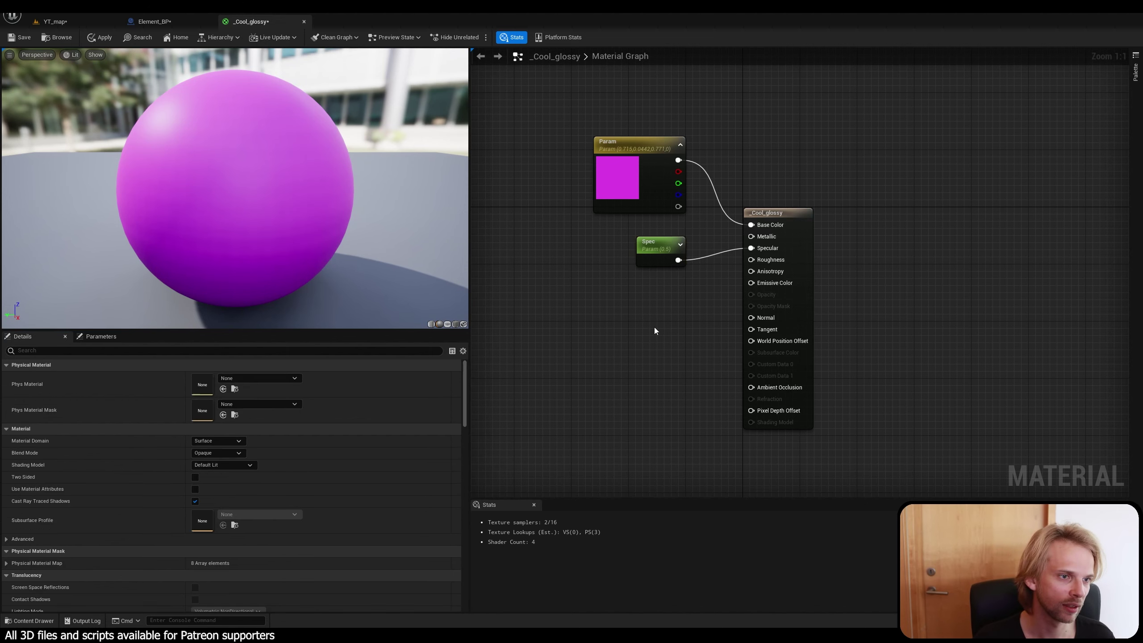
left_click_drag(659, 252, 666, 237)
left_click(662, 299)
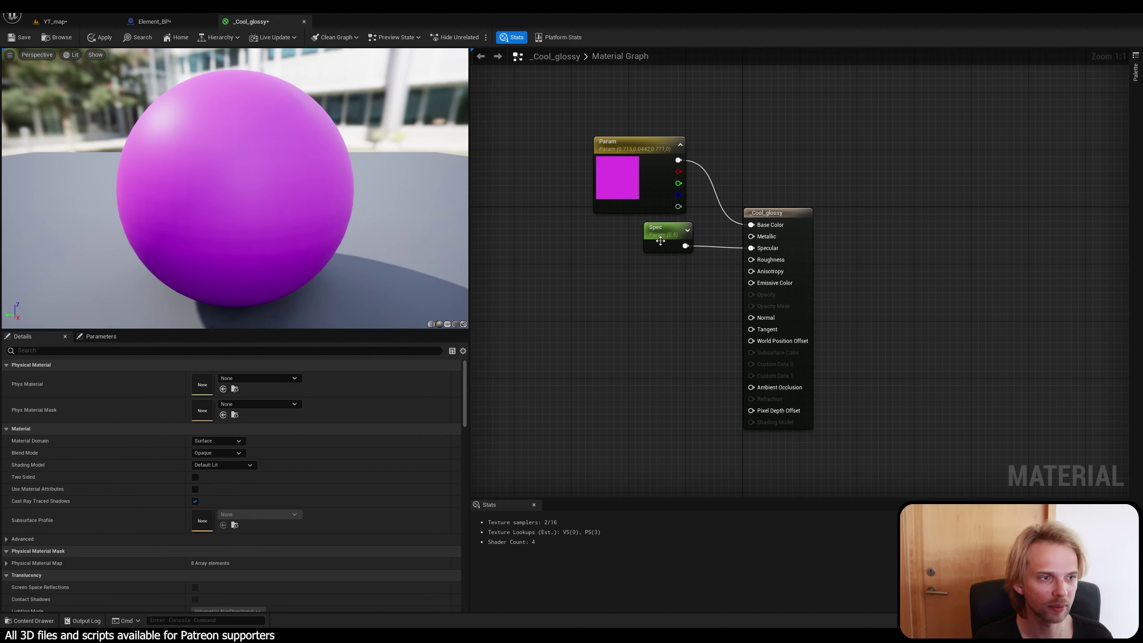
Add a ScalarParameter node connected to the material's Roughness input.
left_click_drag(751, 259, 681, 300)
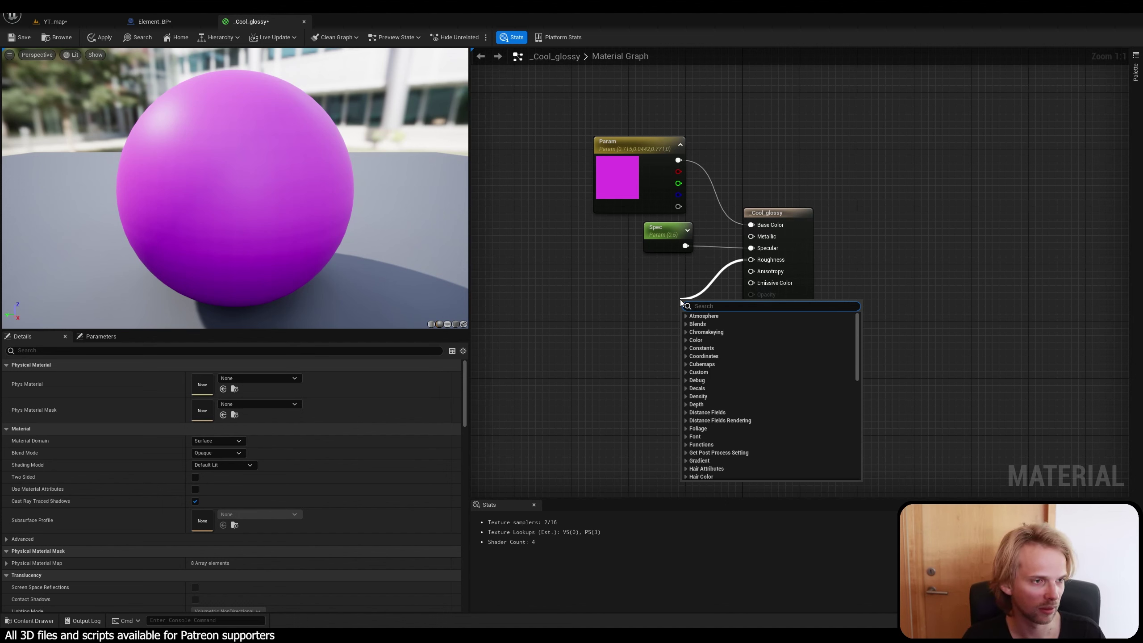
type("param")
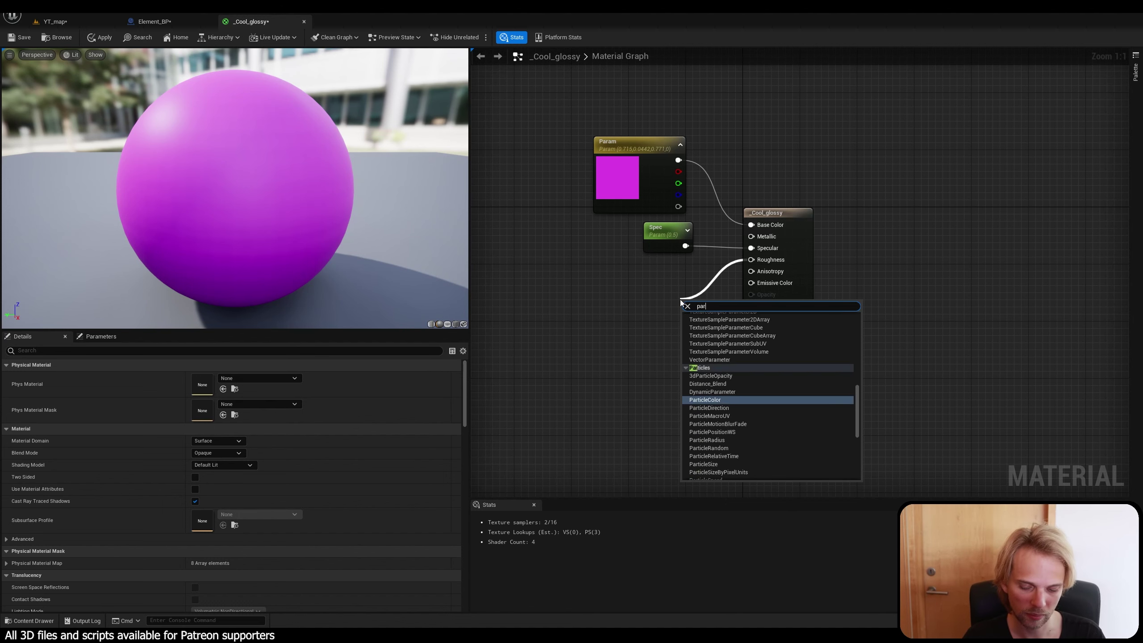
key("BackSpace")
key("BackSpace")
key("BackSpace")
key("BackSpace")
key("BackSpace")
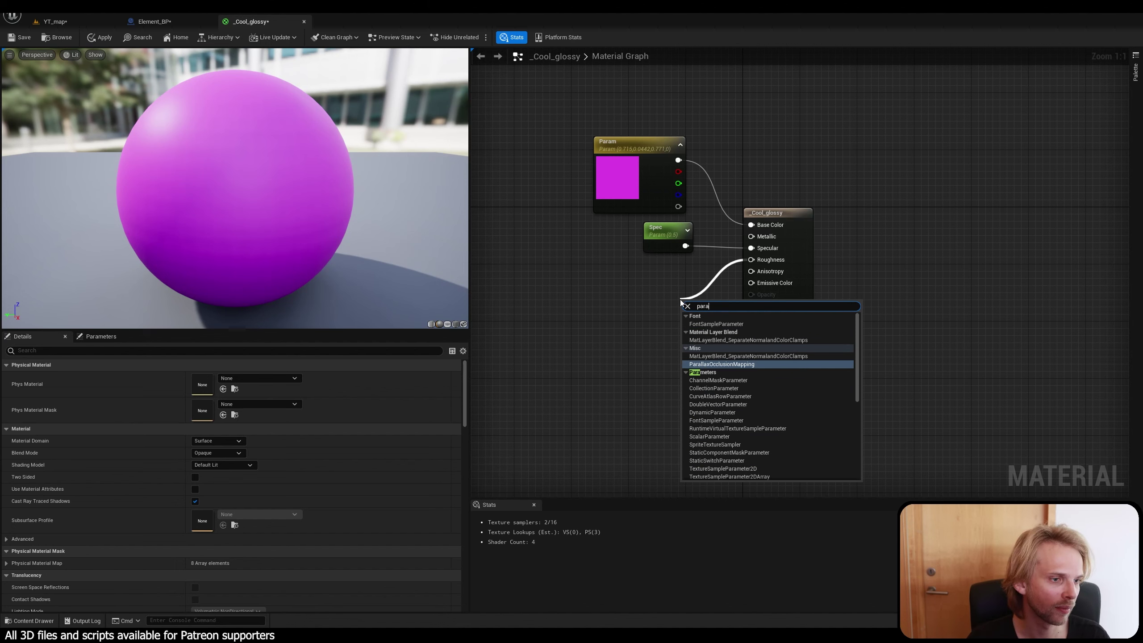
type("scala")
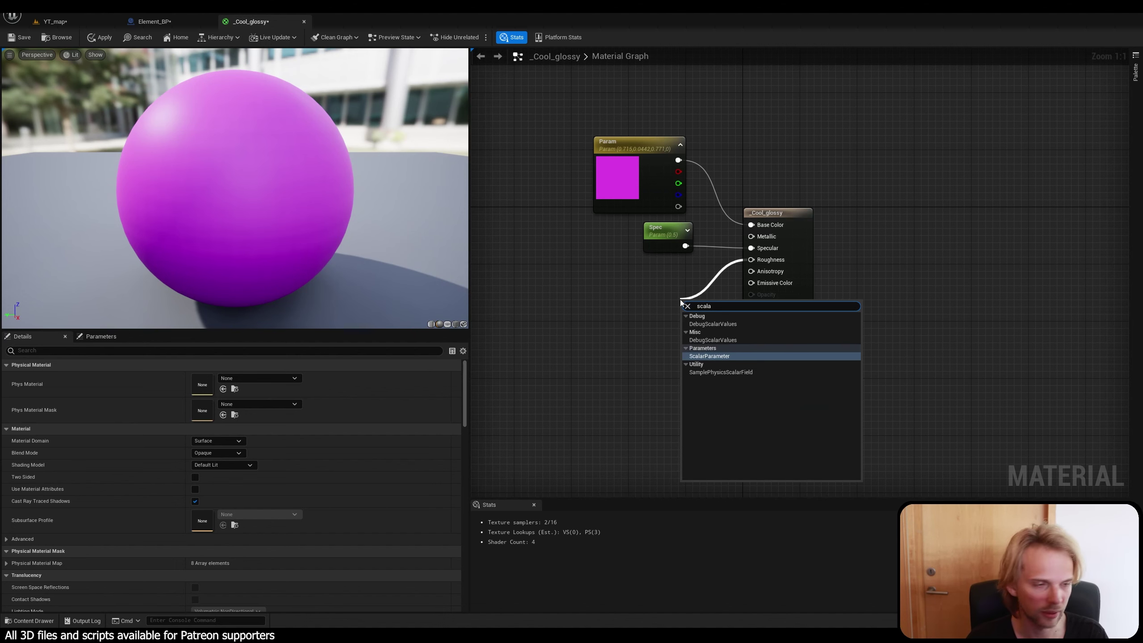
type("r")
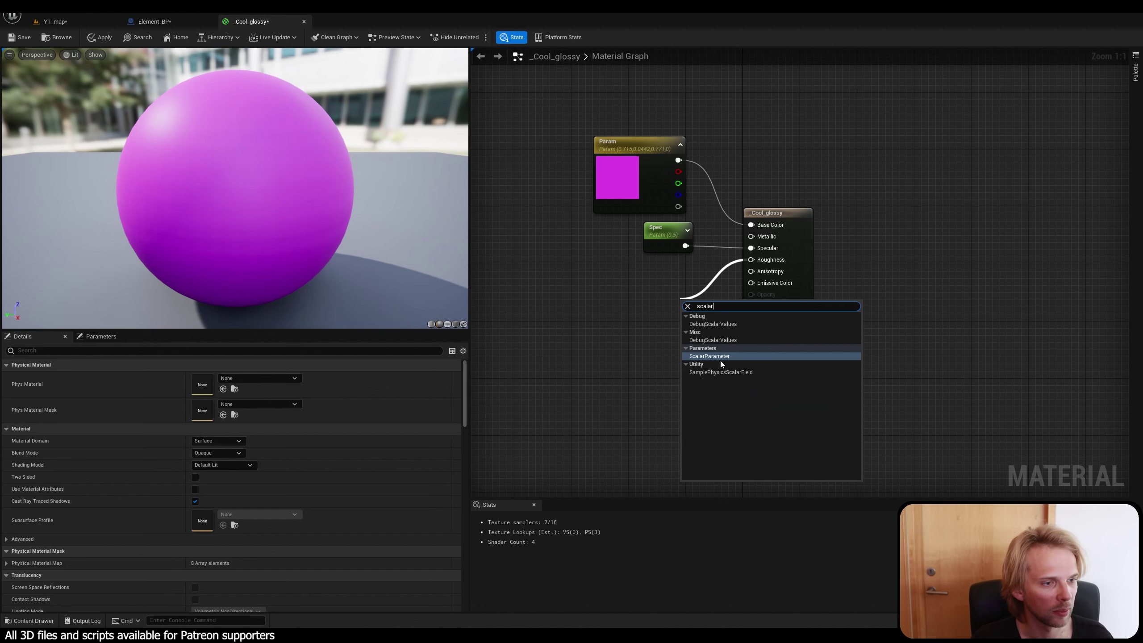
left_click(722, 357)
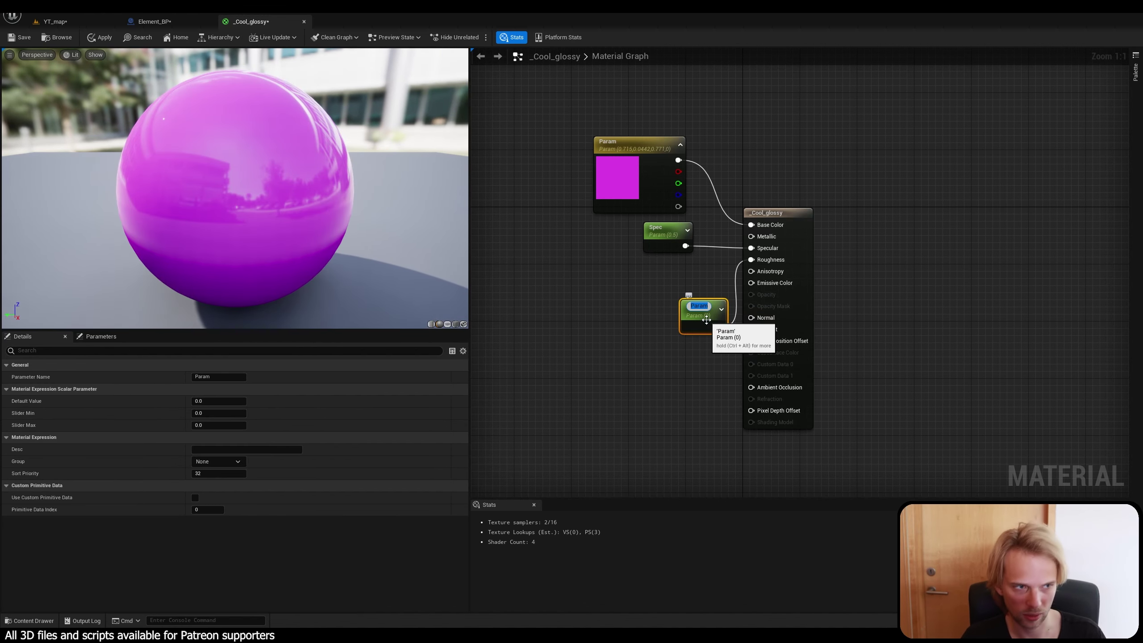
Name the new scalar parameter Rought and move its node directly below the Spec node.
type("Rou")
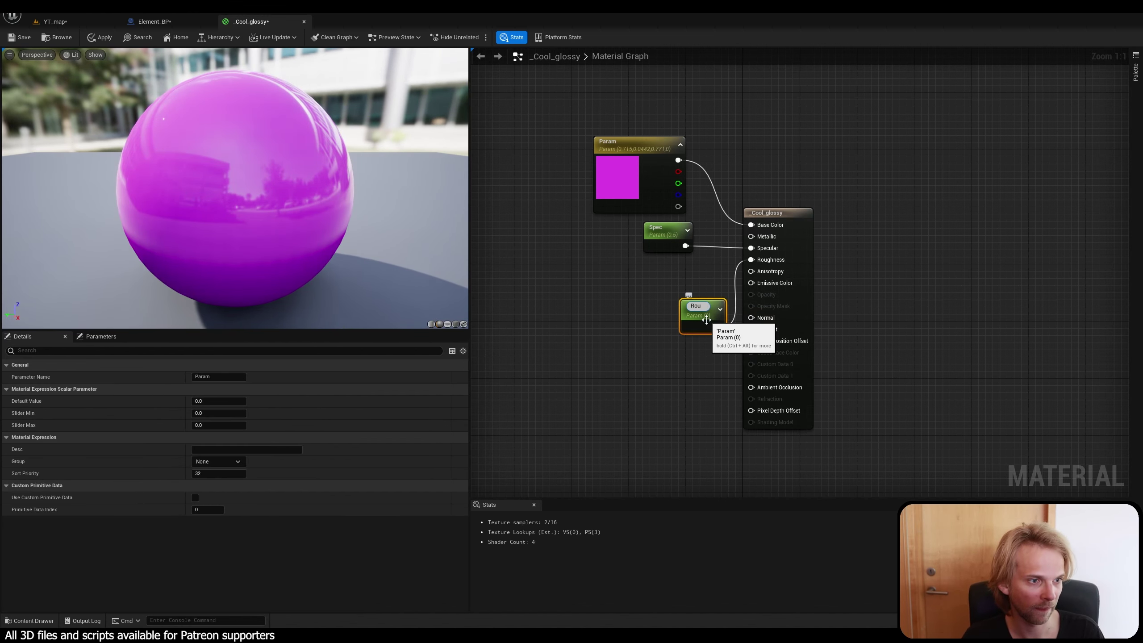
type("ght")
key("Return")
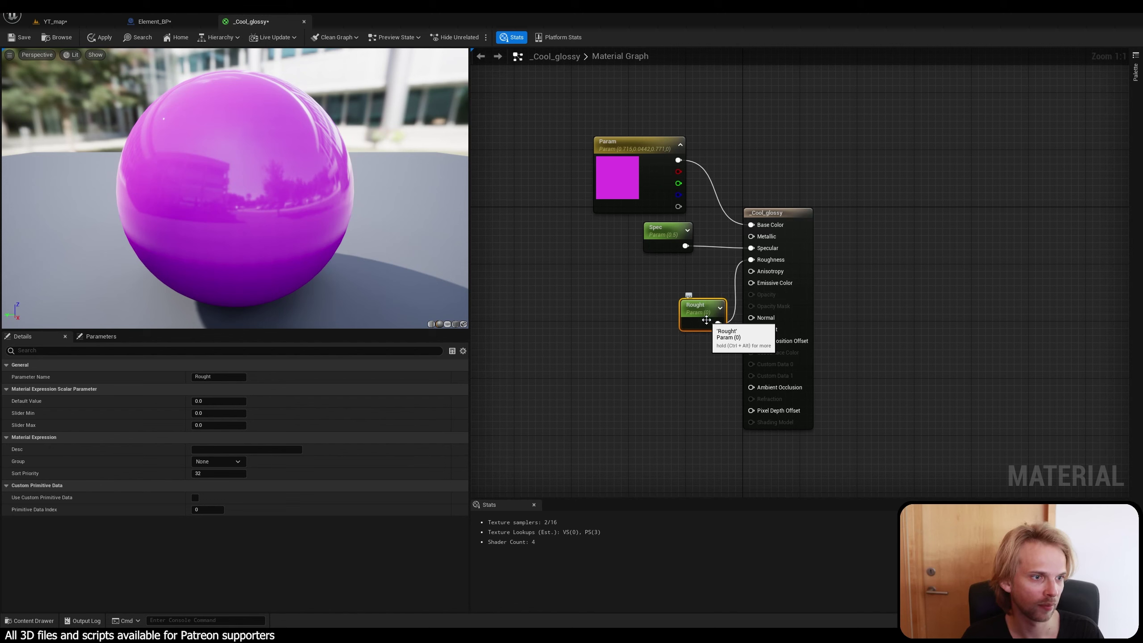
left_click_drag(706, 320, 668, 285)
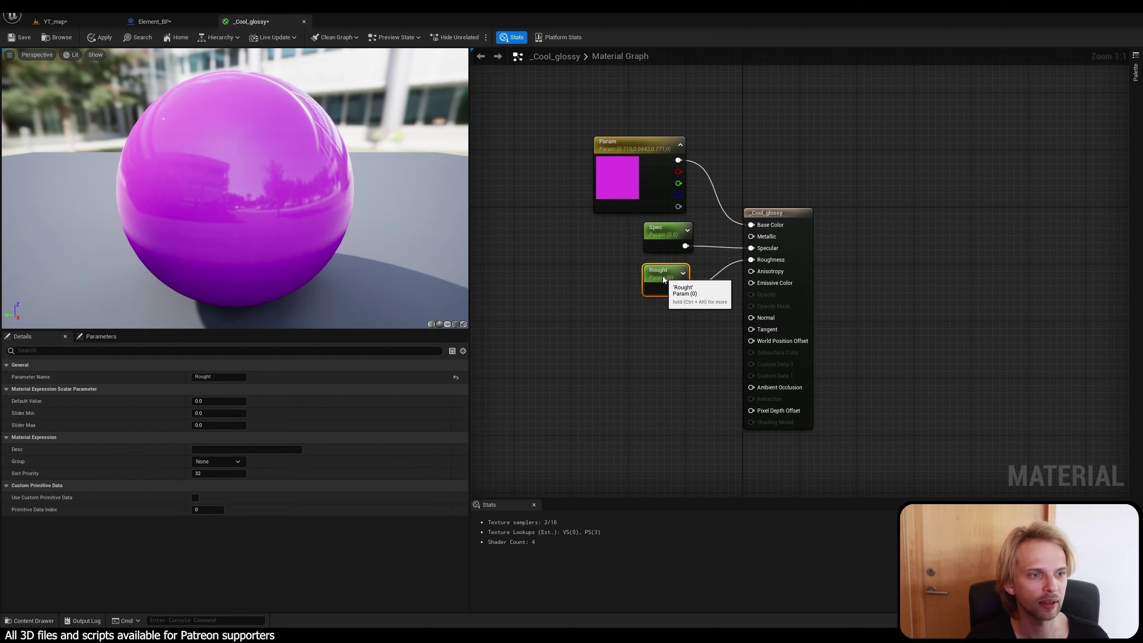
left_click(644, 364)
Set the default value of the Rought parameter to 0.5.
left_click(655, 280)
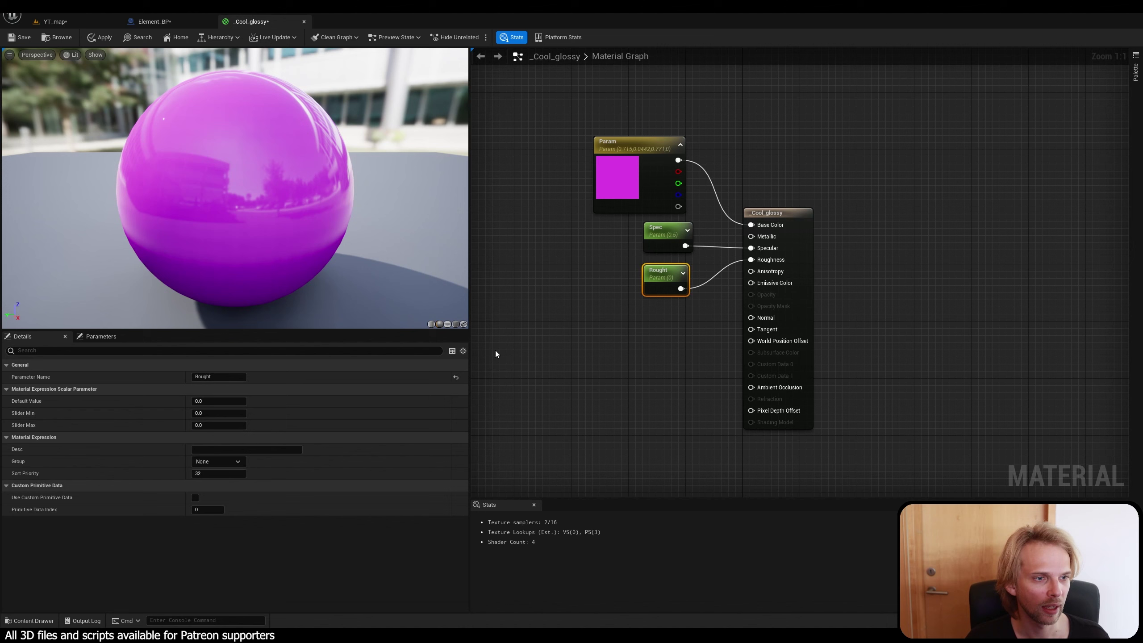
left_click(214, 400)
type("0.5")
left_click(217, 412)
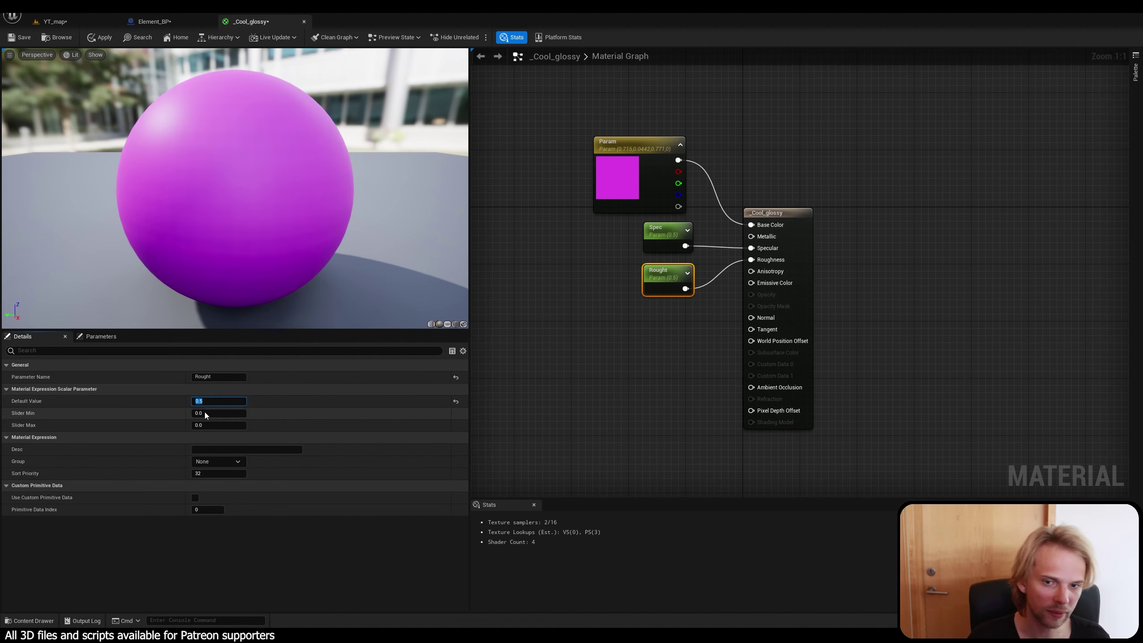
left_click(211, 424)
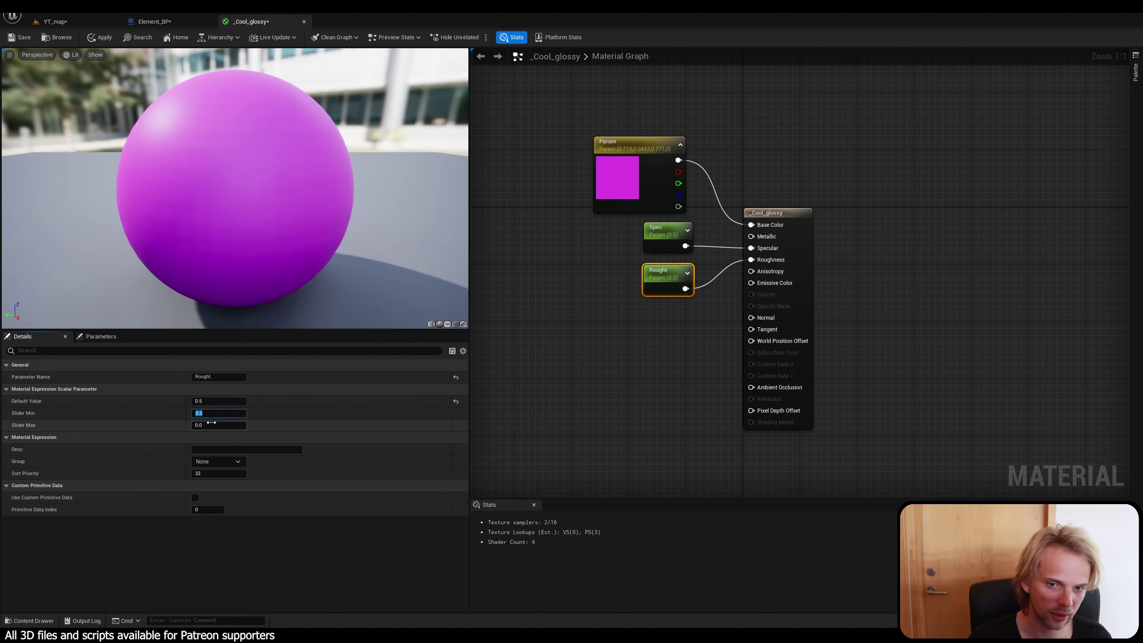
left_click(622, 406)
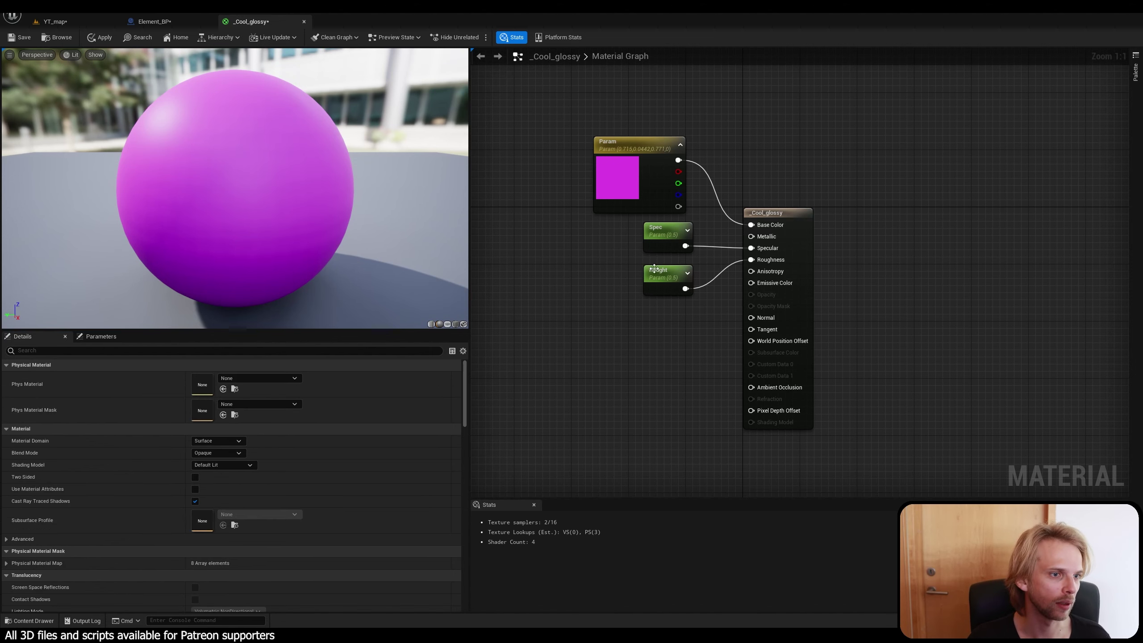
left_click(658, 275)
left_click(680, 348)
left_click_drag(951, 474, 569, 117)
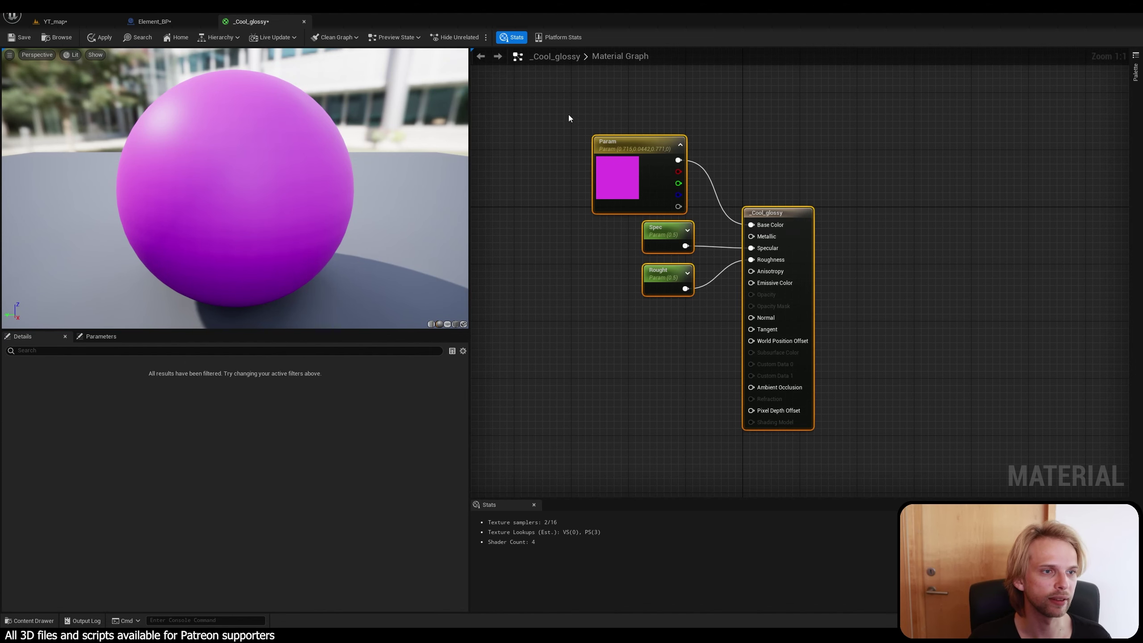
left_click(826, 182)
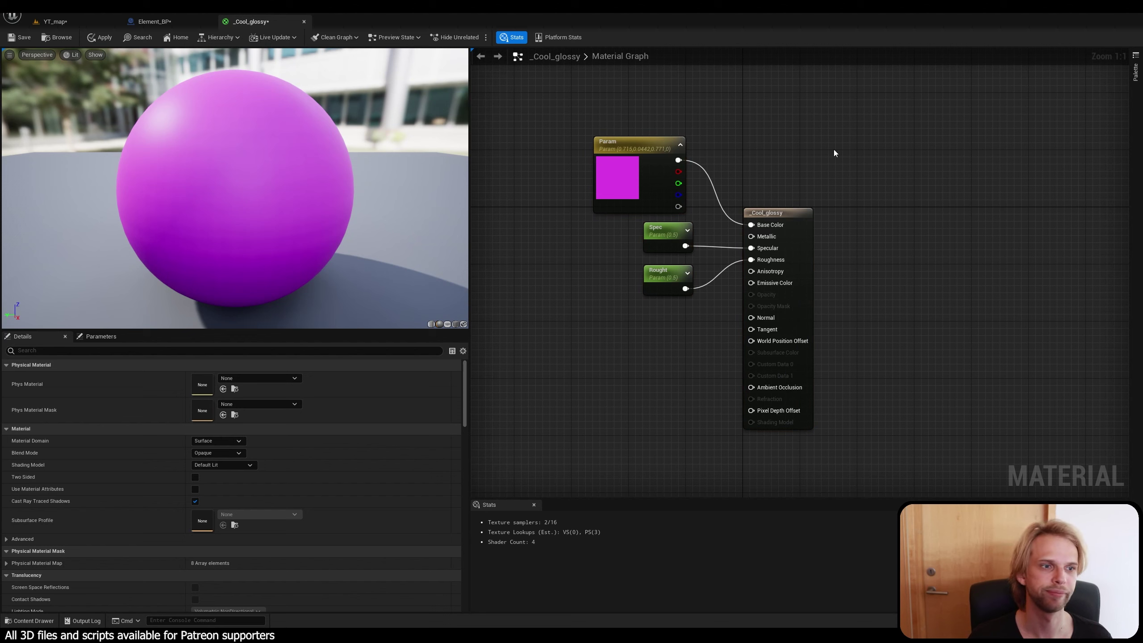
left_click(630, 144)
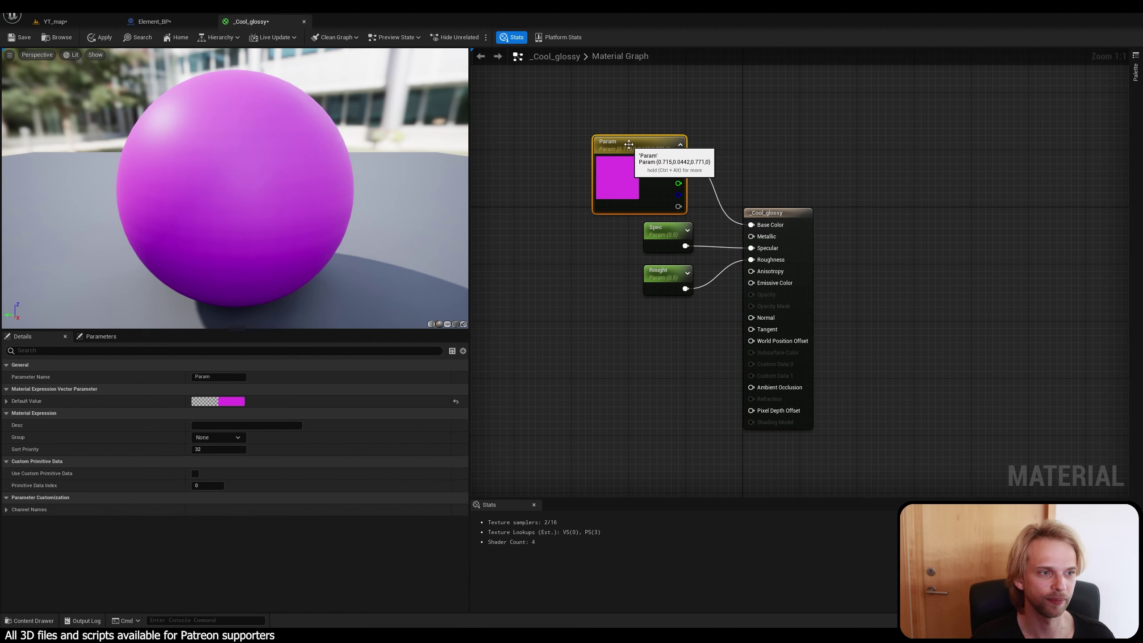
left_click(976, 263)
left_click_drag(845, 443, 860, 349)
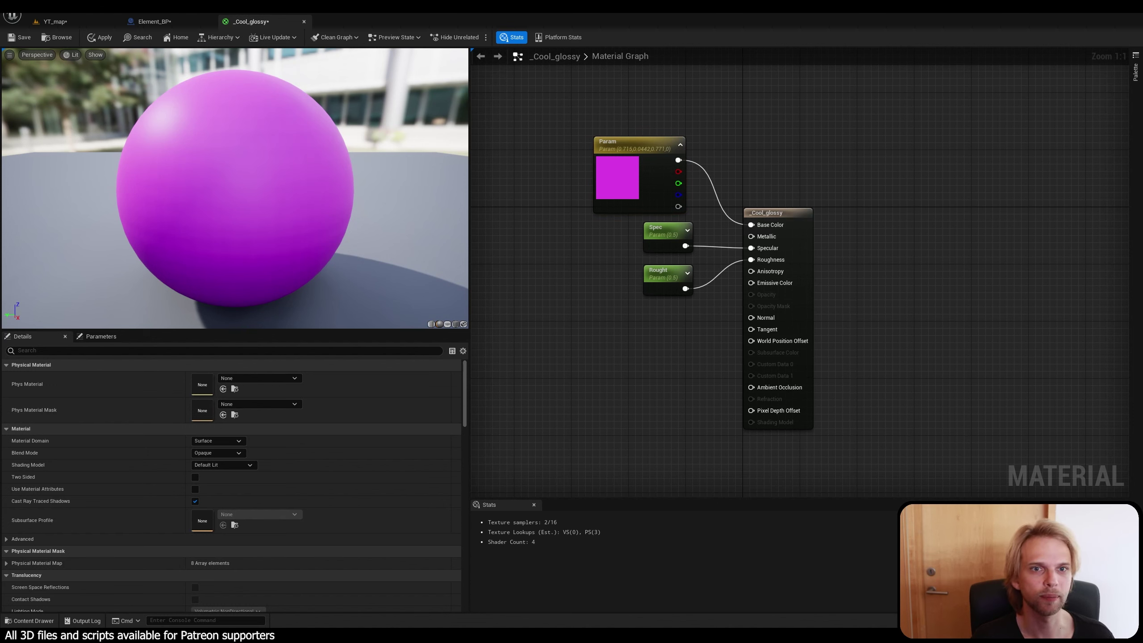
Save the _Cool_glossy material and close its editor.
left_click(19, 37)
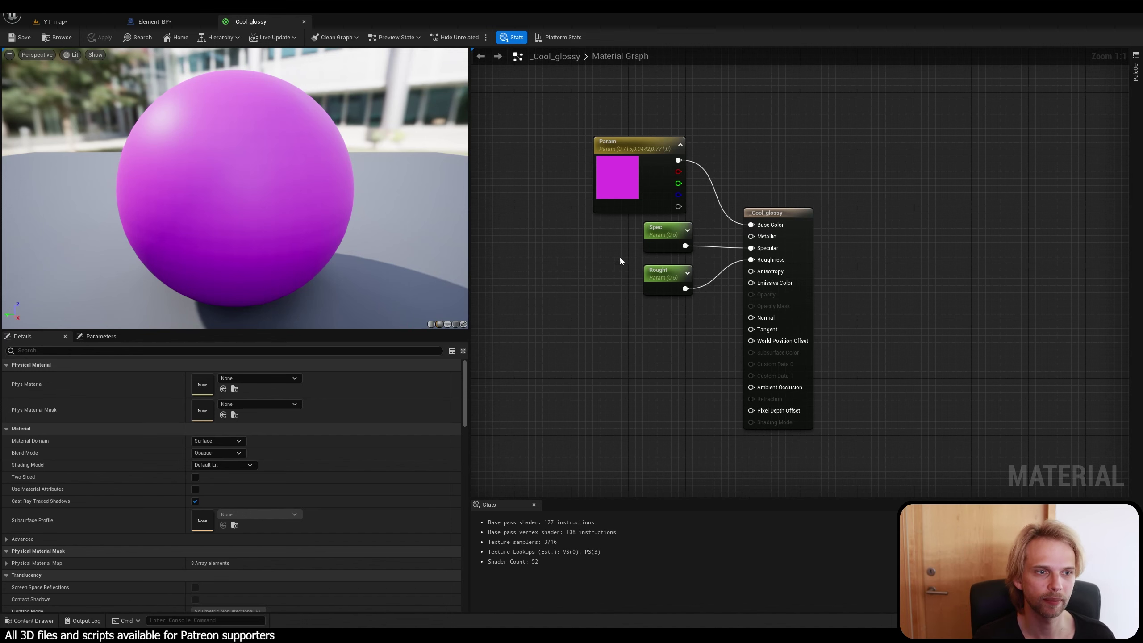
left_click(304, 23)
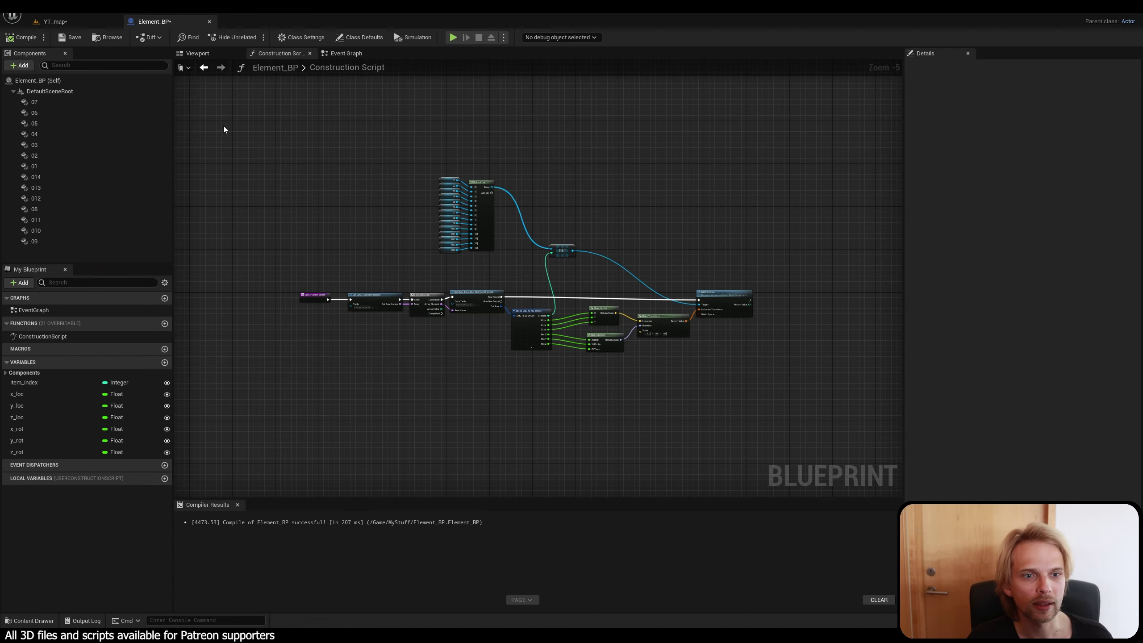
Select all the mesh components of Element_BP and check which material is assigned to them.
right_click_drag(331, 191, 360, 194)
left_click(35, 103)
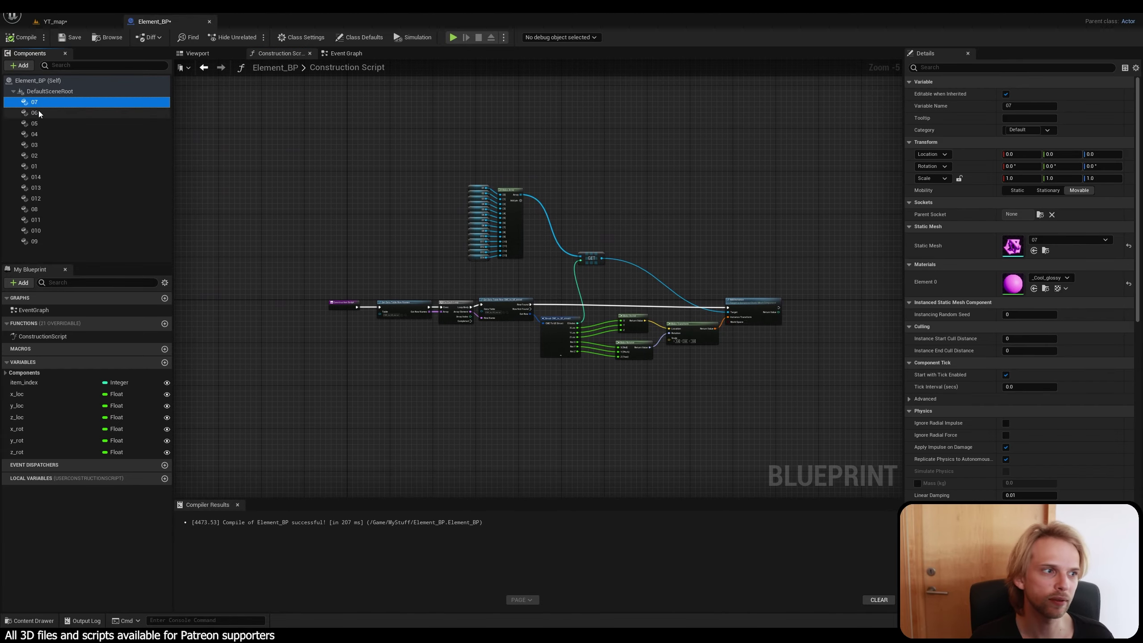
left_click(90, 241, "shift")
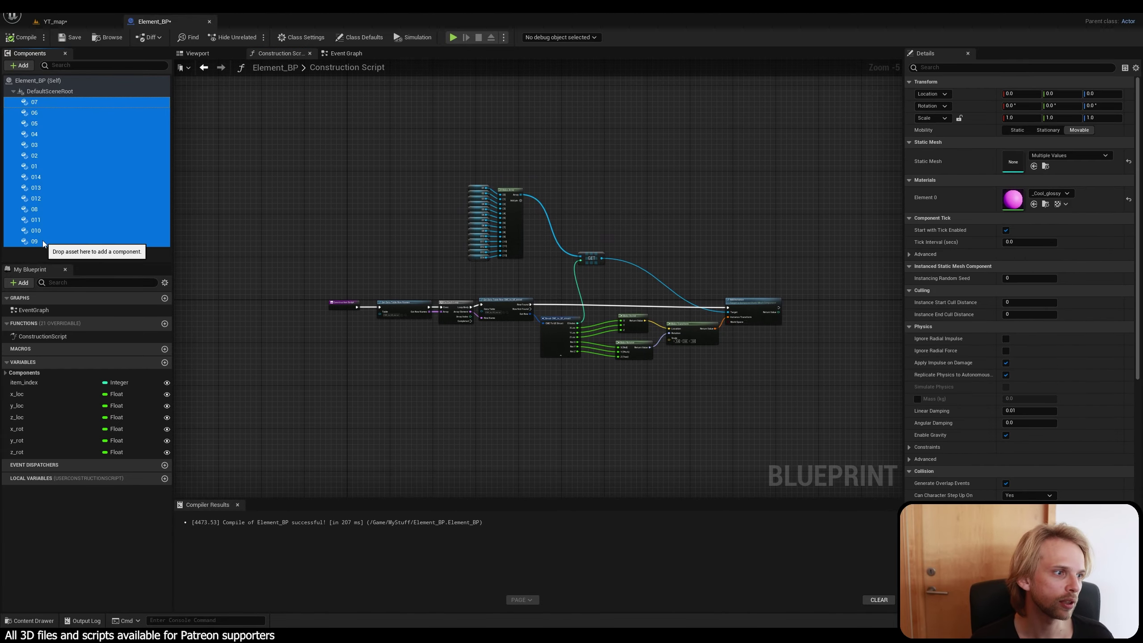
left_click(556, 140)
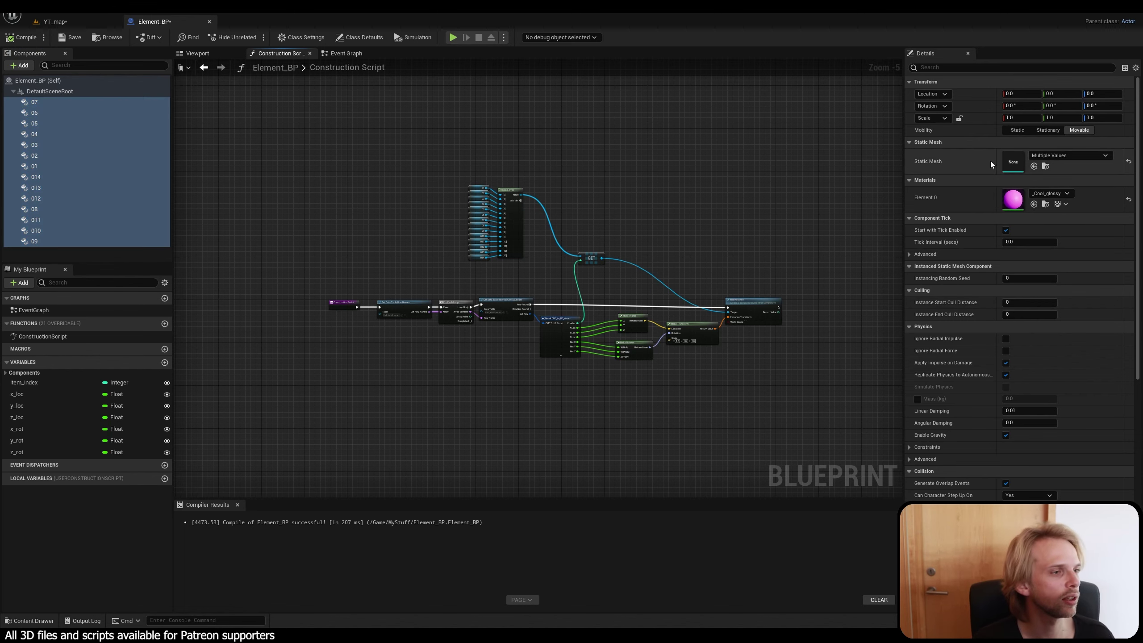
left_click(139, 157)
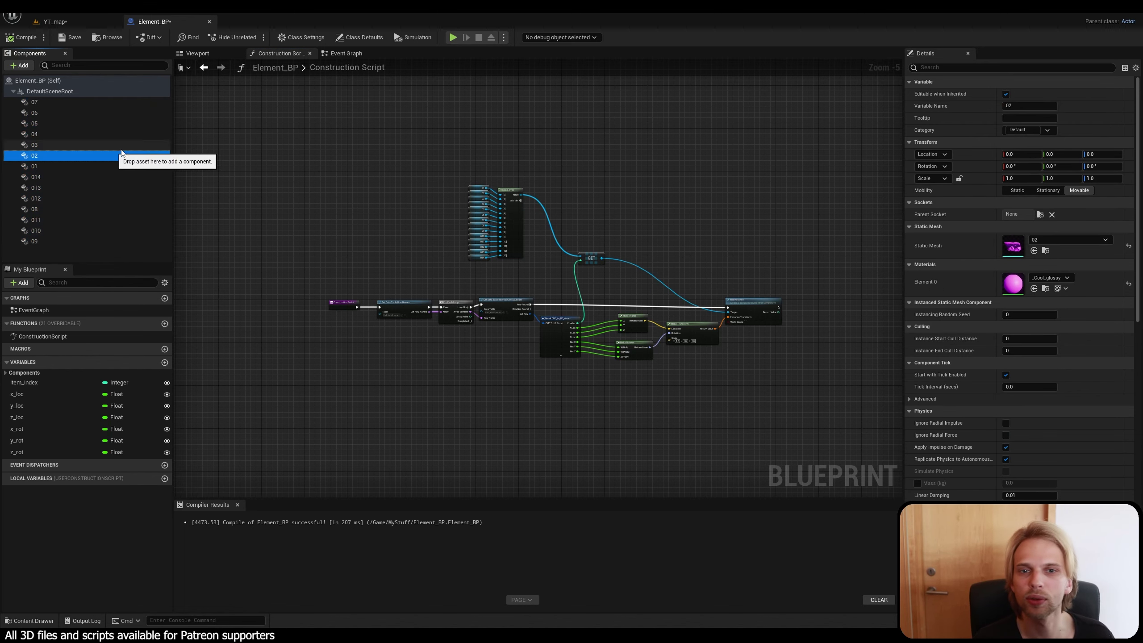
Reopen the _Cool_glossy material from the YT_map level to review its graph, close it and return to the level.
left_click(71, 23)
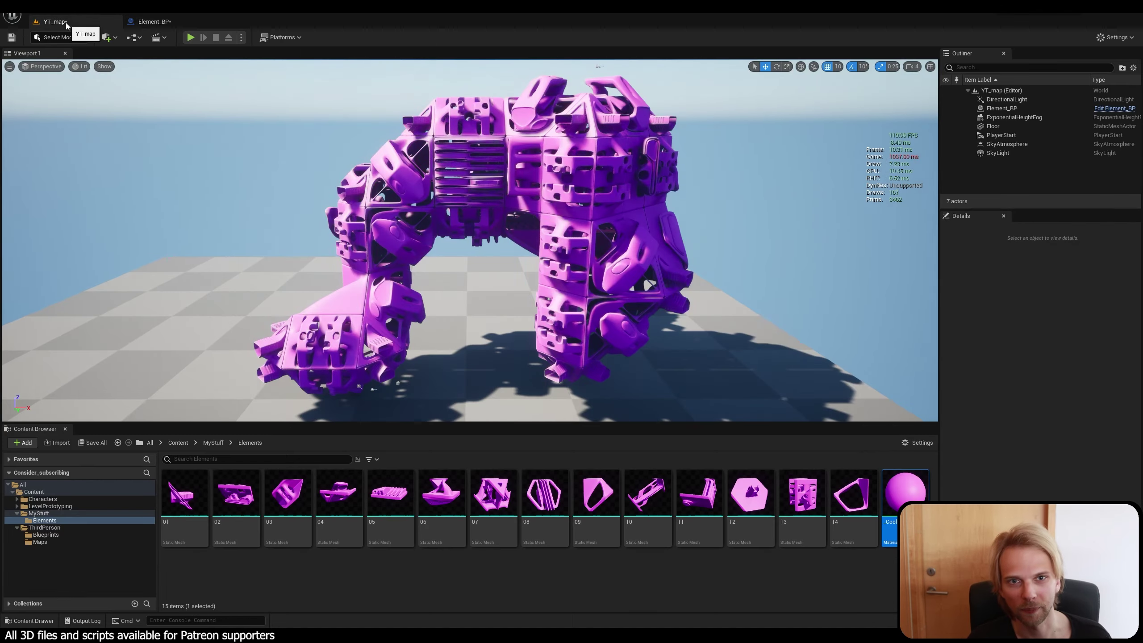
double_click(903, 498)
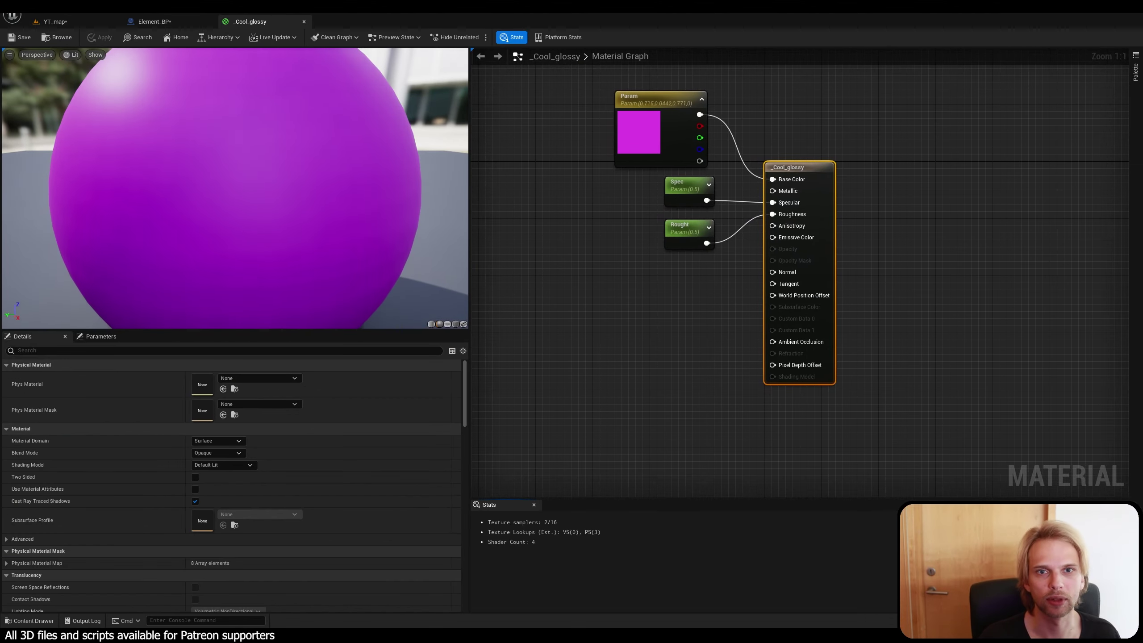
left_click(304, 22)
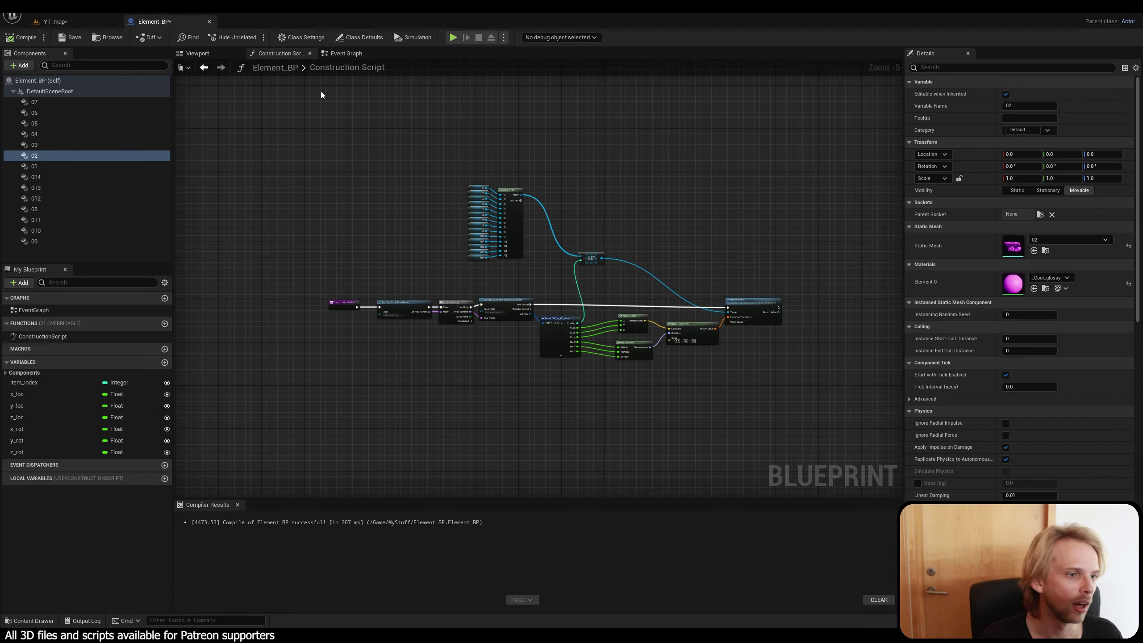
left_click(72, 21)
Create a material instance of _Cool_glossy in the Elements folder and name it Shiny_paint.
right_click(909, 498)
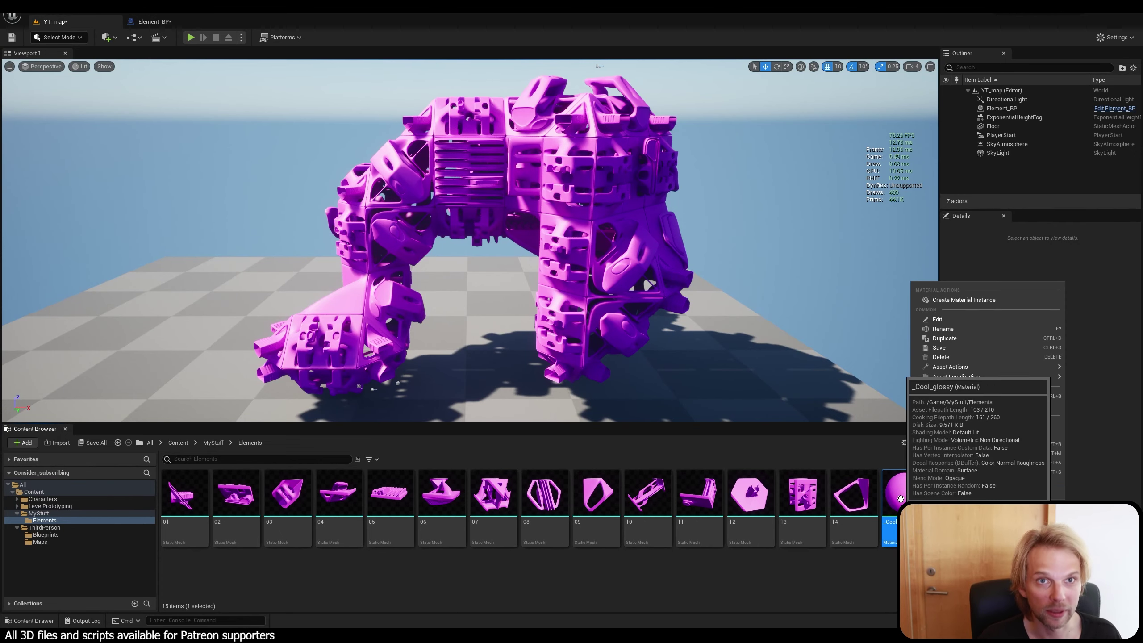
left_click(959, 300)
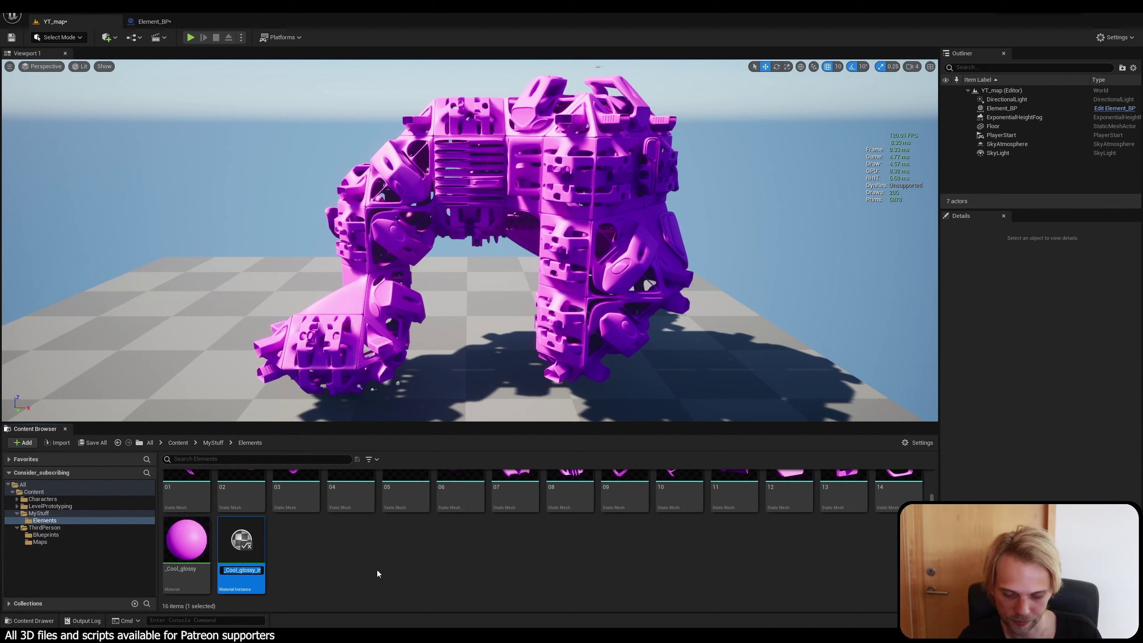
type("S")
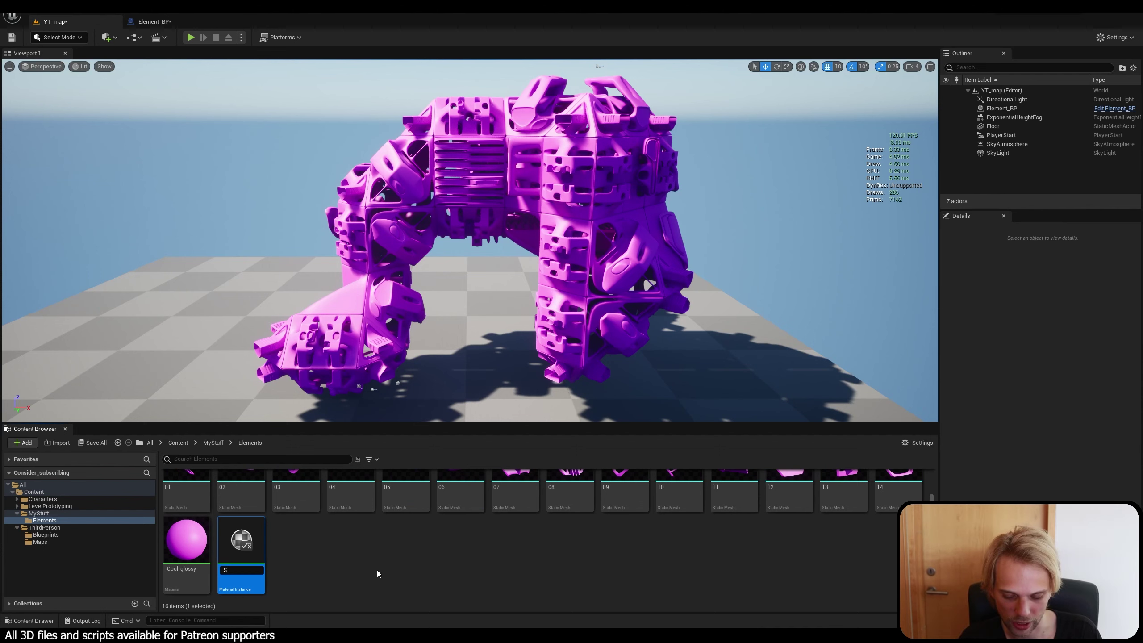
type("hiny_paint")
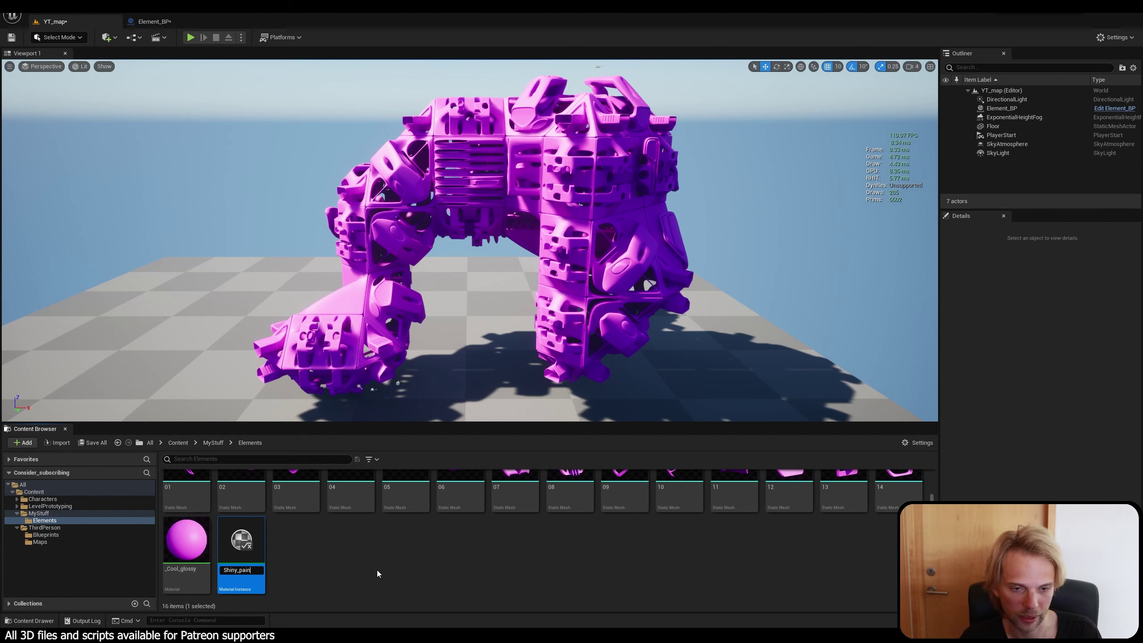
key("Return")
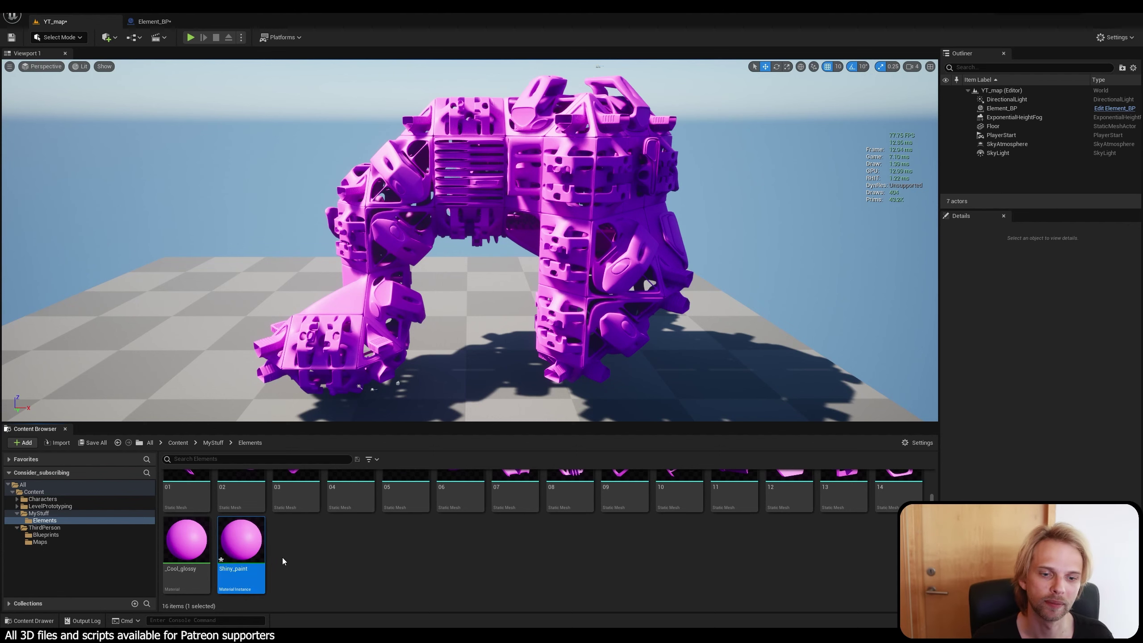
mouse_move(244, 536)
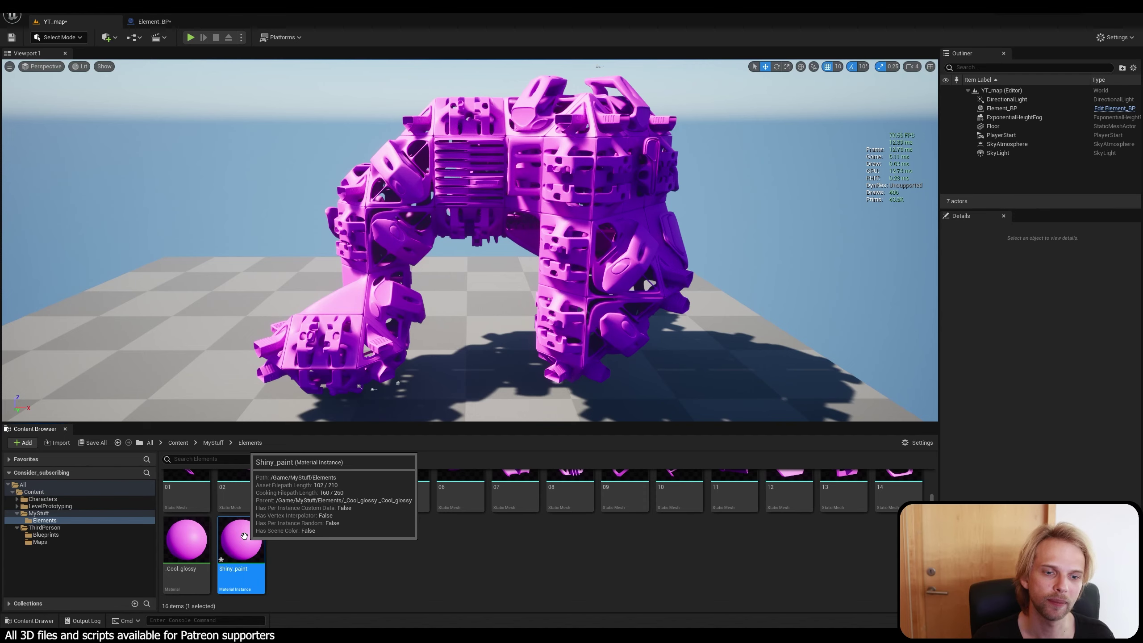
Open Shiny_paint in its own floating editor window, enlarge it and place it over the level with the material thumbnails uncovered.
double_click(244, 536)
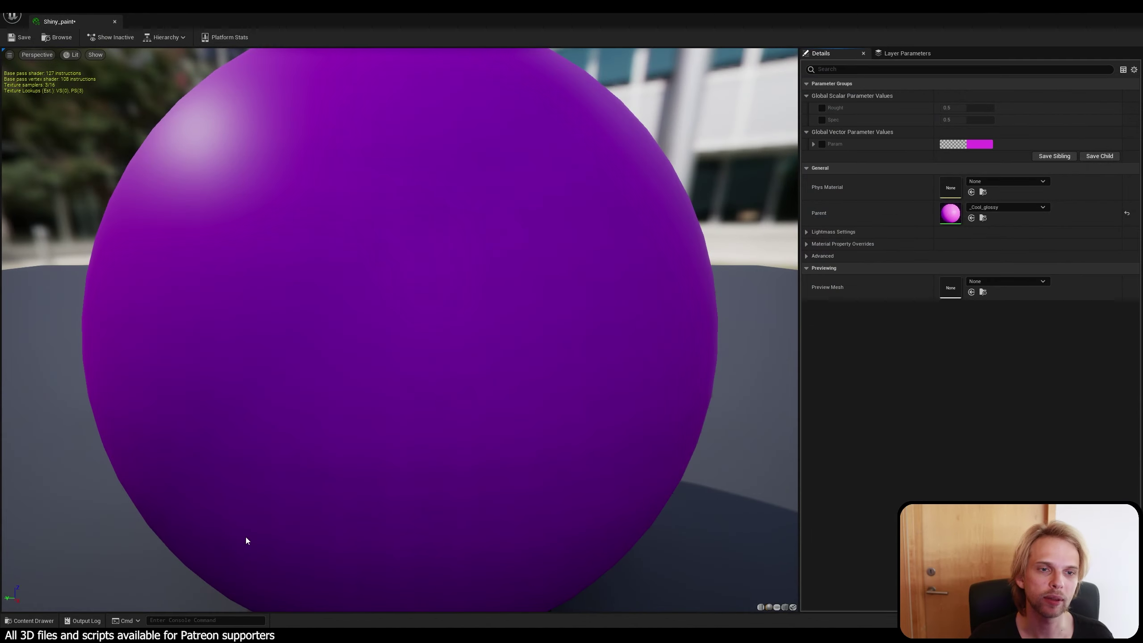
double_click(76, 23)
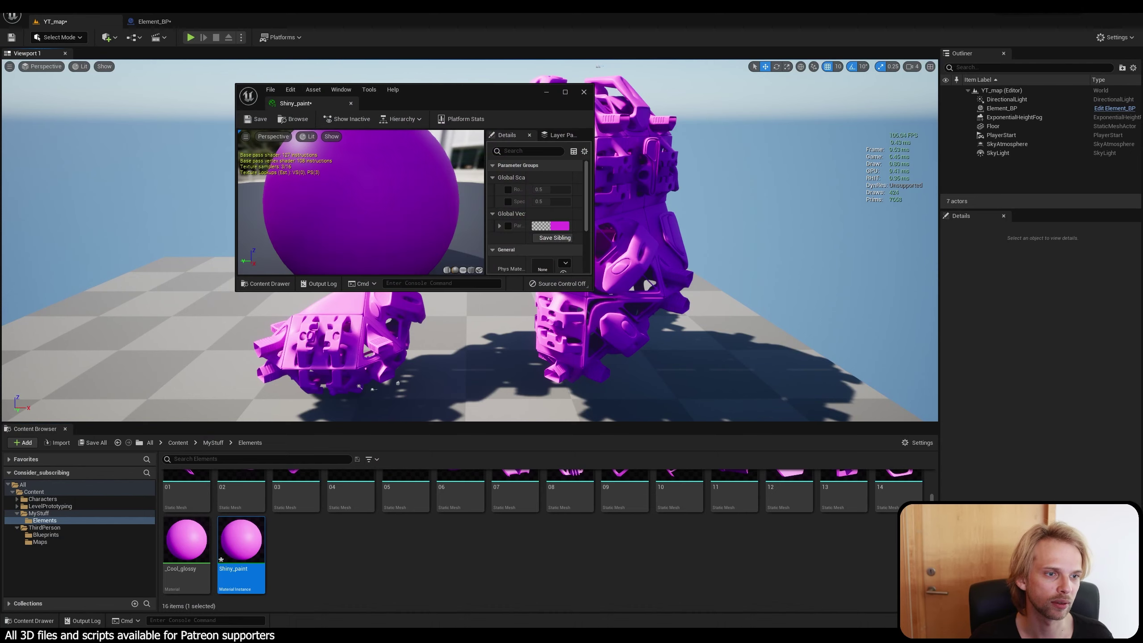
left_click(594, 293)
left_click_drag(592, 290, 907, 503)
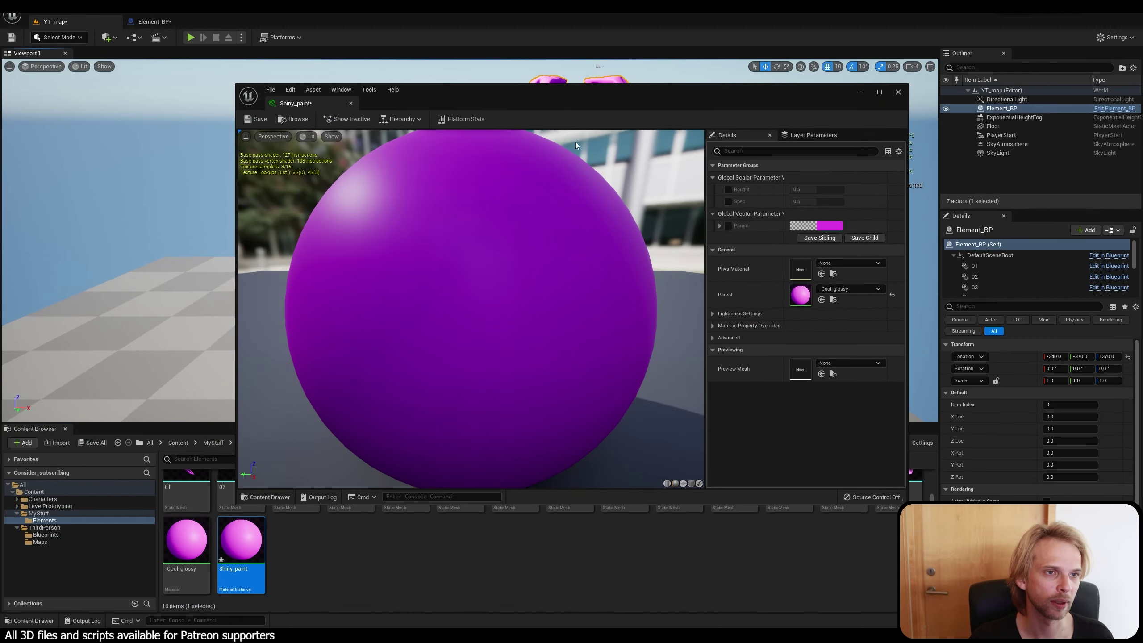
left_click_drag(541, 96, 398, 57)
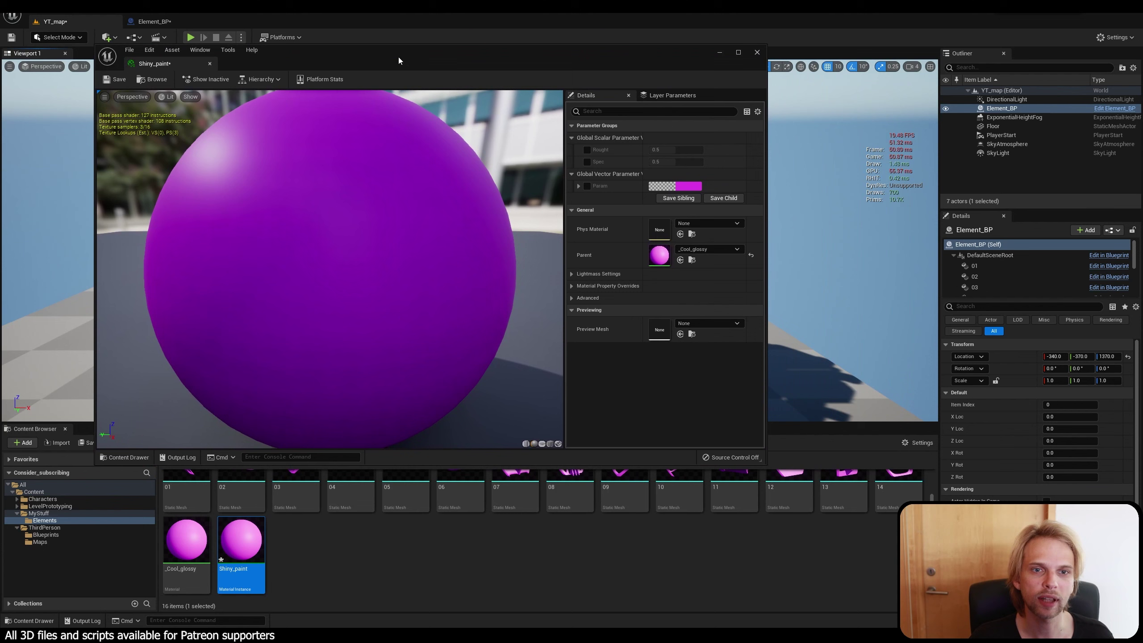
Enable the Rough, Spec and Param parameter overrides in Shiny_paint.
left_click(553, 567)
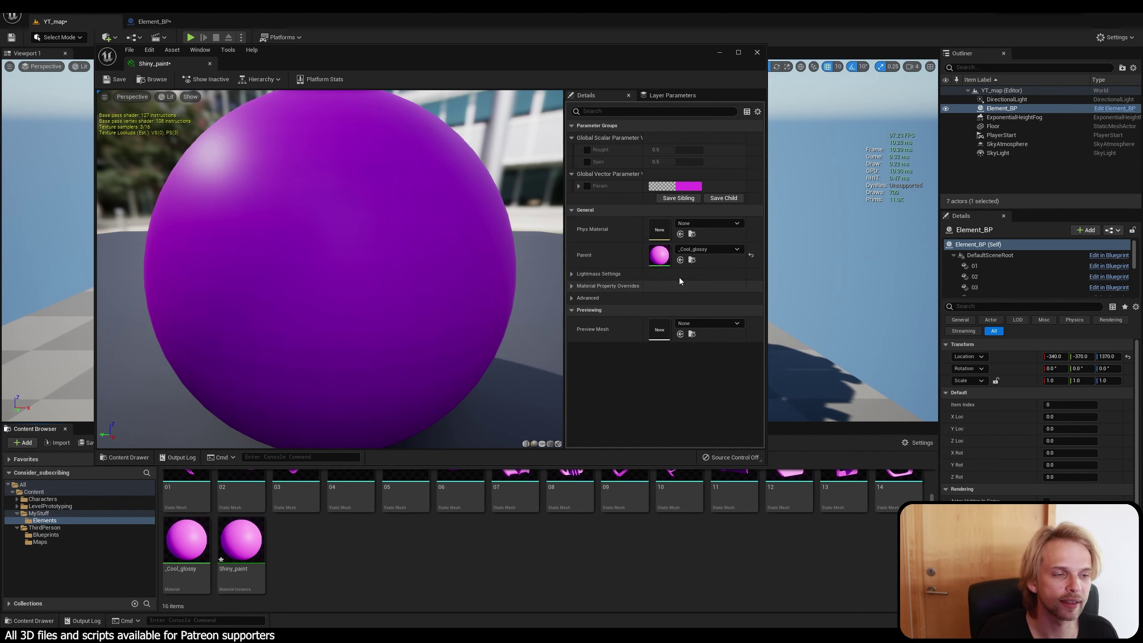
left_click(587, 162)
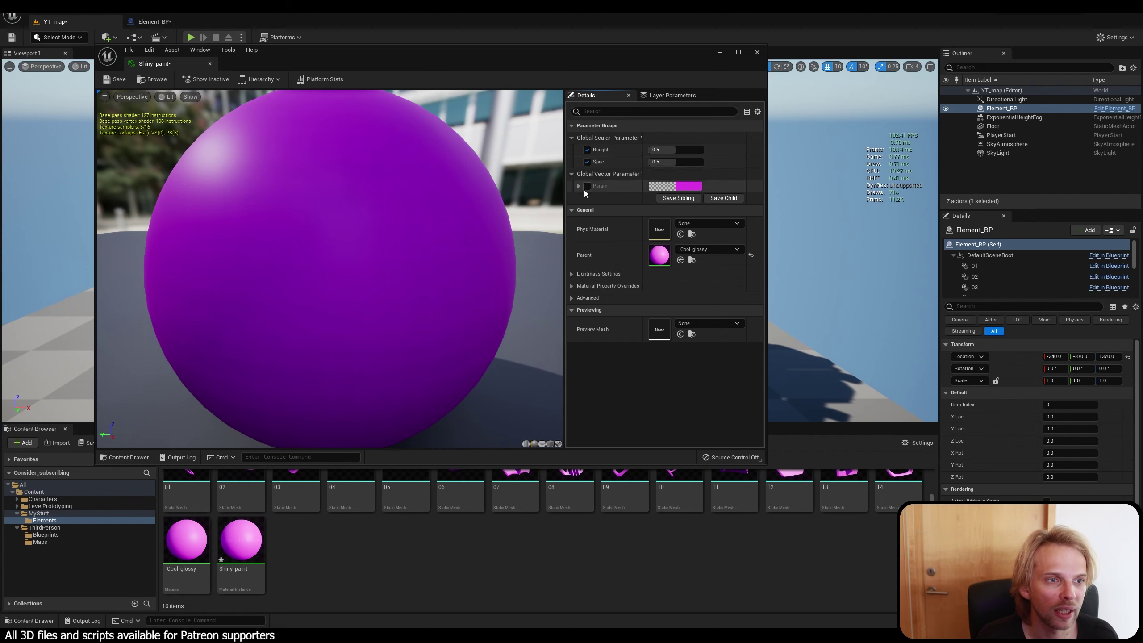
left_click(587, 186)
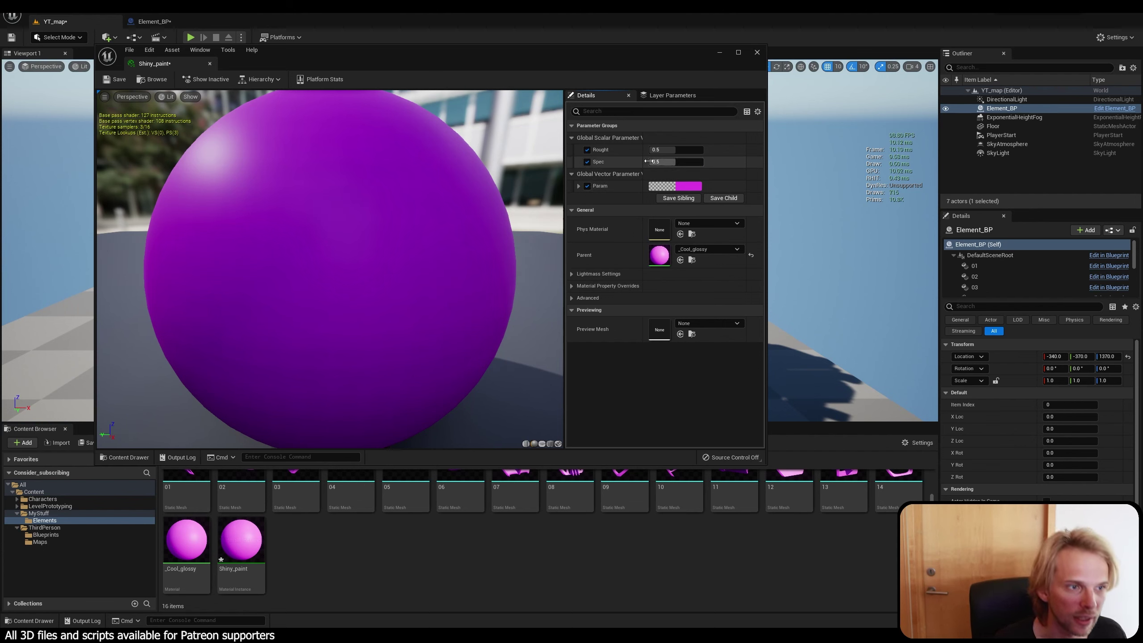
Try a different Param colour for Shiny_paint and cancel the colour change.
left_click(689, 185)
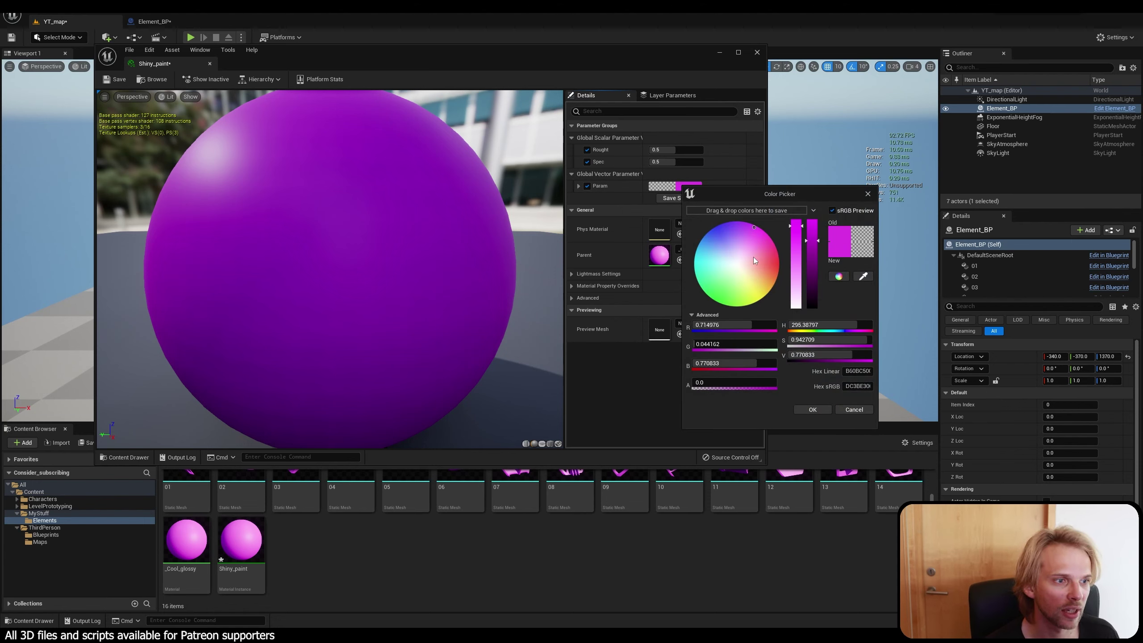
left_click_drag(754, 257, 733, 234)
left_click(845, 408)
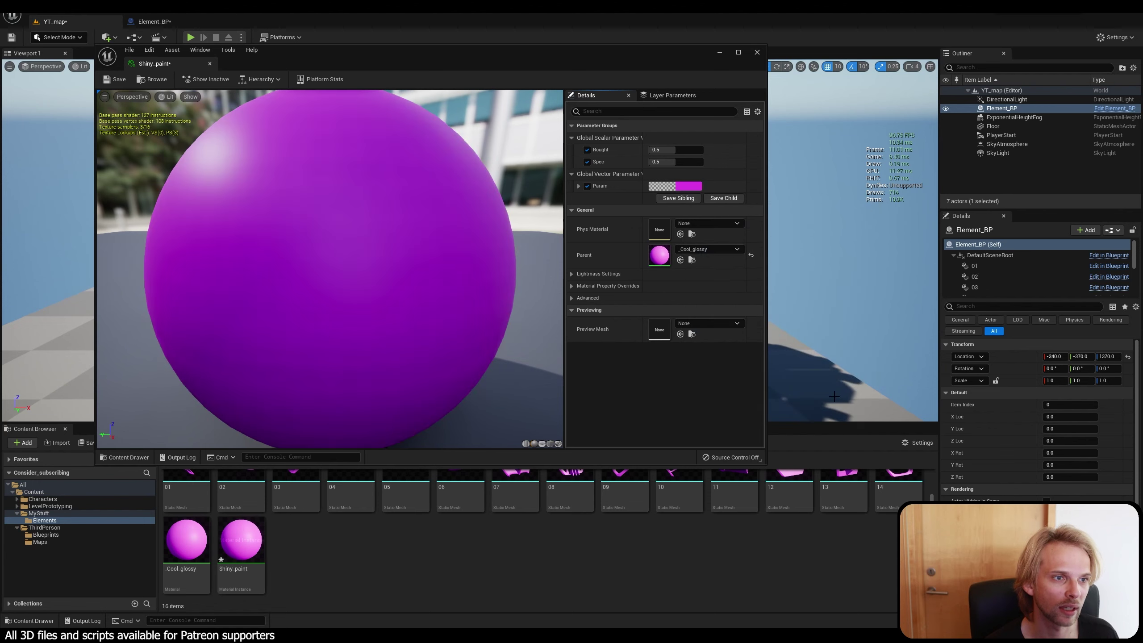
Try a Spec of 0.352 and a Rough of 0.0 on Shiny_paint and set both back to 0.5.
mouse_move(659, 163)
left_mouse_down()
mouse_move(654, 151)
mouse_move(666, 157)
left_mouse_up()
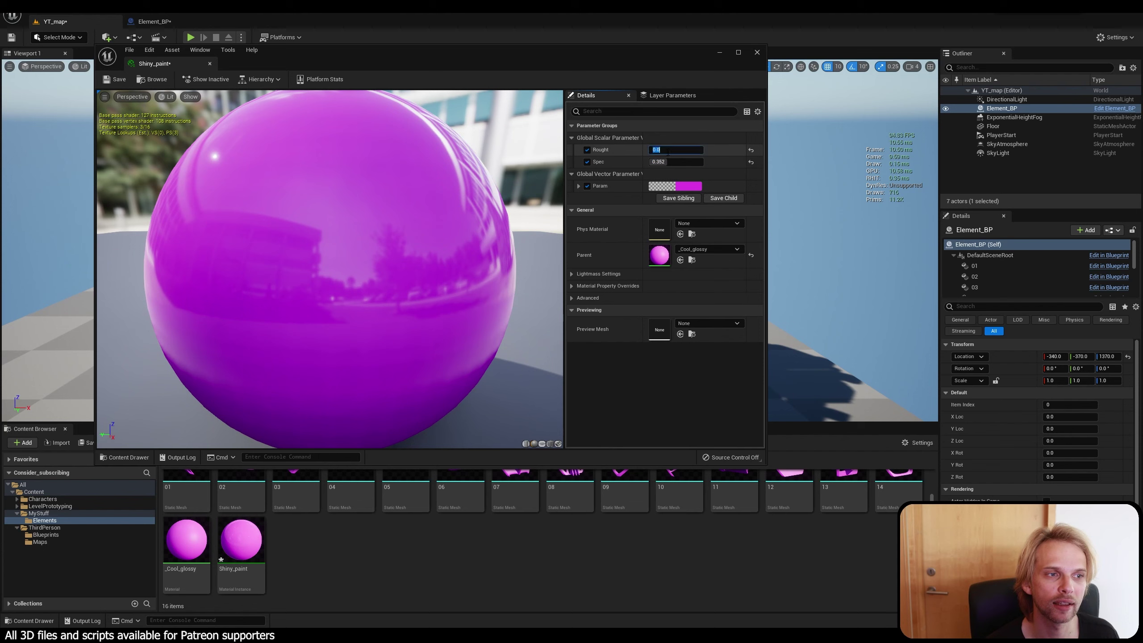
left_click(668, 152)
type("0.5")
key("Return")
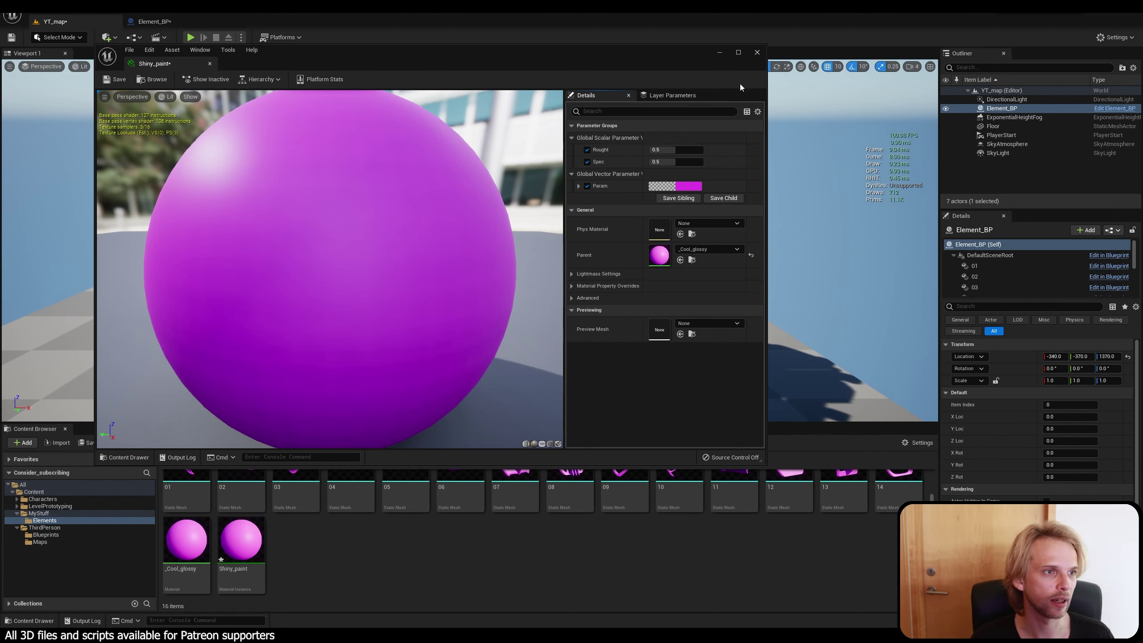
Create a second material instance of _Cool_glossy in the Elements folder and name it Shiny_dark_paint.
right_click(191, 543)
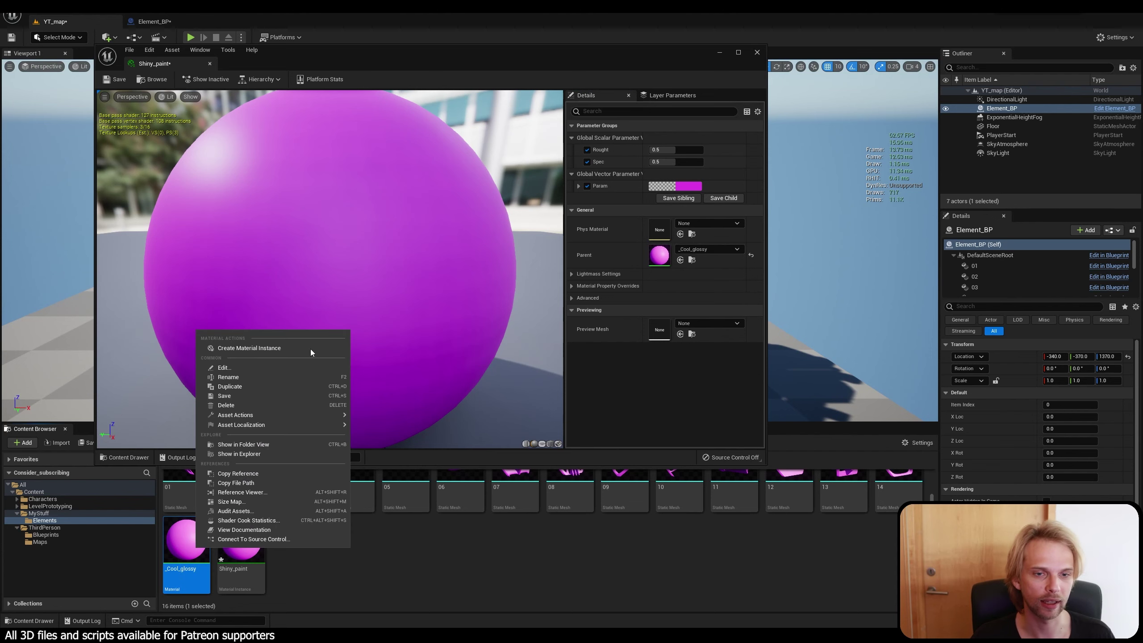
left_click(296, 349)
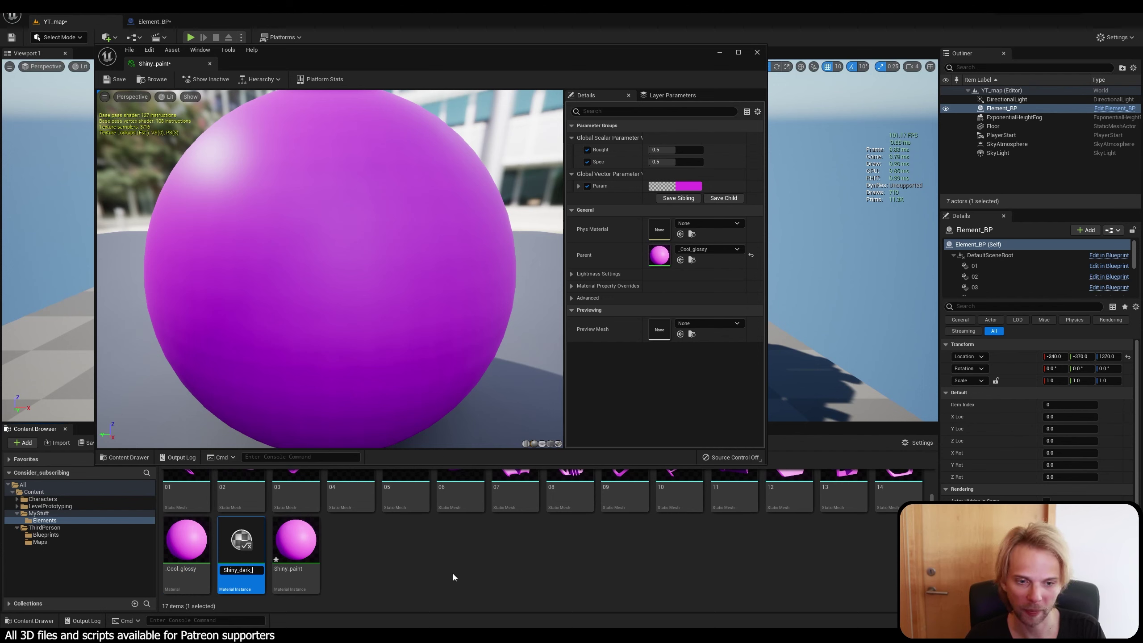
type("nt")
key("Return")
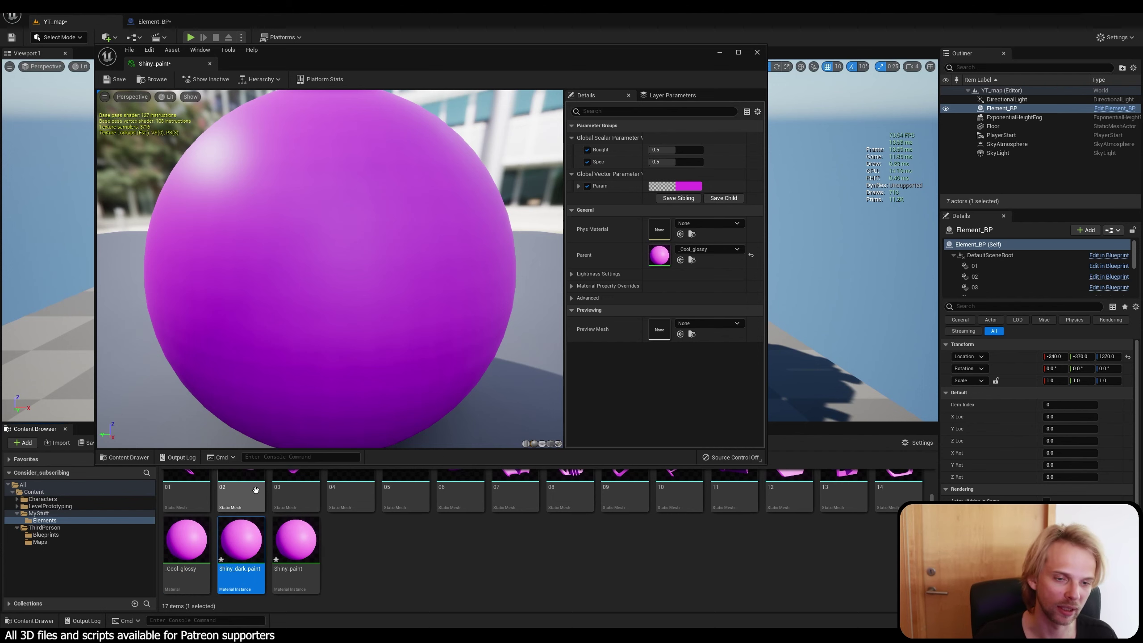
Open Shiny_dark_paint in a separate, enlarged editor window beside the Shiny_paint preview.
double_click(243, 536)
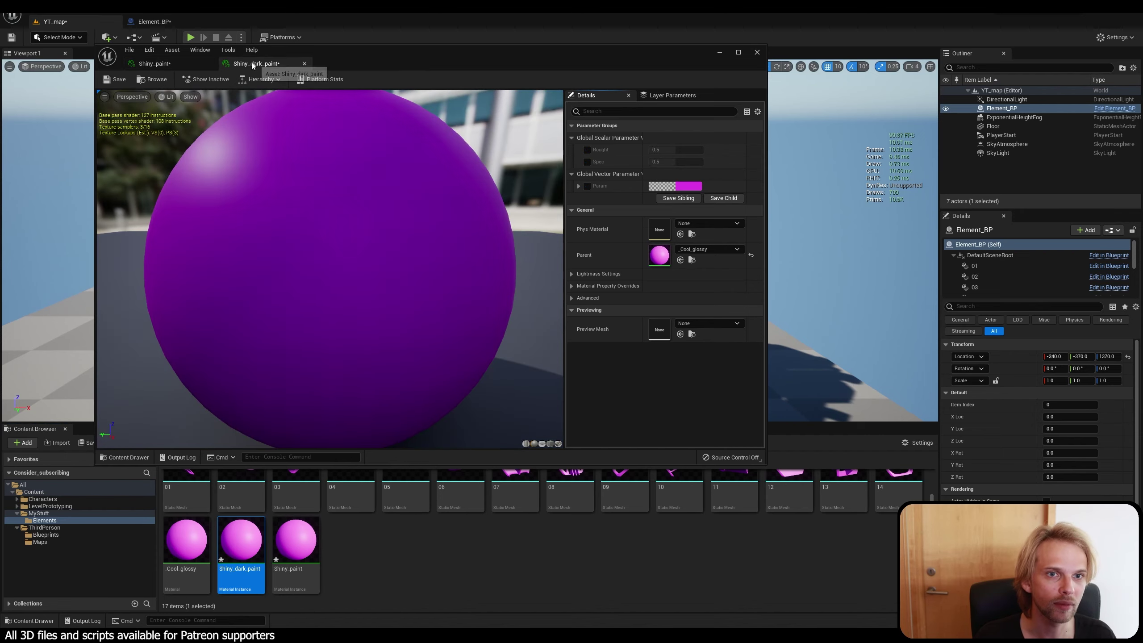
left_click_drag(253, 66, 527, 96)
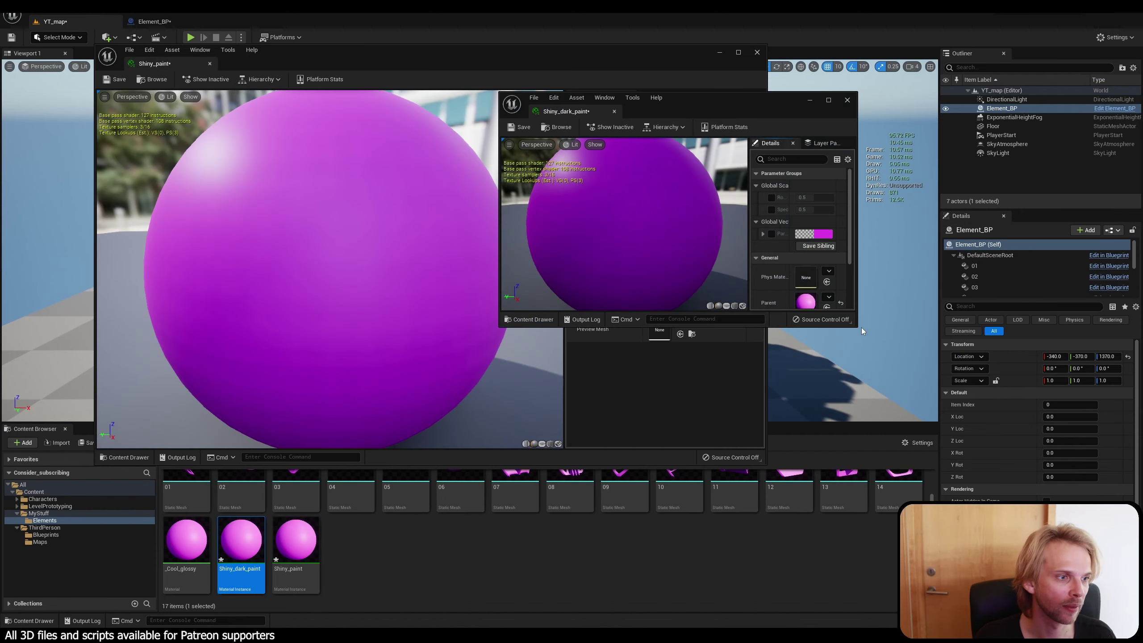
left_click_drag(861, 327, 938, 499)
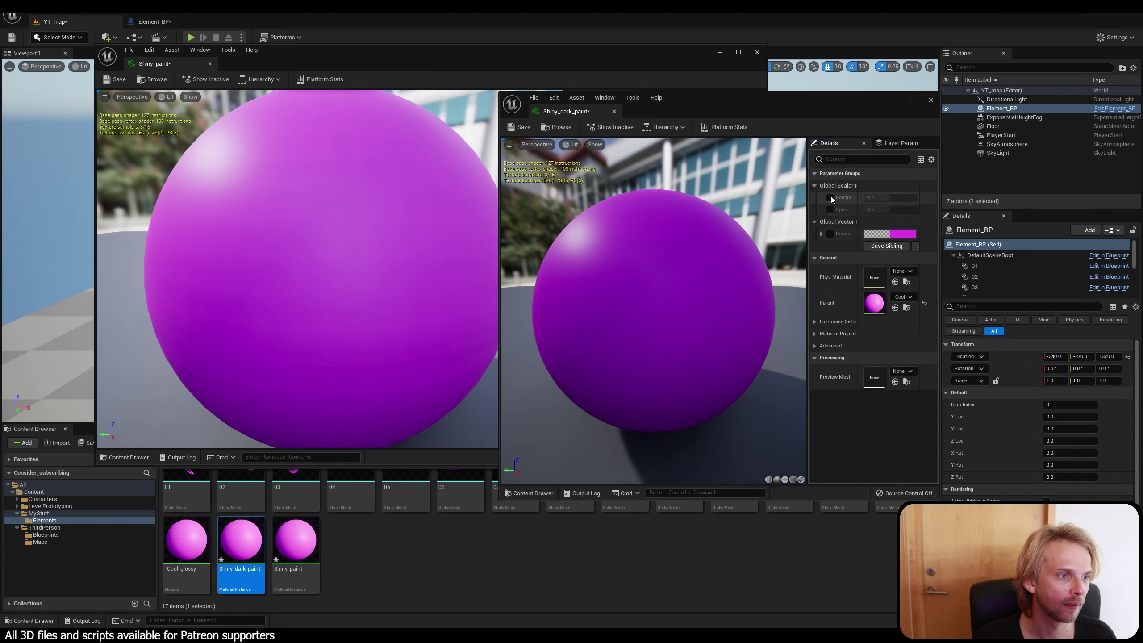
Enable the Rough, Spec and Param overrides in Shiny_dark_paint and darken the Param colour to a value of about 0.21.
left_click(830, 210)
left_click(830, 233)
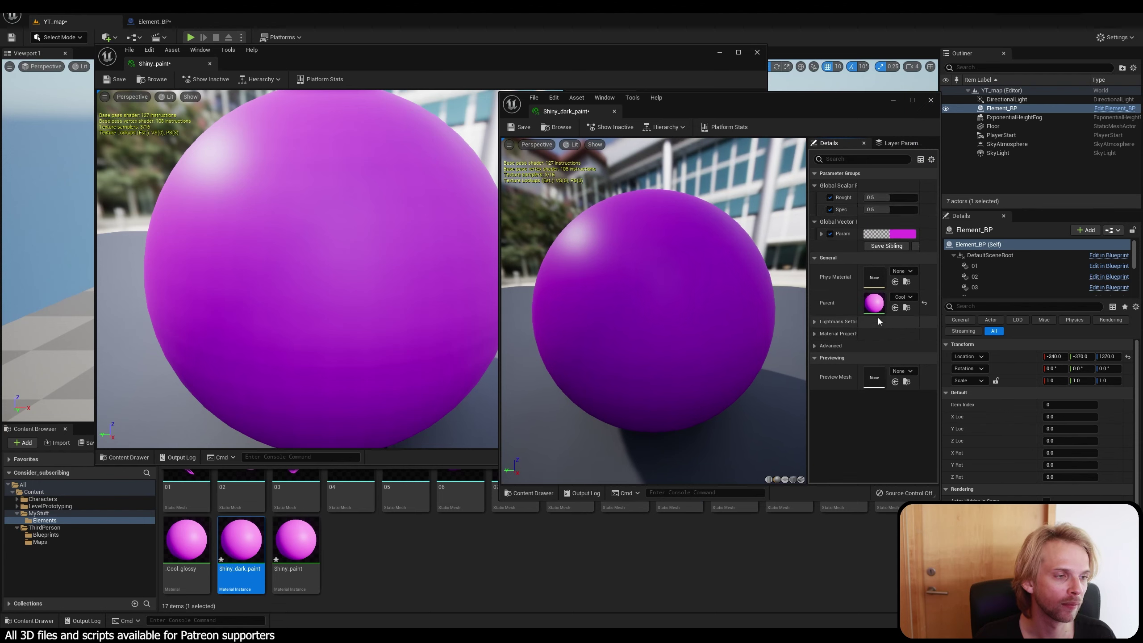
left_click(908, 235)
left_click_drag(1030, 338, 1037, 350)
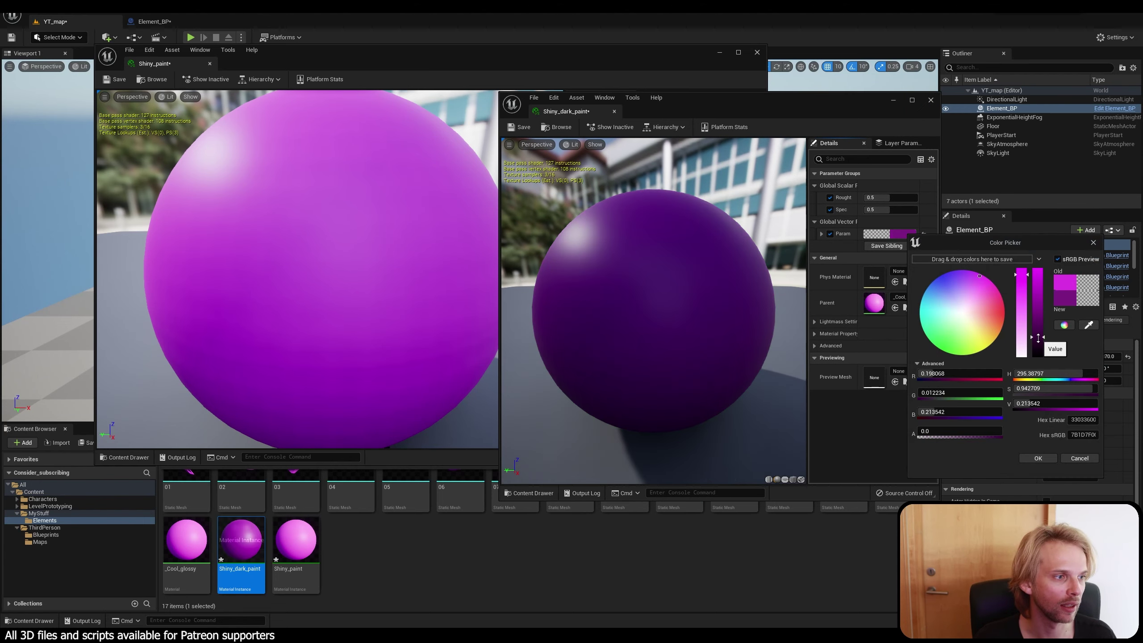
left_click(1038, 458)
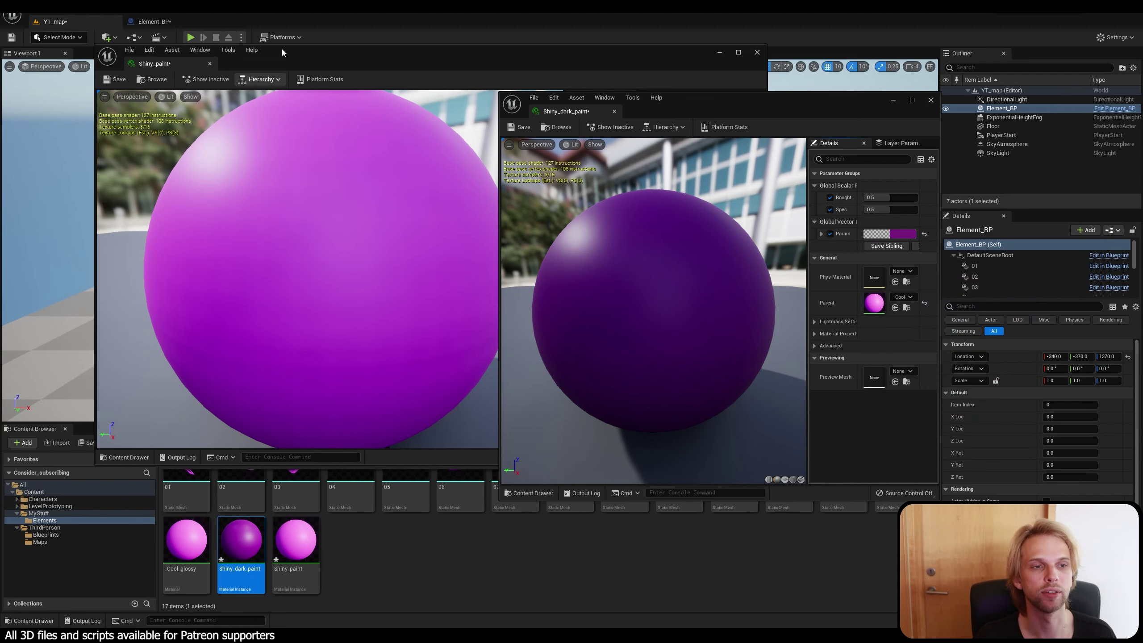
left_click(314, 51)
left_click(823, 116)
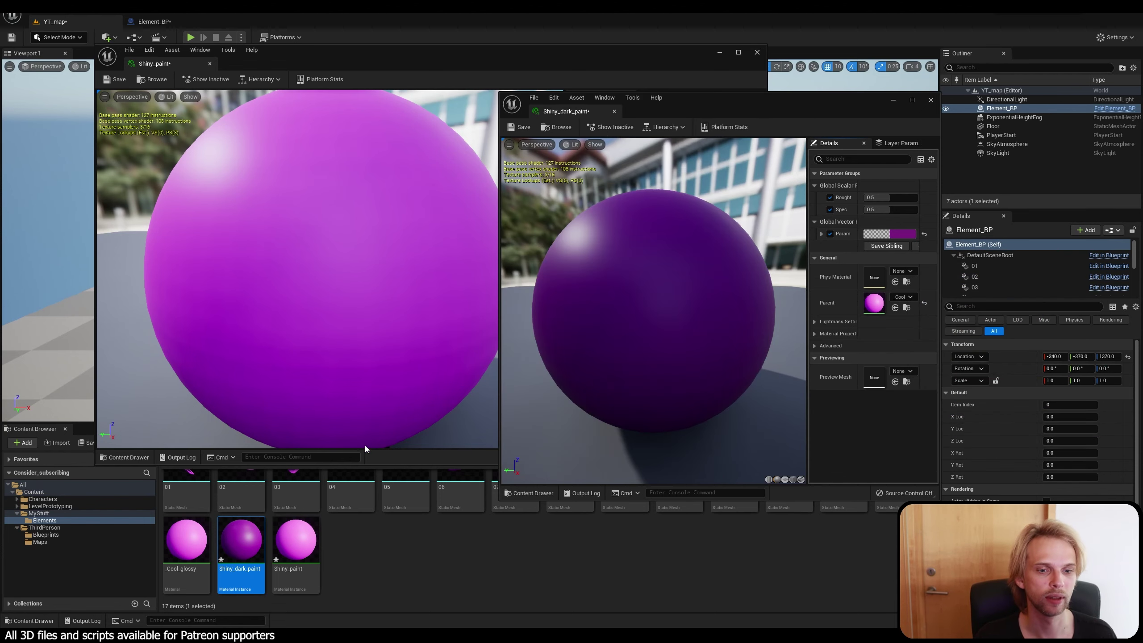
left_click(187, 537)
left_click(252, 541)
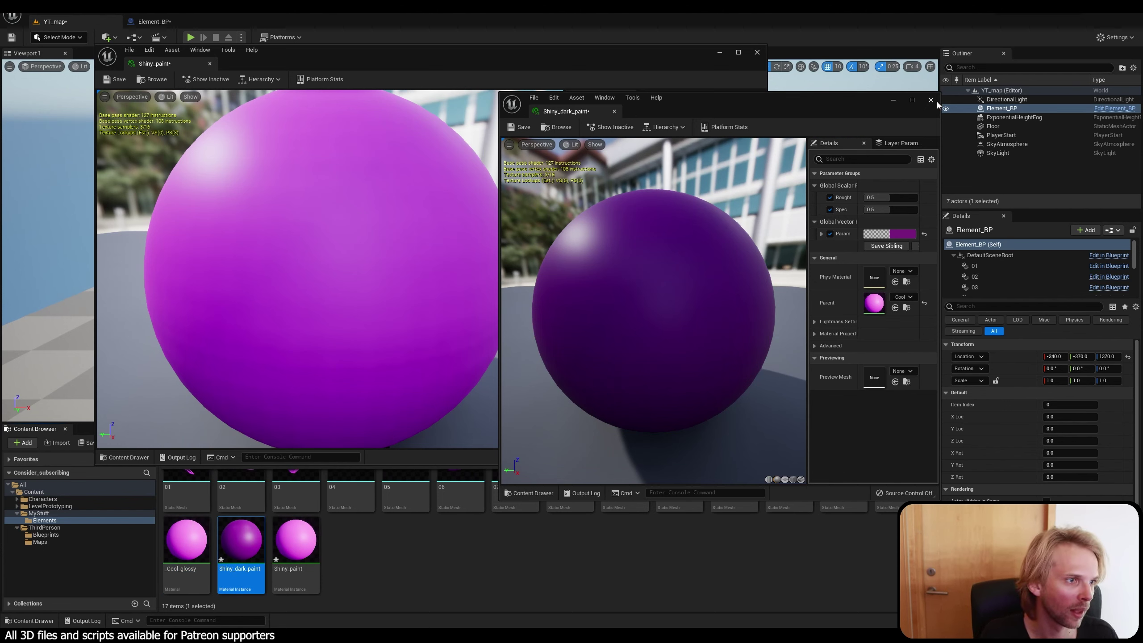
Set Rough to 0.0 and Spec to 1.0 in Shiny_dark_paint and close its editor.
mouse_move(888, 213)
left_mouse_down()
mouse_move(920, 210)
mouse_move(920, 198)
mouse_move(693, 362)
left_mouse_up()
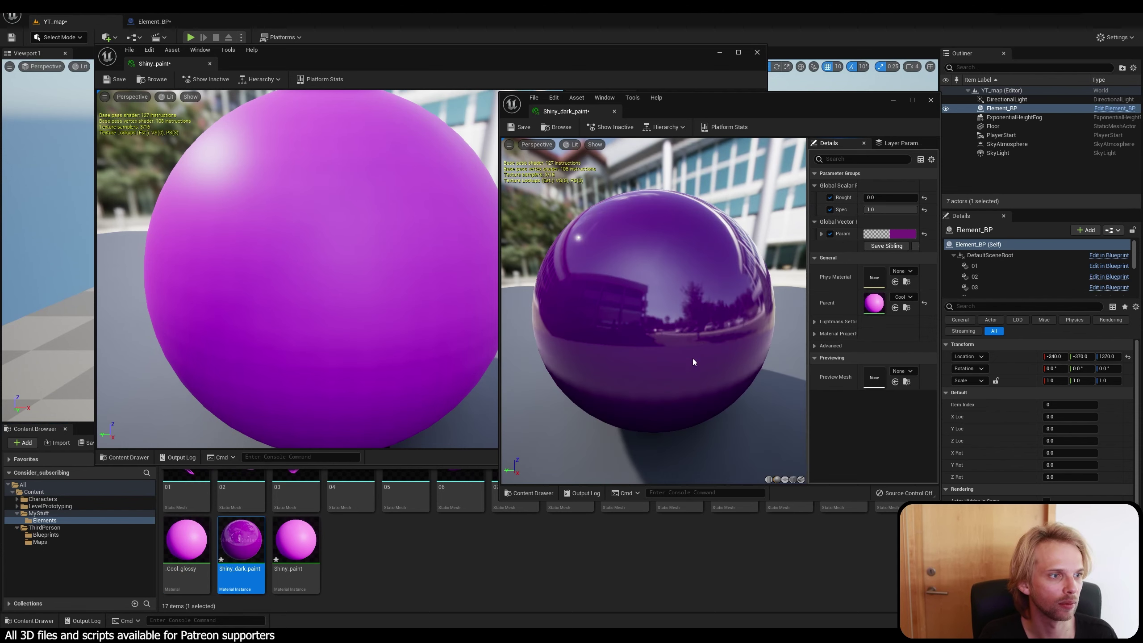
left_click(505, 557)
left_click(931, 100)
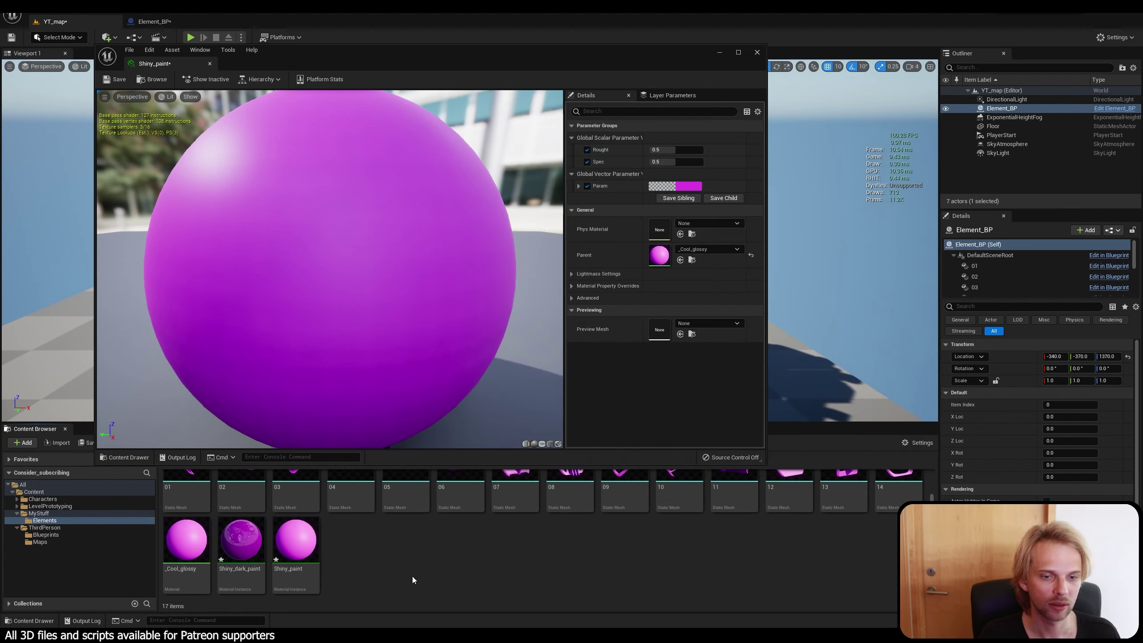
Delete the Shiny_dark_paint material instance from the Elements folder.
left_click(241, 543)
key("Delete")
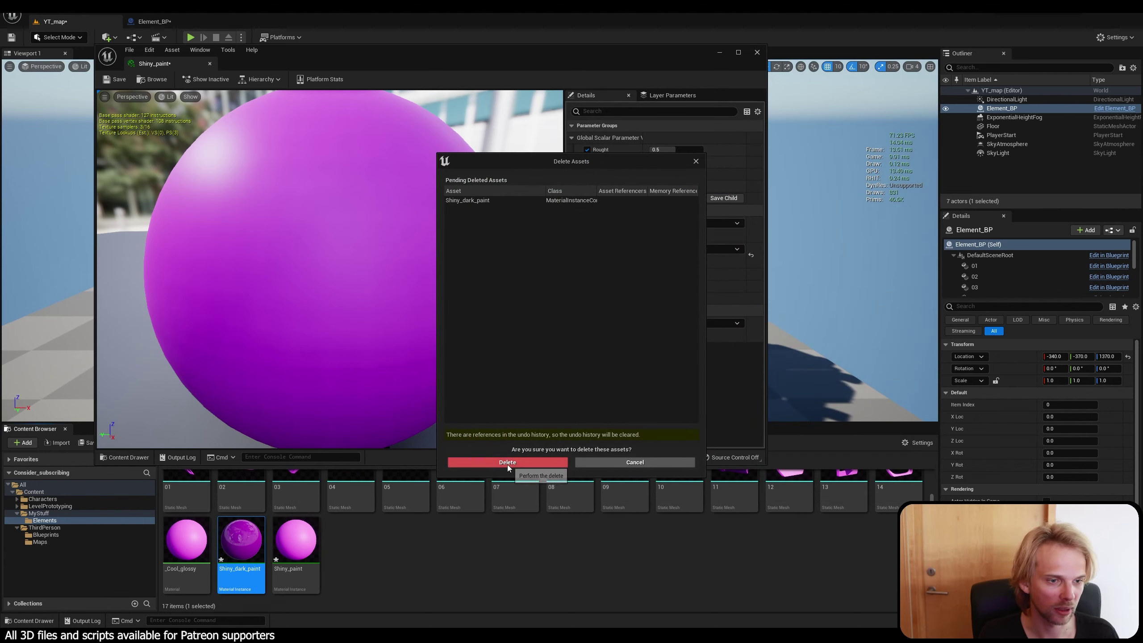
left_click(507, 463)
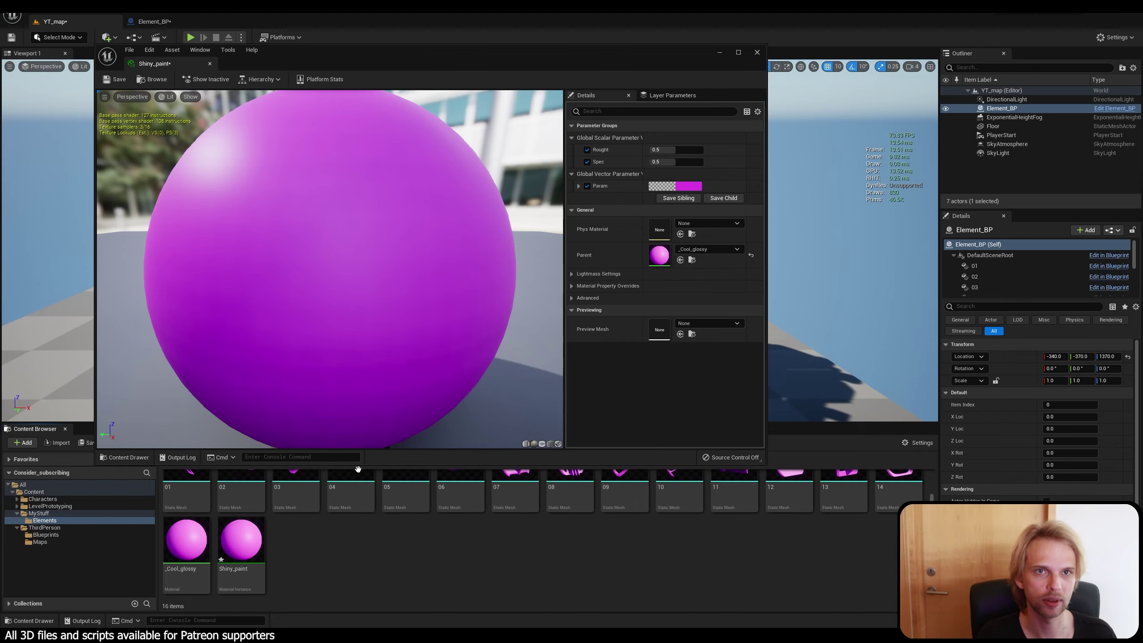
Close the Shiny_paint editor and assign Shiny_paint as the Element 0 material of all mesh components, 07 through 09, in Element_BP.
left_click(757, 52)
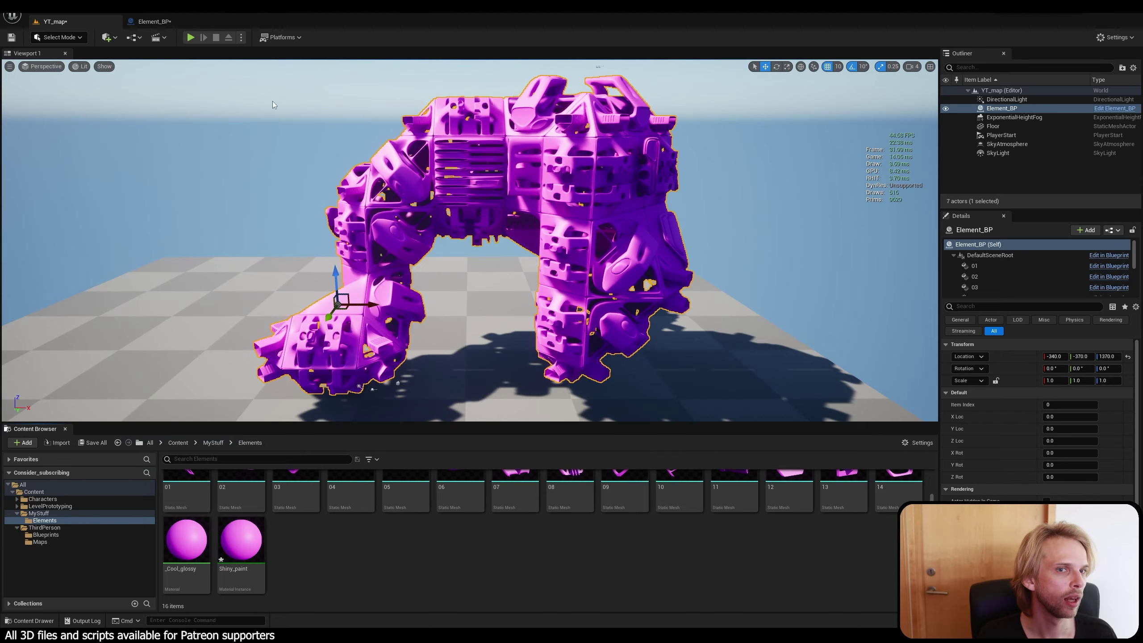
left_click(156, 20)
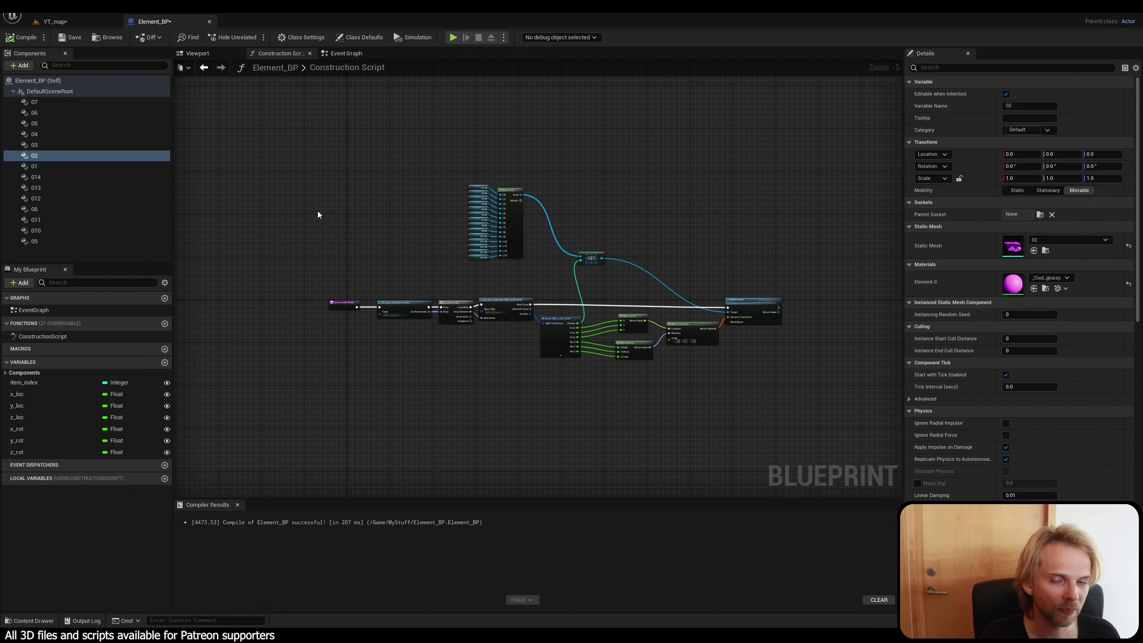
left_click(32, 102)
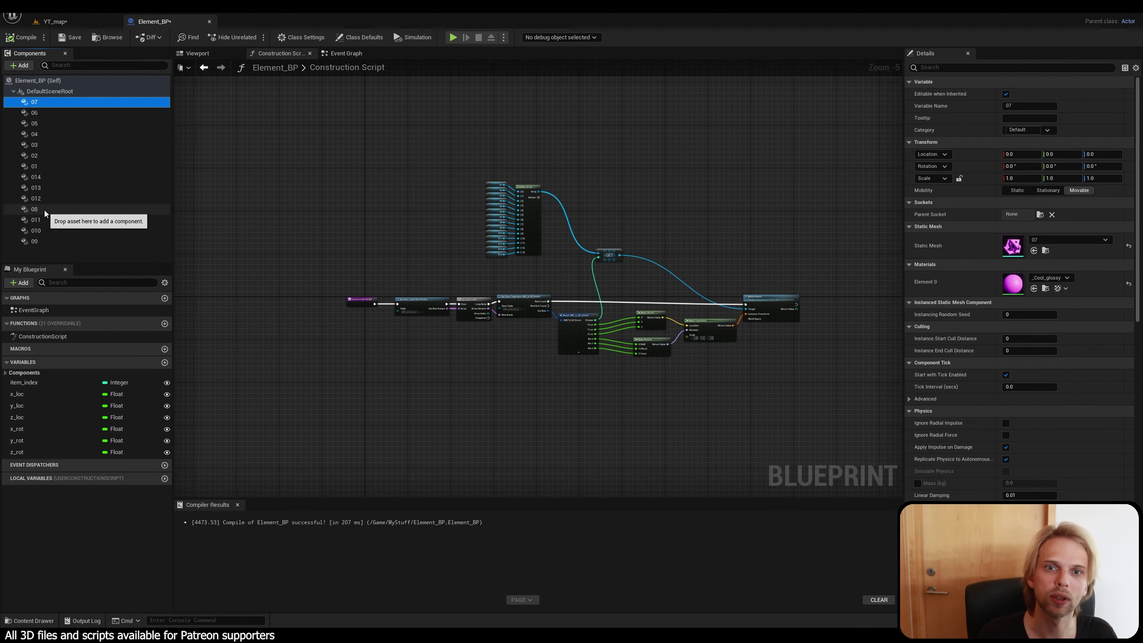
left_click(35, 242, "shift")
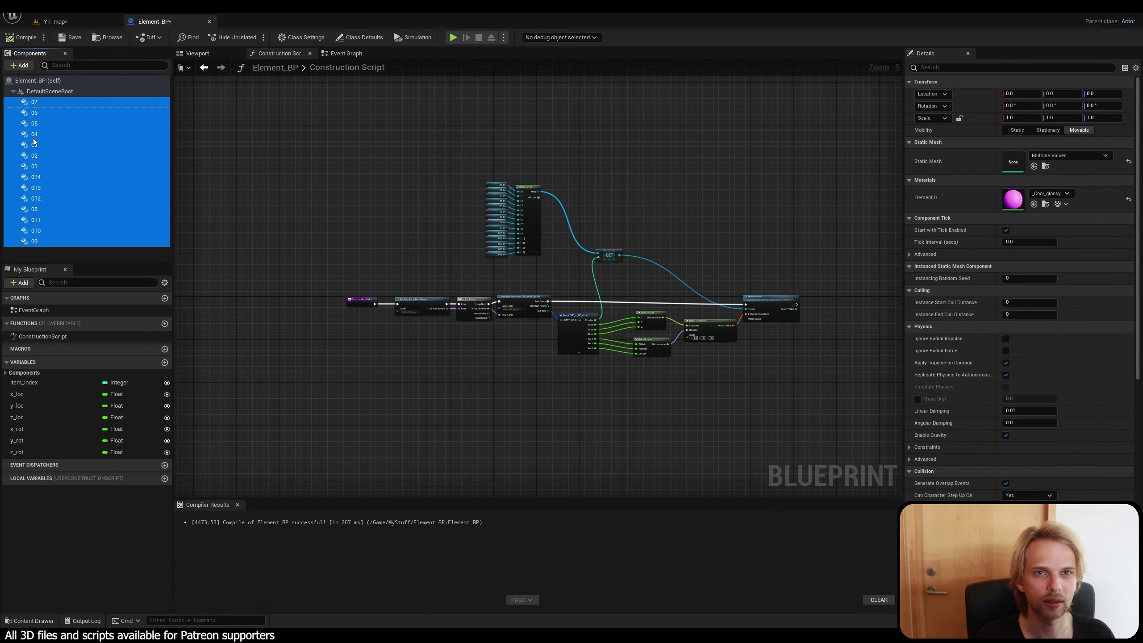
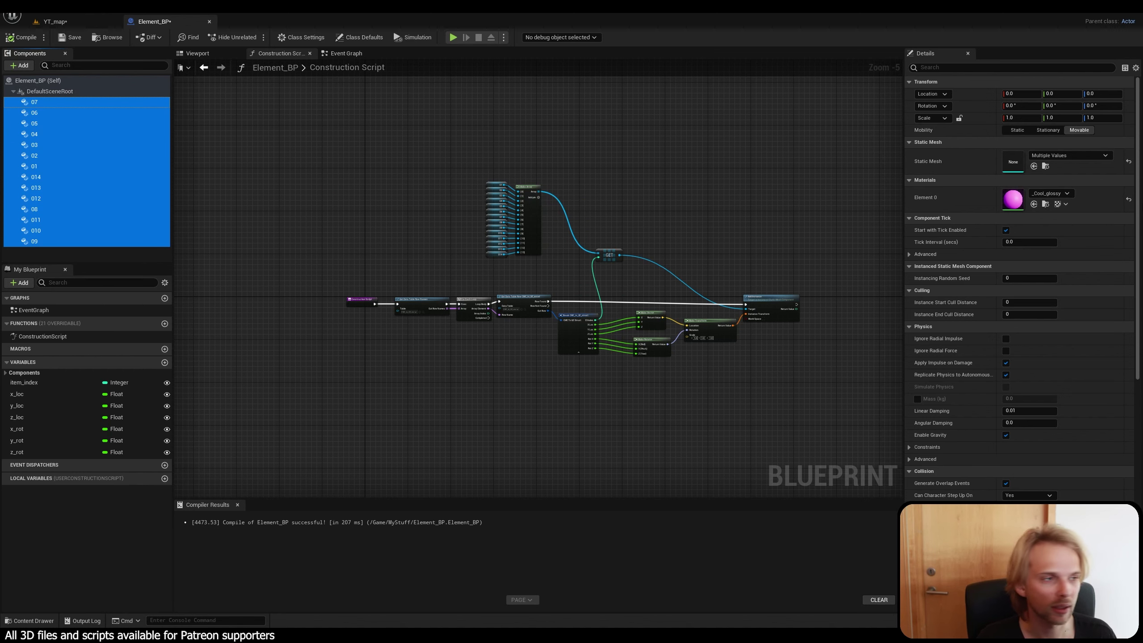
left_click(1065, 195)
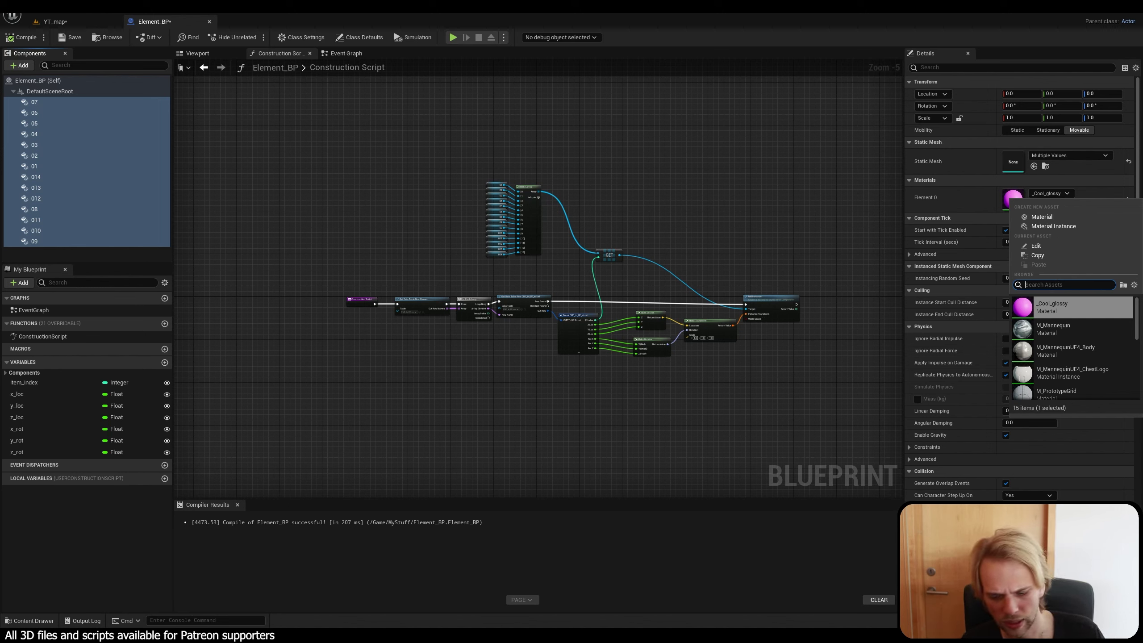
type("shin")
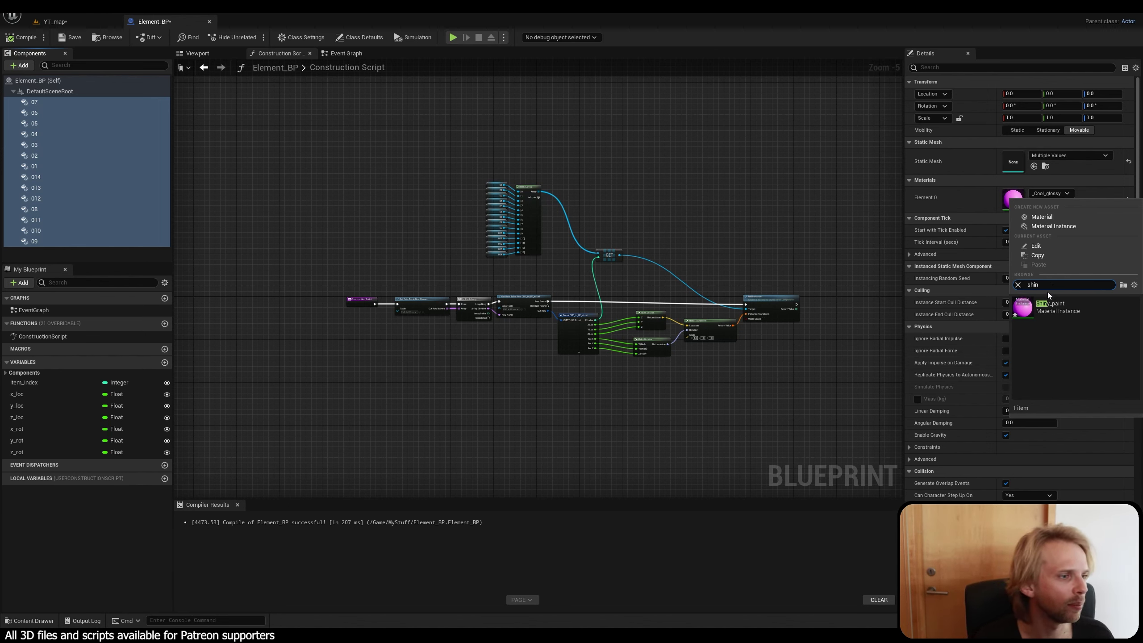
left_click(1046, 311)
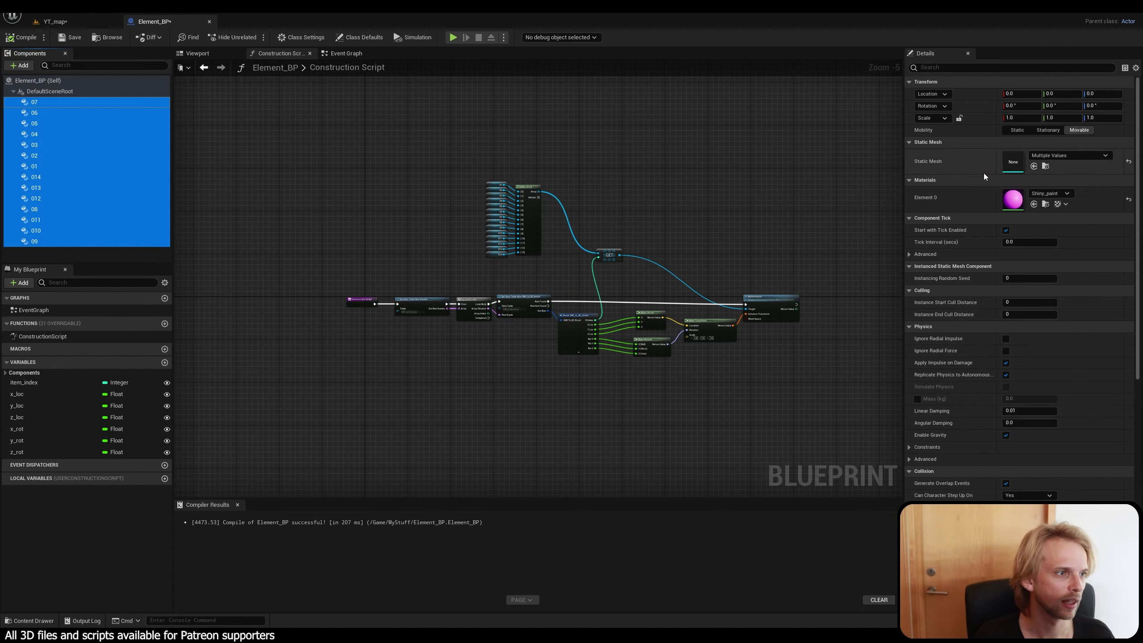
left_click(732, 157)
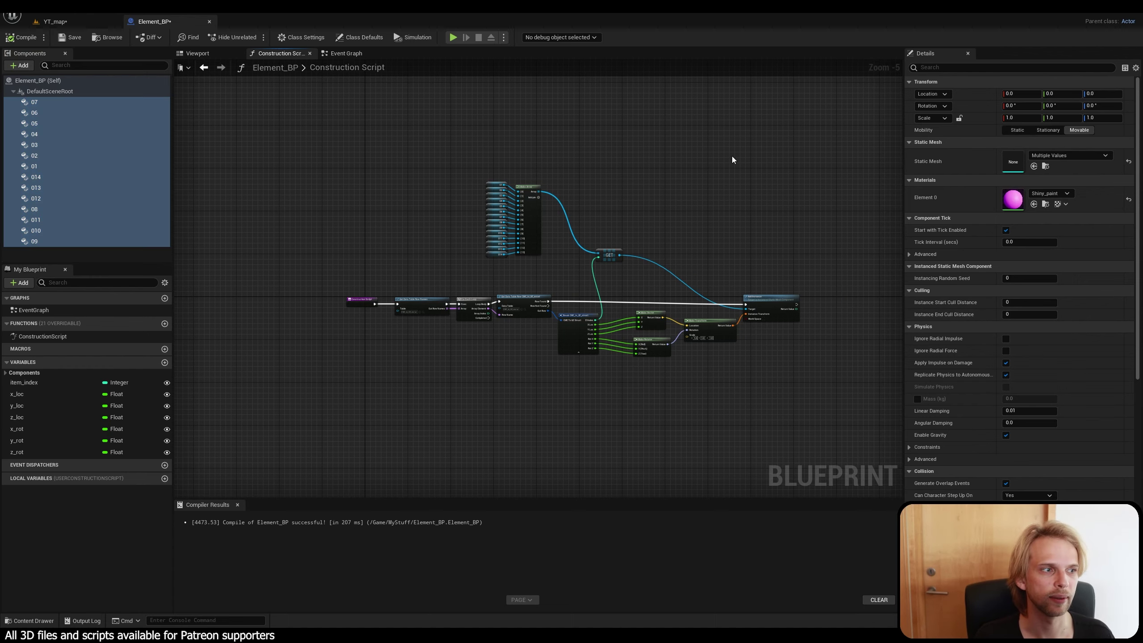
Save the Element_BP blueprint and return to the YT_map level with nothing selected.
left_click(68, 37)
left_click(66, 24)
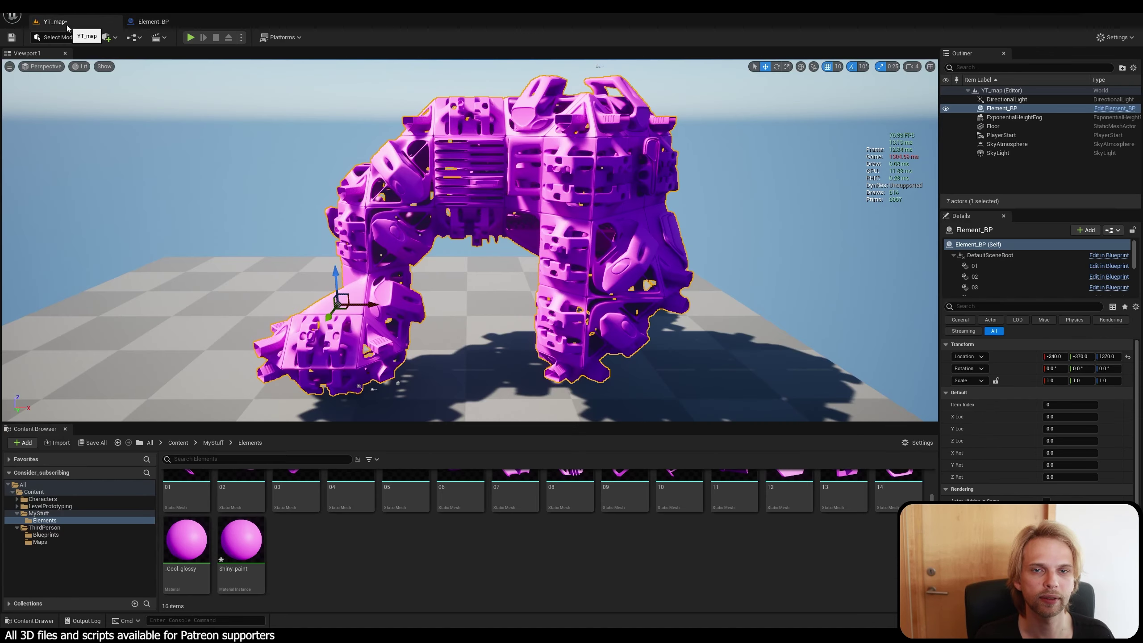
key("Escape")
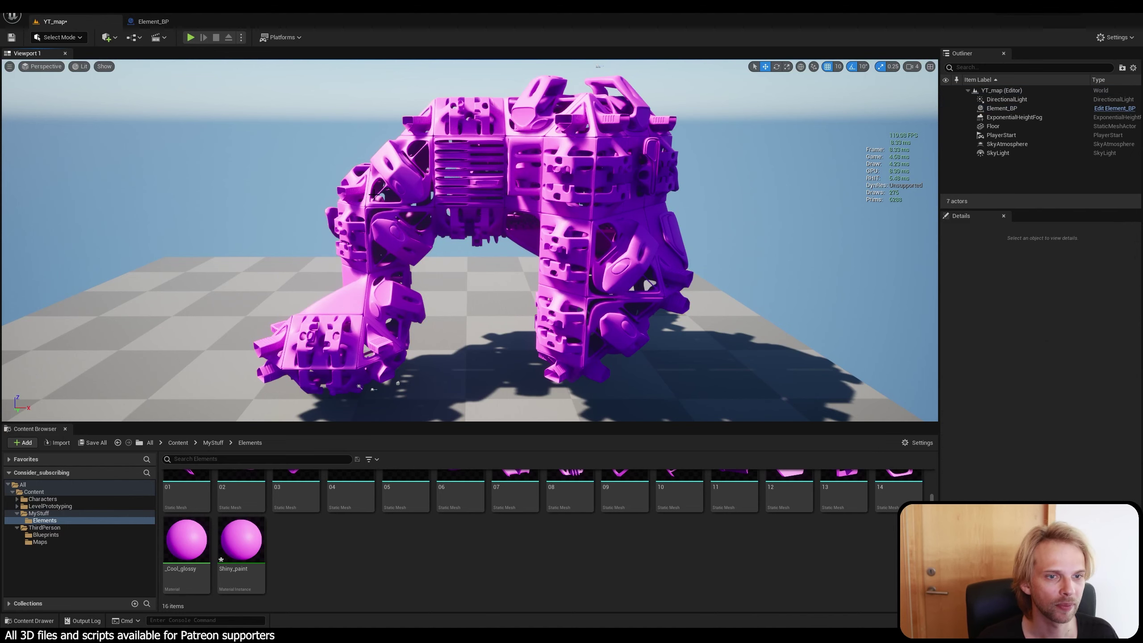
left_click(373, 195)
key("Escape")
mouse_move(374, 195)
right_mouse_down()
mouse_move(419, 200)
mouse_move(351, 198)
mouse_move(387, 199)
mouse_move(365, 203)
right_mouse_up()
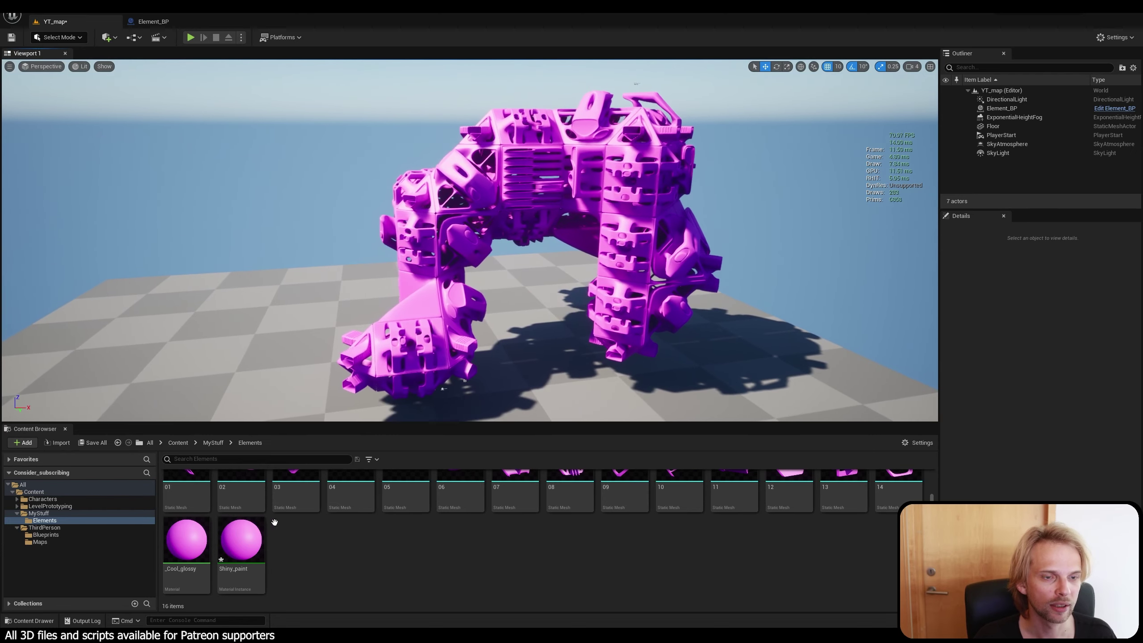
Open Shiny_paint and resize its editor into a small floating window beside the model, widening the parameter details area.
double_click(243, 540)
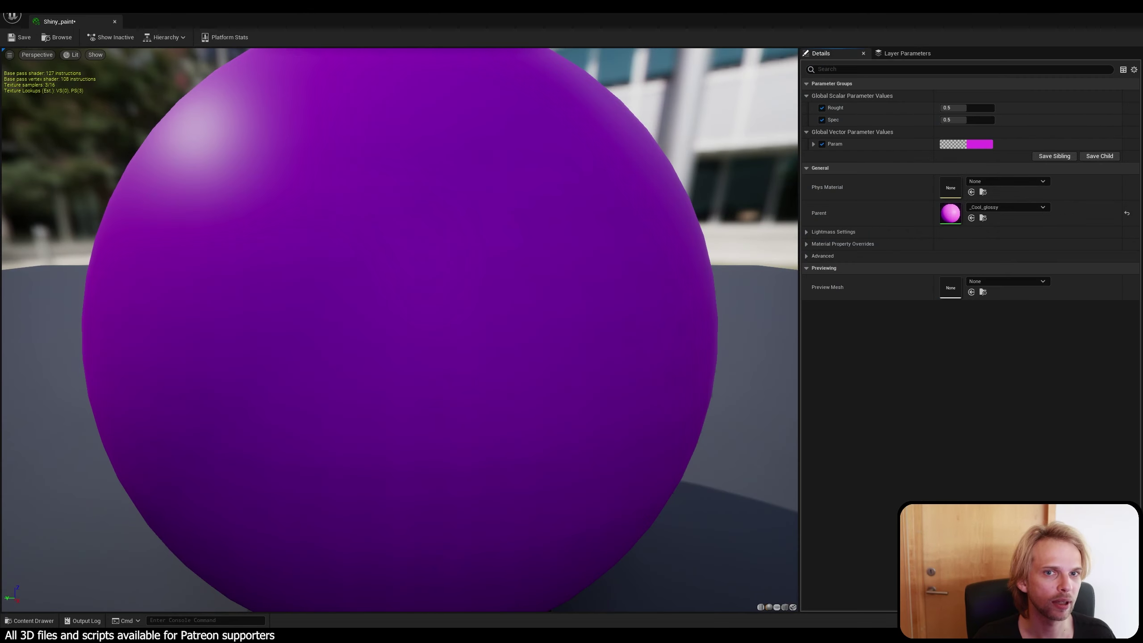
left_click_drag(673, 19, 255, 98)
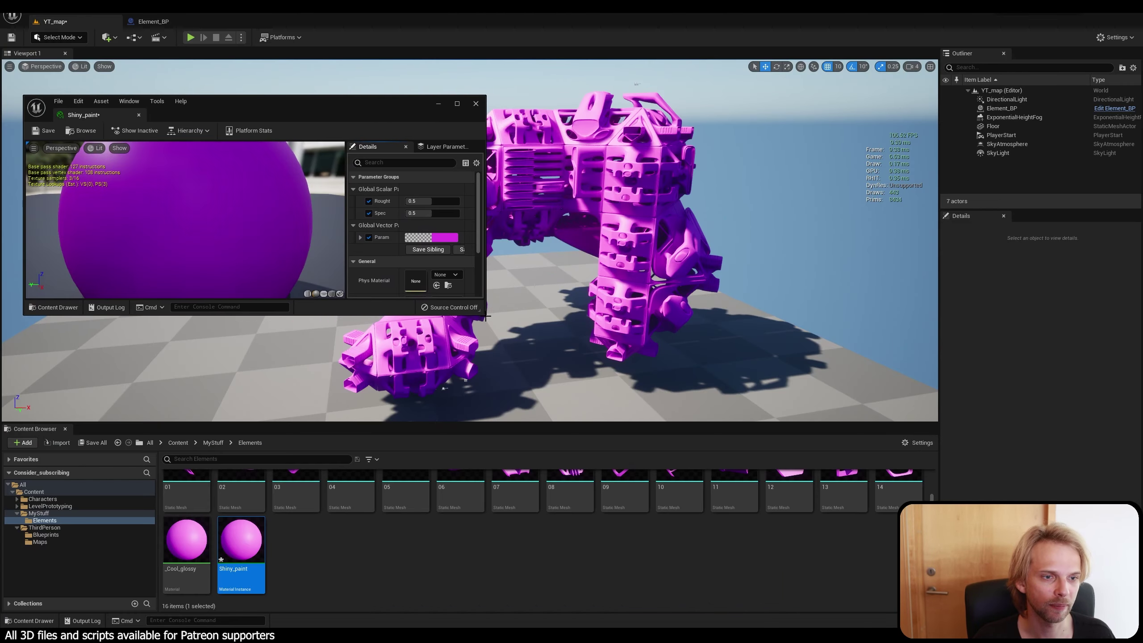
left_click_drag(484, 314, 349, 435)
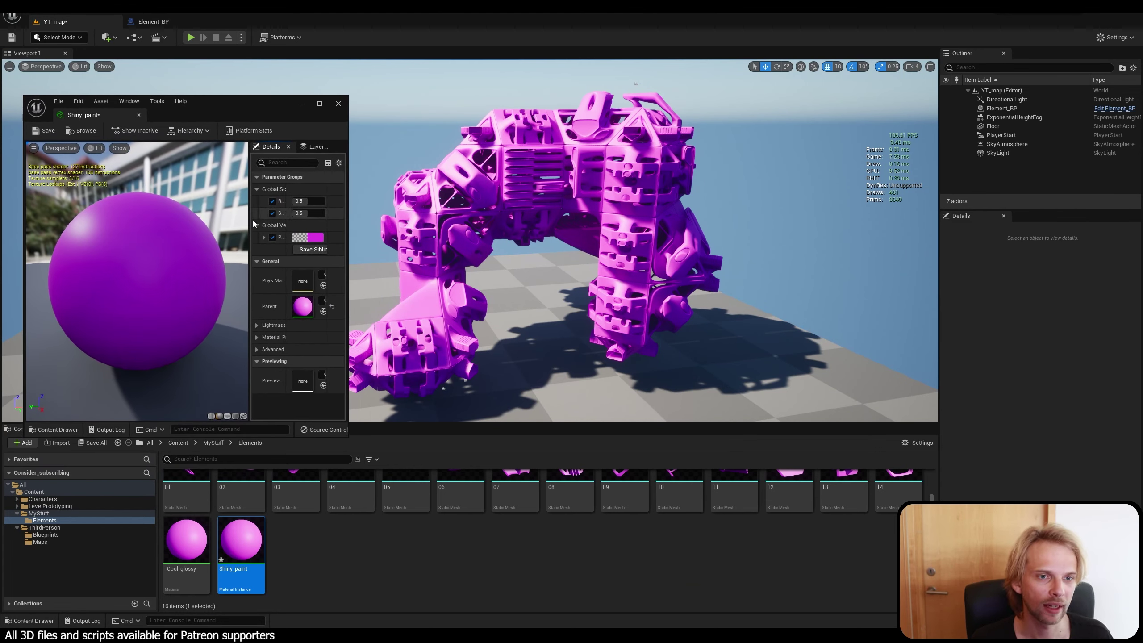
left_click_drag(249, 216, 174, 216)
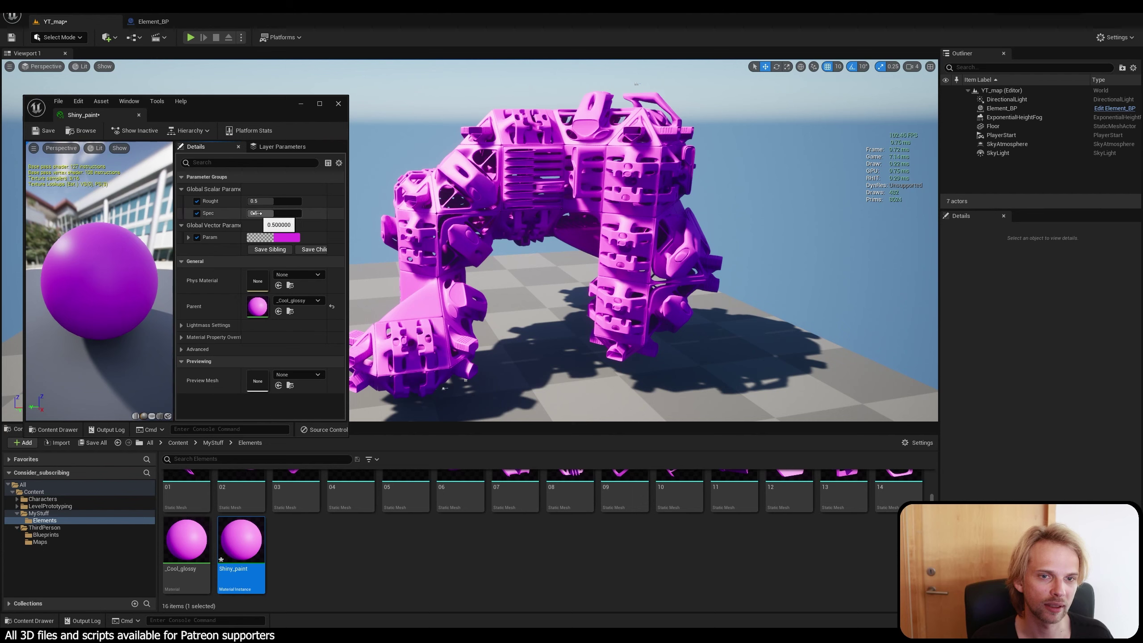
Set Shiny_paint's Param colour to a strong magenta with hue about 314 and saturation about 0.99.
left_click(276, 239)
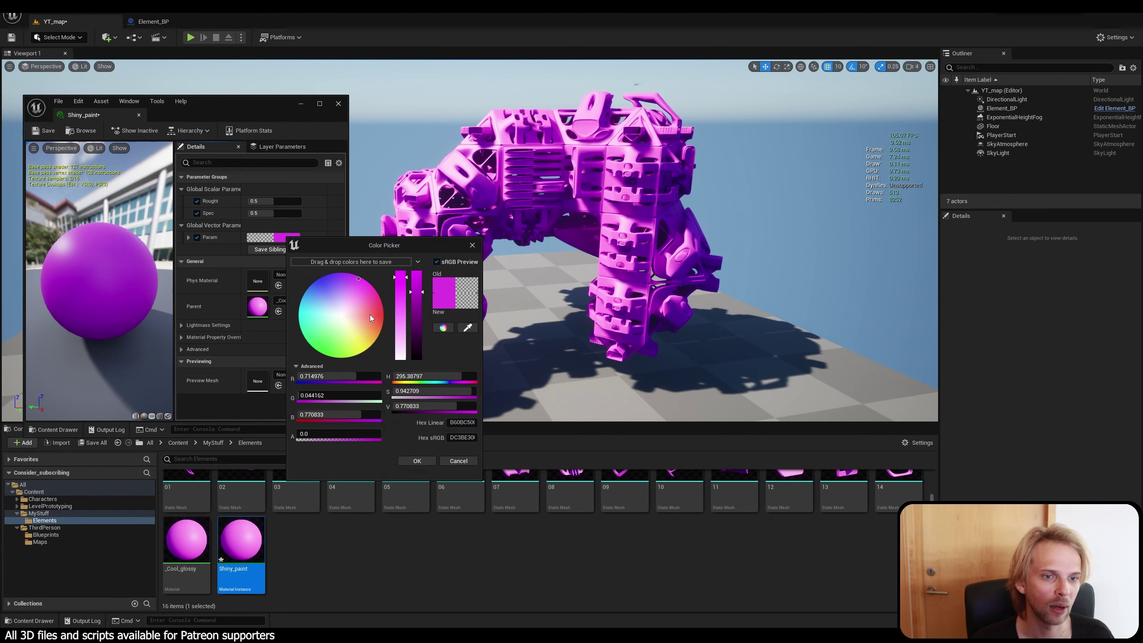
left_click_drag(375, 304, 379, 309)
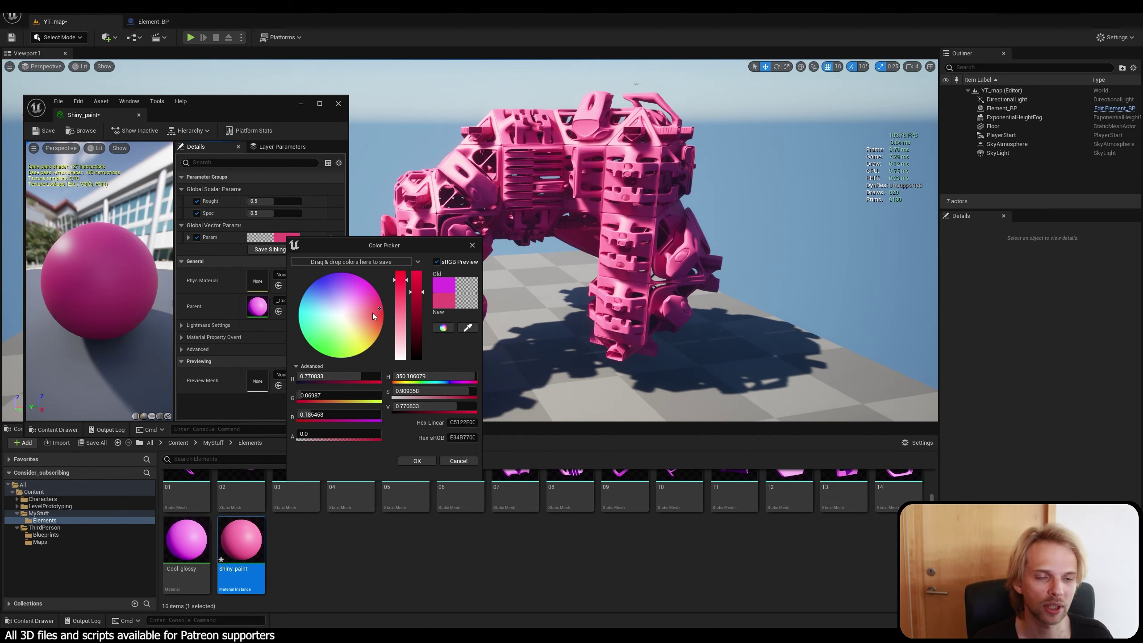
mouse_move(378, 307)
left_mouse_down()
mouse_move(305, 279)
mouse_move(289, 298)
mouse_move(293, 332)
mouse_move(364, 322)
mouse_move(382, 298)
mouse_move(373, 264)
mouse_move(288, 311)
mouse_move(251, 297)
mouse_move(372, 286)
left_mouse_up()
left_click(415, 460)
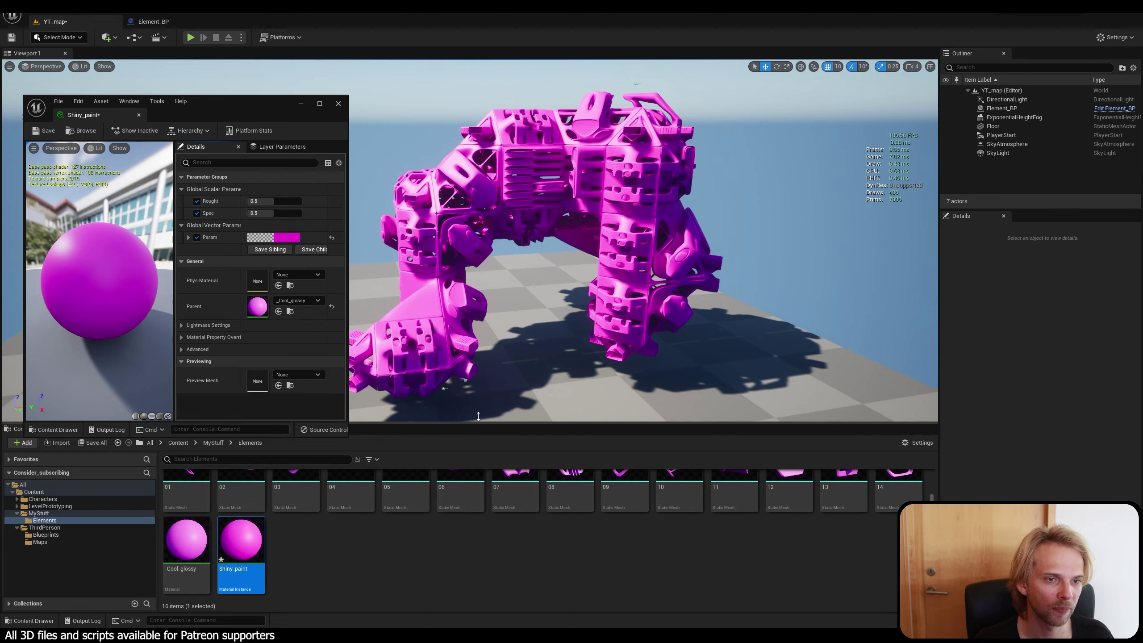
Try a Rough value of 0.0 in Shiny_paint and examine the reflections inside the model.
key("w")
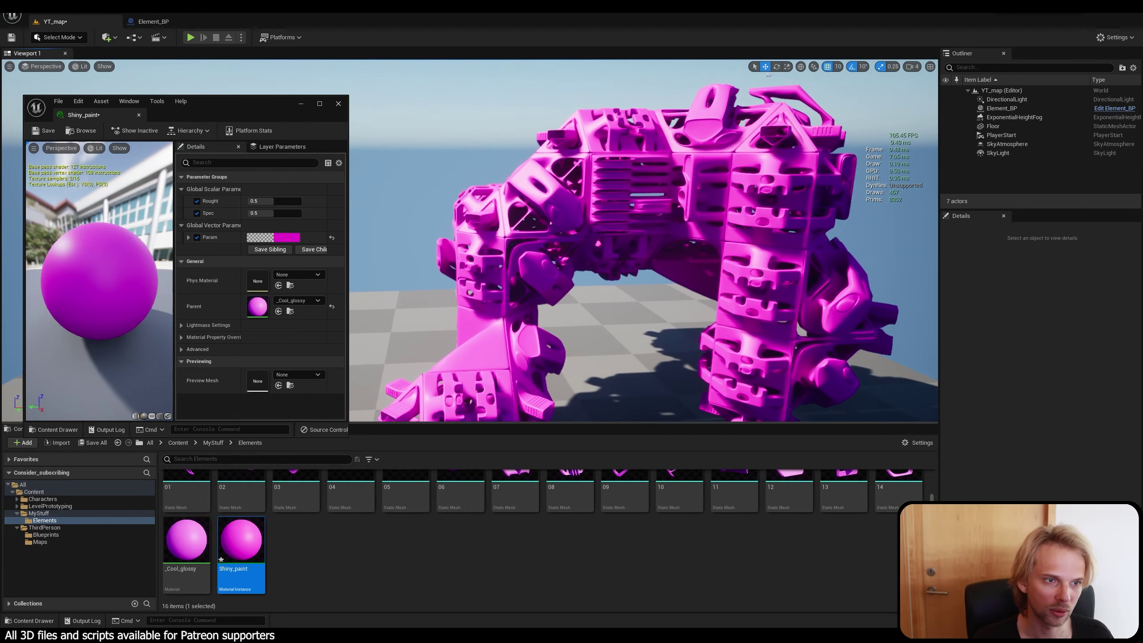
key("w")
mouse_move(546, 332)
right_mouse_down()
mouse_move(508, 337)
mouse_move(500, 327)
mouse_move(545, 332)
right_mouse_up()
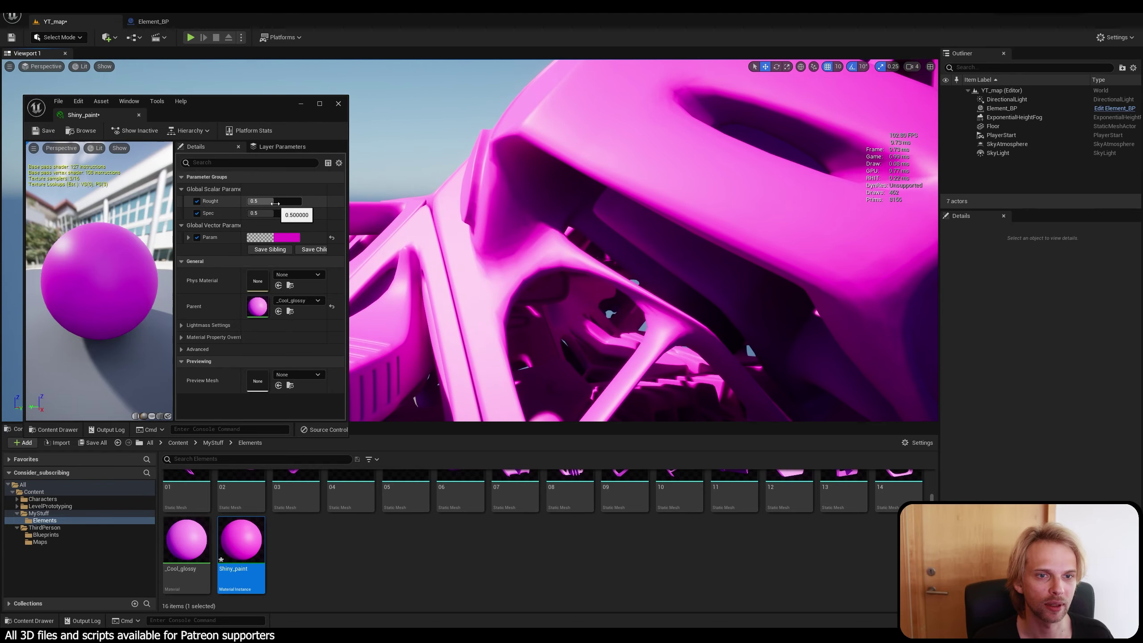
left_click_drag(274, 201, 247, 201)
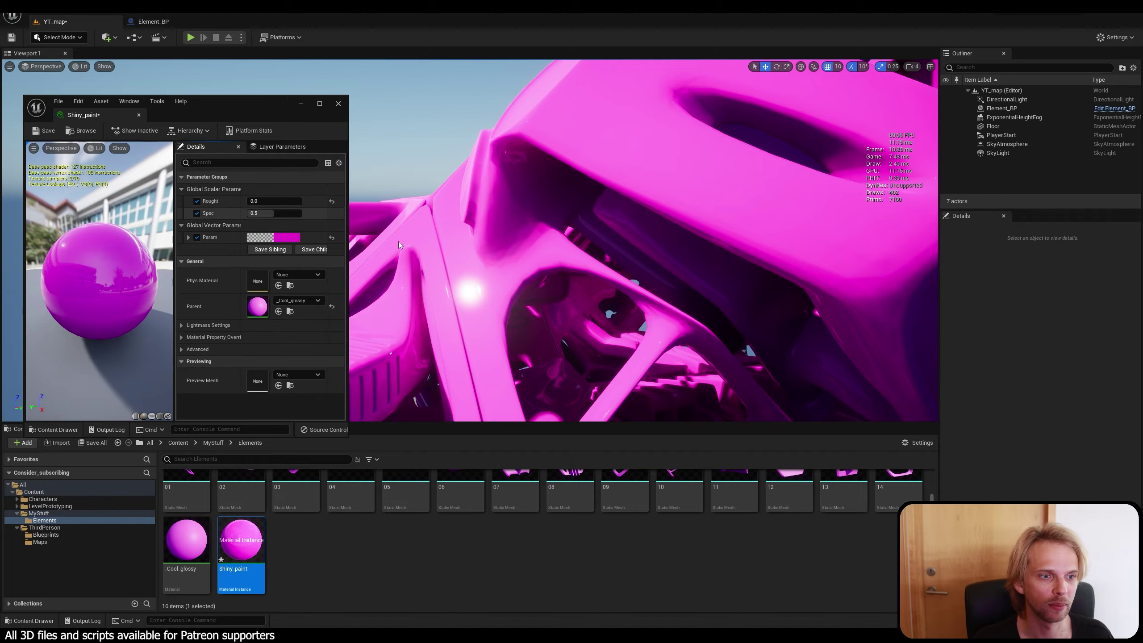
key("w")
right_click_drag(468, 234, 496, 270)
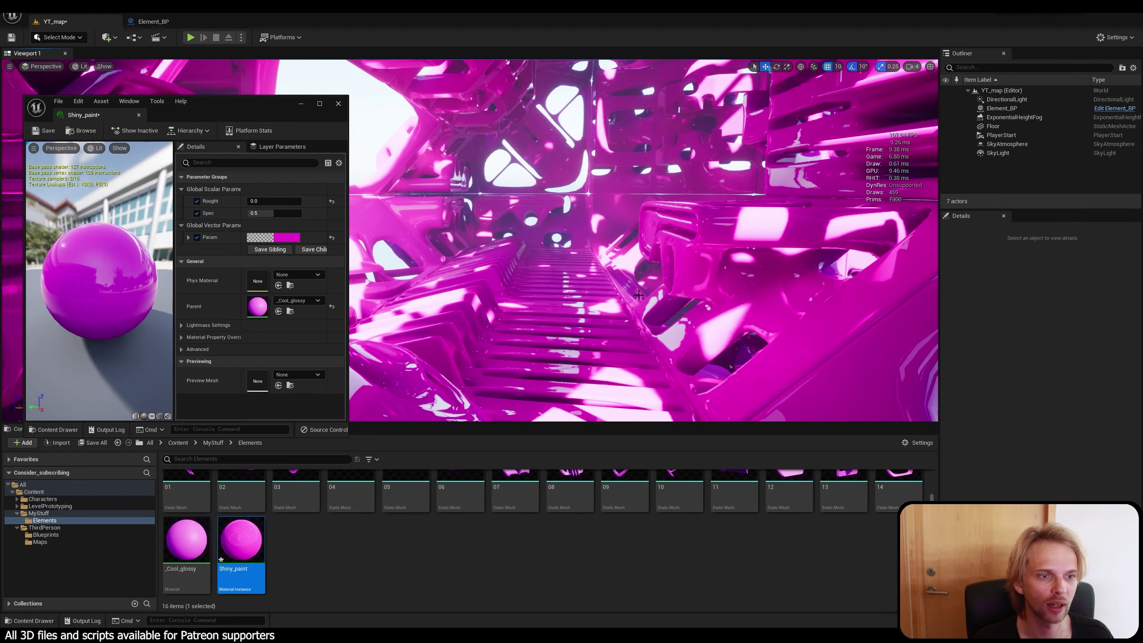
Try a Rough value of 1.0 in Shiny_paint and inspect the matte surface inside the model.
left_click(275, 200)
type("1")
key("Return")
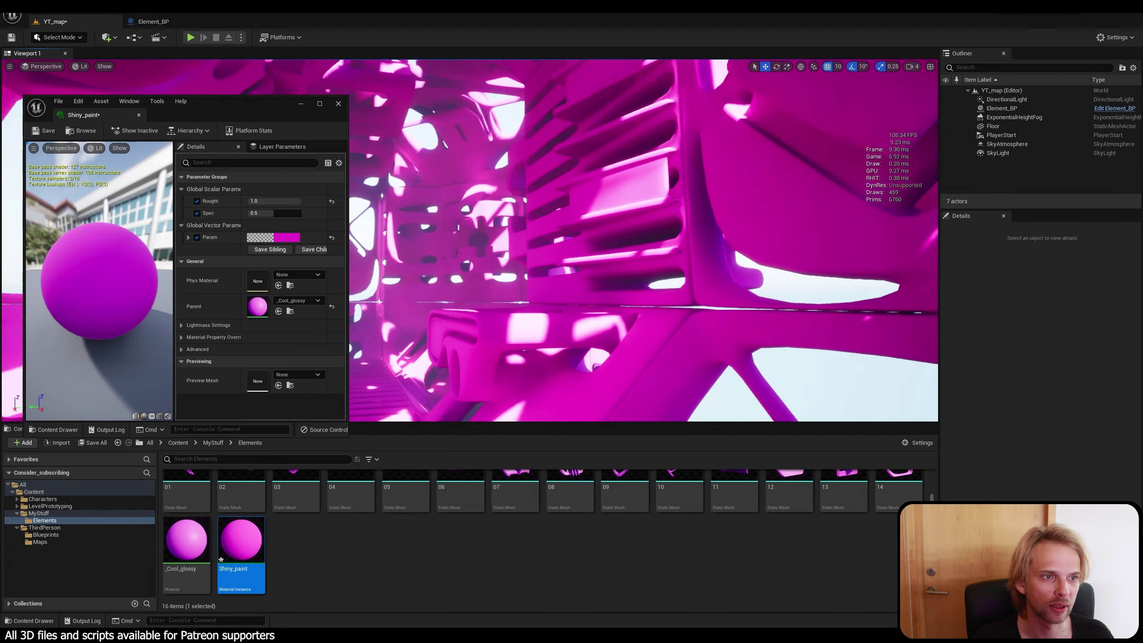
right_click_drag(516, 279, 515, 278)
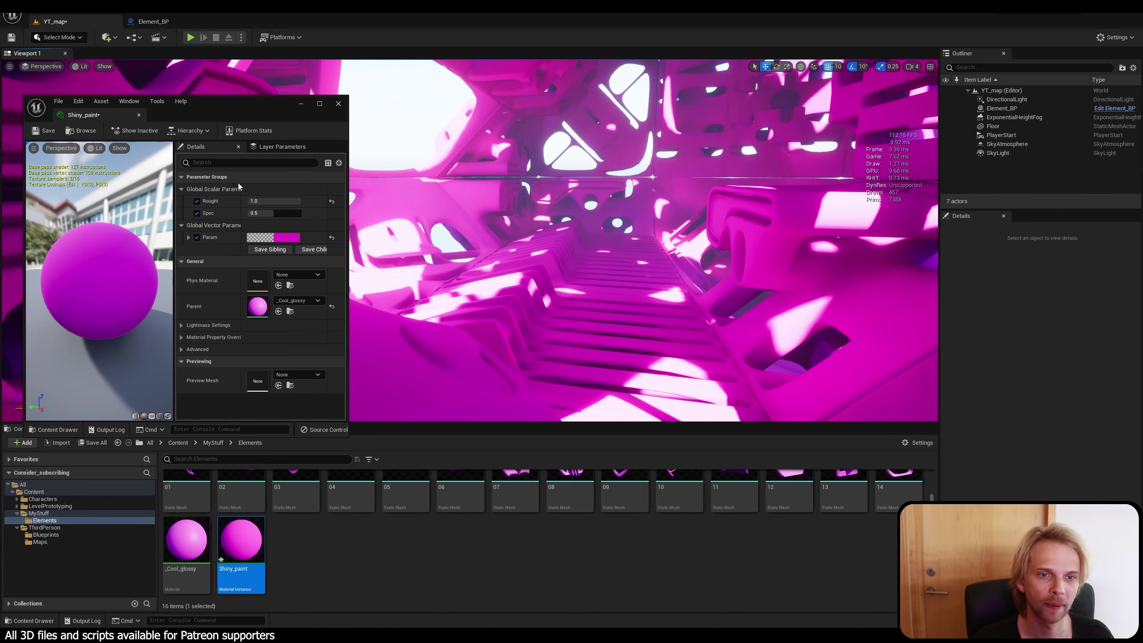
Set Shiny_paint's Rough to about 0.19 and Spec to about 0.51, and close its editor.
mouse_move(272, 213)
left_mouse_down()
mouse_move(301, 213)
mouse_move(255, 202)
mouse_move(261, 213)
mouse_move(248, 213)
mouse_move(300, 213)
mouse_move(269, 204)
left_mouse_up()
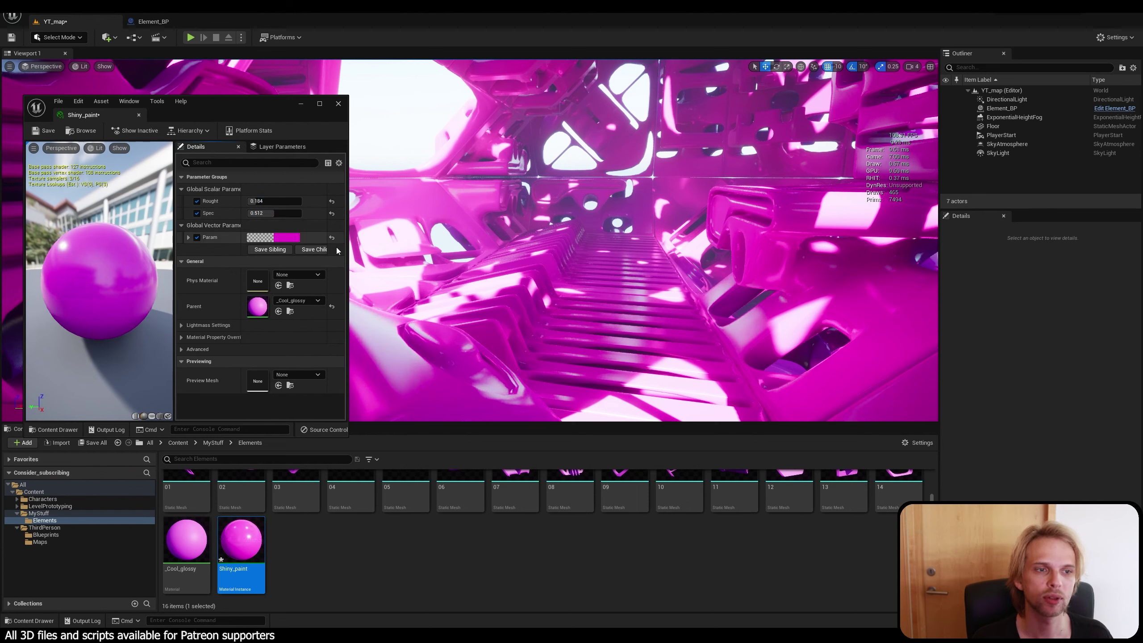
left_click(342, 105)
right_click_drag(470, 240, 310, 303)
right_click_drag(473, 168, 474, 165)
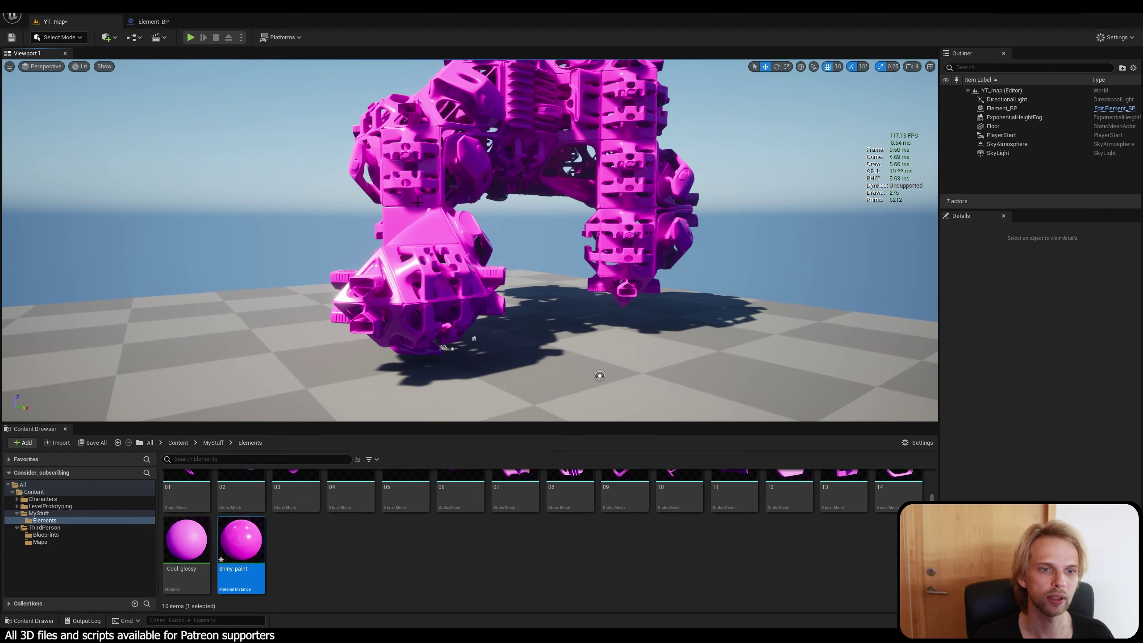
Change Shiny_paint's Param colour to a softer magenta with hue about 307 and value about 0.61, and close its editor.
double_click(241, 540)
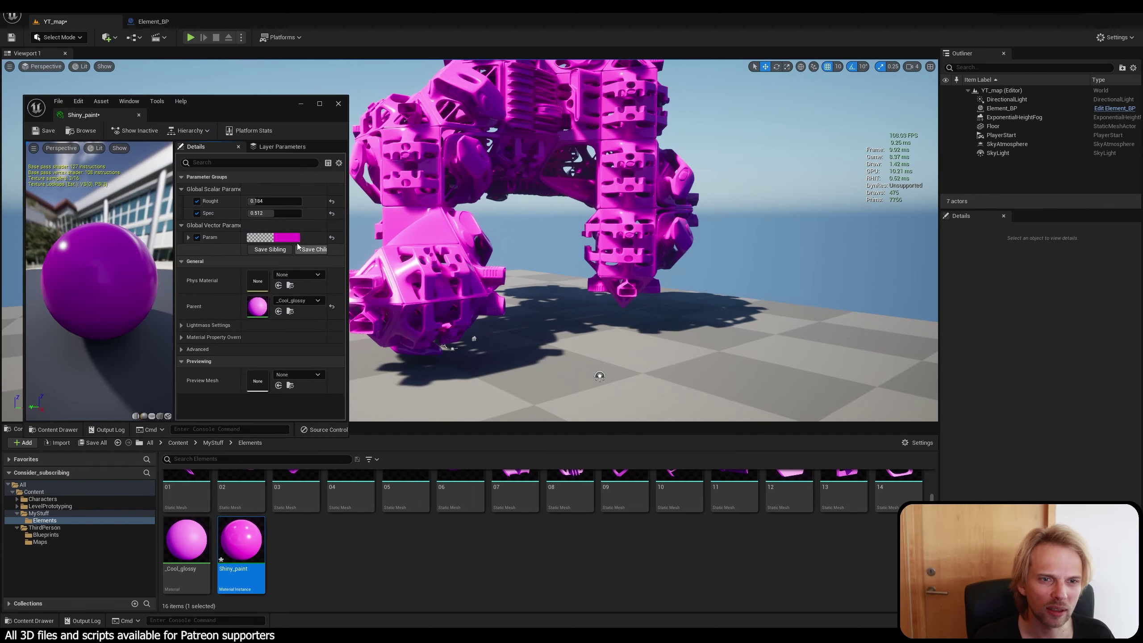
left_click(290, 237)
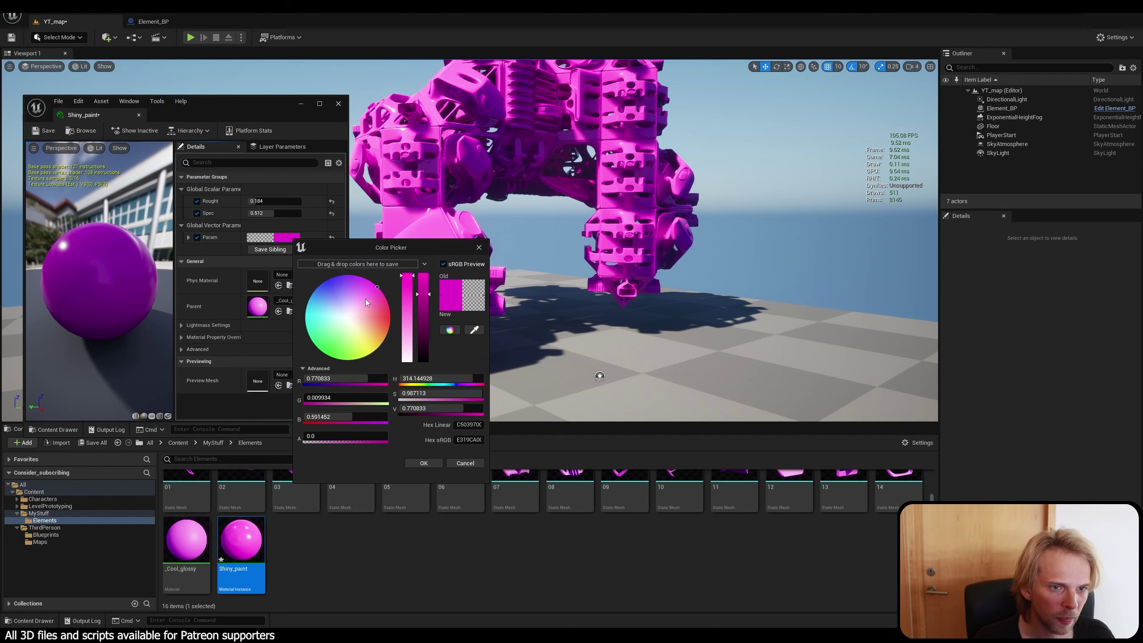
mouse_move(365, 299)
left_mouse_down()
mouse_move(376, 291)
mouse_move(366, 293)
left_mouse_up()
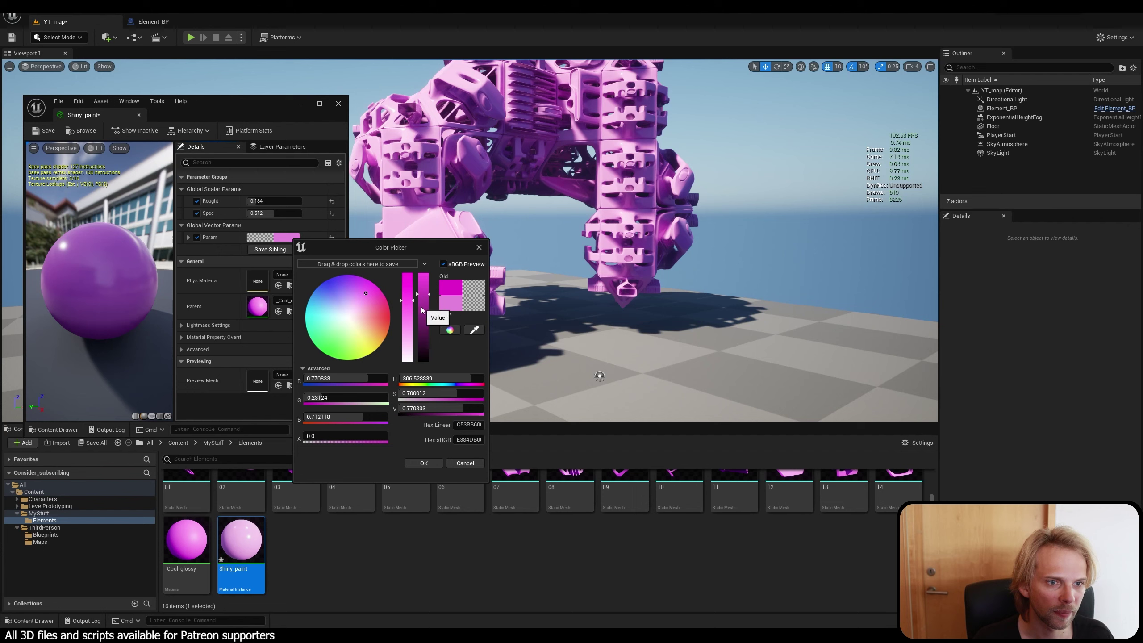
mouse_move(422, 301)
left_mouse_down()
mouse_move(405, 283)
mouse_move(430, 309)
left_mouse_up()
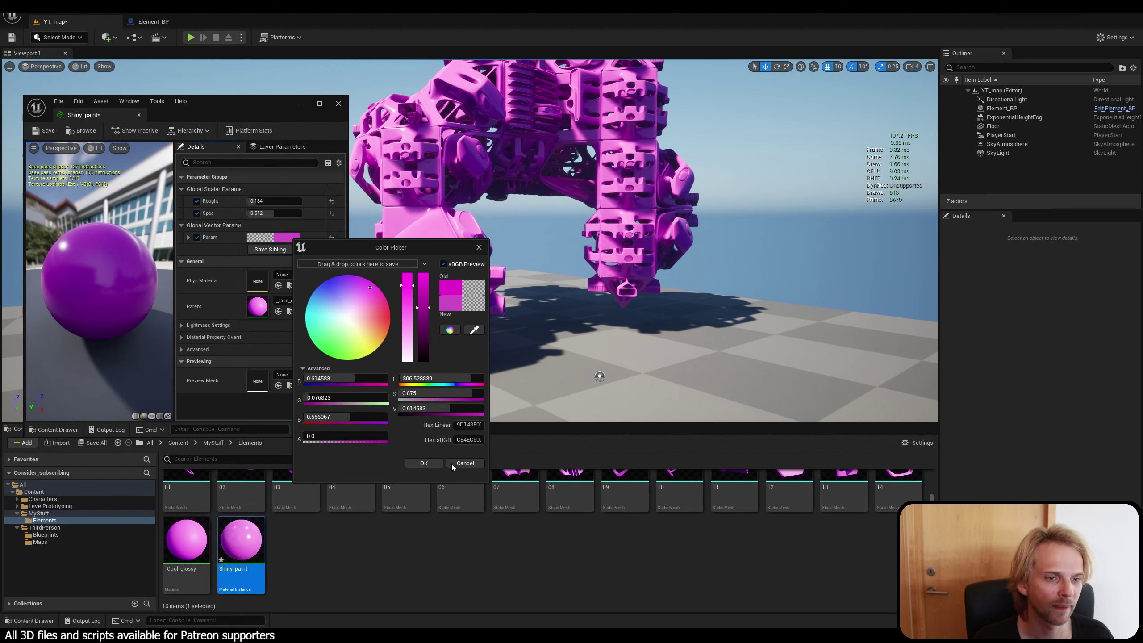
left_click(431, 462)
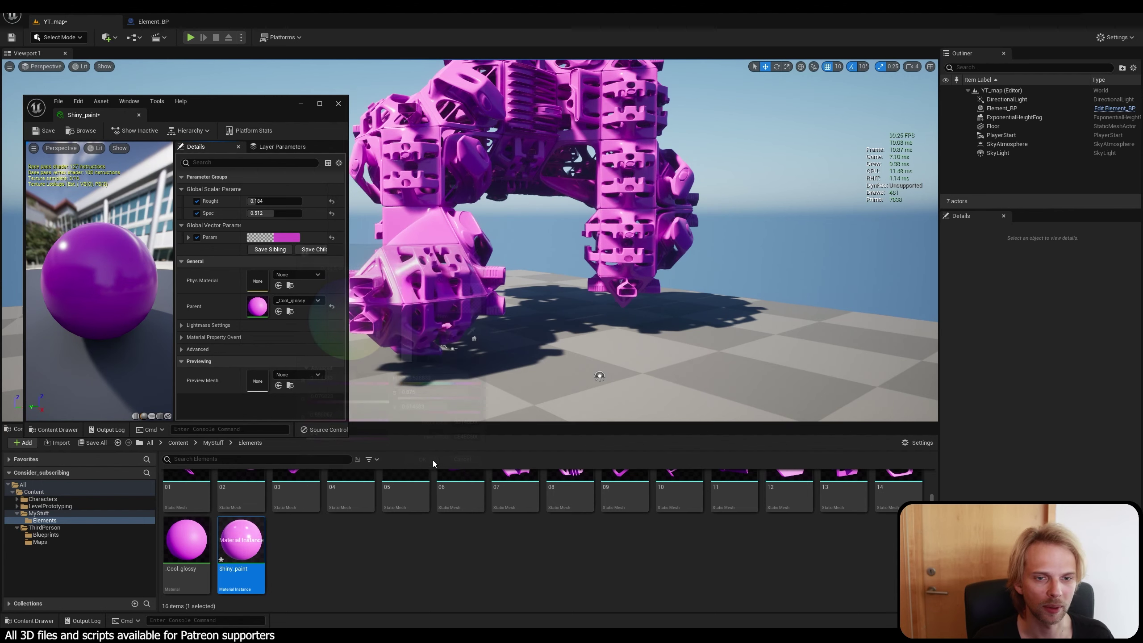
left_click(338, 104)
Select the floor and create a material instance of _Cool_glossy named Shiny_paint_blue.
left_click(723, 374)
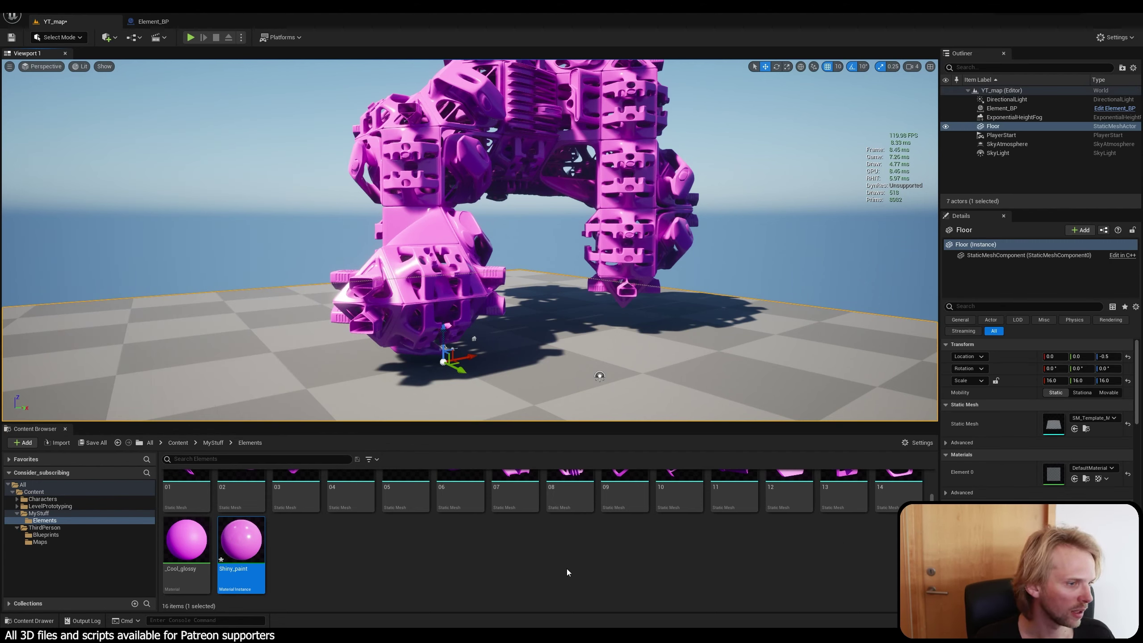
right_click(176, 545)
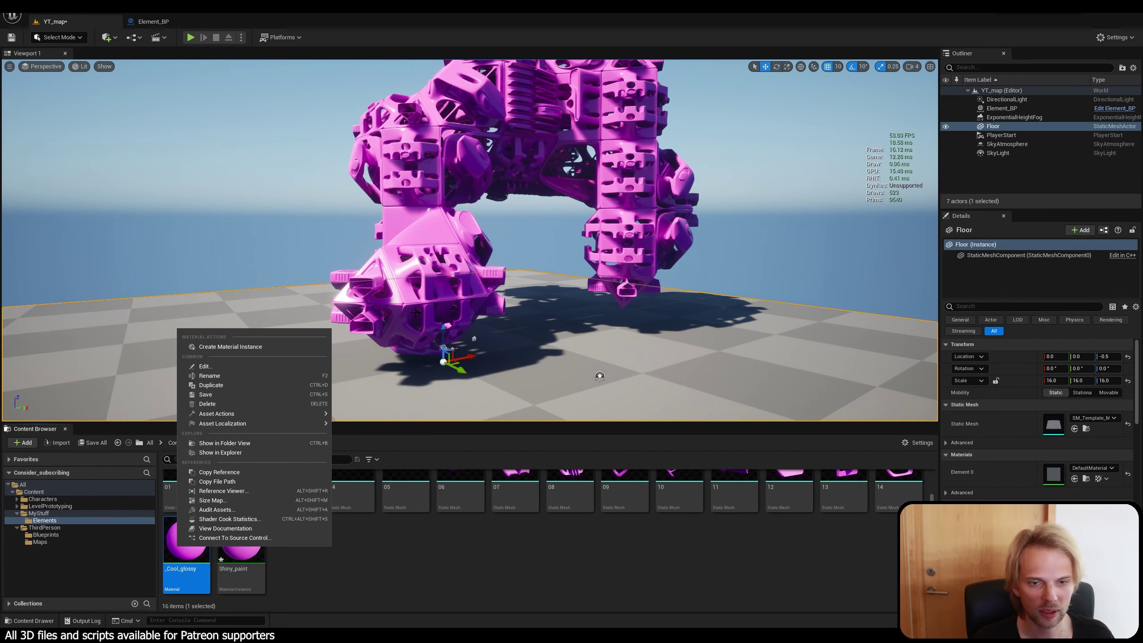
left_click(259, 346)
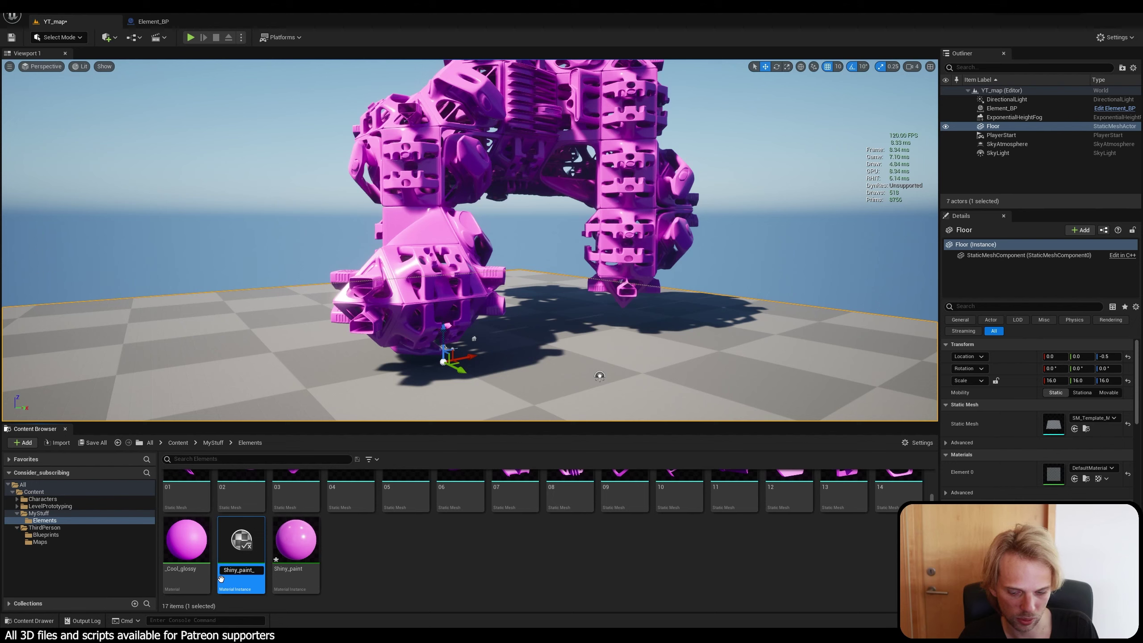
type("Shiny_paint_blue")
key("Return")
Enable the Rough, Spec and Param overrides in Shiny_paint_blue and set the Param colour to a violet-blue.
double_click(296, 543)
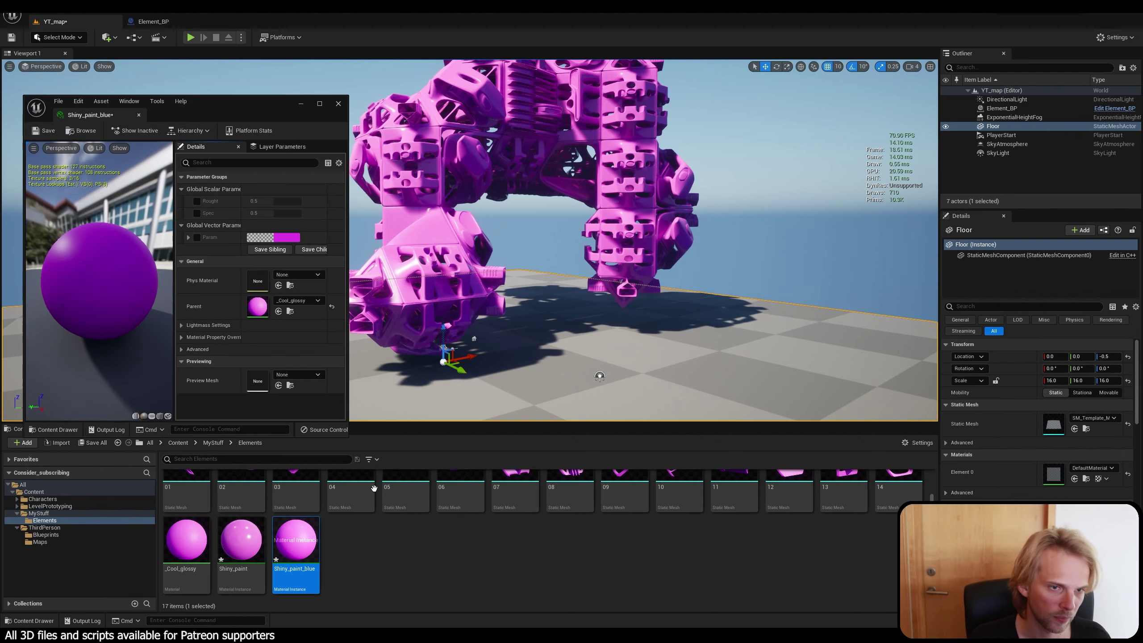
left_click(198, 201)
left_click(199, 213)
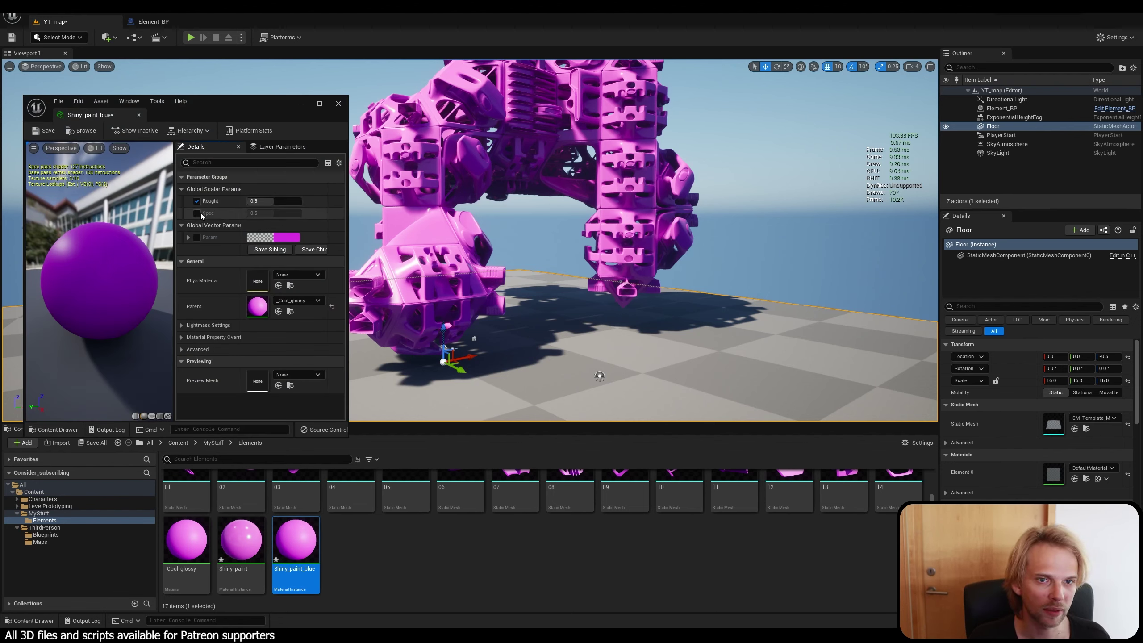
left_click(197, 237)
left_click(287, 237)
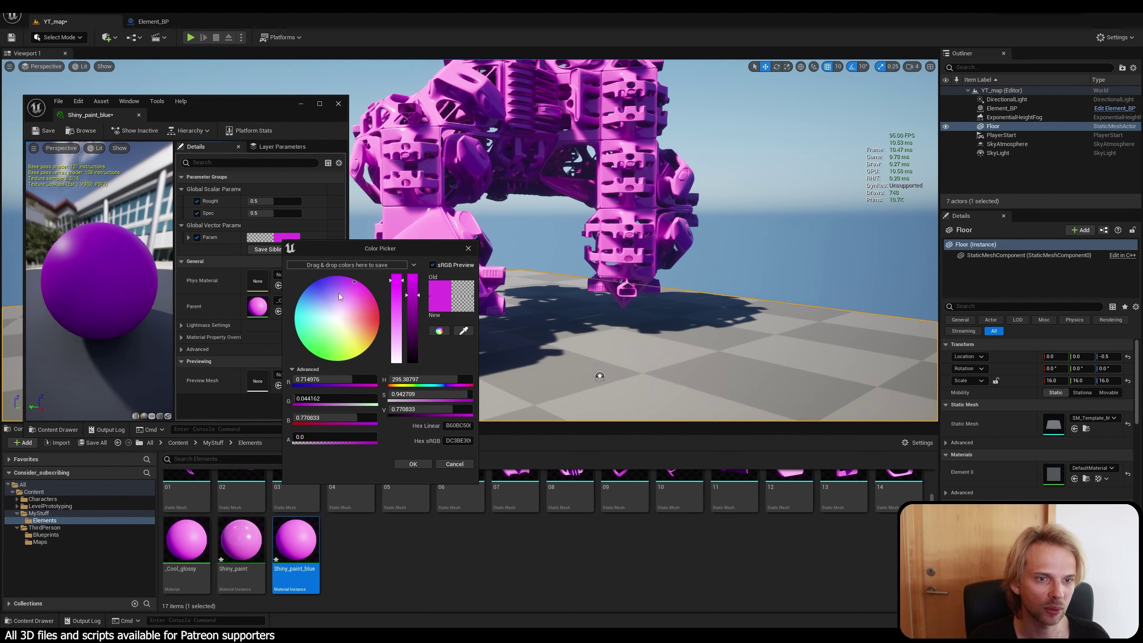
left_click_drag(338, 293, 320, 286)
left_click(410, 463)
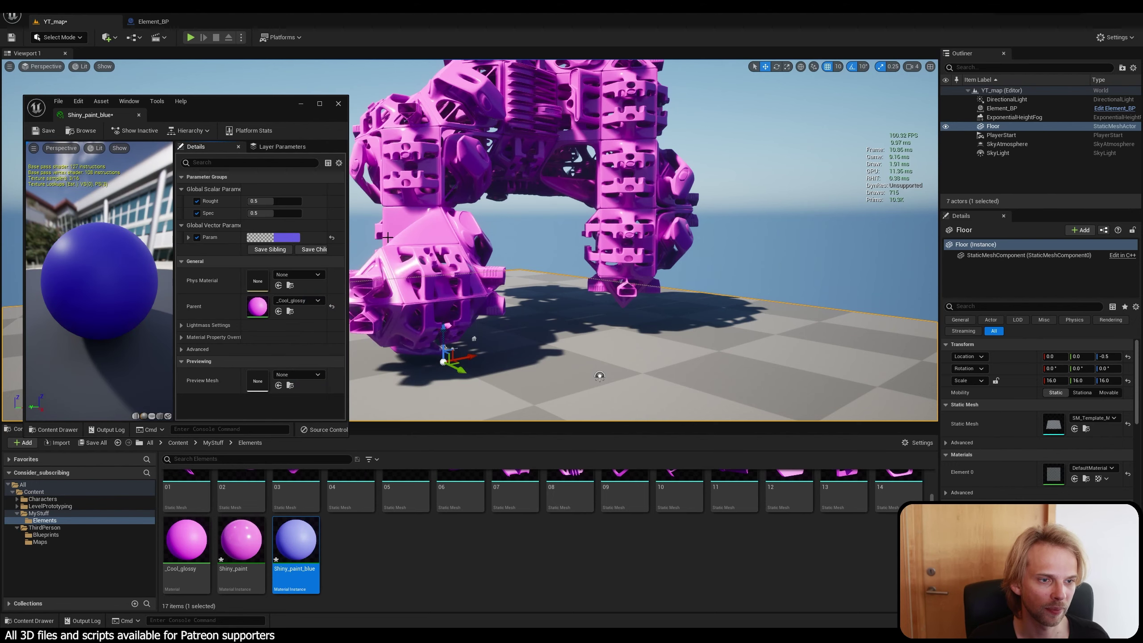
Apply Shiny_paint_blue to the Floor, set its scale to 100 on all axes, and leave the floor selected.
left_click_drag(318, 559, 757, 336)
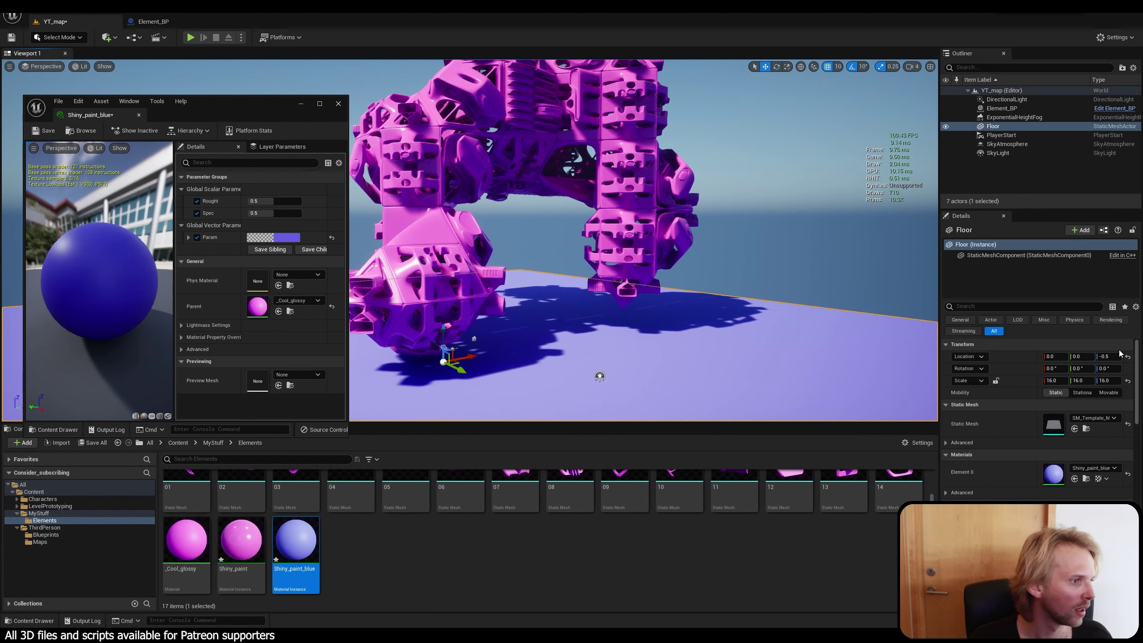
left_click(1053, 380)
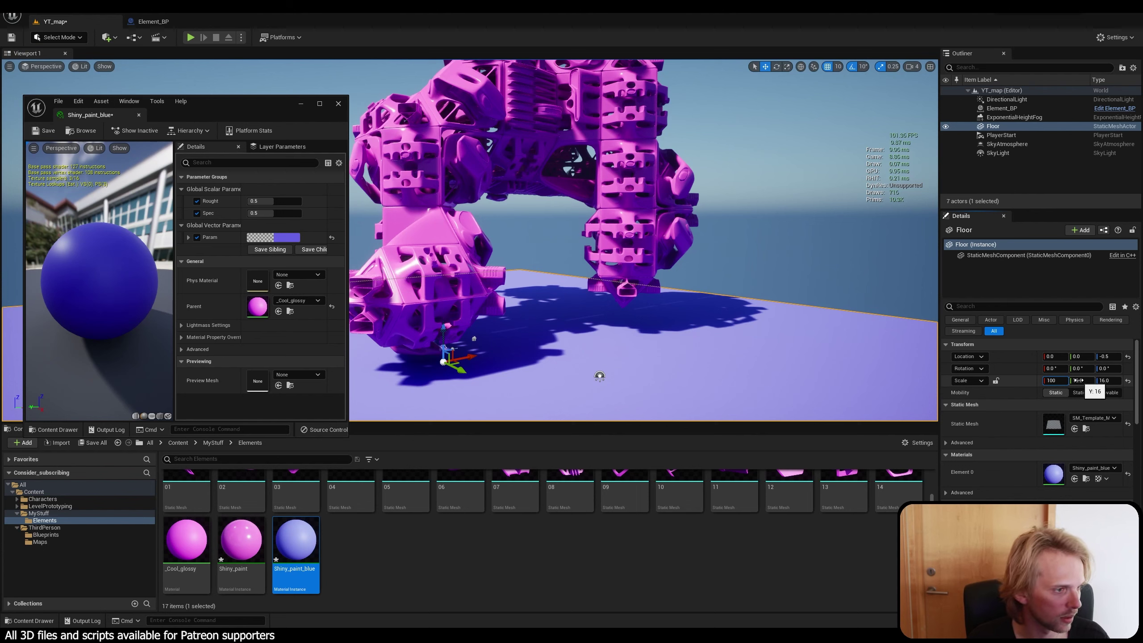
key("Tab")
type("100")
key("Tab")
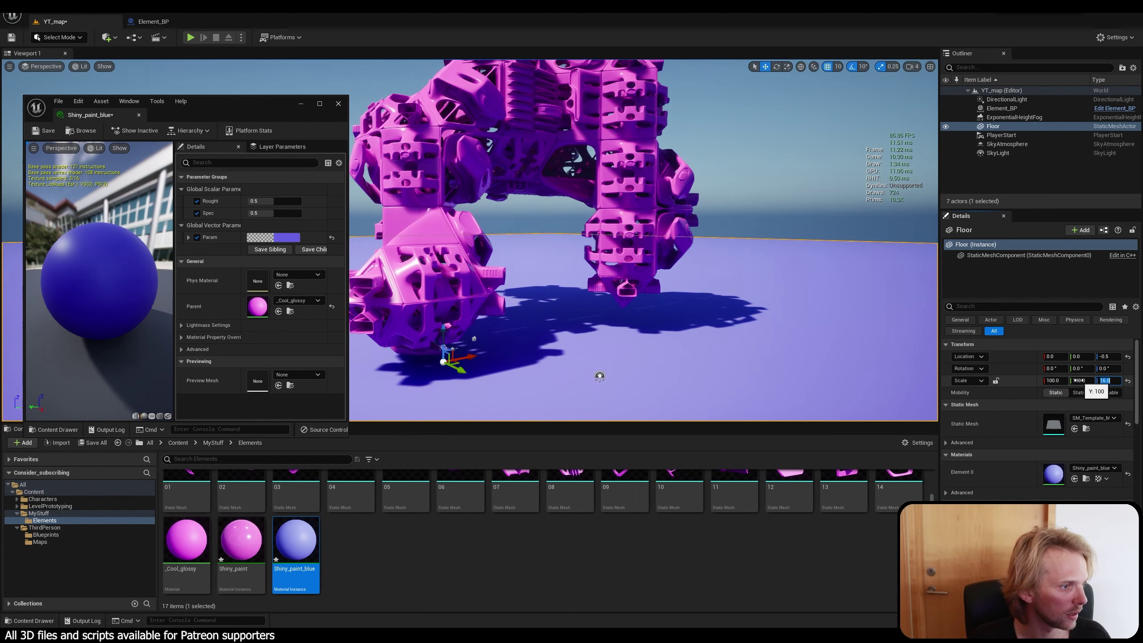
left_click(772, 136)
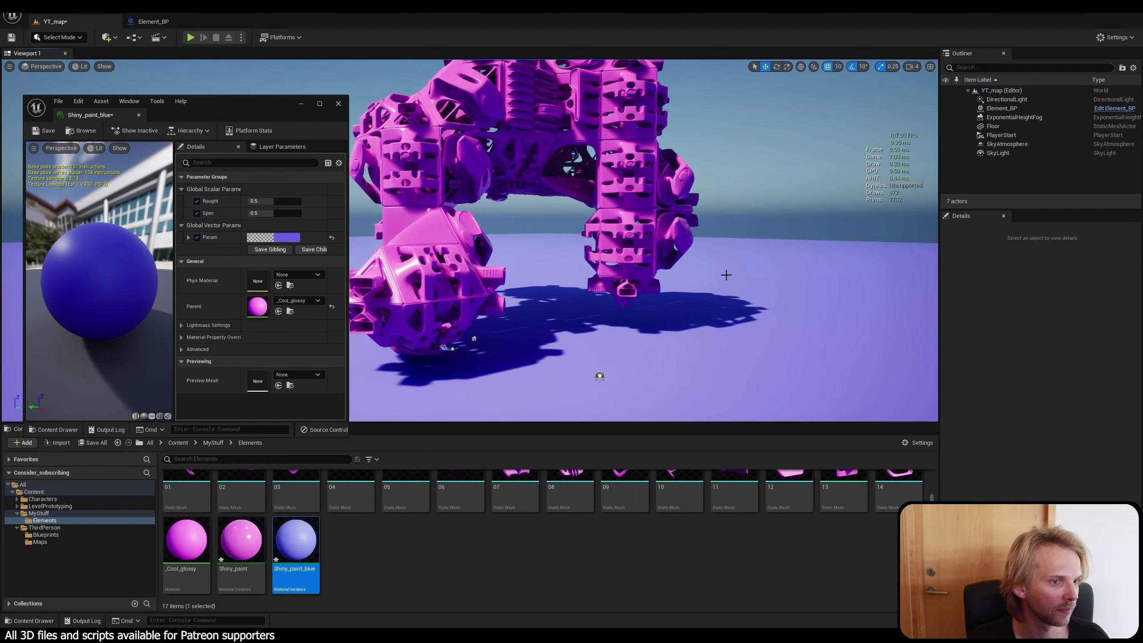
left_click(725, 274)
left_click(803, 183)
left_click(749, 320)
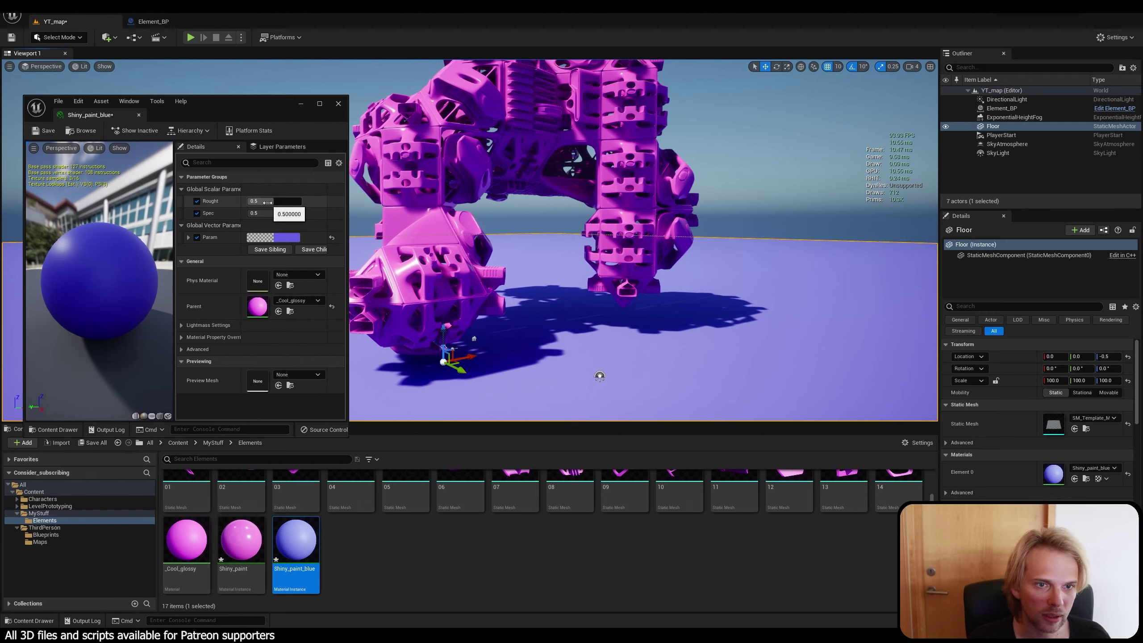
Try a mirror-like finish on Shiny_paint_blue with Rough 0.0 and Spec 1.0, checking the reflections on the floor.
left_click_drag(267, 202, 252, 202)
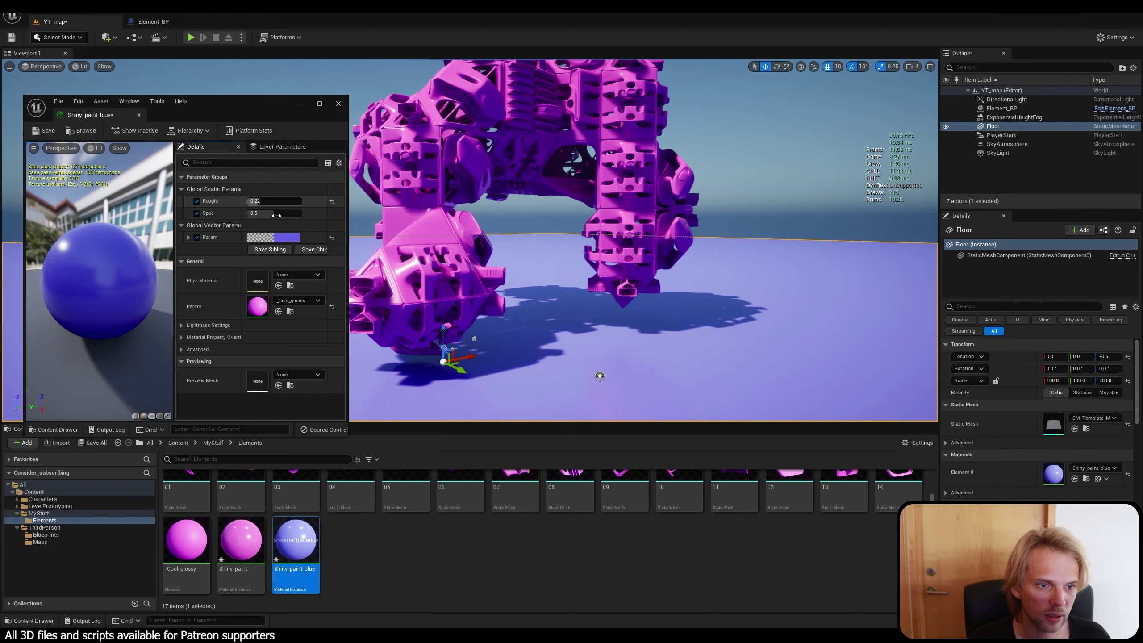
right_click_drag(540, 248, 528, 317)
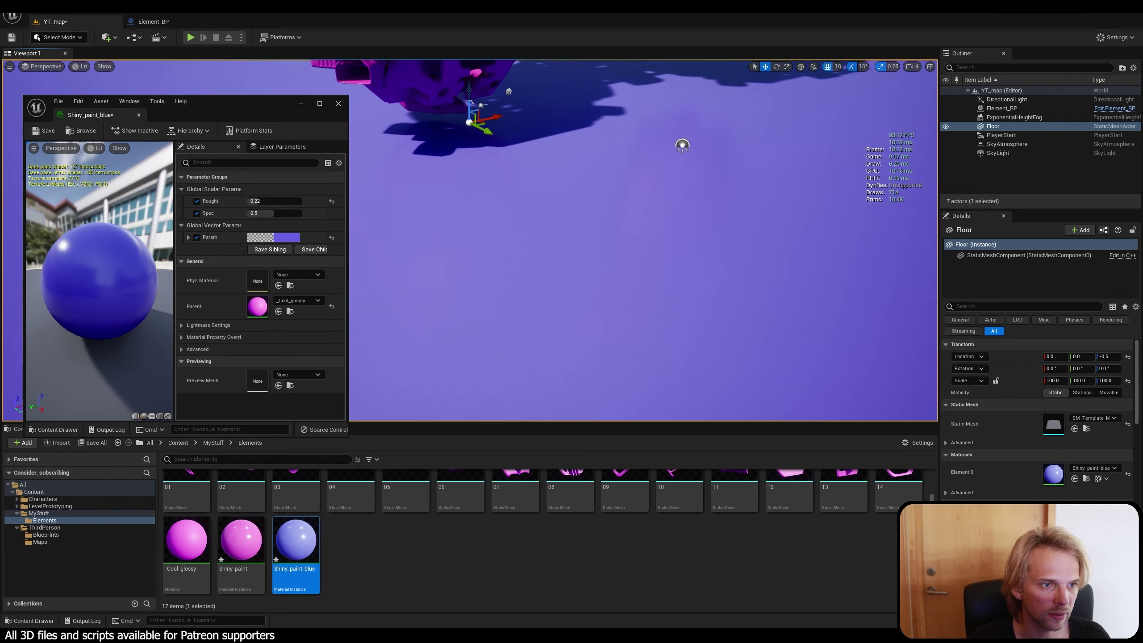
right_click_drag(540, 356, 539, 306)
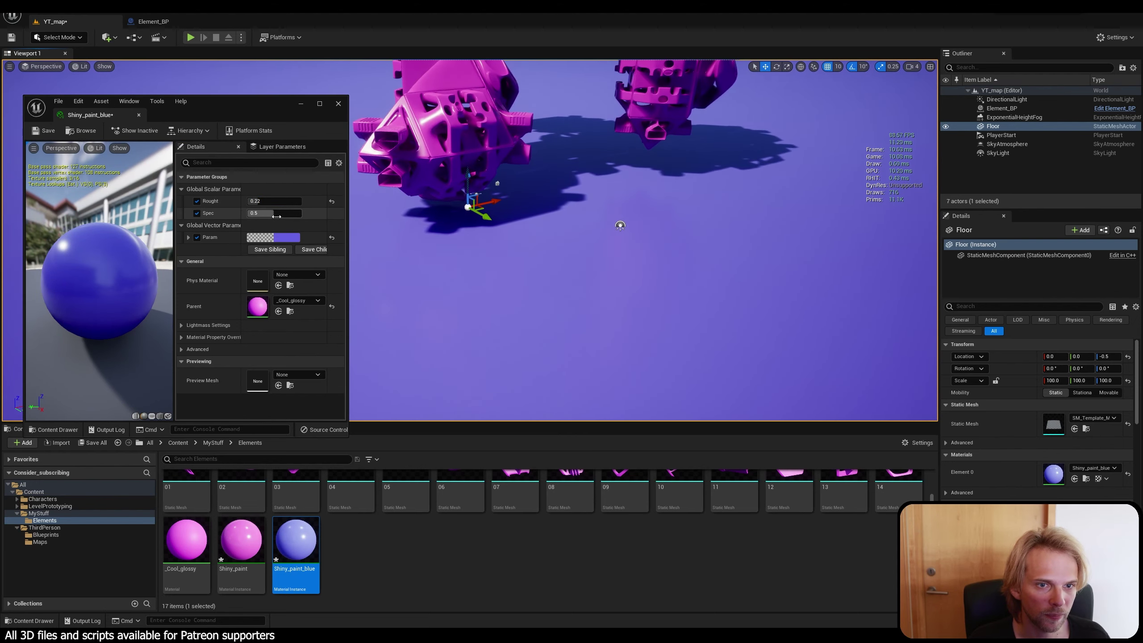
left_click_drag(276, 216, 247, 201)
right_click_drag(569, 248, 472, 283)
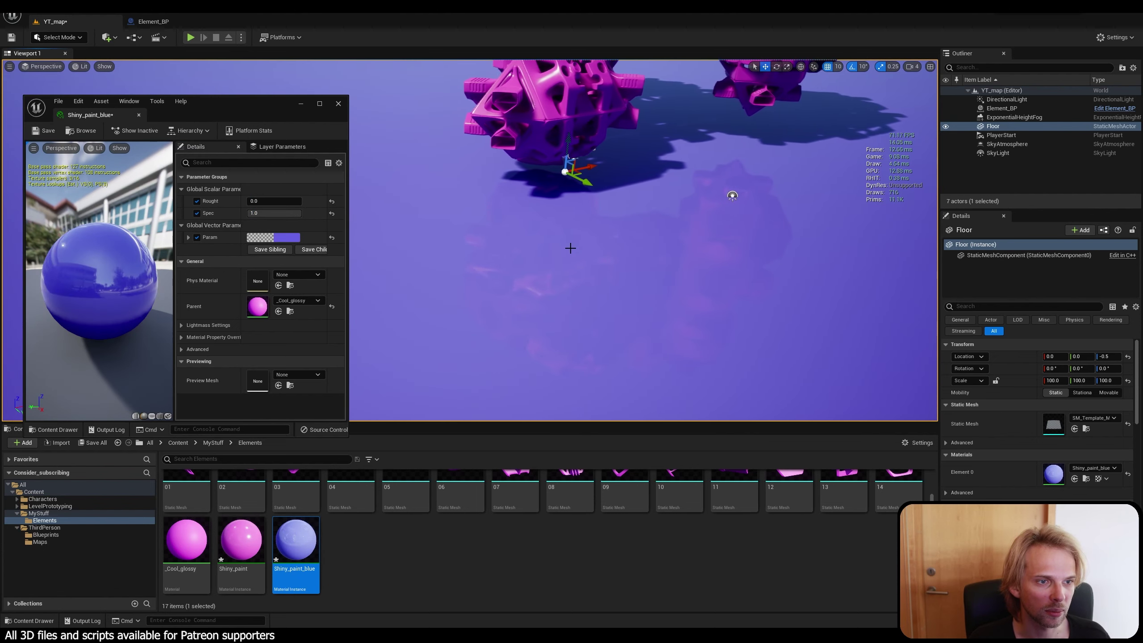
Set Shiny_paint_blue's Rough to about 0.376 and Spec to about 0.496, close its editor and deselect the floor.
mouse_move(259, 201)
left_mouse_down()
mouse_move(290, 201)
mouse_move(253, 213)
left_mouse_up()
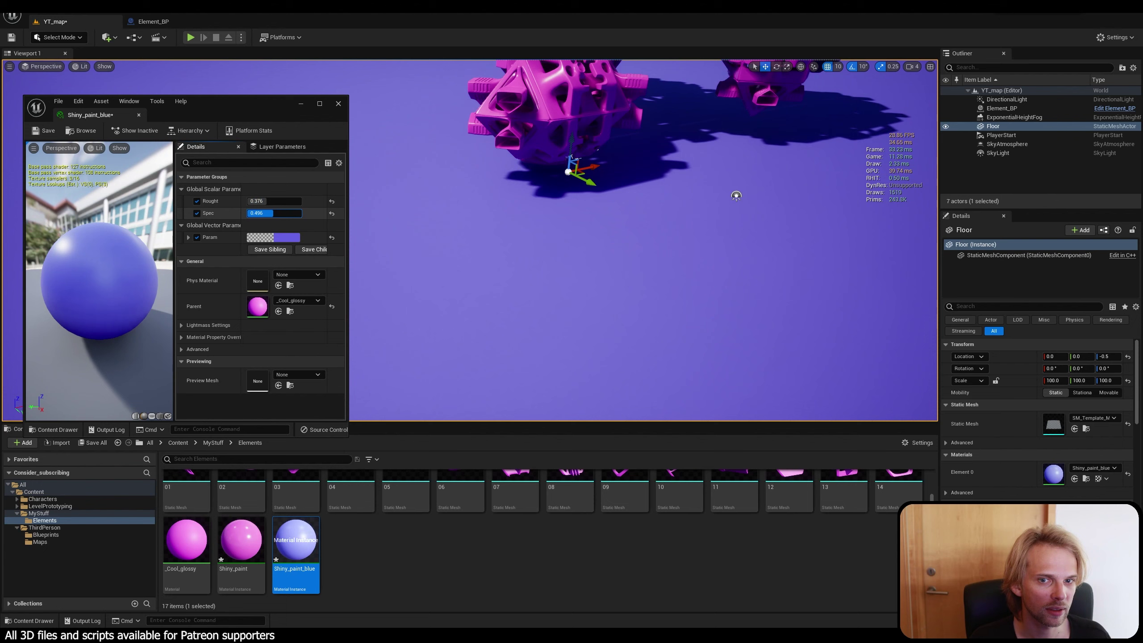
left_click(338, 104)
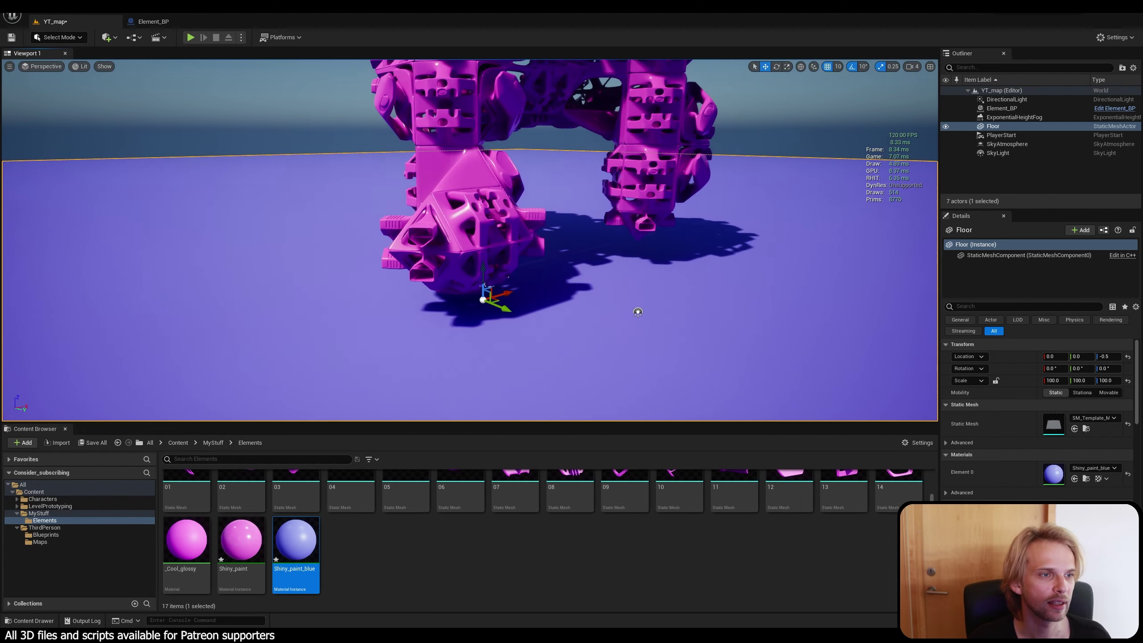
key("Escape")
right_click_drag(470, 240, 448, 215)
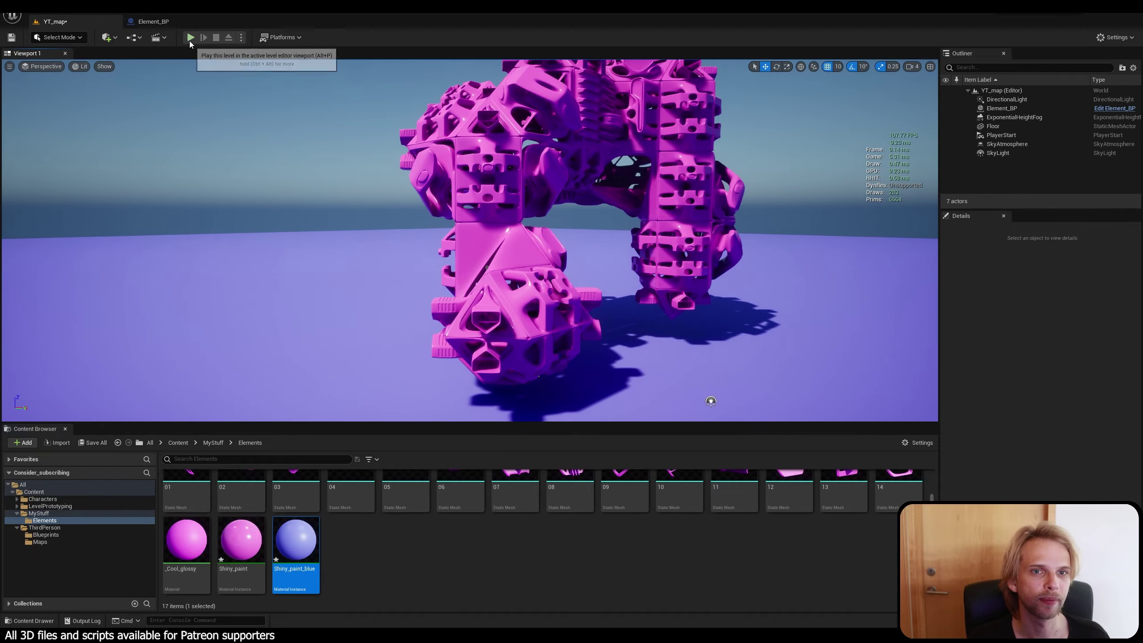
Play the level, run and jump the character across the magenta structure to test it, and end the play session.
left_click(190, 37)
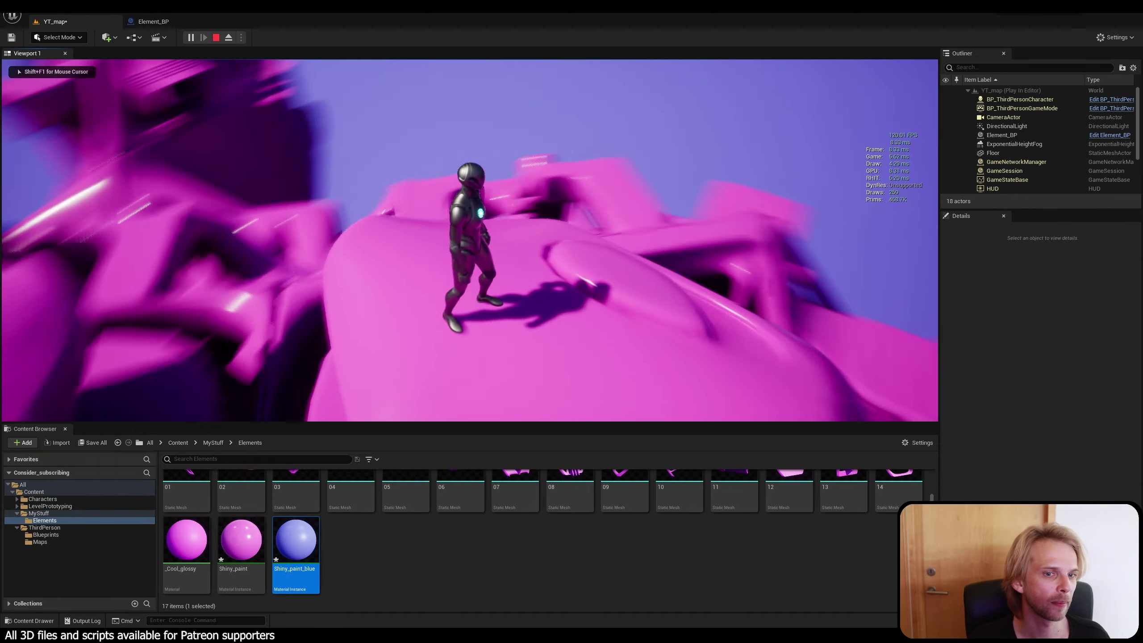
key("w")
key("space")
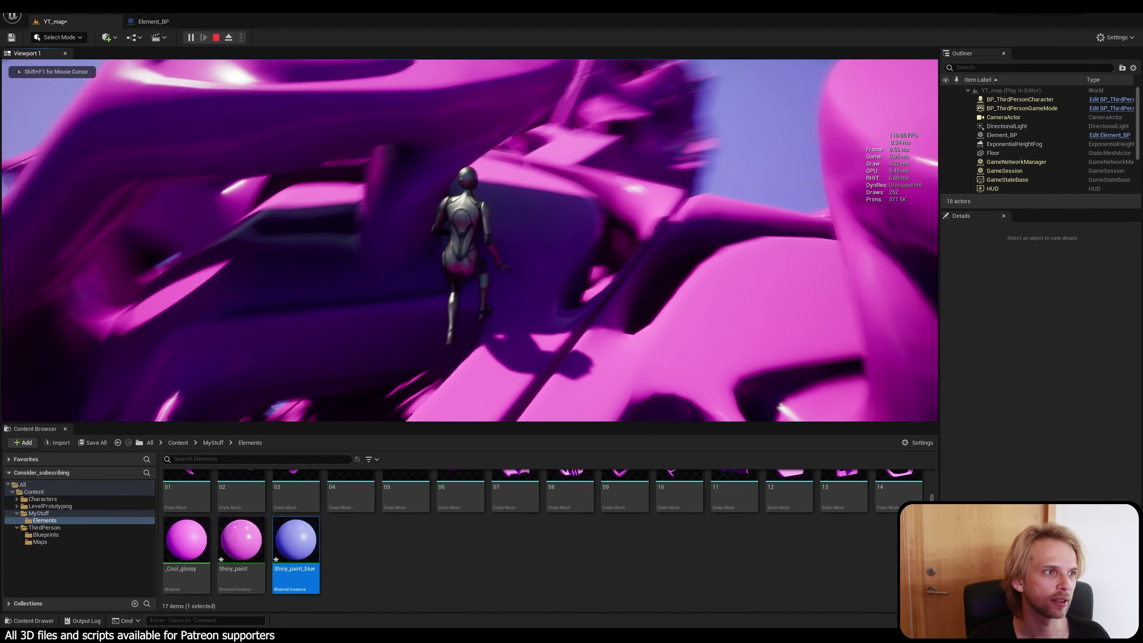
key("w")
key("space")
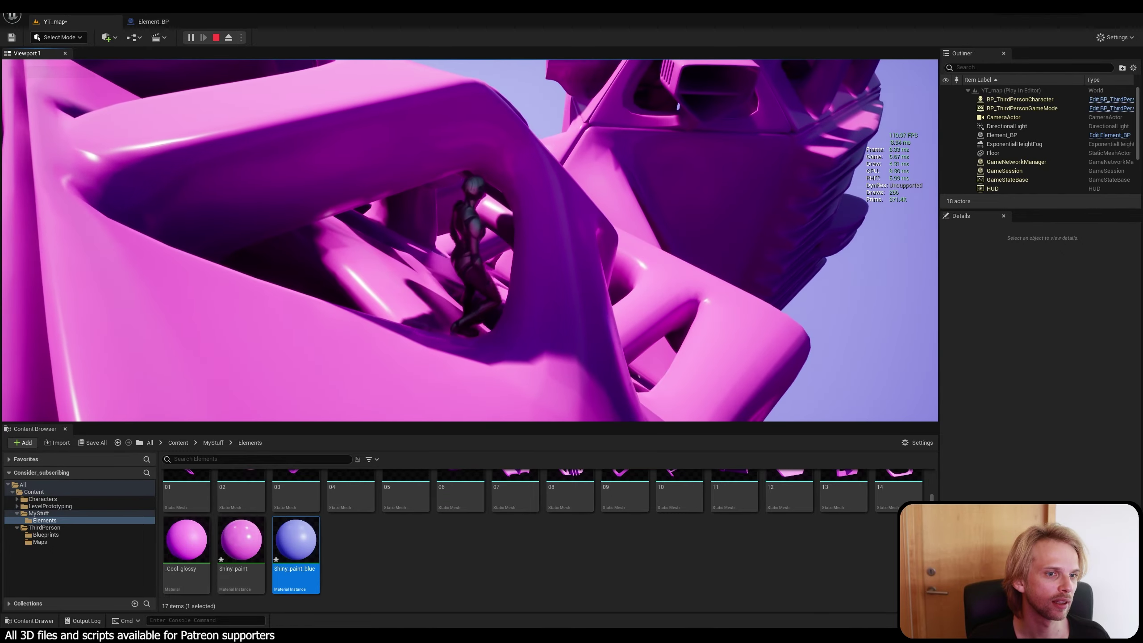
key("w")
key("space")
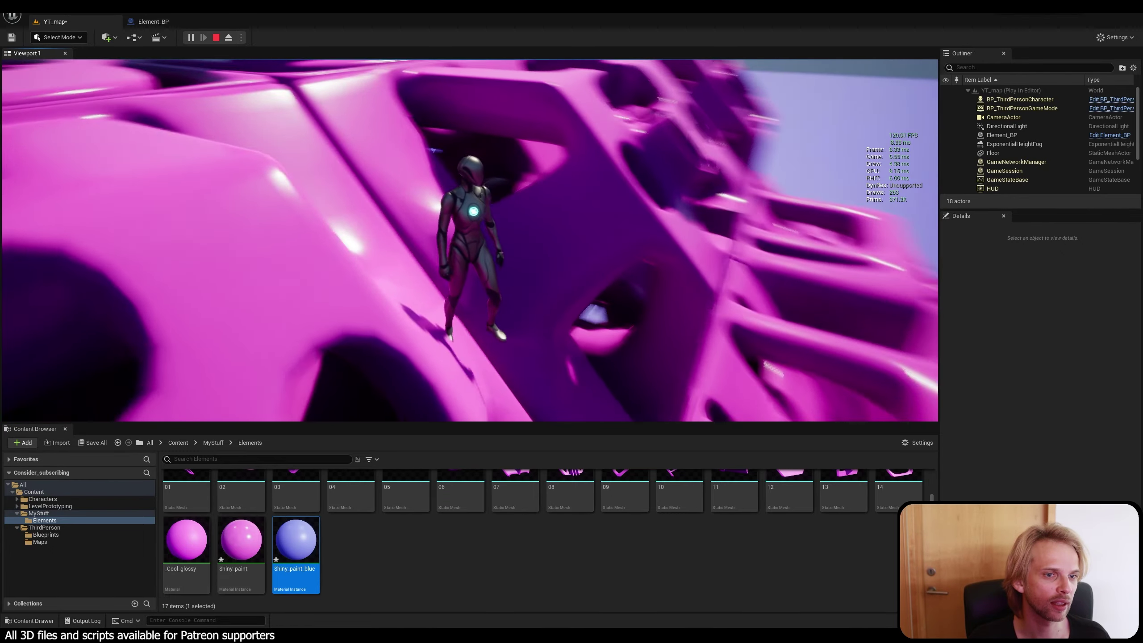
key("w")
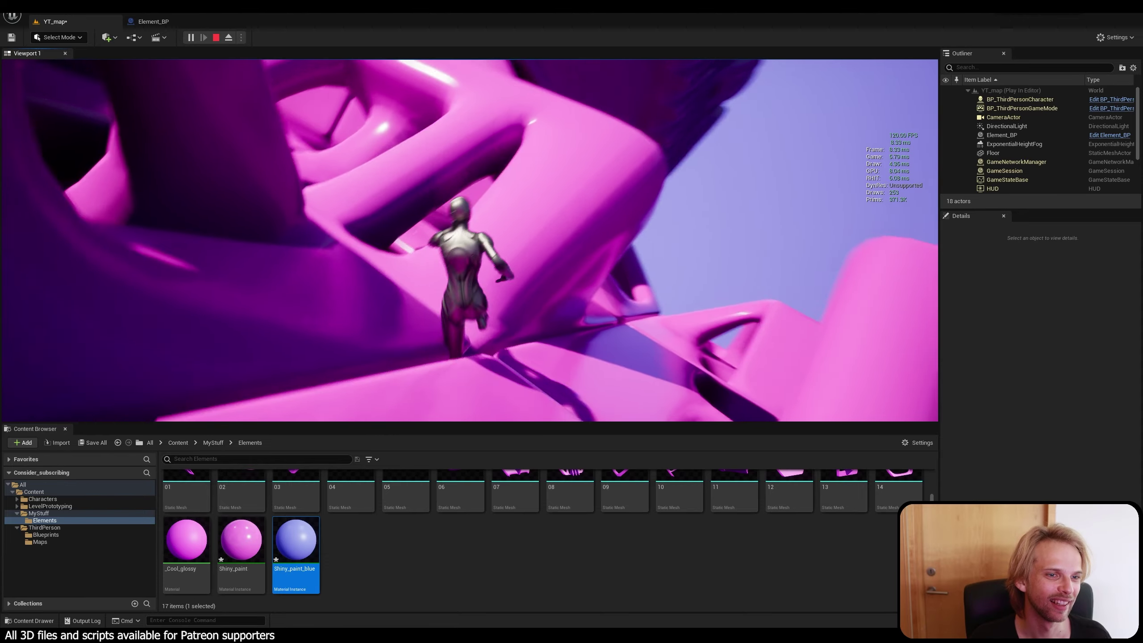
key("w")
key("space")
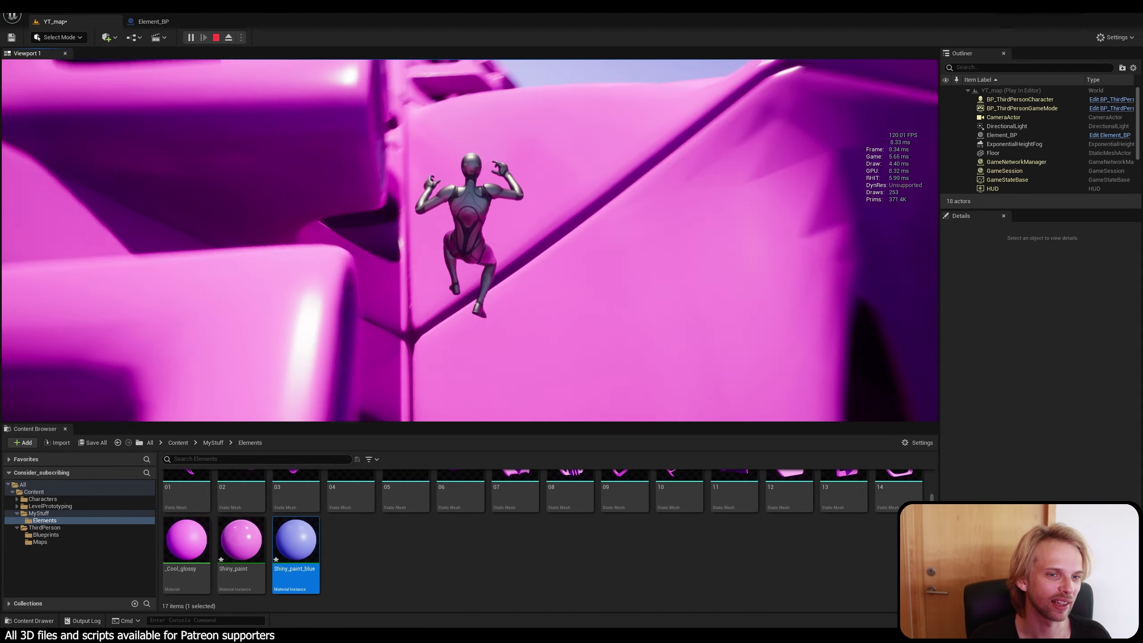
key("w")
key("Escape")
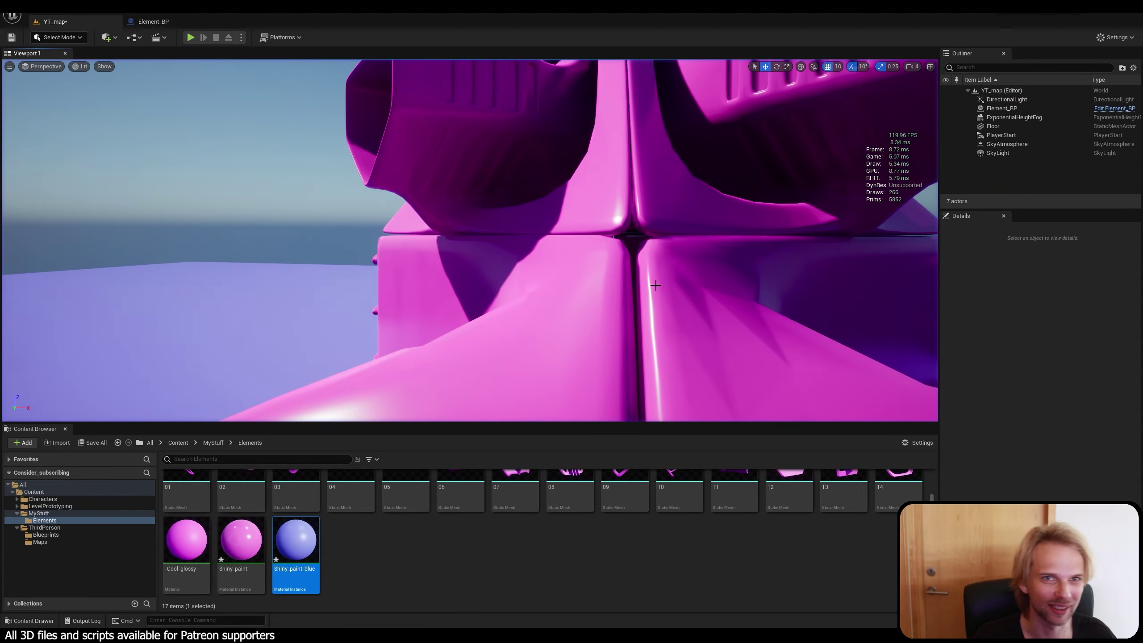
Select ExponentialHeightFog and set its Fog Density to 0.05, checking the haze from inside the structure.
key("s")
right_click_drag(836, 90, 581, 145)
key("w")
key("w")
right_click_drag(747, 115, 741, 117)
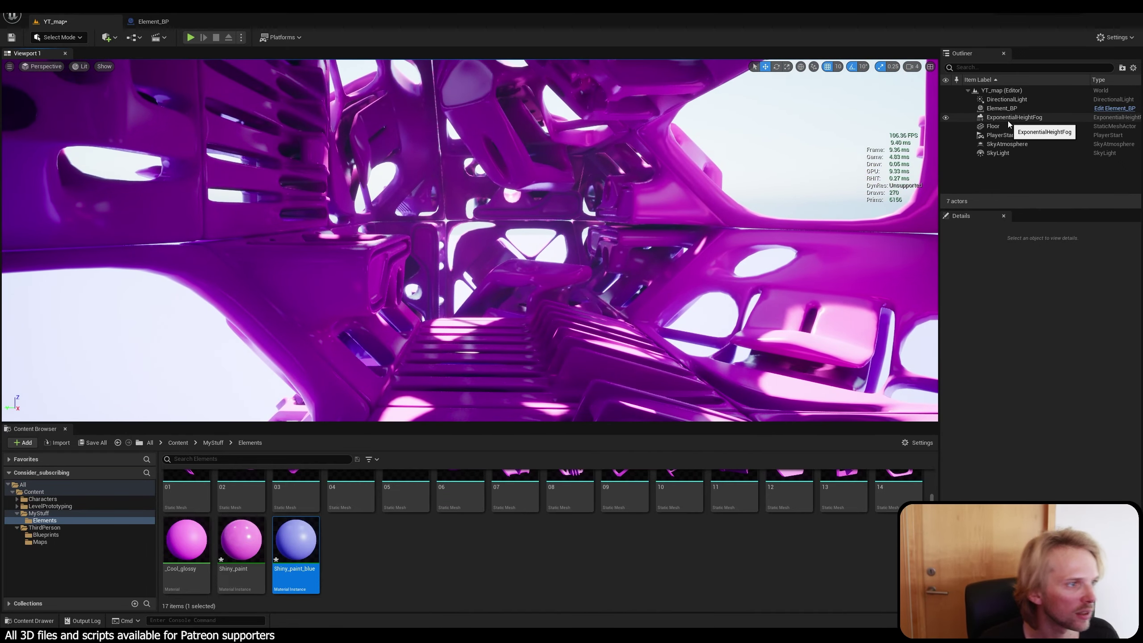
left_click(1008, 119)
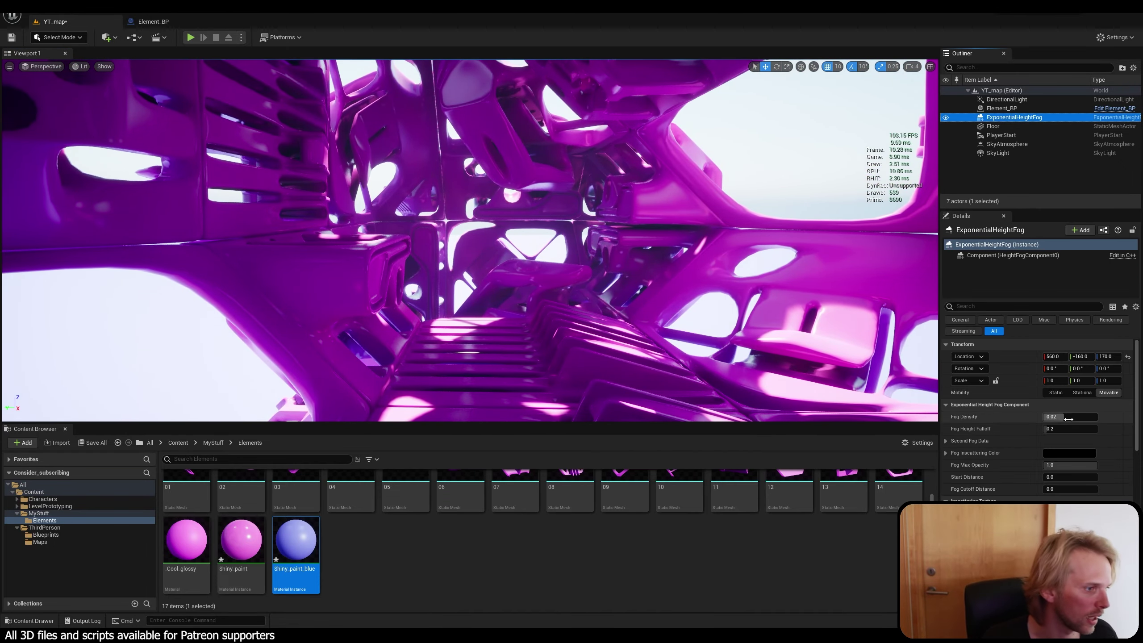
left_click_drag(1065, 419, 1096, 417)
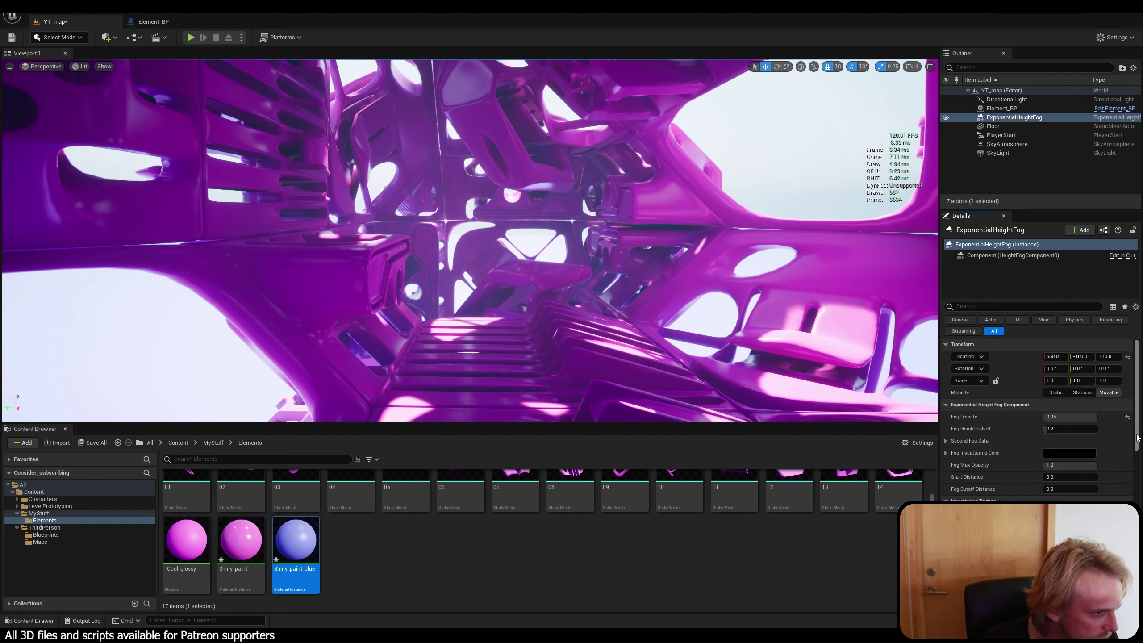
left_click_drag(1137, 437, 1128, 467)
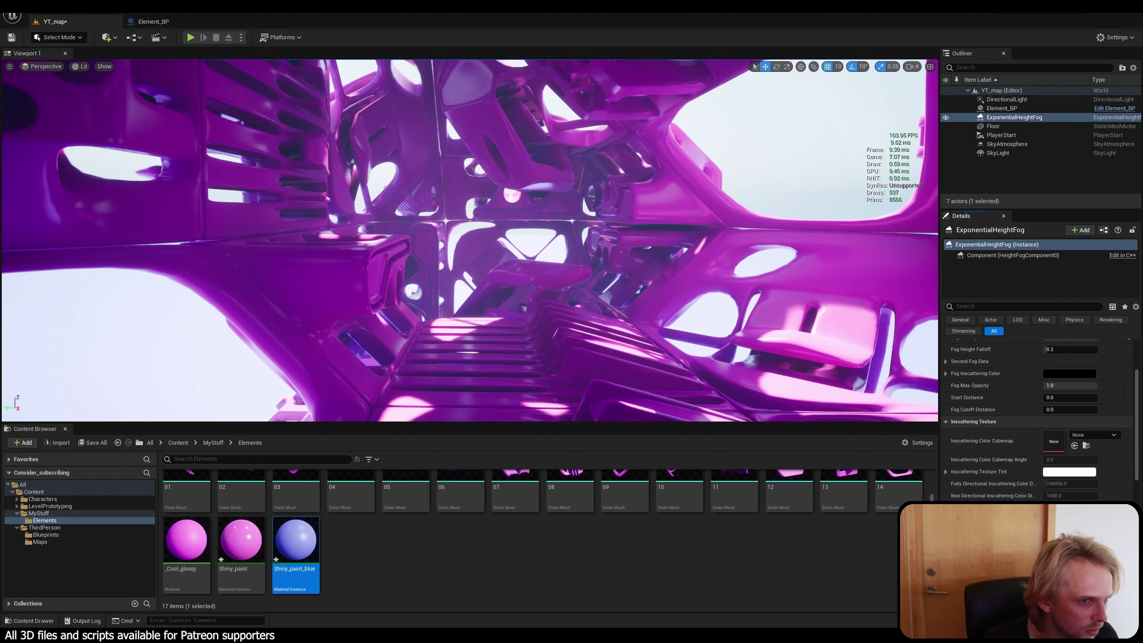
mouse_move(625, 296)
right_mouse_down()
mouse_move(603, 193)
mouse_move(624, 296)
right_mouse_up()
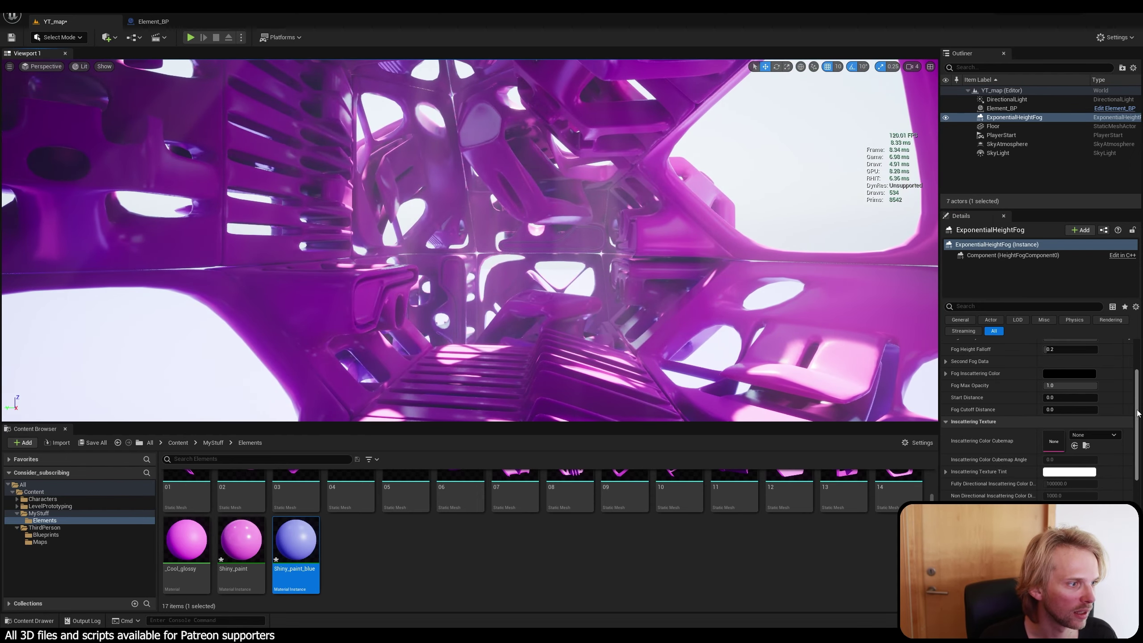
scroll(1137, 414, "up", 3)
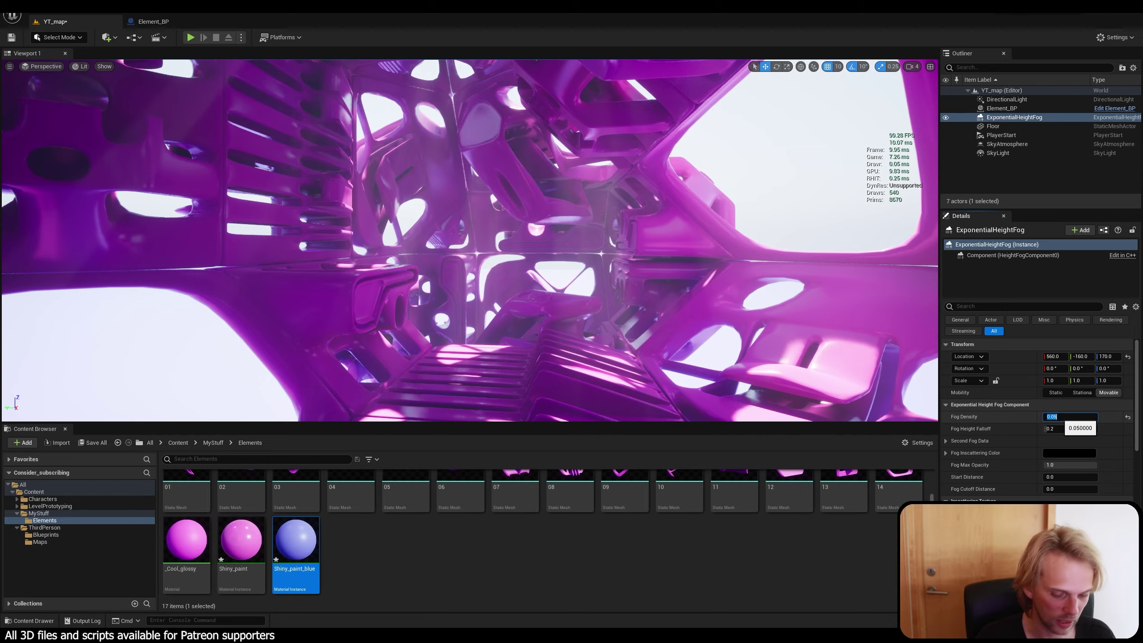
Try Fog Density values of 1.0 and 0.1 on the height fog, comparing the haze inside and outside the structure.
key("Return")
right_click_drag(633, 215, 283, 216)
right_click_drag(554, 218, 555, 217)
left_click(1078, 417)
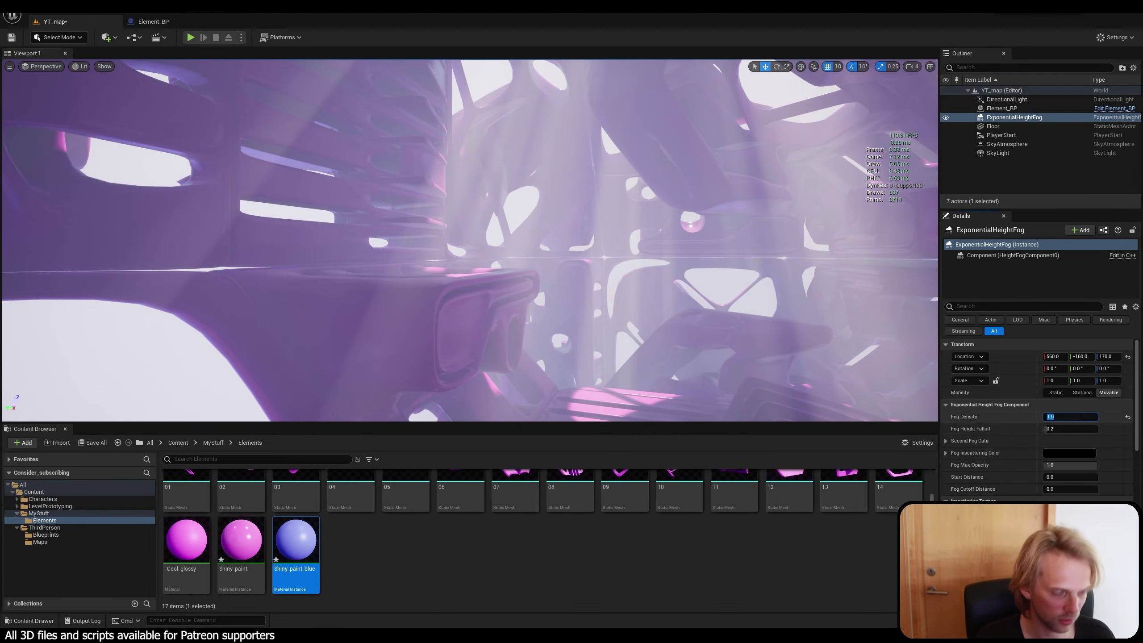
type("0.1")
key("Return")
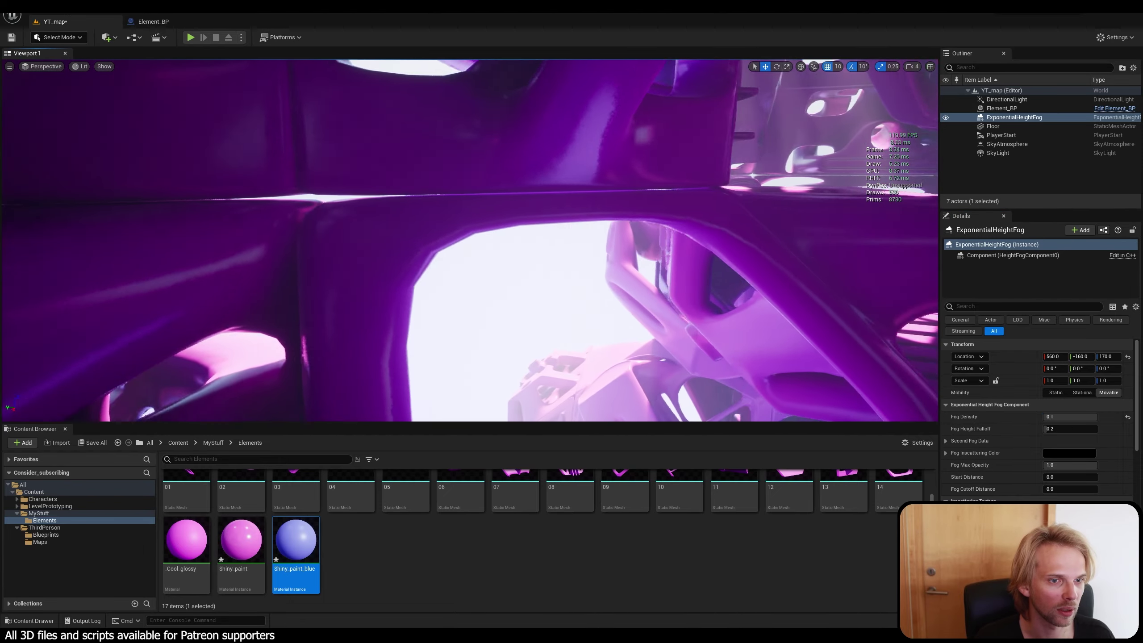
right_click_drag(469, 240, 432, 241)
right_click_drag(527, 257, 672, 277)
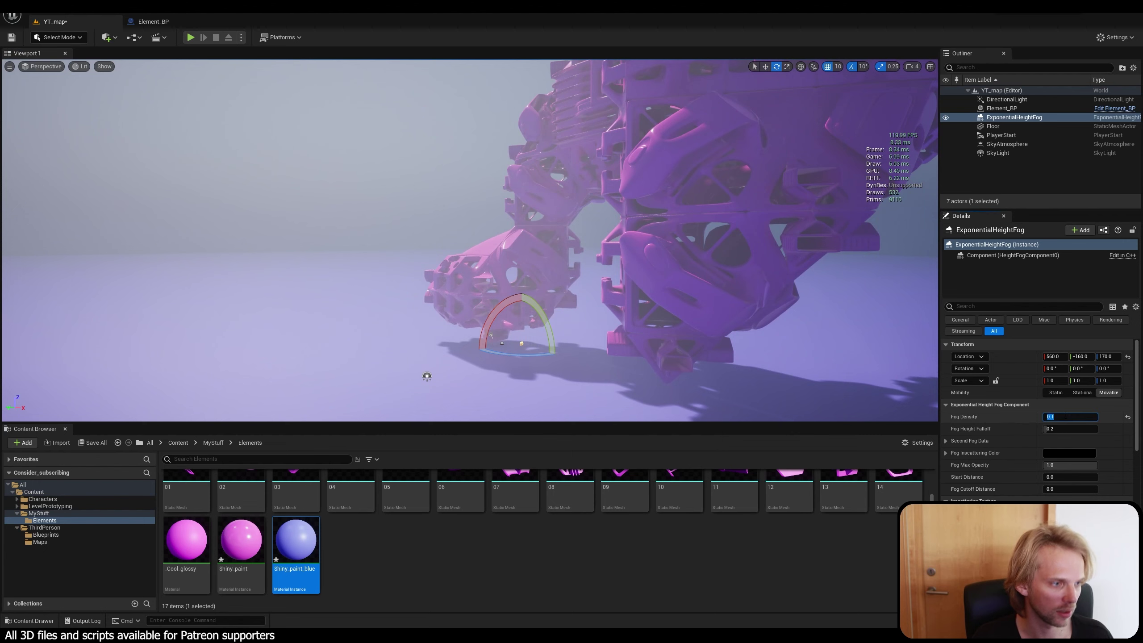
Set the height fog's Fog Density to 0.05, check it around the structure with the fog deselected, and save the level.
type("5")
key("Return")
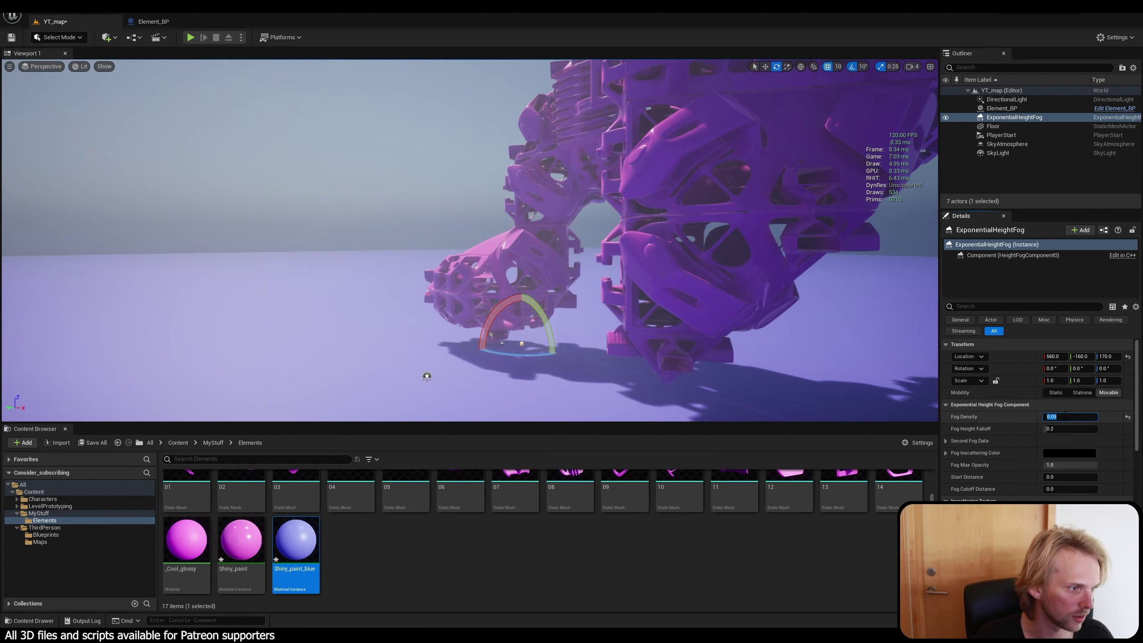
left_click(385, 180)
right_click_drag(384, 180, 351, 123)
key("w")
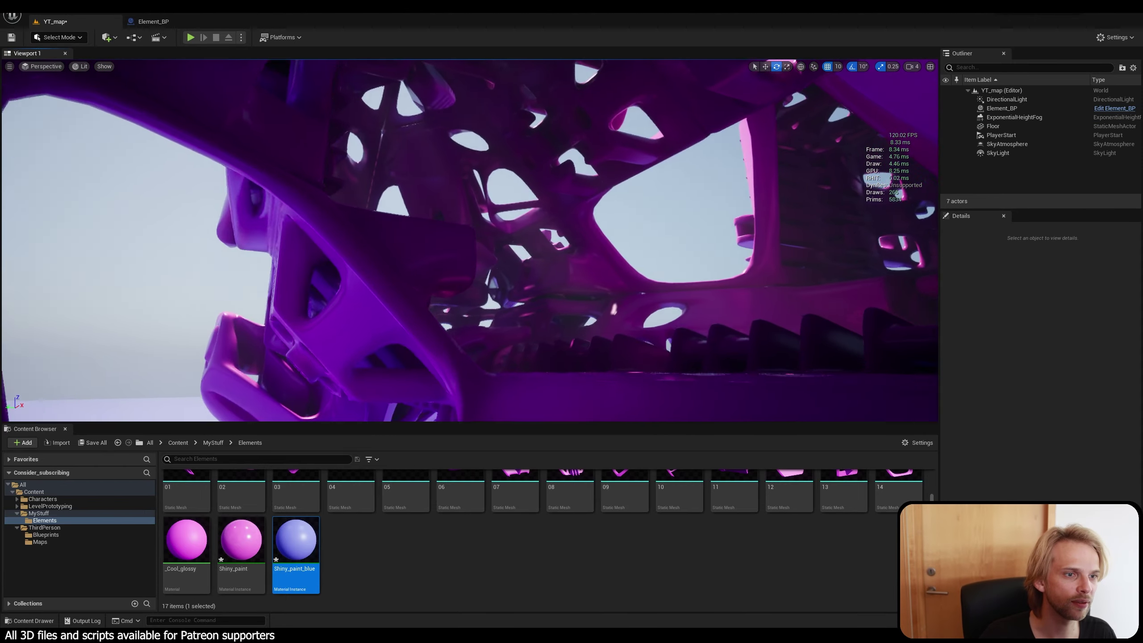
right_click_drag(448, 192, 474, 198)
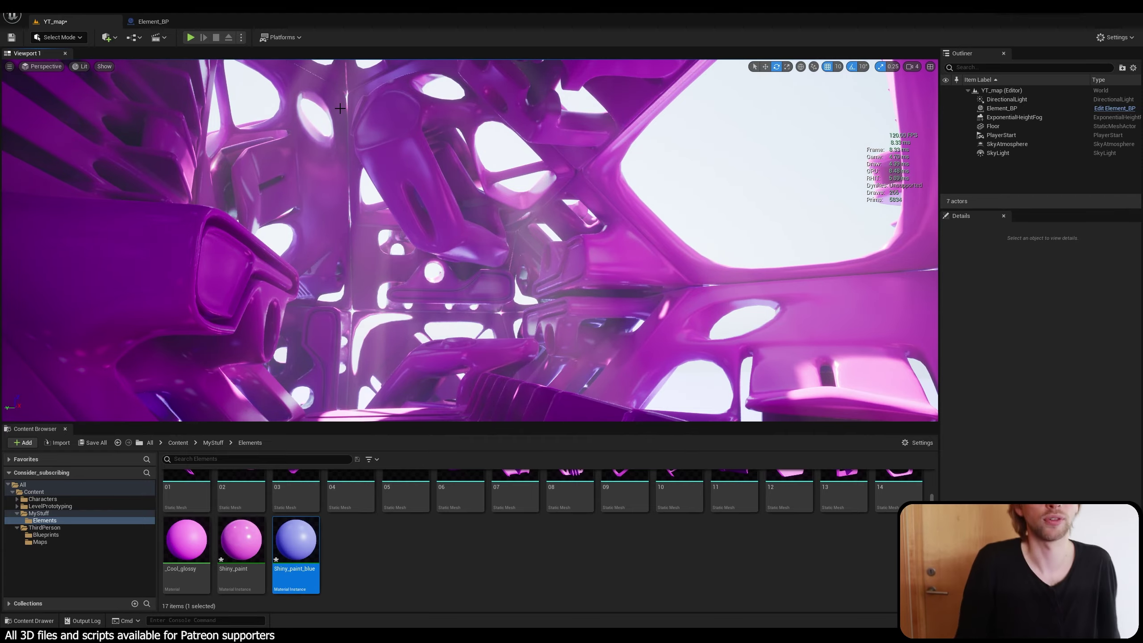
right_click_drag(351, 97, 455, 117)
key("s")
right_click_drag(383, 213, 383, 212)
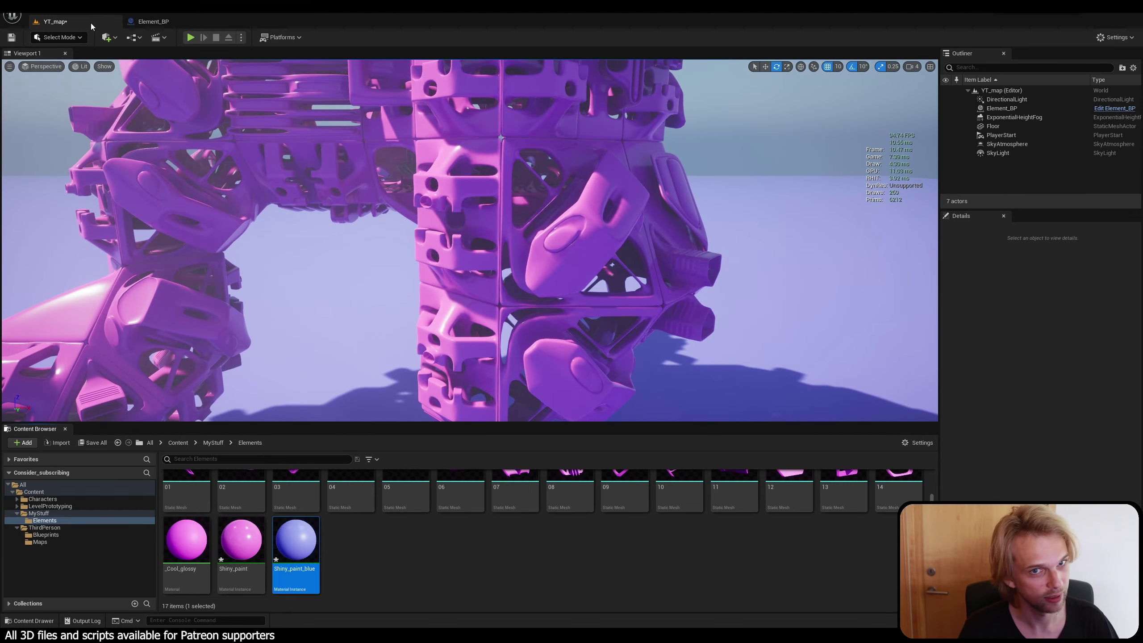
left_click(14, 38)
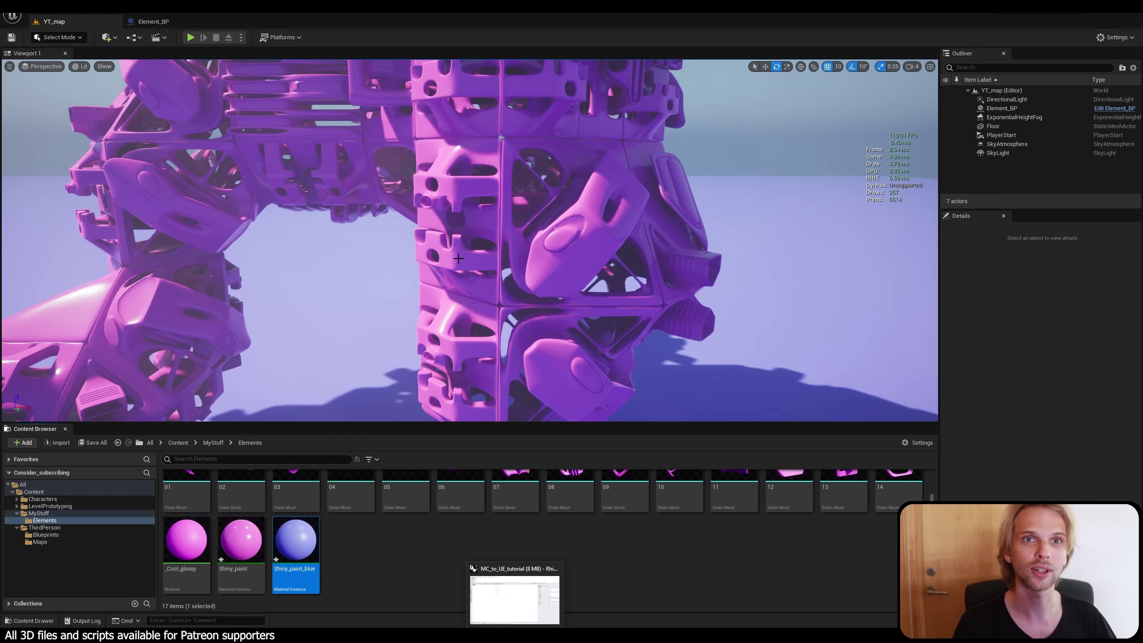
Switch to the Rhino and Grasshopper file MC_to_UE_tutorial and set the Perspective viewport's display mode to Shaded.
left_click(510, 205)
key("Escape")
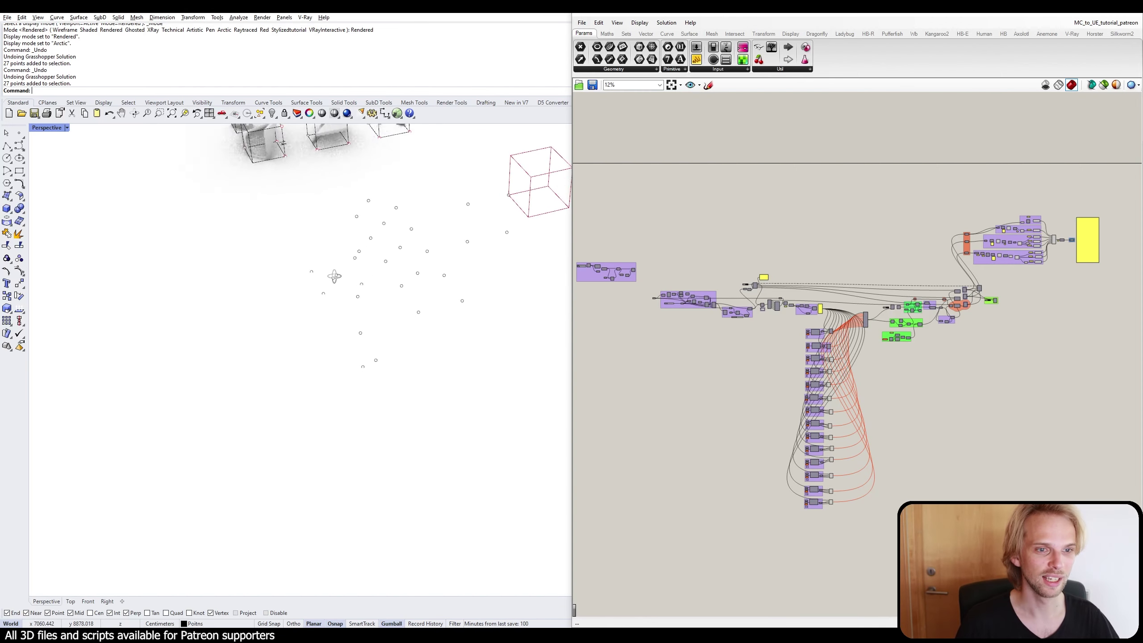
right_click_drag(335, 276, 446, 294)
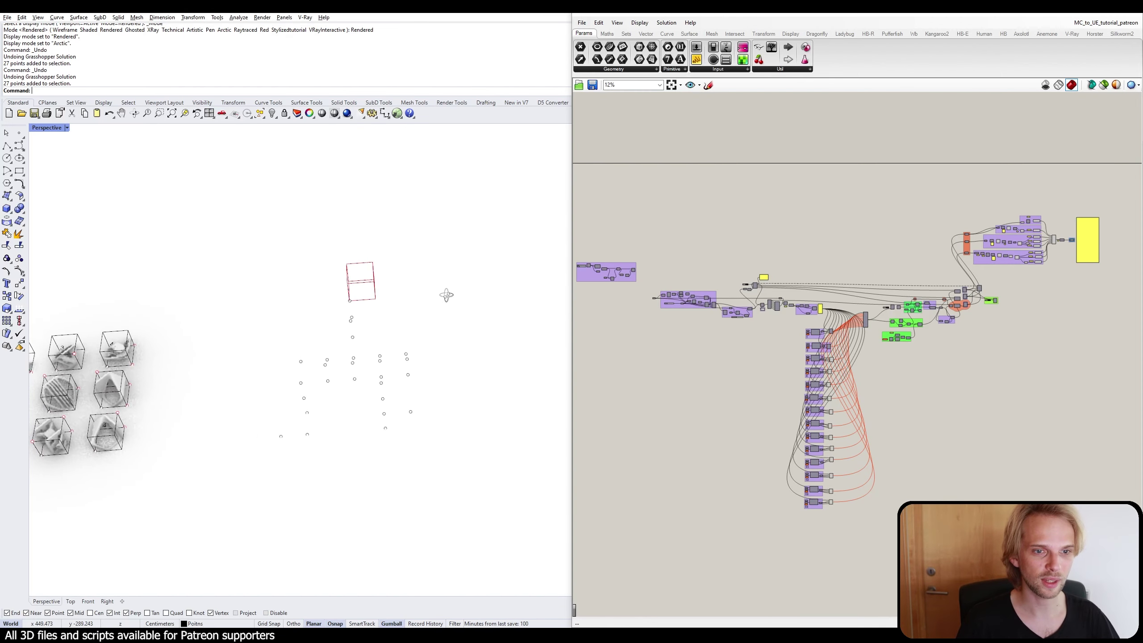
left_click(43, 128)
left_click(63, 167)
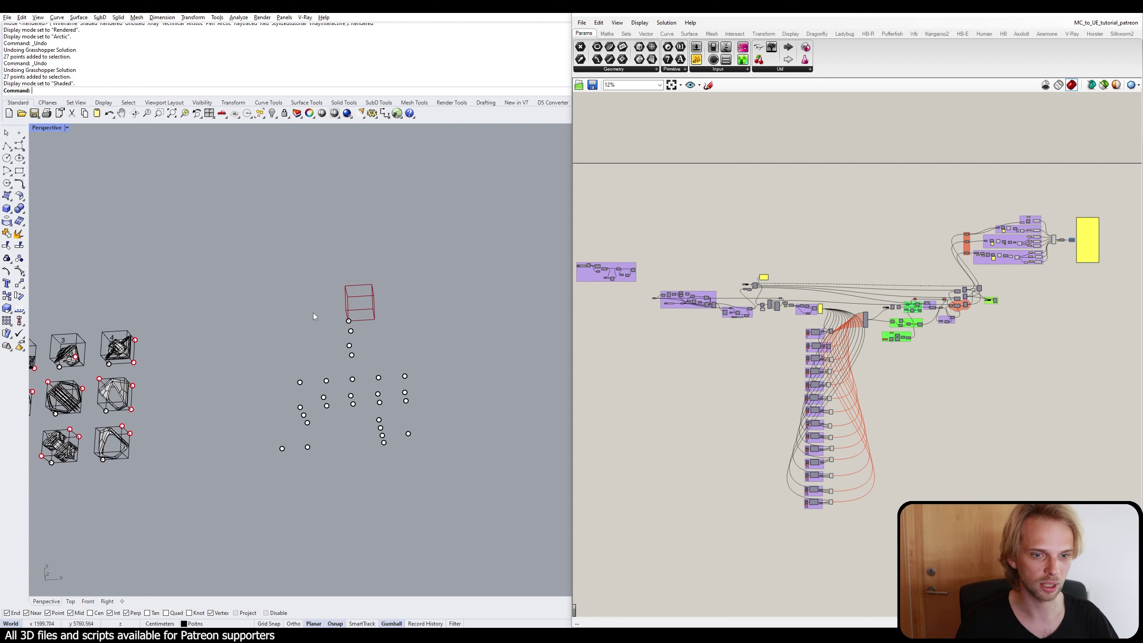
Mirror a copy of the placement points across a plane along the X direction, starting at the point beside the red box.
left_click_drag(195, 228, 495, 507)
right_click_drag(450, 382, 447, 395)
type("Mi")
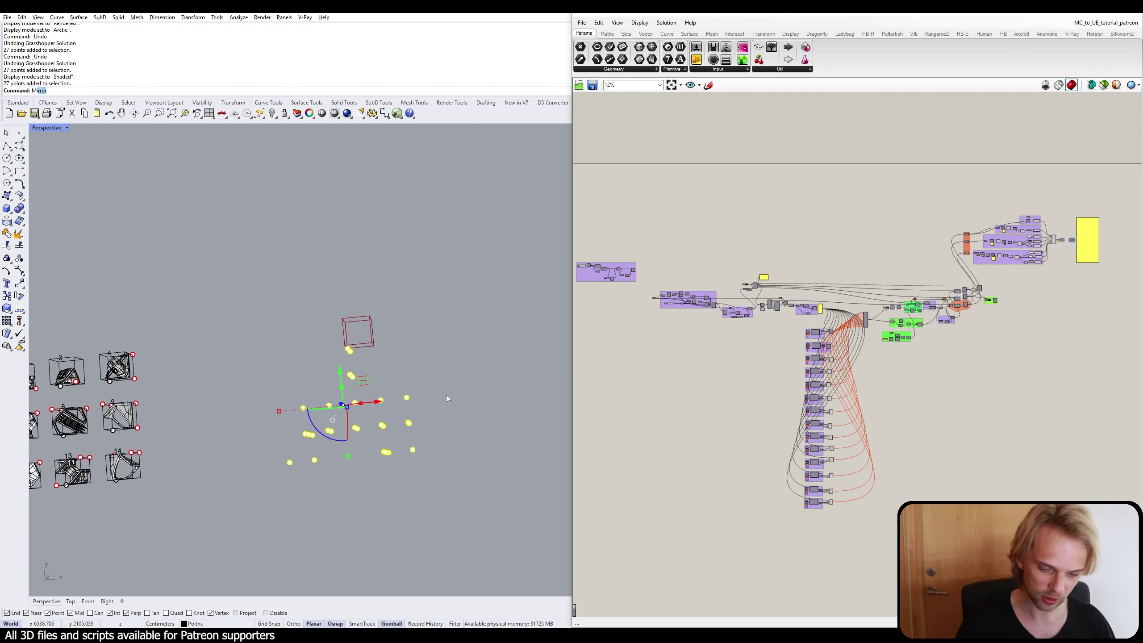
key("Return")
left_click(350, 351)
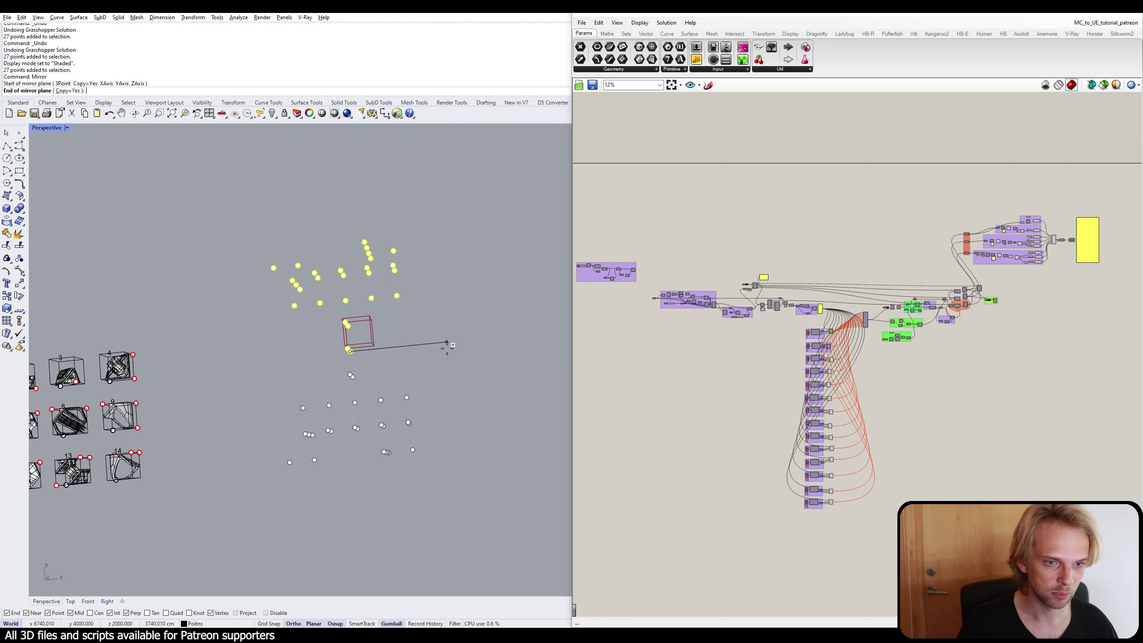
left_click(450, 345)
Copy all original and mirrored placement points straight up in Z by four box heights.
right_click_drag(452, 344, 378, 282)
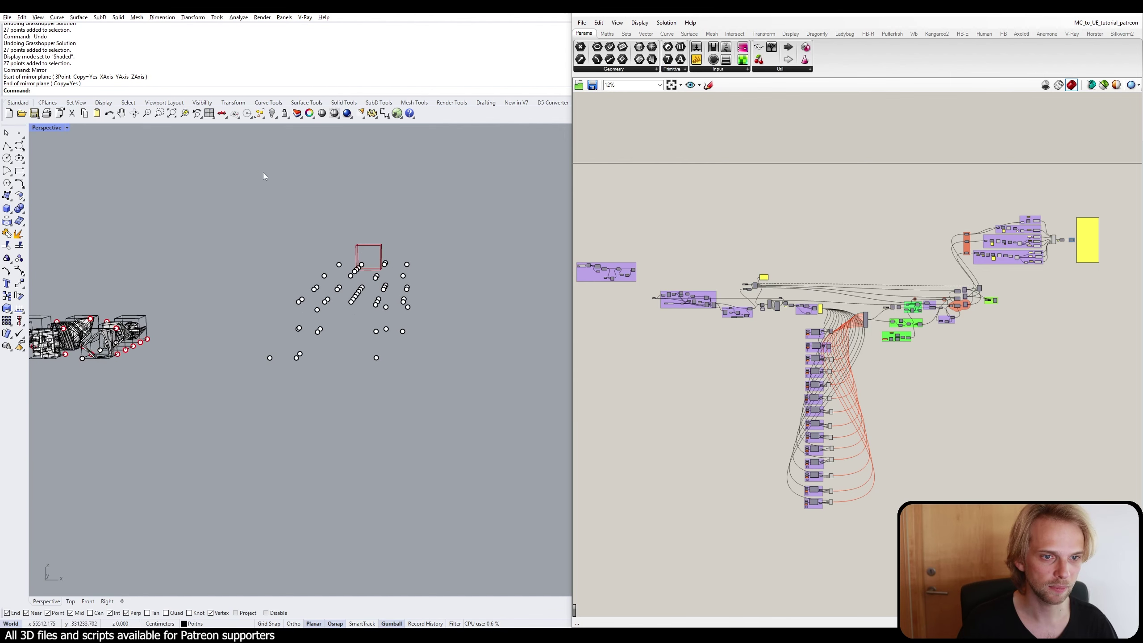
left_click_drag(263, 172, 475, 443)
right_click_drag(405, 391, 379, 360)
right_click_drag(334, 280, 335, 286)
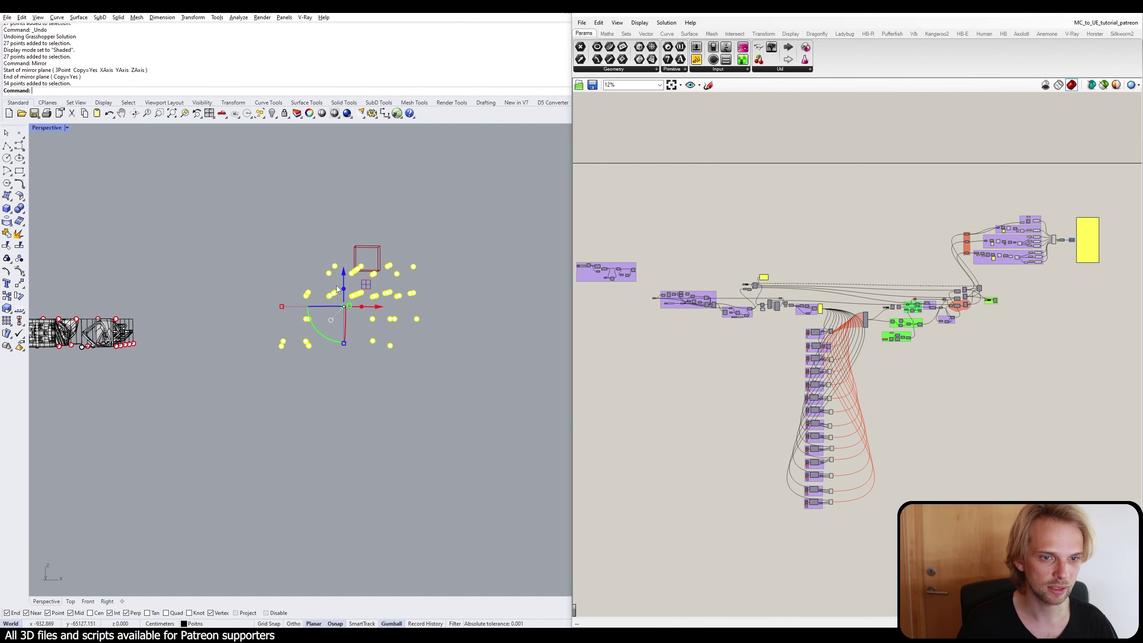
left_click(342, 274)
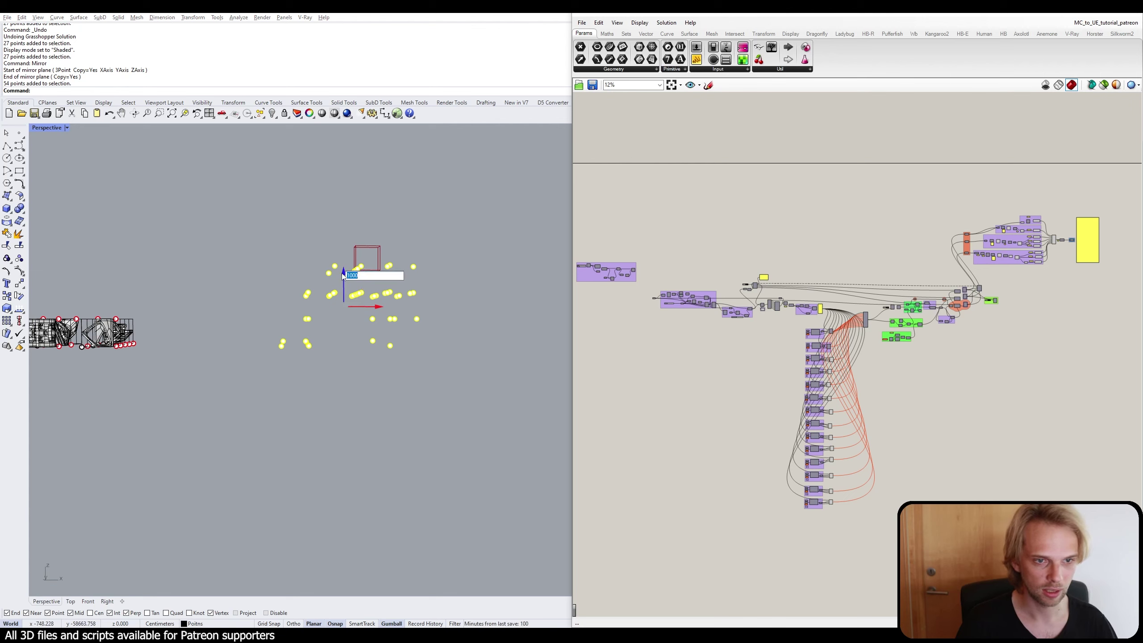
type("400")
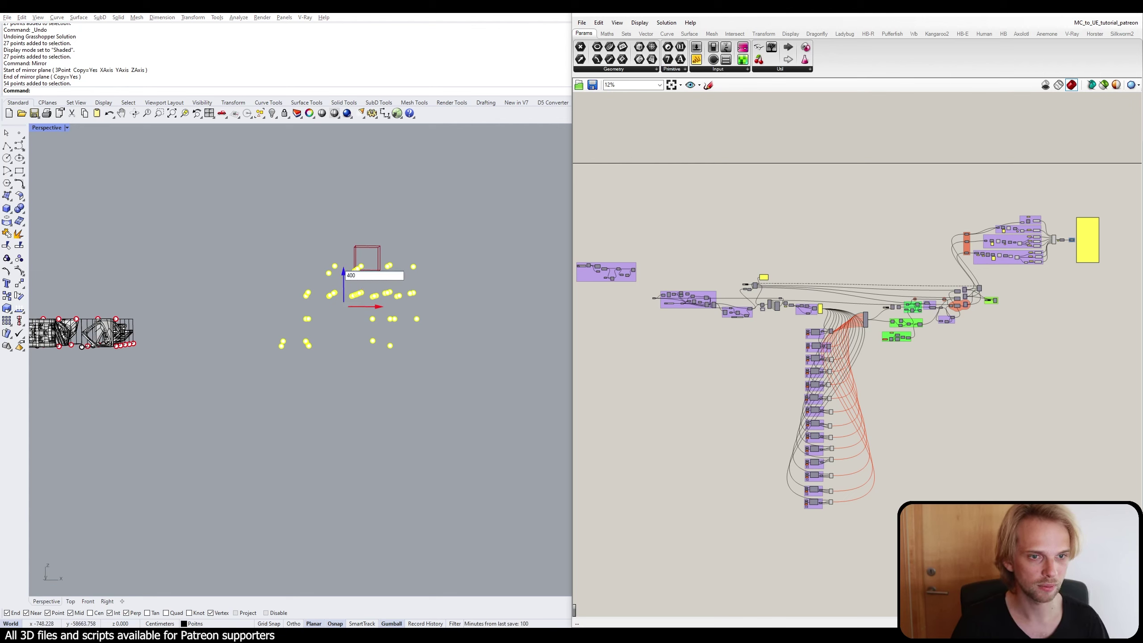
key("Return")
right_click_drag(341, 273, 371, 271)
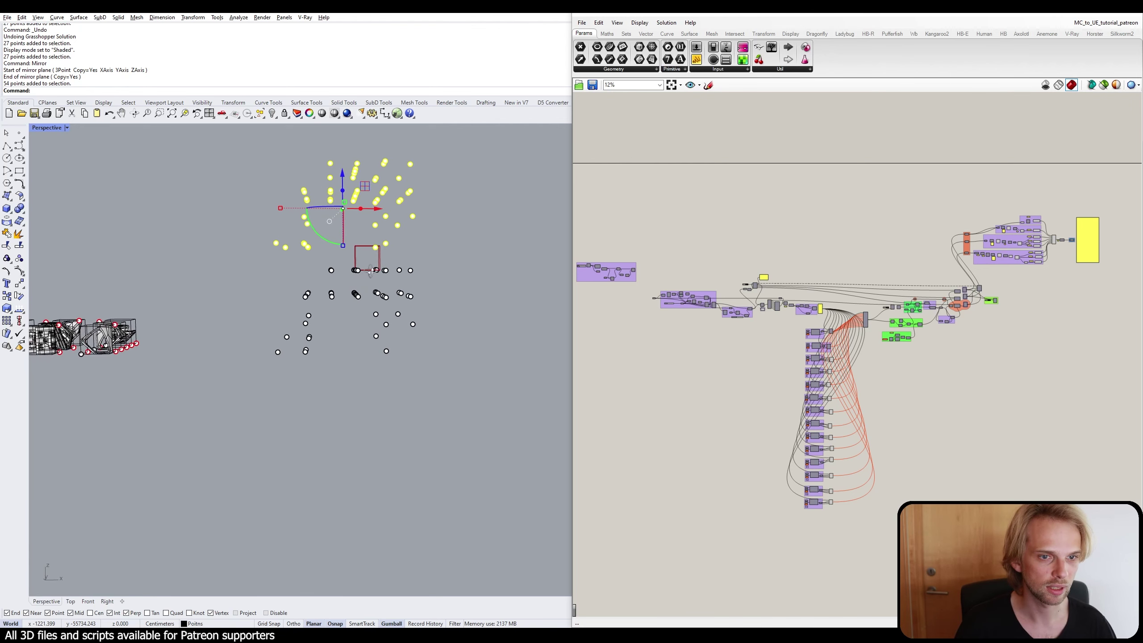
key("Escape")
Offset a copy of the single placement point beside the red box.
scroll(342, 209, "up", 2)
right_click_drag(362, 219, 349, 215)
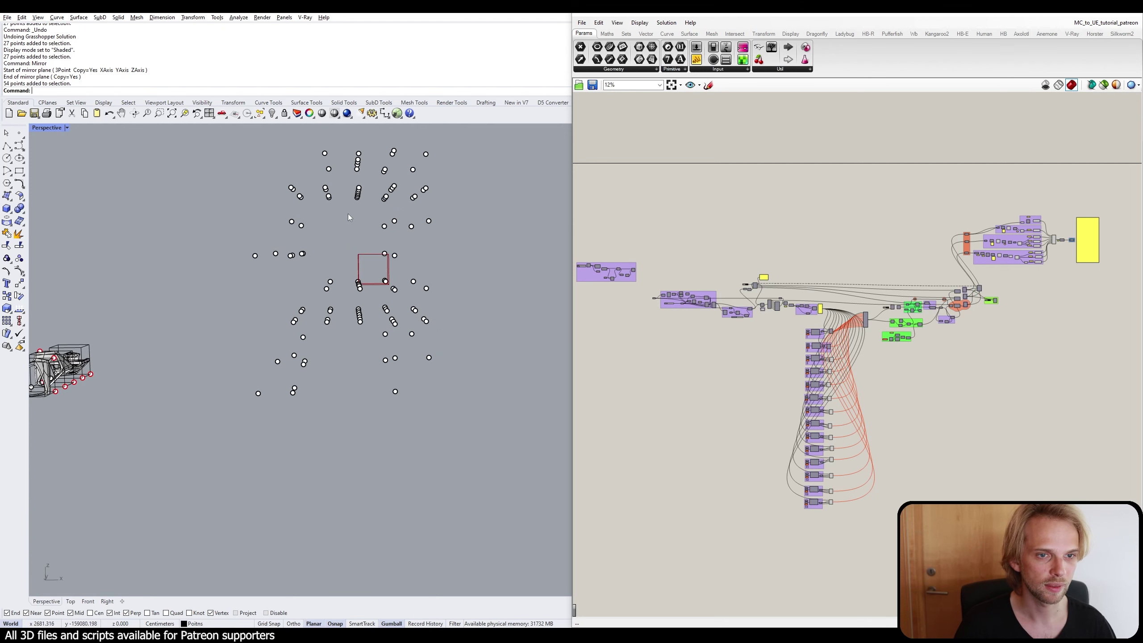
left_click_drag(321, 291, 320, 294)
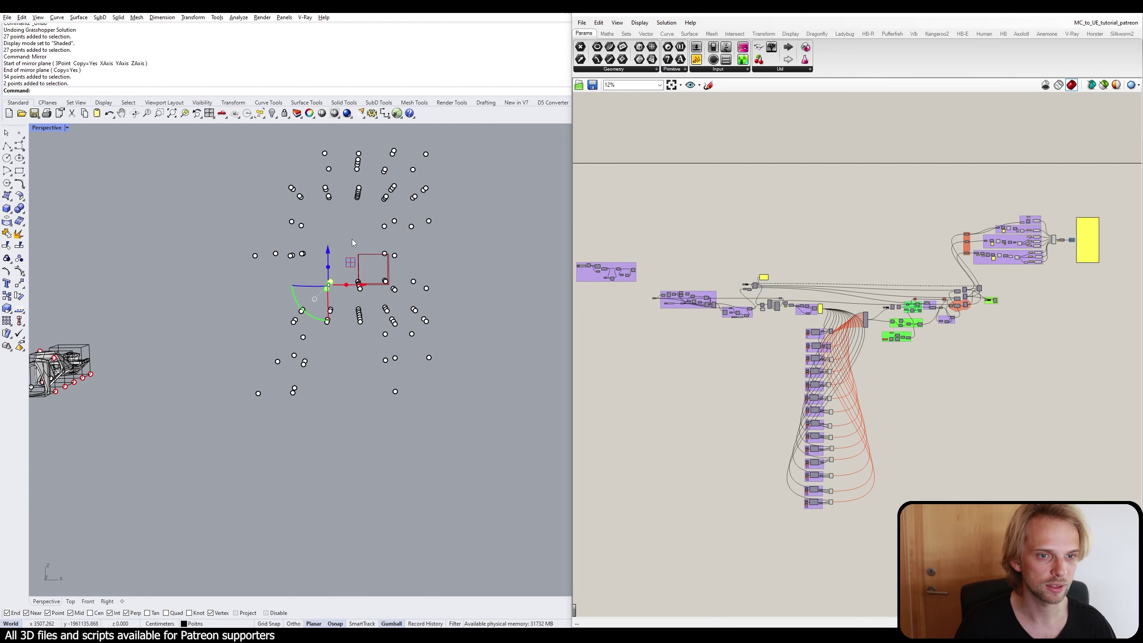
key("Escape")
right_click_drag(354, 244, 335, 270)
left_click(333, 270)
left_click(332, 237)
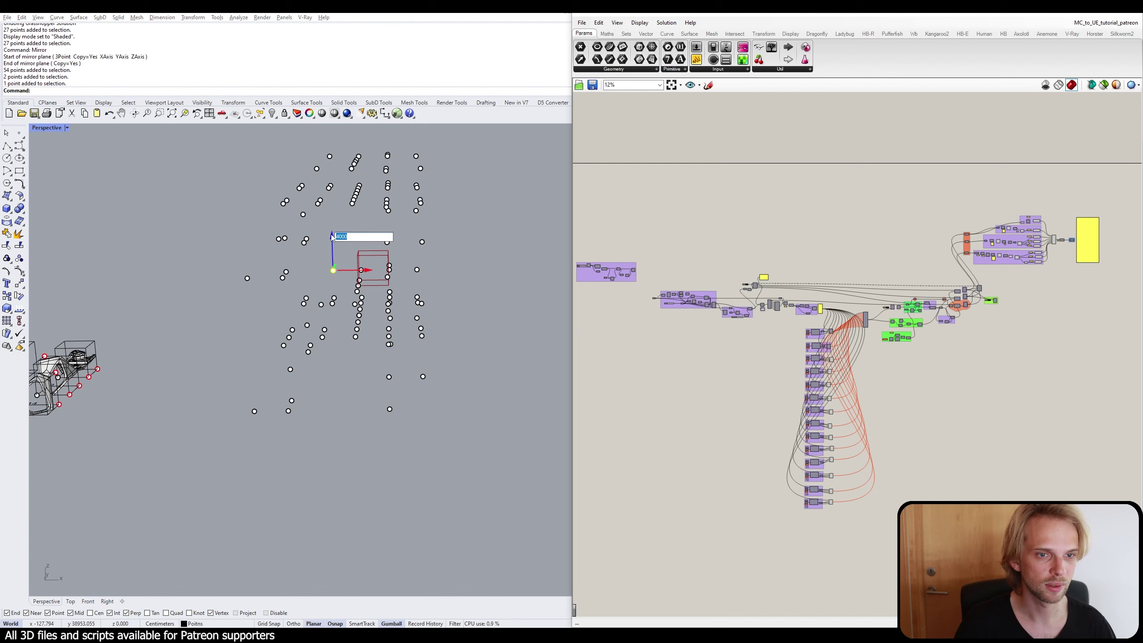
key("Return")
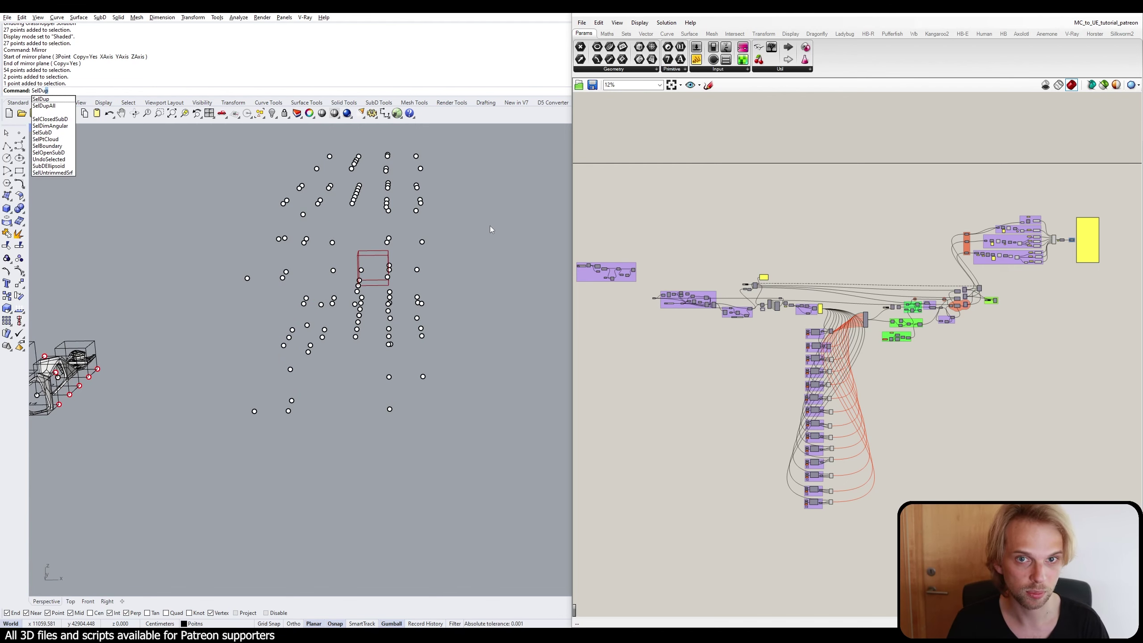
Select the duplicate points with SelDup and delete them.
key("Return")
key("Delete")
scroll(358, 471, "down", 8)
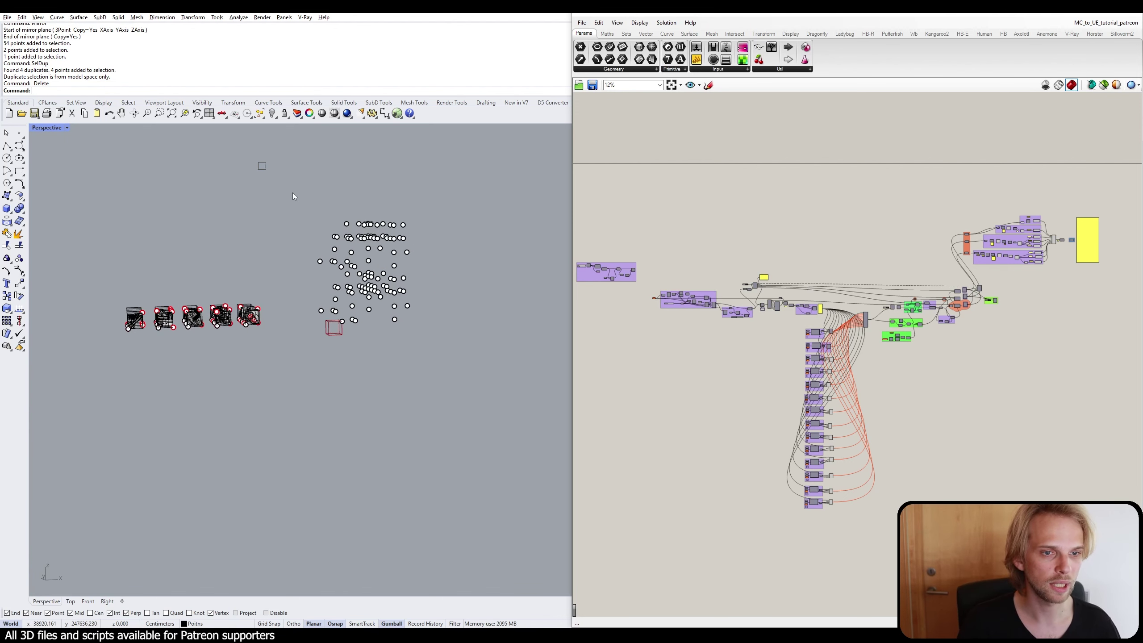
Select every placement point and copy the whole set straight up in Z to stack a second group above it.
left_click_drag(293, 193, 329, 164)
left_click_drag(393, 306, 439, 341)
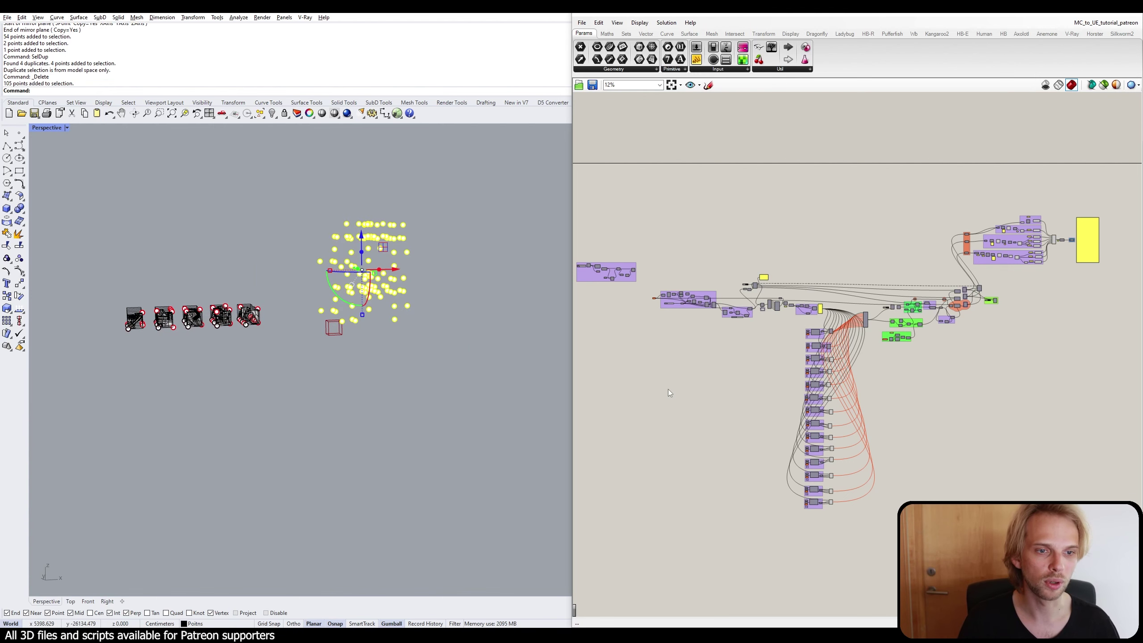
scroll(707, 352, "up", 5)
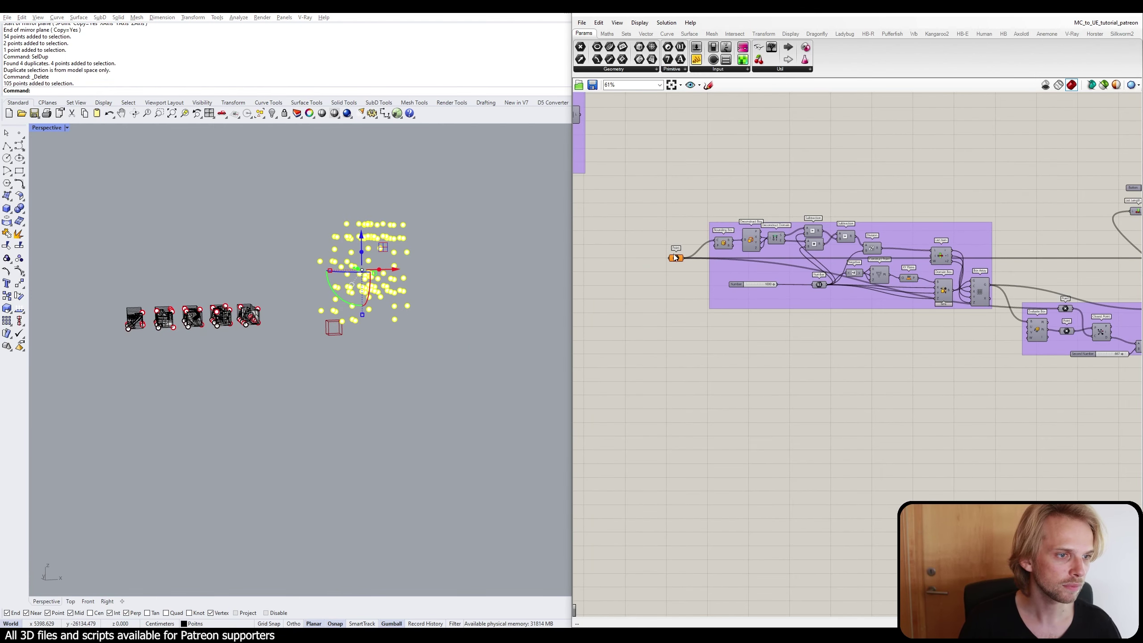
left_click(675, 257)
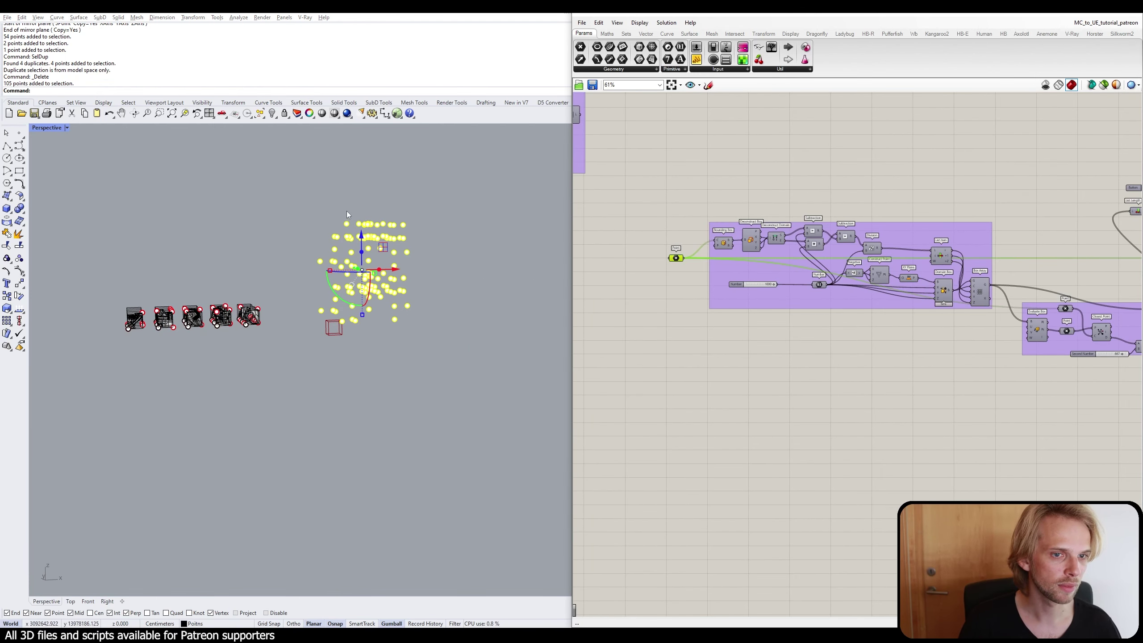
scroll(366, 240, "down", 3)
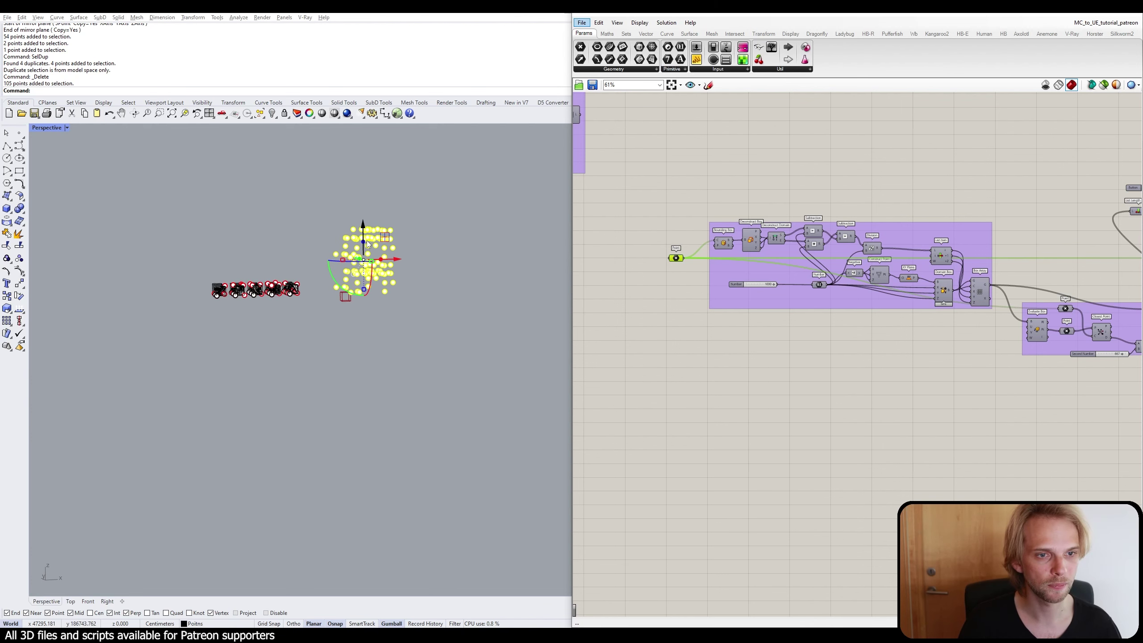
left_click(364, 229)
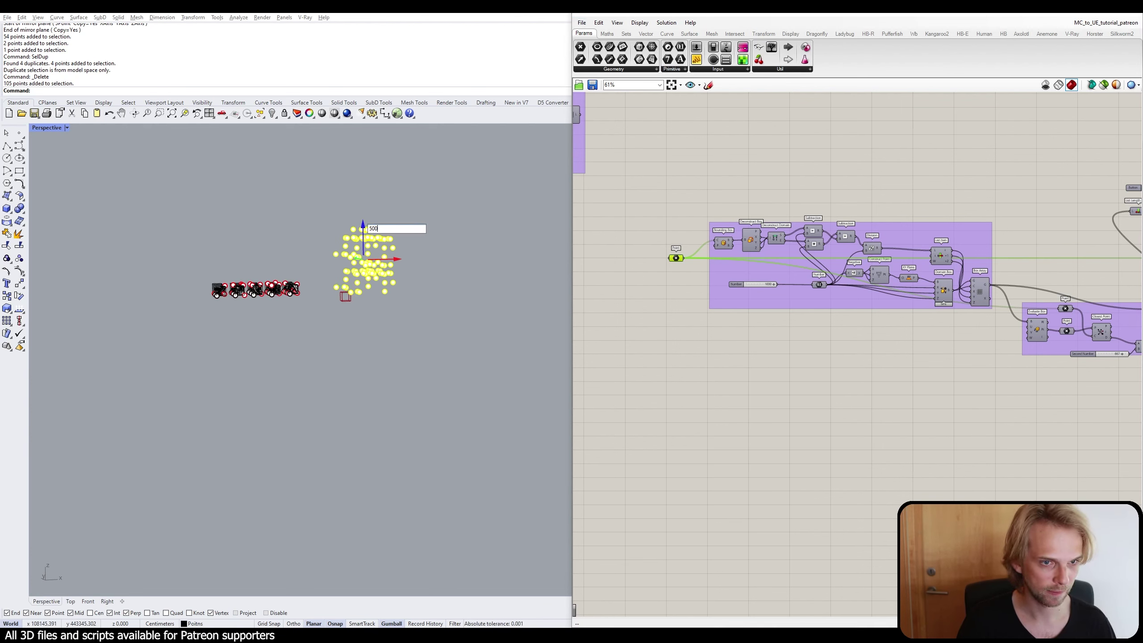
key("Return")
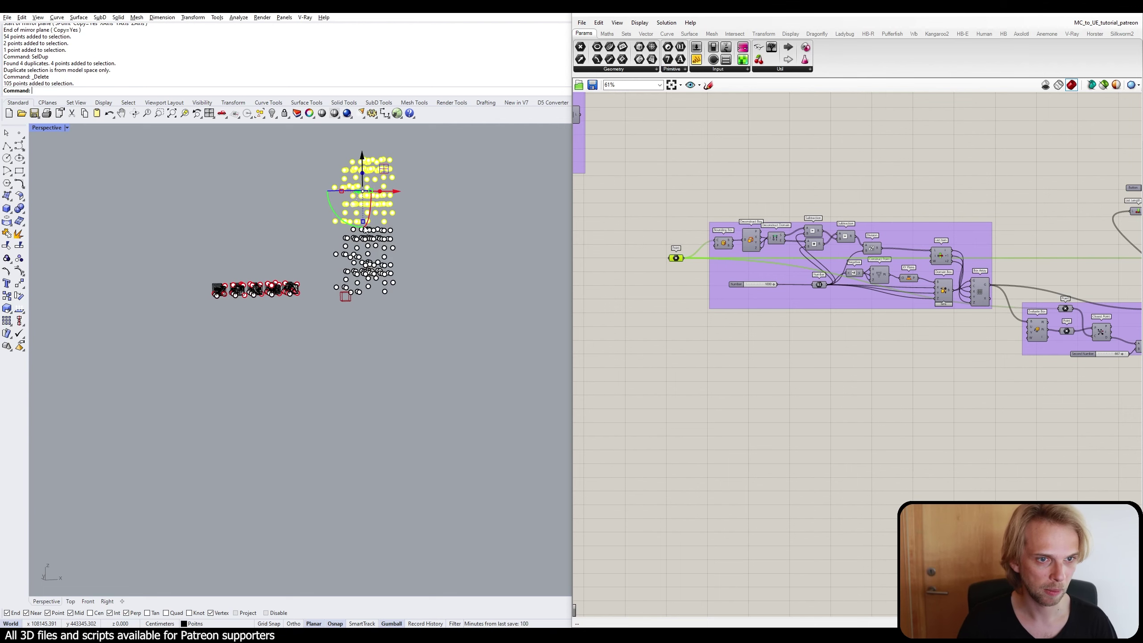
key("Escape")
right_click_drag(409, 201, 382, 190)
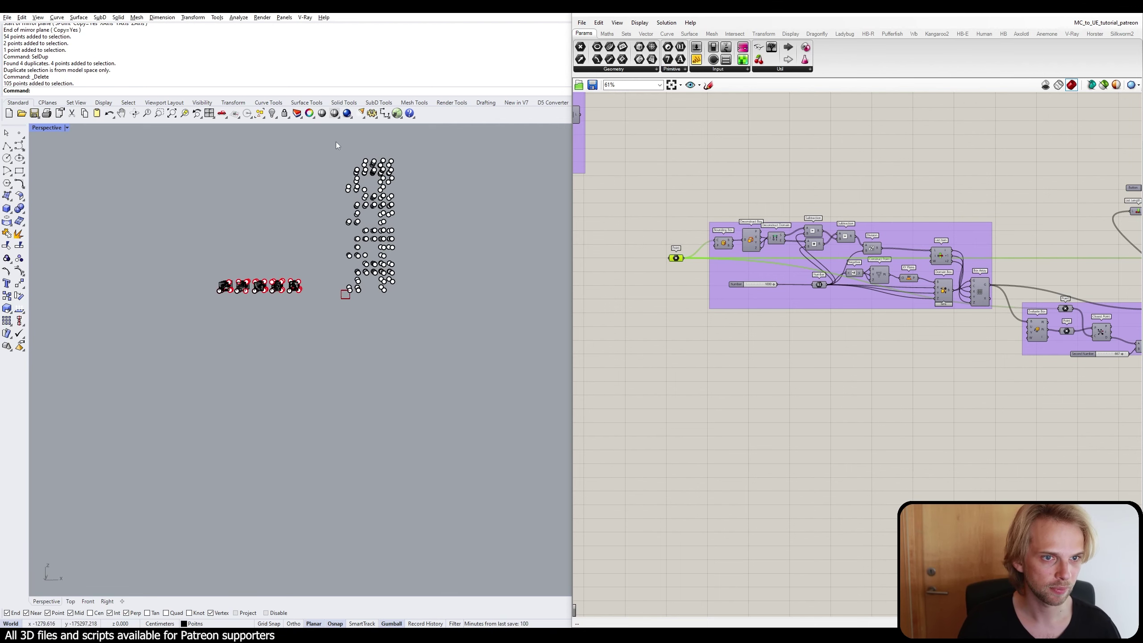
Select both stacked groups of points in Rhino and assign them to the Grasshopper Point parameter feeding Bounding Box.
left_click_drag(476, 414, 474, 412)
scroll(692, 268, "up", 4)
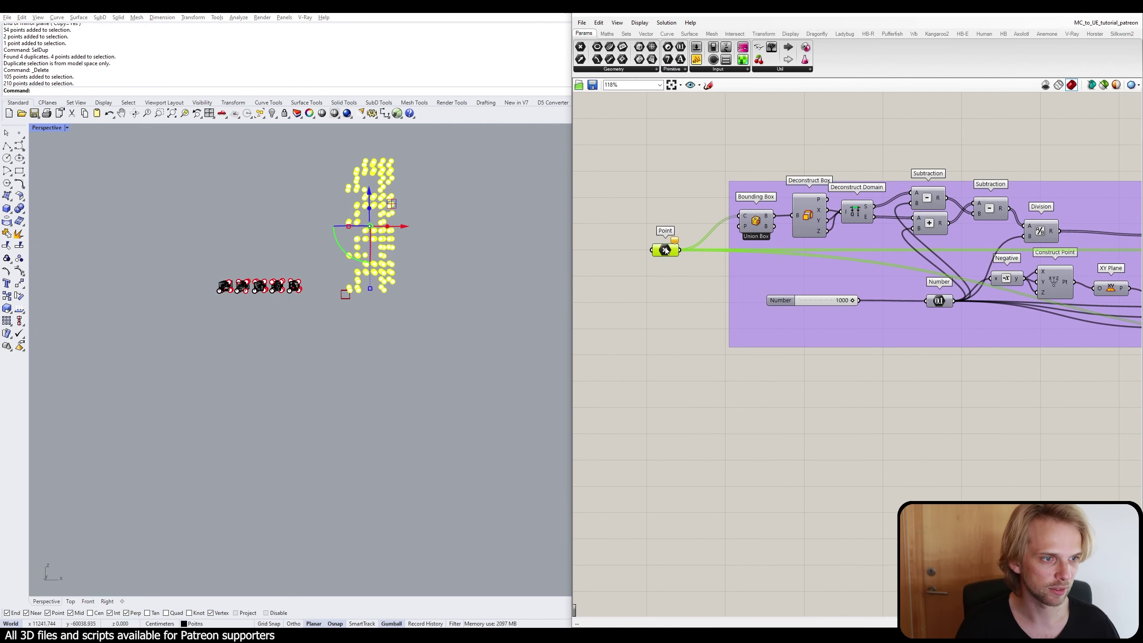
right_click(664, 249)
left_click(702, 392)
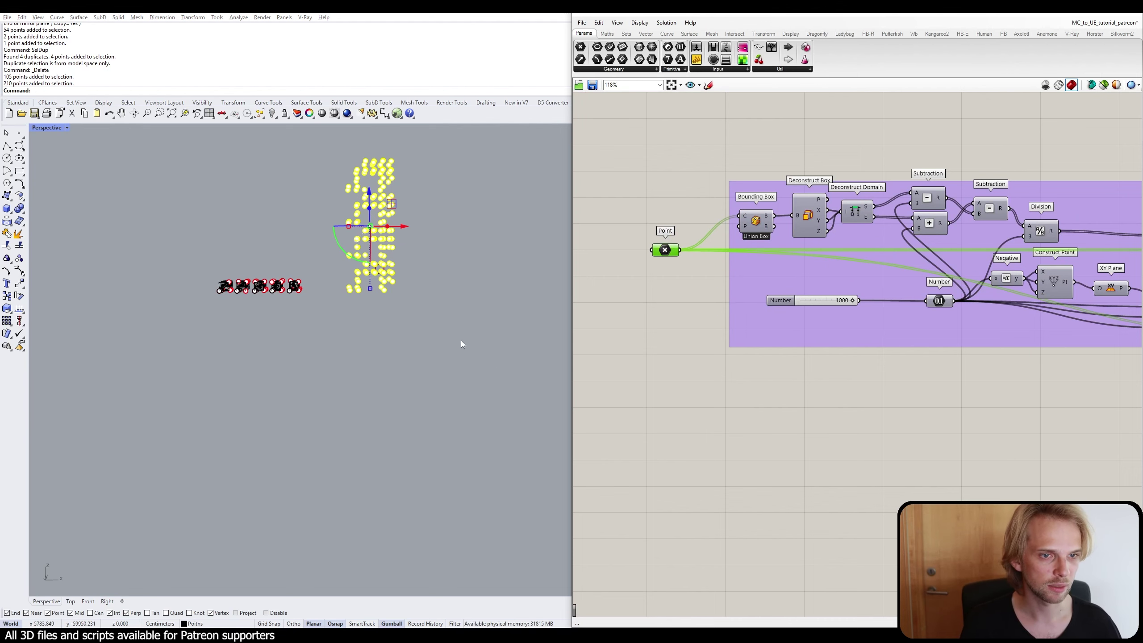
Trigger the Loop Start component and follow its iteration counter against the Subtraction result while the box moves through the Rhino points.
scroll(841, 314, "down", 8)
right_click_drag(1037, 274, 952, 282)
scroll(935, 279, "up", 10)
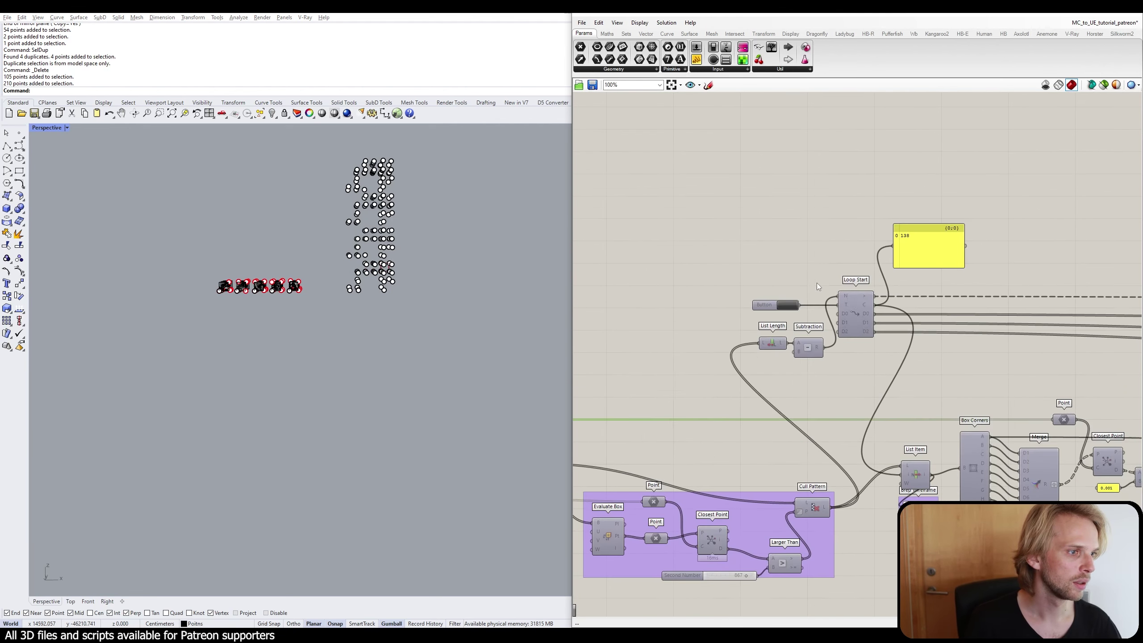
left_click(778, 320)
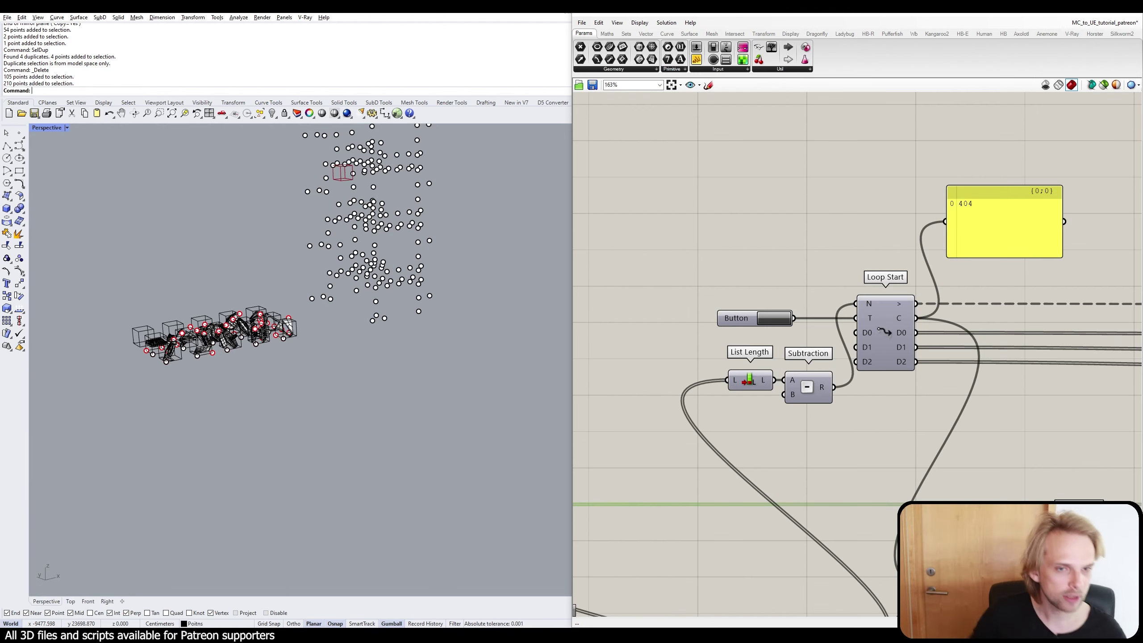
right_click_drag(893, 363, 800, 291)
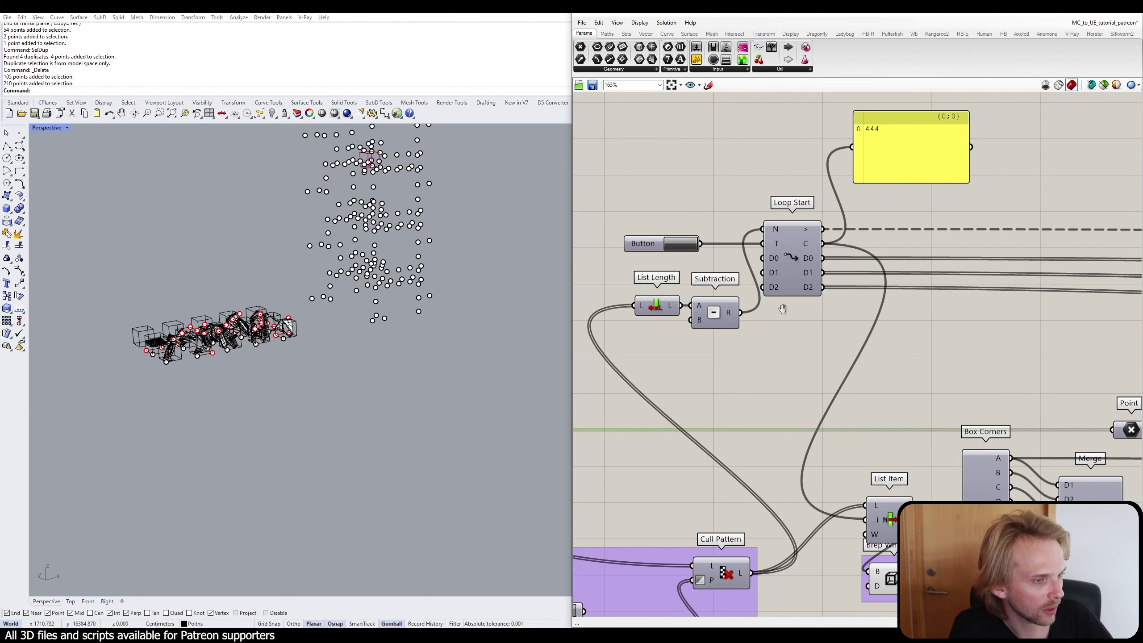
mouse_move(737, 320)
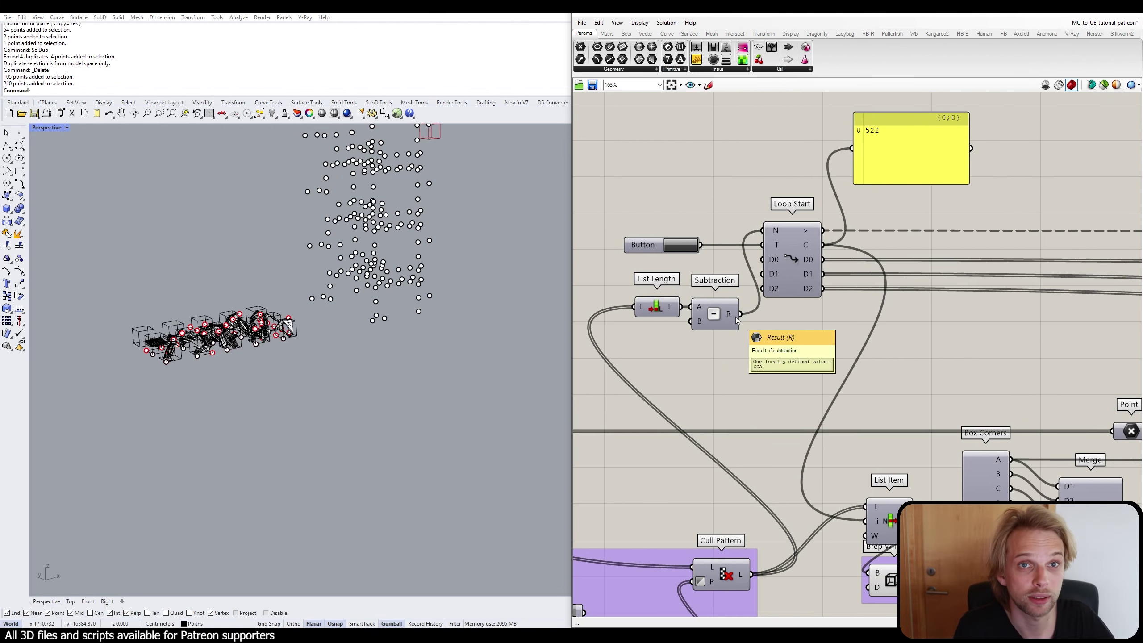
right_click_drag(373, 208, 370, 230)
scroll(388, 190, "down", 4)
right_click_drag(417, 186, 393, 259, "shift")
Bake the assembled blocks with PlaceBlock to inspect the structure in Rhino, and undo the bake.
scroll(833, 351, "down", 8)
right_click_drag(776, 318, 773, 315)
right_click_drag(977, 357, 758, 299)
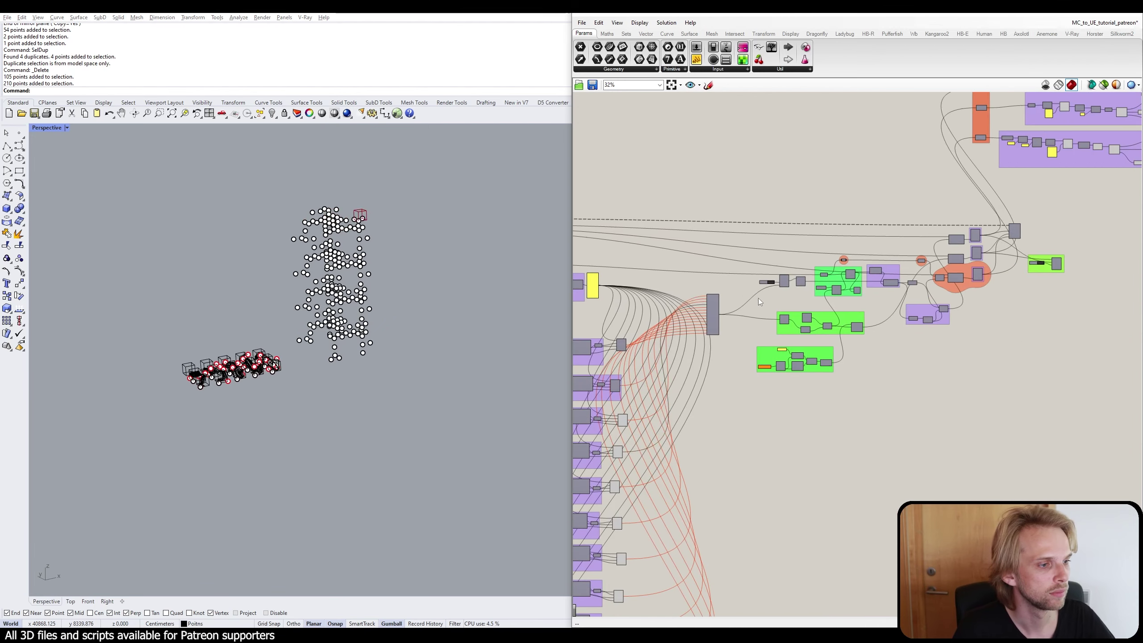
right_click_drag(983, 310, 825, 314)
scroll(889, 251, "up", 6)
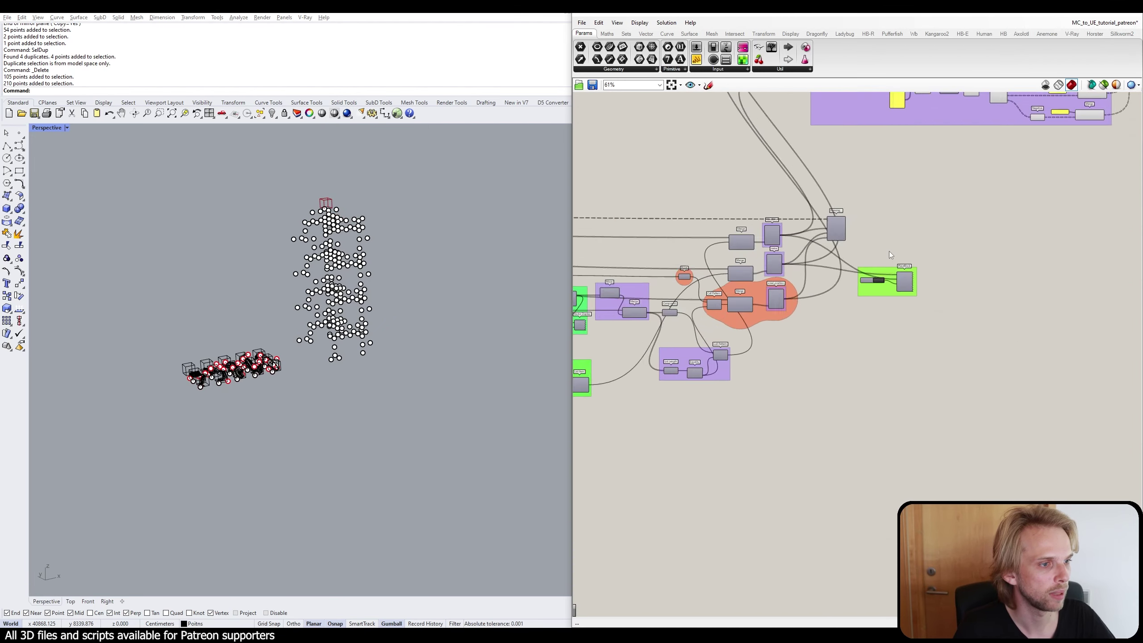
left_click(862, 321)
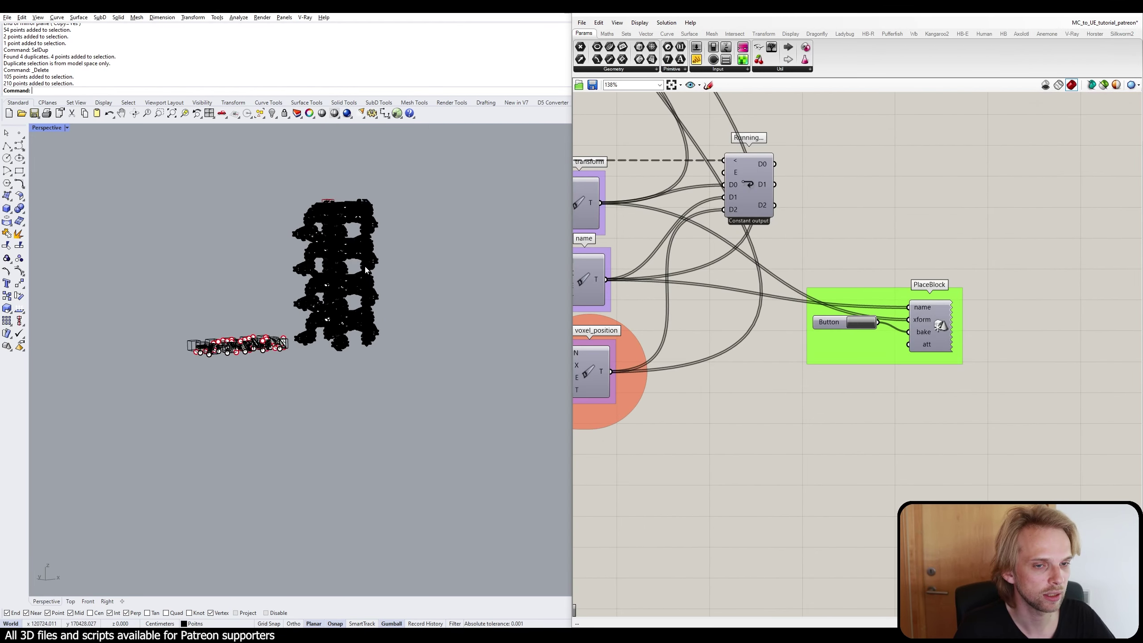
scroll(407, 234, "up", 5)
right_click_drag(408, 234, 427, 252)
key("ctrl+z")
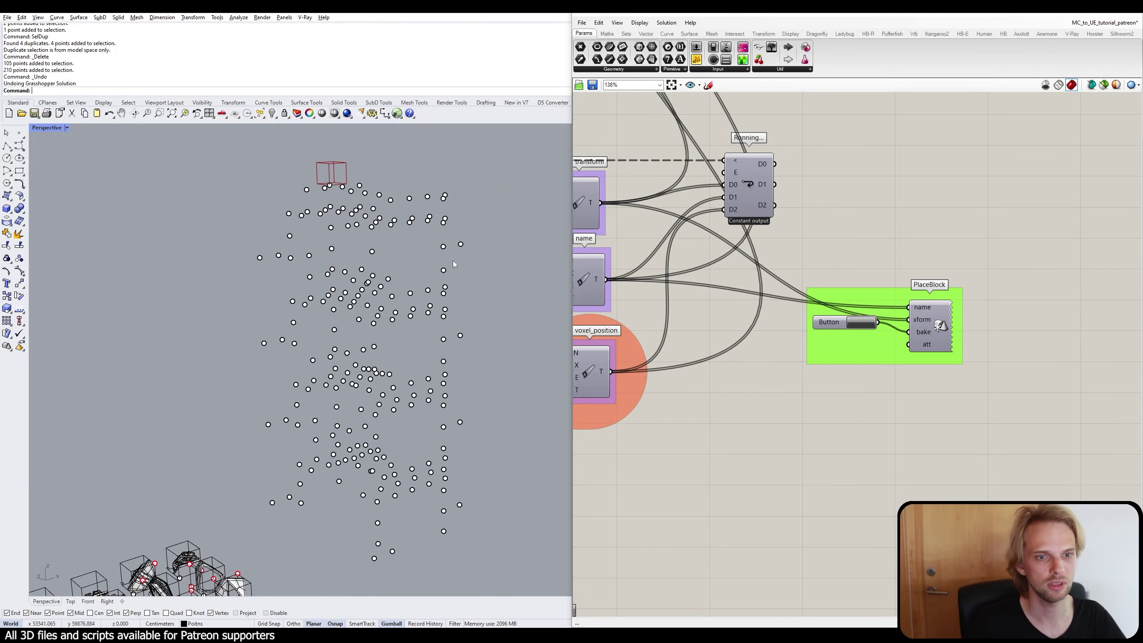
Release the new loop results through the three Data Dams in the orange group.
scroll(790, 193, "down", 4)
right_click_drag(790, 194, 880, 438)
right_click_drag(836, 318, 752, 372)
scroll(763, 318, "up", 3)
left_click(768, 290)
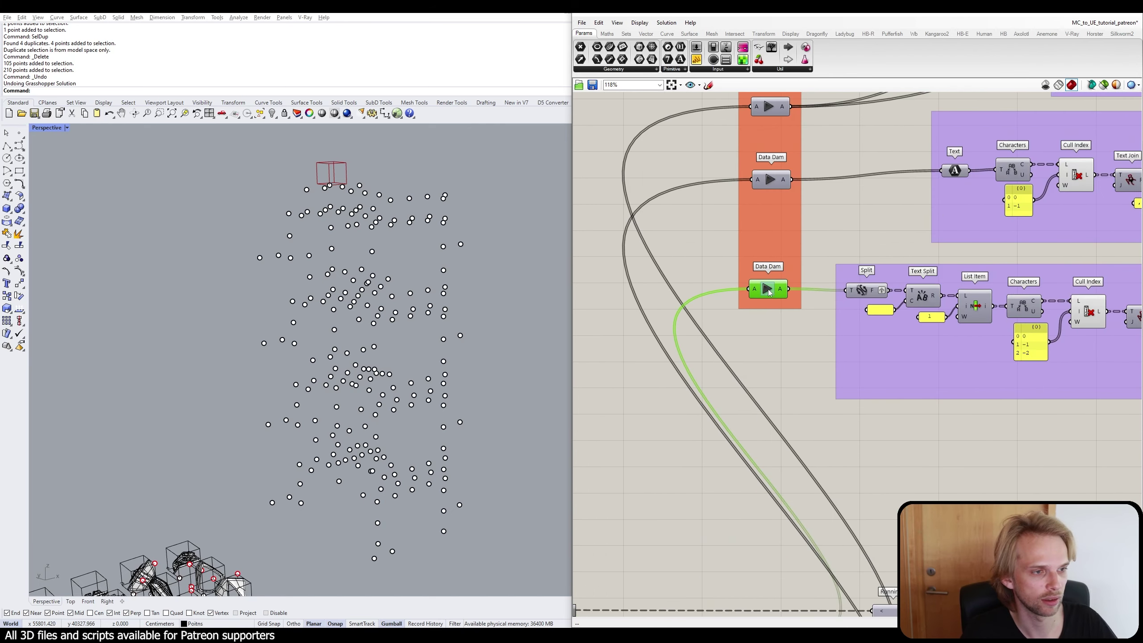
left_click(773, 179)
left_click(768, 107)
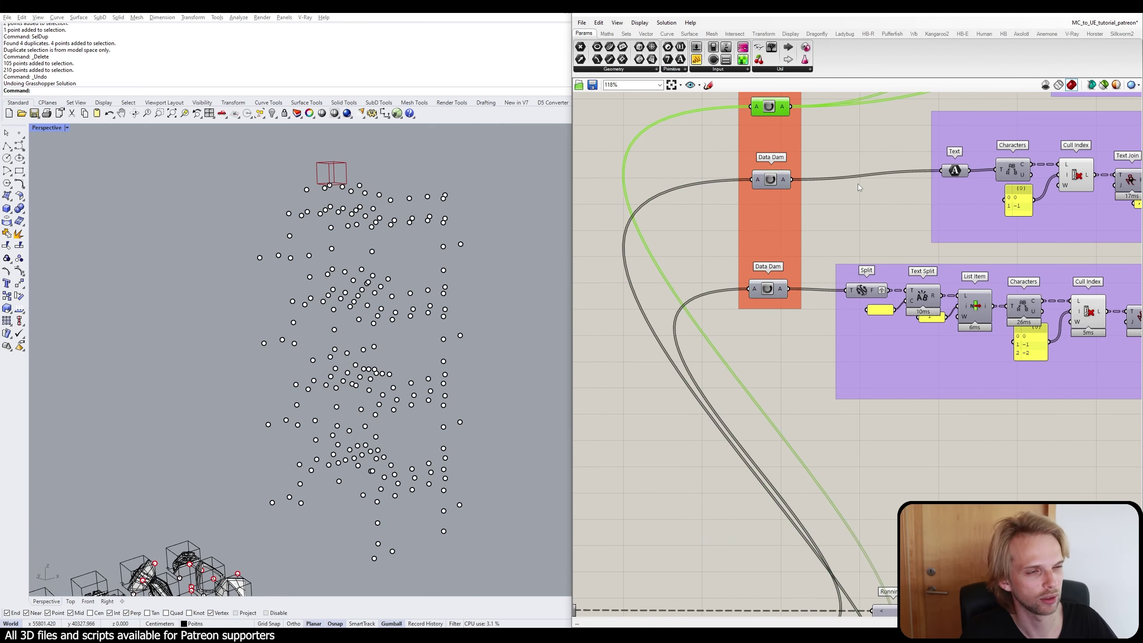
left_click(833, 247)
Release the joined text lines through the Data Dam after Text Join to update the output panel.
scroll(802, 243, "down", 3)
right_click_drag(784, 298, 522, 346)
right_click_drag(1128, 285, 931, 287)
scroll(955, 253, "up", 5)
left_click(949, 232)
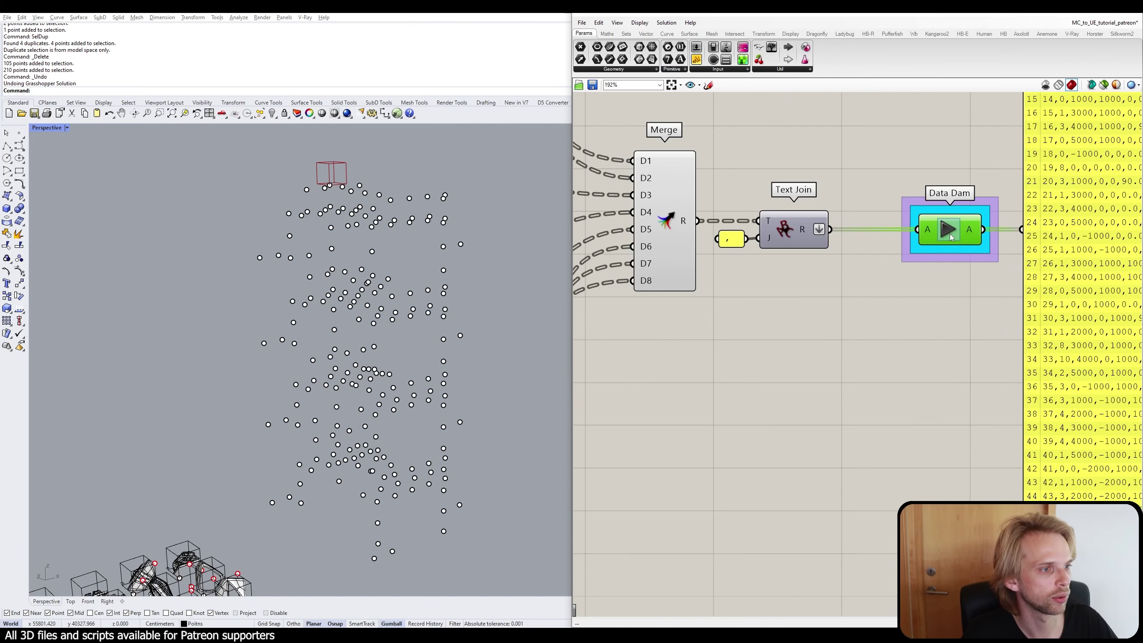
scroll(952, 287, "down", 3)
right_click_drag(1127, 176, 863, 279)
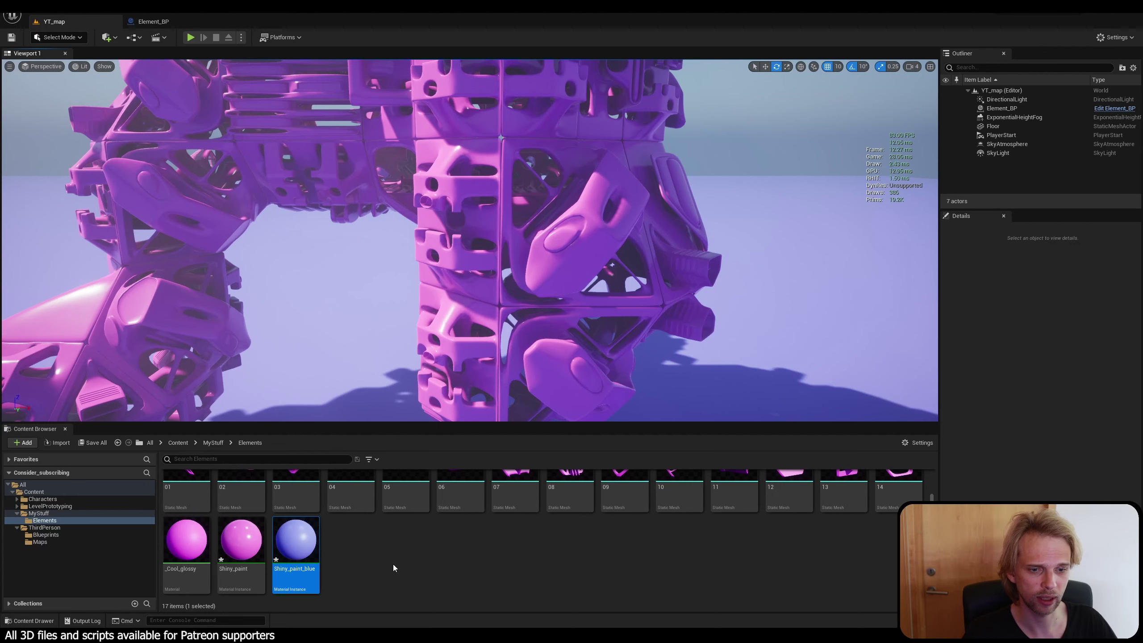
Reimport the CMC_to_UE_excel data table in the MyStuff folder from its source file.
left_click(392, 567)
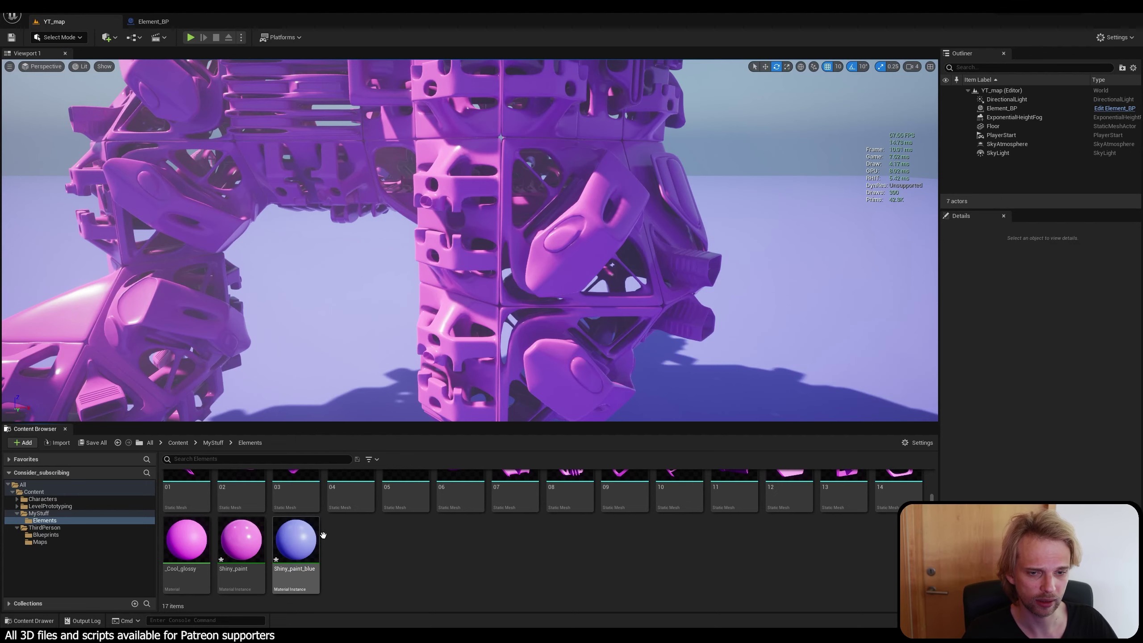
left_click(25, 516)
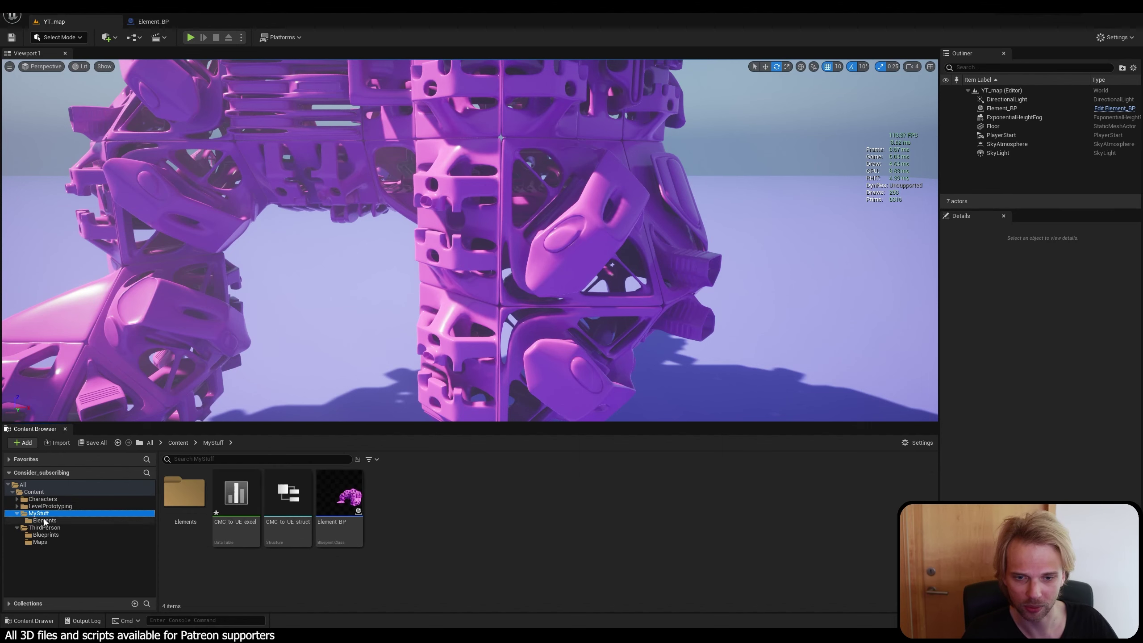
right_click(233, 534)
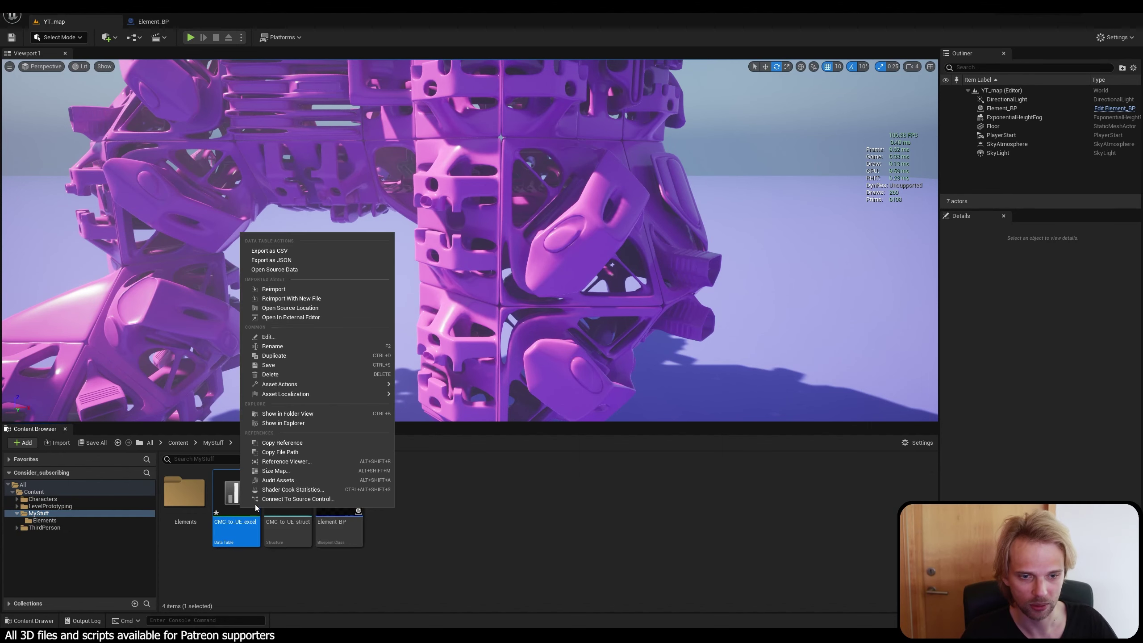
left_click(228, 508)
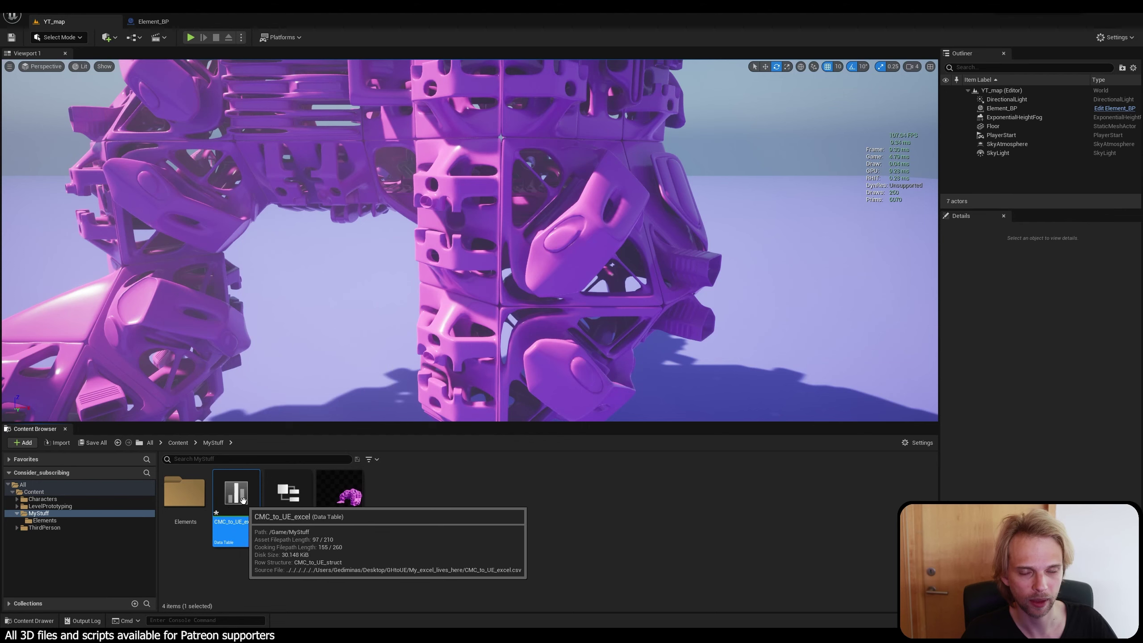
right_click(241, 497)
left_click(299, 279)
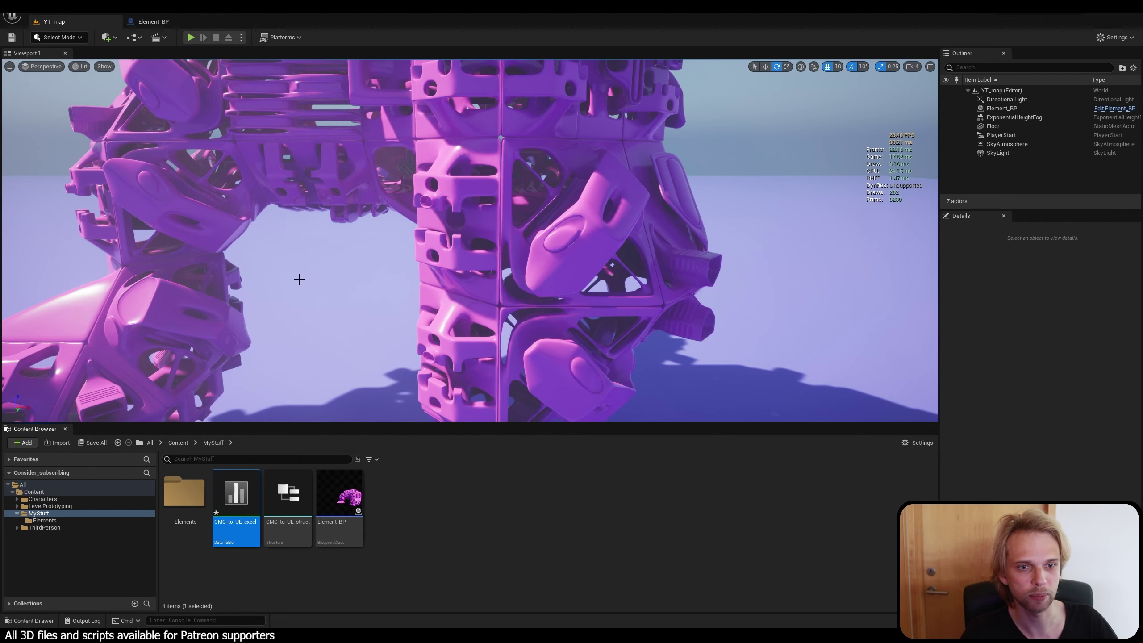
Recompile the Element_BP blueprint and inspect the rebuilt structure in the YT_map level.
left_click(342, 522)
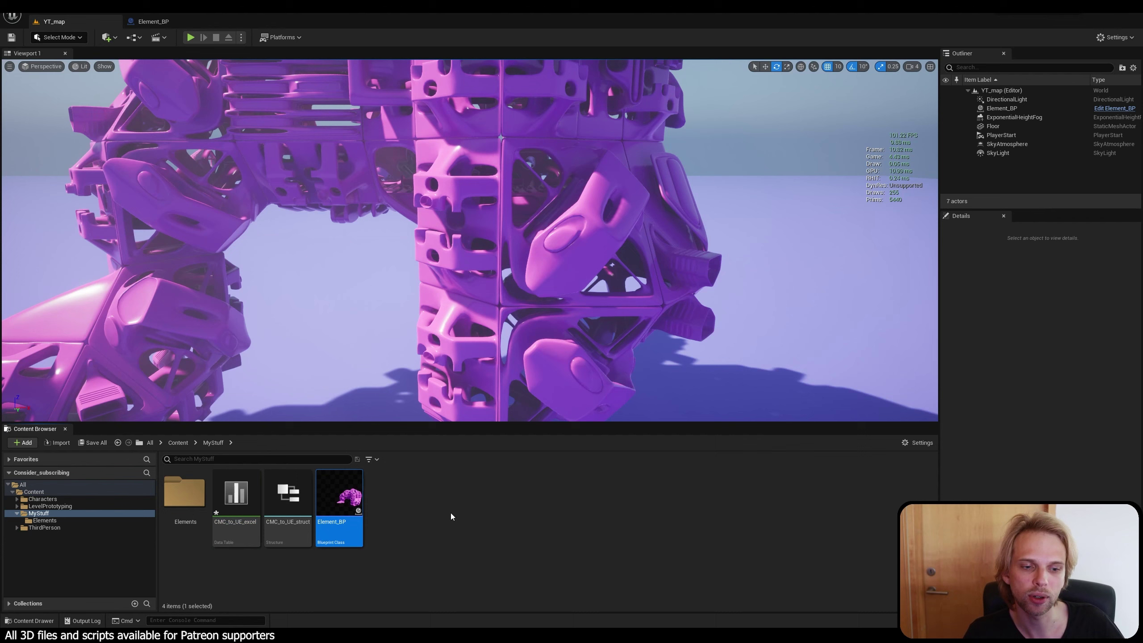
left_click(145, 22)
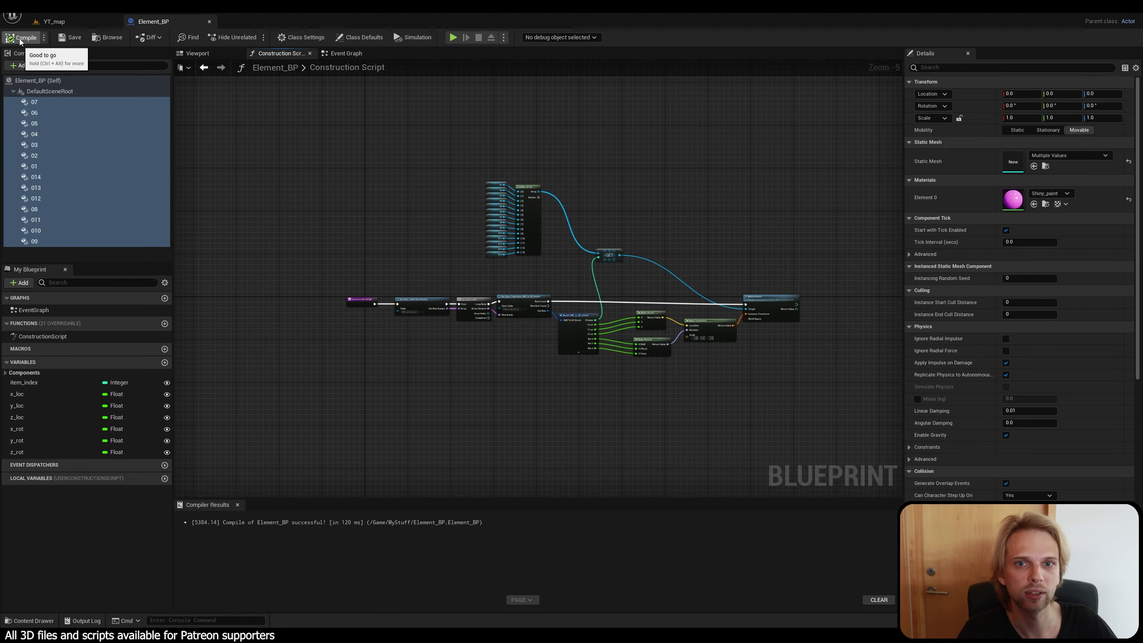
left_click(55, 21)
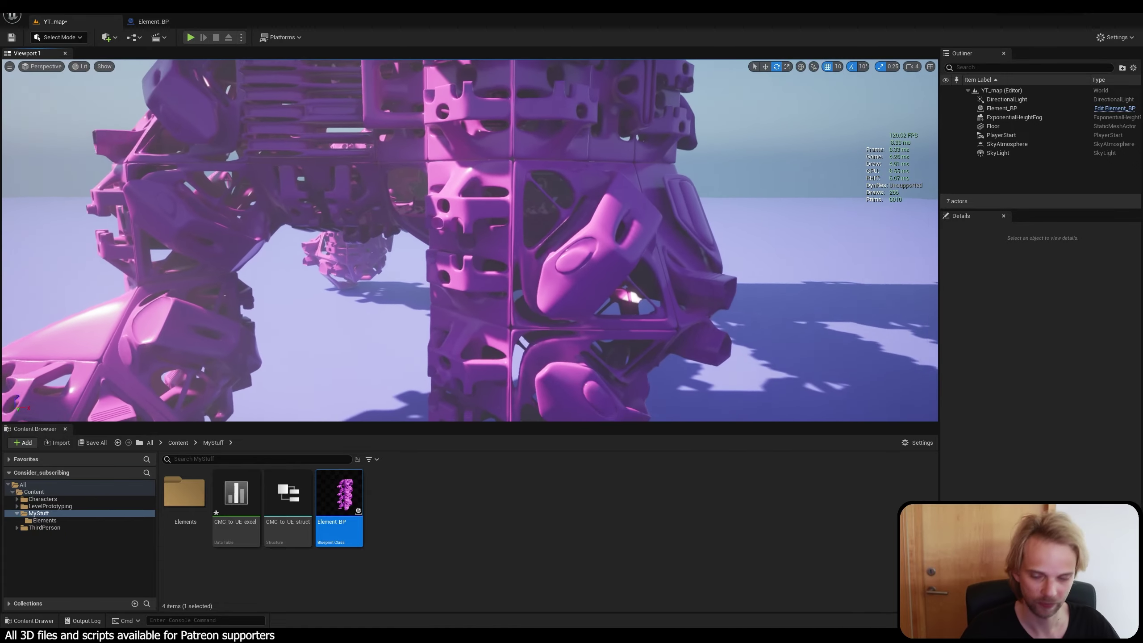
right_click_drag(470, 240, 526, 198)
key("s")
key("s")
key("a")
key("a")
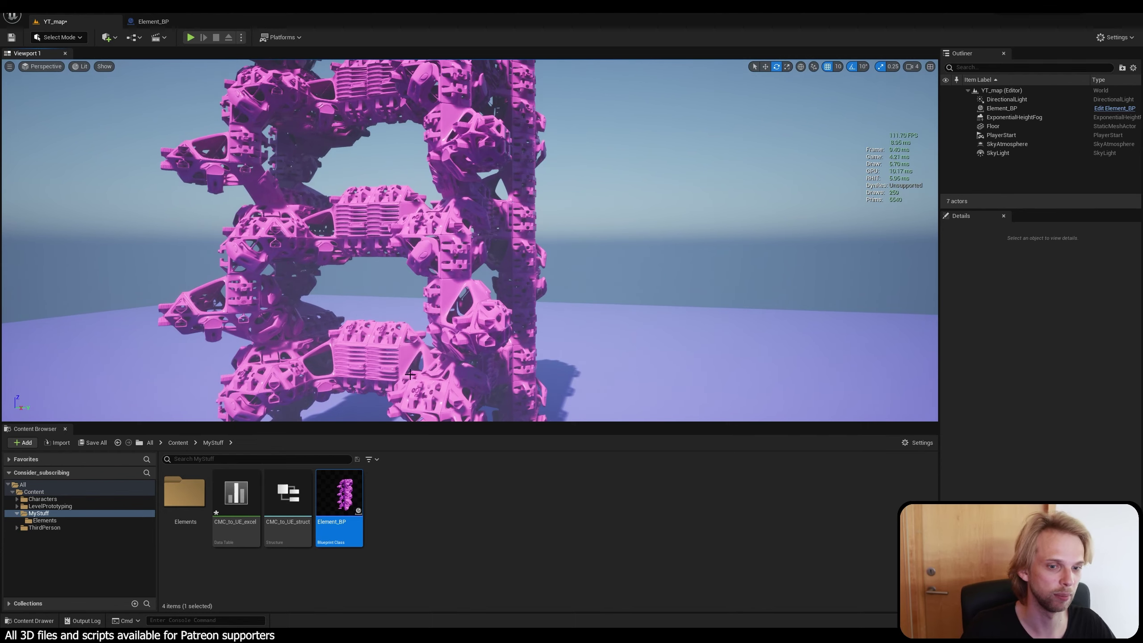
Raise the PlayerStart actor above the top of the tower, to a Z location of 17910.
left_click(663, 544)
left_click(994, 136)
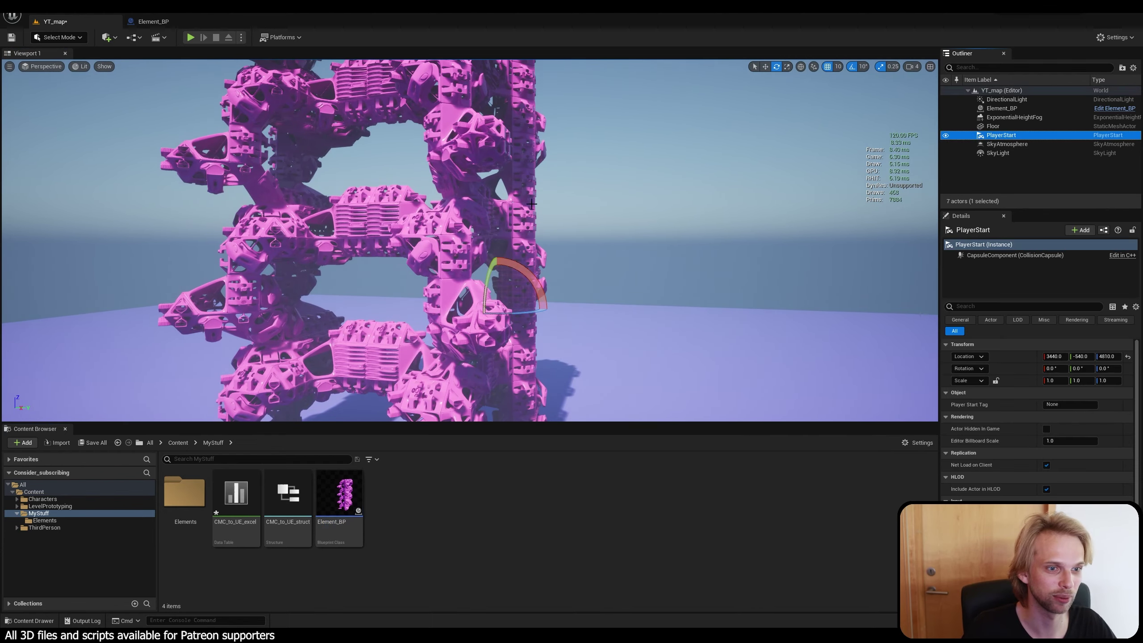
mouse_move(531, 204)
right_mouse_down()
mouse_move(574, 194)
mouse_move(508, 211)
mouse_move(551, 219)
mouse_move(540, 214)
right_mouse_up()
key("w")
right_click_drag(426, 240, 457, 244)
key("s")
key("s")
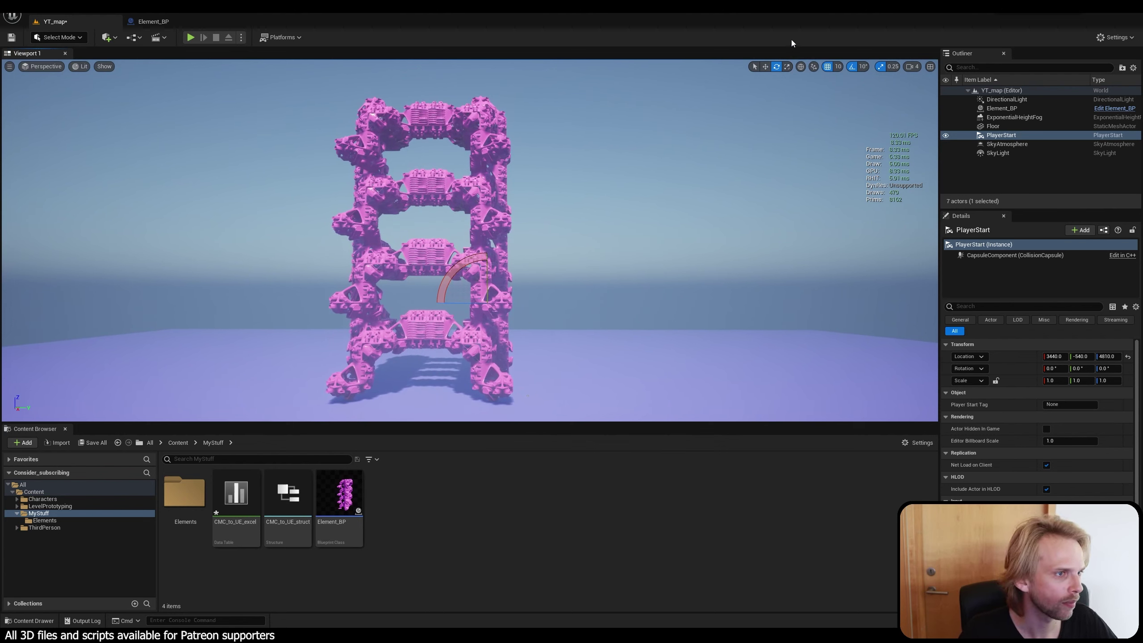
left_click(765, 67)
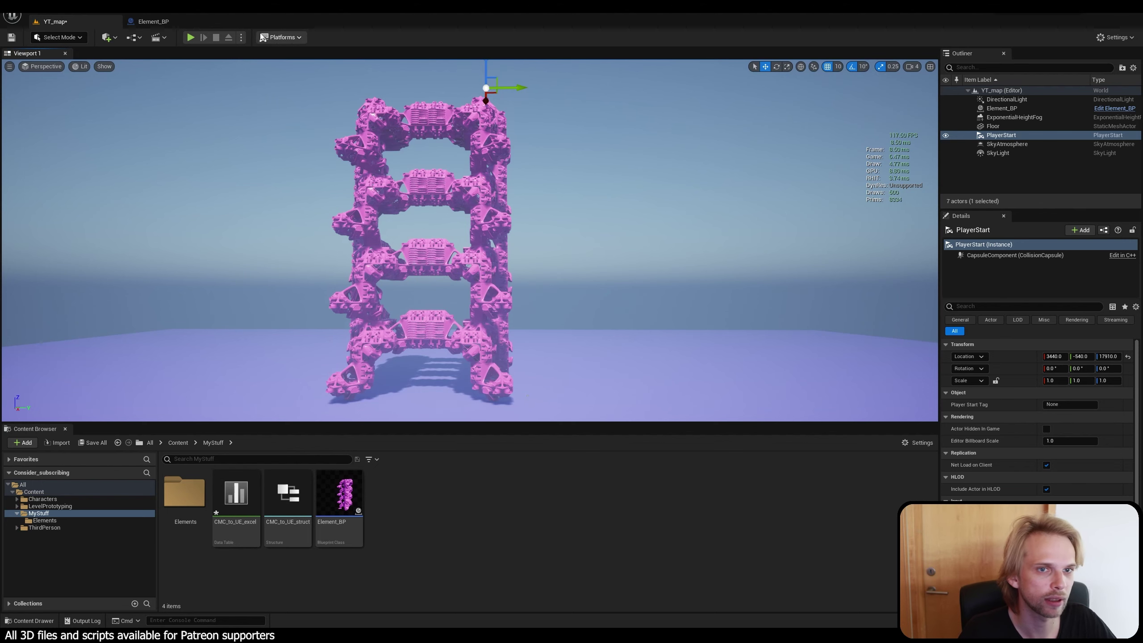
Lower PlayerStart close to the tower's top surface, to a Z location of 16960.
right_click_drag(541, 108, 555, 96)
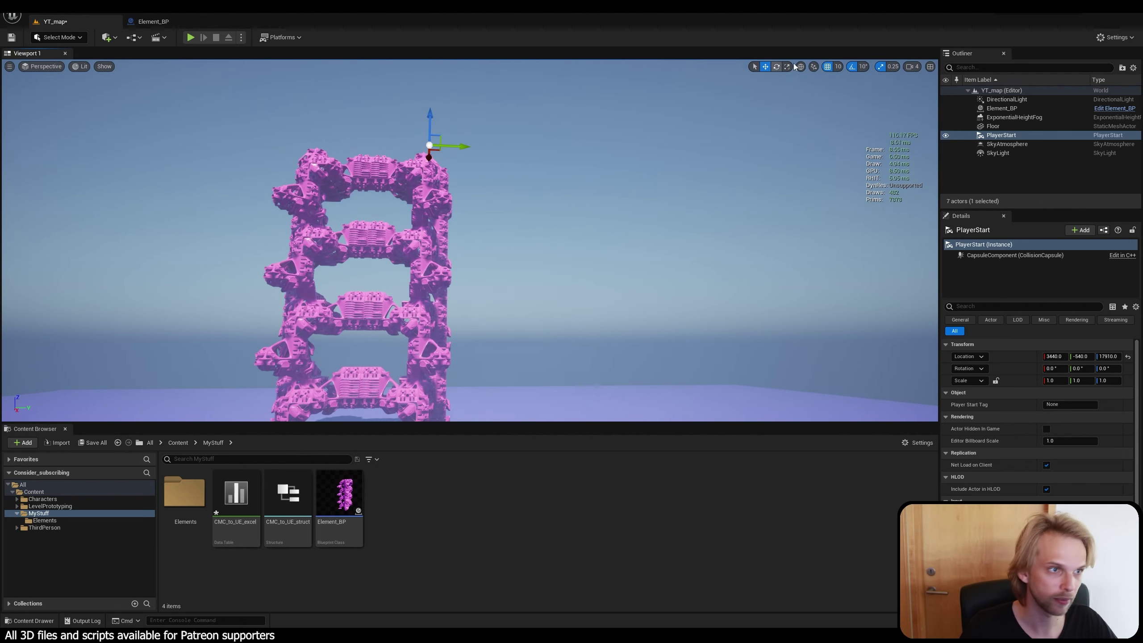
left_click(913, 68)
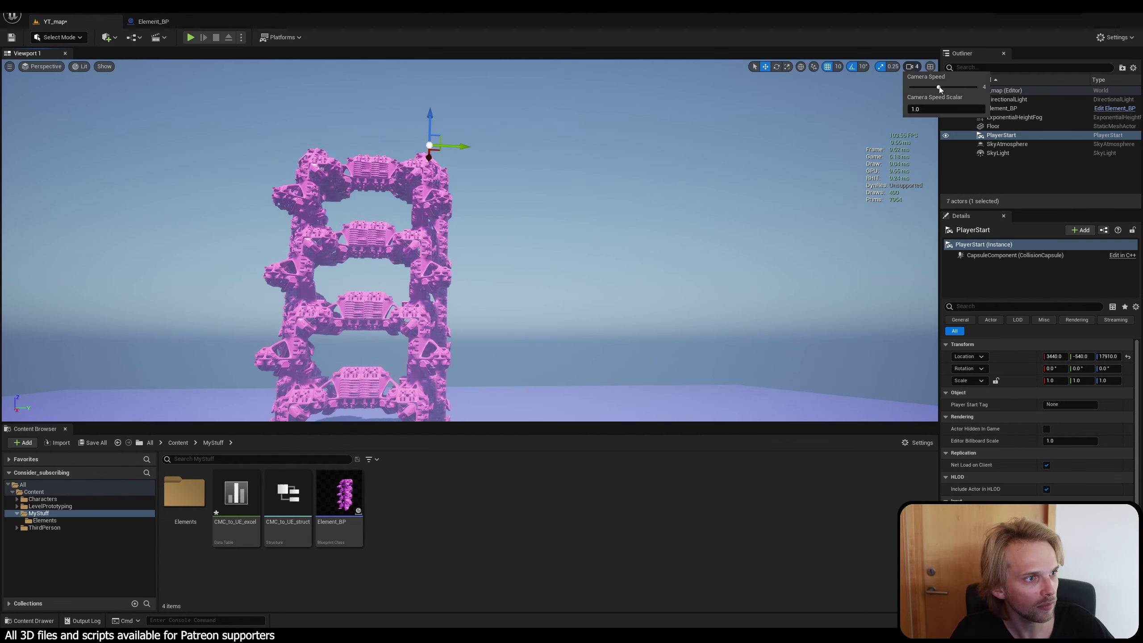
key("w")
right_click_drag(614, 125, 541, 213)
key("a")
key("e")
key("w")
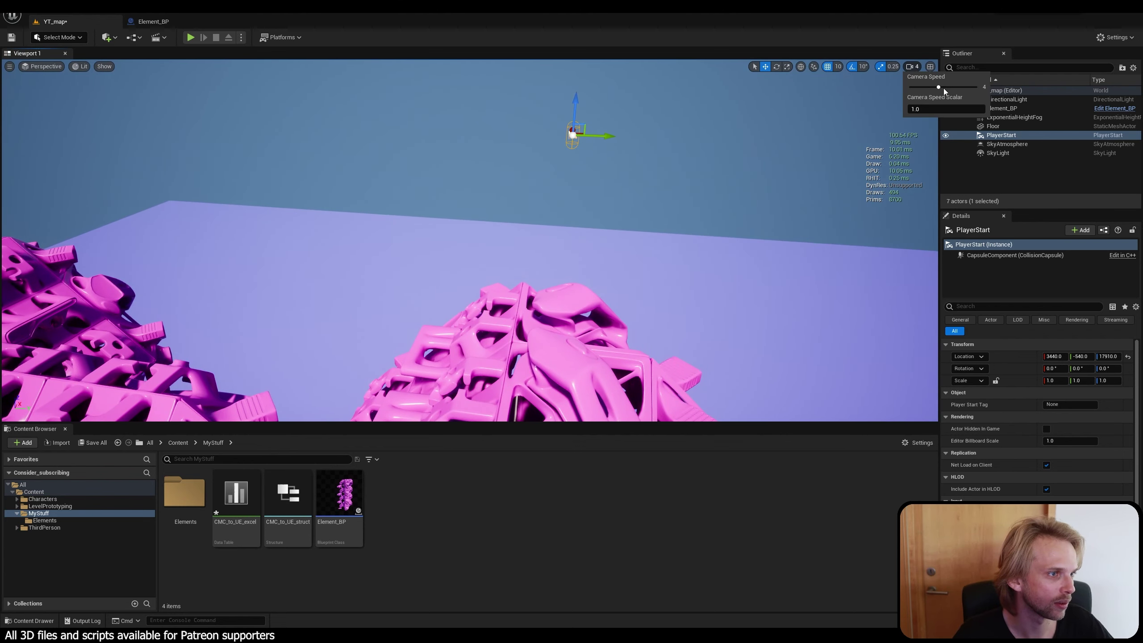
mouse_move(765, 149)
right_mouse_down()
mouse_move(850, 151)
mouse_move(749, 156)
mouse_move(765, 153)
right_mouse_up()
key("e")
key("w")
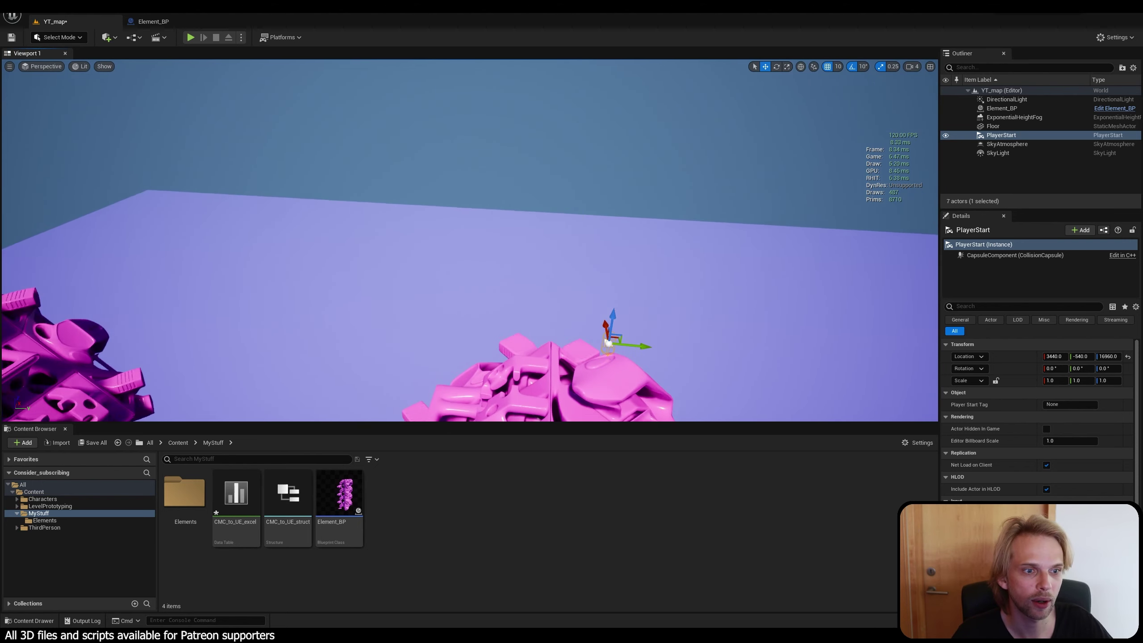
right_click_drag(613, 315, 562, 342)
key("d")
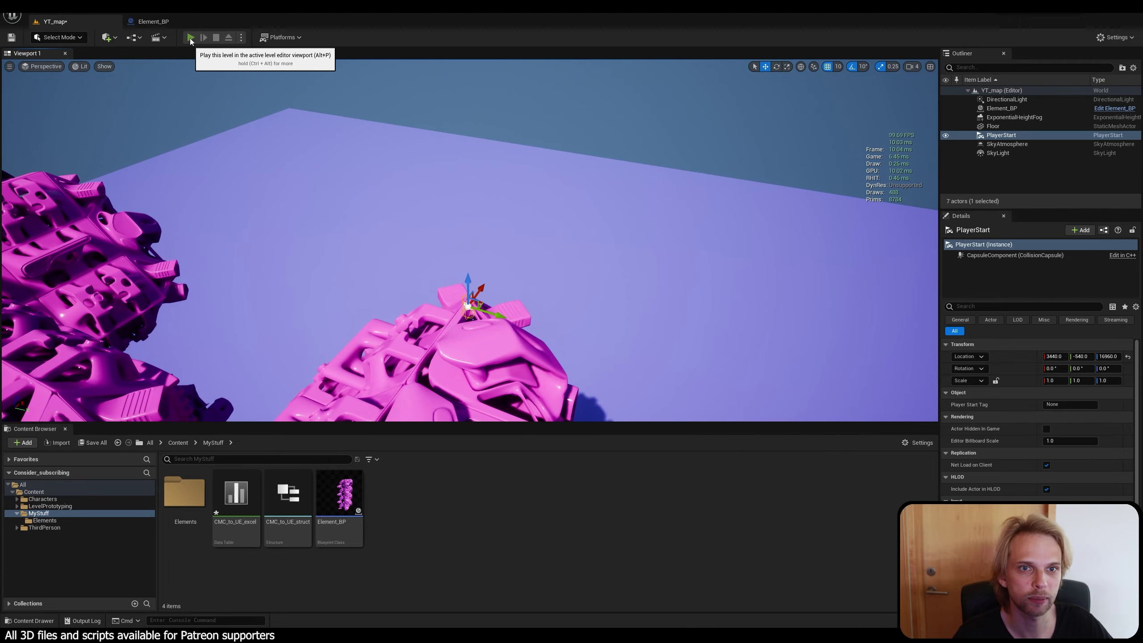
Play the level, run and jump the character across the structure, and end the session with PlayerStart deselected.
left_click(190, 38)
key("w")
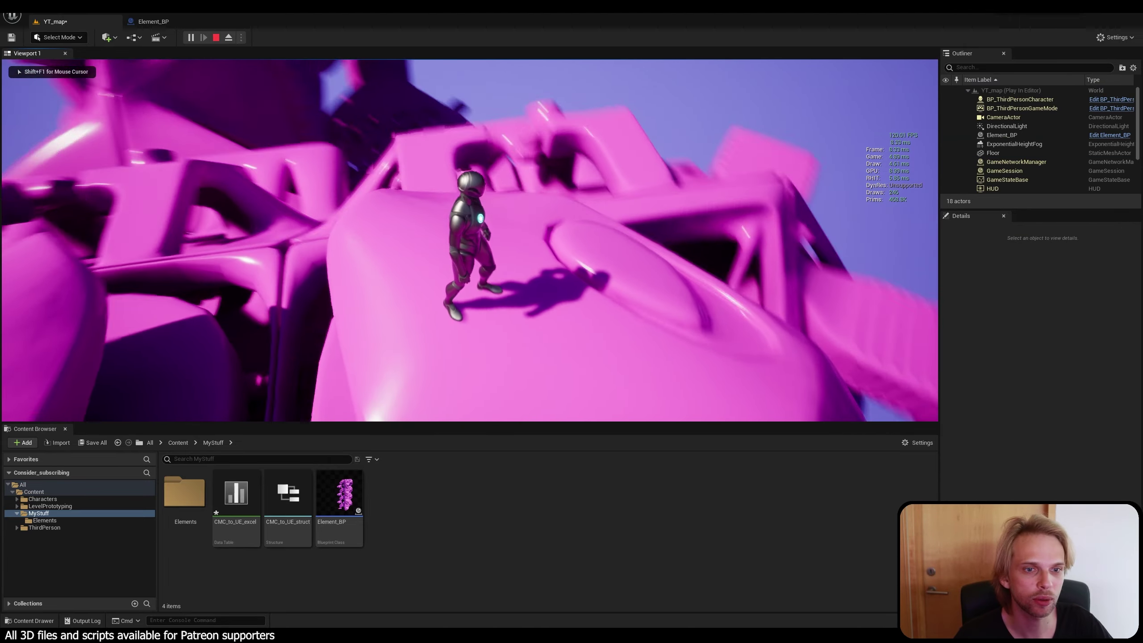
key("w")
key("space")
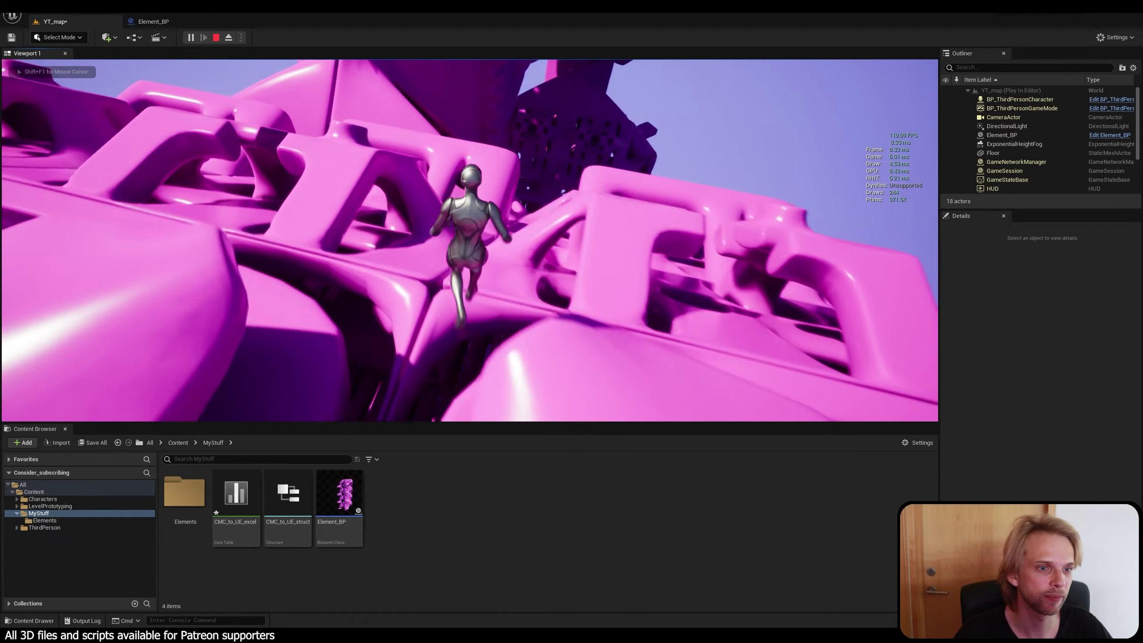
key("w")
key("space")
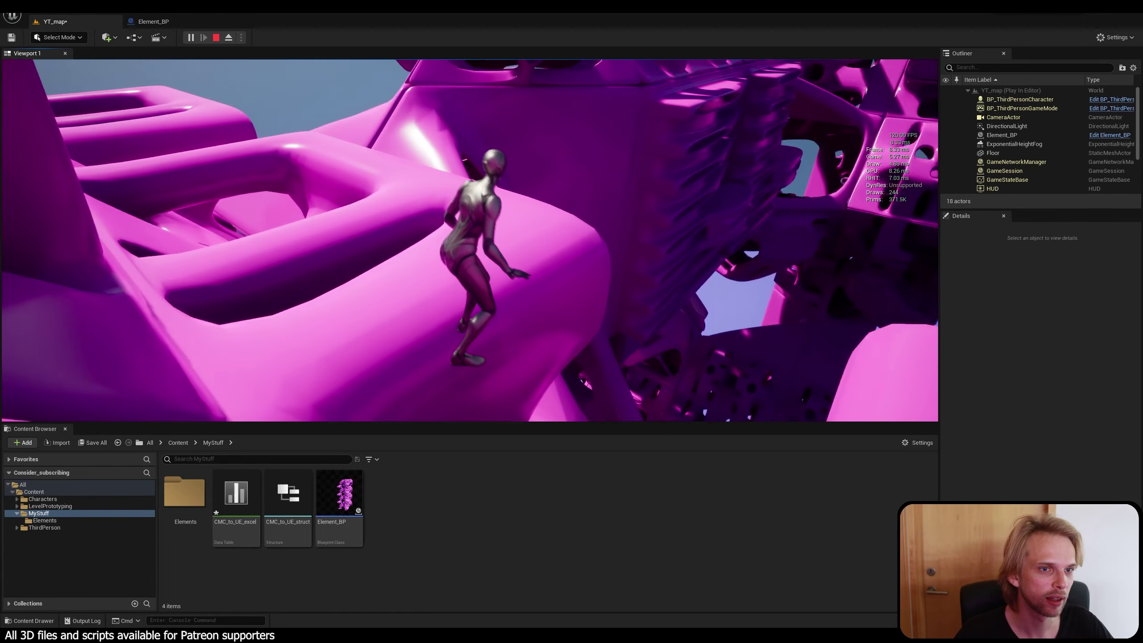
key("w")
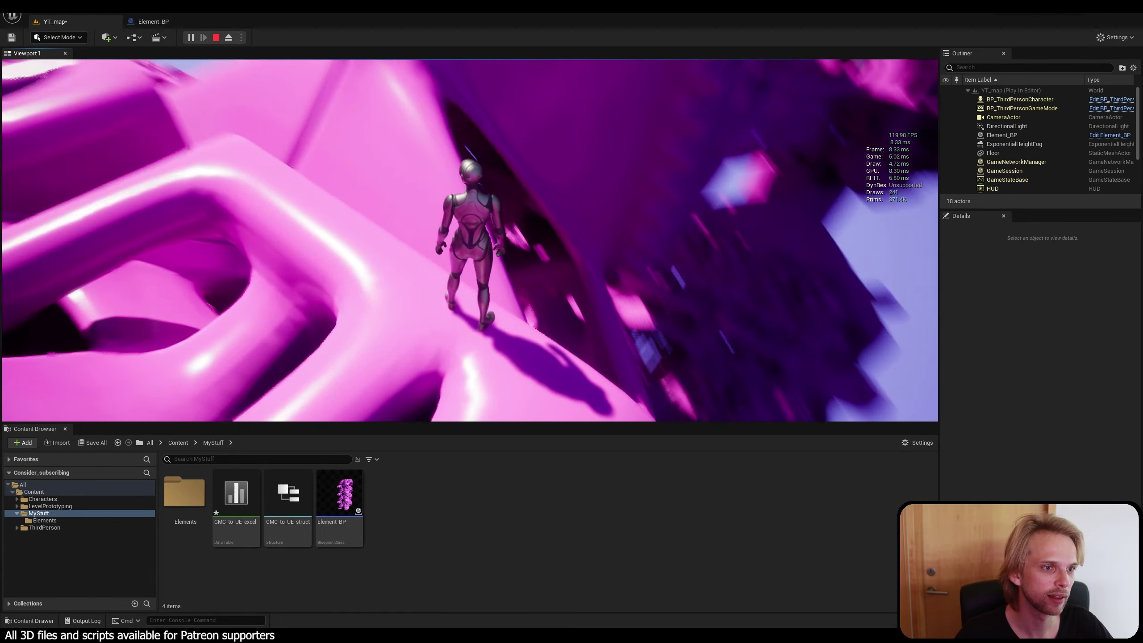
key("w")
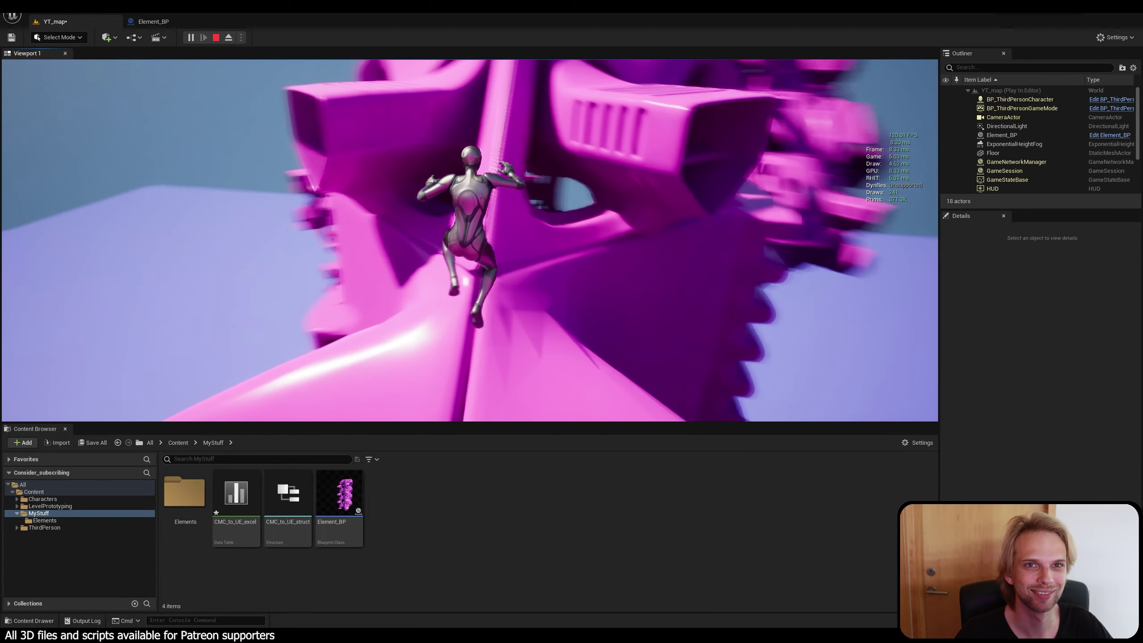
key("w")
key("space")
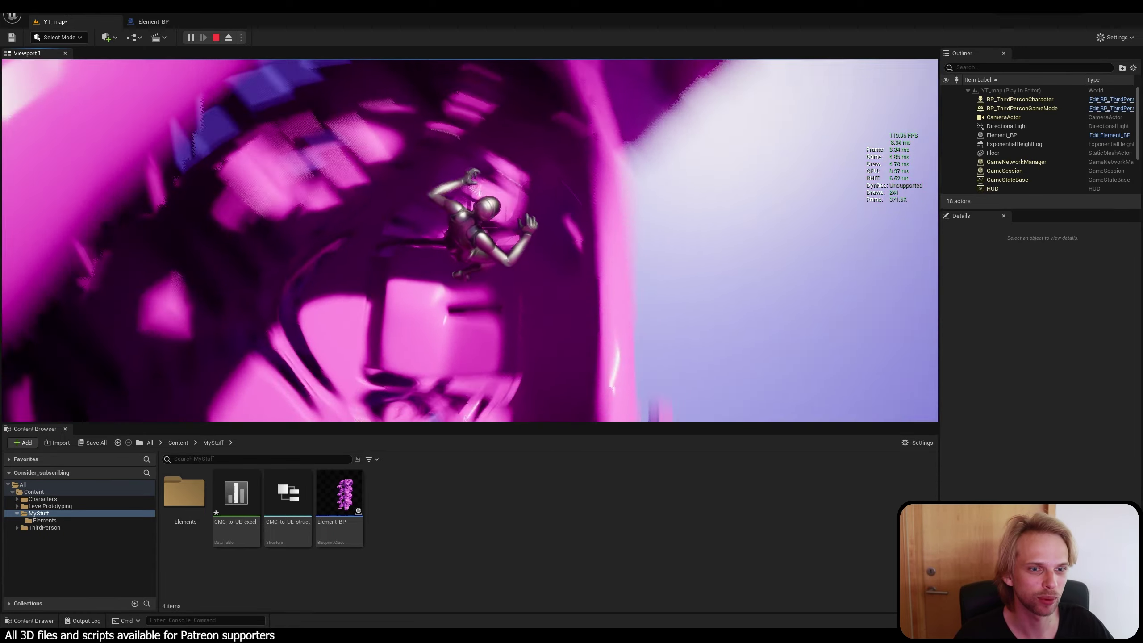
key("w")
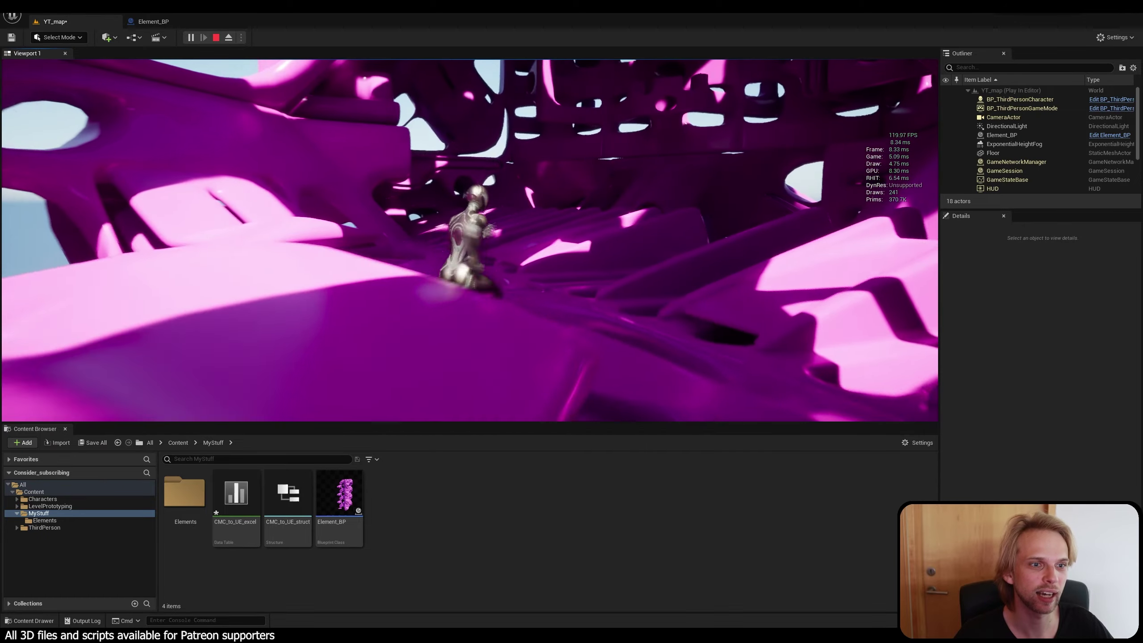
key("w")
key("space")
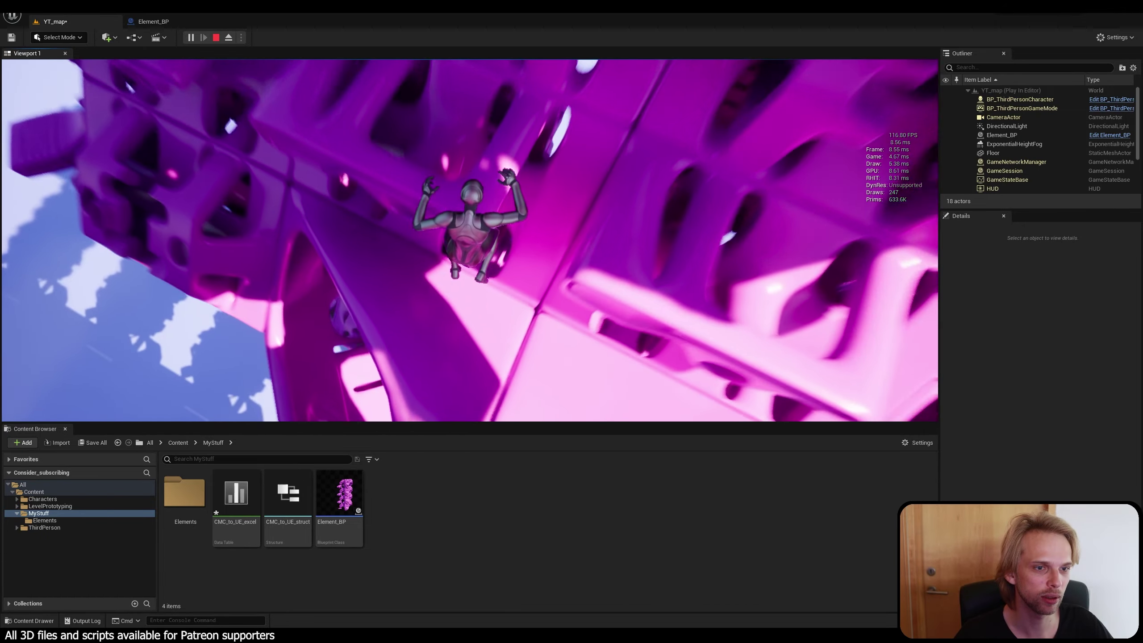
key("d")
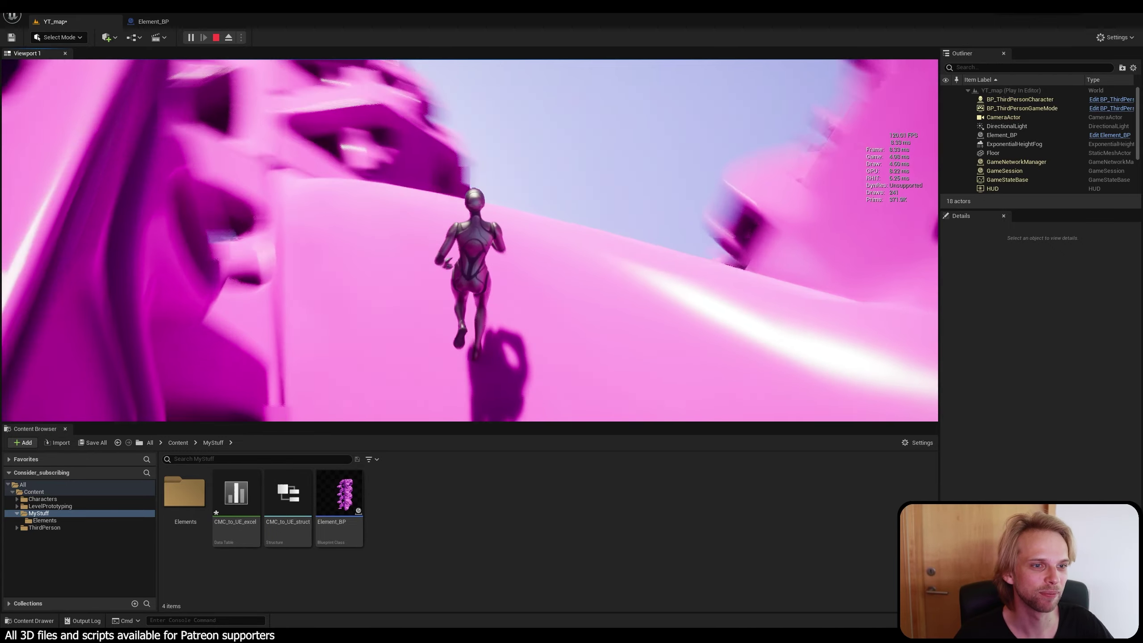
key("w")
key("space")
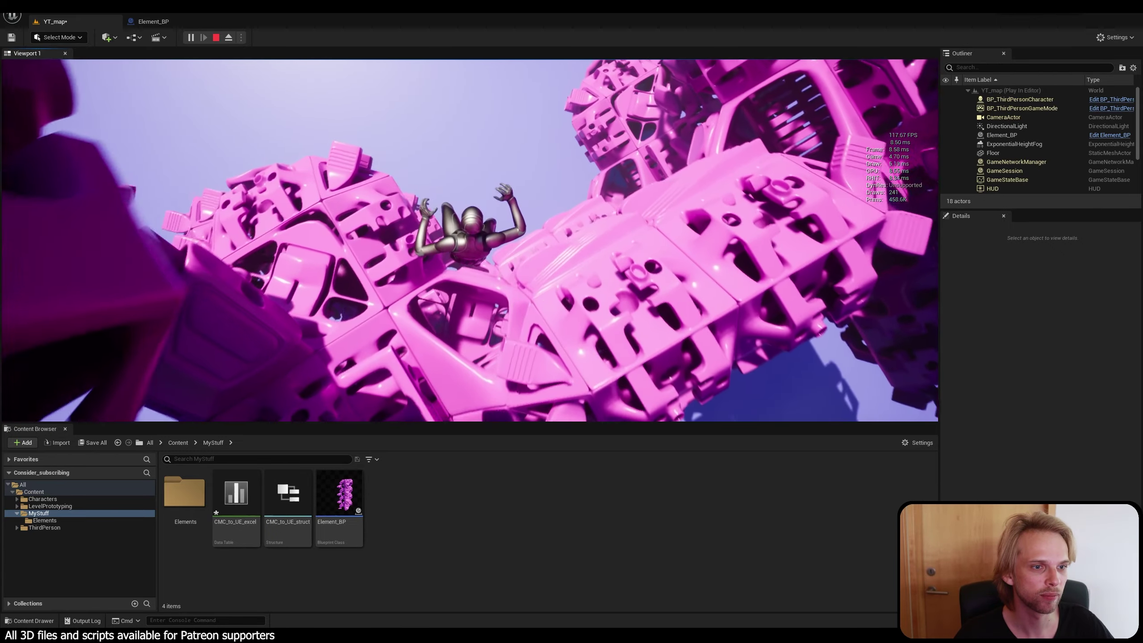
key("w")
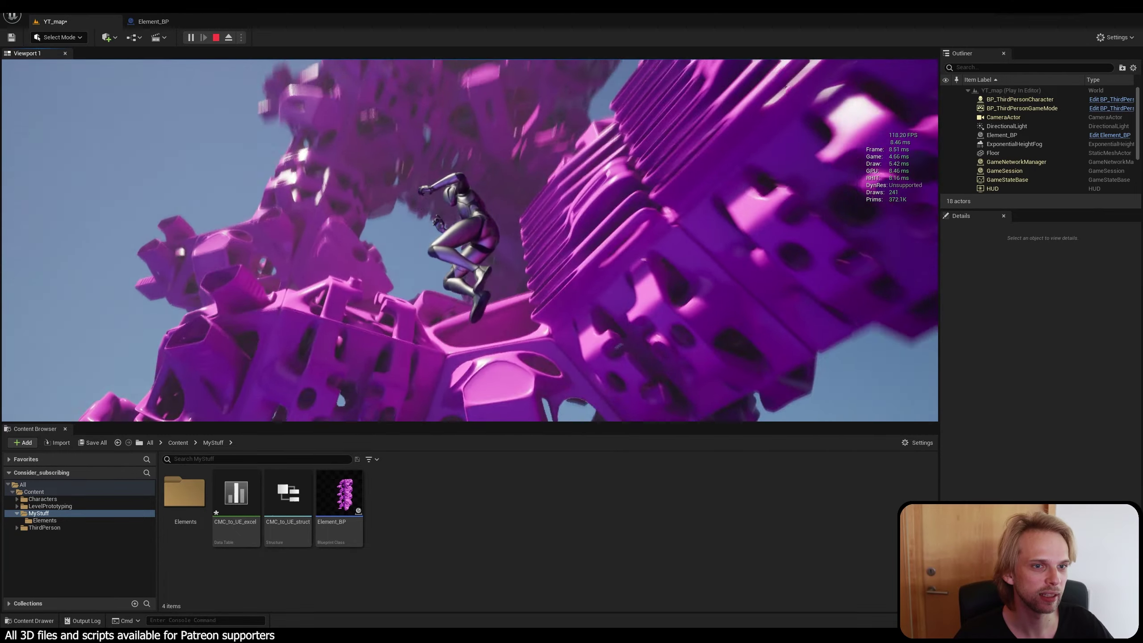
key("w")
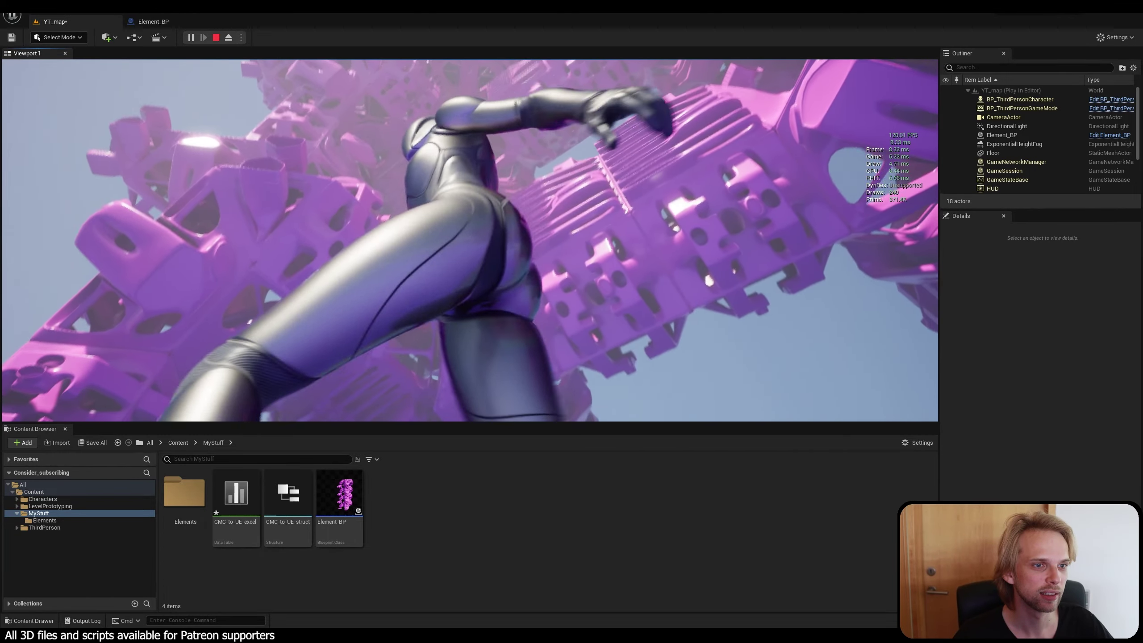
key("w")
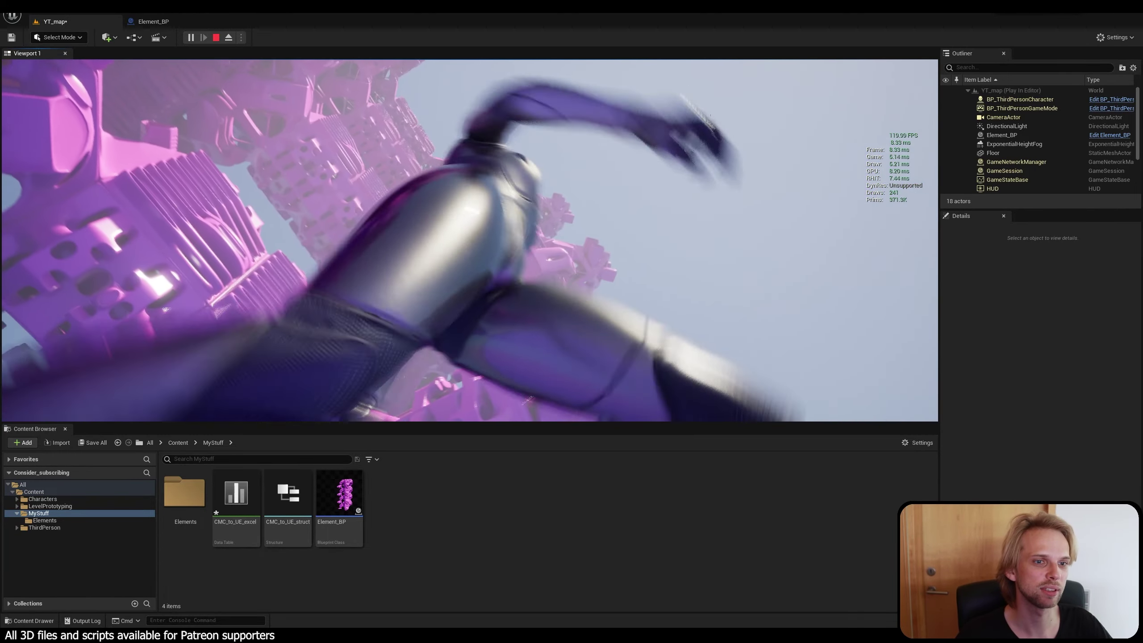
key("w")
key("Escape")
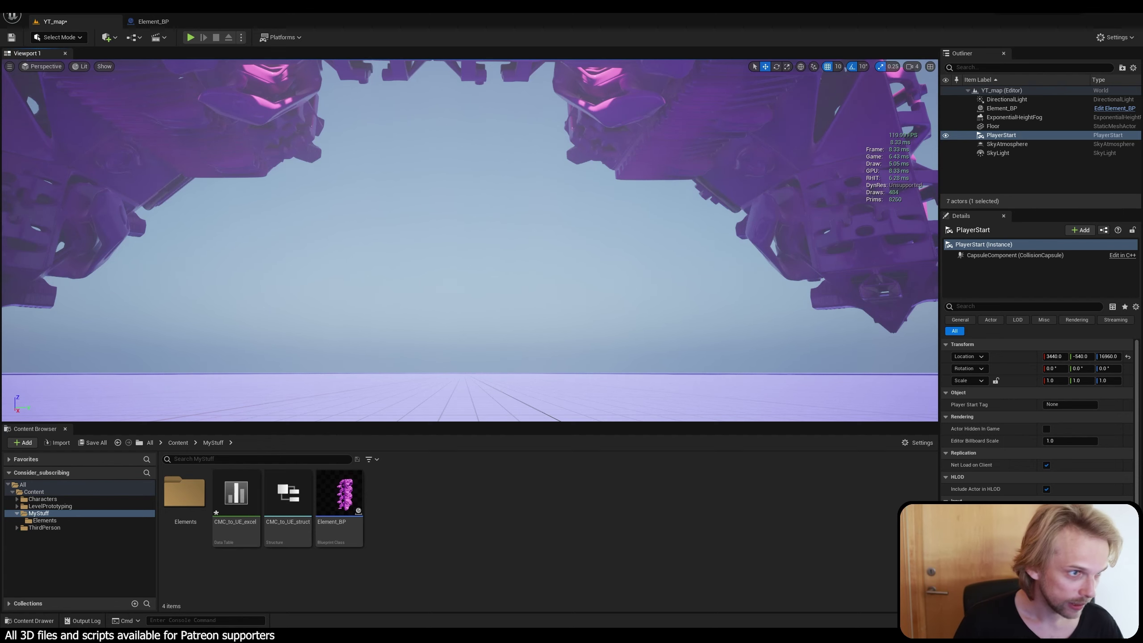
left_click(746, 112)
left_click(388, 194)
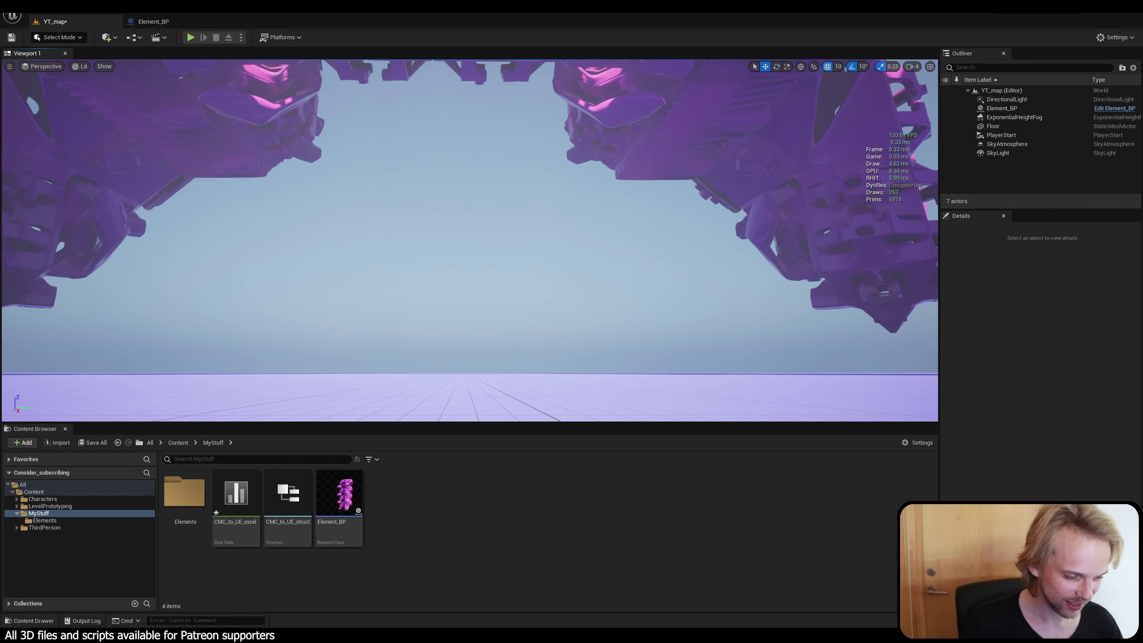
Switch to Rhino and delete all of the tower's placement points, keeping the five source elements.
key("alt+Tab")
scroll(444, 338, "down", 5)
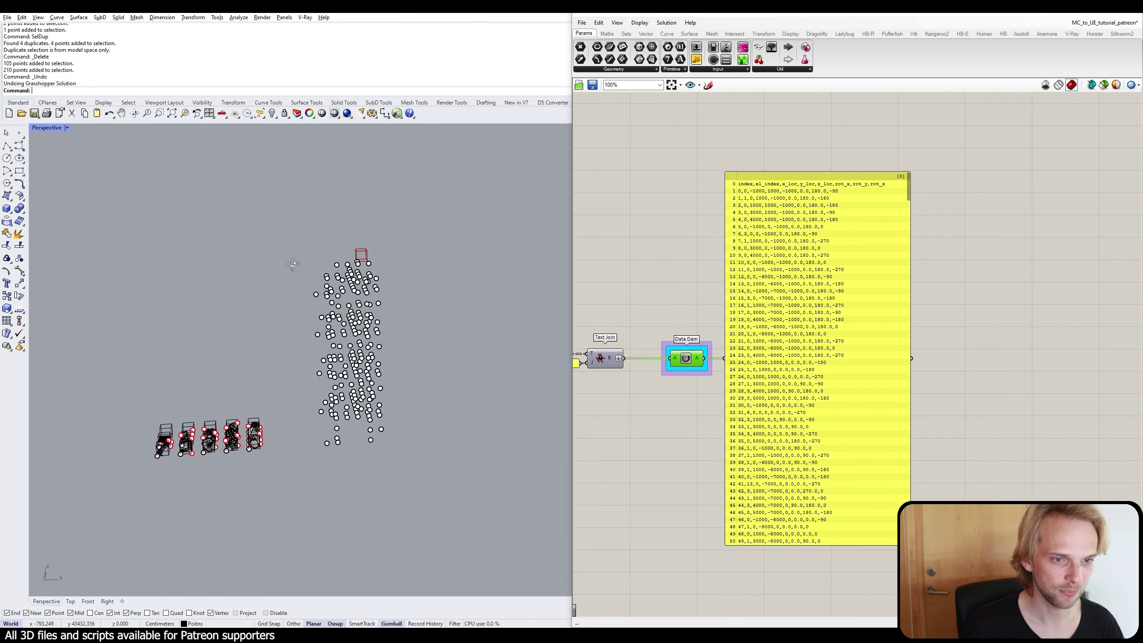
left_click_drag(285, 196, 534, 502)
key("Delete")
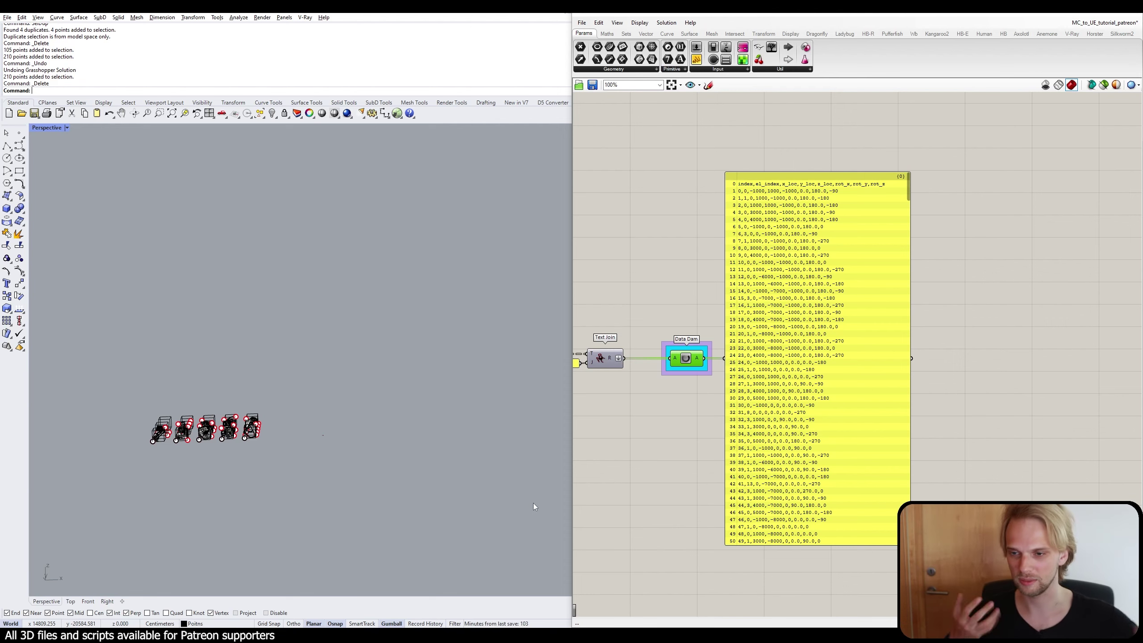
scroll(792, 217, "down", 9)
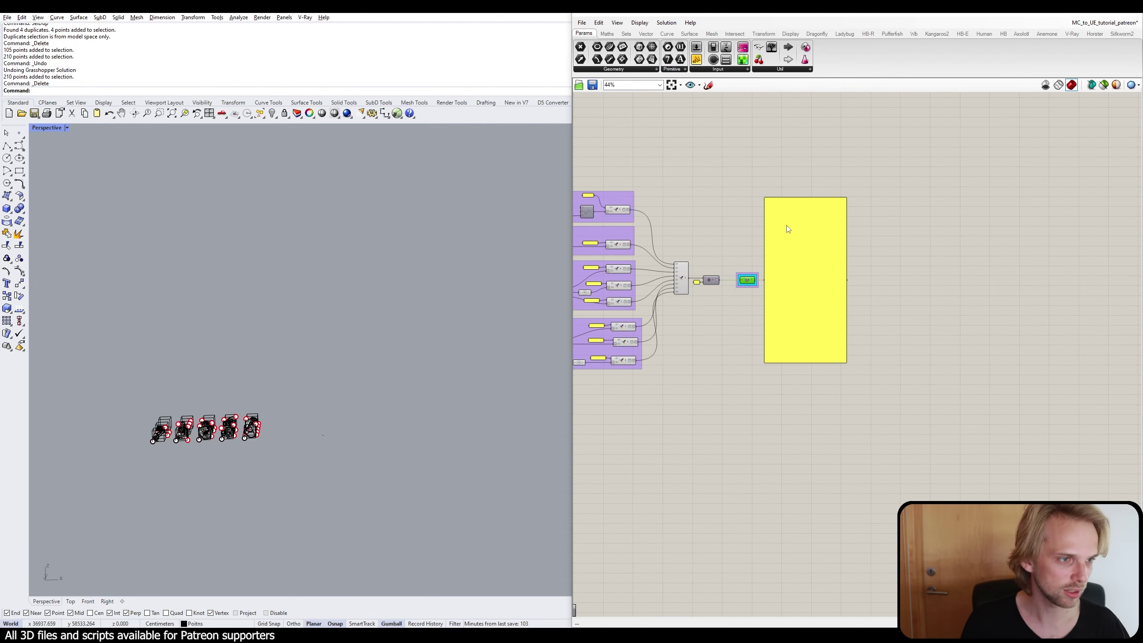
Delete the old purple group of point-generating components at the far start of the Grasshopper definition.
right_click_drag(787, 225, 1089, 237)
right_click_drag(605, 299, 1140, 287)
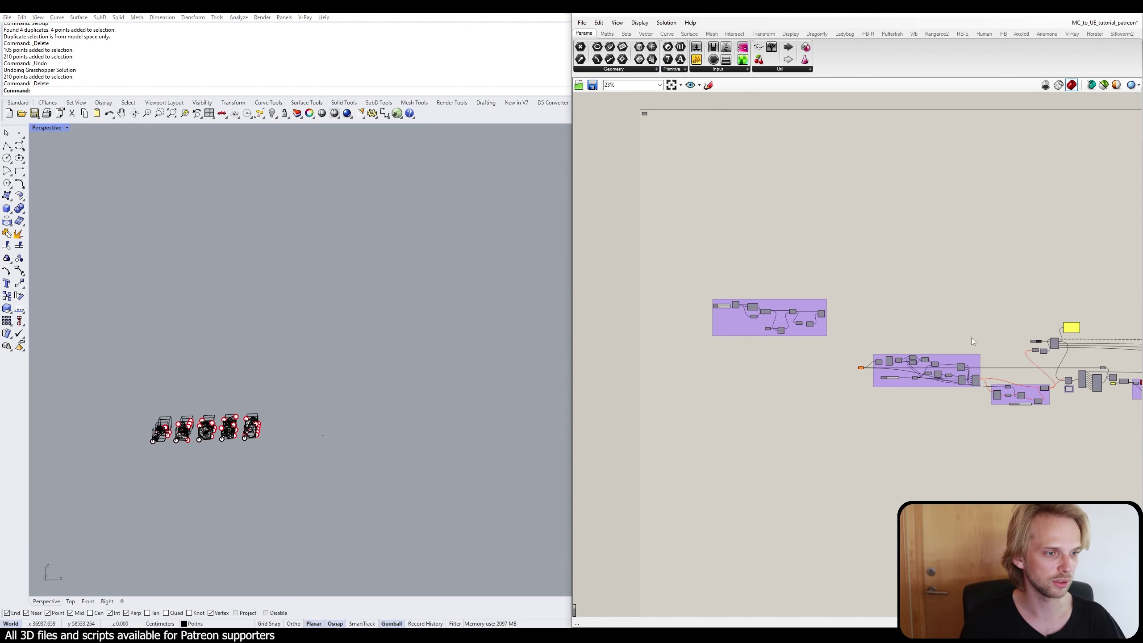
scroll(759, 288, "up", 6)
left_click_drag(918, 437, 632, 275)
left_click(913, 498)
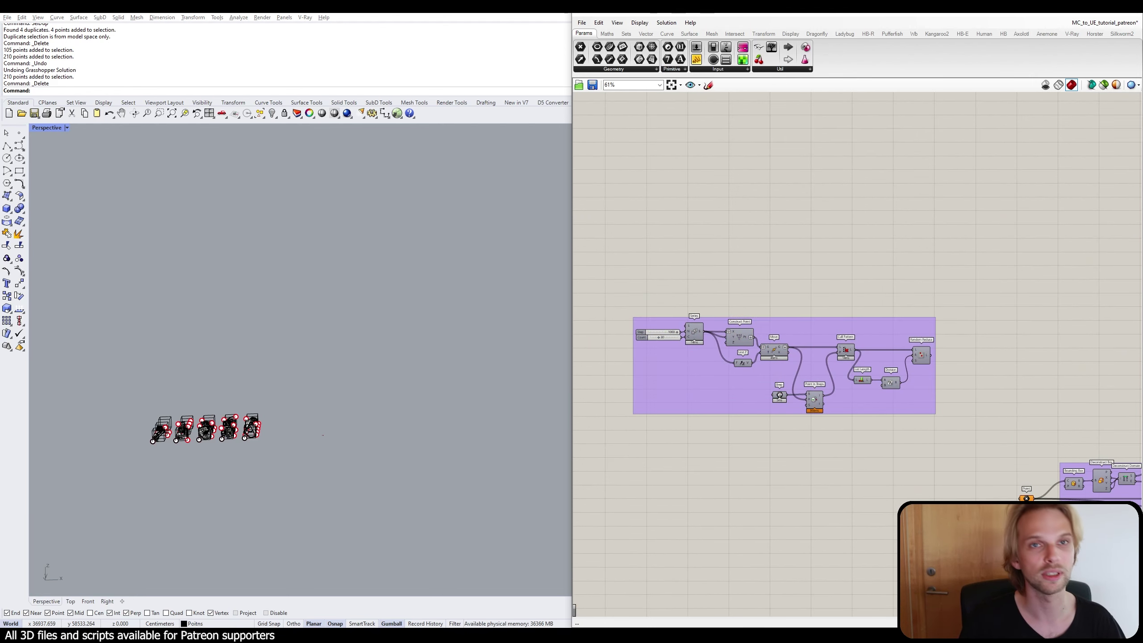
left_click_drag(930, 494, 689, 225)
left_click_drag(730, 372, 733, 292)
left_click(861, 388)
right_click_drag(863, 389, 878, 325)
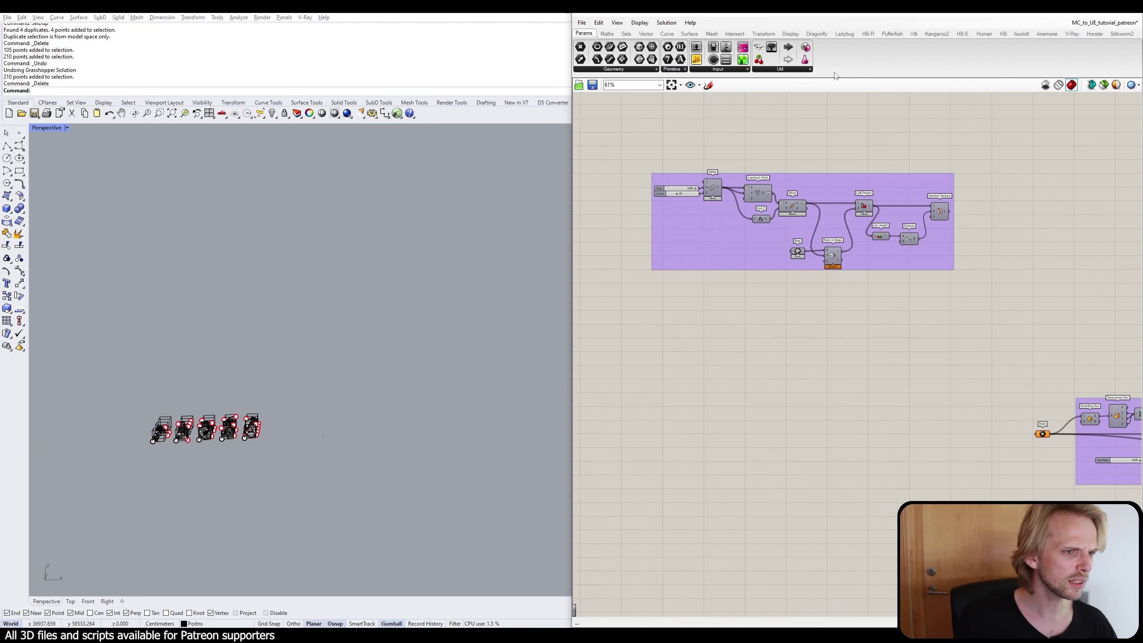
right_click_drag(830, 302, 806, 276)
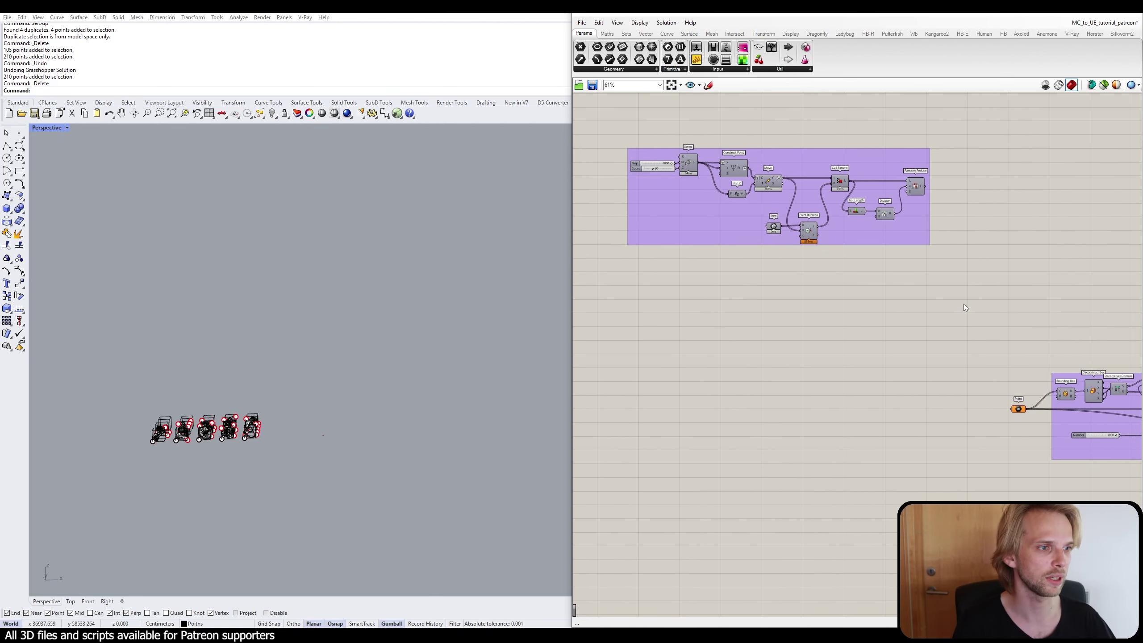
left_click_drag(964, 303, 609, 123)
key("Delete")
right_click_drag(793, 397, 797, 299)
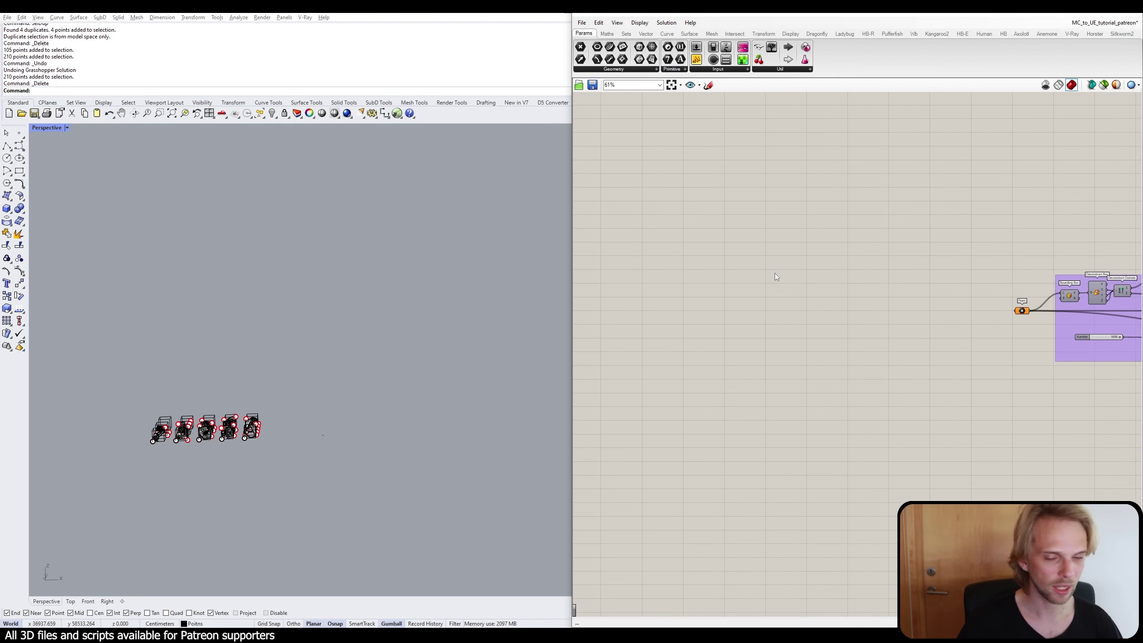
Add a Construct Point component on the empty canvas upstream of the orange Point parameter.
scroll(351, 445, "up", 6)
right_click_drag(311, 307, 231, 392)
scroll(290, 440, "up", 5)
scroll(333, 423, "down", 5)
double_click(736, 237)
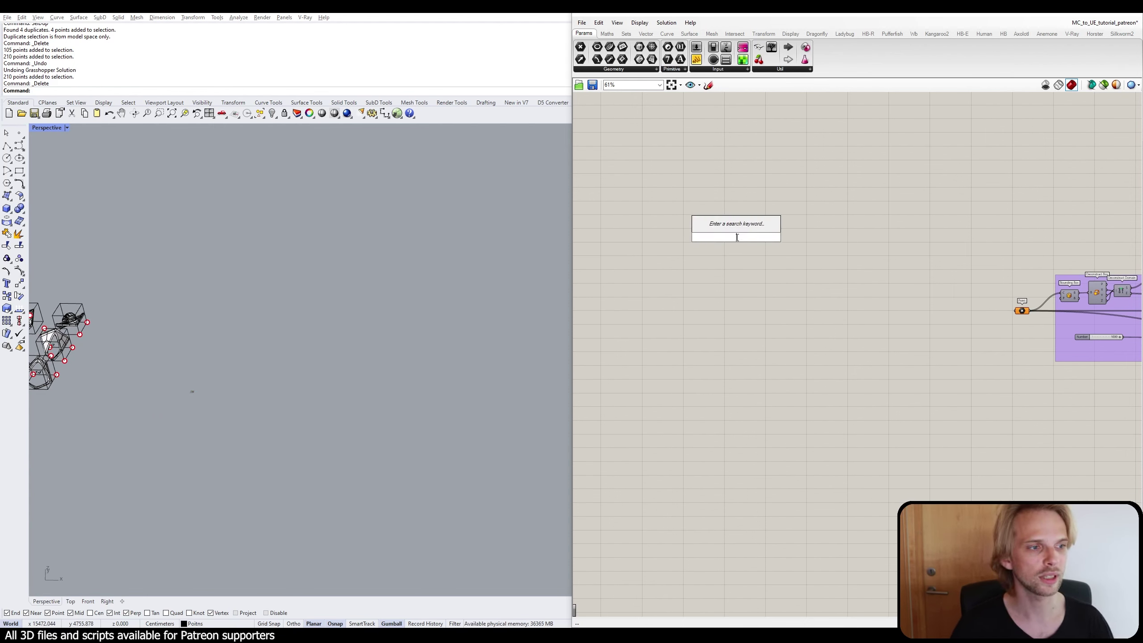
type("construct po")
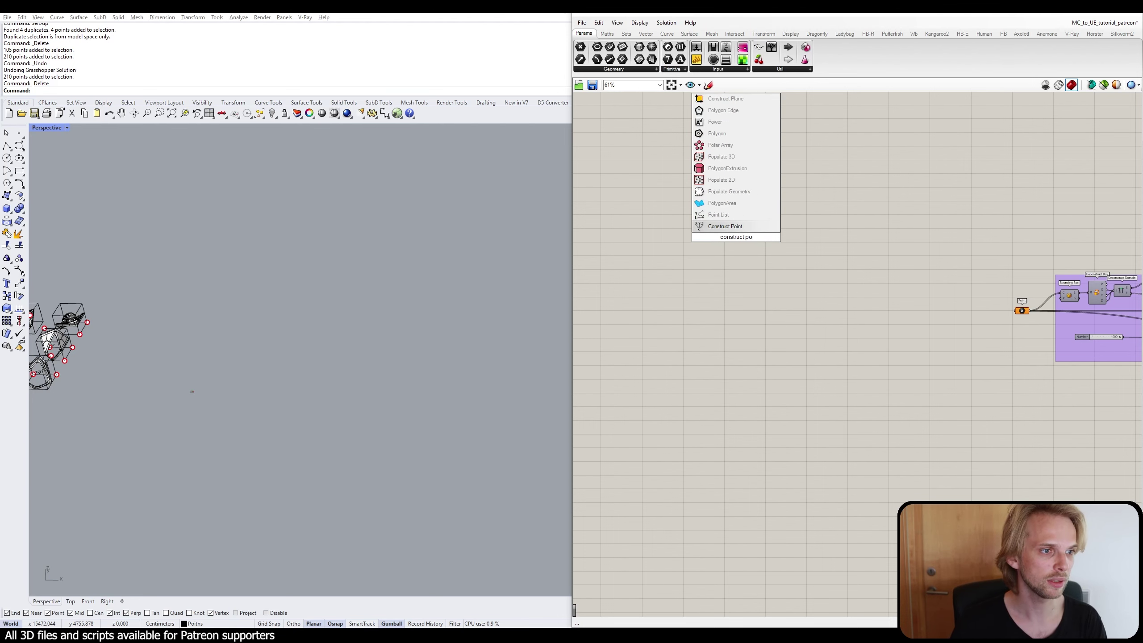
key("Return")
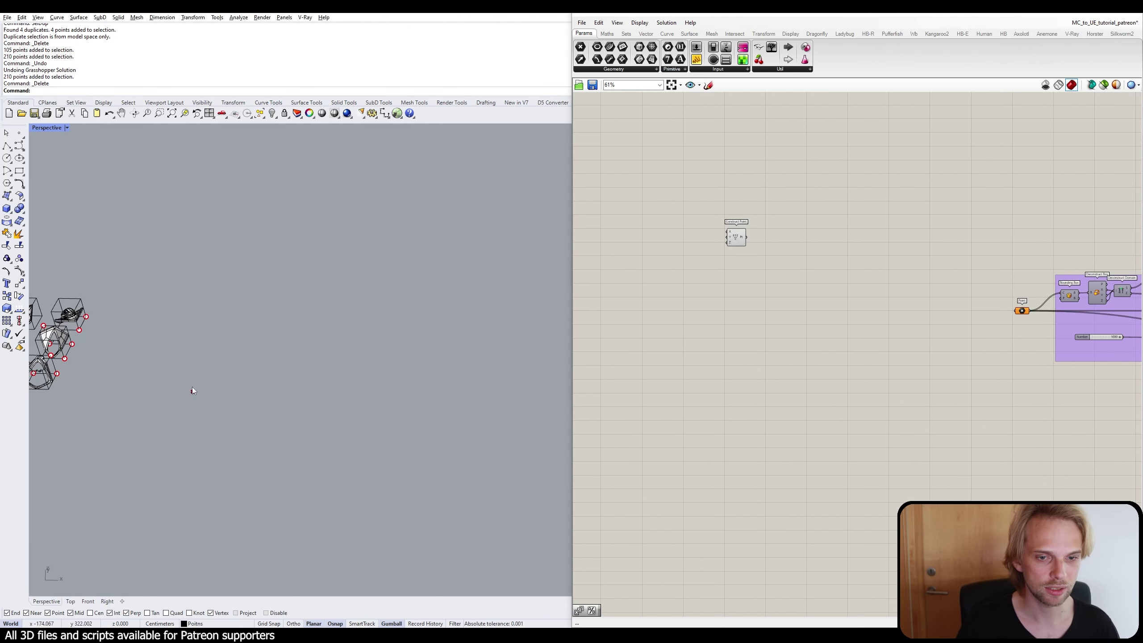
scroll(740, 243, "up", 3)
left_click_drag(740, 243, 819, 334)
right_click_drag(922, 329, 832, 254)
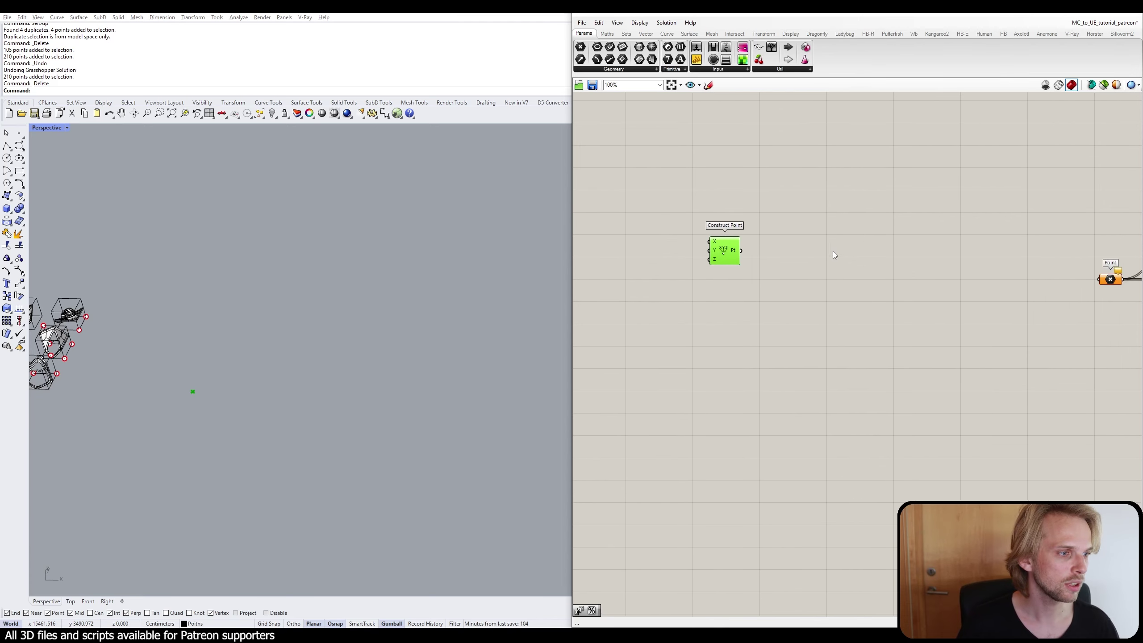
scroll(832, 253, "down", 2)
scroll(763, 257, "up", 2)
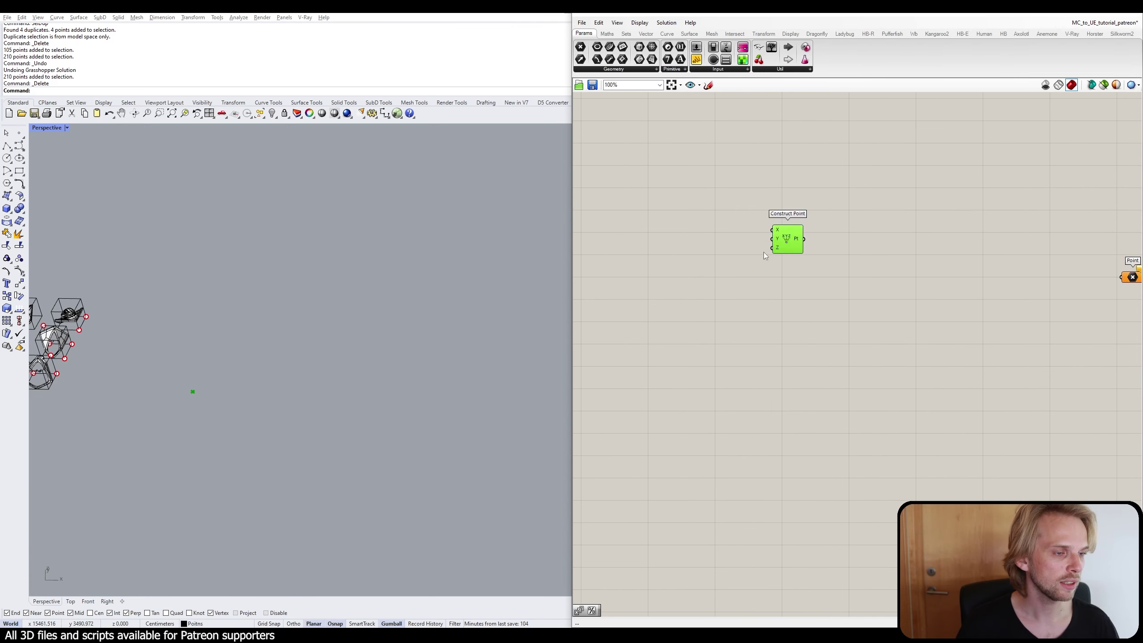
Add a Series component and connect its output to the X and Y inputs of Construct Point.
double_click(731, 244)
type("series")
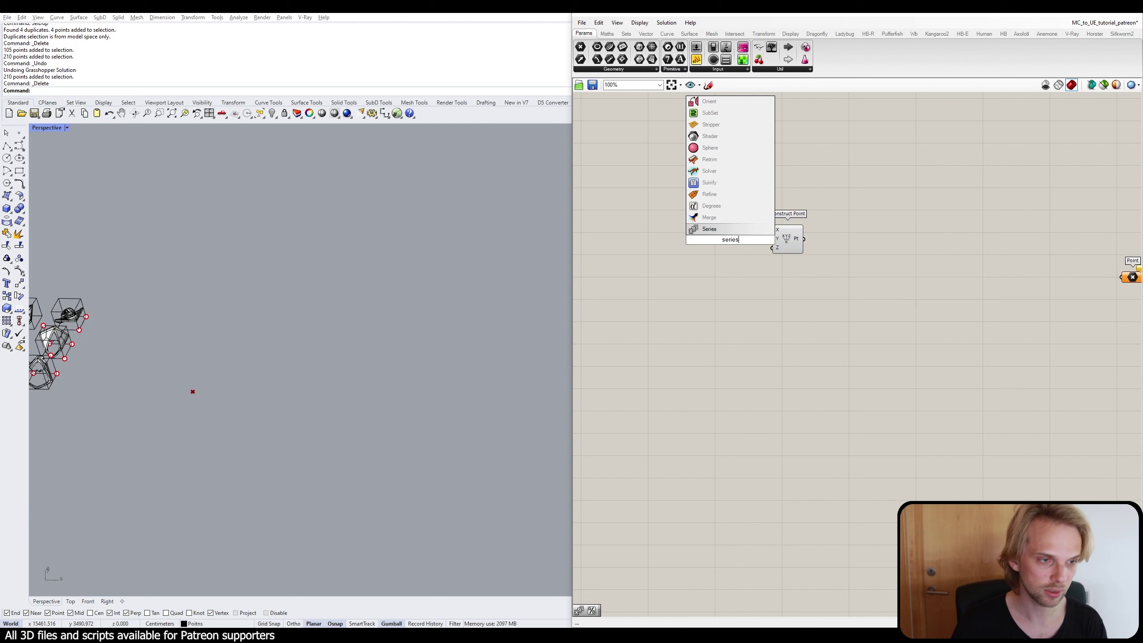
key("Return")
scroll(732, 238, "up", 2)
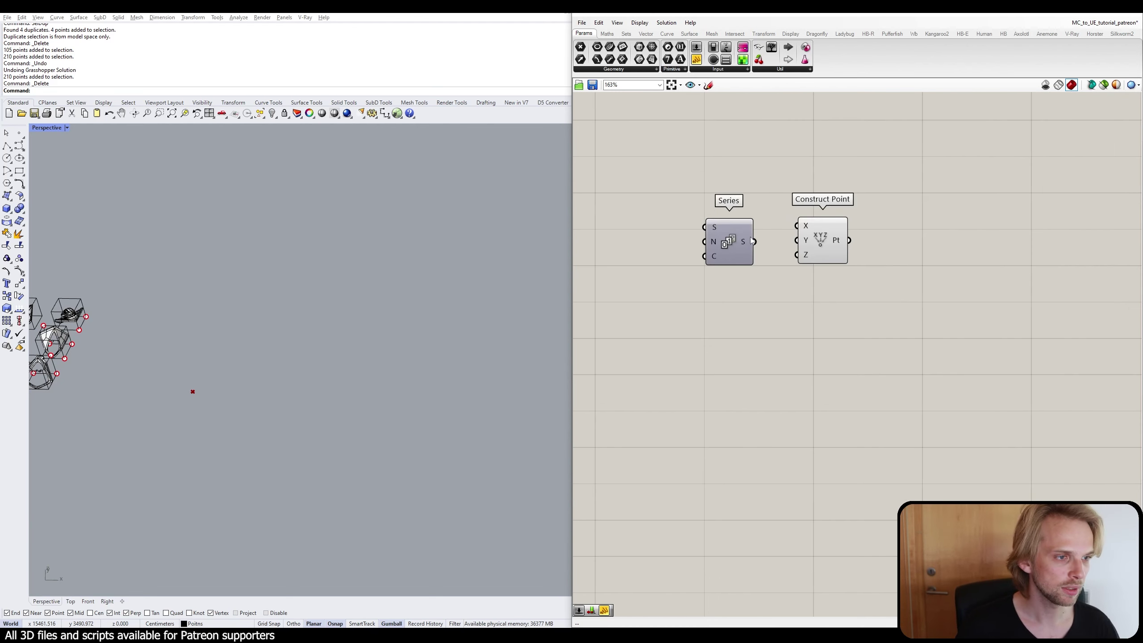
left_click_drag(754, 242, 796, 240)
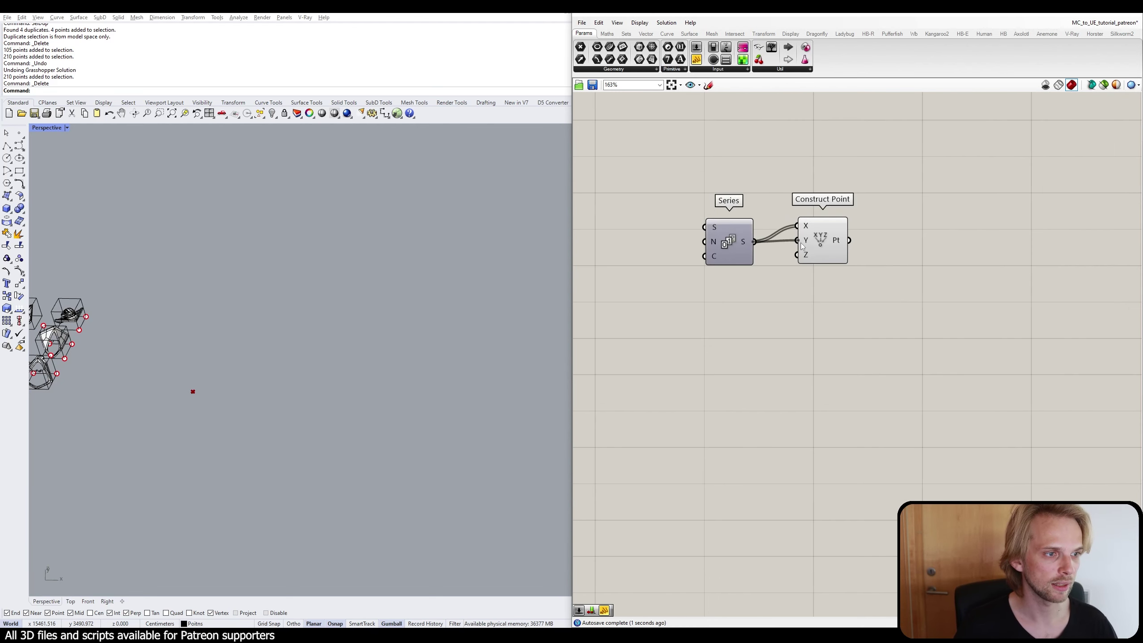
left_click_drag(719, 245, 718, 228)
Add a number slider set to 1000 and connect it to the Series step input.
right_click_drag(723, 269, 822, 267)
scroll(787, 240, "up", 1)
left_click(758, 255)
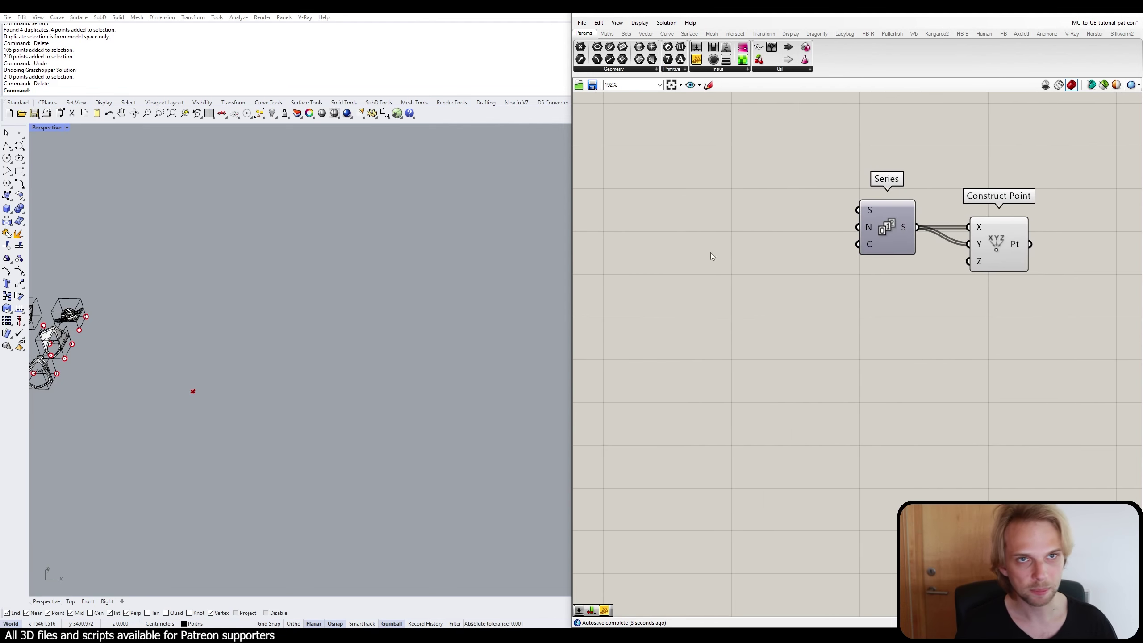
double_click(752, 228)
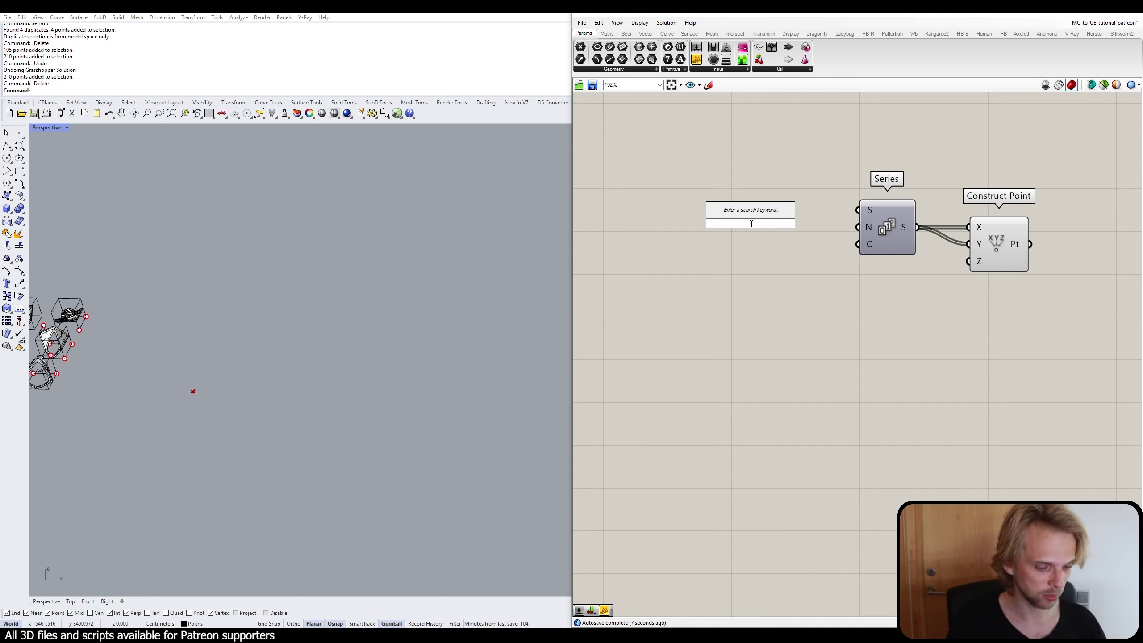
type("slider")
key("Return")
left_click_drag(758, 222, 802, 231)
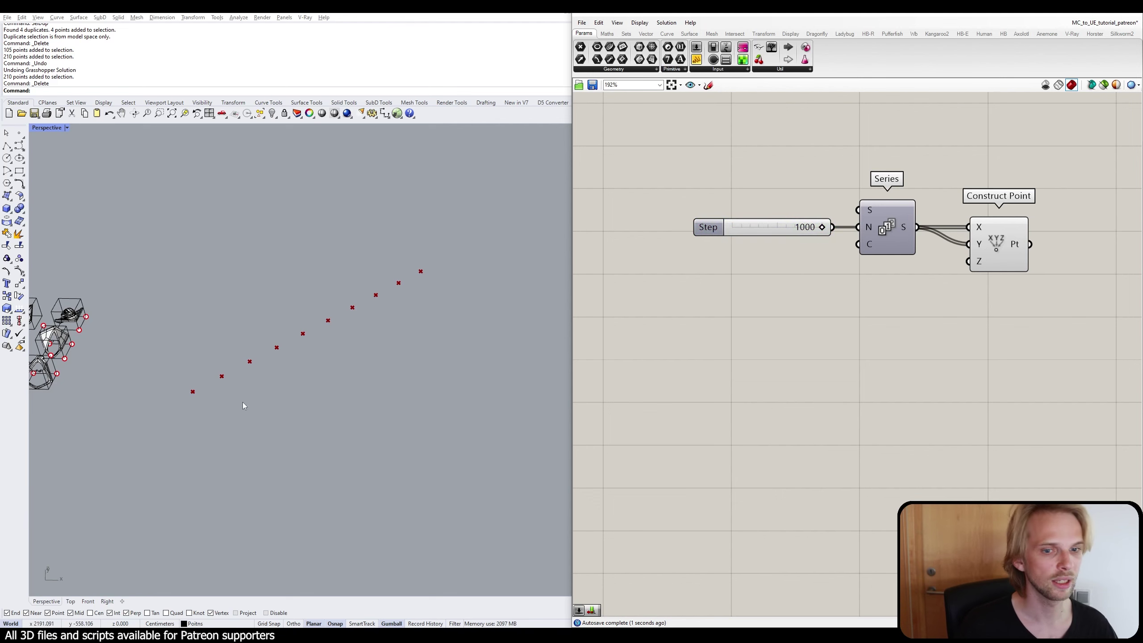
right_click_drag(243, 402, 230, 367)
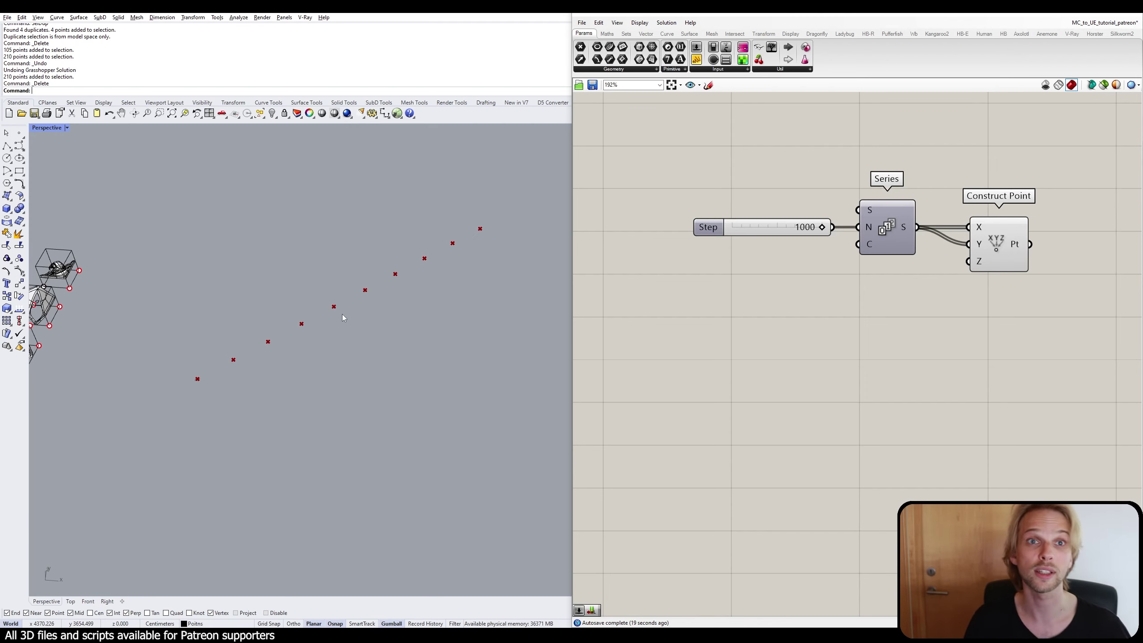
Graft the X input of Construct Point to turn the diagonal row into a square point grid.
right_click_drag(948, 298, 891, 309)
scroll(913, 238, "up", 2)
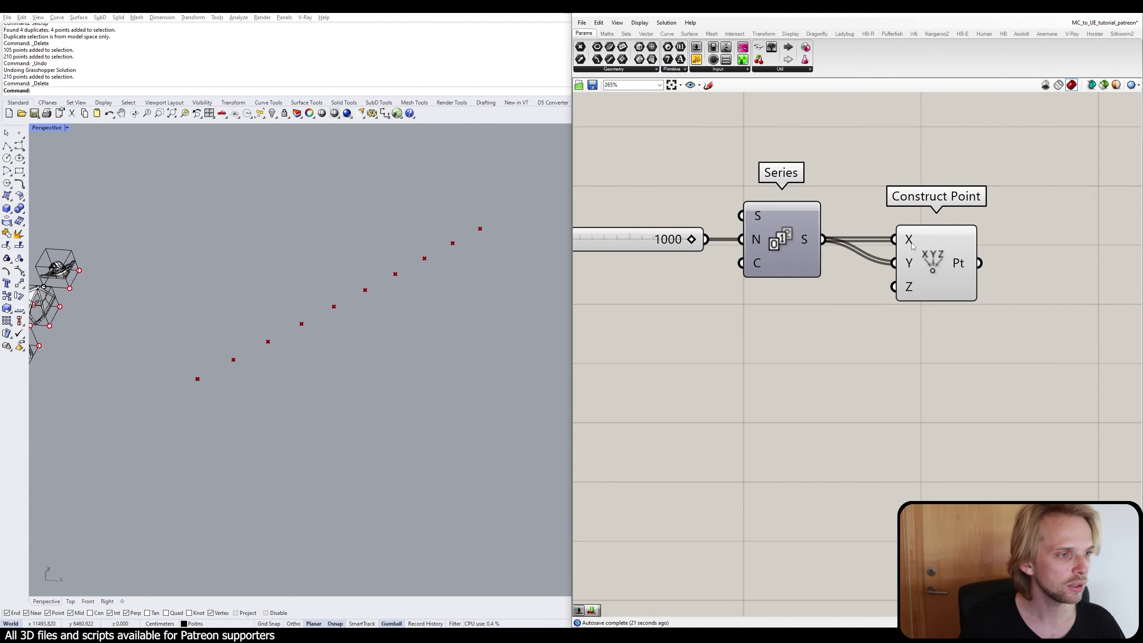
right_click(909, 238)
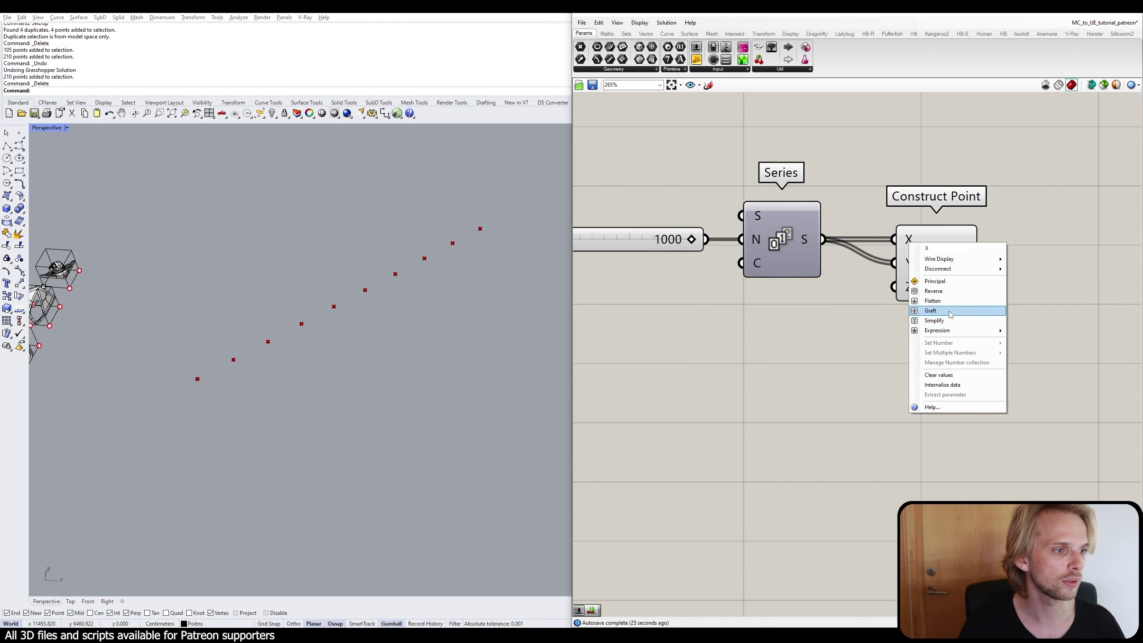
left_click(930, 310)
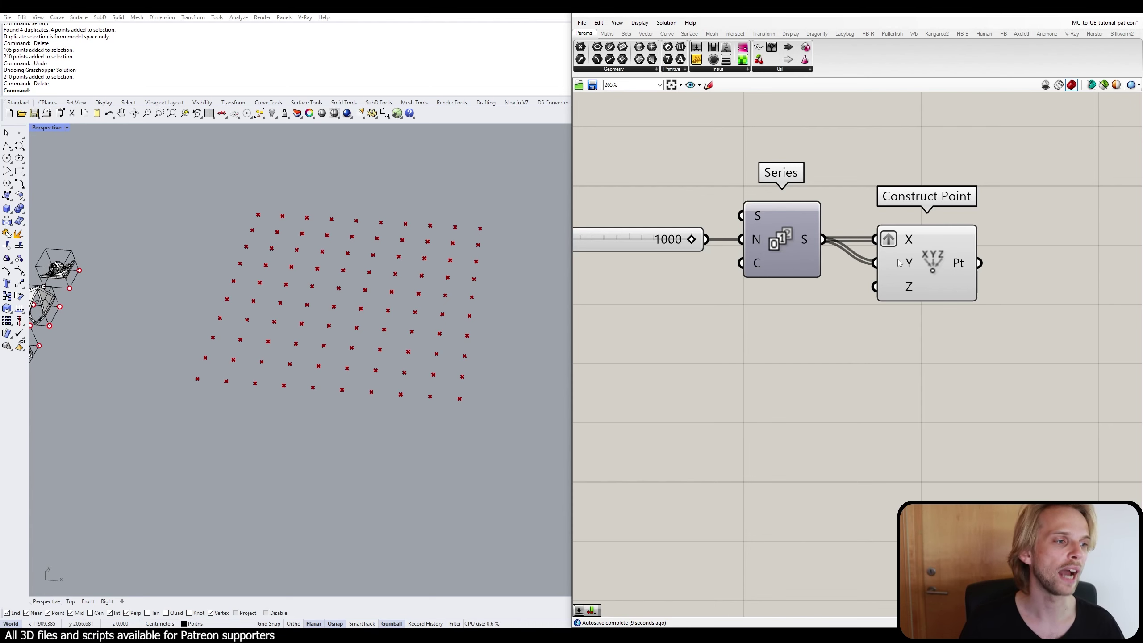
scroll(268, 276, "down", 3)
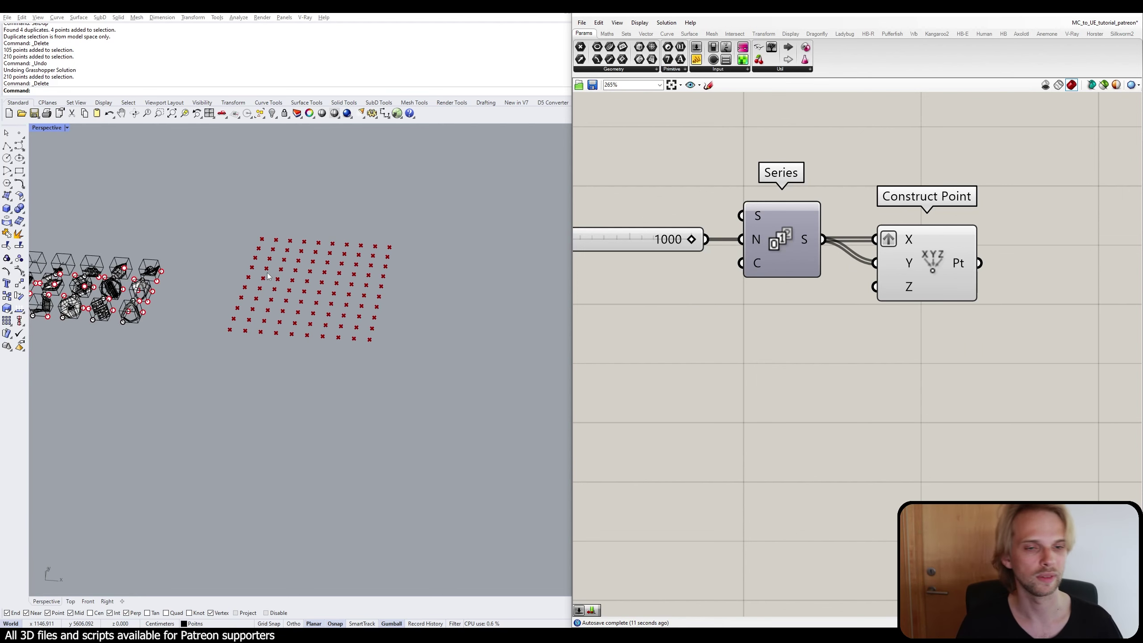
Add a number slider set to 50 and connect it to the Series count input.
mouse_move(755, 263)
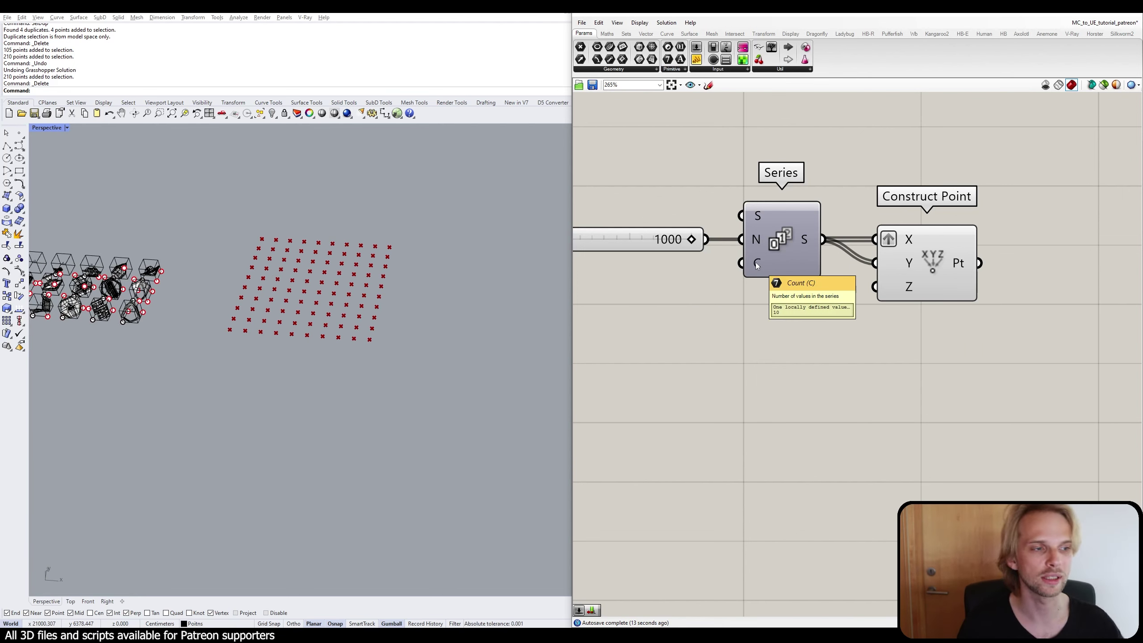
right_click_drag(756, 262, 902, 203)
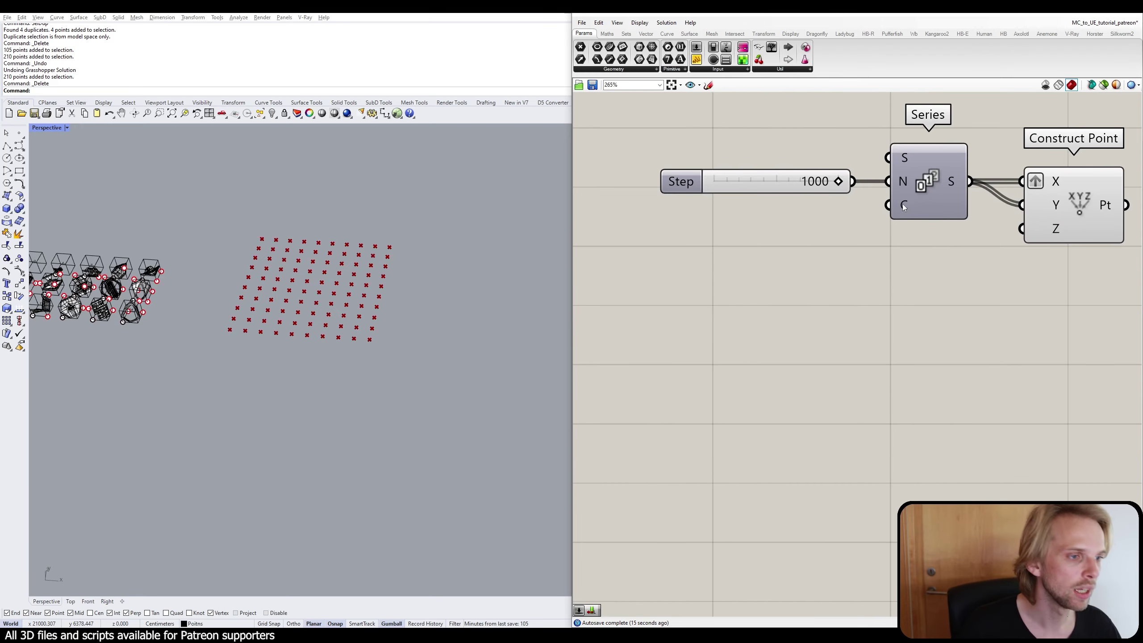
double_click(791, 239)
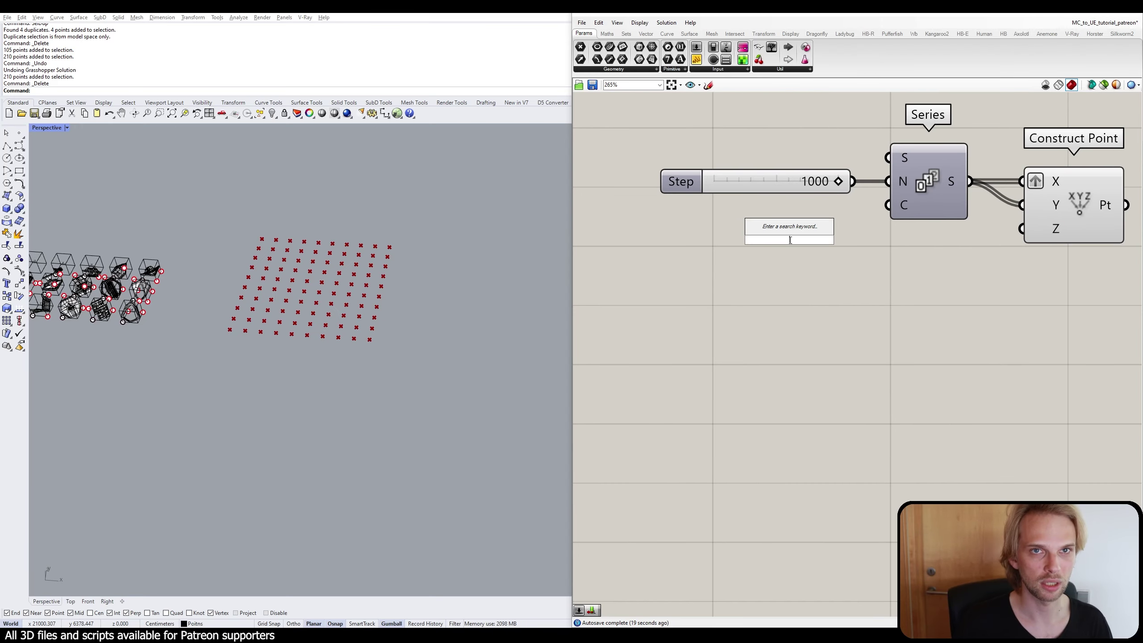
type("50")
key("Return")
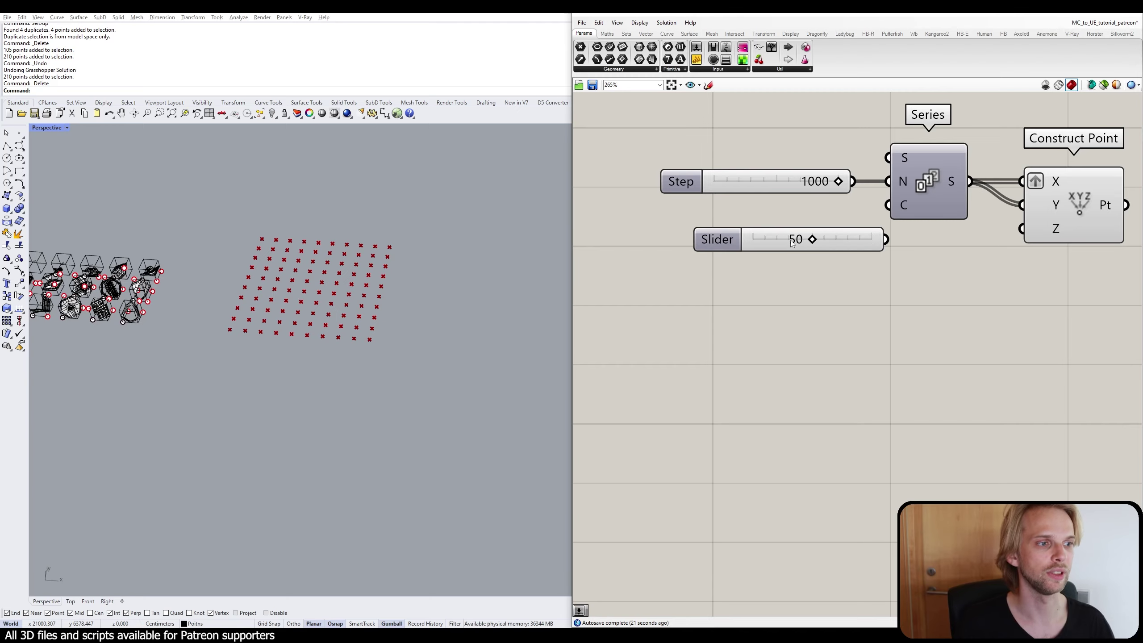
left_click_drag(885, 239, 888, 205)
left_click_drag(867, 244, 852, 234)
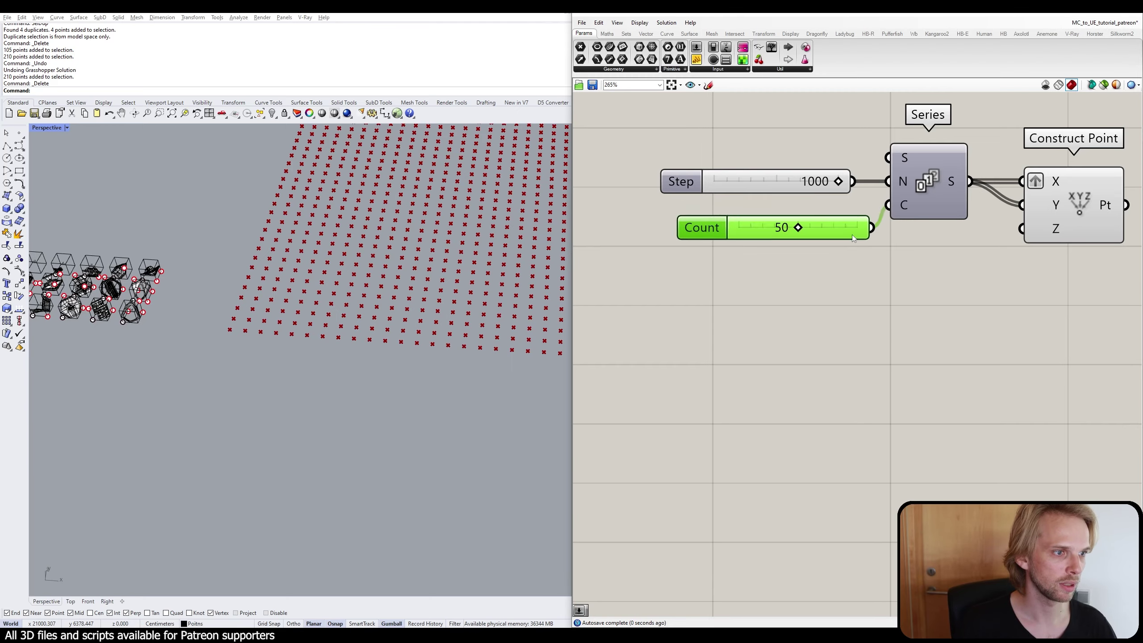
left_click(715, 271)
scroll(395, 229, "down", 6)
scroll(184, 332, "up", 3)
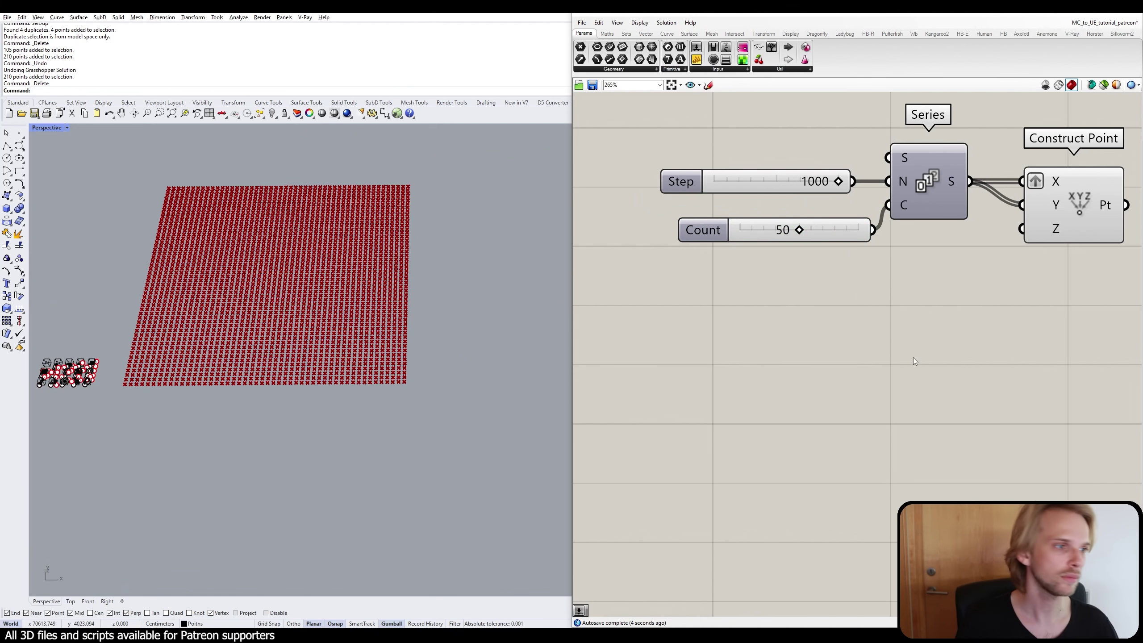
Rearrange the canvas so the Series component and its two sliders sit lower and farther from Construct Point.
right_click_drag(912, 357, 817, 359)
left_click_drag(723, 225, 709, 214)
right_click(866, 312)
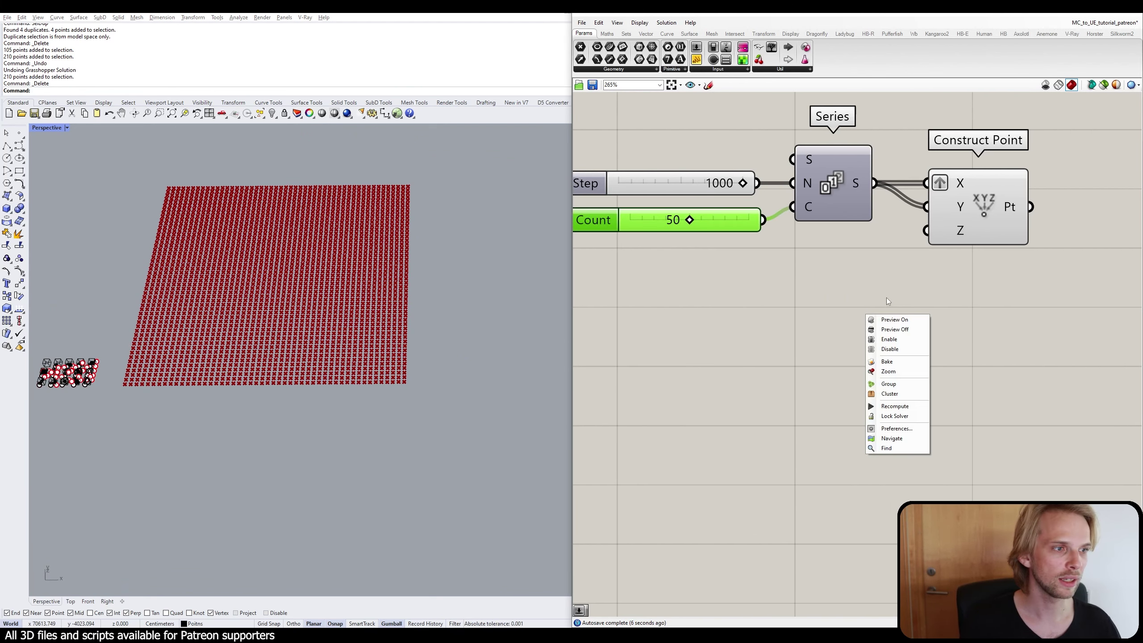
left_click(885, 298)
left_click_drag(986, 207, 989, 205)
right_click_drag(1008, 276, 941, 277)
right_click_drag(755, 258, 839, 249)
left_click_drag(880, 281, 713, 119)
left_click_drag(847, 209, 740, 322)
left_click(853, 382)
right_click_drag(889, 420, 884, 384)
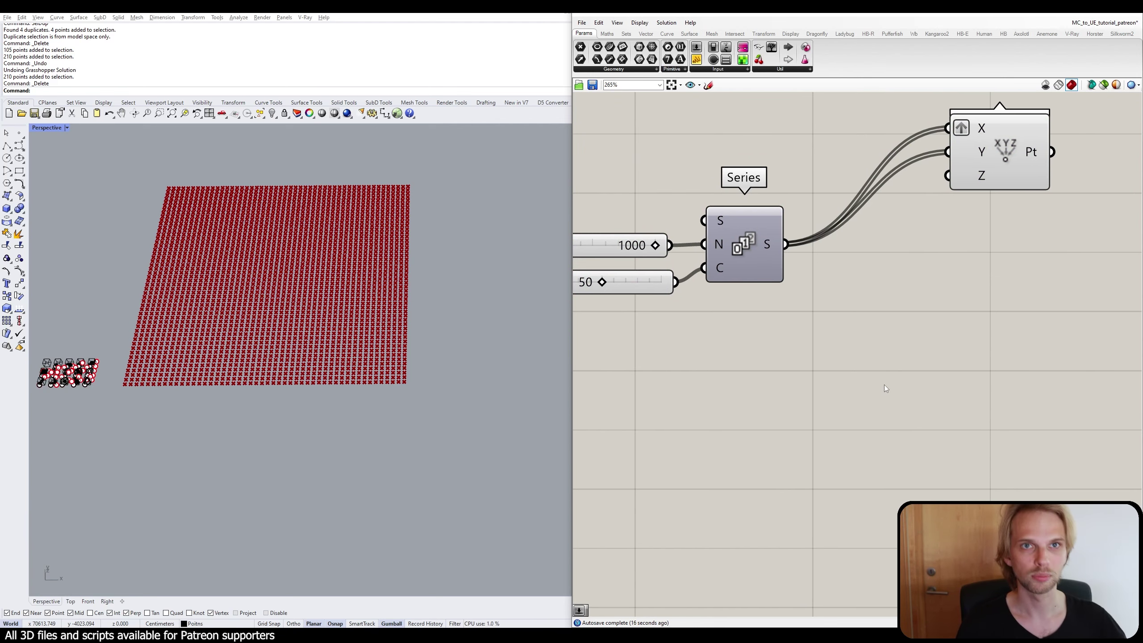
Add a Move component below Construct Point and connect the Pt output to its geometry input.
right_click_drag(1039, 330, 853, 329)
left_click_drag(847, 154, 783, 242)
double_click(825, 230)
type("move")
key("Return")
key("ctrl+z")
left_click_drag(827, 155, 783, 217)
left_click_drag(823, 231, 919, 312)
left_click_drag(860, 178, 867, 173)
Flatten the Pt output of Construct Point and graft the geometry input of Move.
right_click(816, 154)
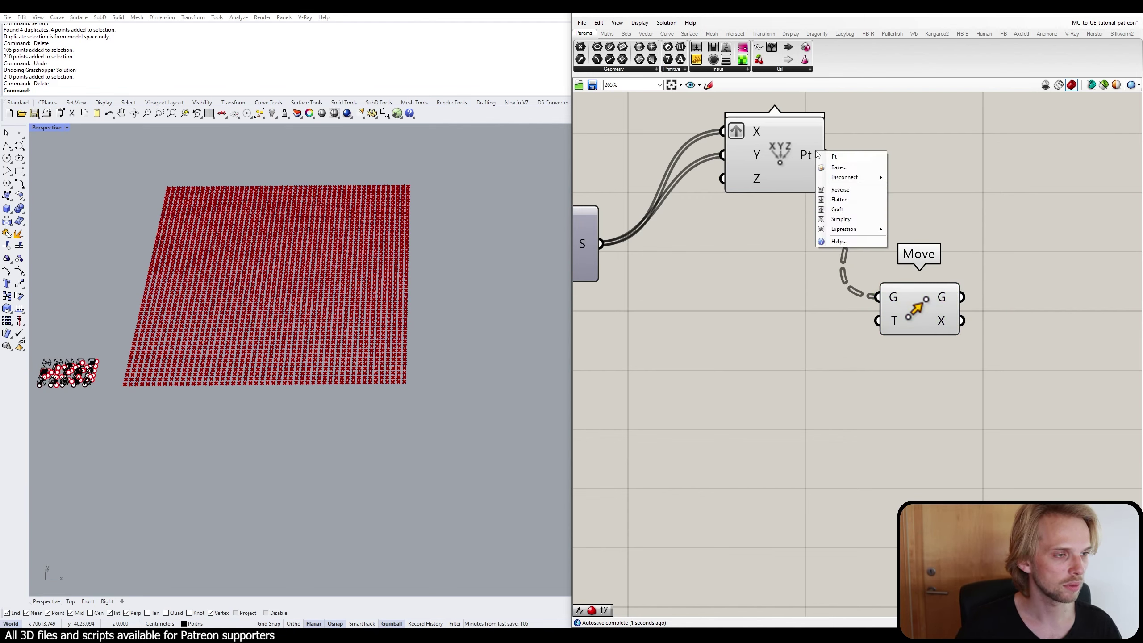
left_click(798, 161)
right_click(809, 154)
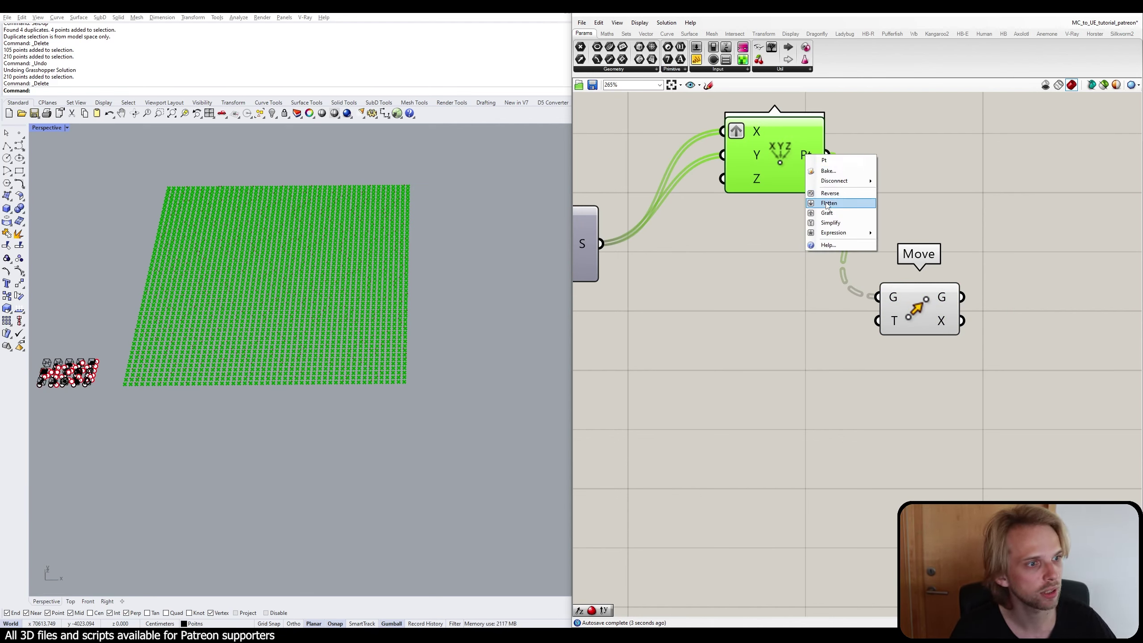
left_click(839, 199)
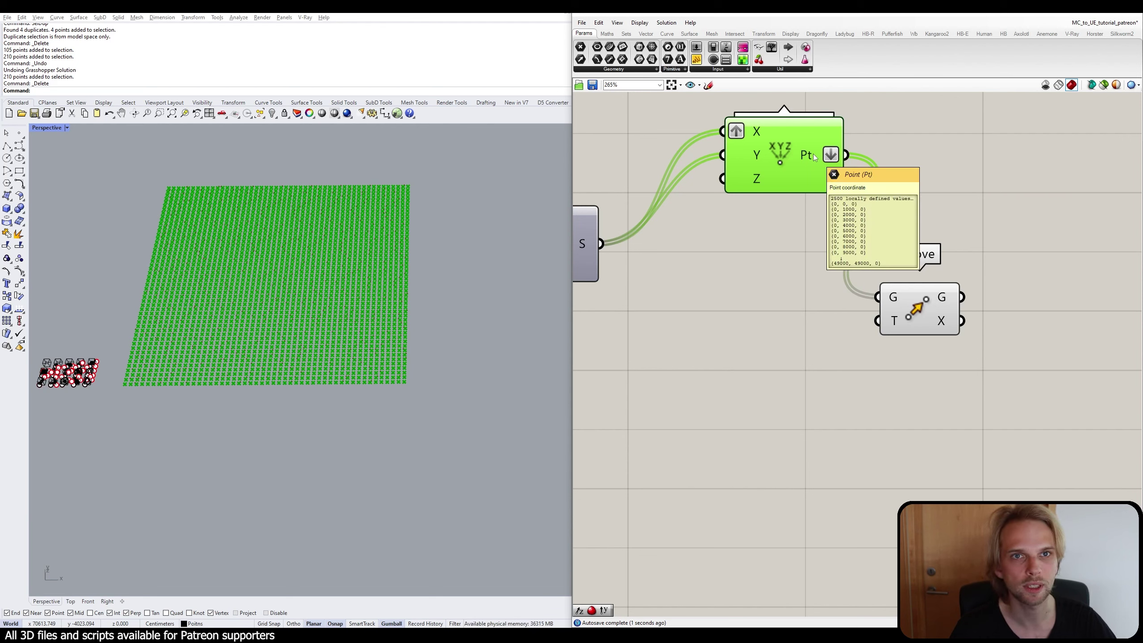
right_click(897, 301)
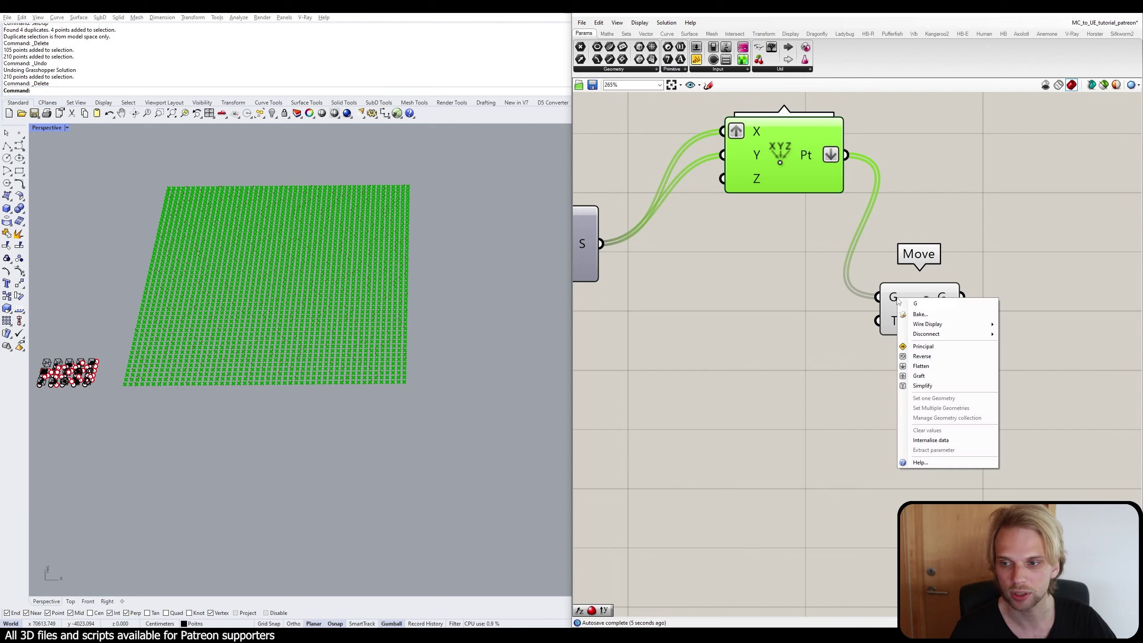
left_click(914, 376)
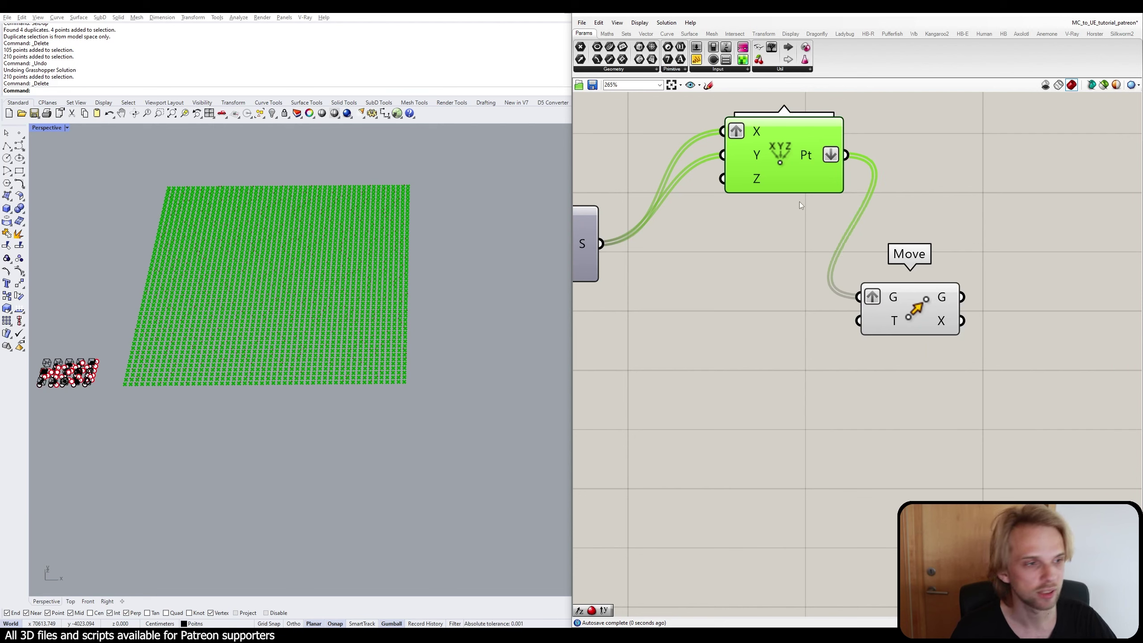
Add a Unit Z vector component beside Move and connect its output to Move's translation input.
left_click_drag(781, 183, 720, 194)
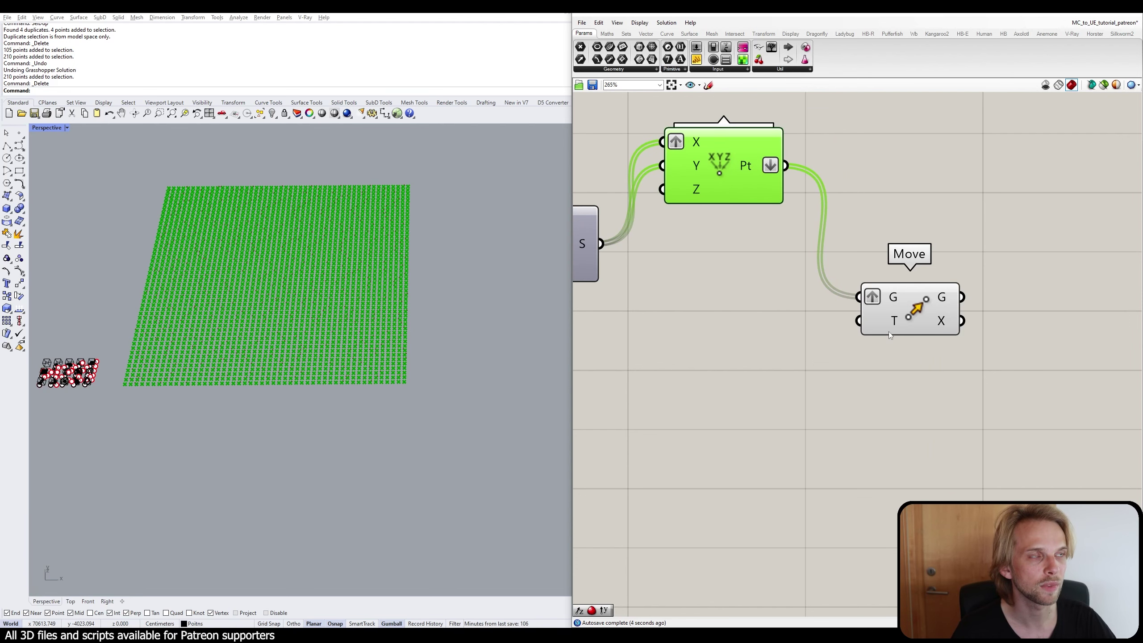
left_click_drag(919, 319, 908, 331)
right_click_drag(773, 341, 851, 323)
double_click(781, 305)
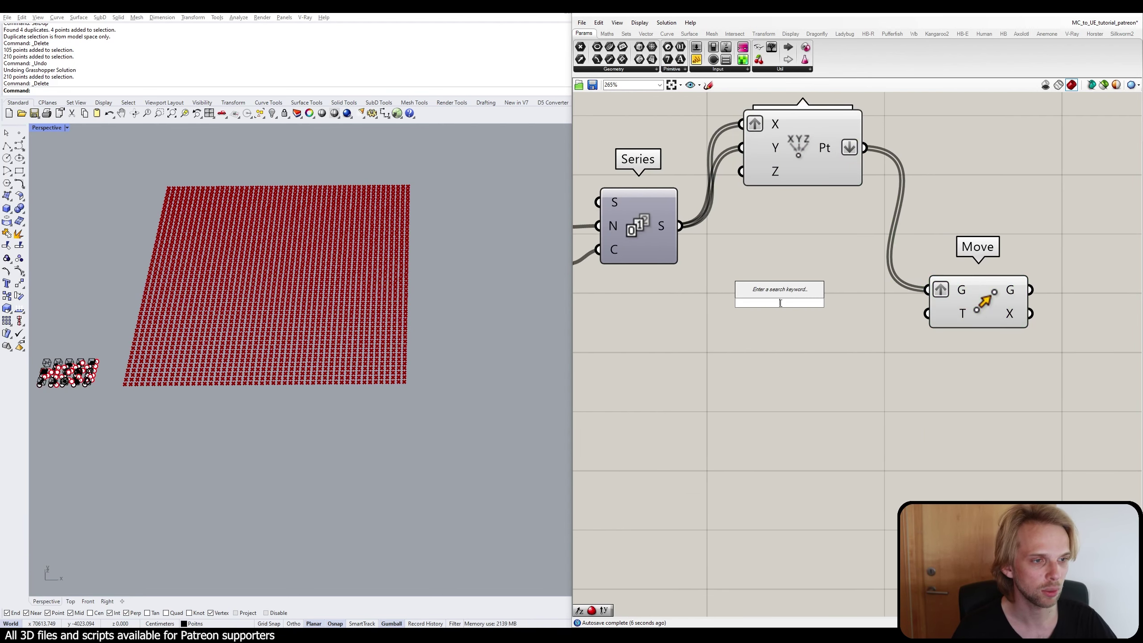
type("z")
key("Return")
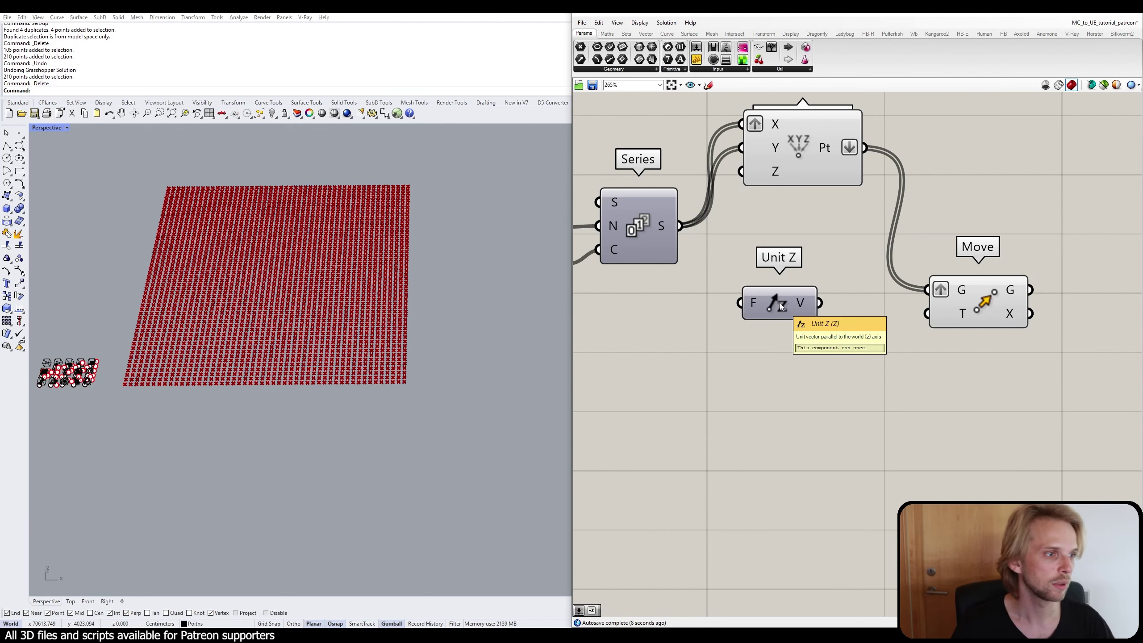
left_click_drag(816, 302, 914, 316)
left_click_drag(775, 311, 822, 322)
left_click(815, 252)
Feed the Series output into the Unit Z factor to extend the point grid upward.
right_click_drag(675, 219, 827, 207)
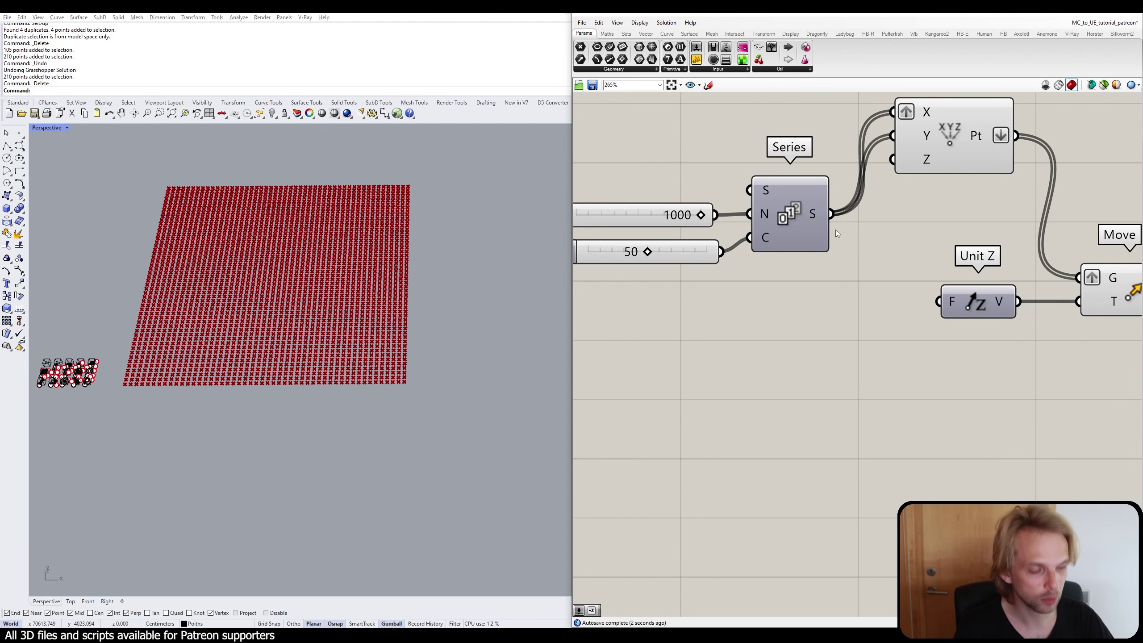
left_click_drag(831, 214, 938, 301)
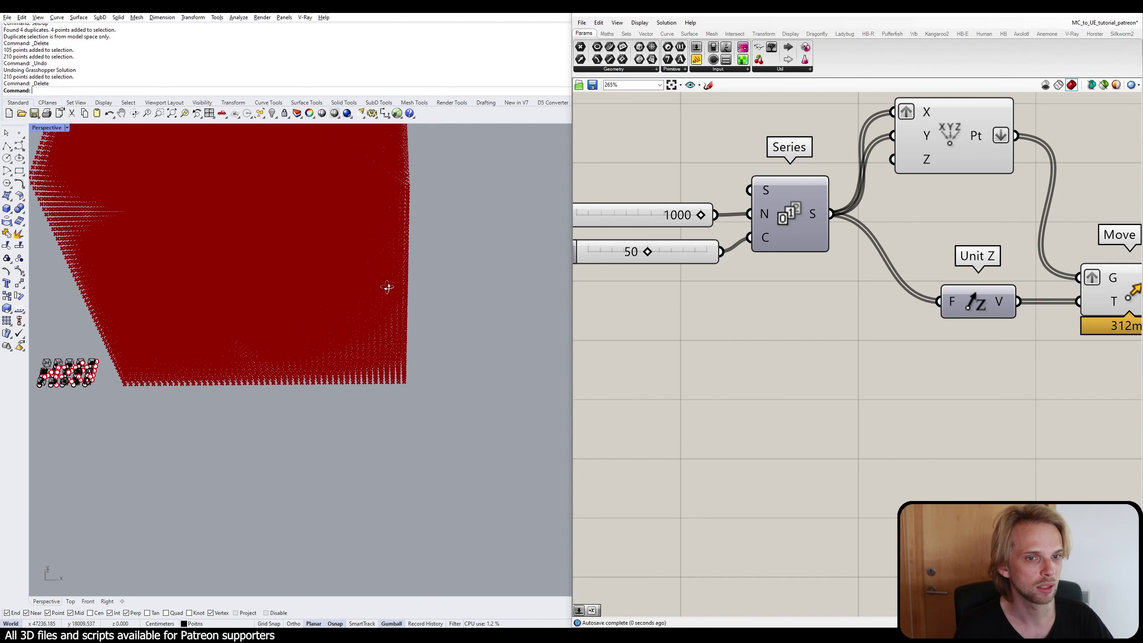
scroll(286, 246, "down", 4)
right_click_drag(234, 220, 277, 335)
Turn off the viewport preview of the Construct Point component.
right_click_drag(1008, 213, 871, 265)
left_click(824, 185)
middle_click(823, 183)
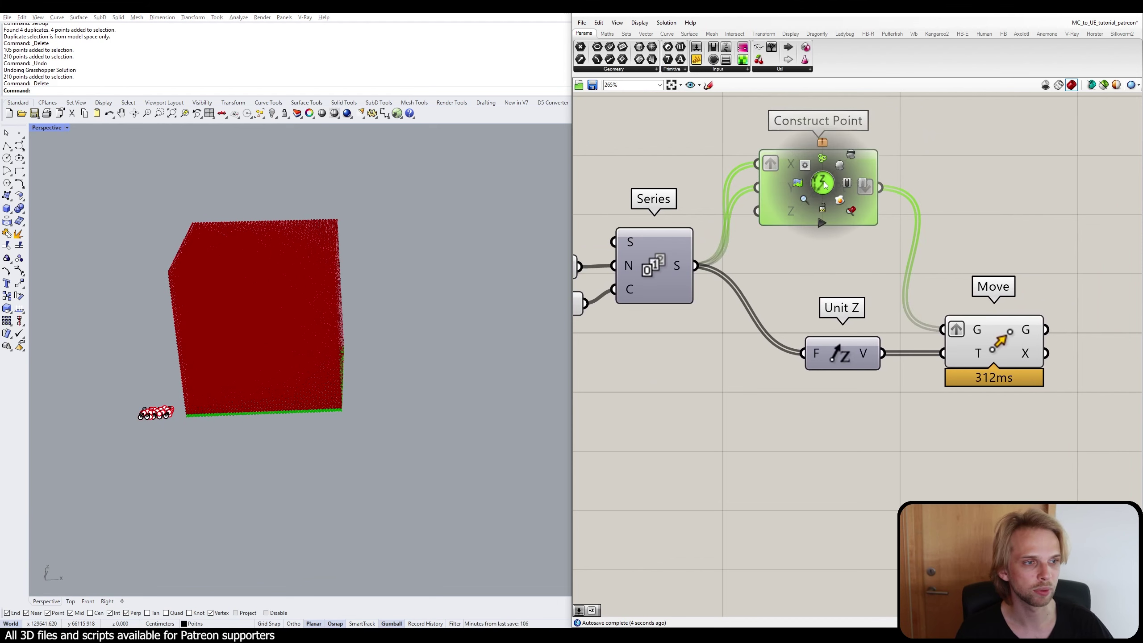
double_click(808, 441)
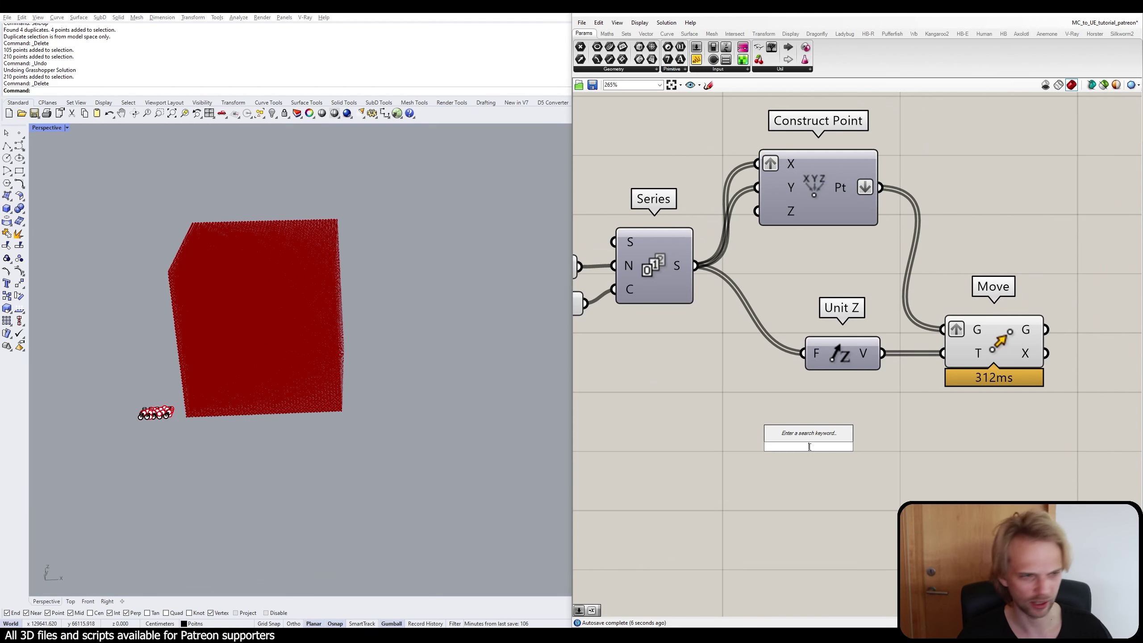
type("box array")
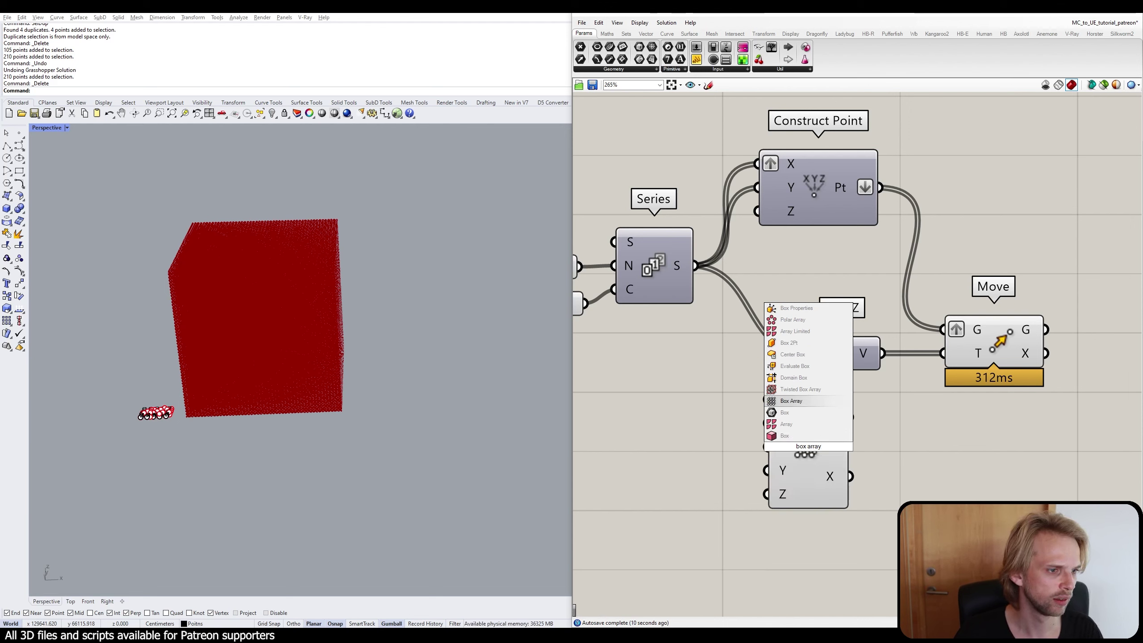
left_click(791, 401)
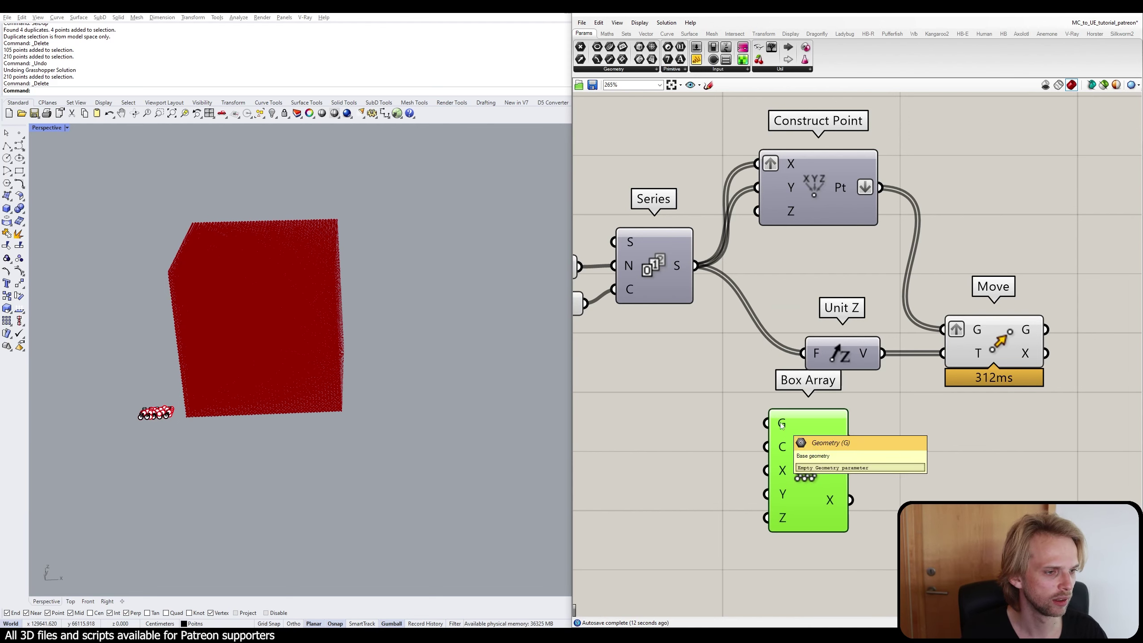
mouse_move(787, 476)
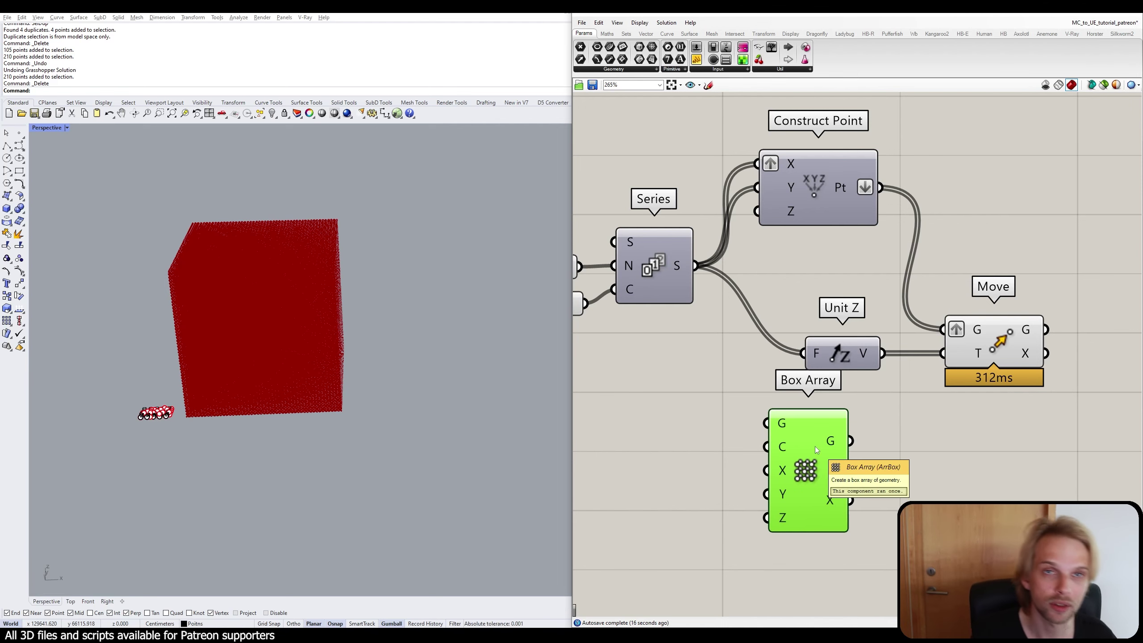
key("Delete")
Flatten the geometry output of the Move component.
right_click_drag(955, 270, 769, 246)
left_click(812, 338)
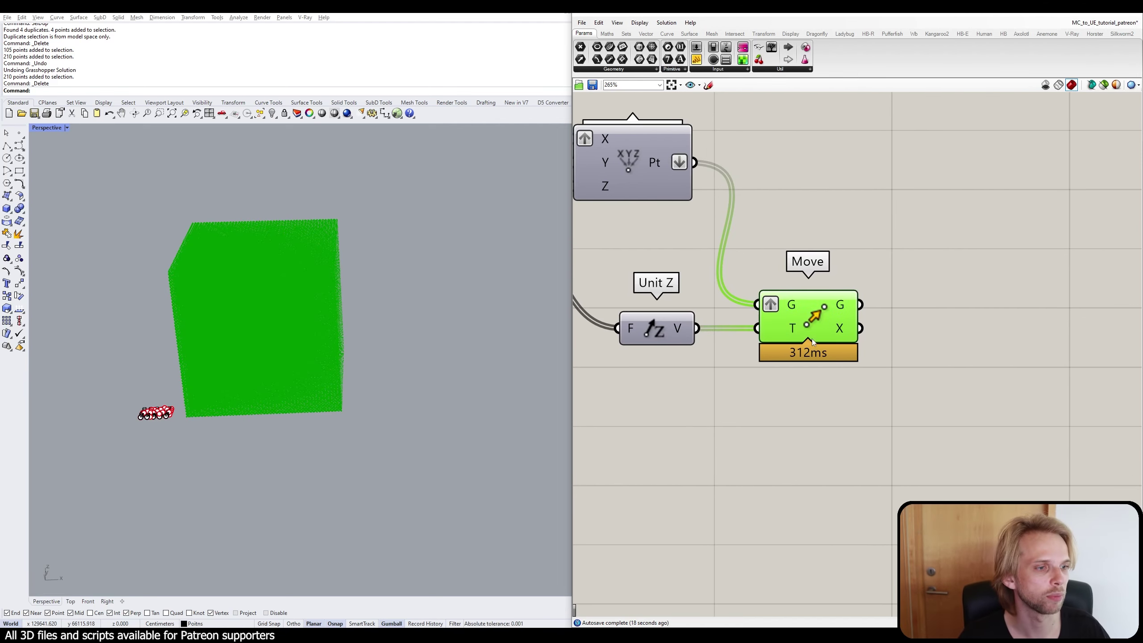
right_click(843, 304)
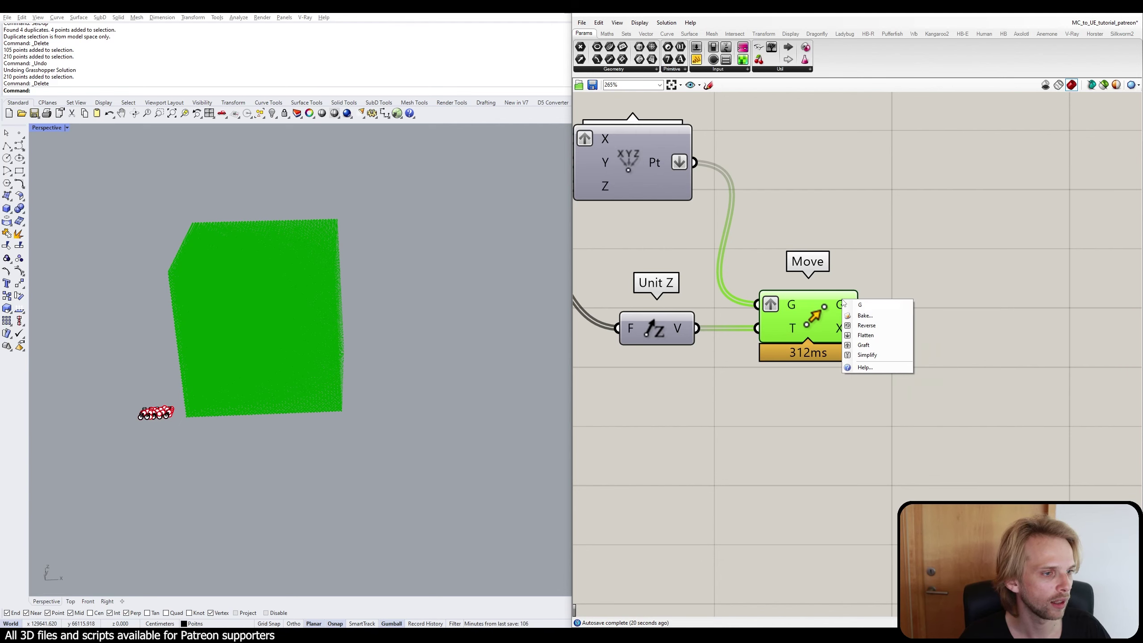
left_click(865, 335)
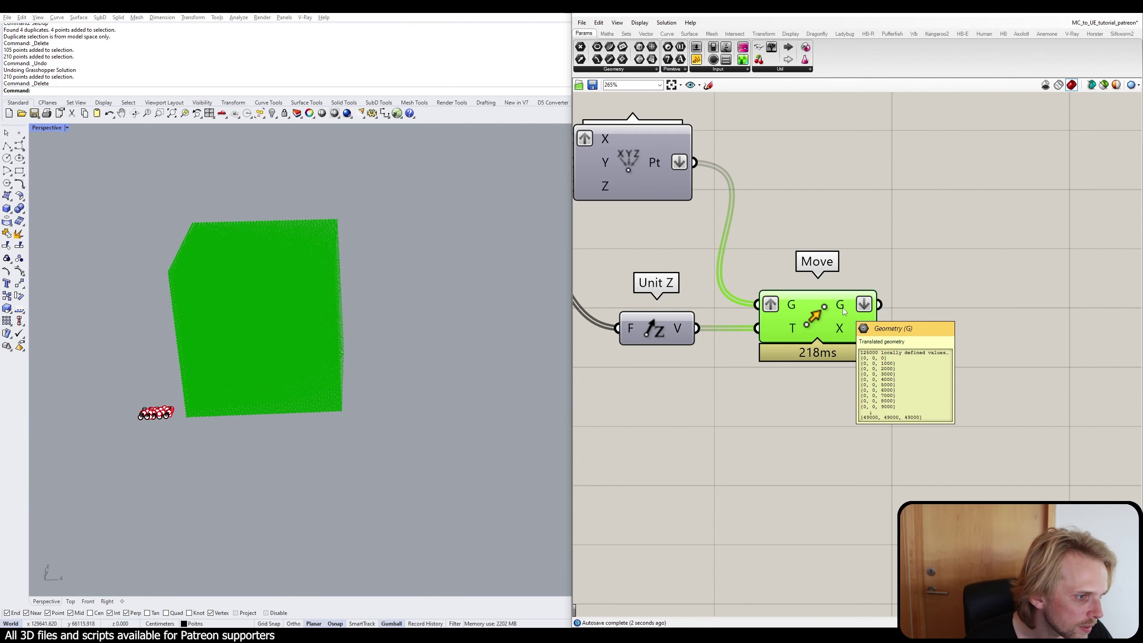
Move the Unit Z and Move components together up, closer beneath Construct Point, to tidy the definition.
scroll(1082, 346, "down", 4)
scroll(675, 317, "up", 3)
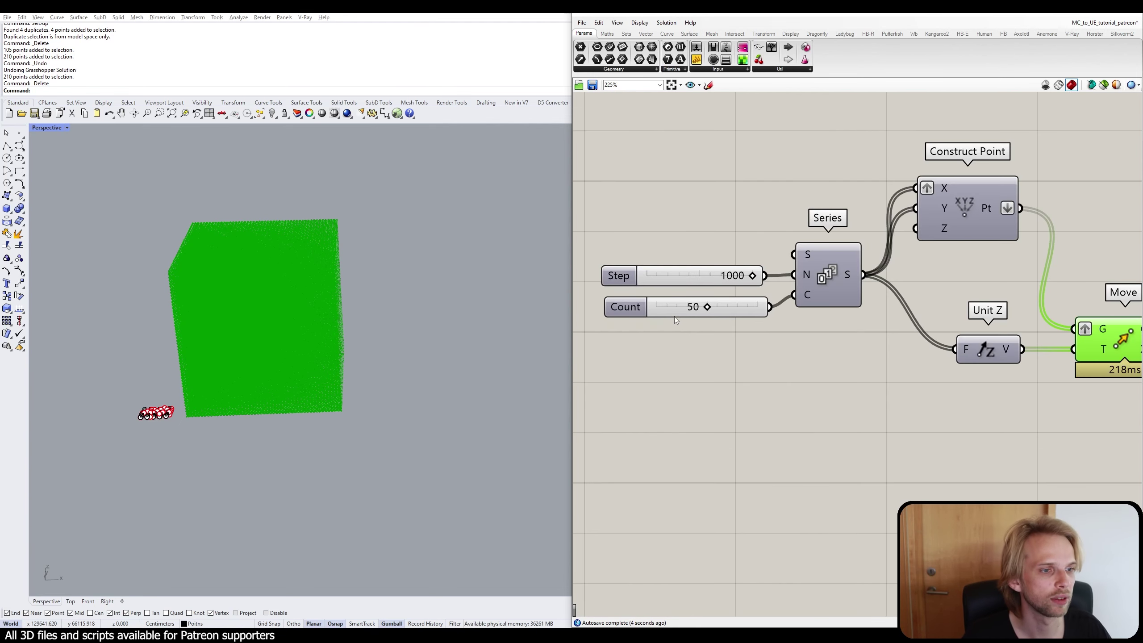
right_click_drag(328, 323, 331, 312)
scroll(242, 370, "up", 3)
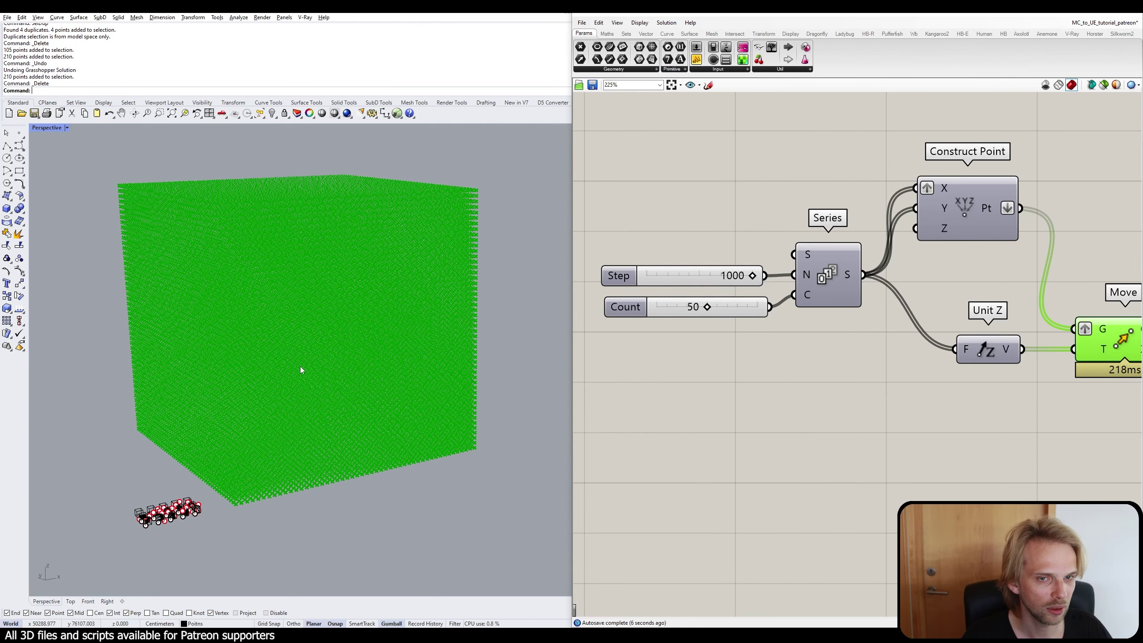
scroll(312, 367, "down", 2)
scroll(814, 392, "down", 2)
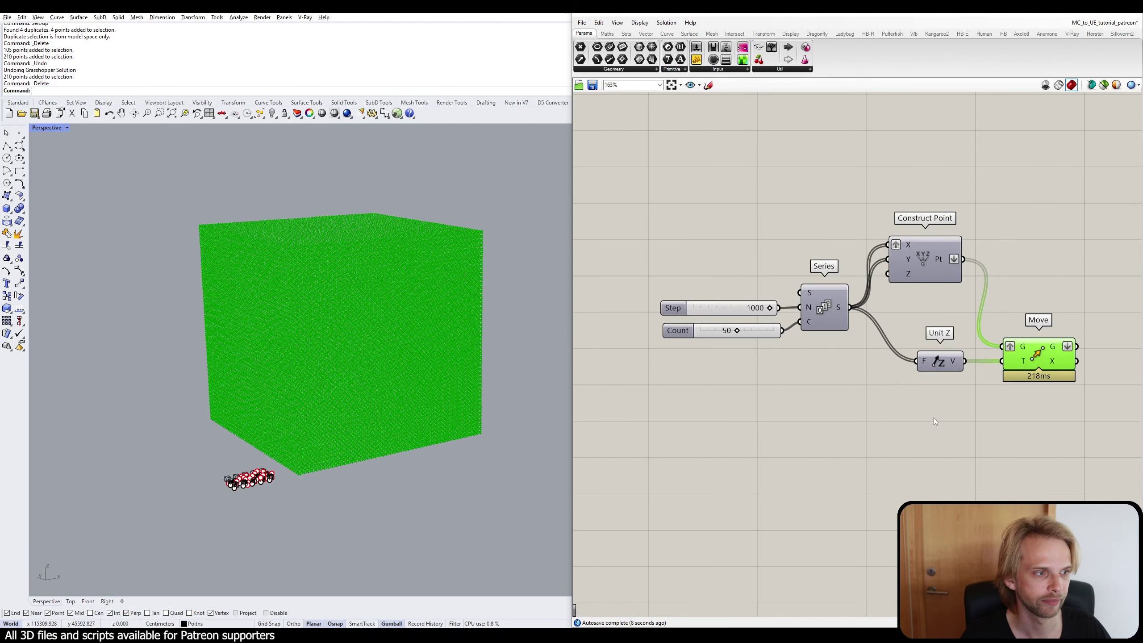
right_click_drag(915, 401, 832, 400)
left_click_drag(1040, 412, 825, 315)
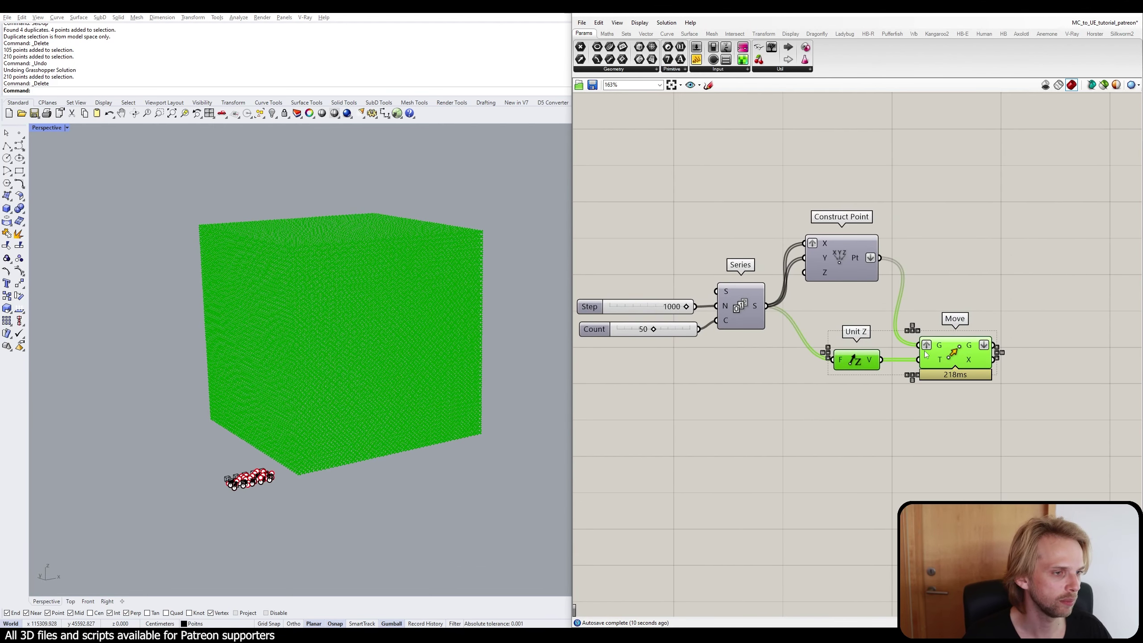
left_click_drag(972, 355, 966, 321)
left_click(1046, 224)
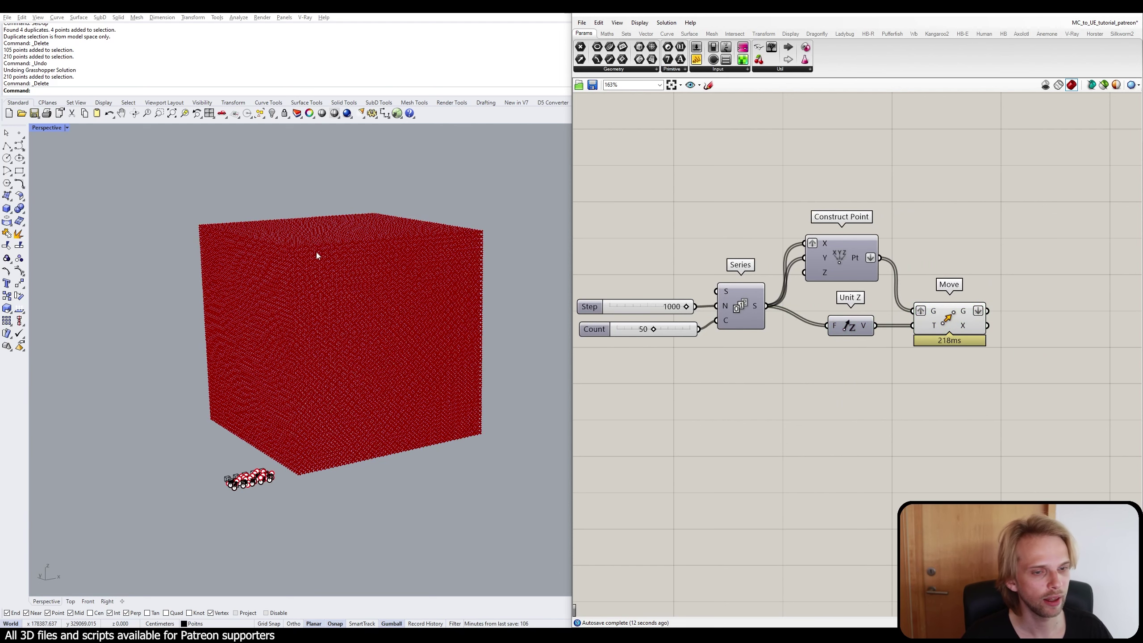
Run ShowSelected in Rhino to unhide the two hidden spheres inside the point cube.
right_click_drag(316, 252, 275, 285)
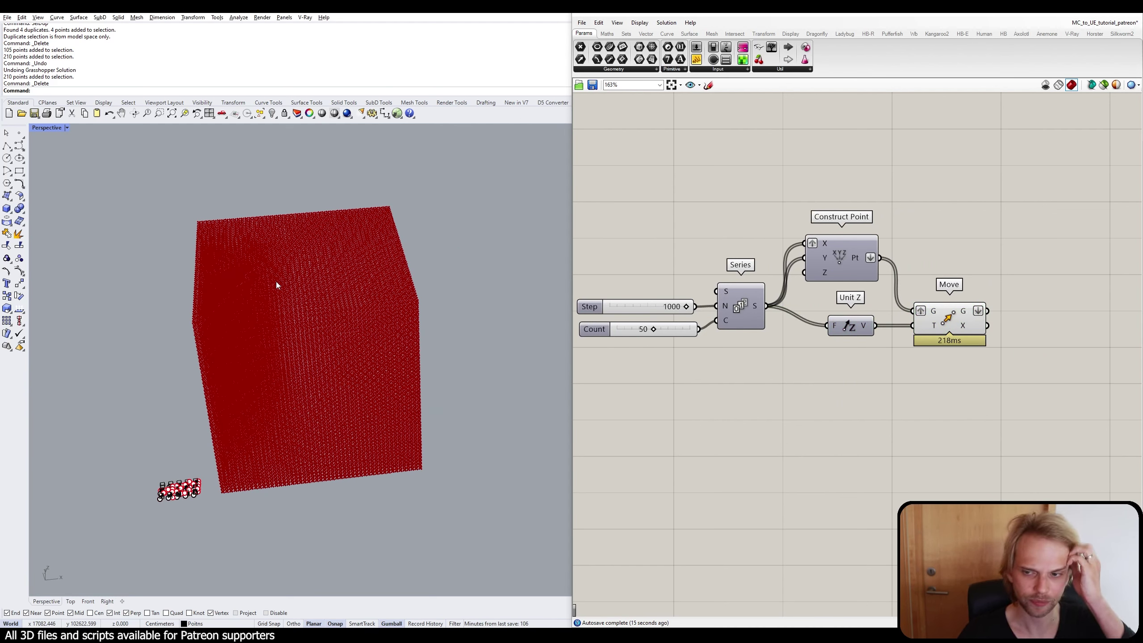
type("S")
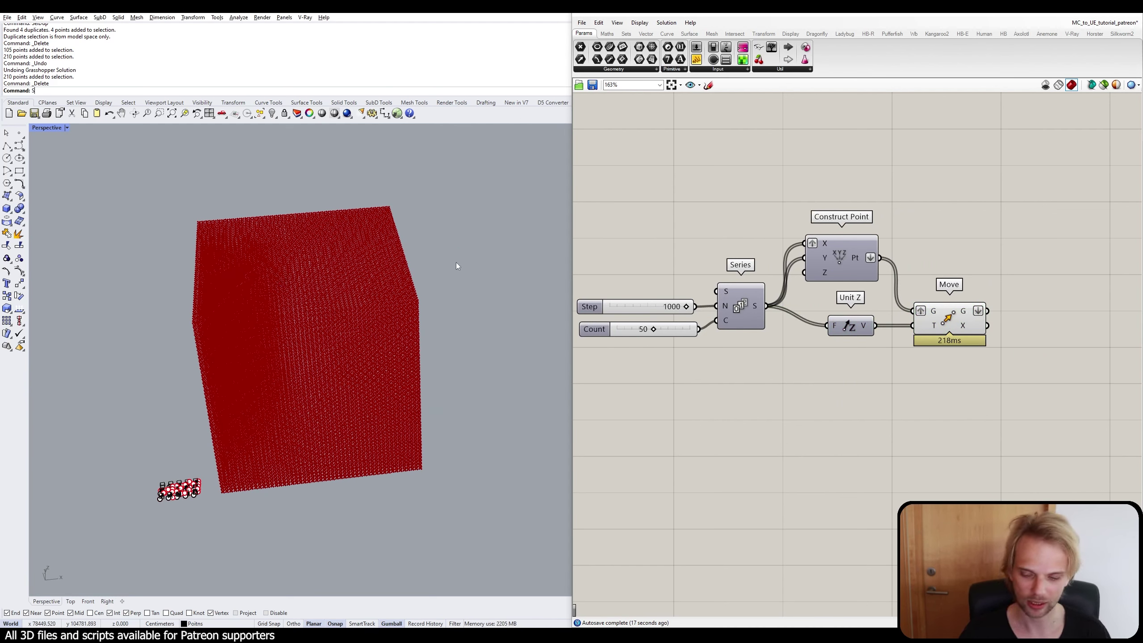
type("howSelected")
key("Return")
left_click(297, 396)
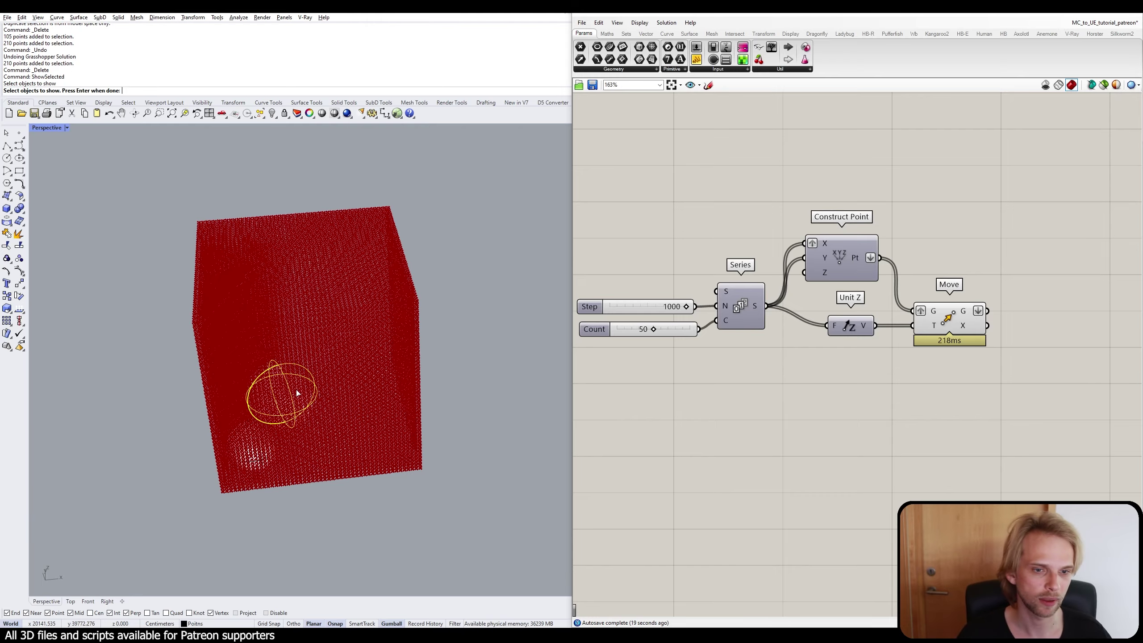
left_click(259, 450)
key("Return")
Examine how the two spheres sit inside the point cube, selecting each of them in turn.
left_click(272, 421)
left_click(252, 444, "shift")
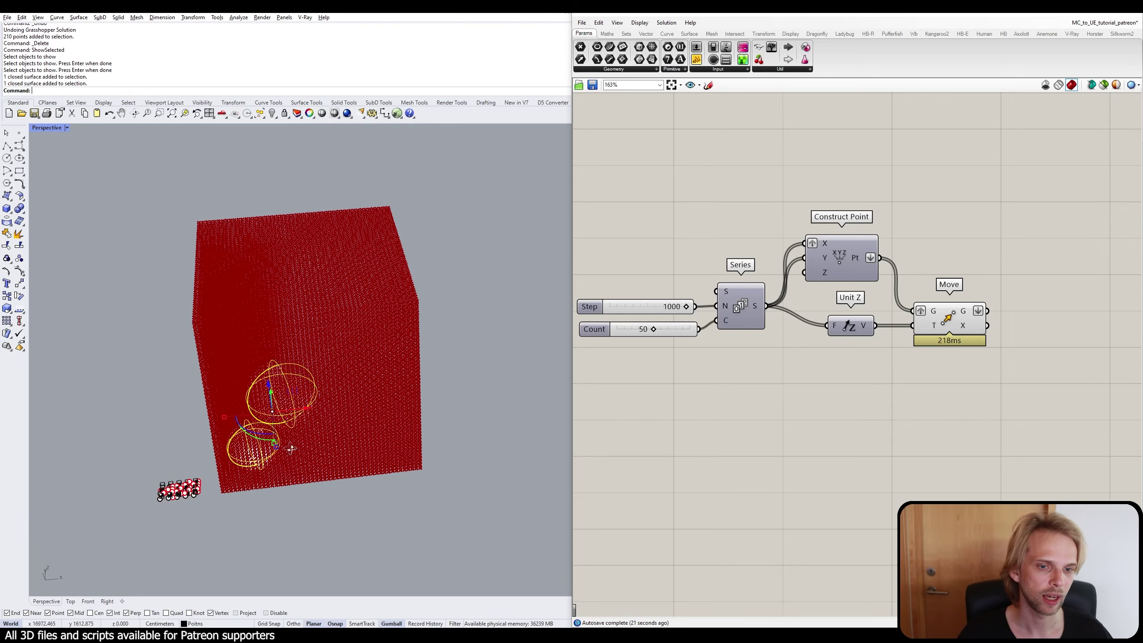
right_click_drag(290, 448, 260, 401)
scroll(260, 400, "up", 4)
right_click_drag(235, 268, 271, 284)
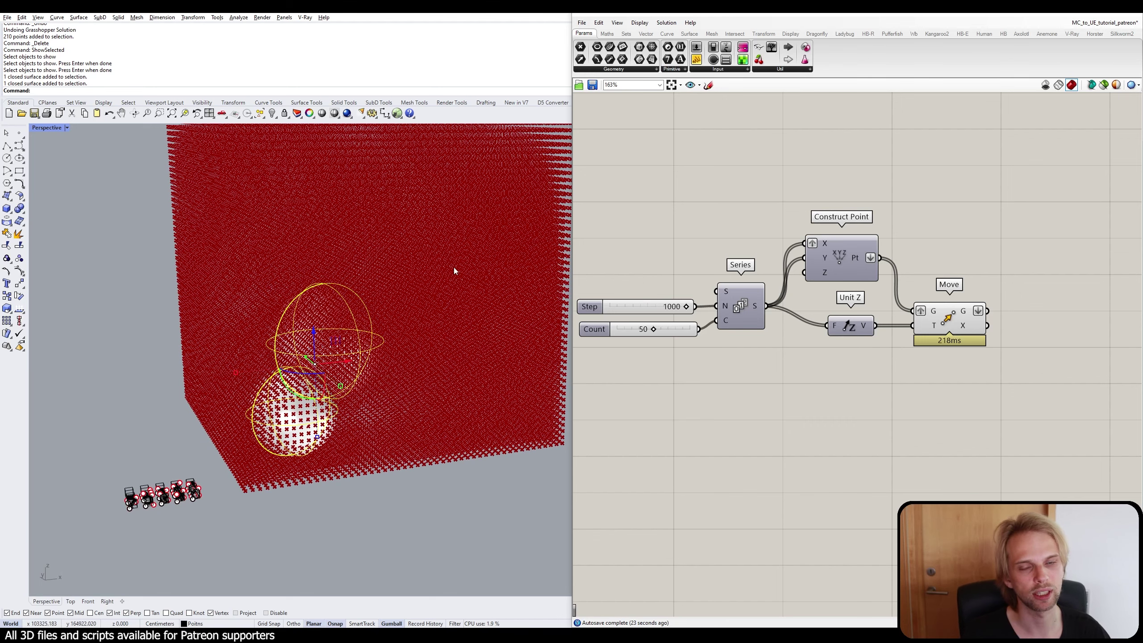
right_click_drag(454, 267, 380, 313)
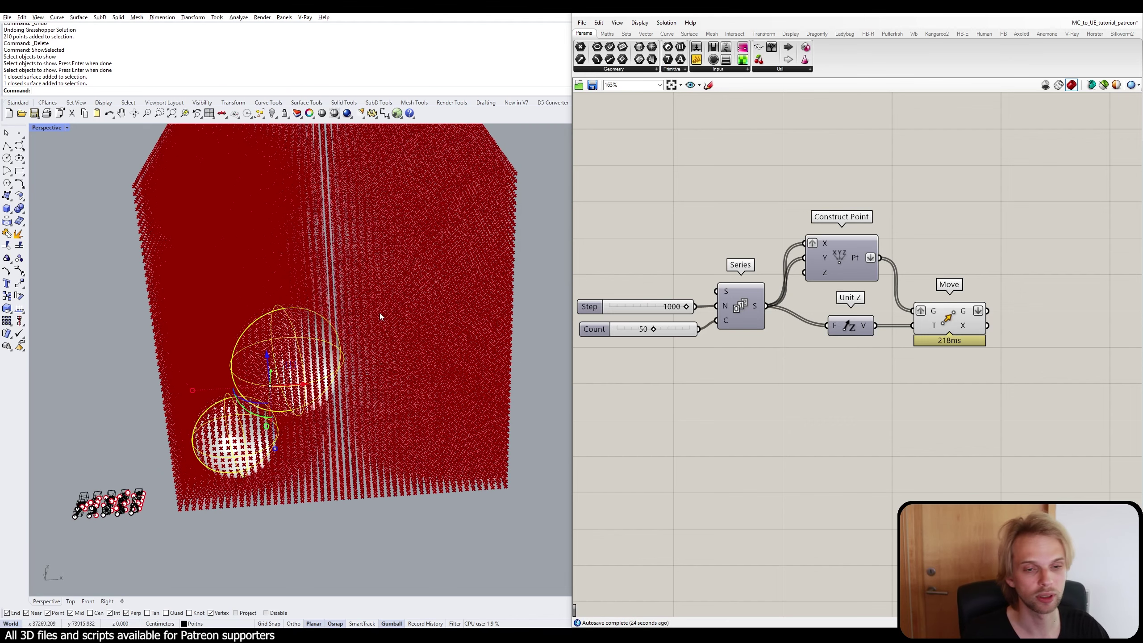
left_click(352, 463)
left_click(300, 373)
left_click(241, 440)
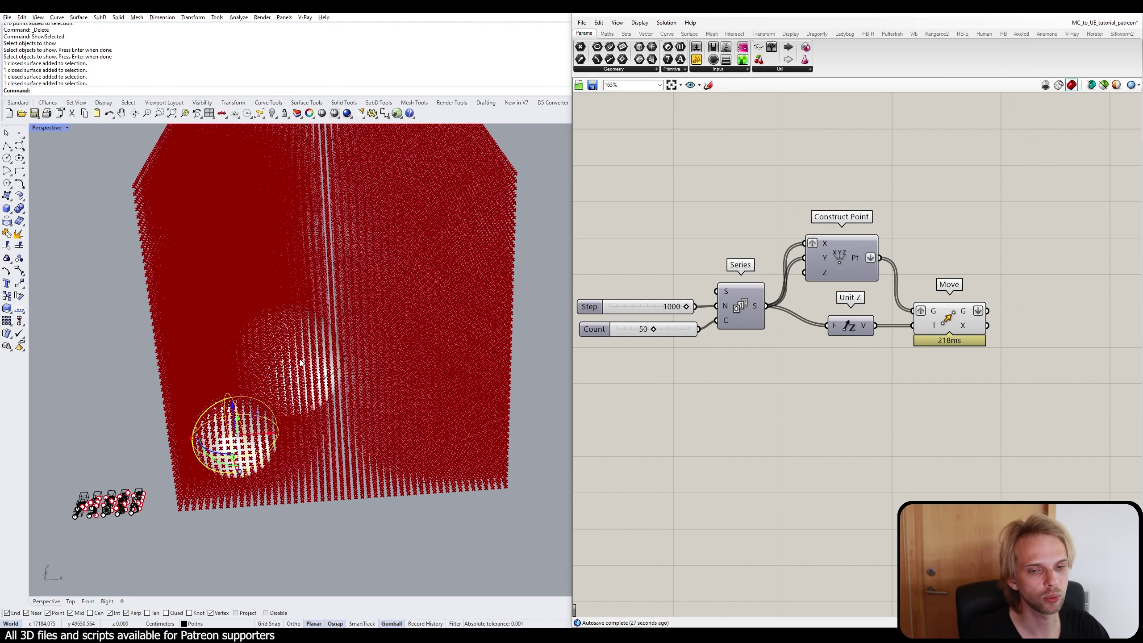
left_click(298, 368)
left_click(247, 443)
left_click(314, 333)
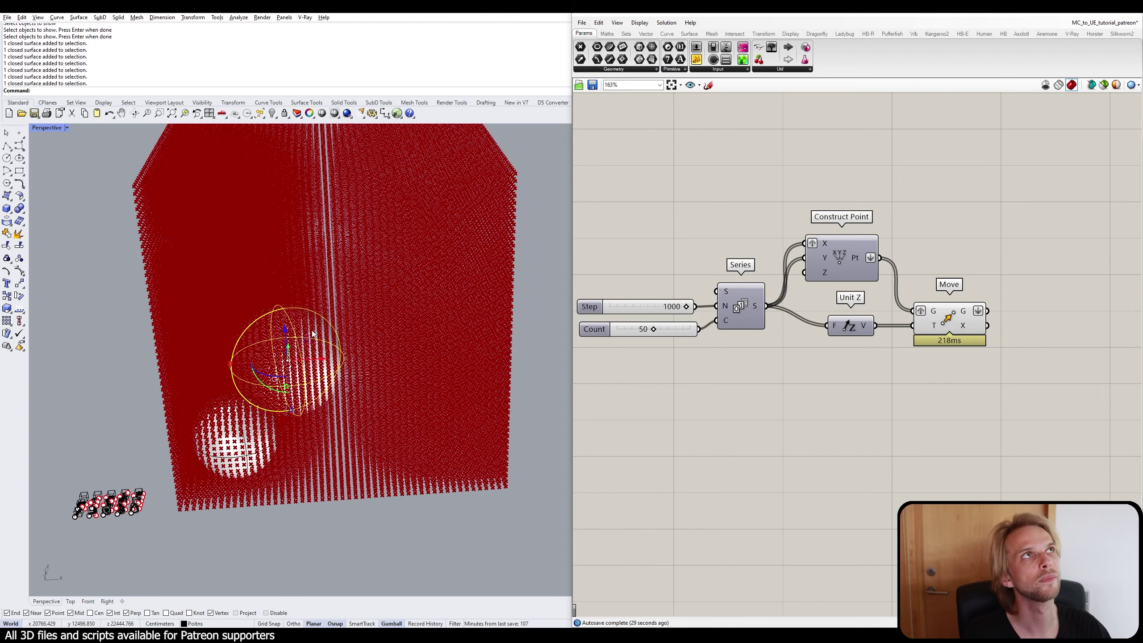
key("Escape")
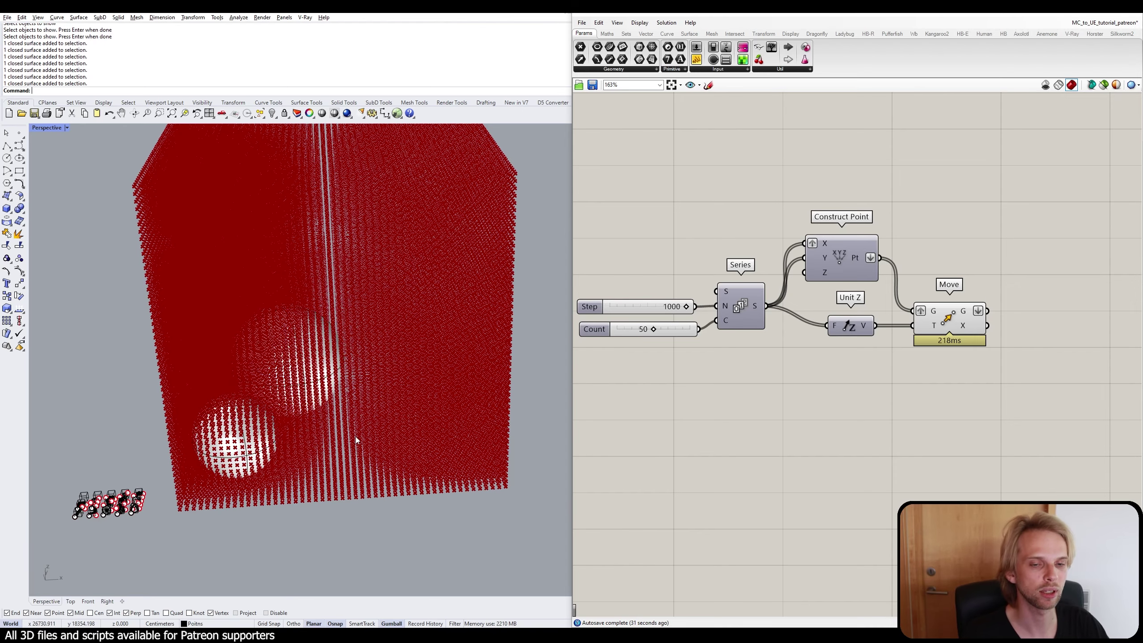
Delete both spheres from inside the point cube.
right_click_drag(355, 435, 522, 383)
left_click(405, 450)
key("Delete")
left_click(423, 347)
key("Delete")
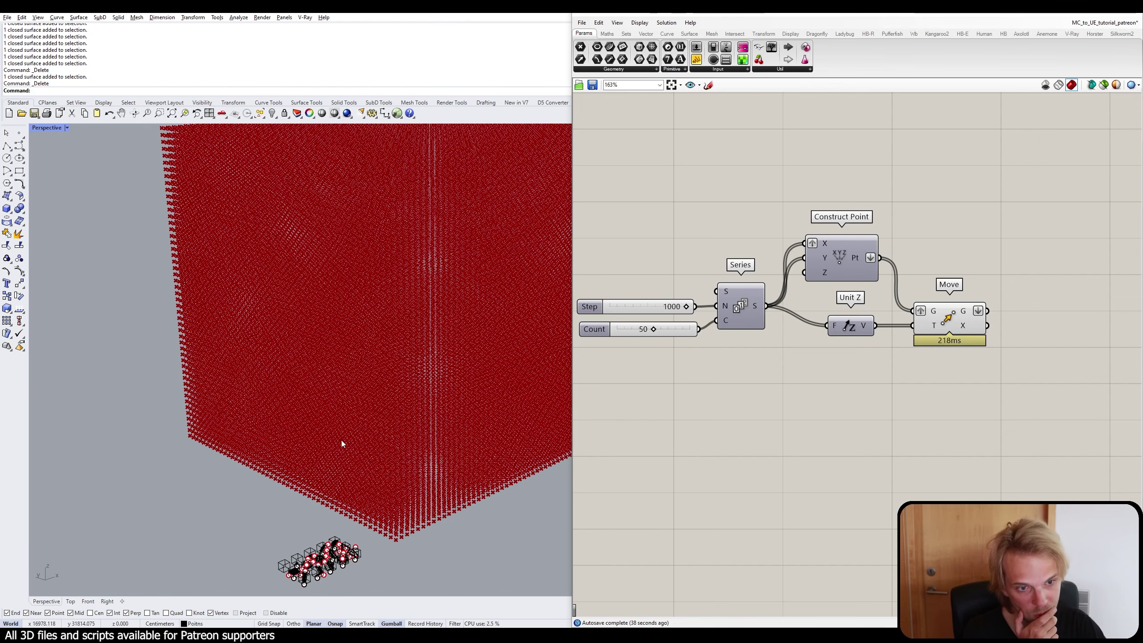
Set the Count slider feeding the Series component to 20.
right_click_drag(396, 398, 356, 412)
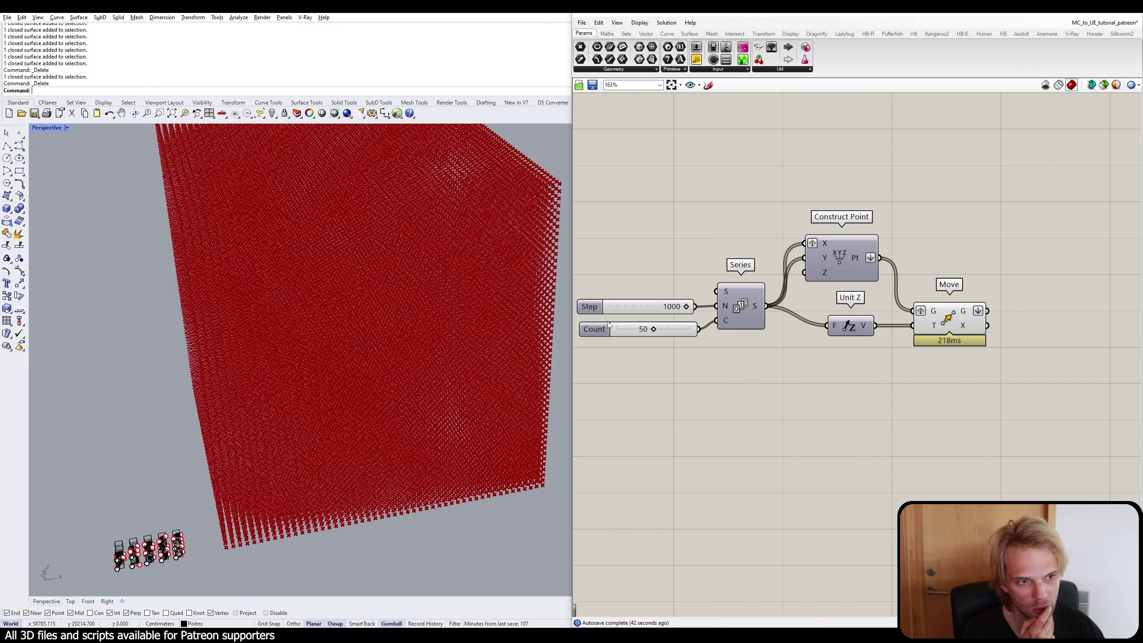
double_click(662, 329)
type("20")
key("Return")
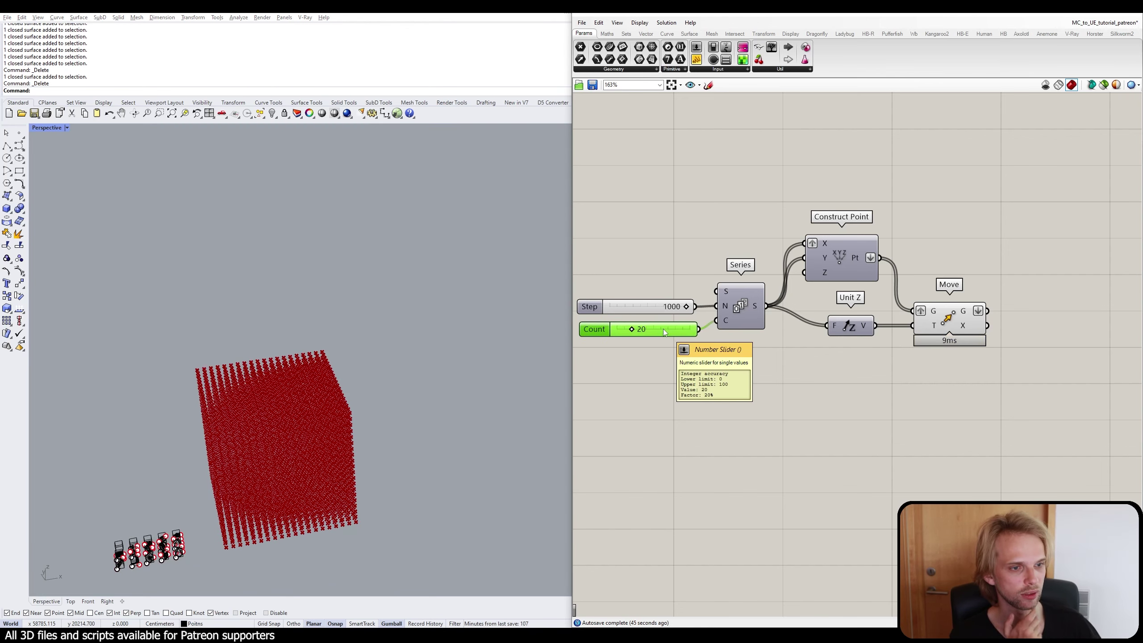
Model a torus flat on the ground plane in the Top view, nearly as wide as the square point grid.
right_click_drag(477, 336, 235, 479)
scroll(243, 475, "up", 5)
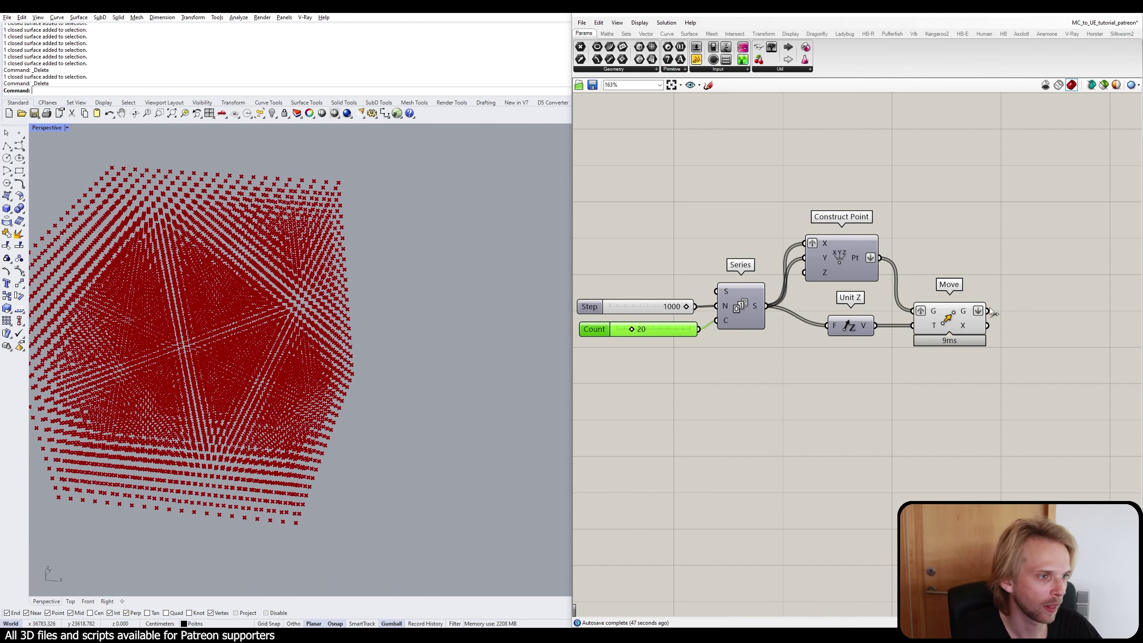
mouse_move(965, 314)
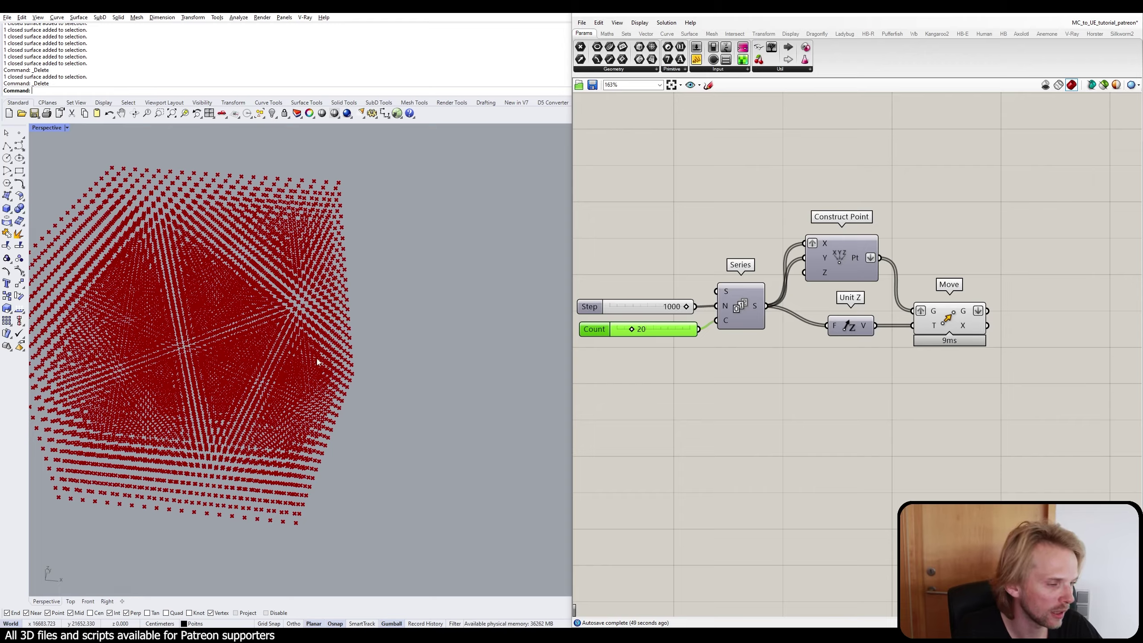
right_click_drag(316, 359, 385, 312)
scroll(336, 341, "down", 5)
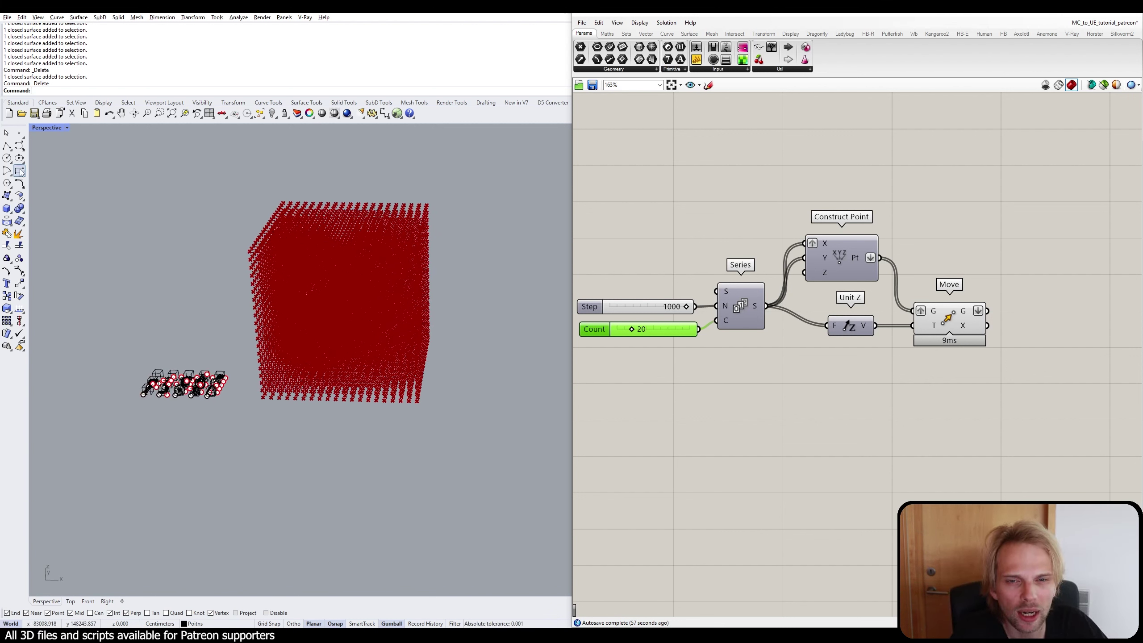
left_click(10, 212)
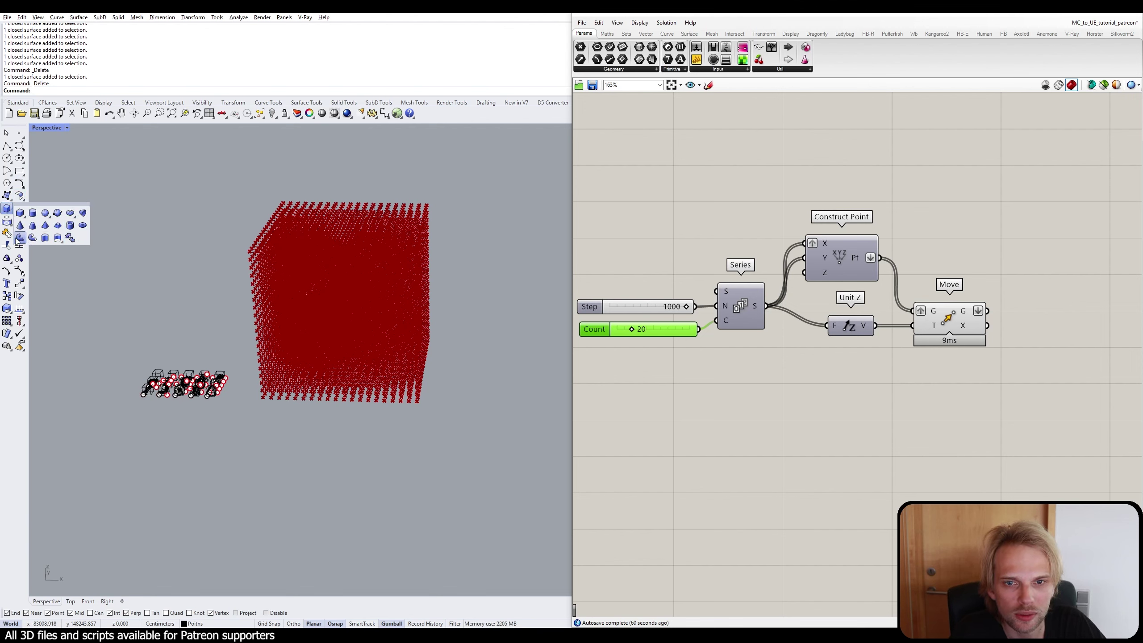
left_click(82, 225)
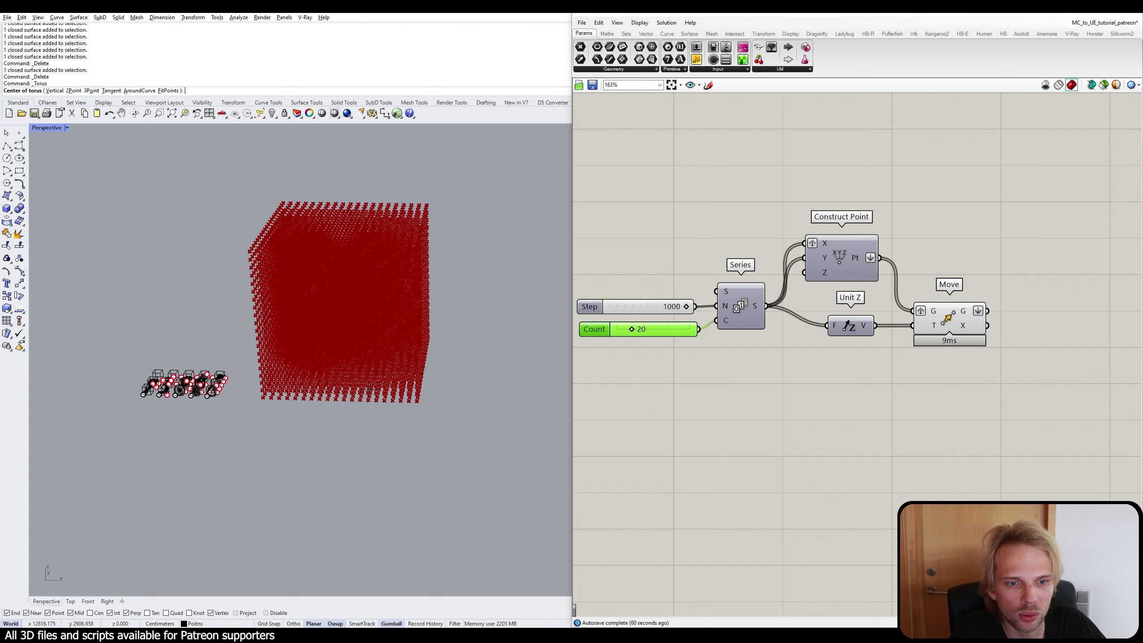
double_click(45, 128)
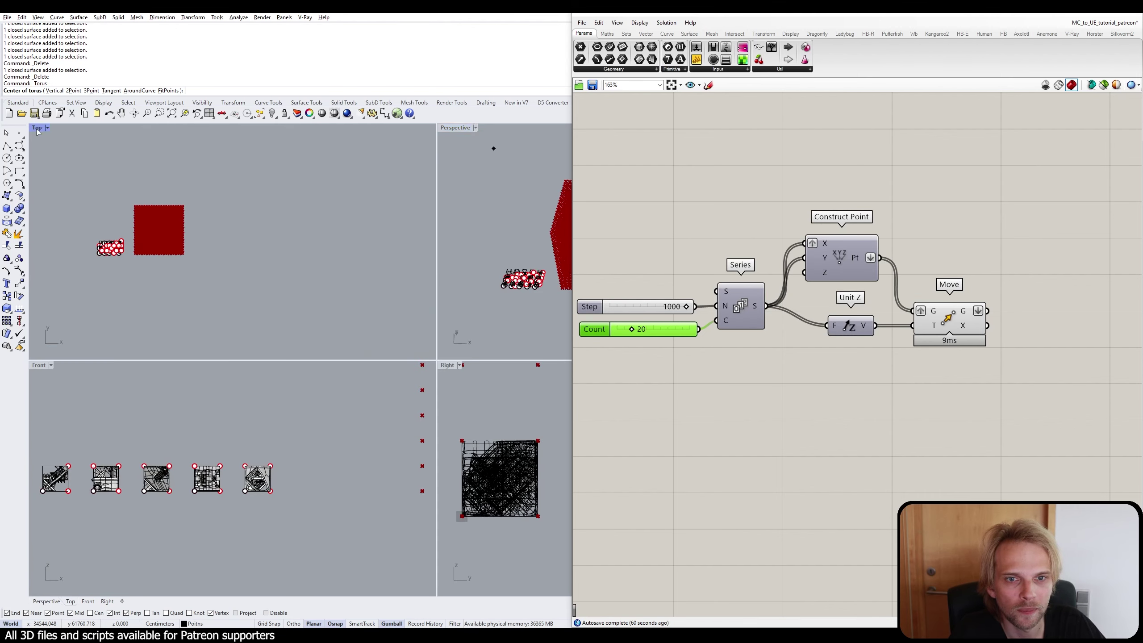
double_click(40, 128)
scroll(259, 324, "up", 5)
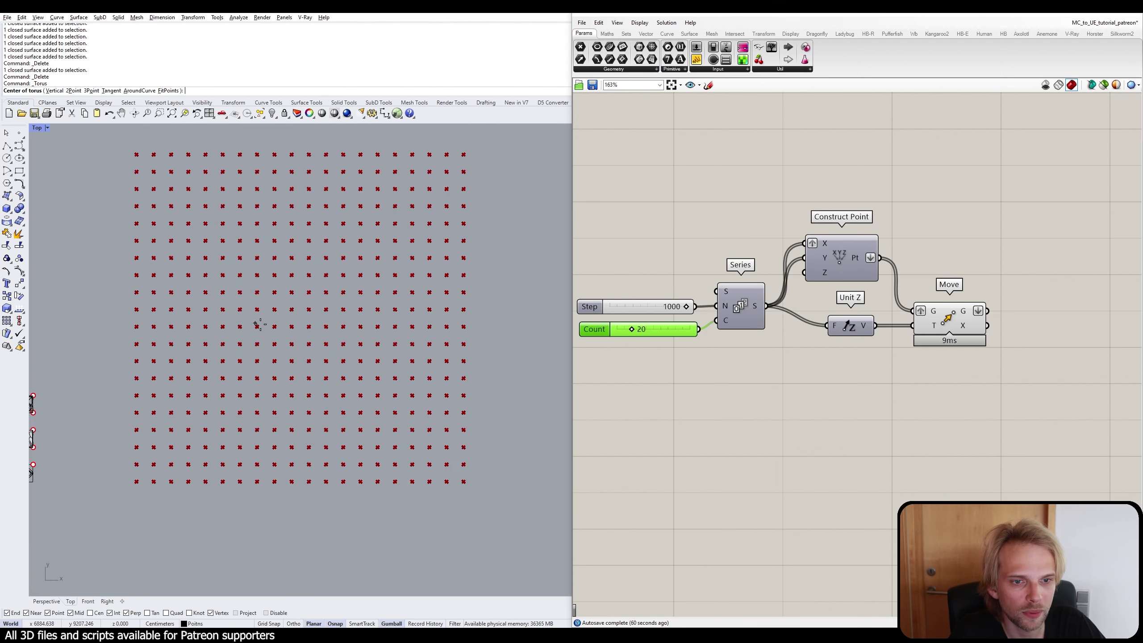
left_click(307, 314)
left_click(208, 379)
left_click(175, 400)
Shift the torus in the Top view so it is centred on the point grid.
left_click(198, 384)
left_click_drag(337, 315, 299, 289)
left_click(490, 276)
Raise the torus in the Perspective view to about mid-height of the point cube.
double_click(38, 127)
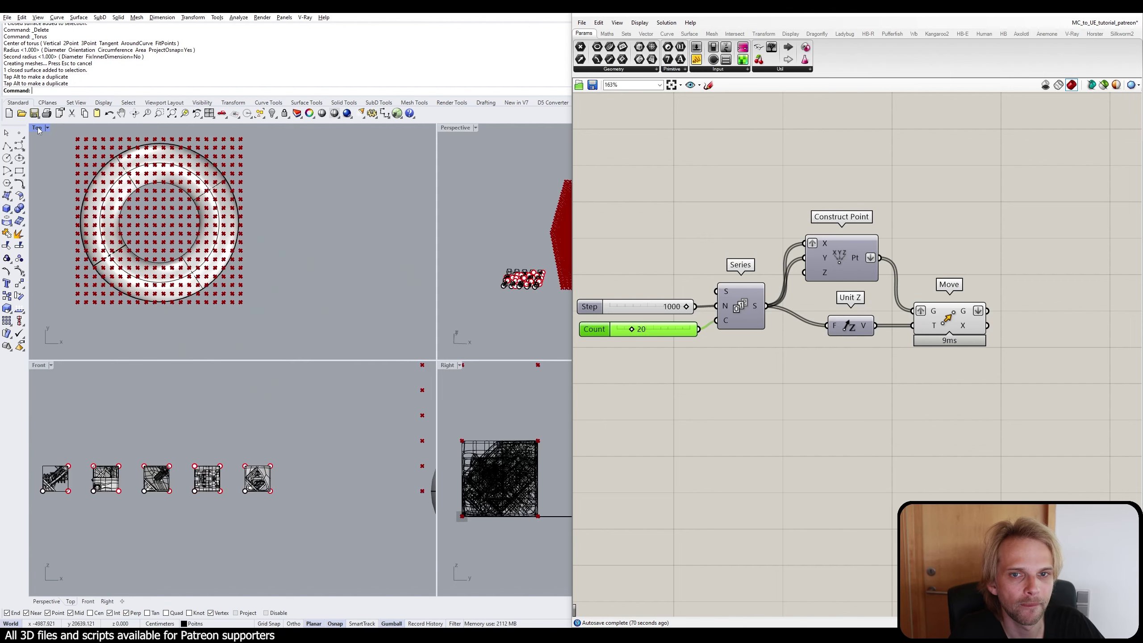
double_click(460, 128)
scroll(325, 339, "down", 2)
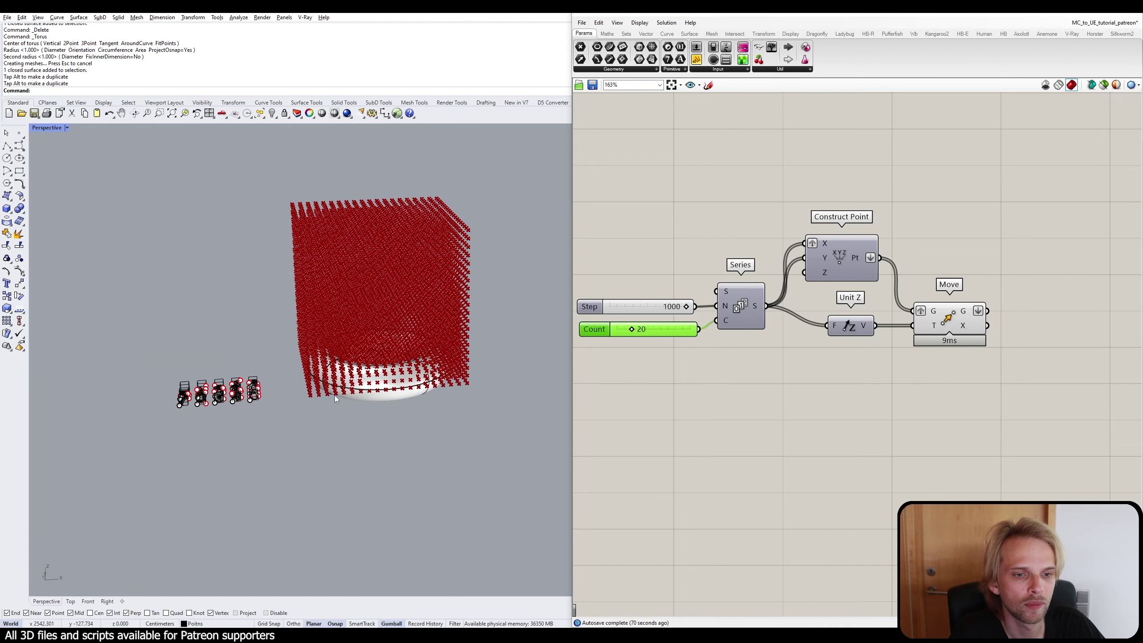
left_click(364, 362)
left_click_drag(364, 361, 413, 316)
right_click_drag(413, 317, 517, 353)
Rotate the torus upright inside the point cube and nudge it along the horizontal axis.
left_click(354, 353)
right_click_drag(354, 353, 288, 337)
left_click(454, 336)
right_click_drag(454, 335, 325, 287)
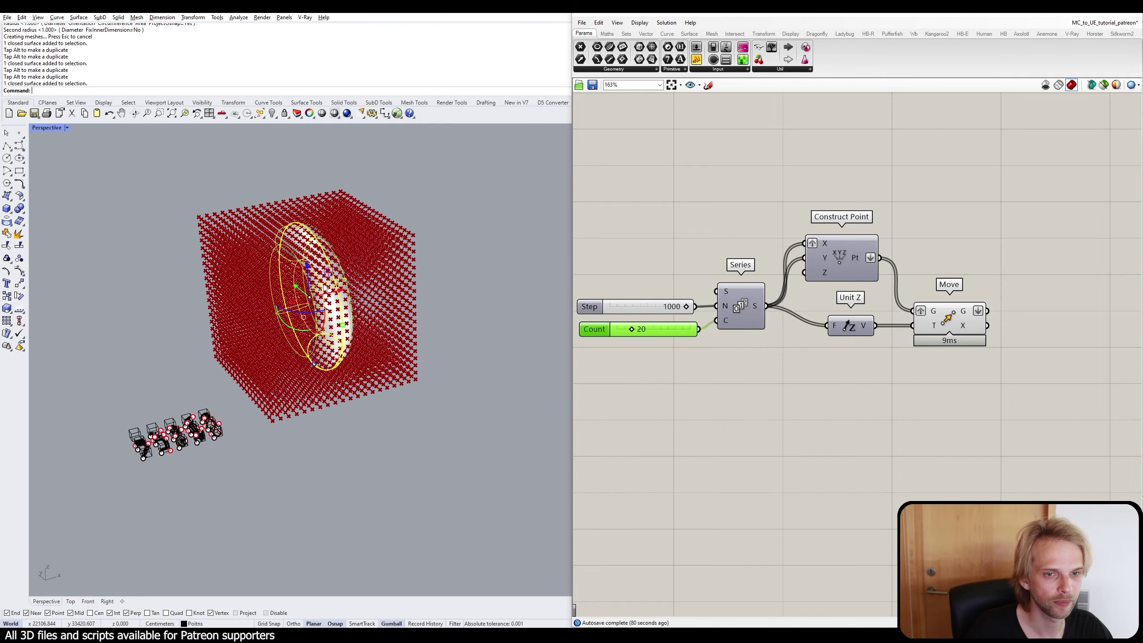
mouse_move(336, 292)
left_mouse_down()
mouse_move(297, 305)
mouse_move(324, 298)
left_mouse_up()
left_click(468, 318)
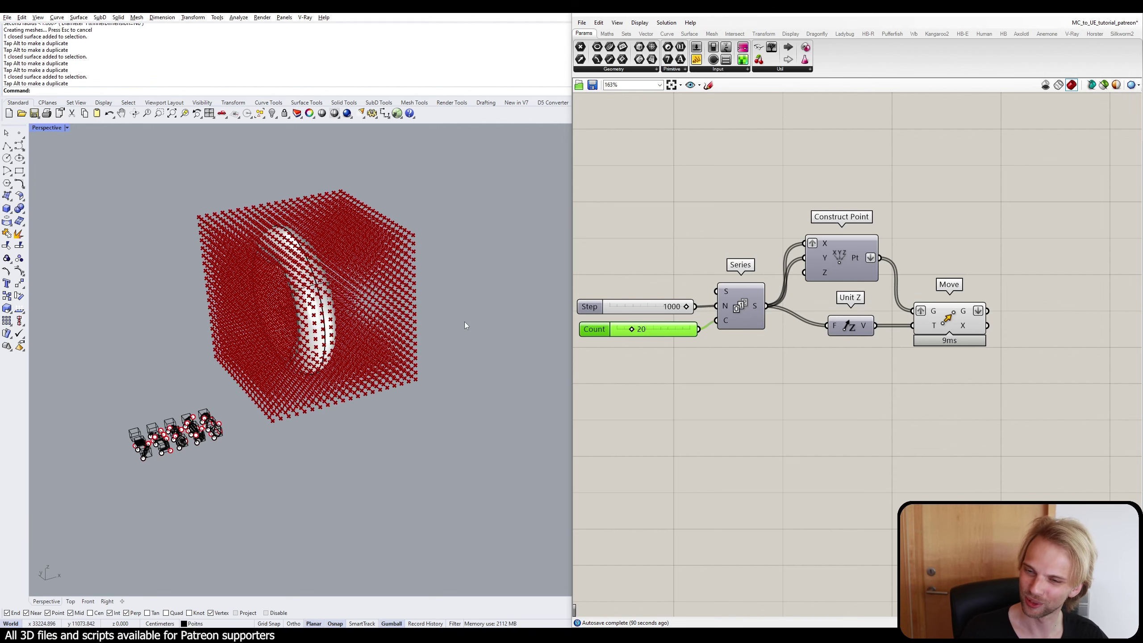
Add a Point In Breps component to the Grasshopper canvas below the Move component.
scroll(718, 311, "down", 2)
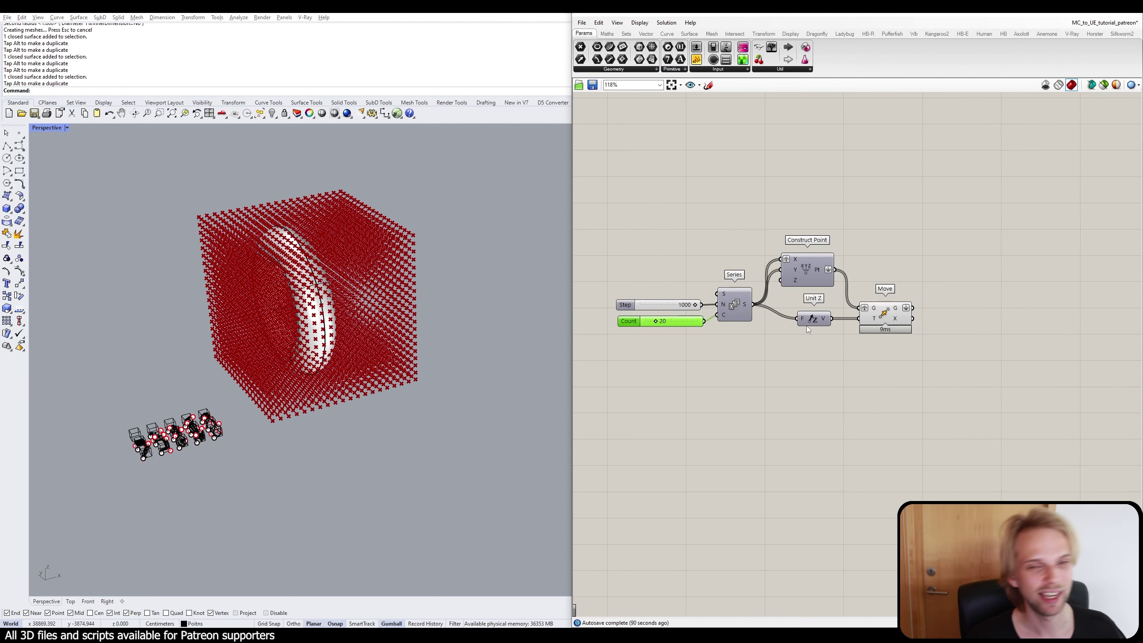
right_click_drag(791, 325, 781, 280)
left_click(875, 270)
left_click(917, 312)
right_click_drag(919, 312, 892, 315)
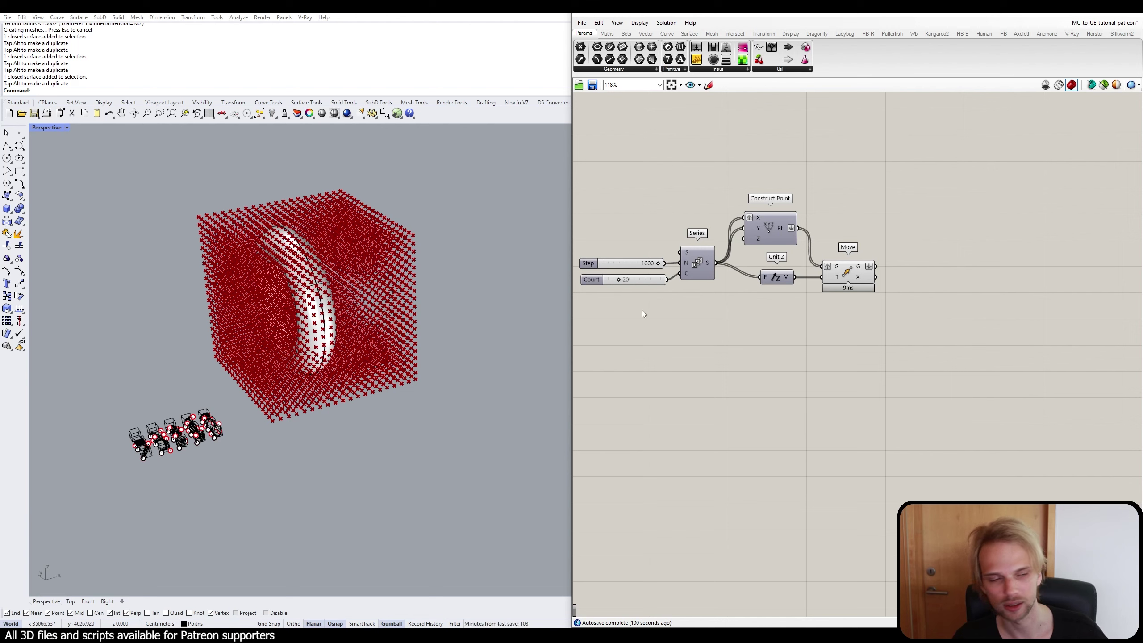
double_click(879, 346)
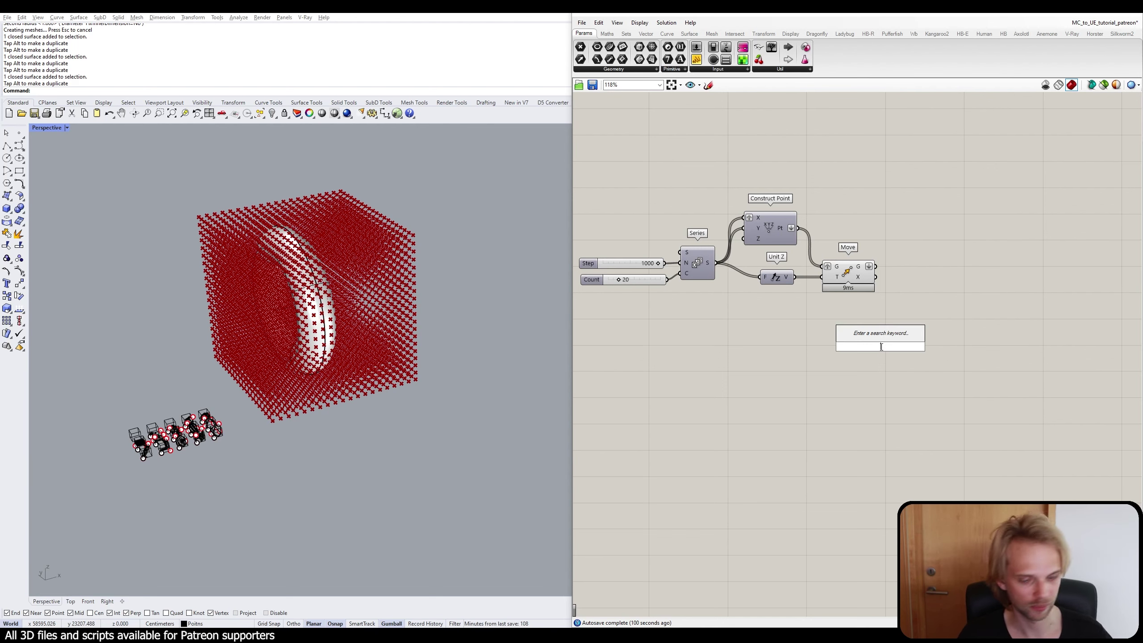
type("in breps")
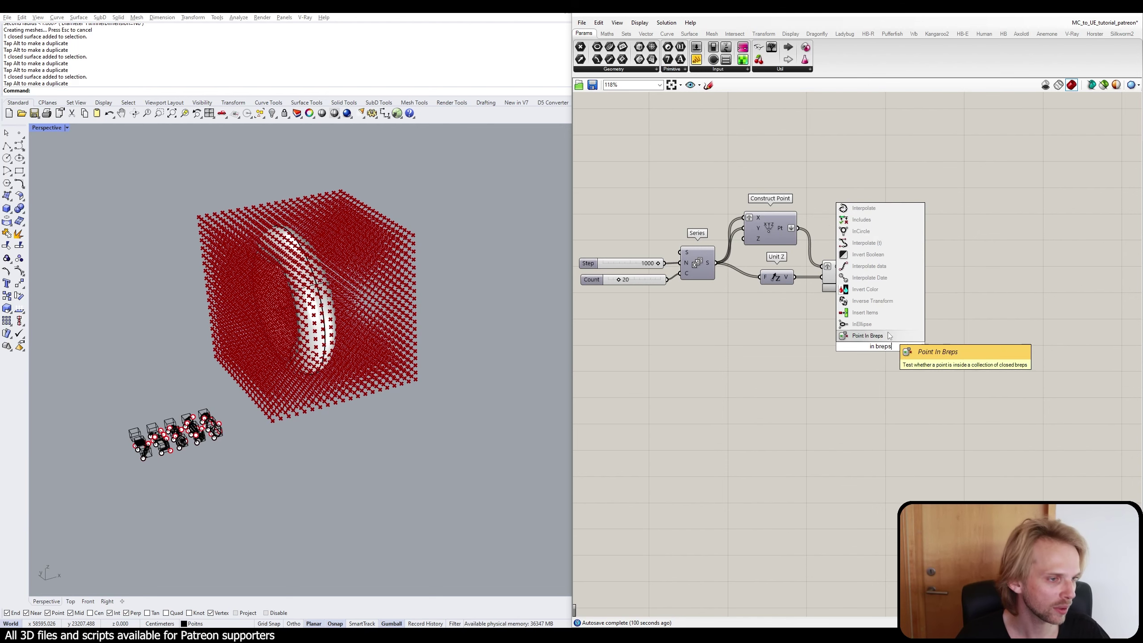
left_click(865, 312)
left_click(266, 315)
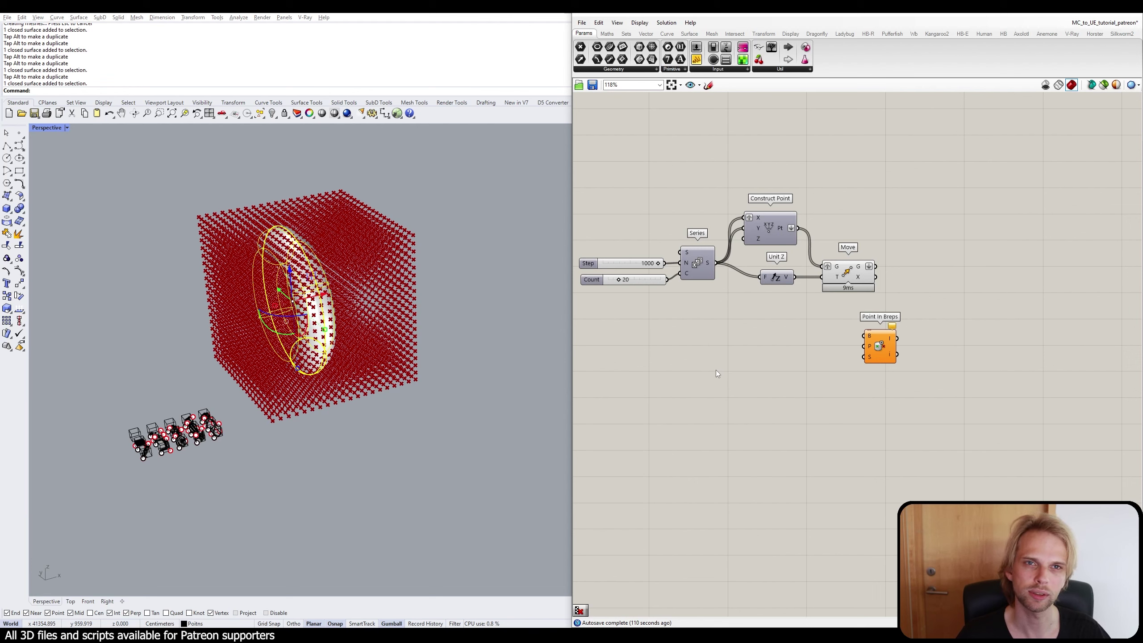
left_click(557, 388)
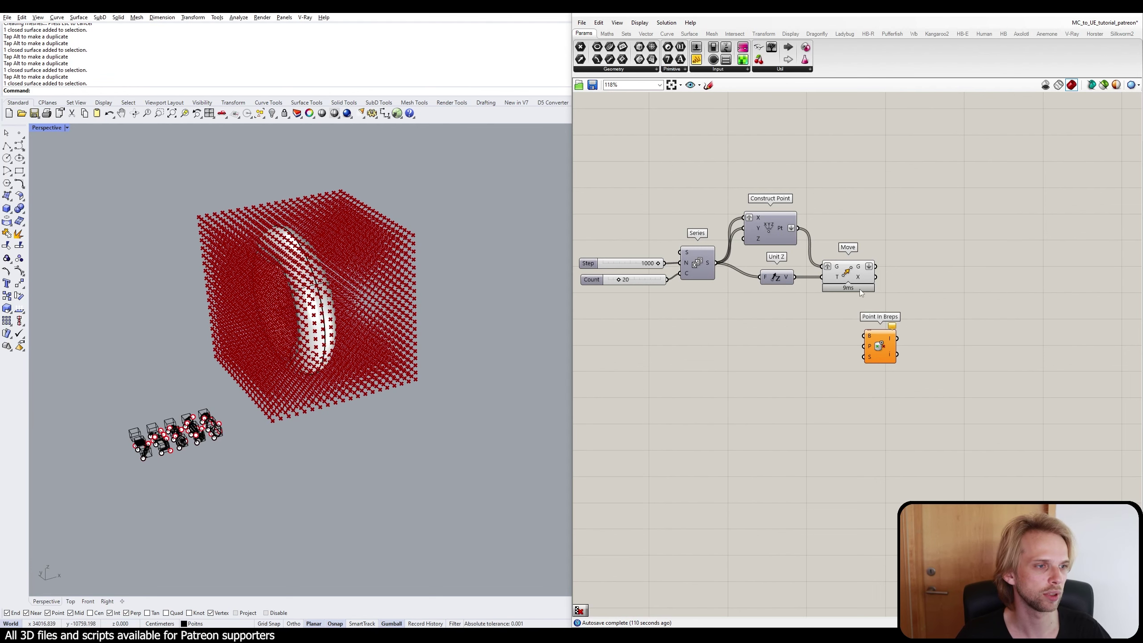
Add a Brep parameter beside Point In Breps and reference the Rhino torus in it.
left_click_drag(897, 347, 755, 352)
double_click(755, 352)
type("brep")
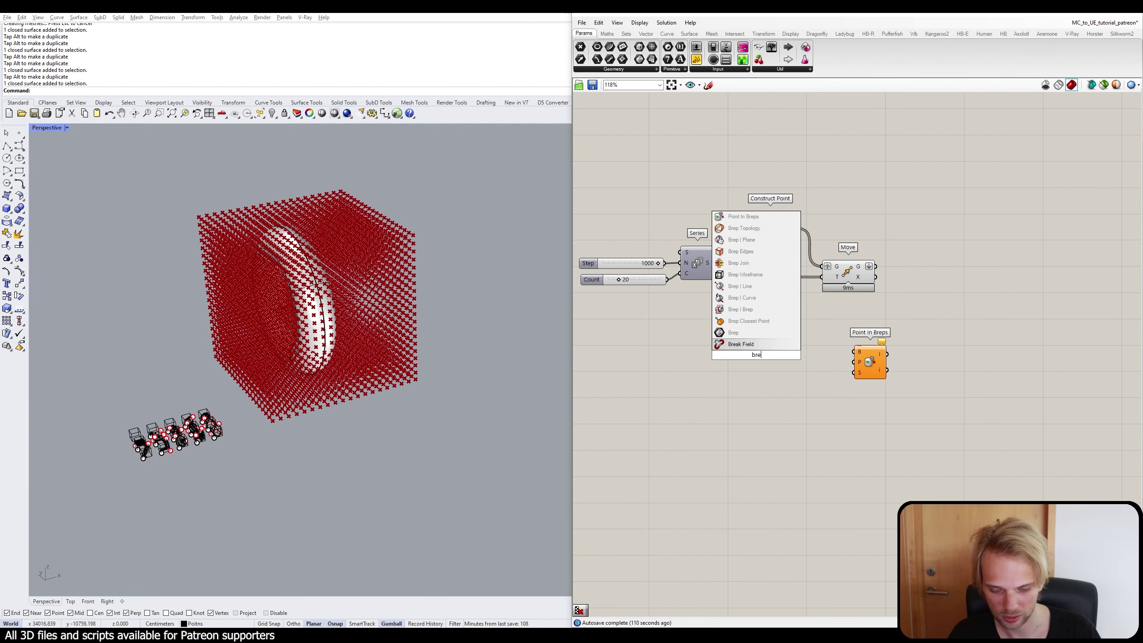
key("Return")
right_click(756, 355)
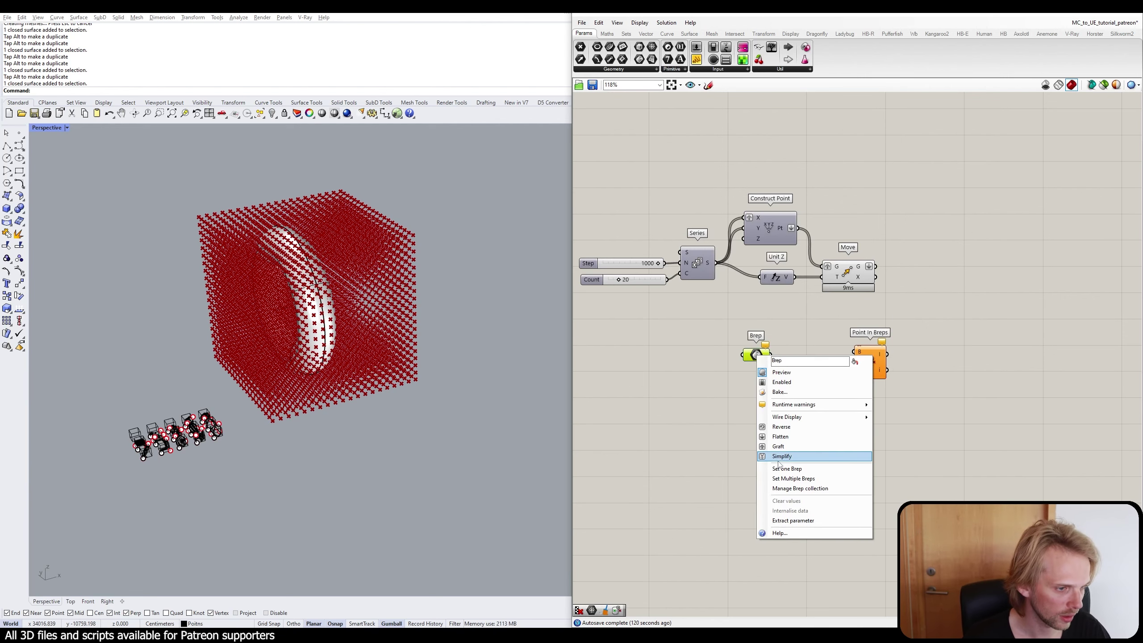
left_click(783, 468)
left_click(316, 291)
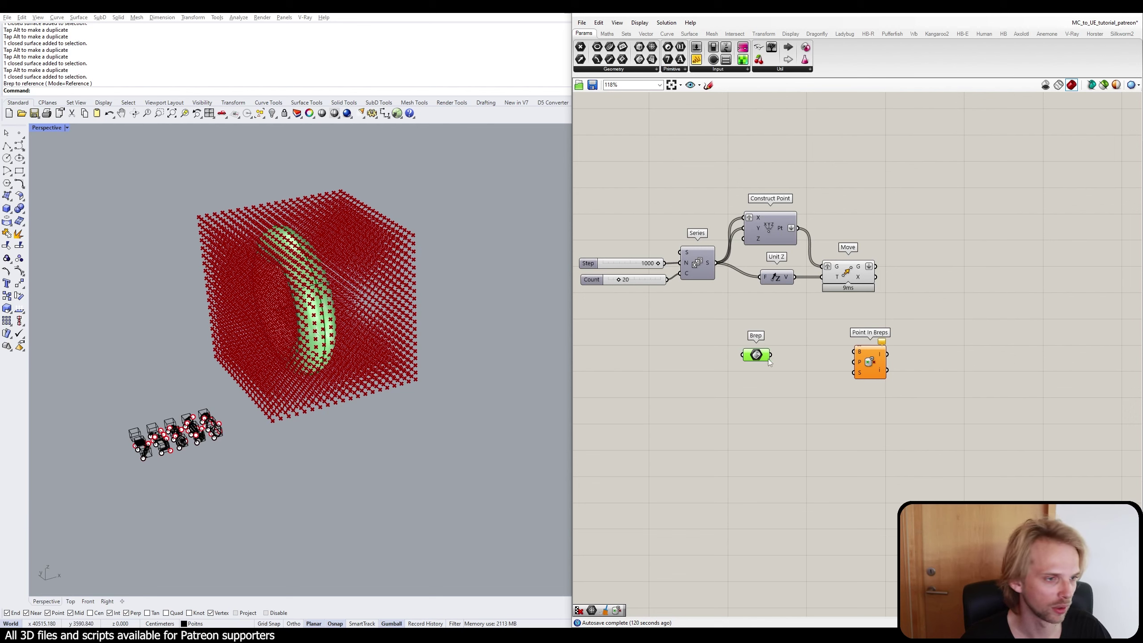
Wire the Brep parameter into the B input of Point In Breps and place both components below and beyond Move.
left_click_drag(769, 359, 855, 352)
left_click_drag(759, 355, 920, 406)
left_click_drag(869, 360, 946, 351)
left_click(914, 241)
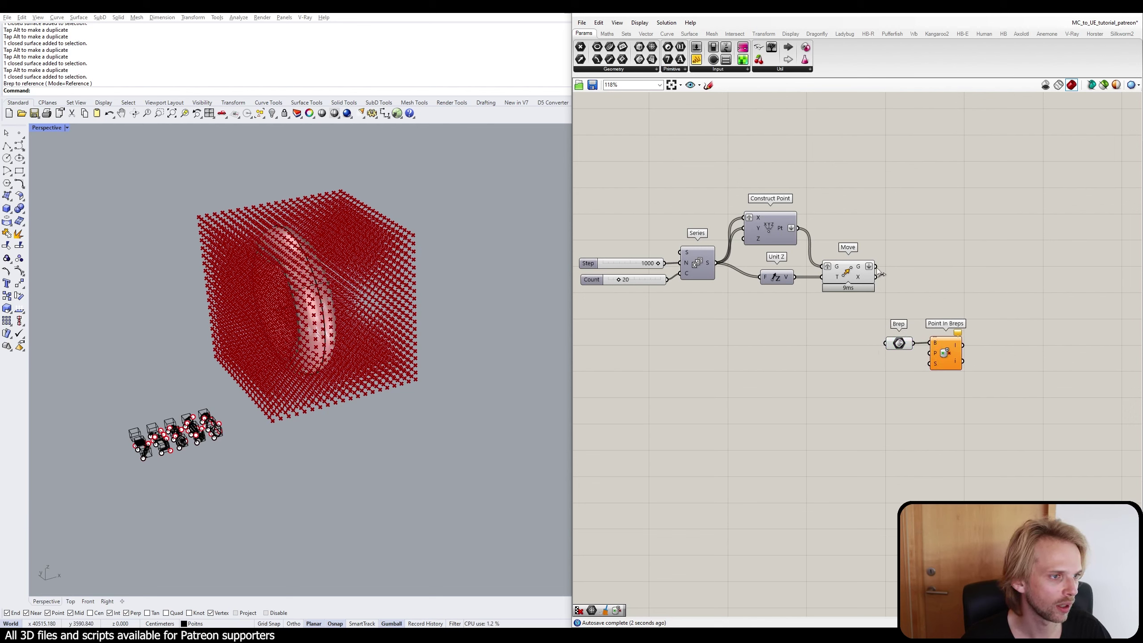
Wire the geometry output of Move into the P input of Point In Breps and tidy the components' placement.
left_click_drag(876, 266, 932, 354)
left_click_drag(993, 409, 914, 342)
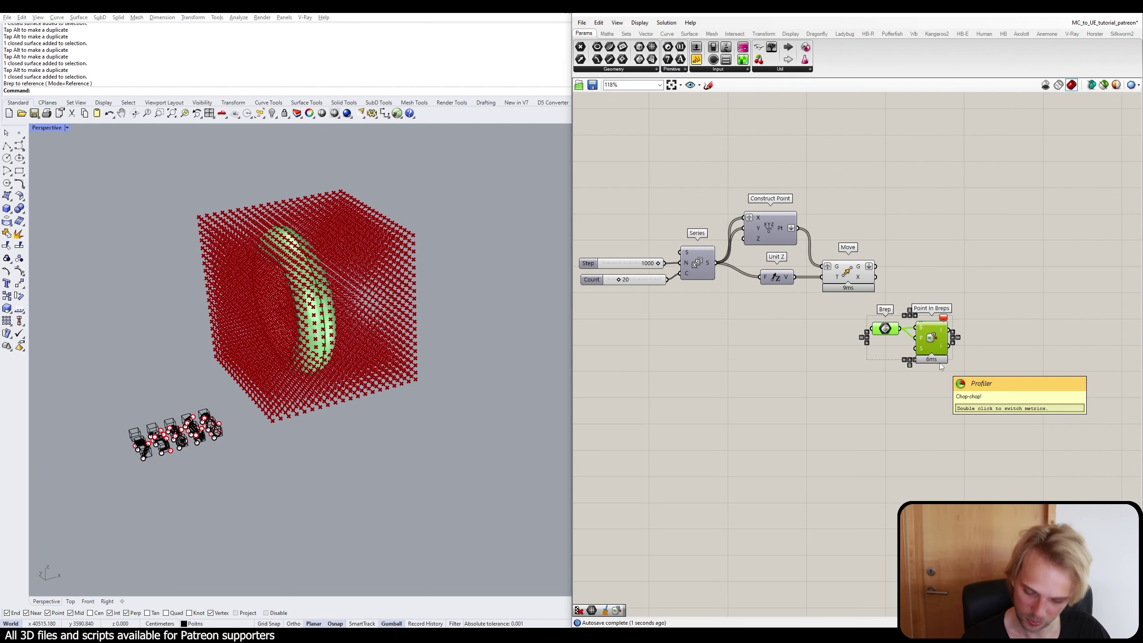
right_click_drag(966, 392, 950, 407)
key("ctrl+z")
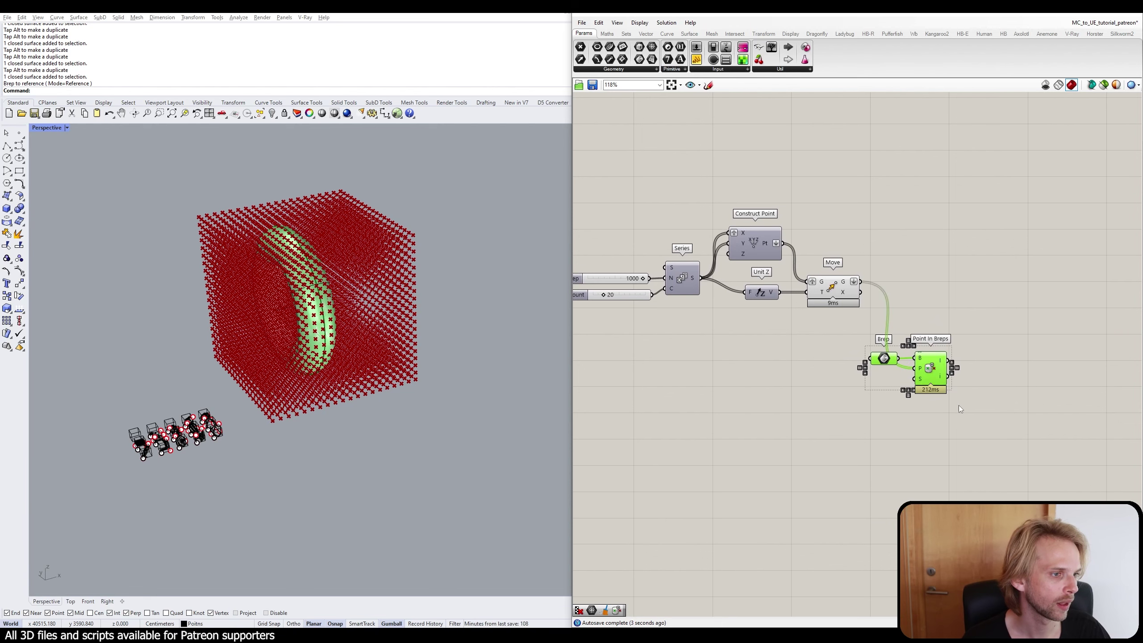
left_click(981, 404)
left_click(938, 369)
Add a Cull Pattern component above and beyond Point In Breps.
right_click_drag(970, 366, 841, 367)
double_click(868, 327)
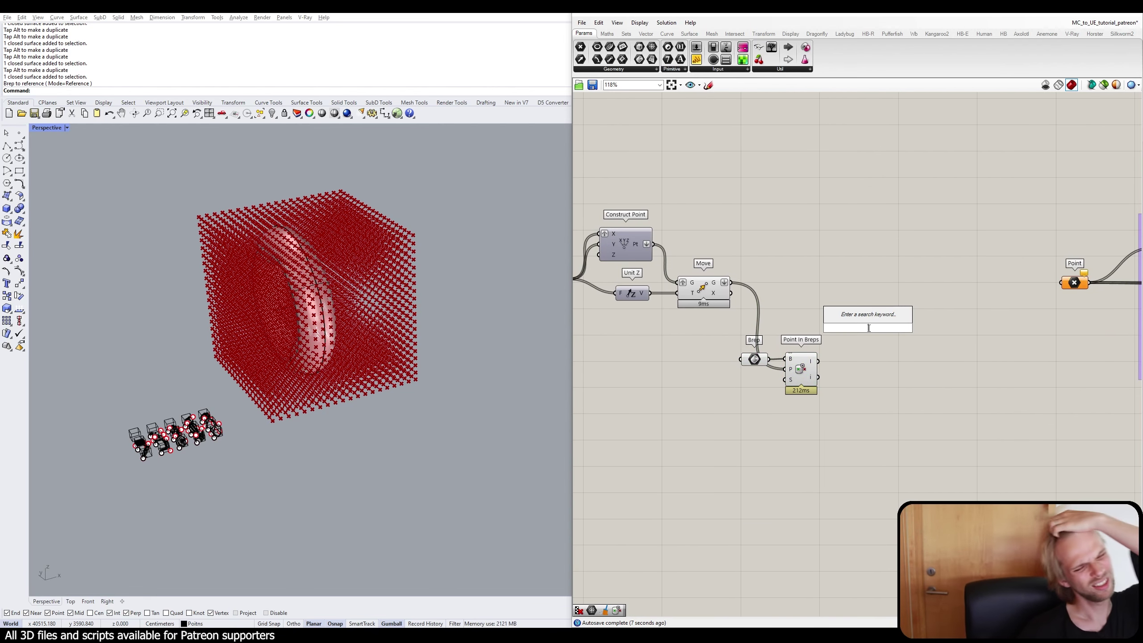
type("cull patt")
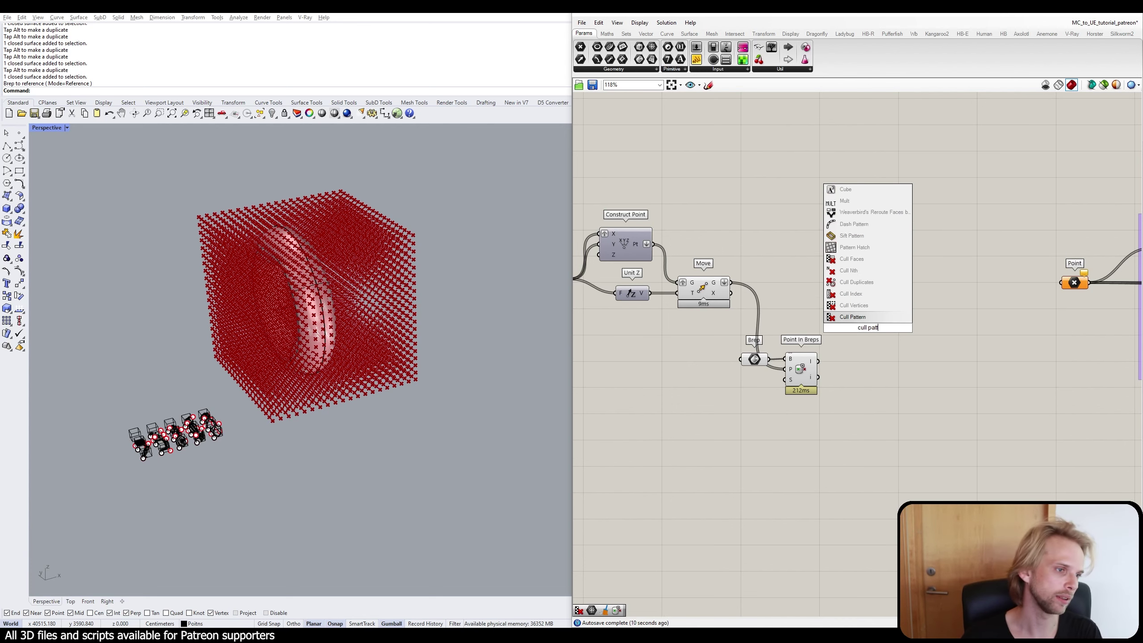
key("Return")
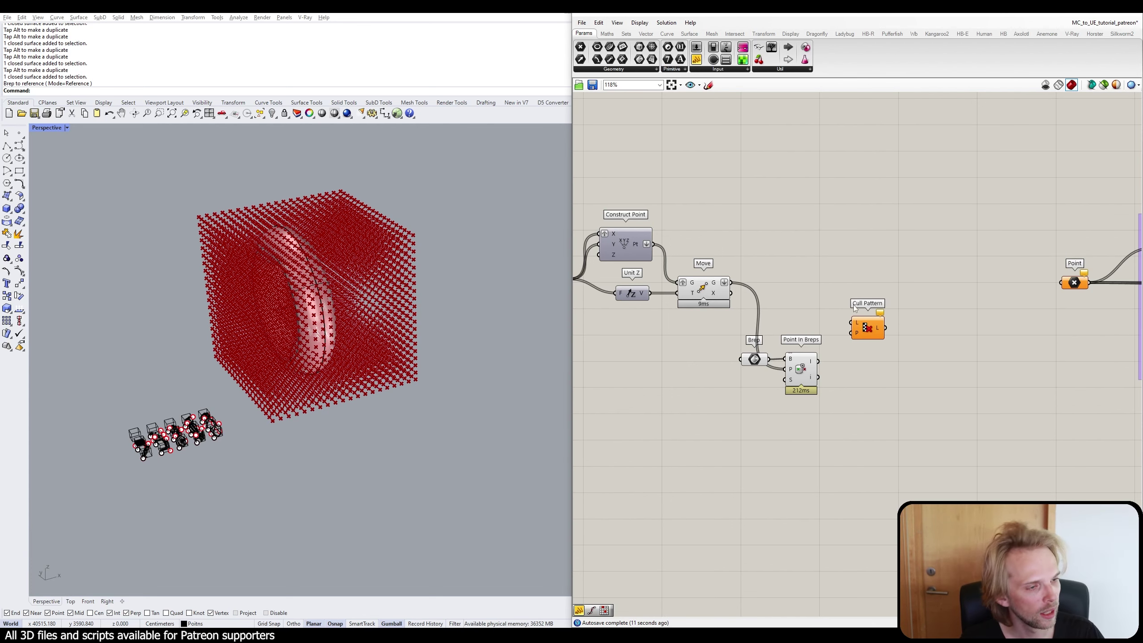
double_click(827, 371)
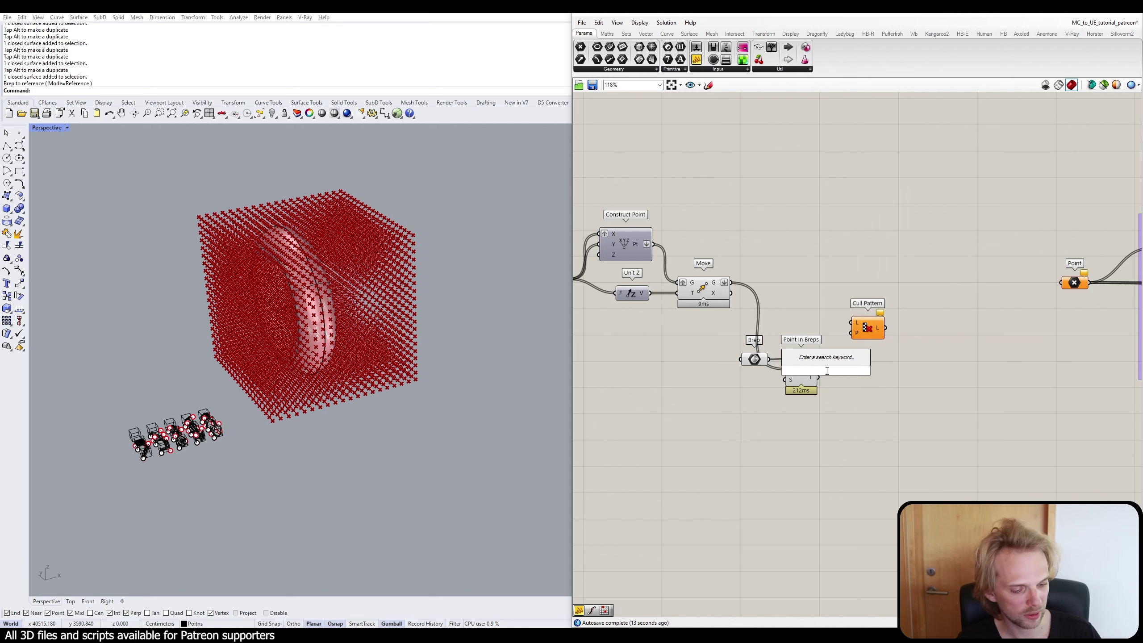
key("Escape")
Space the Brep parameter away from Point In Breps and wire the inside output I into Cull Pattern's P input.
mouse_move(815, 367)
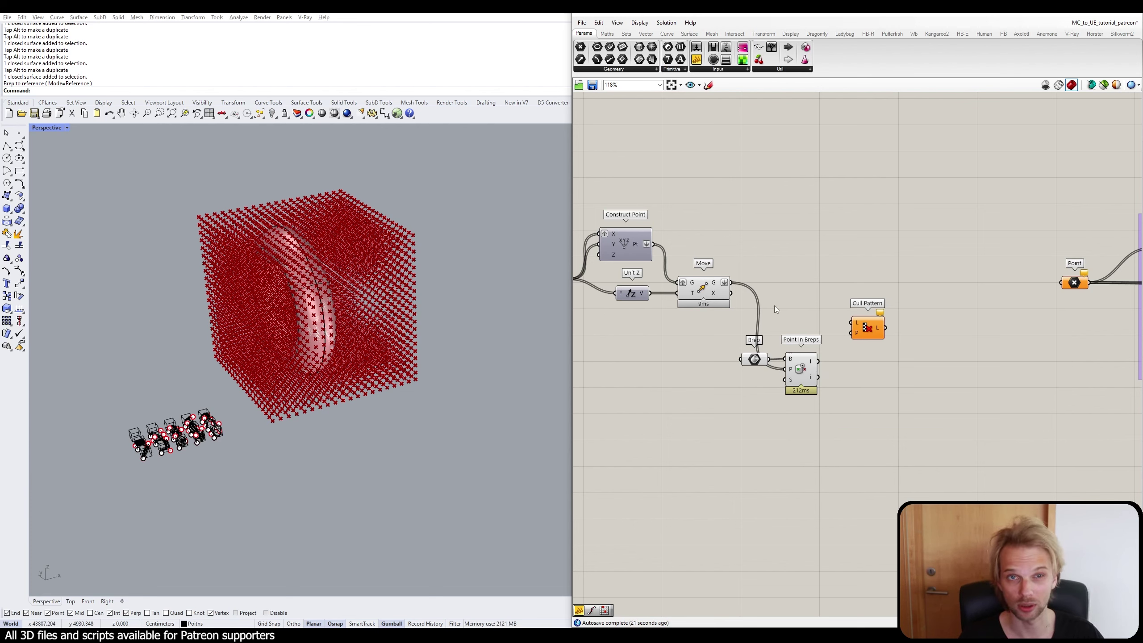
left_click_drag(762, 367, 714, 367)
left_click(850, 282)
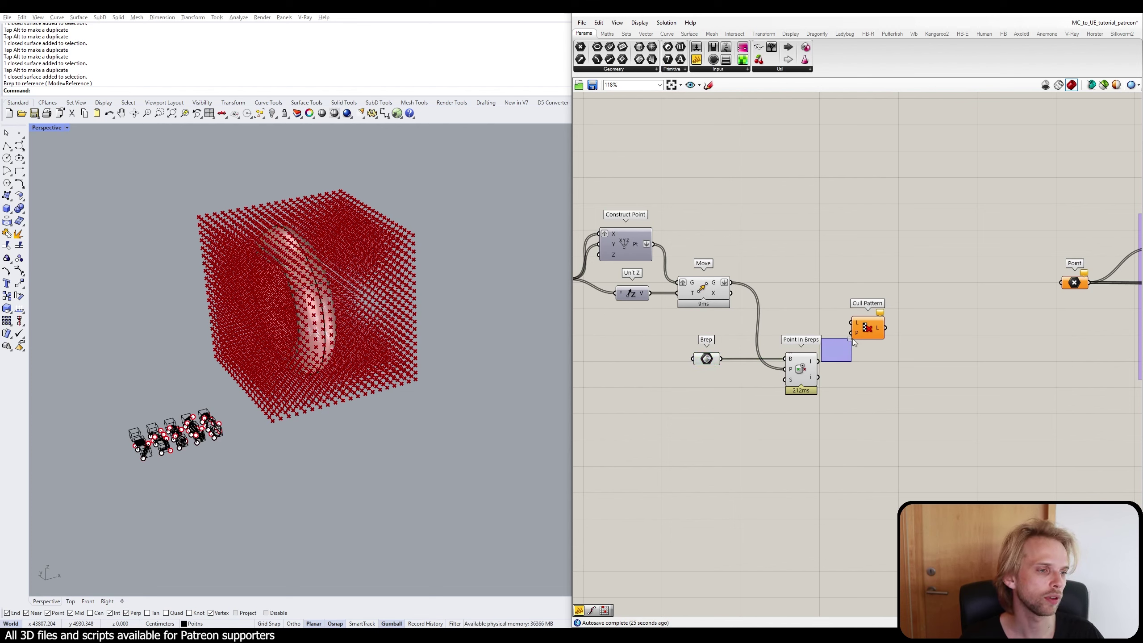
left_click_drag(814, 366, 835, 312)
left_click(782, 331)
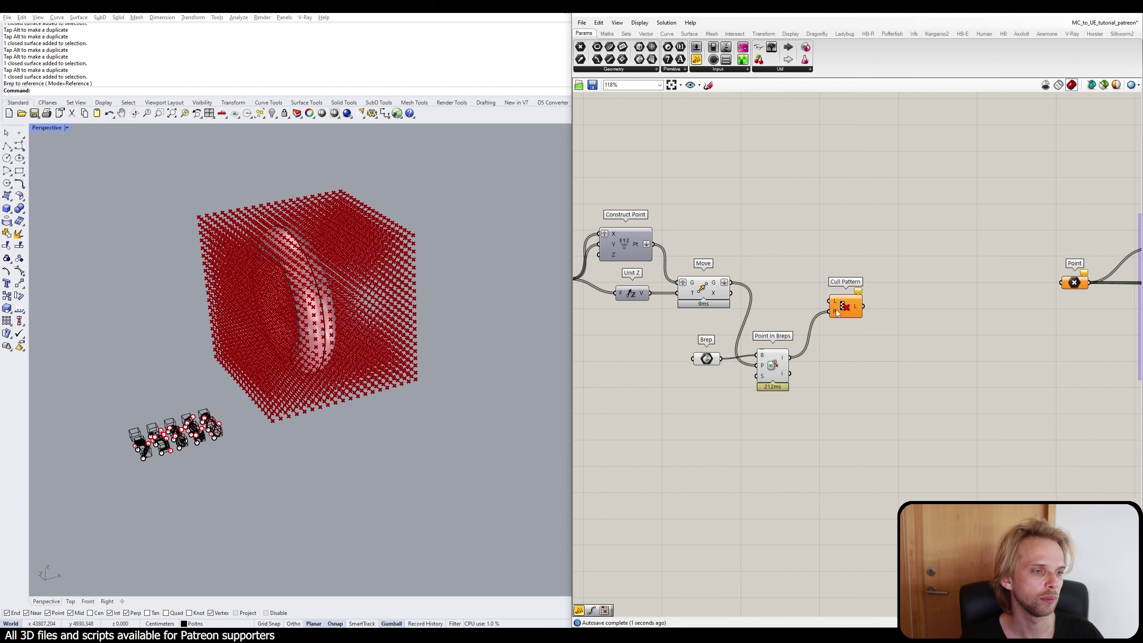
Wire Move's geometry output into Cull Pattern's list input L and align Cull Pattern with Move.
left_click_drag(731, 285, 829, 301)
left_click_drag(844, 306, 838, 288)
left_click(854, 258)
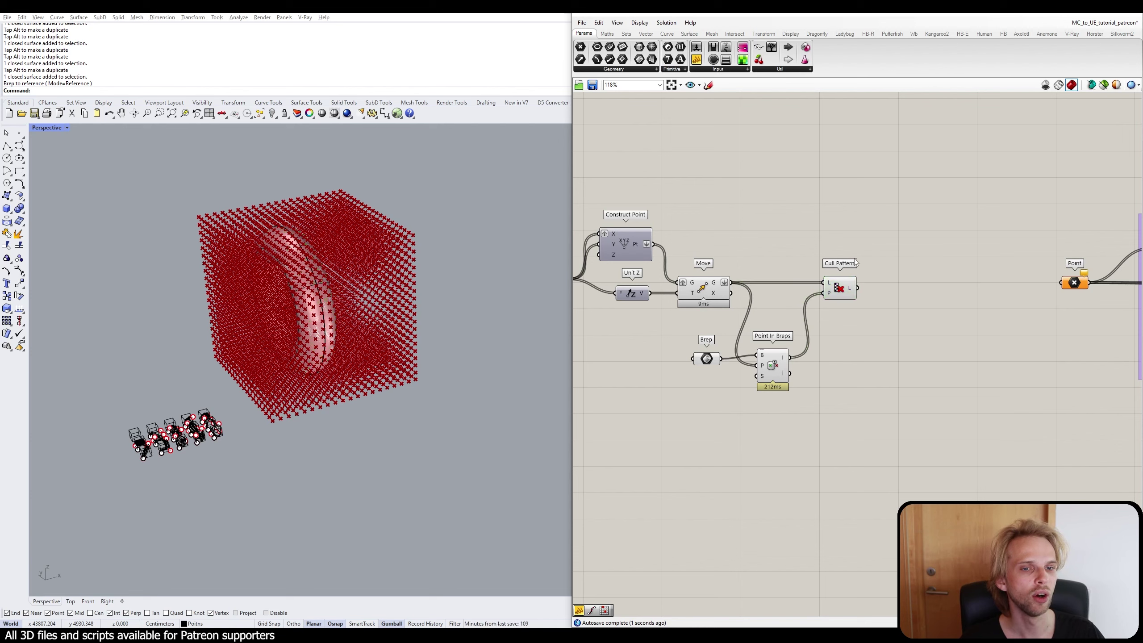
left_click(849, 281)
left_click(838, 217)
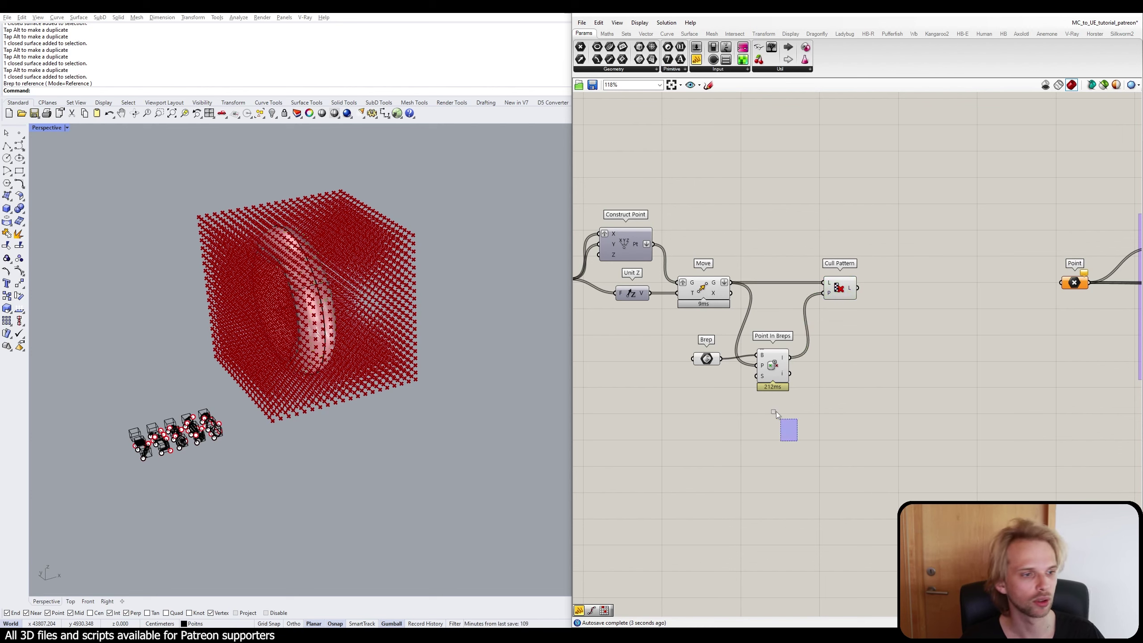
Turn off the preview of the Move, Brep and Point In Breps components.
left_click_drag(798, 441, 646, 244)
key("space")
left_click(732, 219)
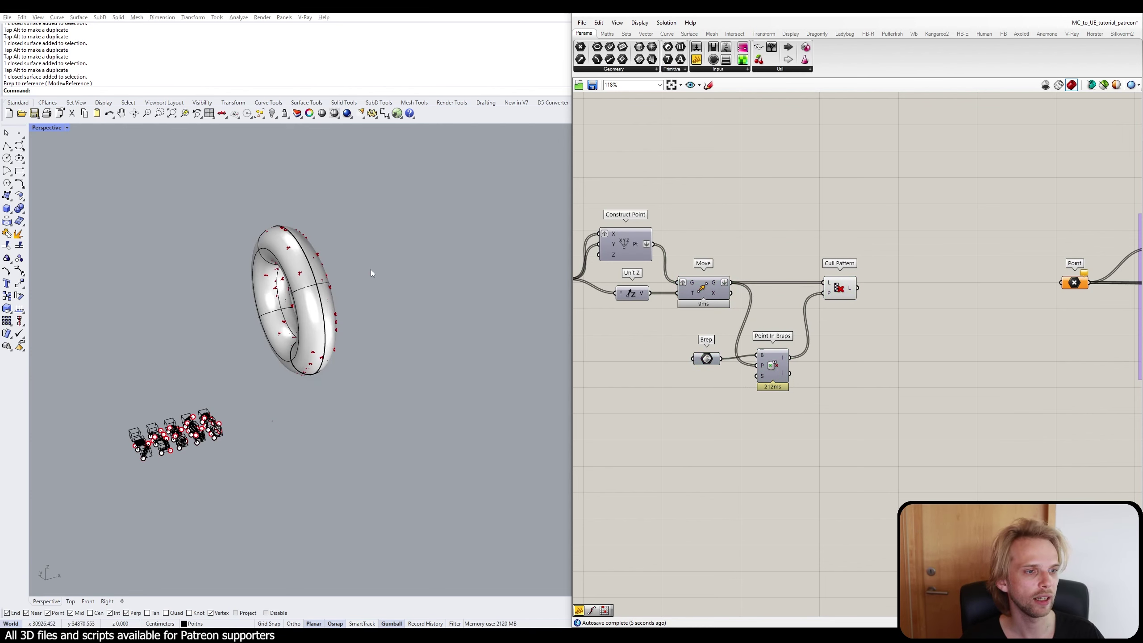
Hide the torus in Rhino so only the culled points are displayed.
left_click(320, 281)
key("ctrl+h")
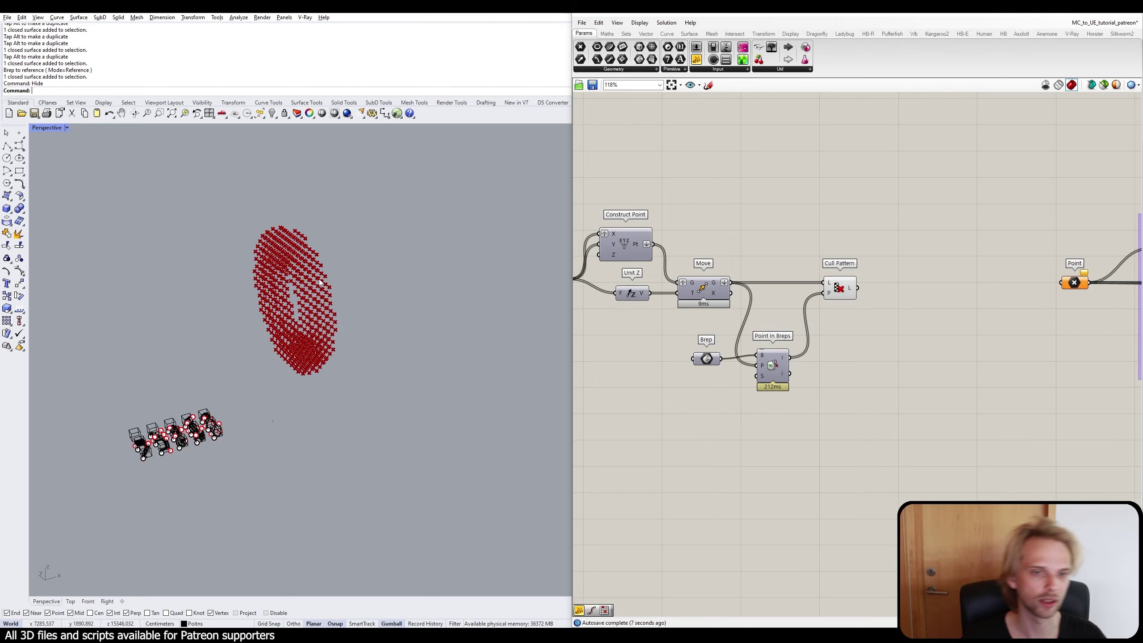
right_click_drag(320, 283, 300, 303)
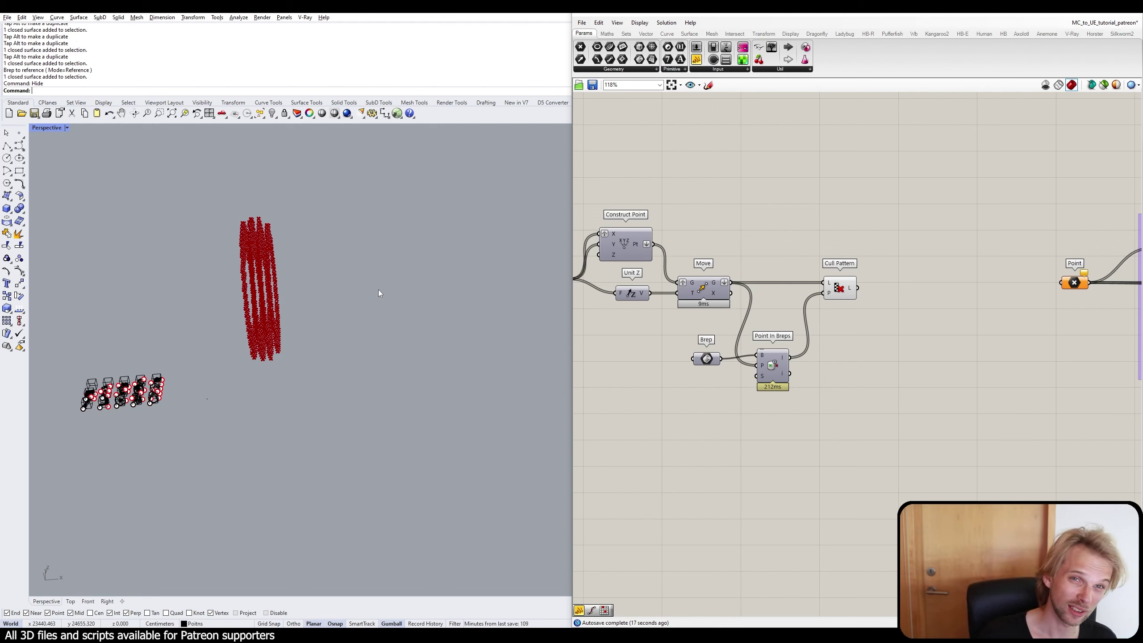
right_click_drag(325, 277, 248, 414)
right_click_drag(332, 259, 331, 229)
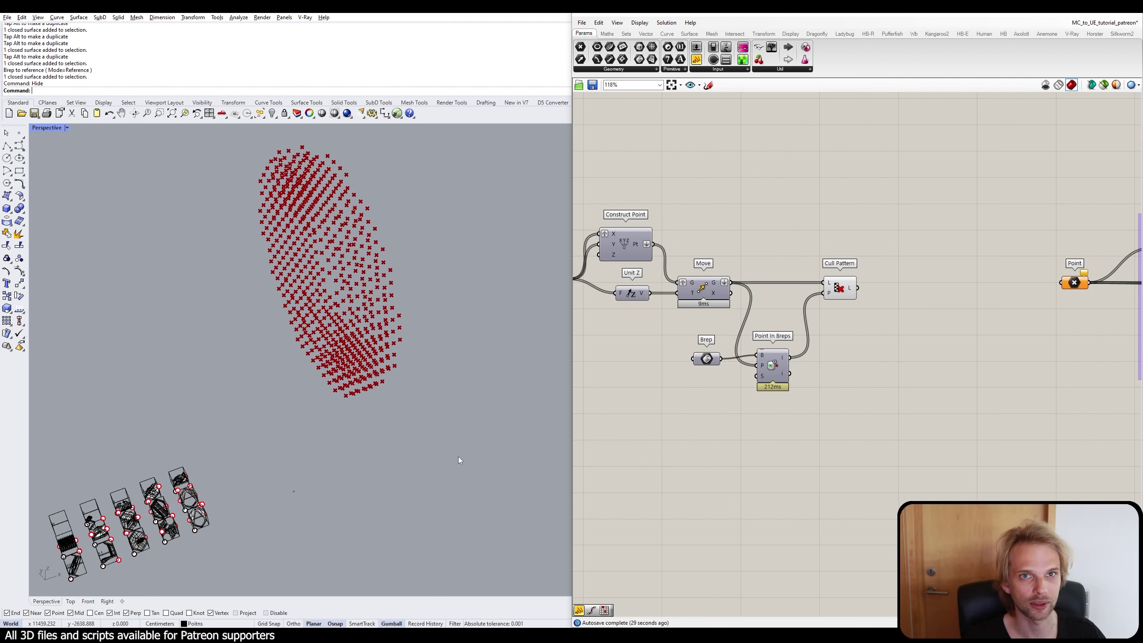
scroll(905, 391, "down", 4)
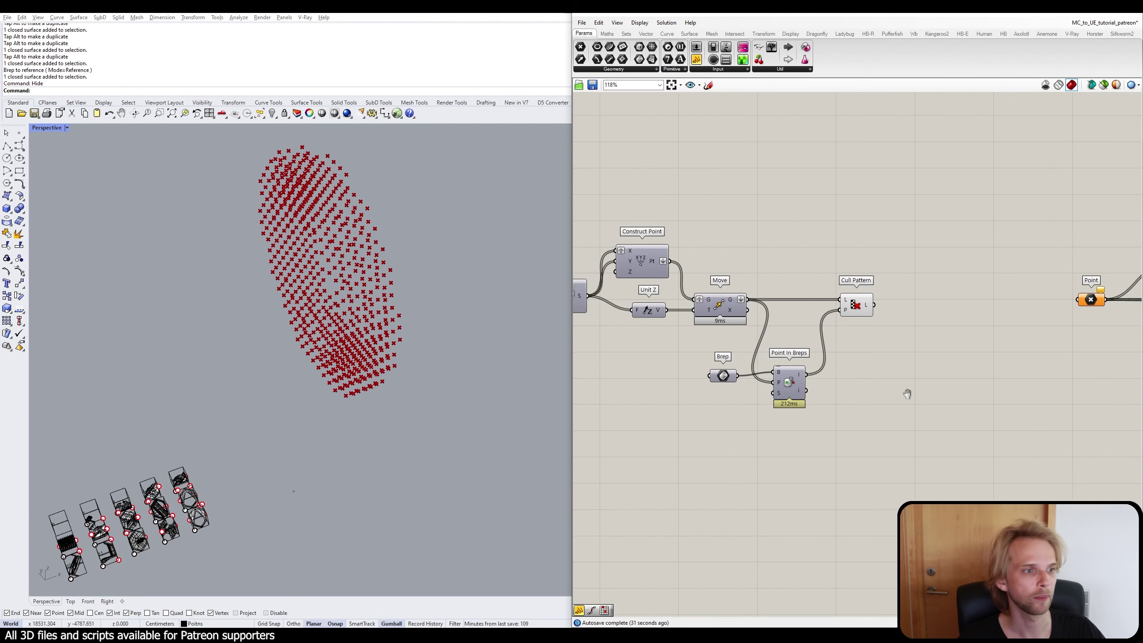
left_click_drag(969, 425, 675, 228)
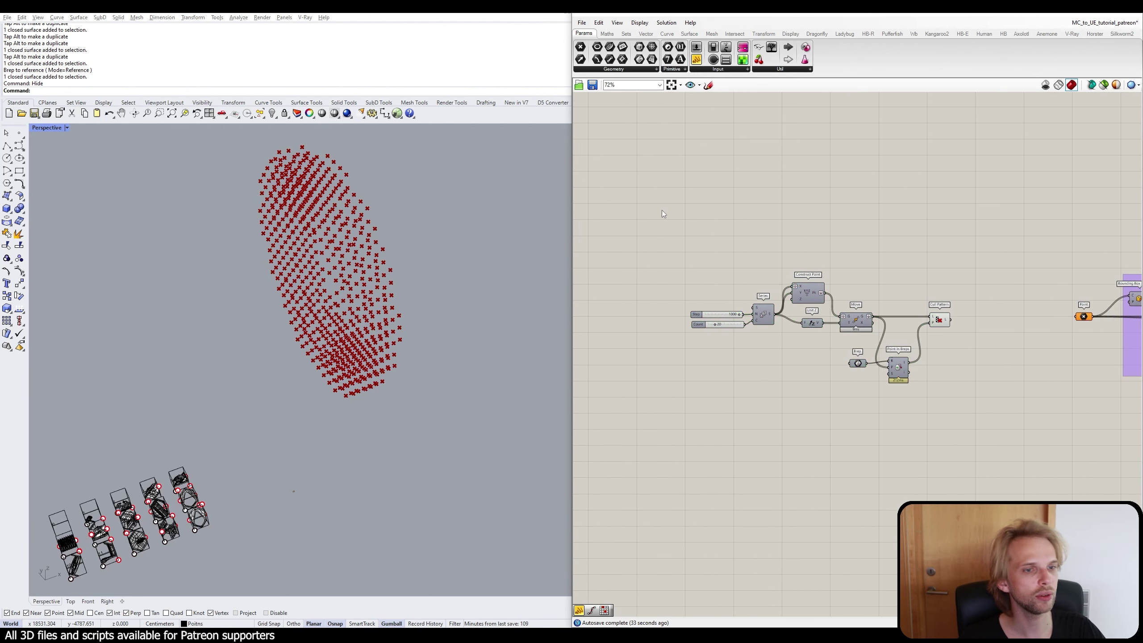
Place a point object at the origin (0) in Rhino and delete it again.
left_click(18, 133)
type("0")
key("Return")
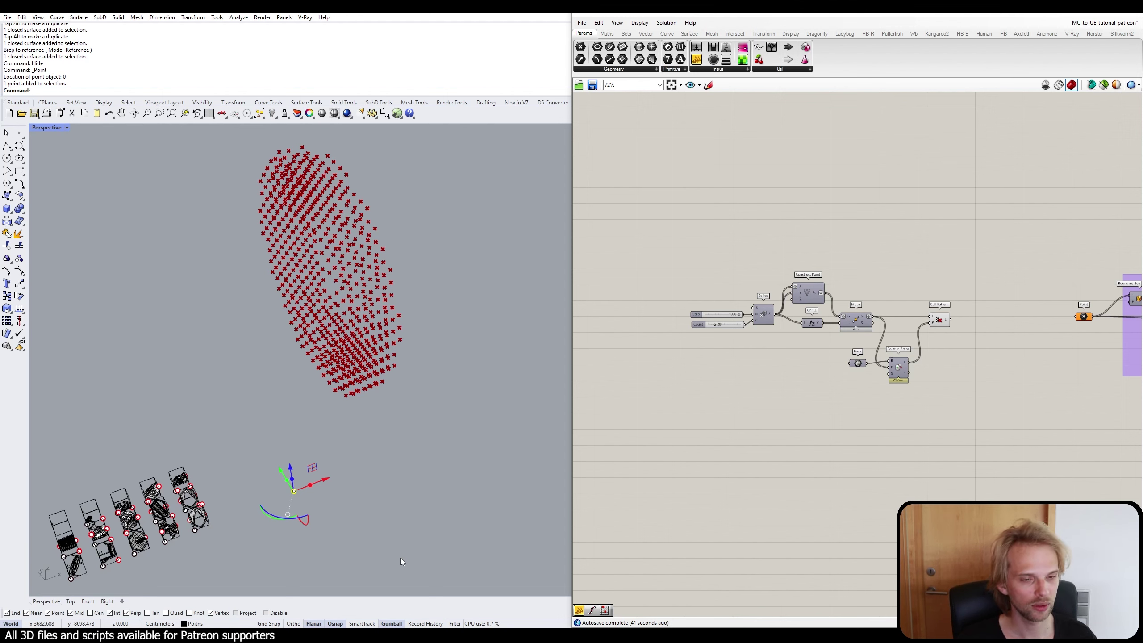
left_click(296, 425)
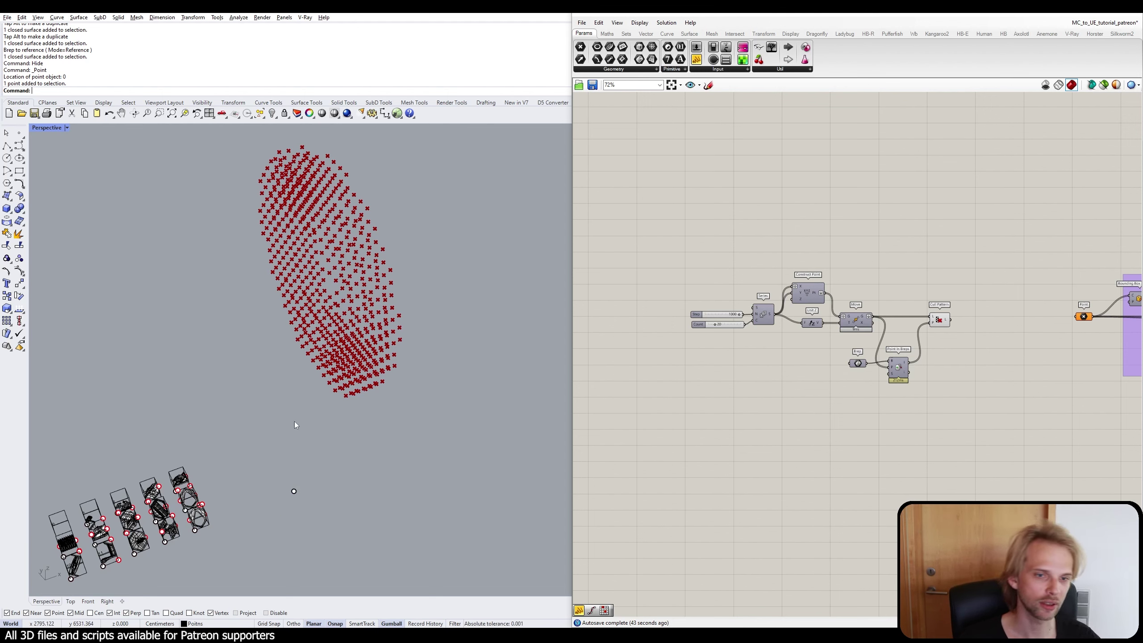
left_click(295, 490)
left_click(368, 417)
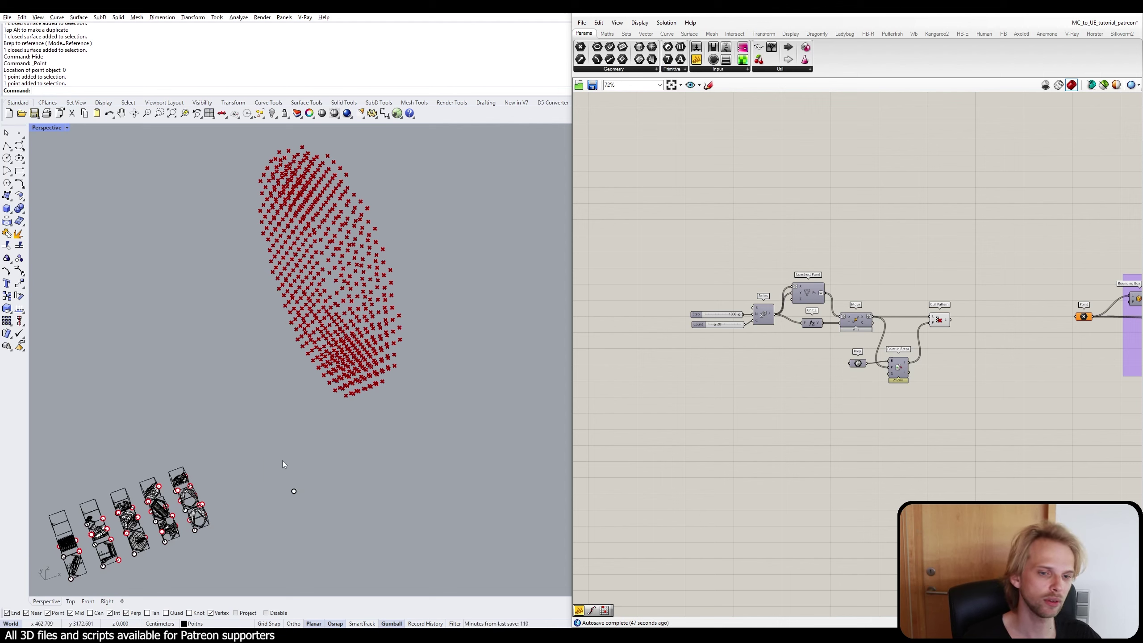
left_click(294, 491)
key("Delete")
Move all the point-grid and culling components together, further away from the existing Point parameter.
right_click_drag(348, 296, 321, 289)
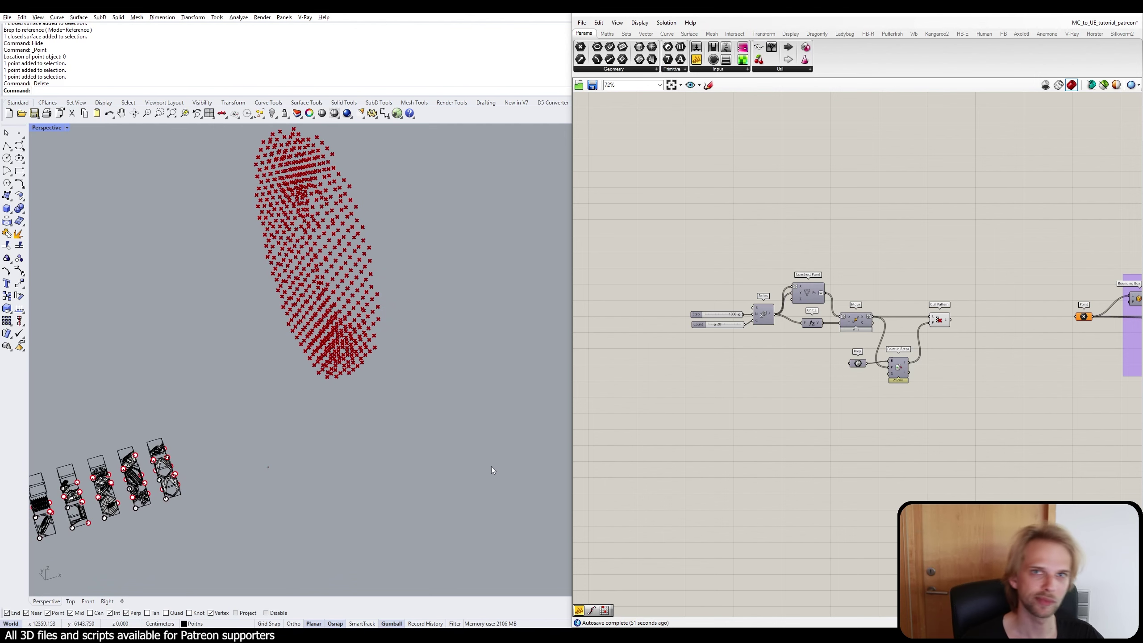
left_click_drag(980, 451, 680, 273)
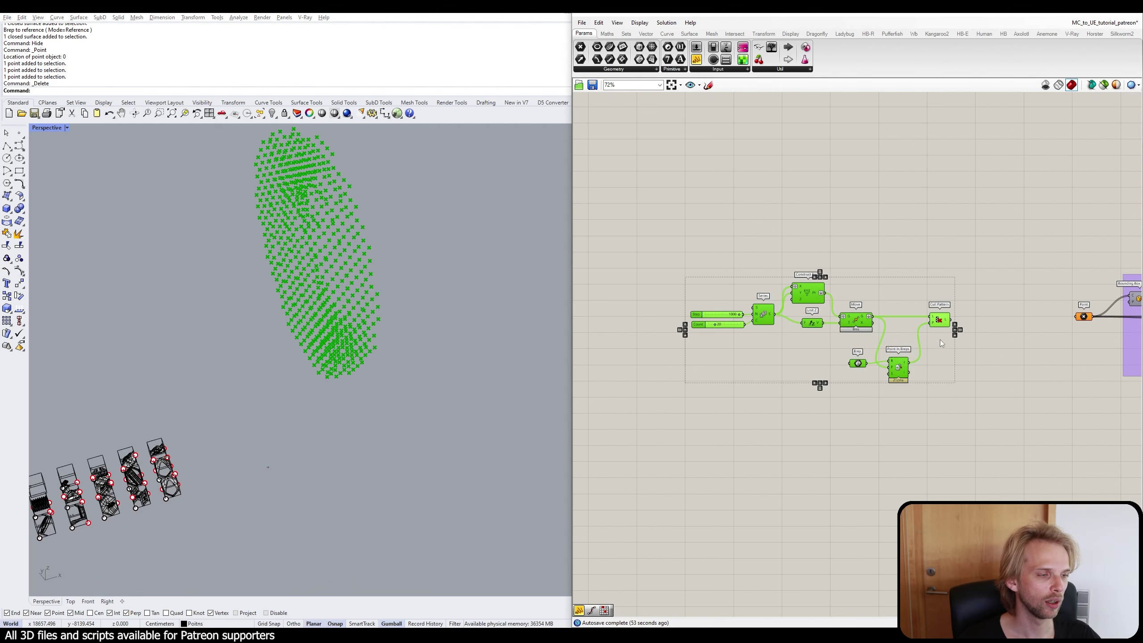
left_click_drag(939, 319, 893, 319)
right_click_drag(975, 396, 912, 379)
left_click(913, 382)
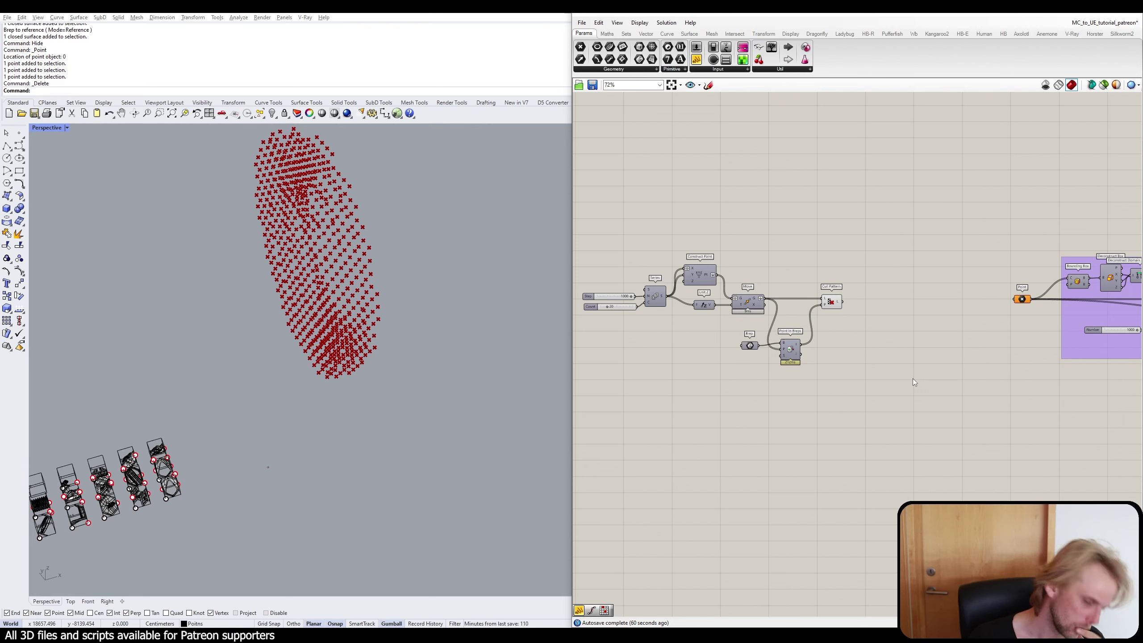
Add a Construct Point component with default coordinates and place it above Cull Pattern.
double_click(846, 232)
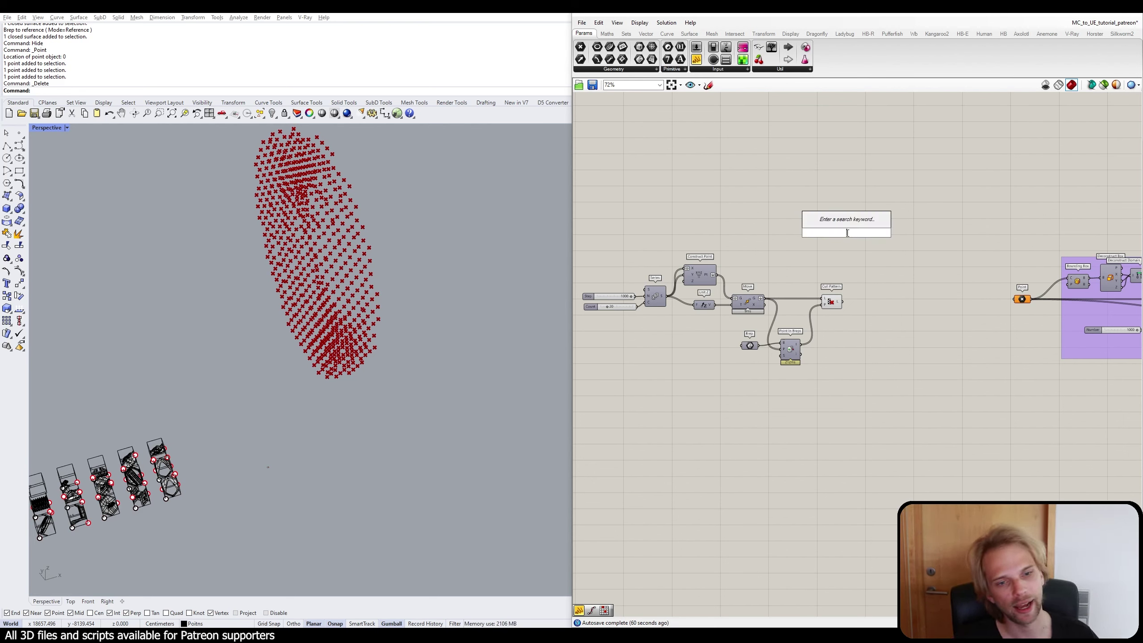
type("construct po")
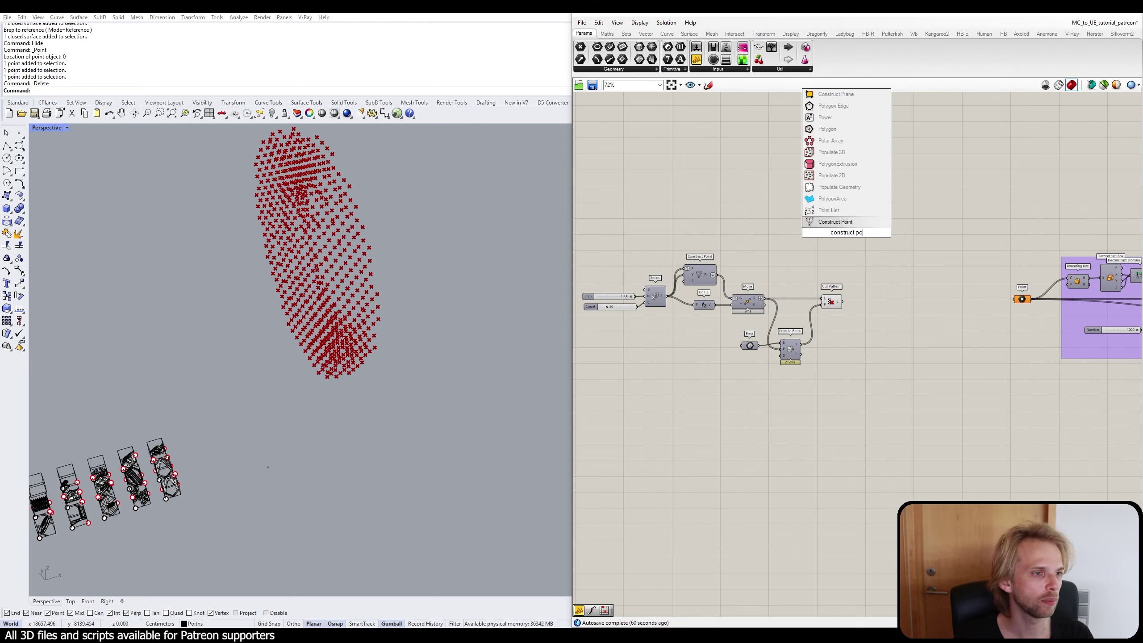
key("Return")
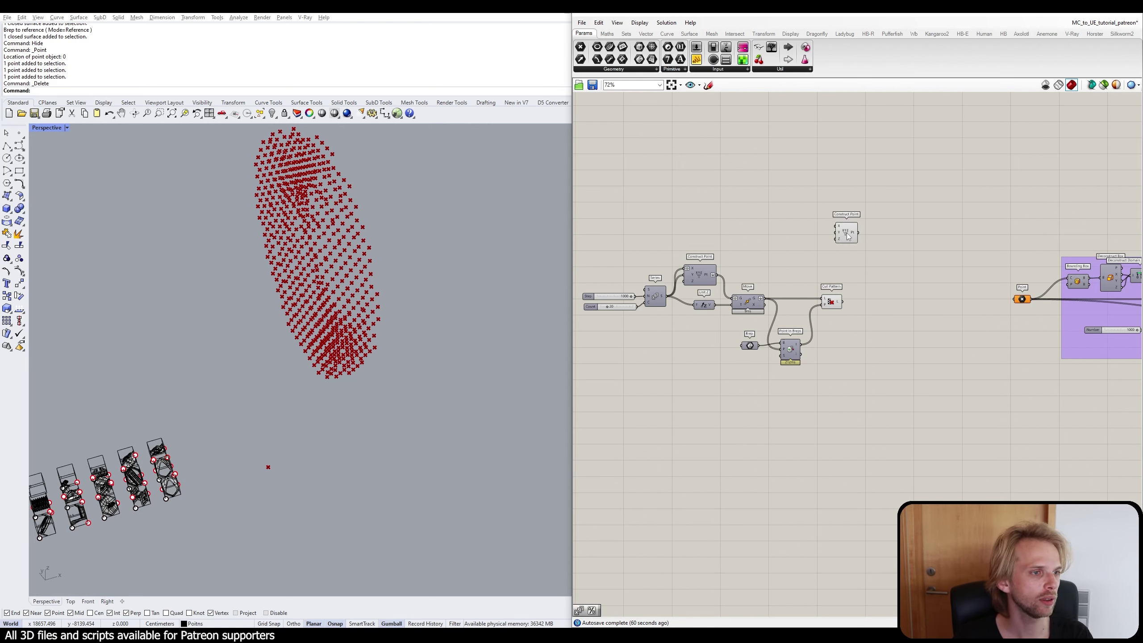
left_click_drag(854, 244, 838, 268)
Add a Merge component beside Cull Pattern and wire the new Construct Point's Pt output into its D1 input.
scroll(868, 287, "up", 3)
double_click(878, 289)
type("merge")
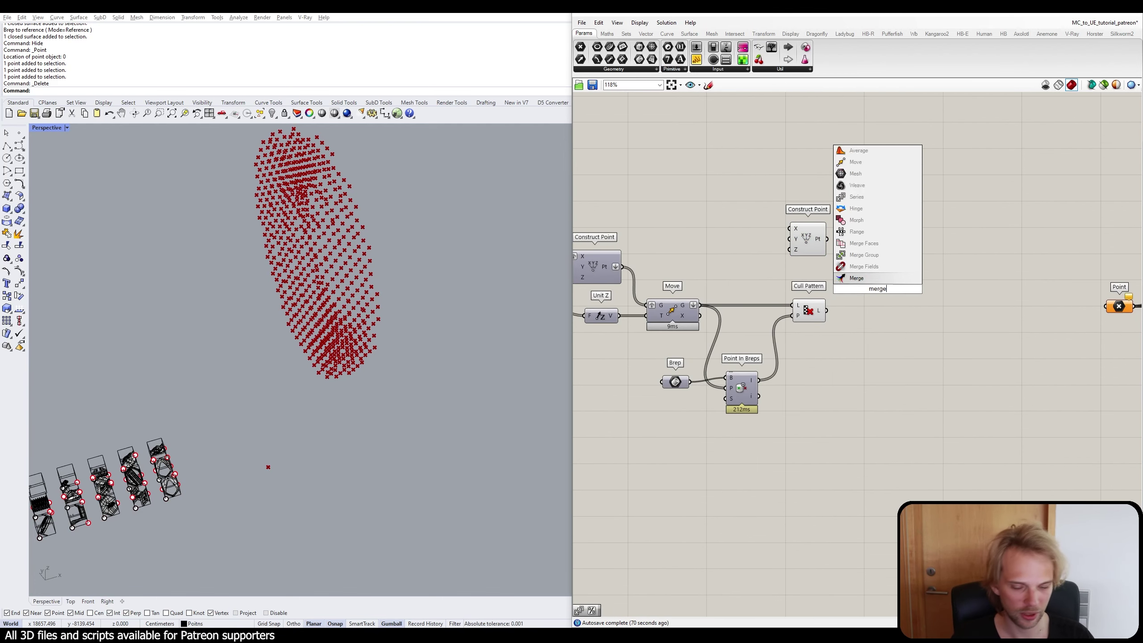
key("Return")
scroll(849, 236, "up", 1)
left_click_drag(823, 240, 848, 276)
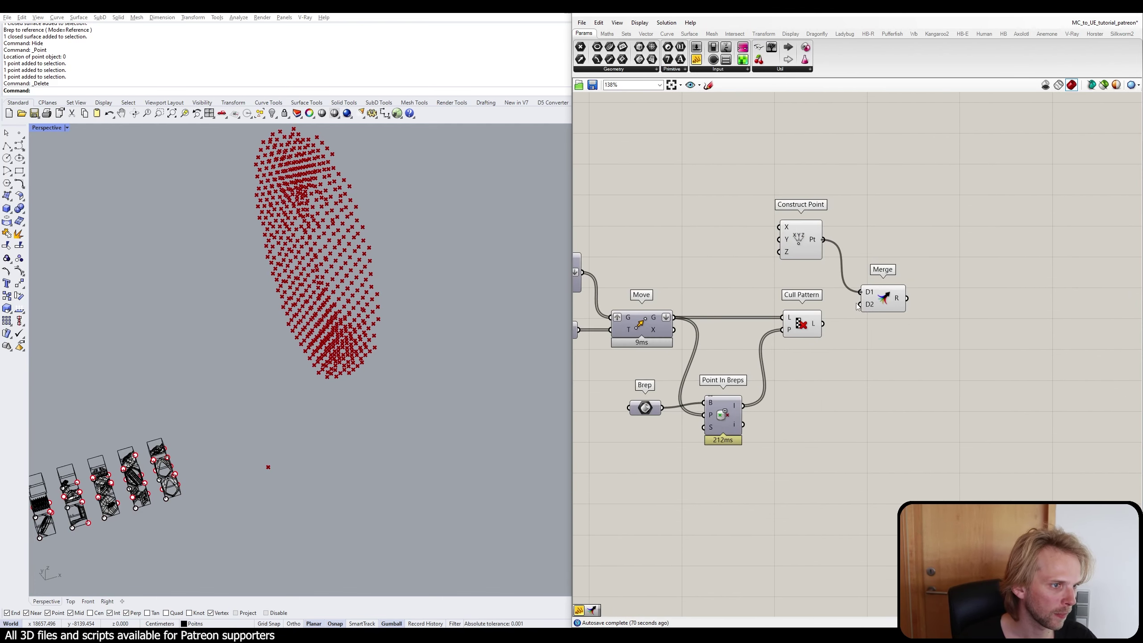
Wire Cull Pattern's list output L into Merge's D2 input and remove the unused D3 input.
left_click_drag(822, 324, 832, 247)
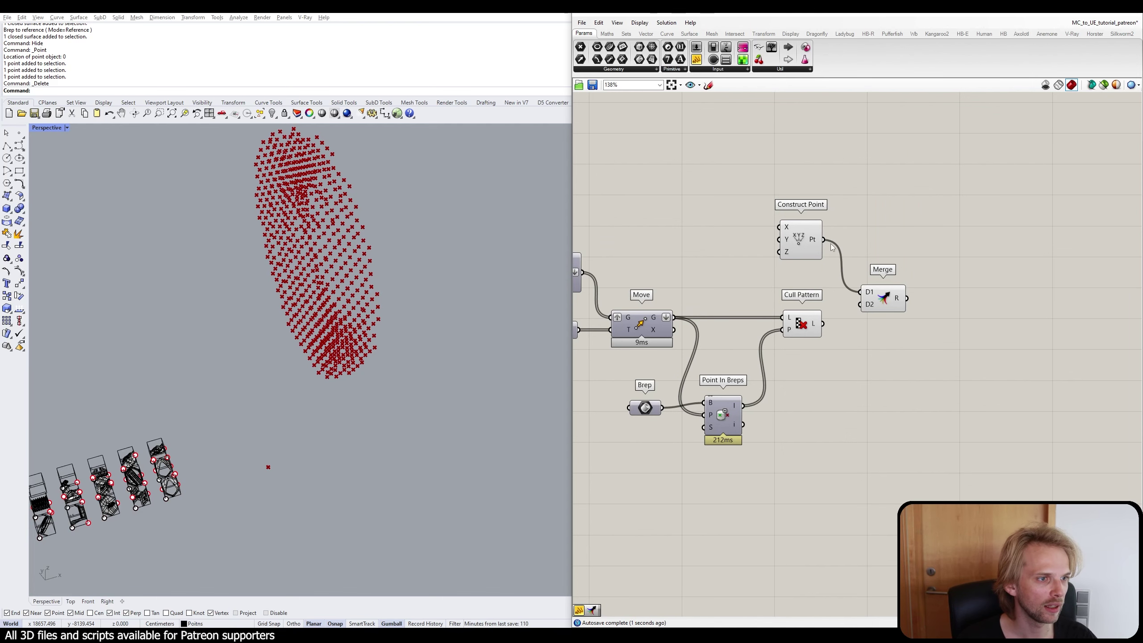
left_click_drag(823, 323, 859, 305)
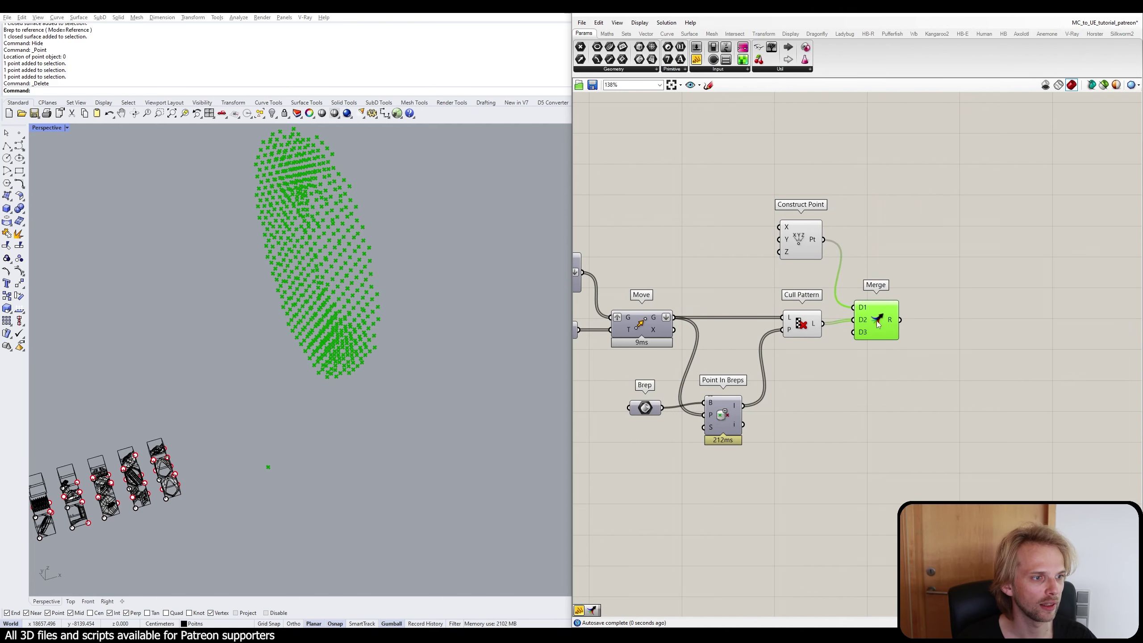
scroll(881, 306, "up", 4)
left_click(868, 337)
left_click_drag(901, 319, 900, 328)
left_click(916, 355)
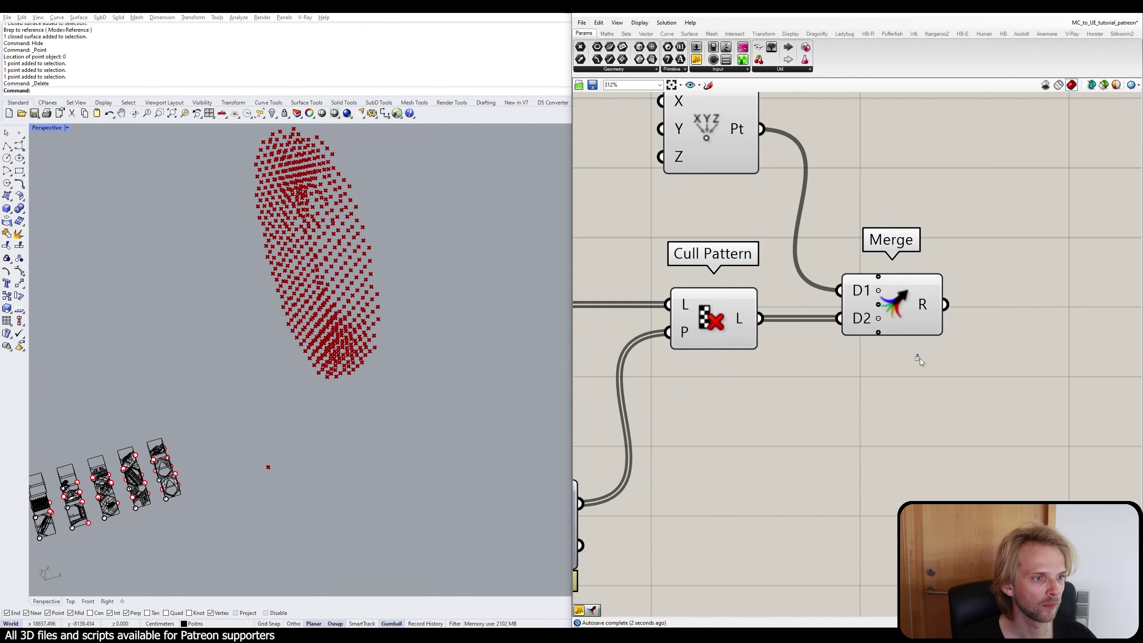
Turn off the preview of the new Construct Point and Cull Pattern components.
scroll(945, 380, "down", 3)
right_click_drag(945, 380, 780, 363)
mouse_move(748, 291)
scroll(748, 292, "down", 4)
left_click_drag(780, 364, 716, 231)
middle_click(716, 231)
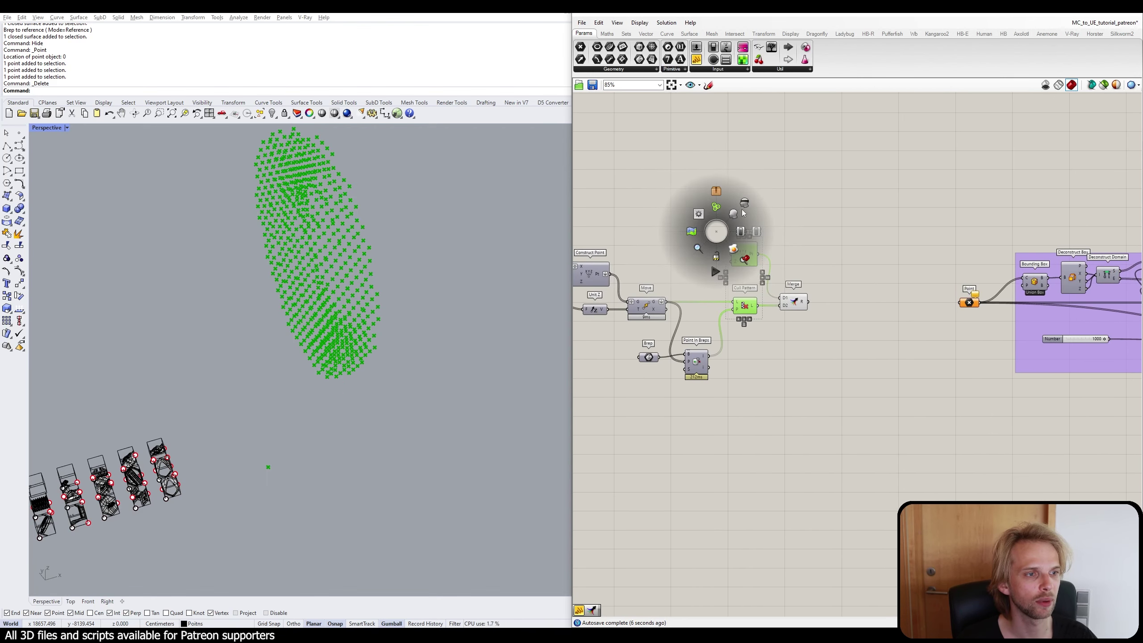
left_click(744, 205)
left_click(837, 242)
right_click_drag(826, 288, 765, 289)
scroll(765, 289, "up", 2)
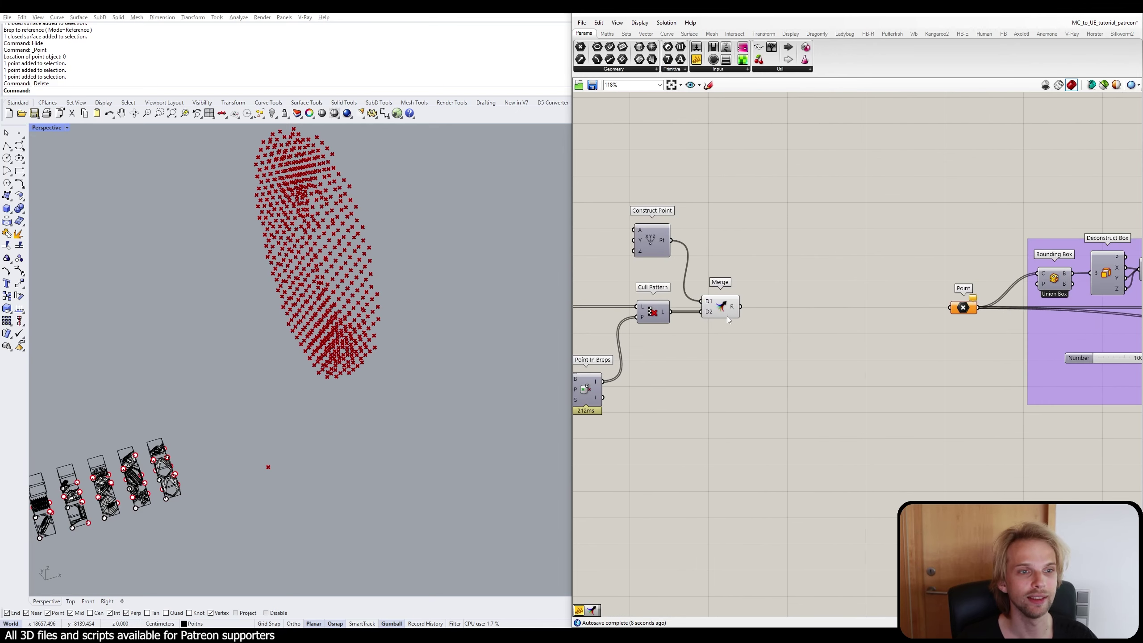
Reposition the point-generation components as a group and wire Merge's result R into the existing Point parameter.
scroll(727, 317, "down", 3)
left_click_drag(918, 329, 632, 207)
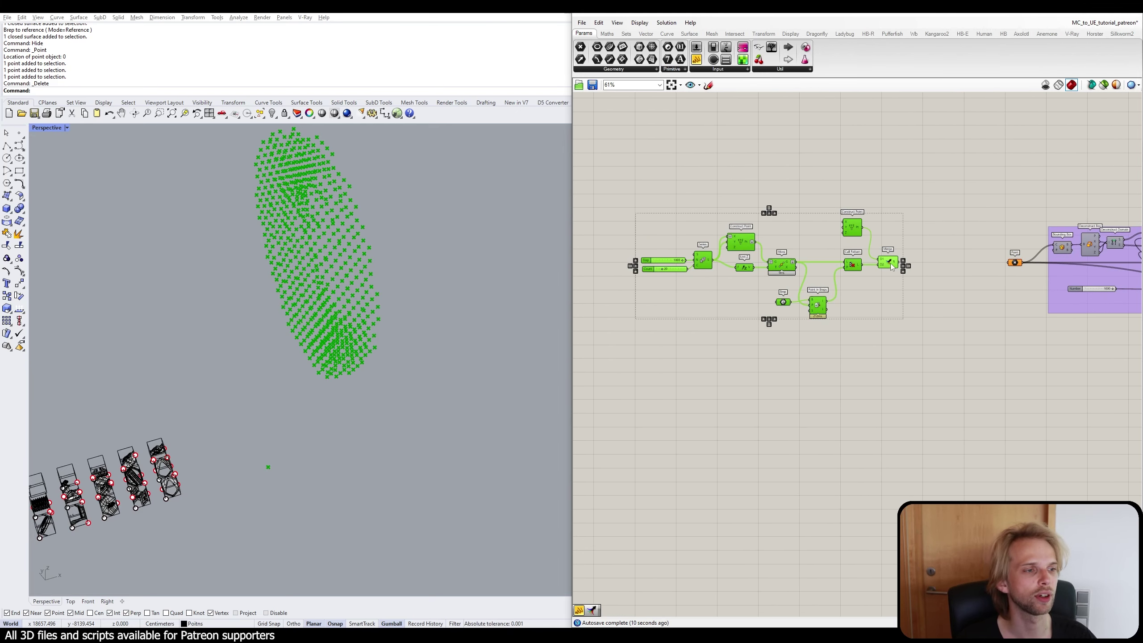
left_click_drag(890, 263, 862, 269)
left_click(883, 236)
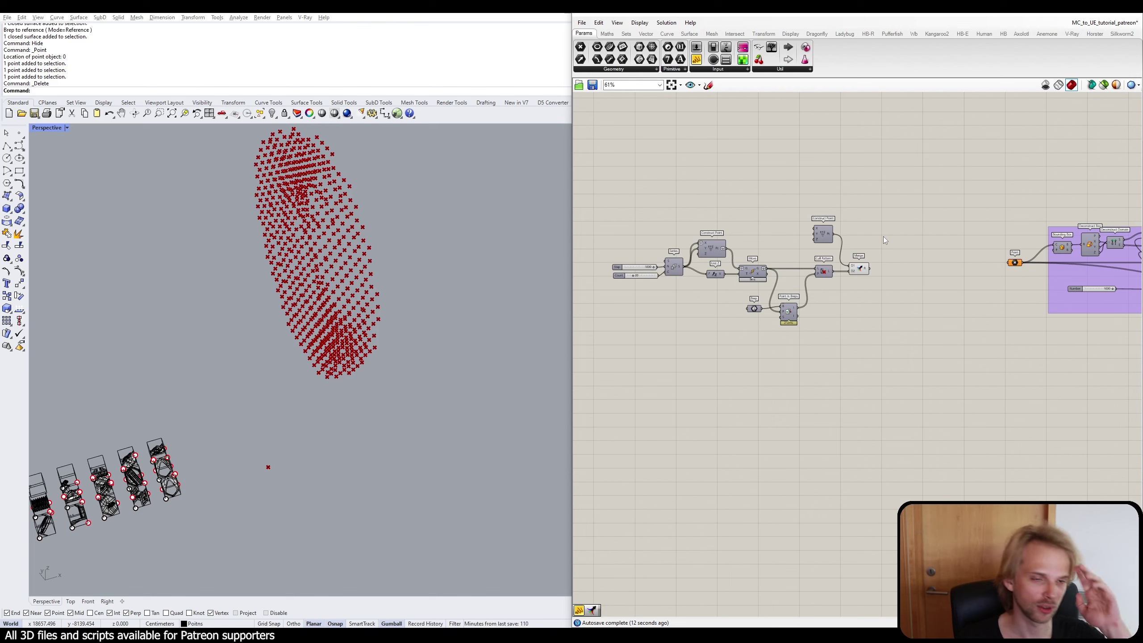
right_click_drag(306, 270, 414, 288)
scroll(347, 251, "up", 3)
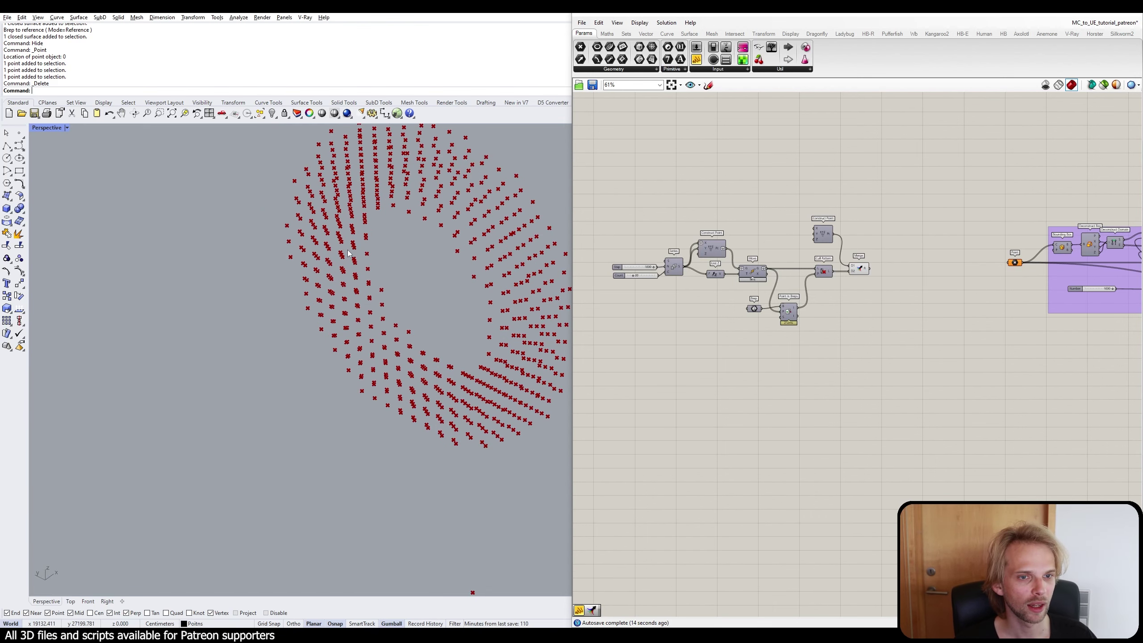
left_click_drag(899, 355, 603, 196)
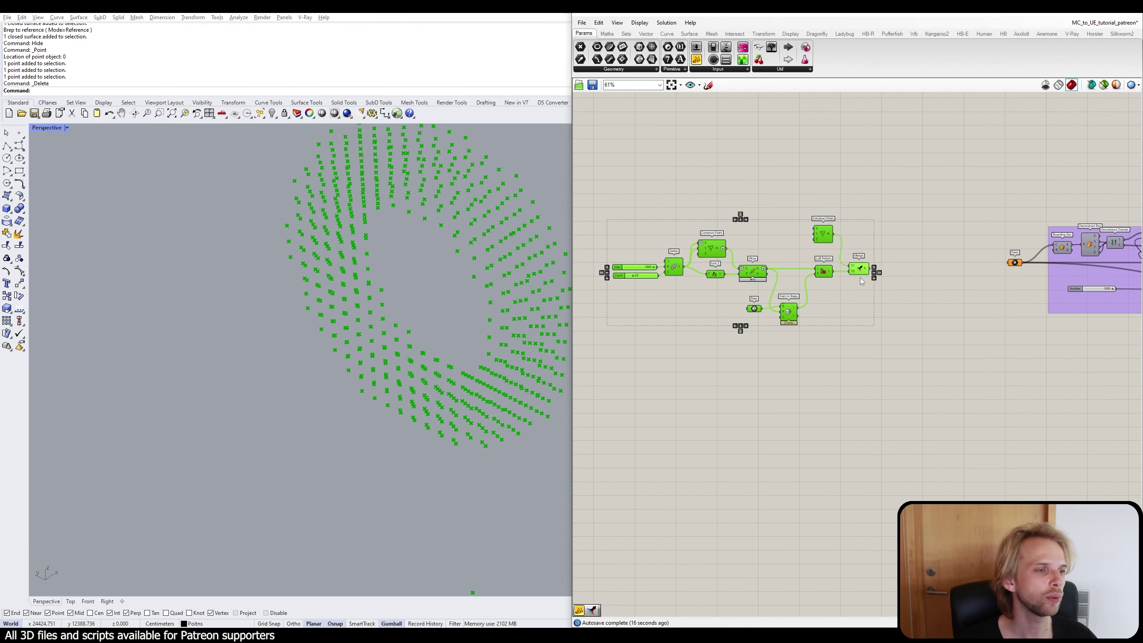
left_click_drag(863, 273, 894, 265)
left_click(915, 307)
right_click_drag(915, 307, 739, 326)
scroll(732, 296, "up", 2)
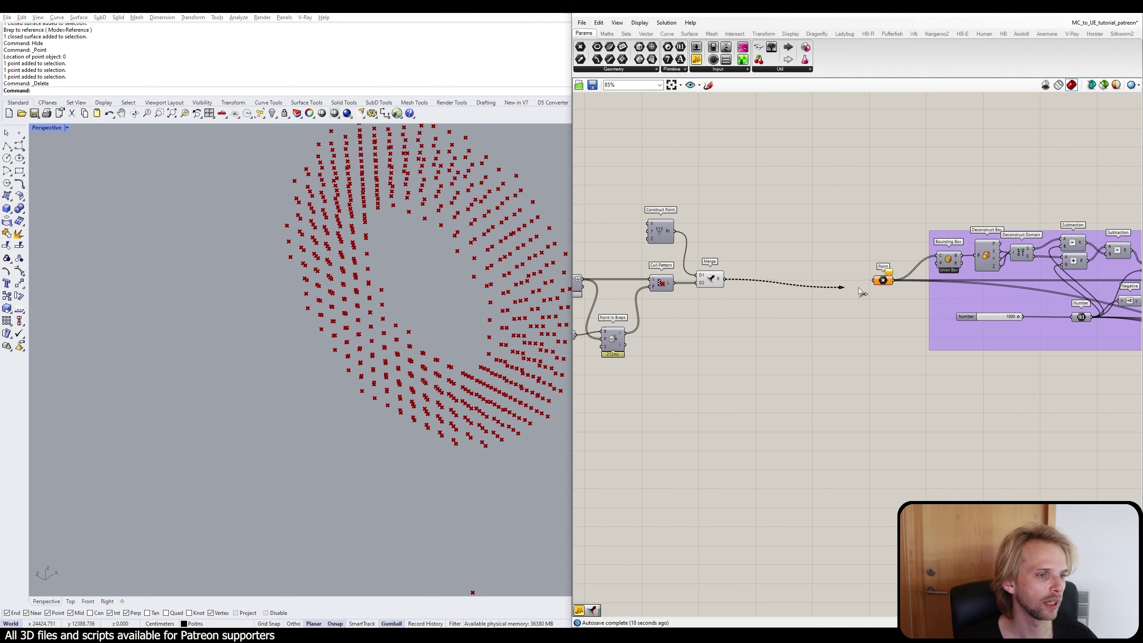
Trigger the Loop Start button to run the loop and check the Subtraction result that sets its iteration count.
scroll(621, 298, "down", 5)
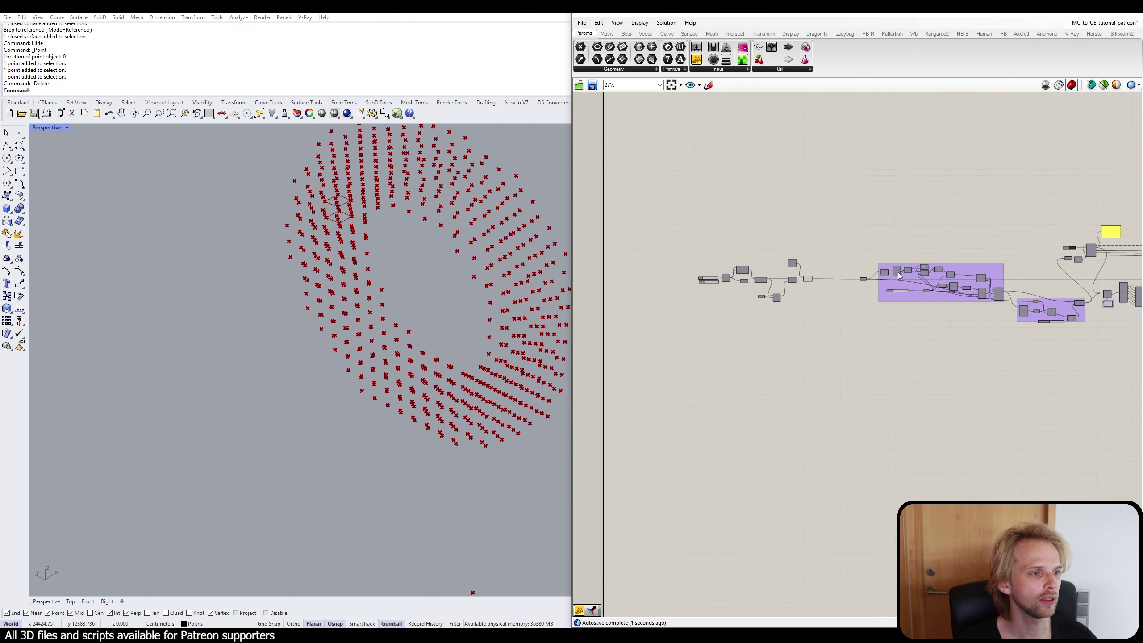
scroll(901, 258, "up", 6)
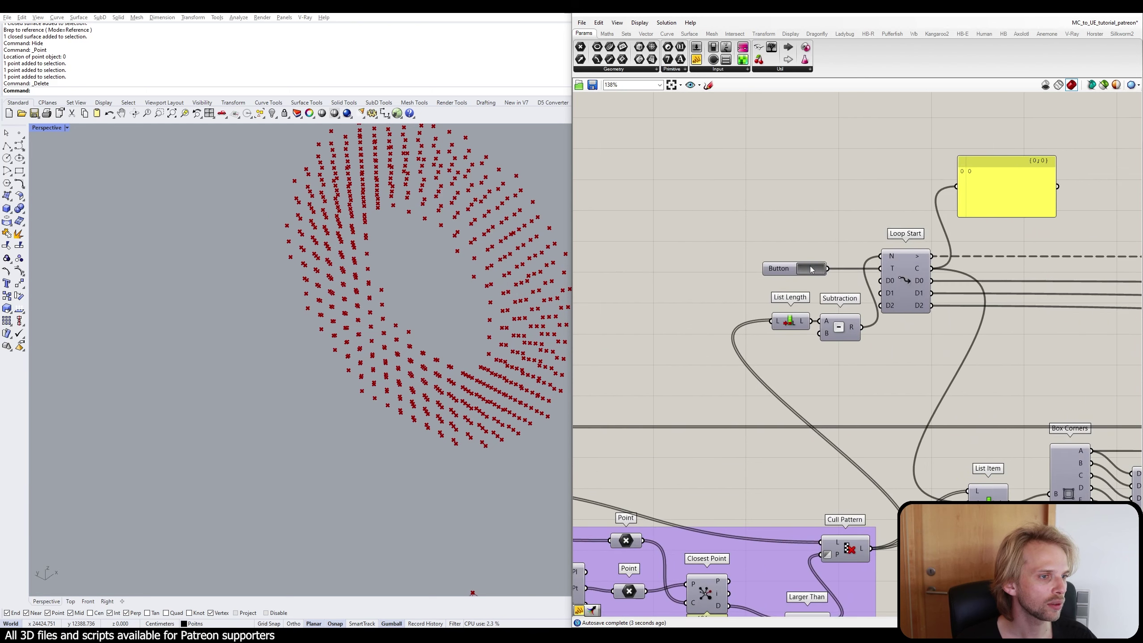
left_click(811, 269)
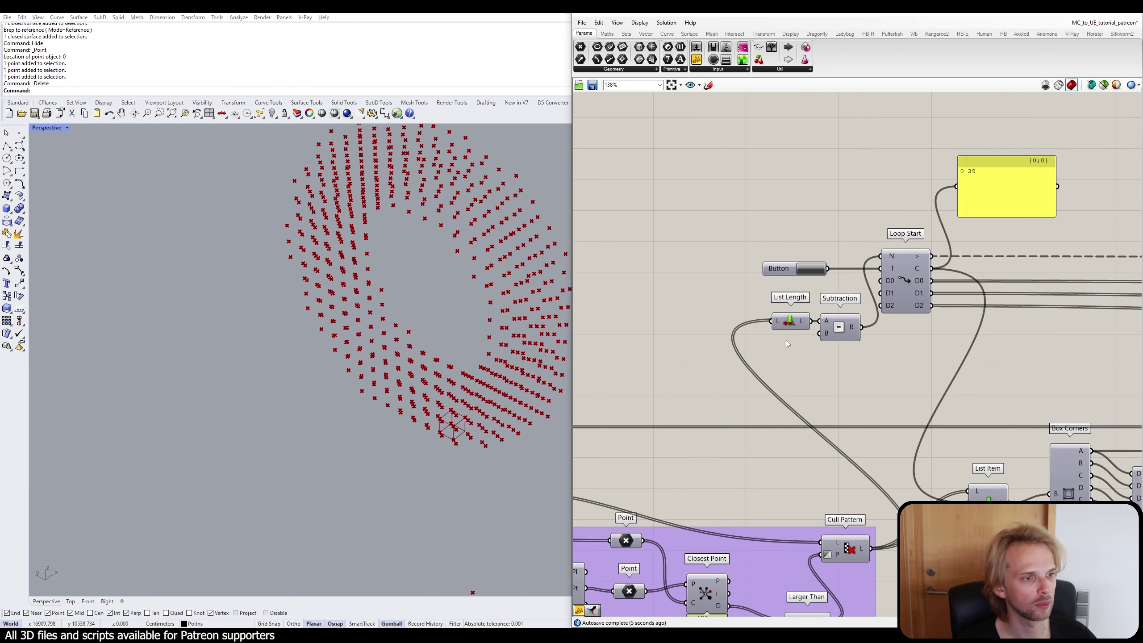
mouse_move(855, 329)
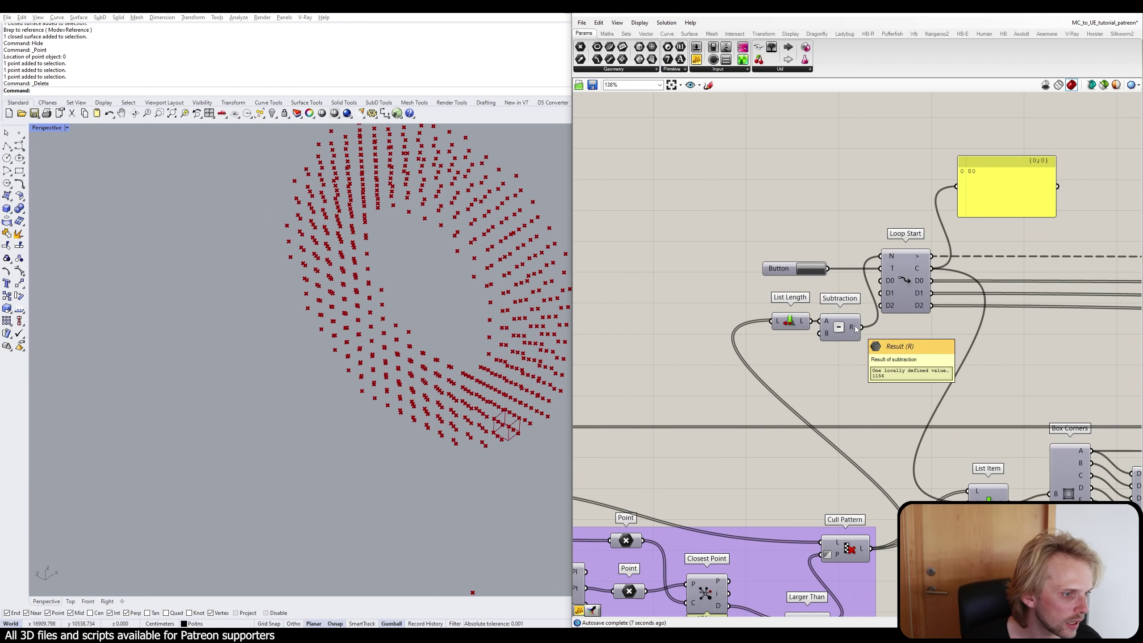
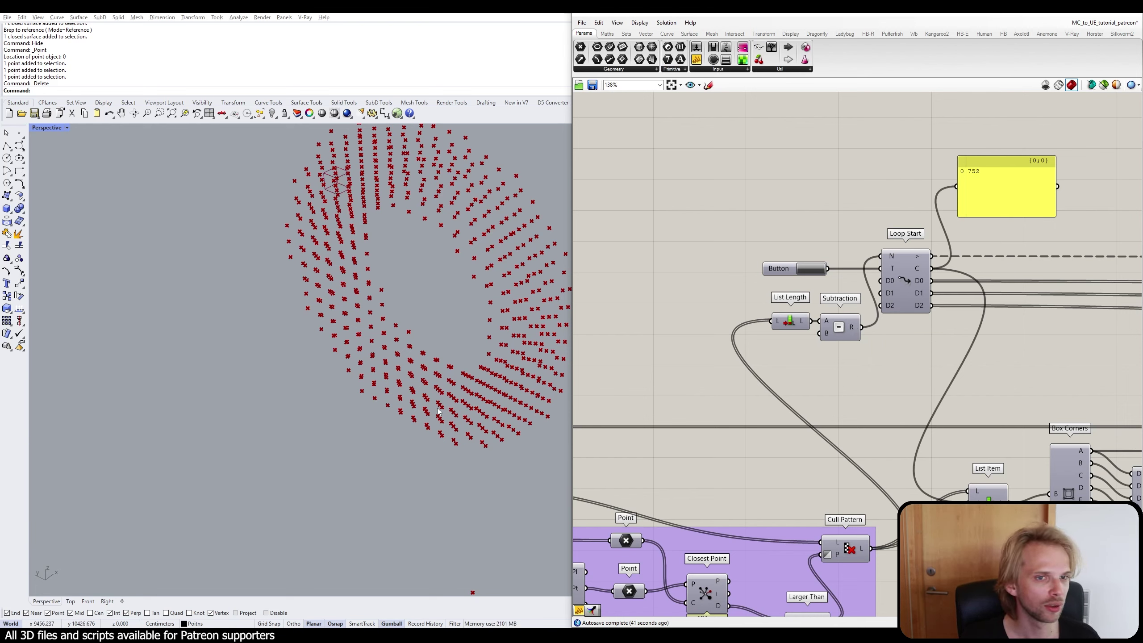
Bake the blocks generated so far into Rhino with PlaceBlock while the loop is still running.
right_click_drag(443, 351, 383, 422)
scroll(456, 323, "down", 4)
scroll(866, 375, "down", 6)
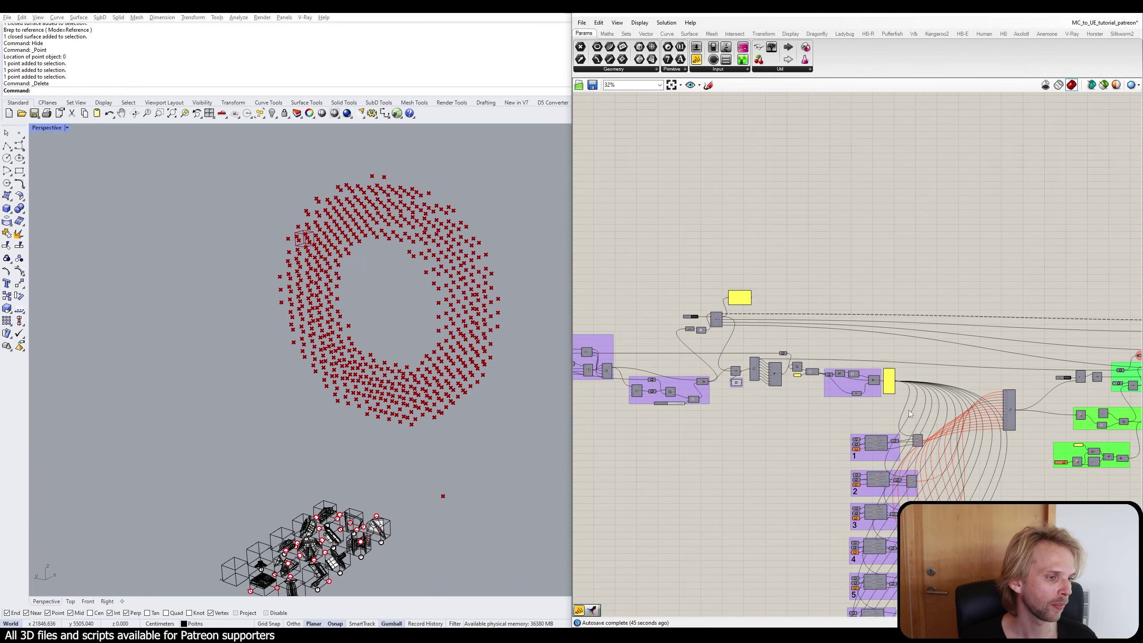
scroll(970, 421, "up", 7)
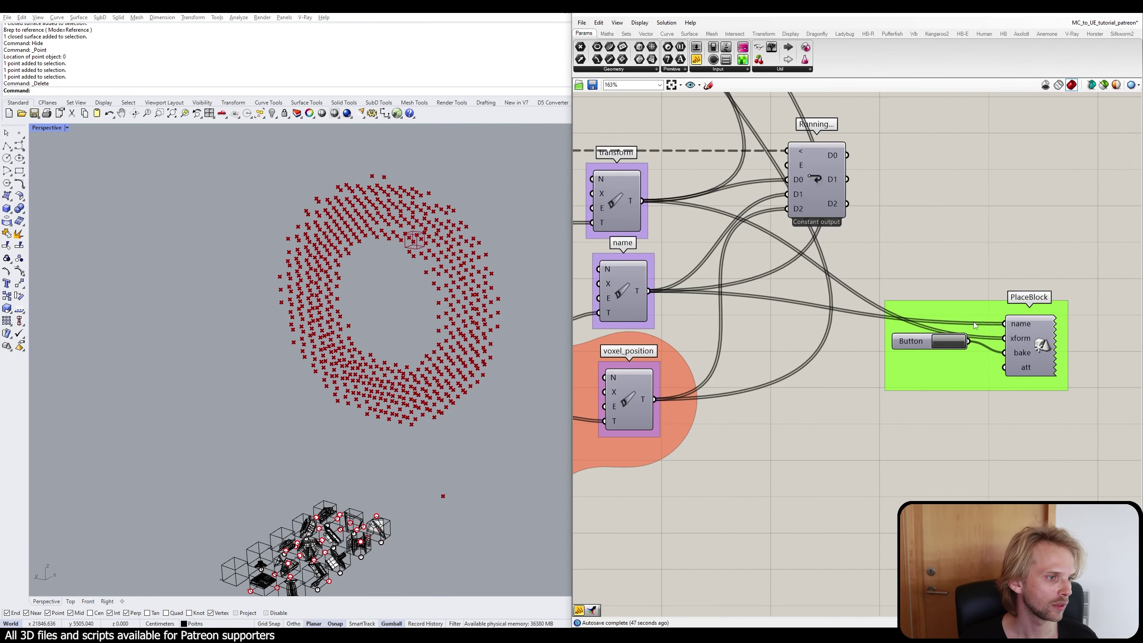
left_click(957, 345)
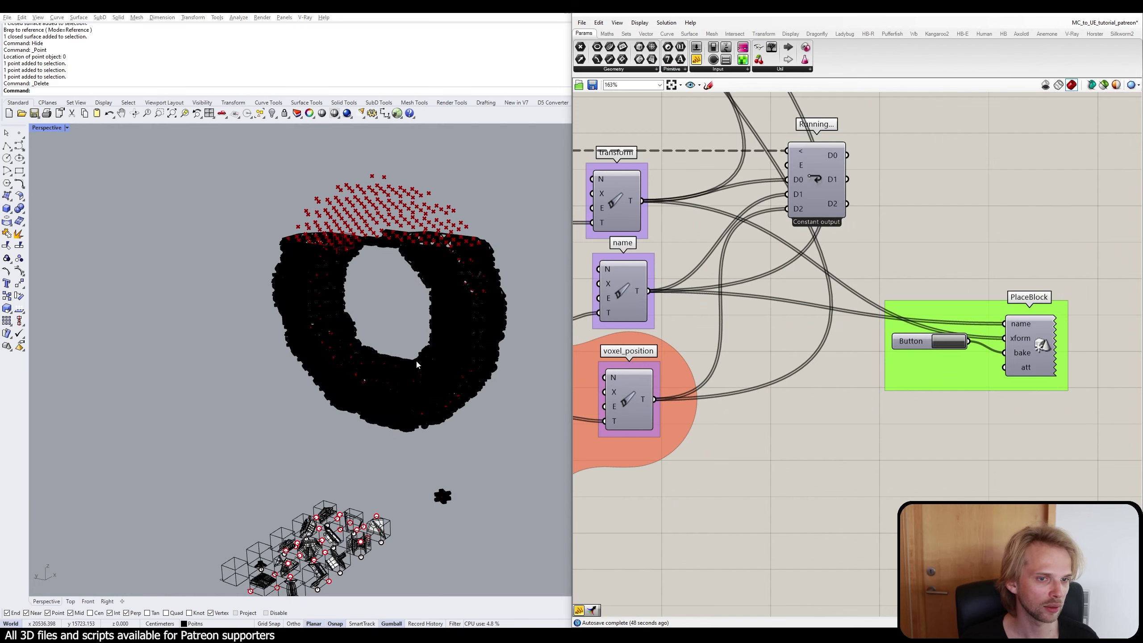
Set the Perspective viewport to Arctic display mode and undo the partial block bake after inspecting it.
left_click(52, 129)
left_click(58, 242)
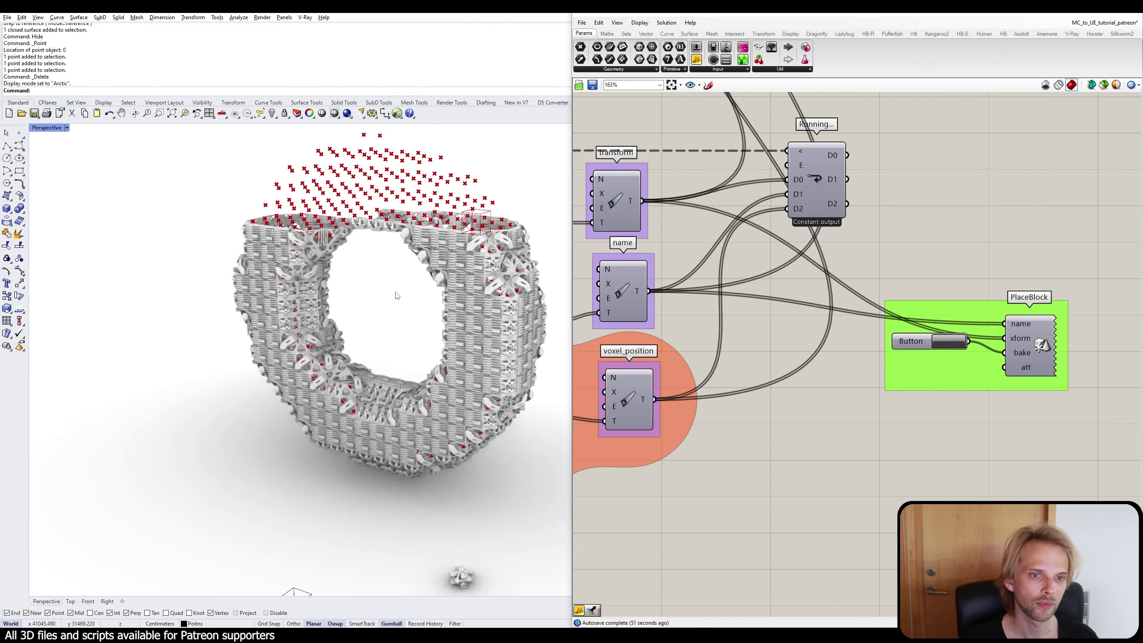
scroll(397, 296, "up", 2)
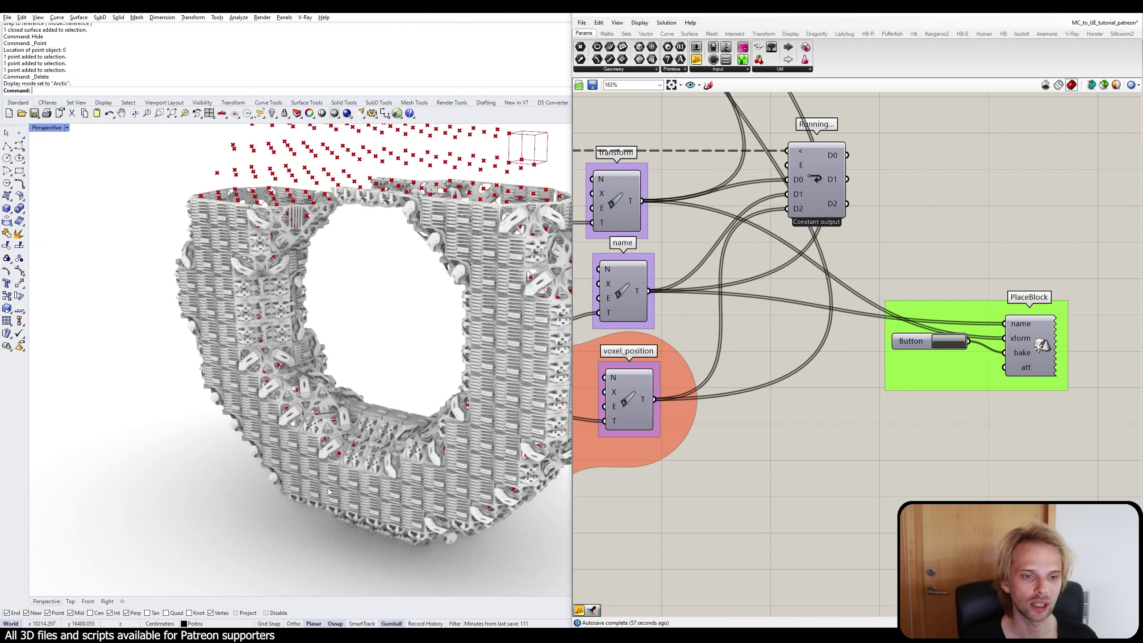
right_click_drag(522, 376, 331, 339)
key("ctrl+z")
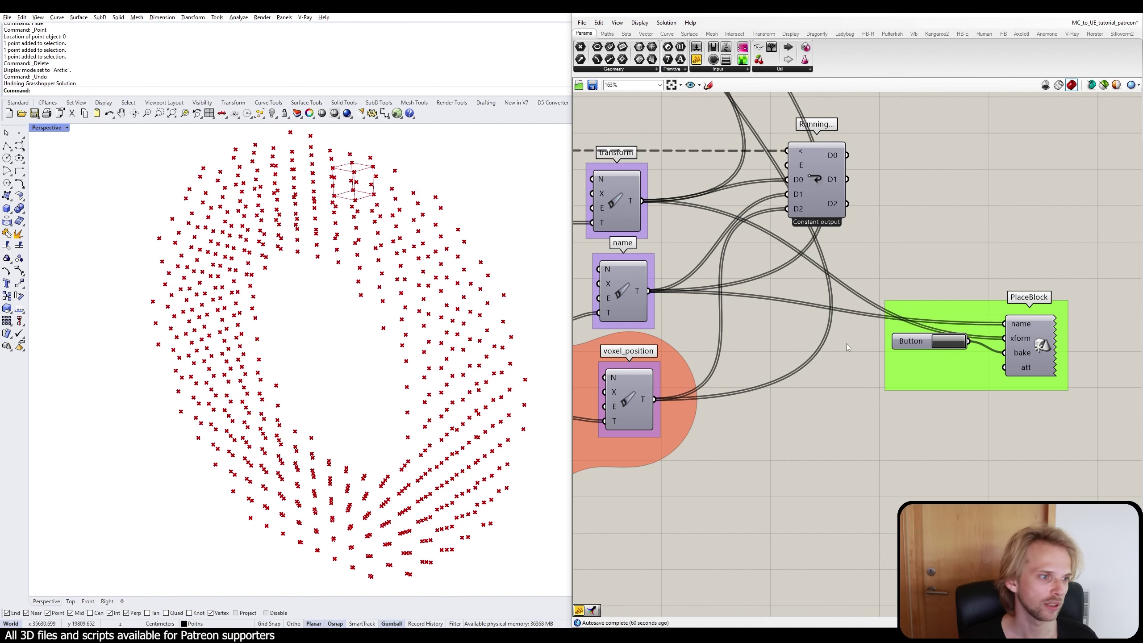
Bake the generated blocks into Rhino with PlaceBlock, inspect the torus of blocks, and undo the bakes.
left_click(938, 341)
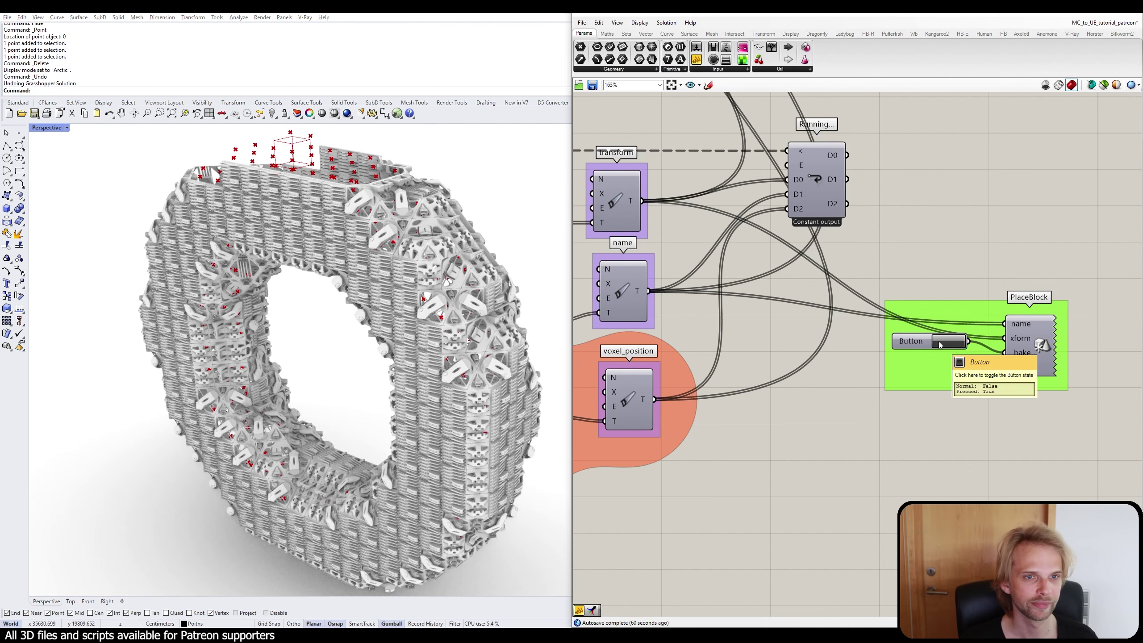
right_click_drag(331, 323, 323, 329)
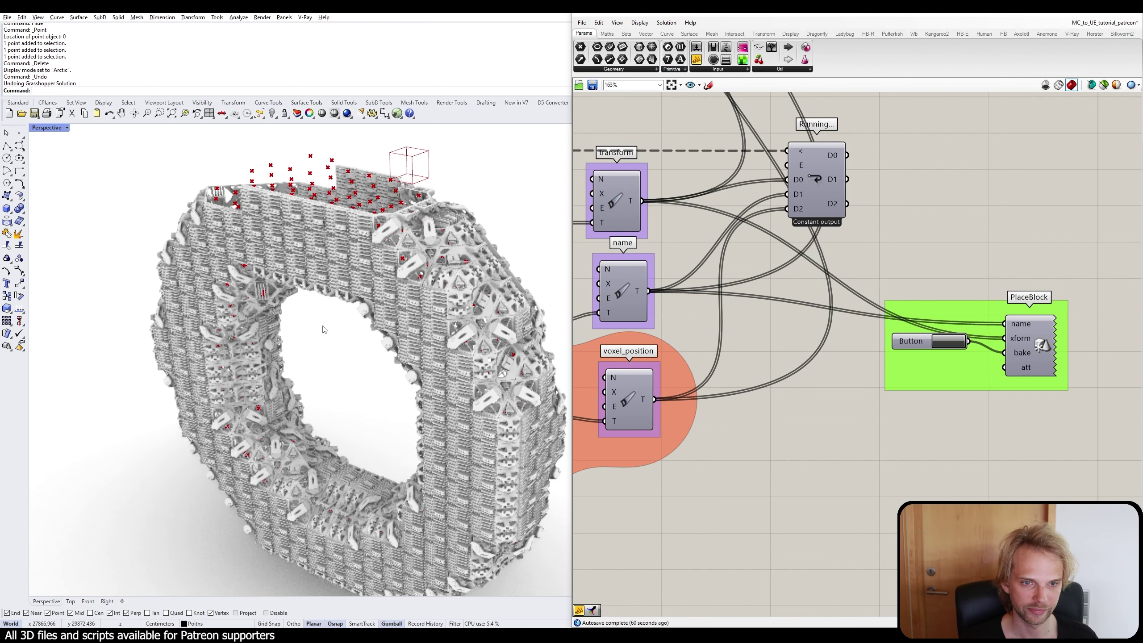
key("ctrl+z")
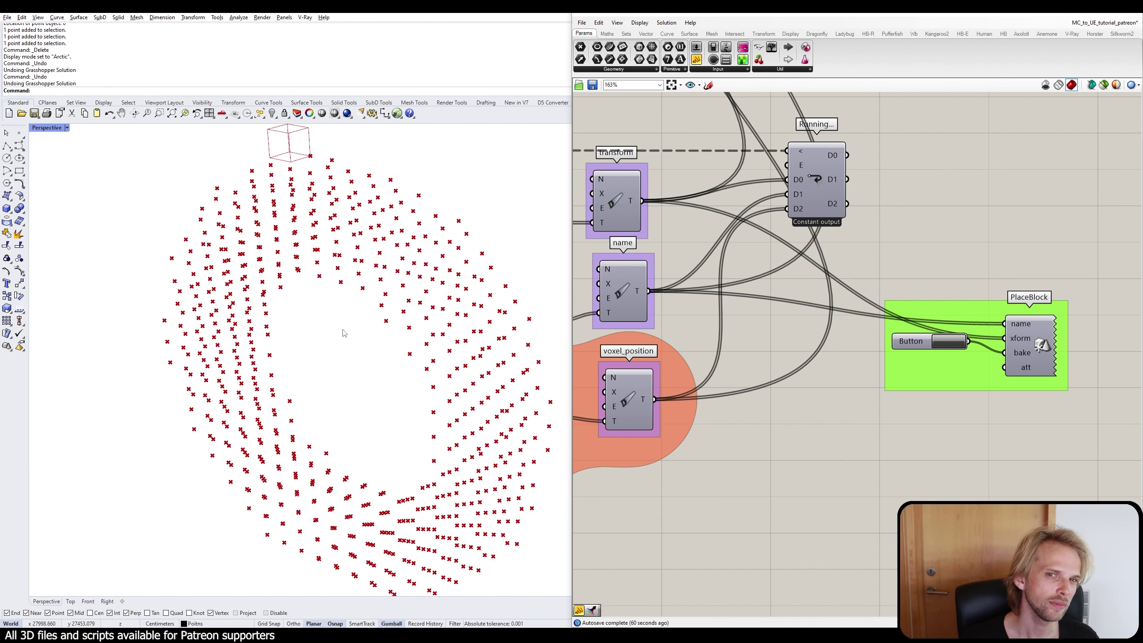
left_click(946, 341)
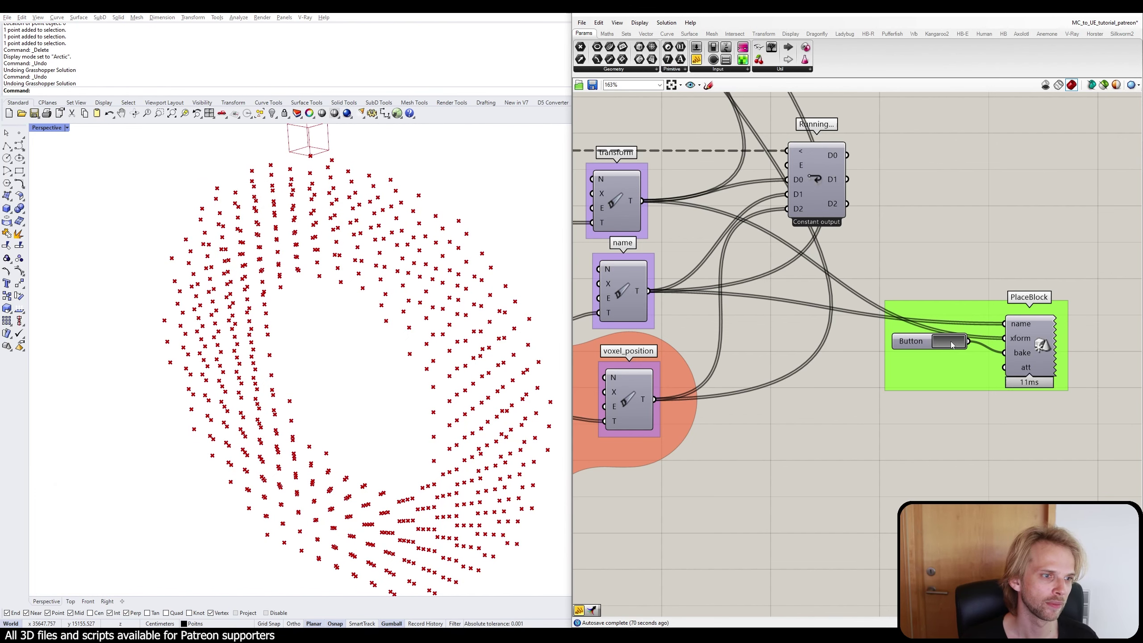
scroll(404, 285, "down", 6)
right_click_drag(404, 293, 444, 288)
key("ctrl+z")
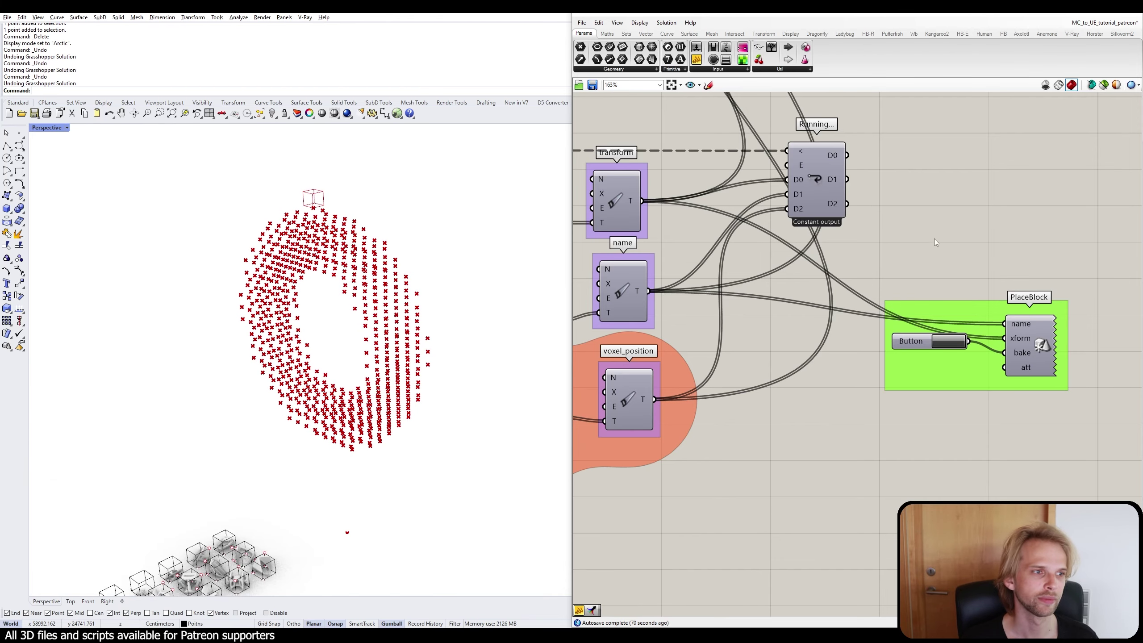
Release the loop's results through the three stacked Data Dams that feed the text-processing groups.
scroll(948, 236, "down", 3)
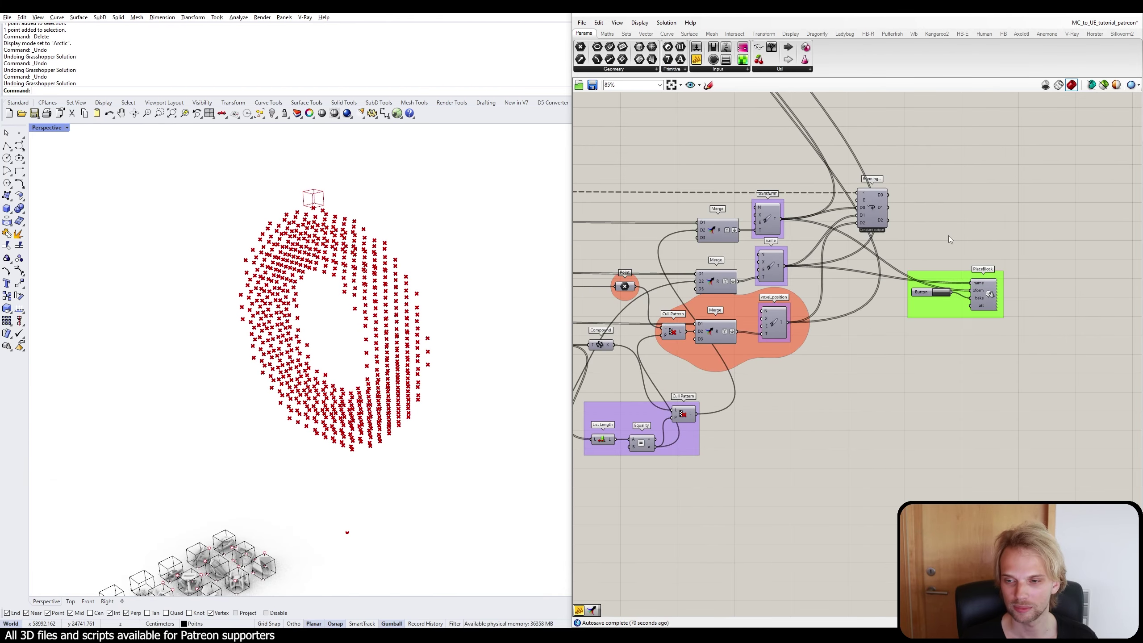
scroll(939, 225, "down", 3)
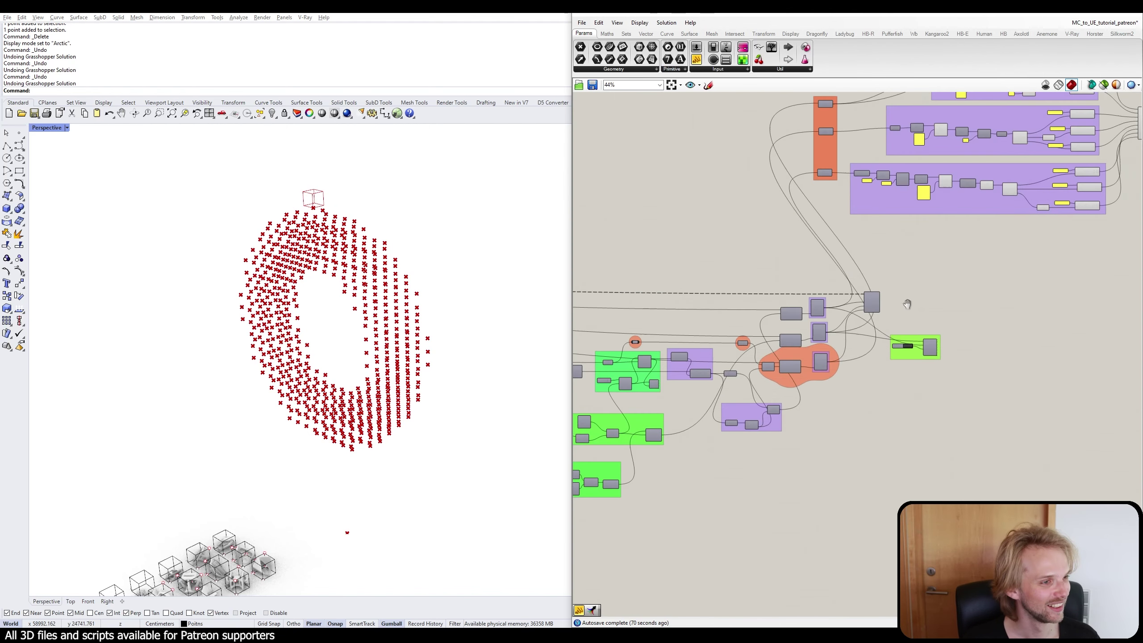
right_click_drag(891, 153, 844, 228)
scroll(785, 189, "up", 5)
left_click(754, 198)
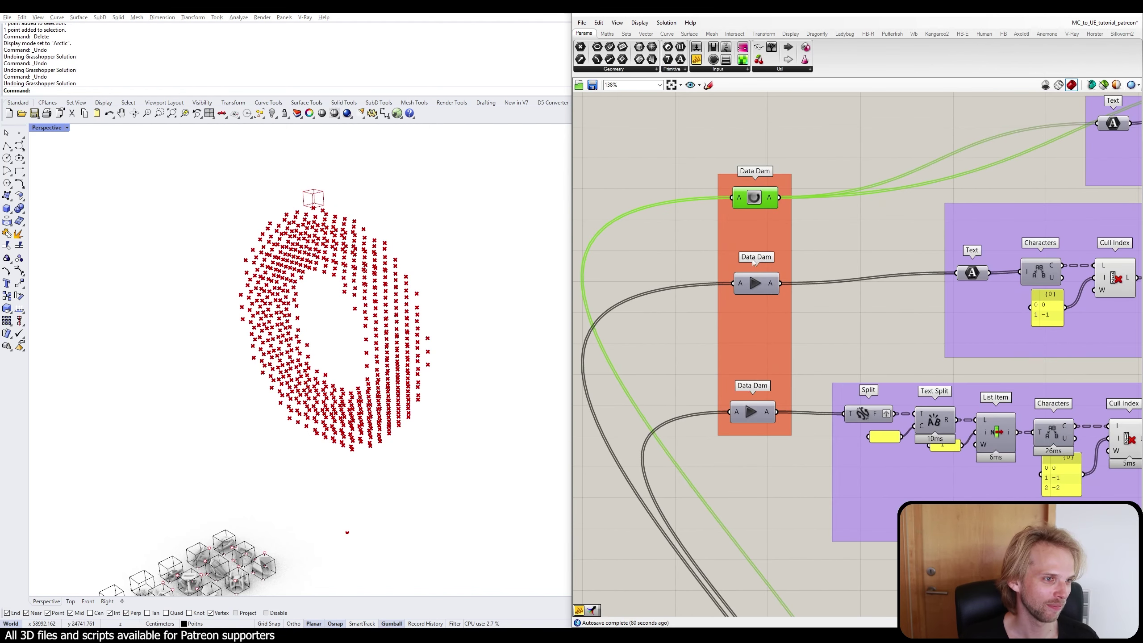
left_click(752, 286)
left_click(753, 417)
Release the joined table rows through the Data Dam between Text Join and the output panel.
scroll(760, 400, "down", 3)
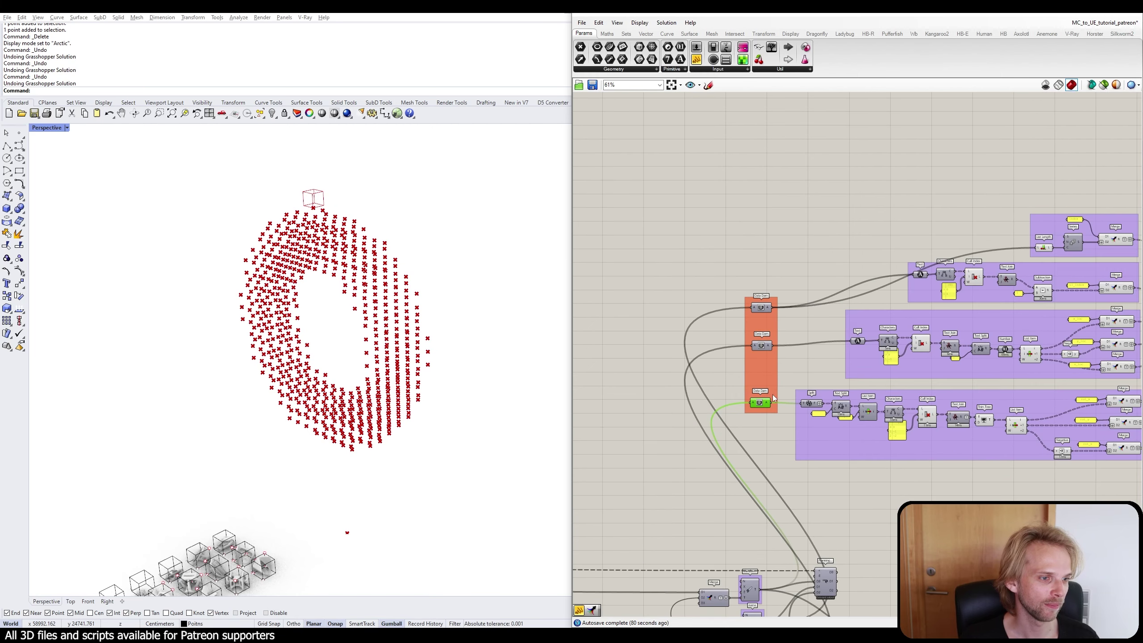
right_click_drag(1013, 373, 688, 342)
scroll(702, 342, "down", 2)
scroll(852, 327, "up", 5)
left_click(887, 345)
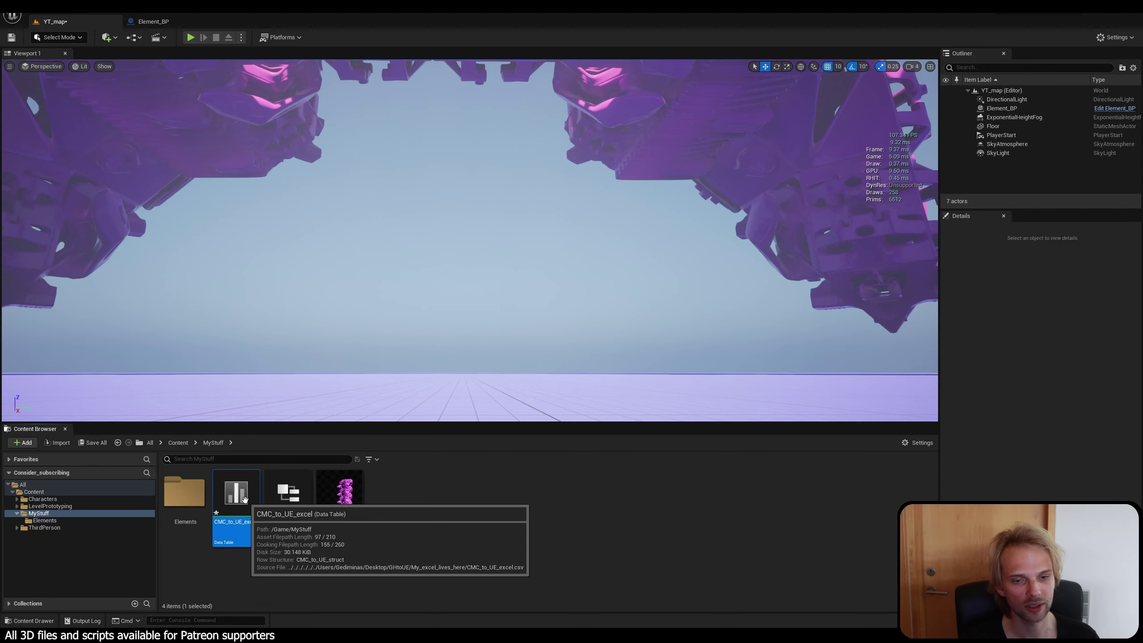
Switch to Unreal Engine, reimport the CMC_to_UE_excel data table and recompile the Element_BP blueprint.
right_click(247, 503)
left_click(297, 282)
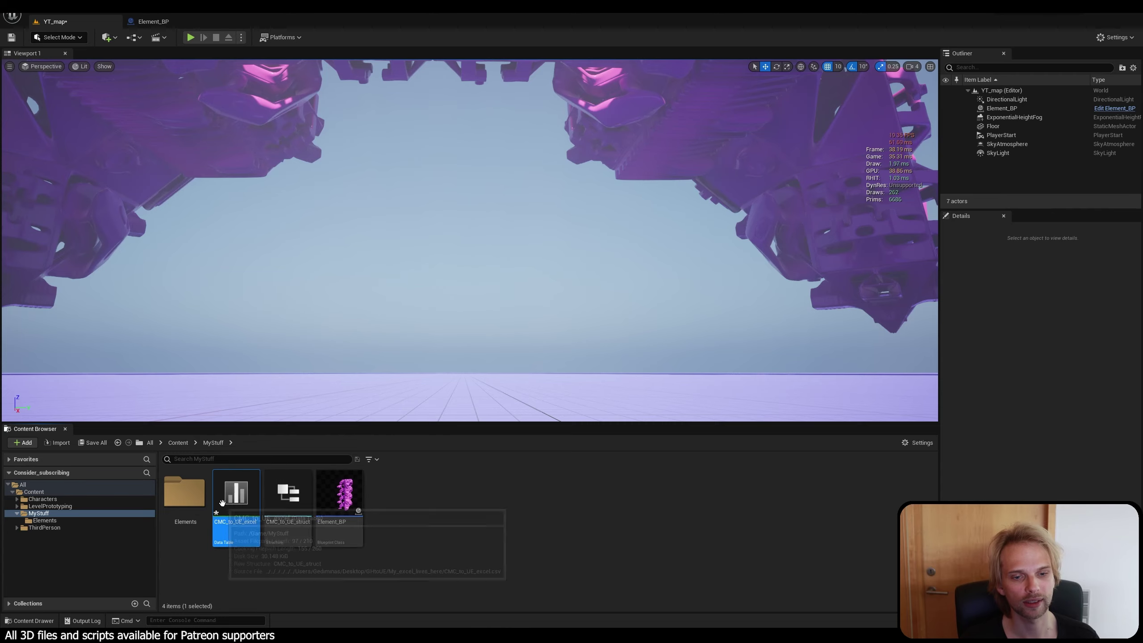
double_click(358, 533)
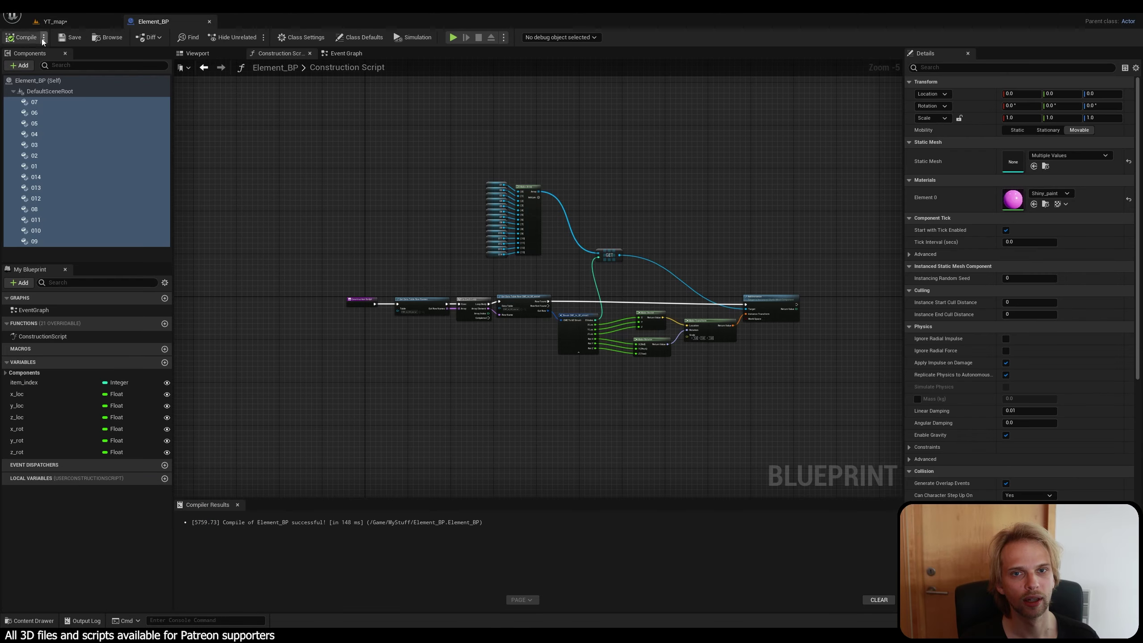
left_click(18, 42)
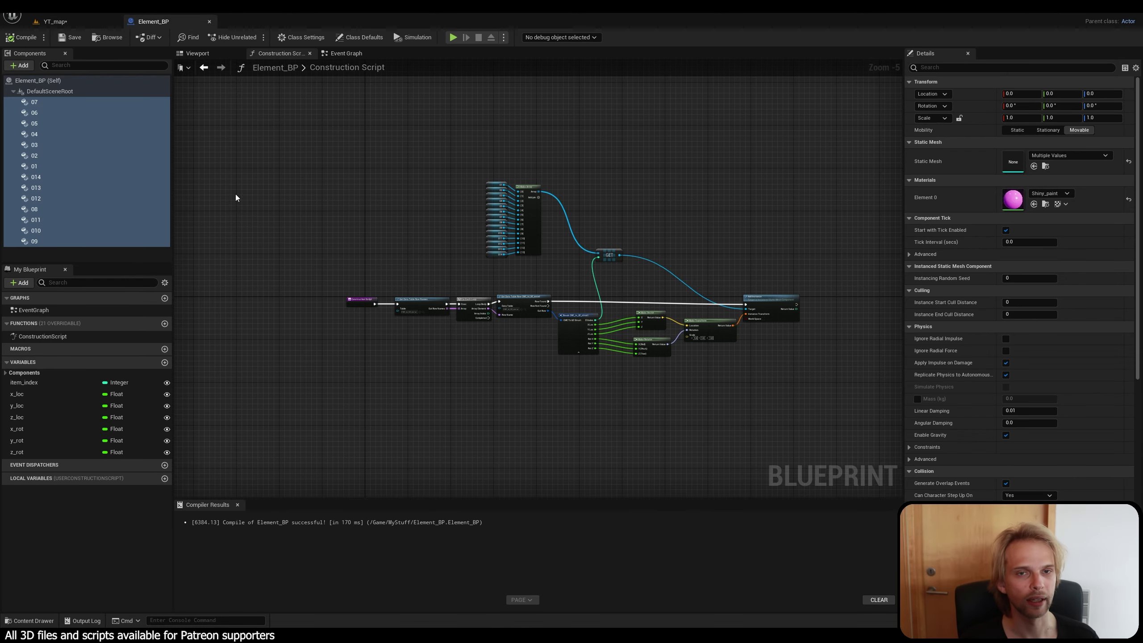
Return to the YT_map level and examine the block torus from several viewpoints, adjusting the viewport camera as needed.
left_click(71, 18)
right_click_drag(469, 239, 446, 90)
left_click(912, 66)
right_click_drag(709, 238, 708, 238)
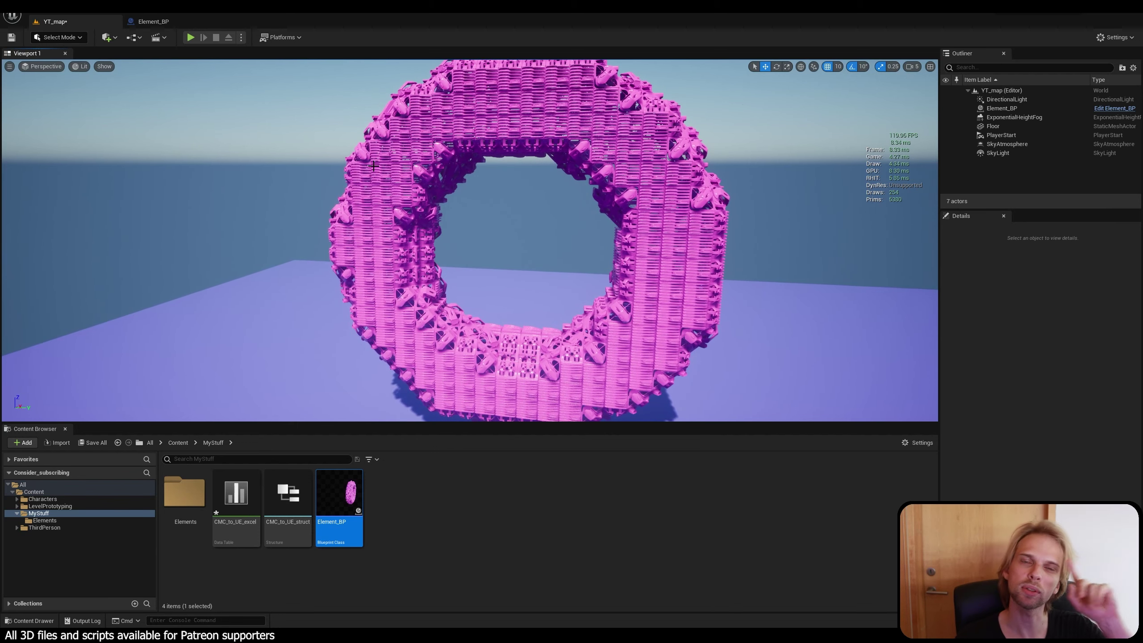
right_click_drag(467, 160, 467, 160)
right_click_drag(566, 190, 566, 190)
key("w")
right_click_drag(679, 176, 678, 176)
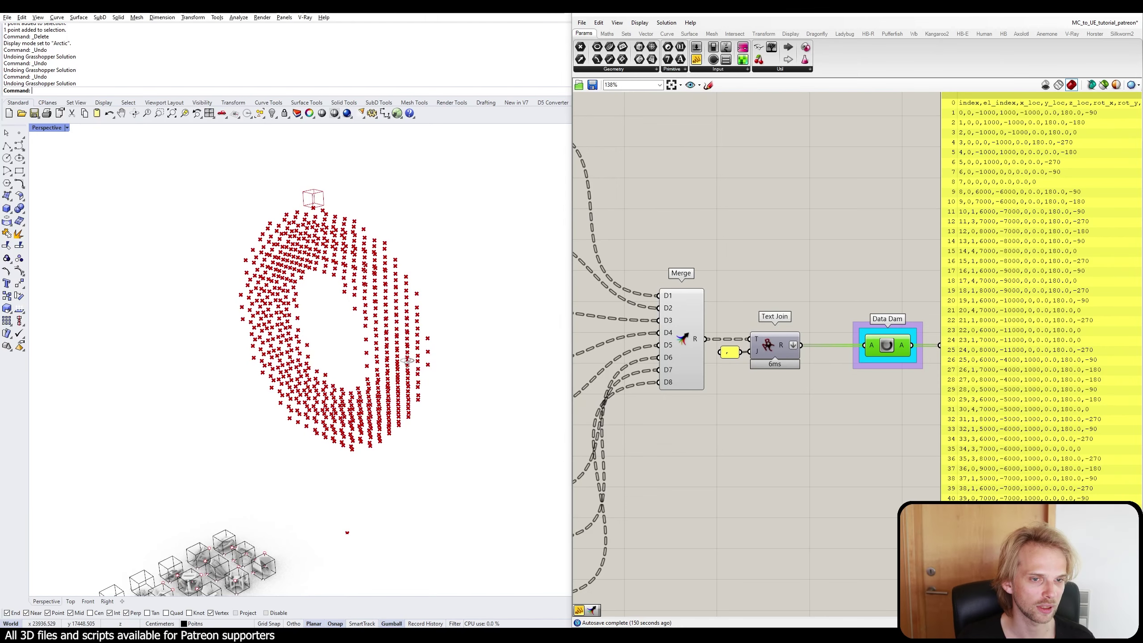
Switch back to Rhino and Grasshopper, and examine the torus point grid and the components generating it up to Merge.
right_click_drag(344, 531, 276, 306)
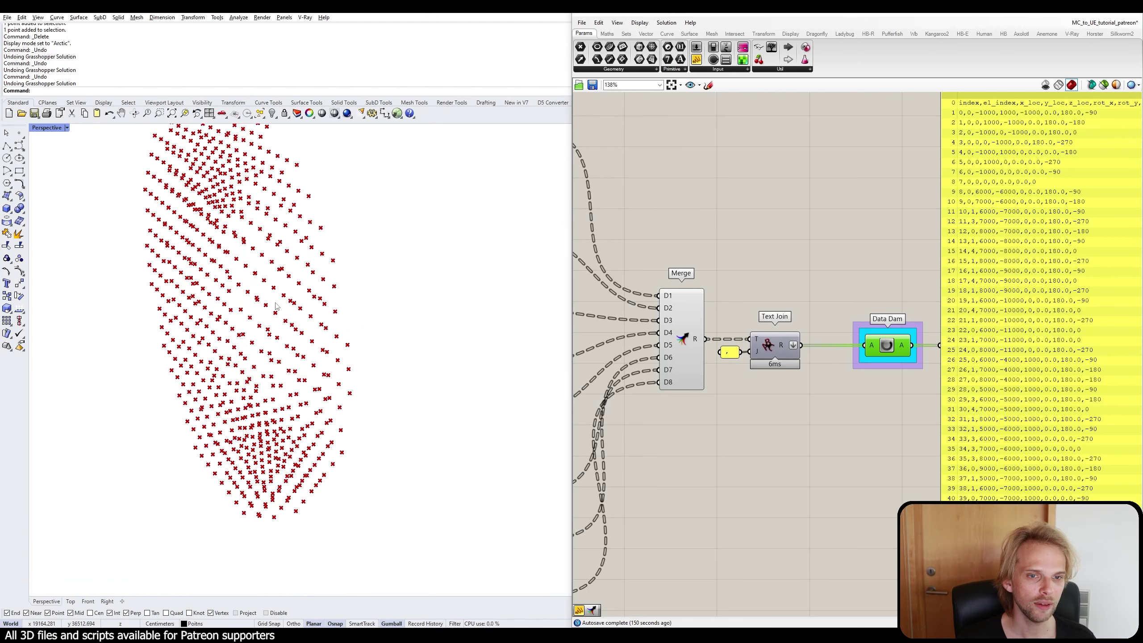
scroll(270, 300, "up", 2)
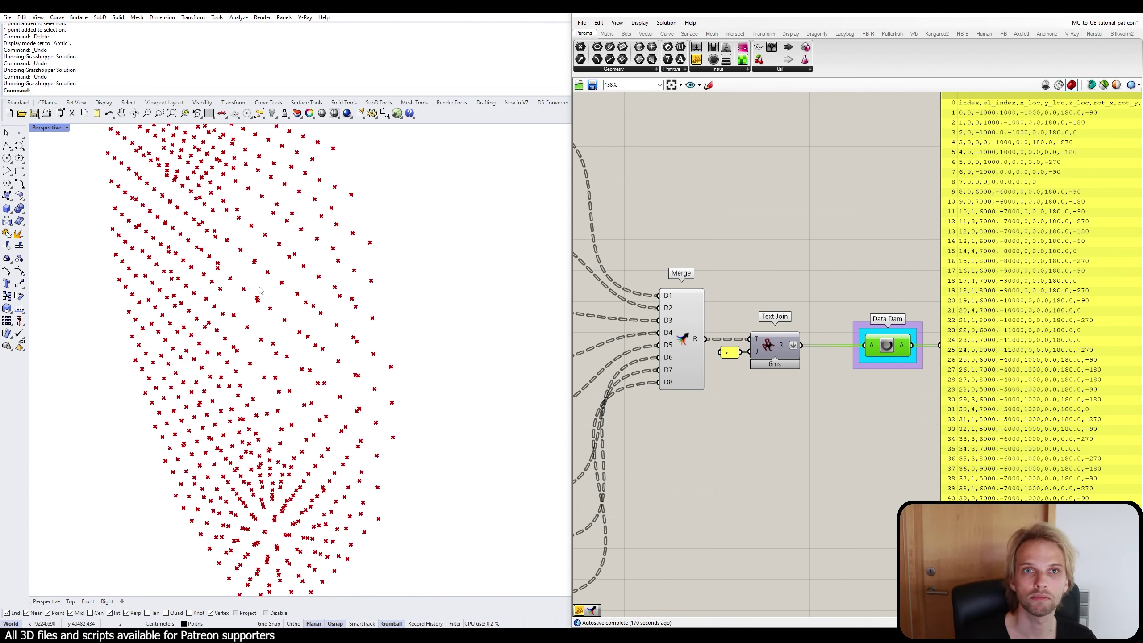
scroll(179, 229, "down", 6)
right_click_drag(180, 230, 309, 295)
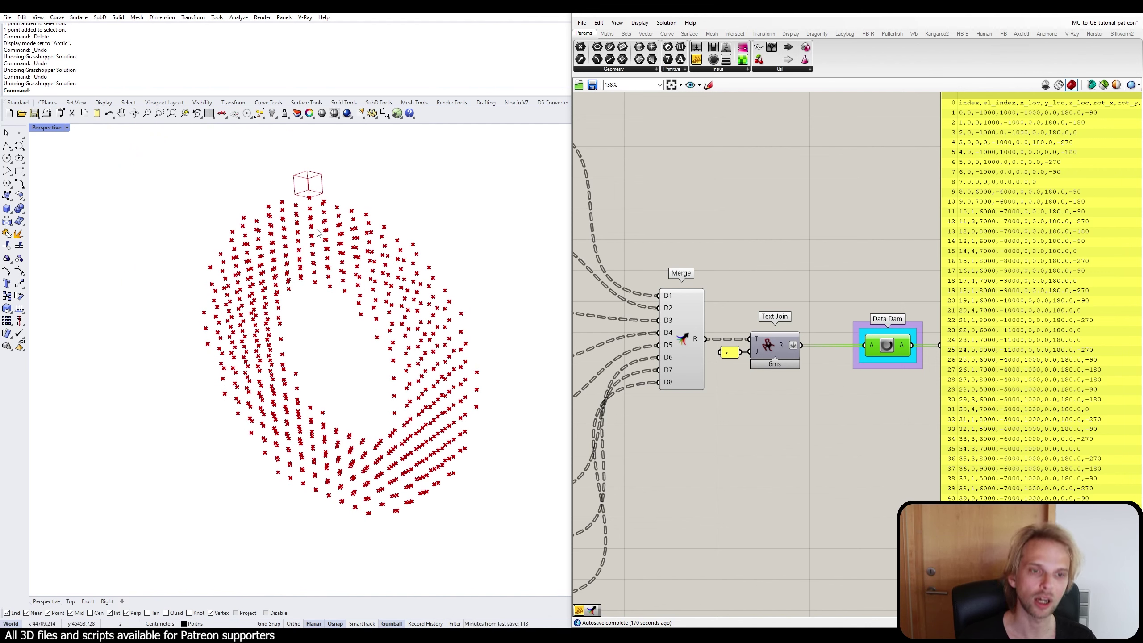
scroll(316, 353, "up", 3)
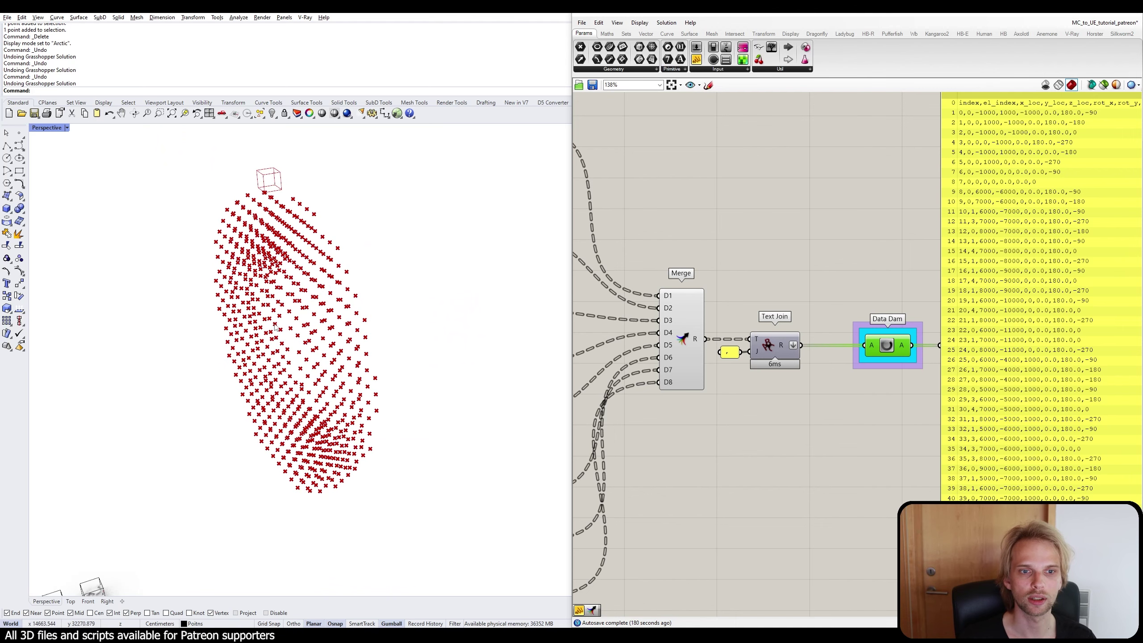
scroll(736, 213, "down", 10)
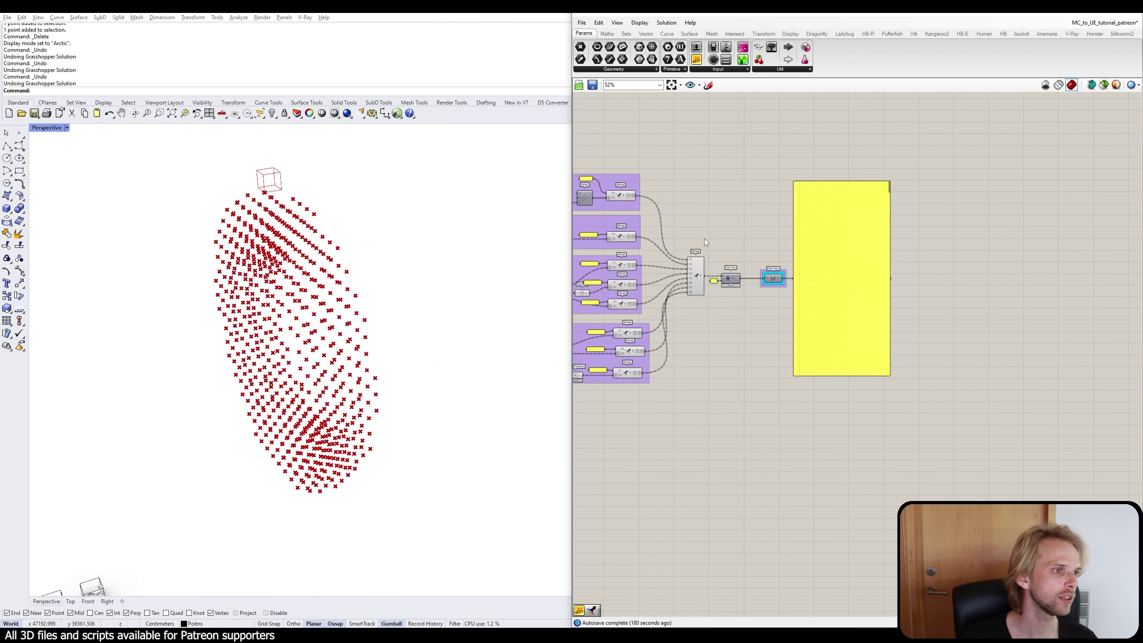
scroll(792, 273, "up", 5)
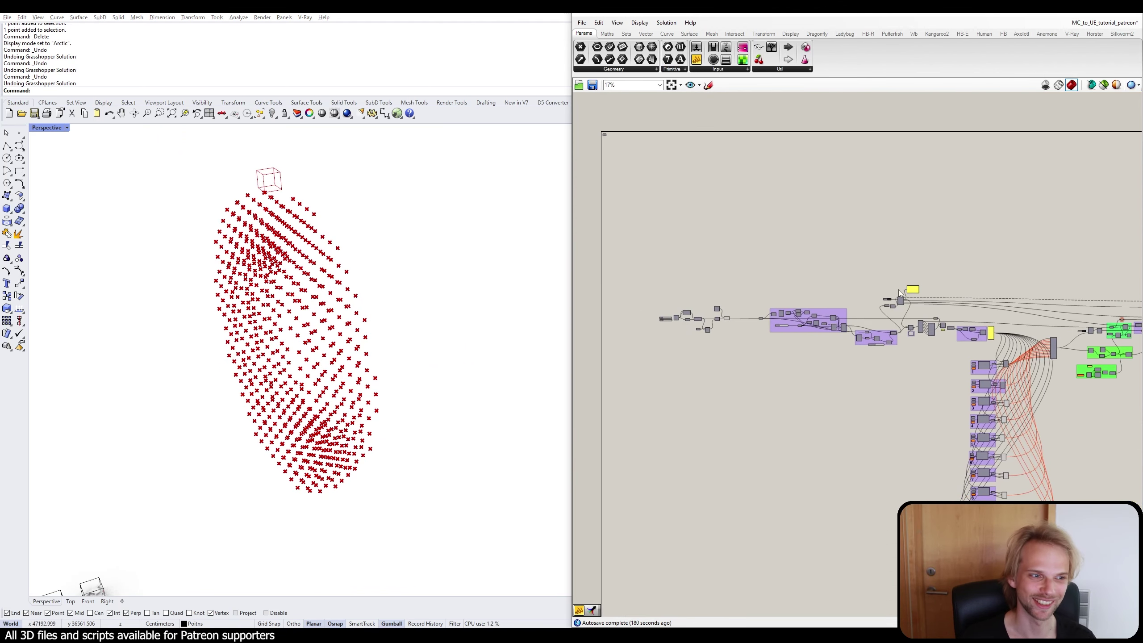
left_click_drag(912, 352, 720, 231)
scroll(896, 300, "up", 3)
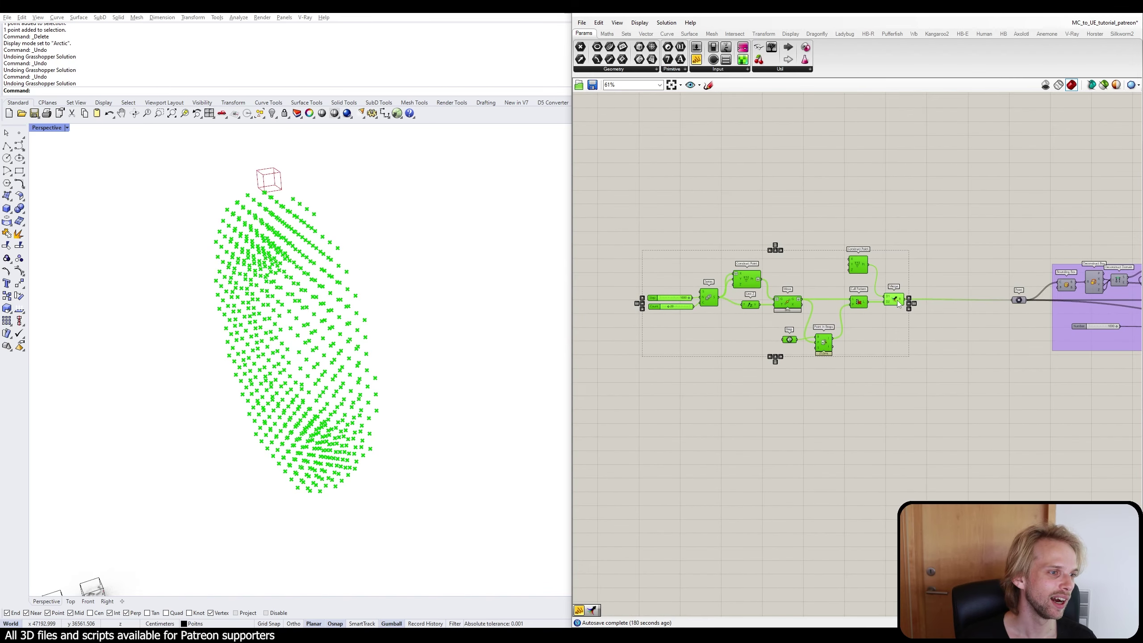
left_click(965, 335)
scroll(968, 297, "up", 3)
left_click(980, 246)
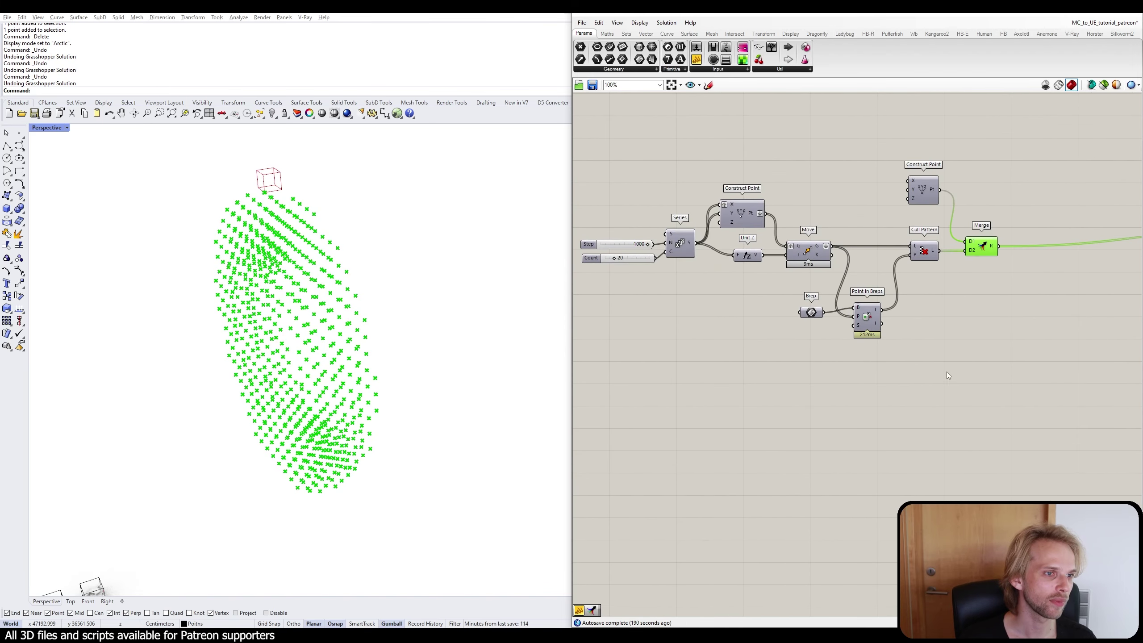
left_click(746, 329)
Disconnect Merge's result R from the Point parameter that feeds the Bounding Box group.
scroll(927, 295, "down", 2)
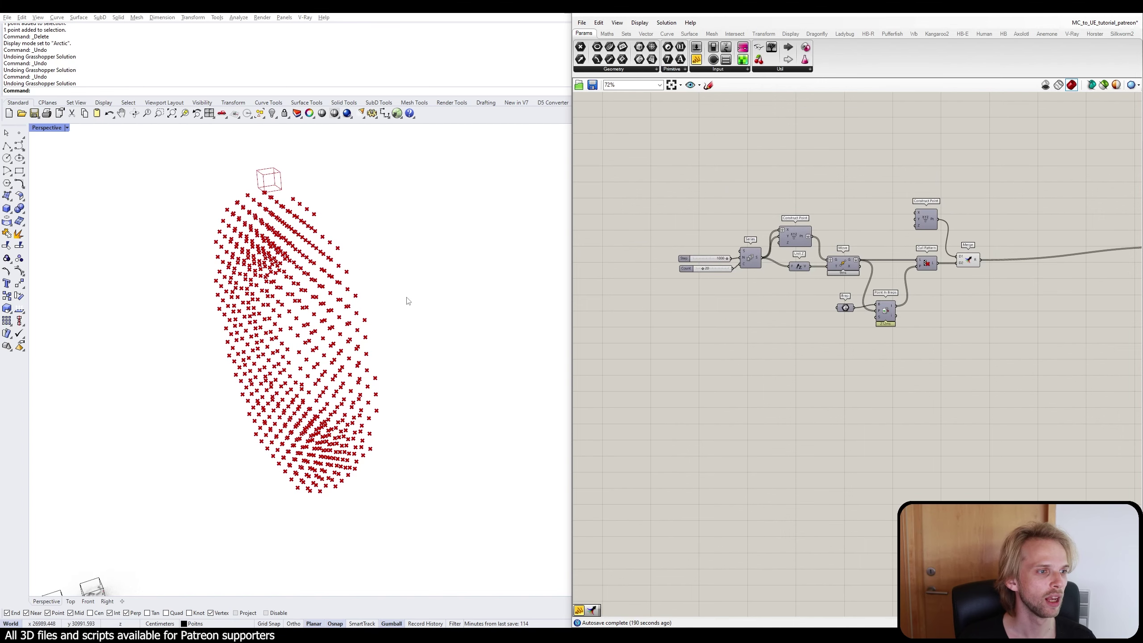
right_click_drag(405, 299, 362, 293)
scroll(815, 228, "down", 3)
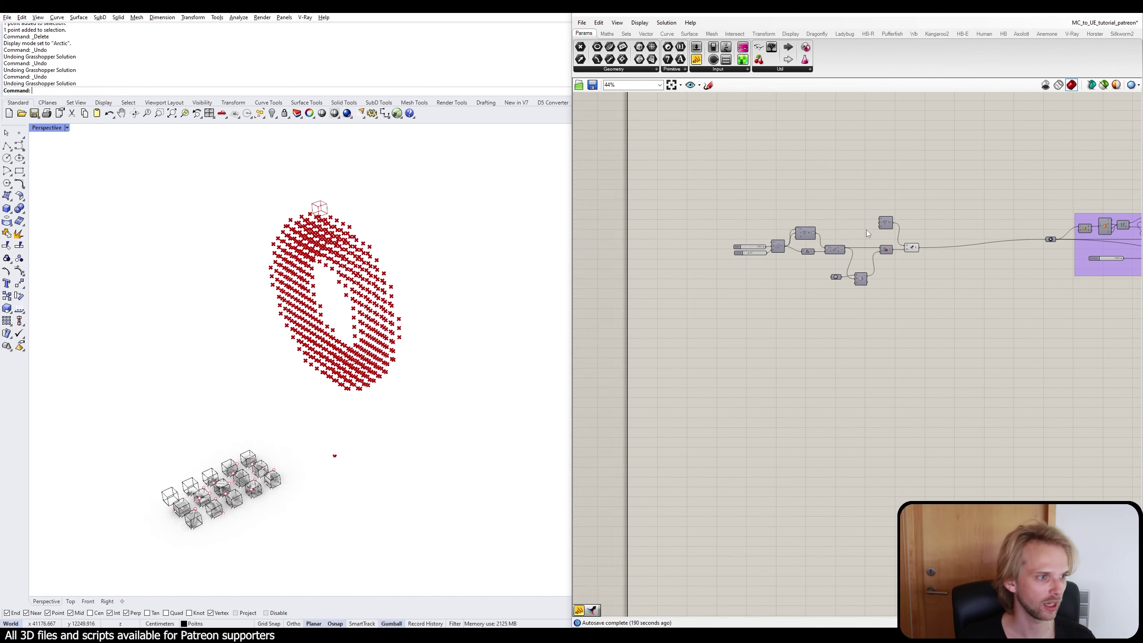
right_click_drag(1069, 220, 995, 229)
scroll(997, 229, "up", 4)
left_click_drag(950, 268, 708, 284, "ctrl")
Set the Perspective viewport to Shaded display mode and view the torus points together with the source blocks.
left_click(40, 128)
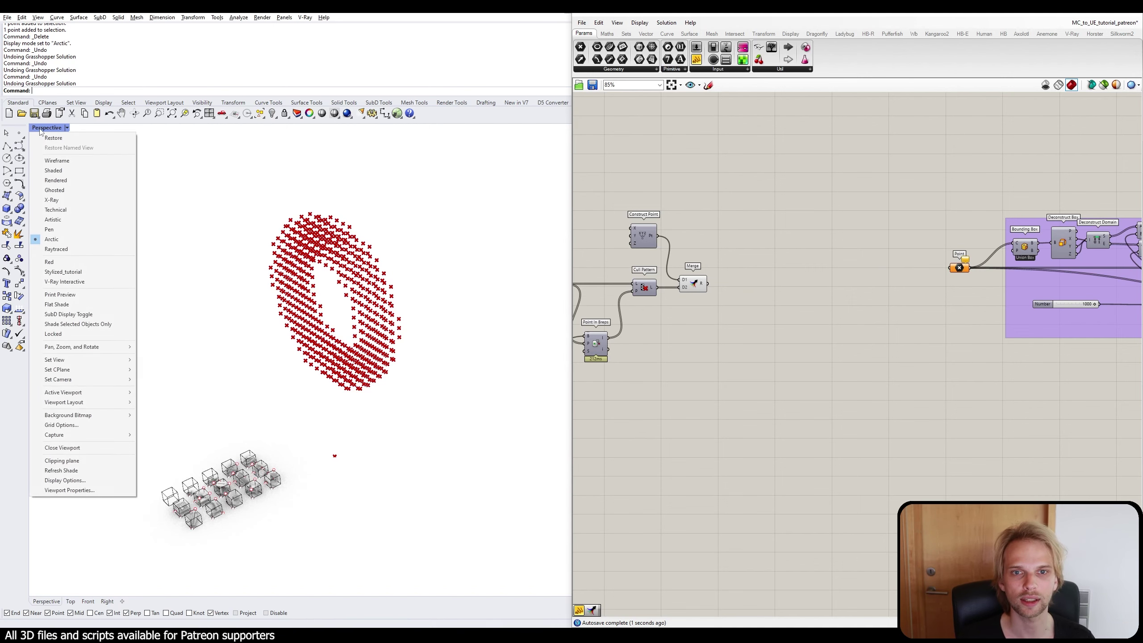
left_click(47, 170)
right_click_drag(422, 247, 386, 224)
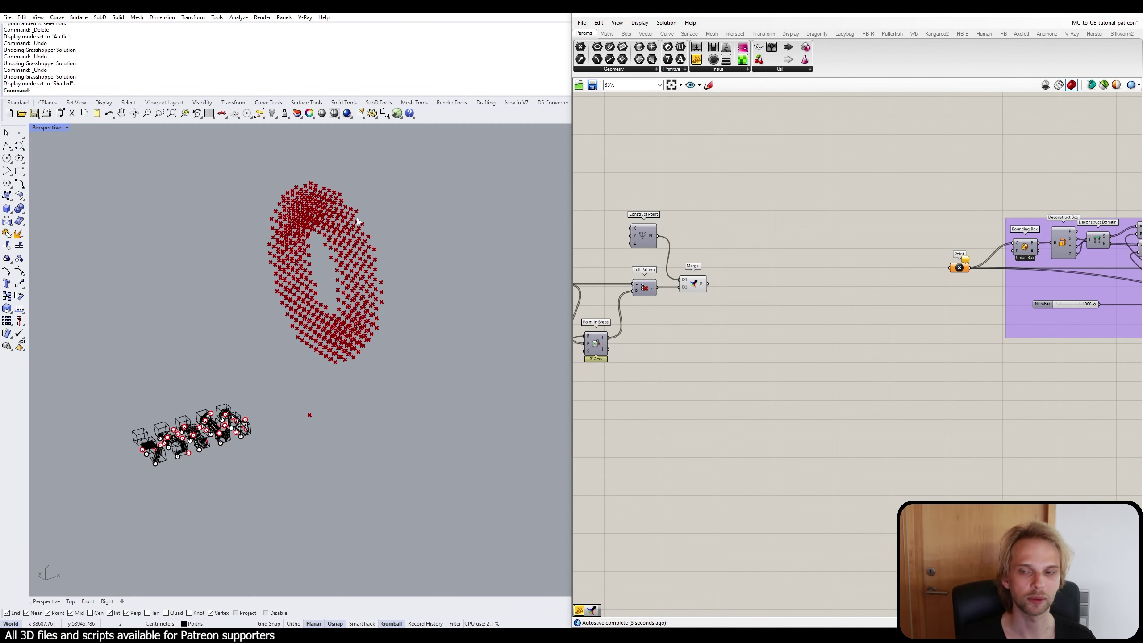
right_click_drag(384, 152, 258, 190, "shift")
scroll(184, 277, "up", 2)
right_click_drag(189, 281, 218, 300)
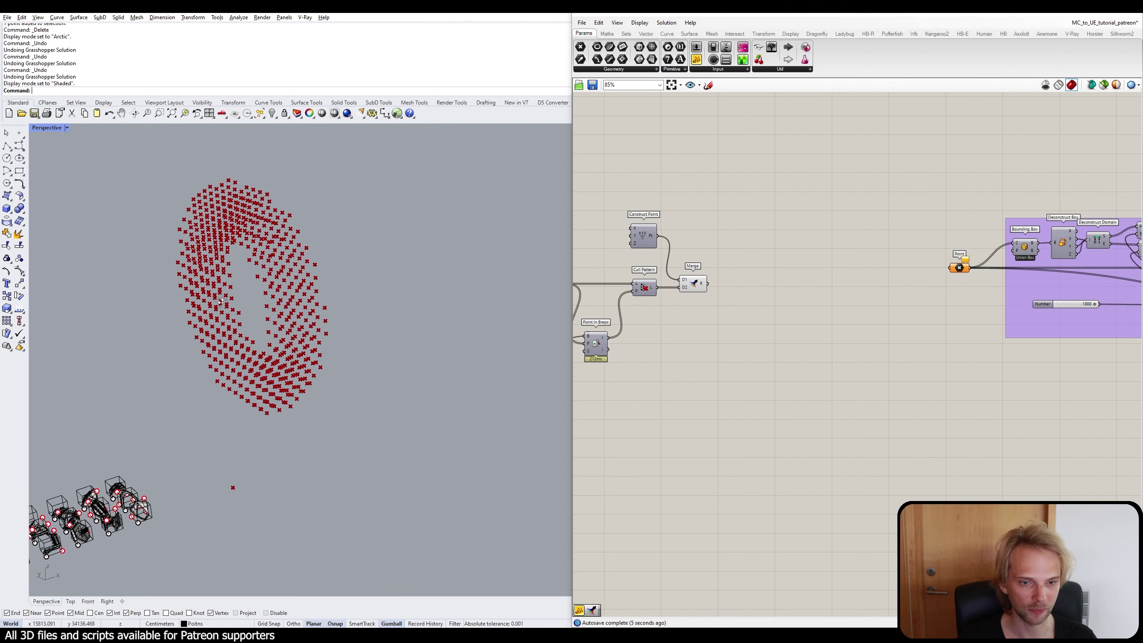
Set the Count slider feeding the Series component to 30.
scroll(732, 328, "down", 3)
scroll(805, 316, "up", 8)
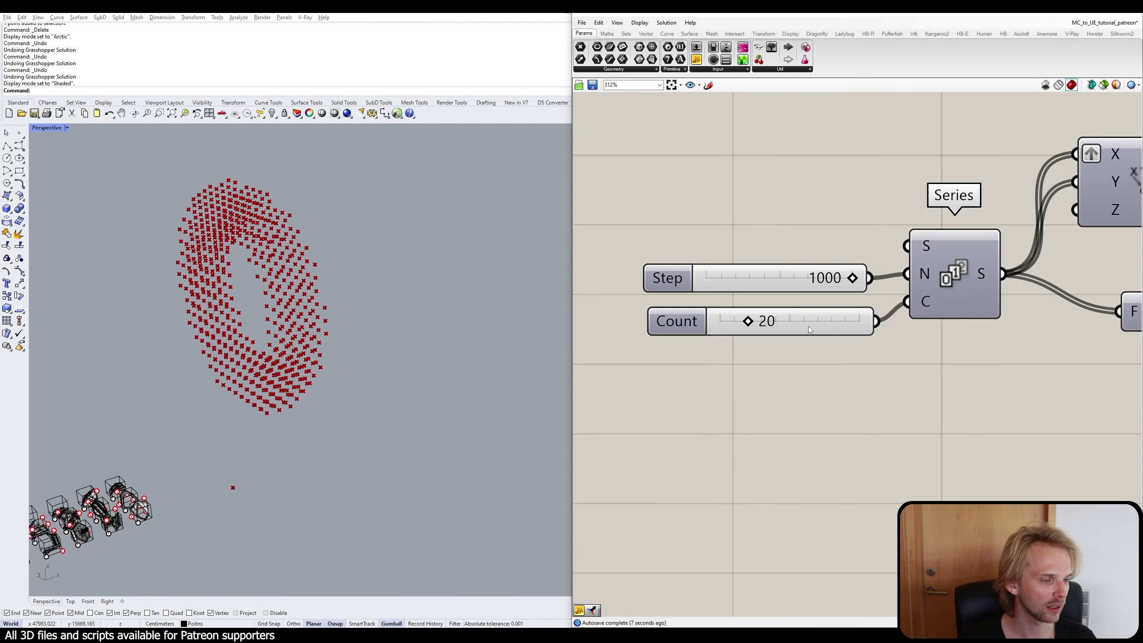
double_click(808, 326)
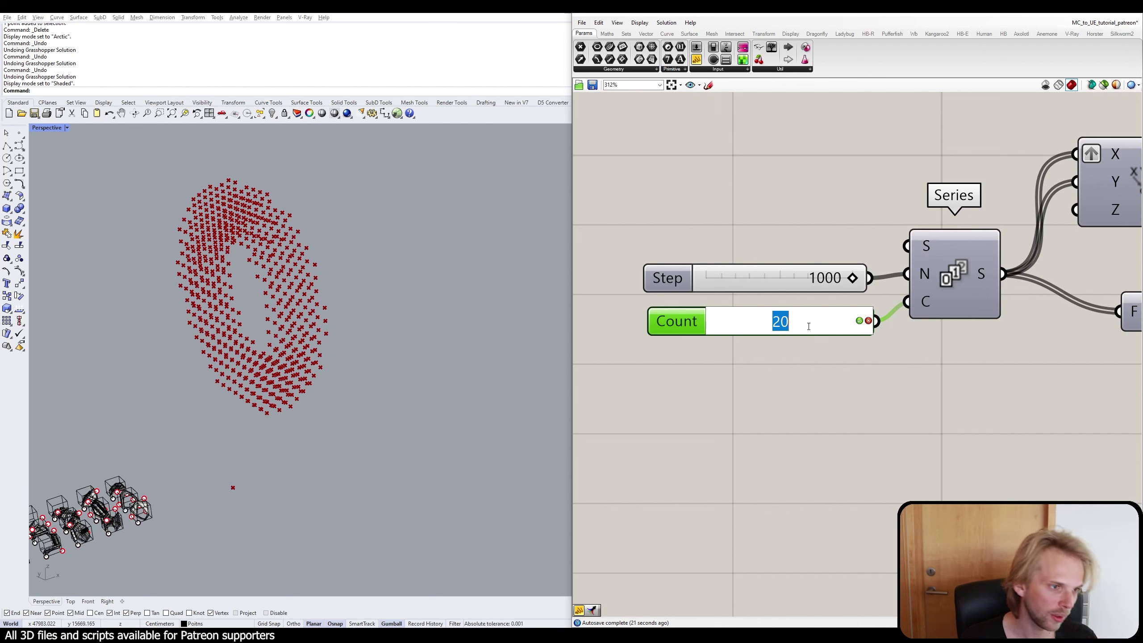
type("30")
key("Return")
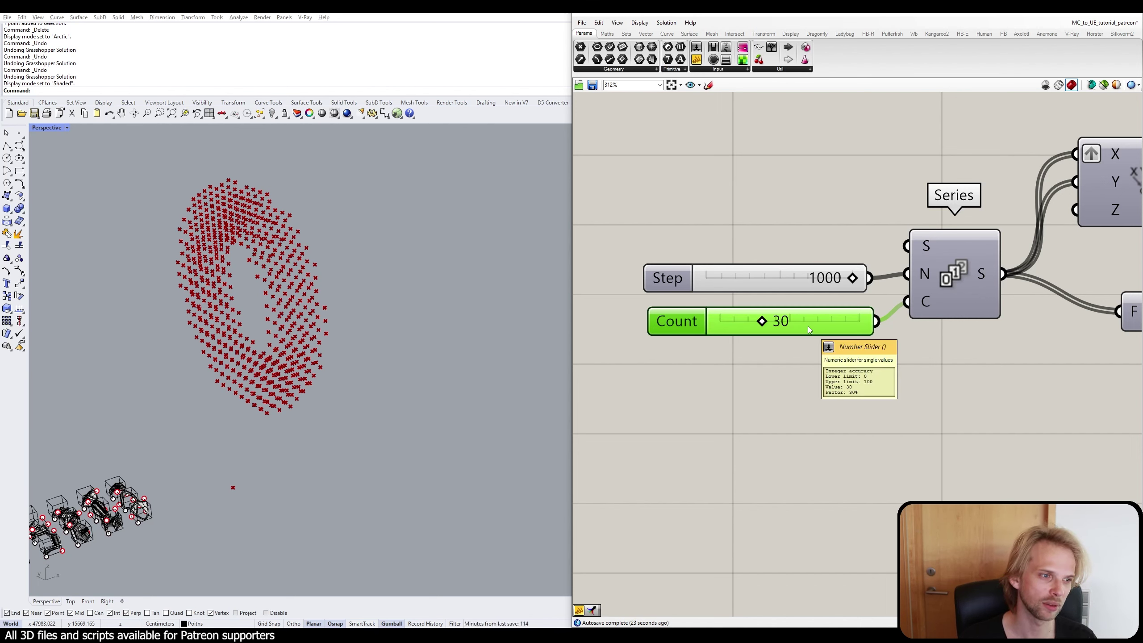
Unhide the torus with the ShowSelected command.
scroll(807, 326, "down", 4)
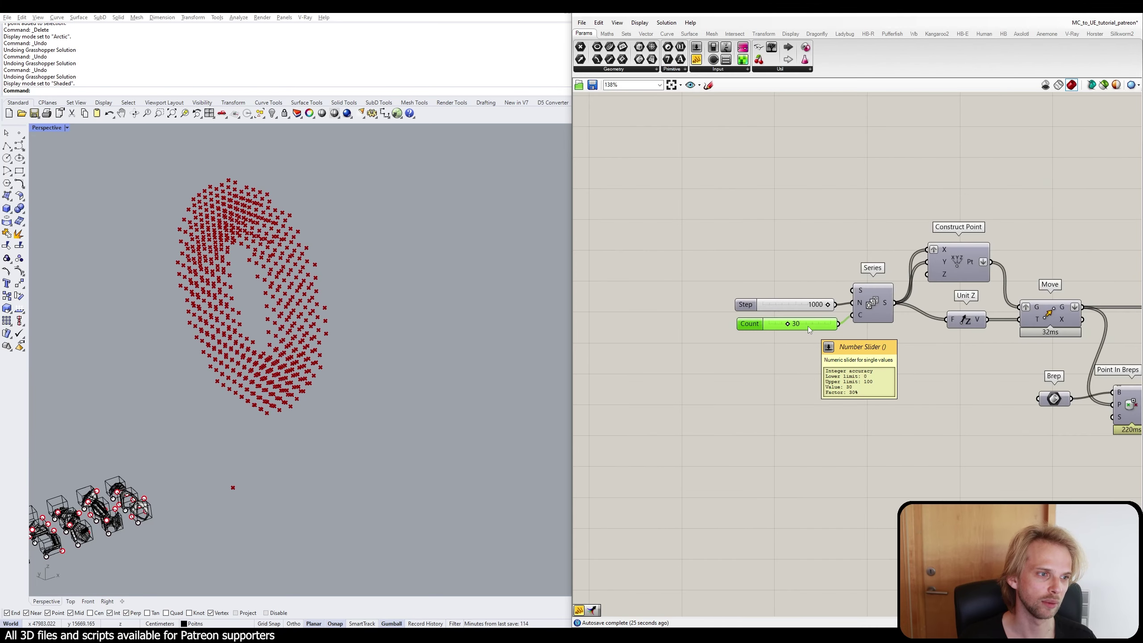
right_click_drag(387, 295, 399, 308)
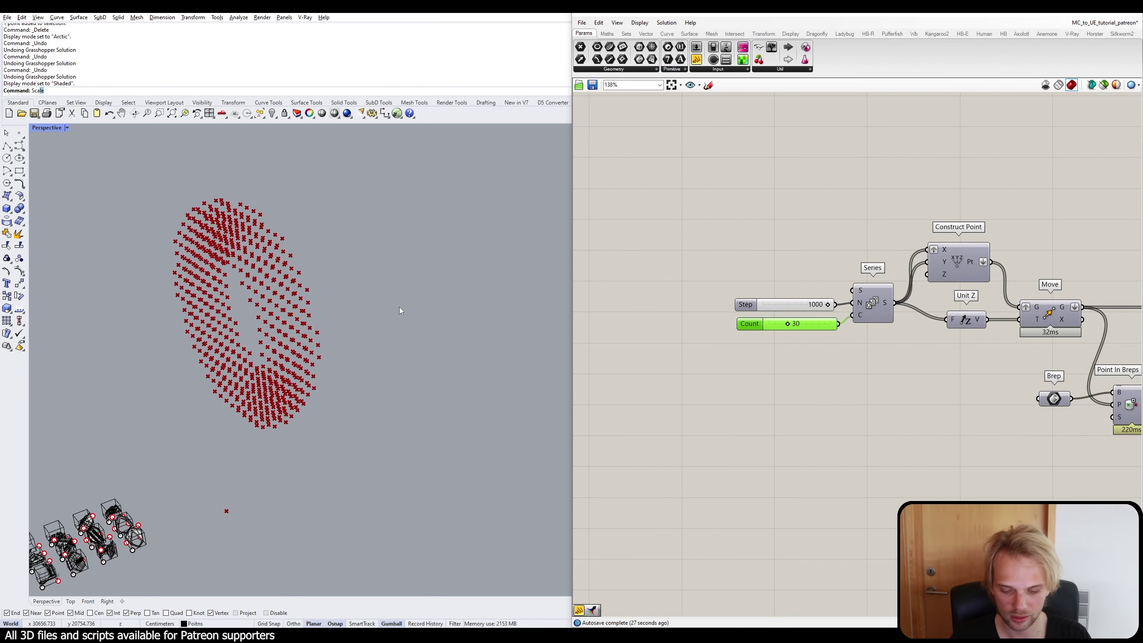
type("Sc")
key("Escape")
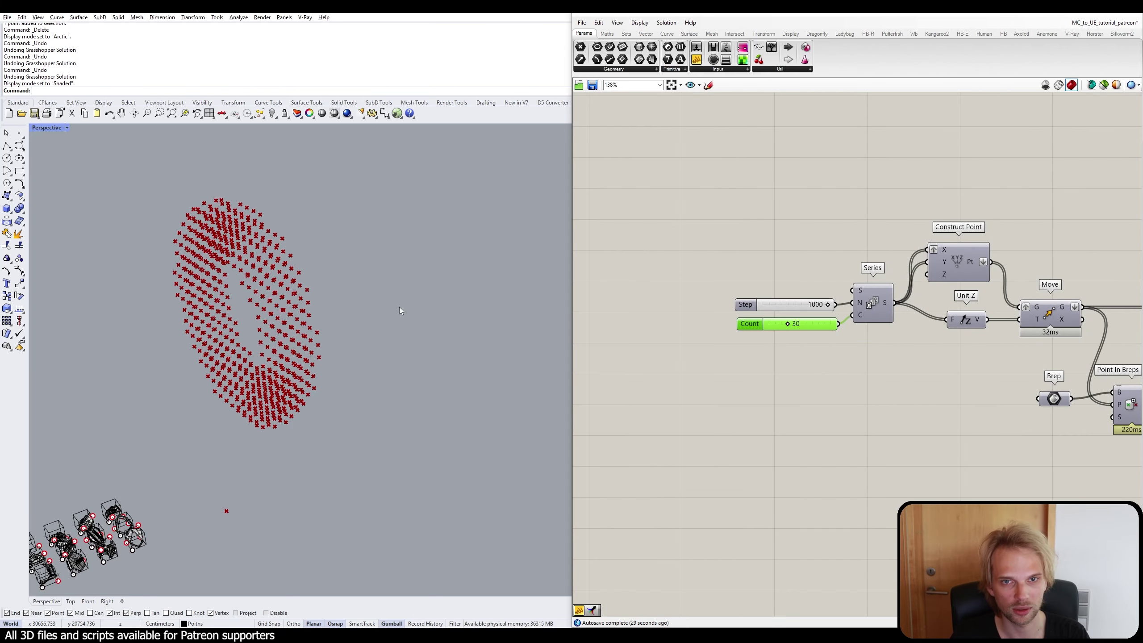
type("ShowSelected")
key("Return")
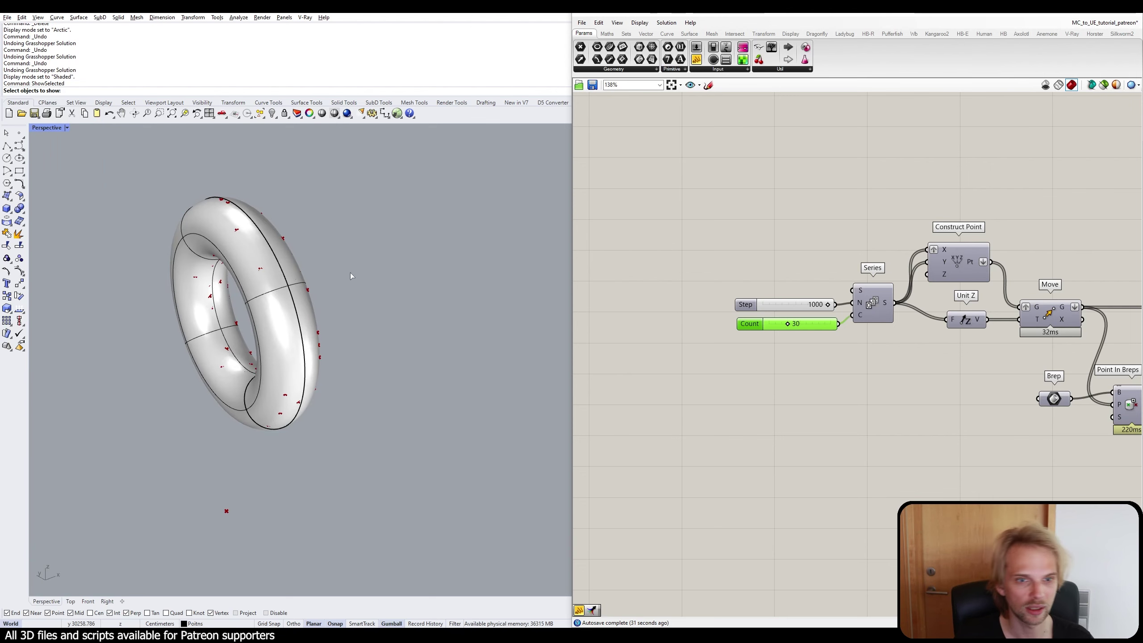
left_click(297, 290)
key("Return")
Enable the preview of the Move component and view its full point grid around the torus.
scroll(922, 329, "down", 3)
right_click_drag(980, 325, 729, 266)
scroll(751, 265, "up", 2)
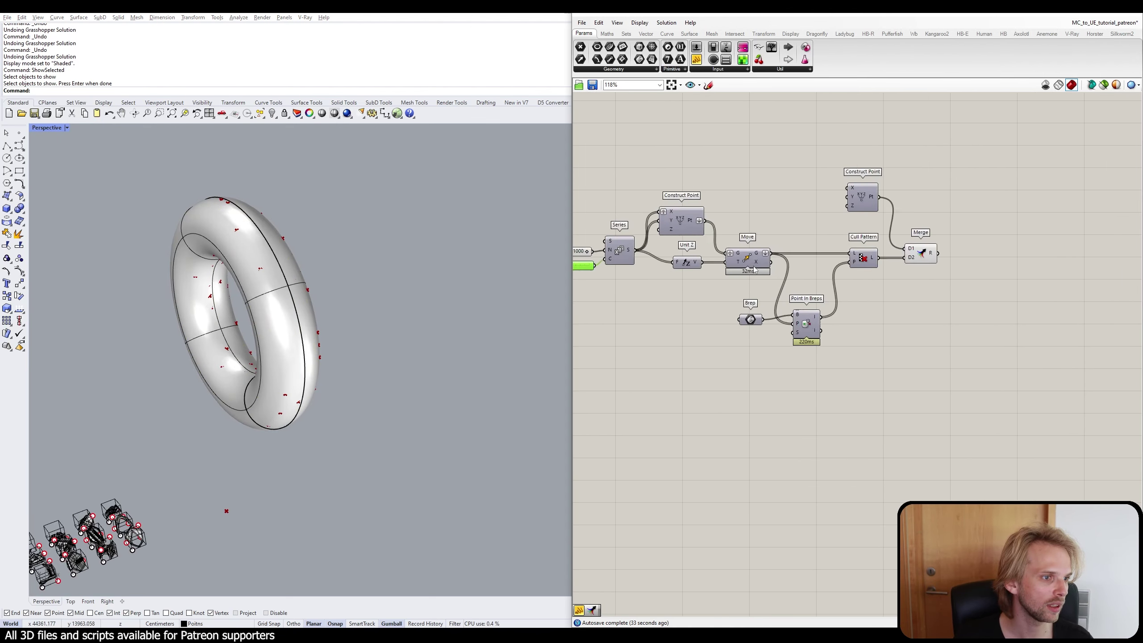
left_click(745, 258)
middle_click(746, 258)
left_click(761, 242)
left_click(809, 207)
right_click_drag(288, 216, 184, 311)
left_click(183, 312)
key("Escape")
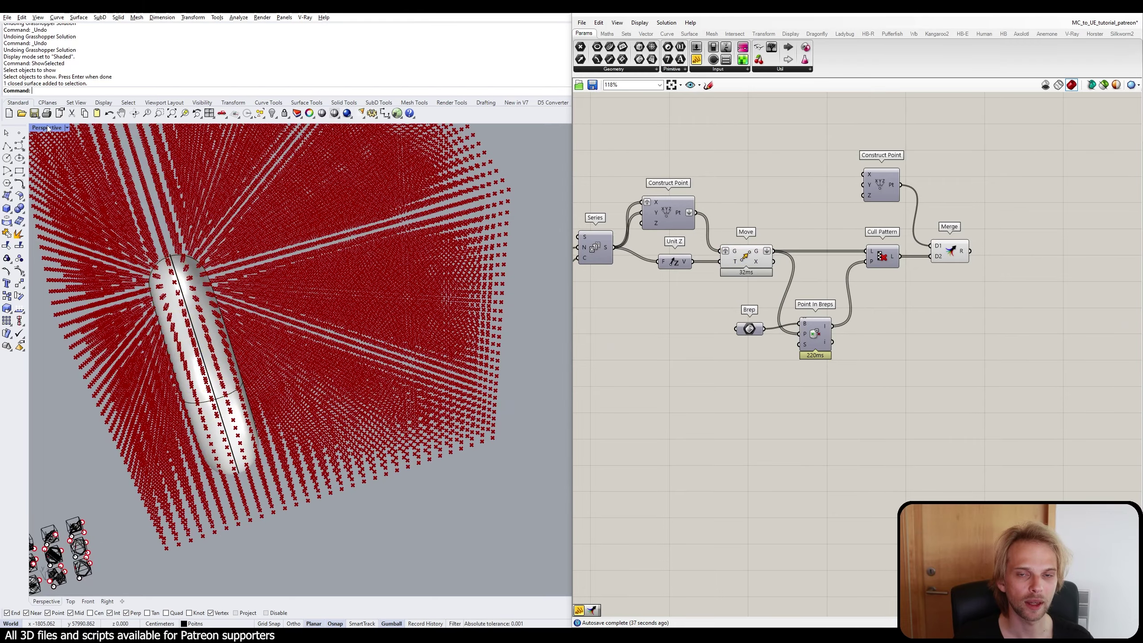
In the Top view, scale the torus up uniformly in 3D and move it to the middle of the point grid.
double_click(48, 128)
double_click(41, 126)
scroll(180, 392, "down", 3)
left_click(193, 363)
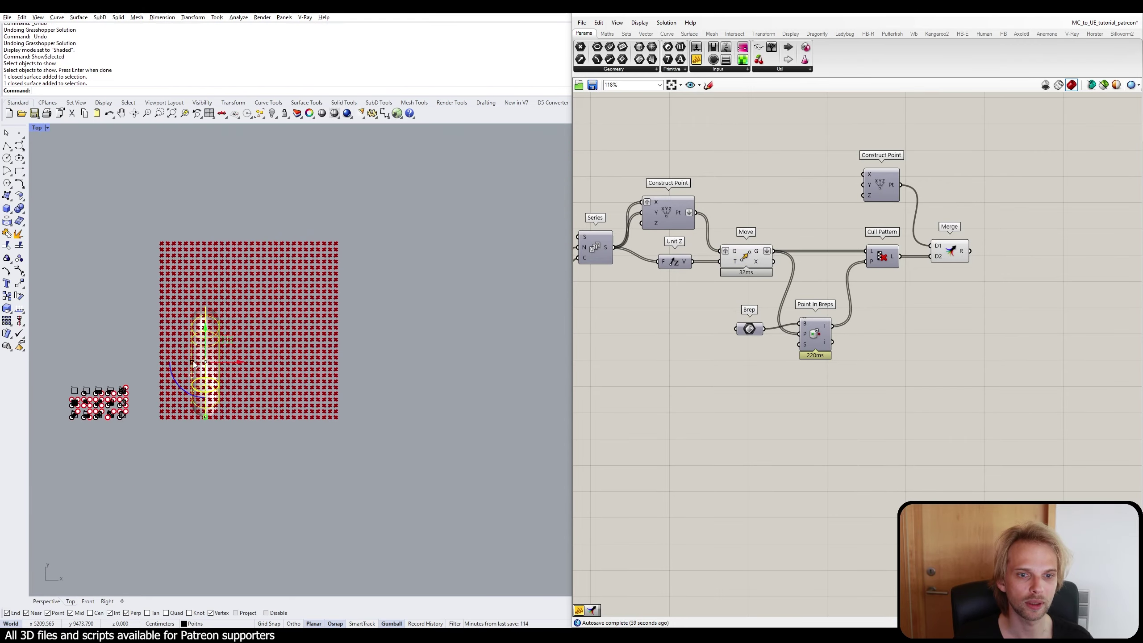
scroll(193, 364, "up", 3)
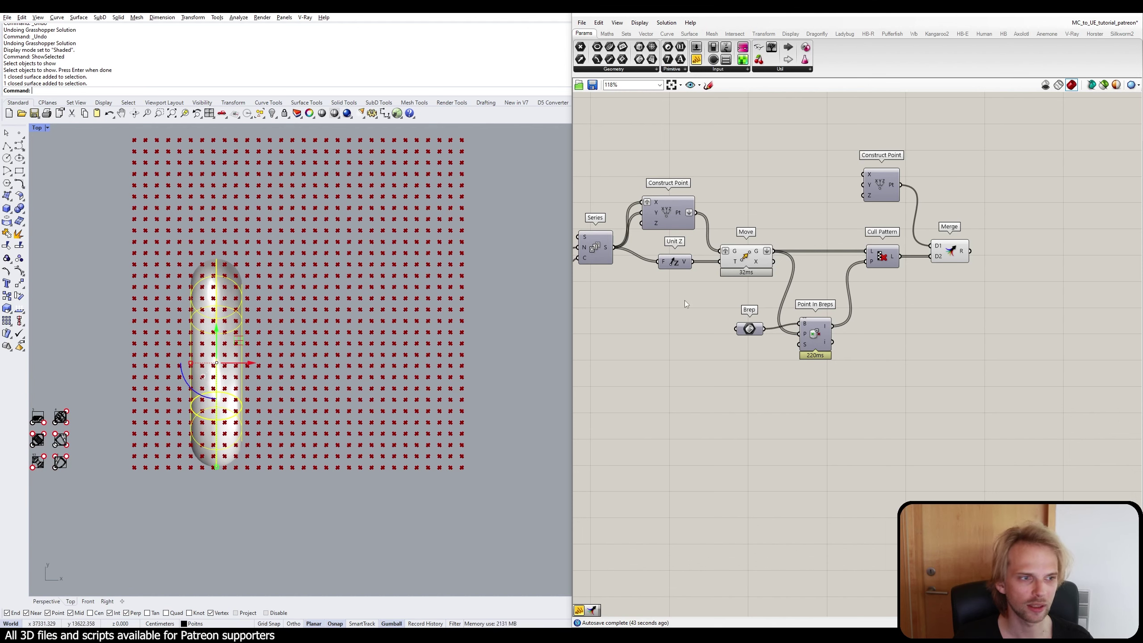
left_click(815, 333)
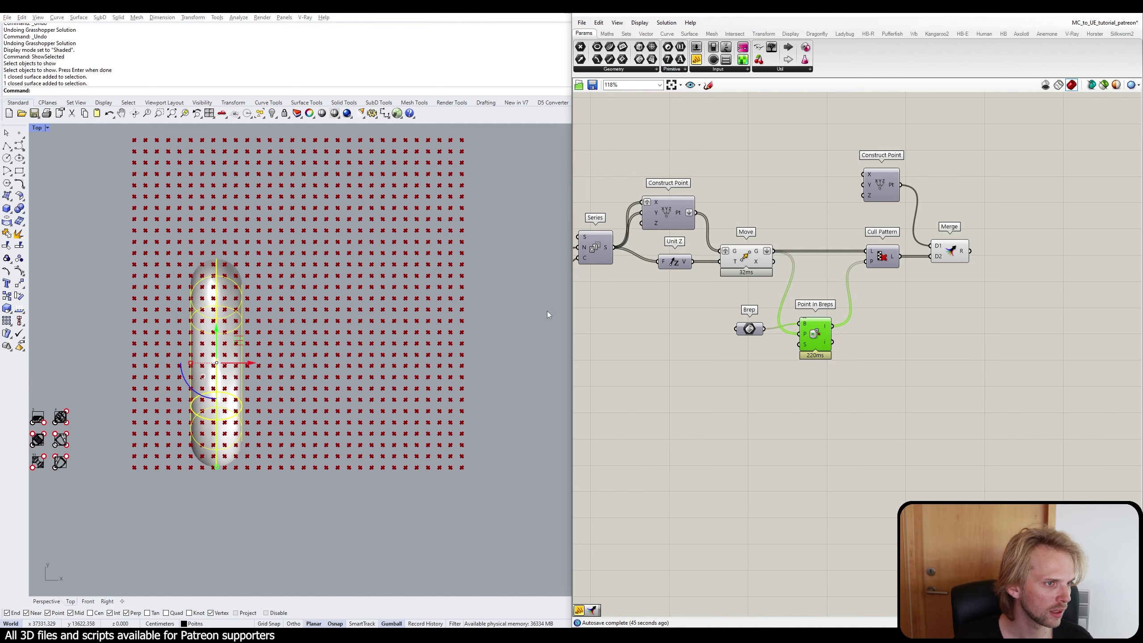
left_click_drag(230, 304, 265, 291)
left_click_drag(333, 290, 327, 291)
left_click_drag(293, 256, 294, 270)
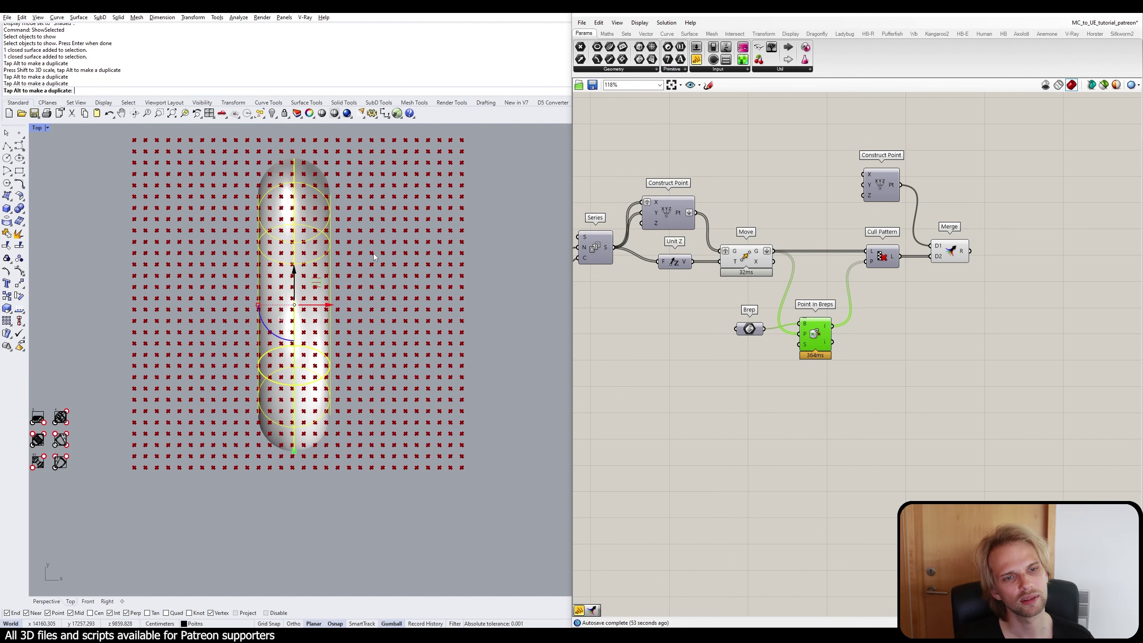
left_click(358, 257)
Set the Count slider feeding the Series component to 50.
scroll(755, 260, "down", 5)
scroll(846, 275, "up", 8)
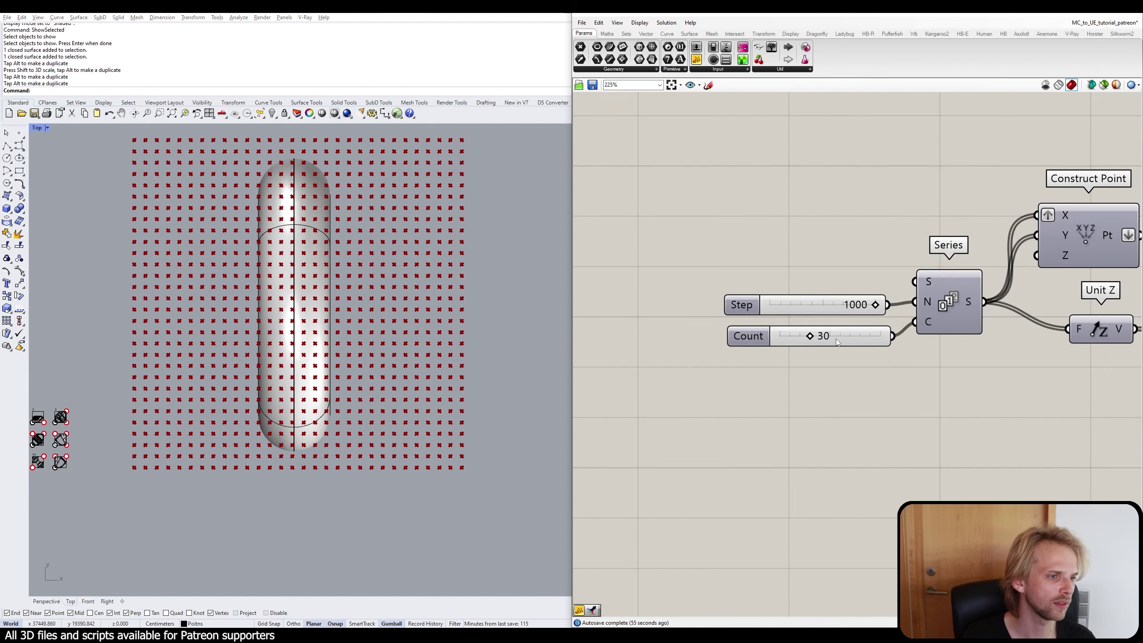
double_click(840, 339)
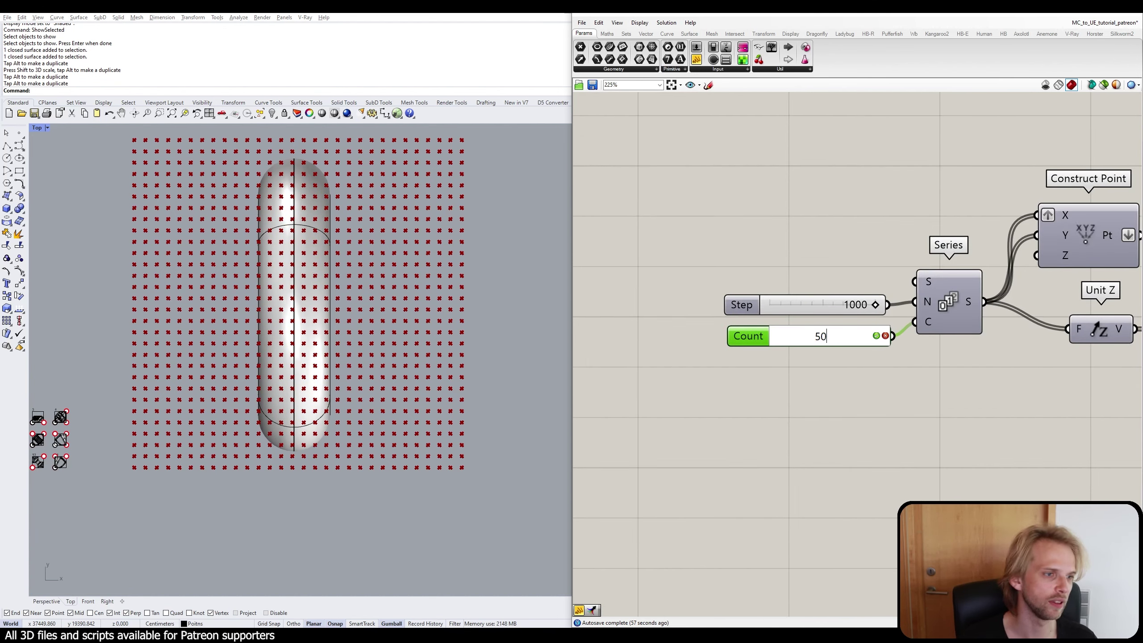
key("Return")
In the Top view, scale the torus up in 3D to span the enlarged grid's length and shift it toward the grid's low-X side.
scroll(287, 388, "down", 5)
left_click(285, 337)
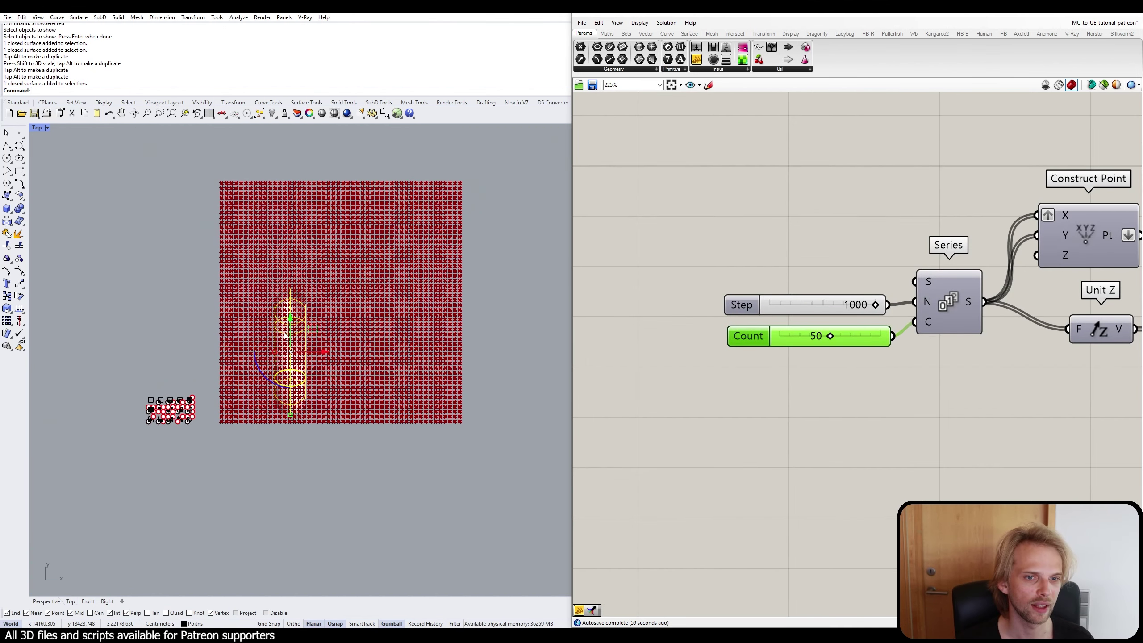
left_click_drag(311, 332, 285, 307)
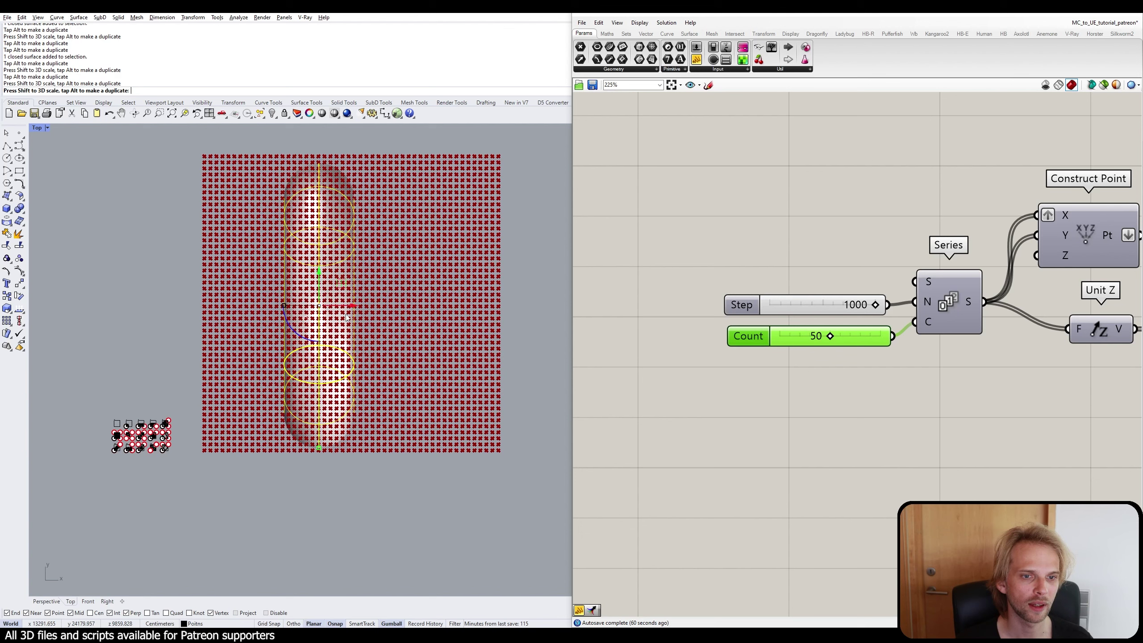
left_click_drag(353, 306, 301, 311)
key("Escape")
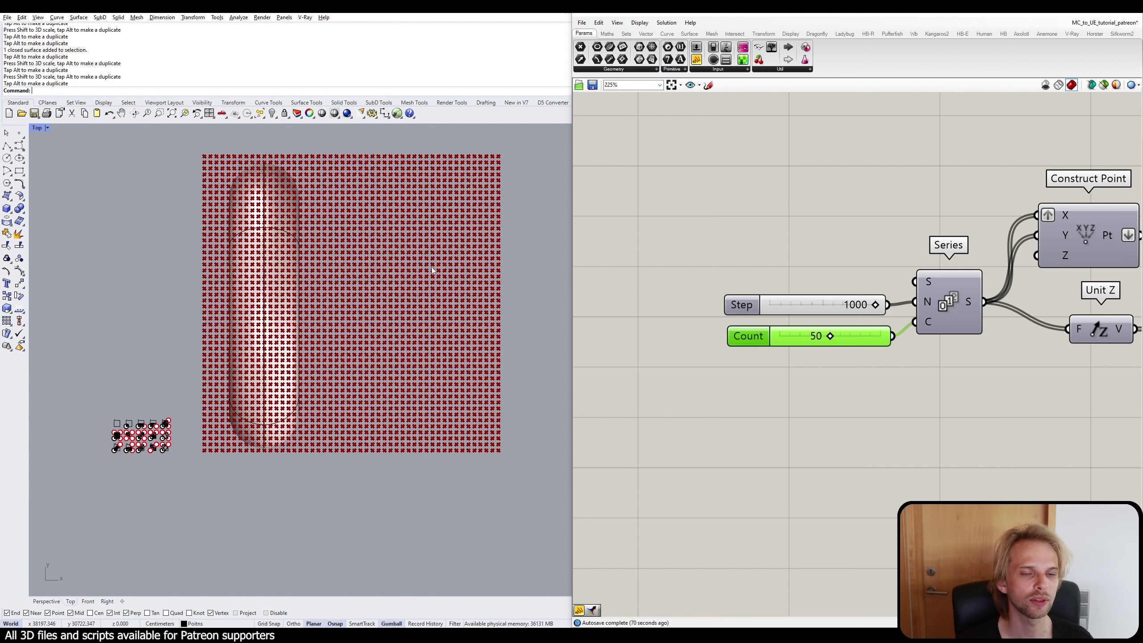
left_click(294, 292)
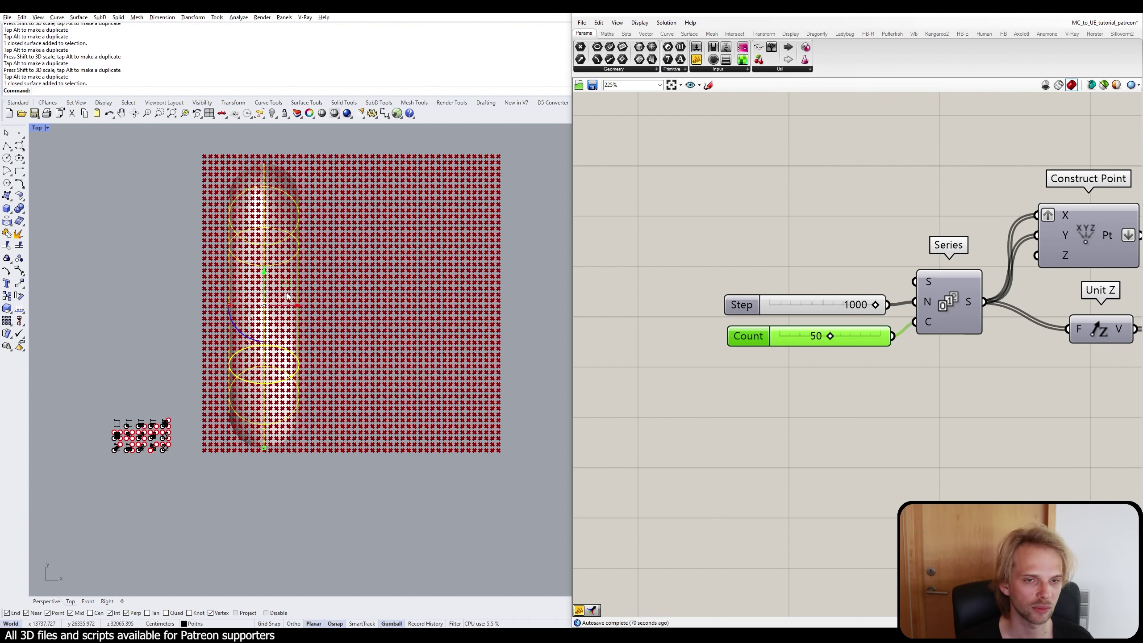
left_click_drag(265, 270, 266, 270)
key("Escape")
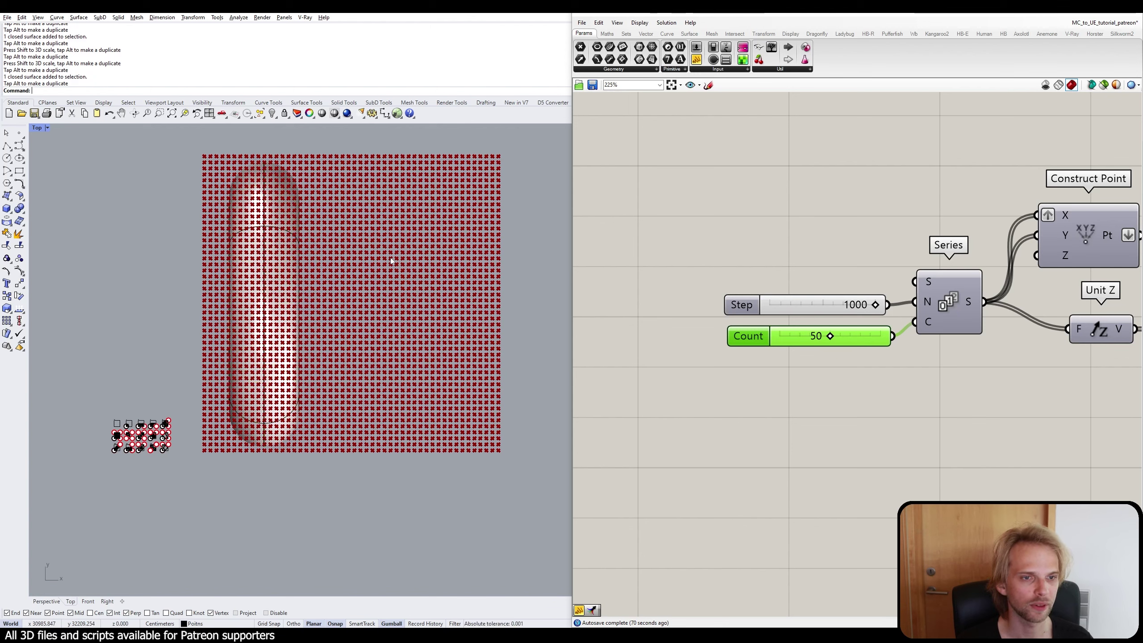
left_click(883, 276)
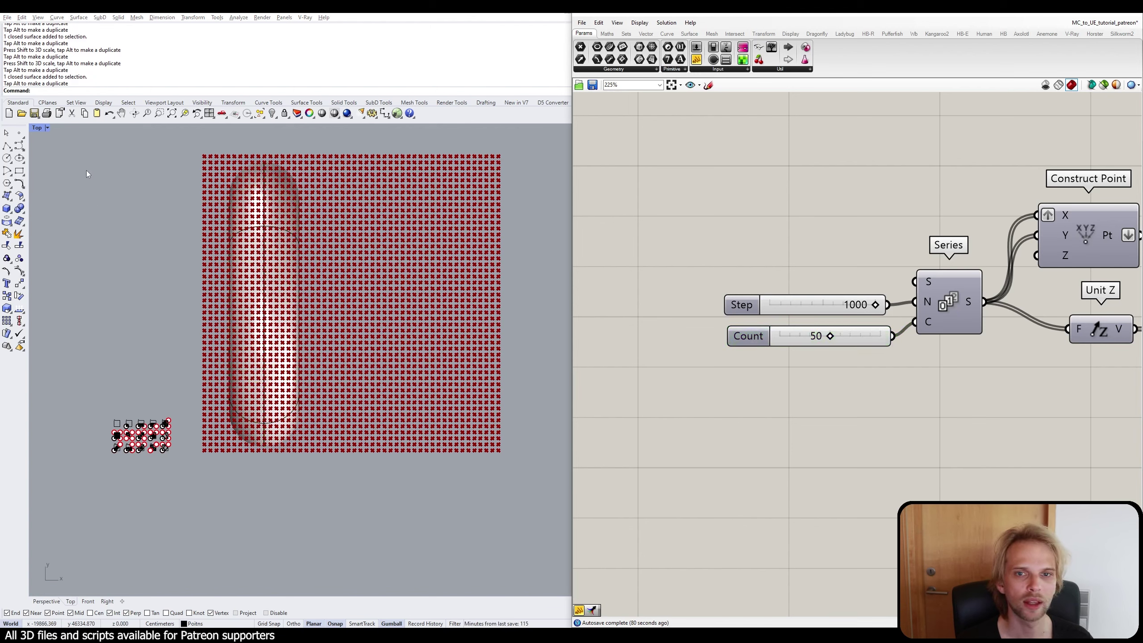
Return to the Perspective view and turn off the preview of the Move component.
double_click(38, 129)
double_click(462, 132)
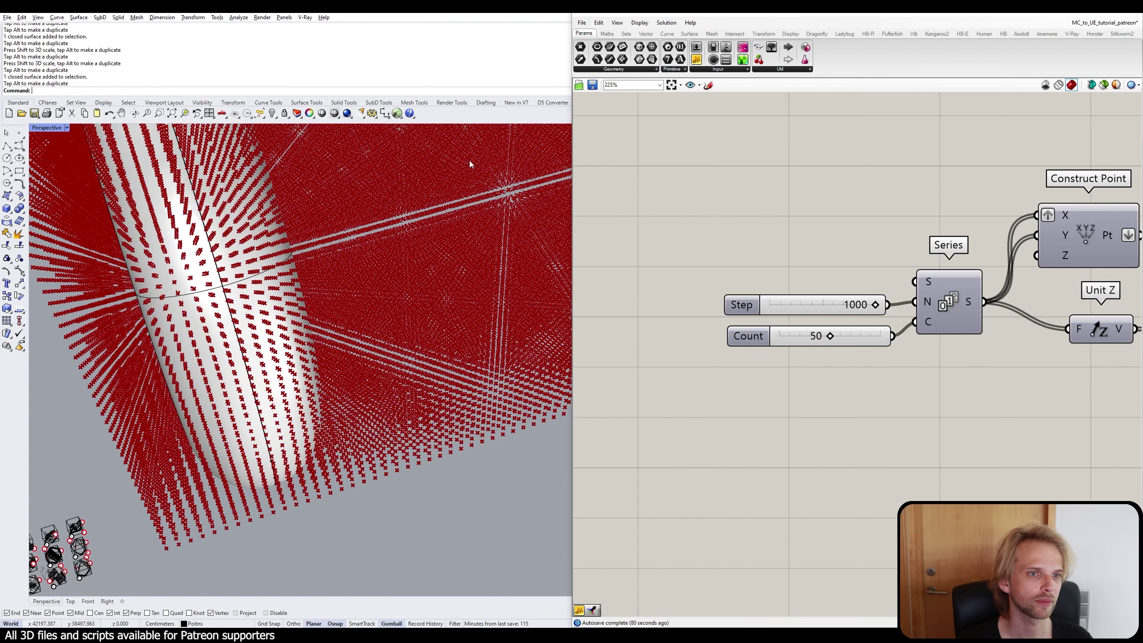
scroll(810, 302, "down", 5)
left_click(799, 299)
middle_click(800, 298)
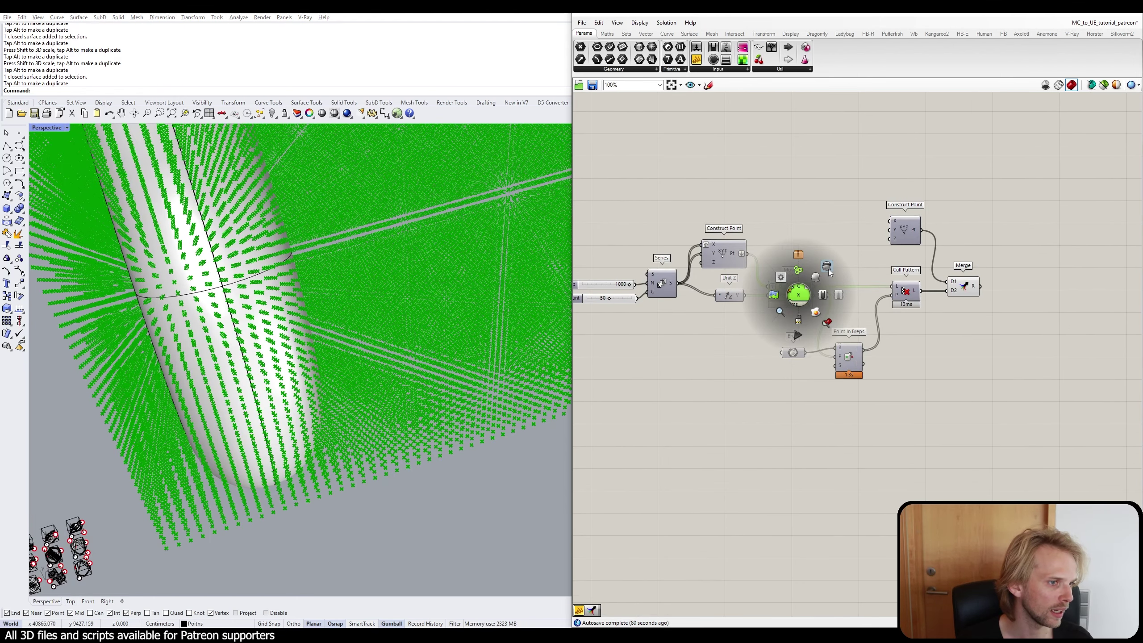
left_click(771, 280)
left_click(747, 272)
Hide the torus to inspect the points filling it, and show it again with ShowSelected.
right_click_drag(423, 258, 352, 296)
left_click(246, 250)
key("ctrl+h")
type("ShowSelected")
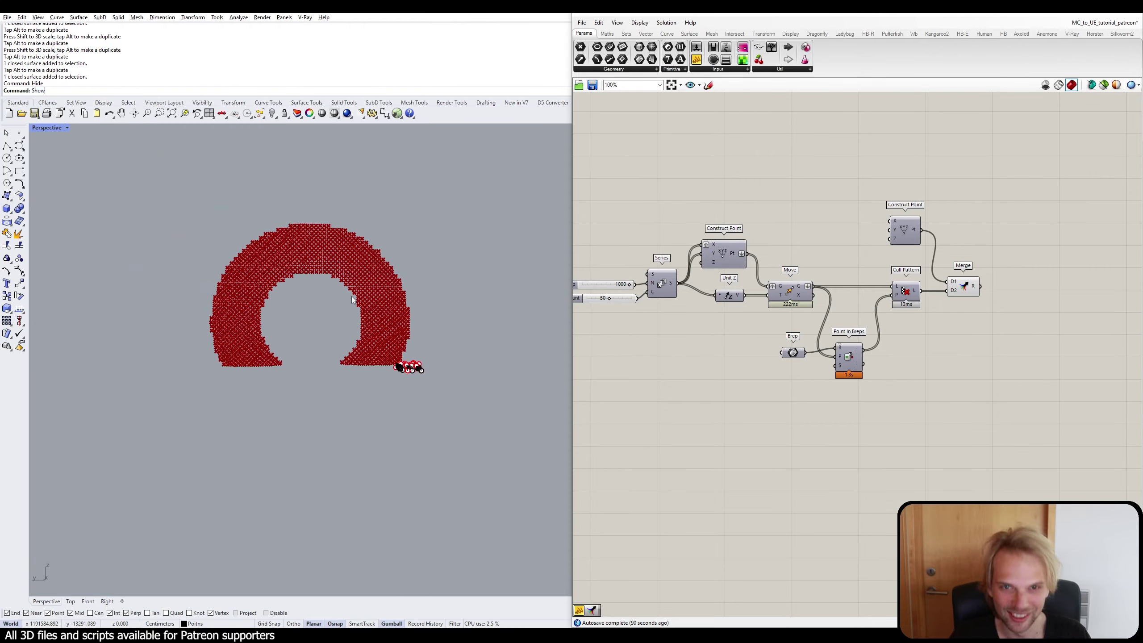
key("Return")
key("Return")
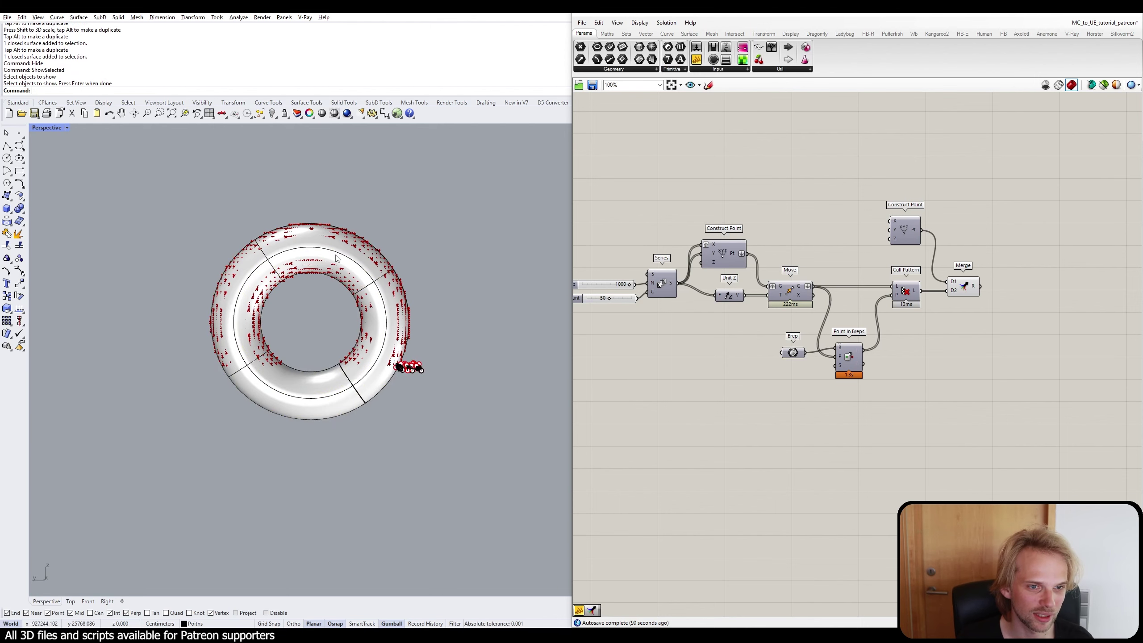
Raise the torus so that it lies fully within the point grid, and hide it to view its points.
left_click_drag(311, 288, 346, 233)
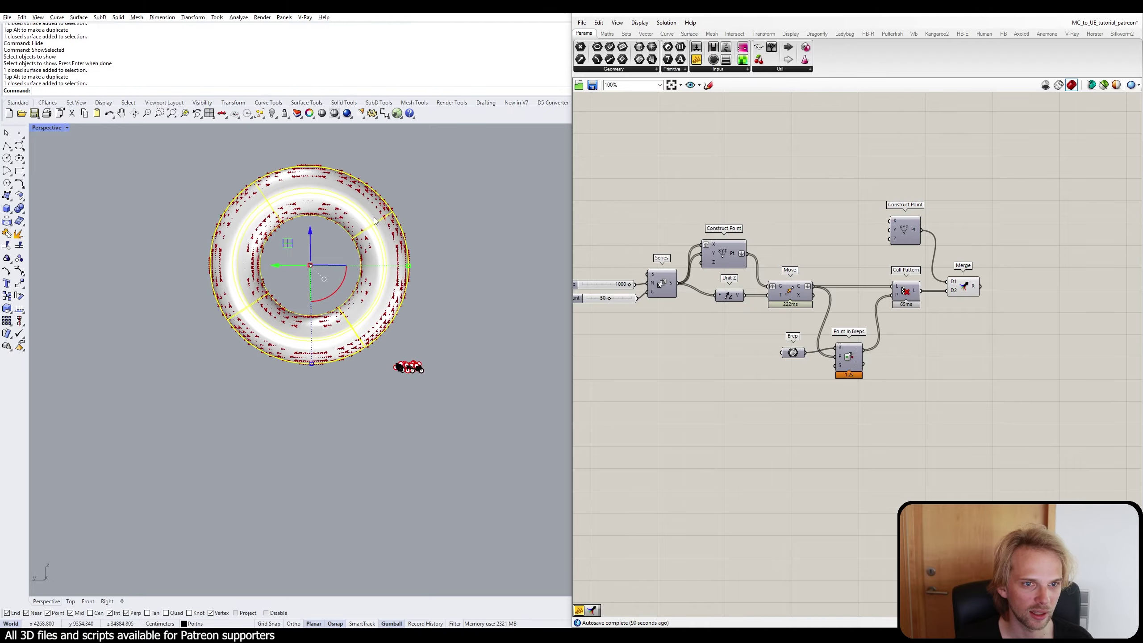
key("Return")
right_click_drag(373, 217, 305, 299)
scroll(281, 239, "up", 8)
right_click_drag(281, 239, 327, 319)
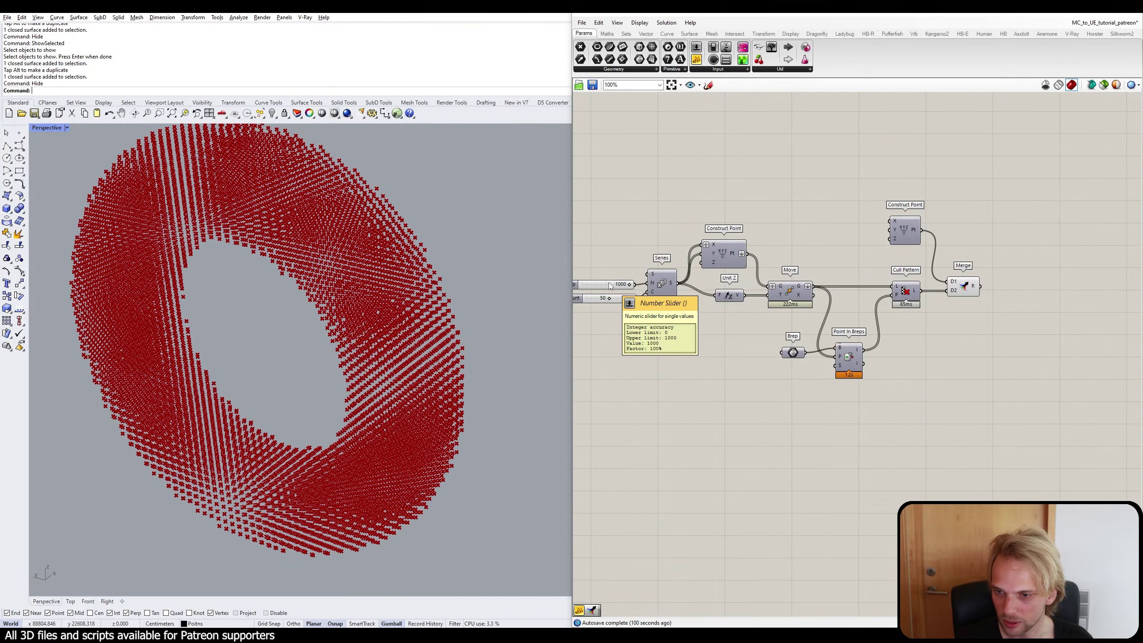
Add a Random Reduce component after Merge and connect Merge's result R to its list input L.
right_click_drag(961, 324, 849, 344)
left_click(854, 315)
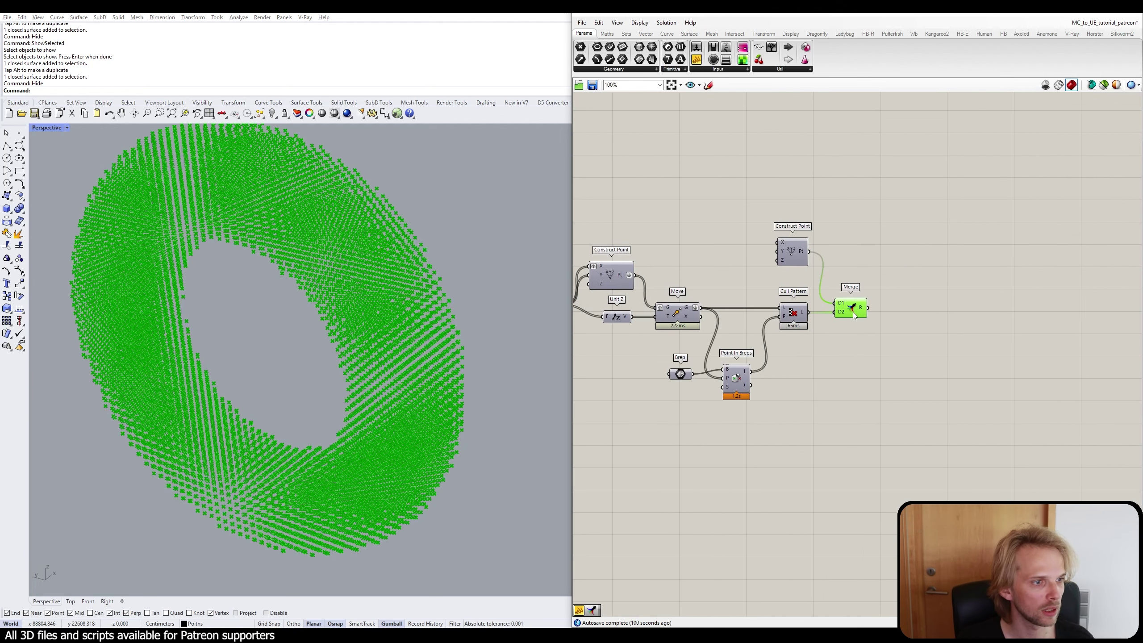
left_click(885, 352)
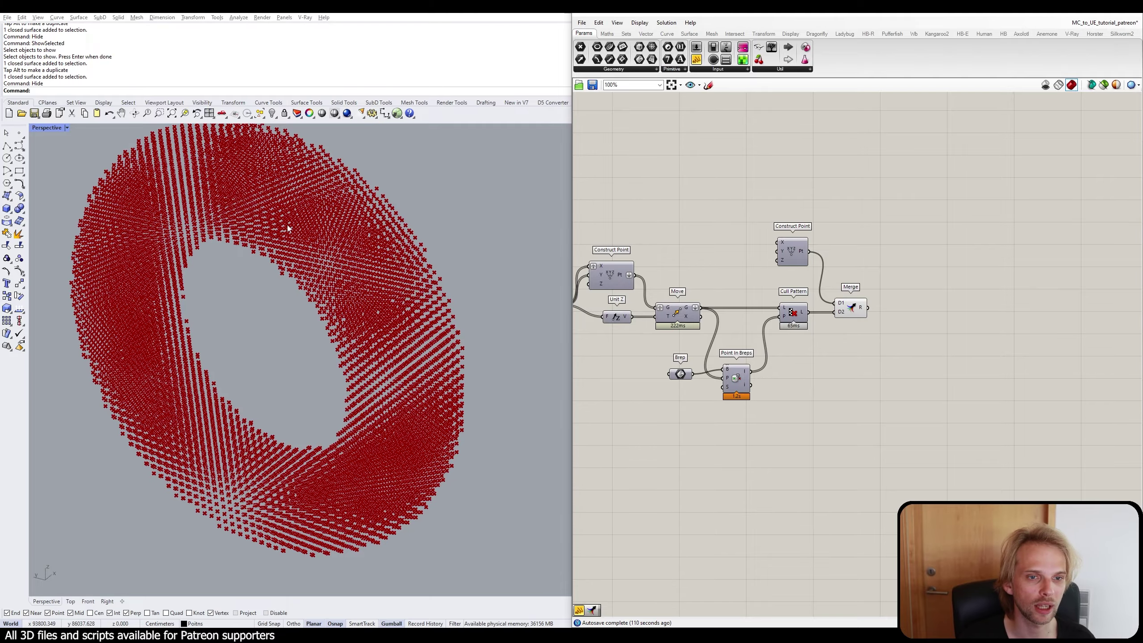
right_click_drag(213, 184, 240, 205)
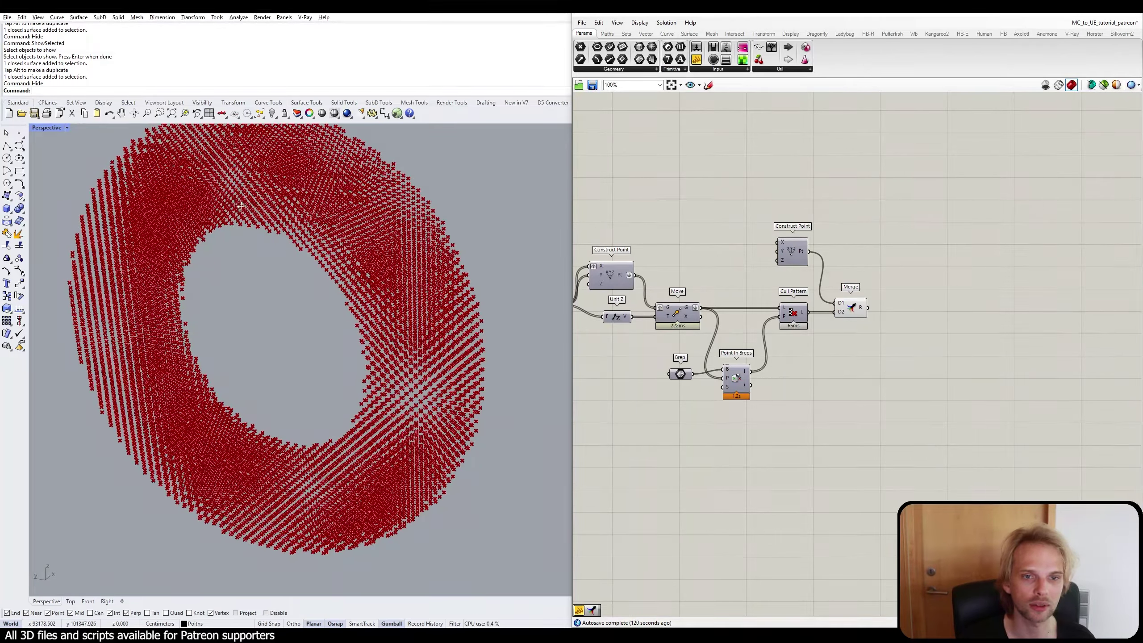
double_click(899, 354)
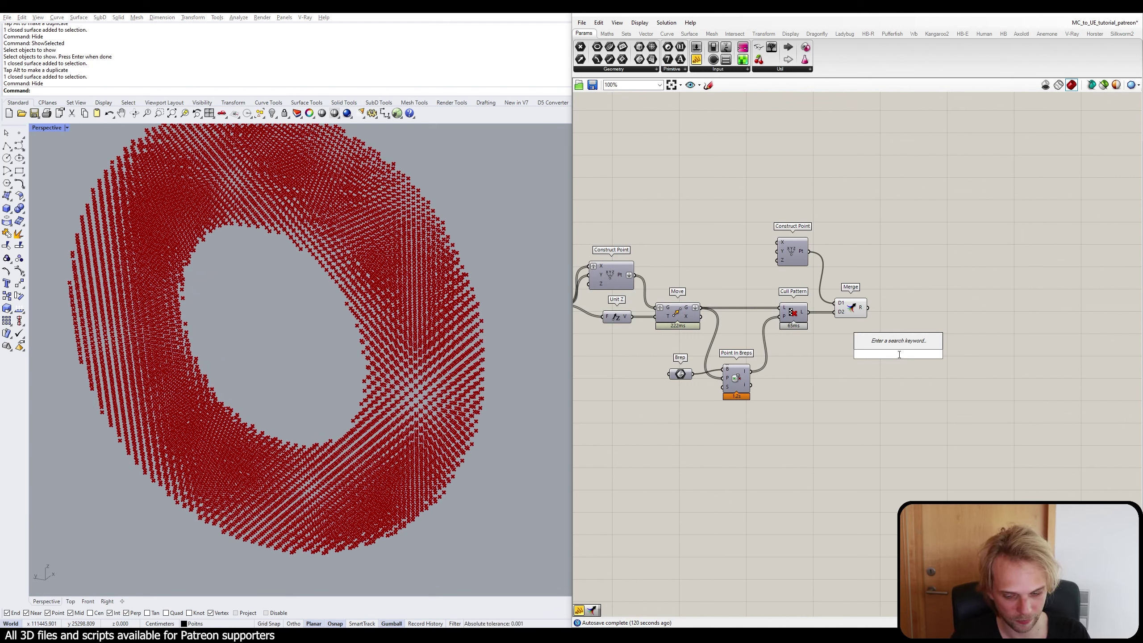
type("r")
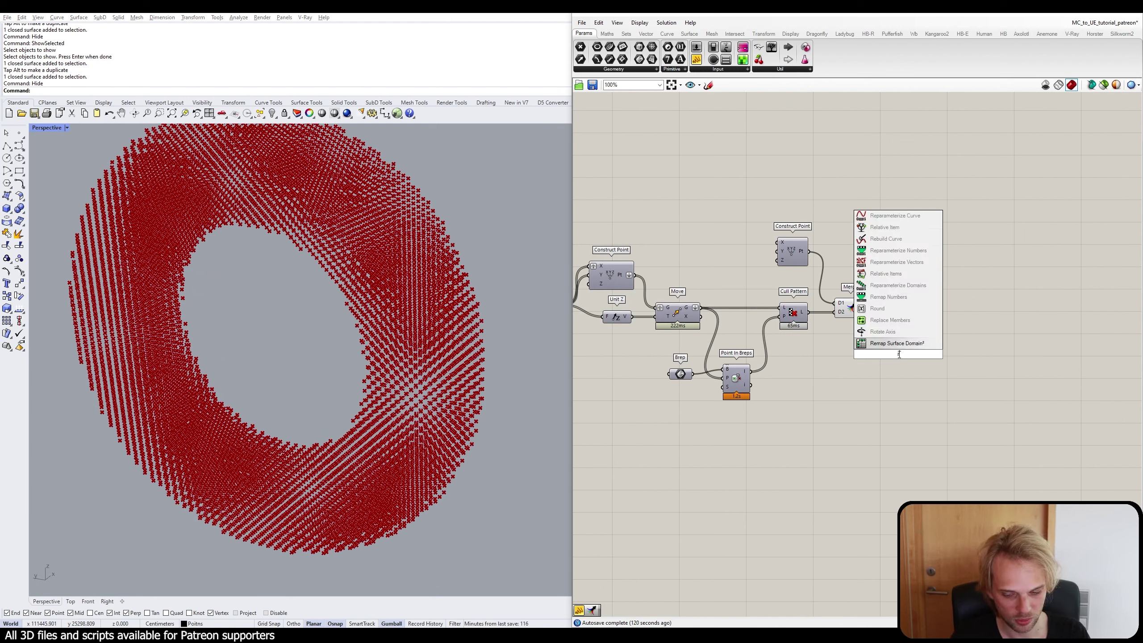
type("andom re")
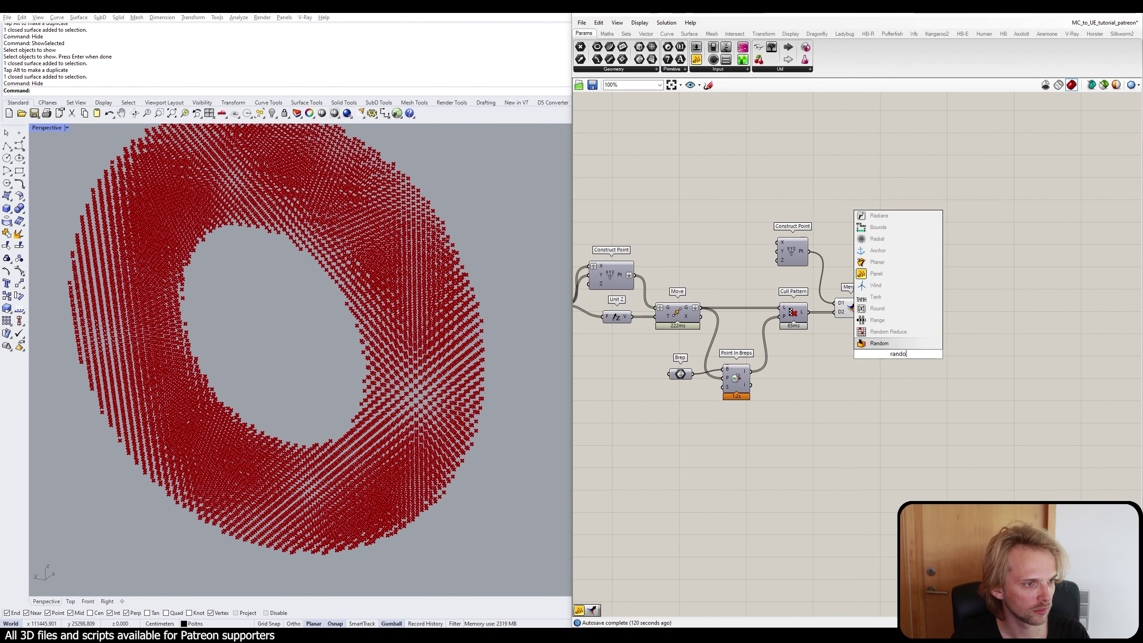
key("Return")
scroll(900, 347, "up", 3)
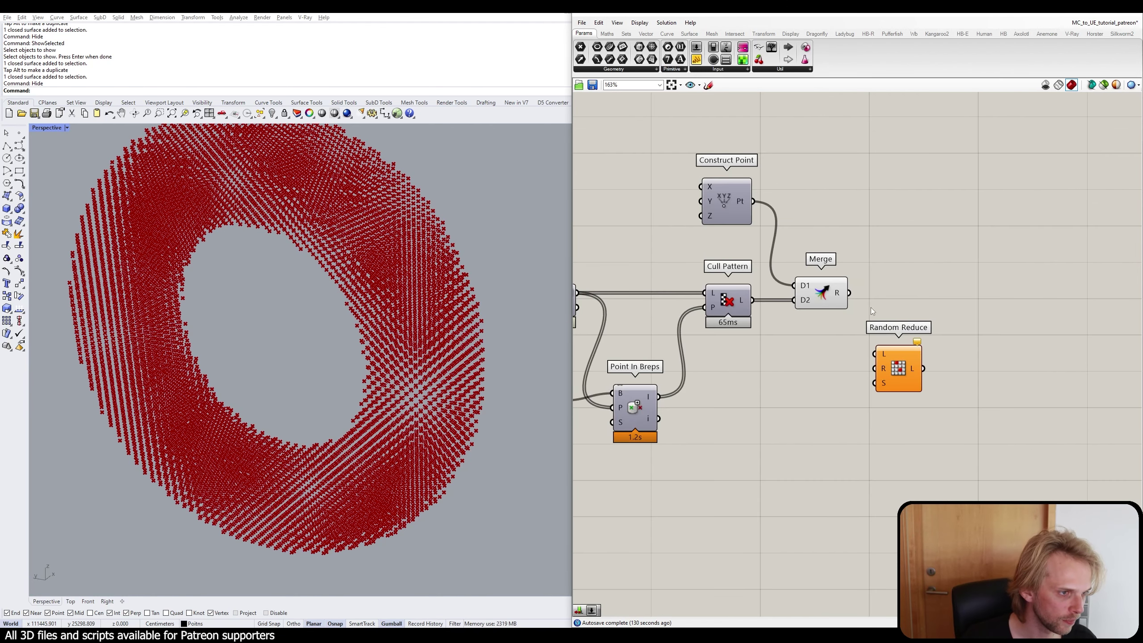
left_click_drag(846, 293, 1064, 322)
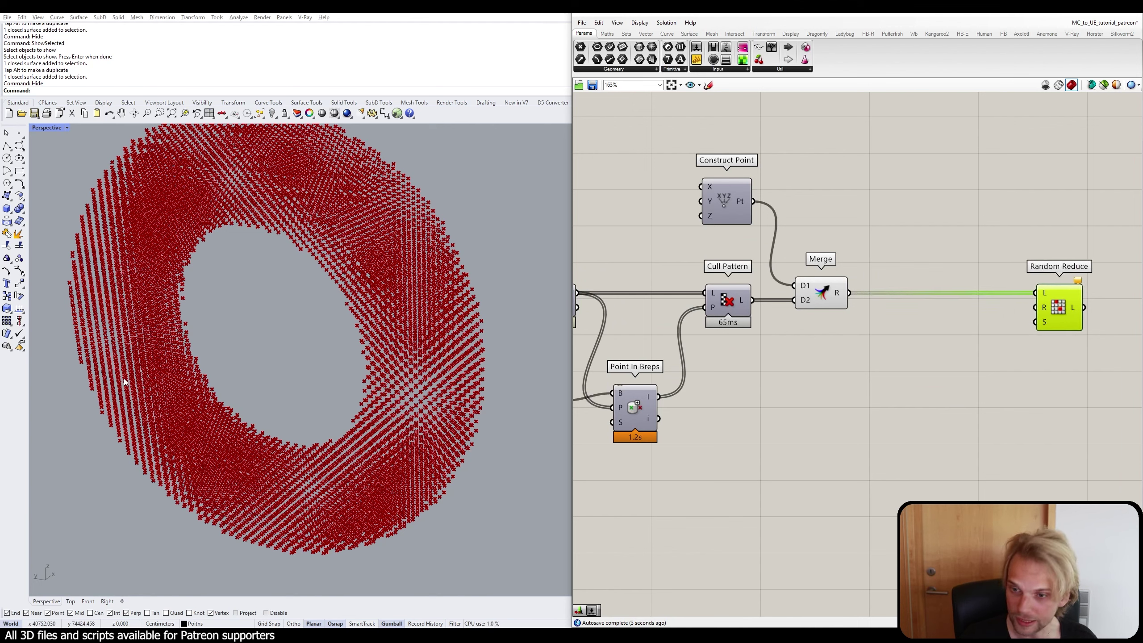
left_click(1014, 392)
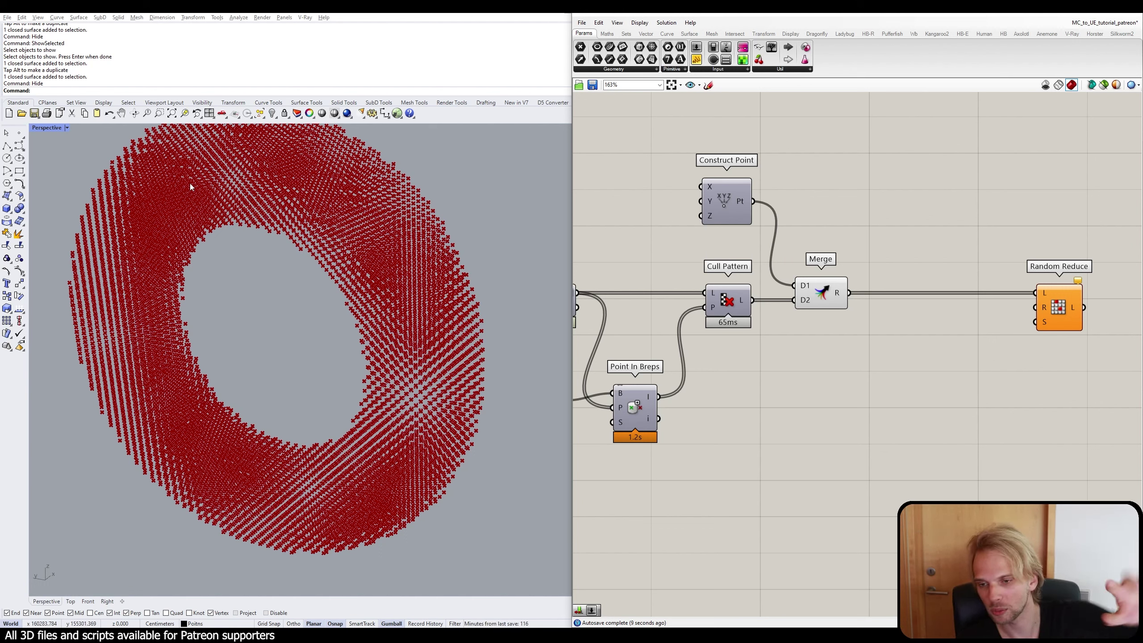
Add a List Length component below Merge and connect Merge's result R to its list input L.
right_click_drag(867, 304, 758, 307)
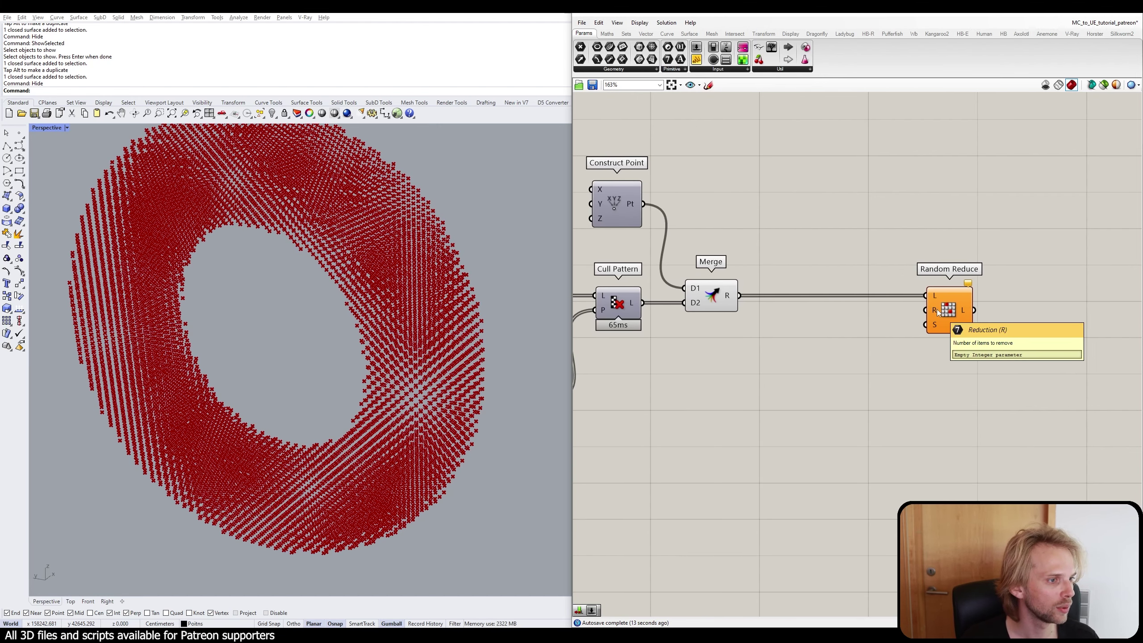
double_click(851, 360)
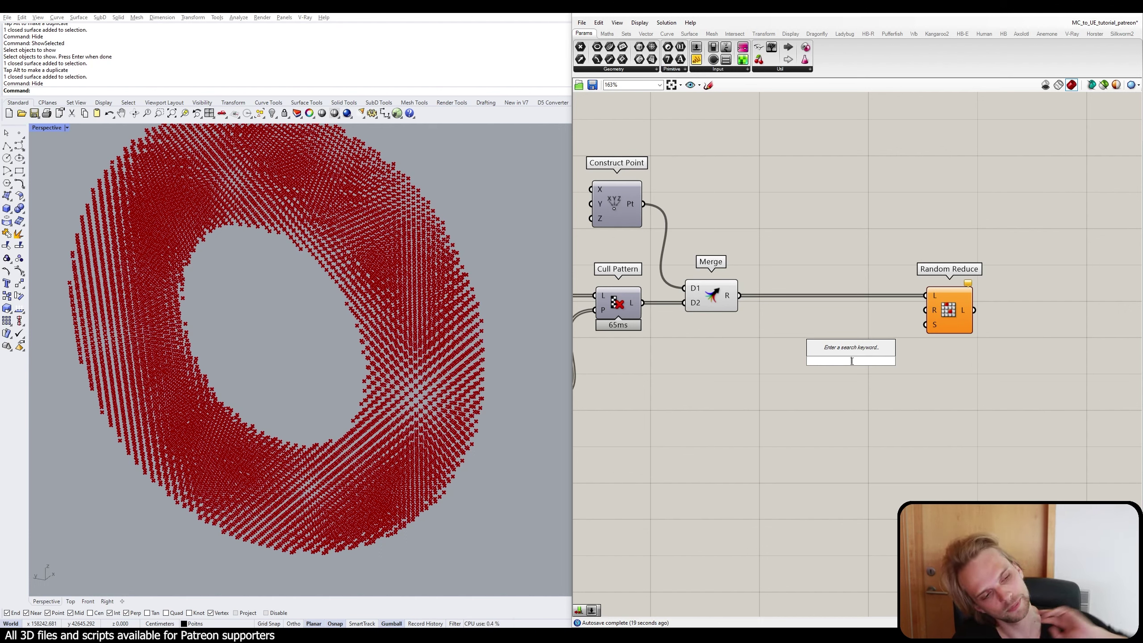
type("list leng")
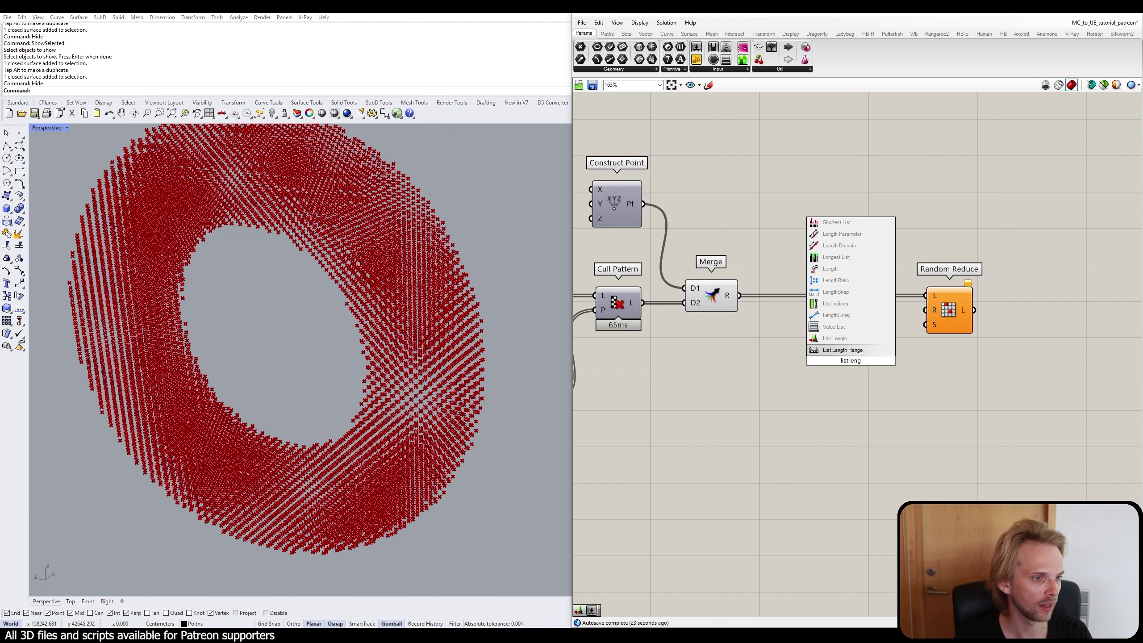
key("Up")
key("Return")
left_click_drag(852, 363, 754, 376)
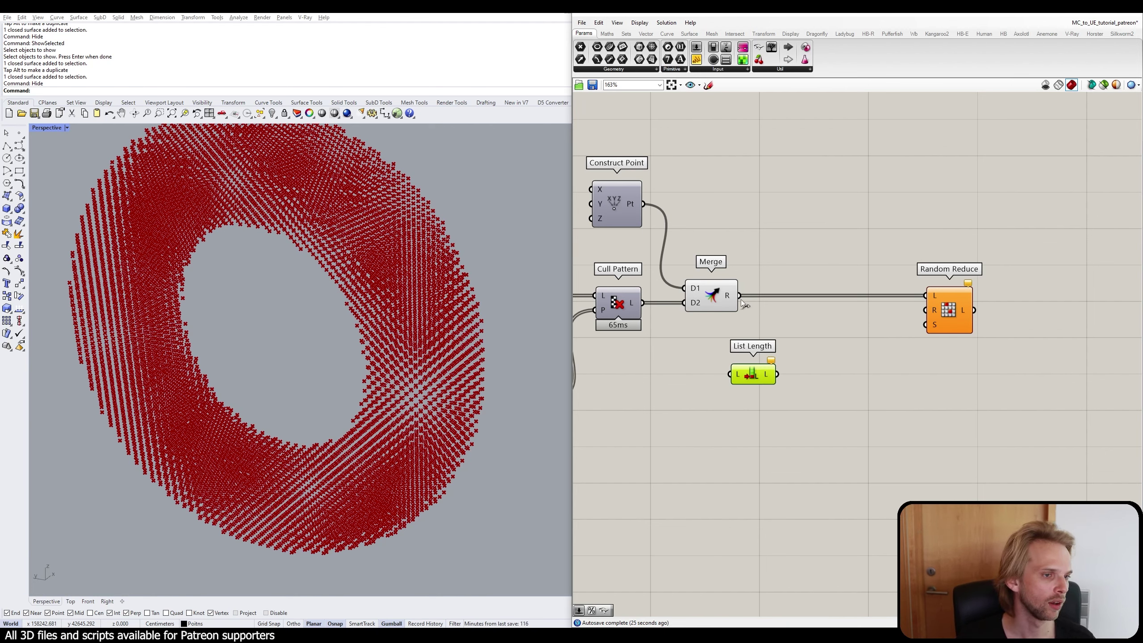
left_click_drag(740, 297, 793, 367)
mouse_move(767, 374)
right_click_drag(931, 448, 788, 415)
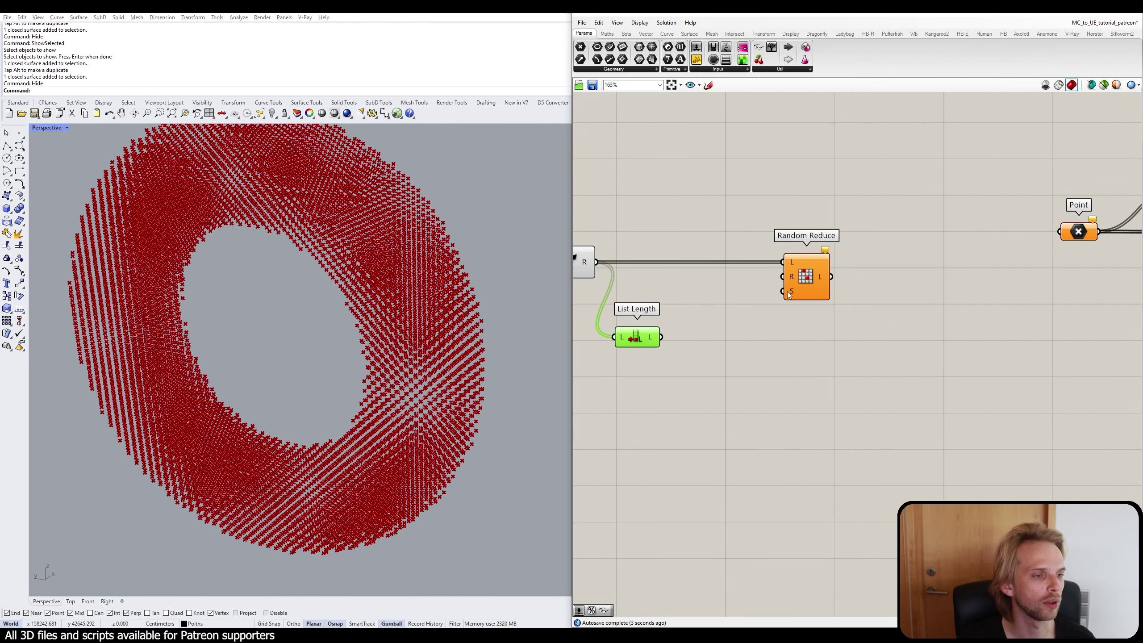
left_click_drag(813, 281, 832, 281)
double_click(741, 365)
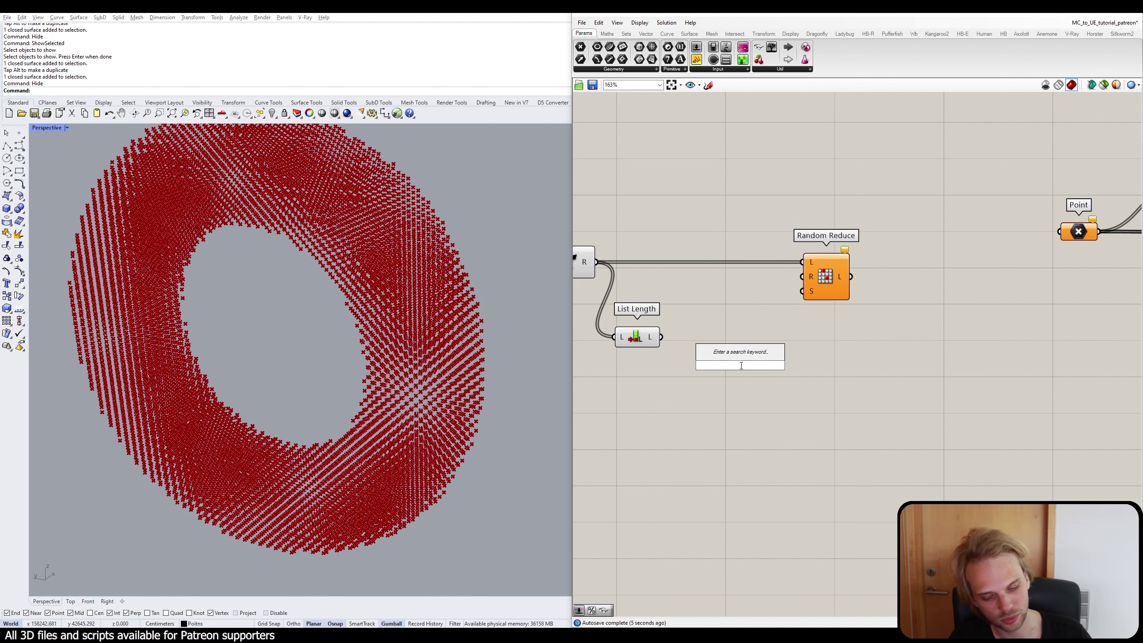
type("/")
key("Return")
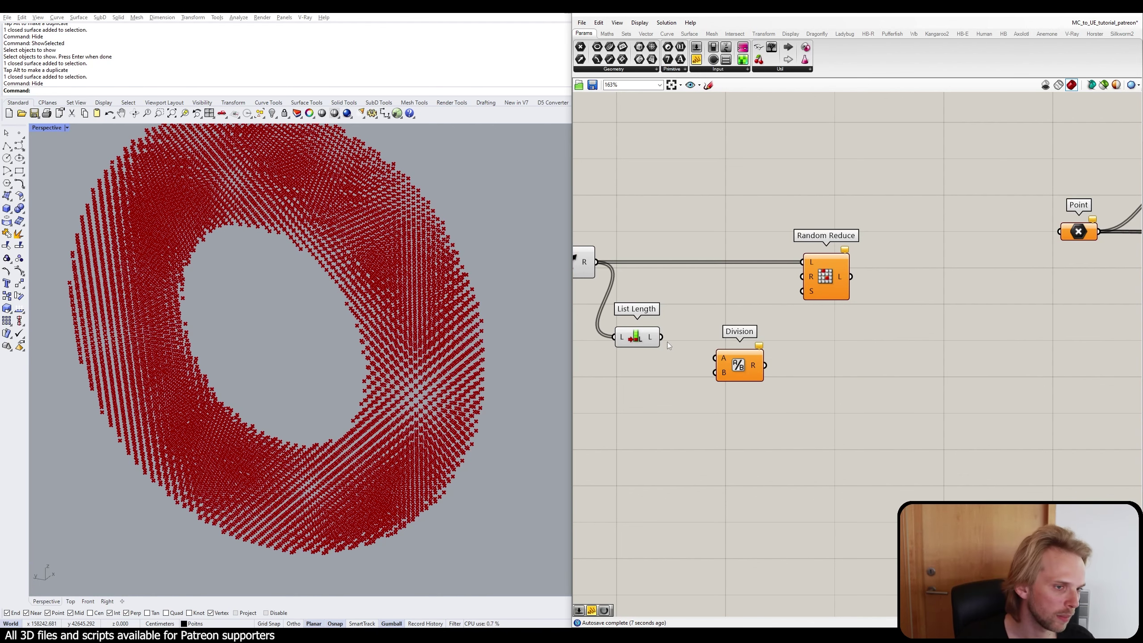
left_click_drag(662, 337, 710, 346)
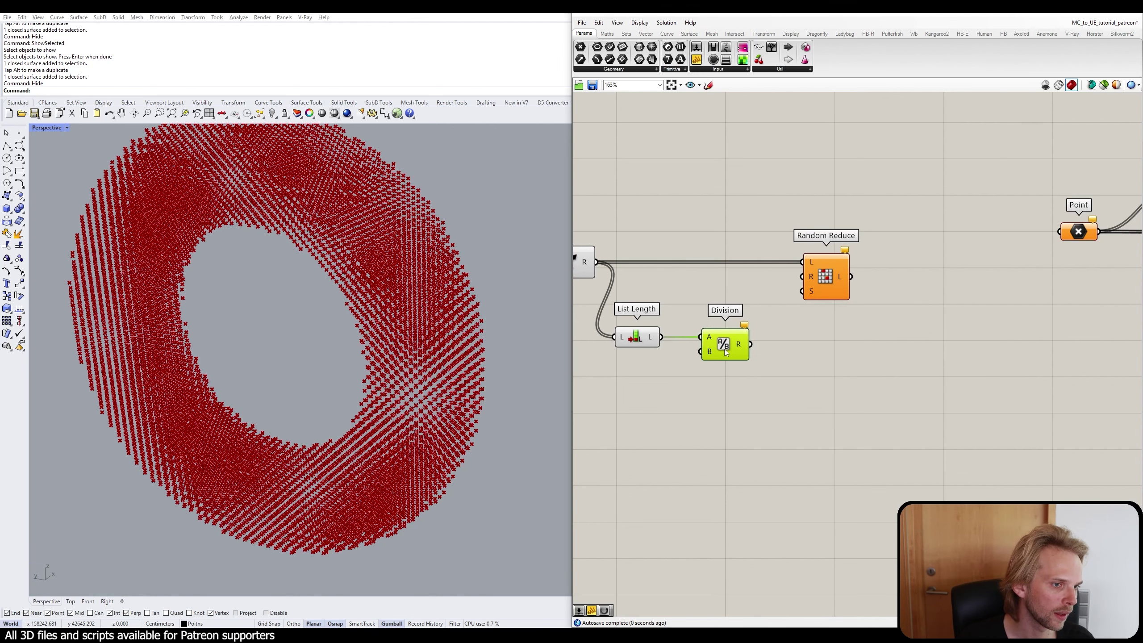
right_click_drag(724, 346, 812, 347)
key("Delete")
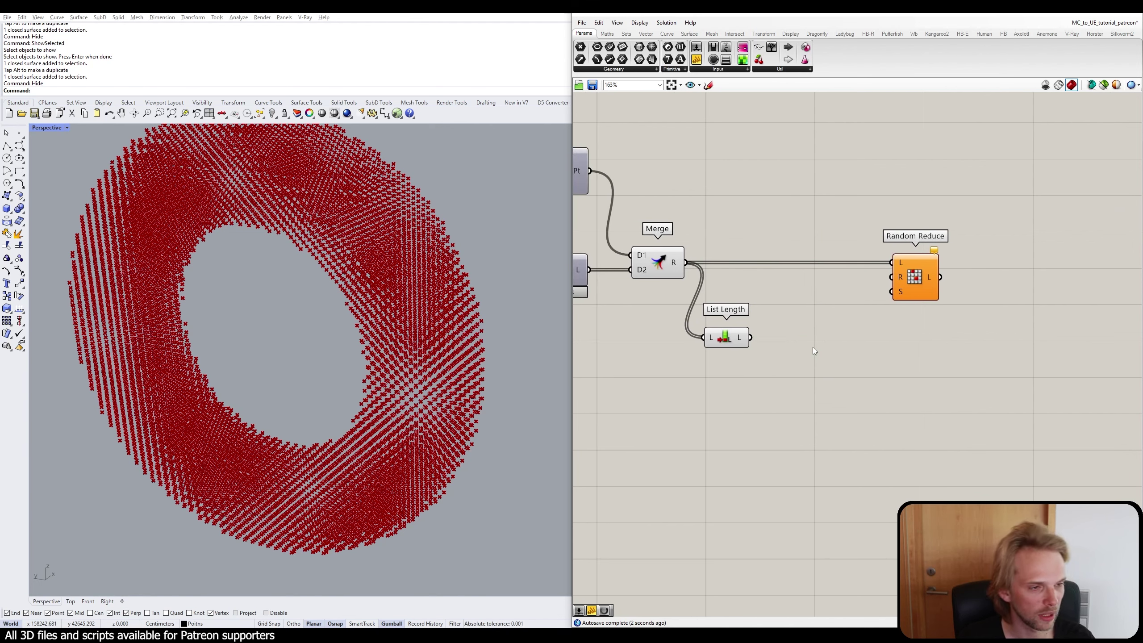
Add a Multiplication component and connect the List Length output to its input A.
double_click(814, 372)
type("mult")
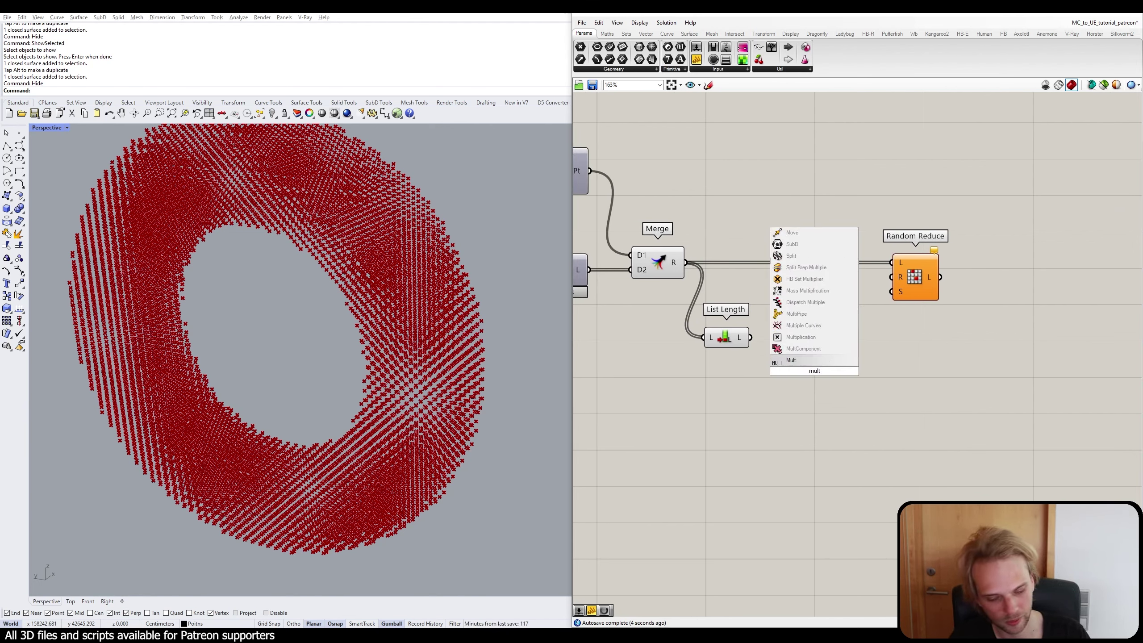
key("Return")
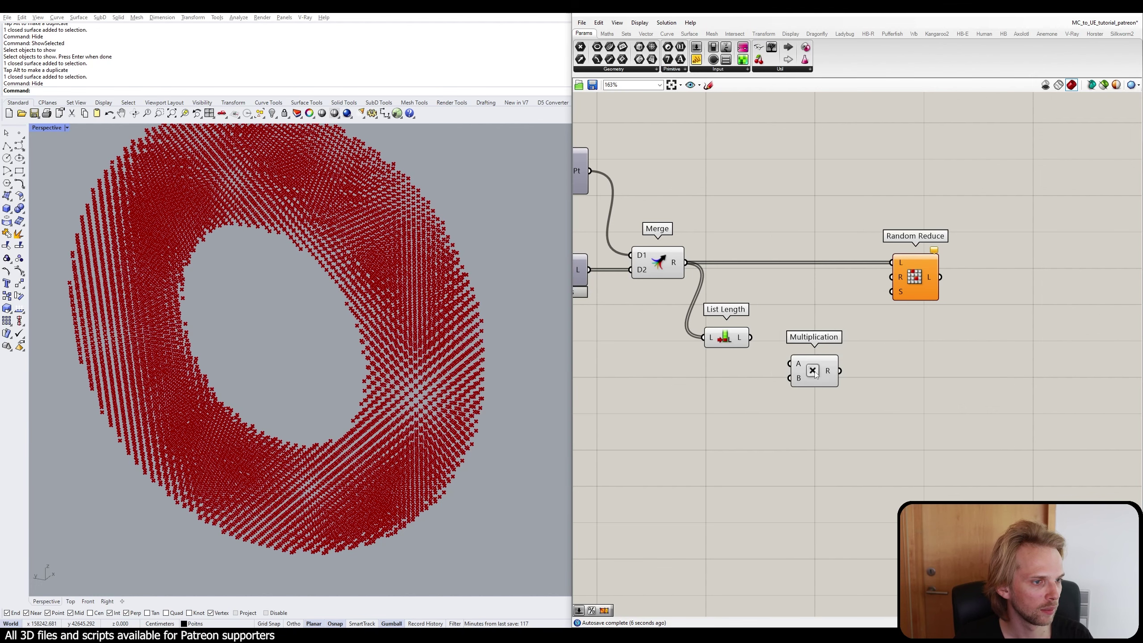
left_click_drag(750, 337, 789, 364)
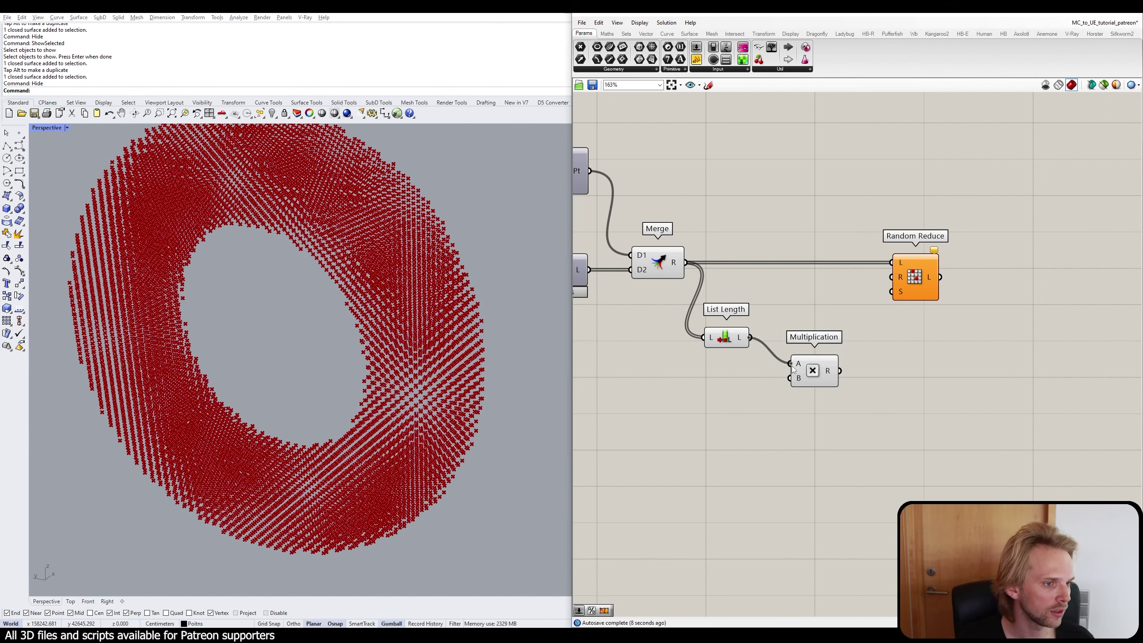
Add a number slider starting at 0.5, connect it to Multiplication's input B and set it to 0.720.
double_click(647, 413)
type("0.")
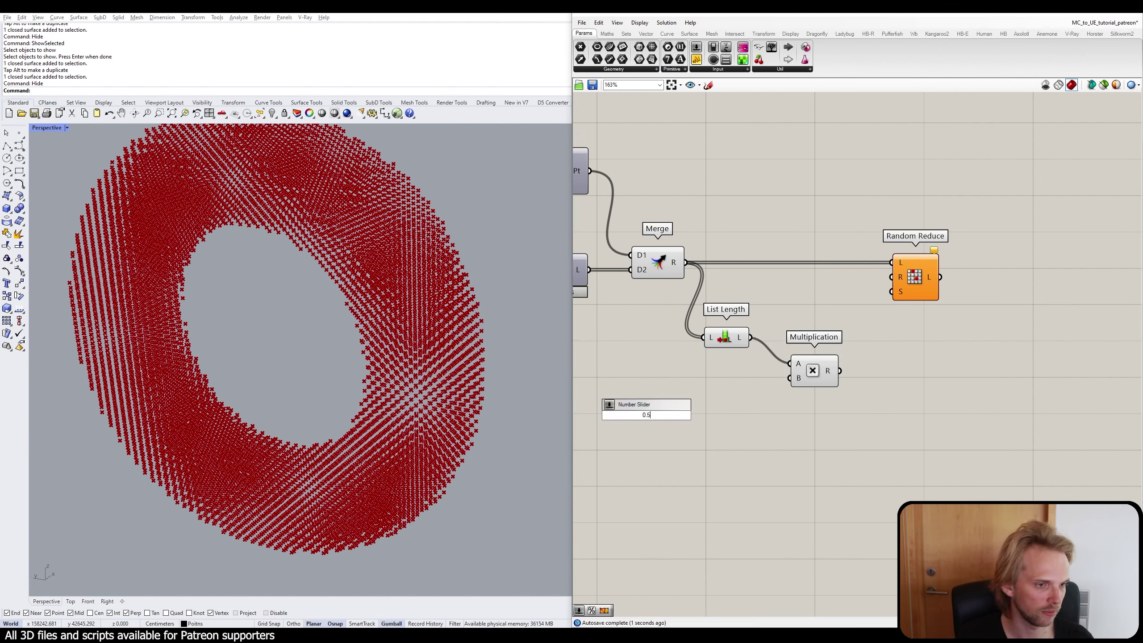
type("5")
key("Return")
left_click_drag(712, 415, 790, 378)
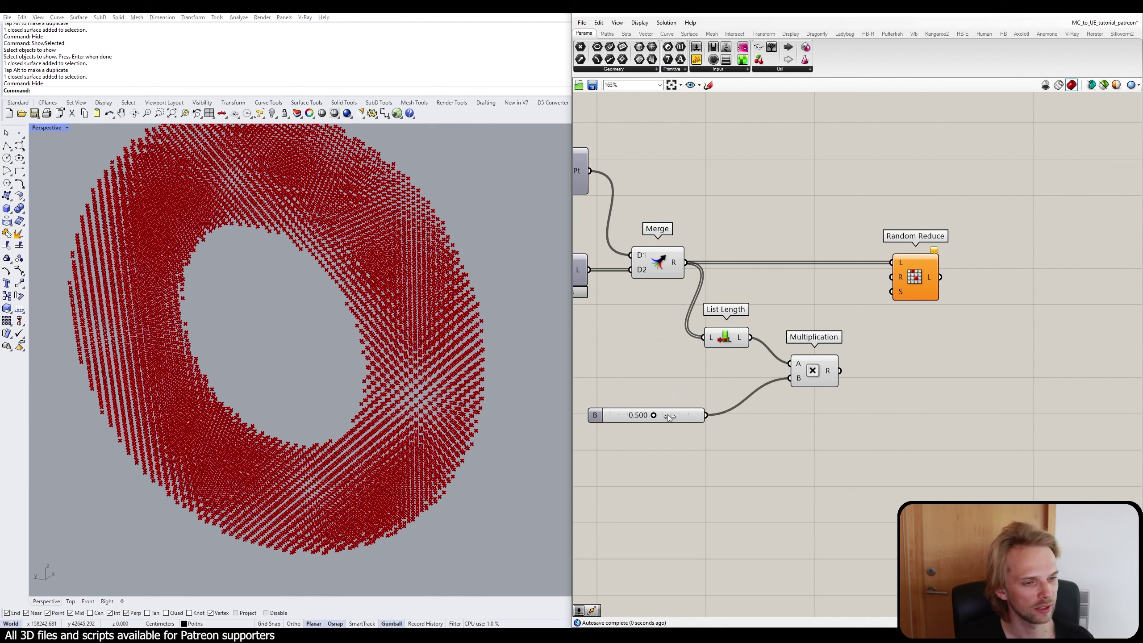
left_click_drag(653, 415, 673, 415)
left_click_drag(634, 420, 682, 383)
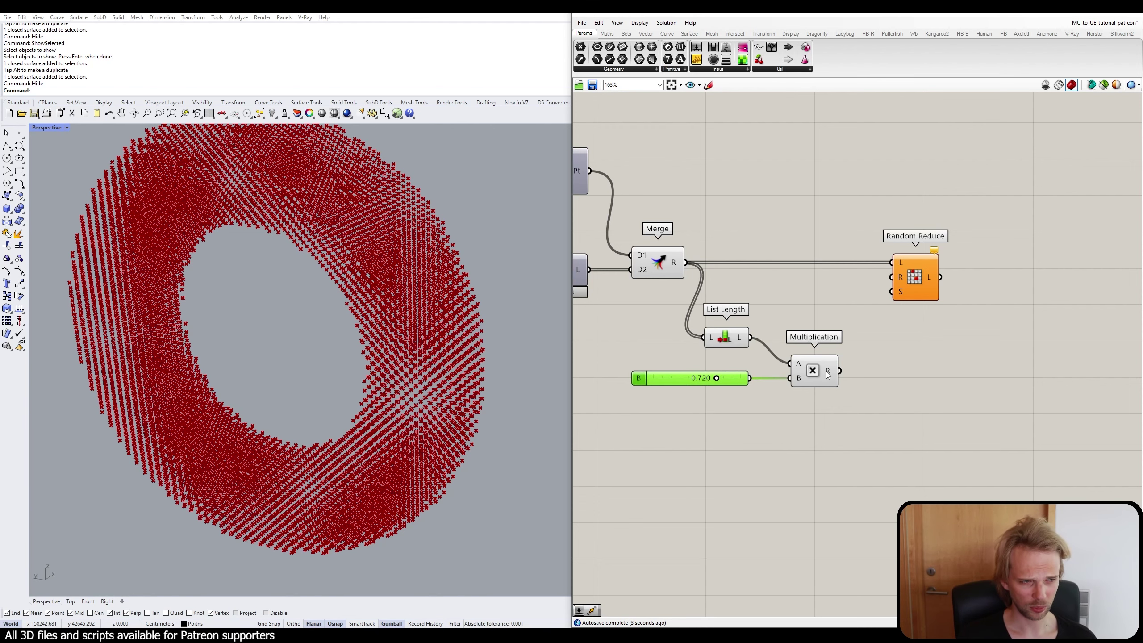
Align List Length and the slider, and connect Multiplication's result R to Random Reduce's reduction input R.
mouse_move(826, 374)
right_click_drag(826, 375, 805, 427)
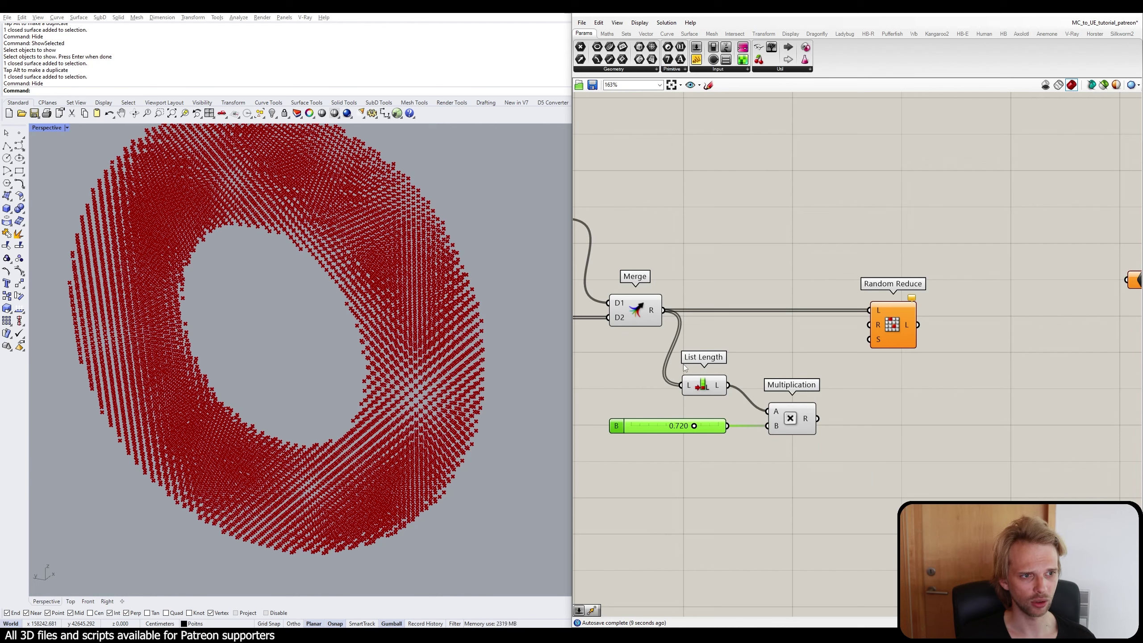
mouse_move(705, 386)
left_mouse_down()
mouse_move(723, 393)
mouse_move(707, 396)
left_mouse_up()
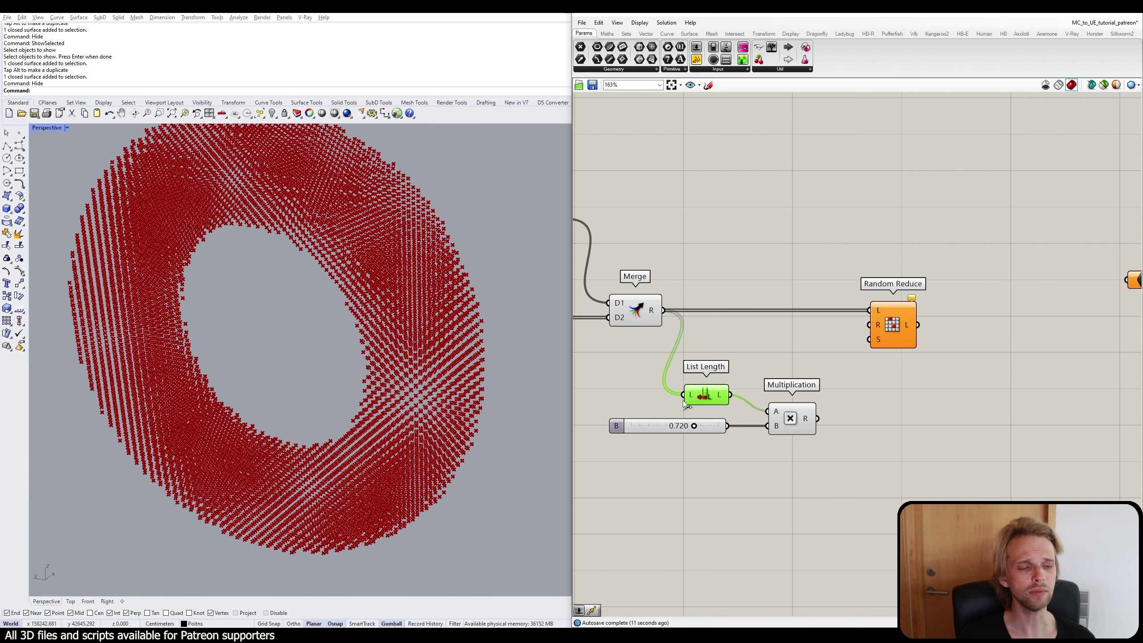
left_click(654, 427)
left_click_drag(654, 426, 657, 424)
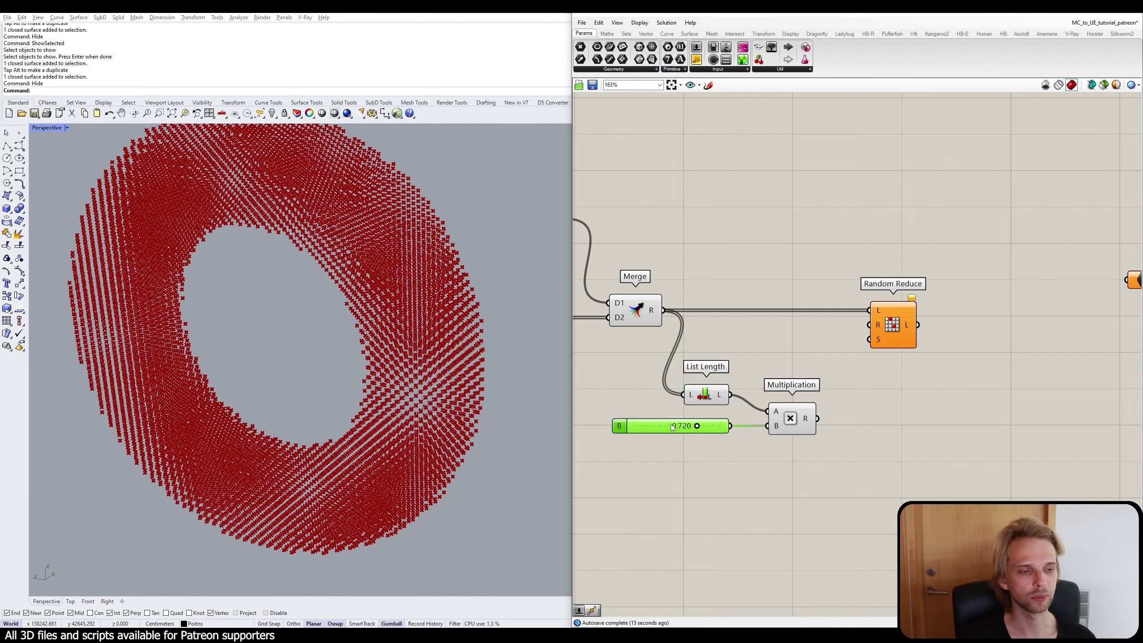
left_click_drag(817, 418, 879, 326)
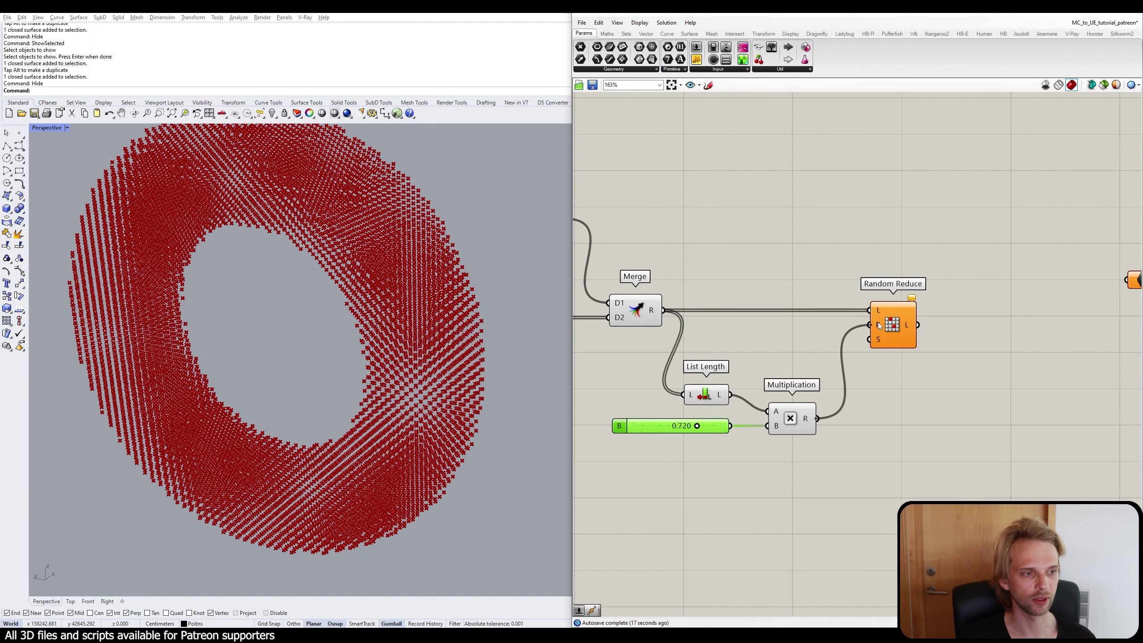
Turn off the preview of the Merge component.
left_click(639, 321)
key("space")
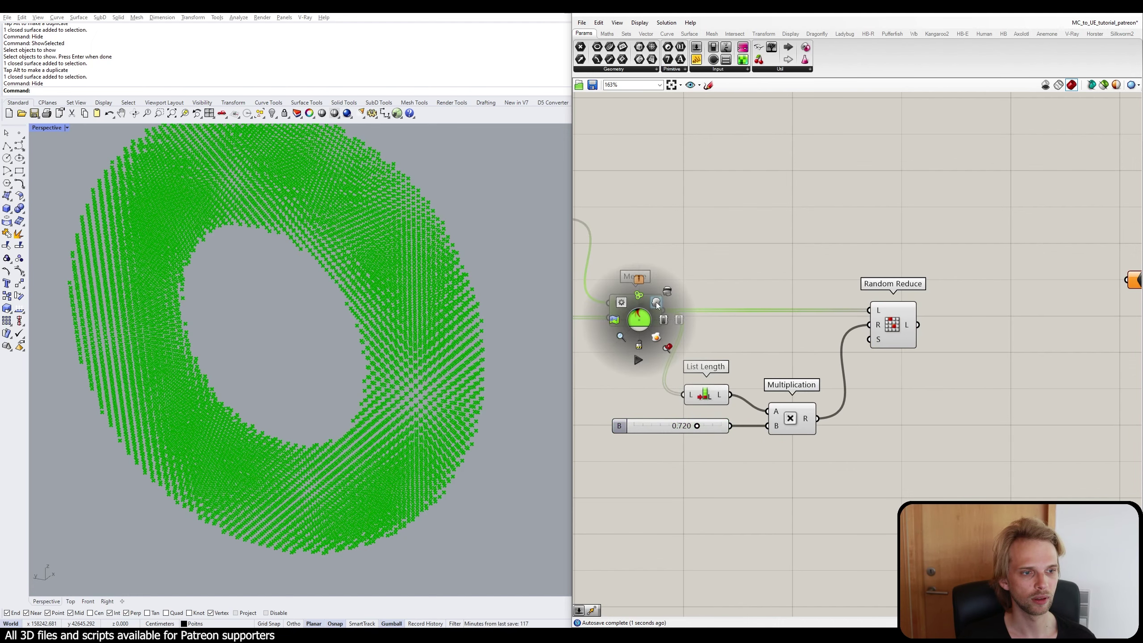
left_click(655, 302)
Set the slider feeding Multiplication's input B to 0.300.
scroll(796, 285, "up", 3)
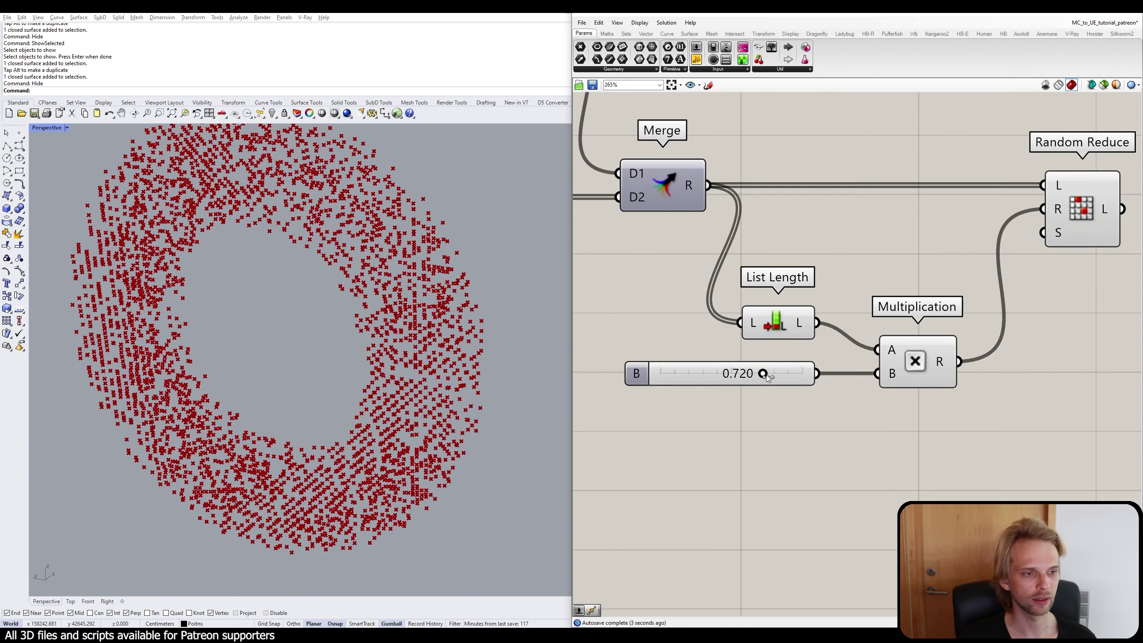
scroll(767, 377, "up", 1)
scroll(738, 383, "up", 1)
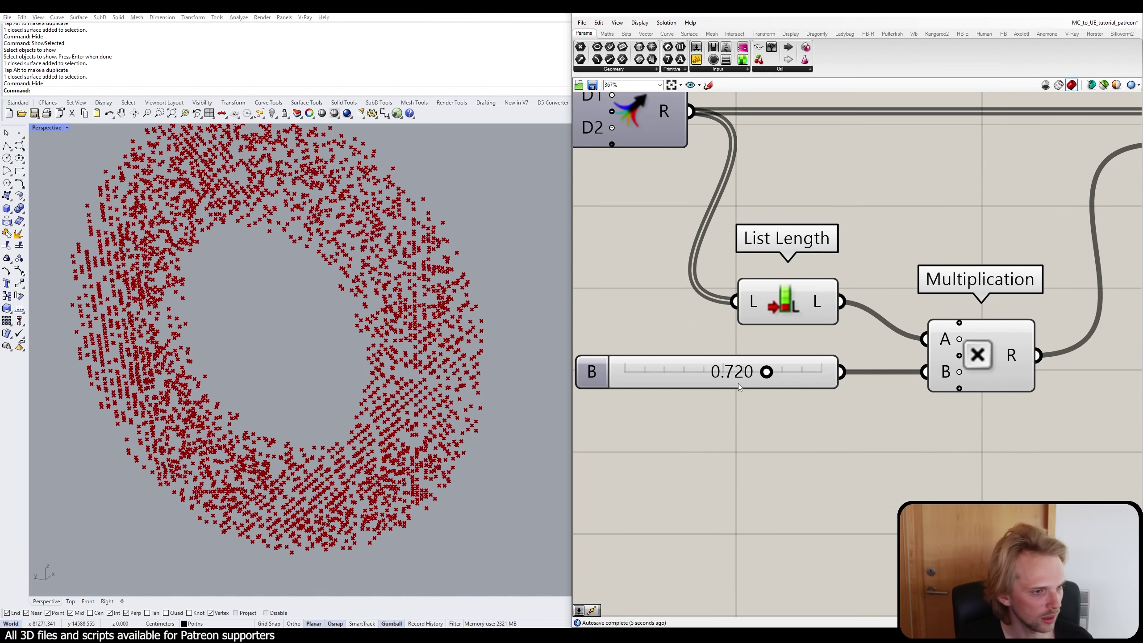
left_click_drag(767, 377, 684, 383)
Turn off the preview of the List Length and Multiplication components.
scroll(648, 332, "down", 4)
right_click_drag(648, 332, 672, 379)
left_click_drag(846, 451, 642, 309)
middle_click(642, 308)
left_click(671, 280)
left_click(720, 225)
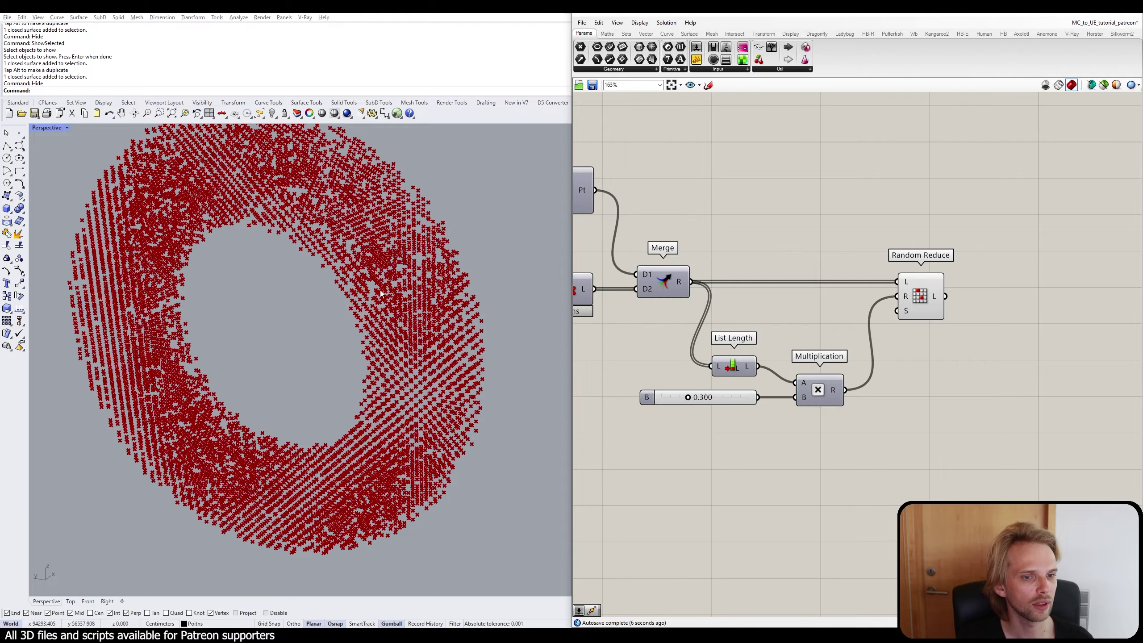
Connect Random Reduce's list output L to the Point parameter before the Bounding Box group.
mouse_move(405, 293)
right_mouse_down()
mouse_move(306, 288)
mouse_move(396, 297)
right_mouse_up()
scroll(762, 385, "down", 3)
right_click_drag(922, 321, 719, 384)
scroll(723, 375, "up", 2)
left_click_drag(723, 369, 899, 335)
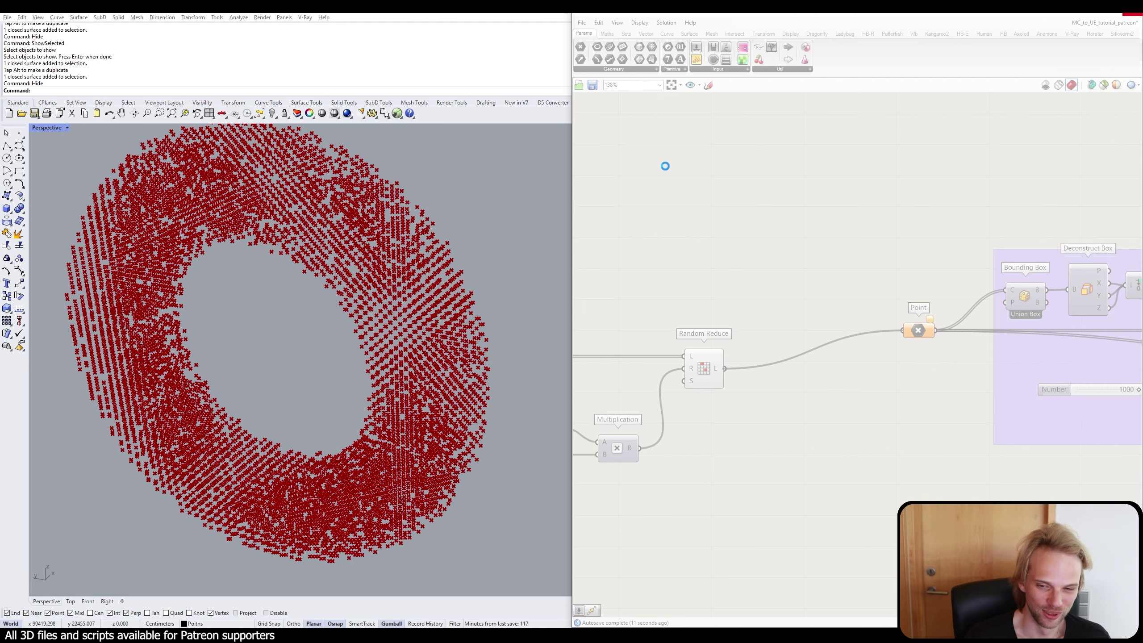
Check the computer's memory usage in Task Manager's performance view and return to the Grasshopper canvas.
right_click(735, 630)
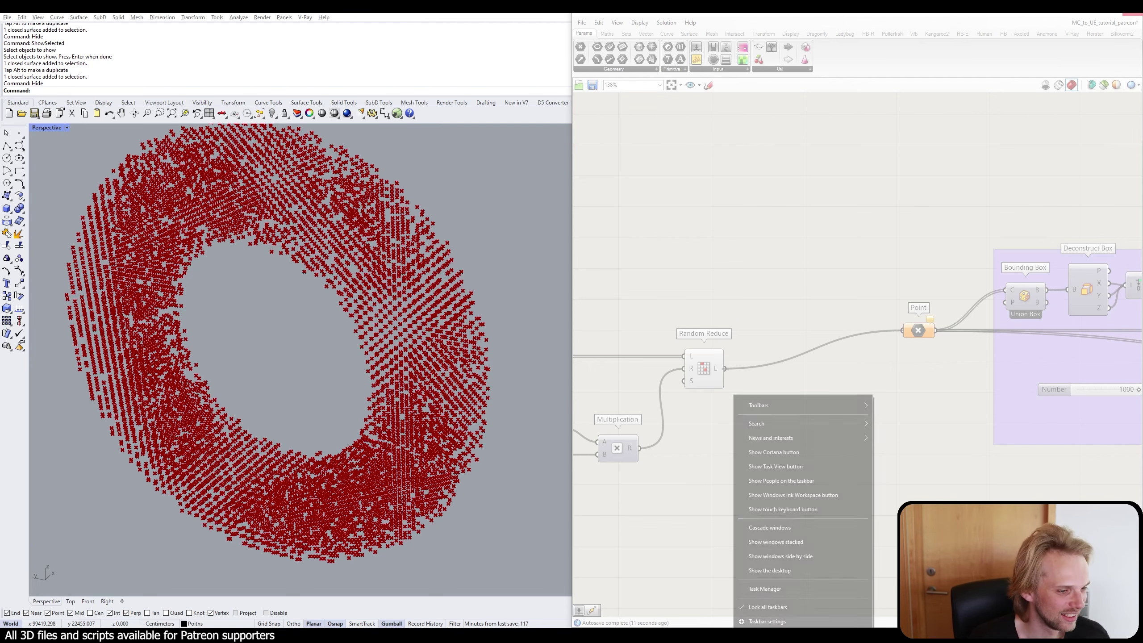
left_click(766, 593)
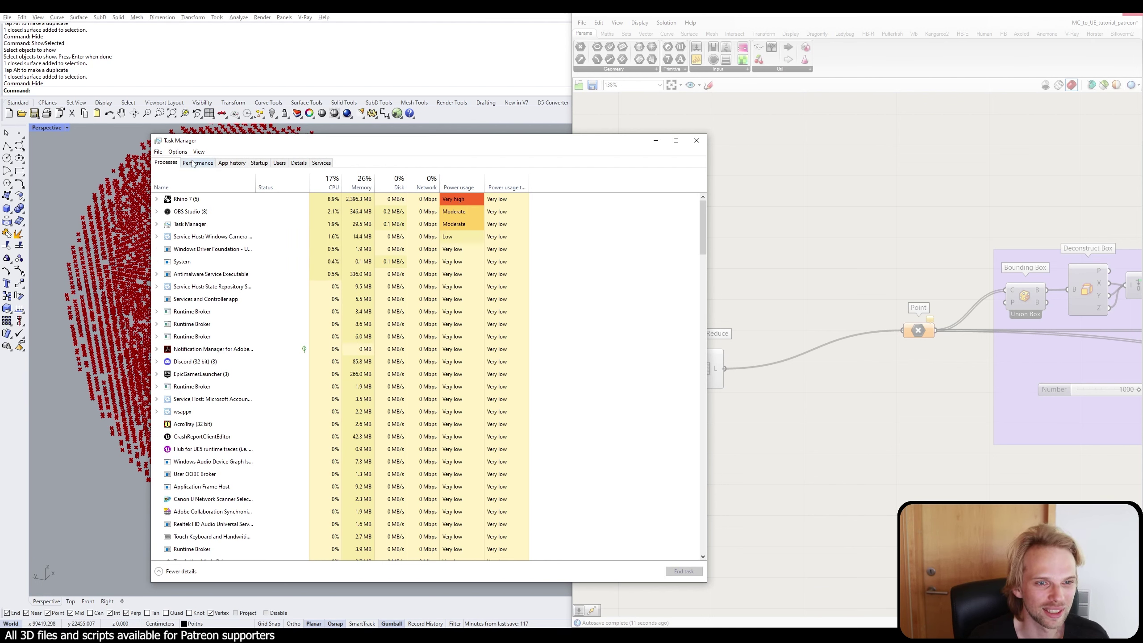
left_click(193, 163)
left_click(211, 212)
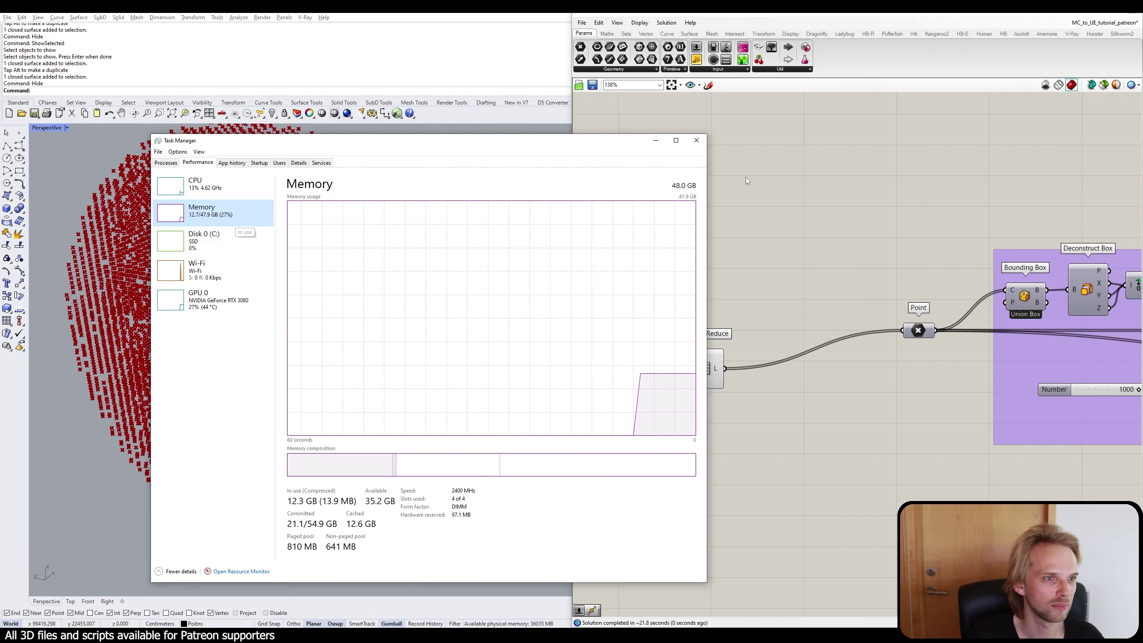
left_click(801, 203)
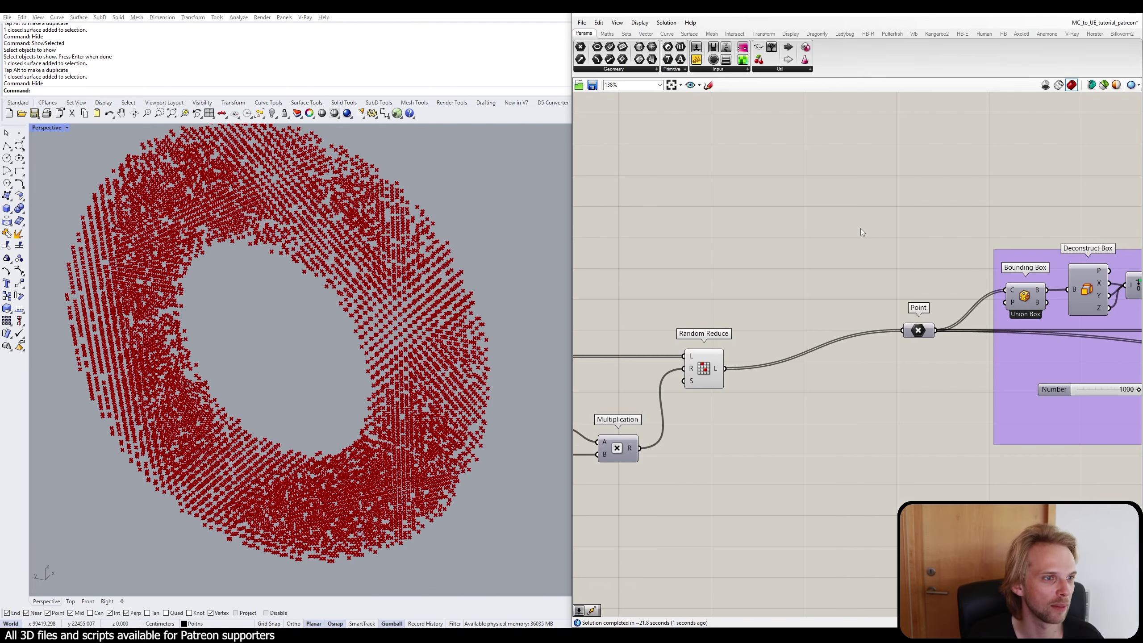
Follow the definition past Box Array and examine the calculation time of the Closest Point component.
scroll(861, 228, "down", 2)
right_click_drag(840, 253, 597, 257)
scroll(989, 346, "up", 2)
right_click_drag(972, 362, 784, 336)
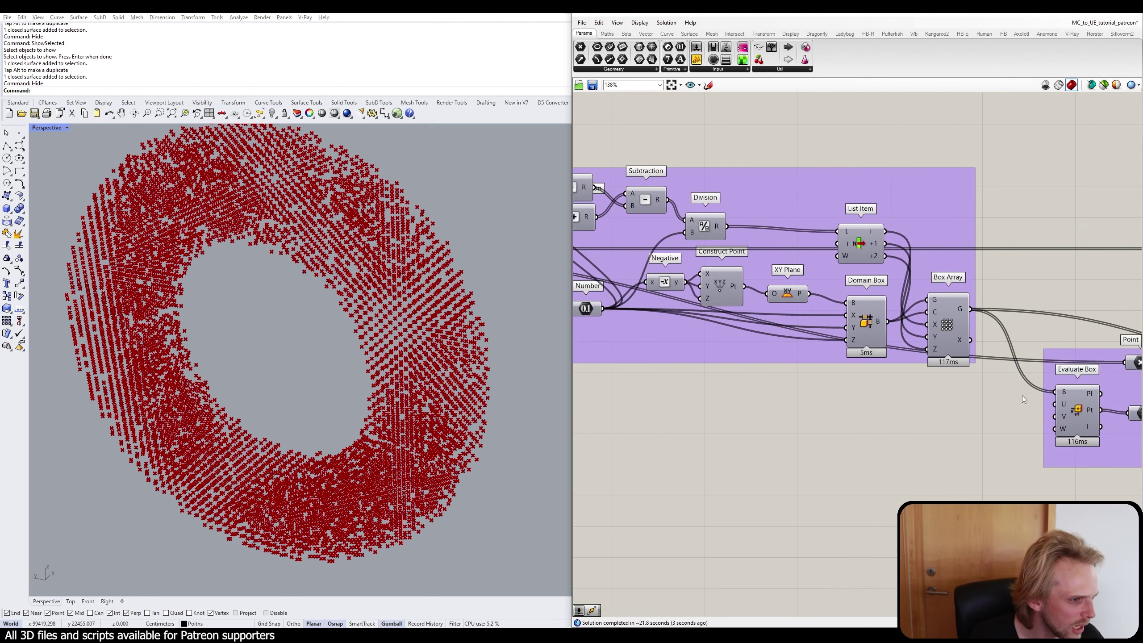
right_click_drag(1022, 395, 898, 356)
scroll(864, 365, "up", 3)
left_click(870, 373)
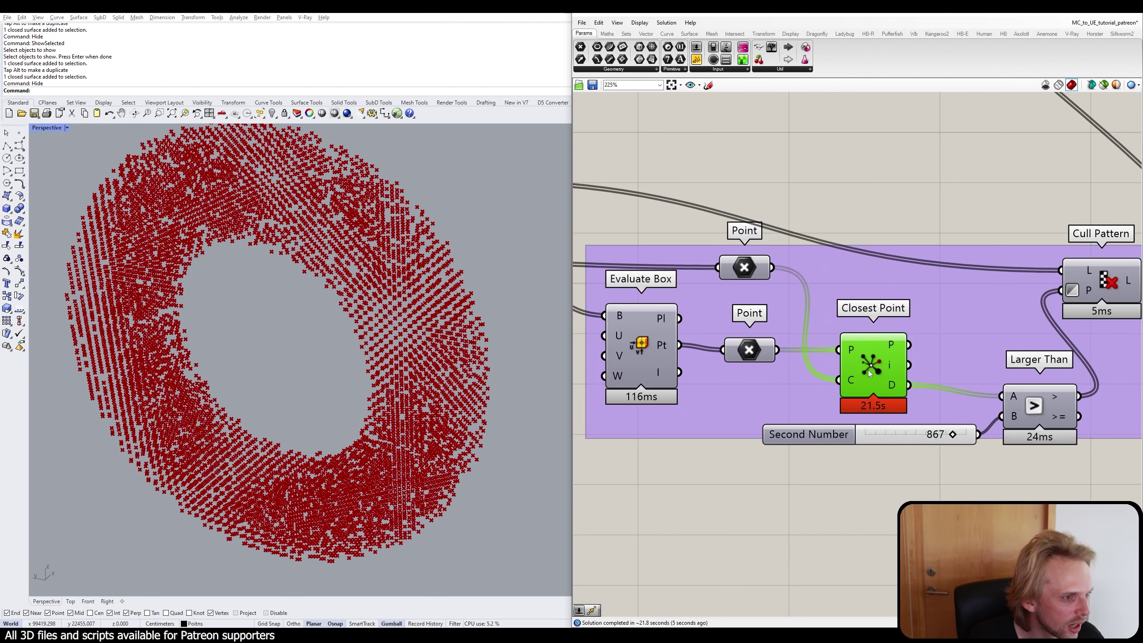
left_click_drag(870, 372, 873, 374)
left_click(885, 229)
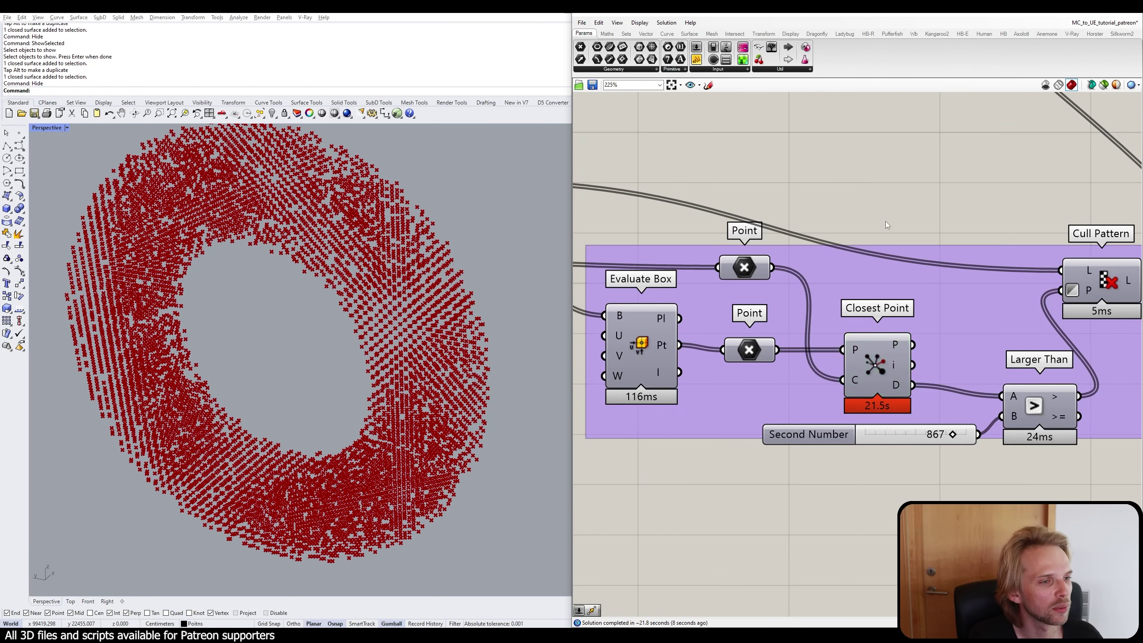
Turn off the preview of the Random Reduce component.
scroll(950, 284, "down", 4)
scroll(905, 313, "up", 2)
scroll(702, 189, "down", 5)
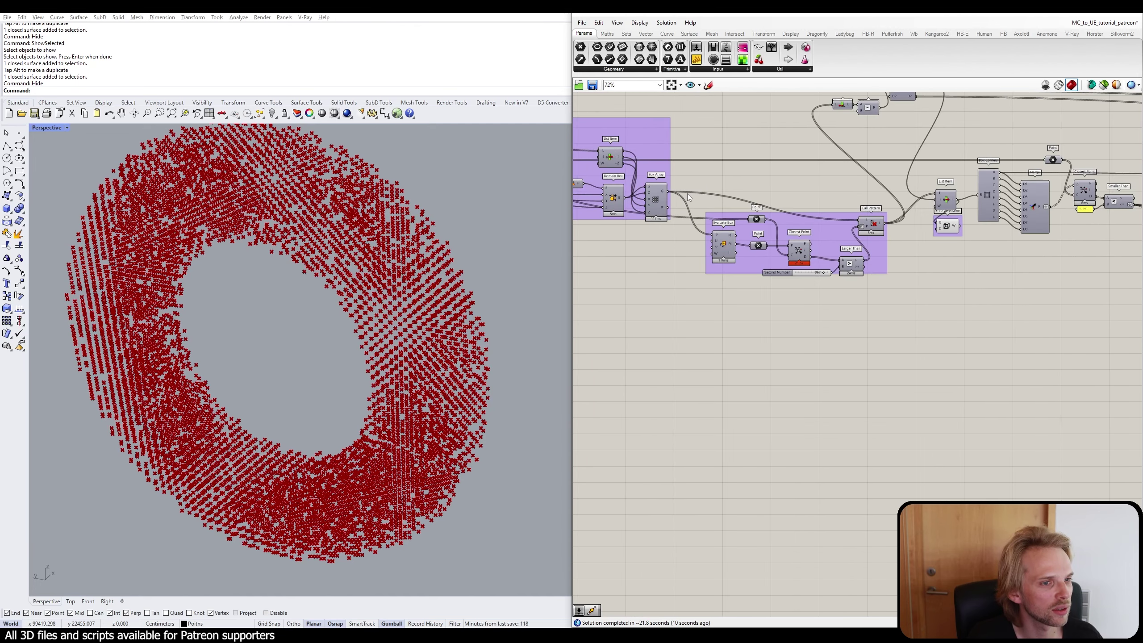
right_click_drag(687, 194, 1019, 295)
right_click_drag(680, 258, 879, 262)
scroll(880, 263, "down", 3)
left_click_drag(808, 301, 730, 252)
middle_click(735, 239)
left_click(763, 210)
left_click(960, 215)
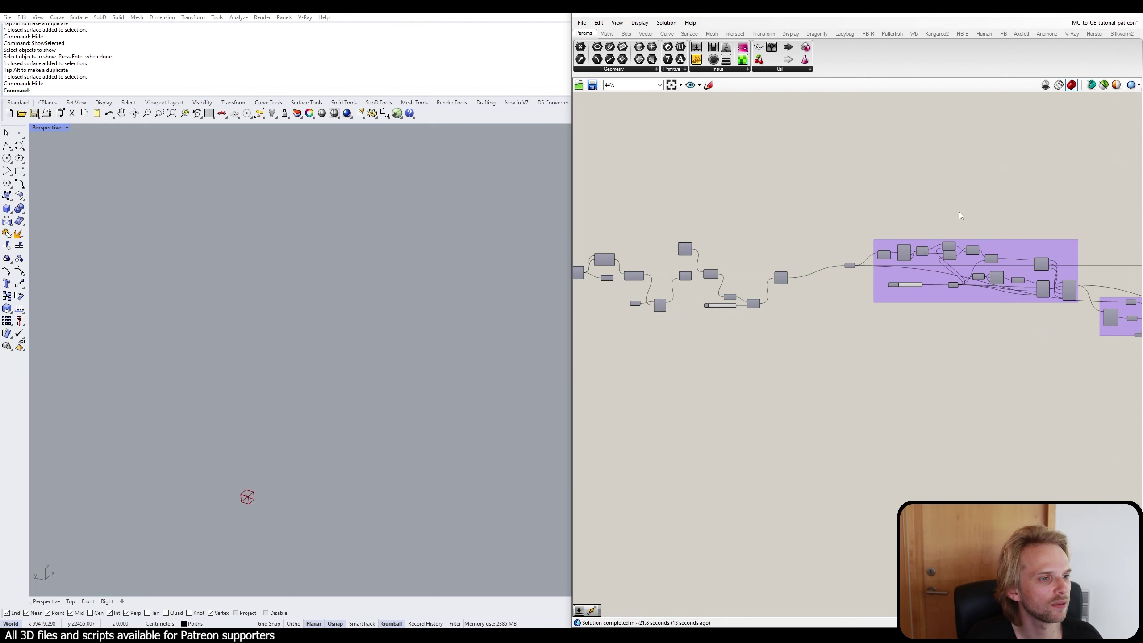
Turn the preview of the Random Reduce component back on.
right_click_drag(1099, 254, 913, 233)
right_click_drag(1070, 221, 823, 240)
scroll(906, 240, "up", 4)
scroll(827, 192, "up", 2)
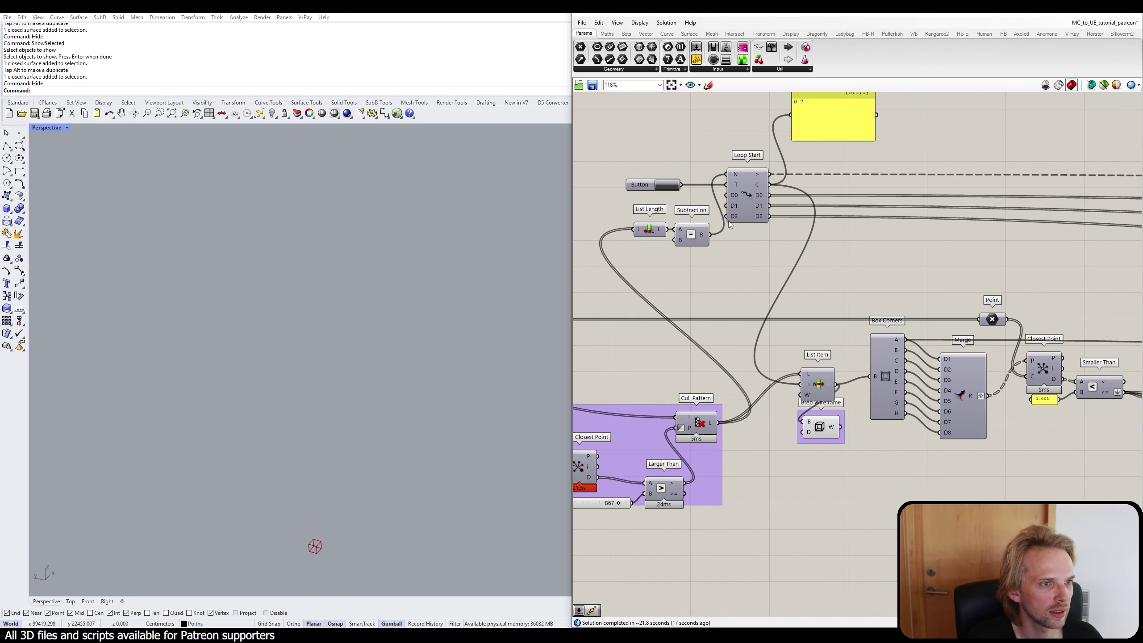
scroll(813, 274, "down", 4)
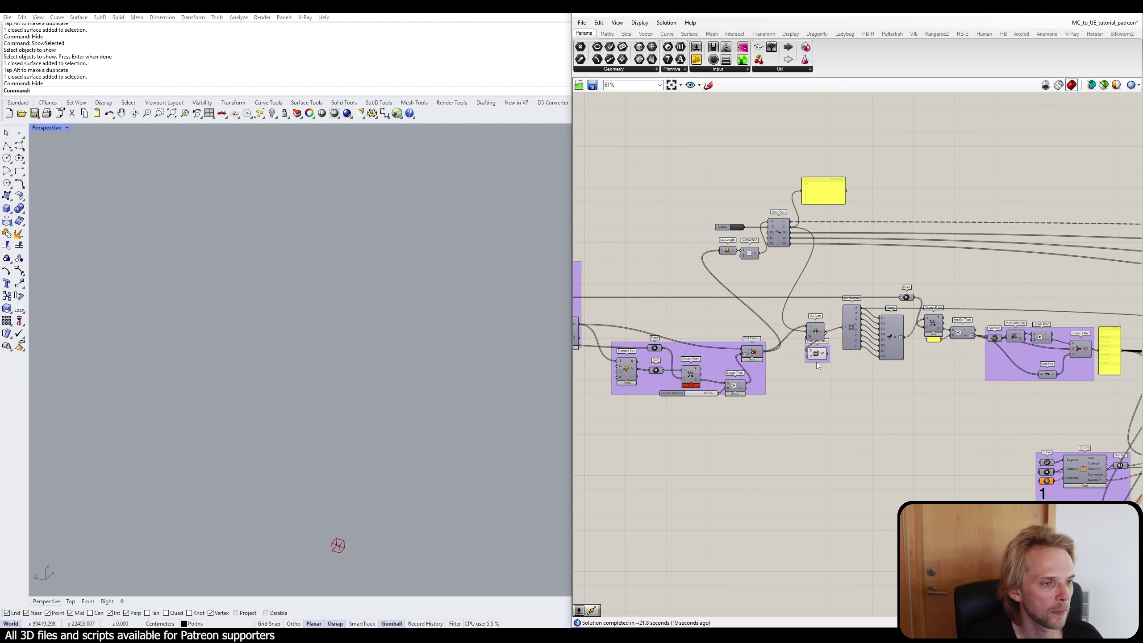
right_click_drag(720, 354, 1139, 387)
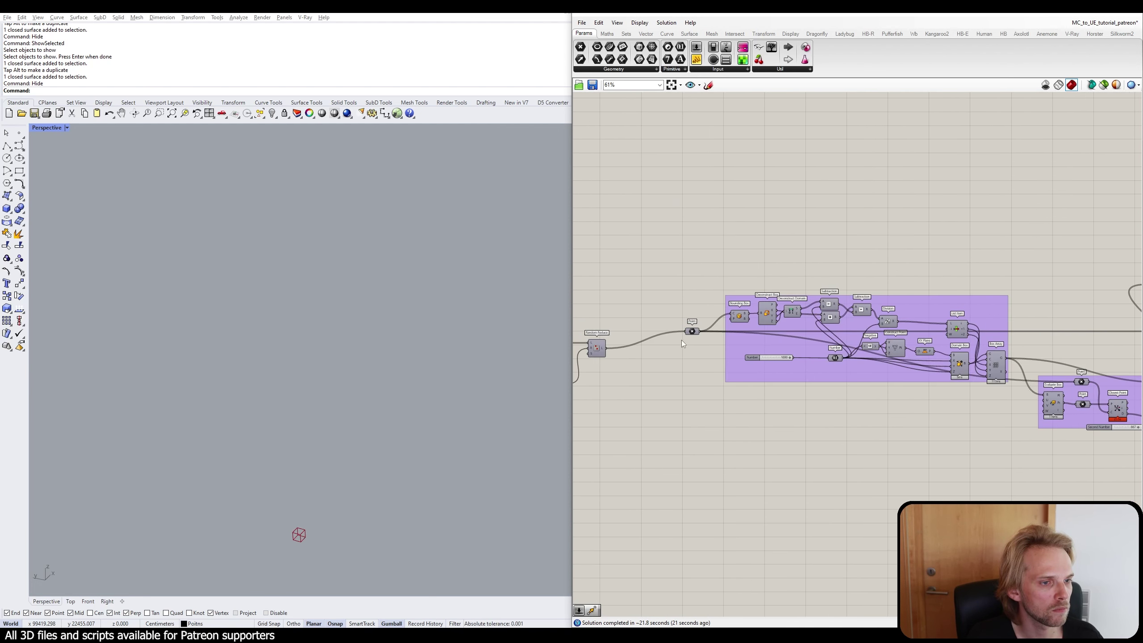
right_click_drag(682, 340, 769, 341)
scroll(689, 352, "up", 2)
left_click(682, 346)
middle_click(683, 346)
left_click(702, 327)
left_click(728, 289)
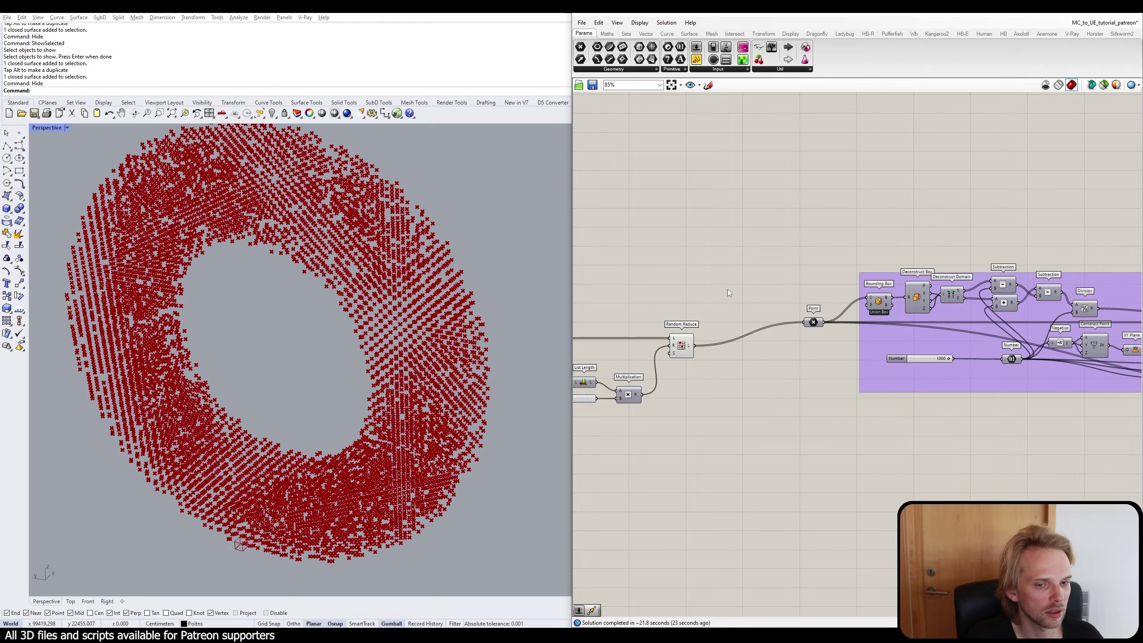
Bake the blocks generated so far through the PlaceBlock component at the end of the definition.
right_click_drag(360, 341, 273, 413)
scroll(286, 437, "down", 5)
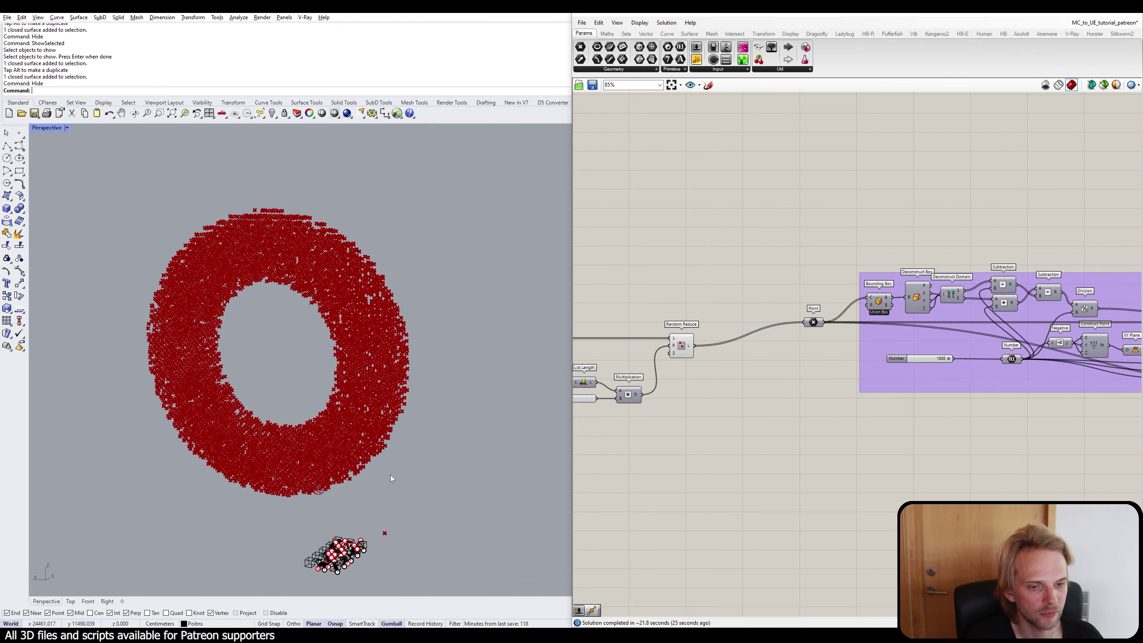
scroll(813, 425, "down", 5)
right_click_drag(975, 415, 632, 261)
right_click_drag(962, 304, 900, 293)
scroll(900, 293, "up", 3)
right_click_drag(1005, 244, 784, 317)
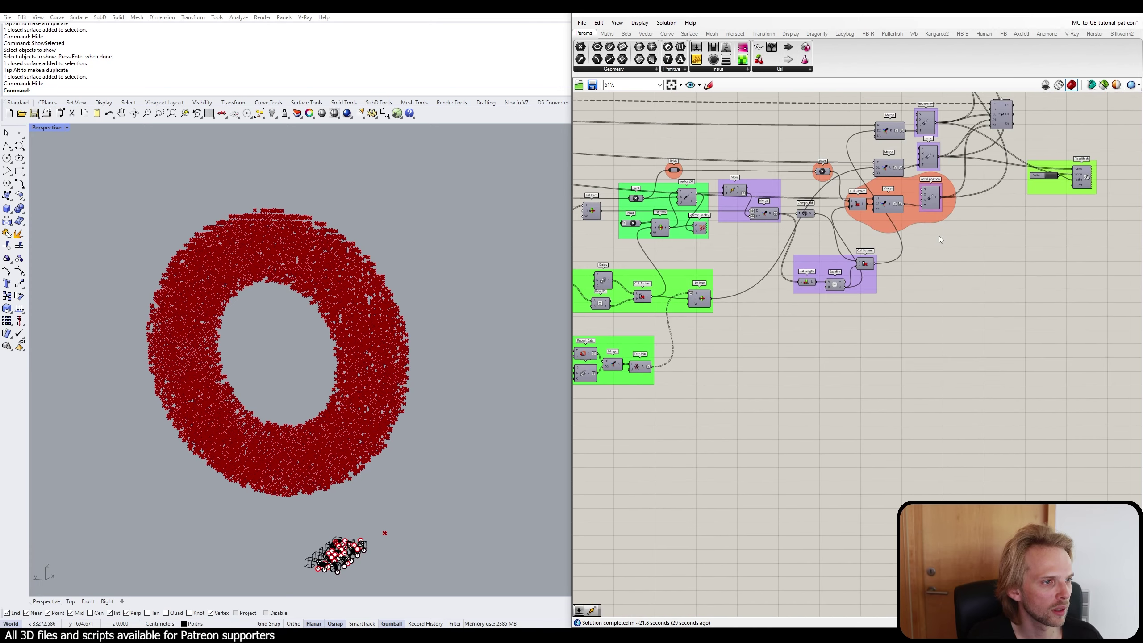
scroll(1107, 170, "up", 7)
left_click(966, 185)
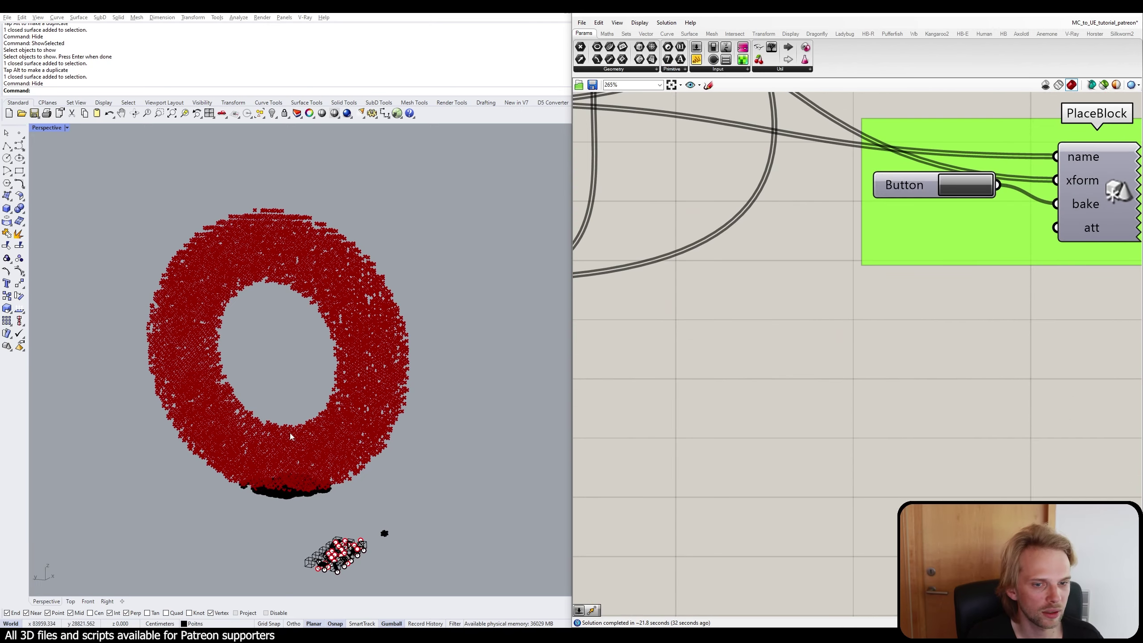
Examine the baked blocks at the base of the point torus up close and from several angles.
scroll(289, 432, "up", 10)
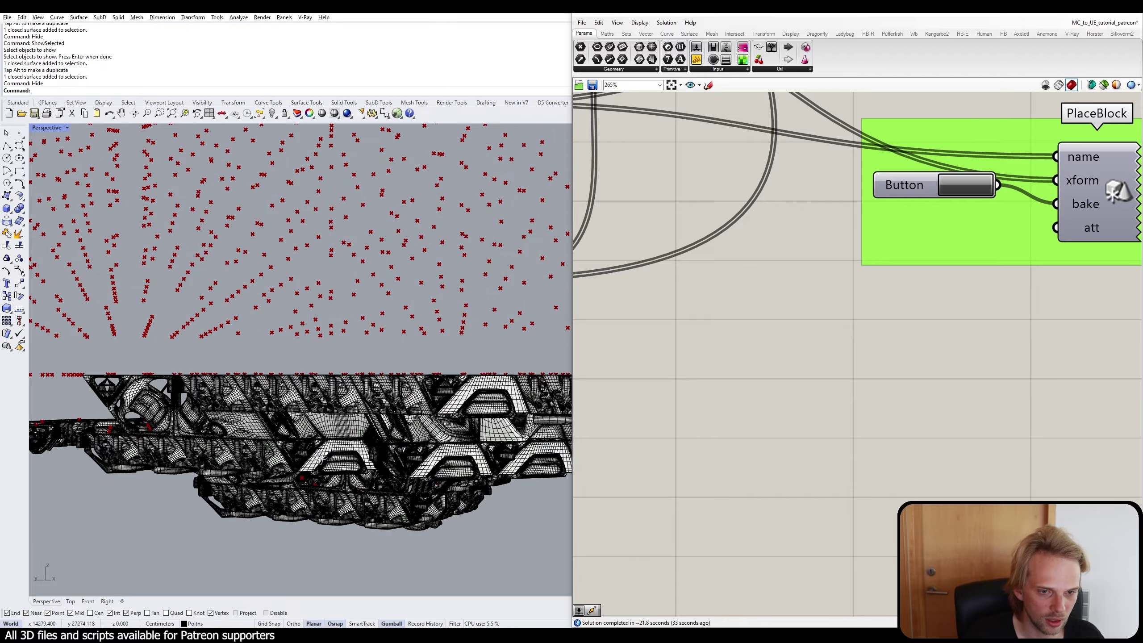
right_click_drag(322, 460, 249, 478)
scroll(248, 478, "up", 6)
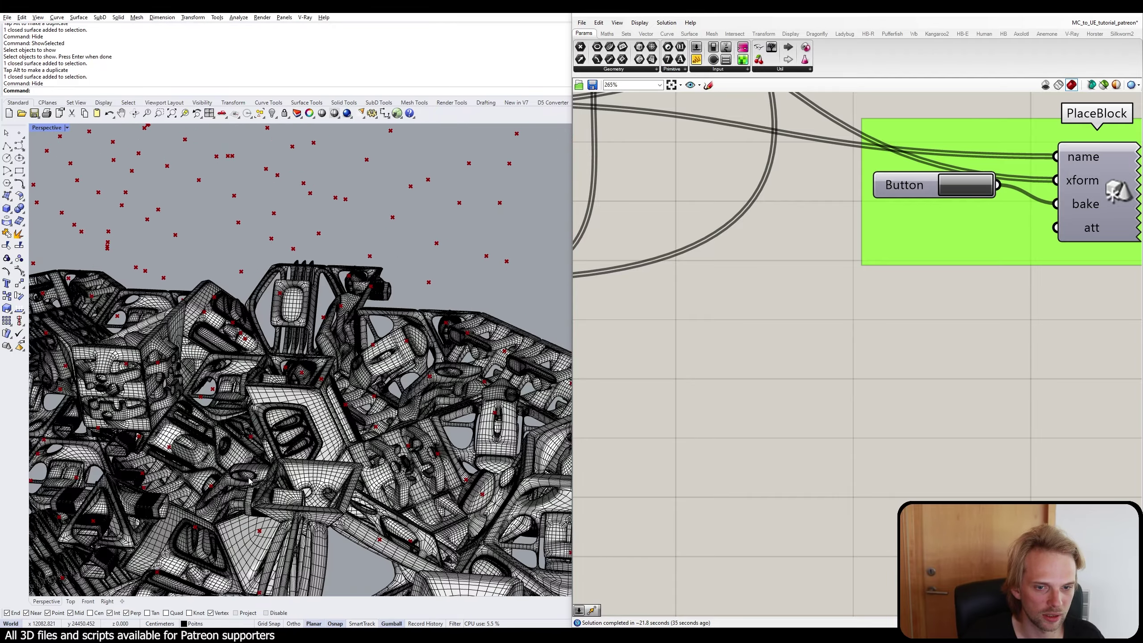
scroll(250, 481, "down", 10)
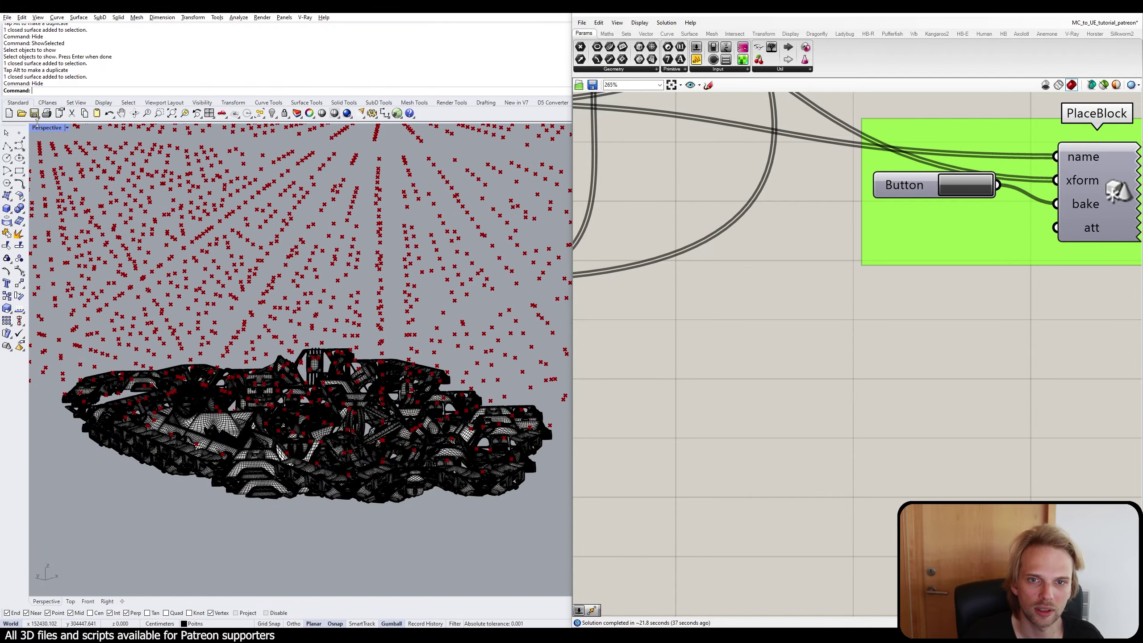
left_click(45, 128)
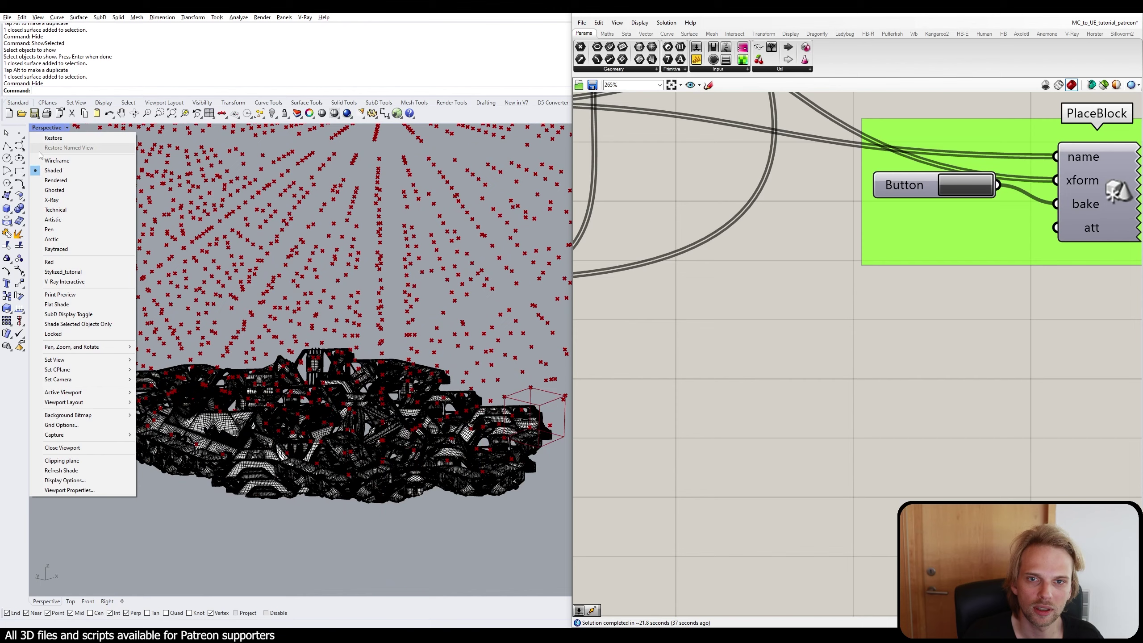
left_click(262, 459)
scroll(234, 458, "up", 8)
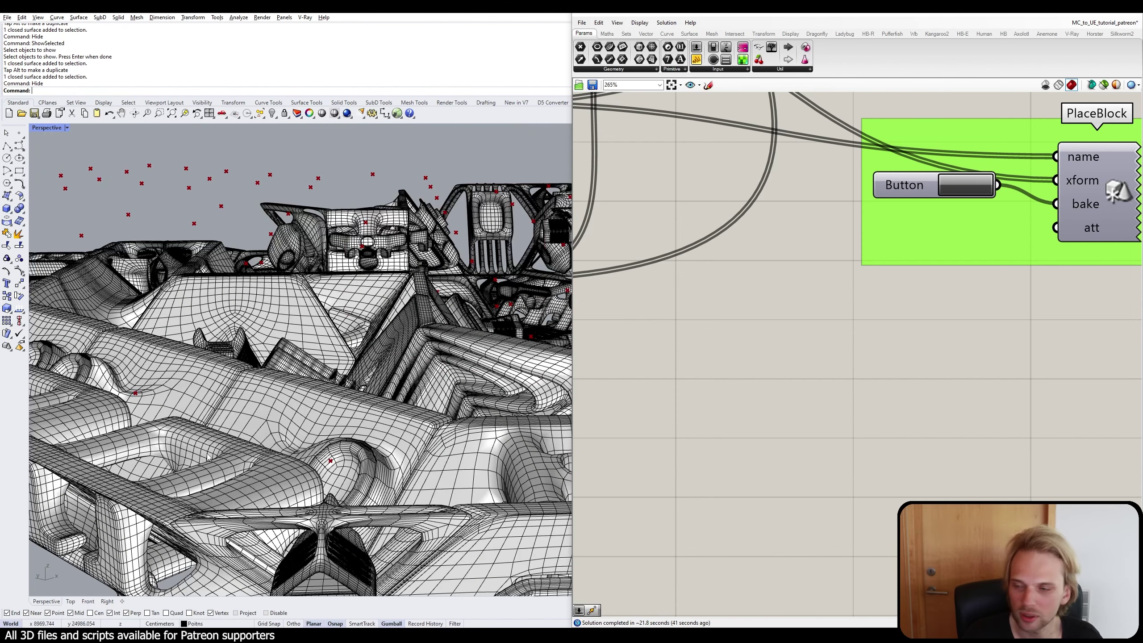
scroll(295, 387, "down", 8)
scroll(295, 386, "up", 8)
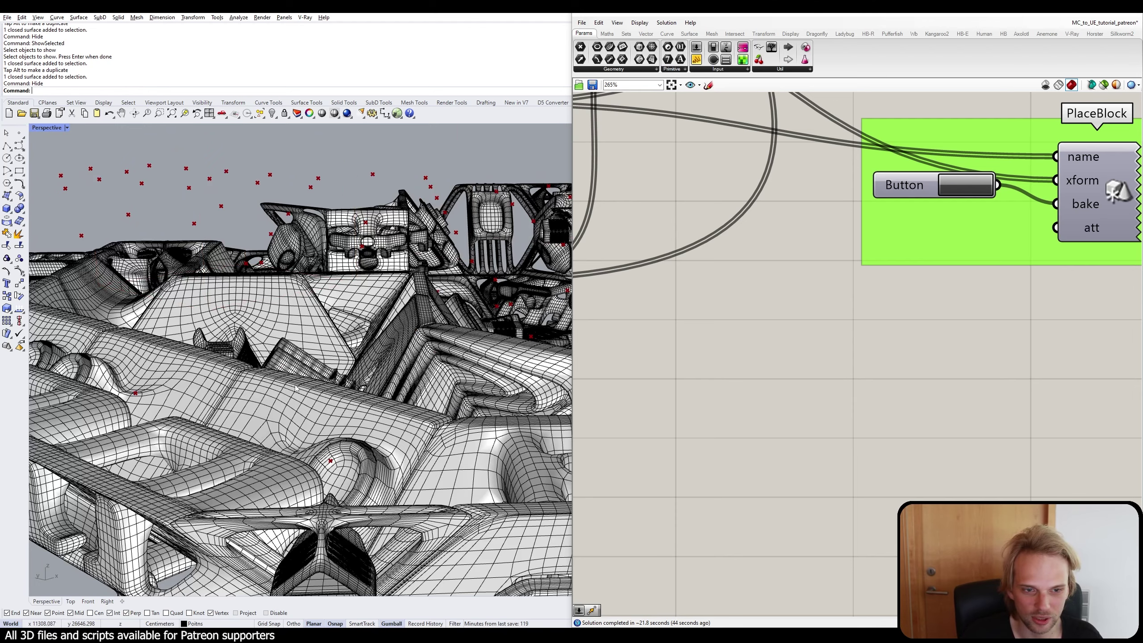
scroll(351, 368, "up", 8)
scroll(351, 368, "down", 10)
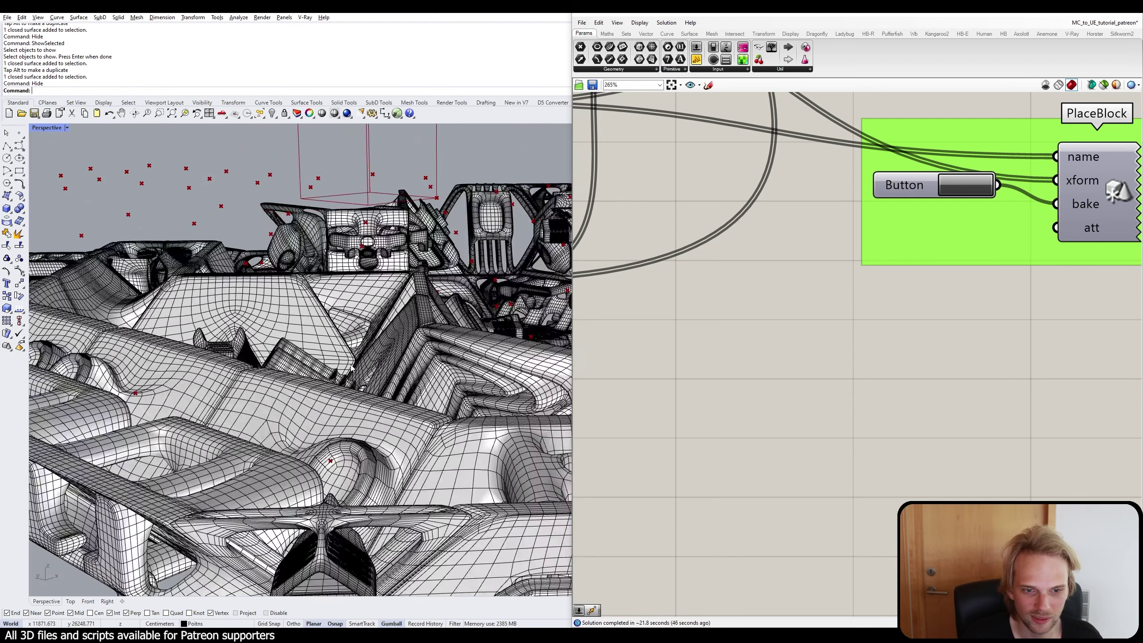
scroll(384, 310, "up", 6)
scroll(383, 310, "up", 3)
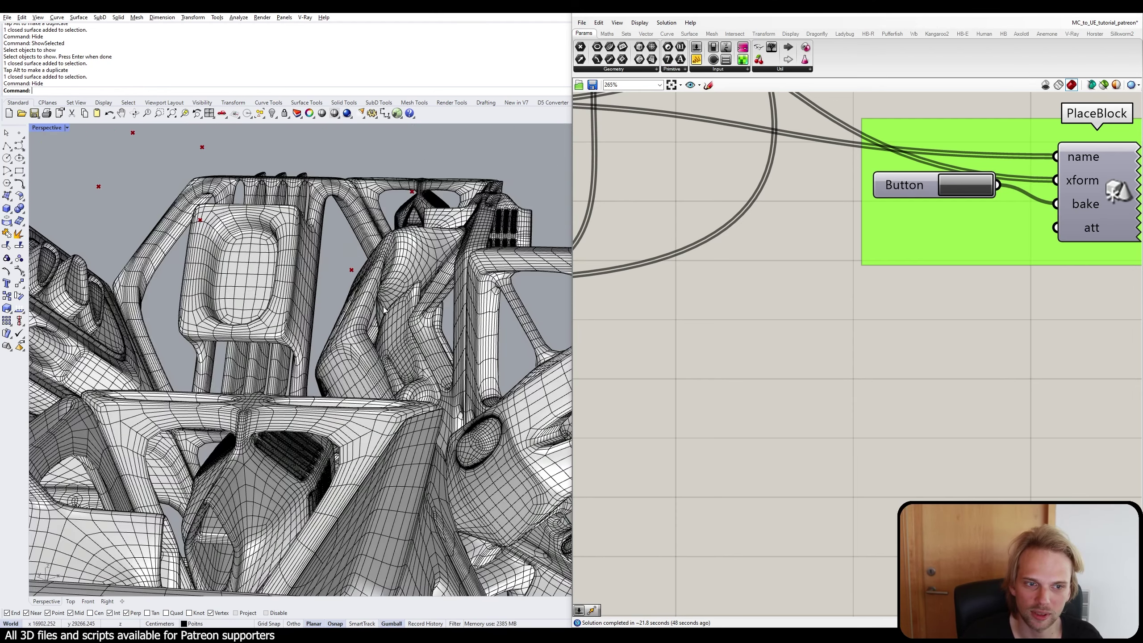
key("Home")
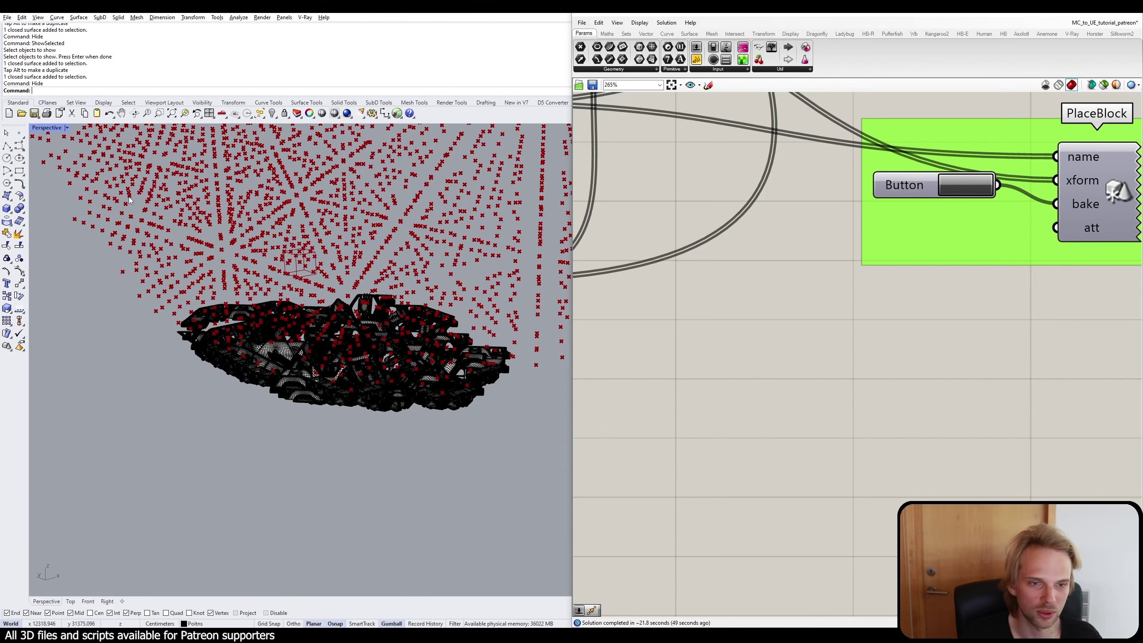
right_click_drag(148, 214, 175, 235)
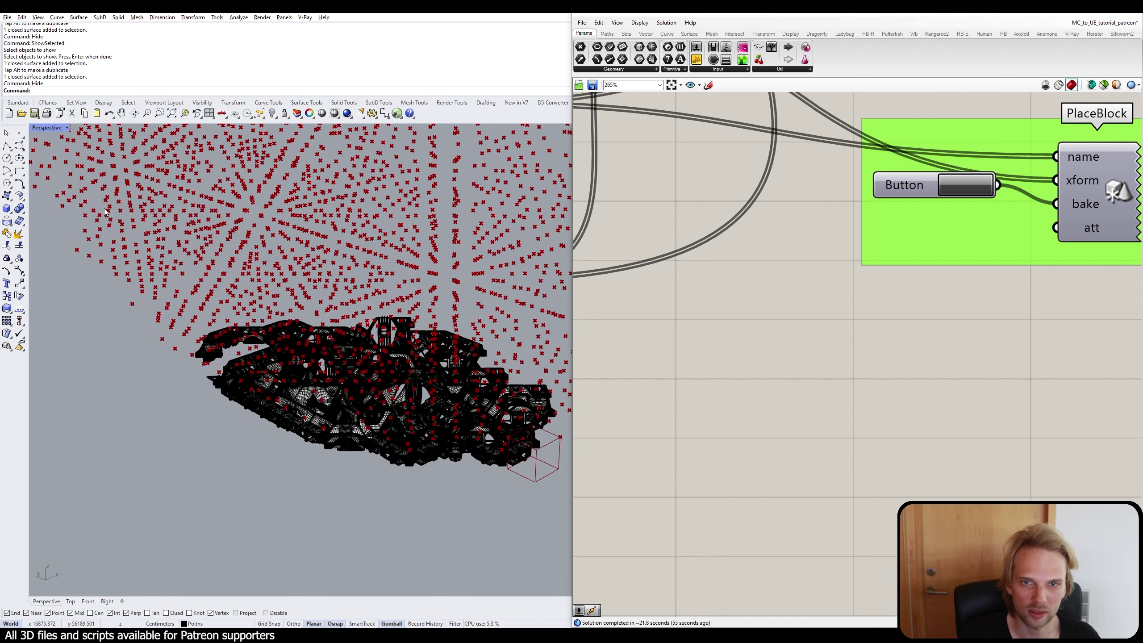
Undo the last two Grasshopper solutions to remove the baked blocks from the model.
key("ctrl+z")
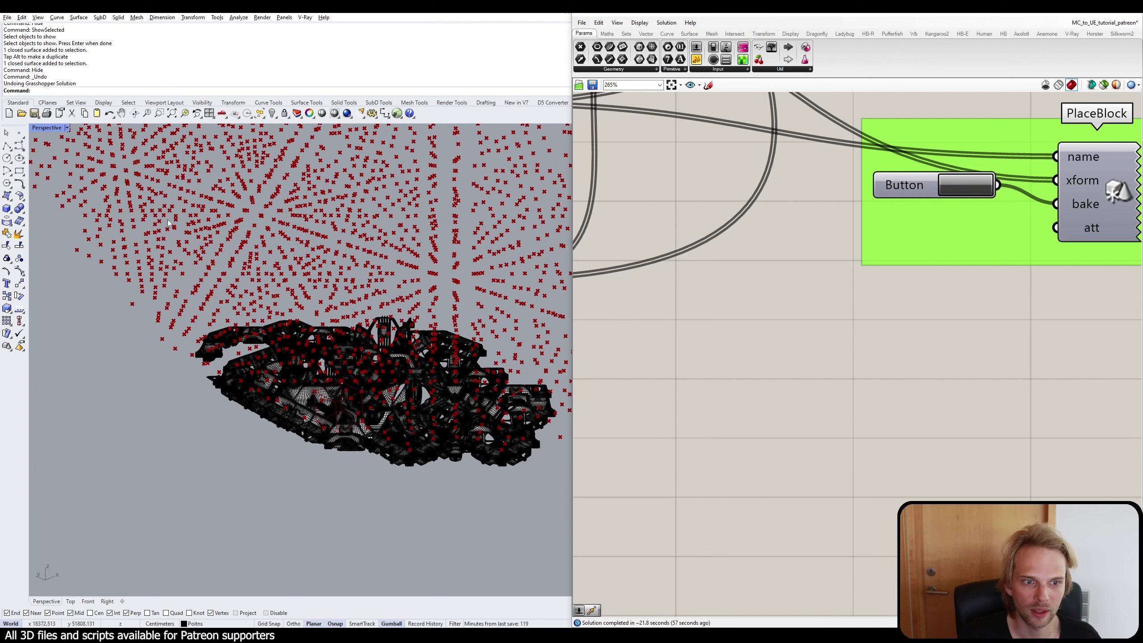
scroll(792, 373, "down", 3)
scroll(954, 443, "down", 6)
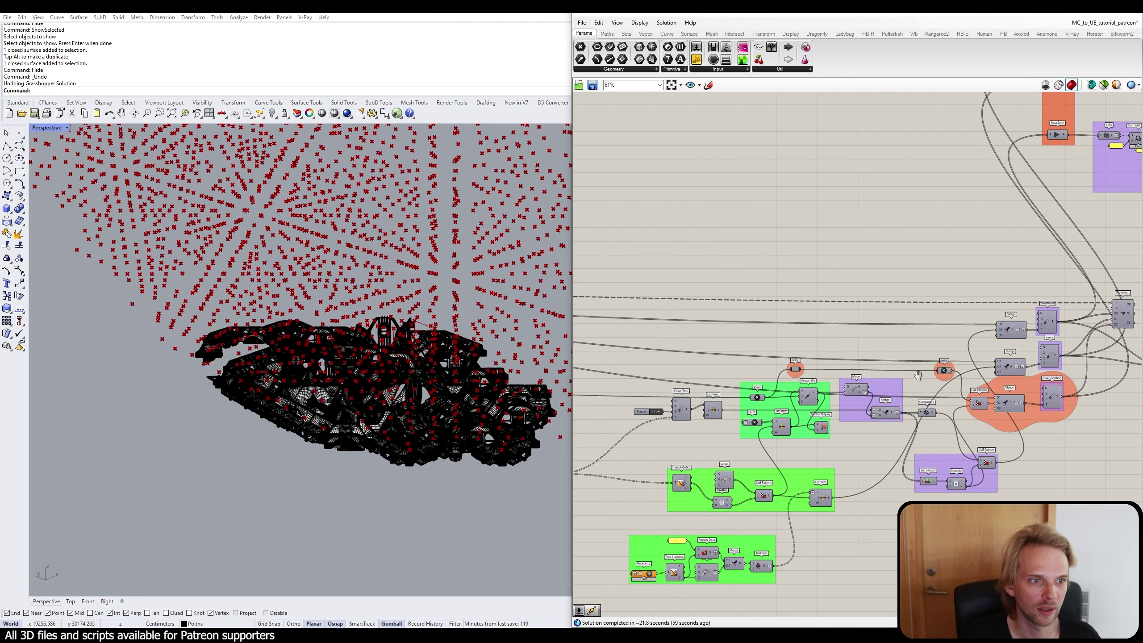
scroll(894, 348, "up", 5)
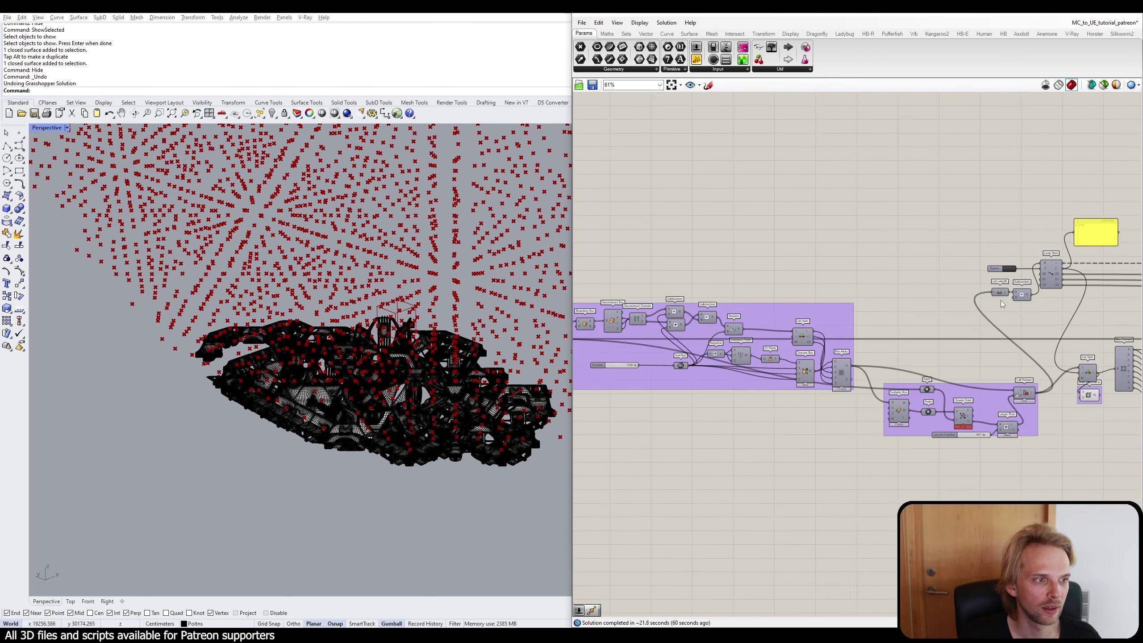
right_click_drag(522, 327, 385, 293)
key("ctrl+z")
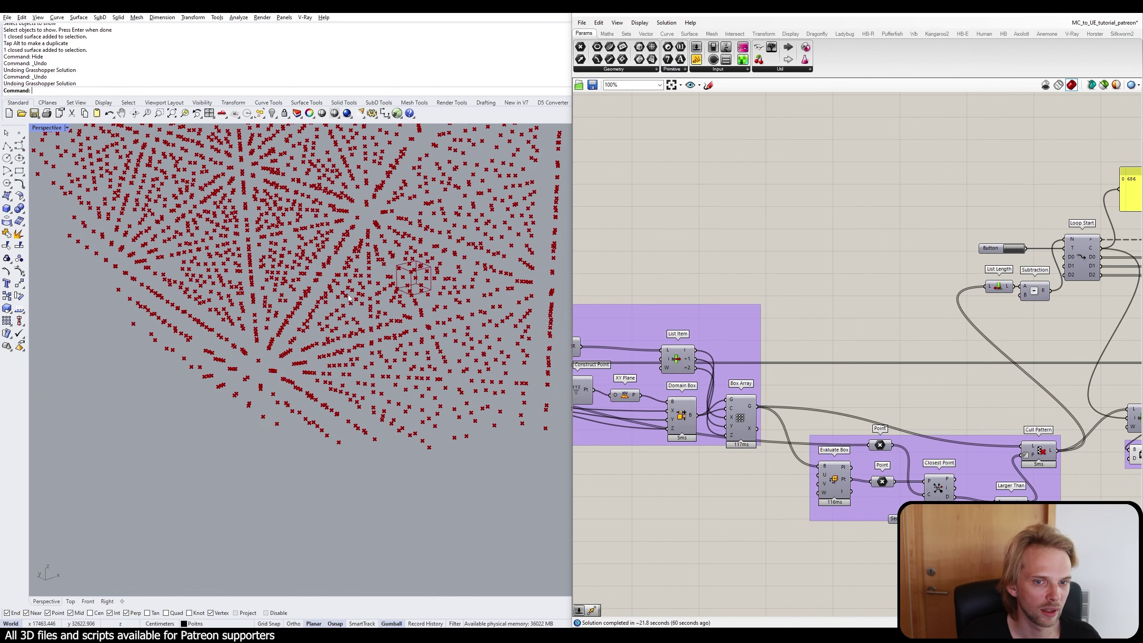
Look over the point torus and the definition's output end, and check the loop counter panel above Loop Start.
scroll(963, 382, "down", 3)
scroll(188, 252, "down", 3)
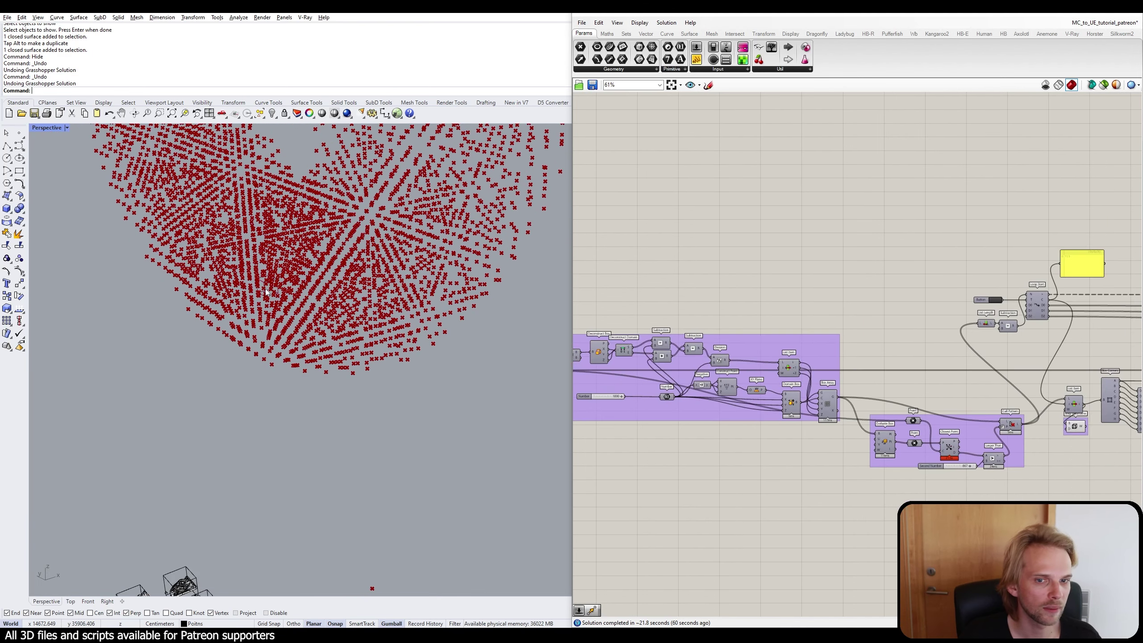
right_click_drag(189, 306, 337, 311)
scroll(814, 335, "down", 4)
right_click_drag(954, 324, 516, 290)
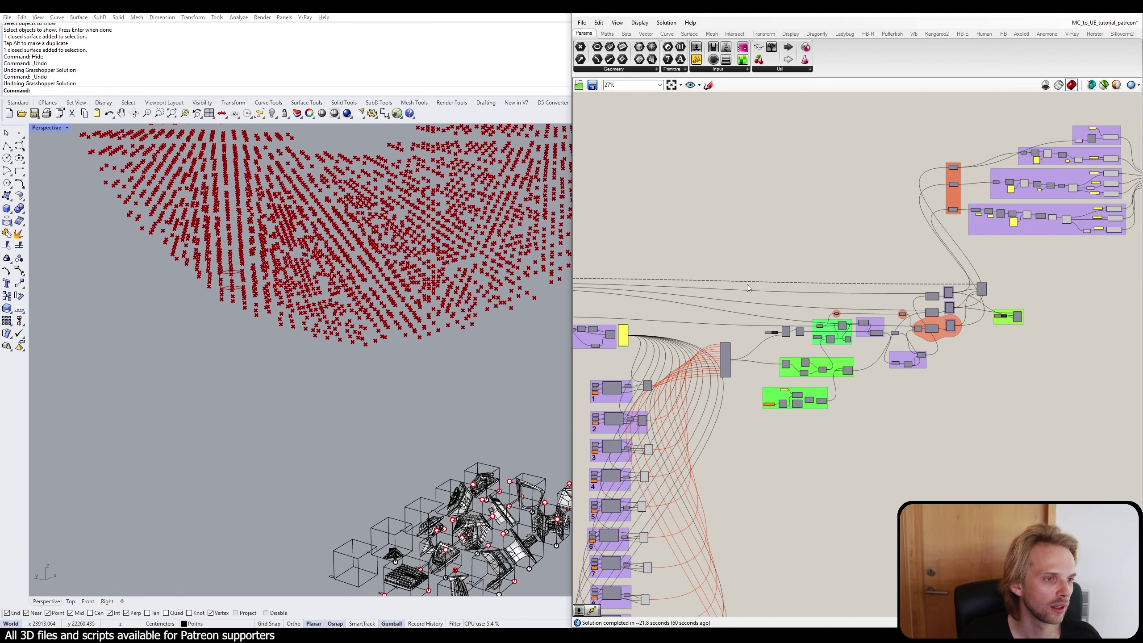
right_click_drag(963, 268, 823, 270)
scroll(823, 270, "up", 1)
right_click_drag(310, 266, 297, 372)
scroll(333, 285, "down", 5)
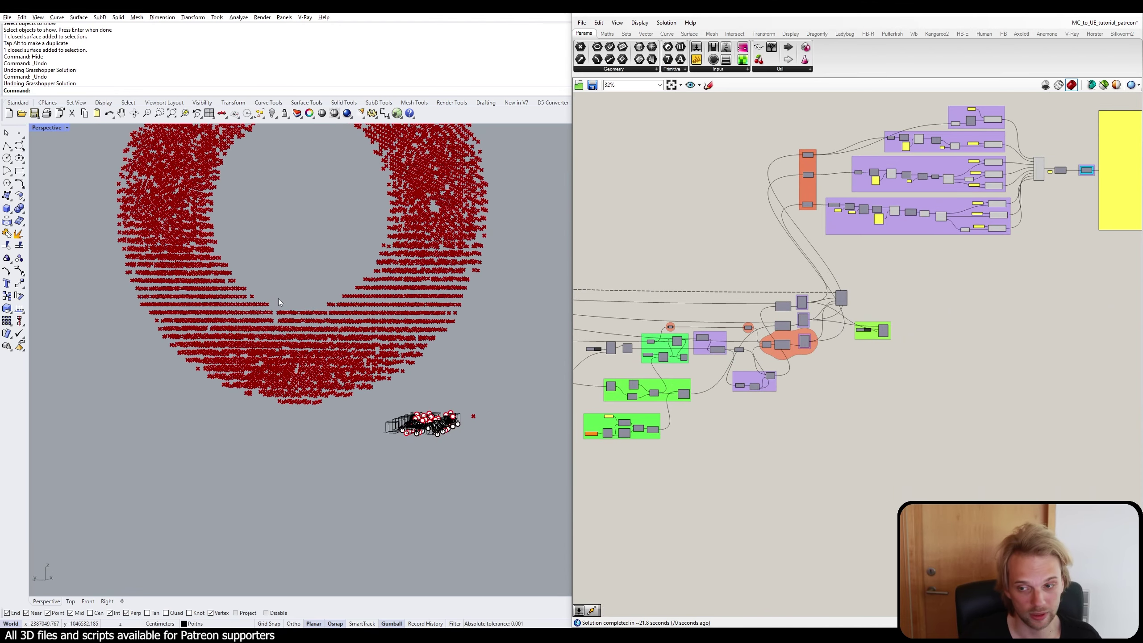
right_click_drag(749, 251, 753, 332)
scroll(754, 332, "up", 6)
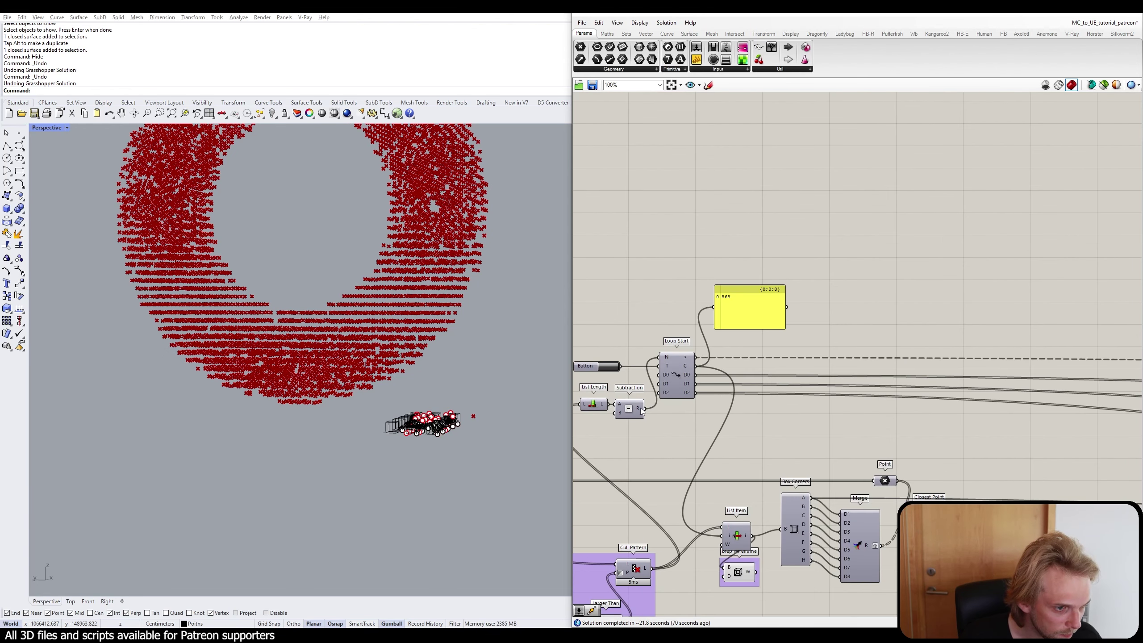
mouse_move(642, 410)
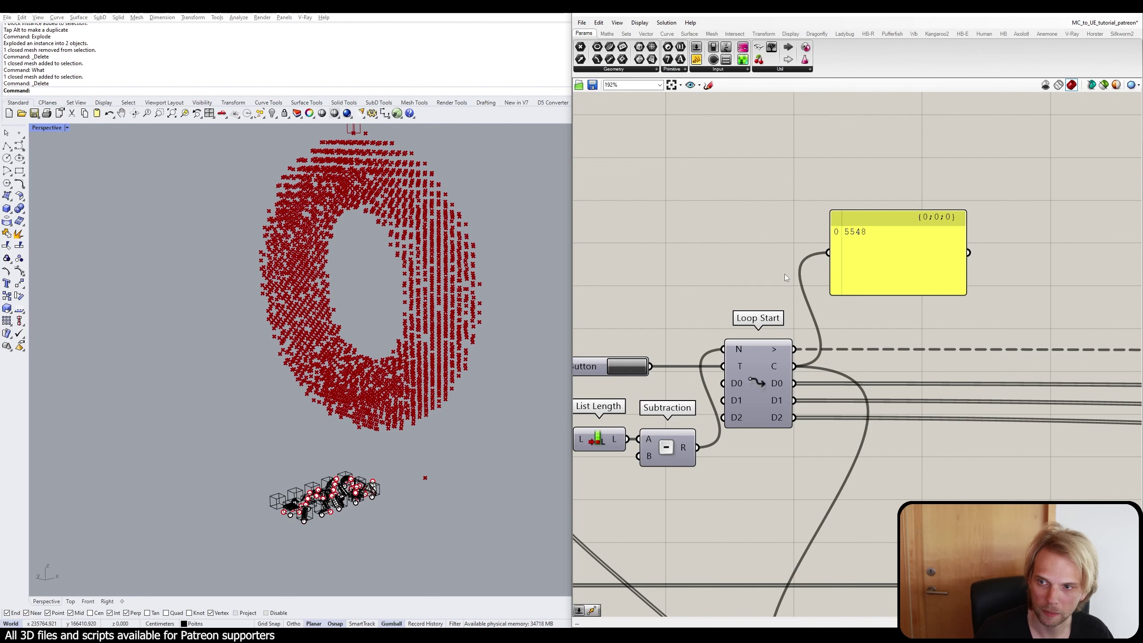
Enable the disabled middle Data Dam in the orange group and pass its data through.
scroll(842, 232, "down", 5)
right_click(770, 311)
scroll(733, 317, "down", 4)
left_click(896, 243)
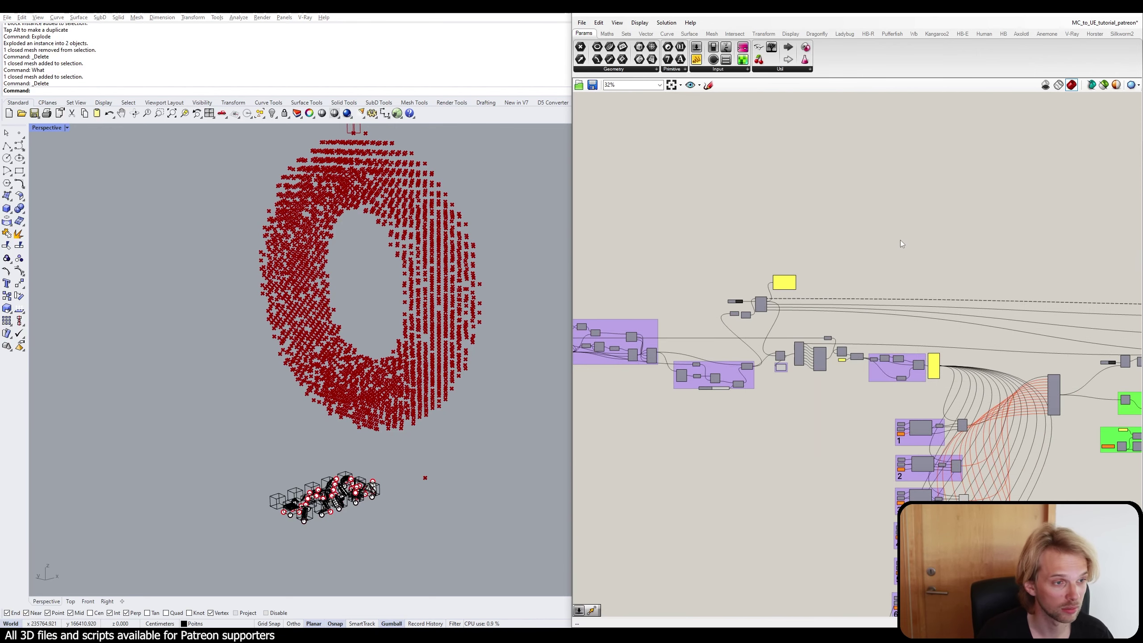
scroll(877, 266, "down", 3)
right_click_drag(877, 266, 591, 285)
right_click_drag(950, 233, 751, 283)
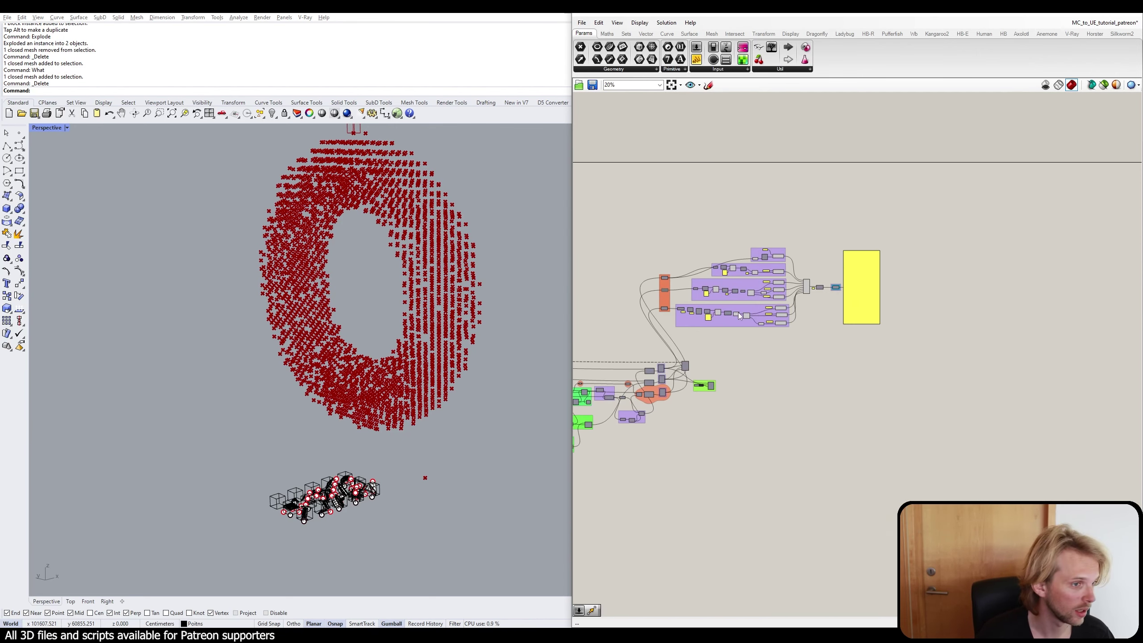
scroll(752, 282, "up", 4)
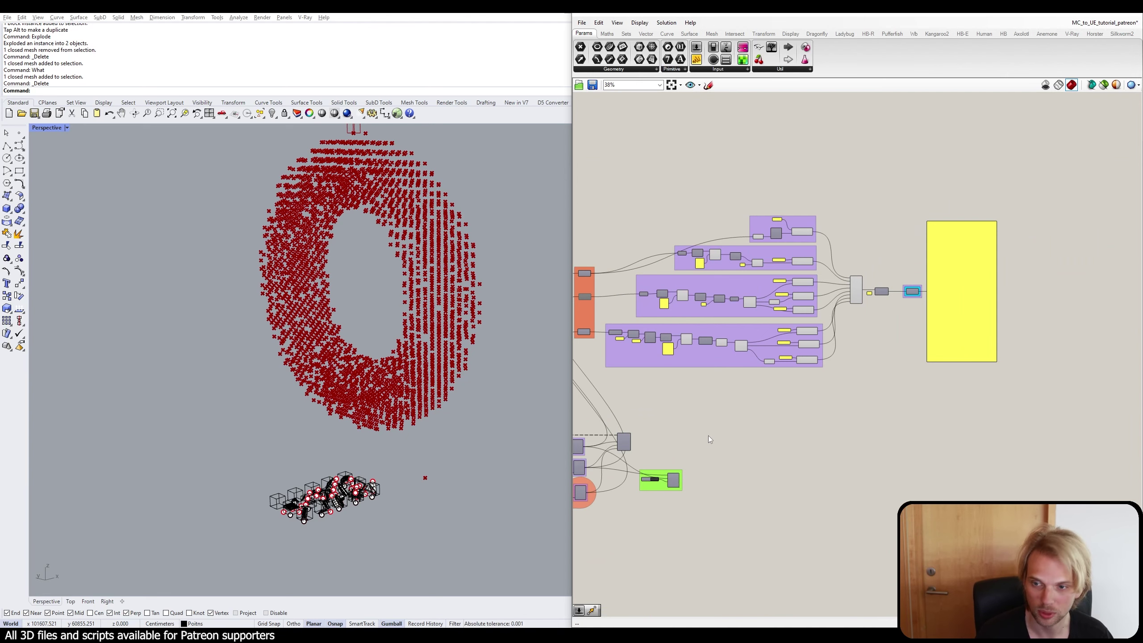
right_click_drag(854, 381, 785, 462)
scroll(823, 376, "up", 5)
right_click_drag(879, 384, 1109, 353)
scroll(1110, 353, "down", 4)
right_click_drag(740, 334, 816, 330)
scroll(816, 330, "up", 8)
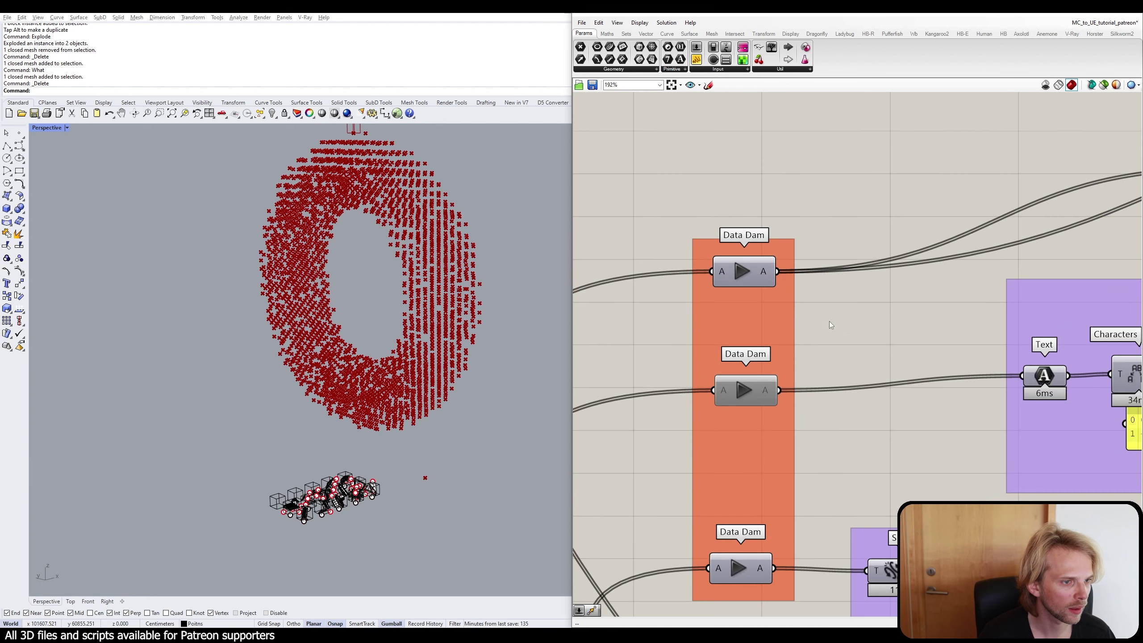
left_click(746, 392)
middle_click(761, 398)
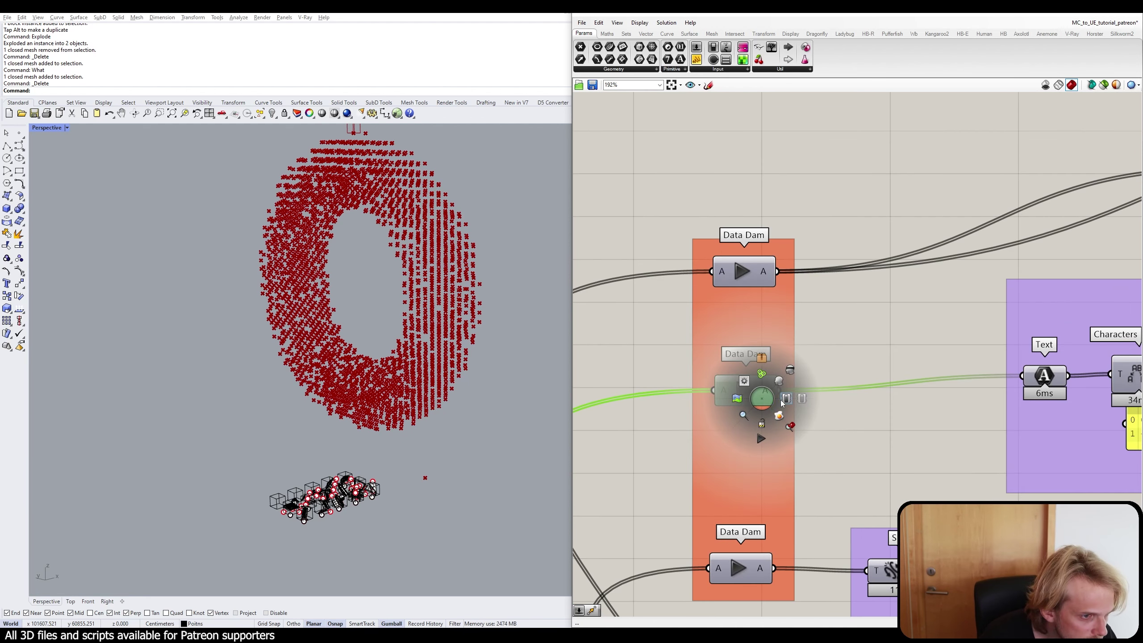
left_click(786, 398)
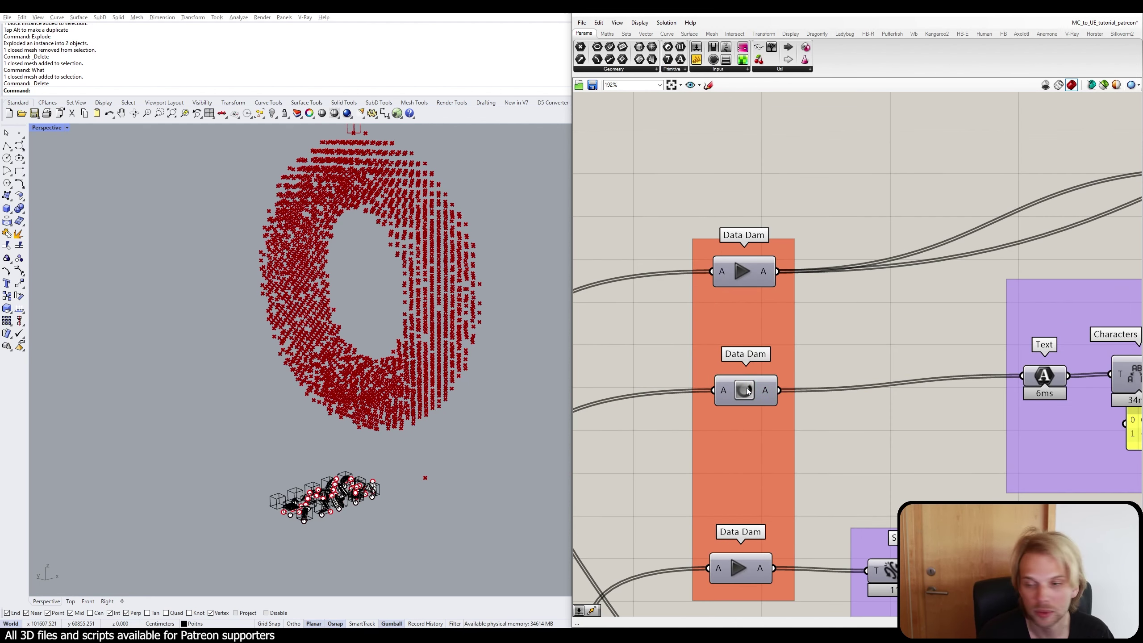
Pass the data through the first and third Data Dams, and bring the joined text panel into view.
left_click(754, 260)
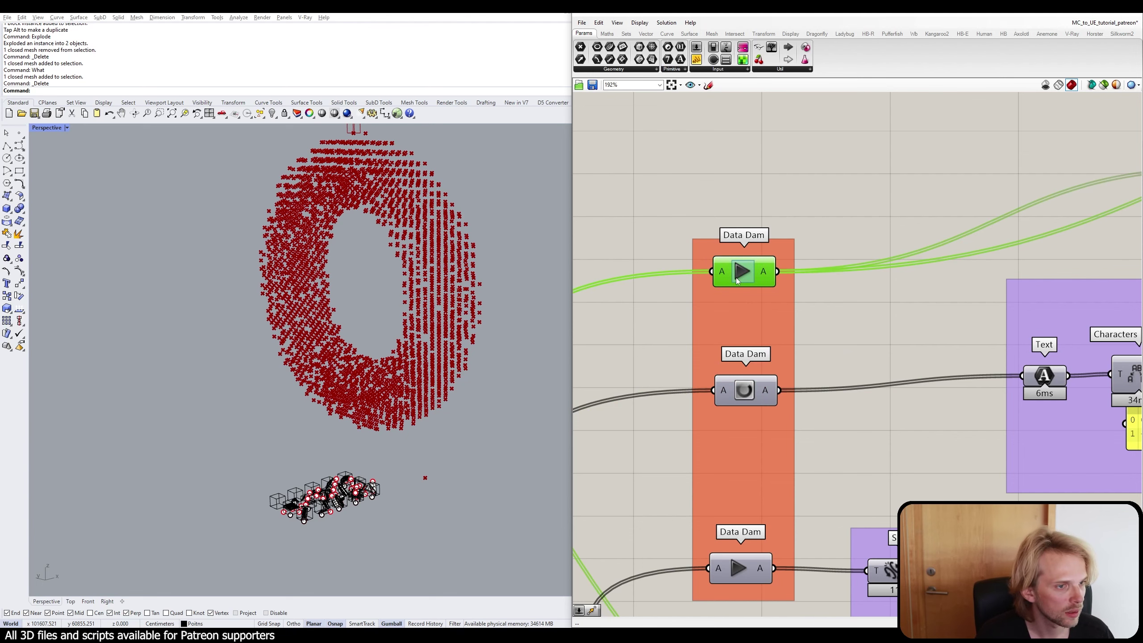
left_click(739, 570)
scroll(922, 425, "down", 6)
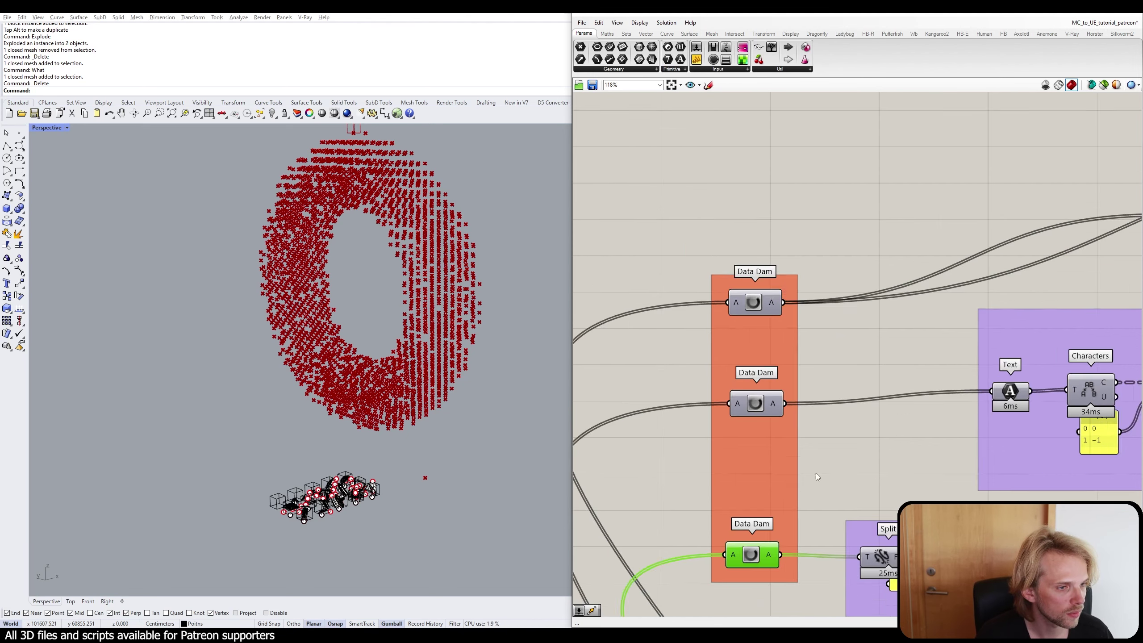
right_click_drag(953, 326, 729, 326)
scroll(948, 271, "up", 4)
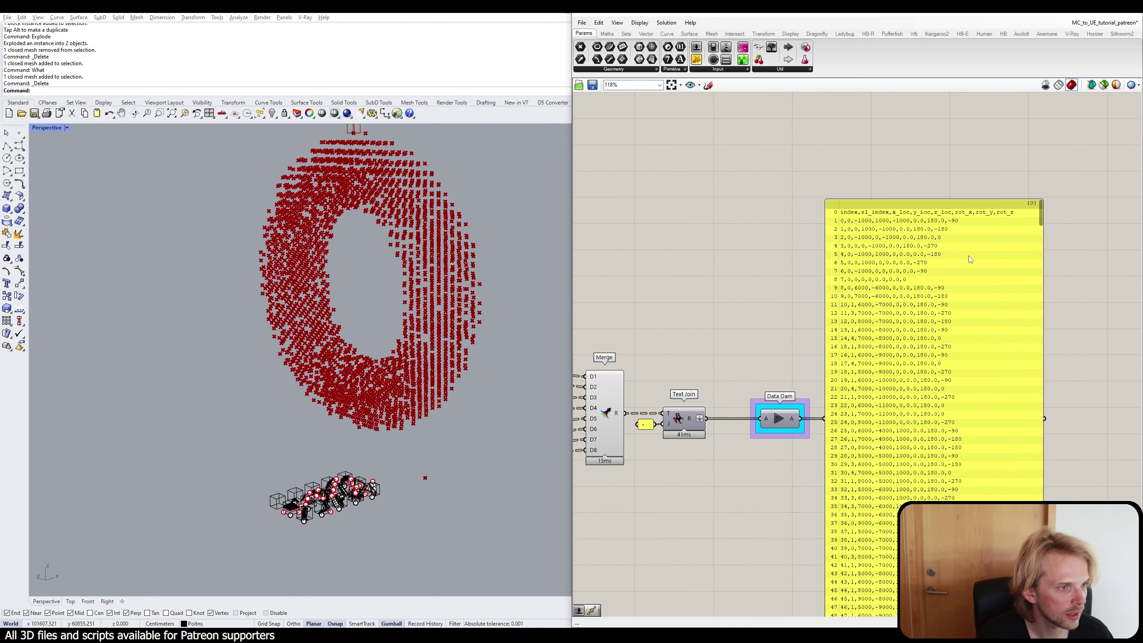
Pass the data through the Data Dam before the joined text panel and look through the panel's rows.
right_click_drag(959, 273, 886, 244)
left_click_drag(967, 187, 967, 531)
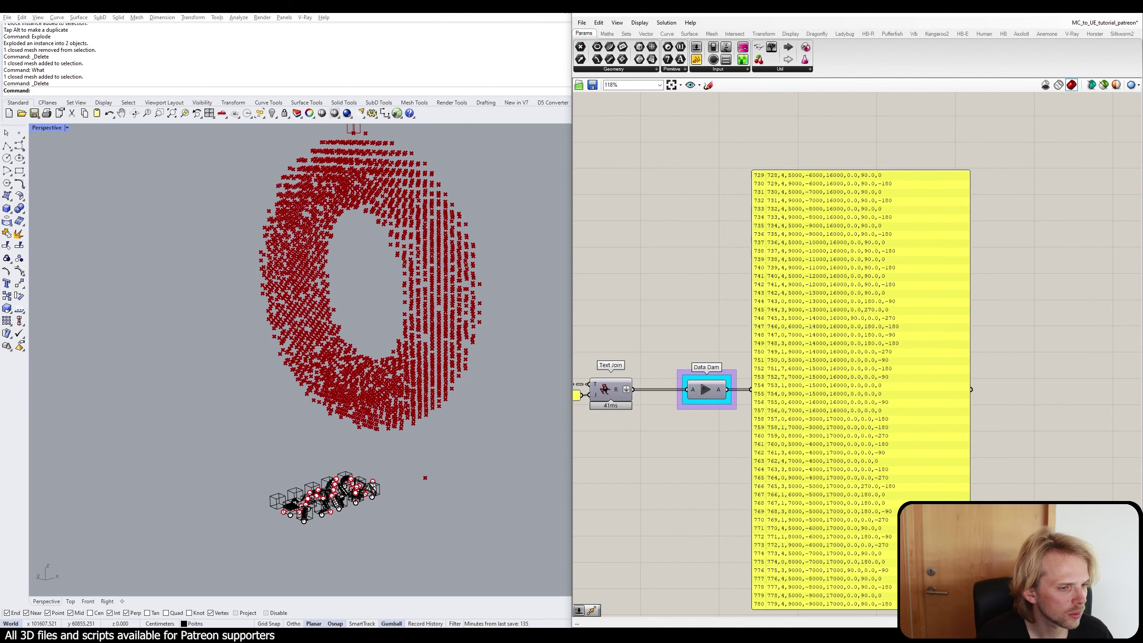
left_click(704, 390)
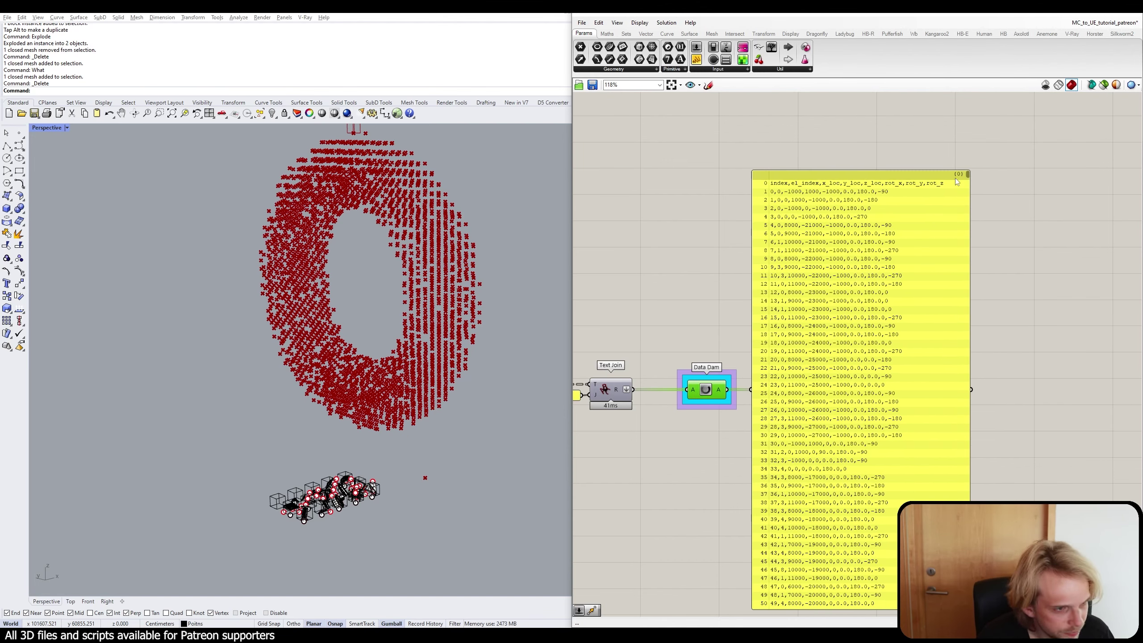
left_click_drag(968, 174, 967, 603)
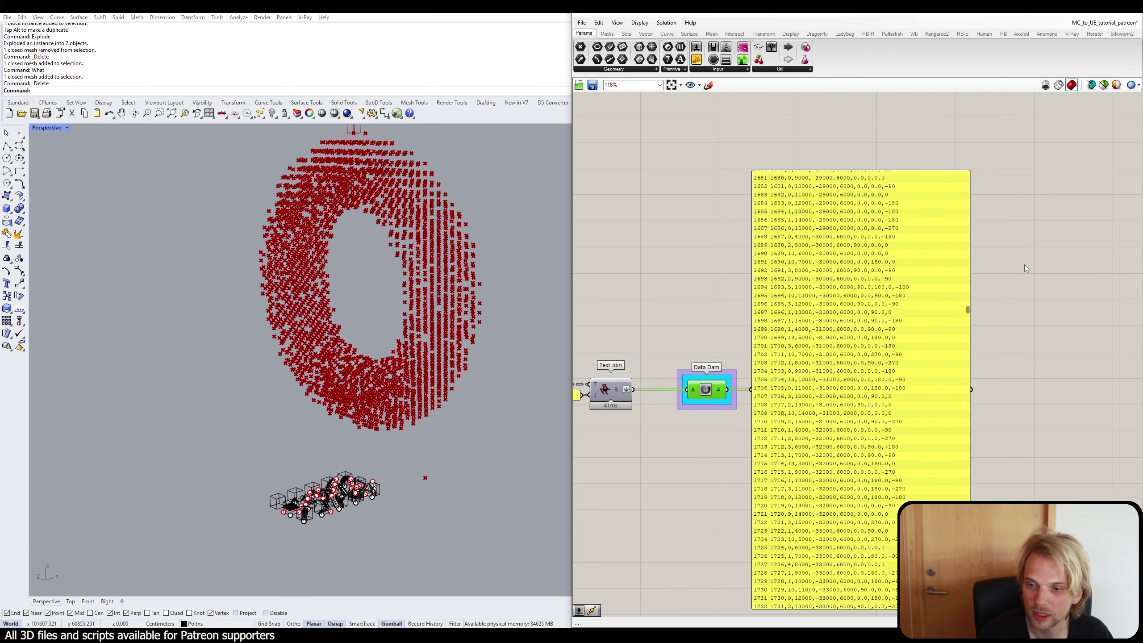
scroll(818, 147, "down", 4)
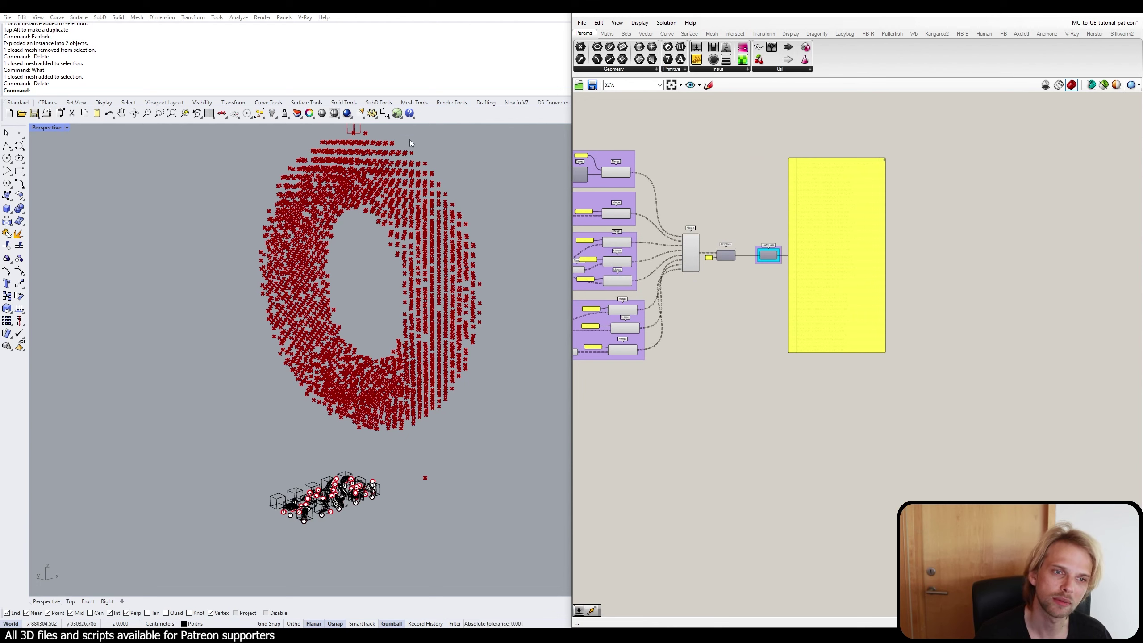
Select the joined text panel and look over its options.
left_click(852, 232)
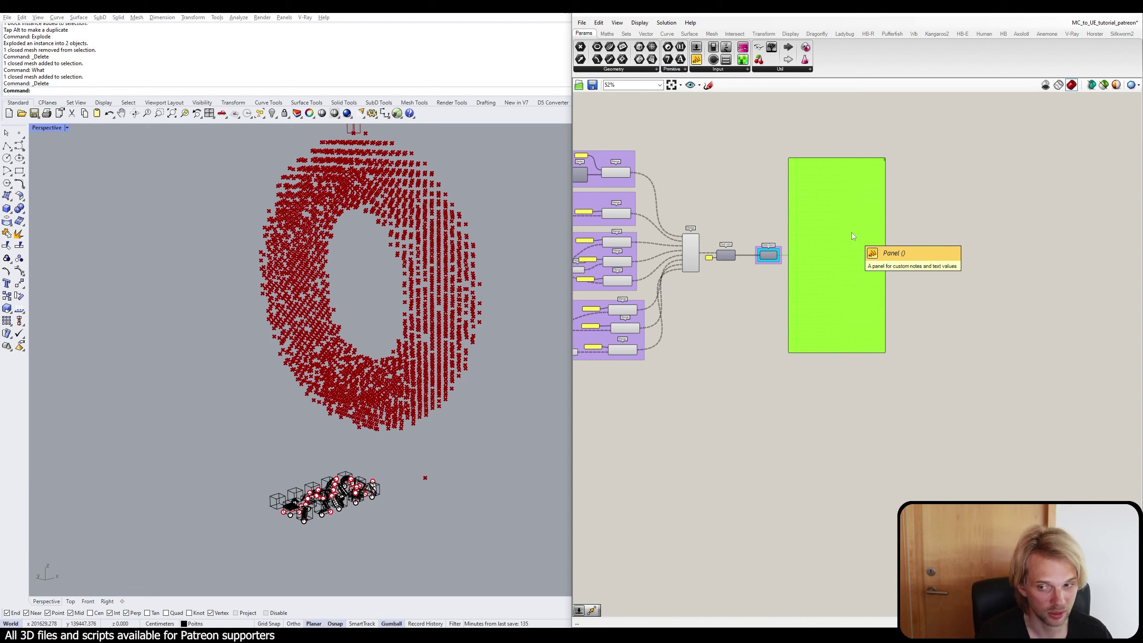
left_click(724, 387)
right_click_drag(839, 291, 818, 288)
scroll(817, 287, "up", 3)
left_click(817, 288)
right_click(818, 287)
left_click(693, 397)
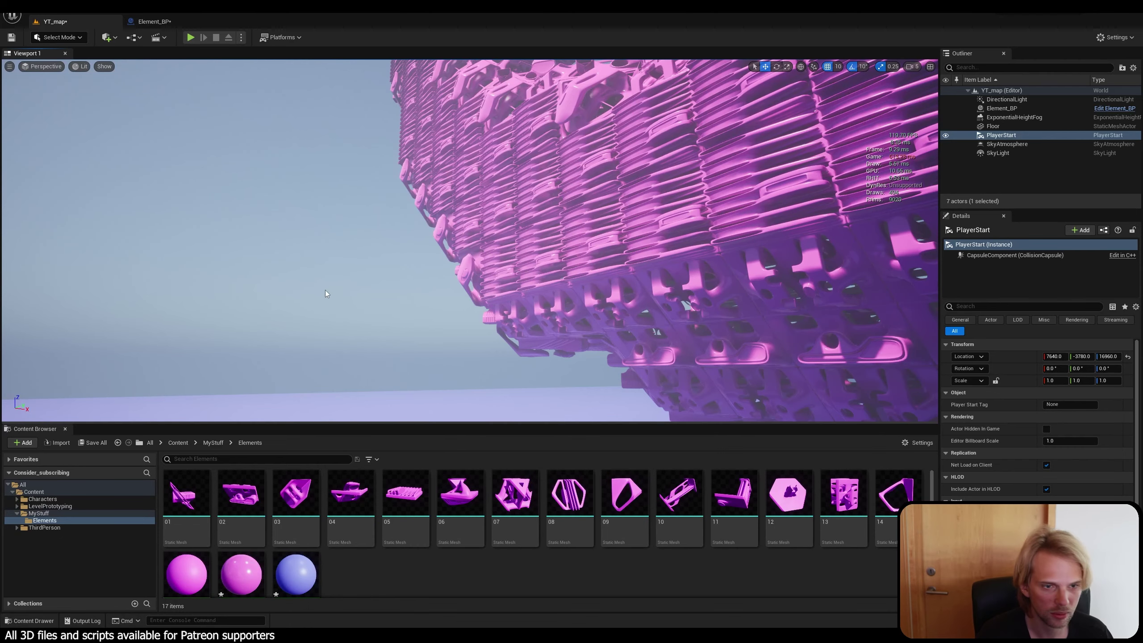
Switch to Unreal Engine and try twice to reimport the CMC_to_UE_excel data table in the MyStuff folder.
left_click(39, 513)
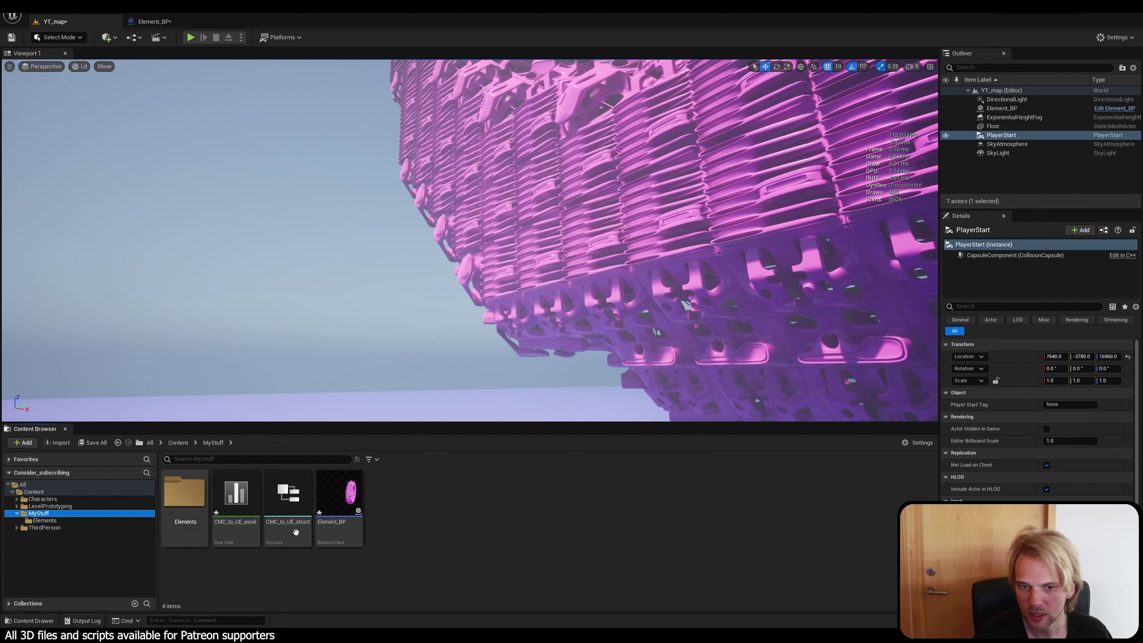
right_click(239, 497)
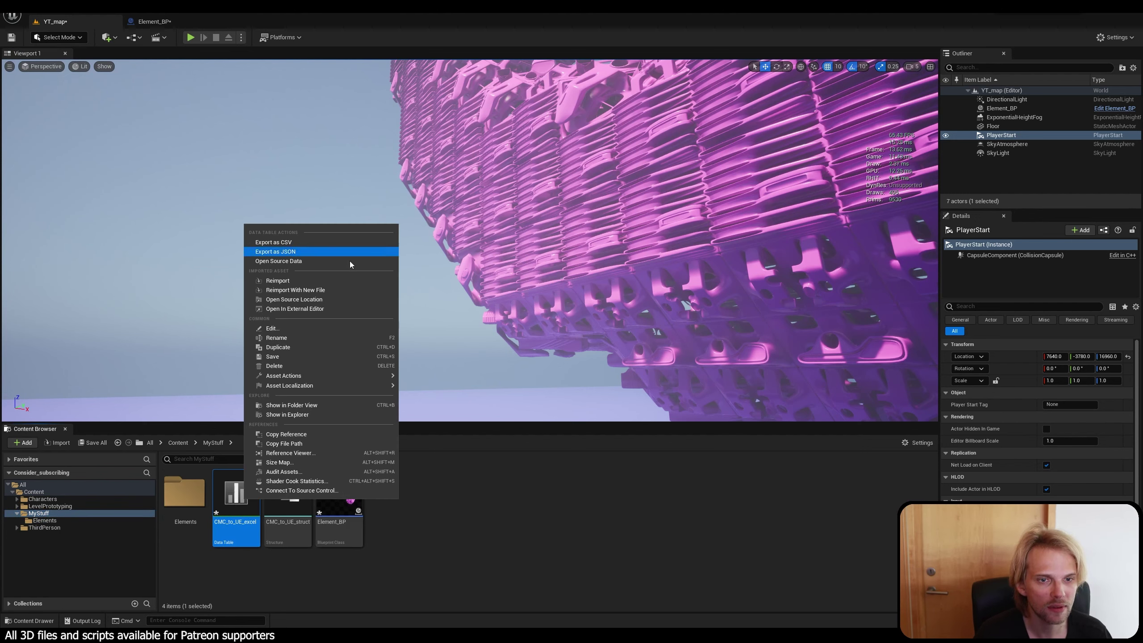
left_click(328, 283)
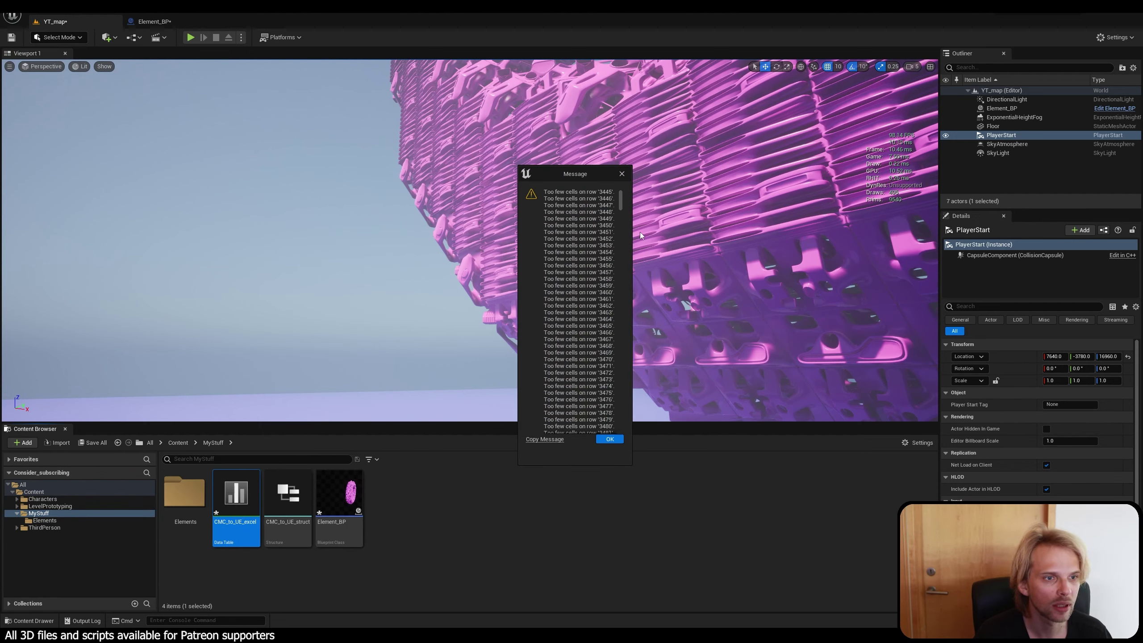
left_click_drag(623, 200, 636, 153)
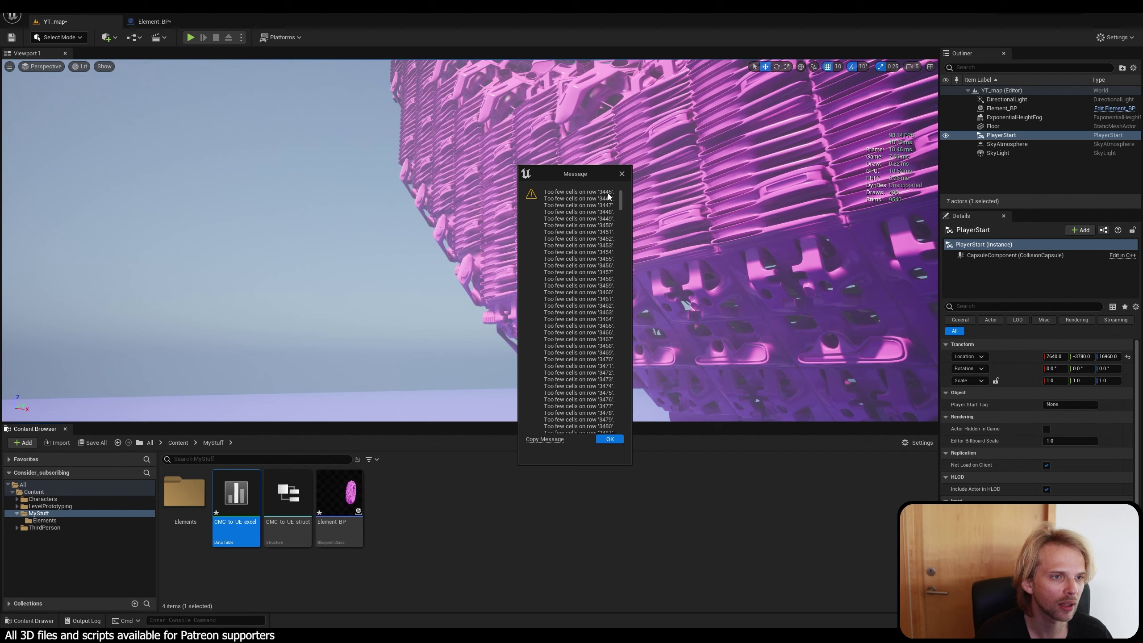
left_click(622, 174)
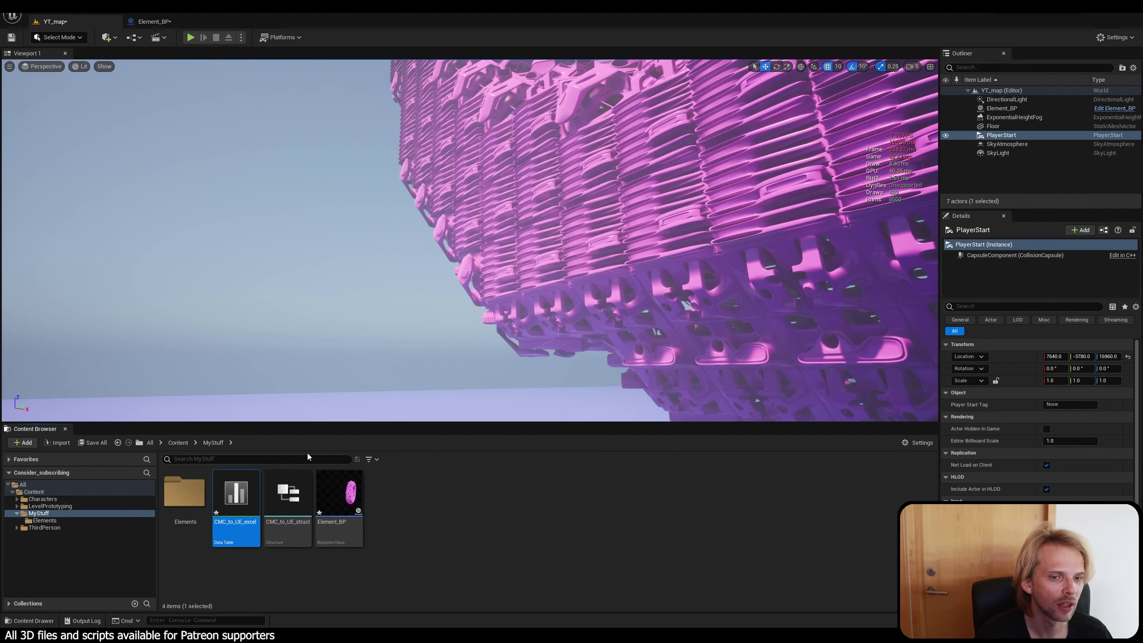
right_click(236, 495)
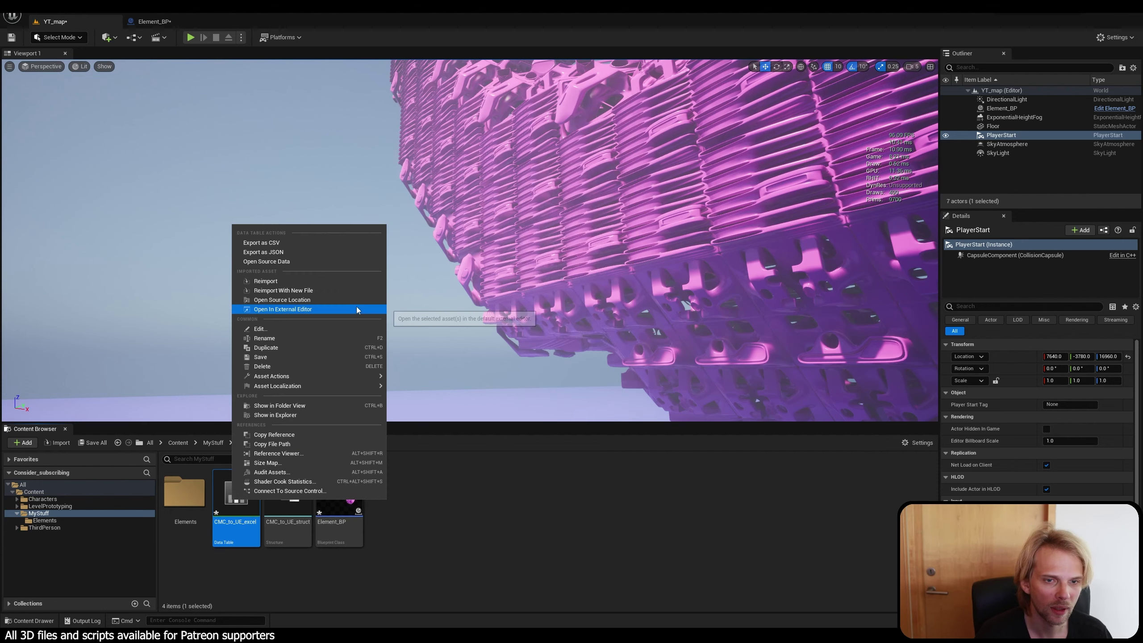
left_click(343, 284)
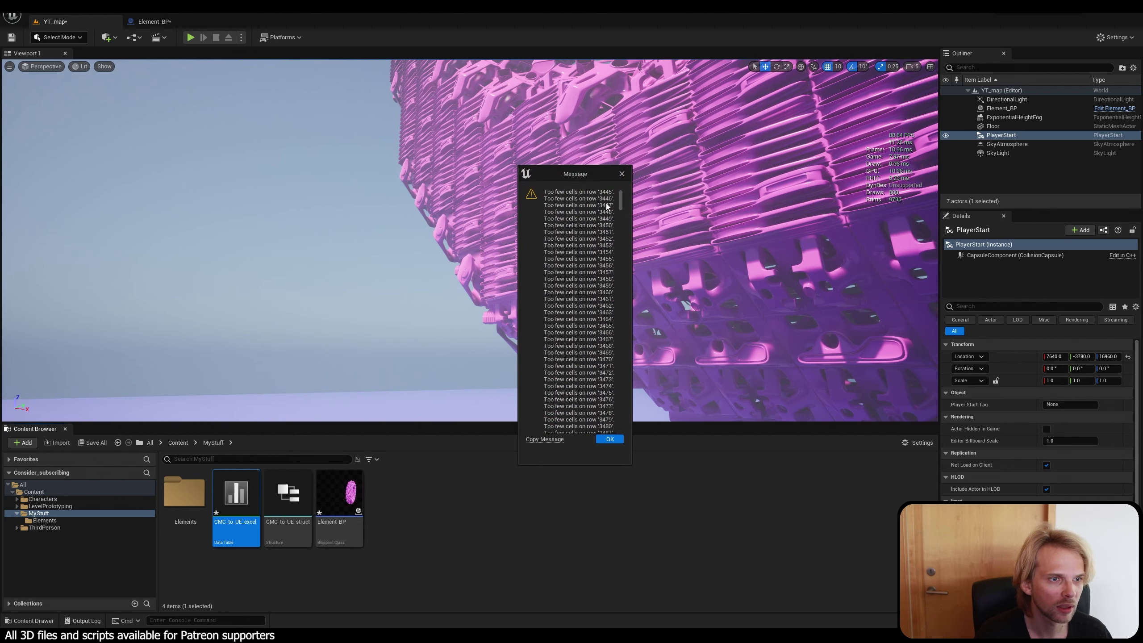
left_click(622, 174)
left_click(528, 530)
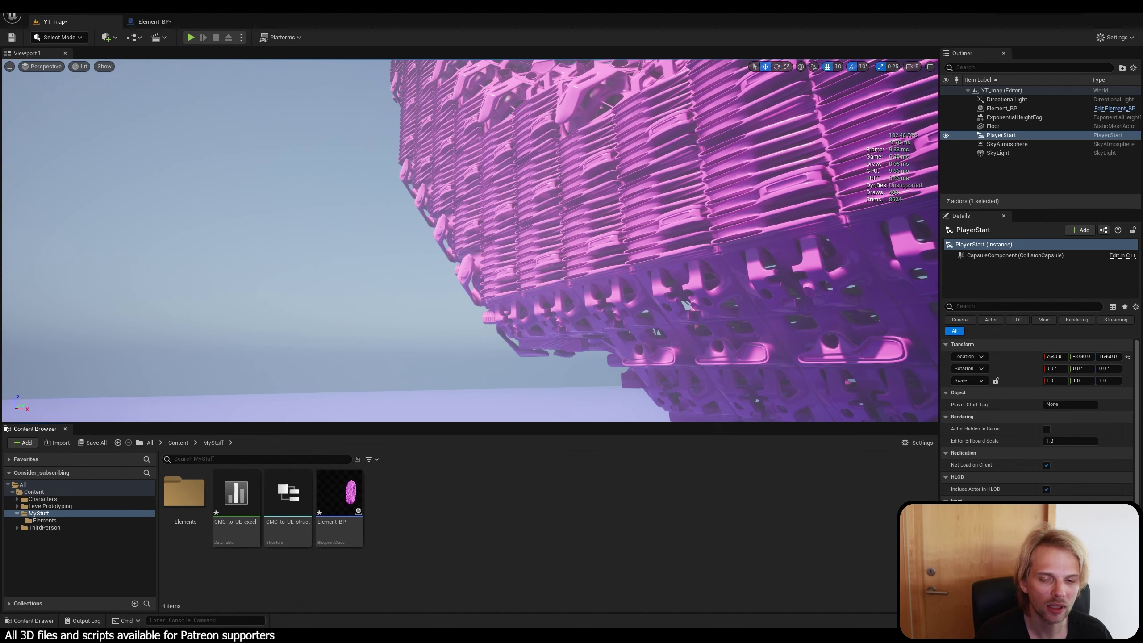
Open the CMC_to_UE_excel spreadsheet from the Desktop's GHtoUE folder, in the My_excel_lives_here subfolder.
key("super+e")
left_click(258, 112)
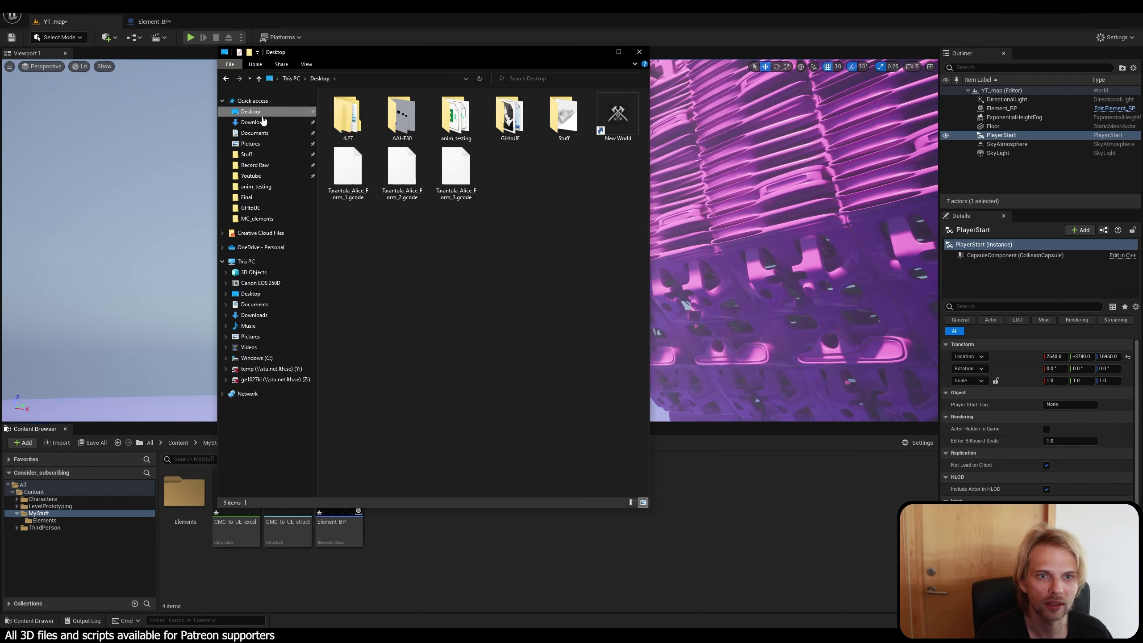
double_click(498, 116)
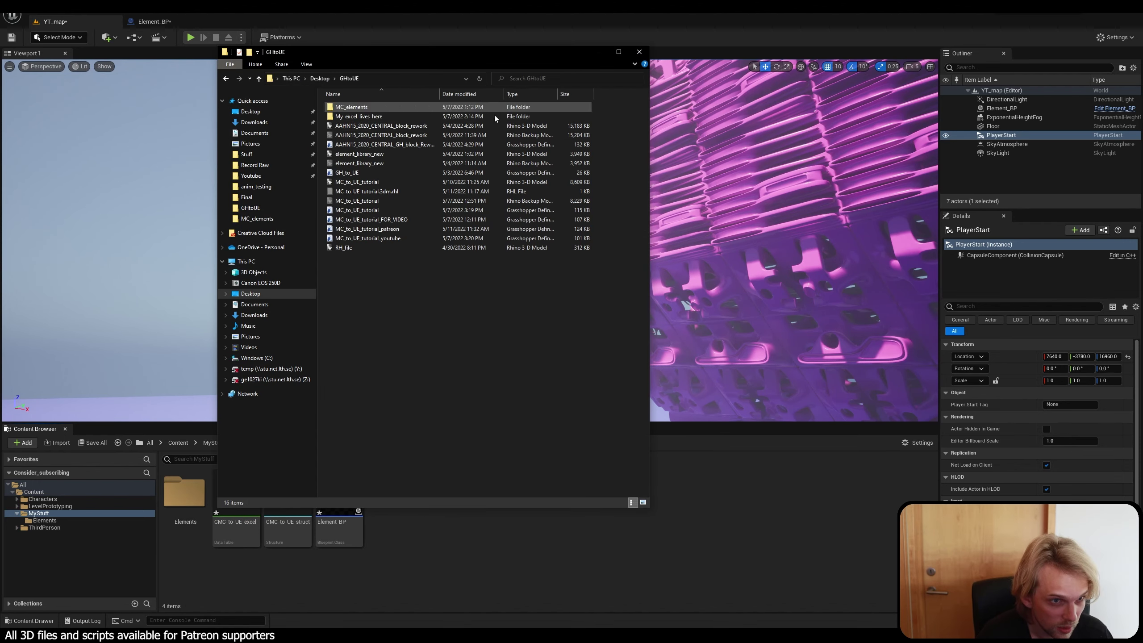
double_click(372, 116)
left_click(360, 109)
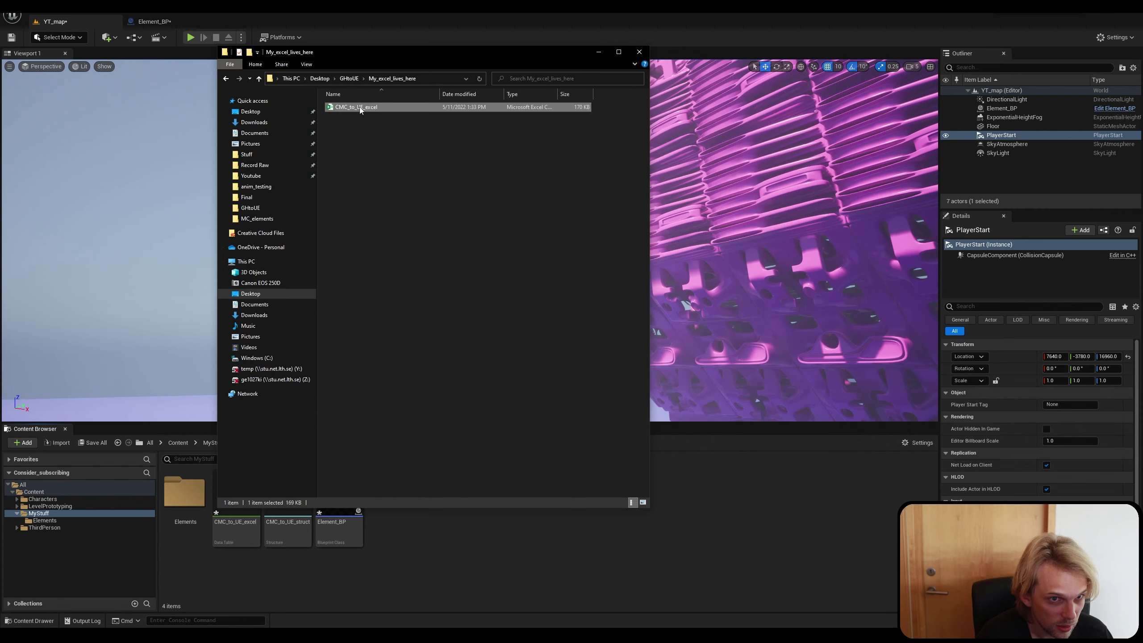
double_click(360, 108)
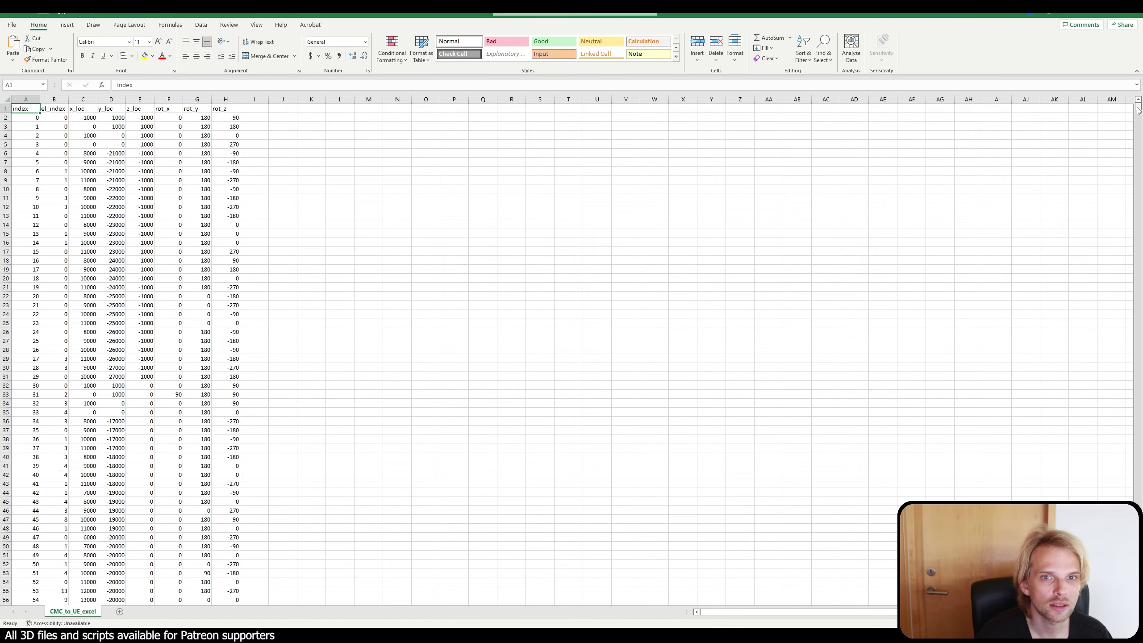
Examine the spreadsheet rows around index 3445 for missing column values.
left_click_drag(1137, 111, 1113, 421)
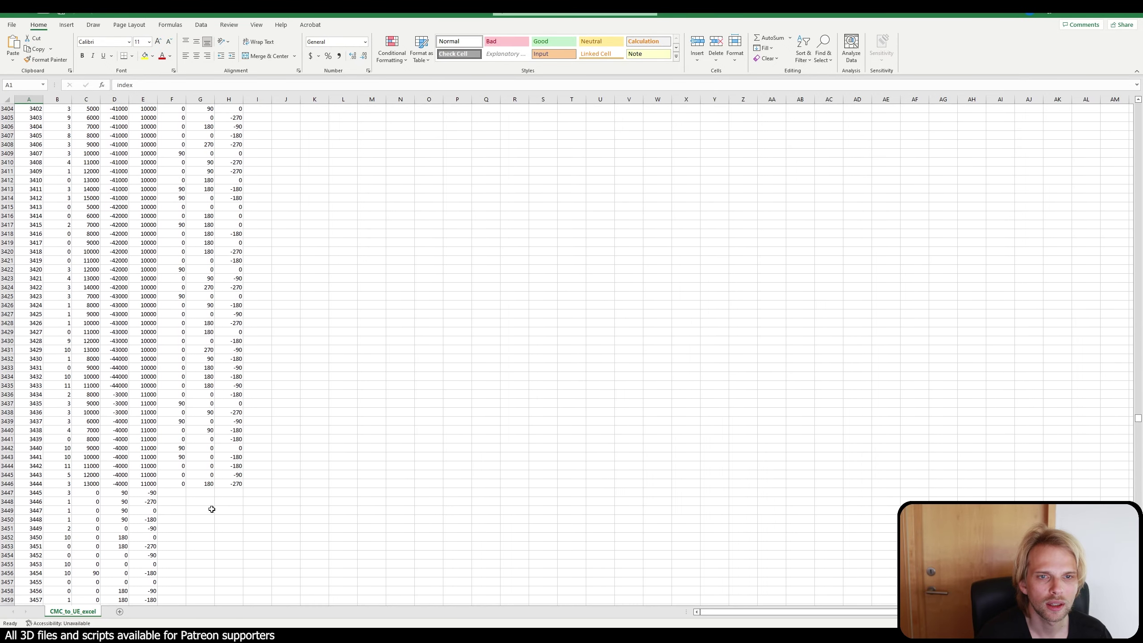
left_click(175, 495)
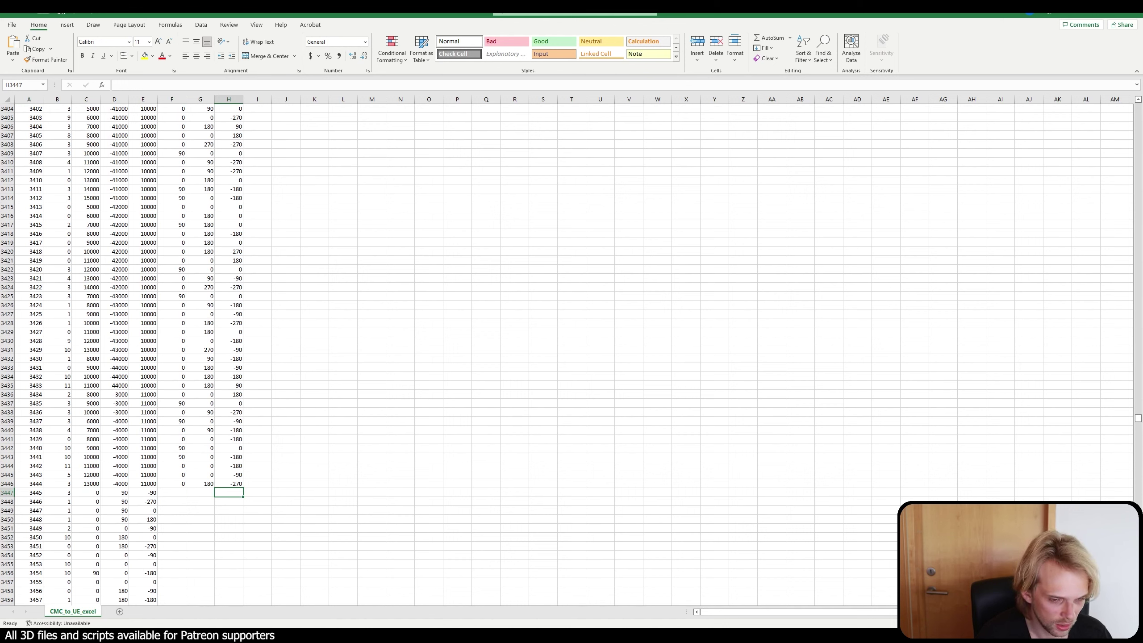
mouse_move(295, 635)
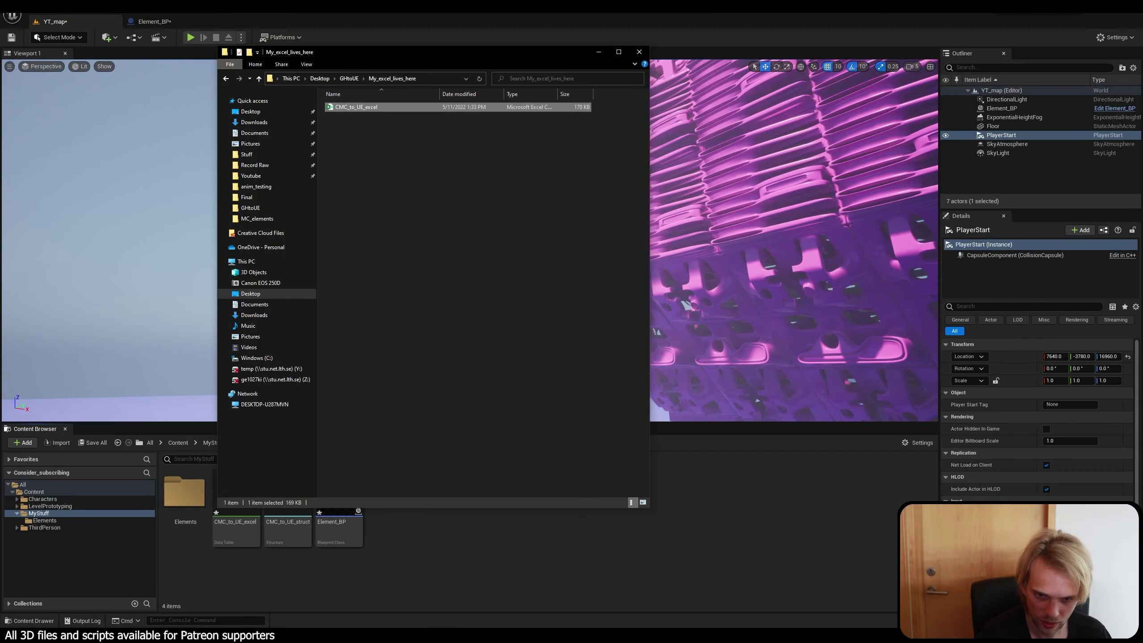
Return to Grasshopper and examine the output panel's rows beyond index 3500 for the same missing values.
mouse_move(78, 639)
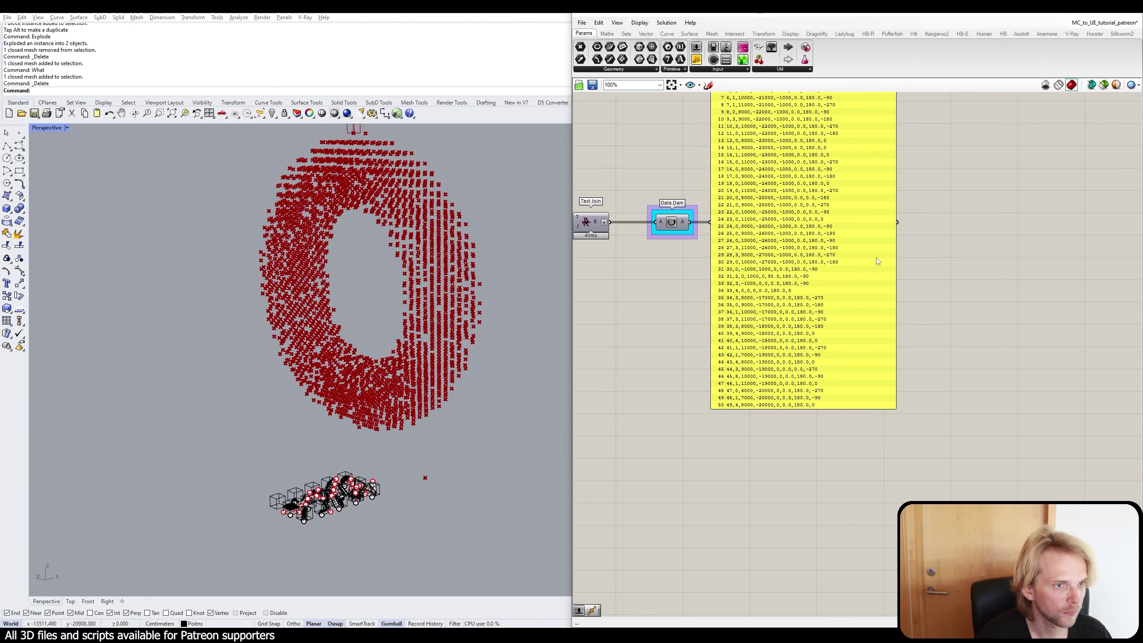
right_click_drag(920, 86, 826, 108)
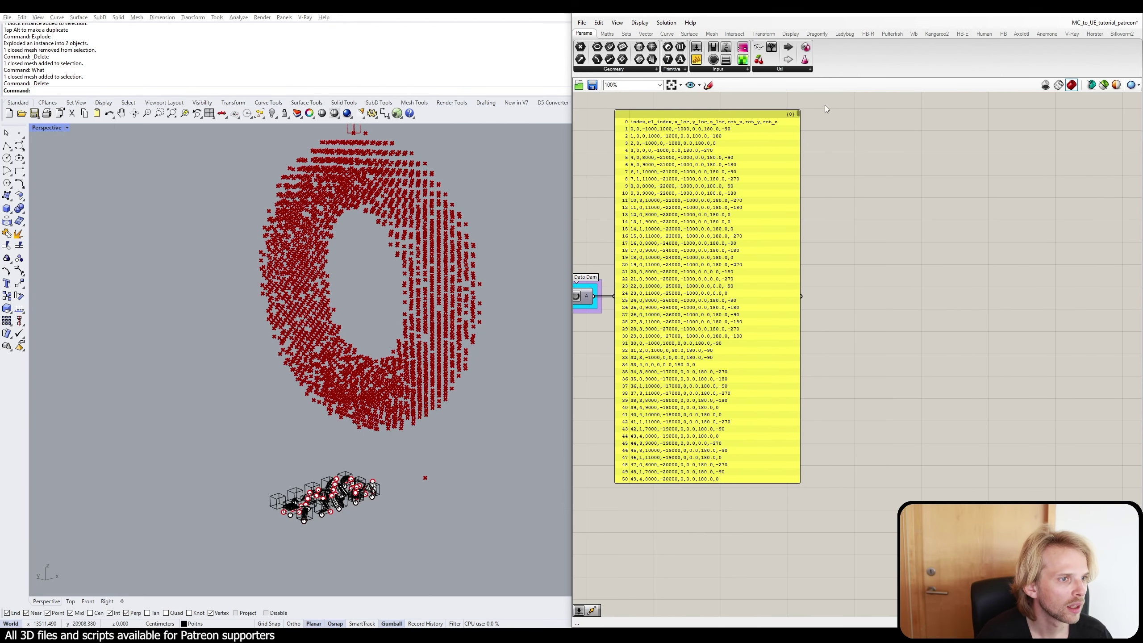
left_click_drag(799, 115, 773, 355)
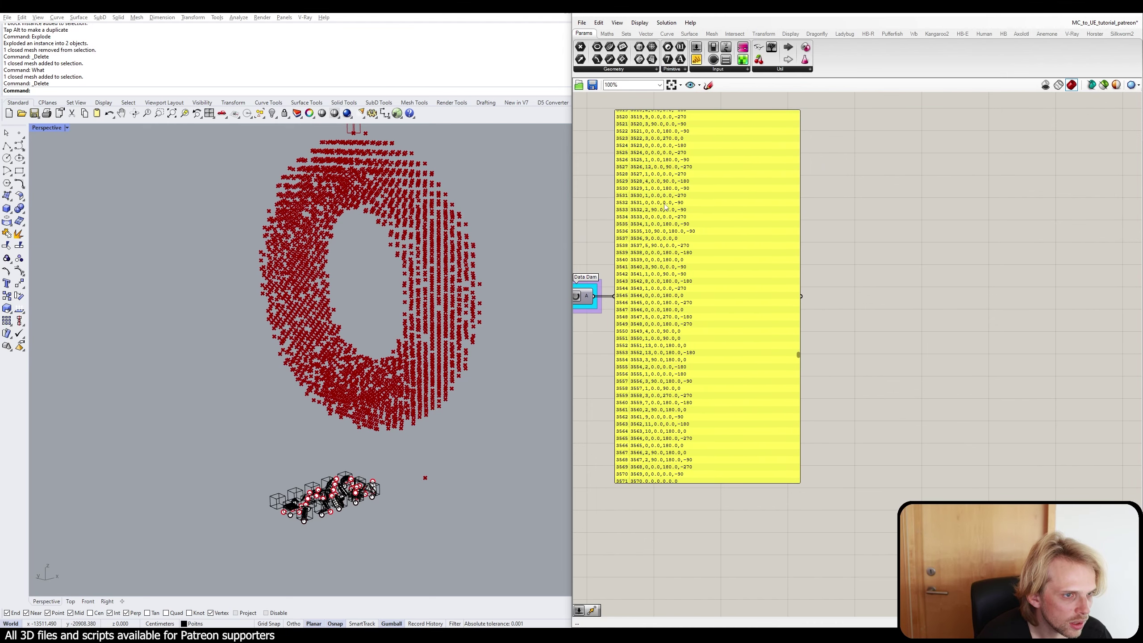
left_click(642, 197)
Trace the definition upstream from the output panel through the purple groups to the three Data Dams.
scroll(792, 238, "down", 4)
right_click_drag(755, 258, 1007, 256)
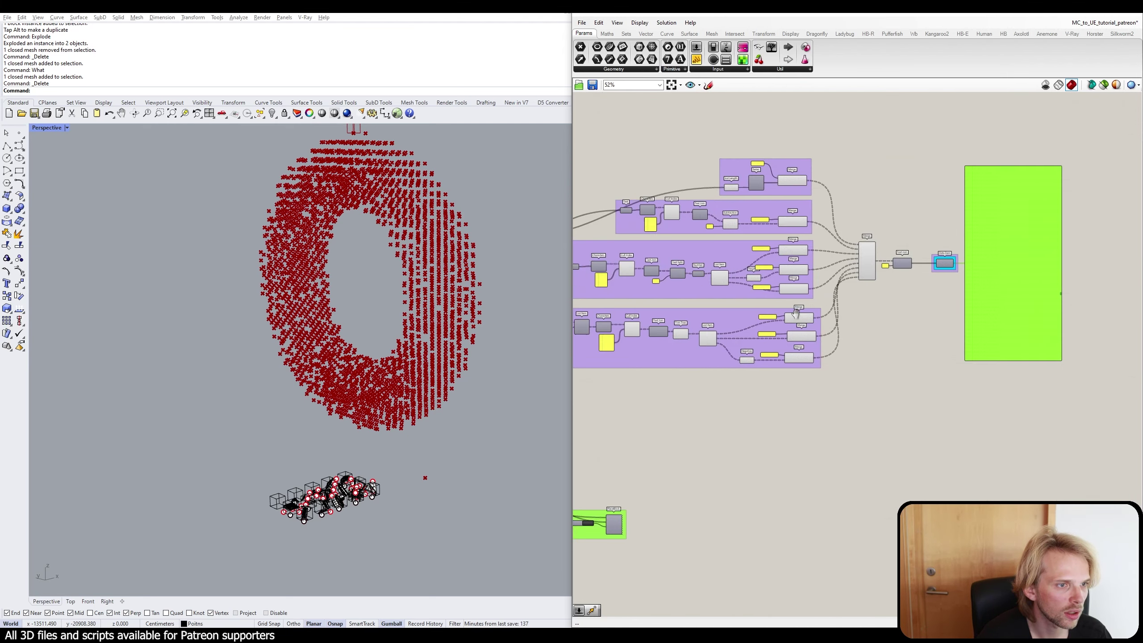
scroll(799, 322, "up", 5)
scroll(810, 319, "down", 4)
right_click_drag(770, 320, 1003, 254)
scroll(713, 250, "up", 4)
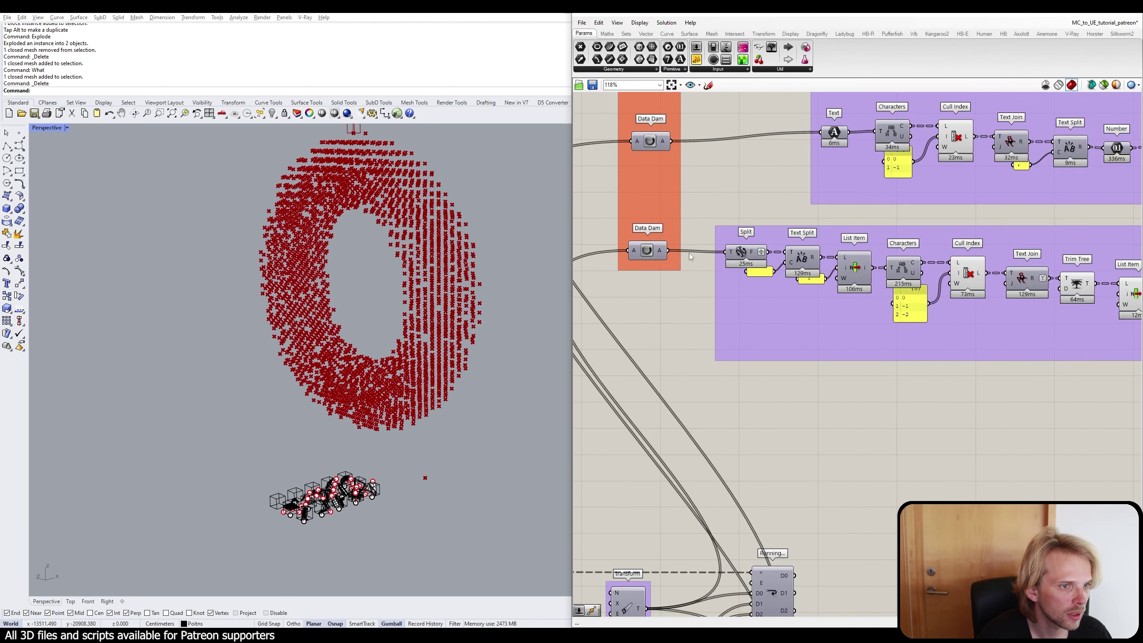
right_click_drag(712, 250, 685, 316)
scroll(683, 264, "down", 2)
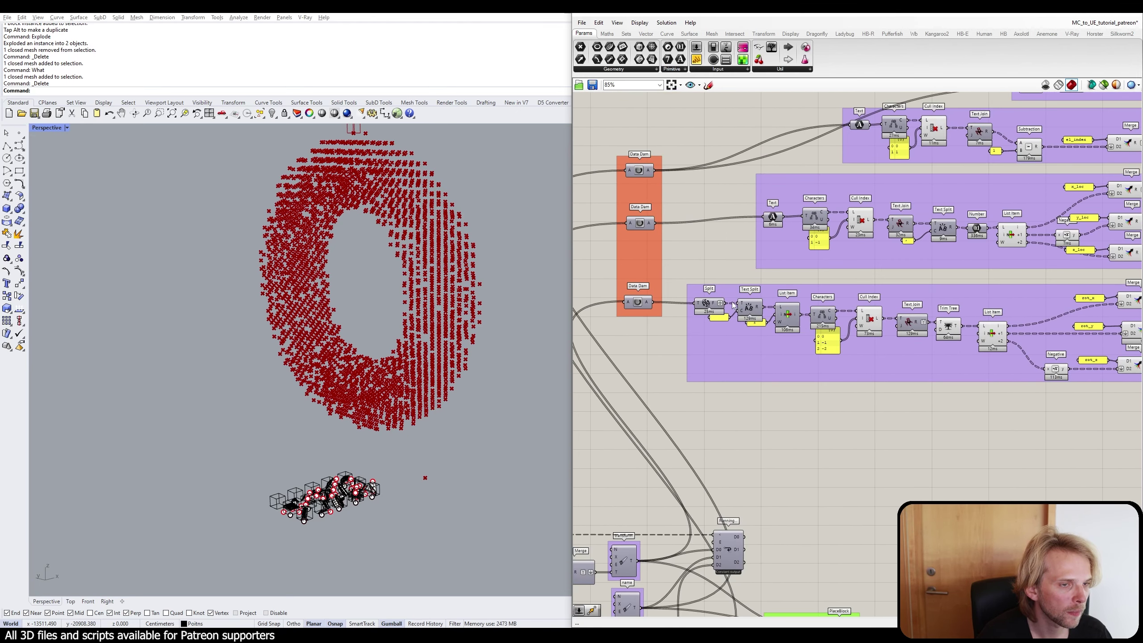
Go back to the joined text panel and read the rows around index 3550 closely.
right_click_drag(1098, 259, 917, 255)
right_click(920, 262)
right_click_drag(1056, 301, 823, 351)
scroll(1050, 306, "up", 4)
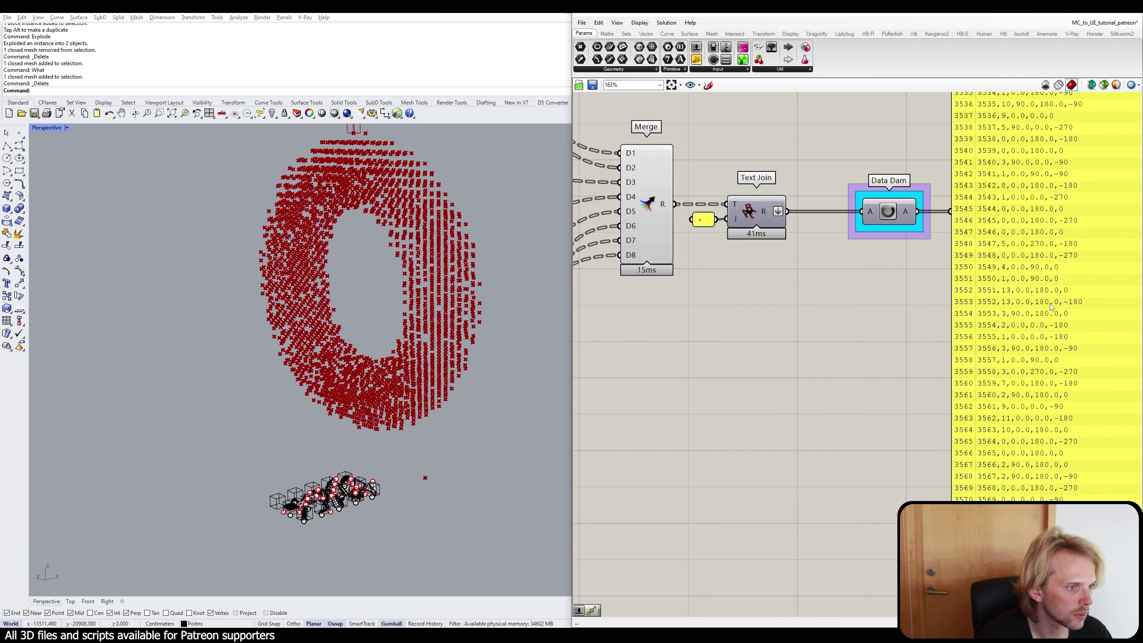
scroll(1051, 306, "up", 2)
scroll(909, 359, "up", 1)
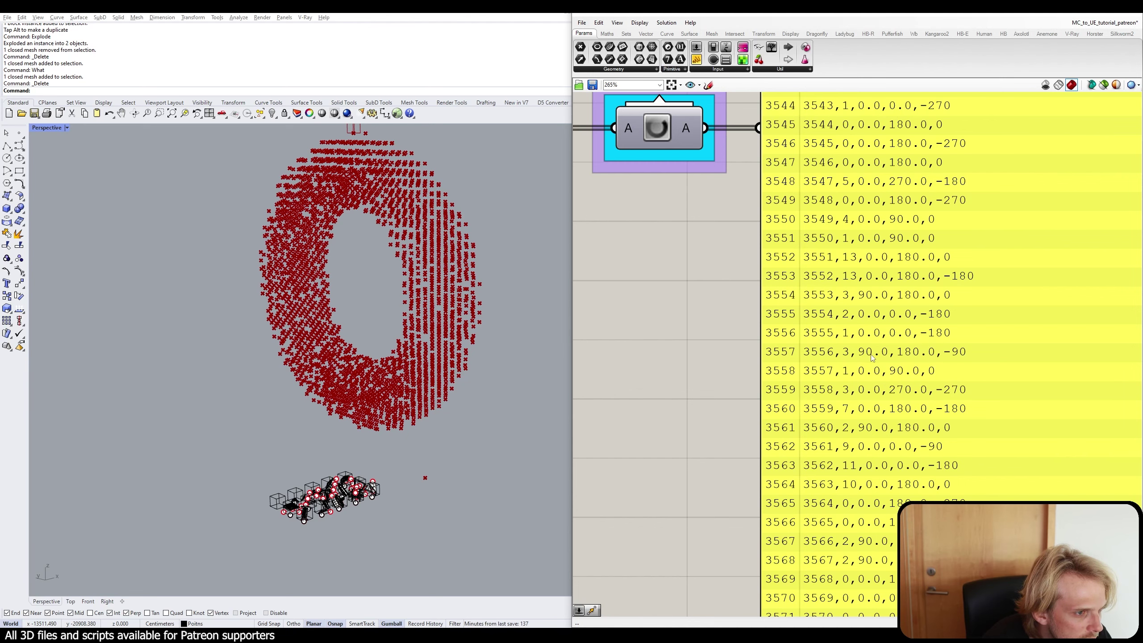
Inspect the data buffered in the middle Data Dam of the orange group.
scroll(967, 364, "down", 8)
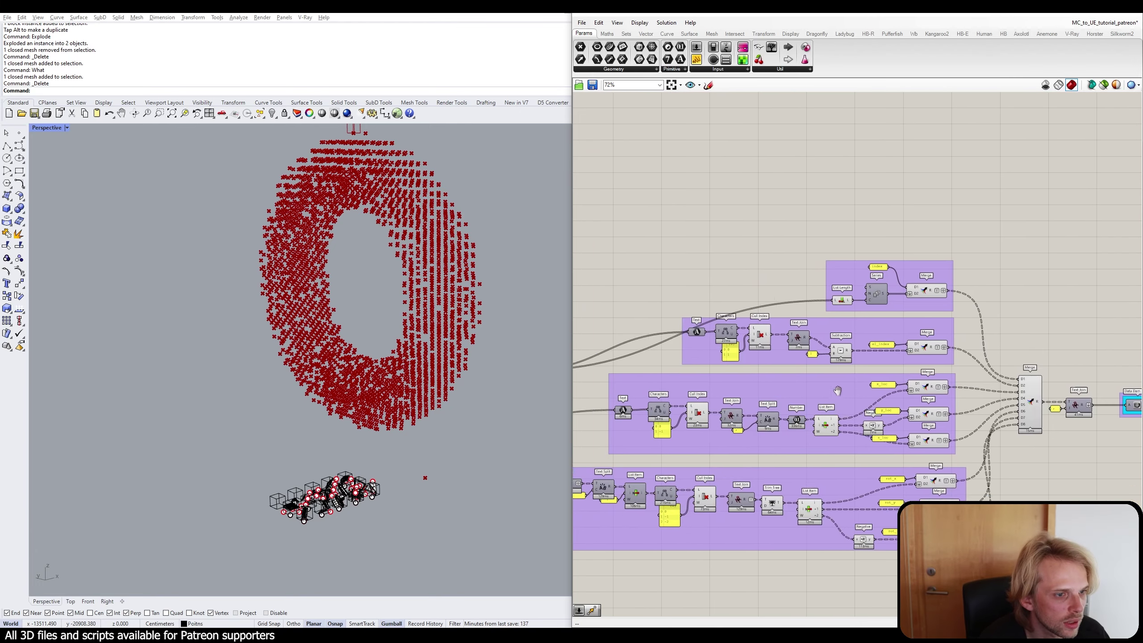
scroll(632, 403, "up", 1)
right_click_drag(702, 397, 761, 365)
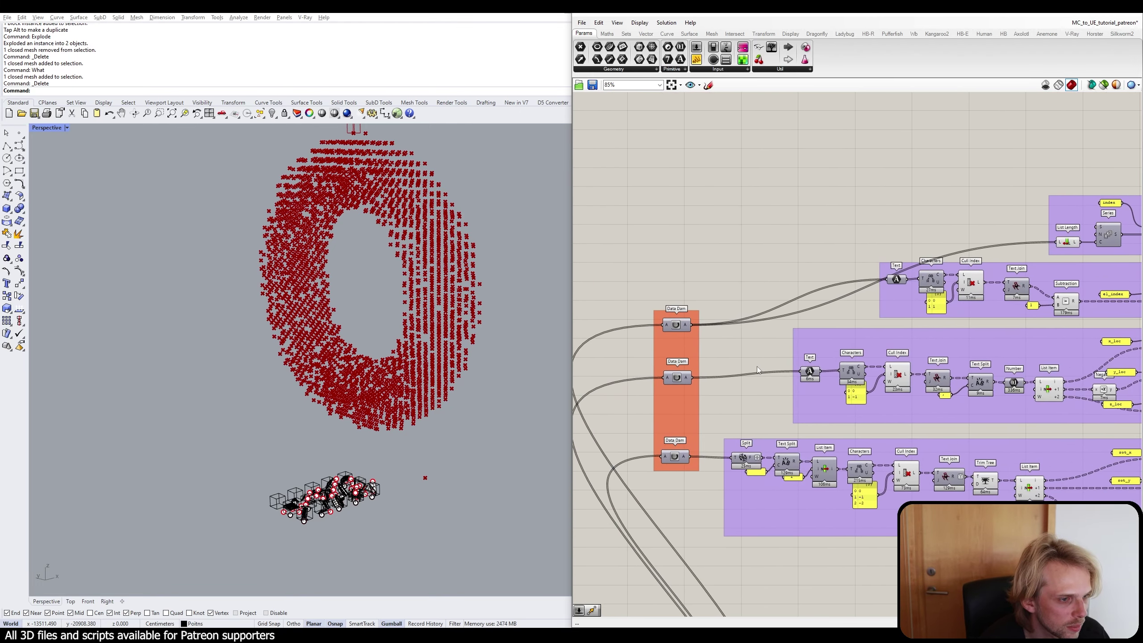
right_click_drag(845, 359, 861, 335)
scroll(673, 320, "down", 1)
scroll(618, 332, "up", 1)
scroll(688, 329, "up", 1)
mouse_move(744, 342)
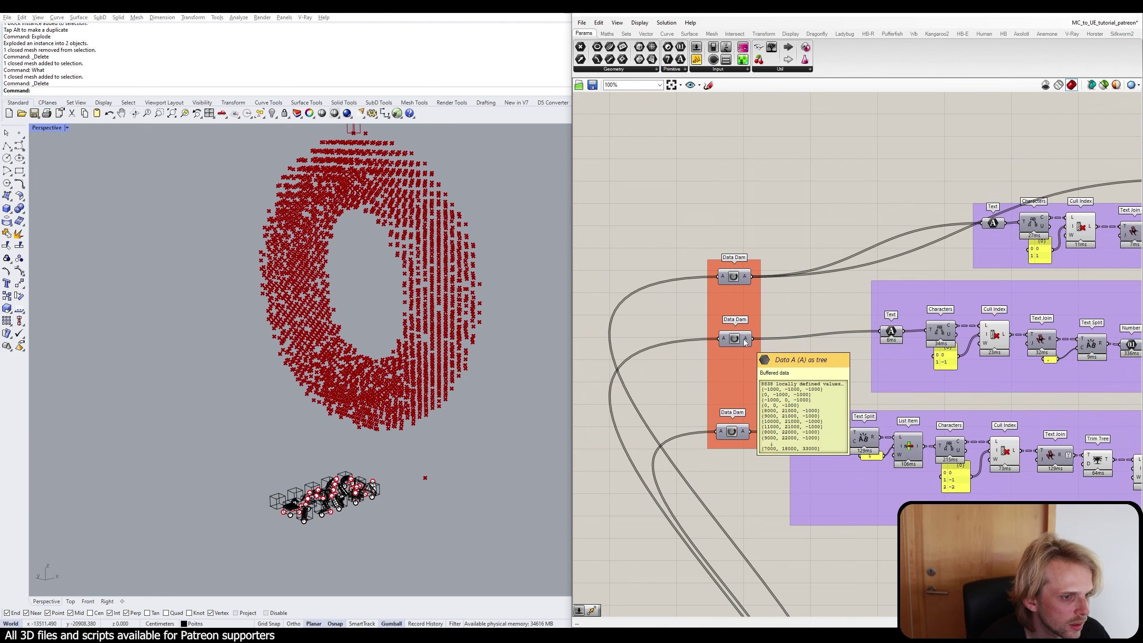
Inspect the voxel_position component's tree output for comparison, and return to the three Data Dams.
scroll(745, 342, "down", 4)
right_click_drag(745, 342, 772, 282)
scroll(765, 513, "up", 4)
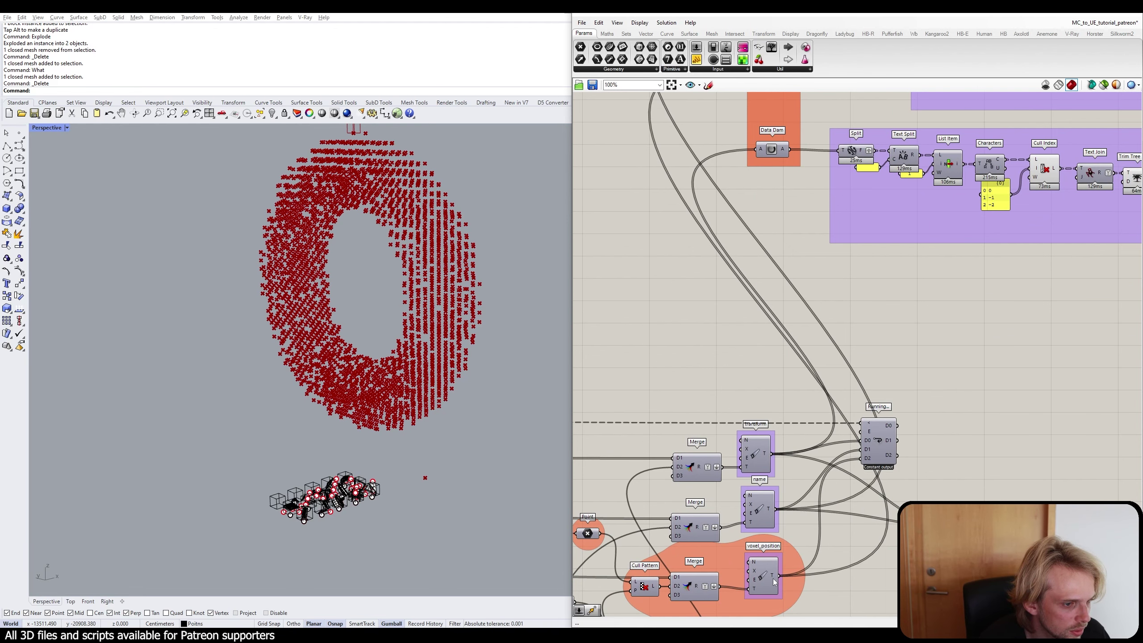
mouse_move(774, 582)
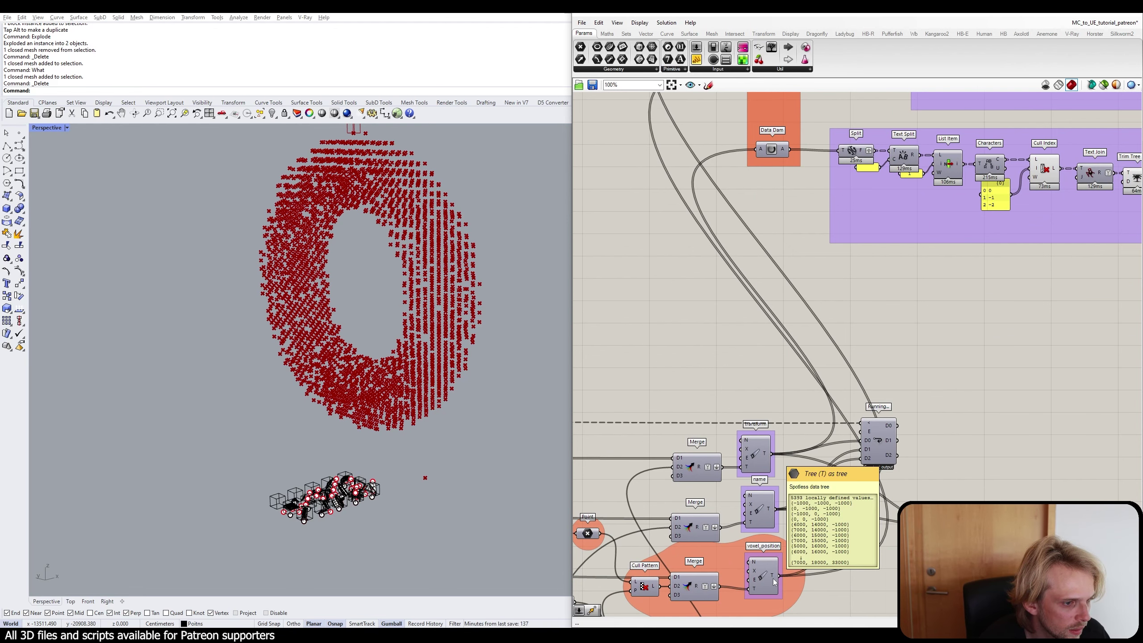
right_click_drag(819, 304, 728, 473)
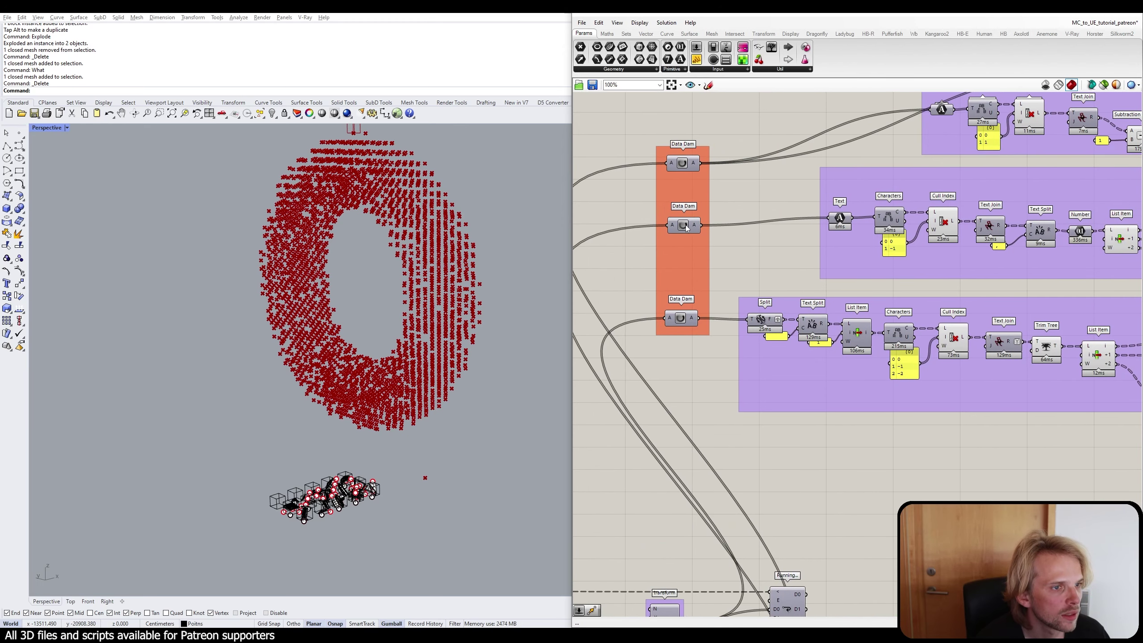
Unplug the middle Data Dam's output from the Text parameter, wire it back, and inspect its buffered data.
right_click_drag(720, 252, 825, 189)
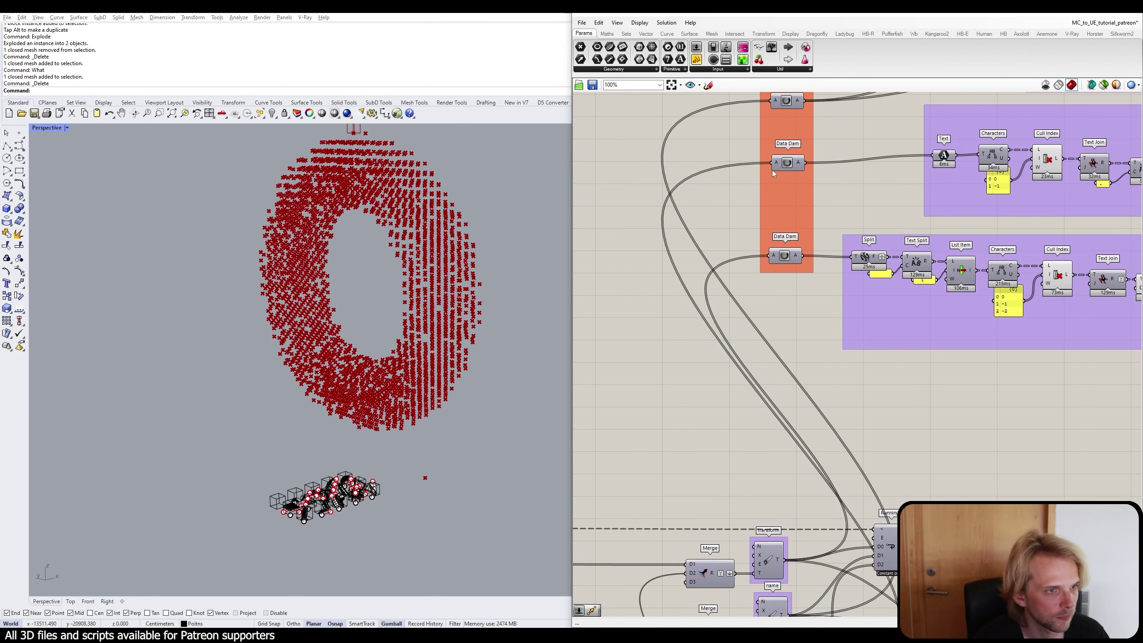
left_click(792, 163)
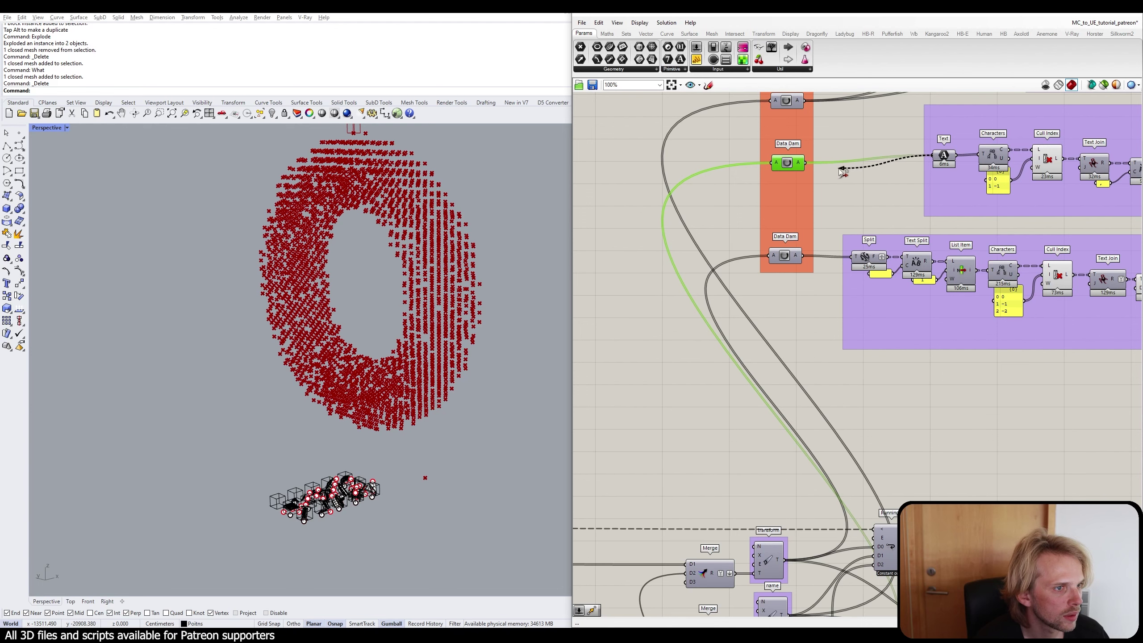
left_click(802, 167)
mouse_move(801, 165)
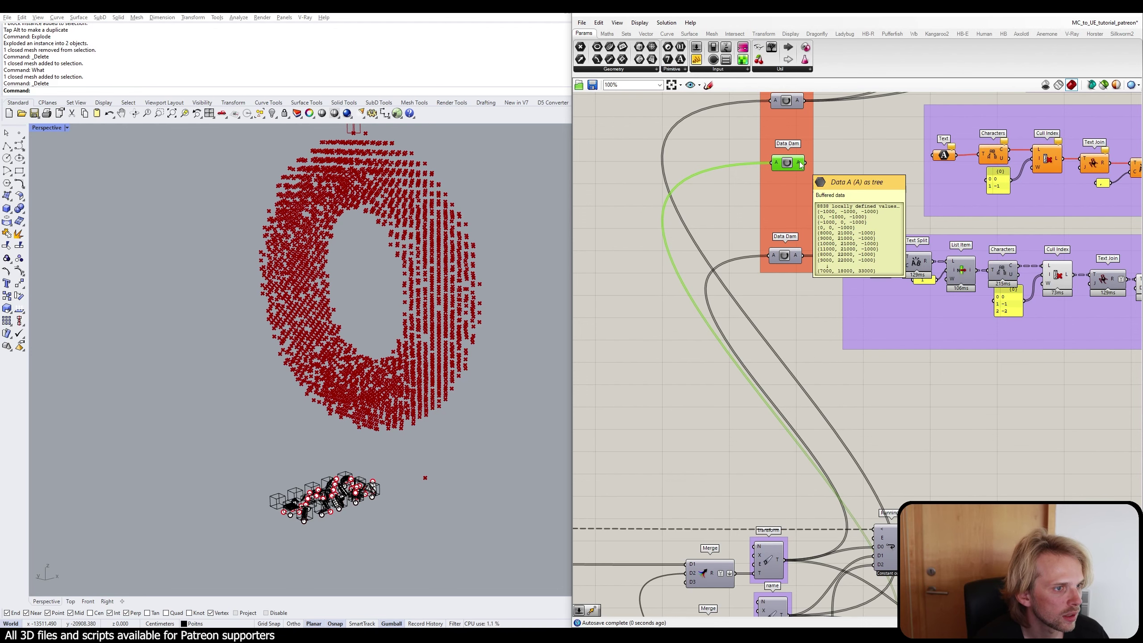
right_click_drag(801, 165, 753, 247)
mouse_move(755, 186)
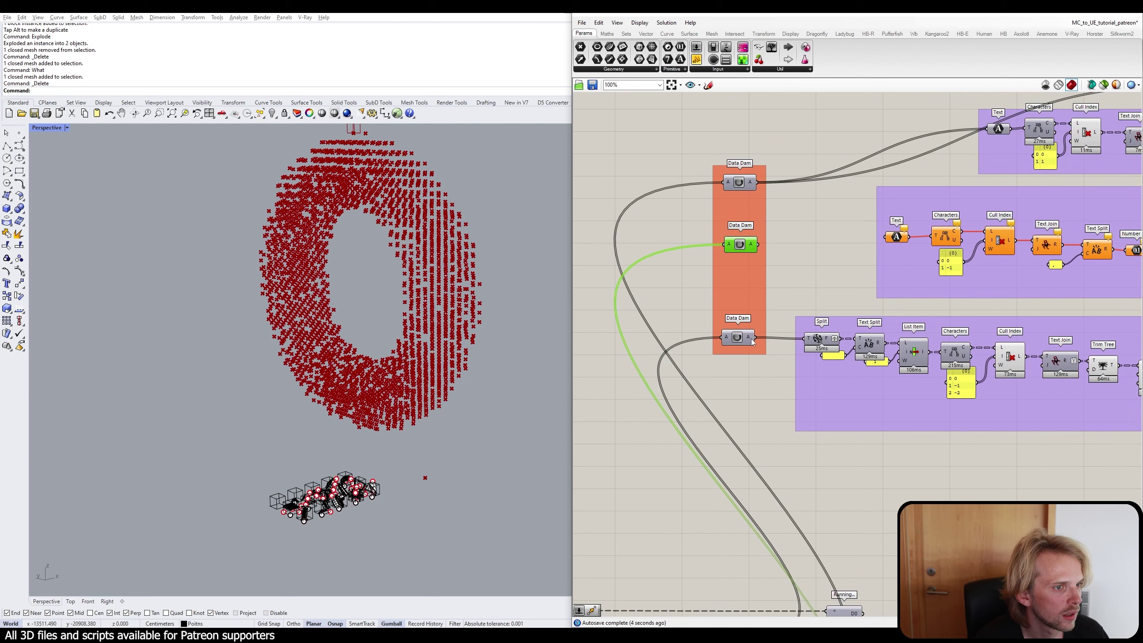
mouse_move(752, 345)
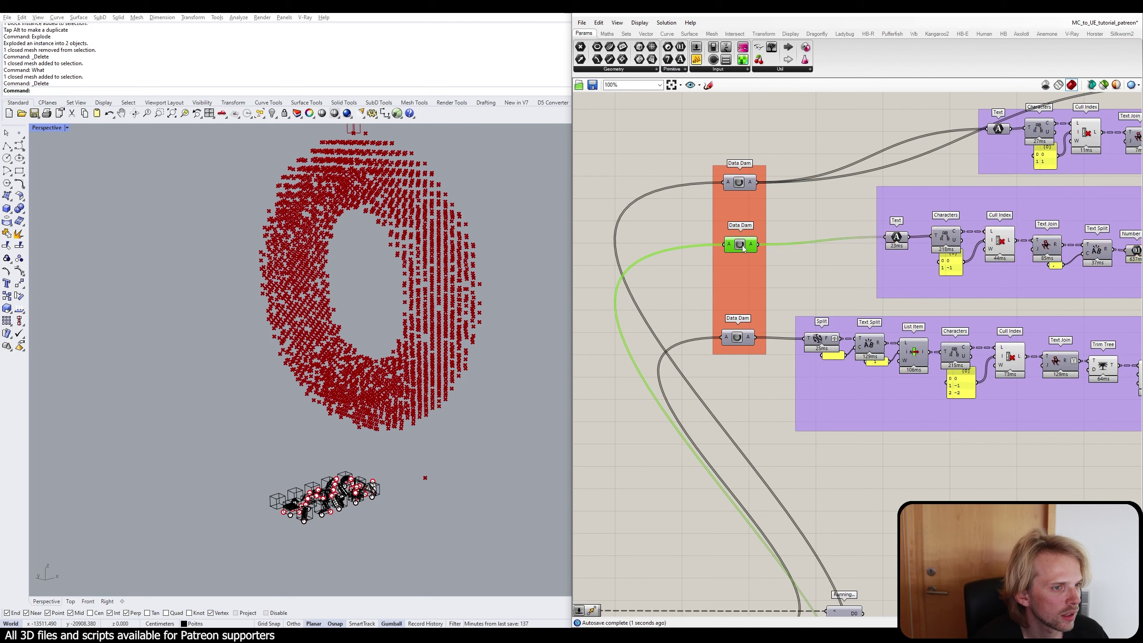
mouse_move(751, 246)
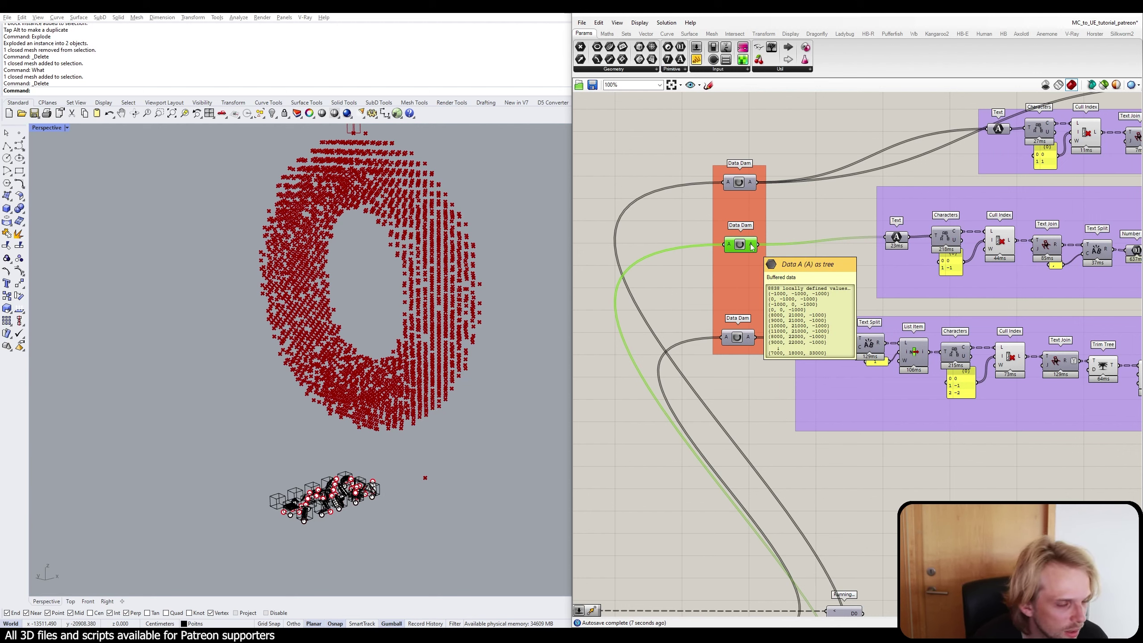
Insert a Relay before the middle Data Dam, reconnect it to the dam's input, release the dam's data, and inspect the output.
middle_click(742, 245)
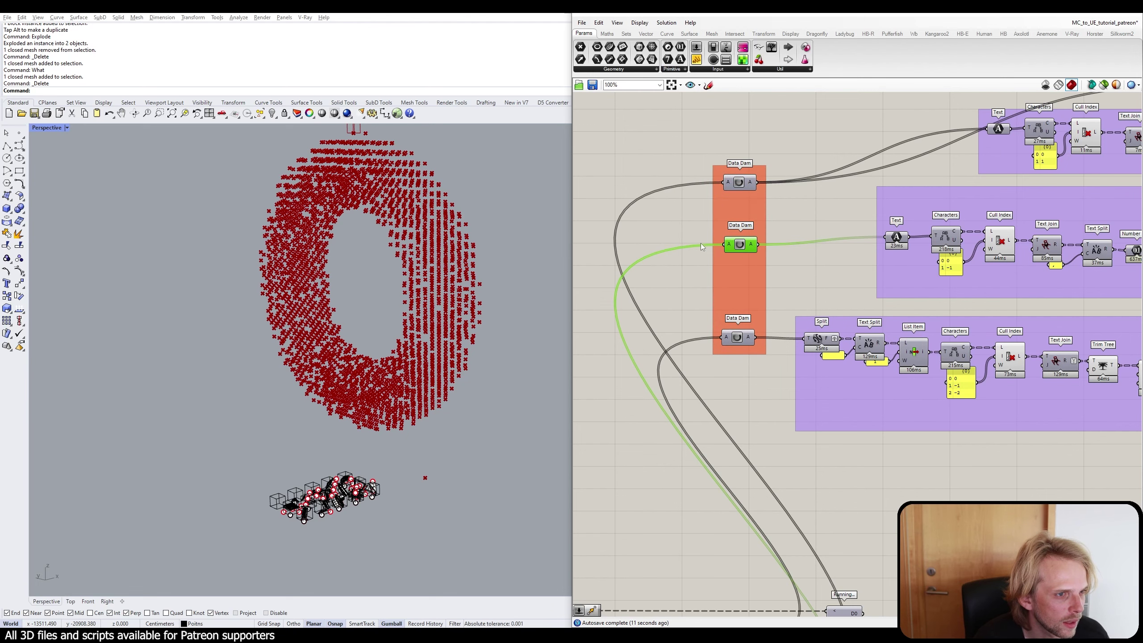
scroll(704, 243, "up", 2)
scroll(749, 250, "down", 2)
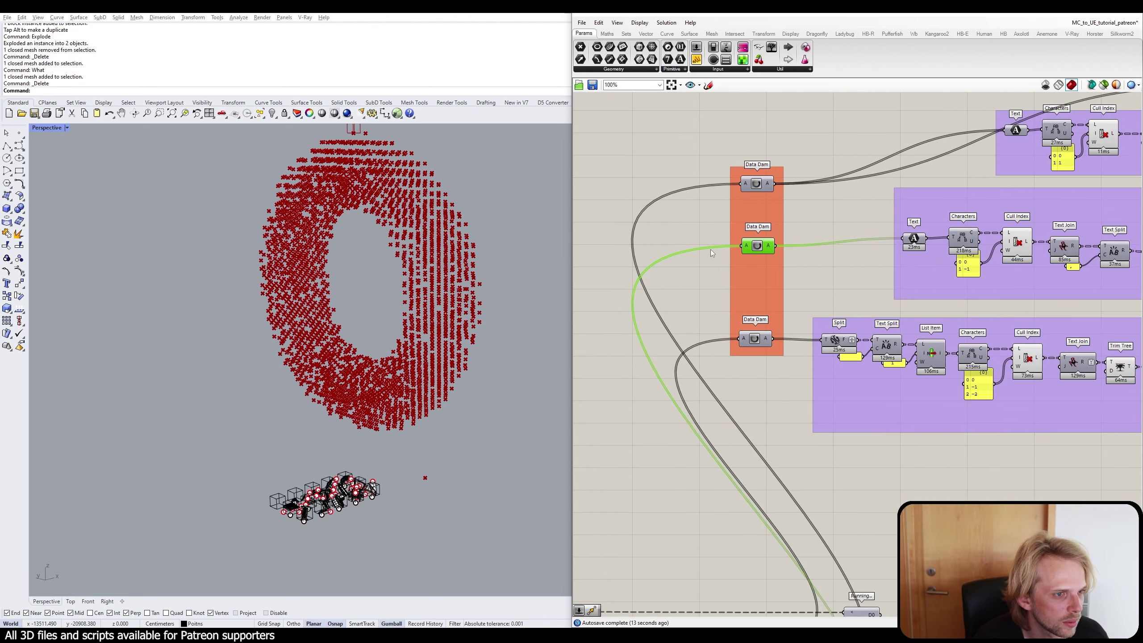
double_click(709, 247)
scroll(706, 235, "up", 3)
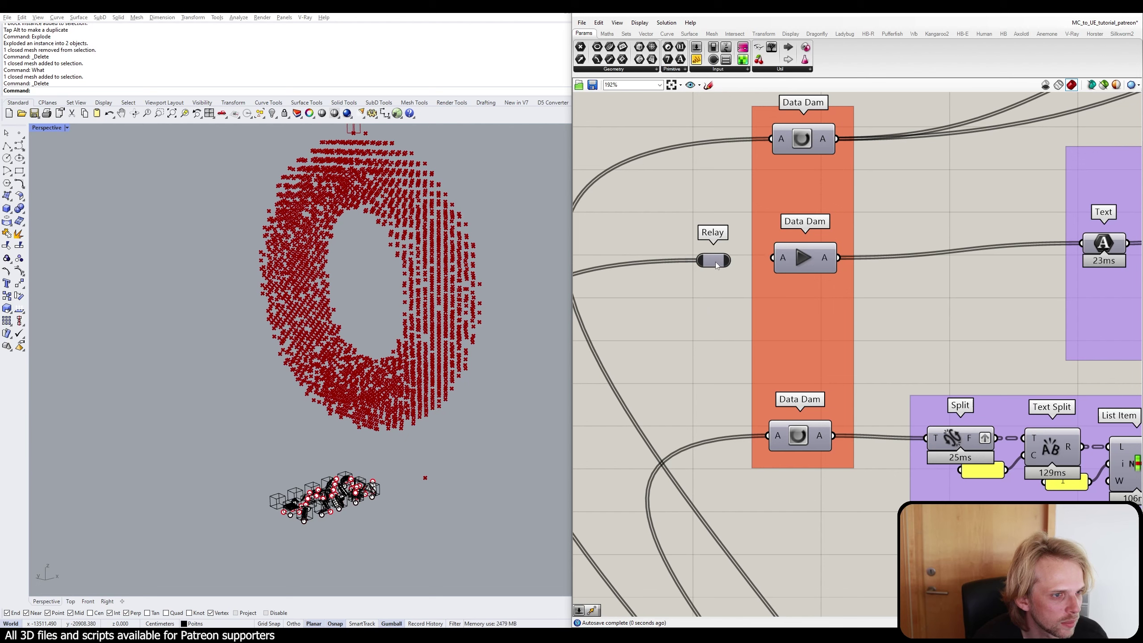
left_click_drag(716, 264, 683, 254)
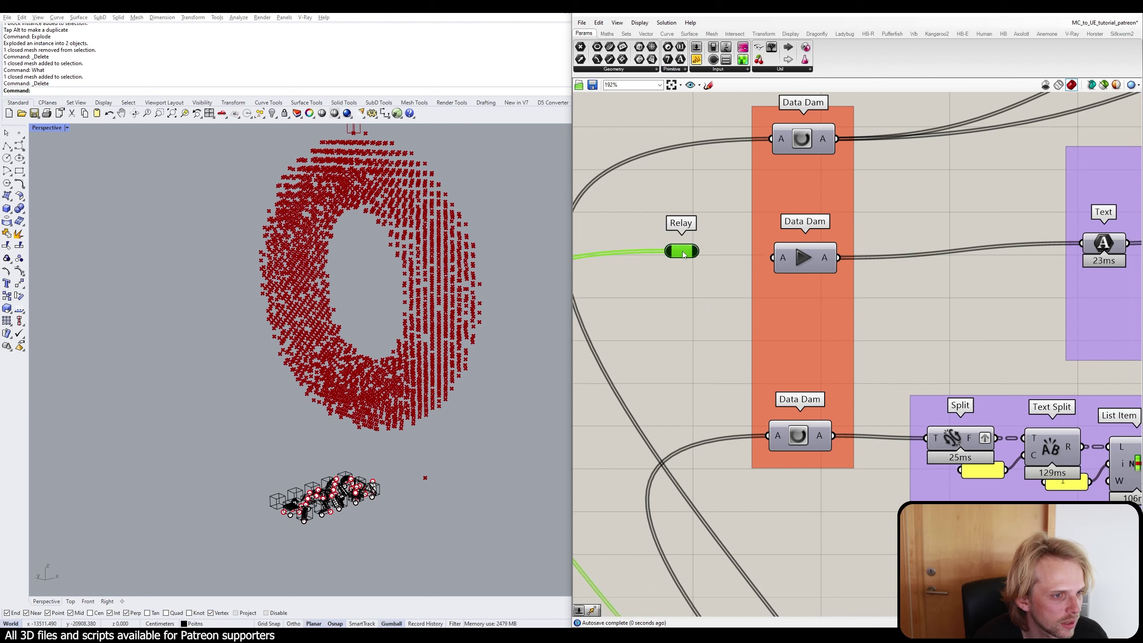
left_click(803, 258)
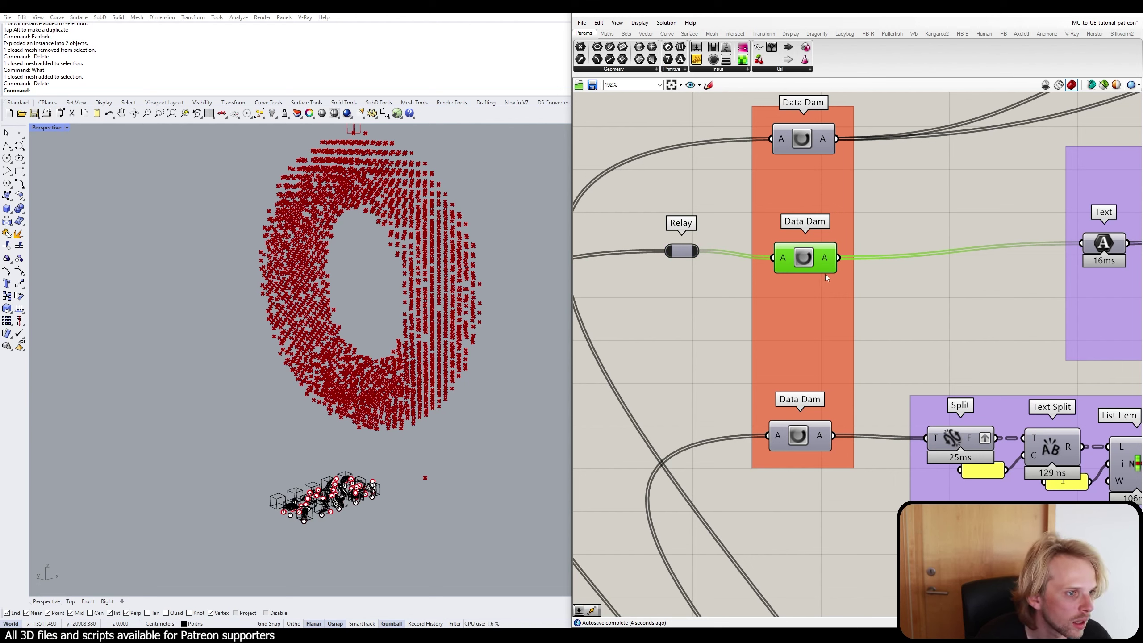
mouse_move(828, 264)
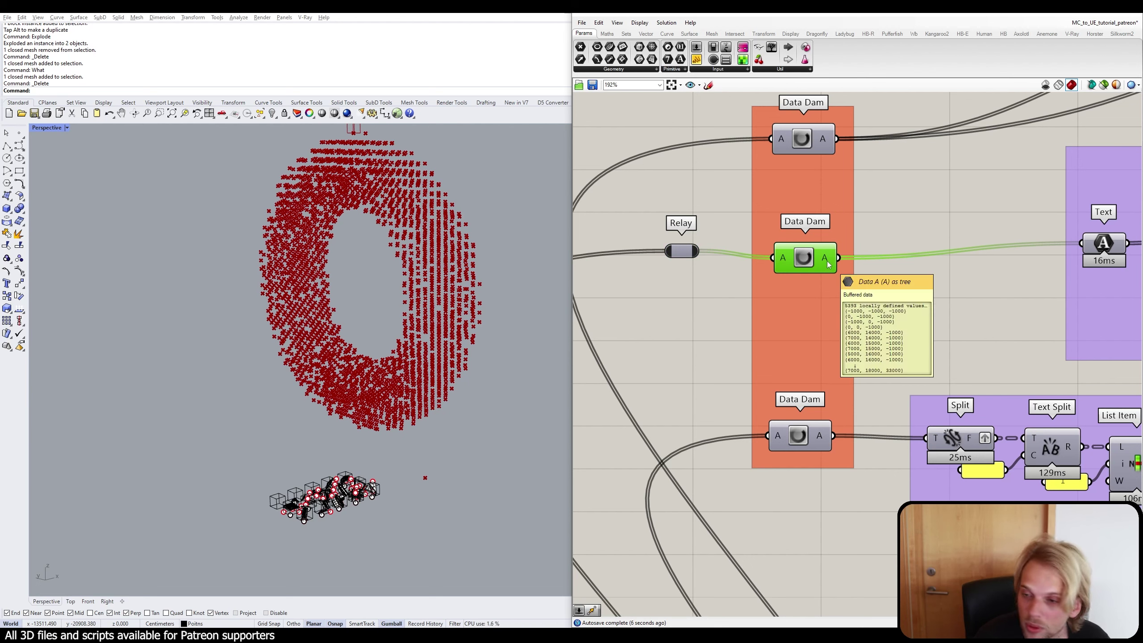
Release the final Data Dam after the Text Join and check the output panel down to its last row.
scroll(828, 264, "down", 10)
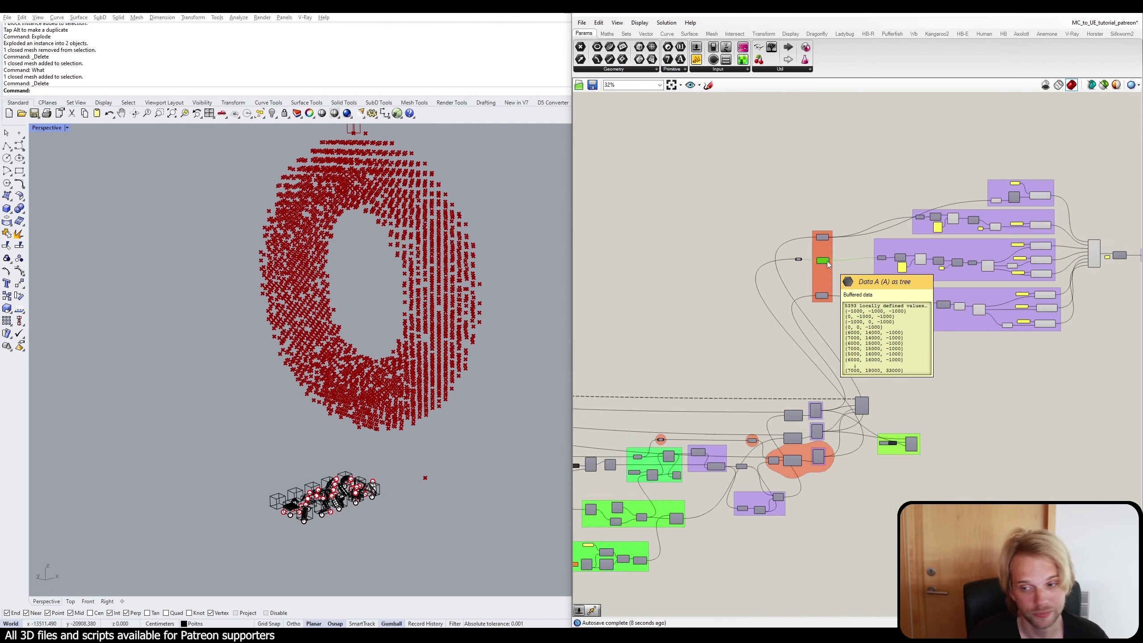
scroll(935, 252, "up", 9)
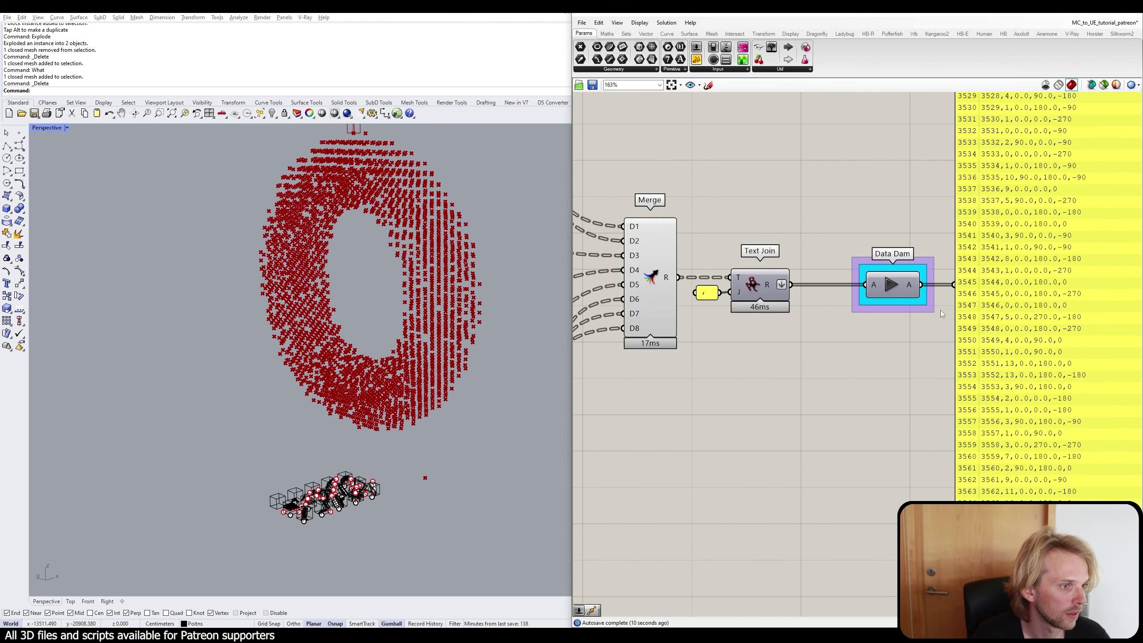
left_click(888, 291)
scroll(626, 317, "down", 5)
scroll(819, 336, "up", 4)
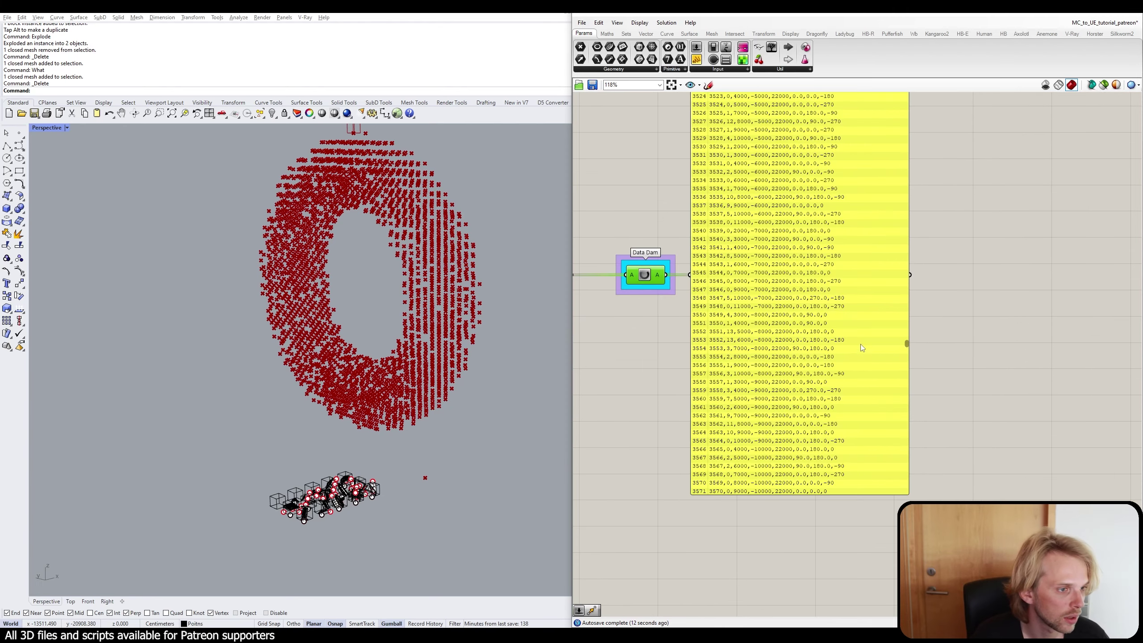
left_click_drag(906, 344, 907, 490)
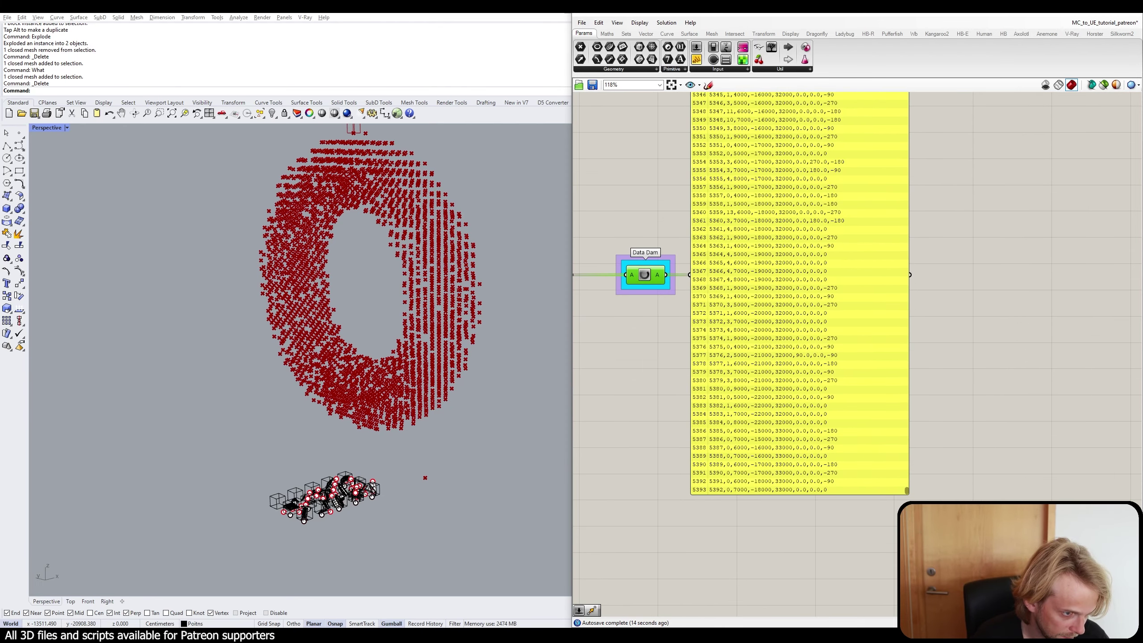
scroll(792, 391, "down", 4)
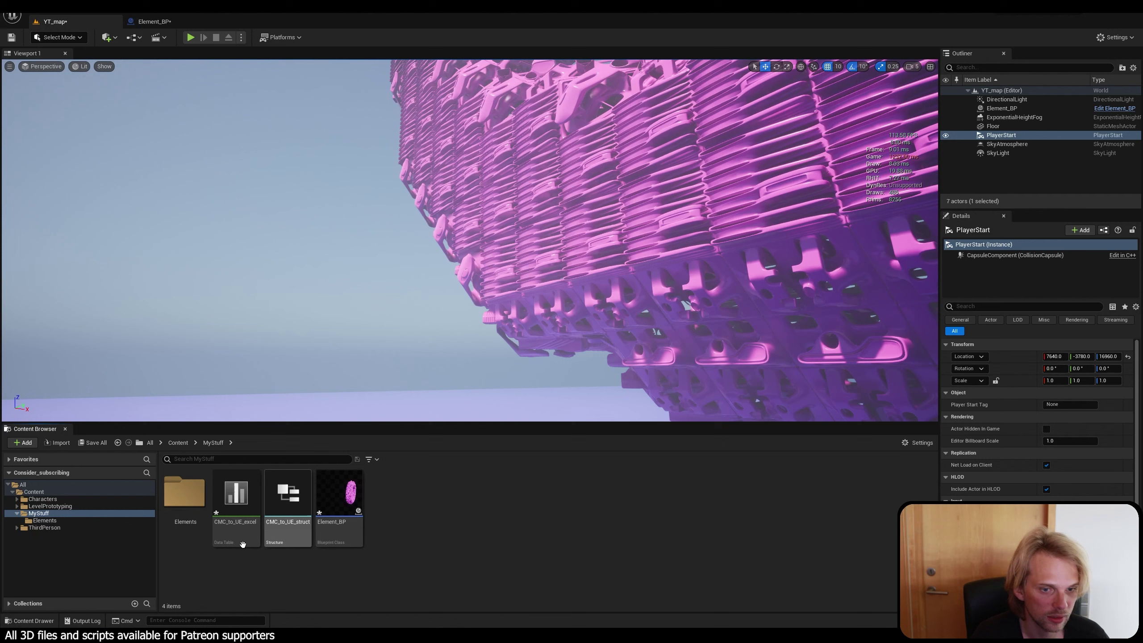
Switch to Unreal Engine and reimport the CMC_to_UE_excel data table from its source file.
right_click(242, 541)
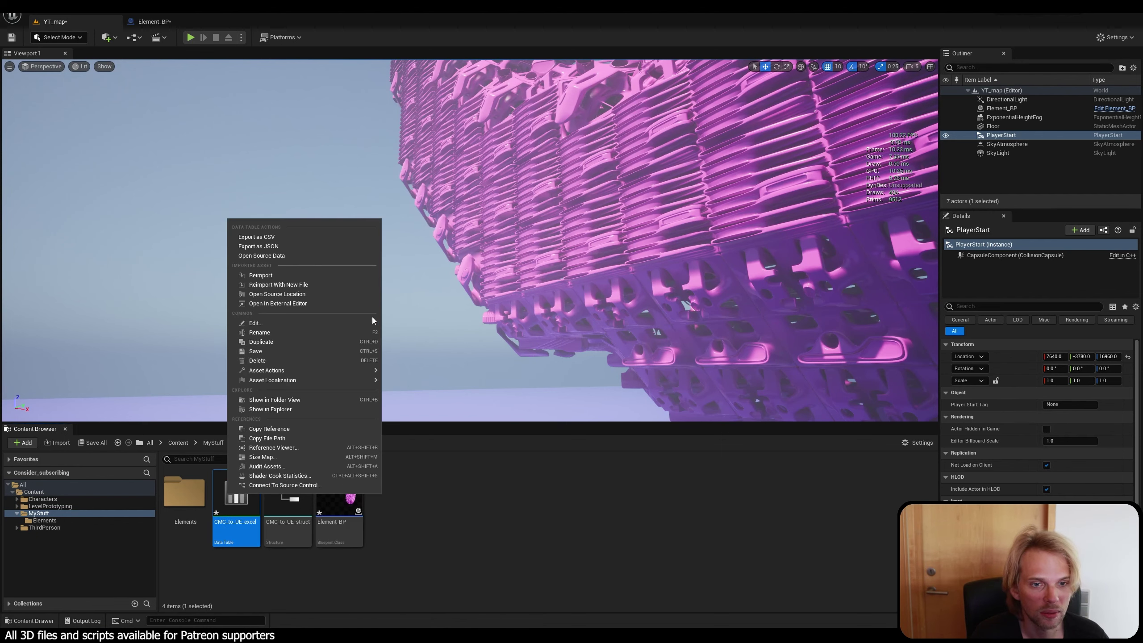
left_click(325, 279)
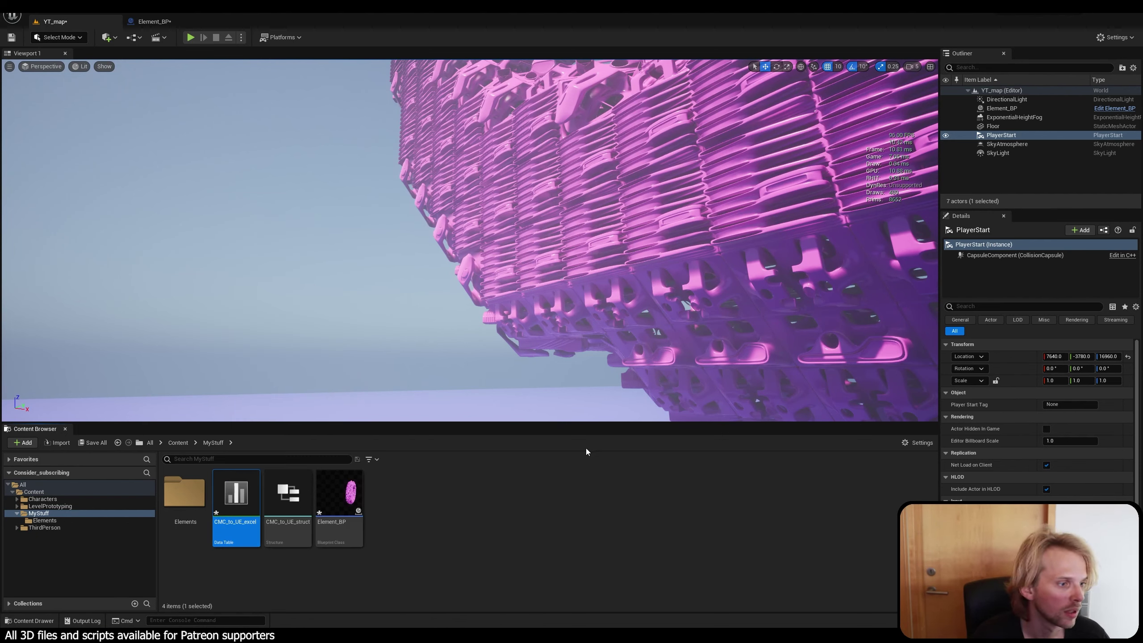
mouse_move(231, 503)
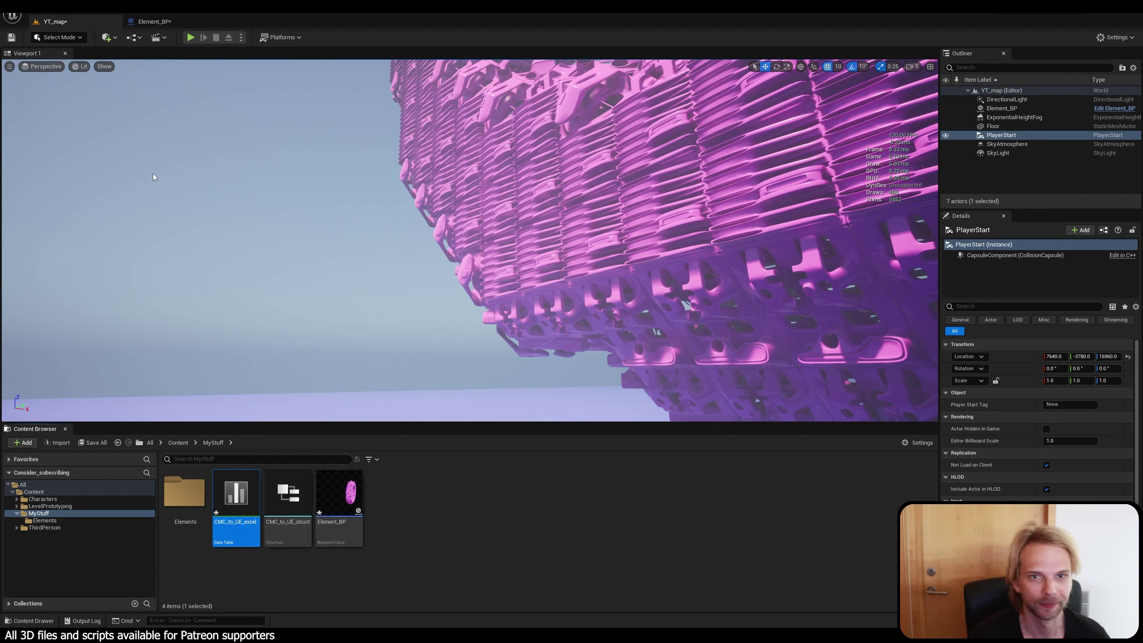
Compile the Element_BP blueprint and return to the YT_map level.
left_click(167, 21)
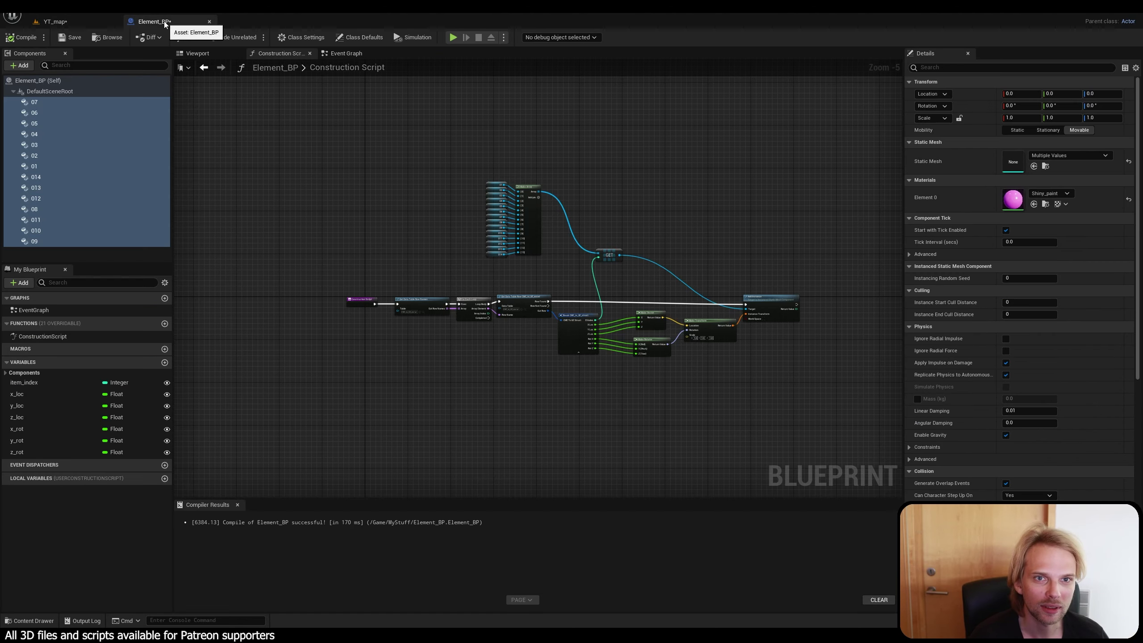
left_click(97, 157)
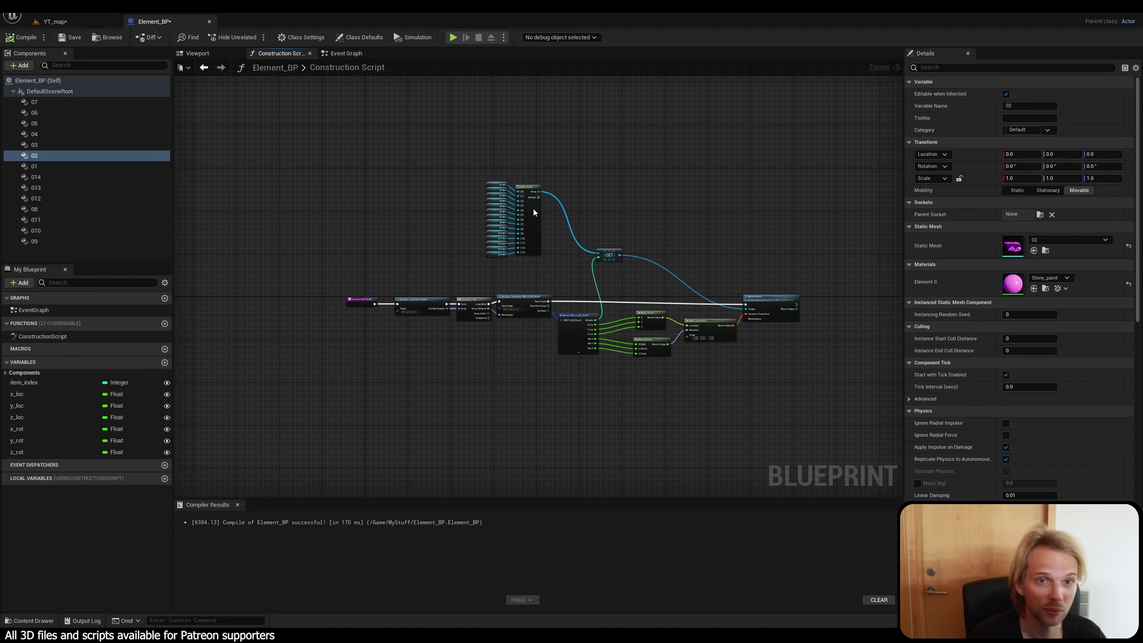
left_click(18, 38)
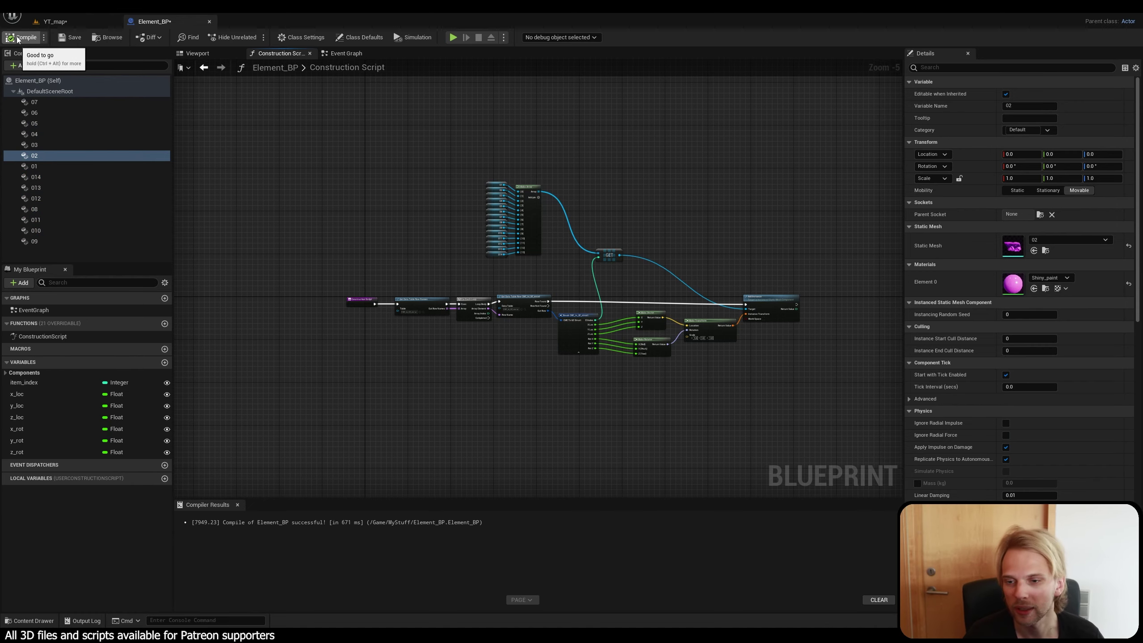
left_click(55, 21)
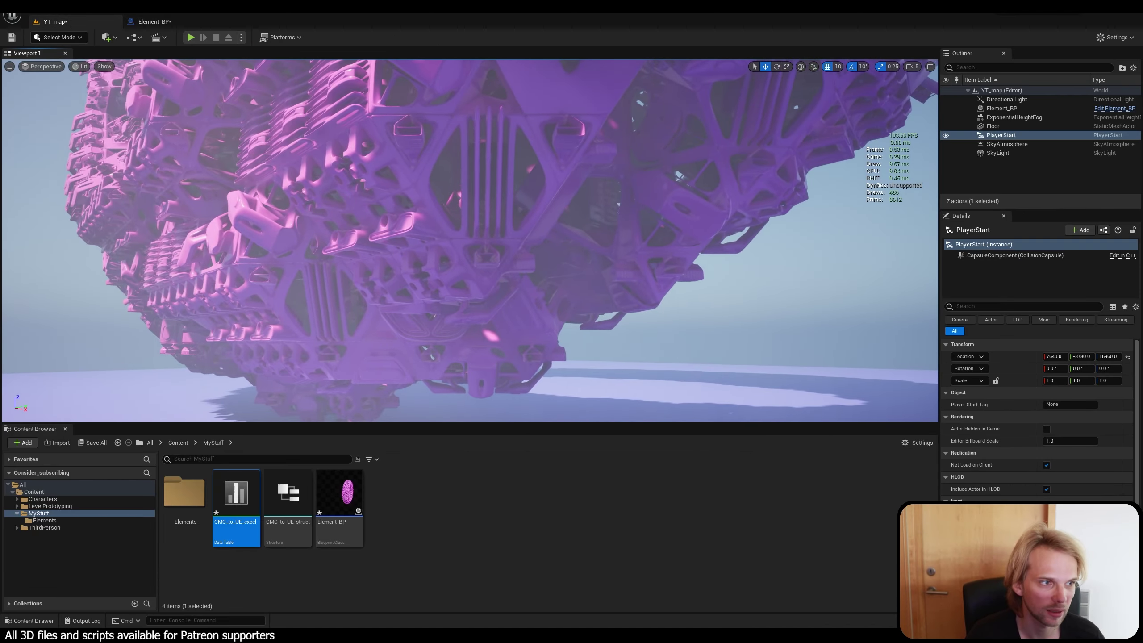
Fly around the regenerated torus to inspect how its blocks are filled in.
key("s")
right_click_drag(469, 239, 531, 241)
key("s")
key("w")
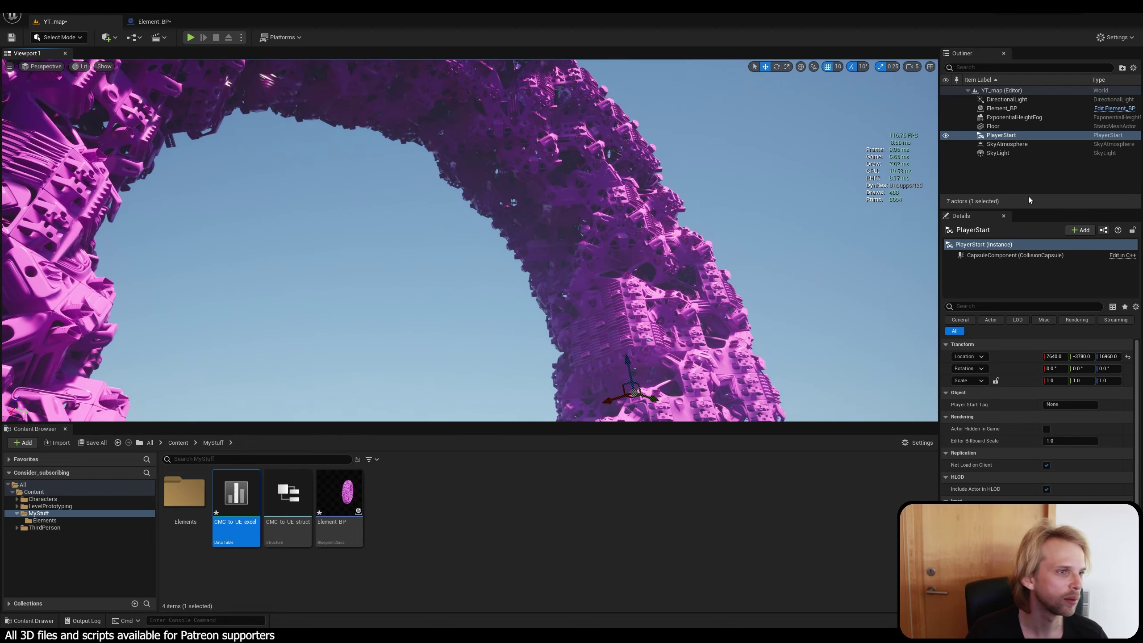
Play the level with the third-person character, stop it, and survey the ground below the torus.
left_click(189, 38)
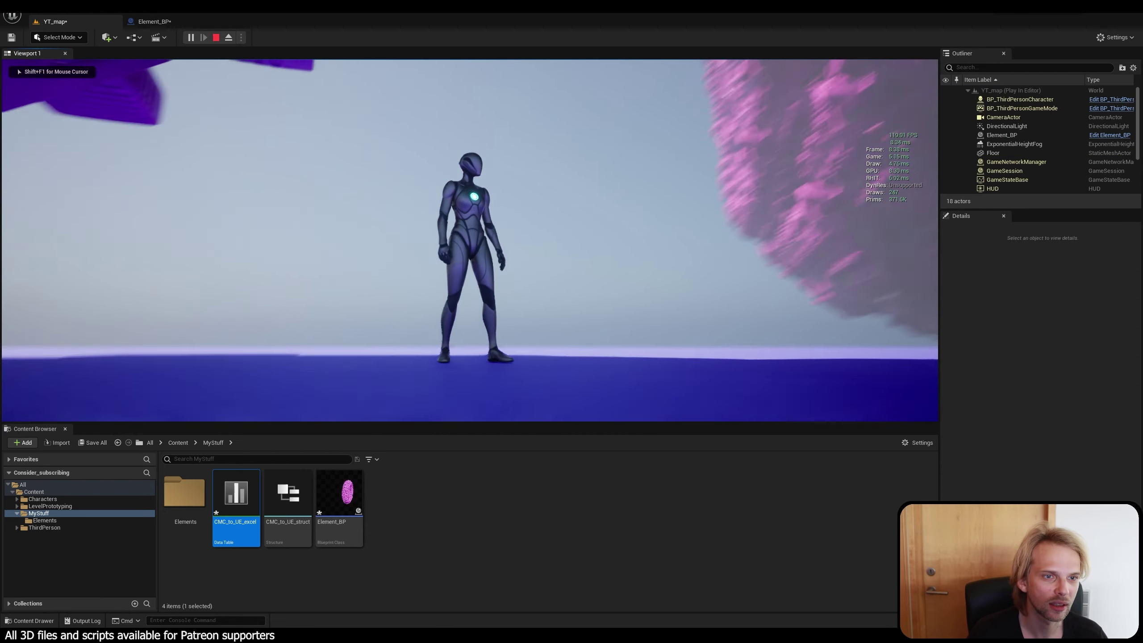
key("Escape")
right_click_drag(194, 227, 239, 279)
key("d")
right_click_drag(615, 210, 614, 209)
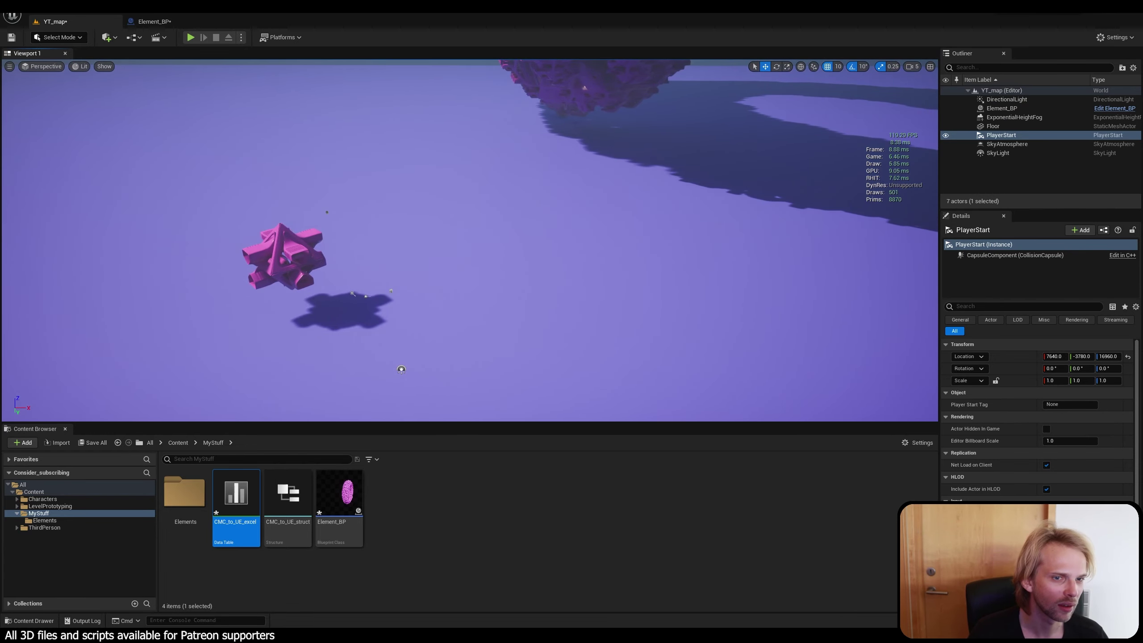
key("Escape")
Select and frame PlayerStart, and raise it above the torus to about Y -3940, Z 31810.
left_click(1029, 137)
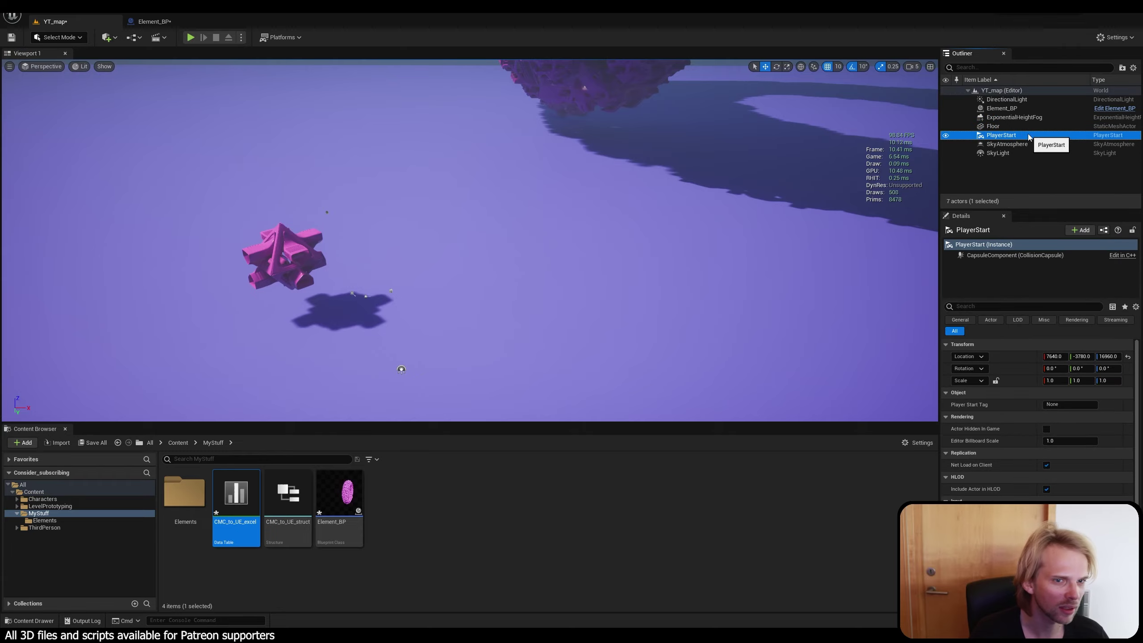
key("f")
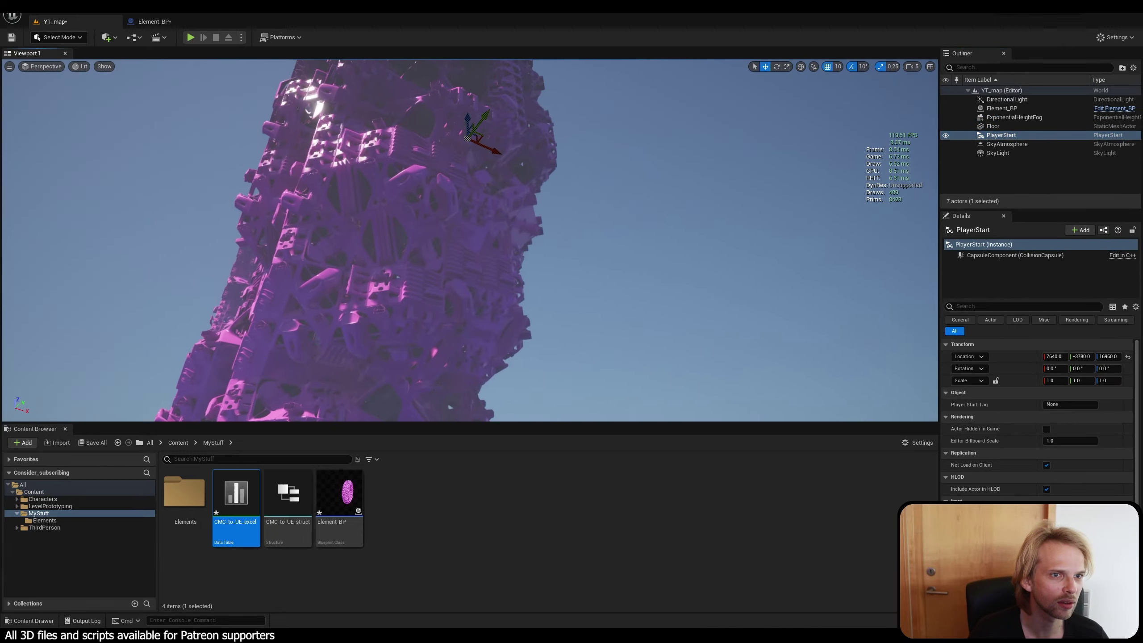
key("w")
right_click_drag(469, 239, 288, 207)
key("w")
key("w")
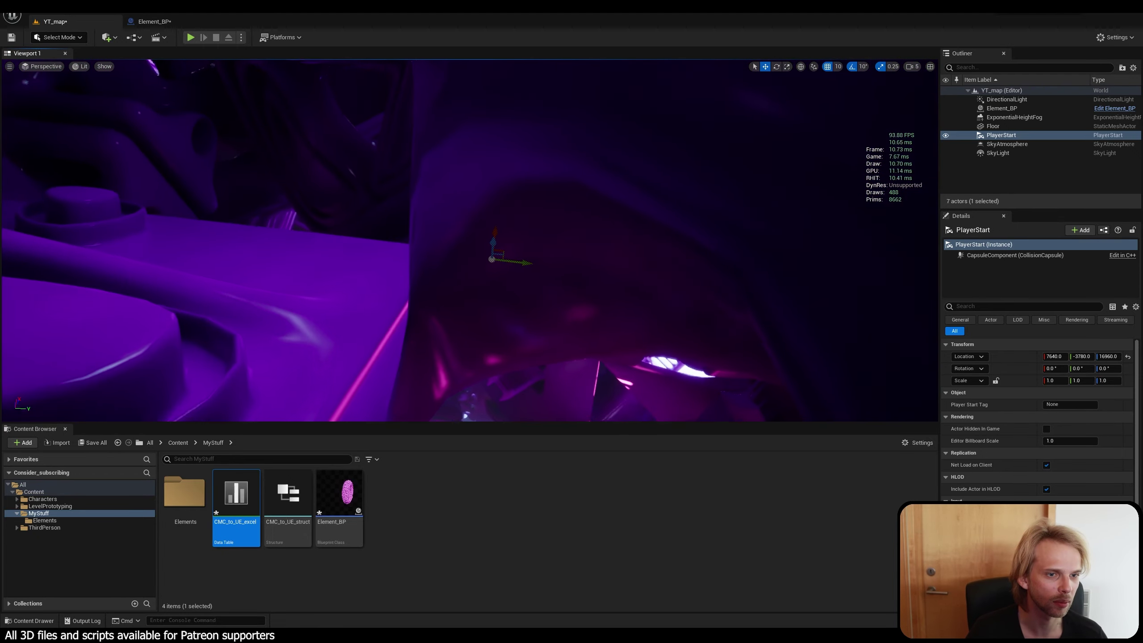
key("s")
right_click_drag(488, 252, 487, 153)
key("s")
right_click_drag(511, 349, 504, 256)
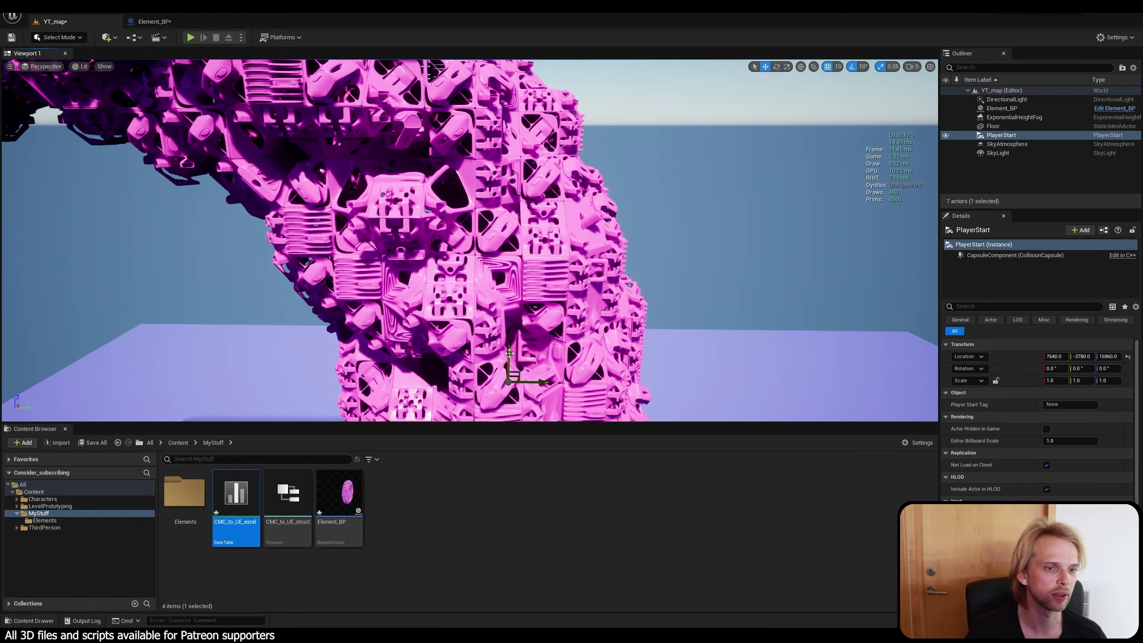
right_click_drag(585, 119, 571, 135)
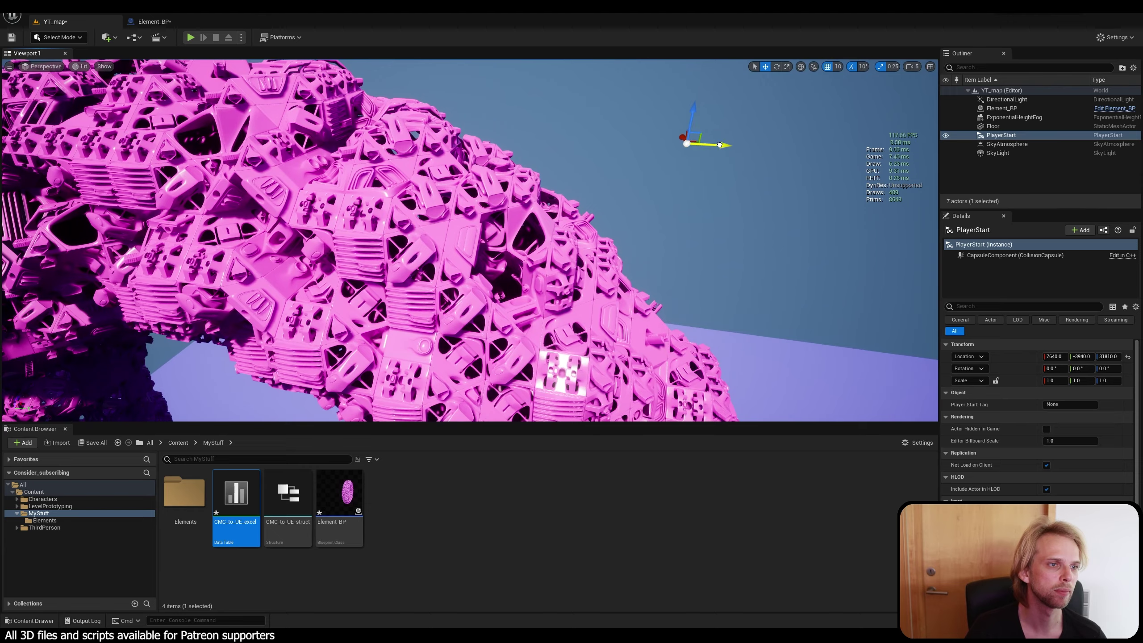
Move PlayerStart further along the torus's upper surface to about Y -14480, Z 33770.
key("w")
right_click_drag(454, 103, 458, 124)
right_click_drag(542, 212, 542, 212)
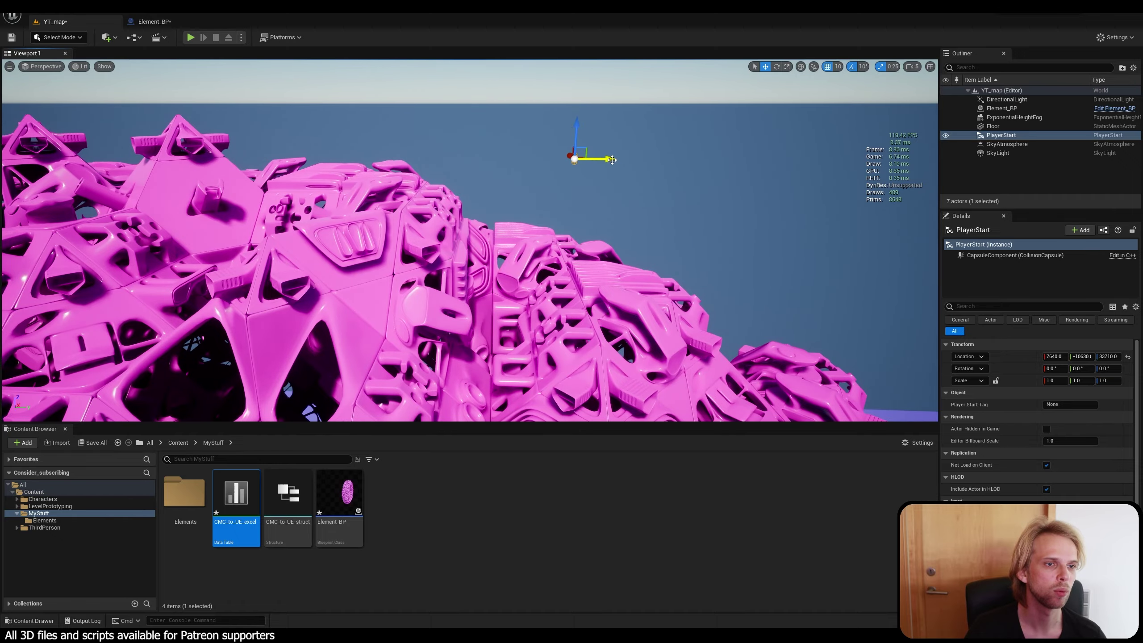
right_click_drag(380, 124, 381, 124)
key("s")
key("w")
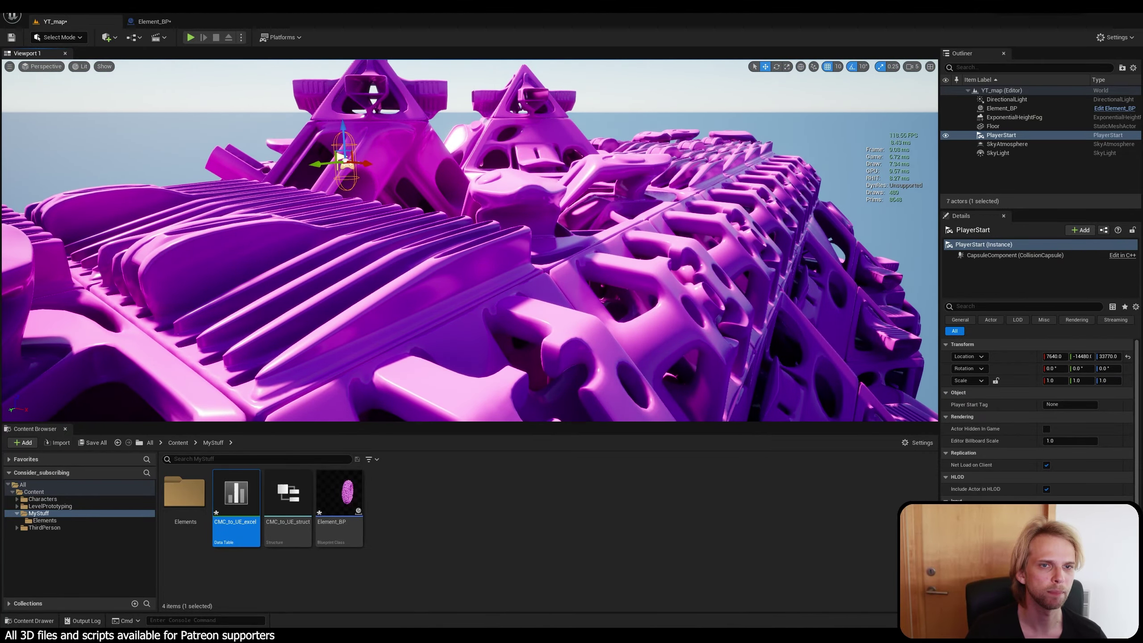
Play the level and run the third-person character across the ribbed blocks on the torus's upper surface.
left_click(189, 37)
key("w")
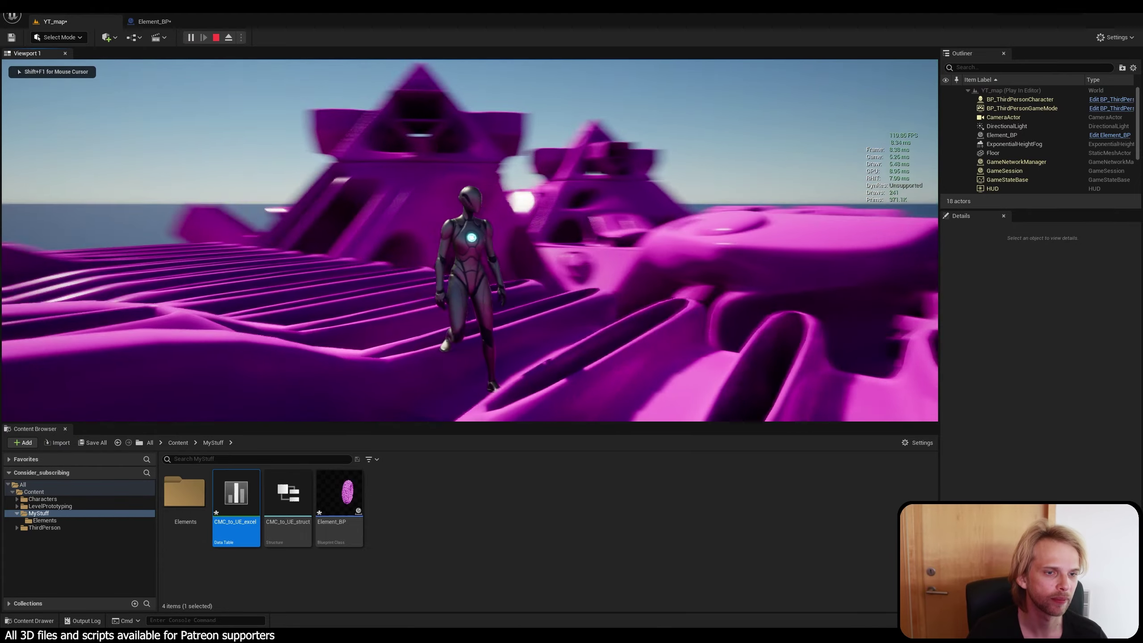
key("w")
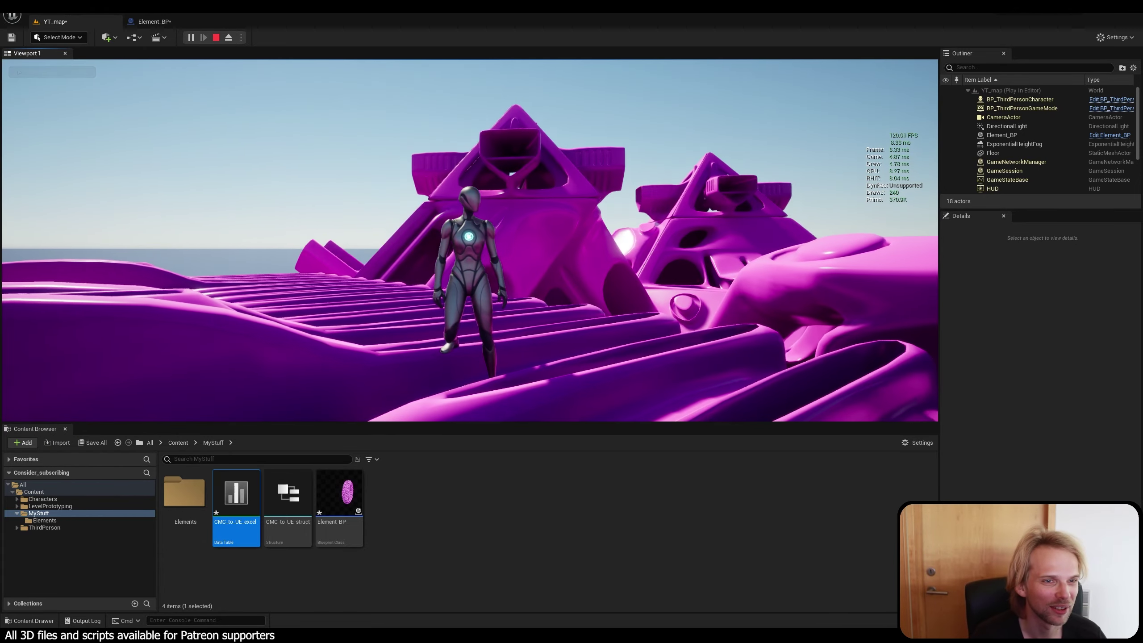
key("w")
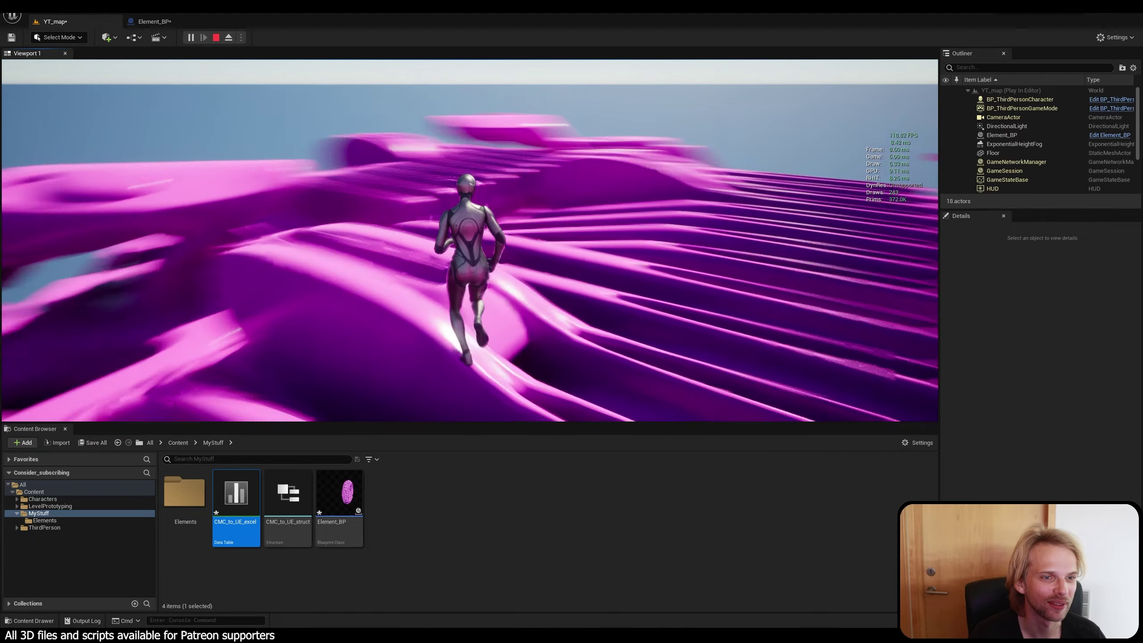
key("w")
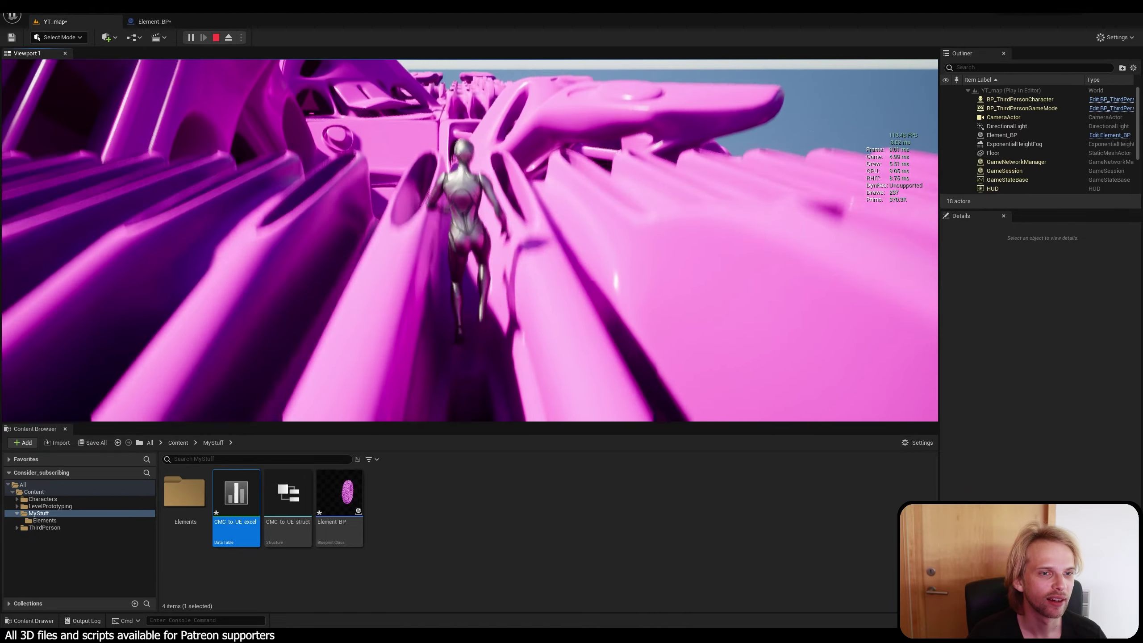
key("space")
key("w")
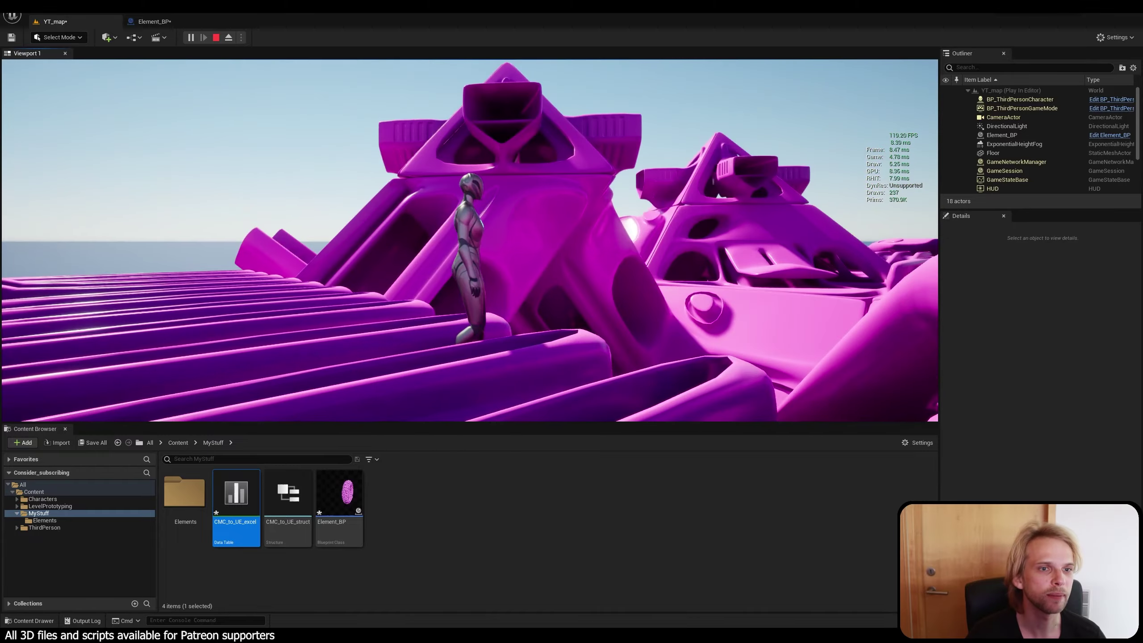
Drop the character through an opening in the torus shell and walk through its block-filled interior.
key("w")
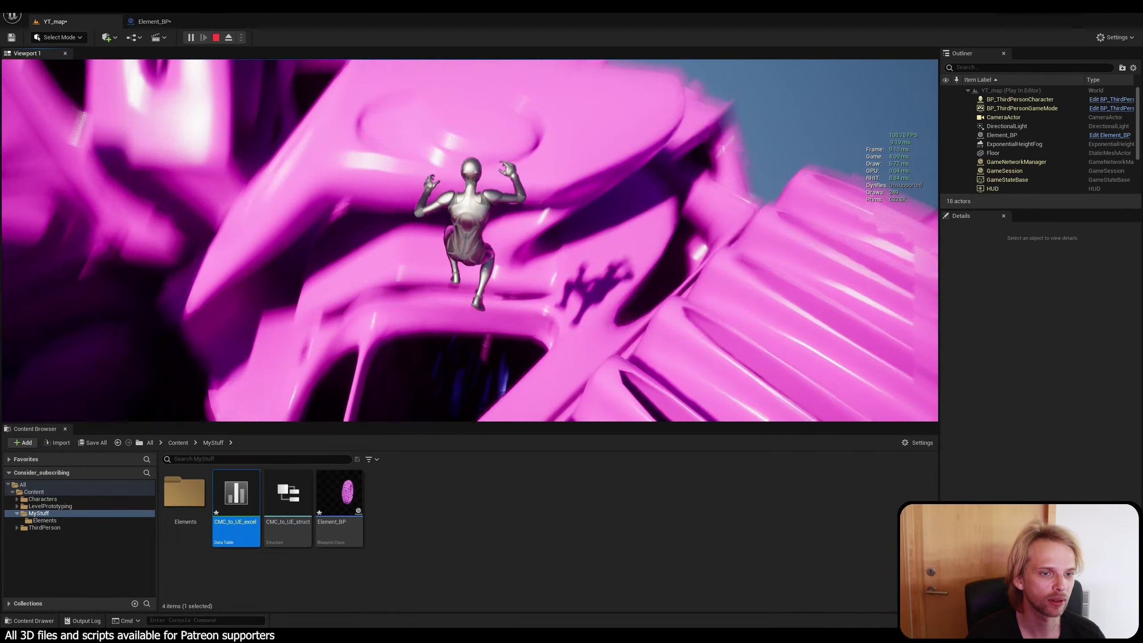
key("w")
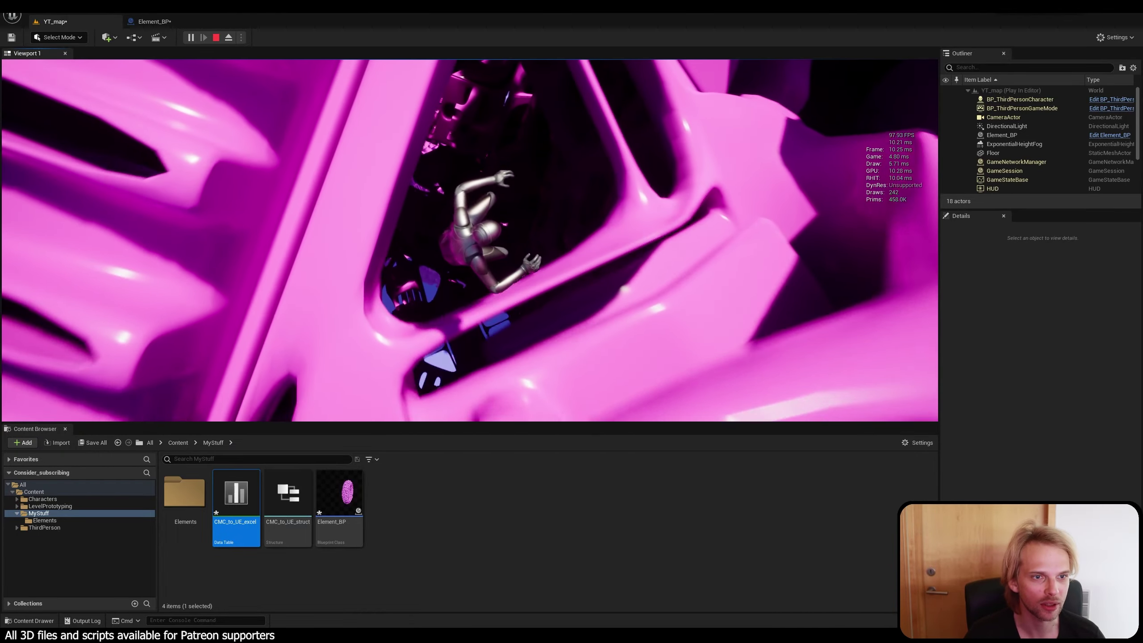
key("w")
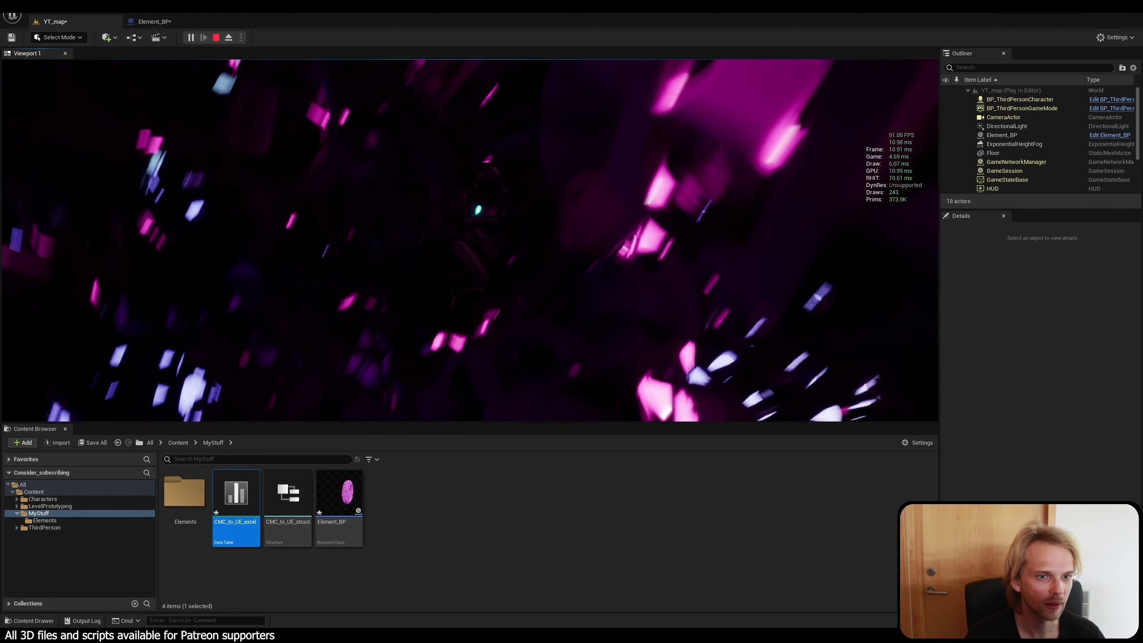
key("w")
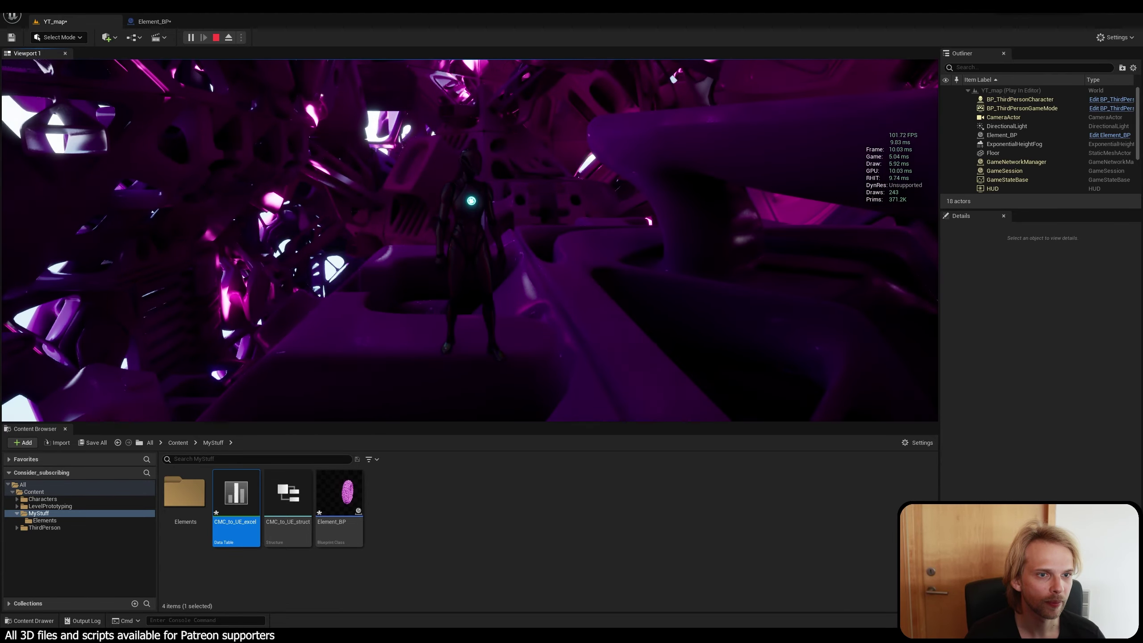
key("a")
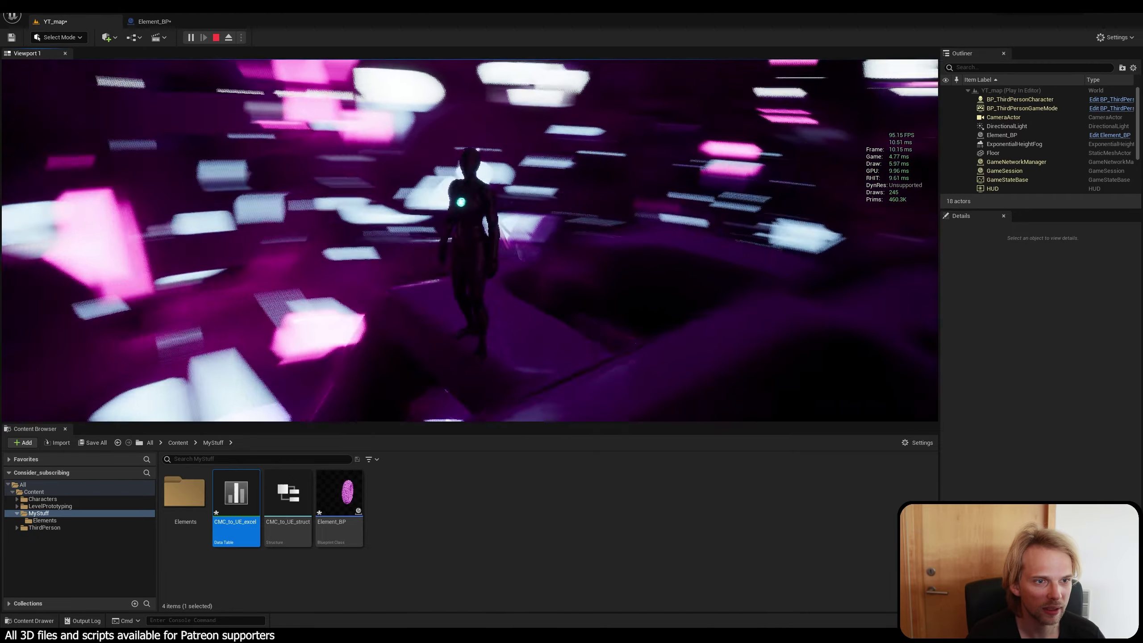
key("w")
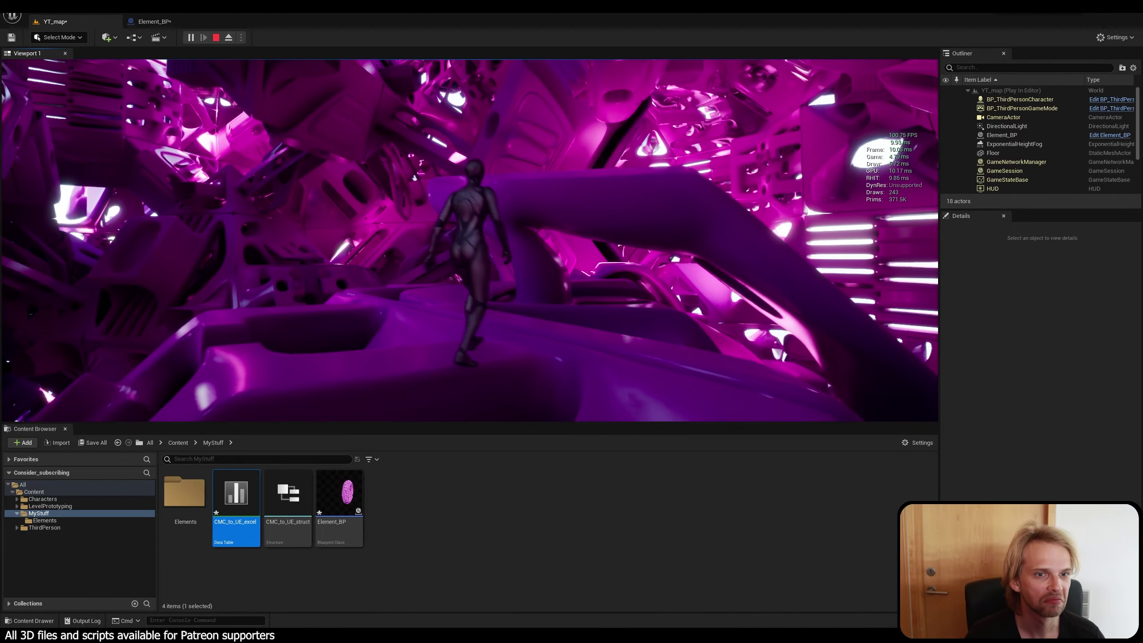
Jump down out of the torus, run across the floor beneath it, and stop the play session.
key("space")
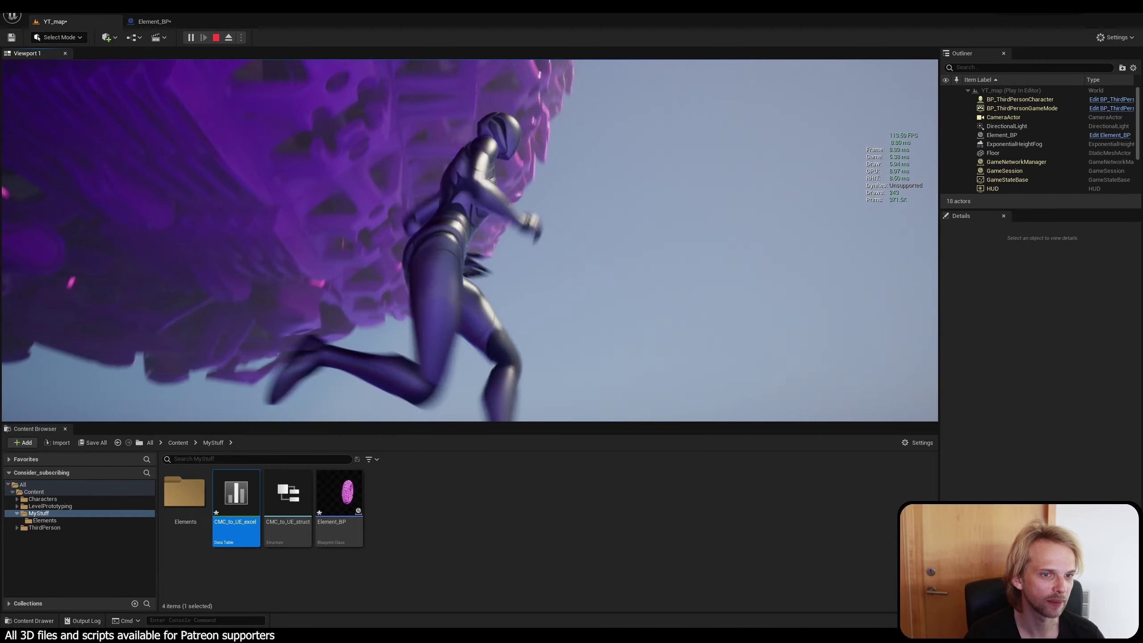
key("d")
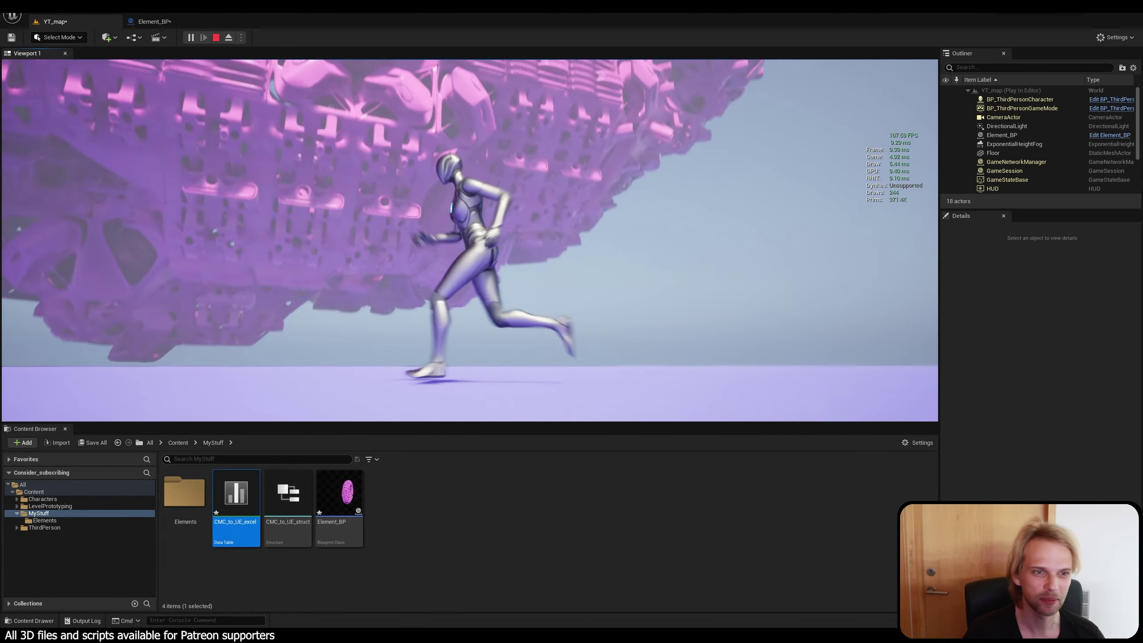
key("Escape")
Duplicate the torus Element_BP along its X axis to about X -19560 and deselect the copy.
right_click_drag(597, 180, 635, 199)
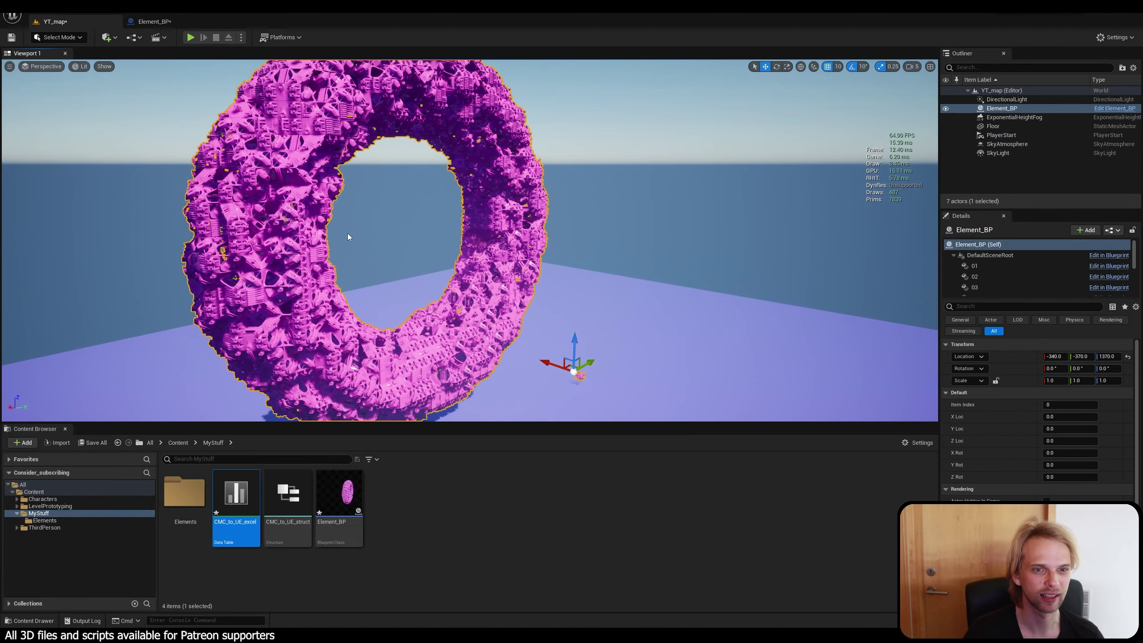
right_click_drag(348, 233, 348, 234)
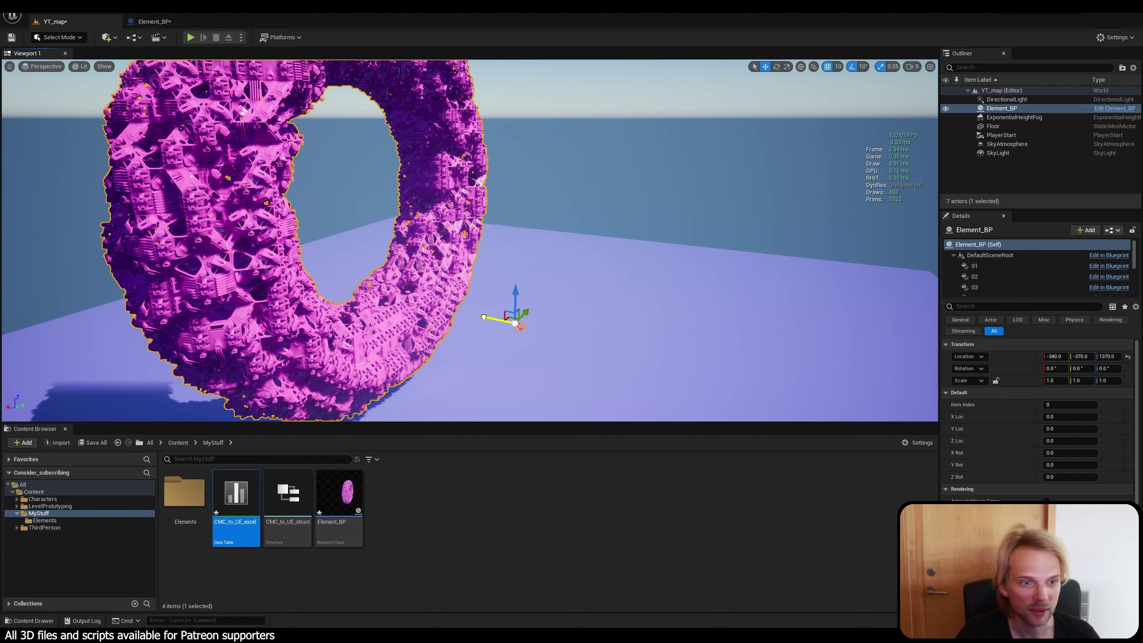
left_click_drag(483, 317, 664, 371, "alt")
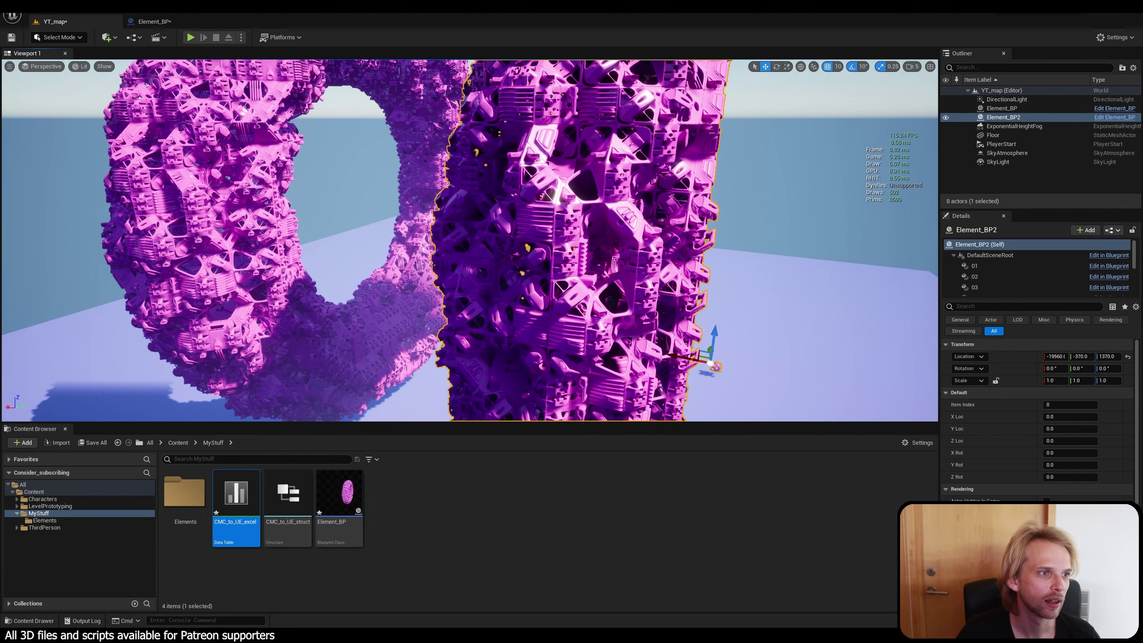
key("Escape")
right_click_drag(711, 108, 755, 131)
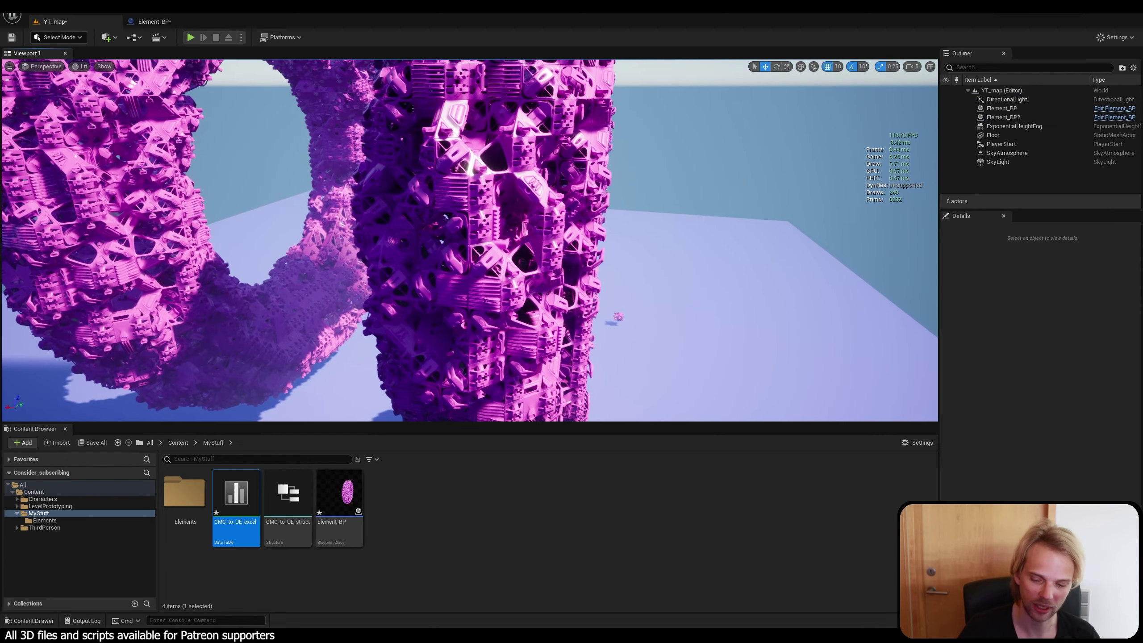
Select the duplicated torus and set its Y rotation to 90° so it lies flat.
key("s")
key("a")
left_click(548, 291)
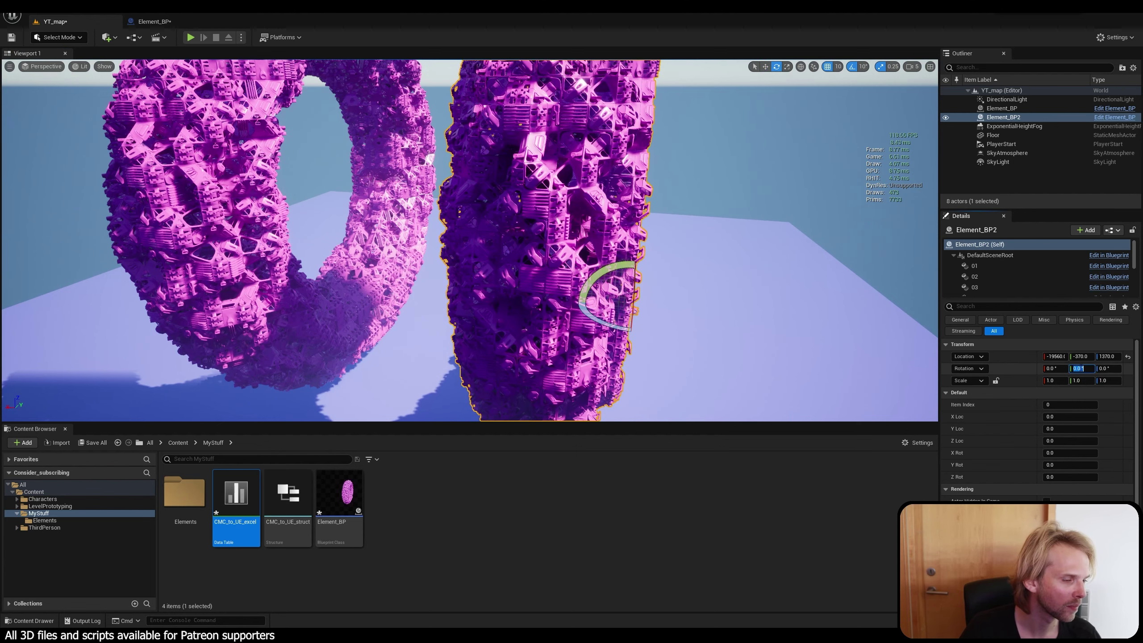
key("Return")
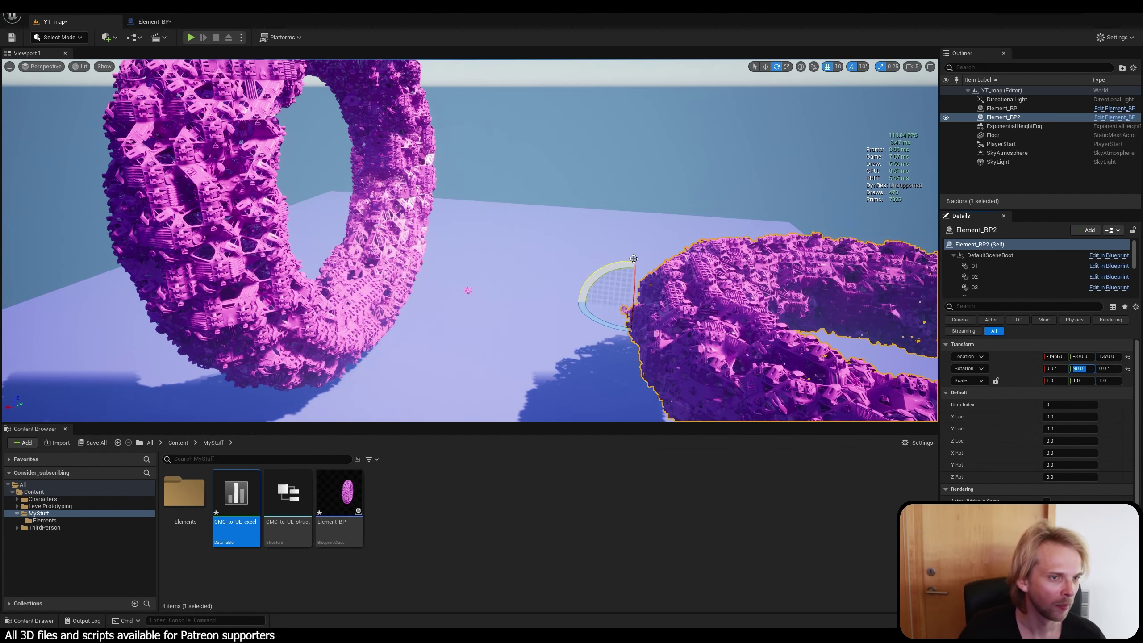
Move the duplicated torus to about X 22440, Y 11460, Z 9780 so it interlocks with the original, then deselect it.
right_click_drag(633, 258, 558, 270)
right_click_drag(255, 256, 103, 315)
key("w")
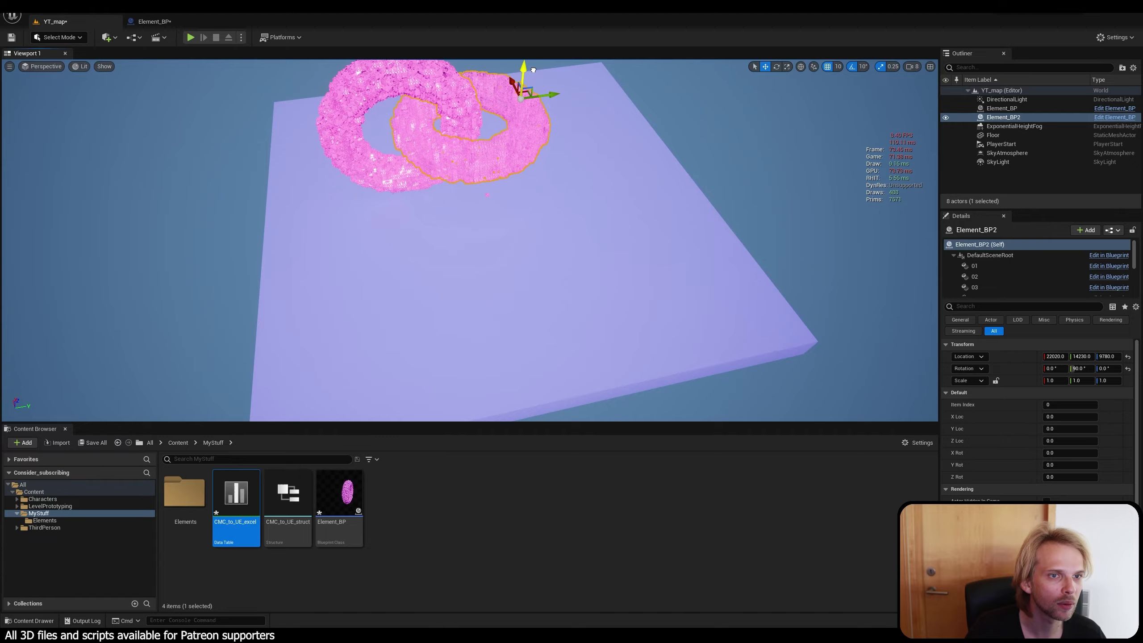
key("w")
right_click_drag(547, 94, 598, 45)
right_click_drag(468, 240, 378, 175)
key("w")
key("d")
right_click_drag(495, 154, 507, 181)
left_click_drag(621, 234, 564, 229)
left_click(723, 114)
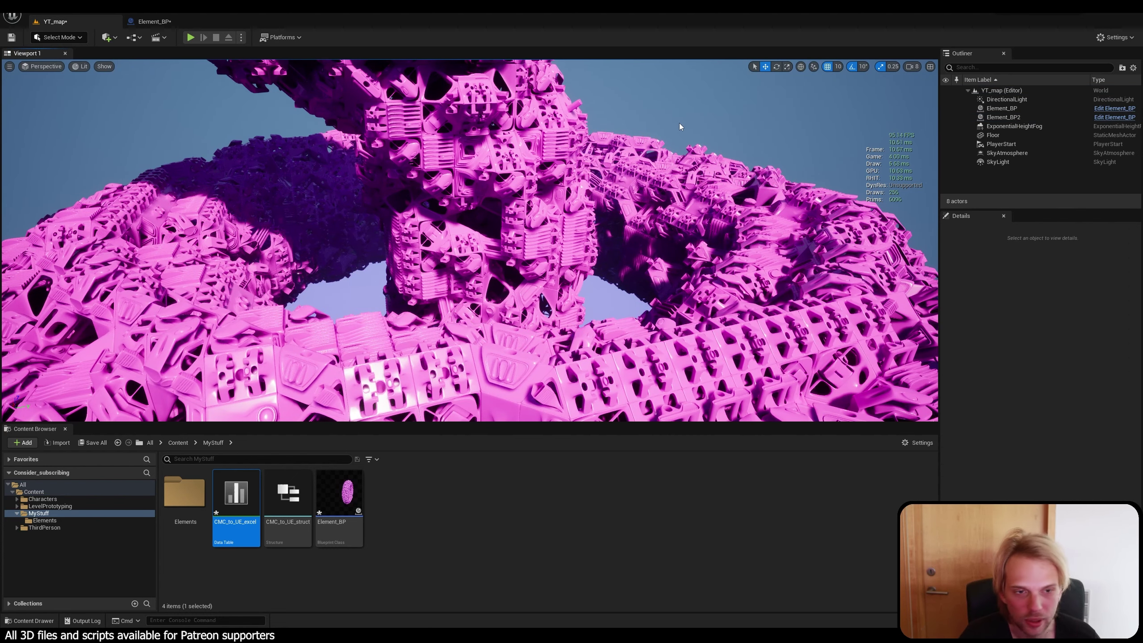
Fly around the two interlocked tori to inspect them from above and from the side.
key("s")
right_click_drag(670, 183, 718, 182)
key("w")
key("s")
key("w")
right_click_drag(630, 192, 705, 174)
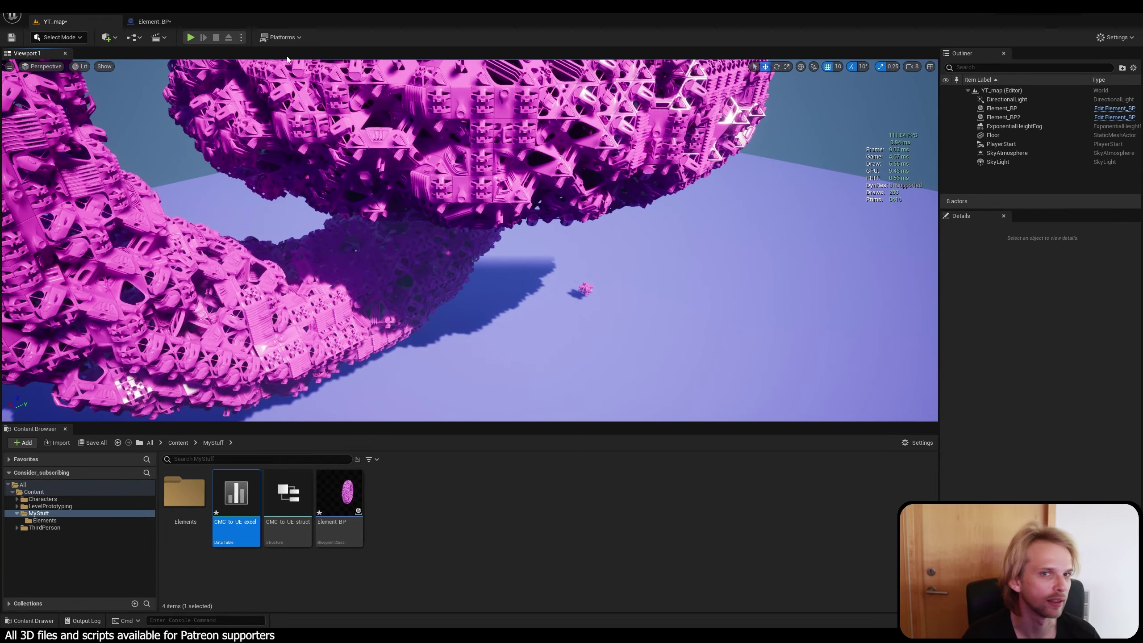
Play the level with both tori and run and jump along the upper torus's blocks.
left_click(190, 37)
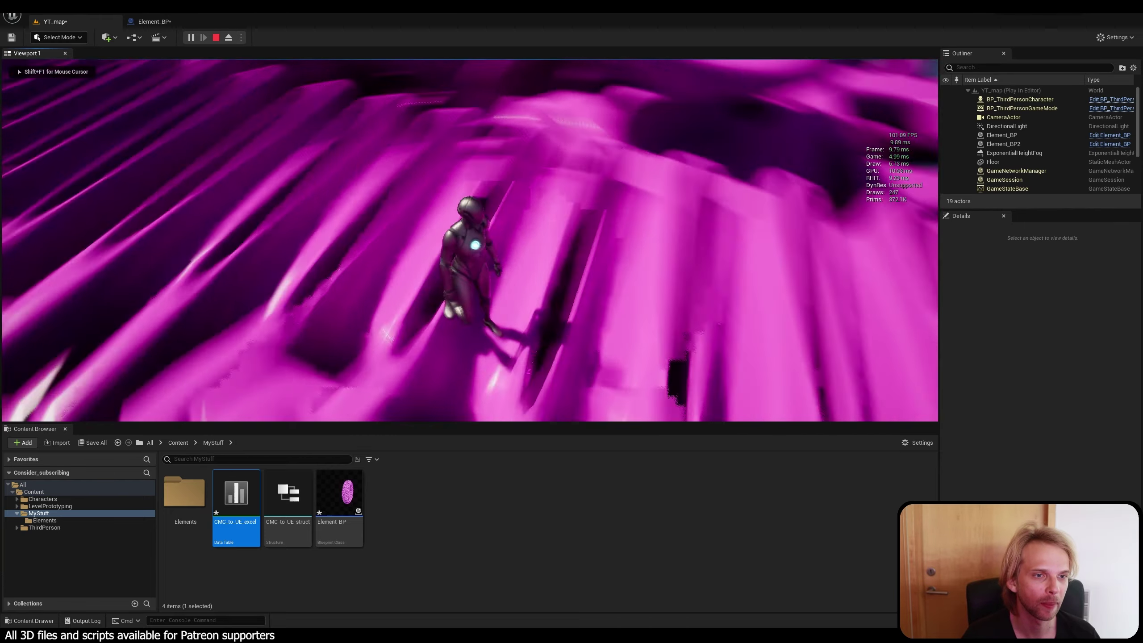
key("w")
key("space")
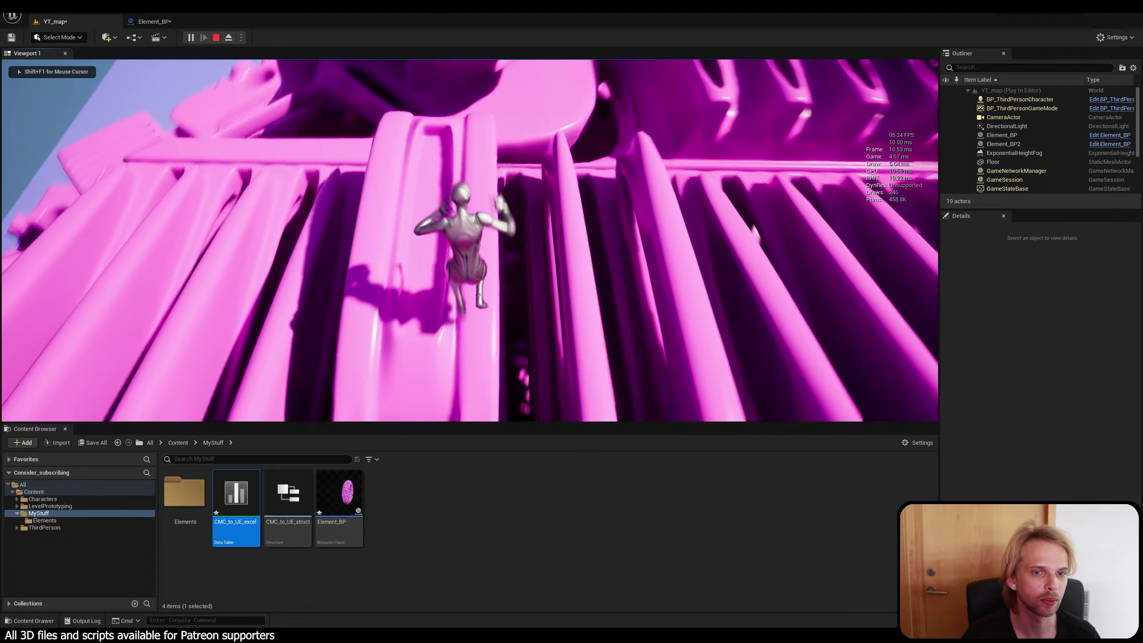
key("w")
key("space")
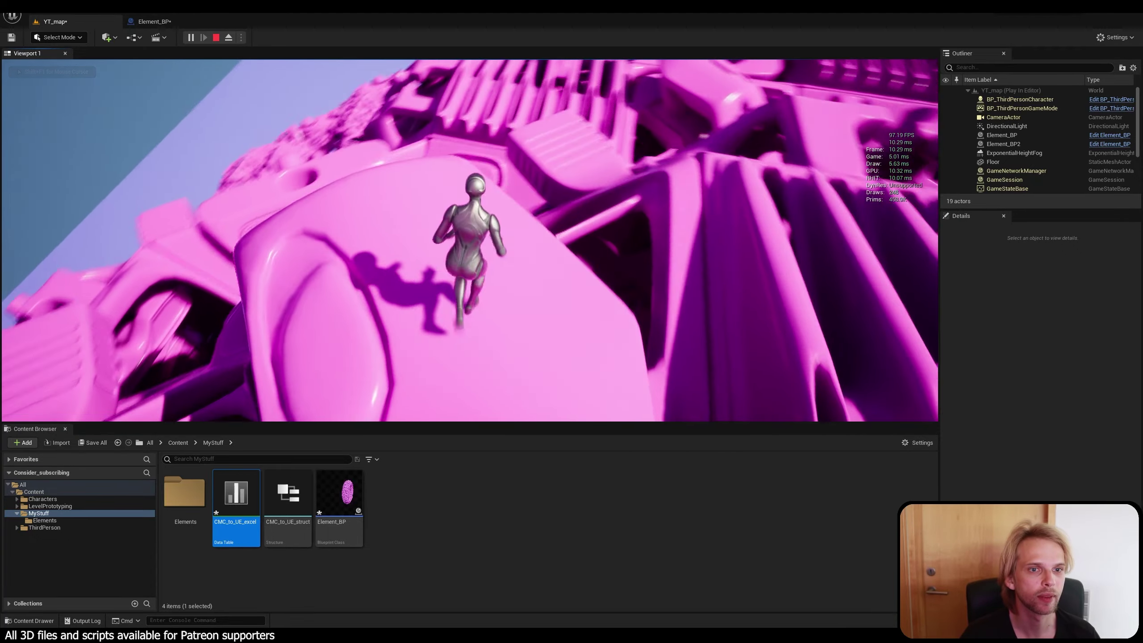
key("space")
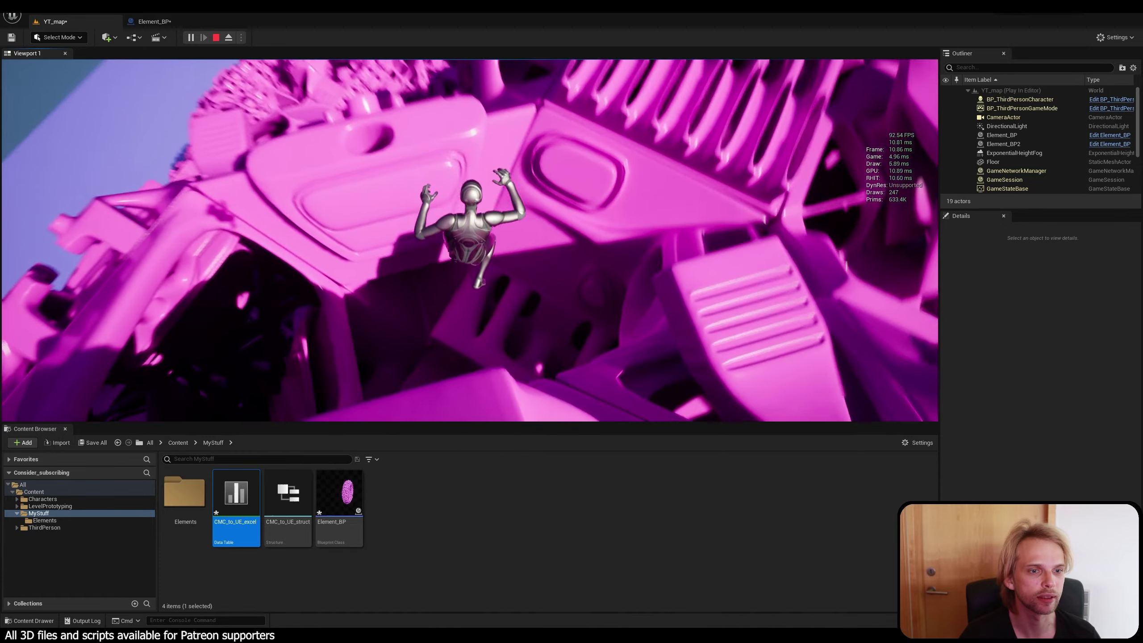
key("w")
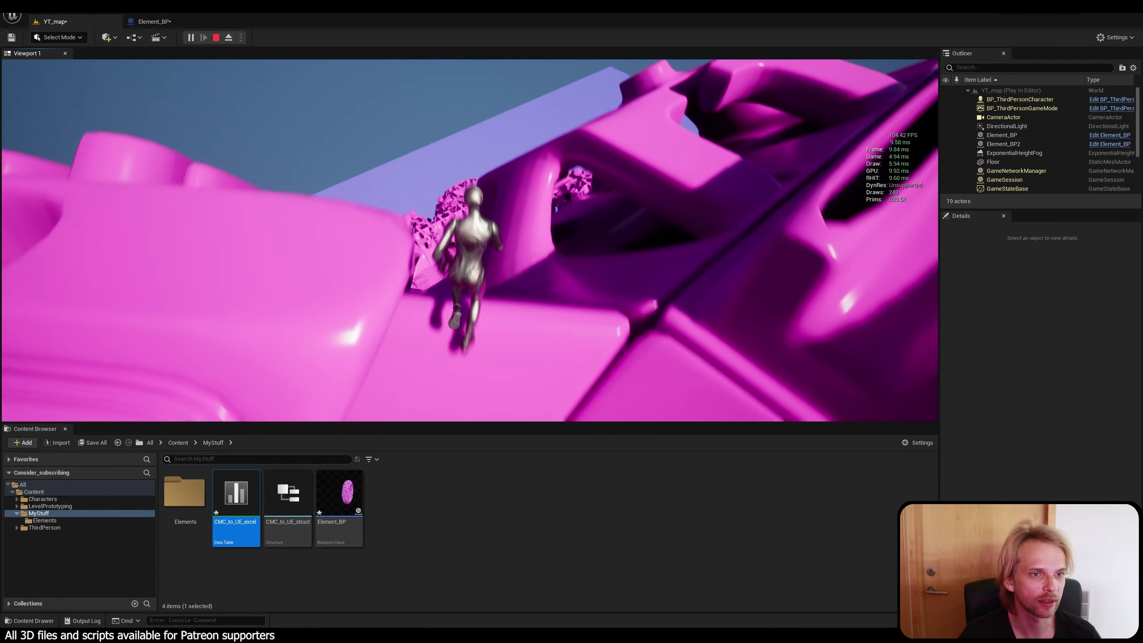
key("w")
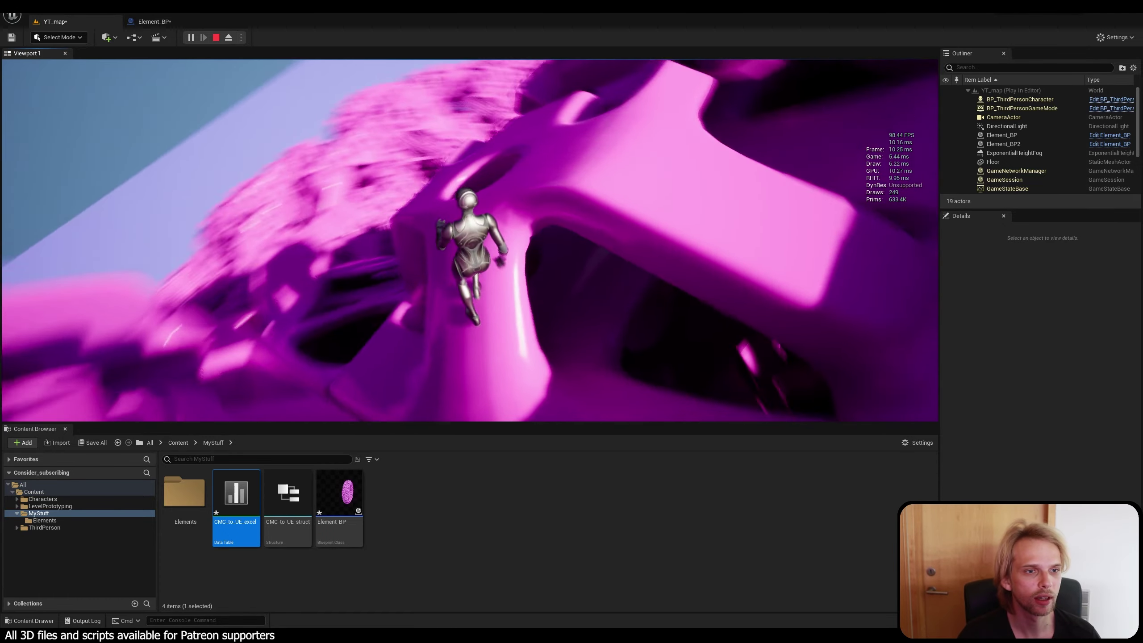
Jump the character down through the structure to below the tori, look up at them, and stop playing.
key("space")
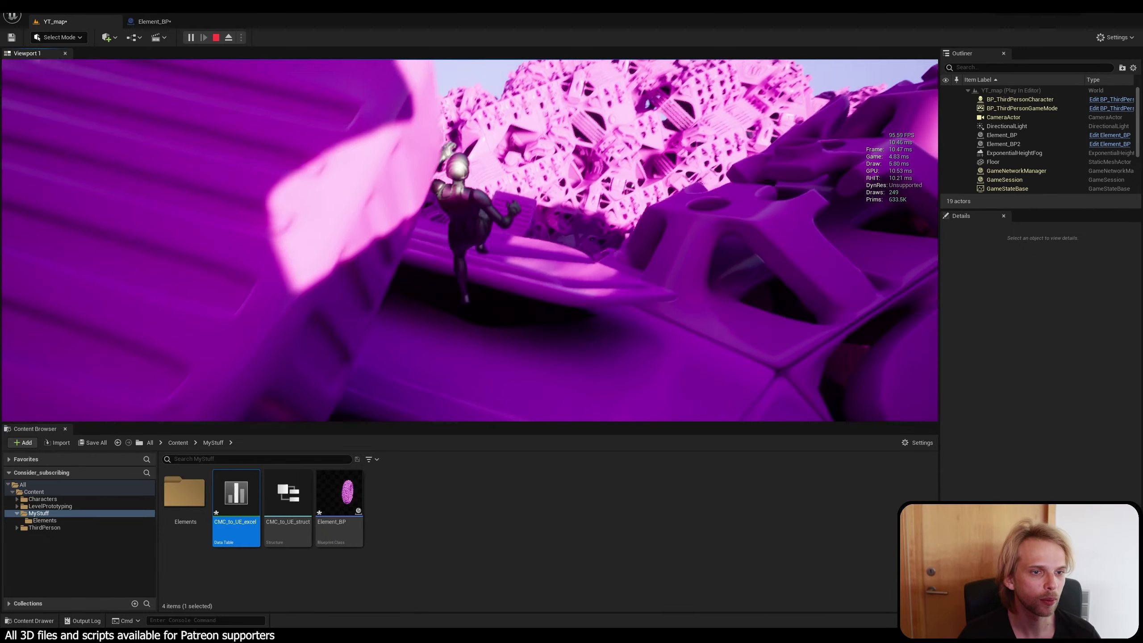
key("space")
key("space")
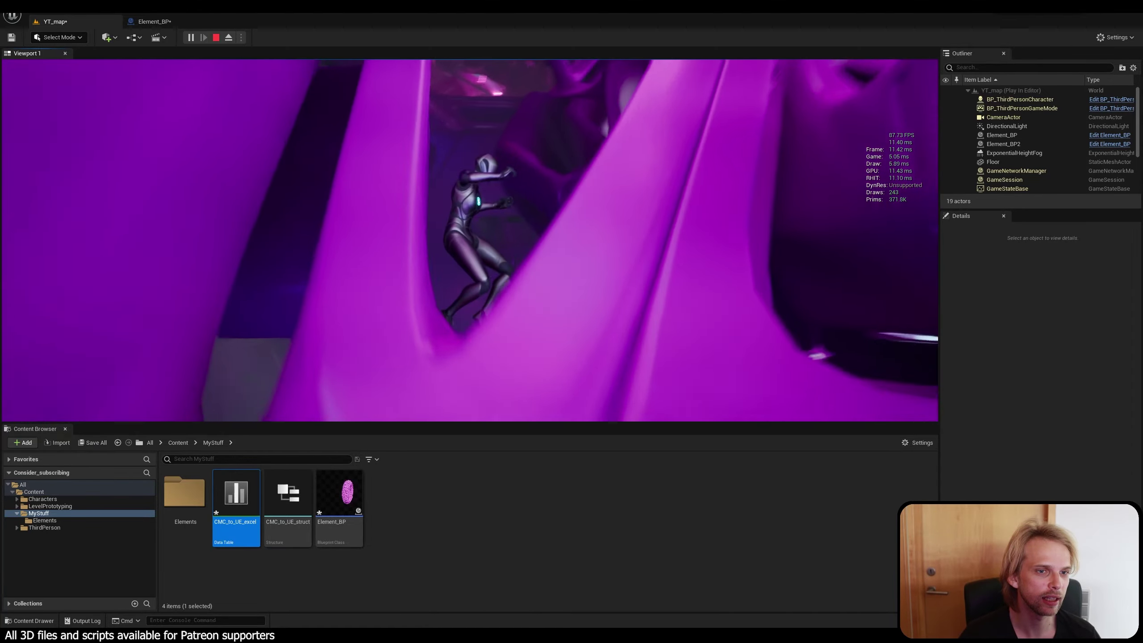
key("space")
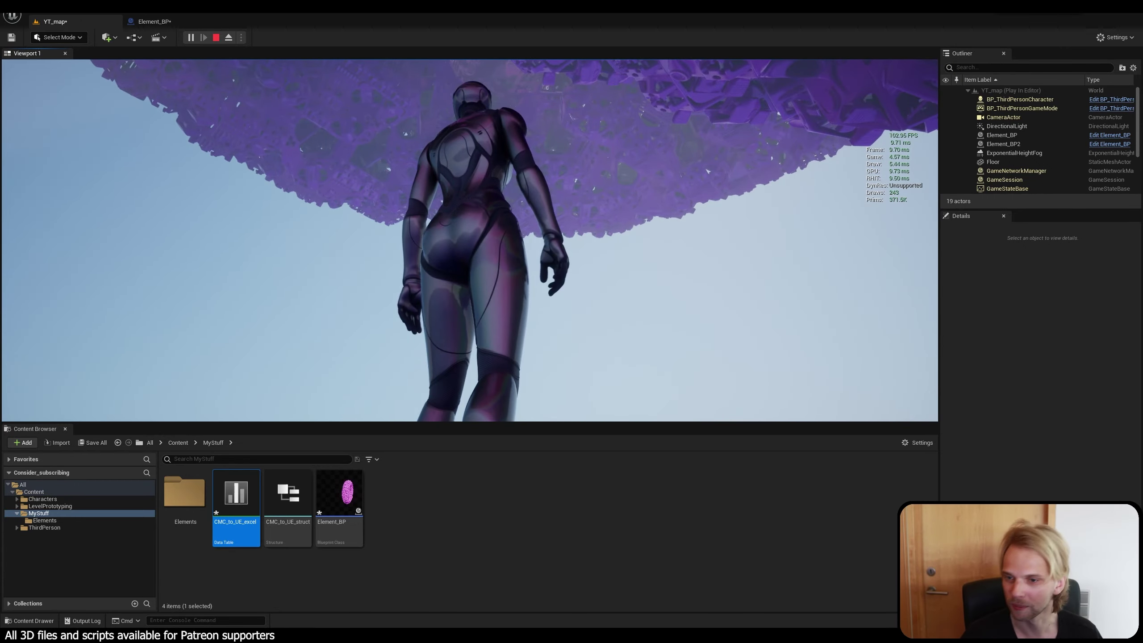
key("Escape")
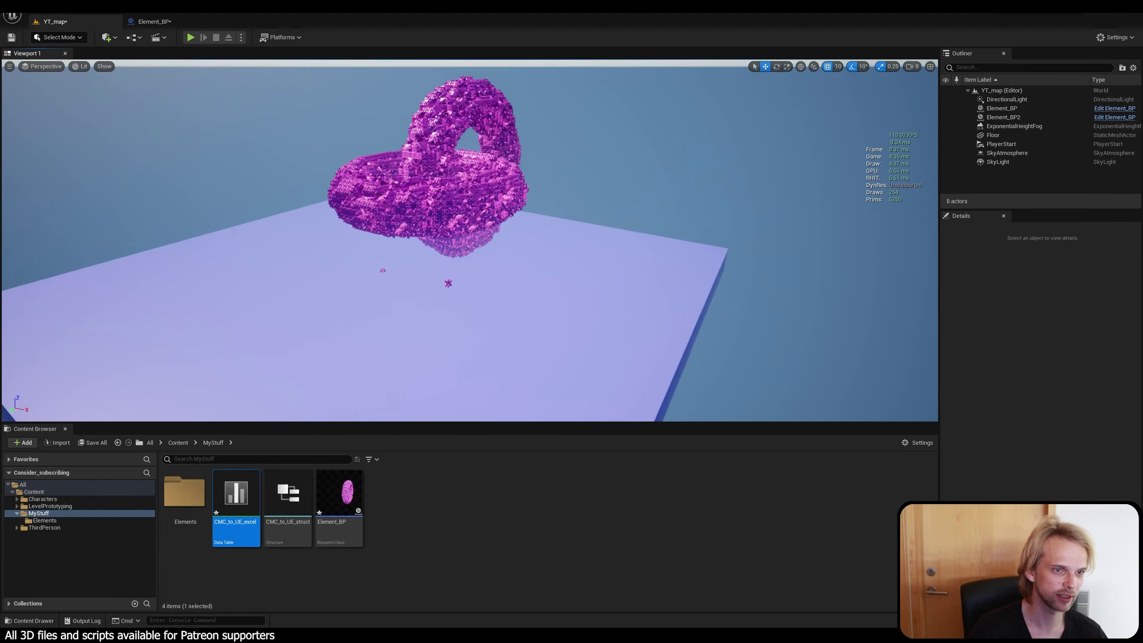
Delete the duplicated flat torus Element_BP2 and bring the remaining torus into view.
left_click(329, 218)
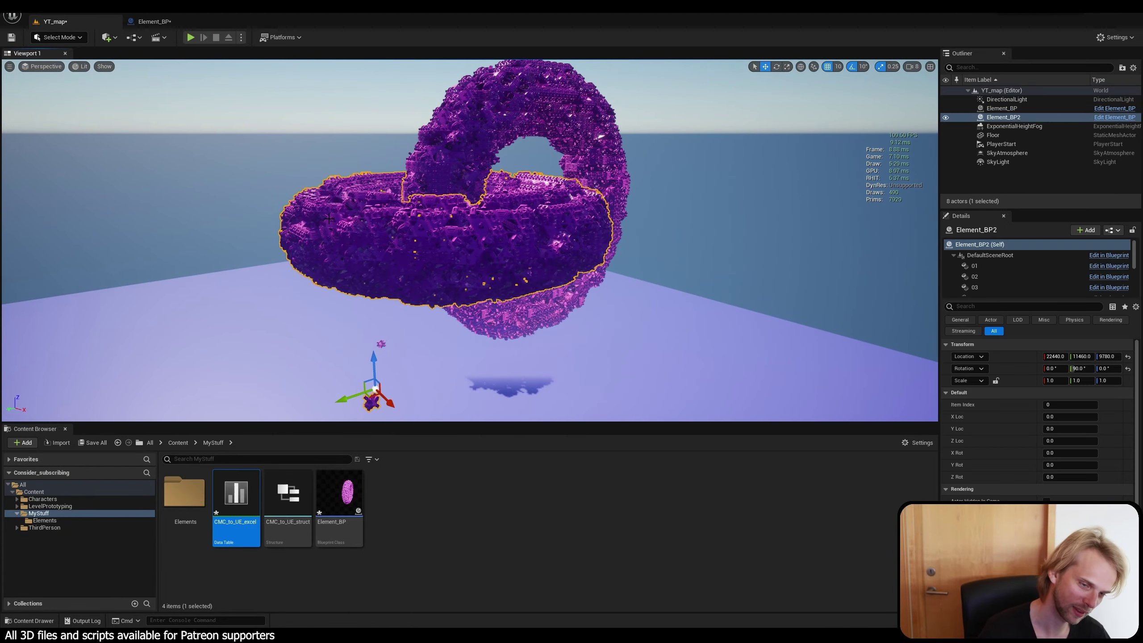
key("Delete")
right_click_drag(385, 209, 379, 218)
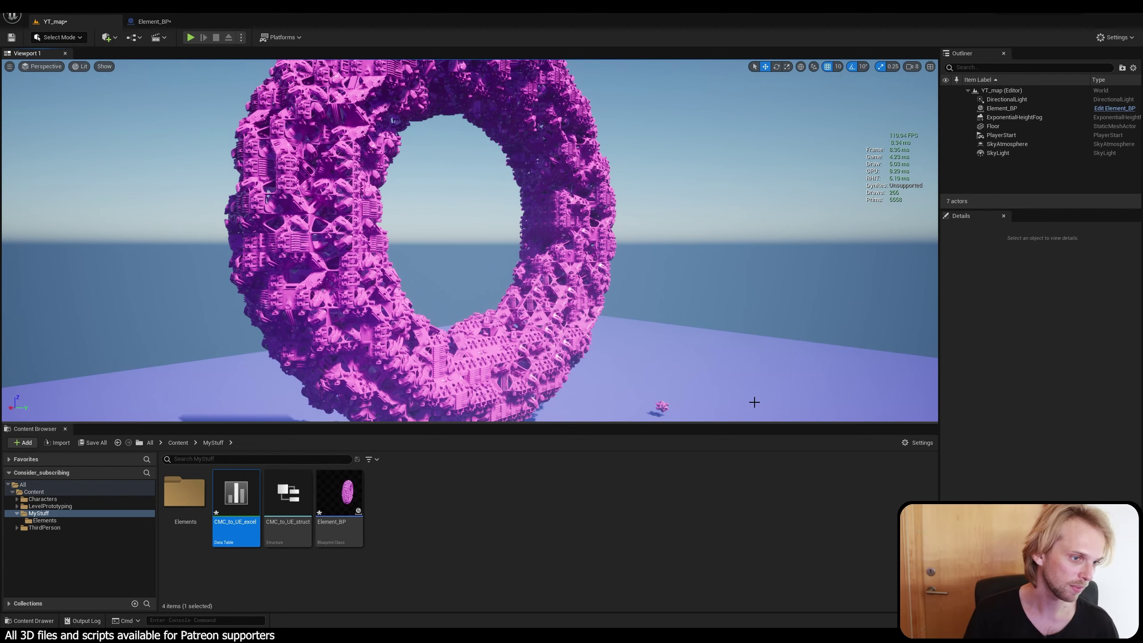
Enlarge the viewport by shrinking the Content Browser, and frame the torus in it.
left_click_drag(752, 423, 738, 595)
right_click_drag(675, 360, 630, 355)
right_click_drag(652, 441, 716, 448)
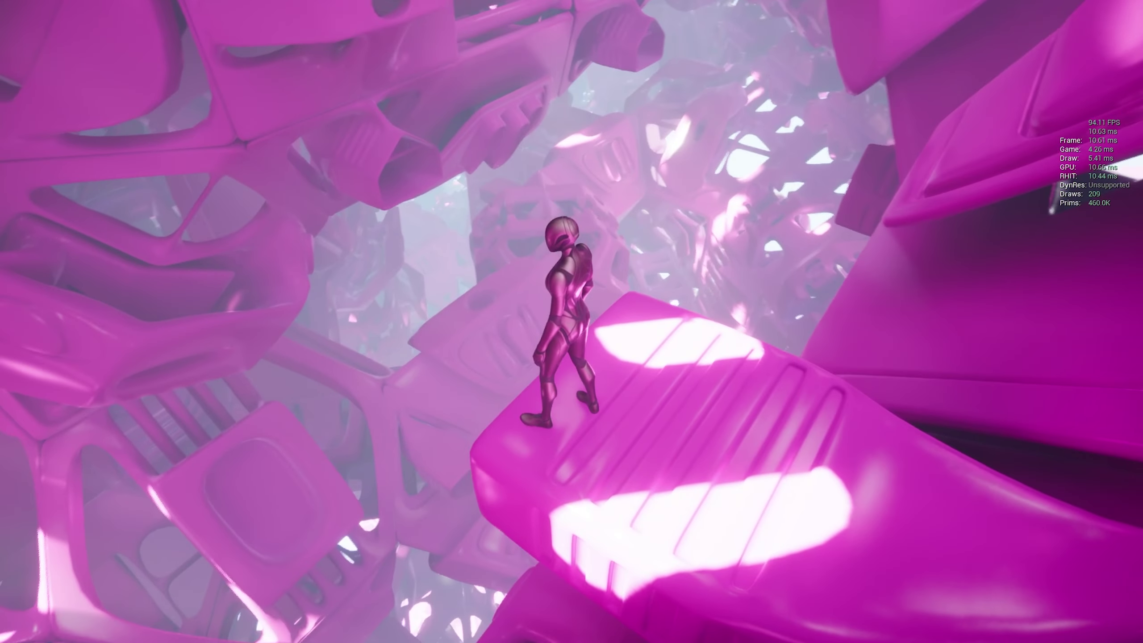
Run and jump the character off a ledge inside the hazy, brightly lit structure in full-screen play.
key("w")
key("space")
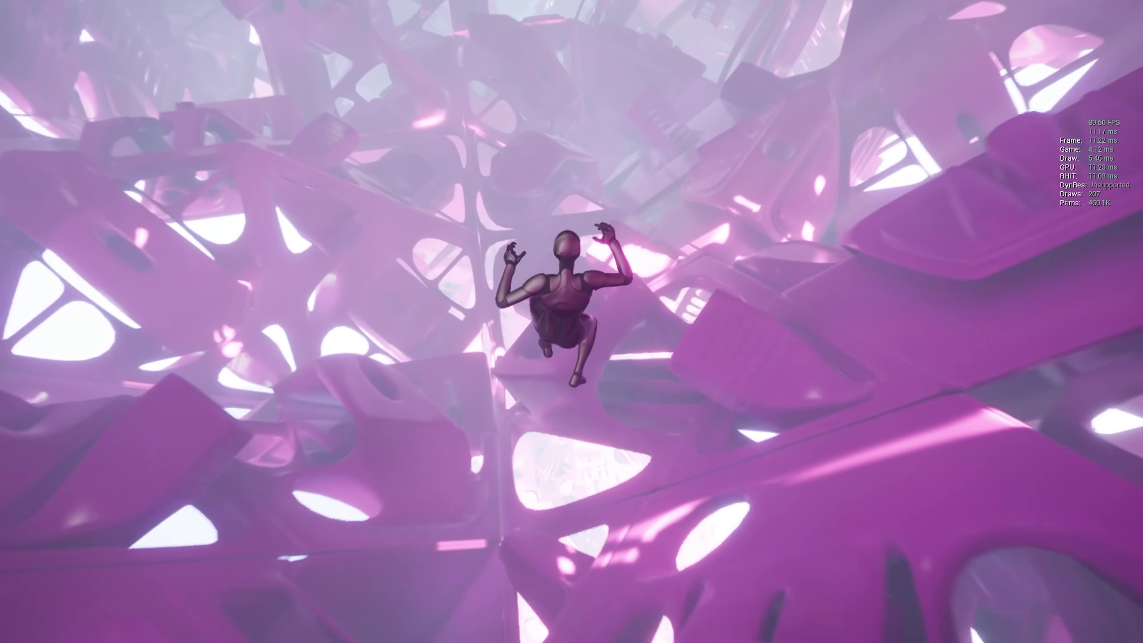